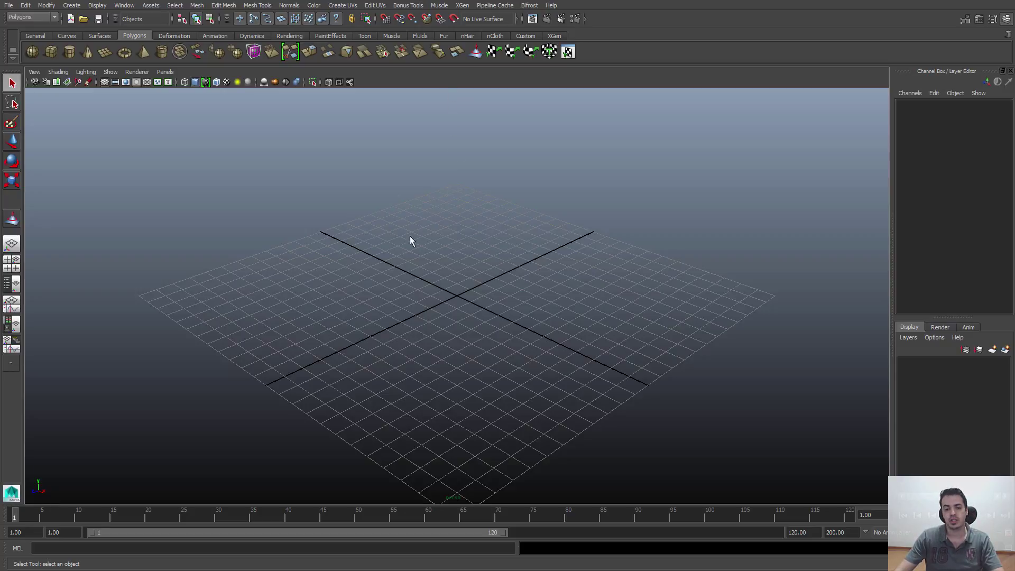
Step: Create a polygon plane primitive at the grid origin
{"action": "middle_click_drag", "start_coordinate": [428, 275], "coordinate": [404, 256], "text": "alt"}
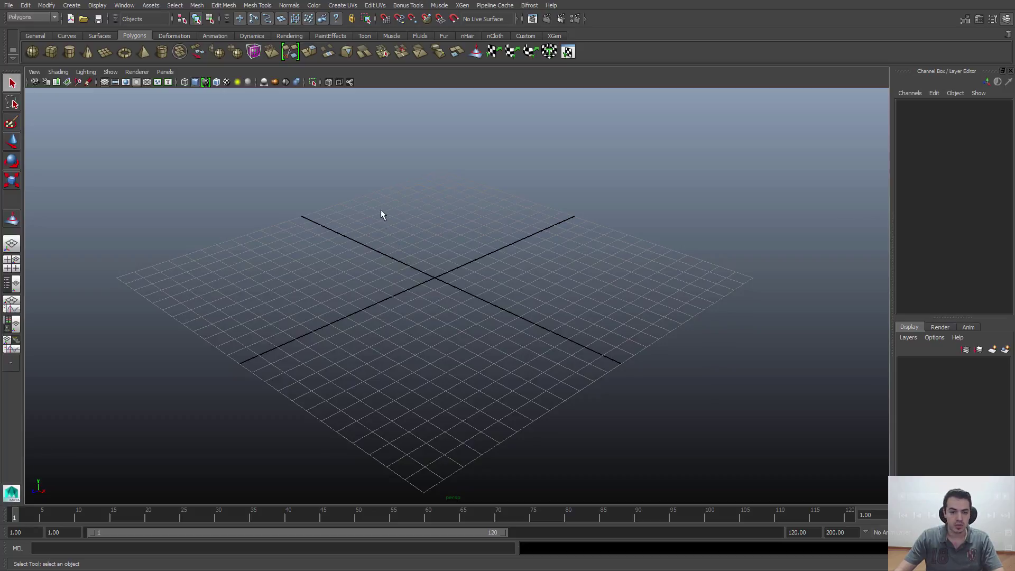
{"action": "left_click", "coordinate": [71, 6]}
{"action": "mouse_move", "coordinate": [77, 33]}
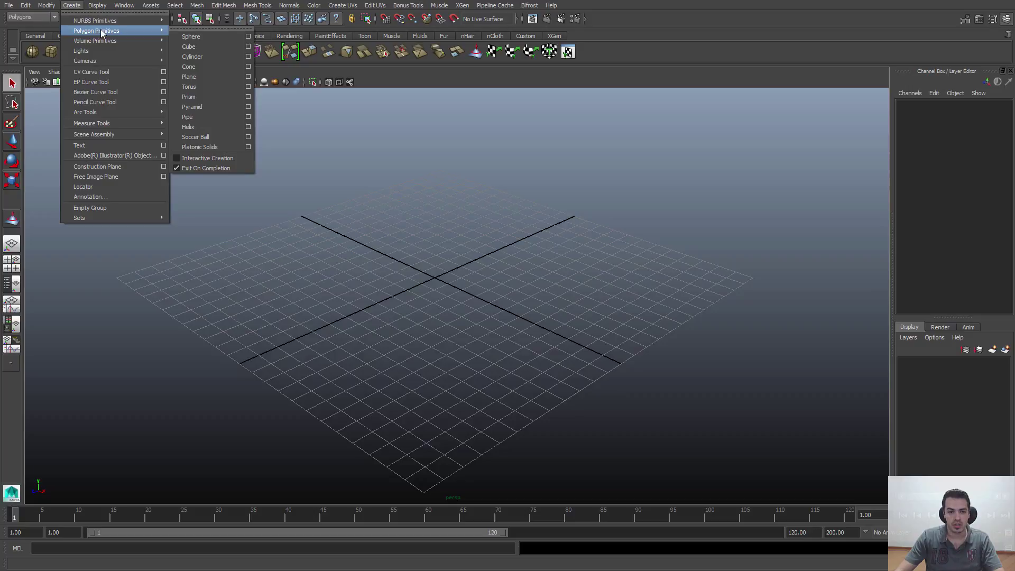
{"action": "left_click", "coordinate": [205, 76]}
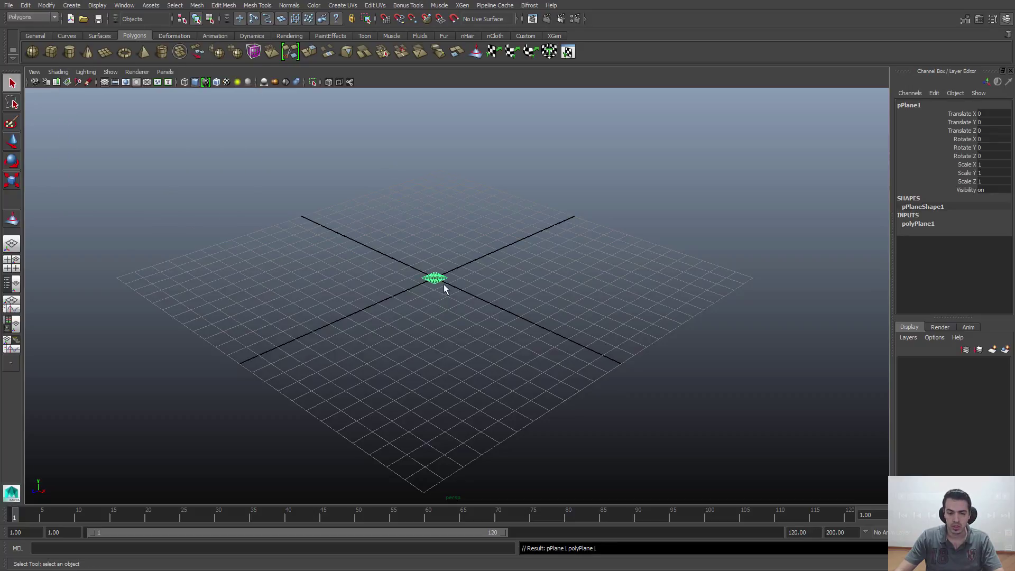
Step: Create a polygon cube and a polygon sphere at the grid origin with default settings
{"action": "right_click_drag", "start_coordinate": [444, 284], "coordinate": [524, 349], "text": "alt"}
{"action": "left_click", "coordinate": [72, 6]}
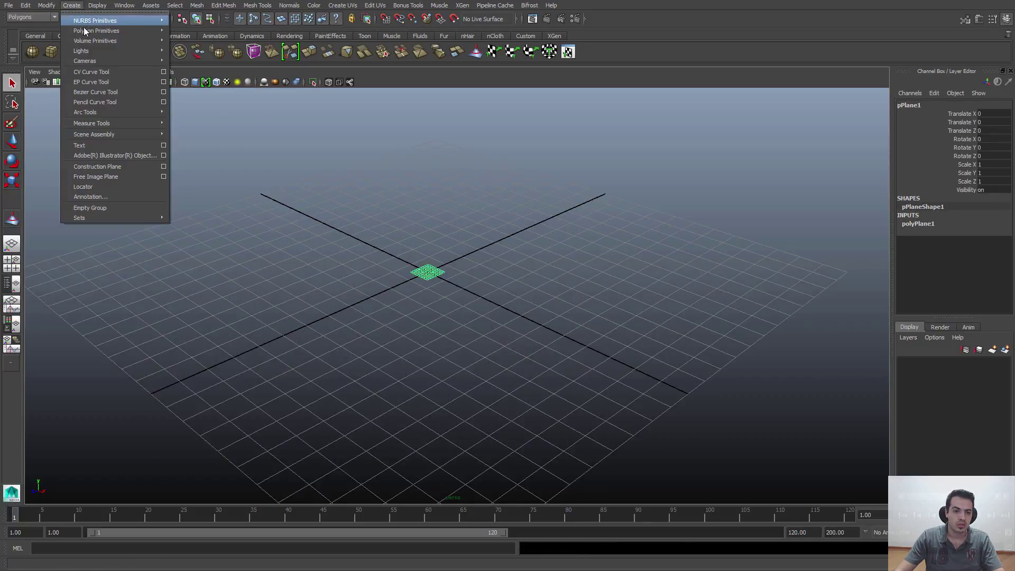
{"action": "mouse_move", "coordinate": [84, 31]}
{"action": "left_click", "coordinate": [204, 46]}
{"action": "left_click", "coordinate": [71, 5]}
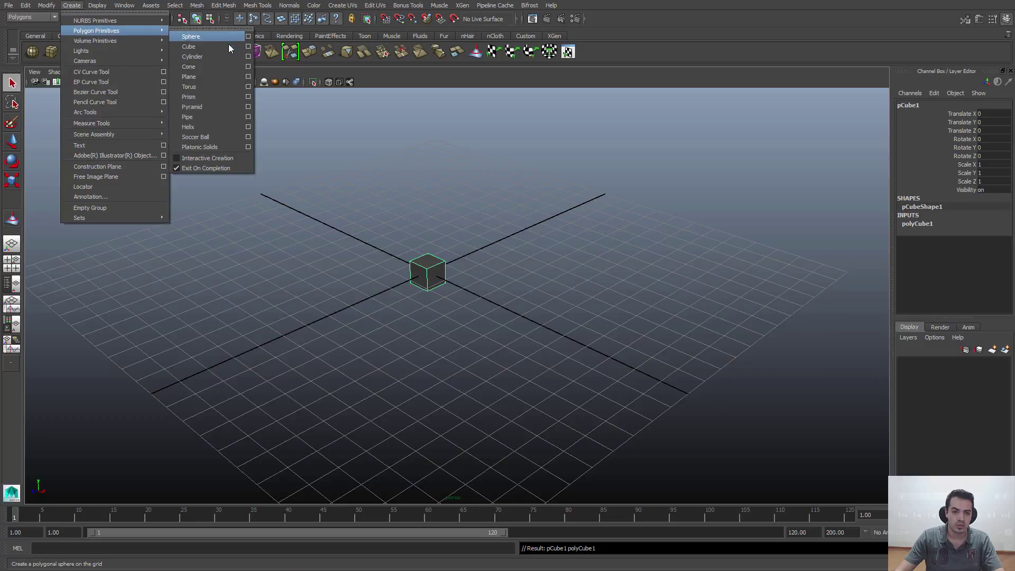
{"action": "left_click", "coordinate": [211, 36]}
Step: Move the sphere along Z to about -3.663 and the cube farther along the same axis, beyond the sphere
{"action": "left_click_drag", "start_coordinate": [550, 391], "coordinate": [445, 278], "text": "alt"}
{"action": "key", "text": "w"}
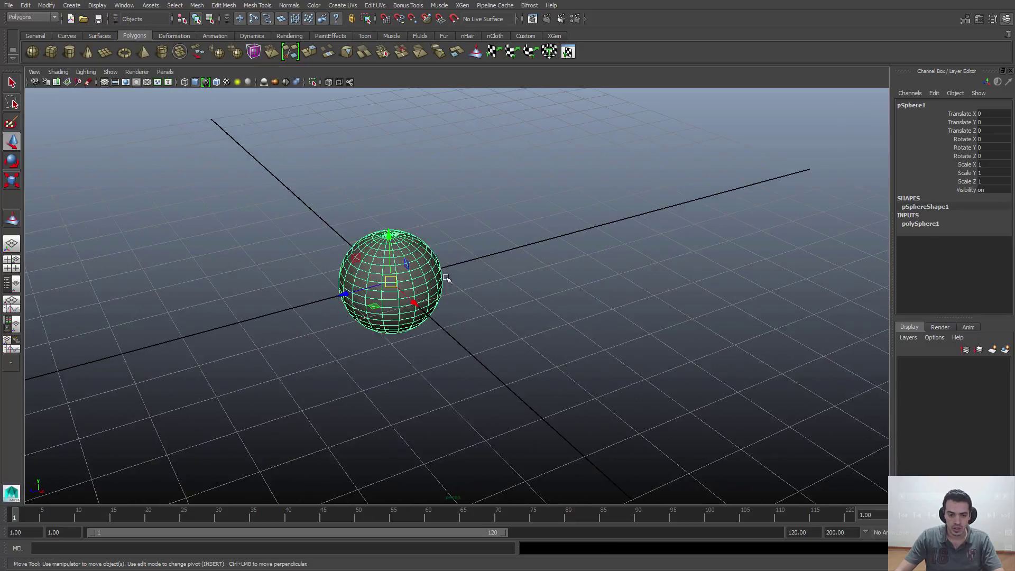
{"action": "left_click_drag", "start_coordinate": [344, 292], "coordinate": [498, 251]}
{"action": "left_click", "coordinate": [371, 286]}
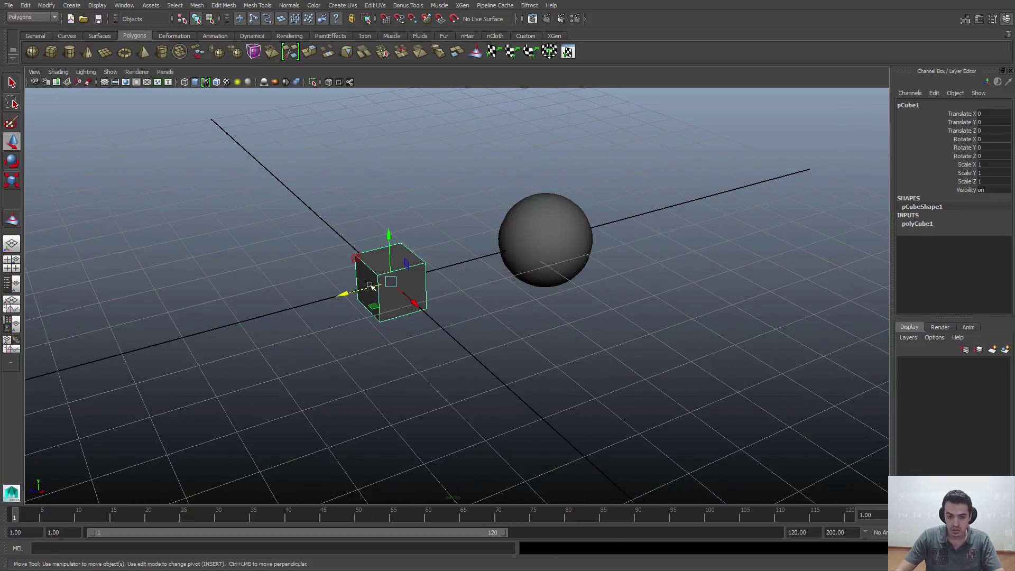
{"action": "left_click_drag", "start_coordinate": [370, 285], "coordinate": [653, 212]}
{"action": "left_click", "coordinate": [717, 249]}
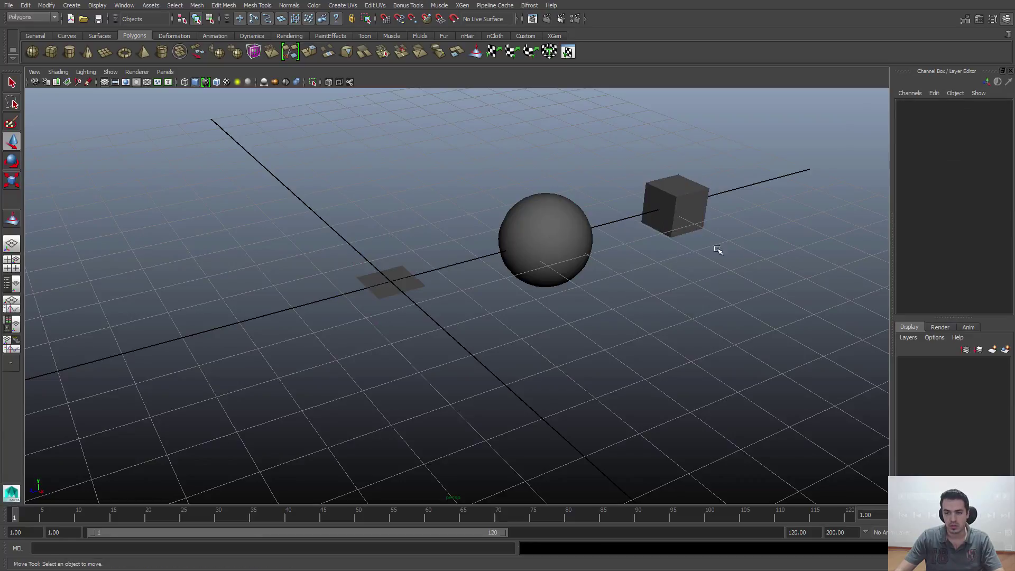
Step: Select the sphere and vary its axis subdivisions interactively, ending at 21
{"action": "left_click_drag", "start_coordinate": [718, 250], "coordinate": [511, 213], "text": "alt"}
{"action": "left_click", "coordinate": [412, 260]}
{"action": "key", "text": "q"}
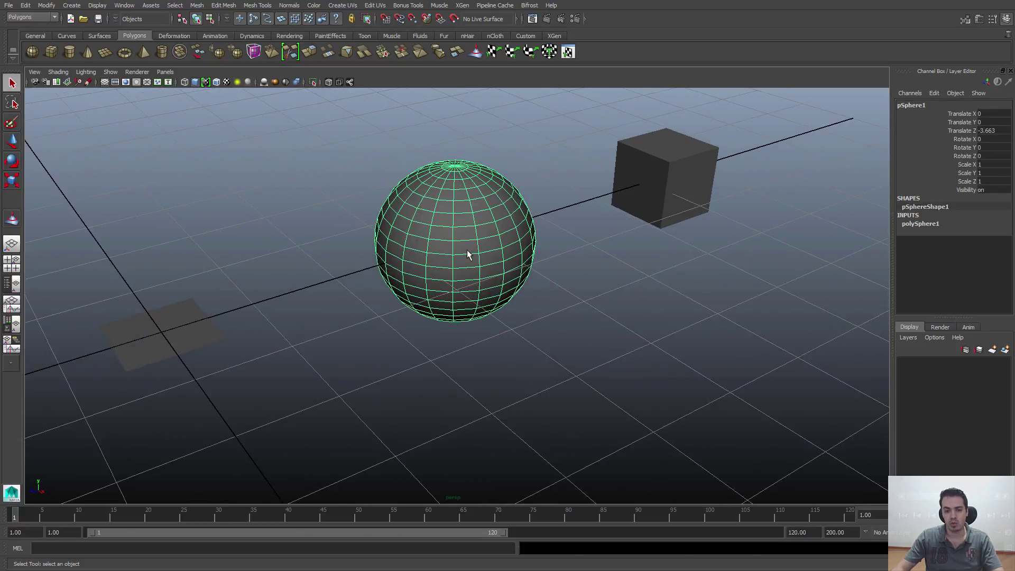
{"action": "left_click_drag", "start_coordinate": [467, 249], "coordinate": [453, 297], "text": "alt"}
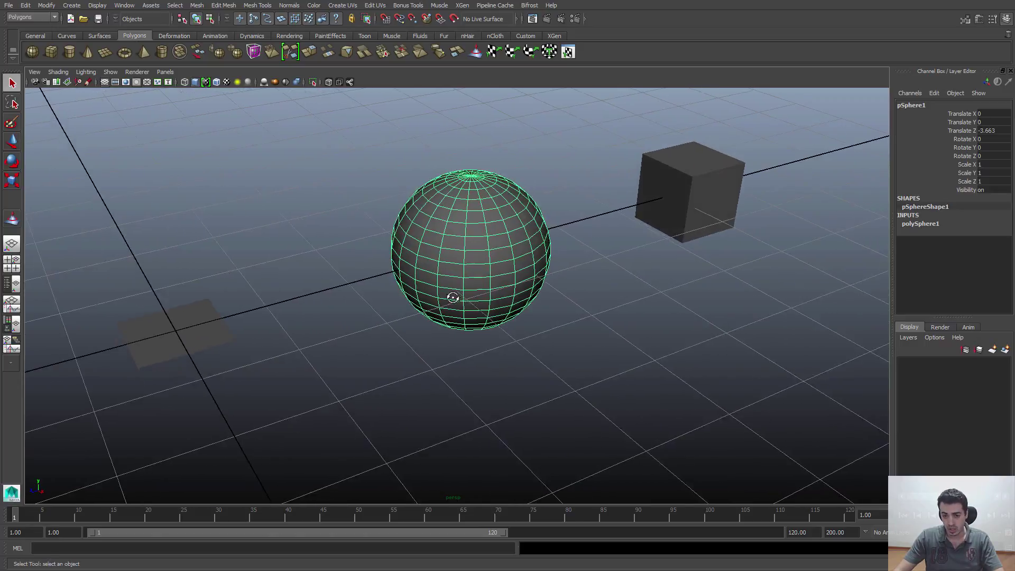
{"action": "left_click", "coordinate": [921, 224]}
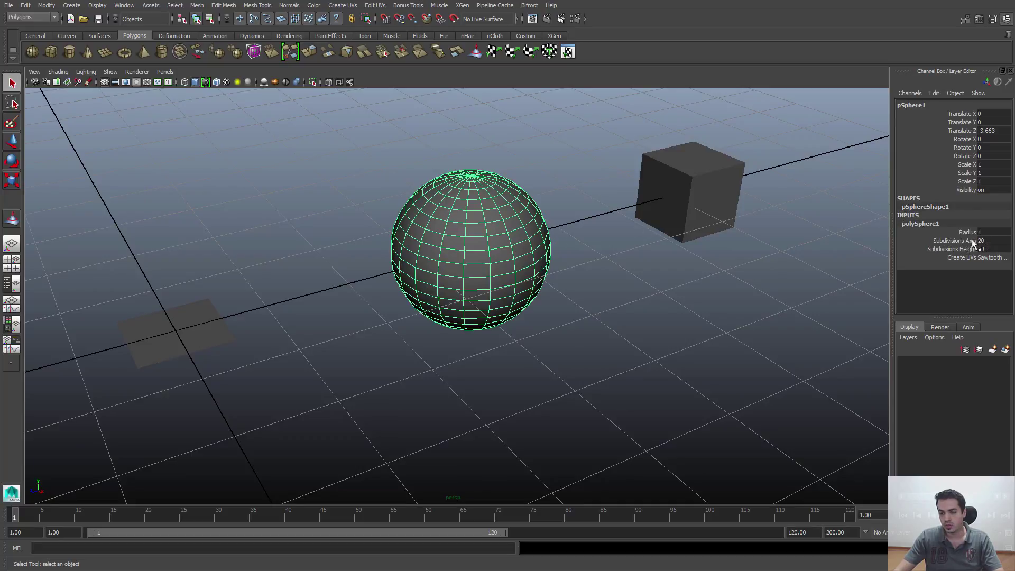
{"action": "left_click", "coordinate": [973, 240]}
{"action": "middle_click_drag", "start_coordinate": [793, 253], "coordinate": [763, 244]}
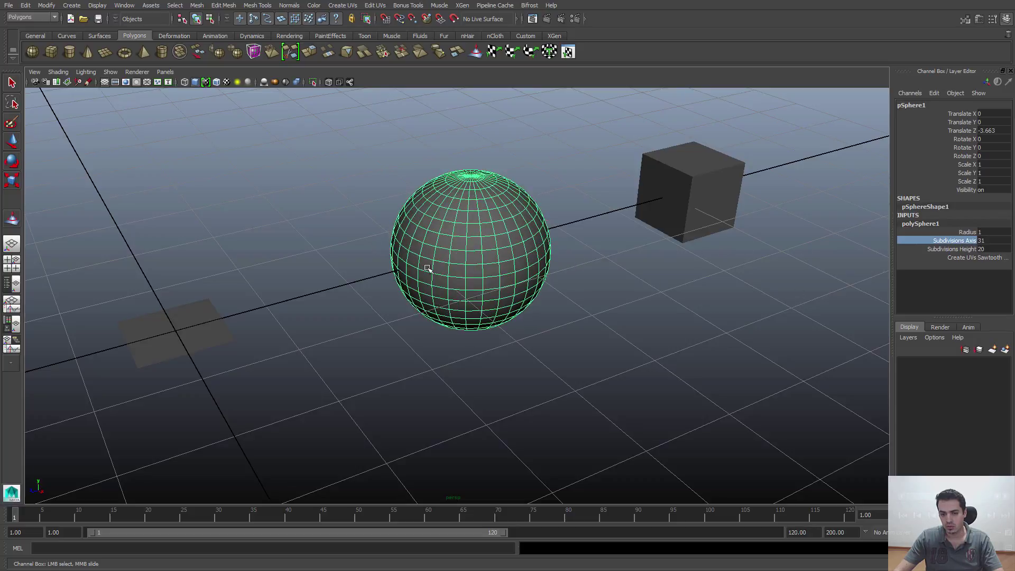
{"action": "middle_click_drag", "start_coordinate": [562, 279], "coordinate": [524, 286]}
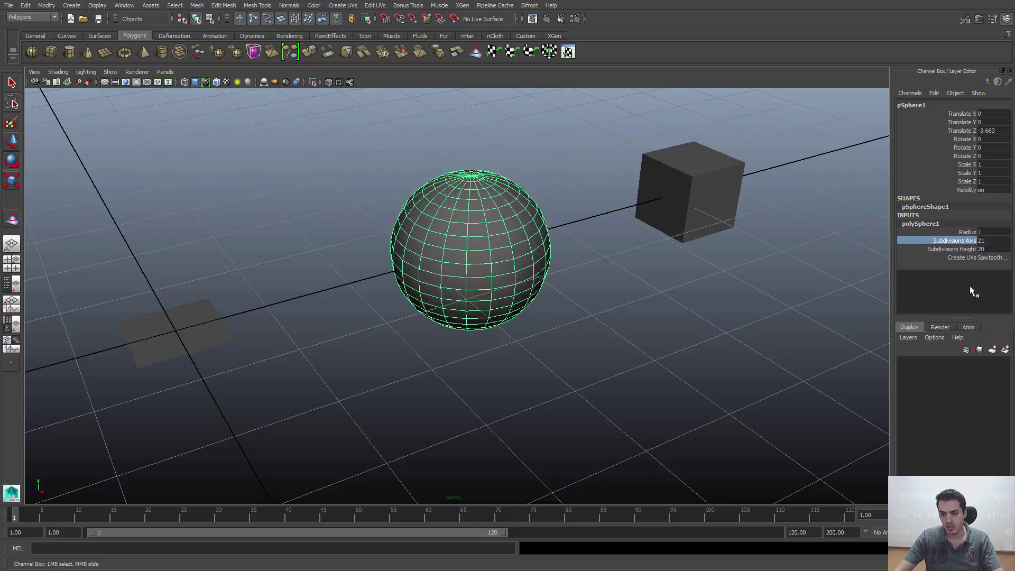
Step: Reduce the sphere's height subdivisions interactively to 13
{"action": "left_click", "coordinate": [965, 249]}
{"action": "middle_click_drag", "start_coordinate": [840, 297], "coordinate": [715, 302]}
{"action": "left_click_drag", "start_coordinate": [382, 247], "coordinate": [484, 280], "text": "alt"}
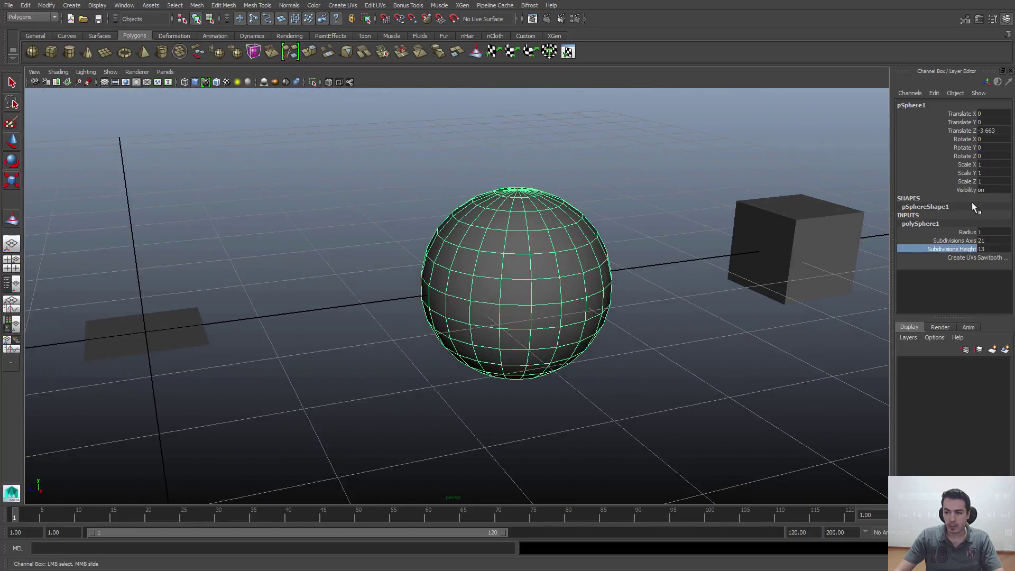
{"action": "left_click_drag", "start_coordinate": [624, 243], "coordinate": [589, 244], "text": "alt"}
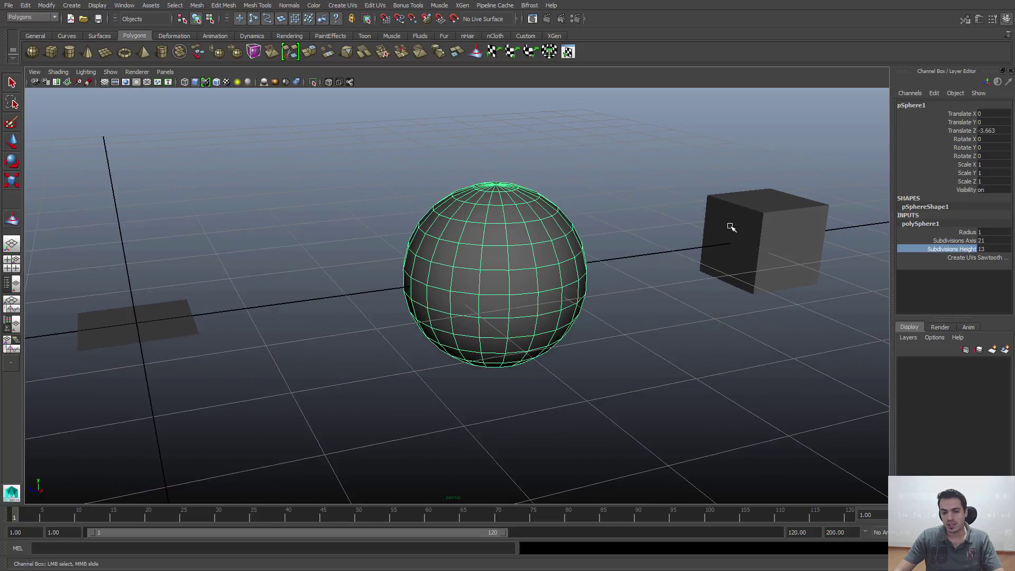
Step: Set the sphere's axis and height subdivisions both to 10, and deselect it to view the faceted surface
{"action": "left_click", "coordinate": [991, 242]}
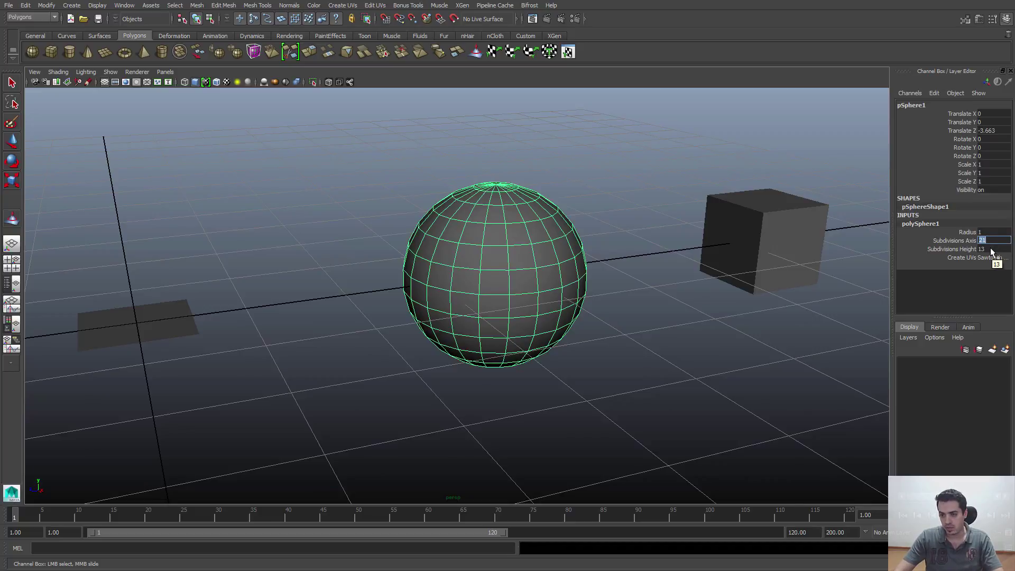
{"action": "type", "text": "10"}
{"action": "key", "text": "Tab"}
{"action": "type", "text": "10"}
{"action": "key", "text": "Return"}
{"action": "left_click_drag", "start_coordinate": [671, 238], "coordinate": [390, 155], "text": "alt"}
{"action": "left_click", "coordinate": [617, 282]}
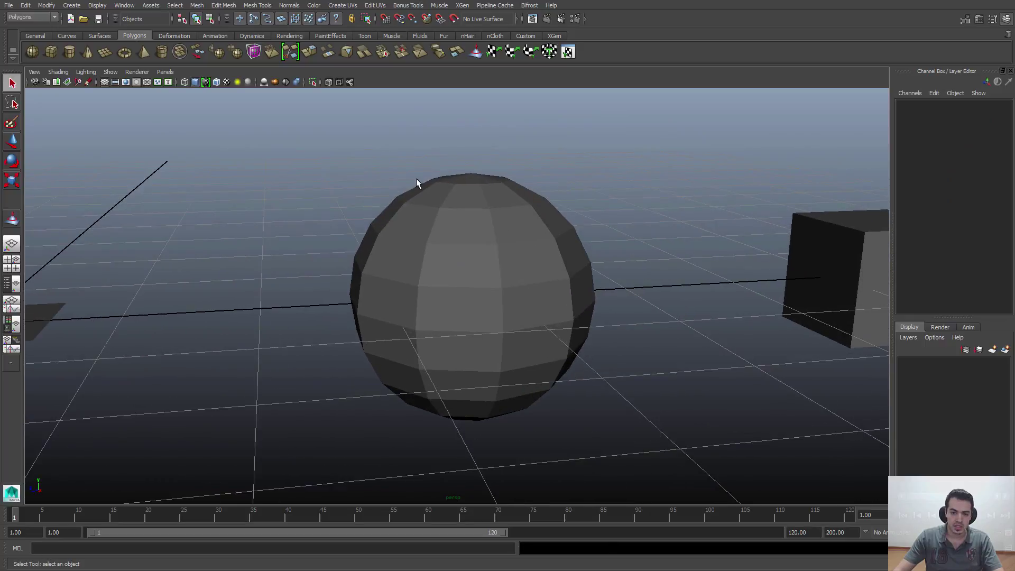
Step: Switch the low-resolution sphere to vertex mode to examine its points, and return it to object mode
{"action": "left_click", "coordinate": [570, 256]}
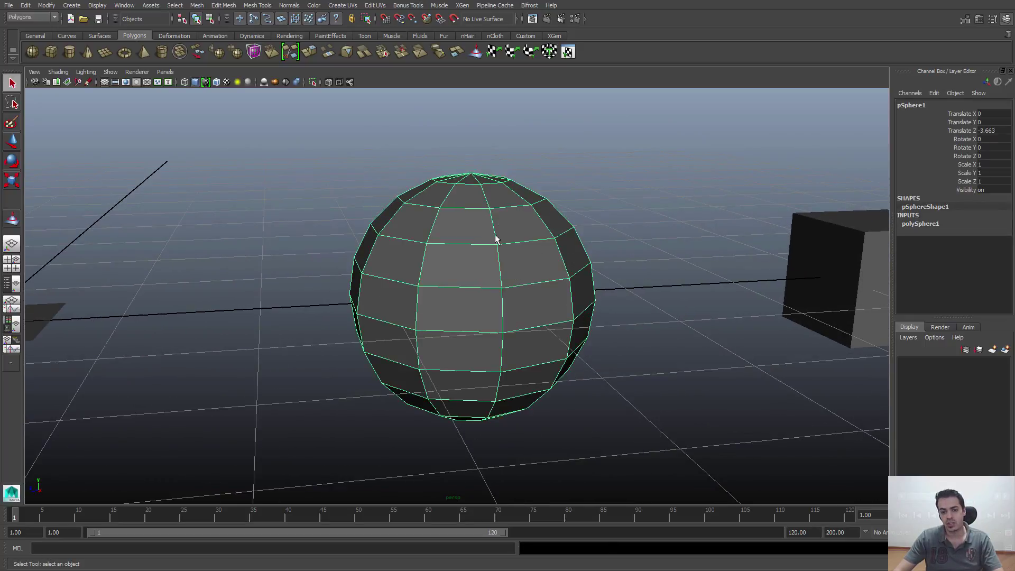
{"action": "right_click_drag", "start_coordinate": [496, 240], "coordinate": [387, 176]}
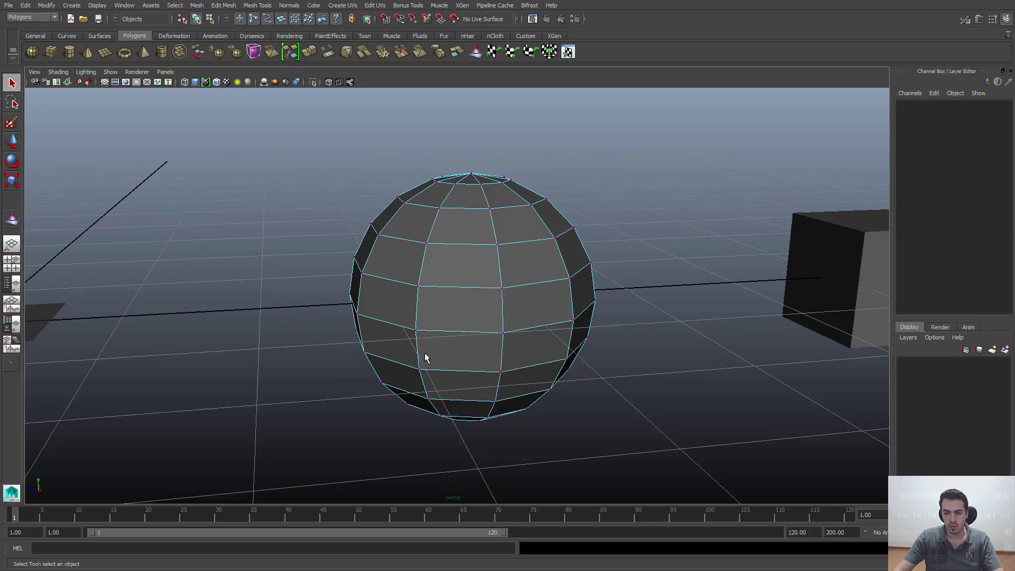
{"action": "right_click", "coordinate": [483, 225]}
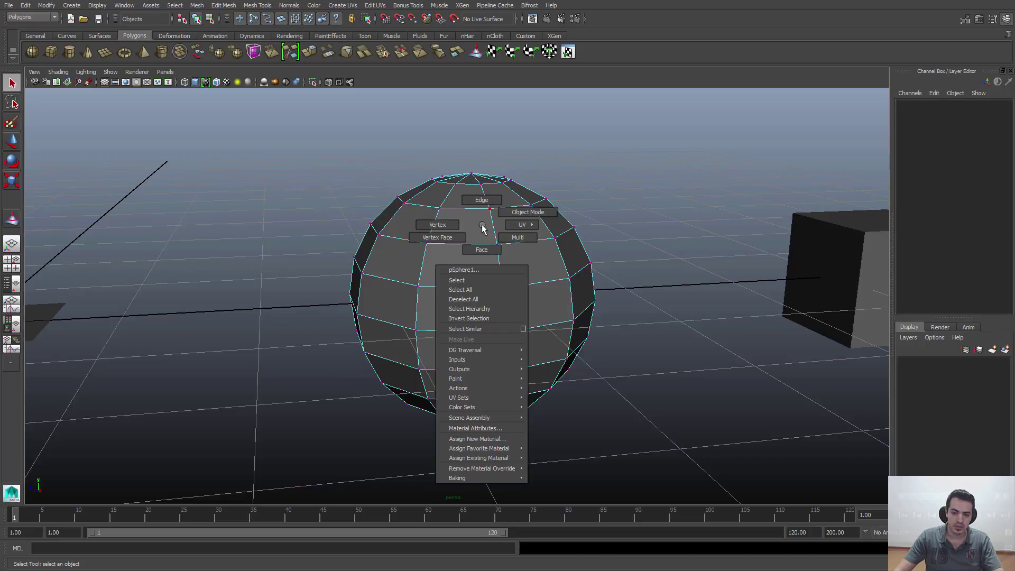
{"action": "left_click", "coordinate": [437, 225]}
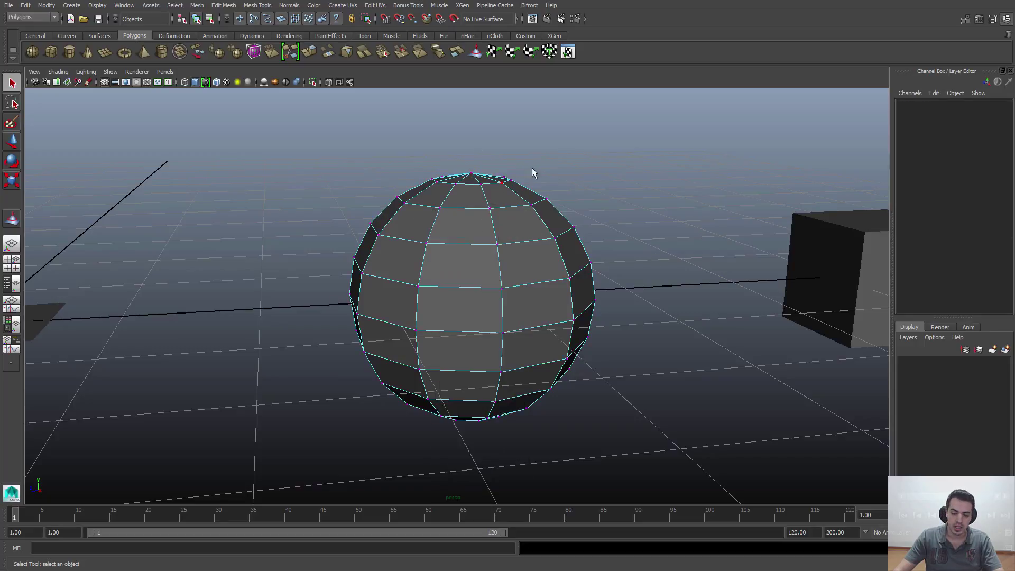
{"action": "right_click_drag", "start_coordinate": [550, 209], "coordinate": [543, 255]}
{"action": "left_click", "coordinate": [542, 205]}
{"action": "left_click", "coordinate": [543, 255], "text": "shift"}
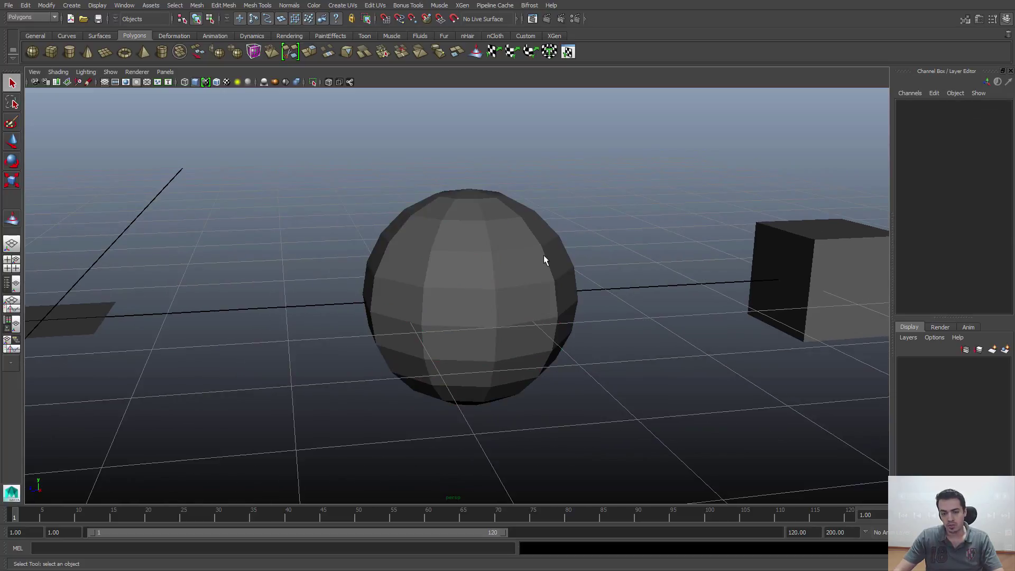
{"action": "left_click", "coordinate": [544, 255], "text": "shift"}
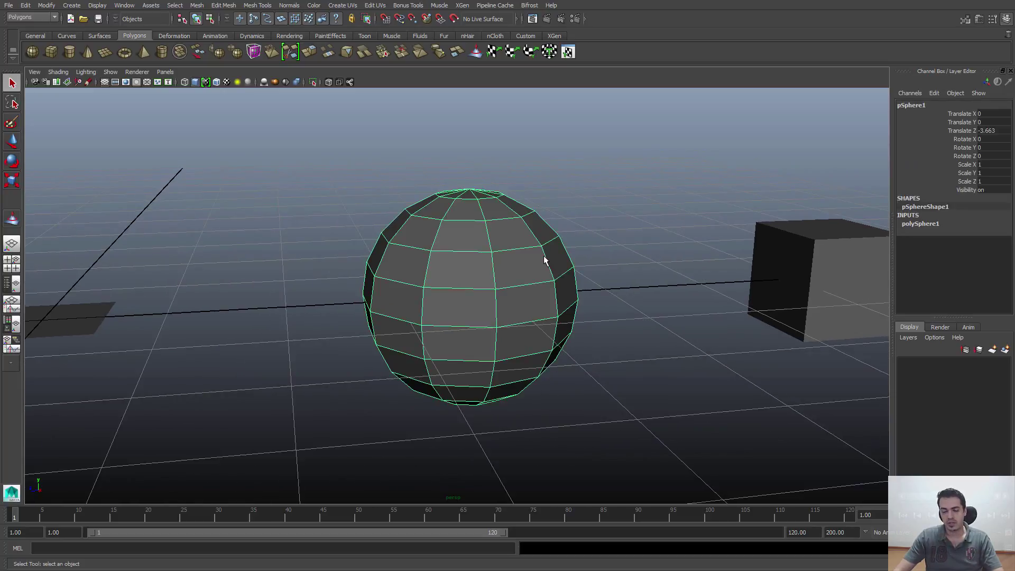
{"action": "left_click", "coordinate": [623, 182]}
Step: Raise the sphere's axis and height subdivisions together to 40, and reselect the sphere
{"action": "left_click", "coordinate": [468, 269]}
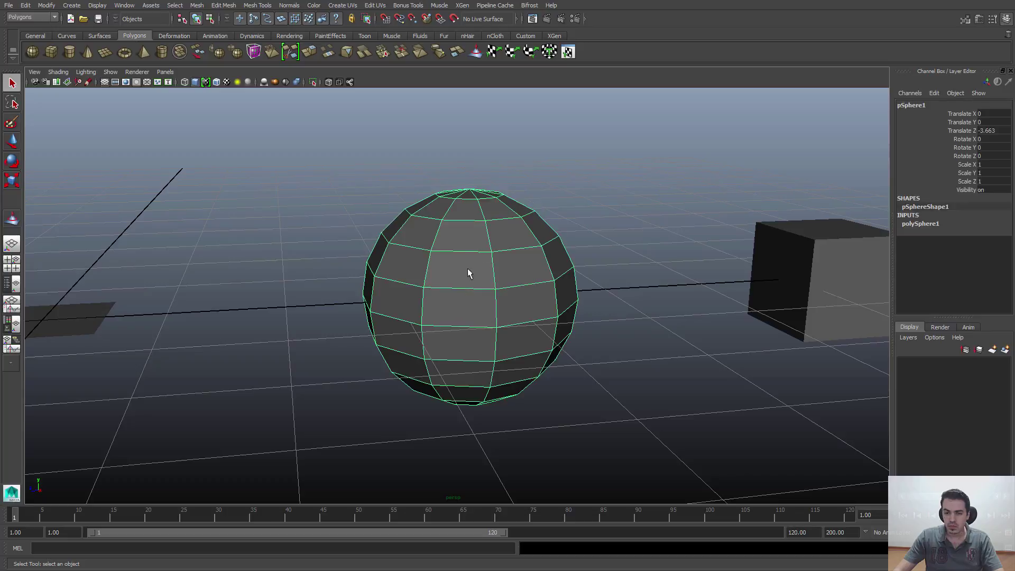
{"action": "left_click", "coordinate": [931, 222]}
{"action": "left_click_drag", "start_coordinate": [966, 240], "coordinate": [966, 249]}
{"action": "middle_click_drag", "start_coordinate": [475, 266], "coordinate": [629, 251]}
{"action": "left_click", "coordinate": [629, 250]}
{"action": "left_click", "coordinate": [500, 232]}
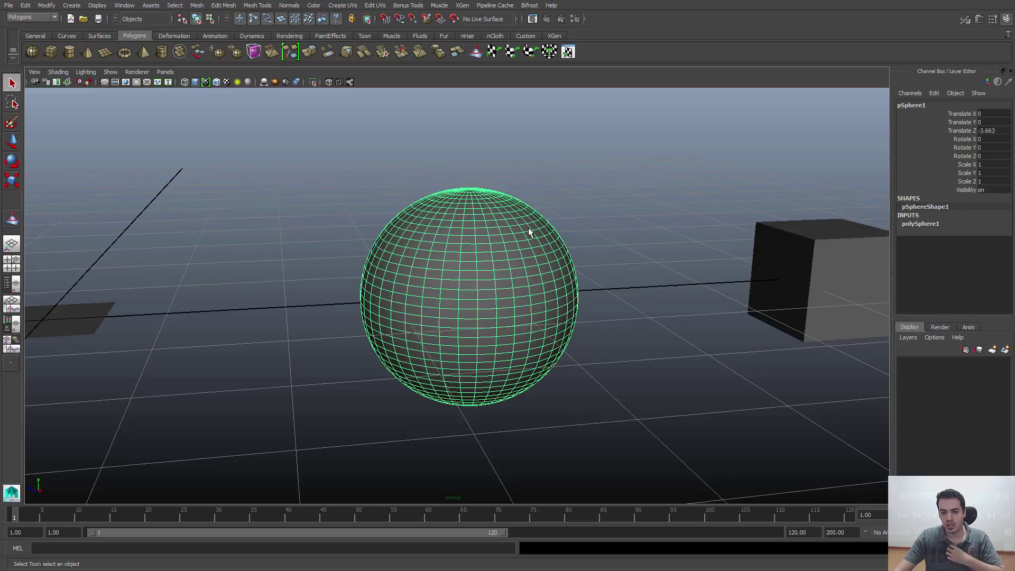
Step: Examine the dense sphere's vertices up close in vertex mode, and return to object mode with the sphere selected
{"action": "right_click_drag", "start_coordinate": [528, 227], "coordinate": [491, 226]}
{"action": "scroll", "coordinate": [605, 283], "scroll_direction": "up", "scroll_amount": 3}
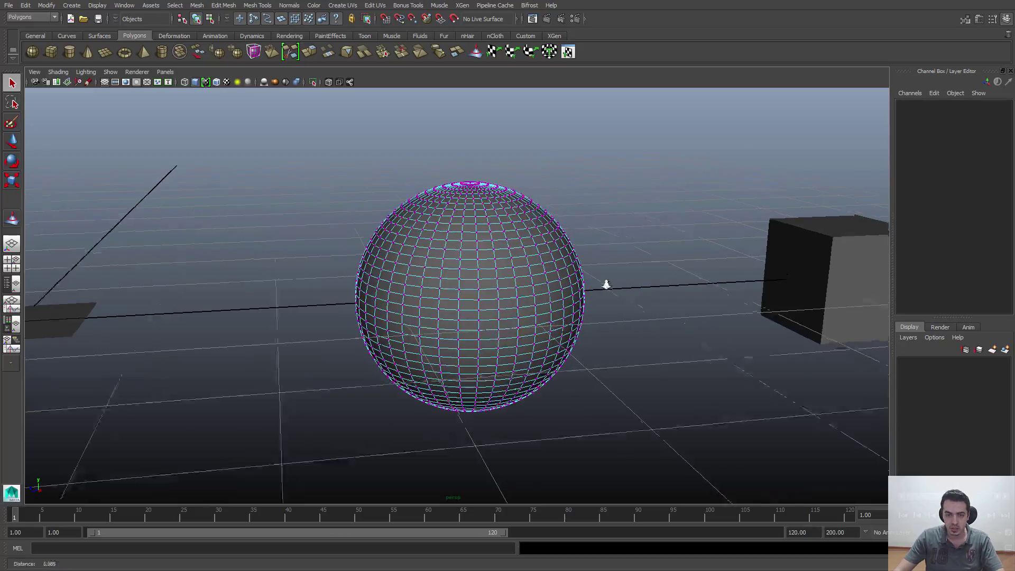
{"action": "left_click_drag", "start_coordinate": [537, 234], "coordinate": [579, 197]}
{"action": "left_click", "coordinate": [583, 189]}
{"action": "key", "text": "F8"}
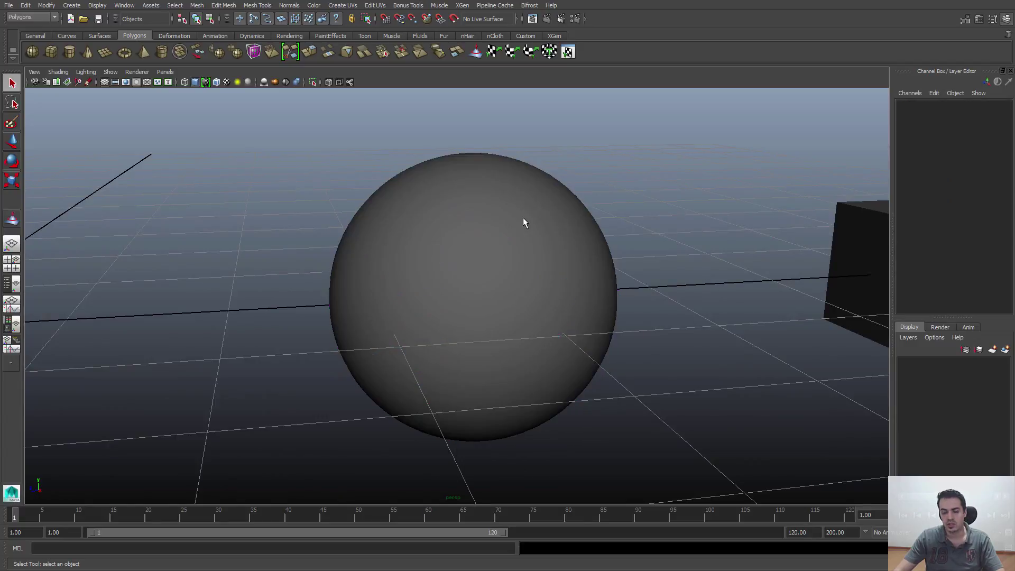
{"action": "left_click", "coordinate": [522, 217]}
Step: Examine the sphere's smooth shading and dense wireframe from several angles, with the sphere selected and deselected
{"action": "right_click_drag", "start_coordinate": [523, 217], "coordinate": [376, 254], "text": "alt"}
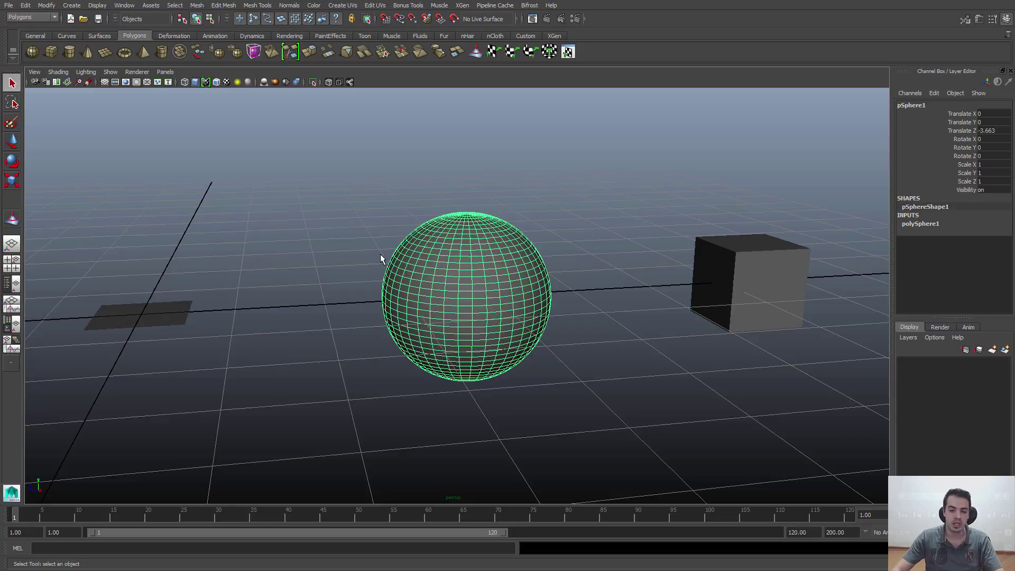
{"action": "left_click", "coordinate": [380, 254]}
{"action": "left_click", "coordinate": [391, 272]}
{"action": "middle_click_drag", "start_coordinate": [551, 222], "coordinate": [560, 240], "text": "alt"}
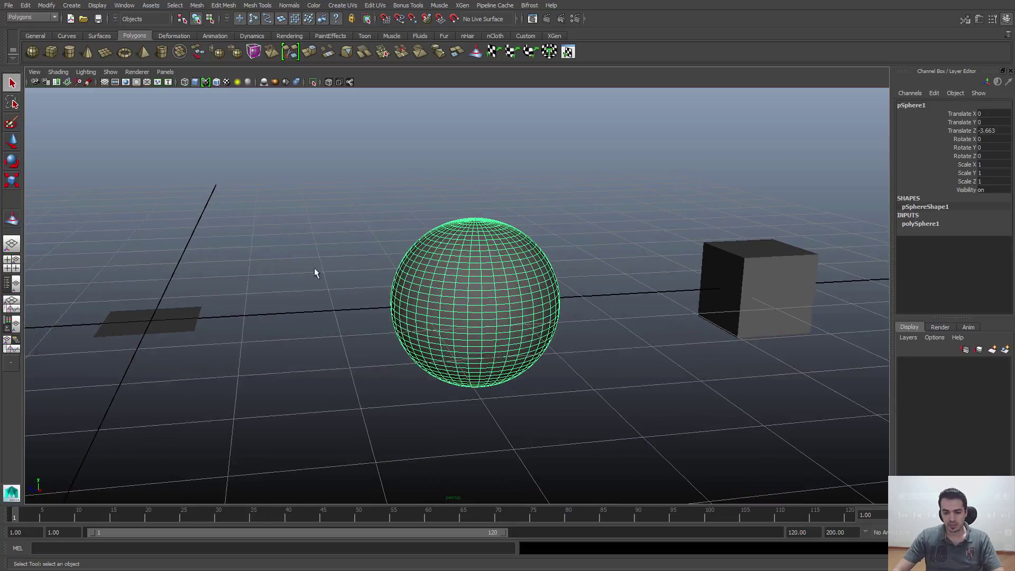
{"action": "left_click_drag", "start_coordinate": [521, 280], "coordinate": [561, 306], "text": "alt"}
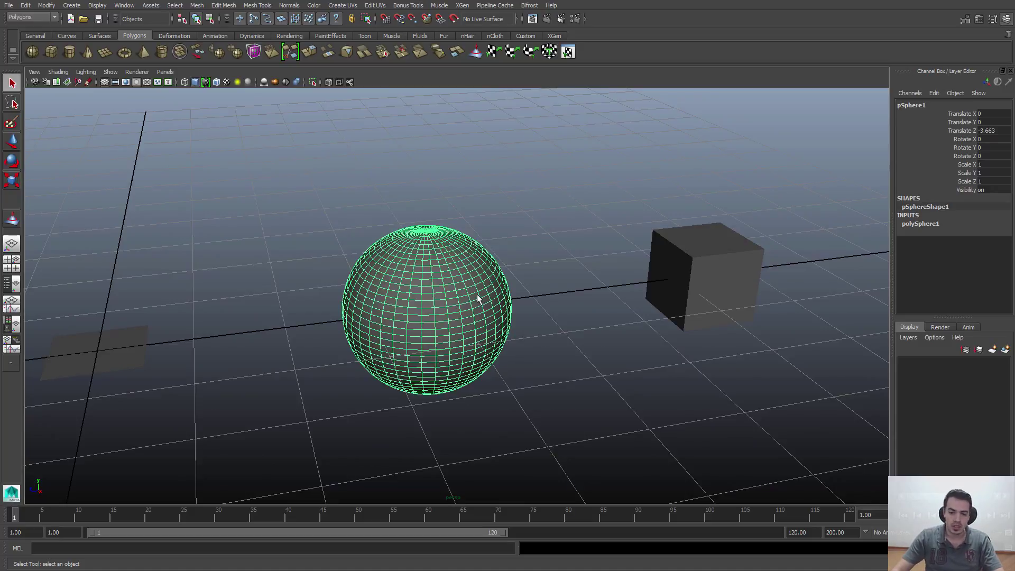
{"action": "left_click", "coordinate": [682, 217]}
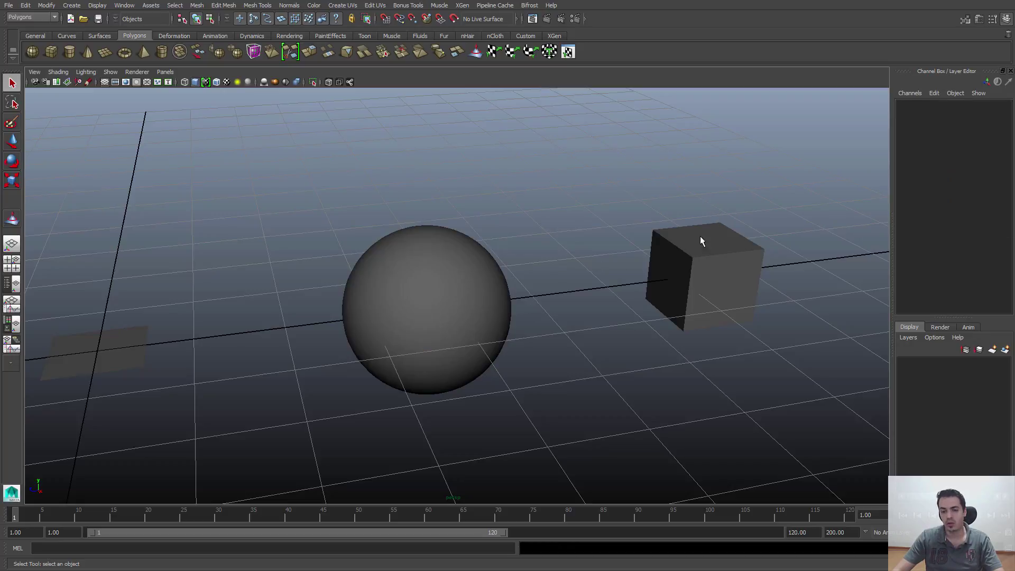
{"action": "left_click", "coordinate": [473, 297]}
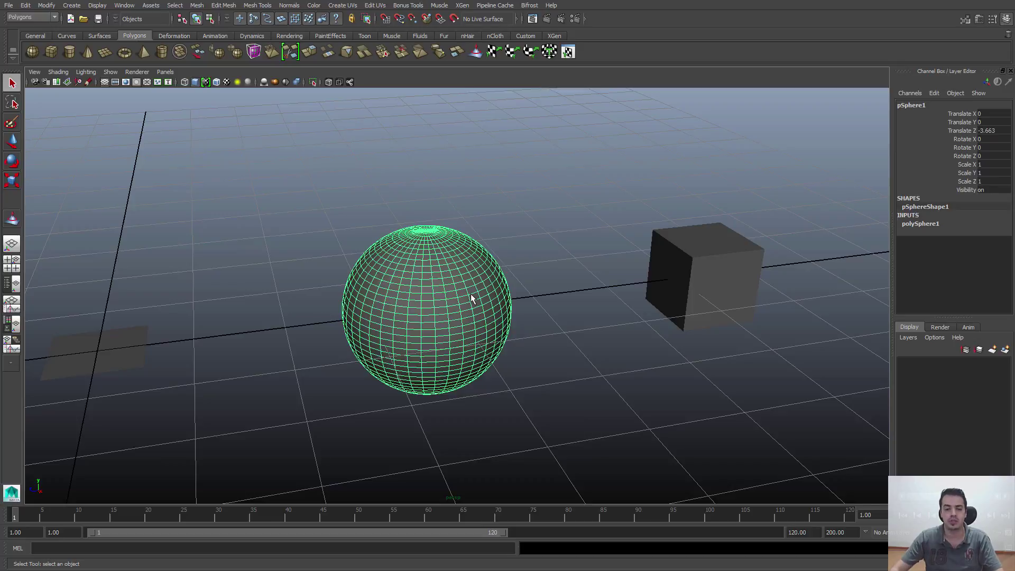
{"action": "left_click", "coordinate": [541, 347]}
{"action": "left_click_drag", "start_coordinate": [540, 347], "coordinate": [493, 359], "text": "alt"}
{"action": "left_click", "coordinate": [497, 287]}
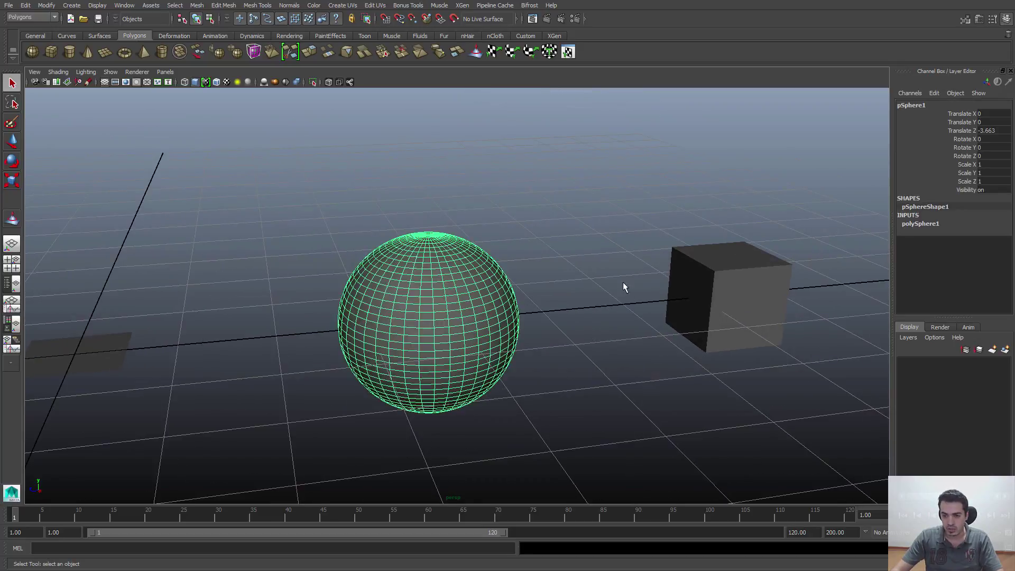
{"action": "left_click", "coordinate": [504, 392]}
{"action": "left_click", "coordinate": [408, 305]}
{"action": "left_click_drag", "start_coordinate": [408, 306], "coordinate": [367, 323], "text": "alt"}
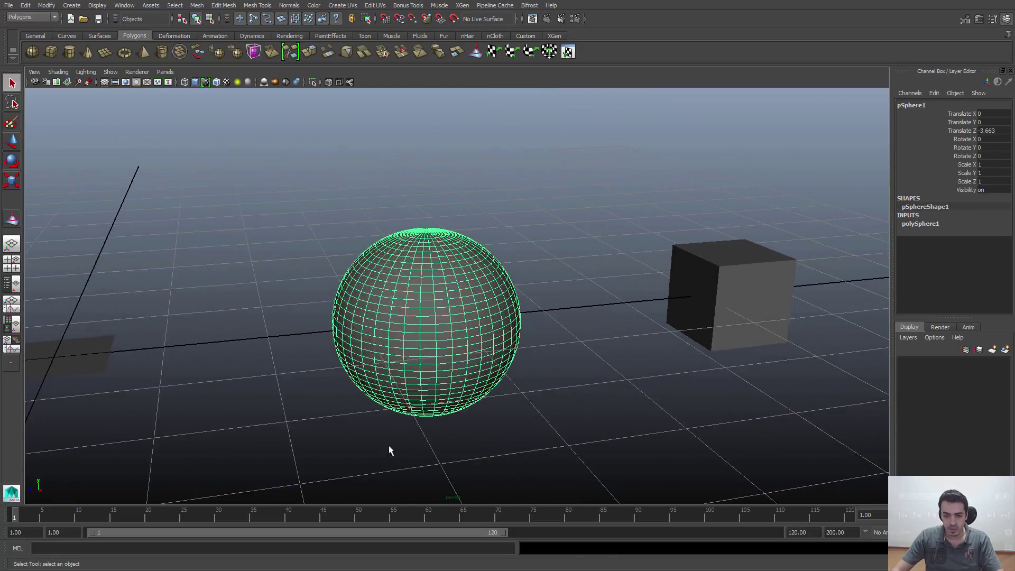
Step: Lower the sphere's axis and height subdivisions together to 10, and reselect the sphere
{"action": "middle_click_drag", "start_coordinate": [713, 293], "coordinate": [642, 286], "text": "alt"}
{"action": "left_click", "coordinate": [933, 224]}
{"action": "left_click_drag", "start_coordinate": [985, 240], "coordinate": [987, 249]}
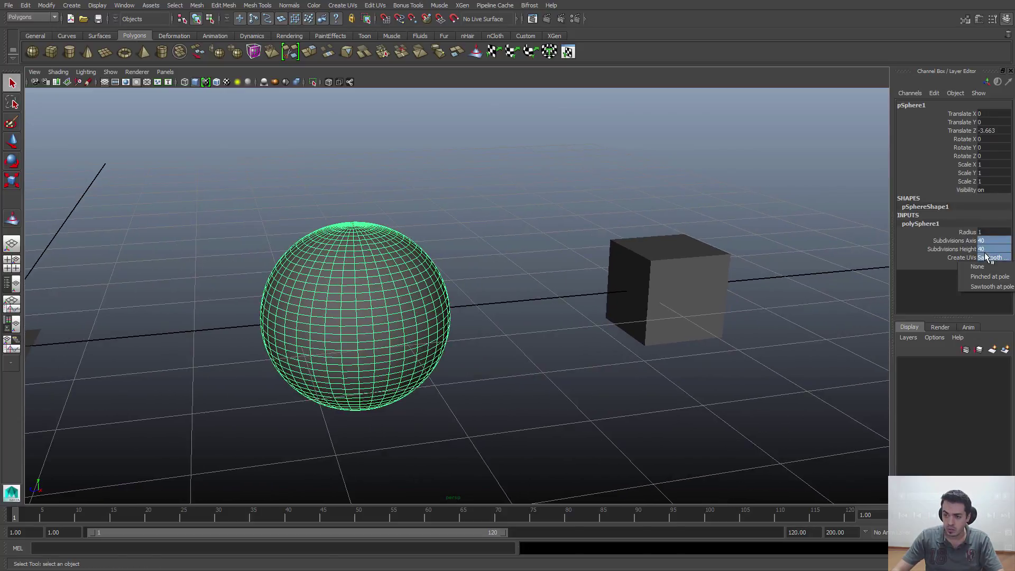
{"action": "type", "text": "10"}
{"action": "key", "text": "Return"}
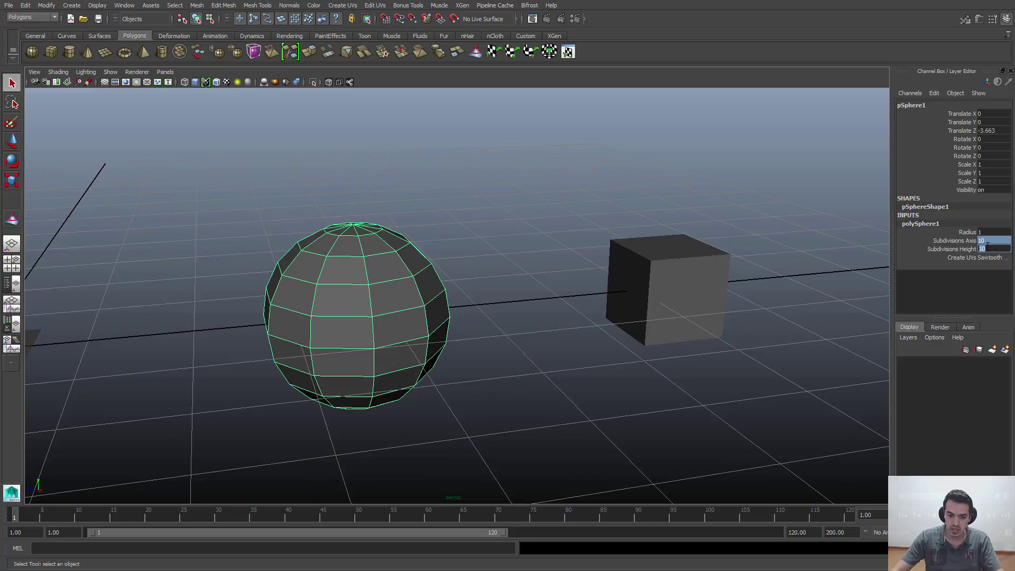
{"action": "left_click", "coordinate": [500, 444]}
{"action": "left_click_drag", "start_coordinate": [373, 357], "coordinate": [378, 344], "text": "alt"}
{"action": "middle_click_drag", "start_coordinate": [379, 344], "coordinate": [385, 336], "text": "alt"}
{"action": "left_click", "coordinate": [385, 338]}
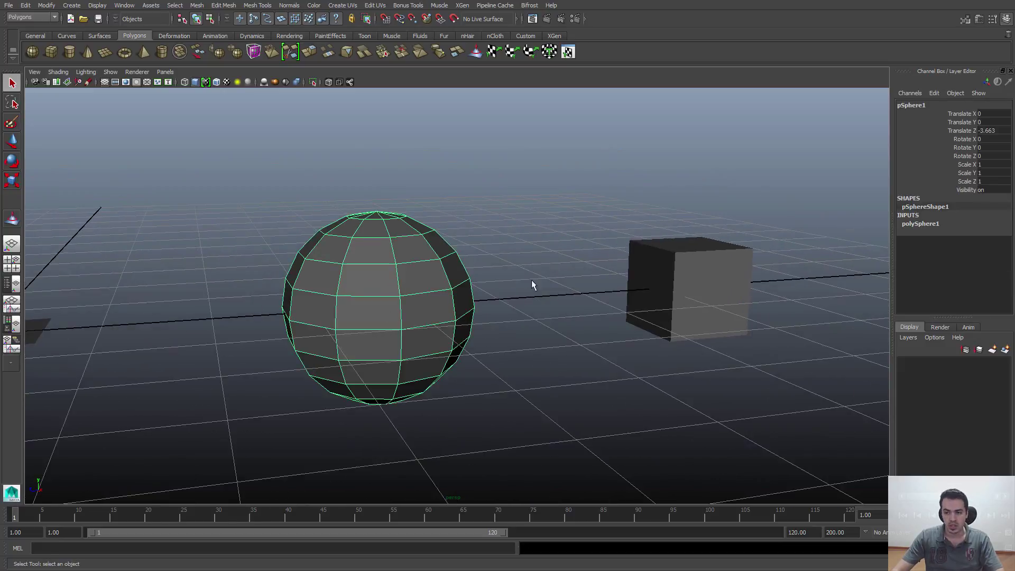
Step: Duplicate the low-resolution sphere and move the copy past the cube along the Z axis, to about -9.64
{"action": "middle_click_drag", "start_coordinate": [369, 243], "coordinate": [380, 265], "text": "alt"}
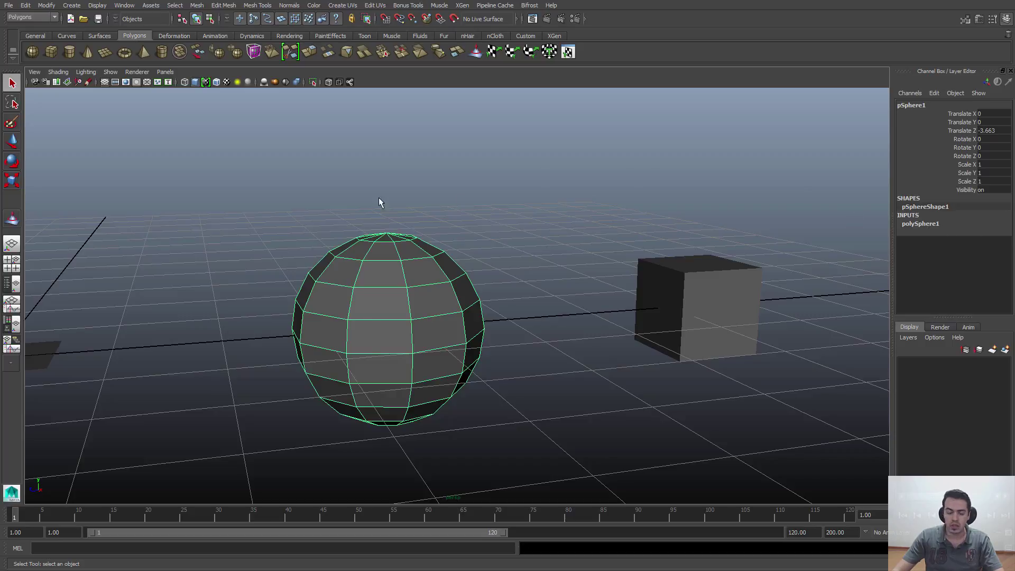
{"action": "middle_click_drag", "start_coordinate": [498, 333], "coordinate": [414, 344], "text": "alt"}
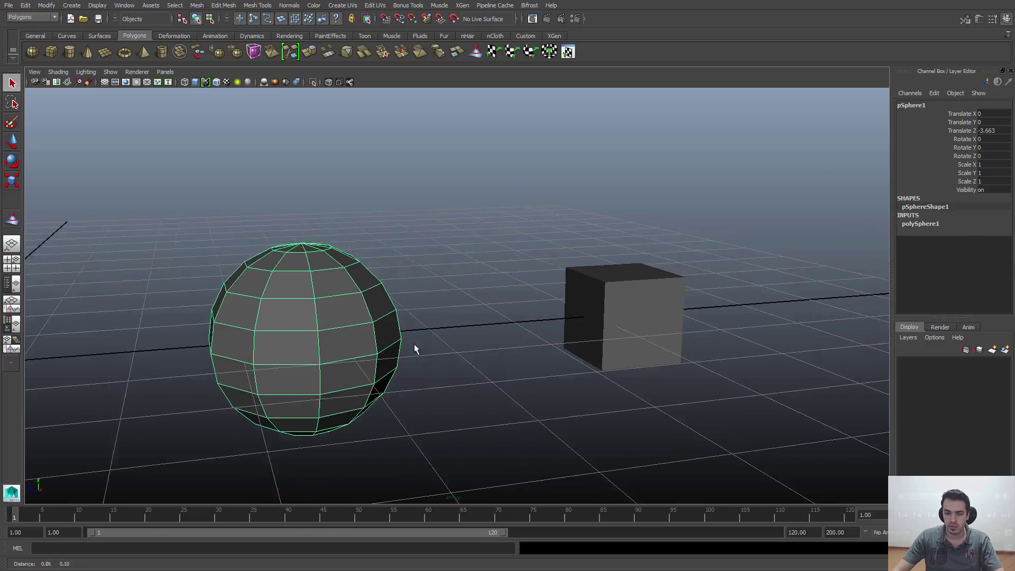
{"action": "middle_click_drag", "start_coordinate": [328, 350], "coordinate": [281, 359], "text": "alt"}
{"action": "left_click", "coordinate": [360, 436]}
{"action": "left_click", "coordinate": [288, 341]}
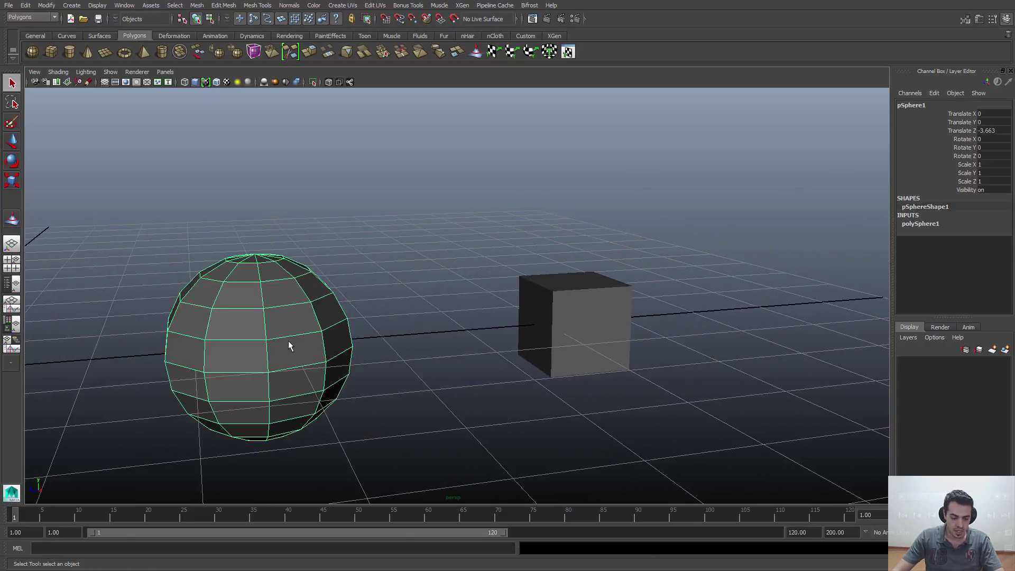
{"action": "key", "text": "ctrl+d"}
{"action": "key", "text": "w"}
{"action": "left_click_drag", "start_coordinate": [220, 361], "coordinate": [751, 328]}
{"action": "middle_click_drag", "start_coordinate": [751, 327], "coordinate": [522, 358], "text": "alt"}
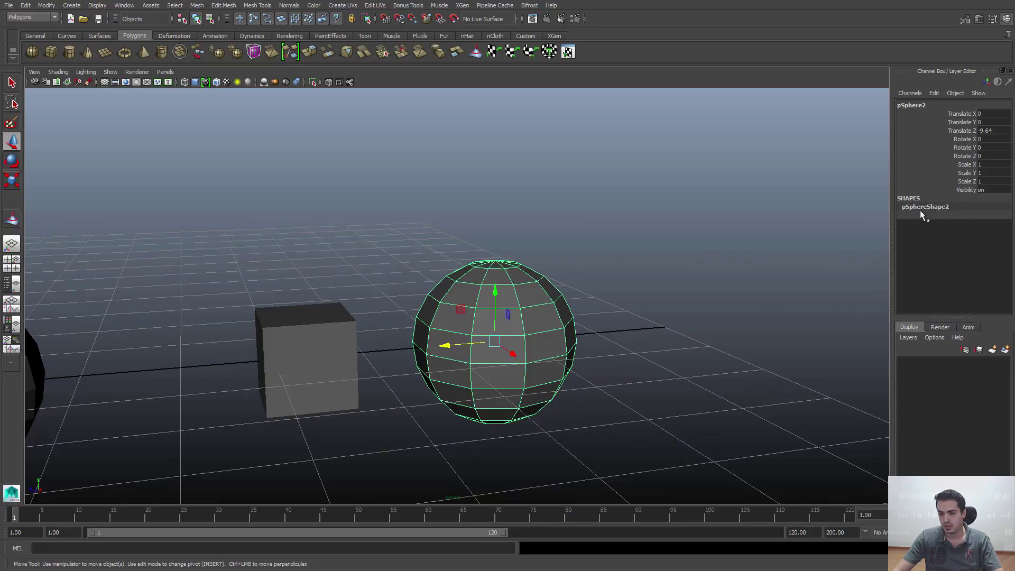
Step: Examine the duplicated sphere's faceted surface from several angles, with it selected and deselected
{"action": "left_click_drag", "start_coordinate": [680, 335], "coordinate": [642, 299], "text": "alt"}
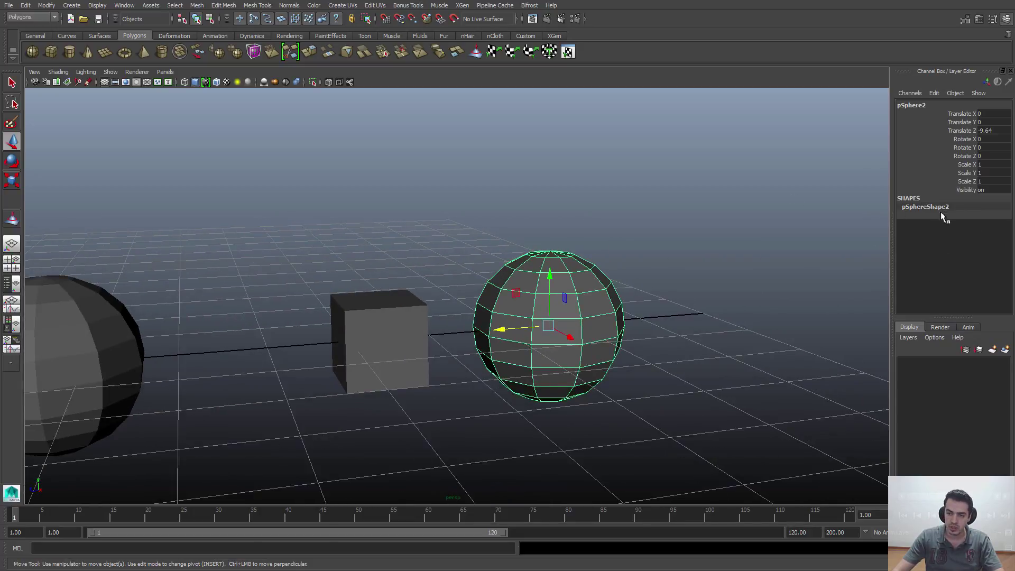
{"action": "middle_click_drag", "start_coordinate": [596, 327], "coordinate": [458, 325], "text": "alt"}
{"action": "right_click_drag", "start_coordinate": [458, 326], "coordinate": [635, 437], "text": "alt"}
{"action": "left_click", "coordinate": [634, 437]}
{"action": "left_click", "coordinate": [426, 371]}
{"action": "left_click_drag", "start_coordinate": [426, 371], "coordinate": [394, 350], "text": "alt"}
{"action": "right_click_drag", "start_coordinate": [394, 350], "coordinate": [404, 344], "text": "alt"}
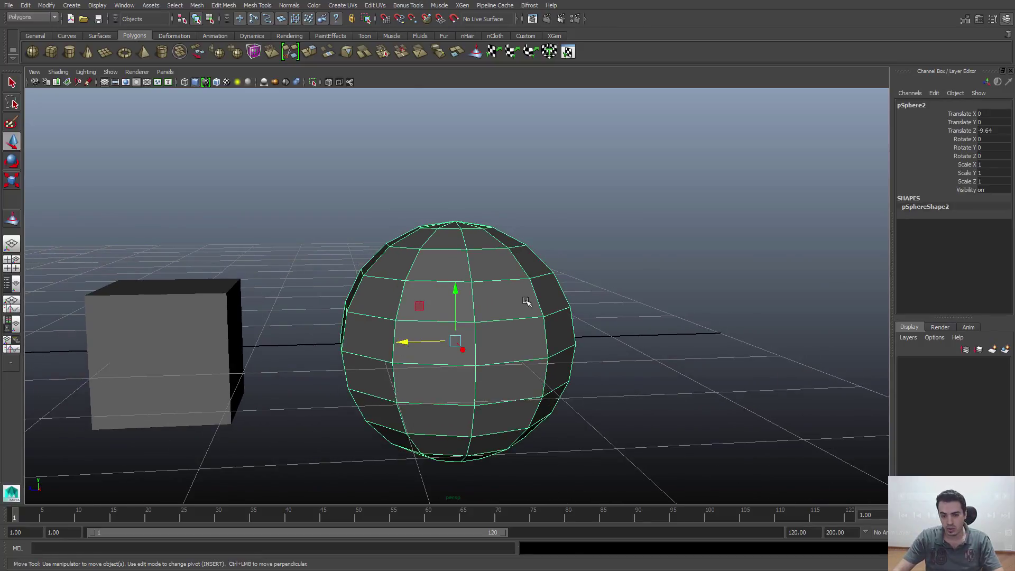
{"action": "left_click", "coordinate": [582, 253]}
{"action": "left_click", "coordinate": [489, 330]}
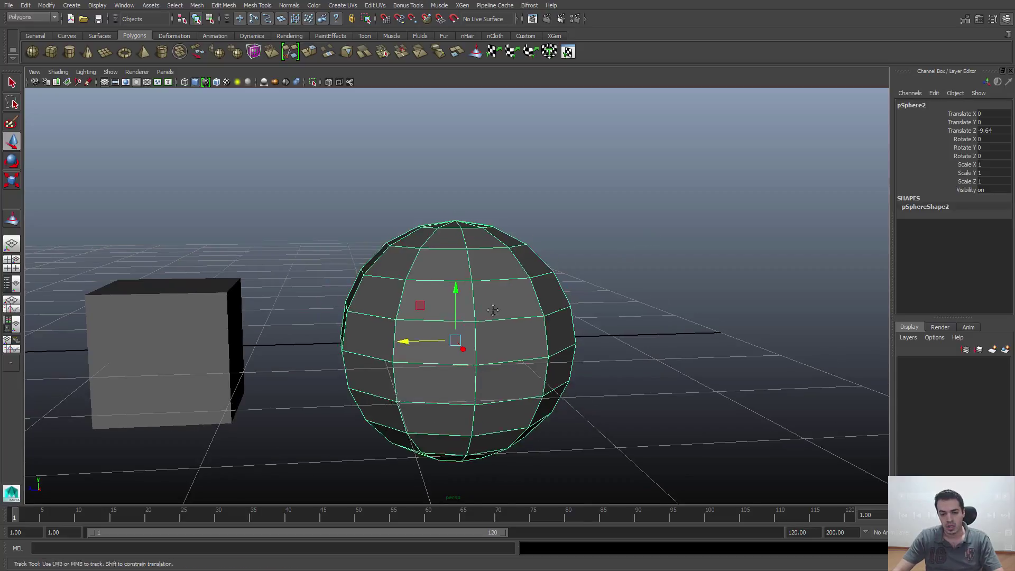
{"action": "left_click_drag", "start_coordinate": [489, 330], "coordinate": [433, 301], "text": "alt"}
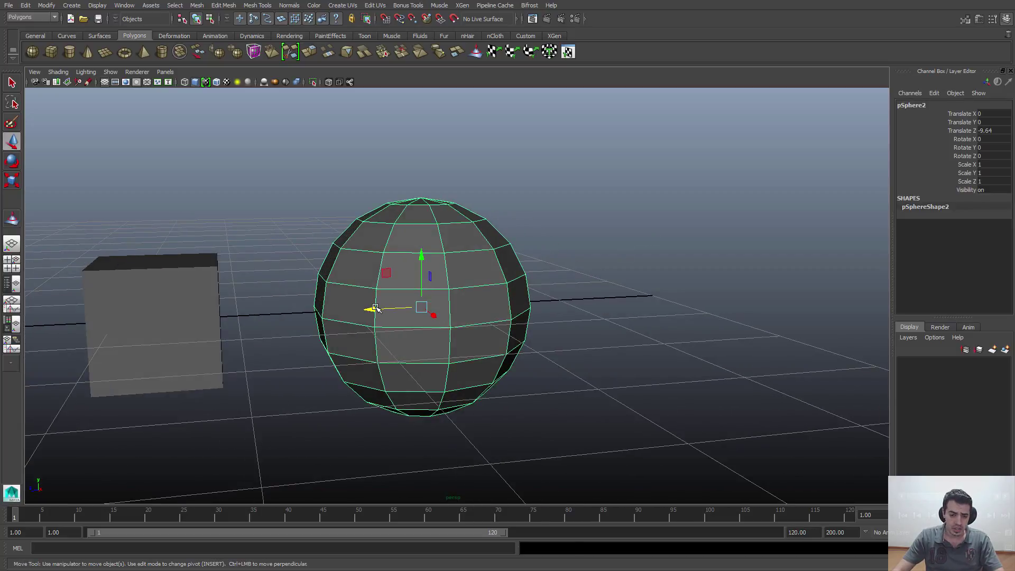
{"action": "left_click_drag", "start_coordinate": [358, 288], "coordinate": [440, 301], "text": "alt"}
{"action": "middle_click_drag", "start_coordinate": [439, 302], "coordinate": [379, 331], "text": "alt"}
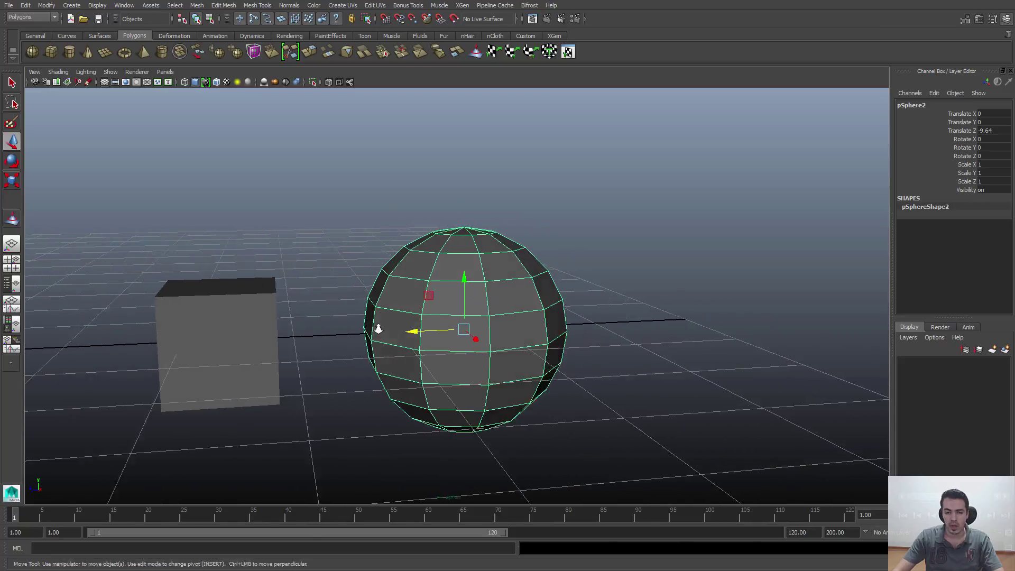
Step: Move the duplicated sphere slightly farther from the cube along the Z axis, to about -9.94
{"action": "right_click_drag", "start_coordinate": [378, 331], "coordinate": [395, 340], "text": "alt"}
{"action": "left_click", "coordinate": [592, 264]}
{"action": "left_click", "coordinate": [501, 312]}
{"action": "left_click_drag", "start_coordinate": [501, 312], "coordinate": [464, 315], "text": "alt"}
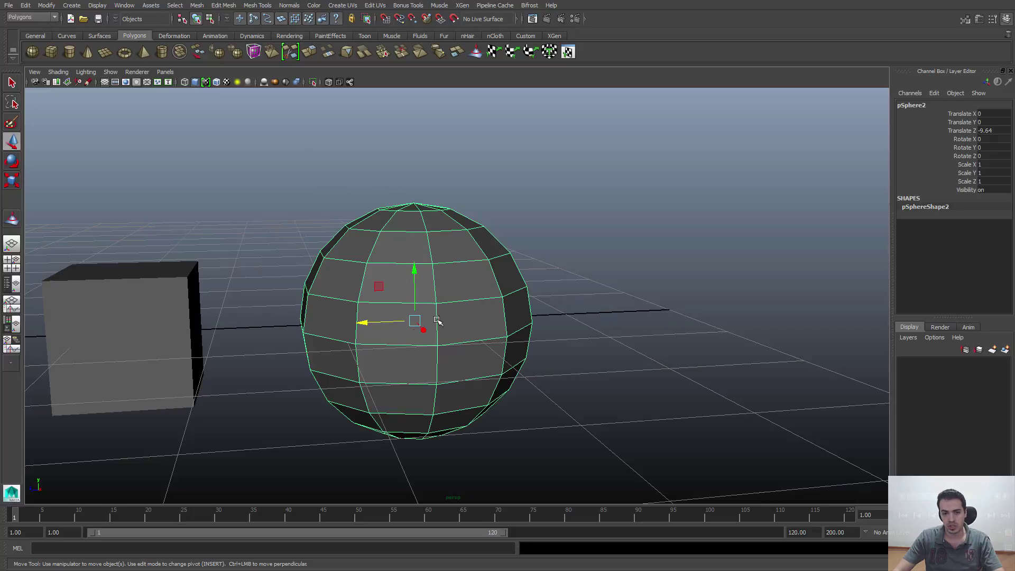
{"action": "left_click_drag", "start_coordinate": [367, 325], "coordinate": [404, 323]}
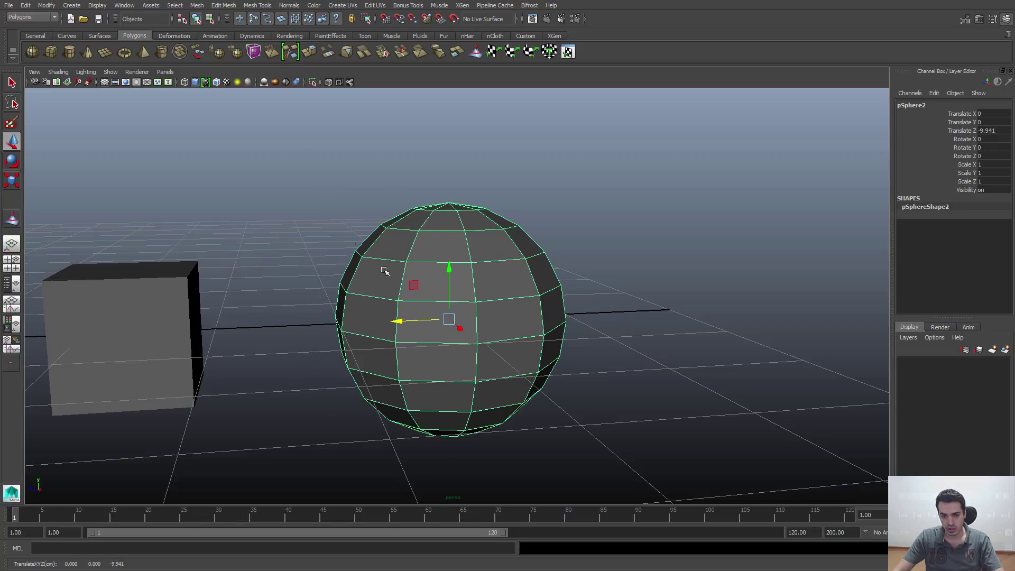
Step: Select and frame the plane, set its width and height subdivisions together to 1, and deselect it
{"action": "middle_click_drag", "start_coordinate": [113, 369], "coordinate": [664, 317], "text": "alt"}
{"action": "middle_click_drag", "start_coordinate": [280, 296], "coordinate": [595, 275], "text": "alt"}
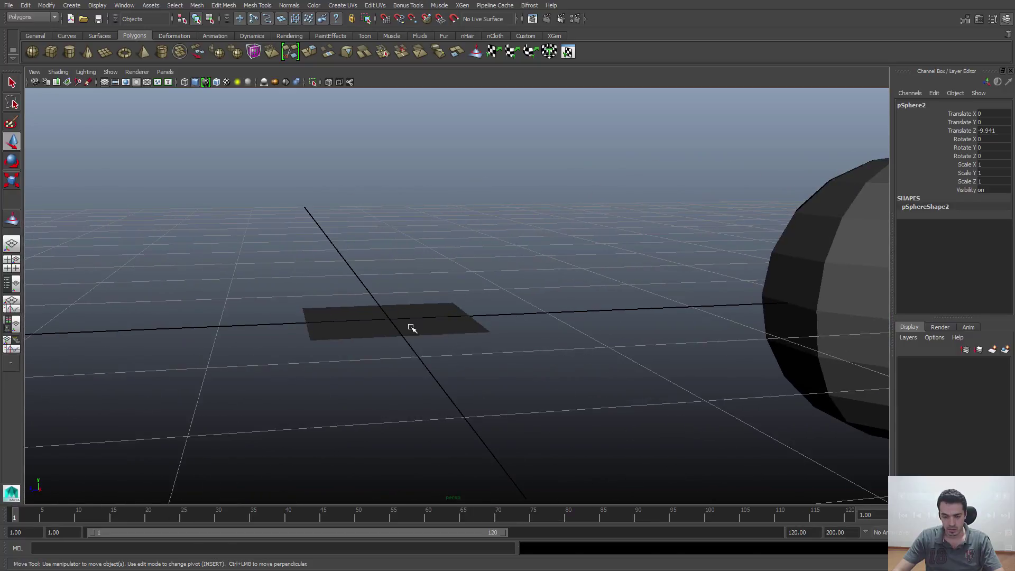
{"action": "left_click", "coordinate": [422, 320]}
{"action": "key", "text": "f"}
{"action": "left_click_drag", "start_coordinate": [476, 328], "coordinate": [507, 275], "text": "alt"}
{"action": "left_click", "coordinate": [929, 224]}
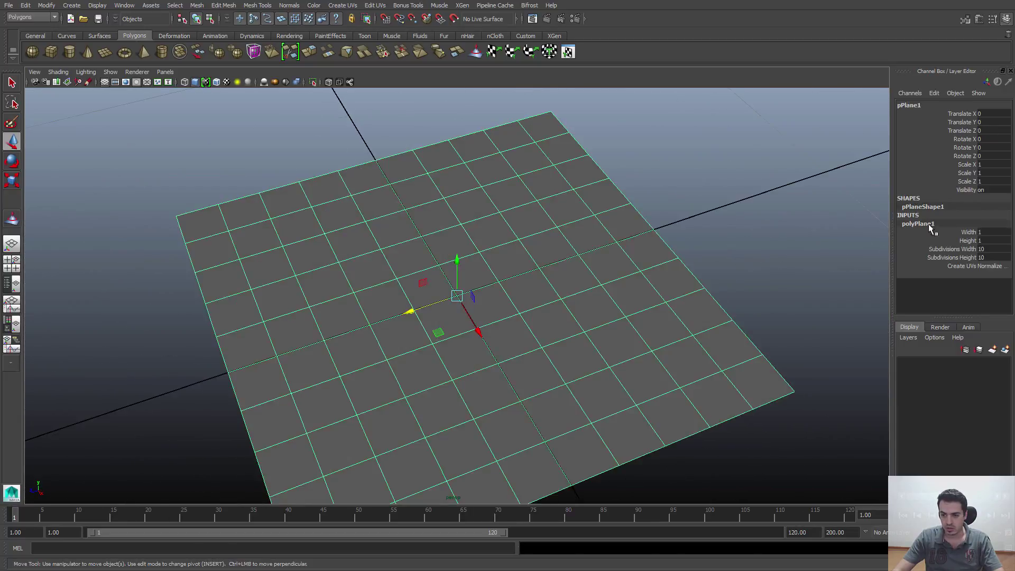
{"action": "left_click", "coordinate": [983, 249]}
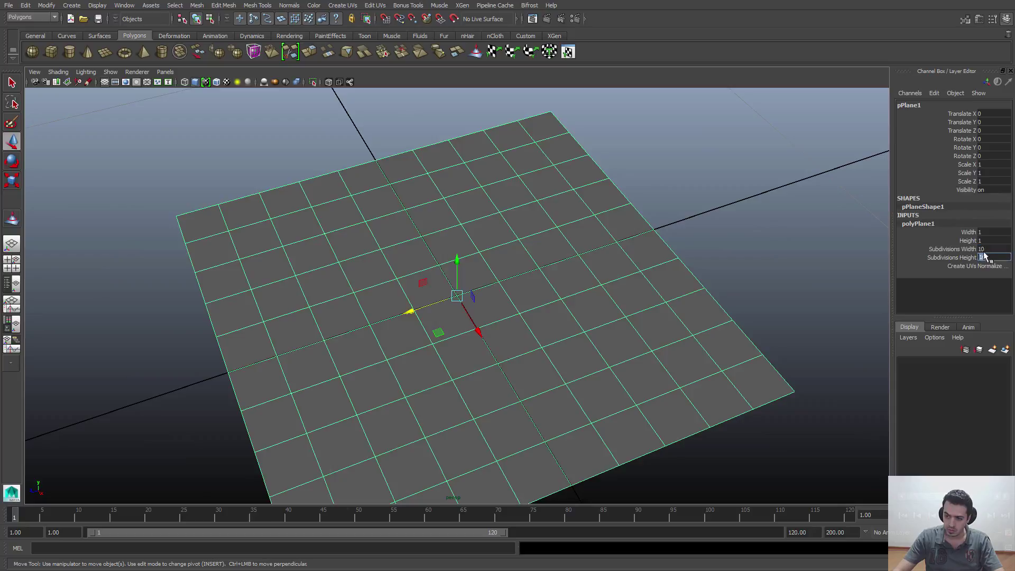
{"action": "left_click", "coordinate": [981, 257], "text": "shift"}
{"action": "type", "text": "1"}
{"action": "key", "text": "Return"}
{"action": "left_click", "coordinate": [858, 229]}
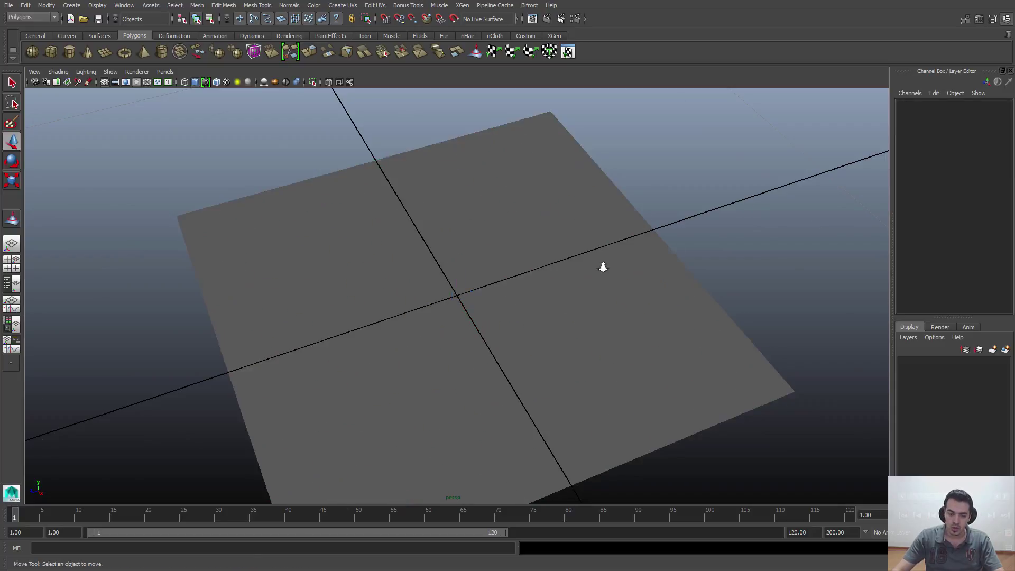
Step: Examine the undivided plane's surface and outline with it selected and deselected
{"action": "right_click_drag", "start_coordinate": [603, 267], "coordinate": [505, 271], "text": "alt"}
{"action": "left_click", "coordinate": [506, 272]}
{"action": "middle_click_drag", "start_coordinate": [532, 278], "coordinate": [501, 286], "text": "alt"}
{"action": "right_click_drag", "start_coordinate": [500, 286], "coordinate": [526, 310], "text": "alt"}
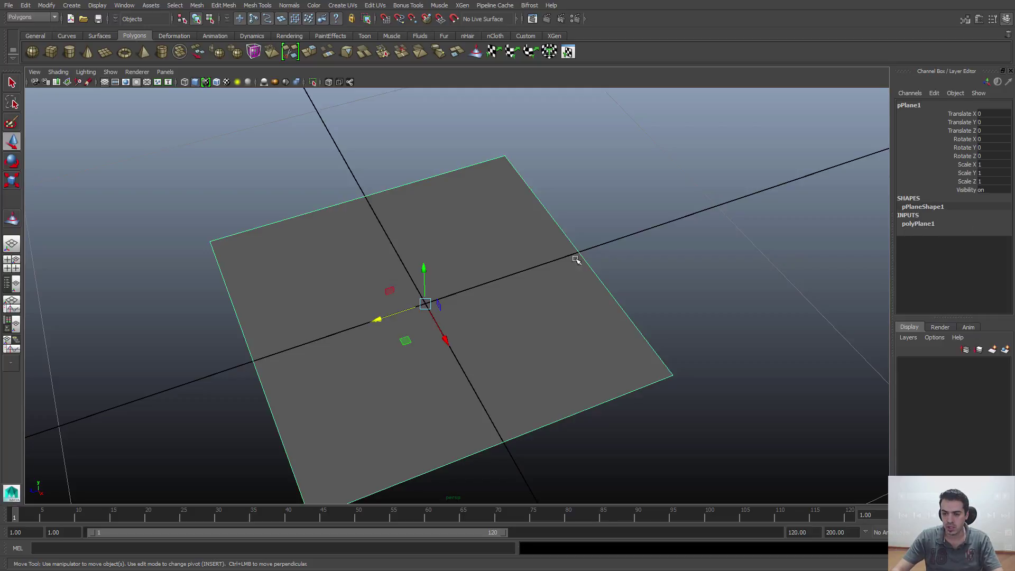
{"action": "left_click", "coordinate": [631, 247]}
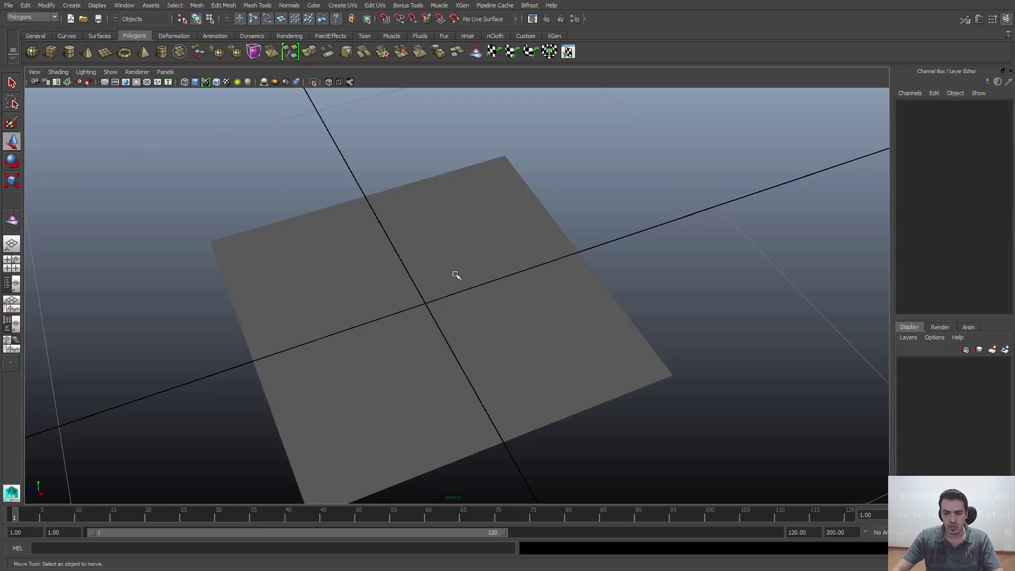
{"action": "left_click", "coordinate": [456, 275]}
{"action": "left_click_drag", "start_coordinate": [625, 266], "coordinate": [564, 251], "text": "alt"}
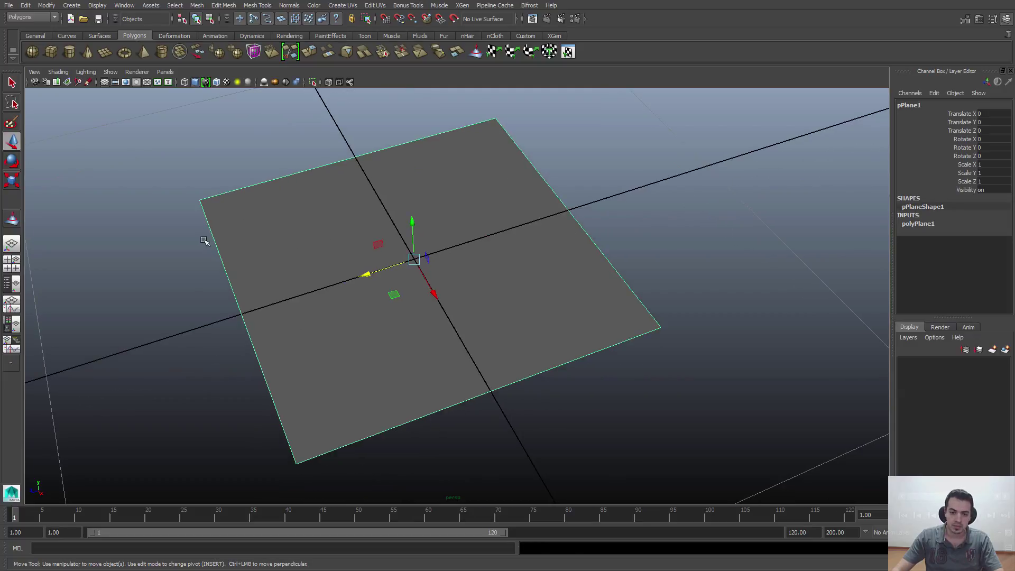
Step: Select the plane's face in face mode to inspect it, return to object mode, and deselect the plane
{"action": "right_click", "coordinate": [461, 208]}
{"action": "left_click", "coordinate": [462, 214]}
{"action": "left_click", "coordinate": [462, 227]}
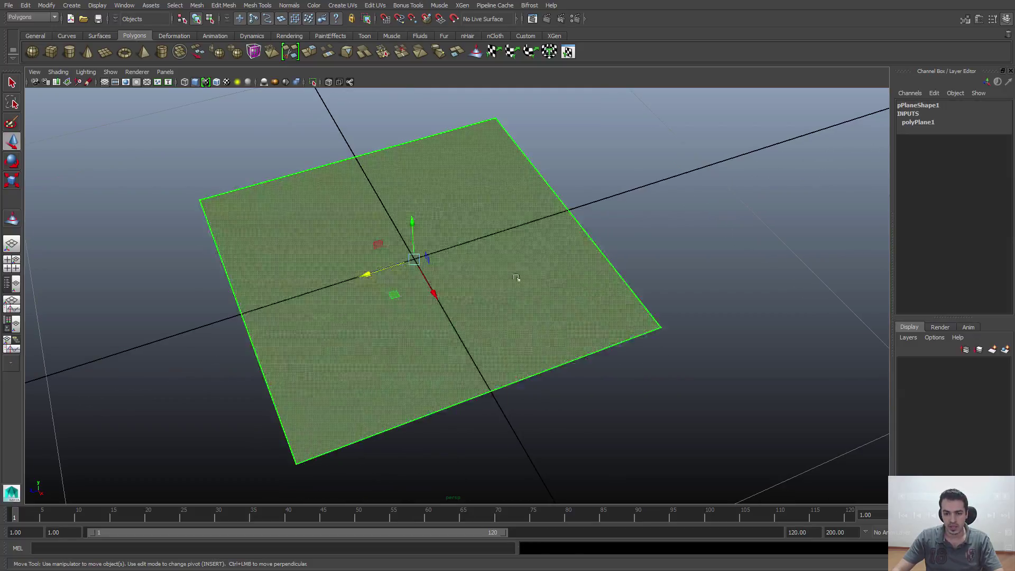
{"action": "right_click", "coordinate": [484, 208]}
{"action": "left_click", "coordinate": [518, 193]}
{"action": "left_click", "coordinate": [517, 193]}
{"action": "left_click", "coordinate": [619, 169]}
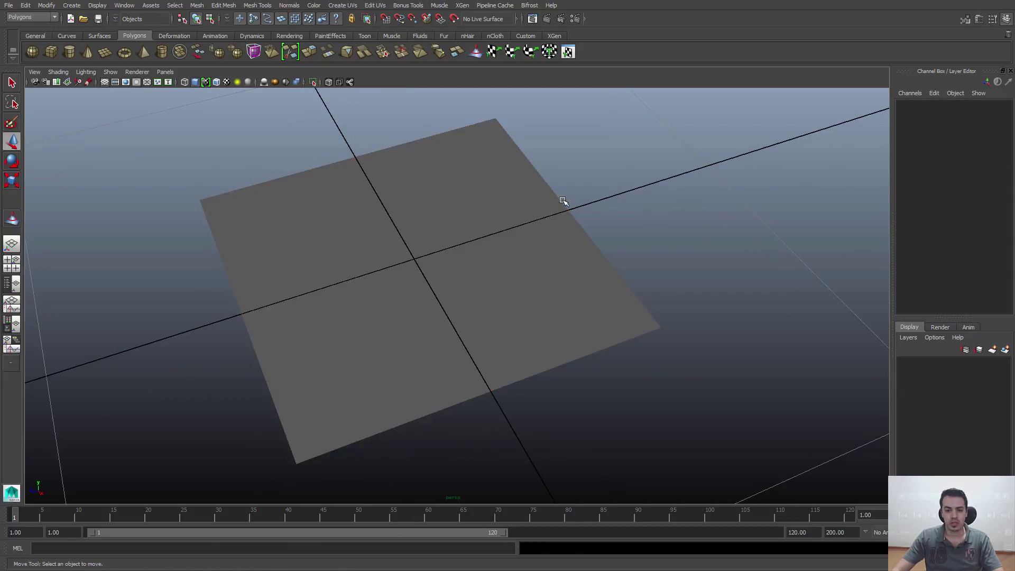
Step: Apply the face Add Divisions command to the plane, and return it to object mode
{"action": "left_click", "coordinate": [560, 202]}
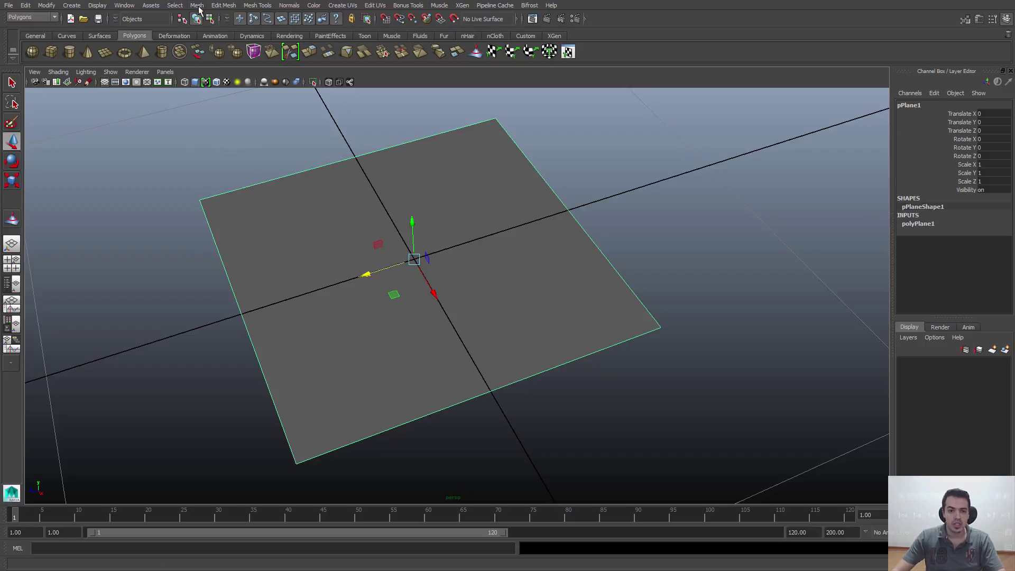
{"action": "left_click", "coordinate": [222, 5]}
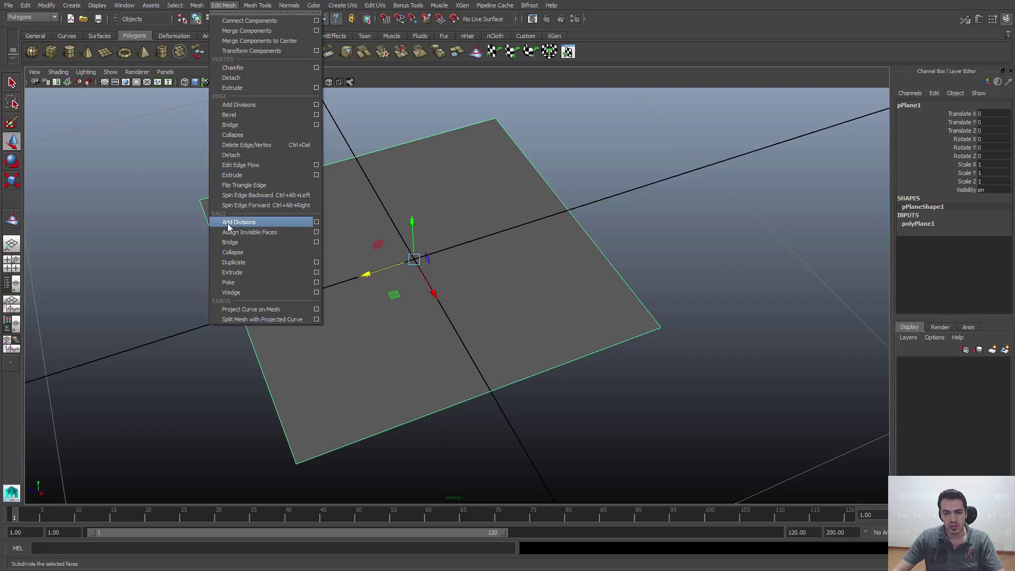
{"action": "left_click", "coordinate": [261, 226]}
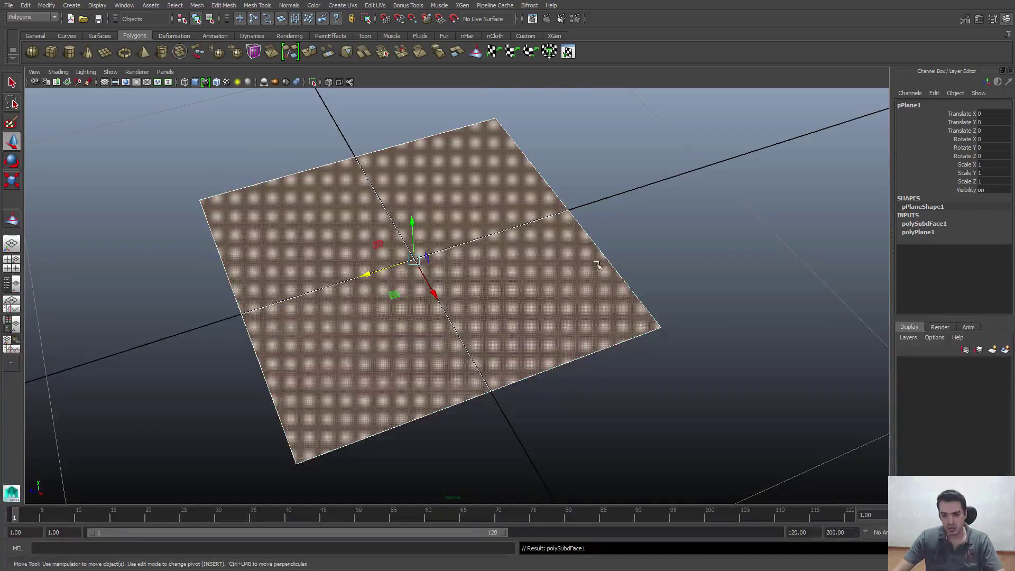
{"action": "key", "text": "F8"}
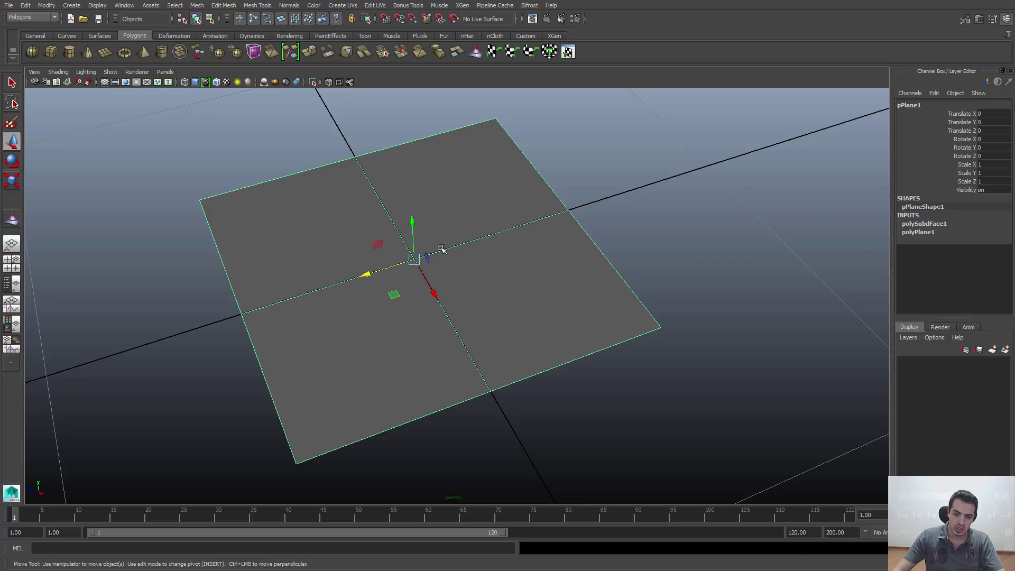
Step: Switch the plane to edge mode and pick its inner edges to inspect the divisions
{"action": "key", "text": "F10"}
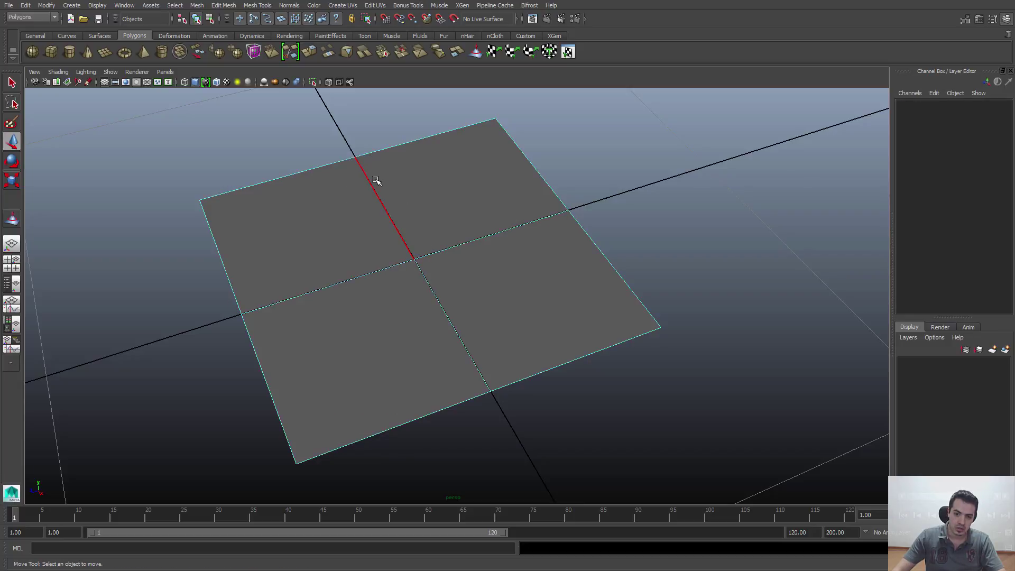
{"action": "left_click", "coordinate": [376, 180]}
{"action": "left_click", "coordinate": [430, 294], "text": "shift"}
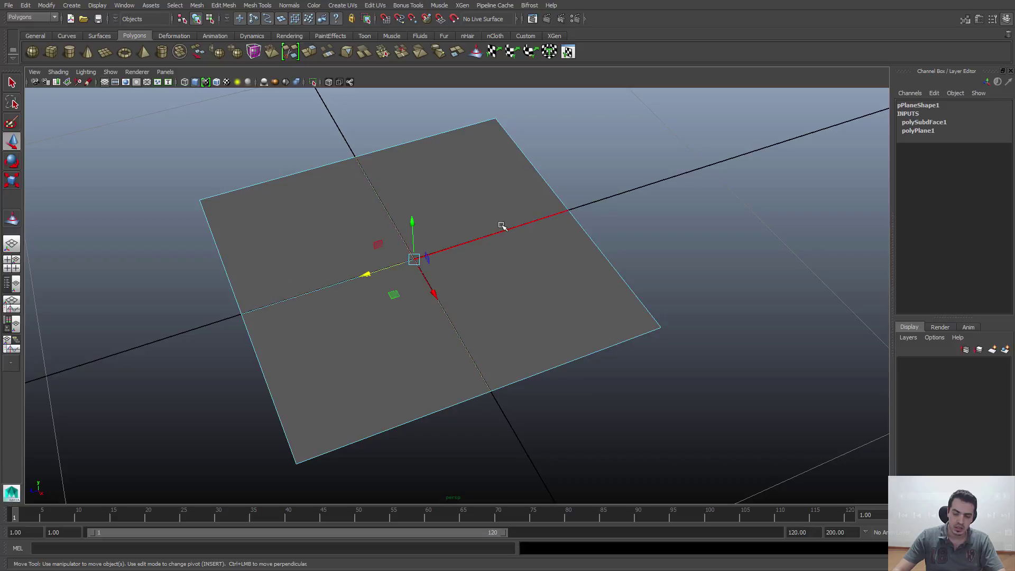
{"action": "left_click", "coordinate": [317, 290], "text": "shift"}
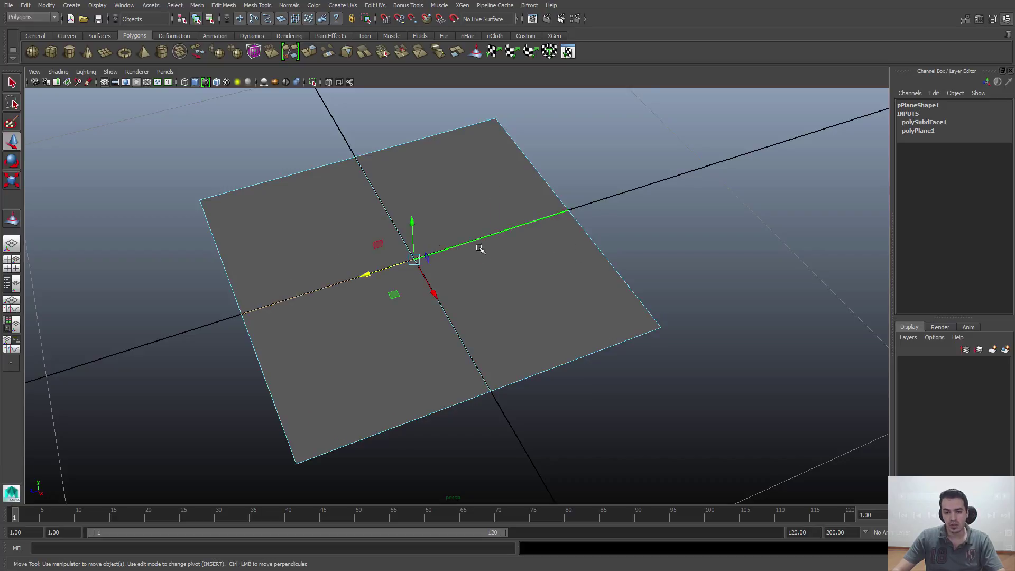
Step: Switch the plane to face mode and select its divided faces one after another to inspect them
{"action": "key", "text": "F11"}
{"action": "left_click", "coordinate": [458, 198]}
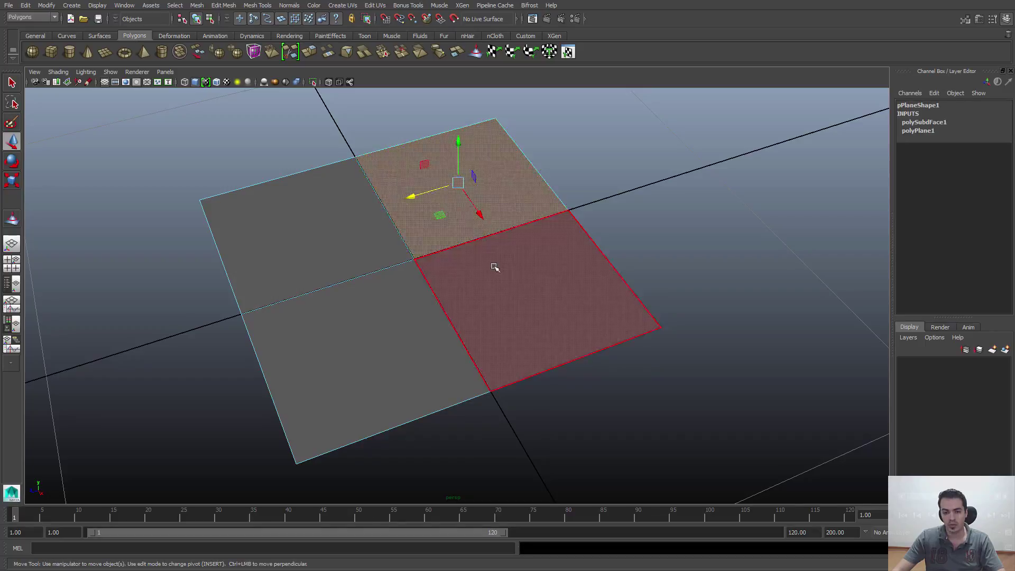
{"action": "left_click", "coordinate": [495, 267]}
{"action": "left_click", "coordinate": [401, 294]}
{"action": "left_click", "coordinate": [423, 222]}
{"action": "left_click", "coordinate": [492, 253]}
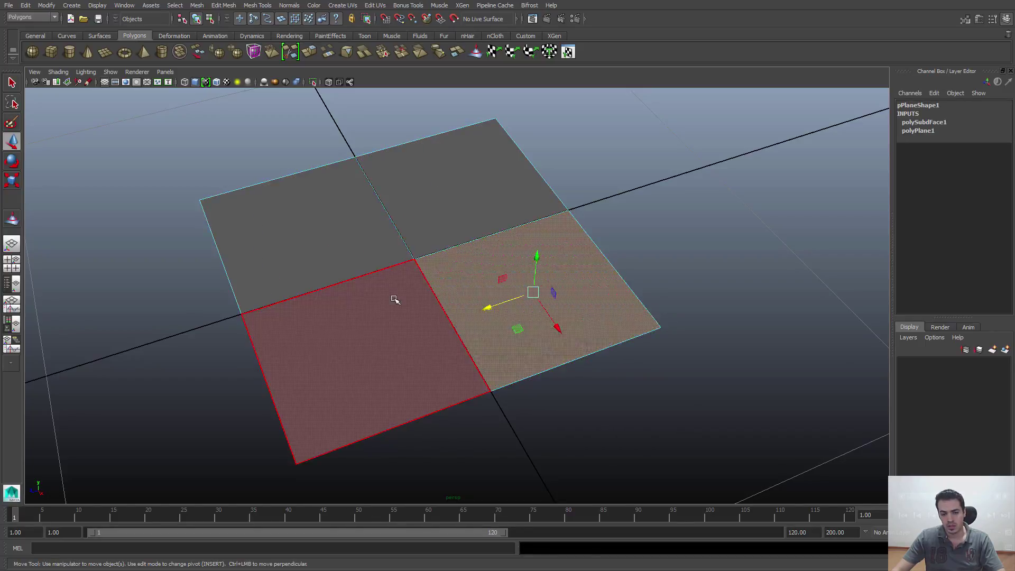
{"action": "left_click", "coordinate": [395, 300]}
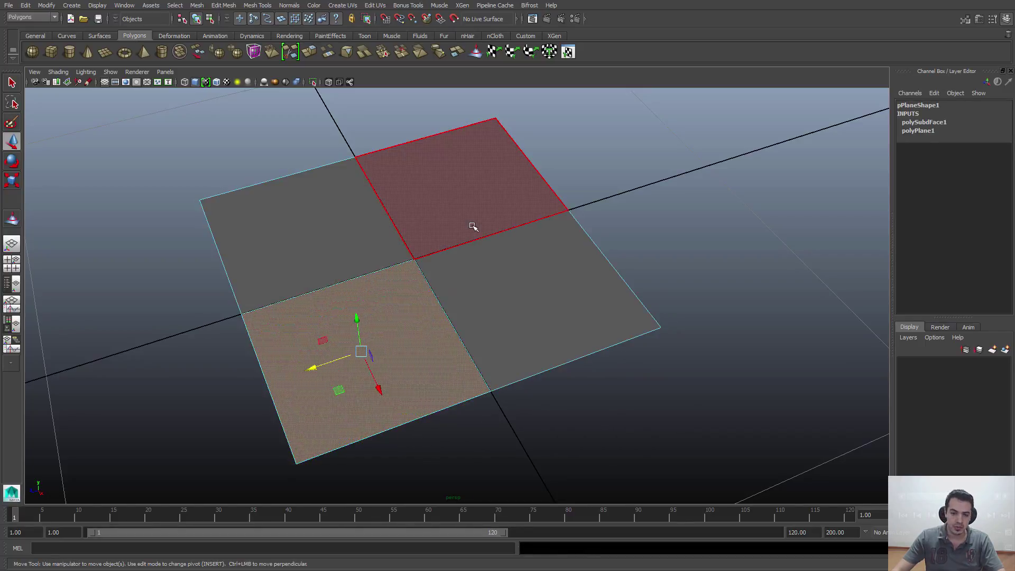
Step: Return the plane to object mode and apply the face Add Divisions command to the whole plane
{"action": "key", "text": "F8"}
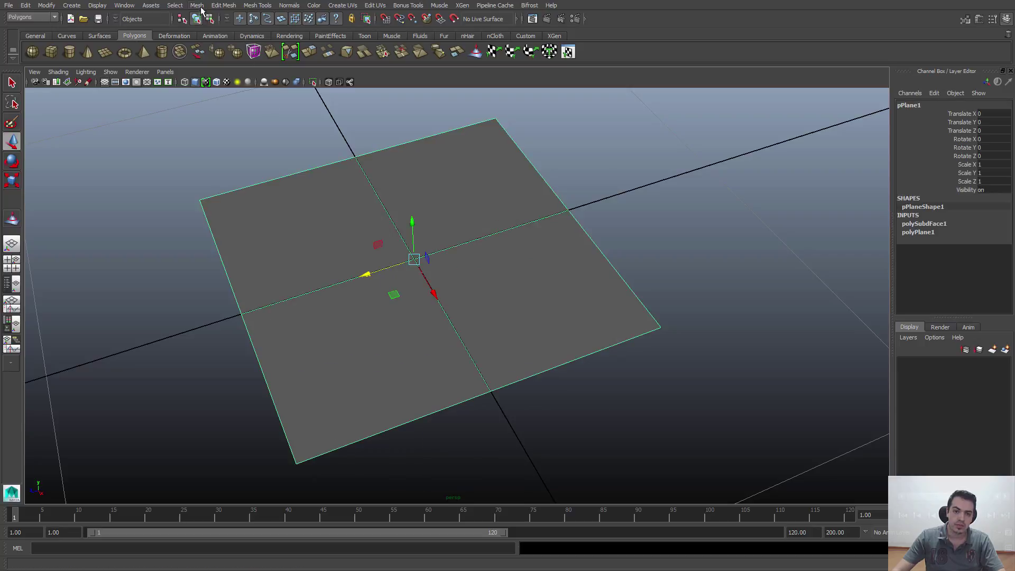
{"action": "left_click", "coordinate": [222, 5]}
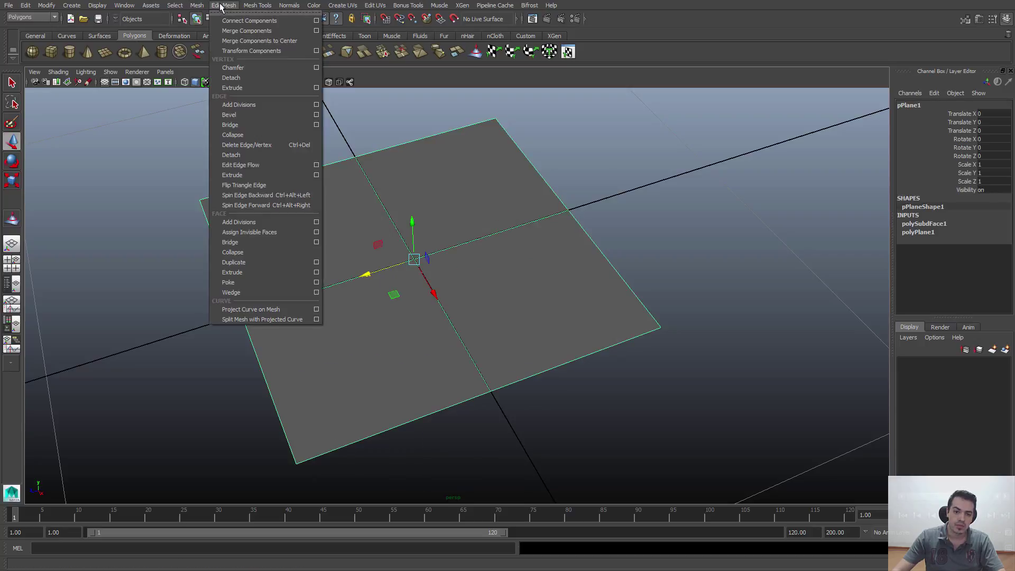
{"action": "left_click", "coordinate": [249, 222]}
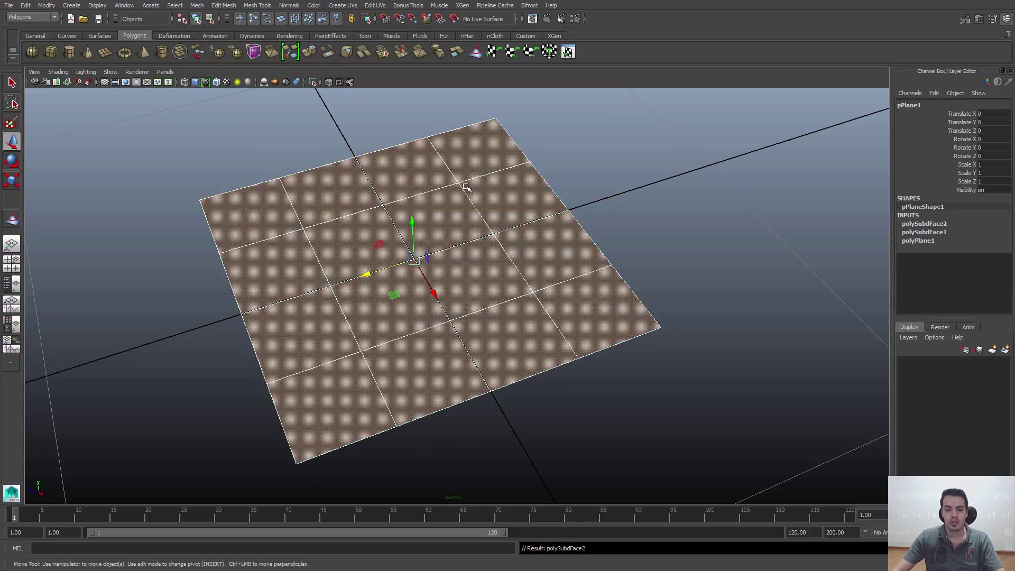
Step: Switch the plane to face mode and add its small divided faces to the selection one by one to inspect them
{"action": "key", "text": "F11"}
{"action": "left_click", "coordinate": [485, 204]}
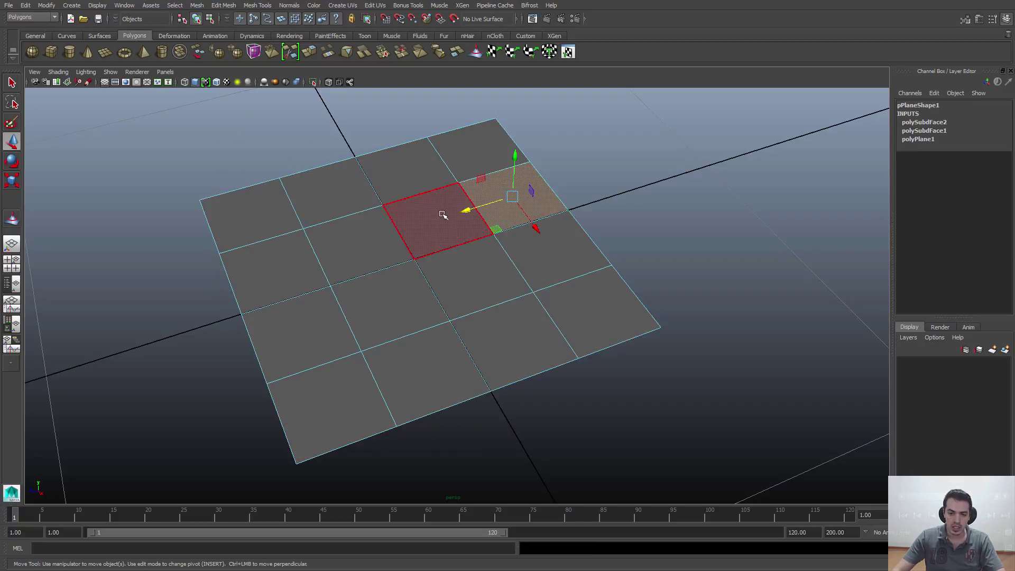
{"action": "left_click", "coordinate": [446, 213], "text": "shift"}
{"action": "left_click", "coordinate": [474, 153], "text": "shift"}
{"action": "key", "text": "q"}
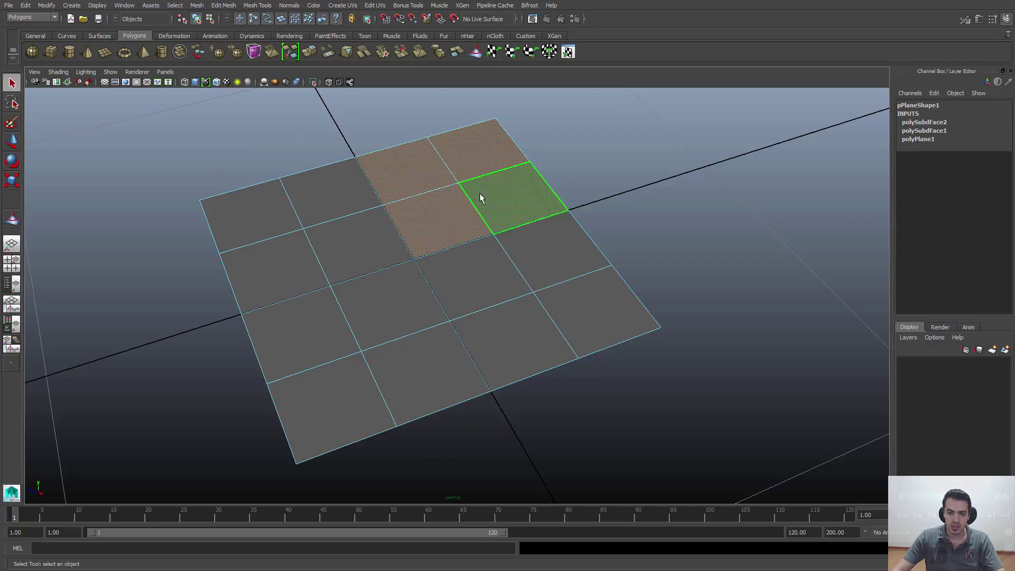
{"action": "left_click", "coordinate": [540, 274], "text": "shift"}
{"action": "left_click", "coordinate": [573, 315], "text": "shift"}
{"action": "left_click", "coordinate": [531, 325], "text": "shift"}
{"action": "left_click", "coordinate": [468, 290], "text": "shift"}
{"action": "left_click", "coordinate": [404, 312], "text": "shift"}
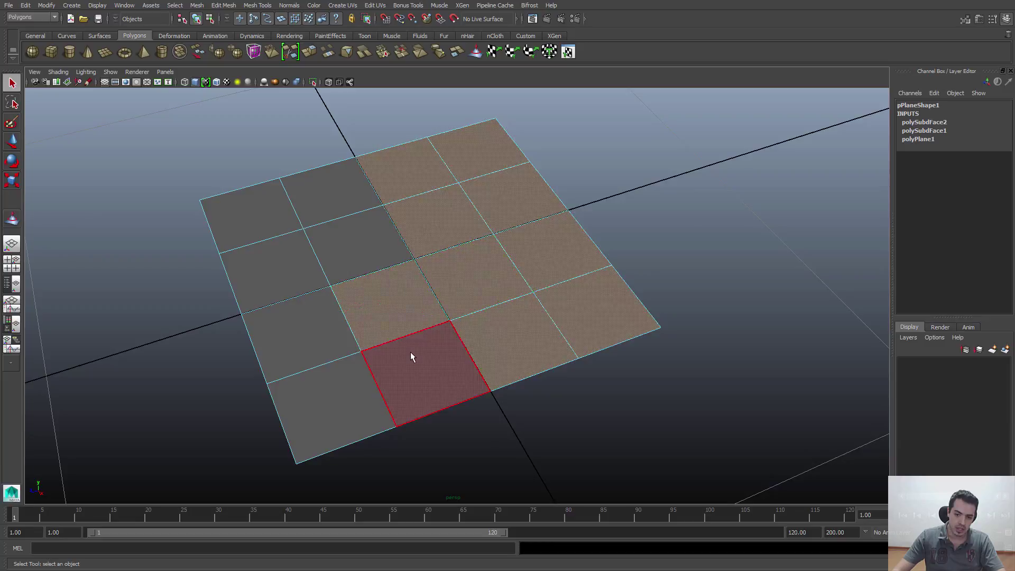
{"action": "left_click", "coordinate": [410, 352], "text": "shift"}
{"action": "left_click", "coordinate": [343, 386], "text": "shift"}
{"action": "left_click", "coordinate": [327, 352], "text": "shift"}
{"action": "left_click", "coordinate": [306, 285], "text": "shift"}
{"action": "left_click", "coordinate": [360, 246], "text": "shift"}
{"action": "left_click", "coordinate": [335, 203], "text": "shift"}
{"action": "left_click", "coordinate": [291, 210], "text": "shift"}
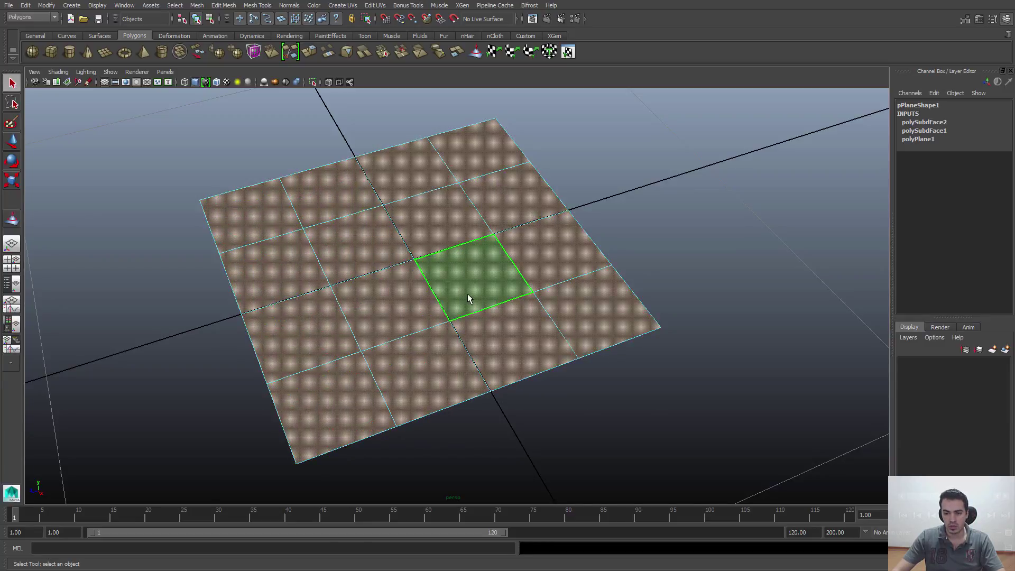
Step: Switch the plane to edge mode and pick several of its inner edges to inspect the new divisions
{"action": "right_click_drag", "start_coordinate": [505, 263], "coordinate": [510, 243]}
{"action": "left_click", "coordinate": [515, 267]}
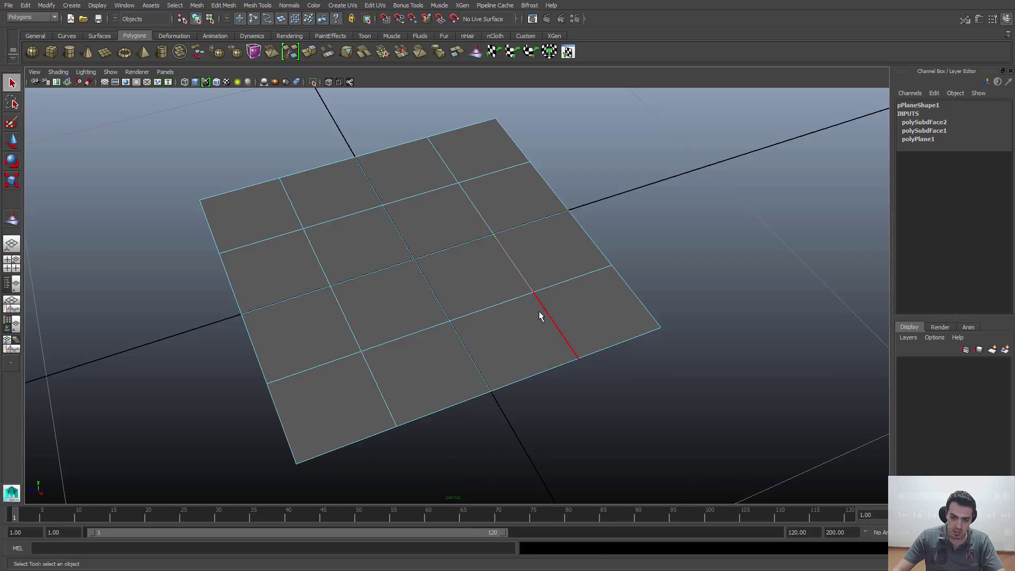
{"action": "left_click", "coordinate": [501, 305], "text": "shift"}
{"action": "left_click", "coordinate": [558, 287], "text": "shift"}
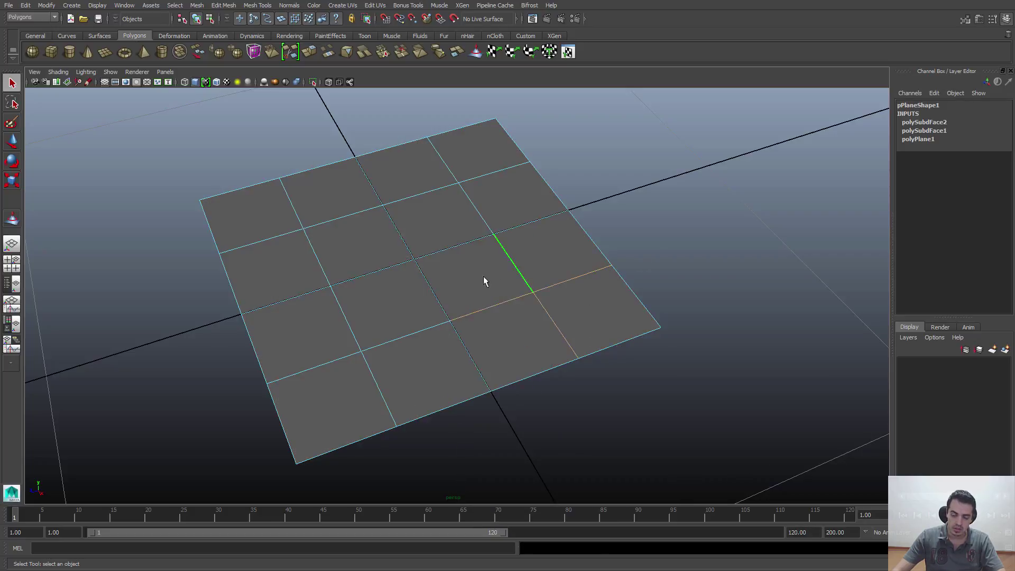
{"action": "left_click", "coordinate": [539, 225], "text": "shift"}
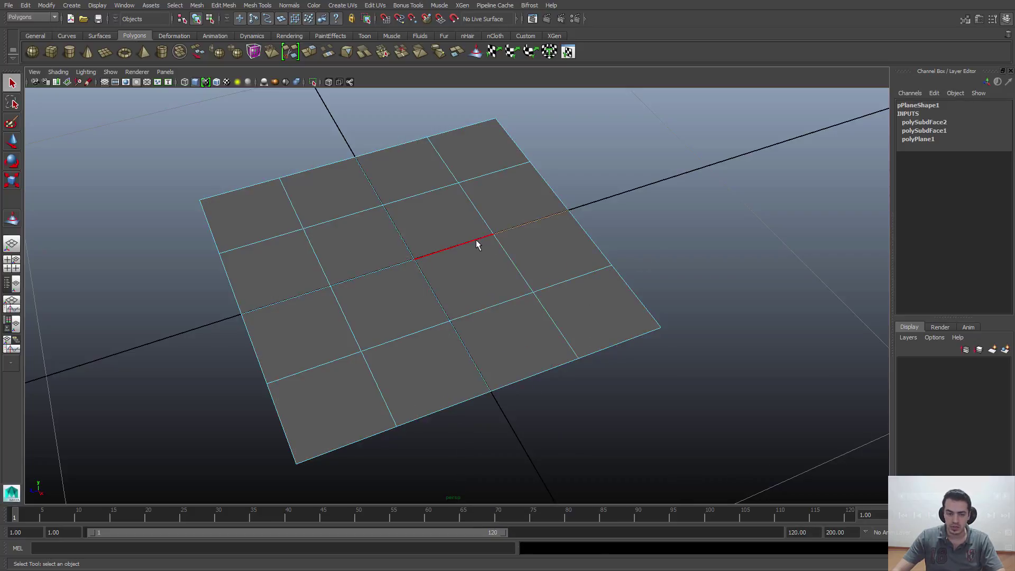
Step: Undo the edge and face selections and the last face division of the plane
{"action": "key", "text": "ctrl+z"}
{"action": "key", "text": "ctrl+z"}
{"action": "key", "text": "ctrl+z"}
{"action": "key", "text": "ctrl+z"}
{"action": "key", "text": "ctrl+z"}
{"action": "key", "text": "ctrl+z"}
{"action": "key", "text": "ctrl+z"}
{"action": "key", "text": "ctrl+z"}
{"action": "key", "text": "ctrl+z"}
{"action": "key", "text": "ctrl+z"}
{"action": "key", "text": "ctrl+z"}
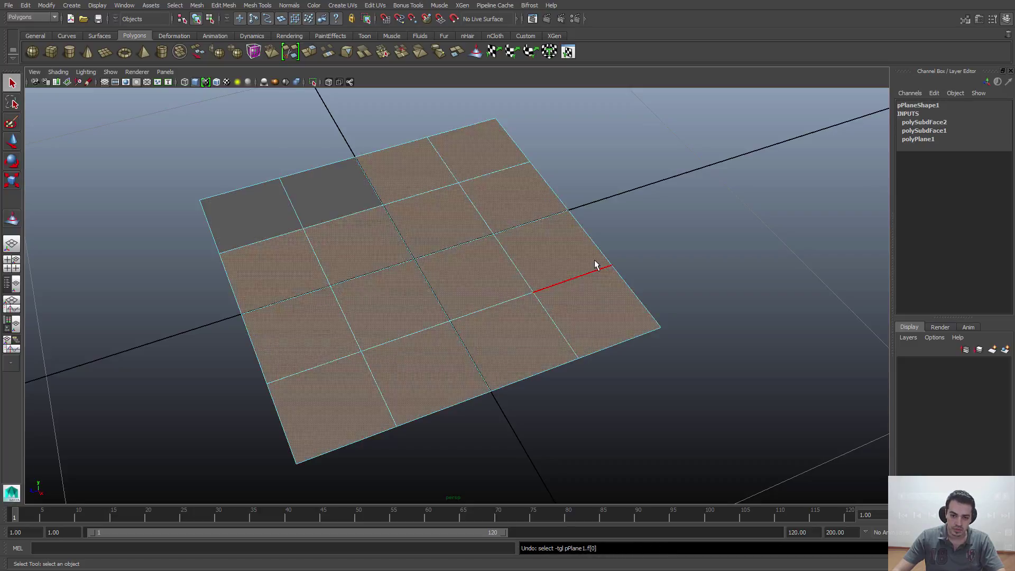
{"action": "key", "text": "ctrl+z"}
{"action": "key", "text": "ctrl+z"}
{"action": "key", "text": "ctrl+z"}
{"action": "key", "text": "ctrl+z"}
{"action": "key", "text": "ctrl+z"}
{"action": "key", "text": "ctrl+z"}
{"action": "key", "text": "ctrl+z"}
{"action": "key", "text": "ctrl+z"}
{"action": "key", "text": "ctrl+z"}
{"action": "key", "text": "ctrl+z"}
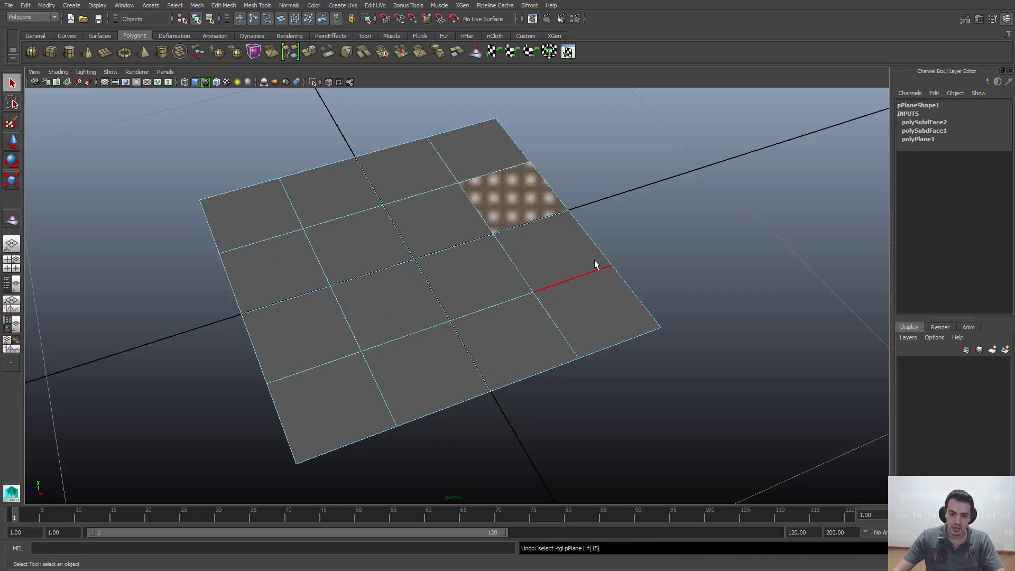
Step: Switch the plane to edge mode and pick its inner and outer edges one after another to inspect them
{"action": "right_click_drag", "start_coordinate": [460, 259], "coordinate": [466, 238]}
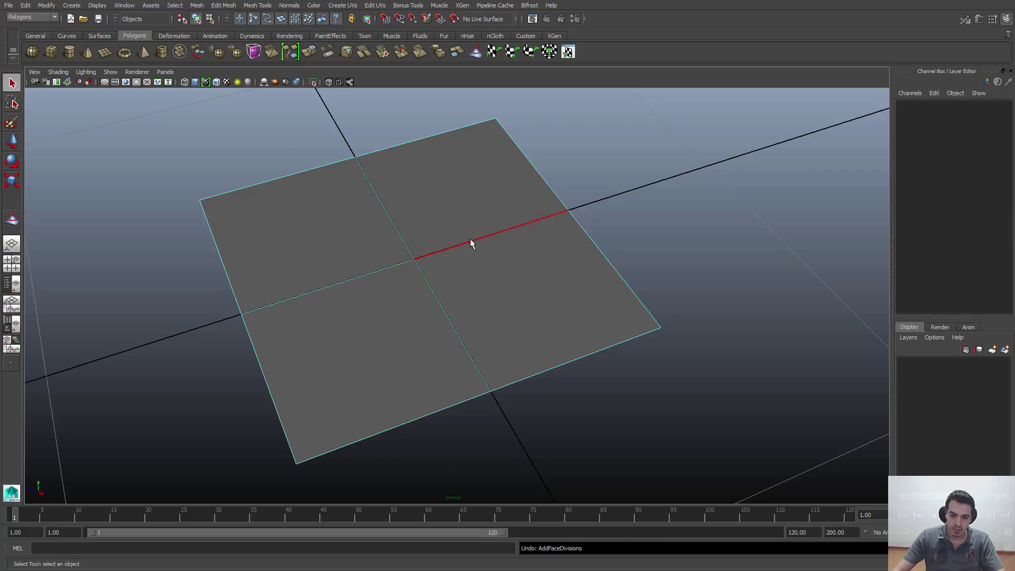
{"action": "left_click", "coordinate": [472, 242]}
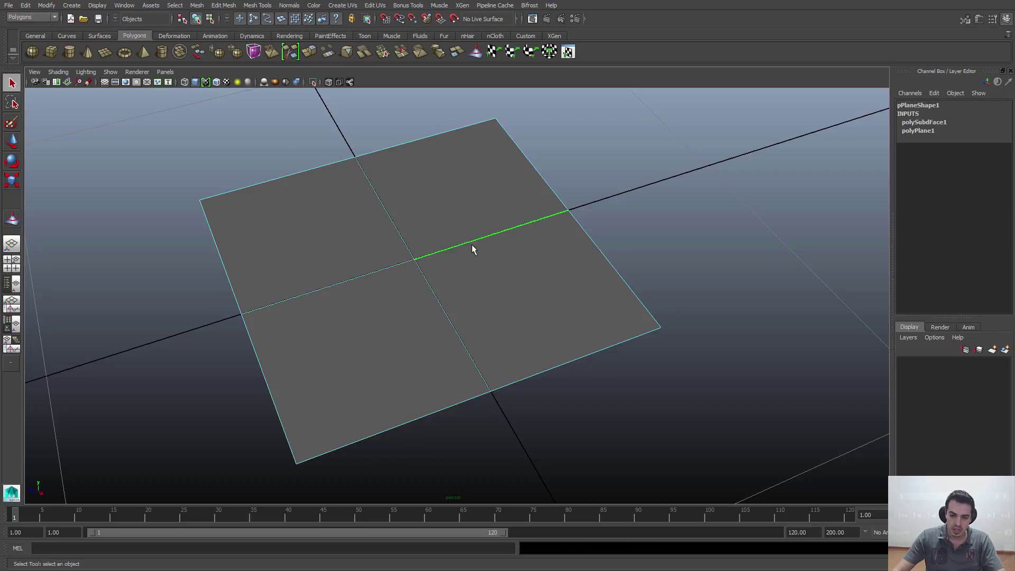
{"action": "left_click", "coordinate": [451, 331]}
{"action": "left_click", "coordinate": [373, 275]}
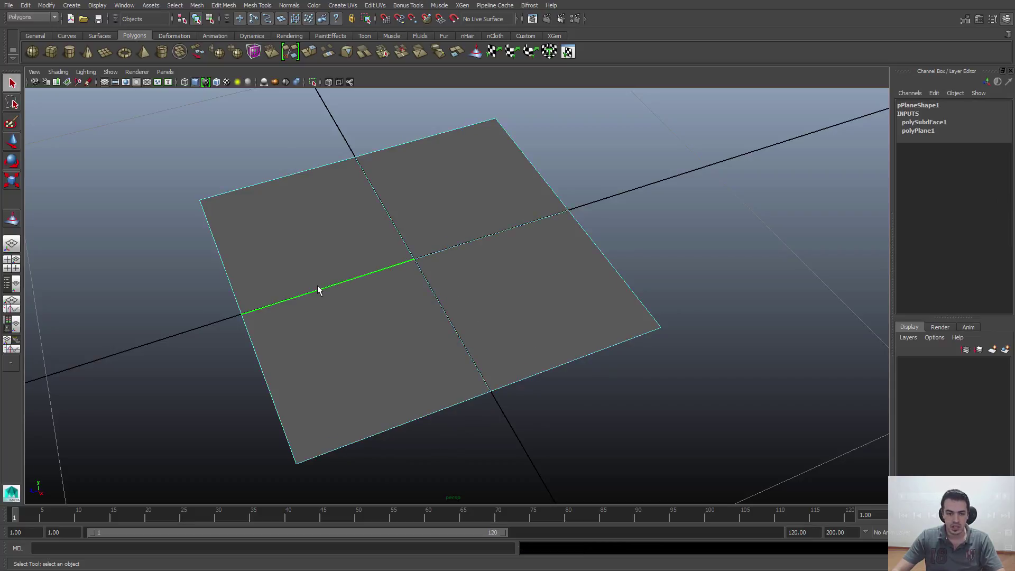
{"action": "left_click", "coordinate": [242, 184]}
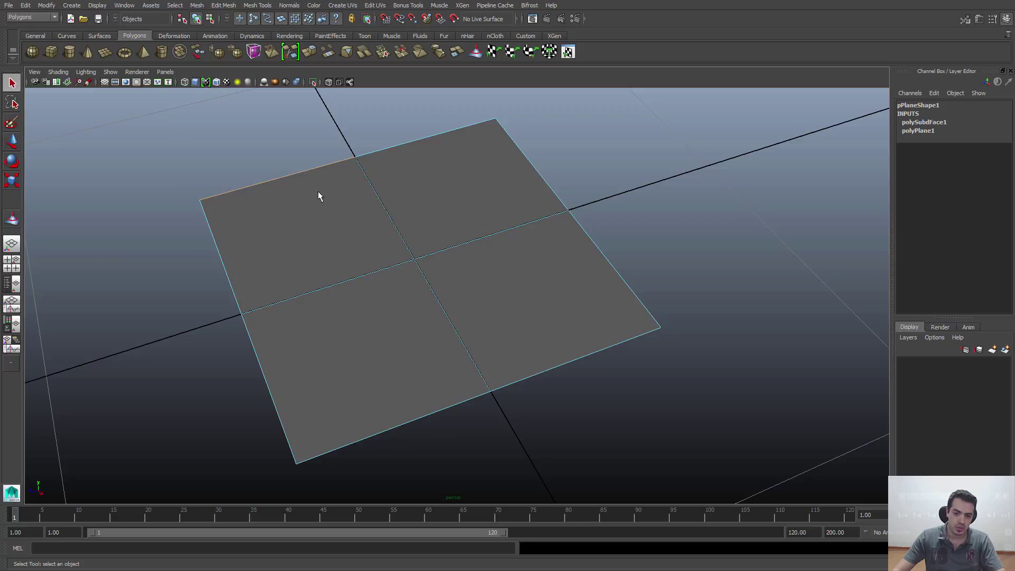
{"action": "left_click", "coordinate": [364, 273]}
{"action": "left_click", "coordinate": [437, 250]}
Step: Try the face Add Divisions command on the whole plane in object mode, and undo that division
{"action": "right_click_drag", "start_coordinate": [442, 230], "coordinate": [466, 213]}
{"action": "left_click", "coordinate": [466, 214]}
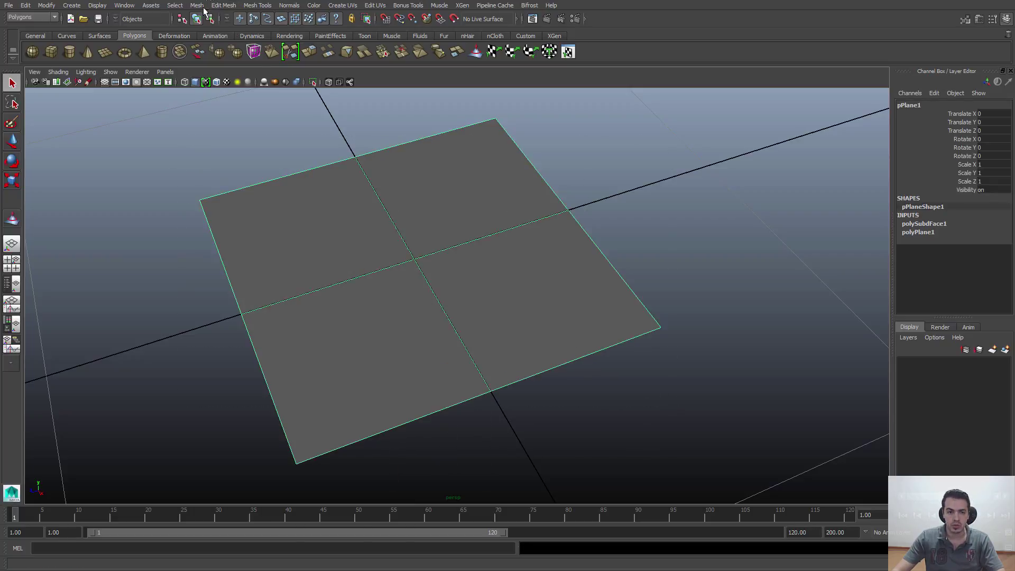
{"action": "left_click", "coordinate": [224, 5]}
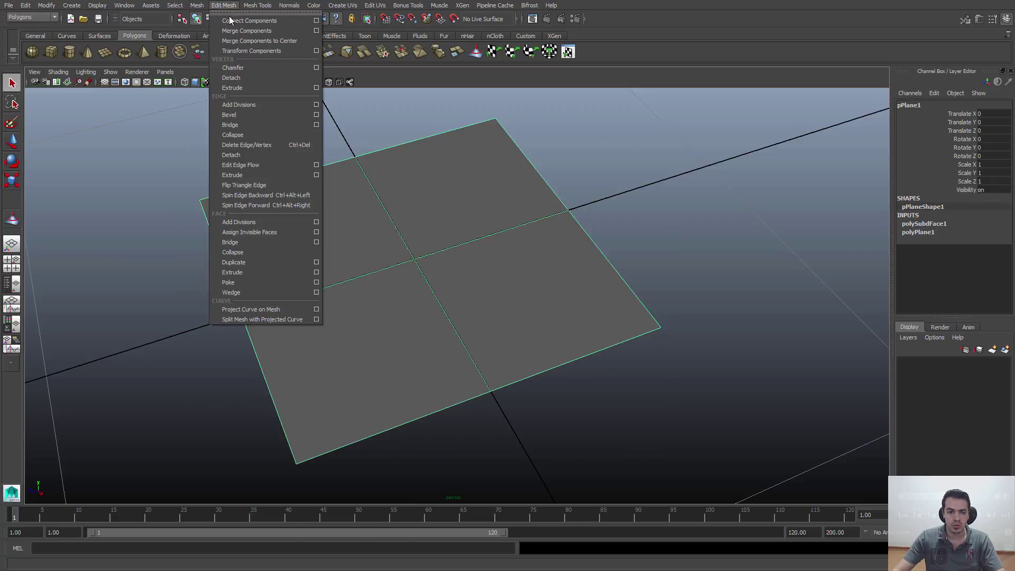
{"action": "left_click", "coordinate": [244, 224]}
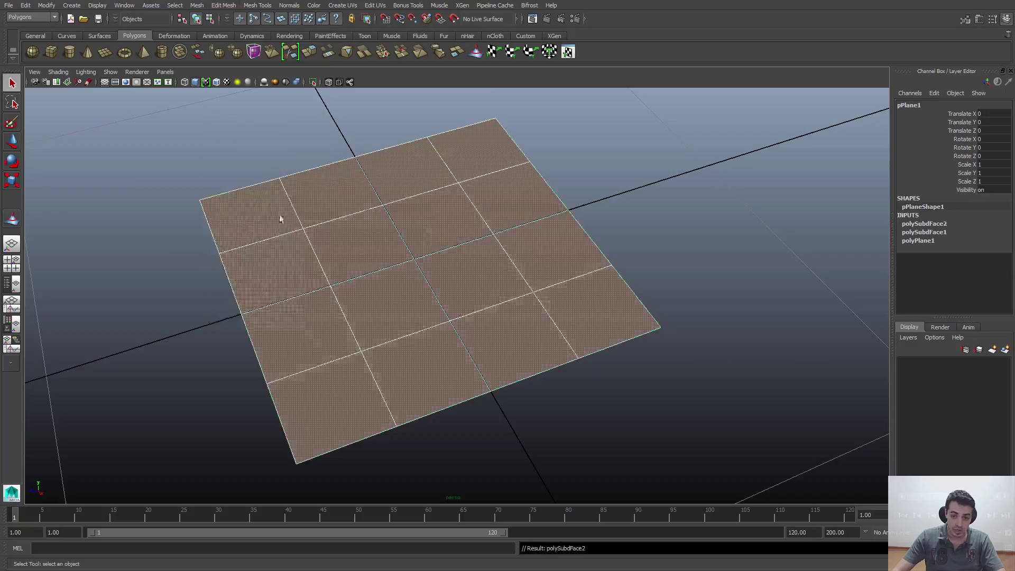
{"action": "mouse_move", "coordinate": [466, 233]}
{"action": "right_mouse_down"}
{"action": "mouse_move", "coordinate": [489, 197]}
{"action": "mouse_move", "coordinate": [458, 227]}
{"action": "right_mouse_up"}
{"action": "key", "text": "ctrl+z"}
Step: Select only the plane's far corner face, apply the face Add Divisions command to it, and return the plane to object mode
{"action": "left_click", "coordinate": [467, 183]}
{"action": "left_click", "coordinate": [461, 203]}
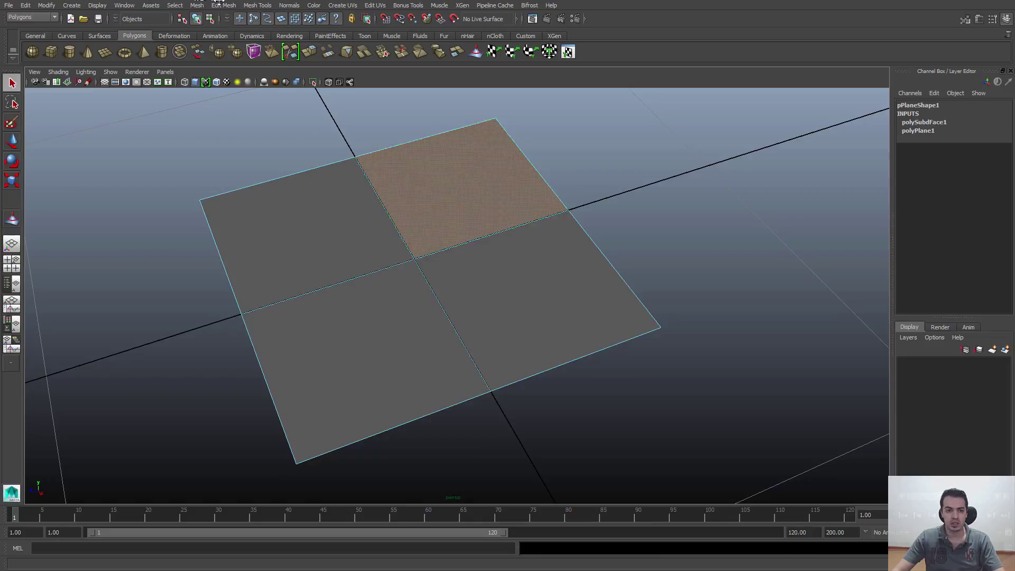
{"action": "left_click", "coordinate": [224, 5]}
{"action": "left_click", "coordinate": [245, 220]}
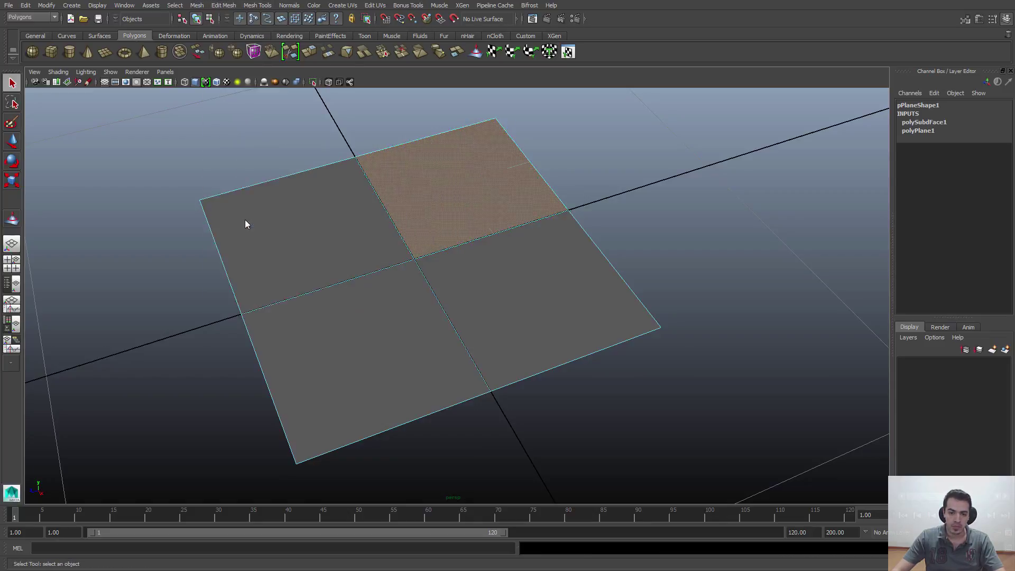
{"action": "right_click_drag", "start_coordinate": [454, 194], "coordinate": [492, 185]}
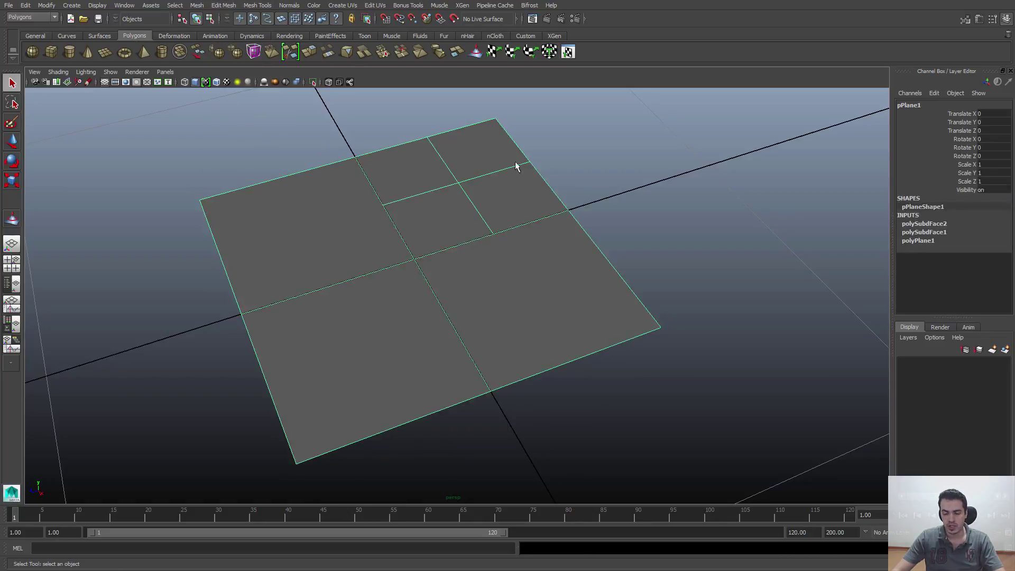
{"action": "left_click", "coordinate": [499, 237], "text": "shift"}
{"action": "left_click", "coordinate": [260, 214]}
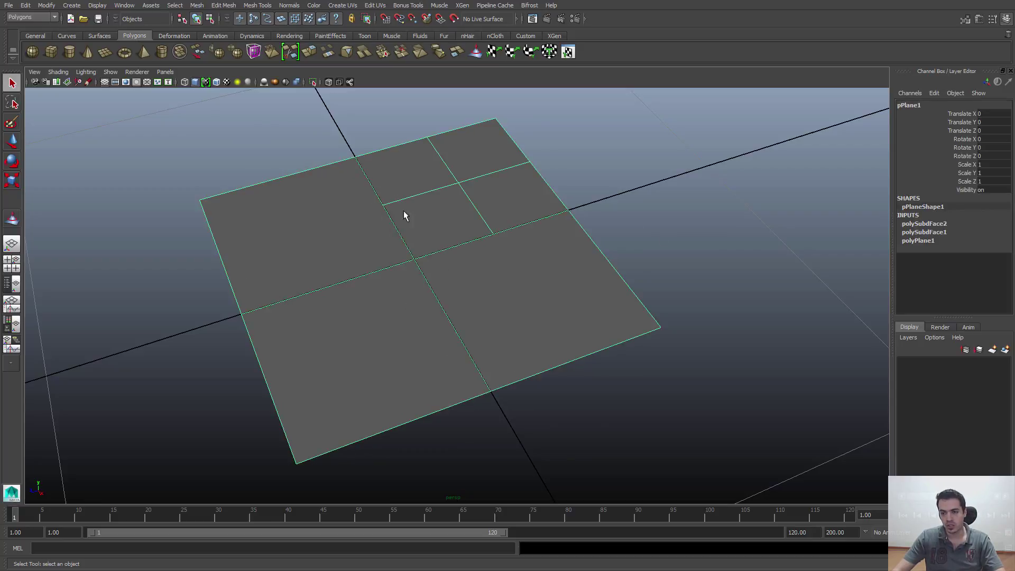
Step: Select the low-resolution sphere beside the cube, apply the face Add Divisions command to it, and reselect it in object mode
{"action": "right_click_drag", "start_coordinate": [725, 233], "coordinate": [317, 238], "text": "alt"}
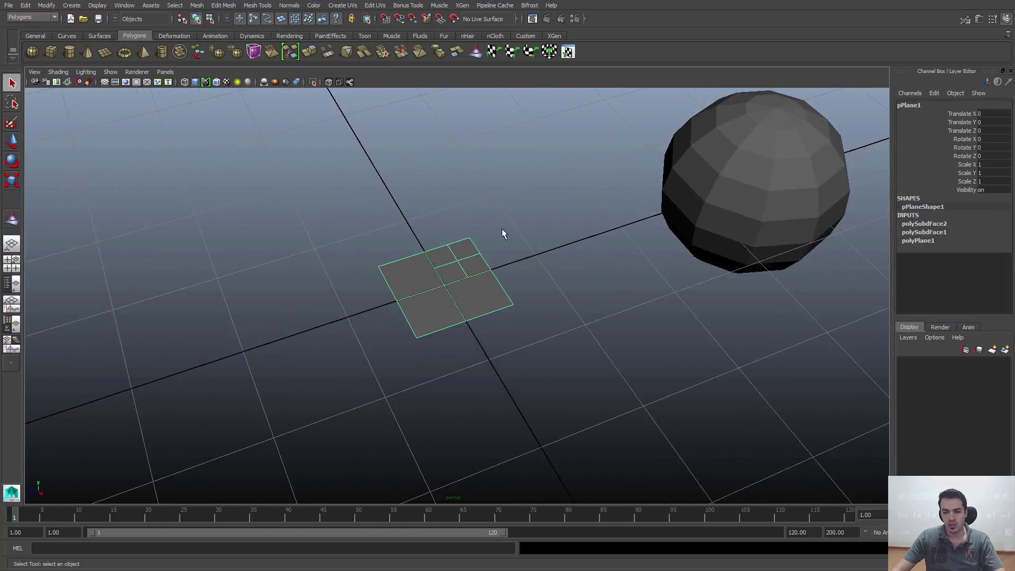
{"action": "middle_click_drag", "start_coordinate": [716, 213], "coordinate": [116, 347], "text": "alt"}
{"action": "middle_click_drag", "start_coordinate": [579, 214], "coordinate": [375, 298], "text": "alt"}
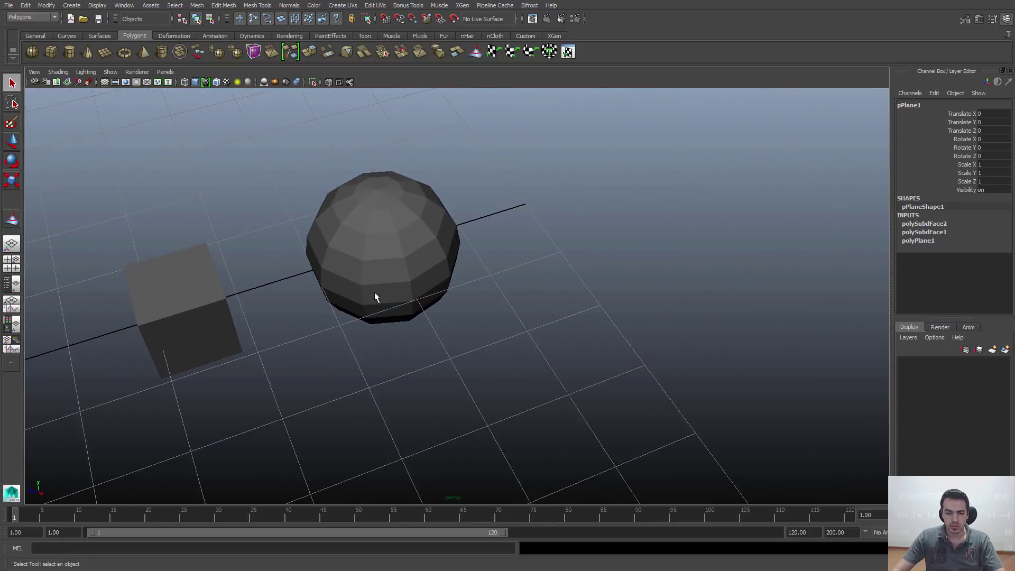
{"action": "left_click", "coordinate": [397, 237]}
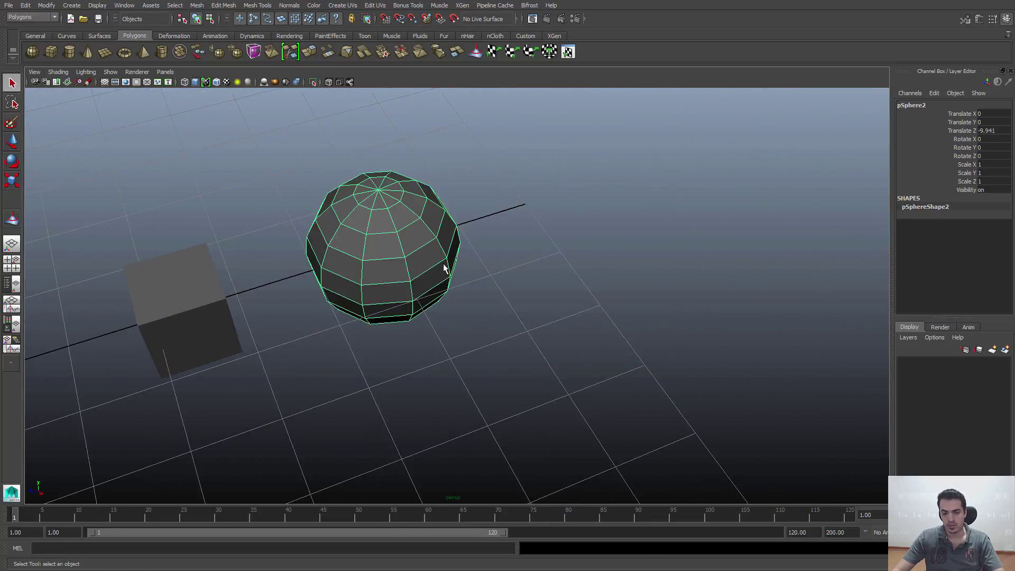
{"action": "key", "text": "f"}
{"action": "left_click_drag", "start_coordinate": [482, 283], "coordinate": [494, 211], "text": "alt"}
{"action": "right_click_drag", "start_coordinate": [494, 212], "coordinate": [576, 384], "text": "alt"}
{"action": "left_click_drag", "start_coordinate": [576, 385], "coordinate": [485, 345], "text": "alt"}
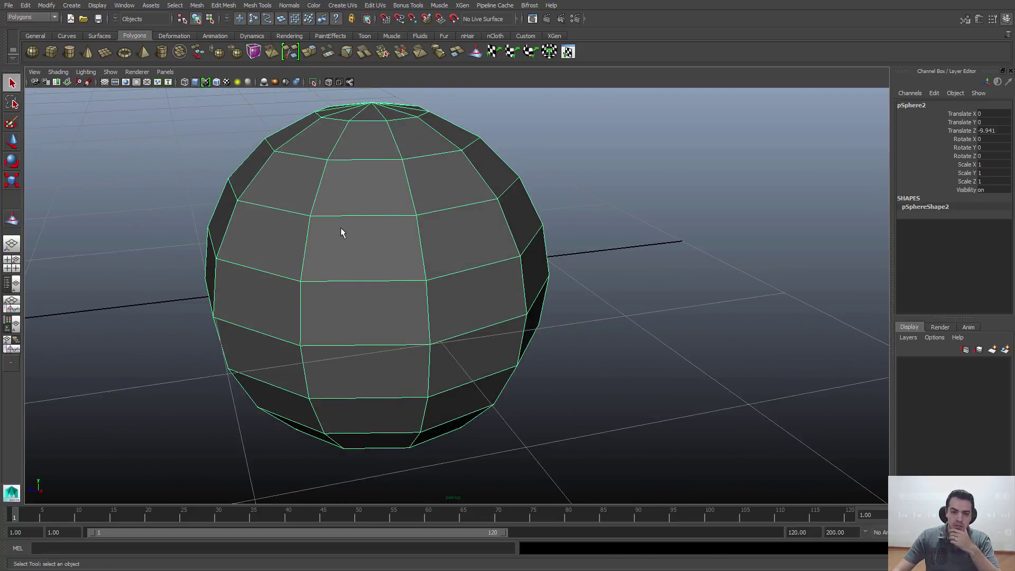
{"action": "left_click", "coordinate": [223, 5]}
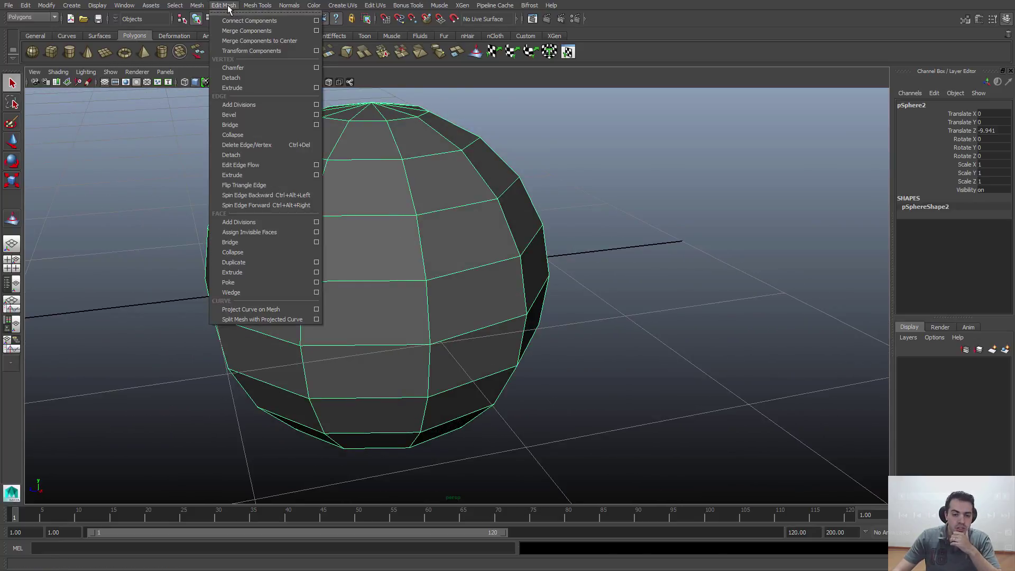
{"action": "left_click", "coordinate": [240, 222]}
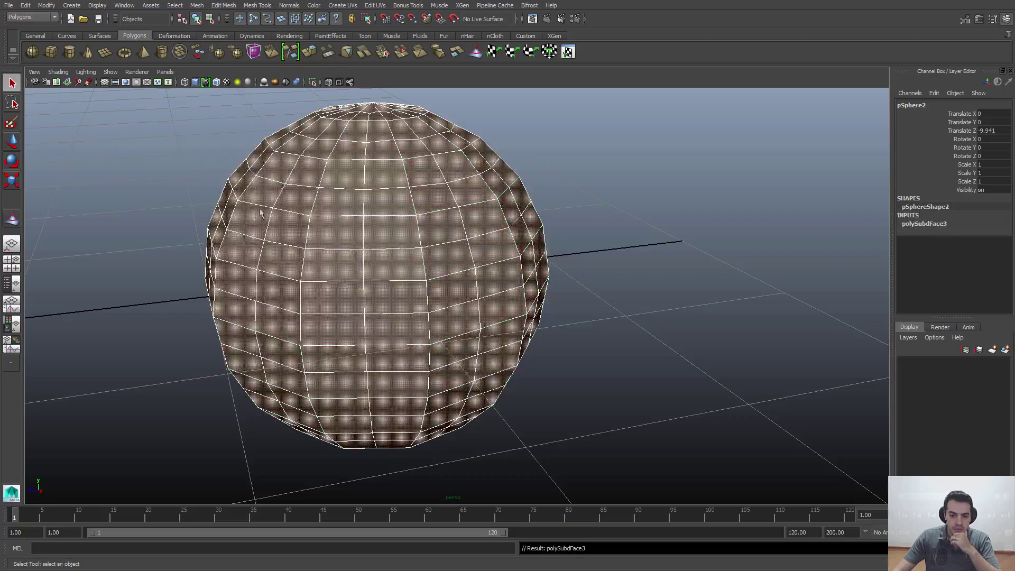
{"action": "left_click", "coordinate": [571, 170]}
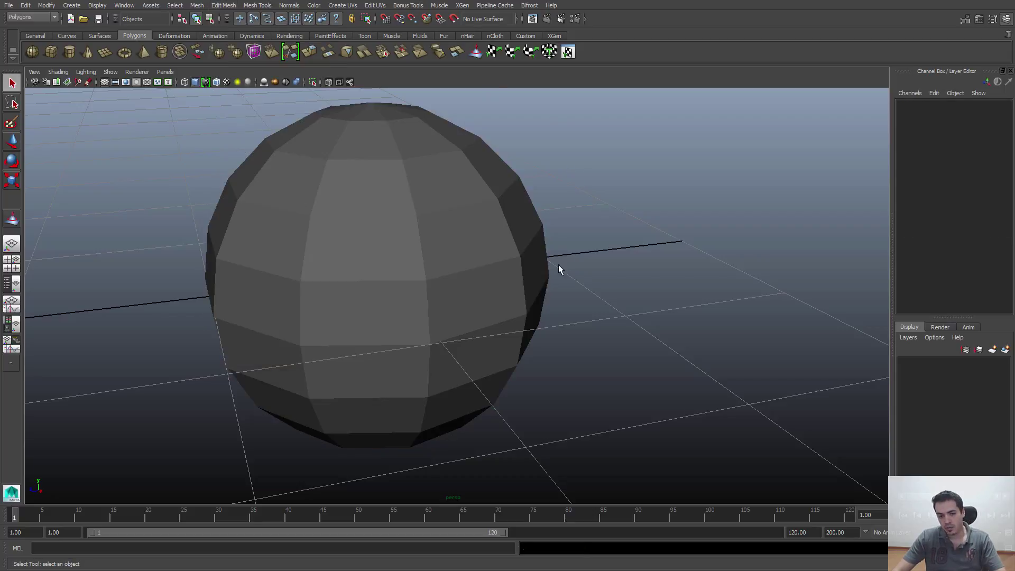
{"action": "left_click", "coordinate": [501, 262]}
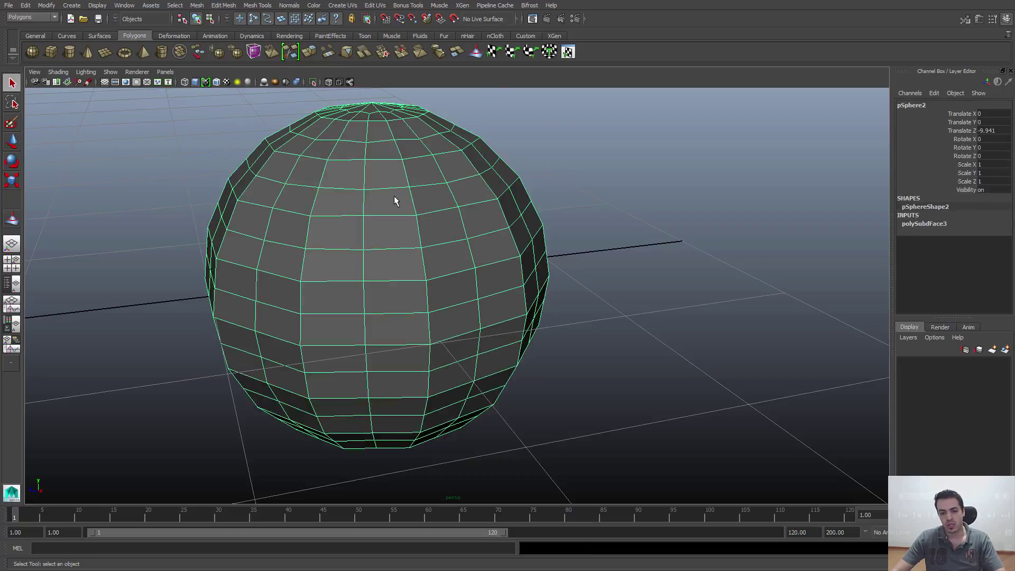
Step: Examine the divided sphere's surface and outline from close up and farther away to judge its smoothness
{"action": "left_click_drag", "start_coordinate": [324, 188], "coordinate": [396, 198], "text": "alt"}
{"action": "middle_click_drag", "start_coordinate": [444, 222], "coordinate": [389, 198], "text": "alt"}
{"action": "right_click_drag", "start_coordinate": [388, 197], "coordinate": [408, 223], "text": "alt"}
{"action": "middle_click_drag", "start_coordinate": [409, 223], "coordinate": [398, 219], "text": "alt"}
{"action": "left_click", "coordinate": [597, 339]}
{"action": "left_click", "coordinate": [512, 344]}
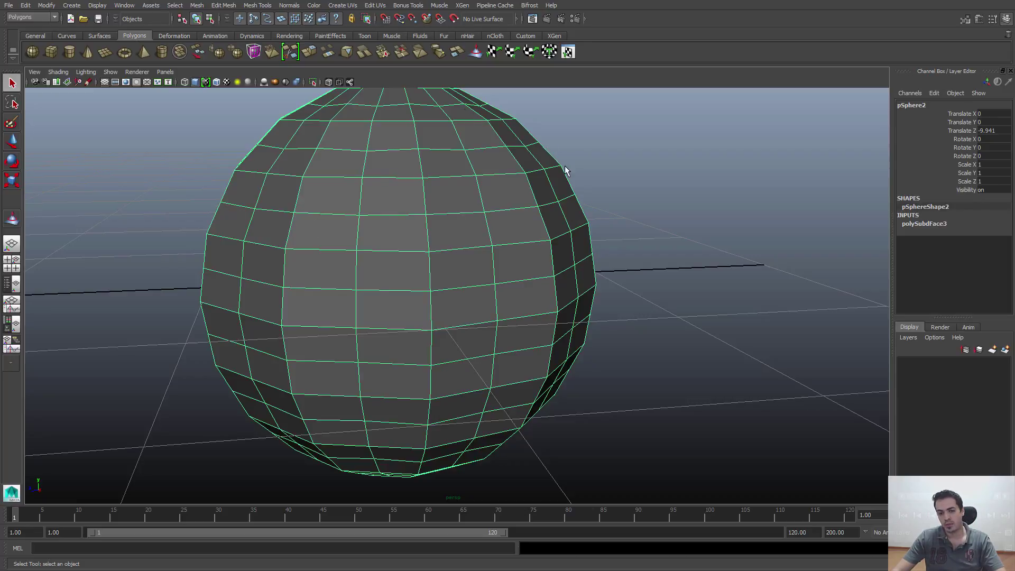
{"action": "middle_click_drag", "start_coordinate": [565, 166], "coordinate": [535, 206], "text": "alt"}
{"action": "right_click_drag", "start_coordinate": [534, 206], "coordinate": [565, 217], "text": "alt"}
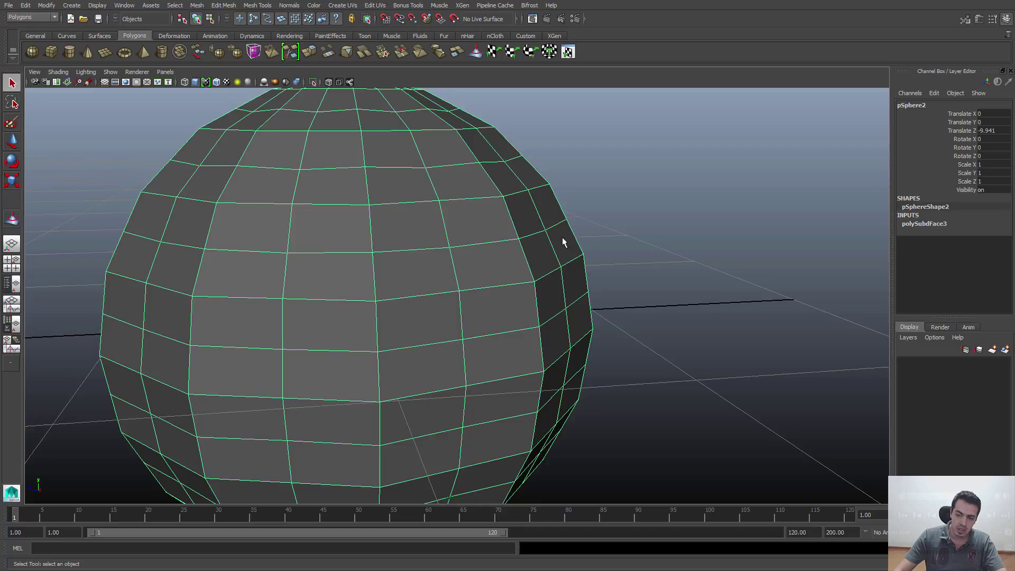
{"action": "right_click_drag", "start_coordinate": [562, 242], "coordinate": [596, 295], "text": "alt"}
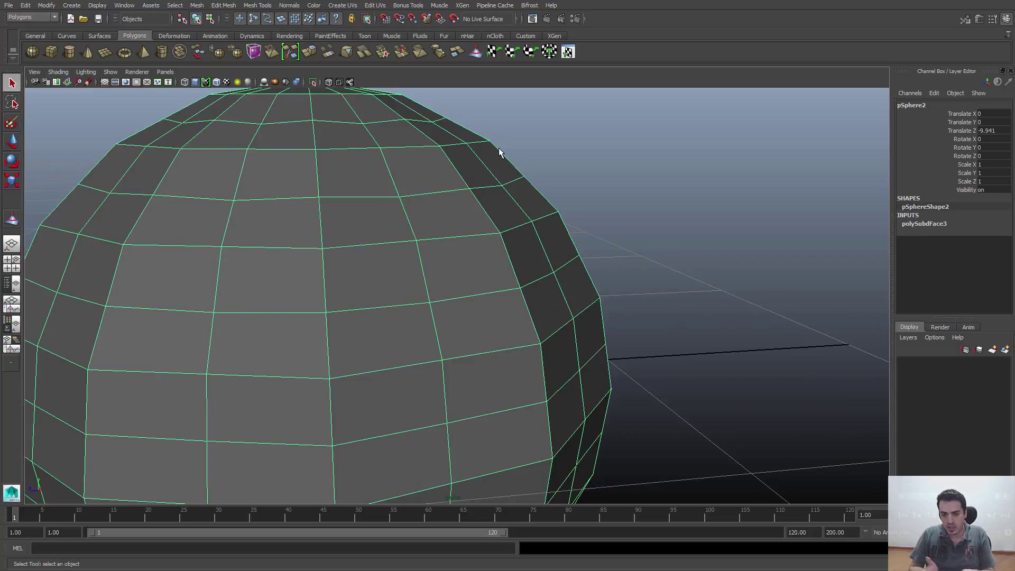
{"action": "right_click_drag", "start_coordinate": [676, 278], "coordinate": [364, 255], "text": "alt"}
{"action": "middle_click_drag", "start_coordinate": [364, 255], "coordinate": [420, 228], "text": "alt"}
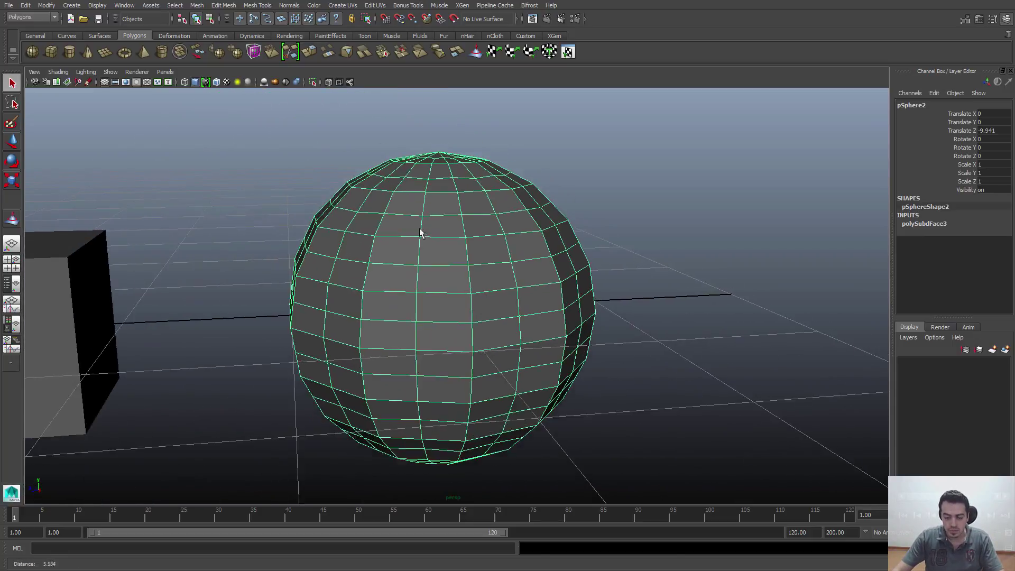
Step: Undo the face division on the low-resolution sphere and reselect the sphere in object mode
{"action": "left_click", "coordinate": [557, 132]}
{"action": "left_click", "coordinate": [467, 304]}
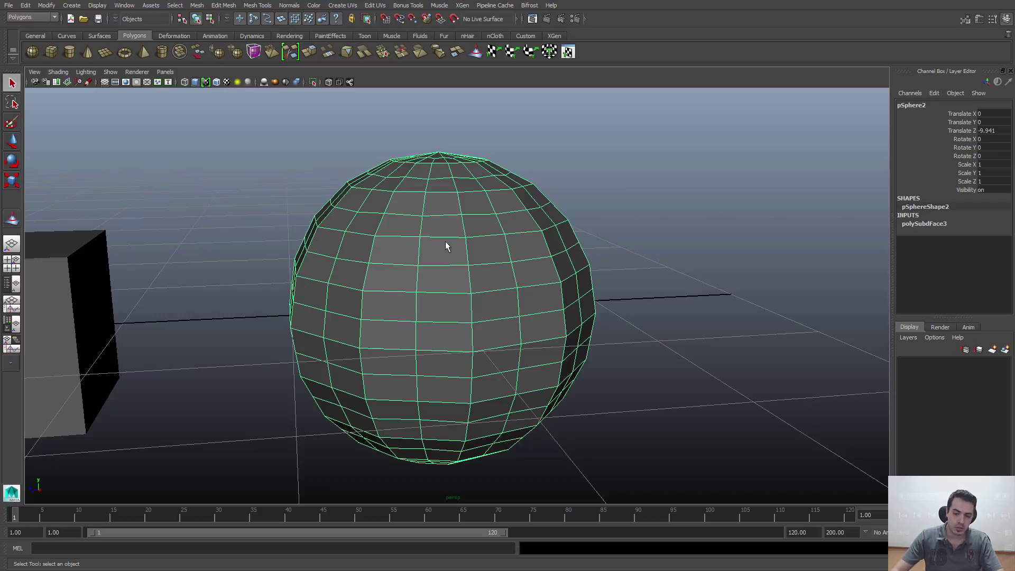
{"action": "left_click", "coordinate": [600, 191]}
{"action": "left_click", "coordinate": [565, 233]}
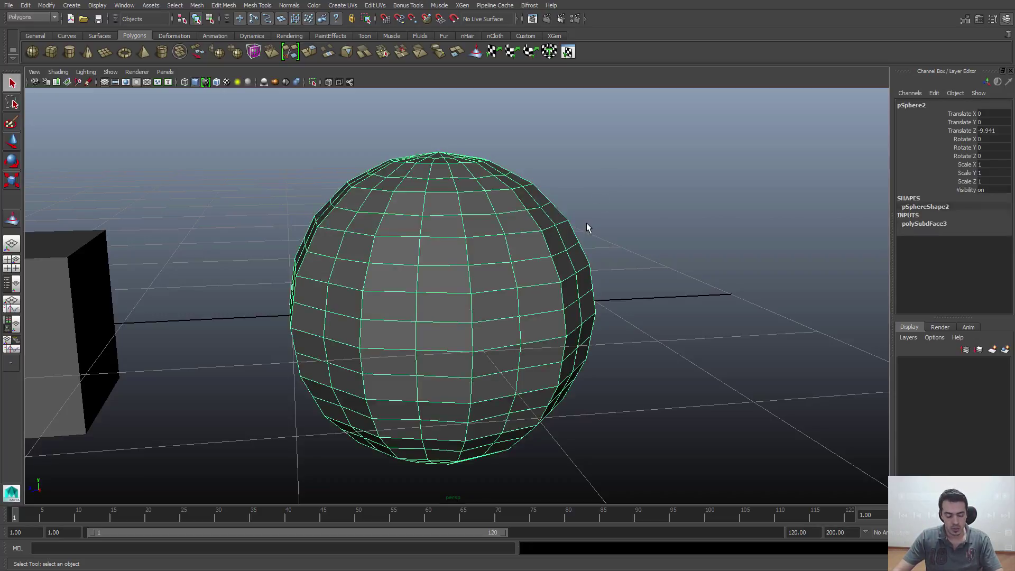
{"action": "key", "text": "ctrl+z"}
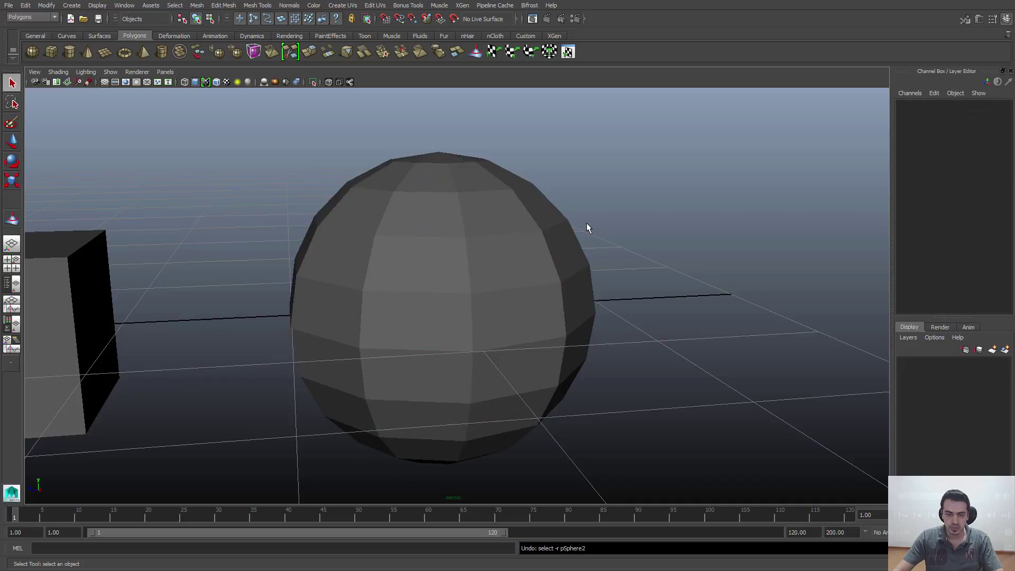
{"action": "key", "text": "ctrl+z"}
{"action": "key", "text": "ctrl+z"}
{"action": "key", "text": "ctrl+z"}
{"action": "left_click", "coordinate": [586, 224]}
{"action": "left_click", "coordinate": [525, 284]}
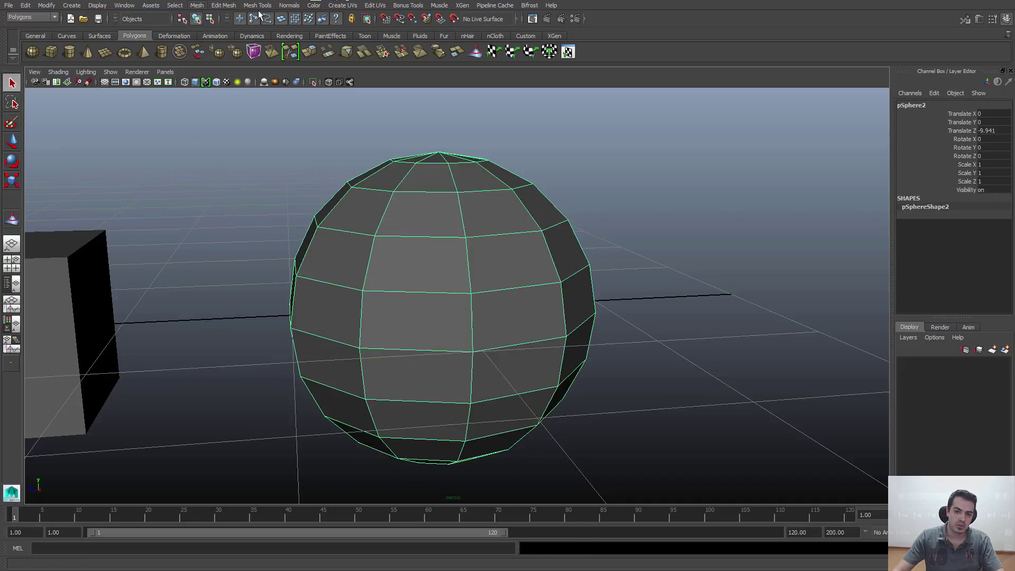
Step: Apply the Smooth command from the polygon mesh tools to the low-resolution sphere, and reselect it
{"action": "left_click", "coordinate": [27, 20]}
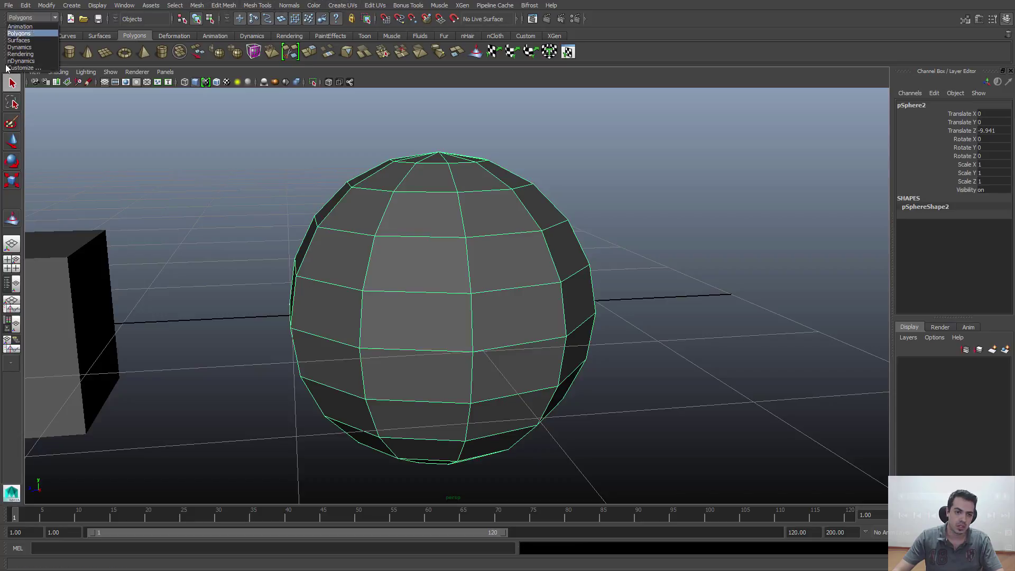
{"action": "left_click", "coordinate": [16, 35]}
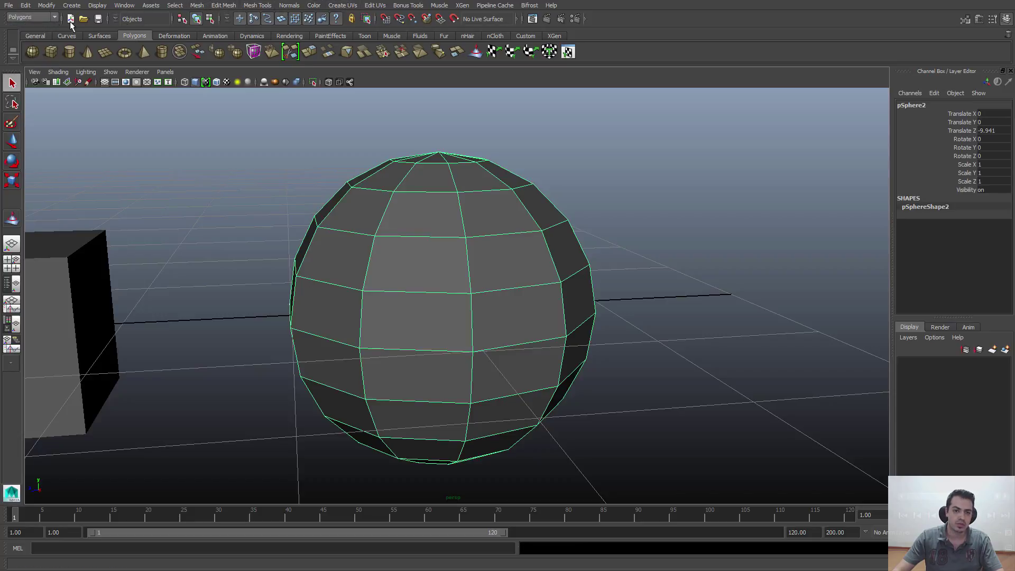
{"action": "left_click", "coordinate": [195, 6]}
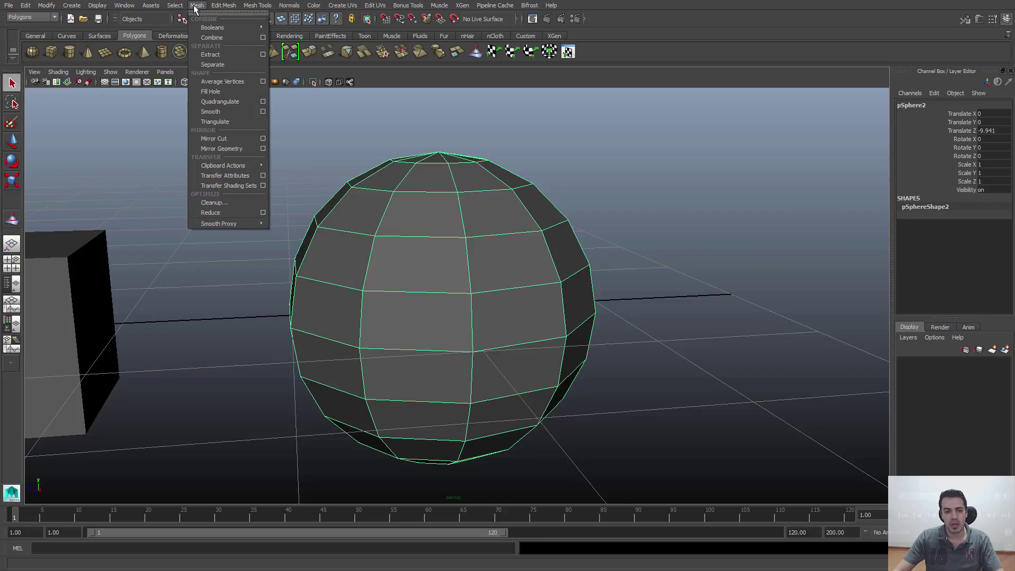
{"action": "left_click", "coordinate": [211, 112]}
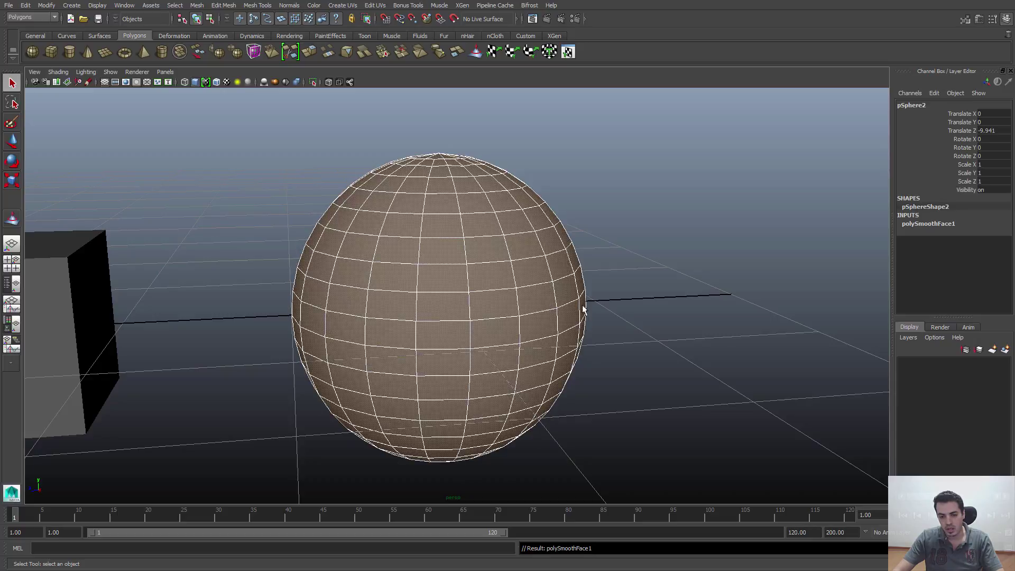
{"action": "left_click", "coordinate": [554, 168]}
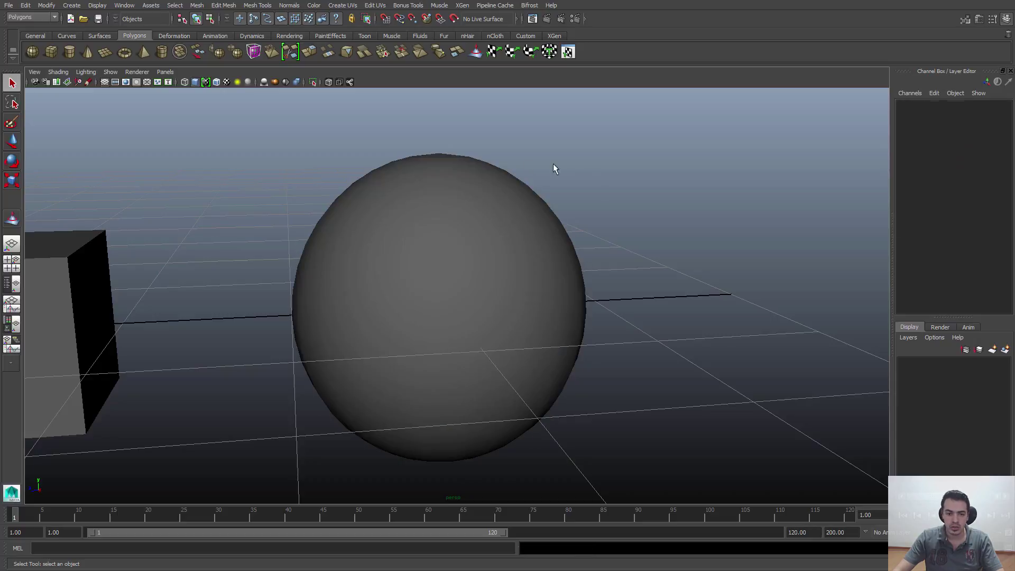
{"action": "left_click", "coordinate": [356, 234]}
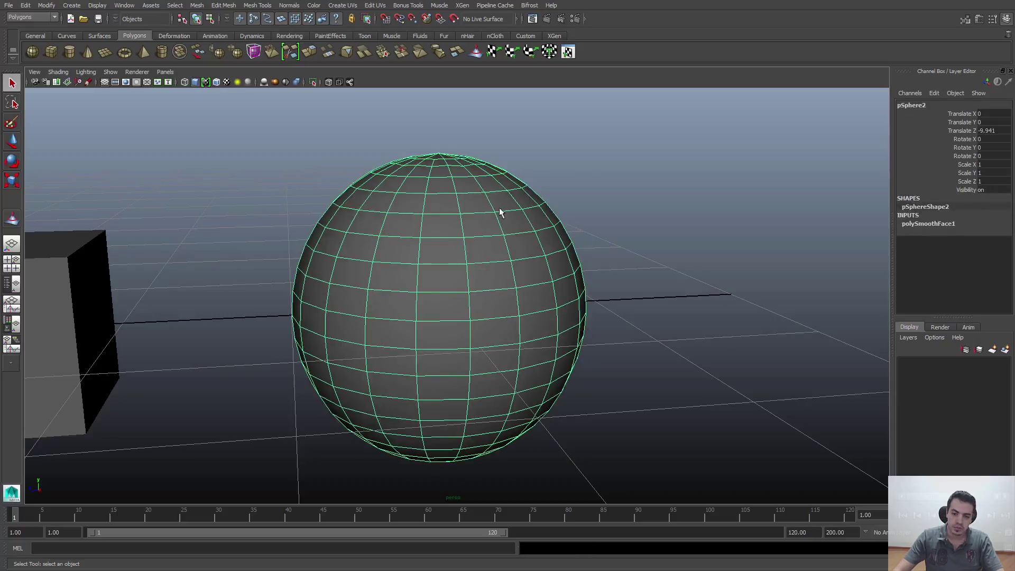
Step: Set the Divisions of the sphere's smooth operation to 2
{"action": "left_click", "coordinate": [939, 224]}
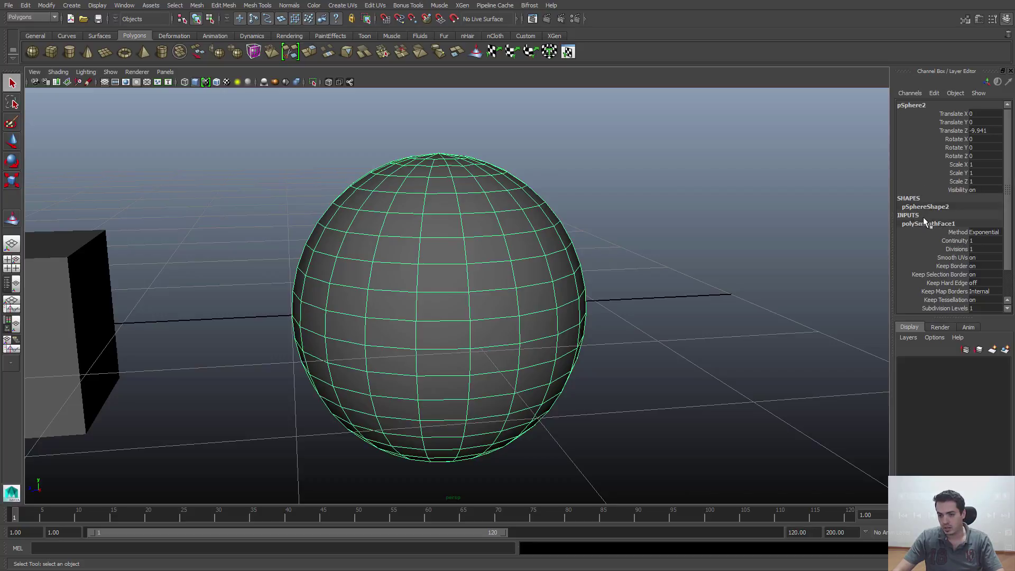
{"action": "scroll", "coordinate": [919, 224], "scroll_direction": "down", "scroll_amount": 1}
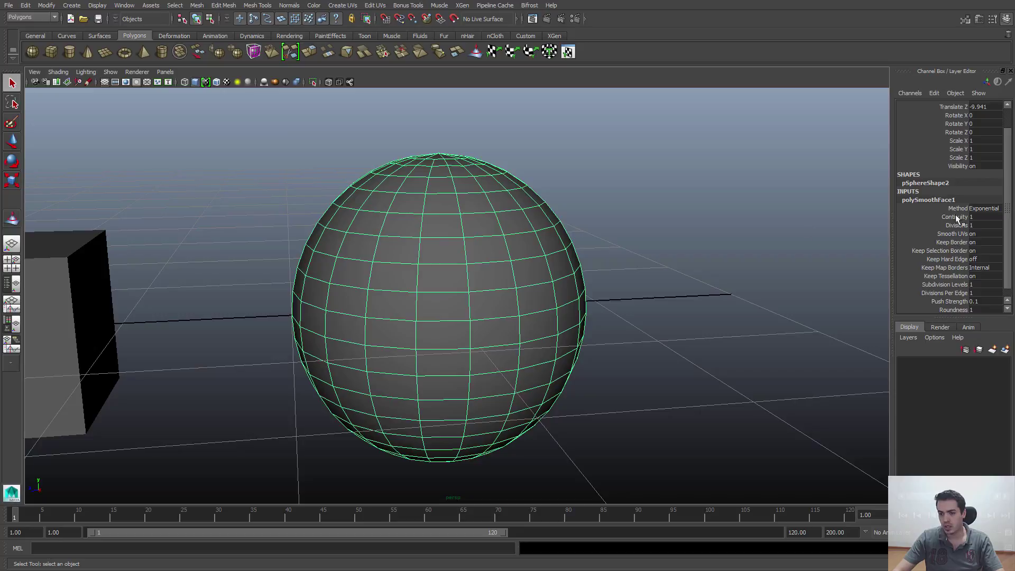
{"action": "scroll", "coordinate": [961, 230], "scroll_direction": "up", "scroll_amount": 2}
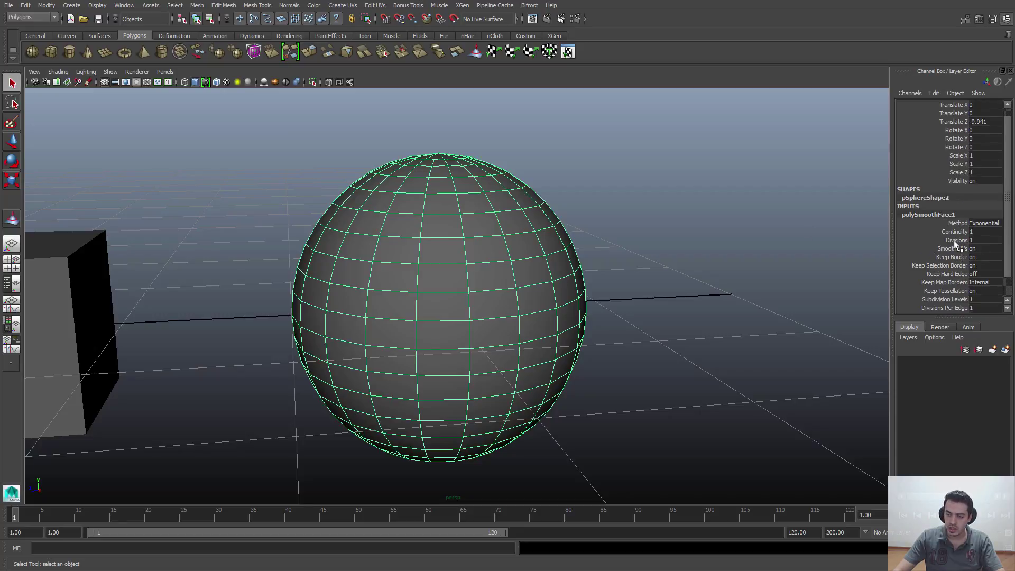
{"action": "left_click", "coordinate": [954, 240]}
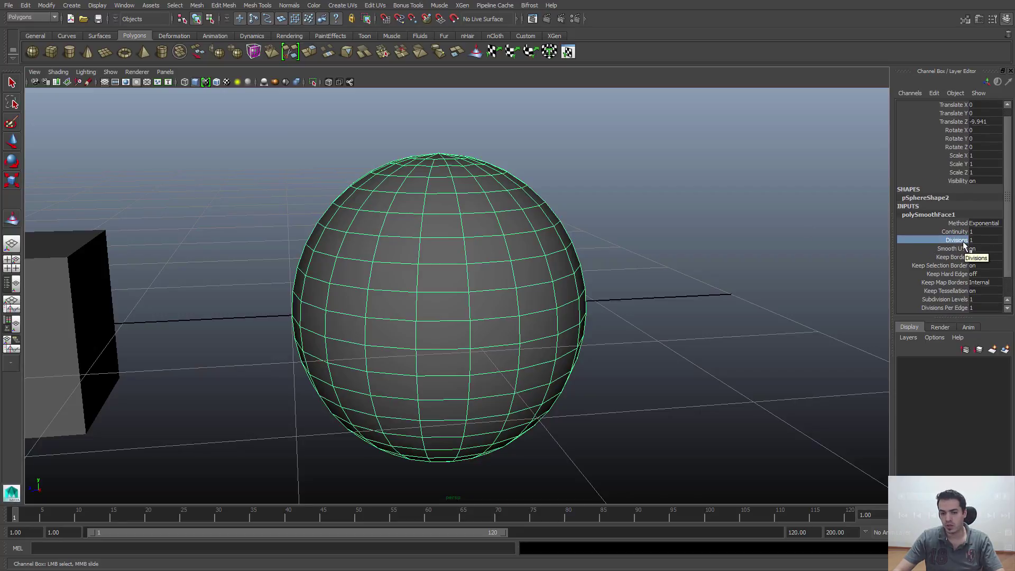
{"action": "double_click", "coordinate": [976, 241]}
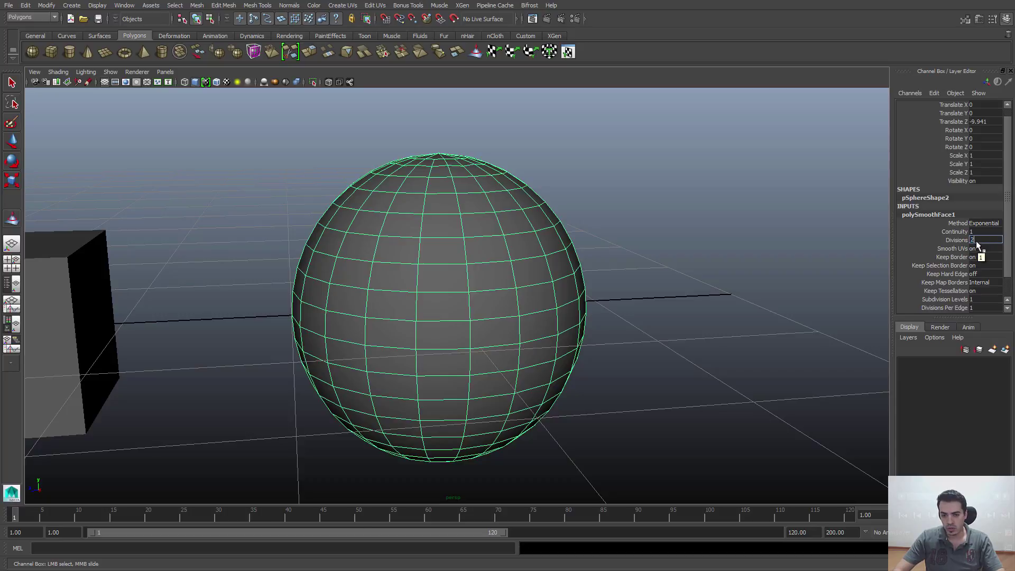
{"action": "type", "text": "2"}
{"action": "key", "text": "Return"}
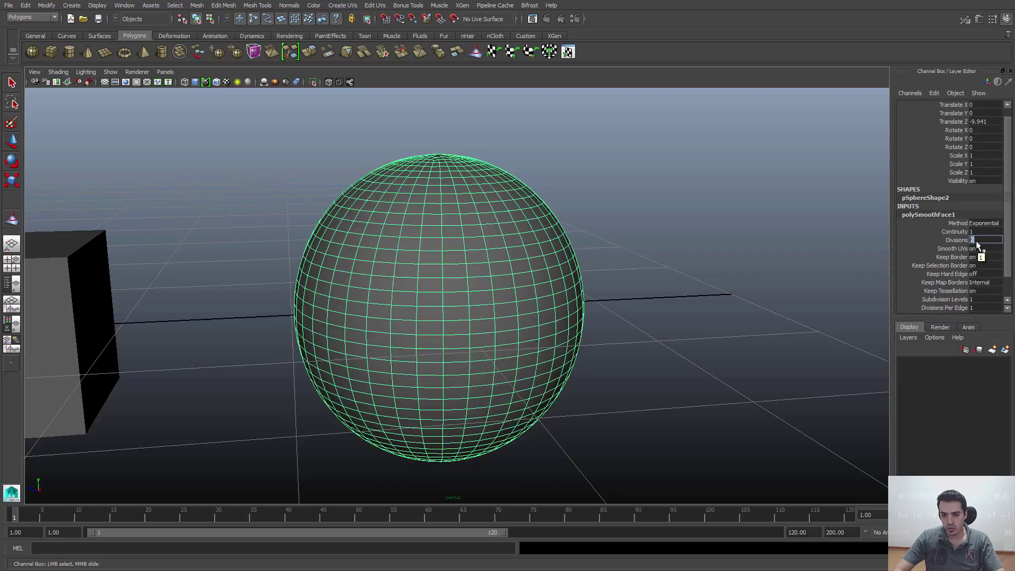
Step: Compare the smoothed sphere's surface and outline with and without its selection wireframe
{"action": "left_click", "coordinate": [615, 188]}
{"action": "left_click", "coordinate": [499, 314]}
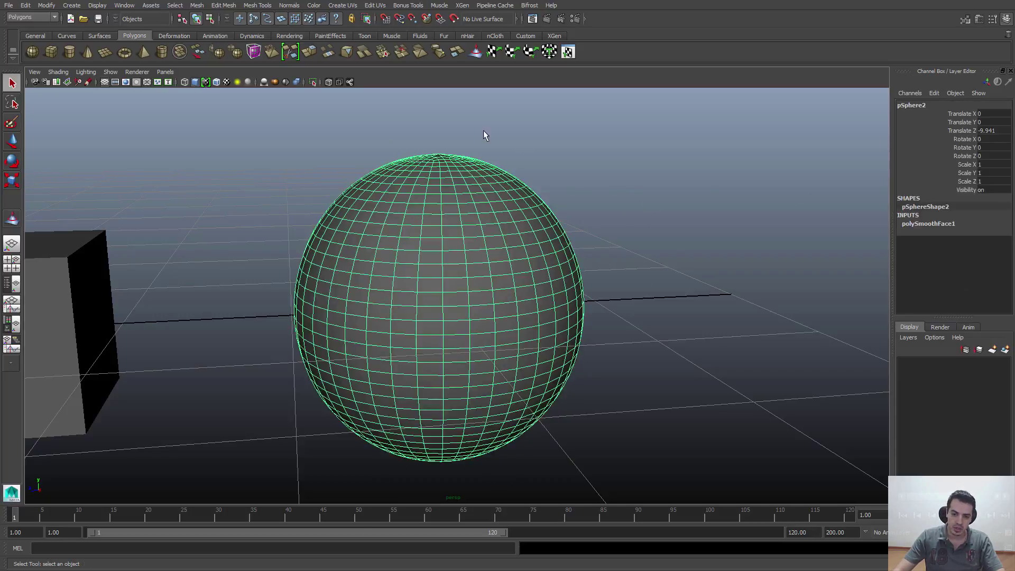
{"action": "left_click", "coordinate": [667, 202]}
{"action": "key", "text": "ctrl+z"}
{"action": "left_click", "coordinate": [661, 206]}
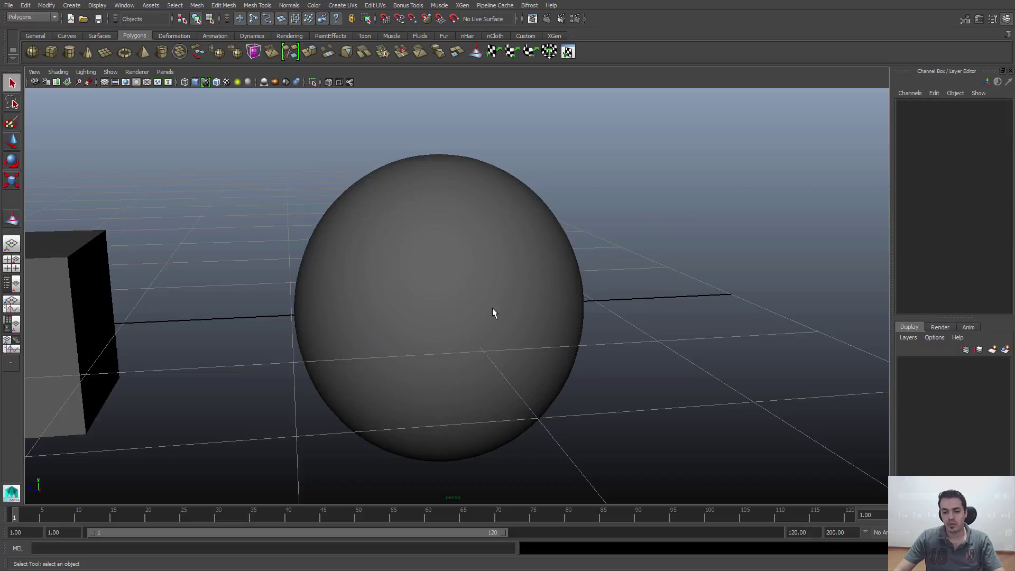
{"action": "middle_click_drag", "start_coordinate": [494, 312], "coordinate": [547, 274], "text": "alt"}
{"action": "left_click", "coordinate": [545, 271]}
{"action": "middle_click_drag", "start_coordinate": [600, 236], "coordinate": [532, 260], "text": "alt"}
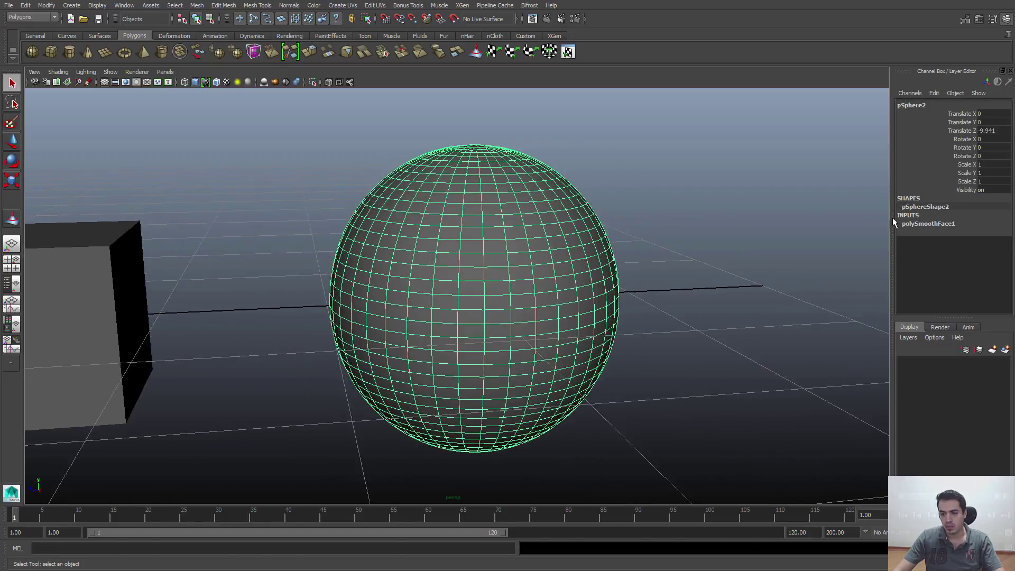
Step: Set the Divisions of the sphere's smooth operation to 0
{"action": "left_click", "coordinate": [956, 226]}
{"action": "left_click", "coordinate": [986, 248]}
{"action": "type", "text": "0"}
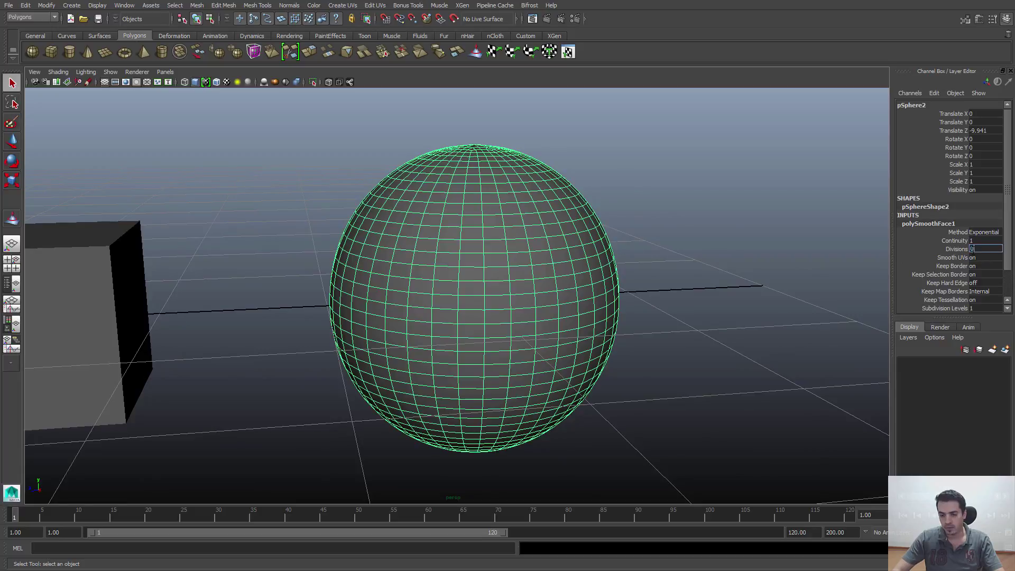
{"action": "key", "text": "Return"}
Step: Enter vertex mode on the sphere, select the vertices of its upper part and move them upward to stretch the shape
{"action": "right_click_drag", "start_coordinate": [610, 252], "coordinate": [579, 249]}
{"action": "left_click_drag", "start_coordinate": [579, 254], "coordinate": [560, 286], "text": "alt"}
{"action": "left_click_drag", "start_coordinate": [658, 136], "coordinate": [293, 279]}
{"action": "key", "text": "w"}
{"action": "left_click_drag", "start_coordinate": [450, 235], "coordinate": [442, 158]}
{"action": "left_click", "coordinate": [612, 211]}
Step: Select the vertex row just below the stretched part, raise it, and rotate it so it slopes down away from the cube
{"action": "left_click_drag", "start_coordinate": [517, 275], "coordinate": [510, 263], "text": "alt"}
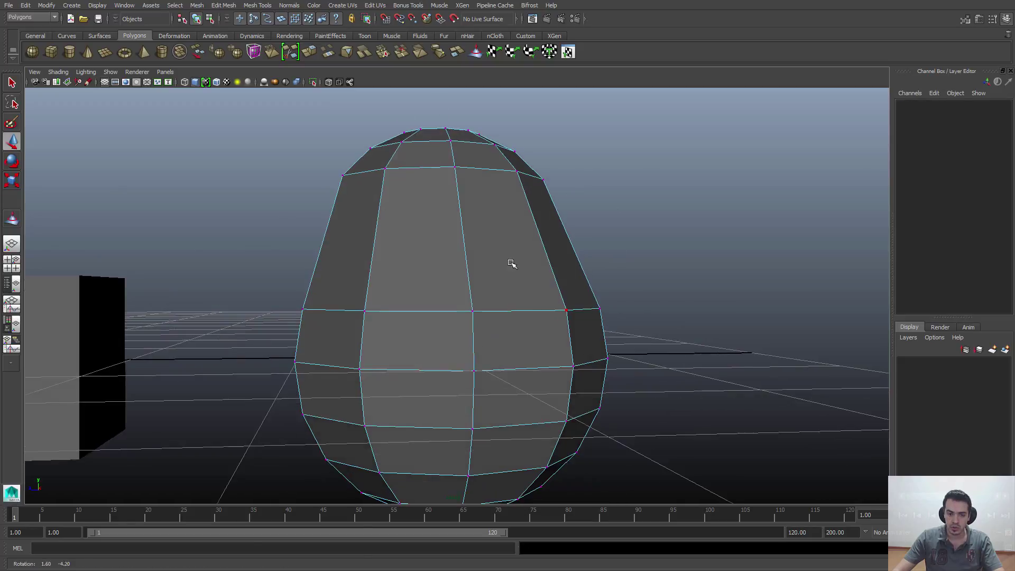
{"action": "left_click_drag", "start_coordinate": [274, 242], "coordinate": [677, 340]}
{"action": "left_click_drag", "start_coordinate": [449, 309], "coordinate": [426, 269]}
{"action": "key", "text": "ctrl+z"}
{"action": "key", "text": "e"}
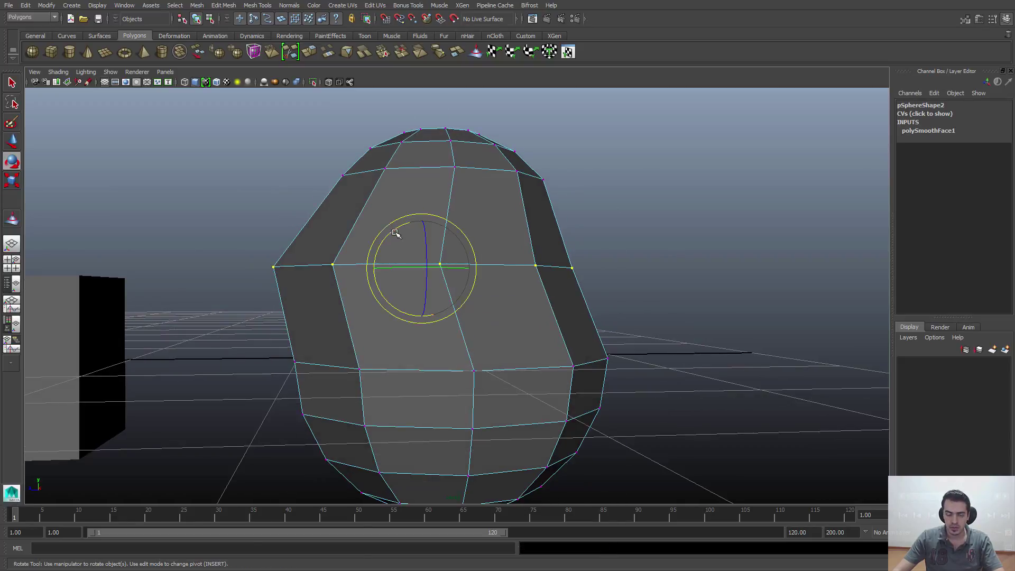
{"action": "key", "text": "w"}
{"action": "left_click_drag", "start_coordinate": [396, 229], "coordinate": [450, 283]}
{"action": "key", "text": "r"}
{"action": "key", "text": "e"}
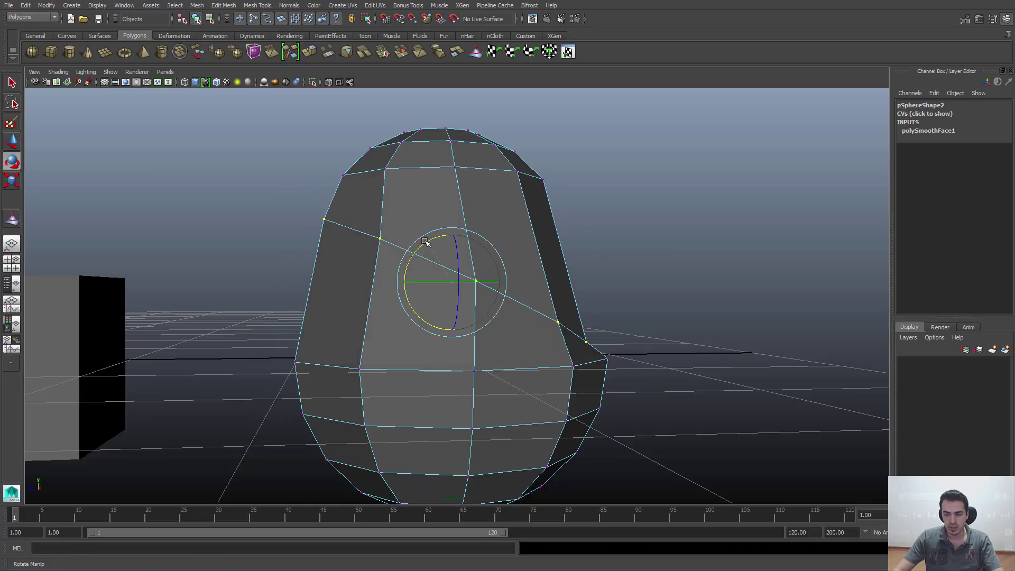
{"action": "left_click_drag", "start_coordinate": [429, 246], "coordinate": [467, 273]}
{"action": "key", "text": "q"}
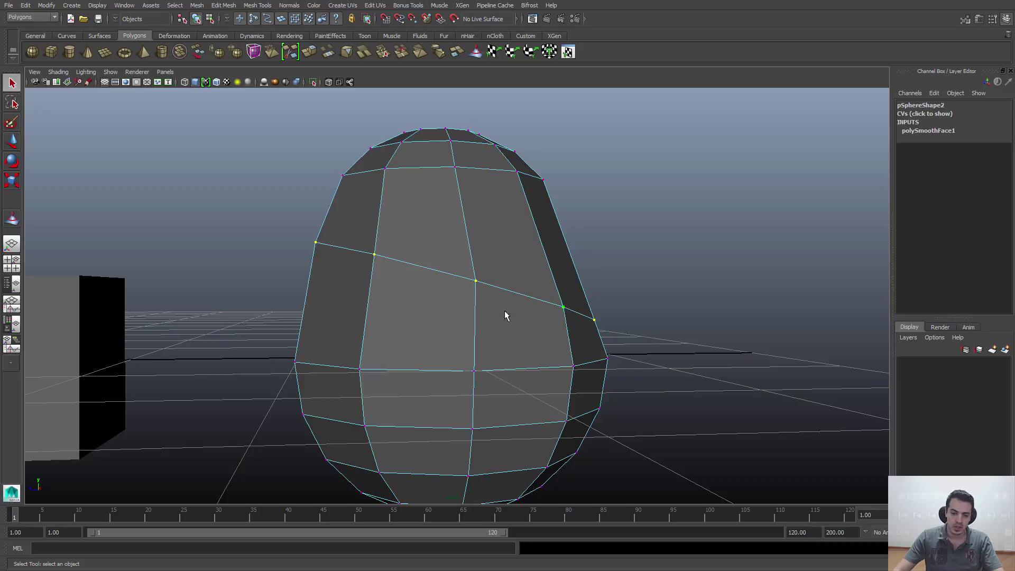
Step: Move the slanted vertex row up and toward the cube, and return the sphere to object mode
{"action": "right_click", "coordinate": [493, 219]}
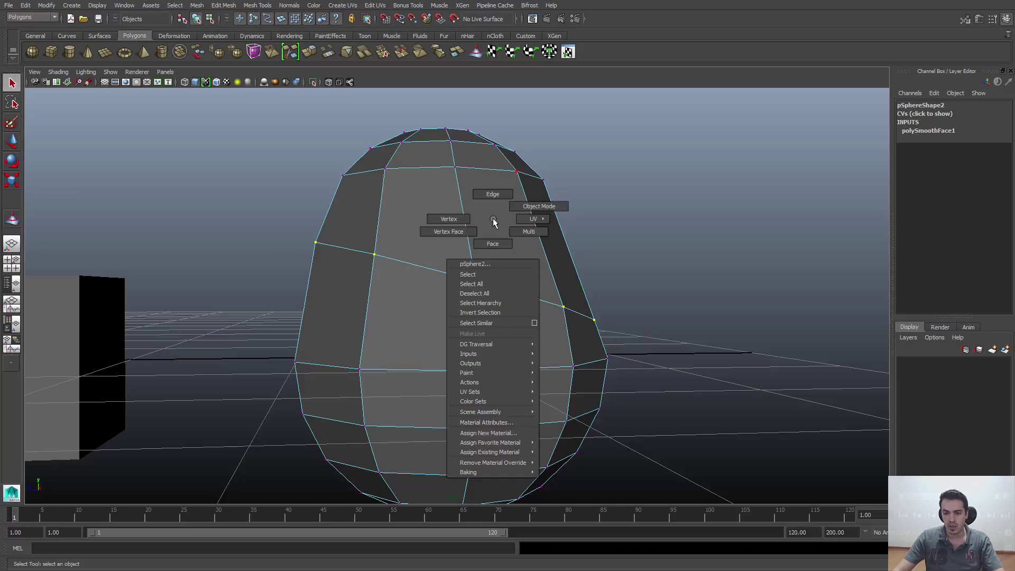
{"action": "key", "text": "Escape"}
{"action": "key", "text": "w"}
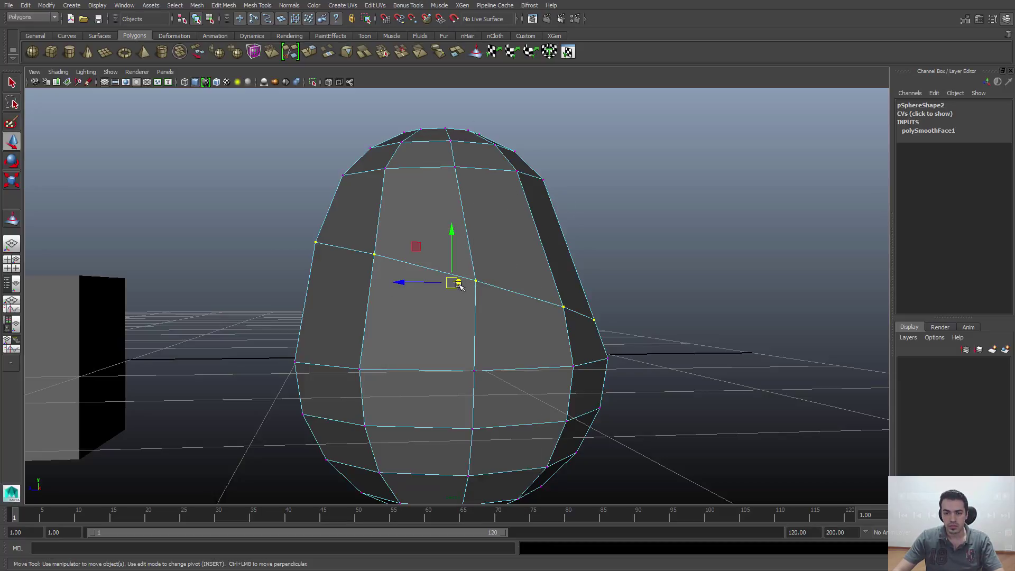
{"action": "left_click_drag", "start_coordinate": [456, 281], "coordinate": [426, 267]}
{"action": "key", "text": "q"}
{"action": "right_click", "coordinate": [455, 196]}
{"action": "left_click", "coordinate": [478, 183]}
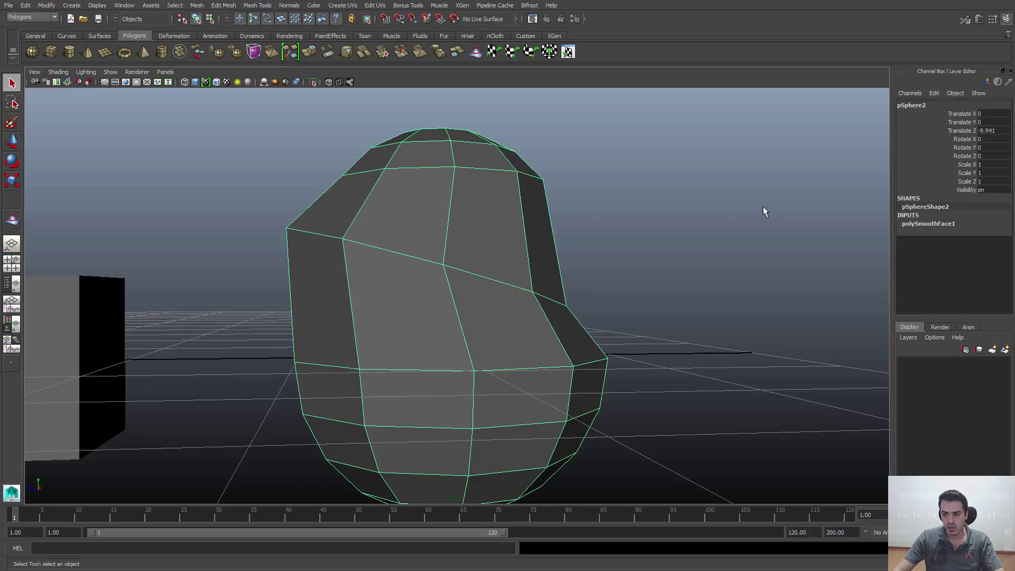
Step: Try setting the existing smooth operation's Divisions to 2 on the deformed sphere, and undo that change
{"action": "left_click", "coordinate": [953, 225]}
{"action": "left_click", "coordinate": [984, 249]}
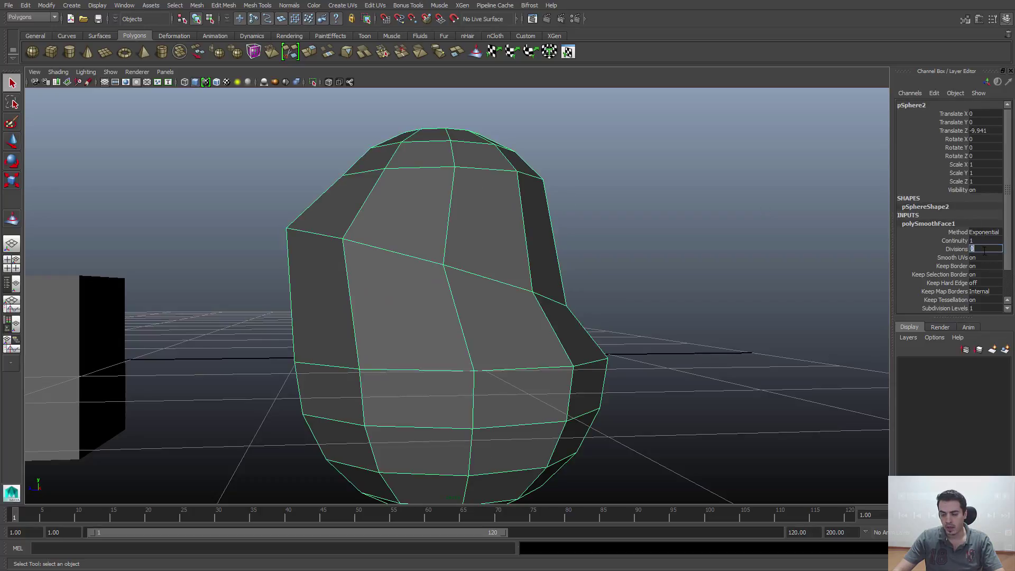
{"action": "type", "text": "2"}
{"action": "key", "text": "Return"}
{"action": "left_click", "coordinate": [659, 315]}
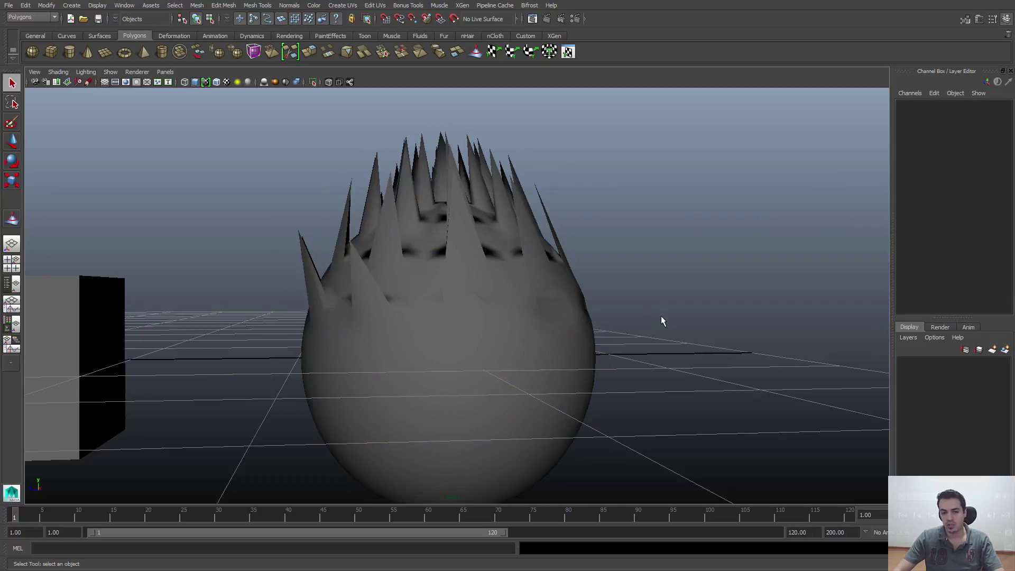
{"action": "key", "text": "ctrl+z"}
{"action": "key", "text": "ctrl+z"}
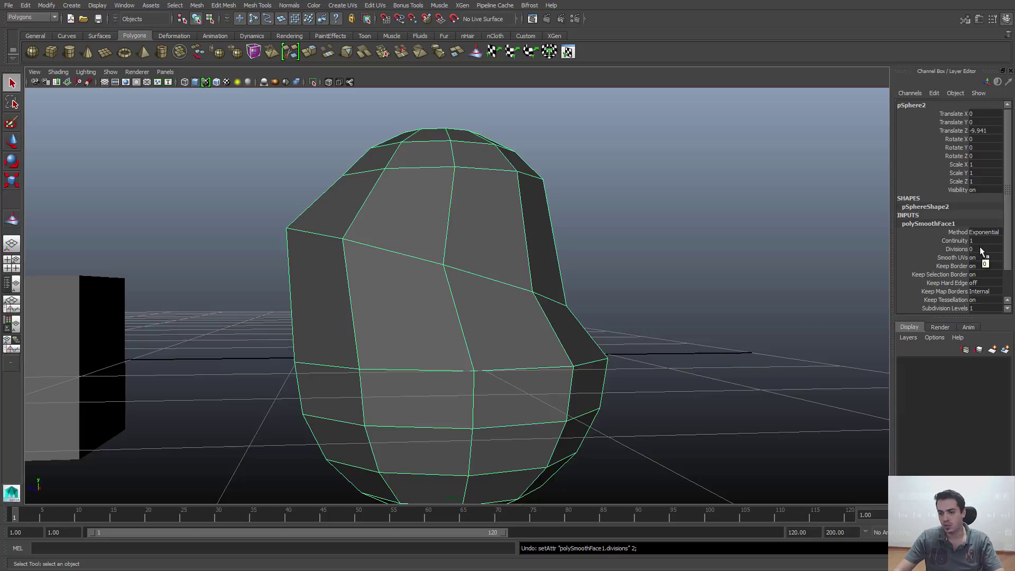
Step: Apply a second Smooth operation to the deformed sphere and reselect it
{"action": "left_click", "coordinate": [766, 221]}
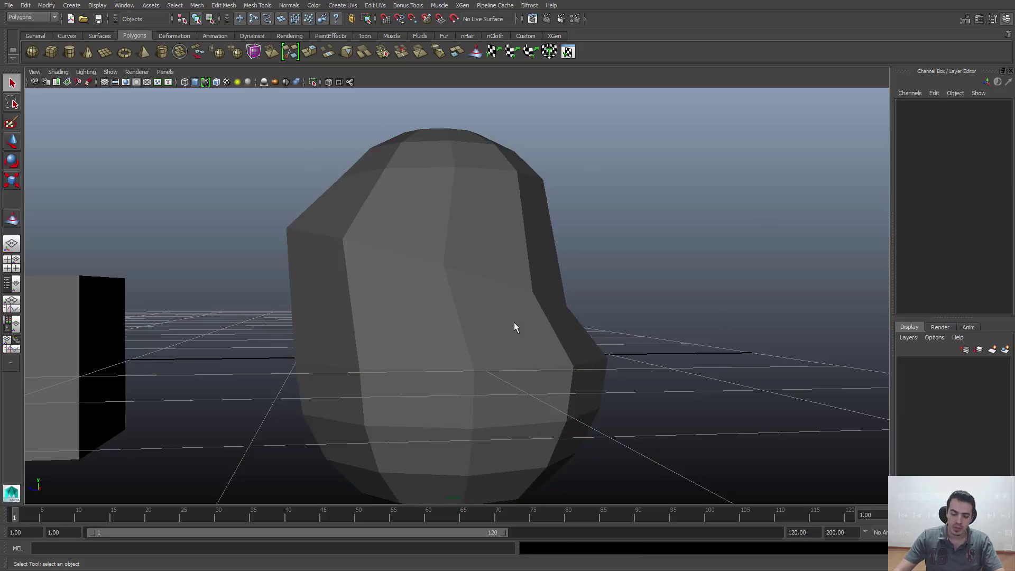
{"action": "left_click", "coordinate": [490, 324]}
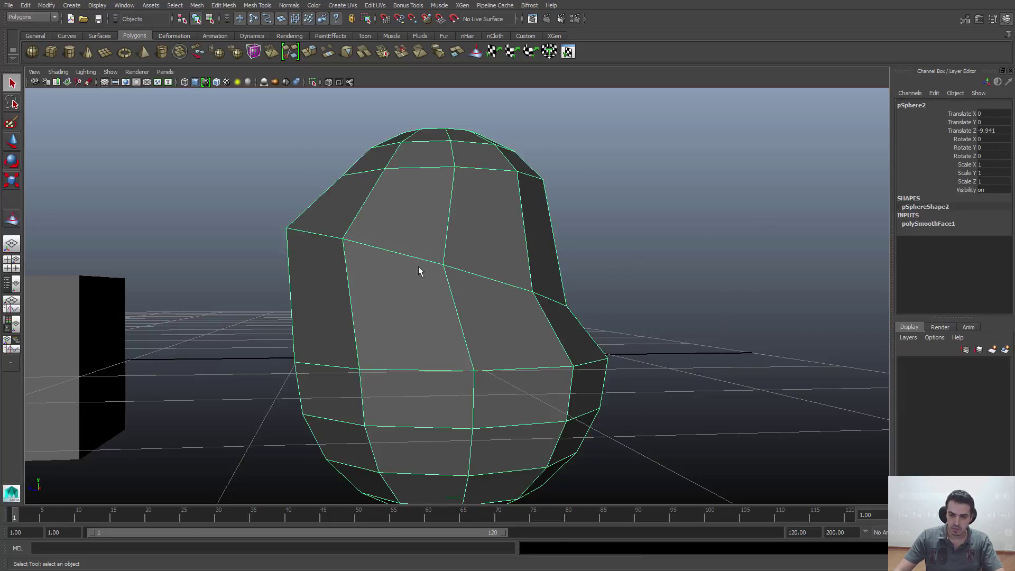
{"action": "left_click", "coordinate": [199, 7]}
{"action": "left_click", "coordinate": [214, 112]}
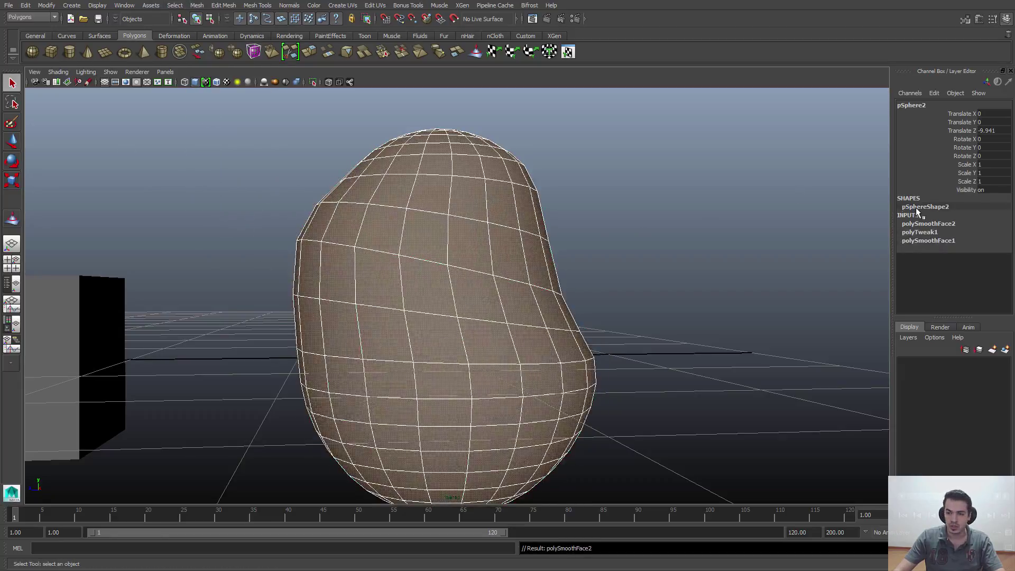
{"action": "left_click", "coordinate": [601, 273]}
{"action": "left_click", "coordinate": [540, 282]}
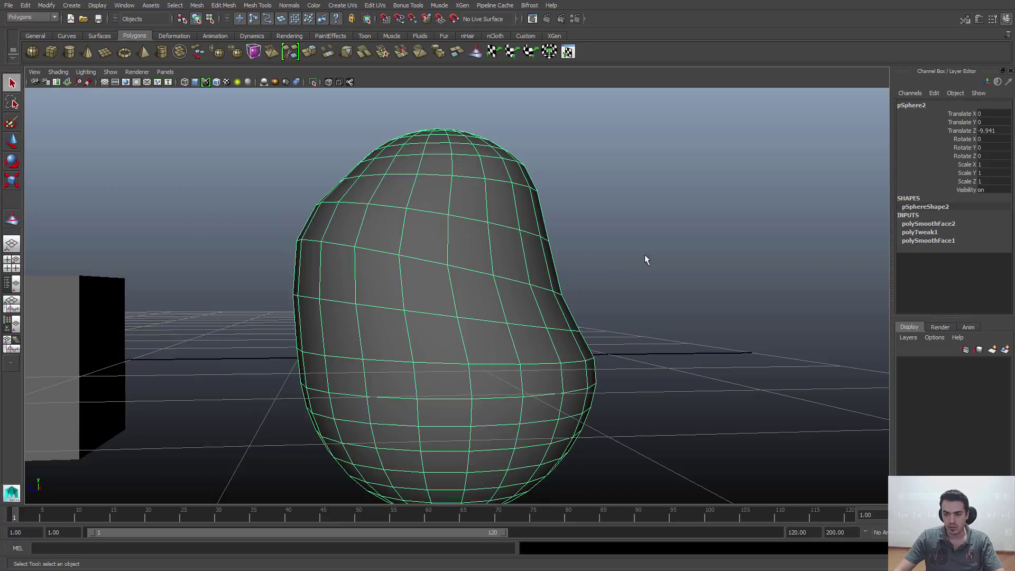
Step: Set the Divisions of the deformed sphere's newest Smooth operation to 2 and reselect the sphere
{"action": "left_click", "coordinate": [931, 224]}
{"action": "left_click", "coordinate": [982, 249]}
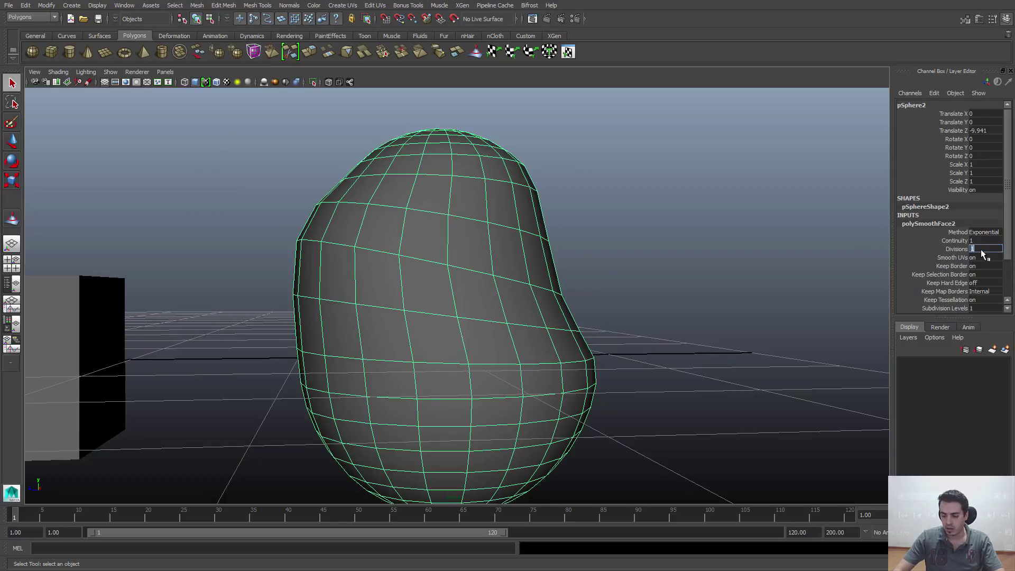
{"action": "type", "text": "2"}
{"action": "key", "text": "Return"}
{"action": "left_click", "coordinate": [749, 310]}
{"action": "left_click_drag", "start_coordinate": [597, 268], "coordinate": [483, 300], "text": "alt"}
{"action": "left_click", "coordinate": [403, 292]}
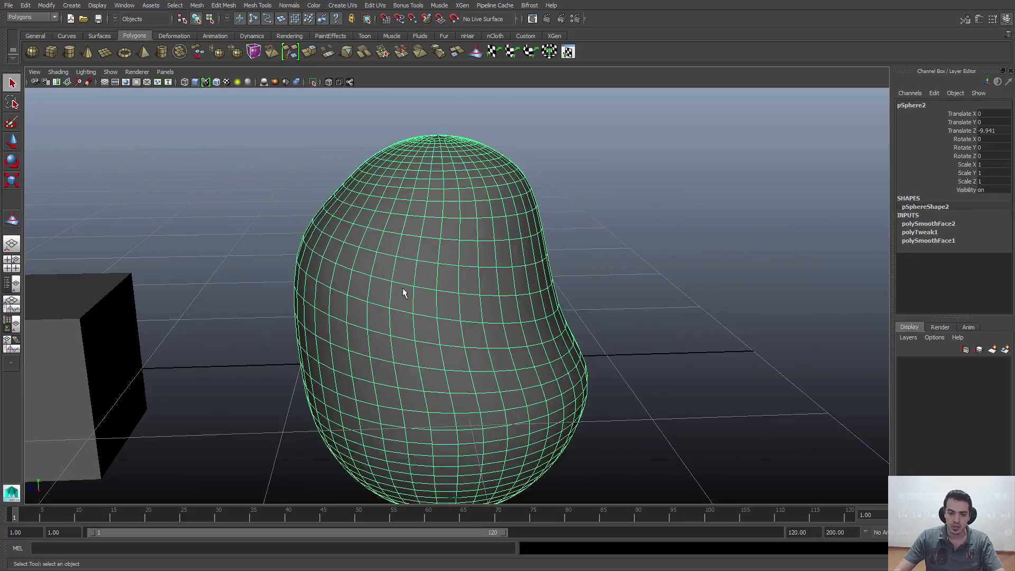
Step: Select the cube, try adding face divisions to it, and undo them
{"action": "left_click", "coordinate": [626, 219]}
{"action": "left_click_drag", "start_coordinate": [626, 219], "coordinate": [594, 281], "text": "alt"}
{"action": "middle_click_drag", "start_coordinate": [318, 256], "coordinate": [379, 287], "text": "alt"}
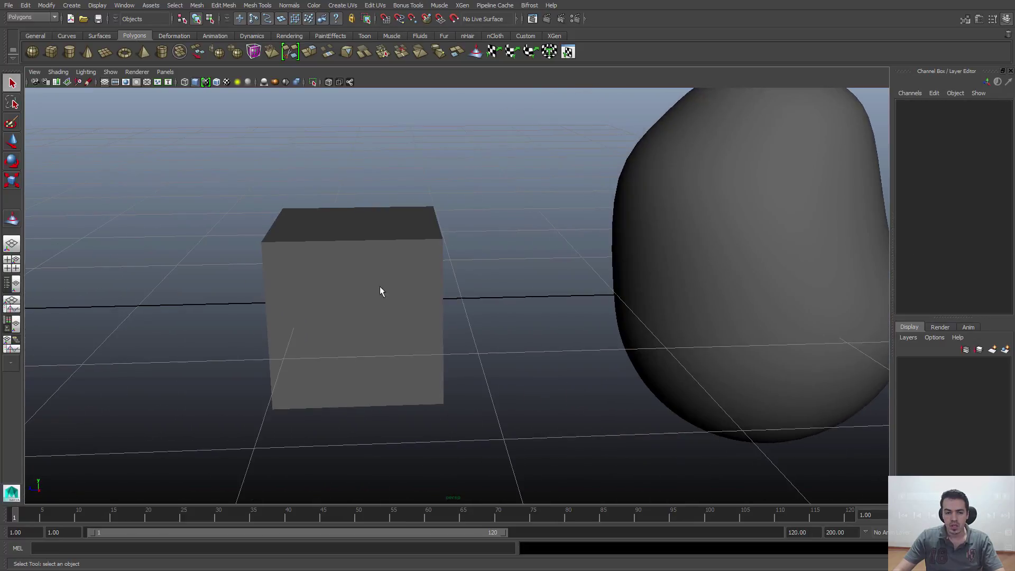
{"action": "left_click", "coordinate": [380, 287]}
{"action": "left_click_drag", "start_coordinate": [591, 290], "coordinate": [480, 310], "text": "alt"}
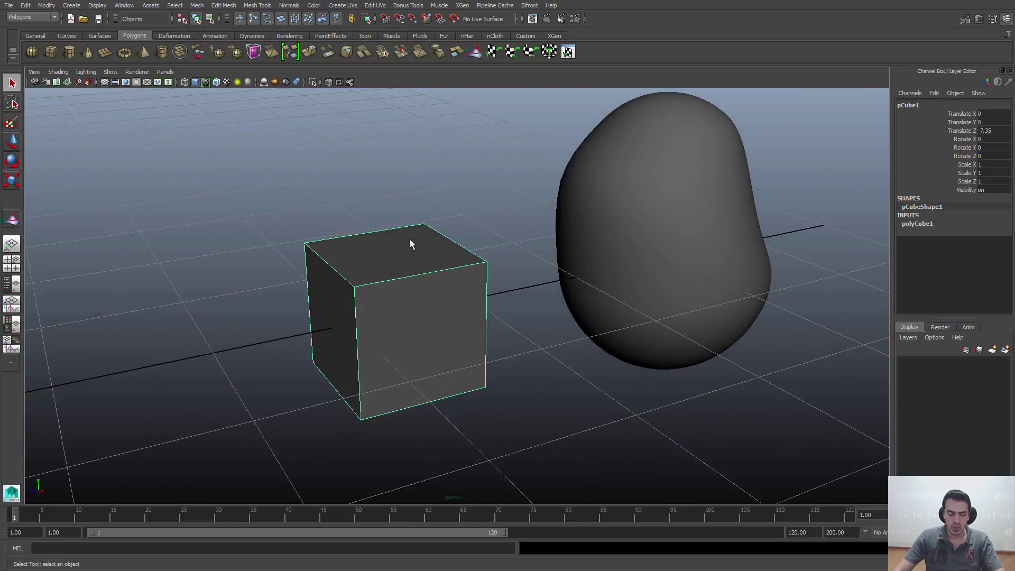
{"action": "left_click_drag", "start_coordinate": [410, 239], "coordinate": [449, 283], "text": "alt"}
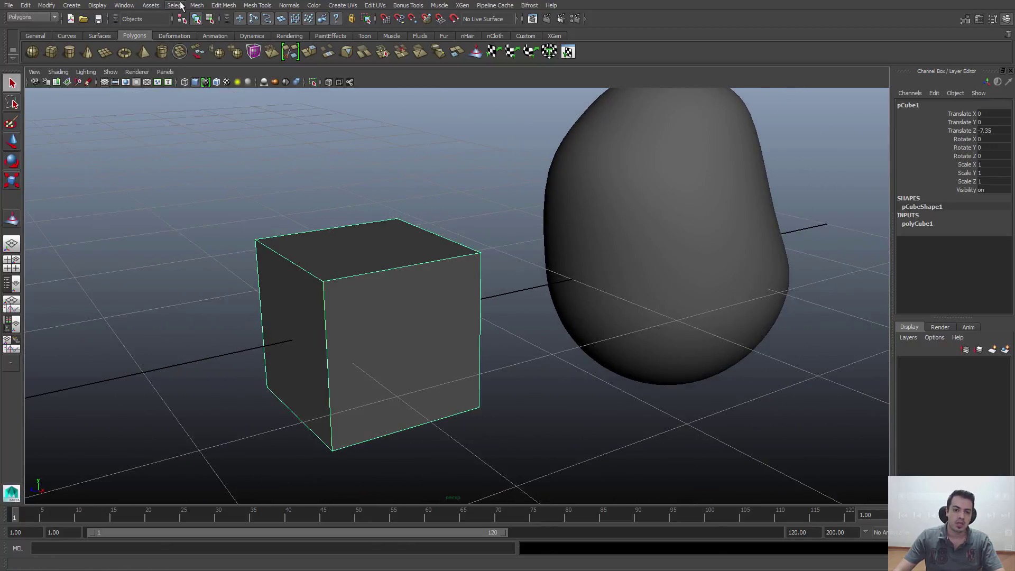
{"action": "left_click", "coordinate": [223, 6]}
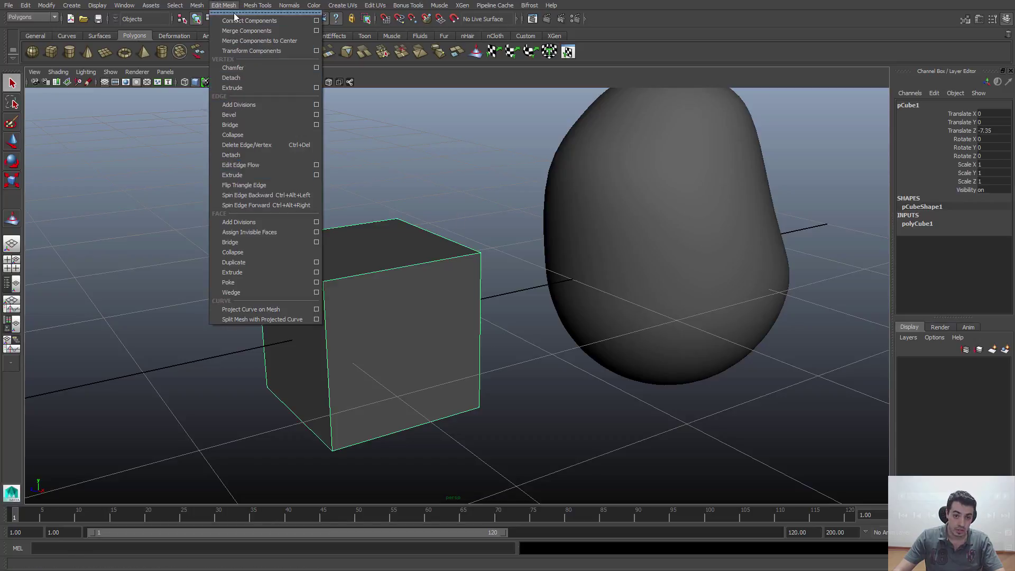
{"action": "left_click", "coordinate": [243, 223]}
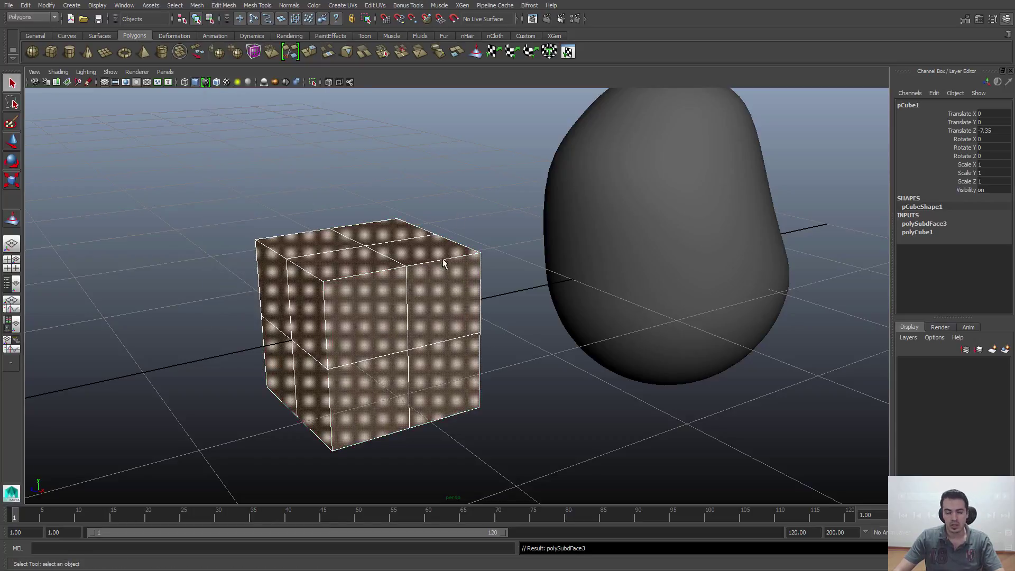
{"action": "key", "text": "ctrl+z"}
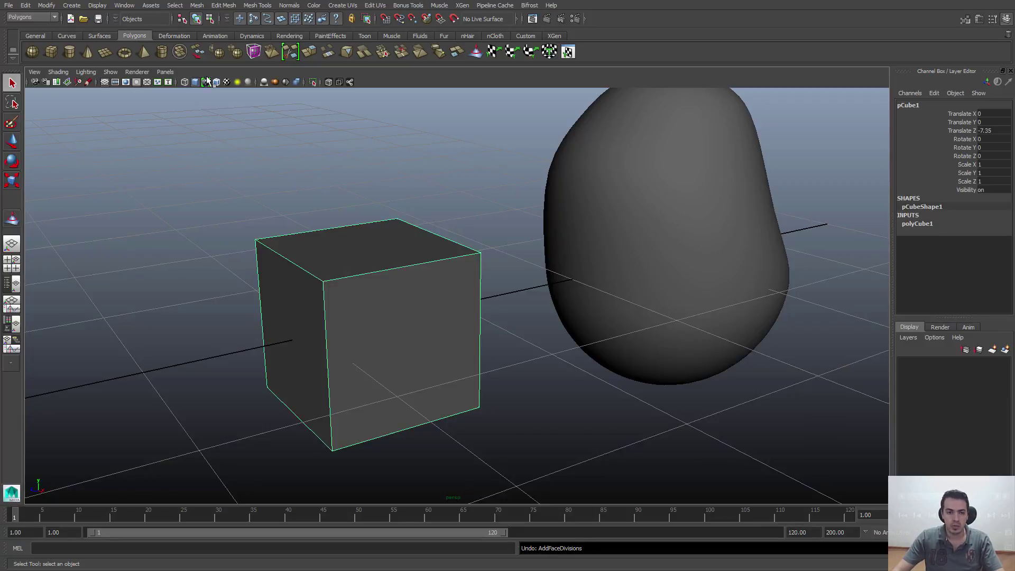
Step: Try the Smooth operation on the undivided cube and undo it
{"action": "left_click", "coordinate": [214, 7]}
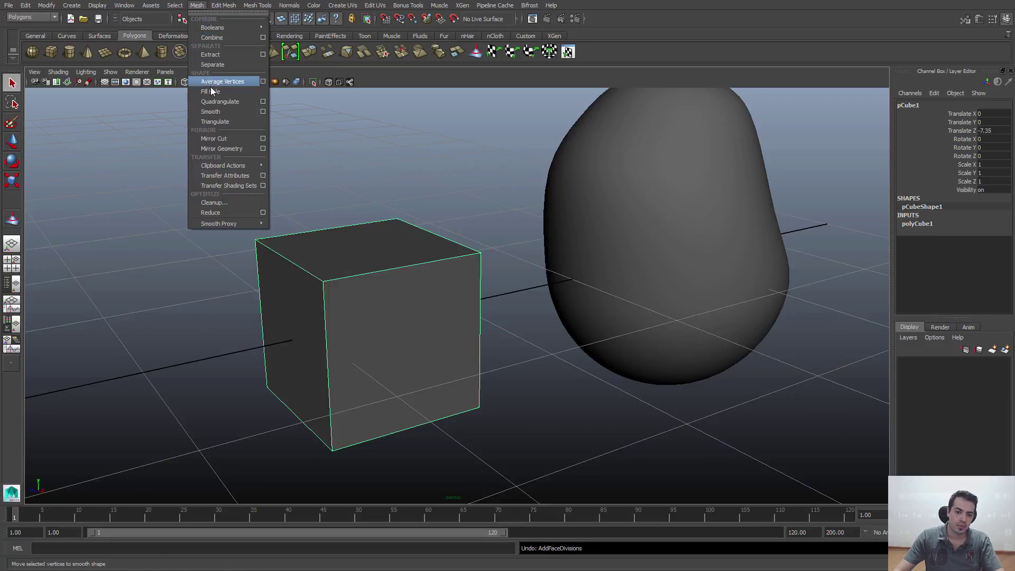
{"action": "left_click", "coordinate": [211, 111]}
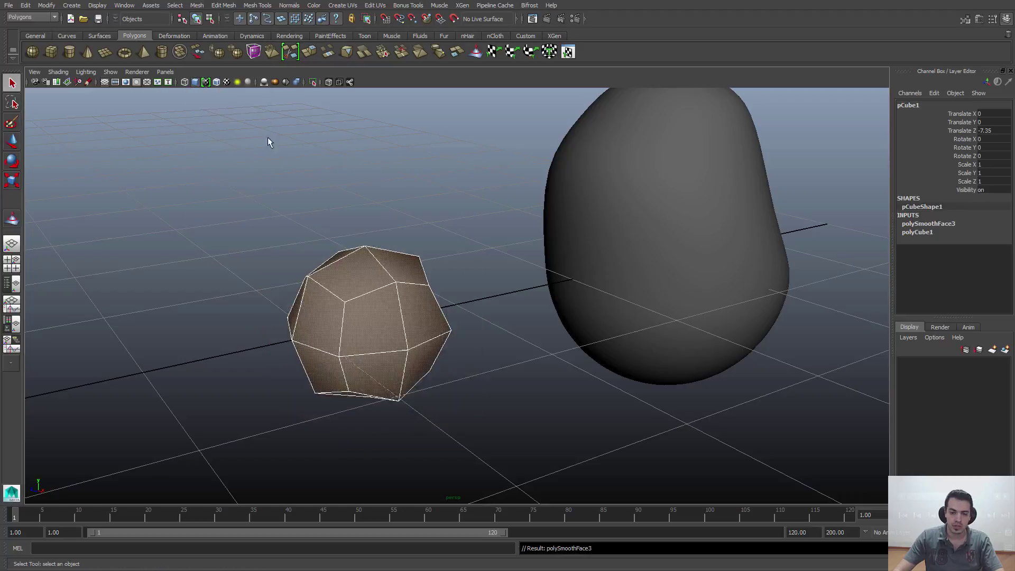
{"action": "left_click_drag", "start_coordinate": [270, 140], "coordinate": [324, 242], "text": "alt"}
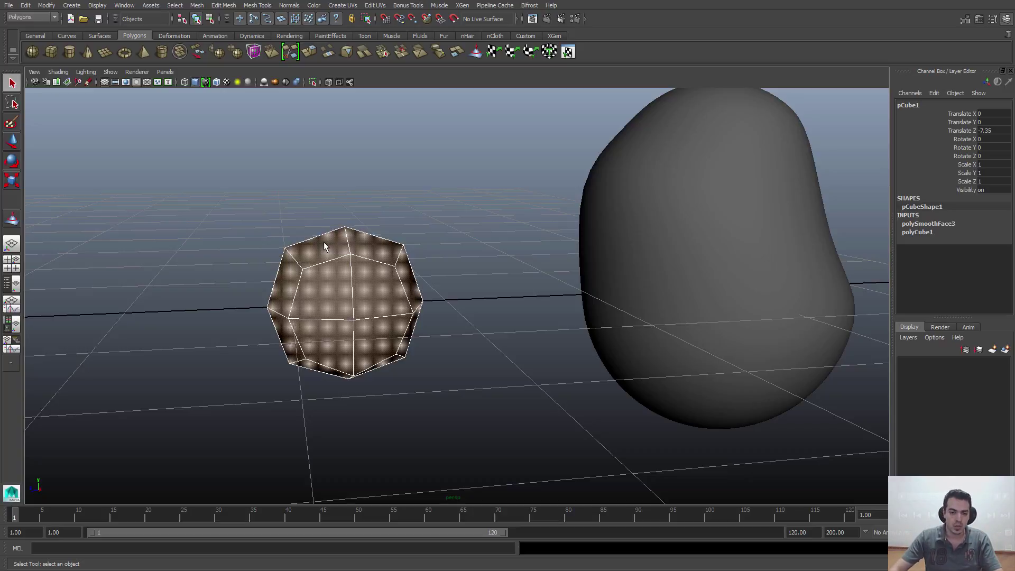
{"action": "key", "text": "ctrl+z"}
{"action": "left_click_drag", "start_coordinate": [344, 264], "coordinate": [325, 288], "text": "alt"}
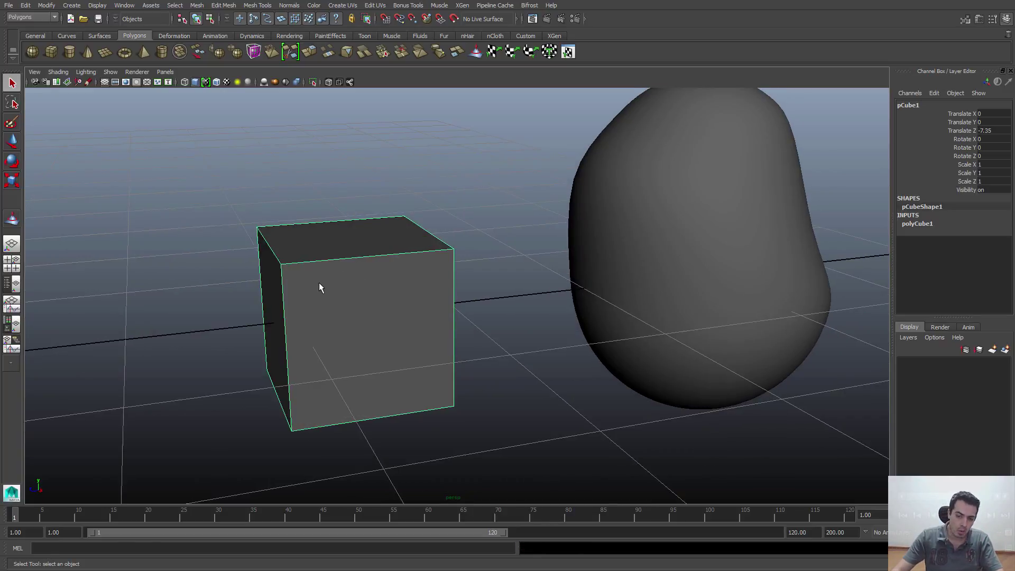
{"action": "left_click_drag", "start_coordinate": [288, 236], "coordinate": [291, 238], "text": "alt"}
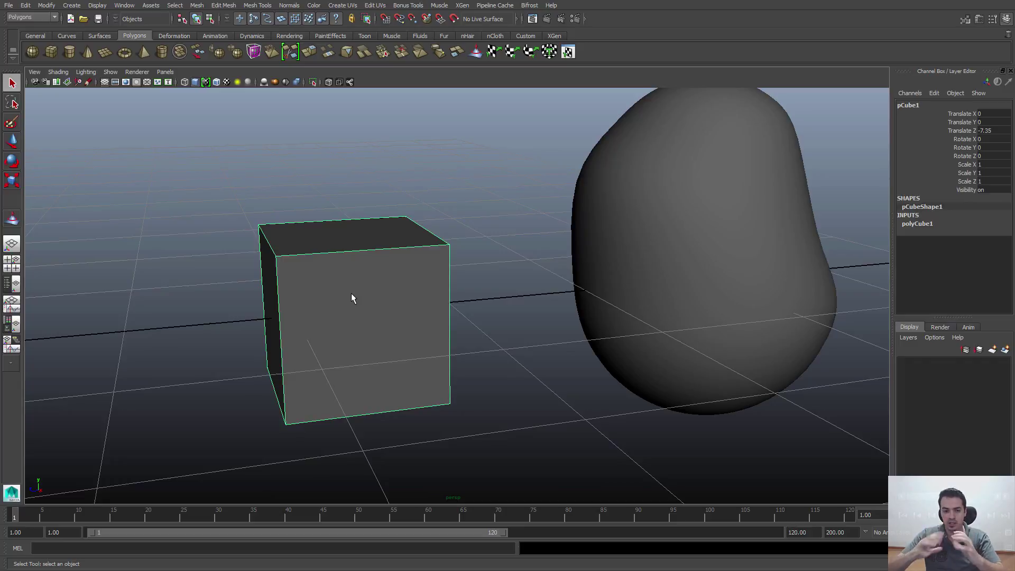
Step: Try adding edge divisions to the cube and undo them
{"action": "left_click", "coordinate": [223, 5]}
{"action": "left_click", "coordinate": [248, 104]}
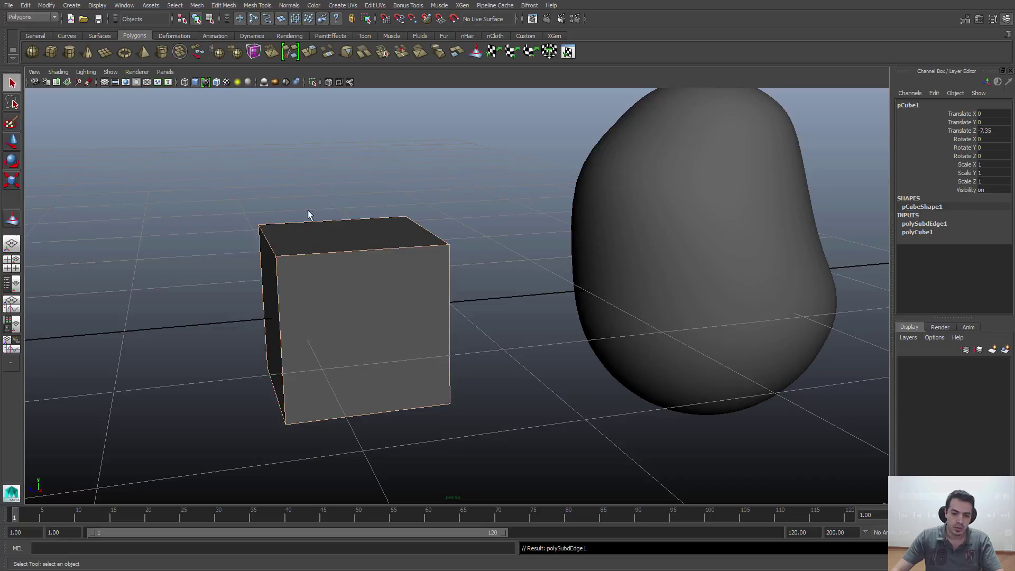
{"action": "key", "text": "ctrl+z"}
Step: Add face divisions to the cube, apply Smooth to the divided cube, and reselect it
{"action": "left_click", "coordinate": [228, 8]}
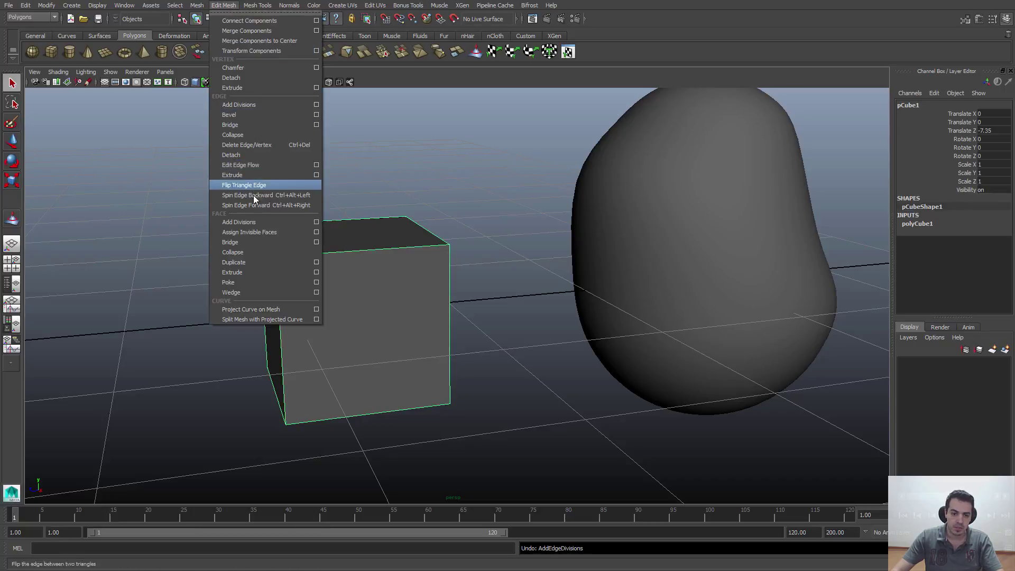
{"action": "left_click", "coordinate": [317, 232]}
{"action": "key", "text": "ctrl+z"}
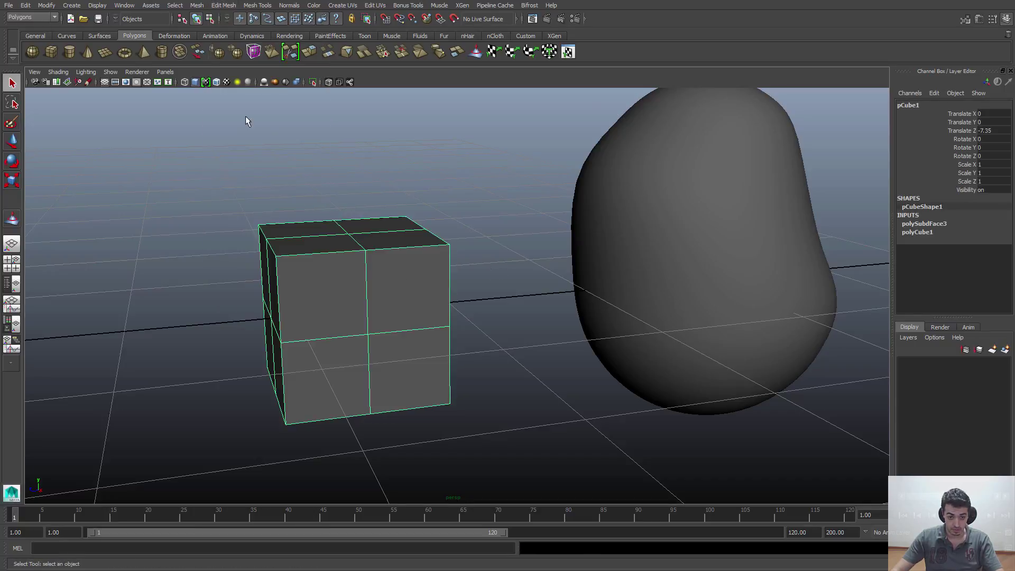
{"action": "left_click", "coordinate": [196, 7]}
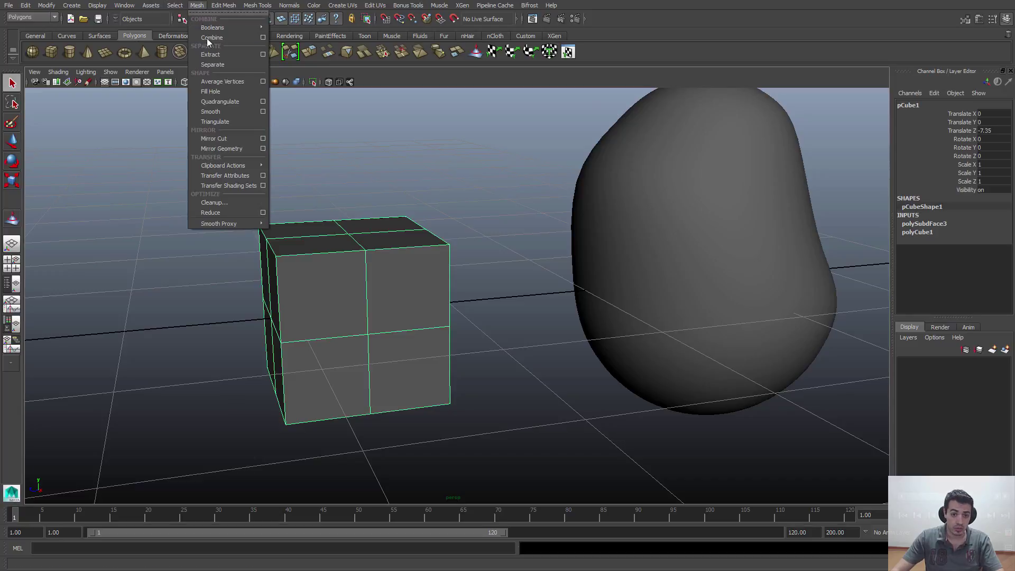
{"action": "left_click", "coordinate": [211, 111]}
{"action": "left_click", "coordinate": [437, 238]}
{"action": "left_click_drag", "start_coordinate": [437, 238], "coordinate": [389, 260], "text": "alt"}
{"action": "left_click", "coordinate": [359, 270]}
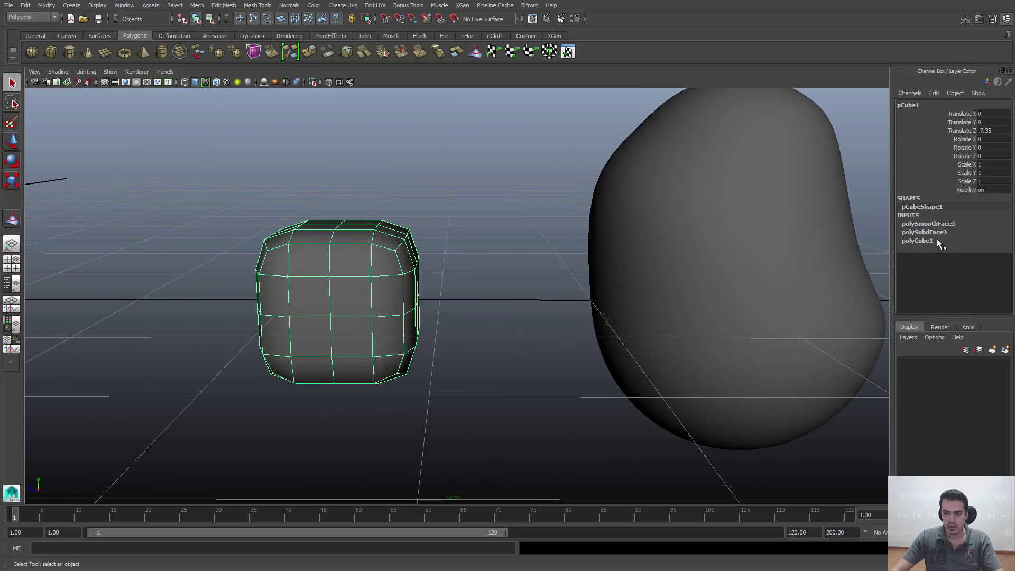
Step: Set the Divisions of the divided cube's Smooth operation to 2 and reselect the cube
{"action": "left_click", "coordinate": [928, 224]}
{"action": "left_click", "coordinate": [984, 250]}
{"action": "type", "text": "2"}
{"action": "key", "text": "Return"}
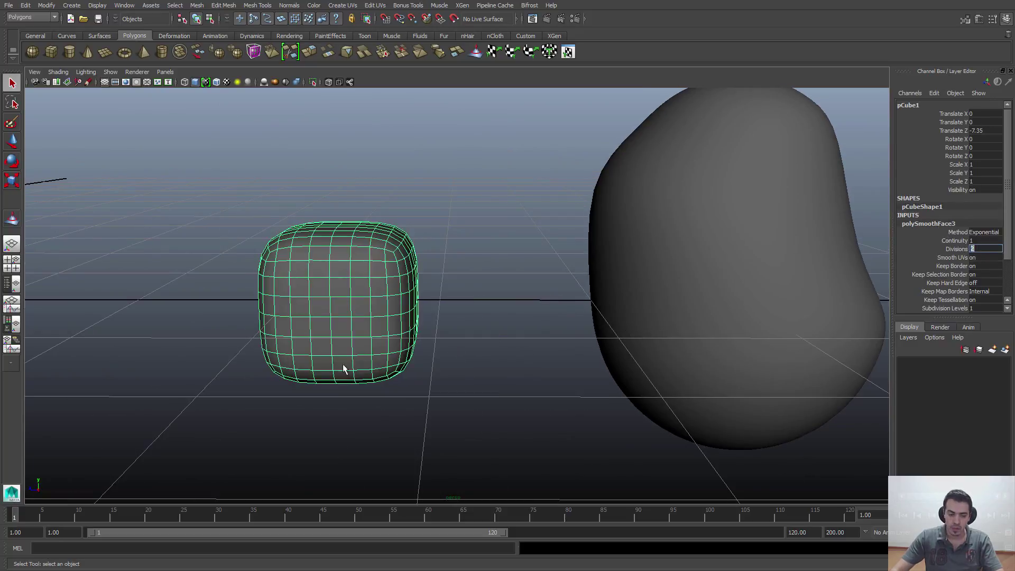
{"action": "left_click", "coordinate": [415, 402]}
{"action": "left_click_drag", "start_coordinate": [414, 401], "coordinate": [410, 339], "text": "alt"}
{"action": "left_click", "coordinate": [410, 337]}
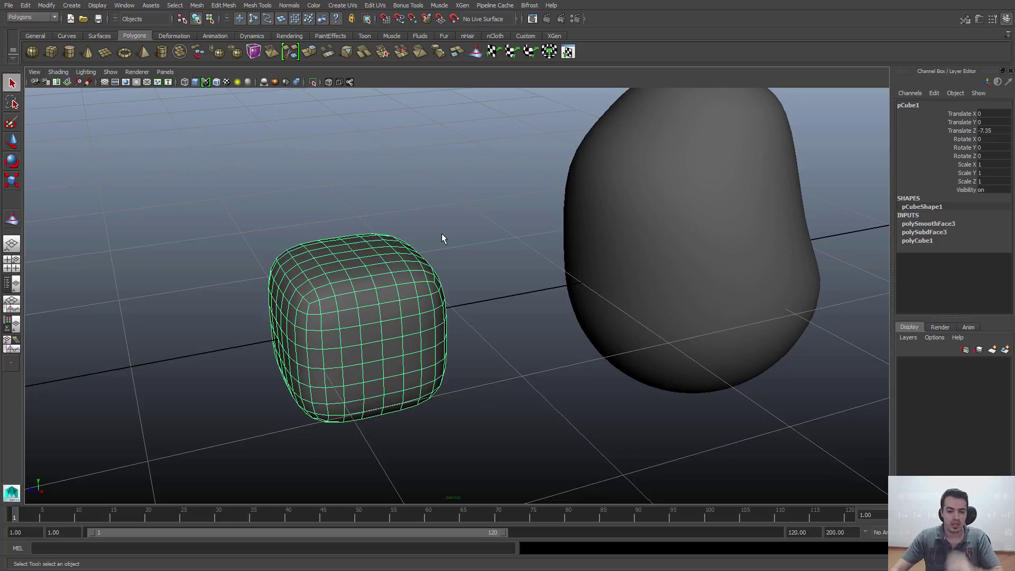
Step: Set the Divisions of the cube's Smooth operation to 0 and reselect the cube
{"action": "left_click", "coordinate": [442, 233]}
{"action": "left_click", "coordinate": [427, 302]}
{"action": "left_click", "coordinate": [939, 223]}
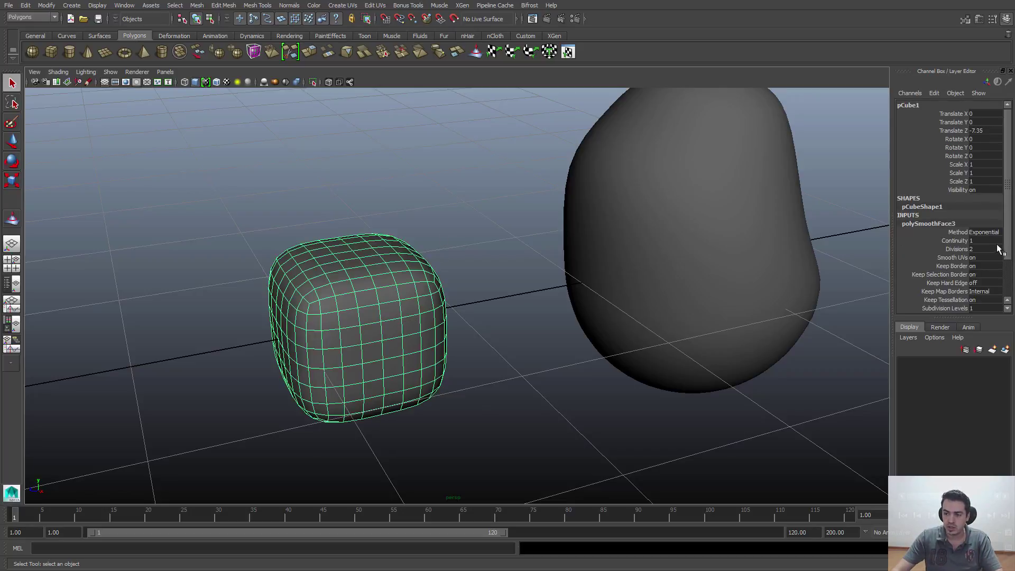
{"action": "left_click", "coordinate": [986, 248]}
{"action": "type", "text": "0"}
{"action": "key", "text": "Return"}
{"action": "left_click", "coordinate": [522, 353]}
{"action": "left_click", "coordinate": [383, 357]}
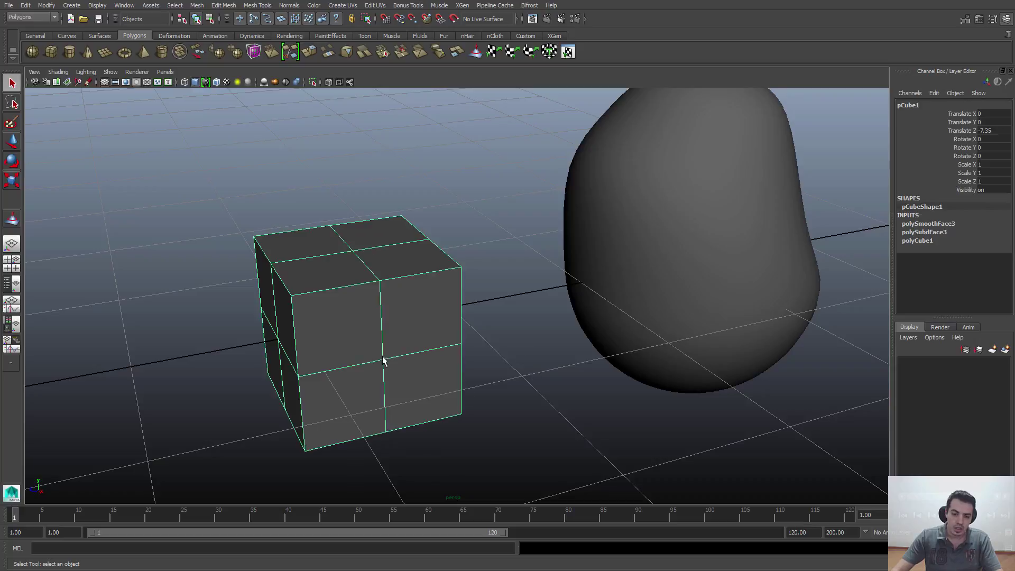
Step: Show the cube's face subdivision settings, then undo its Smooth and face division edits back to the plain cube
{"action": "scroll", "coordinate": [407, 314], "scroll_direction": "down", "scroll_amount": 1}
{"action": "left_click", "coordinate": [951, 231]}
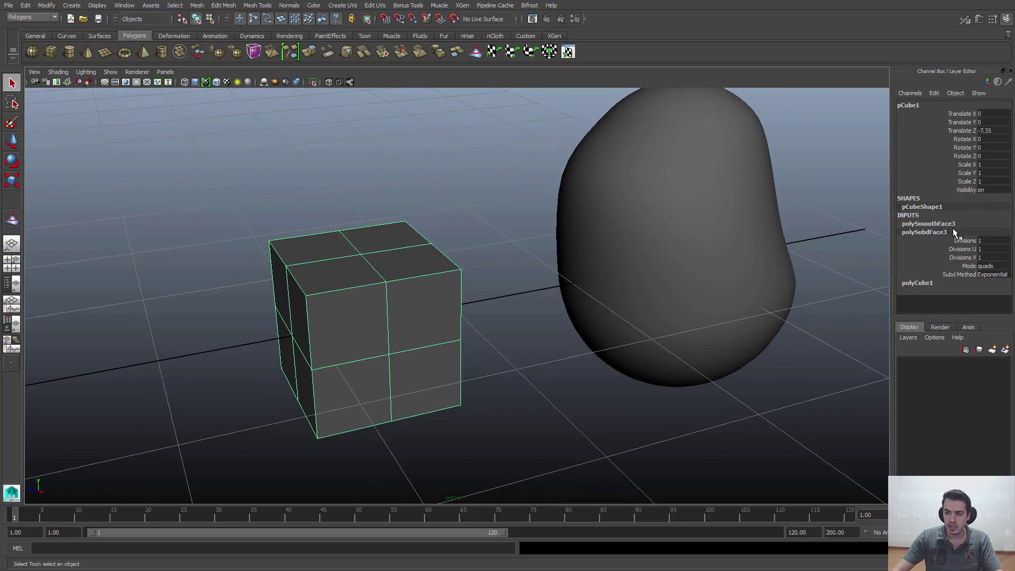
{"action": "key", "text": "ctrl+z"}
{"action": "key", "text": "ctrl+z"}
{"action": "key", "text": "ctrl+z"}
{"action": "key", "text": "ctrl+z"}
{"action": "key", "text": "ctrl+z"}
{"action": "key", "text": "ctrl+z"}
{"action": "key", "text": "ctrl+z"}
{"action": "key", "text": "ctrl+z"}
{"action": "key", "text": "ctrl+z"}
{"action": "key", "text": "ctrl+z"}
{"action": "key", "text": "ctrl+z"}
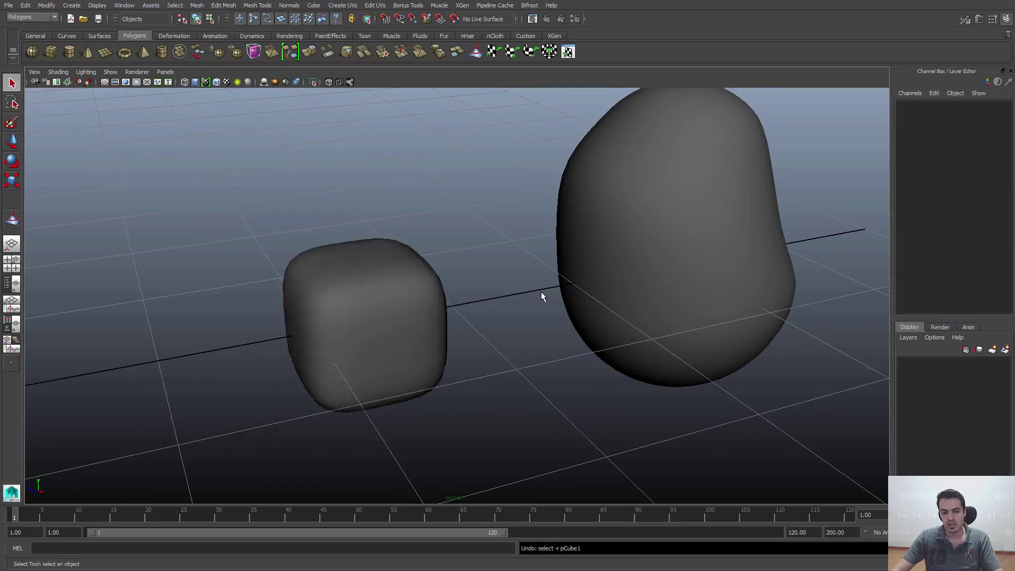
{"action": "key", "text": "ctrl+z"}
{"action": "key", "text": "ctrl+z"}
{"action": "key", "text": "ctrl+z"}
{"action": "key", "text": "ctrl+z"}
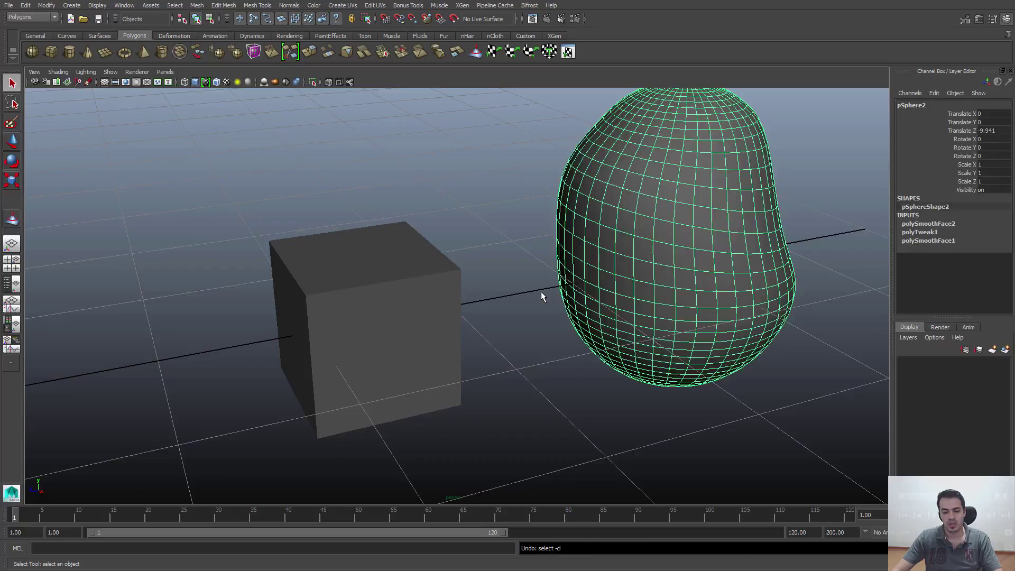
Step: Apply Smooth to the plain cube and set the operation's Divisions to 2
{"action": "left_click", "coordinate": [444, 321]}
{"action": "scroll", "coordinate": [394, 322], "scroll_direction": "down", "scroll_amount": 1}
{"action": "left_click_drag", "start_coordinate": [385, 324], "coordinate": [376, 318], "text": "alt"}
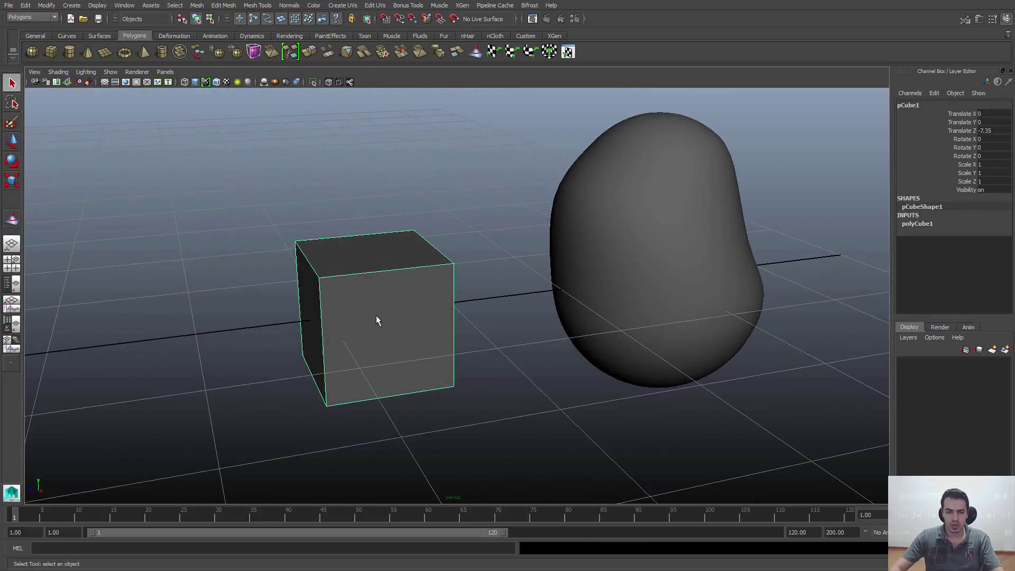
{"action": "left_click", "coordinate": [197, 6]}
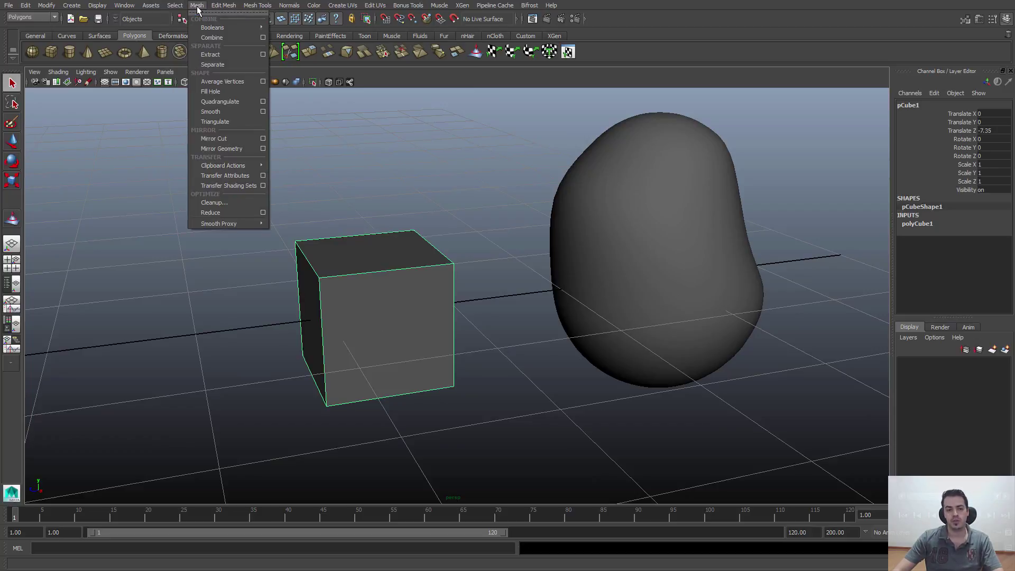
{"action": "left_click", "coordinate": [214, 111]}
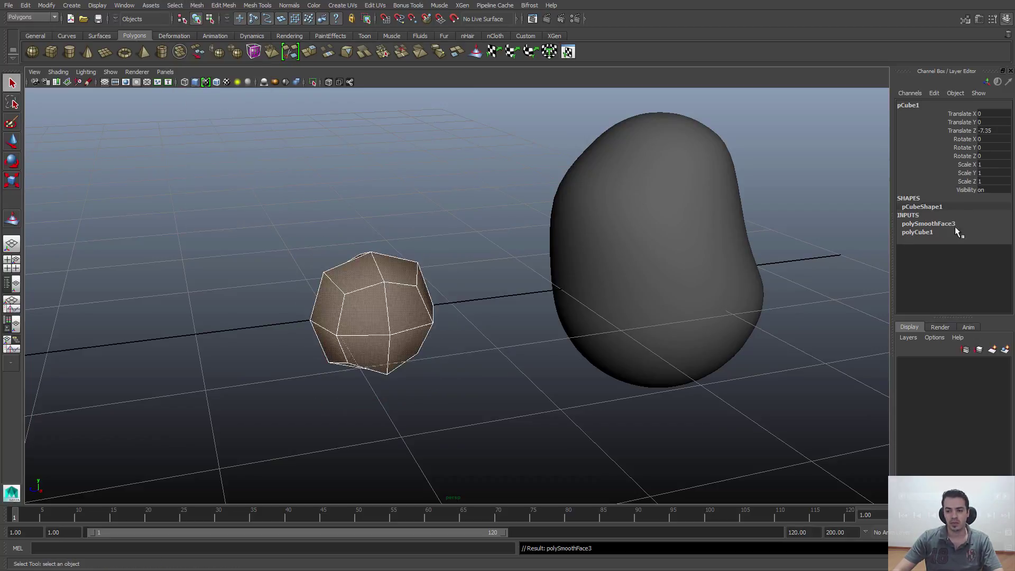
{"action": "left_click", "coordinate": [954, 225]}
{"action": "type", "text": "2"}
{"action": "key", "text": "Return"}
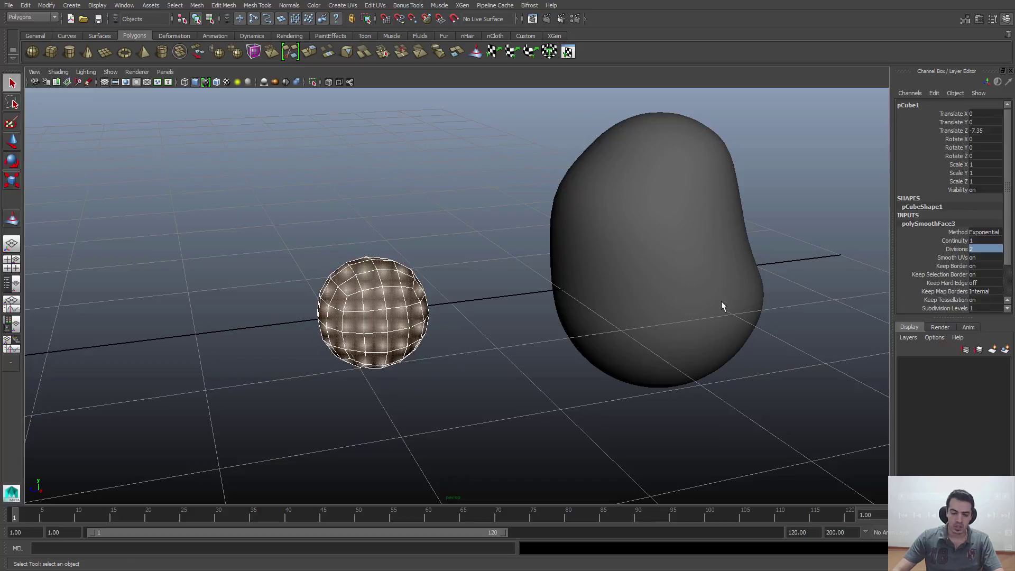
Step: Raise the Divisions of the cube's Smooth operation in two increments to make its mesh denser
{"action": "left_click", "coordinate": [528, 357]}
{"action": "left_click_drag", "start_coordinate": [528, 357], "coordinate": [475, 349], "text": "alt"}
{"action": "left_click", "coordinate": [359, 306]}
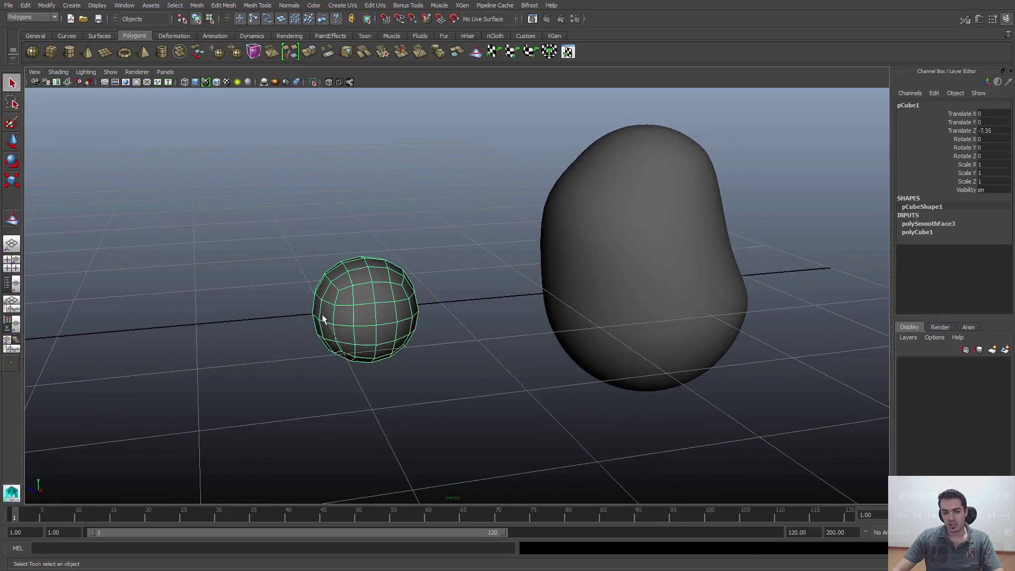
{"action": "left_click", "coordinate": [950, 224]}
{"action": "left_click", "coordinate": [973, 248]}
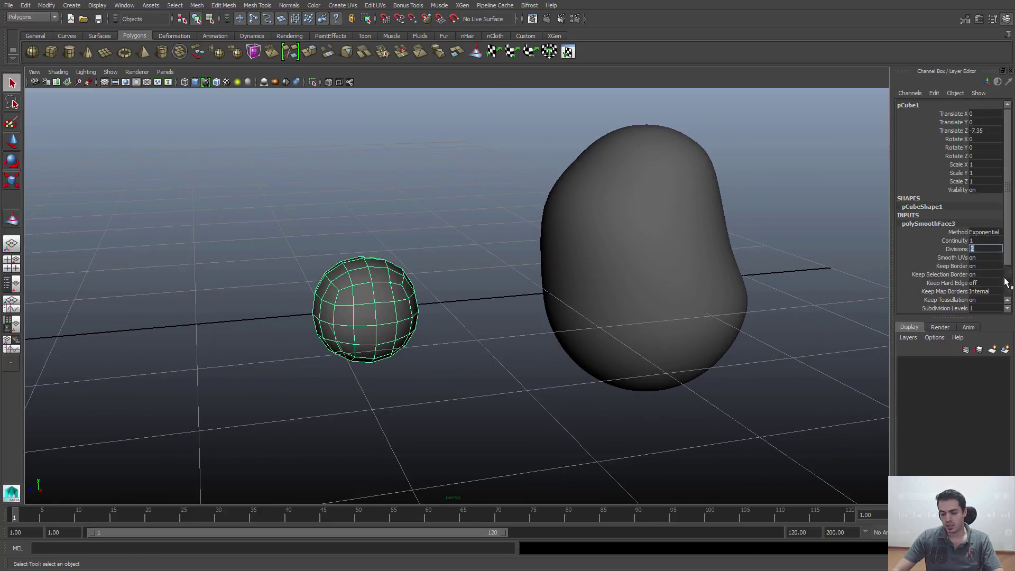
{"action": "key", "text": "Return"}
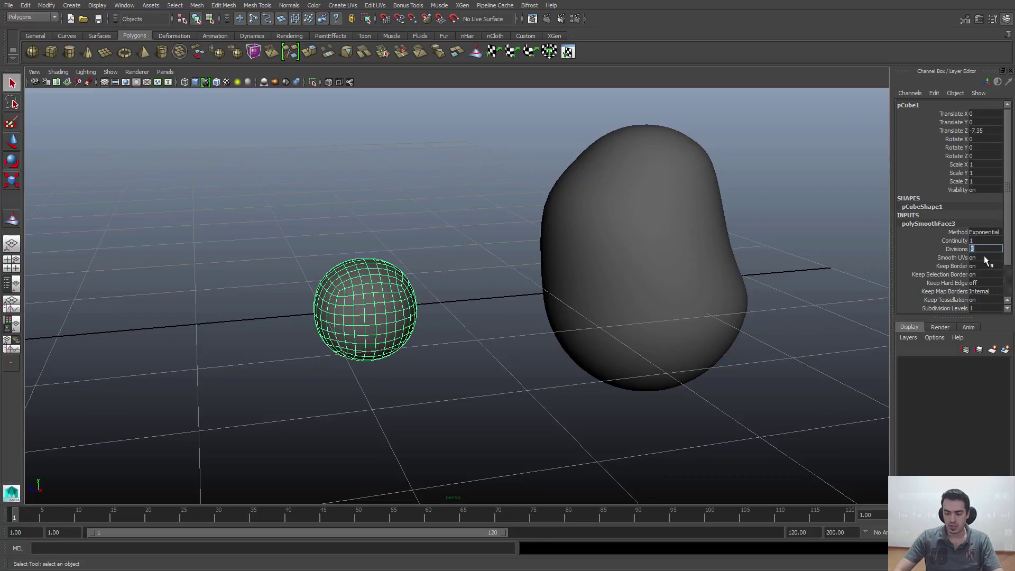
{"action": "left_click", "coordinate": [355, 346]}
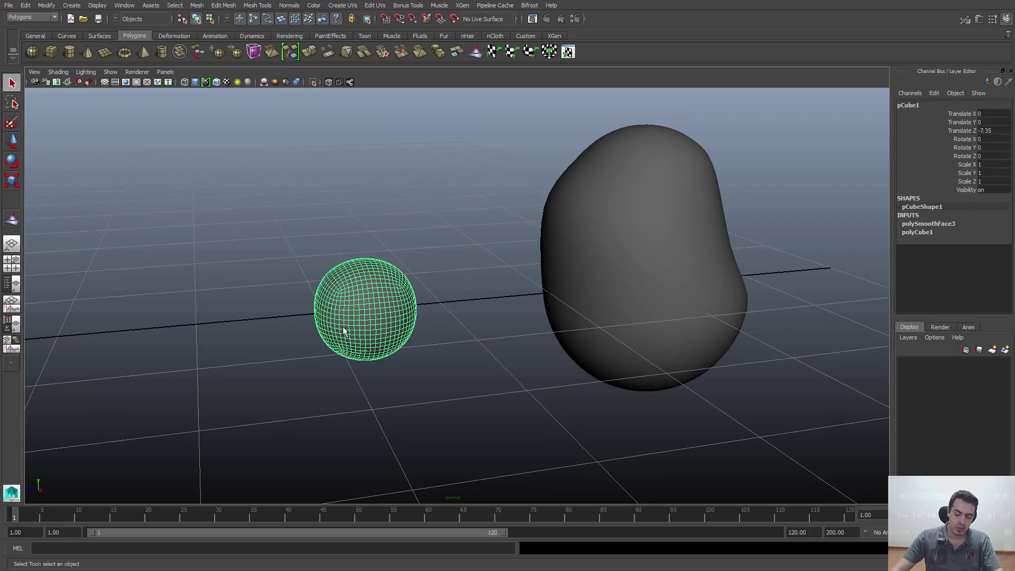
Step: Examine the smoothed cube's mesh up close, then compare it with the low-poly sphere and the deformed sphere
{"action": "right_click_drag", "start_coordinate": [343, 327], "coordinate": [402, 341], "text": "alt"}
{"action": "left_click_drag", "start_coordinate": [402, 341], "coordinate": [417, 353], "text": "alt"}
{"action": "left_click", "coordinate": [449, 282]}
{"action": "key", "text": "ctrl+z"}
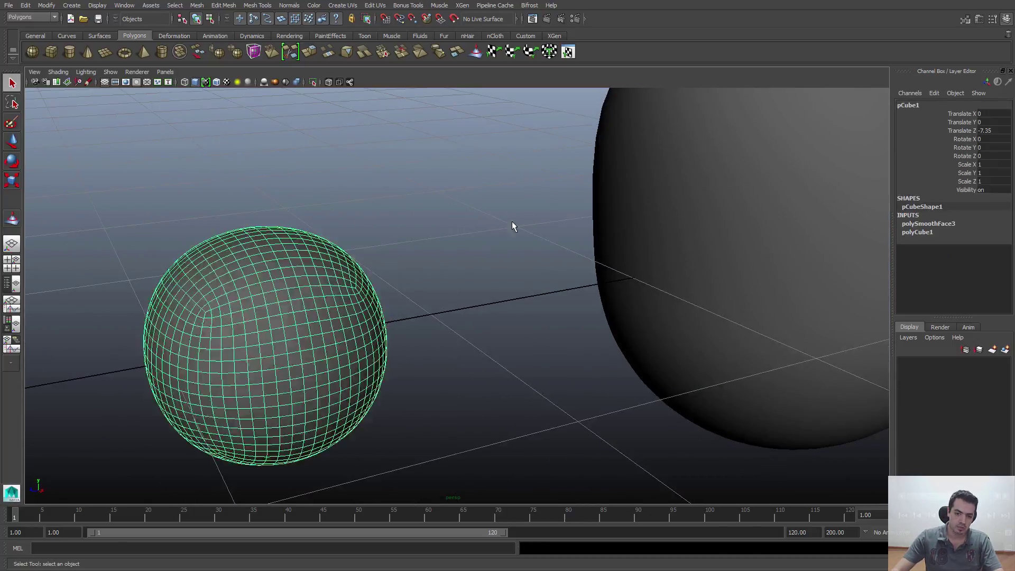
{"action": "left_click", "coordinate": [512, 221]}
{"action": "left_click", "coordinate": [367, 313]}
{"action": "right_click_drag", "start_coordinate": [367, 313], "coordinate": [281, 274], "text": "alt"}
{"action": "middle_click_drag", "start_coordinate": [284, 275], "coordinate": [361, 281], "text": "alt"}
{"action": "right_click_drag", "start_coordinate": [433, 297], "coordinate": [382, 279], "text": "alt"}
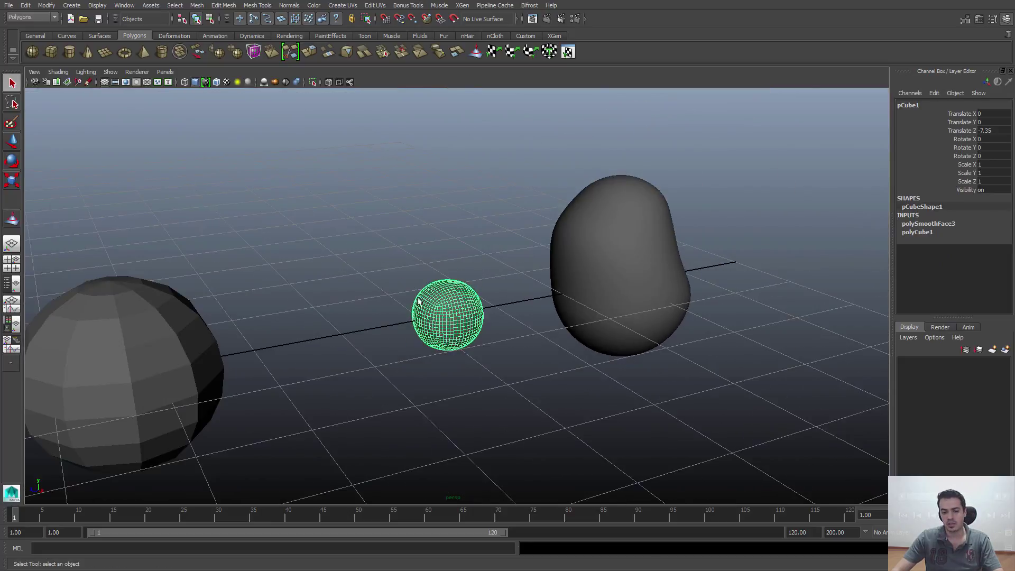
Step: Compare the smoothed cube with the low-poly sphere and the deformed sphere from several angles
{"action": "right_click_drag", "start_coordinate": [442, 290], "coordinate": [320, 270], "text": "alt"}
{"action": "middle_click_drag", "start_coordinate": [320, 270], "coordinate": [348, 260], "text": "alt"}
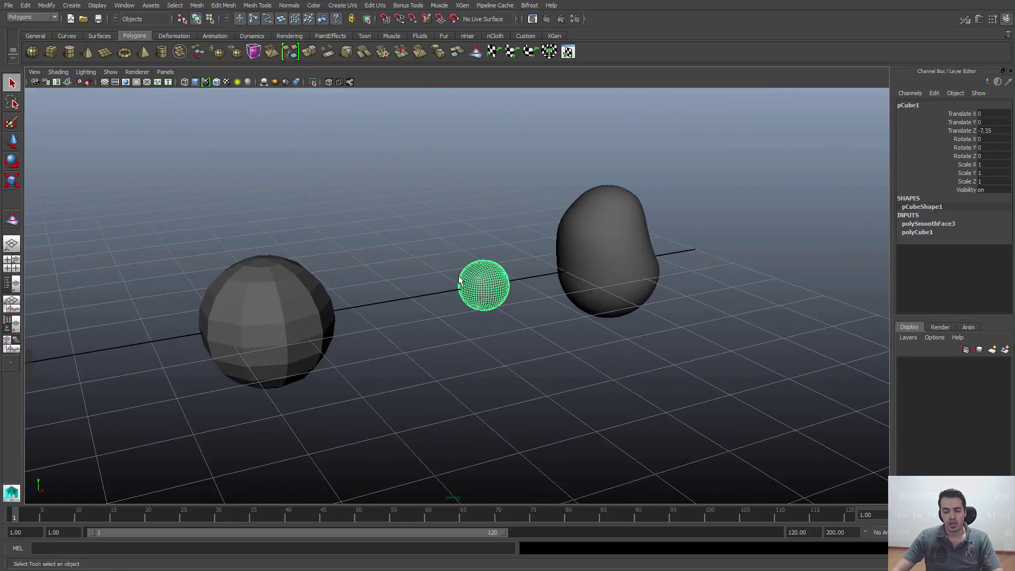
{"action": "middle_click_drag", "start_coordinate": [476, 286], "coordinate": [426, 308], "text": "alt"}
{"action": "left_click_drag", "start_coordinate": [426, 309], "coordinate": [452, 322], "text": "alt"}
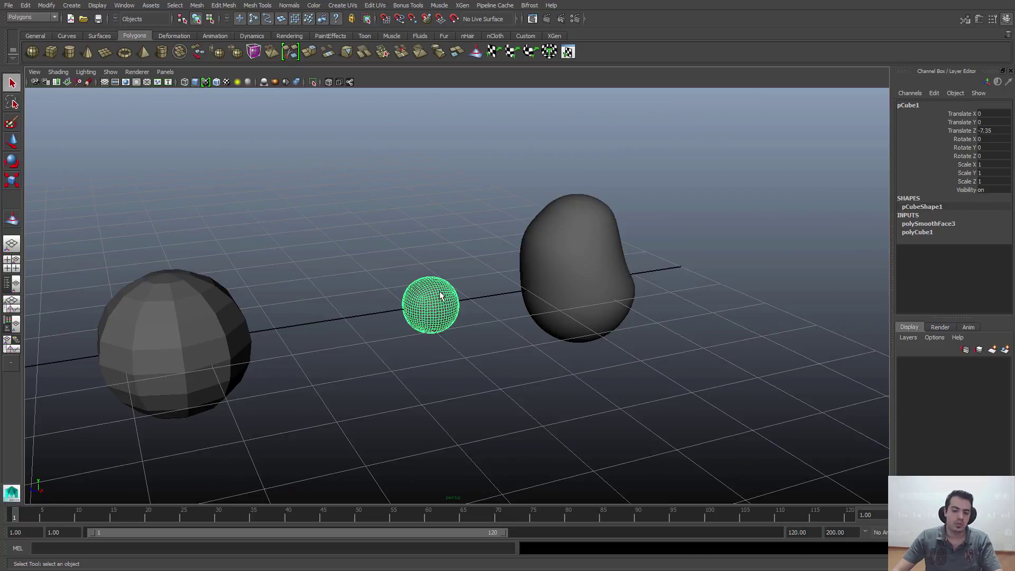
{"action": "left_click_drag", "start_coordinate": [340, 330], "coordinate": [360, 348], "text": "alt"}
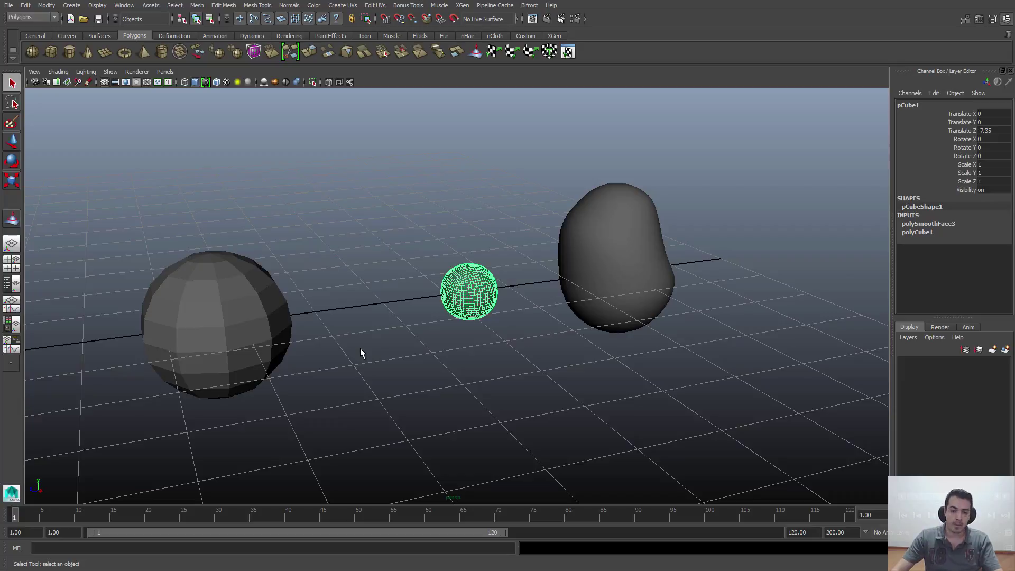
{"action": "left_click_drag", "start_coordinate": [374, 333], "coordinate": [388, 356], "text": "alt"}
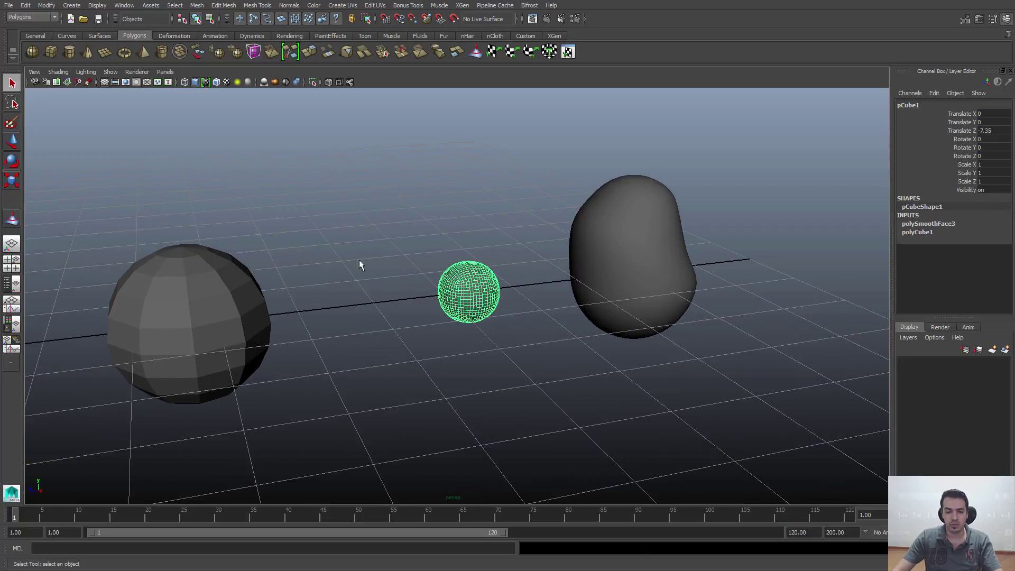
{"action": "left_click", "coordinate": [418, 378]}
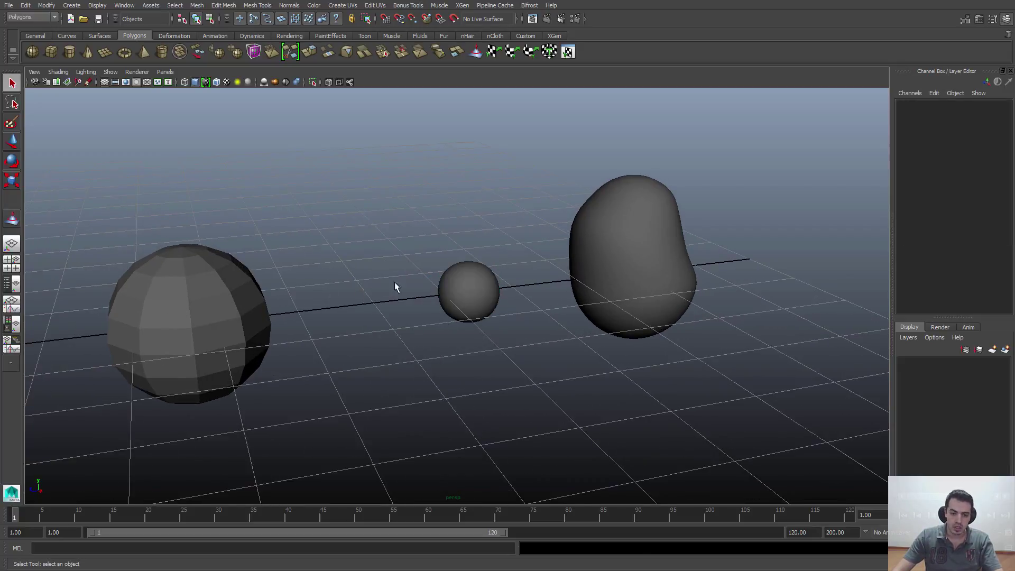
{"action": "left_click_drag", "start_coordinate": [395, 282], "coordinate": [411, 284], "text": "alt"}
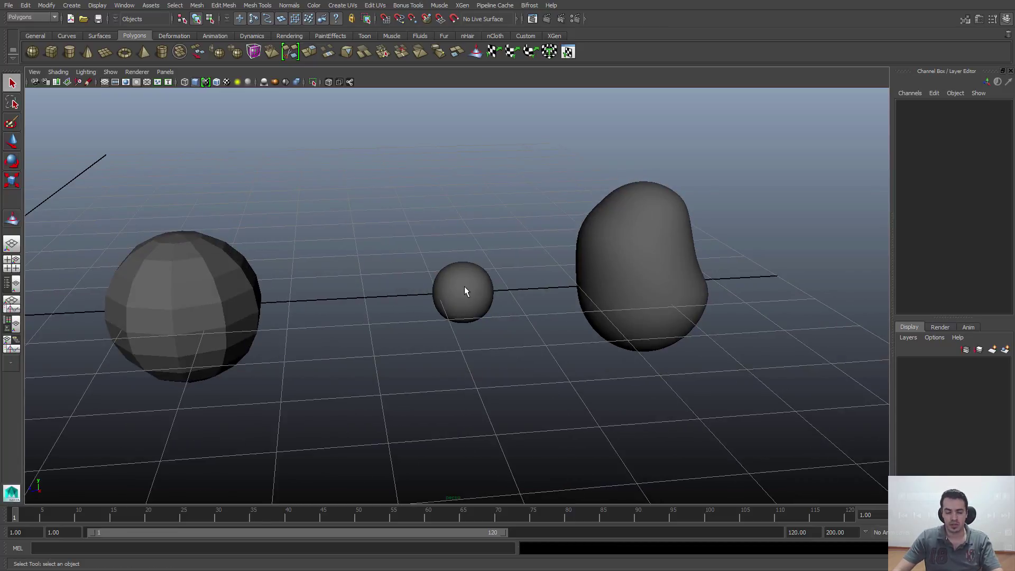
Step: Select all the objects in the scene and delete them
{"action": "left_click_drag", "start_coordinate": [450, 347], "coordinate": [194, 274], "text": "alt"}
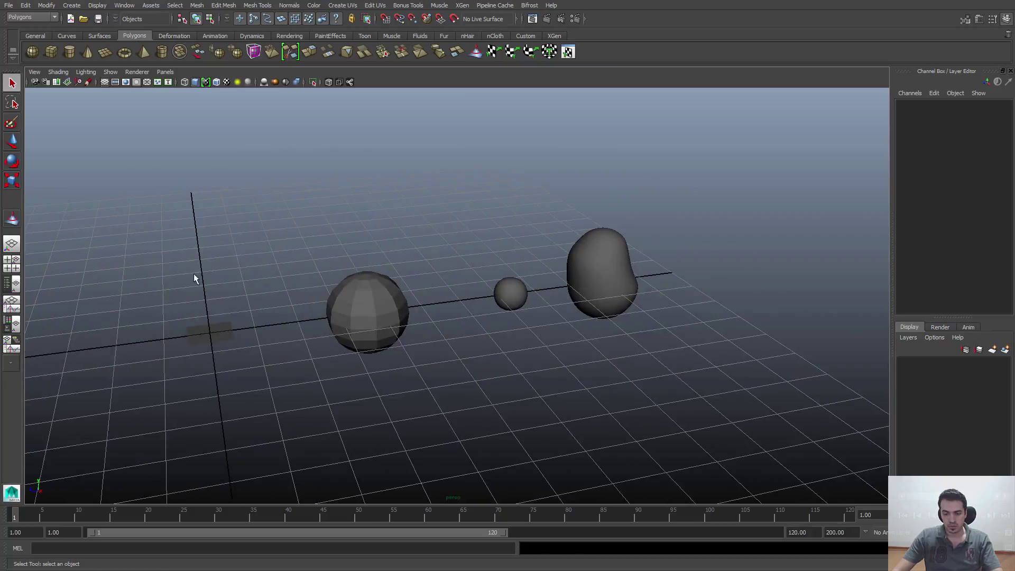
{"action": "left_click_drag", "start_coordinate": [197, 206], "coordinate": [685, 400]}
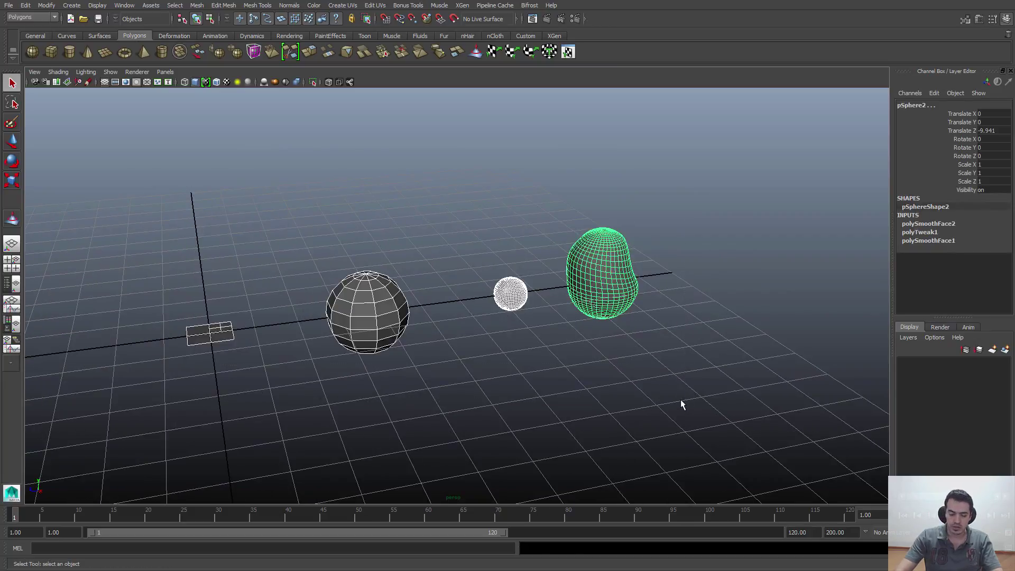
{"action": "key", "text": "Delete"}
Step: Create a polygon cube at the origin and a polygon sphere, moving the sphere to about -2.75 along Z
{"action": "left_click", "coordinate": [78, 4]}
{"action": "mouse_move", "coordinate": [132, 30]}
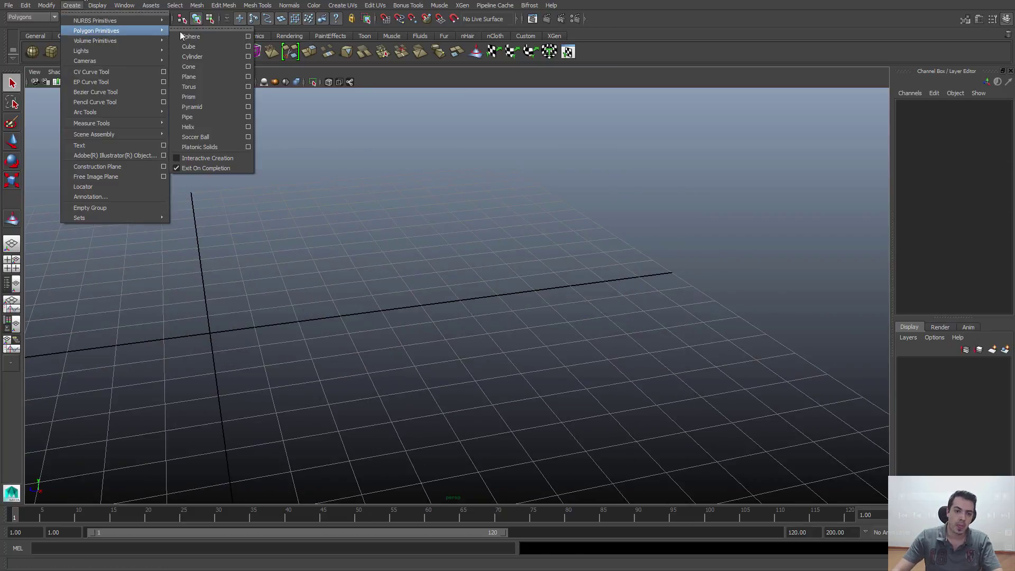
{"action": "left_click", "coordinate": [191, 42]}
{"action": "left_click", "coordinate": [72, 5]}
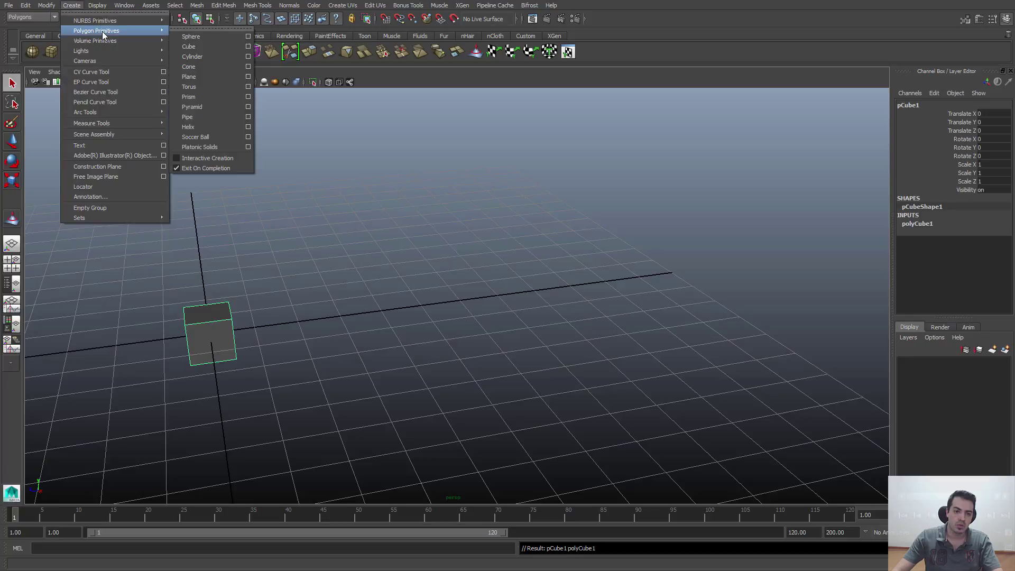
{"action": "left_click", "coordinate": [178, 37]}
{"action": "key", "text": "w"}
{"action": "left_click_drag", "start_coordinate": [168, 338], "coordinate": [288, 323]}
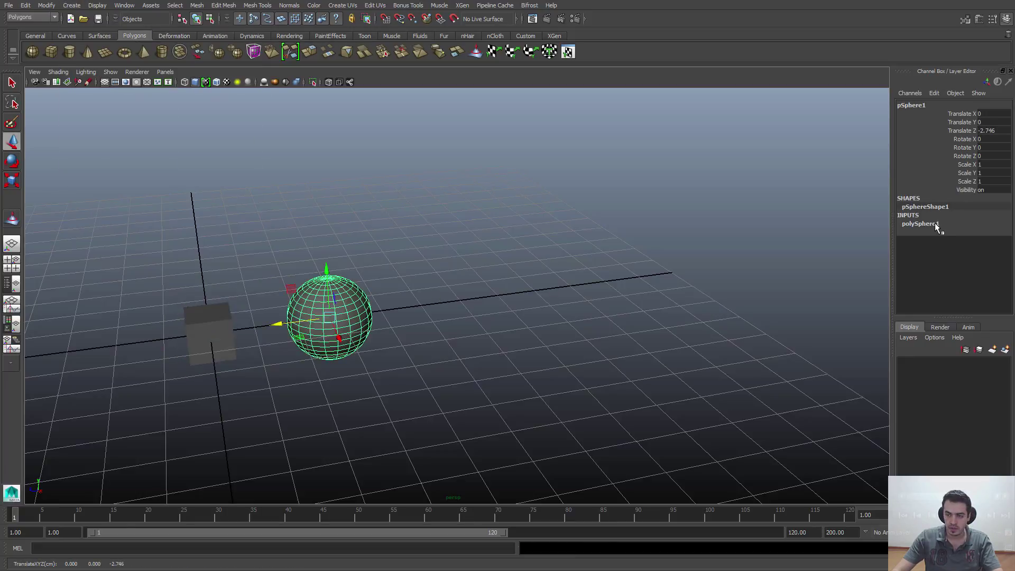
Step: Set the sphere's Subdivisions Axis and Subdivisions Height to 10
{"action": "left_click", "coordinate": [931, 224]}
{"action": "left_click", "coordinate": [984, 249]}
{"action": "type", "text": "10"}
{"action": "key", "text": "Return"}
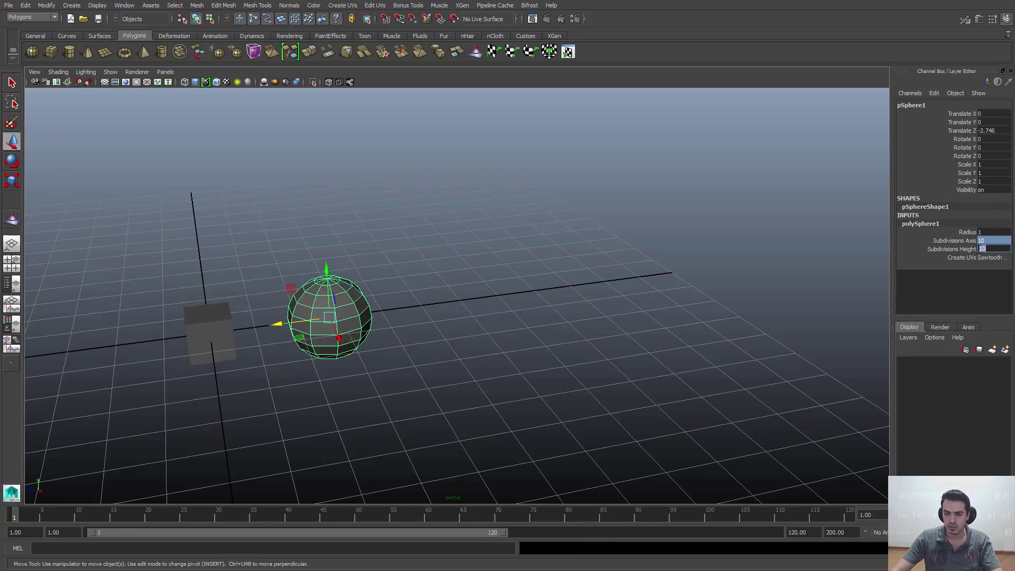
{"action": "left_click", "coordinate": [475, 382]}
Step: Move the cube away from the sphere to about 0.7 along Z
{"action": "middle_click_drag", "start_coordinate": [221, 290], "coordinate": [333, 223], "text": "alt"}
{"action": "right_click_drag", "start_coordinate": [333, 222], "coordinate": [384, 244], "text": "alt"}
{"action": "middle_click_drag", "start_coordinate": [384, 244], "coordinate": [522, 318], "text": "alt"}
{"action": "left_click_drag", "start_coordinate": [521, 319], "coordinate": [438, 351], "text": "alt"}
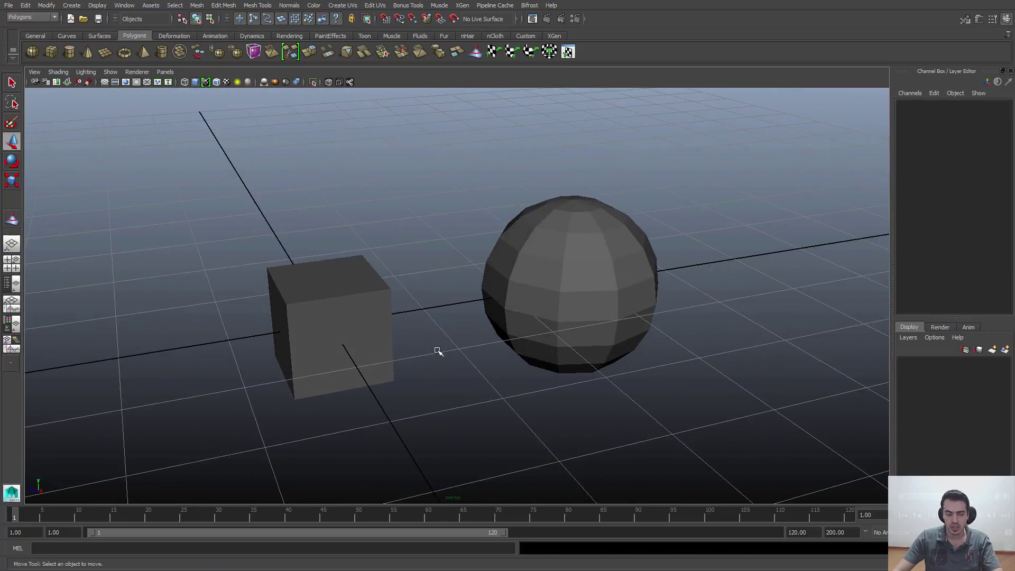
{"action": "left_click", "coordinate": [380, 340]}
{"action": "left_click_drag", "start_coordinate": [295, 335], "coordinate": [225, 343]}
Step: Duplicate the low-poly sphere and move the copy to about -5.55 along Z
{"action": "left_click", "coordinate": [490, 299]}
{"action": "left_click_drag", "start_coordinate": [491, 299], "coordinate": [594, 319], "text": "alt"}
{"action": "left_click", "coordinate": [475, 351]}
{"action": "left_click", "coordinate": [554, 304]}
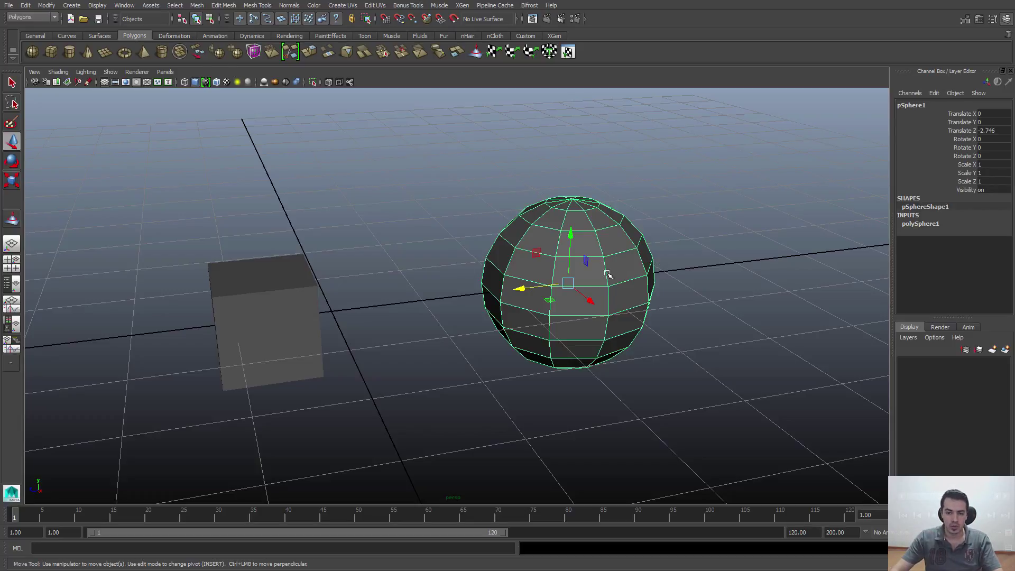
{"action": "middle_click_drag", "start_coordinate": [572, 250], "coordinate": [317, 320], "text": "alt"}
{"action": "key", "text": "ctrl+d"}
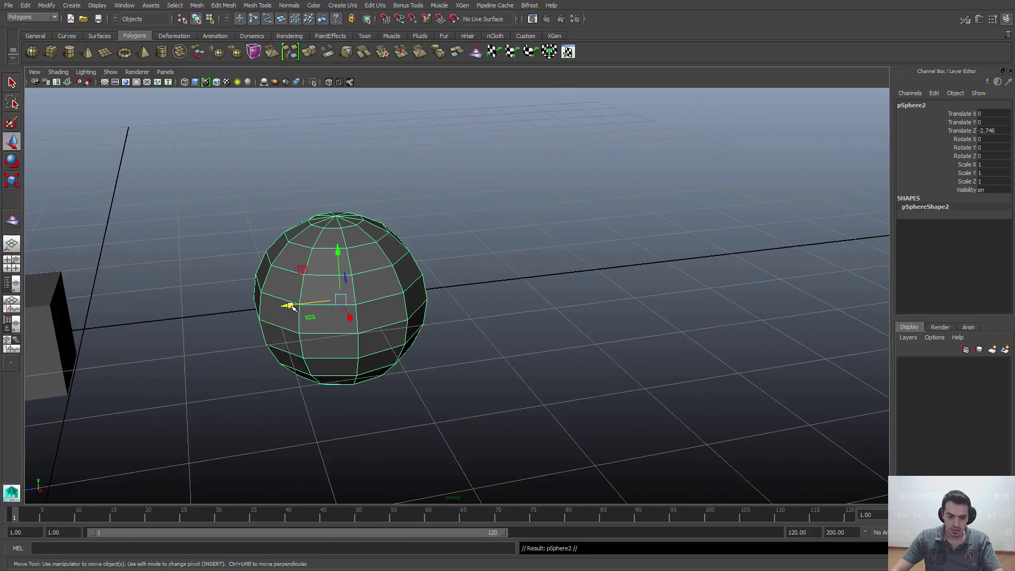
{"action": "left_click_drag", "start_coordinate": [291, 306], "coordinate": [520, 279]}
{"action": "left_click", "coordinate": [483, 389]}
Step: Apply the Smooth operation to the duplicated sphere
{"action": "middle_click_drag", "start_coordinate": [479, 303], "coordinate": [531, 250], "text": "alt"}
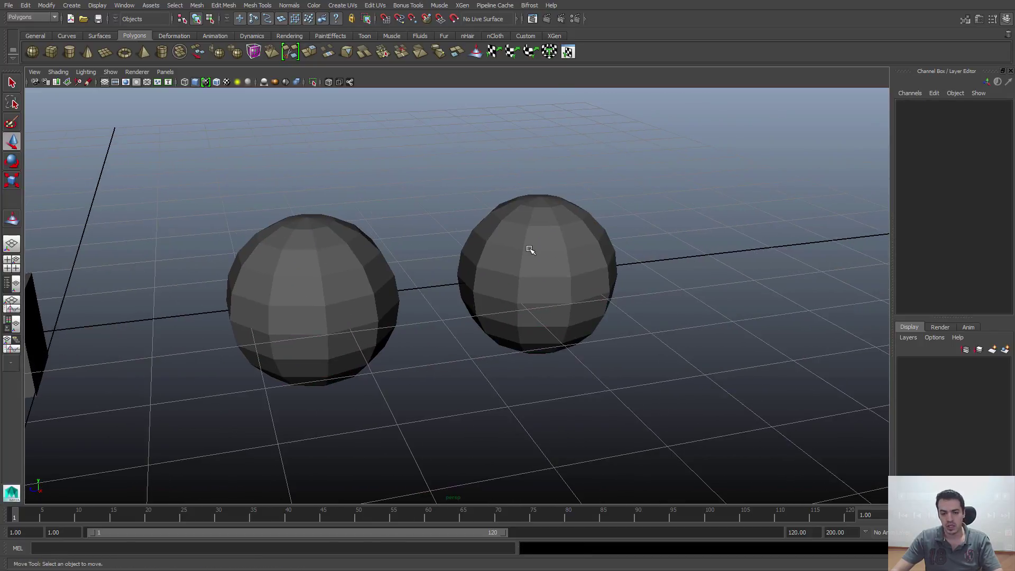
{"action": "left_click", "coordinate": [531, 250]}
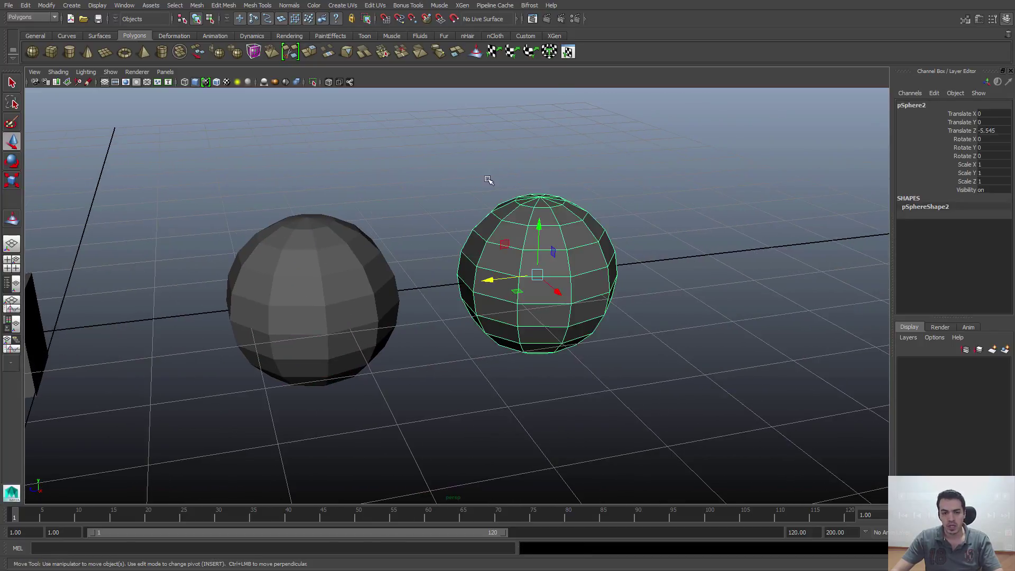
{"action": "left_click", "coordinate": [204, 6]}
{"action": "left_click", "coordinate": [210, 82]}
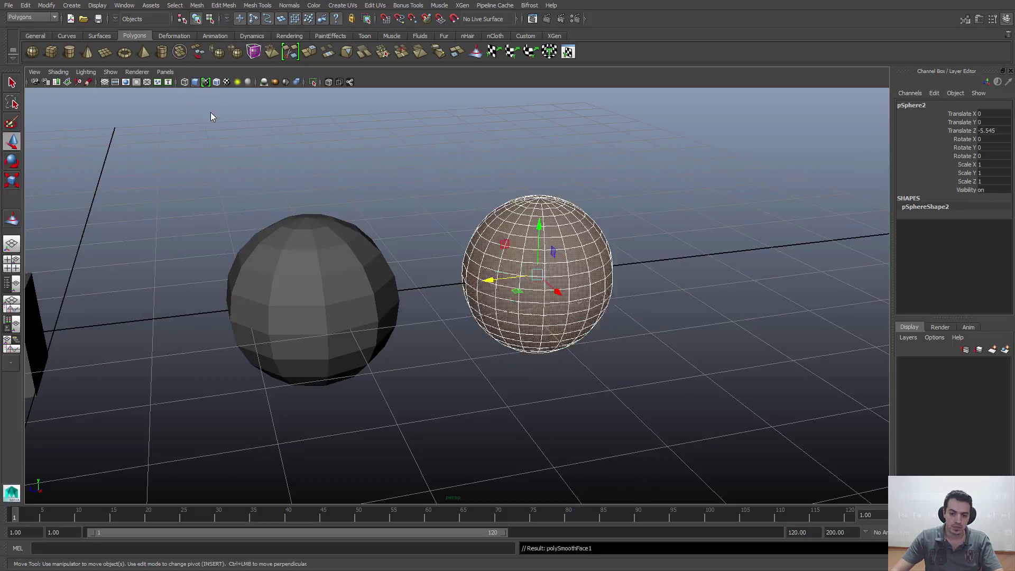
{"action": "left_click", "coordinate": [497, 147]}
Step: Turn on smooth mesh preview for the original low-poly sphere
{"action": "left_click", "coordinate": [325, 282]}
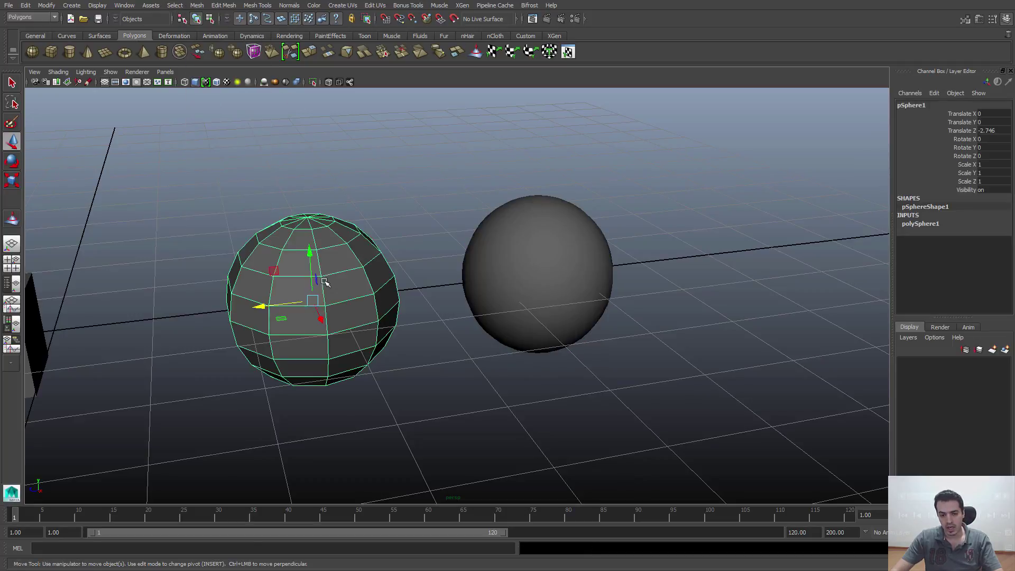
{"action": "mouse_move", "coordinate": [333, 253]}
{"action": "left_mouse_down", "text": "alt"}
{"action": "mouse_move", "coordinate": [342, 259]}
{"action": "mouse_move", "coordinate": [323, 248]}
{"action": "left_mouse_up", "text": "alt"}
{"action": "left_click", "coordinate": [223, 5]}
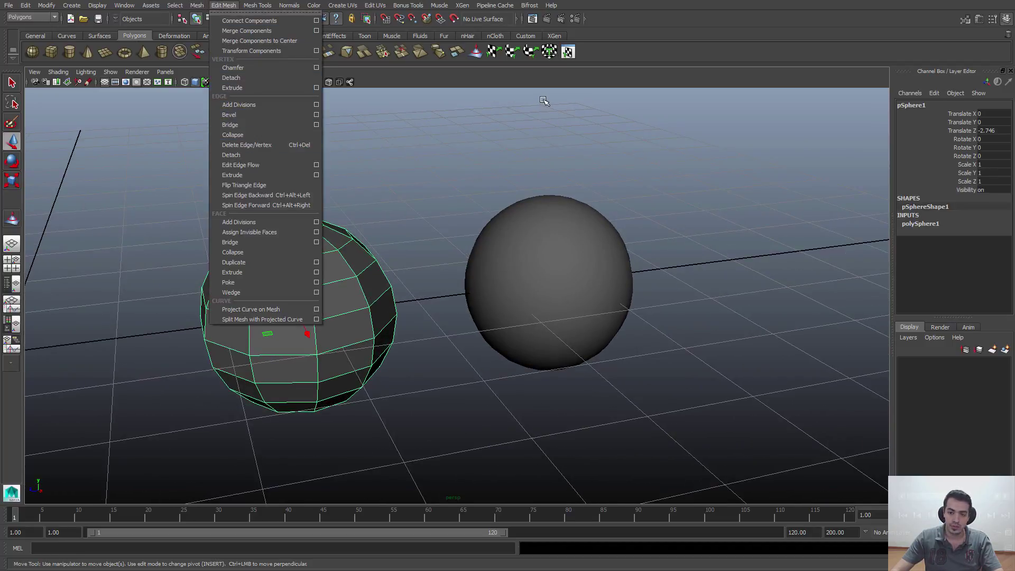
{"action": "left_click", "coordinate": [555, 302]}
{"action": "left_click", "coordinate": [295, 294]}
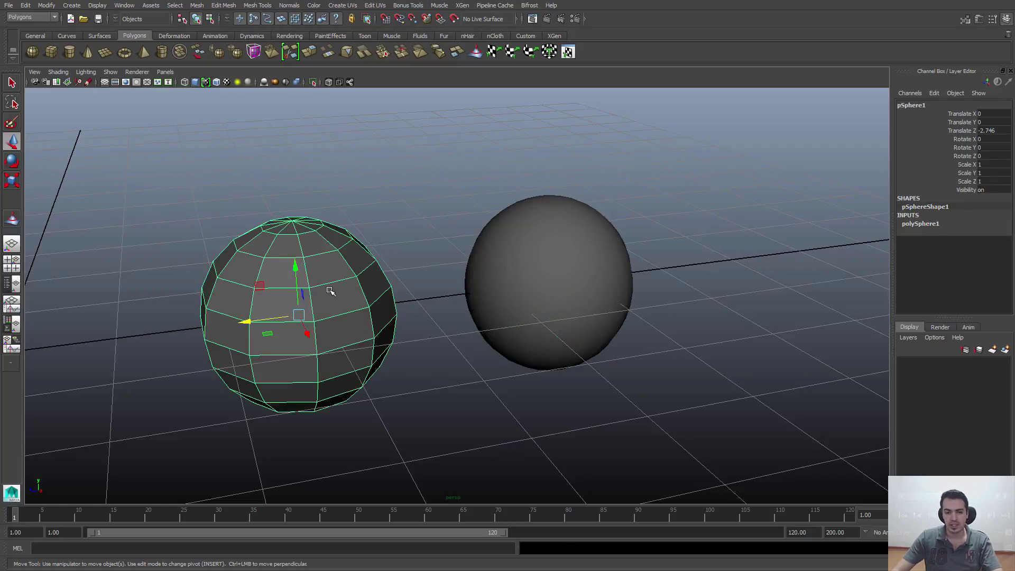
{"action": "key", "text": "3"}
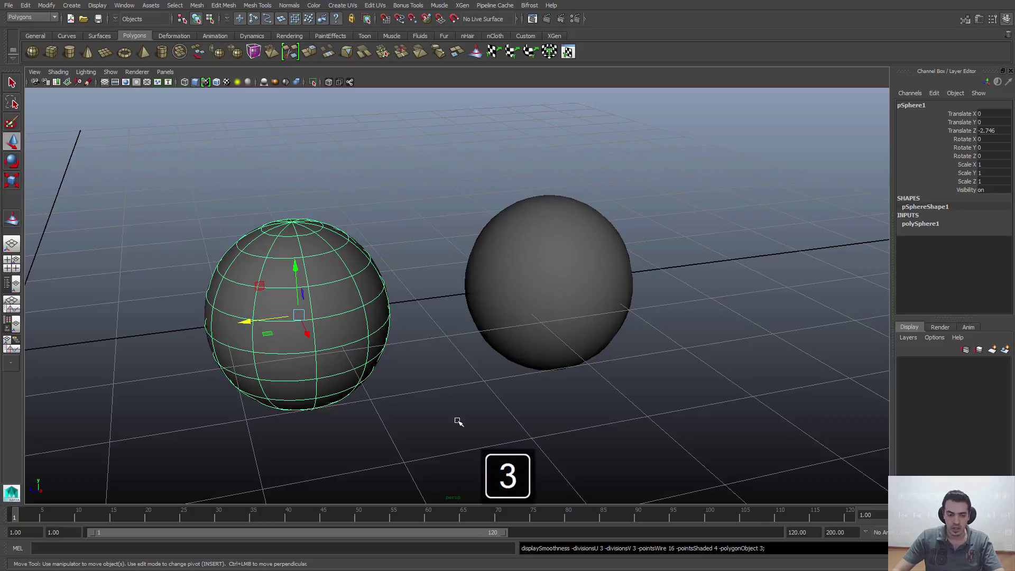
Step: Compare the original sphere in smooth mesh preview with the duplicate that had Smooth applied
{"action": "left_click", "coordinate": [455, 422]}
{"action": "middle_click_drag", "start_coordinate": [268, 317], "coordinate": [286, 304], "text": "alt"}
{"action": "left_click", "coordinate": [286, 303]}
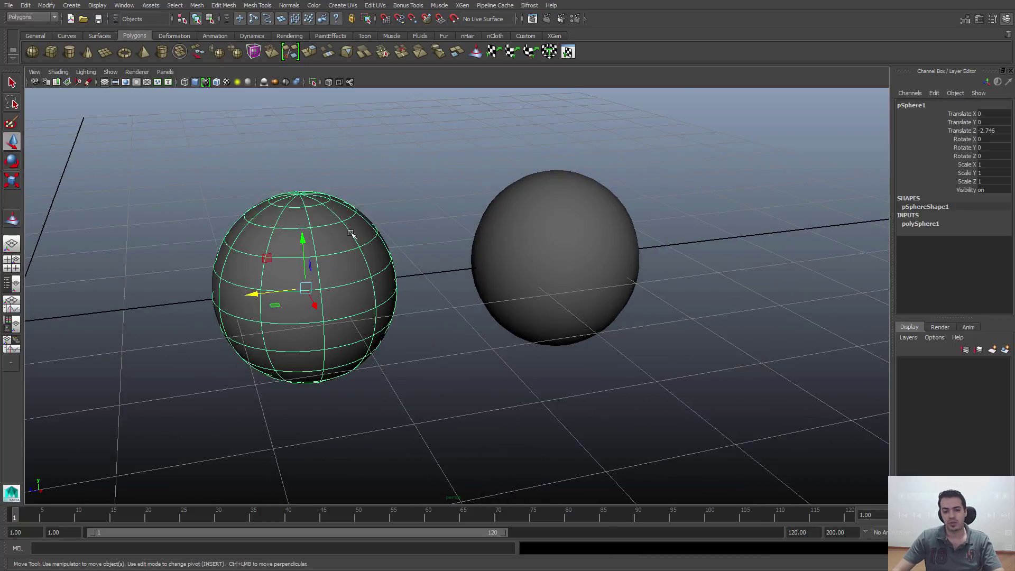
{"action": "left_click", "coordinate": [451, 371]}
{"action": "left_click", "coordinate": [364, 332]}
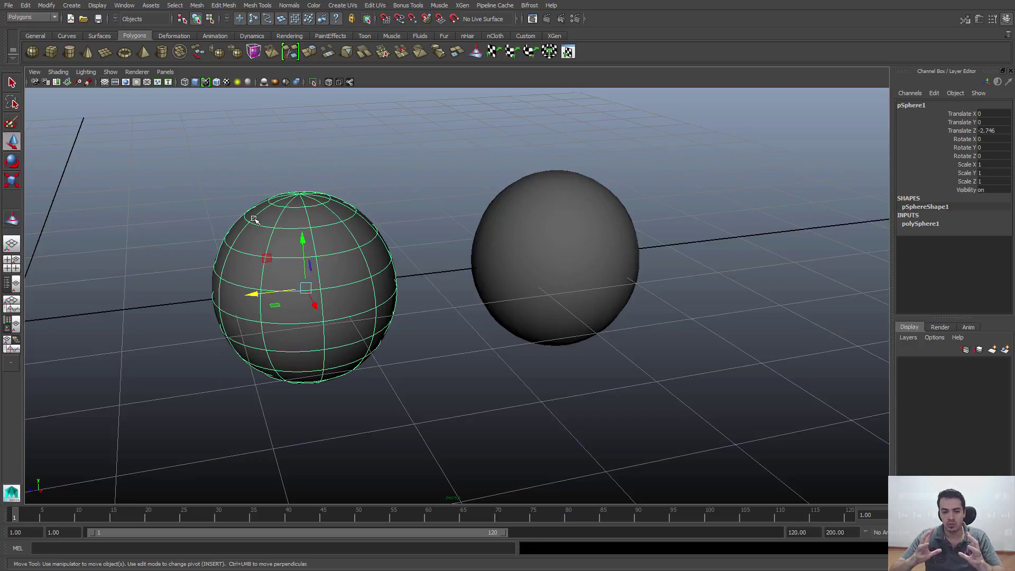
{"action": "middle_click_drag", "start_coordinate": [380, 282], "coordinate": [378, 271], "text": "alt"}
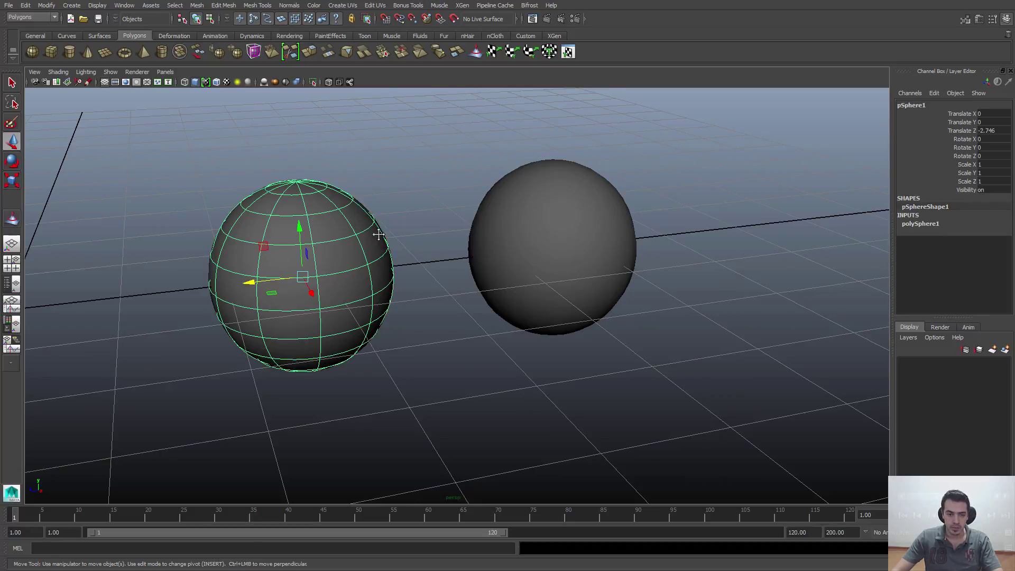
{"action": "left_click_drag", "start_coordinate": [379, 235], "coordinate": [422, 319], "text": "alt"}
{"action": "left_click", "coordinate": [422, 319]}
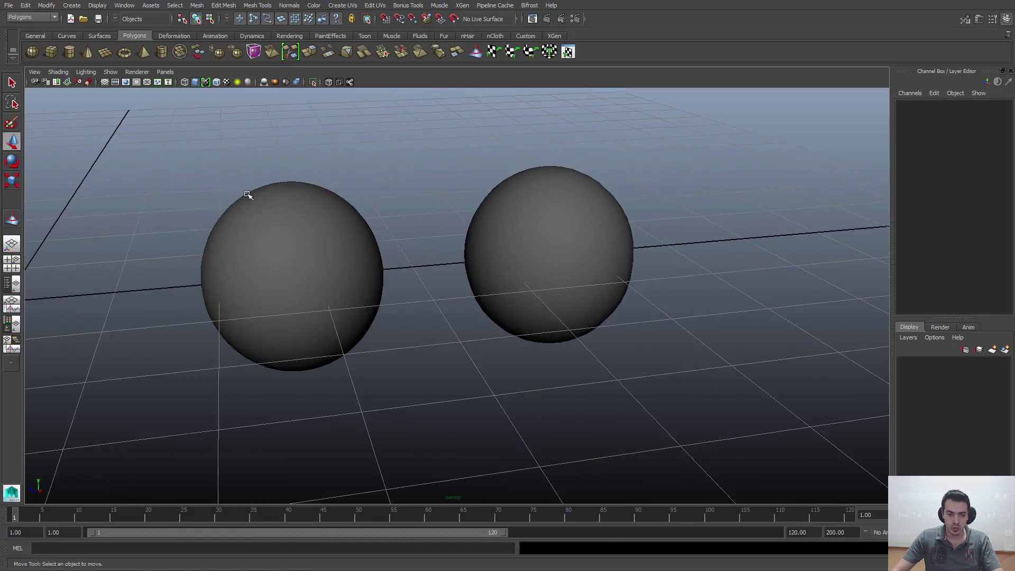
Step: Turn on smooth mesh preview for the cube and inspect its rounded shape beside the spheres
{"action": "left_click", "coordinate": [305, 234]}
{"action": "left_click_drag", "start_coordinate": [305, 235], "coordinate": [552, 272], "text": "alt"}
{"action": "left_click", "coordinate": [170, 329]}
{"action": "left_click_drag", "start_coordinate": [170, 328], "coordinate": [326, 317], "text": "alt"}
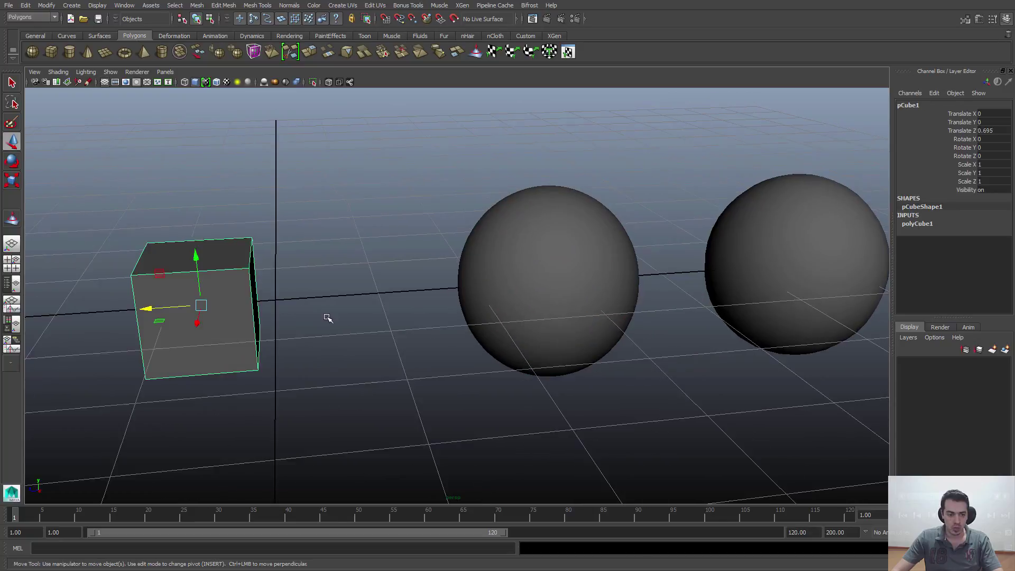
{"action": "key", "text": "3"}
{"action": "left_click", "coordinate": [305, 327]}
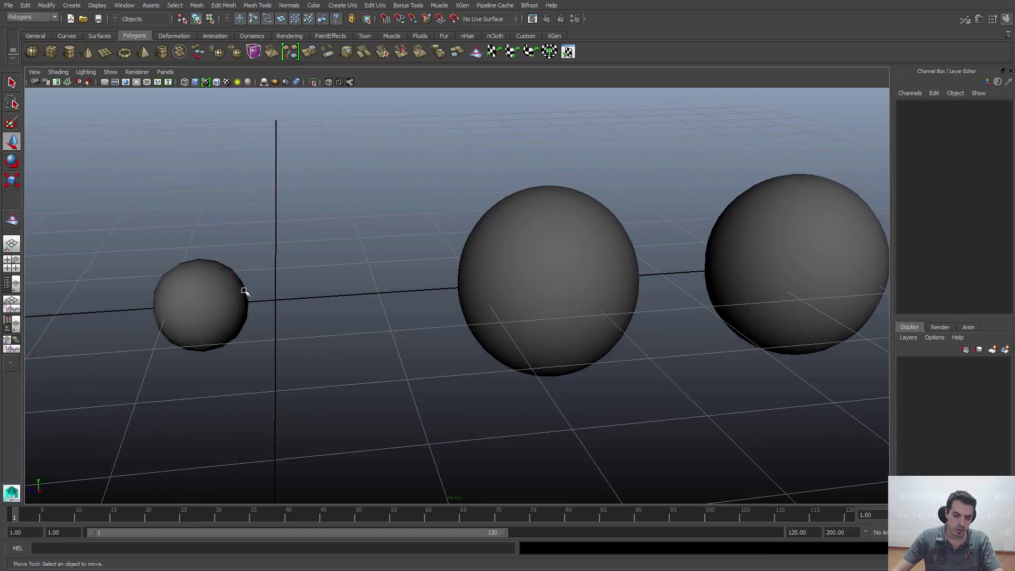
{"action": "left_click", "coordinate": [222, 306]}
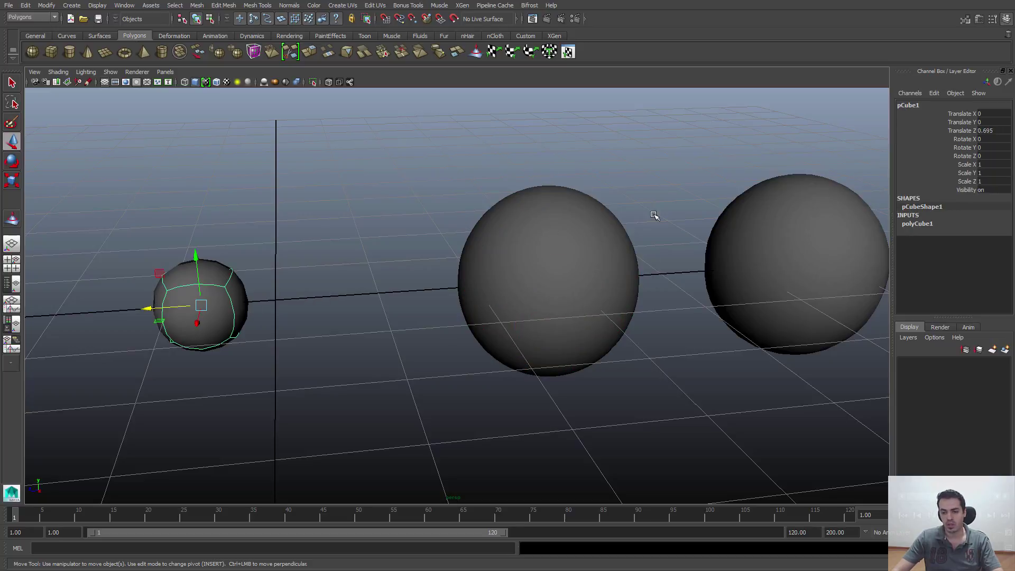
{"action": "left_click_drag", "start_coordinate": [469, 275], "coordinate": [353, 296], "text": "alt"}
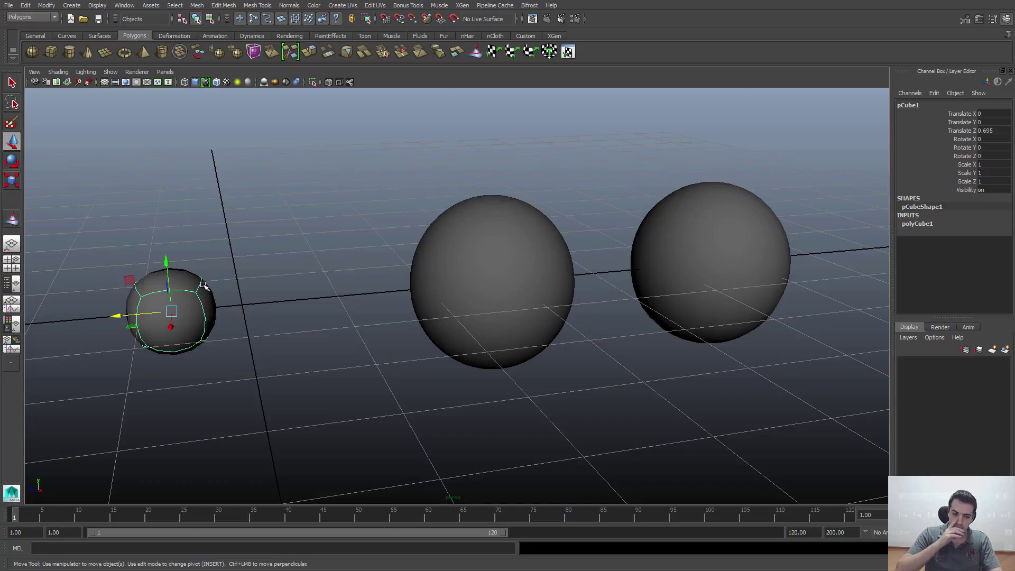
Step: Toggle the cube repeatedly between its plain display and smooth mesh preview, ending with the preview off
{"action": "key", "text": "1"}
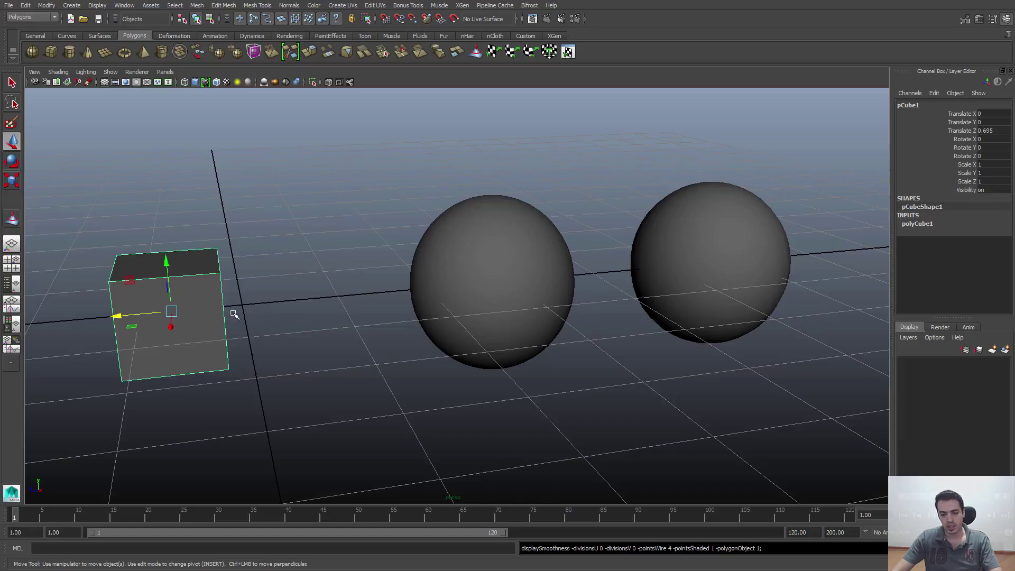
{"action": "key", "text": "3"}
{"action": "key", "text": "1"}
{"action": "key", "text": "3"}
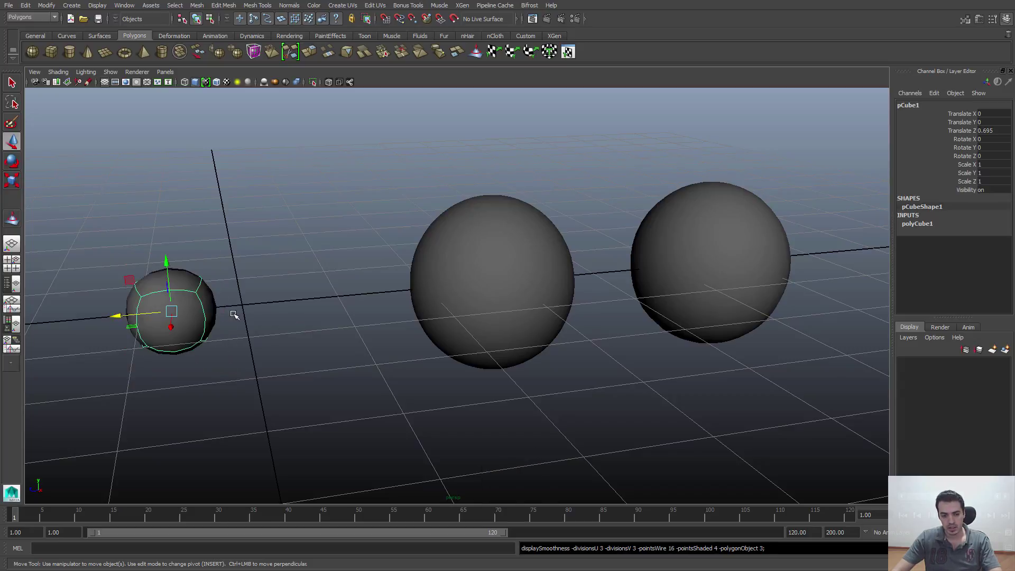
{"action": "key", "text": "1"}
{"action": "key", "text": "3"}
{"action": "key", "text": "1"}
Step: Toggle smooth mesh preview repeatedly on the original sphere, ending with its low-poly display
{"action": "left_click", "coordinate": [584, 293]}
{"action": "left_click", "coordinate": [526, 293]}
{"action": "key", "text": "1"}
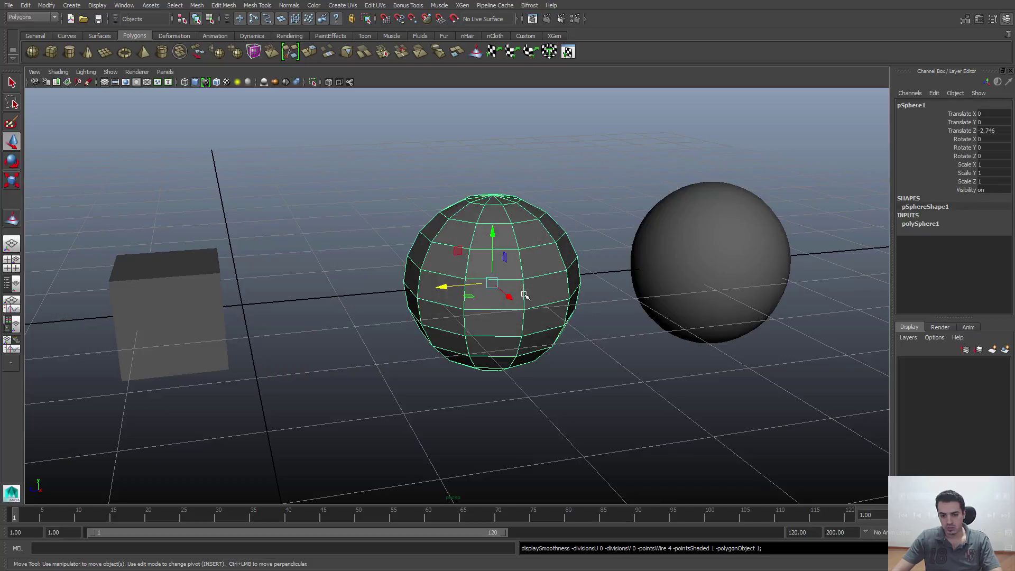
{"action": "key", "text": "3"}
{"action": "key", "text": "1"}
{"action": "key", "text": "3"}
{"action": "key", "text": "1"}
{"action": "key", "text": "3"}
{"action": "key", "text": "1"}
{"action": "key", "text": "3"}
{"action": "left_click_drag", "start_coordinate": [524, 294], "coordinate": [472, 343], "text": "alt"}
{"action": "key", "text": "1"}
Step: Switch the original sphere to vertex editing and pull its top vertices up and sideways to about 2.07 along Y
{"action": "middle_click_drag", "start_coordinate": [388, 273], "coordinate": [393, 334], "text": "alt"}
{"action": "left_click_drag", "start_coordinate": [392, 333], "coordinate": [378, 225], "text": "alt"}
{"action": "right_click_drag", "start_coordinate": [377, 225], "coordinate": [332, 224]}
{"action": "left_click_drag", "start_coordinate": [188, 165], "coordinate": [474, 250]}
{"action": "left_click_drag", "start_coordinate": [363, 213], "coordinate": [311, 125]}
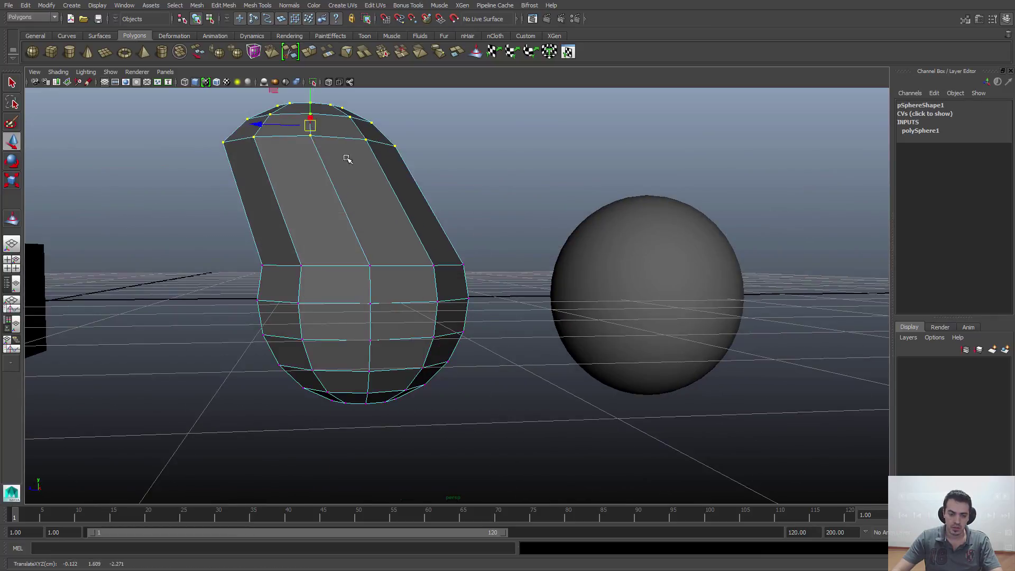
{"action": "middle_click_drag", "start_coordinate": [345, 156], "coordinate": [375, 277], "text": "alt"}
{"action": "left_click_drag", "start_coordinate": [341, 246], "coordinate": [332, 199]}
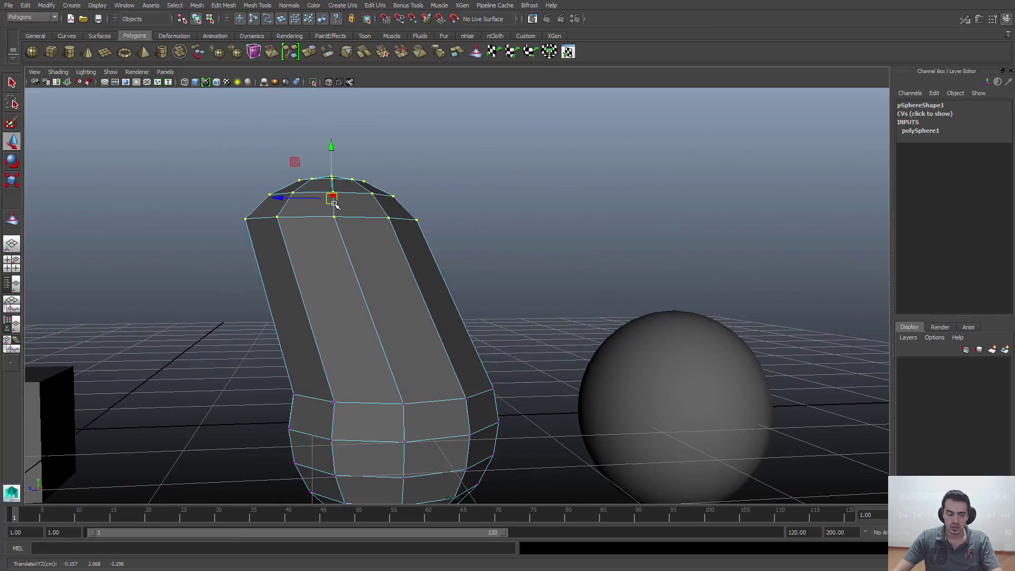
Step: Rotate the sphere's raised top vertices to tilt its cap, then clear the vertex selection
{"action": "key", "text": "e"}
{"action": "left_click_drag", "start_coordinate": [368, 261], "coordinate": [308, 246]}
{"action": "key", "text": "w"}
{"action": "left_click", "coordinate": [404, 403]}
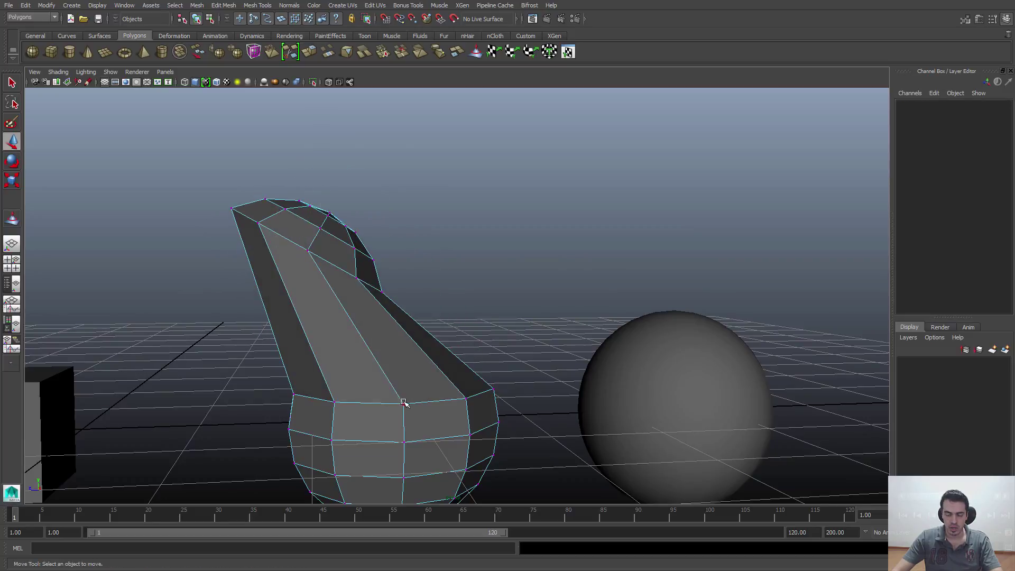
Step: Move the vertex ring below the tilted cap up and sideways to about 0.54 along Y and -2.05 along Z
{"action": "left_click_drag", "start_coordinate": [403, 402], "coordinate": [397, 381], "text": "alt"}
{"action": "left_click_drag", "start_coordinate": [243, 286], "coordinate": [562, 379]}
{"action": "left_click_drag", "start_coordinate": [390, 358], "coordinate": [313, 333]}
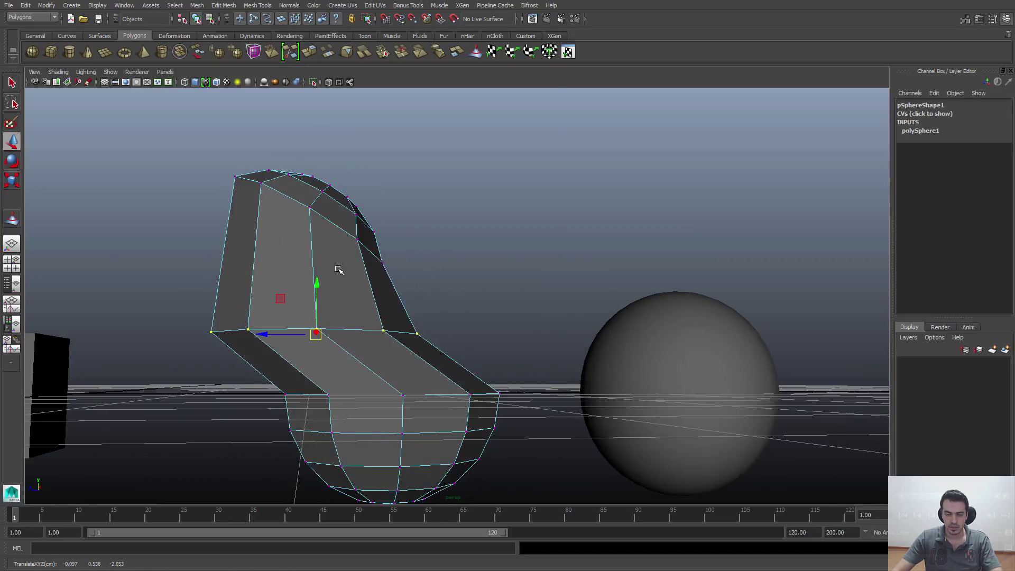
Step: Return the deformed sphere to object mode, turn on smooth mesh preview to inspect it, and switch back to vertex editing
{"action": "right_click_drag", "start_coordinate": [337, 260], "coordinate": [367, 245]}
{"action": "left_click", "coordinate": [367, 245]}
{"action": "key", "text": "3"}
{"action": "left_click_drag", "start_coordinate": [416, 252], "coordinate": [420, 265], "text": "alt"}
{"action": "left_click", "coordinate": [421, 265]}
{"action": "mouse_move", "coordinate": [420, 267]}
{"action": "left_mouse_down", "text": "alt"}
{"action": "mouse_move", "coordinate": [444, 319]}
{"action": "mouse_move", "coordinate": [424, 259]}
{"action": "left_mouse_up", "text": "alt"}
{"action": "left_click", "coordinate": [275, 274]}
{"action": "left_click_drag", "start_coordinate": [303, 233], "coordinate": [299, 249], "text": "alt"}
{"action": "right_click_drag", "start_coordinate": [305, 231], "coordinate": [285, 228]}
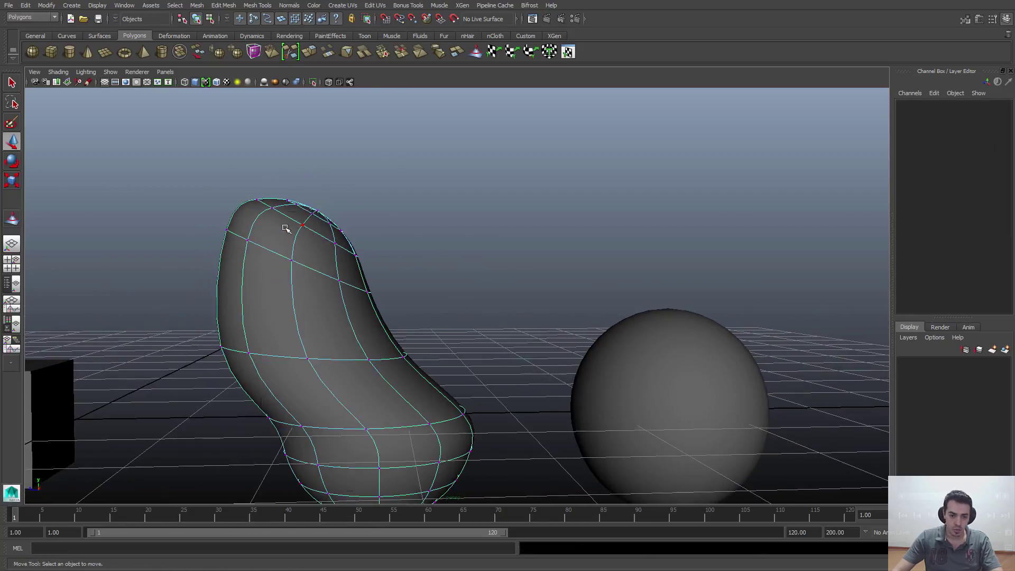
Step: Pull the sphere's upper vertices outward and upward, then compare smooth preview with the low-poly cage, ending with the preview off
{"action": "left_click_drag", "start_coordinate": [374, 152], "coordinate": [296, 256]}
{"action": "left_click_drag", "start_coordinate": [302, 213], "coordinate": [329, 179]}
{"action": "left_click_drag", "start_coordinate": [449, 162], "coordinate": [346, 265]}
{"action": "left_click_drag", "start_coordinate": [354, 221], "coordinate": [358, 214]}
{"action": "key", "text": "1"}
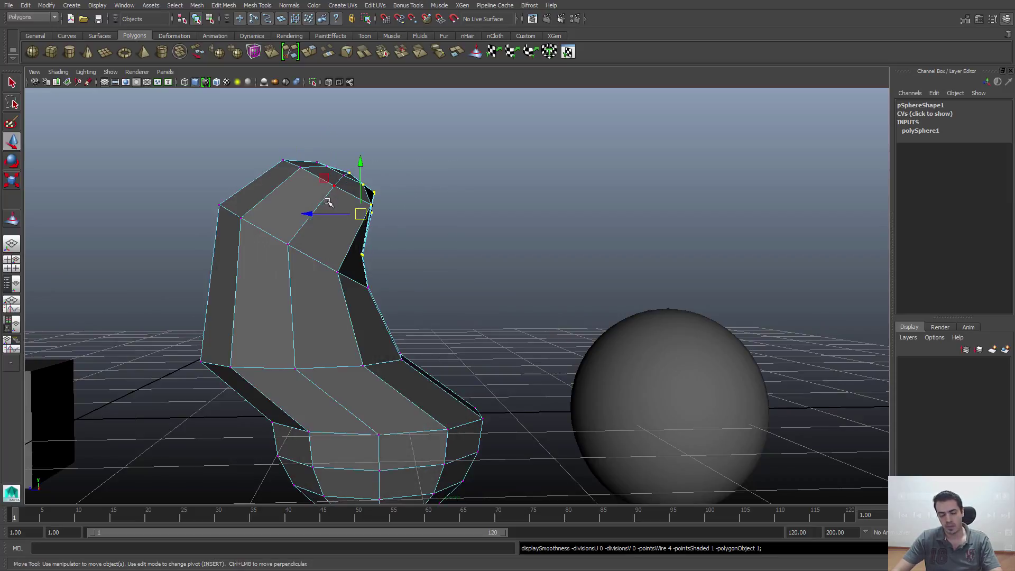
{"action": "key", "text": "3"}
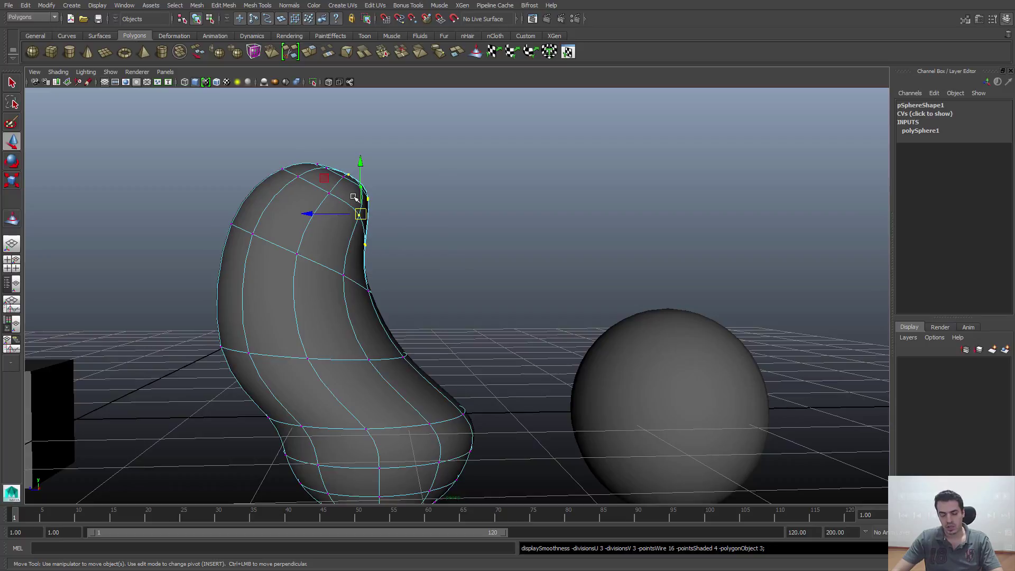
{"action": "key", "text": "1"}
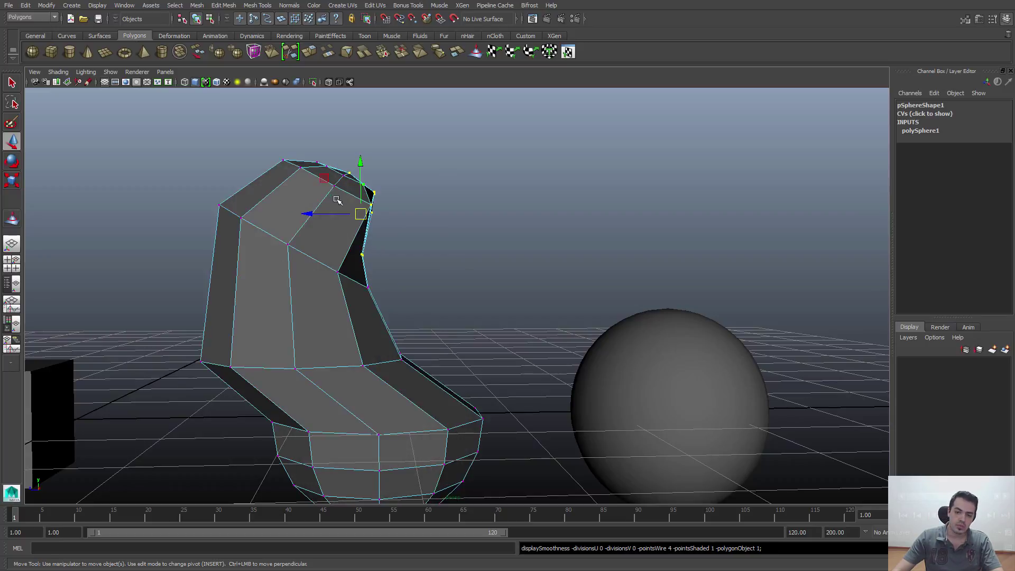
Step: Try pulling the single tip vertex up to about 2.48 along Y in smooth preview, then undo the move
{"action": "scroll", "coordinate": [370, 211], "scroll_direction": "up", "scroll_amount": 3}
{"action": "left_click", "coordinate": [372, 239]}
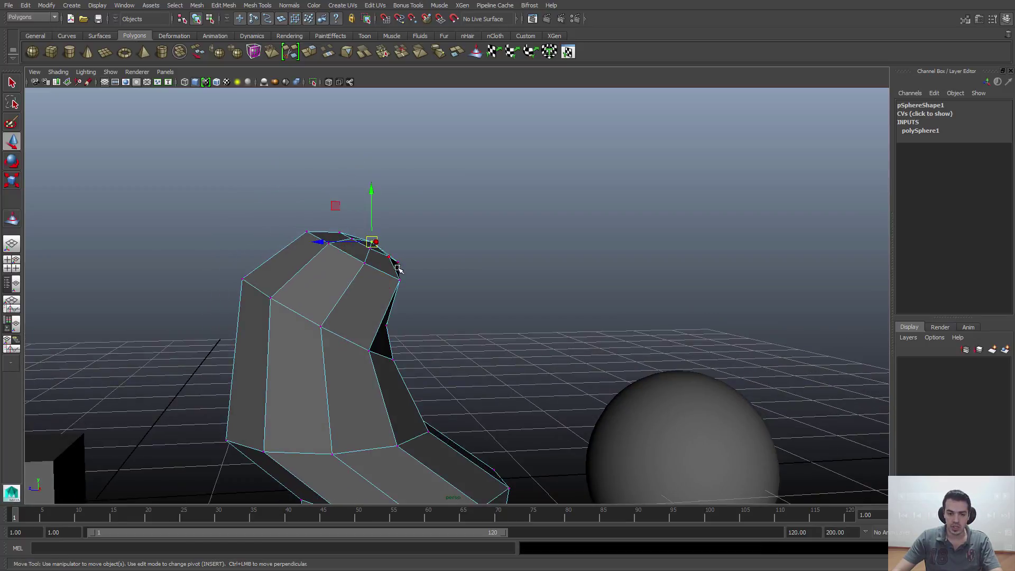
{"action": "key", "text": "3"}
{"action": "mouse_move", "coordinate": [376, 228]}
{"action": "left_mouse_down"}
{"action": "mouse_move", "coordinate": [388, 214]}
{"action": "mouse_move", "coordinate": [380, 226]}
{"action": "left_mouse_up"}
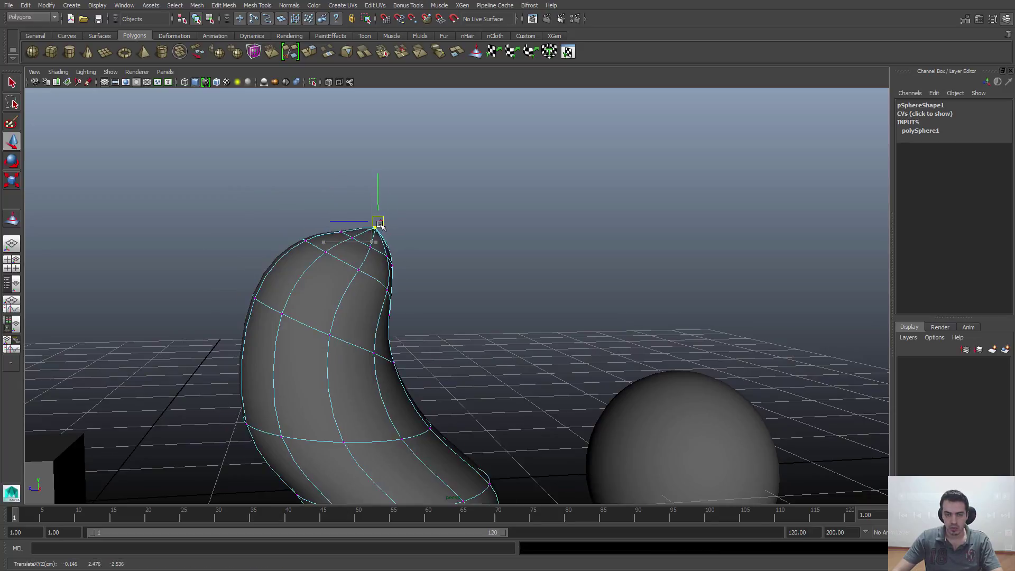
{"action": "key", "text": "1"}
{"action": "key", "text": "3"}
{"action": "left_click", "coordinate": [409, 230]}
{"action": "key", "text": "ctrl+z"}
{"action": "key", "text": "ctrl+z"}
{"action": "key", "text": "ctrl+z"}
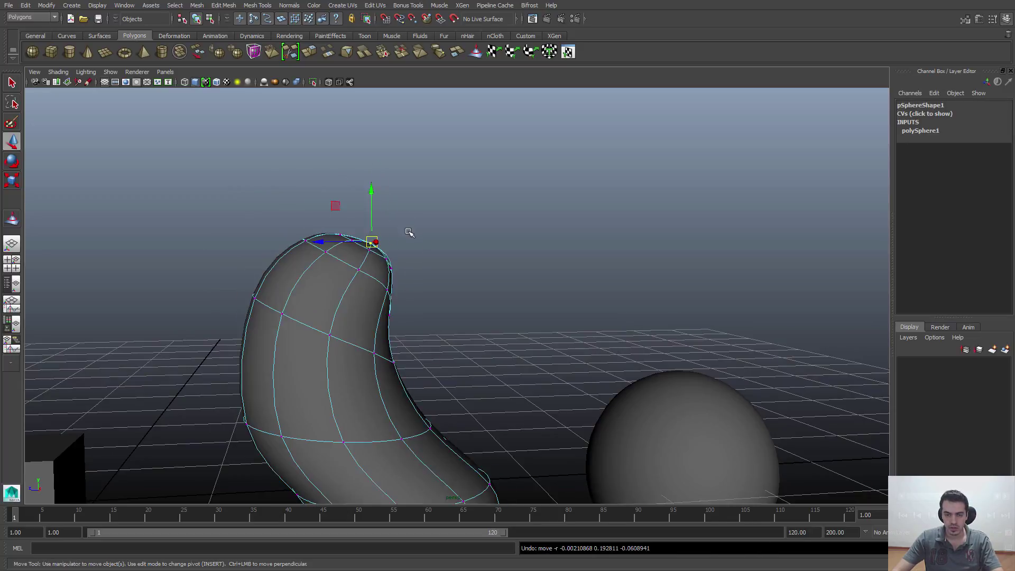
Step: Pull the vertices around the tip up and outward to about 2.49 along Y, then switch off smooth mesh preview
{"action": "left_click", "coordinate": [386, 223]}
{"action": "mouse_move", "coordinate": [389, 222]}
{"action": "left_mouse_down"}
{"action": "mouse_move", "coordinate": [345, 263]}
{"action": "mouse_move", "coordinate": [401, 210]}
{"action": "mouse_move", "coordinate": [385, 224]}
{"action": "mouse_move", "coordinate": [400, 227]}
{"action": "left_mouse_up"}
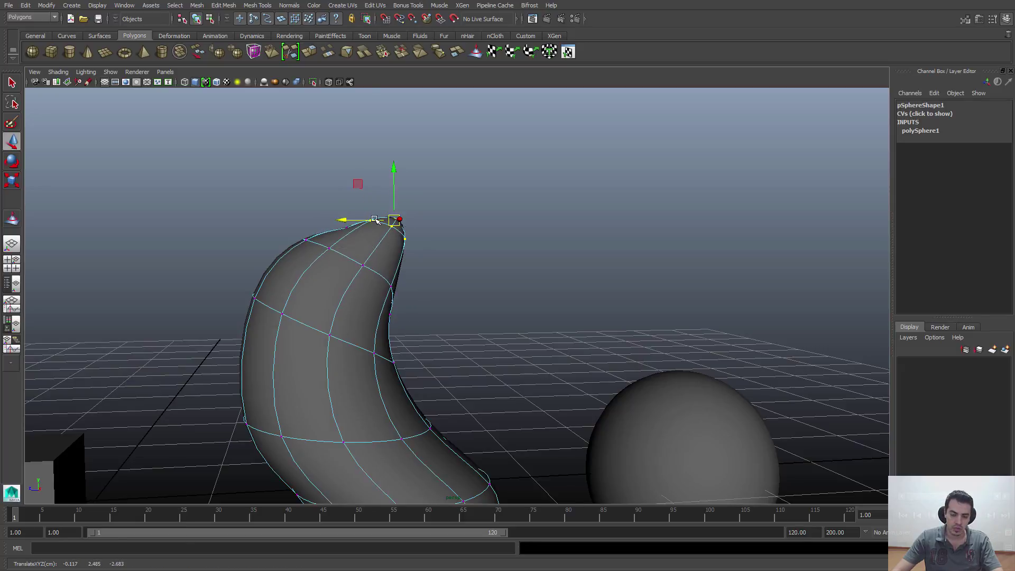
{"action": "key", "text": "1"}
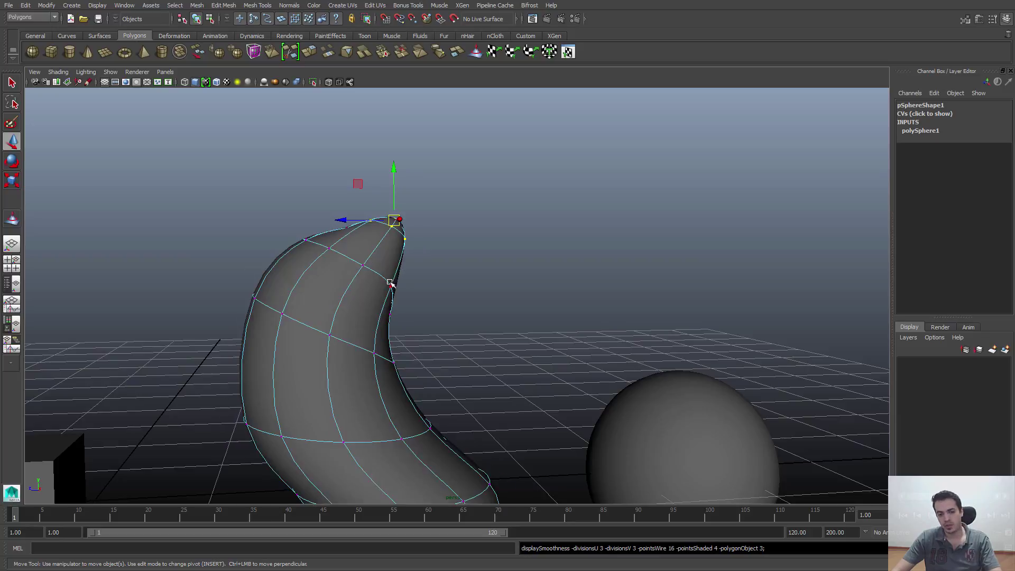
{"action": "key", "text": "3"}
{"action": "left_click_drag", "start_coordinate": [401, 278], "coordinate": [442, 261], "text": "alt"}
{"action": "key", "text": "1"}
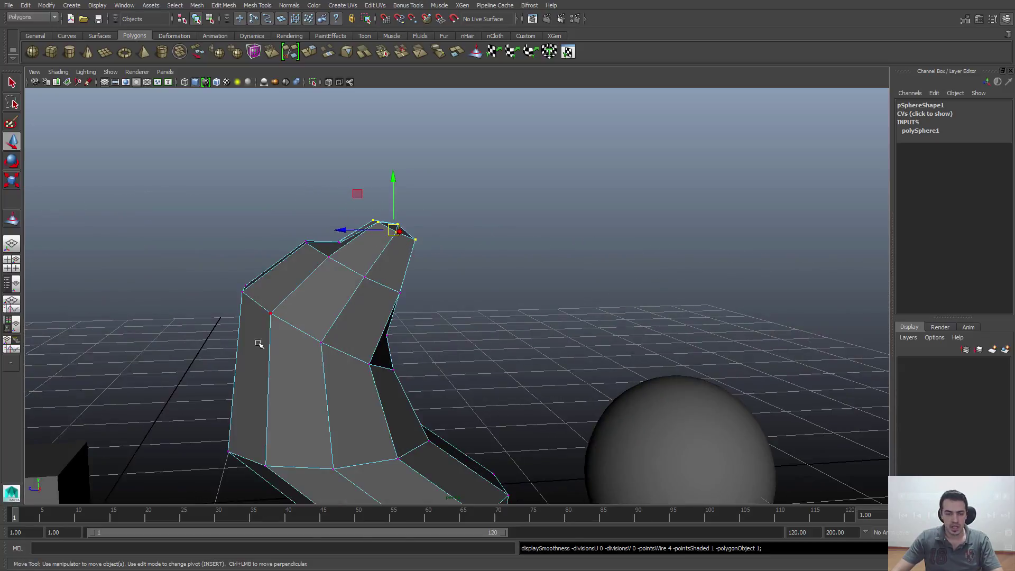
Step: Inspect the deformed low-poly mesh from several angles and toggle its smooth mesh preview repeatedly, ending with the preview on
{"action": "left_click_drag", "start_coordinate": [262, 386], "coordinate": [356, 287], "text": "alt"}
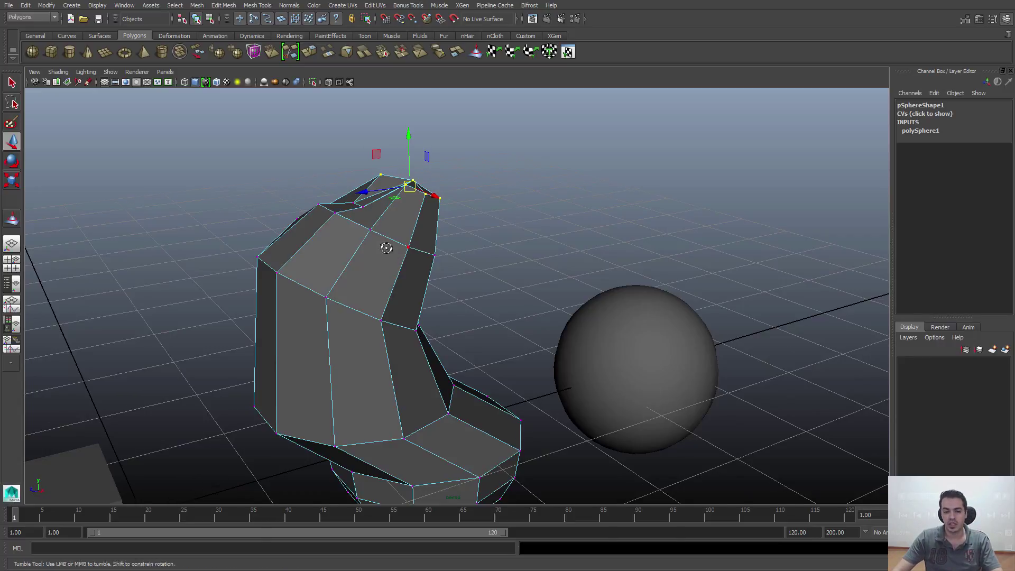
{"action": "left_click_drag", "start_coordinate": [386, 243], "coordinate": [356, 192], "text": "alt"}
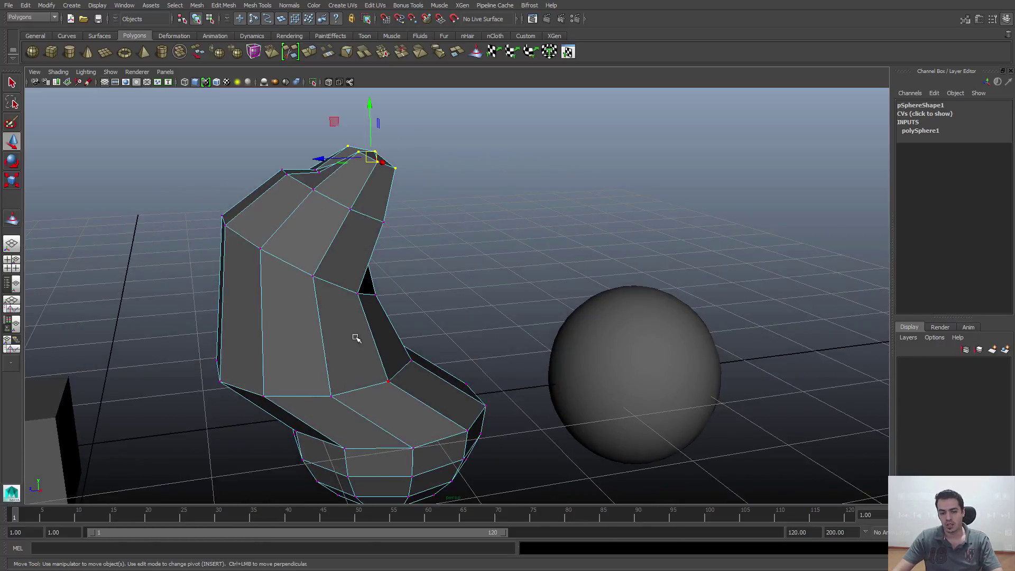
{"action": "right_click_drag", "start_coordinate": [372, 170], "coordinate": [394, 229], "text": "alt"}
{"action": "middle_click_drag", "start_coordinate": [395, 229], "coordinate": [444, 296], "text": "alt"}
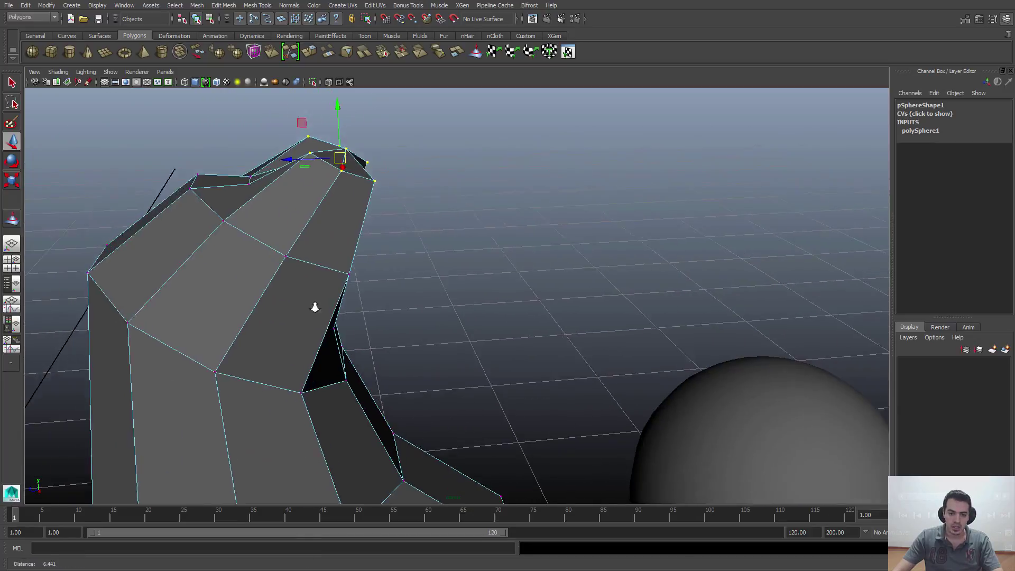
{"action": "left_click_drag", "start_coordinate": [315, 306], "coordinate": [355, 328], "text": "alt"}
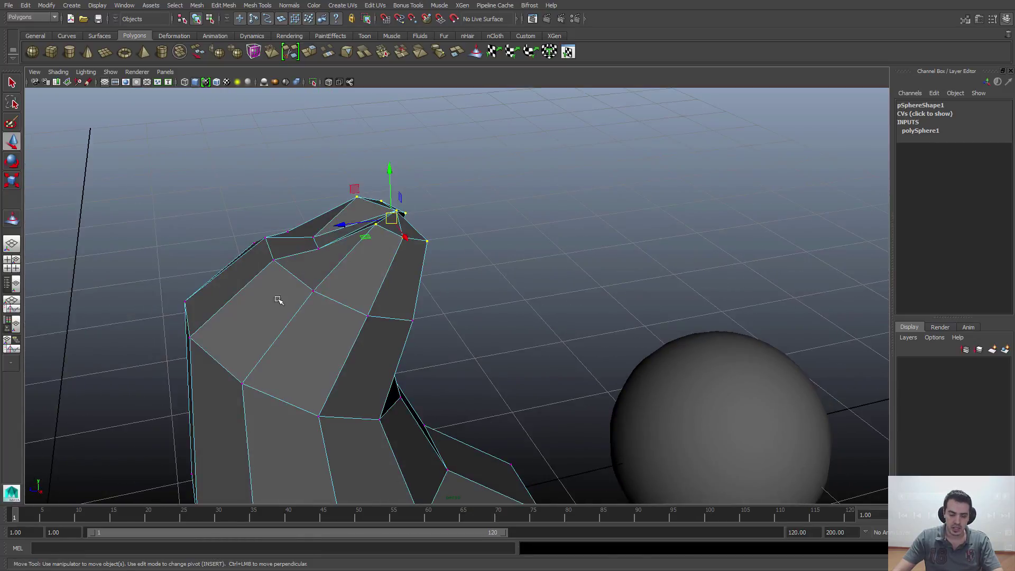
{"action": "left_click_drag", "start_coordinate": [279, 294], "coordinate": [330, 234], "text": "alt"}
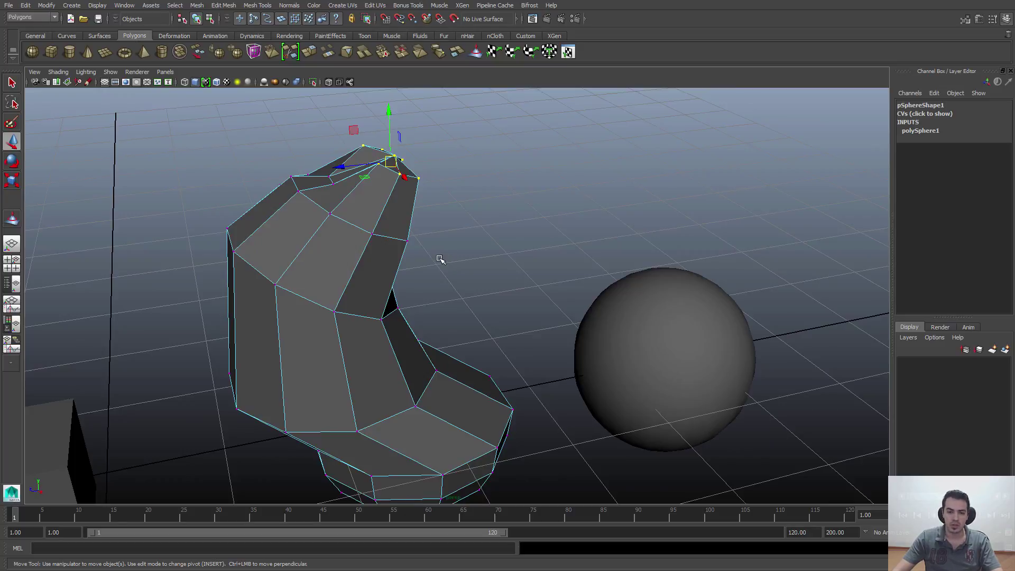
{"action": "key", "text": "3"}
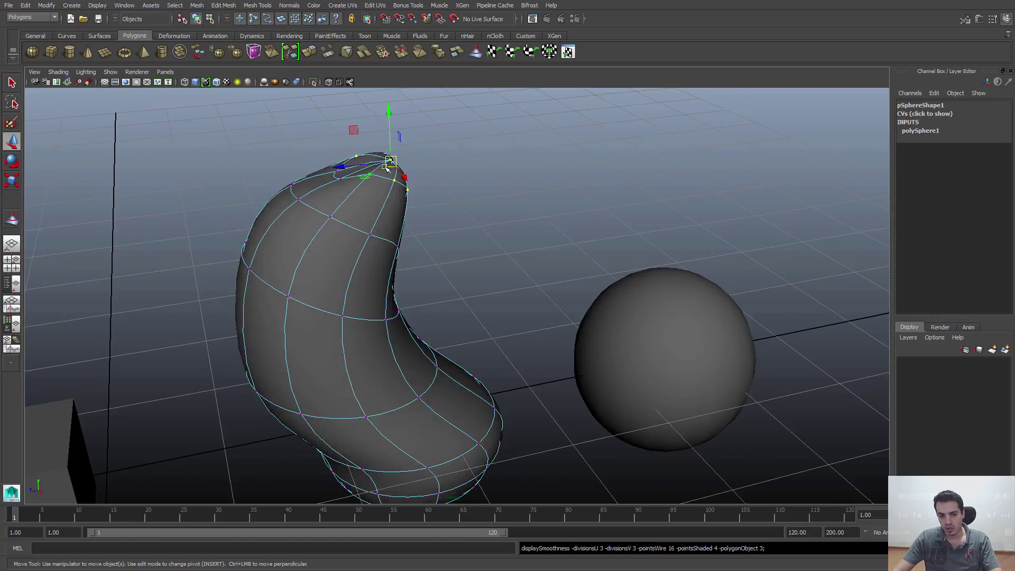
{"action": "left_click_drag", "start_coordinate": [390, 166], "coordinate": [384, 140]}
{"action": "key", "text": "1"}
{"action": "key", "text": "3"}
{"action": "key", "text": "1"}
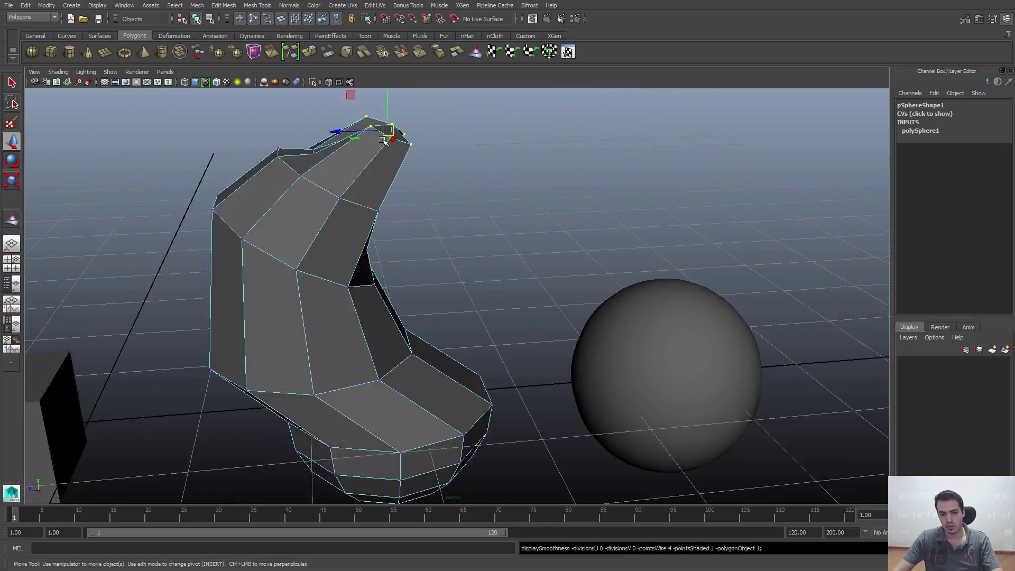
{"action": "key", "text": "3"}
{"action": "key", "text": "1"}
{"action": "key", "text": "3"}
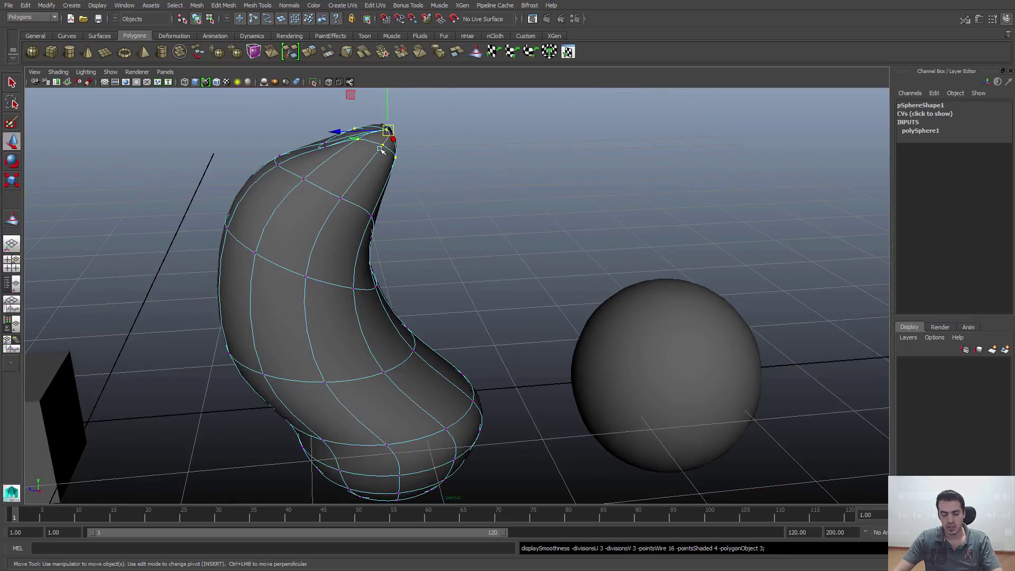
Step: Return to object selection, deselect everything, and view the smoothed deformed sphere alongside the cube and other sphere
{"action": "key", "text": "q"}
{"action": "key", "text": "F8"}
{"action": "left_click", "coordinate": [473, 158]}
{"action": "right_click_drag", "start_coordinate": [473, 157], "coordinate": [246, 203], "text": "alt"}
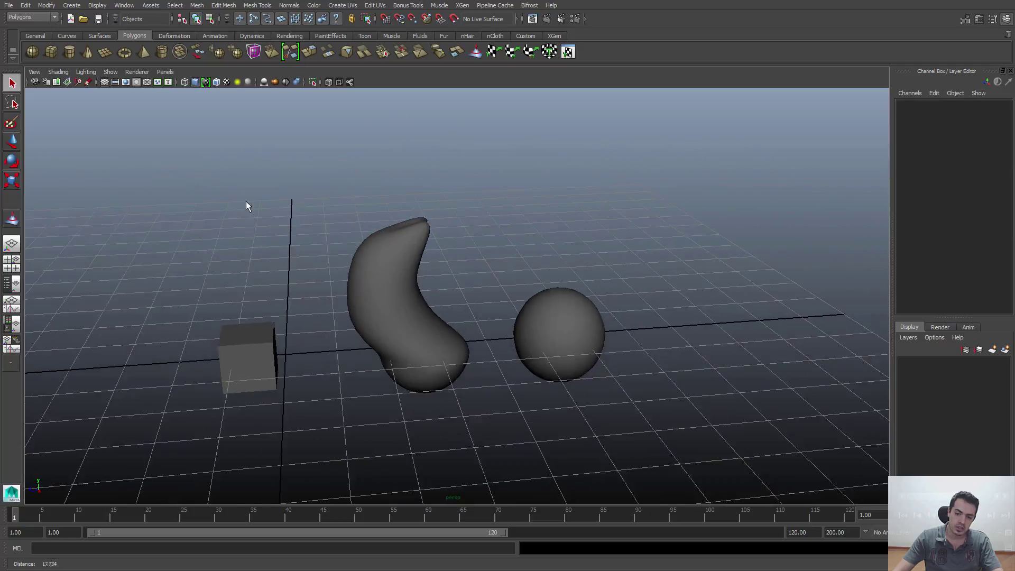
{"action": "left_click_drag", "start_coordinate": [246, 203], "coordinate": [331, 247], "text": "alt"}
{"action": "left_click", "coordinate": [408, 230]}
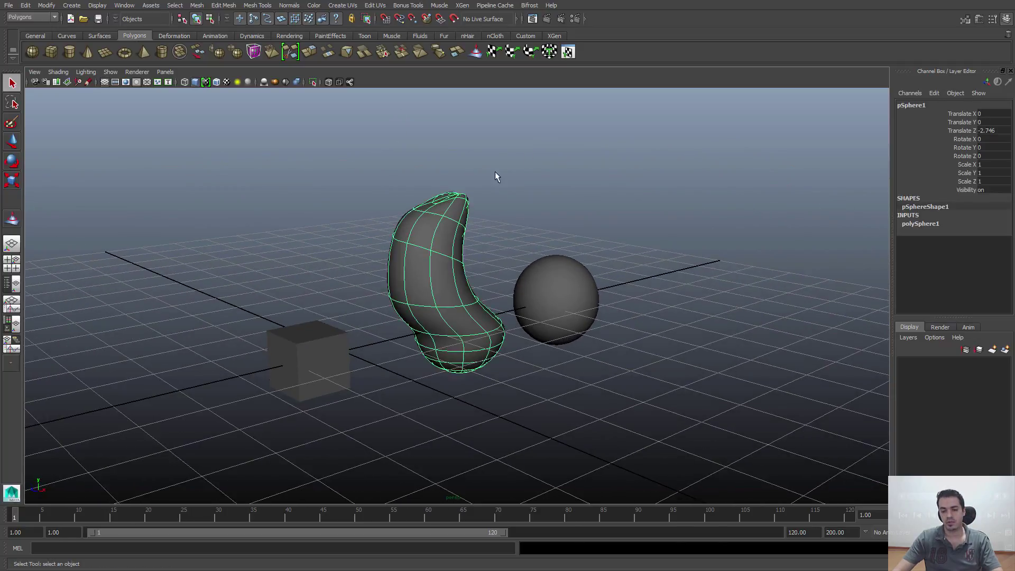
{"action": "left_click", "coordinate": [495, 171]}
{"action": "right_click_drag", "start_coordinate": [524, 250], "coordinate": [531, 289], "text": "alt"}
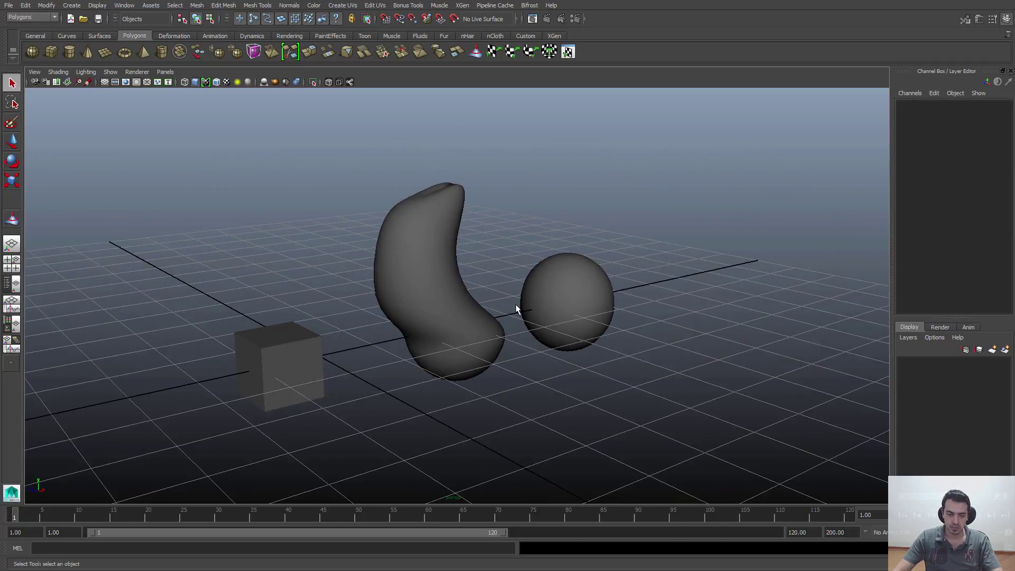
{"action": "left_click_drag", "start_coordinate": [516, 305], "coordinate": [500, 257], "text": "alt"}
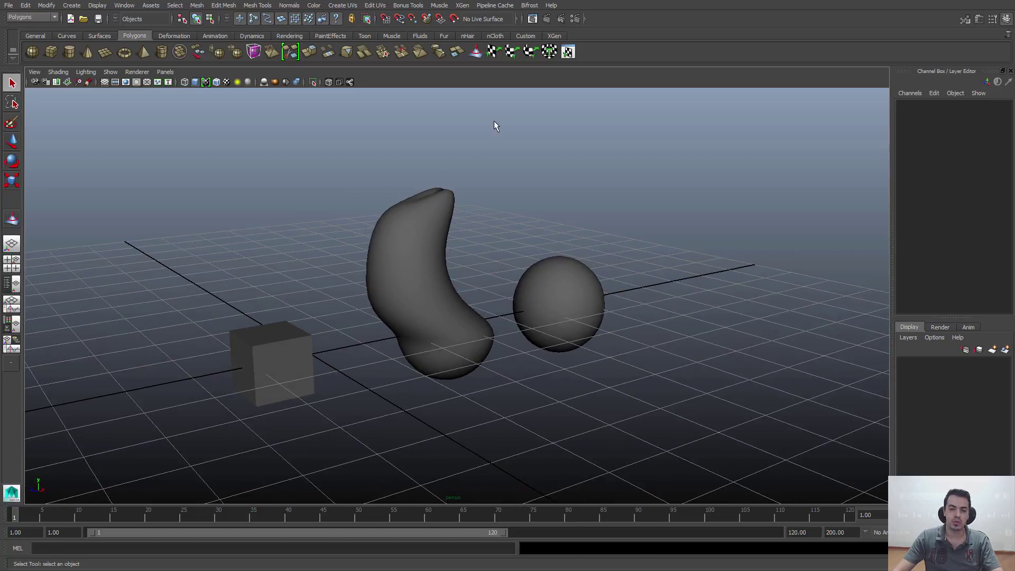
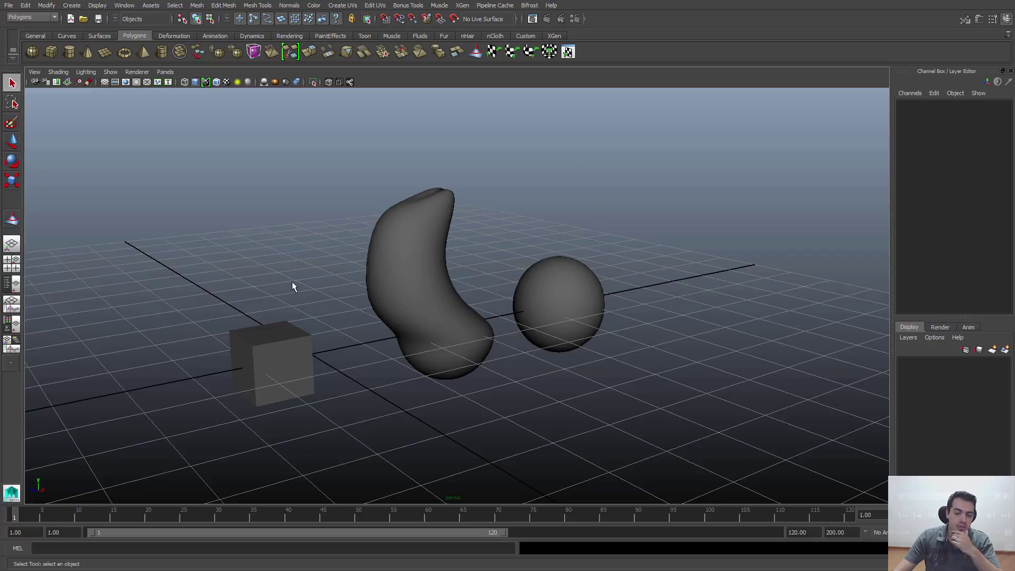
Step: Open the scene Boneco_de_Neve_v002.mb from the current project's scenes folder
{"action": "left_click", "coordinate": [84, 18]}
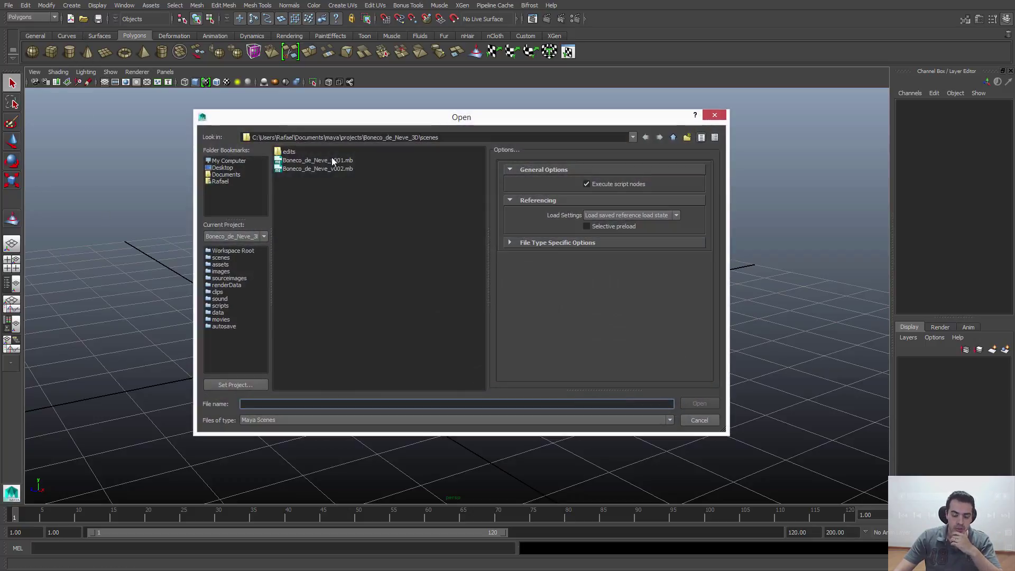
{"action": "left_click", "coordinate": [337, 169]}
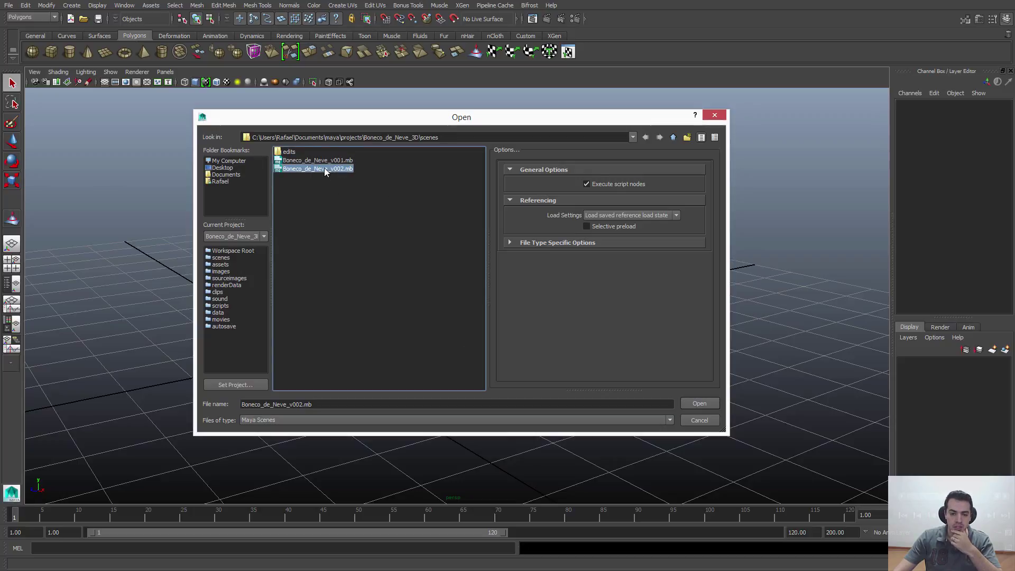
{"action": "left_click", "coordinate": [688, 401]}
{"action": "left_click", "coordinate": [347, 362]}
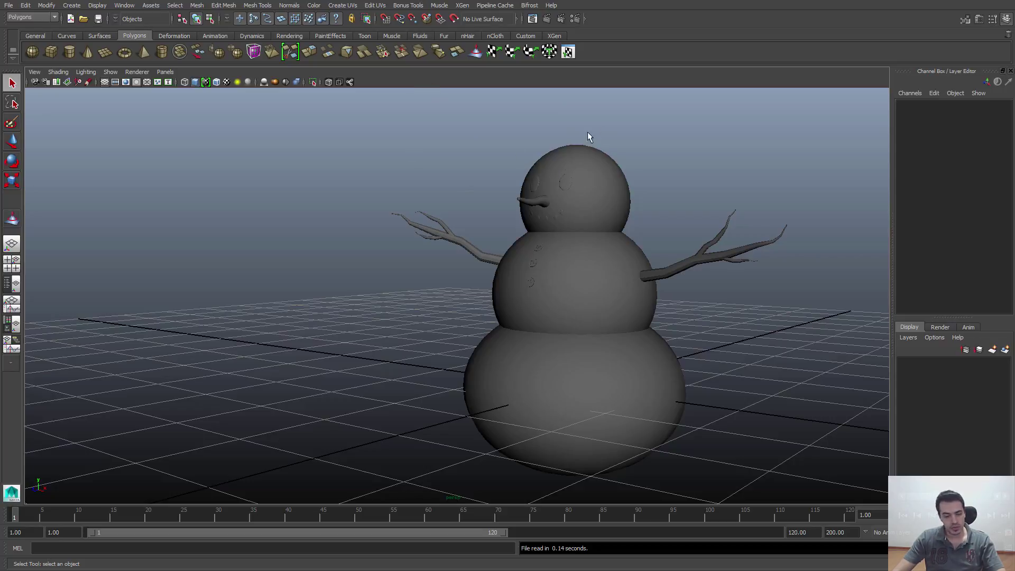
Step: Switch to the image viewer to examine the snowman reference boneco-de-neve-16187599(1).jpg against the model, then minimize it
{"action": "left_click", "coordinate": [235, 569]}
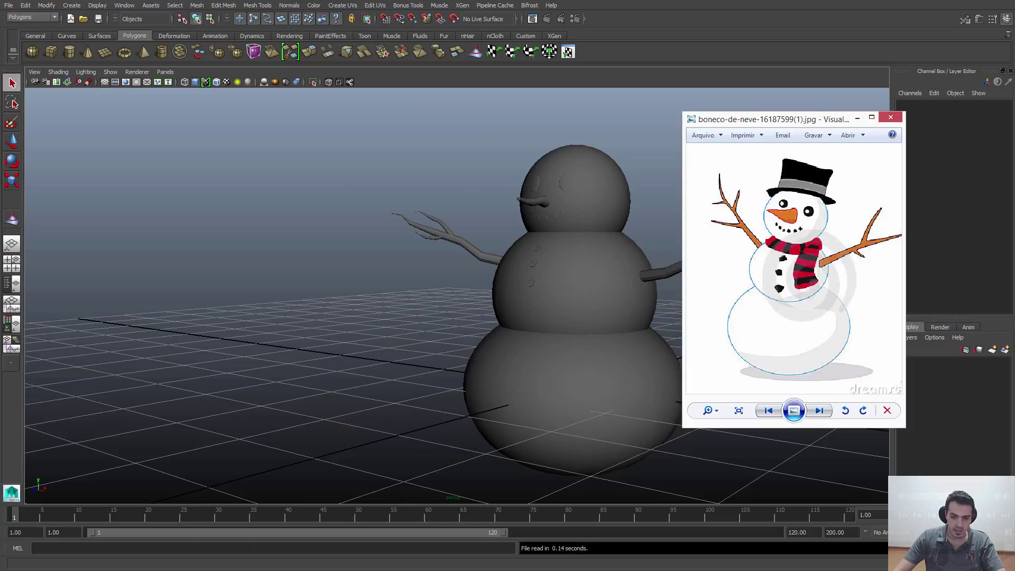
{"action": "left_click_drag", "start_coordinate": [803, 120], "coordinate": [796, 123]}
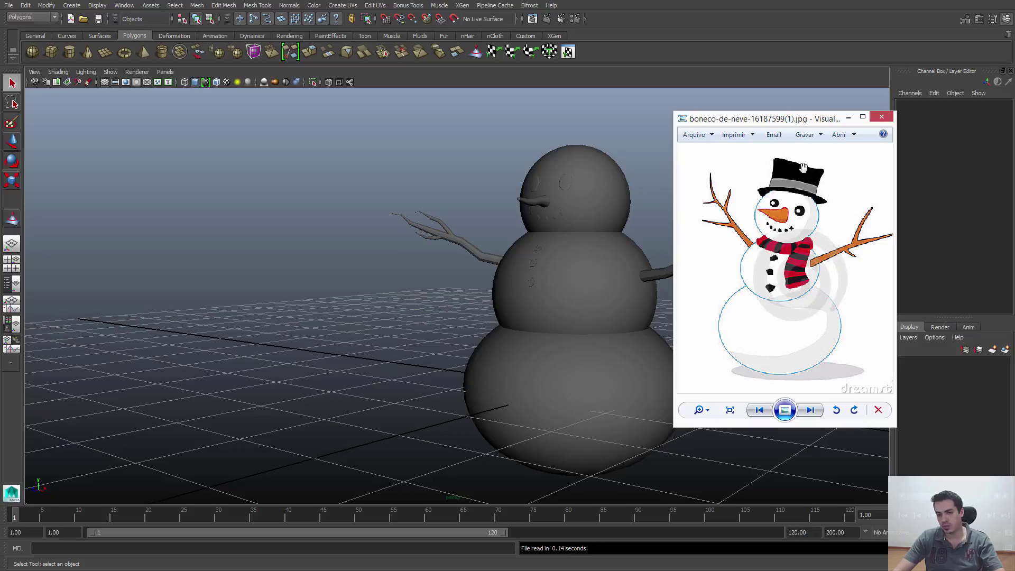
{"action": "left_click", "coordinate": [847, 117]}
{"action": "left_click", "coordinate": [423, 236]}
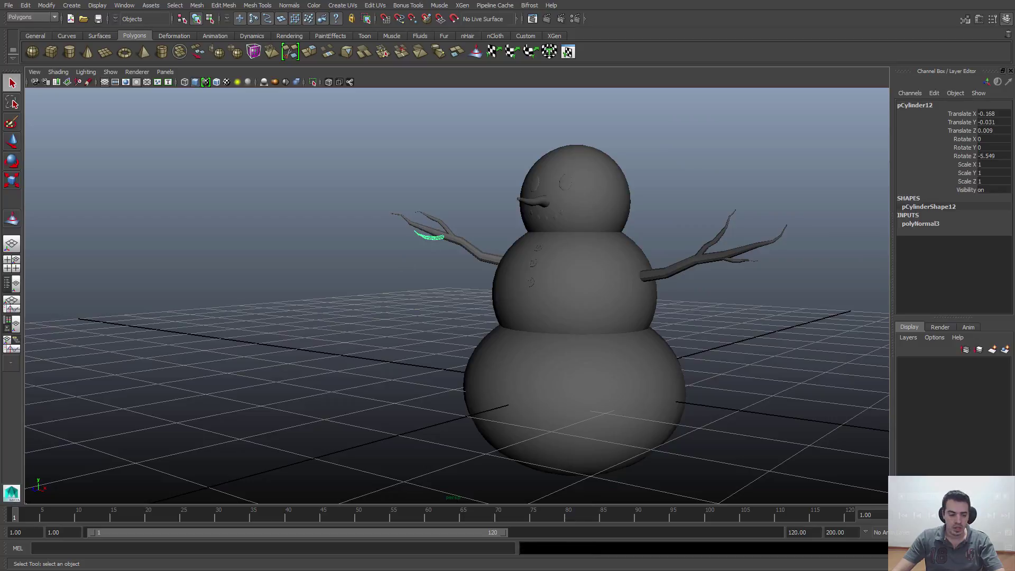
{"action": "key", "text": "alt+Tab"}
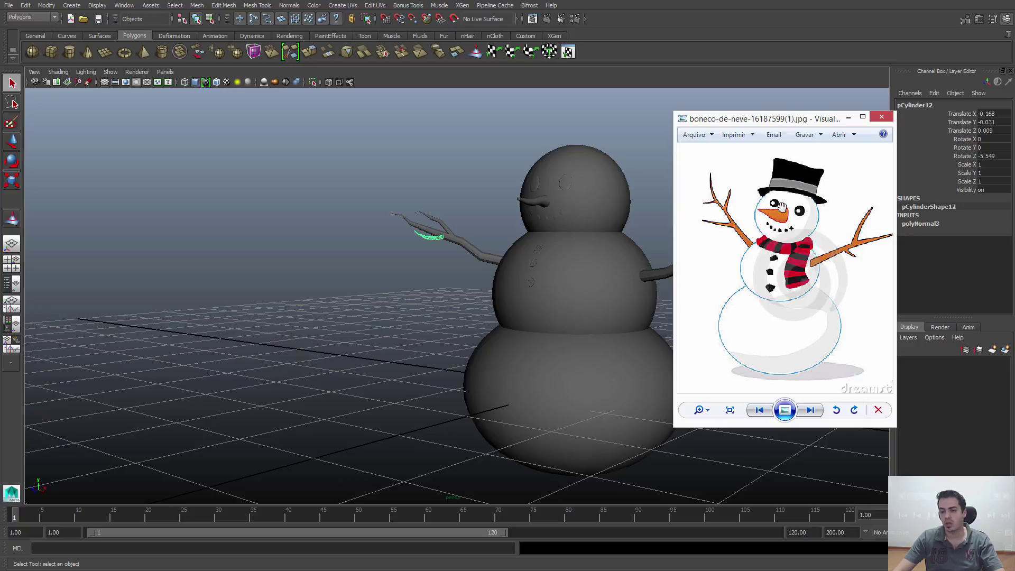
{"action": "left_click", "coordinate": [848, 117]}
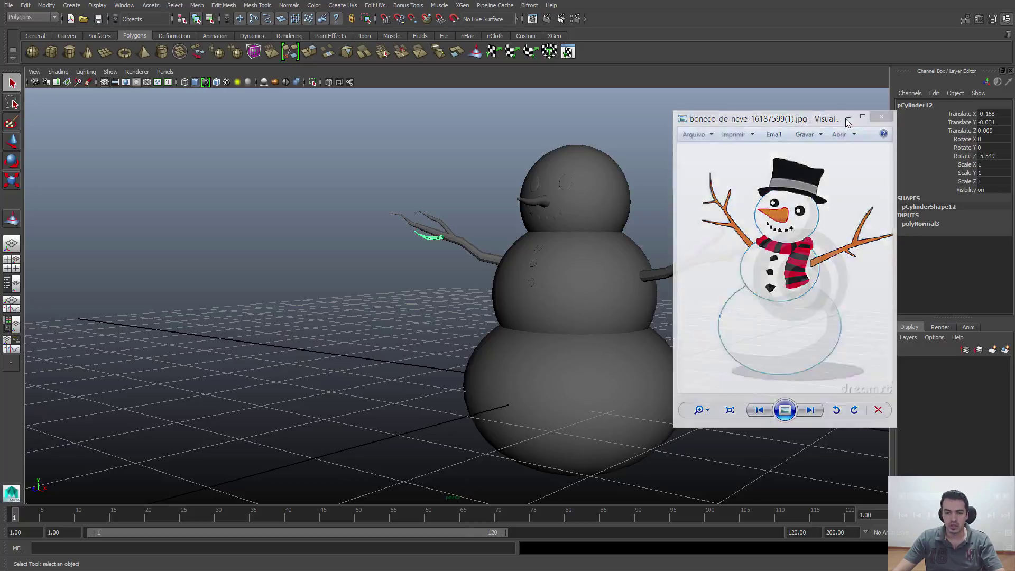
Step: Create a polygon cylinder and move it along X to 5.544, well clear of the snowman
{"action": "left_click", "coordinate": [475, 170]}
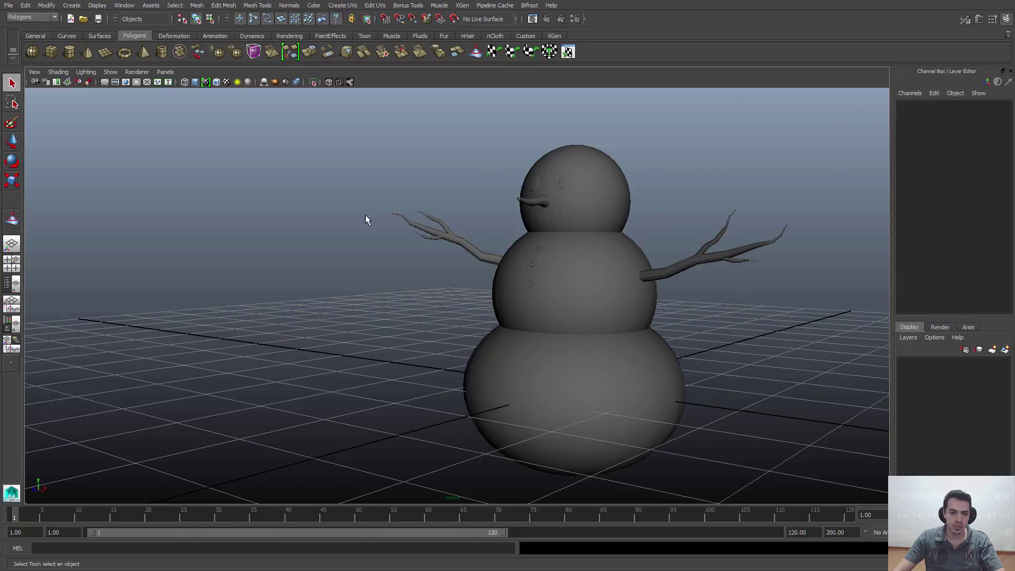
{"action": "left_click", "coordinate": [74, 6]}
{"action": "mouse_move", "coordinate": [105, 30]}
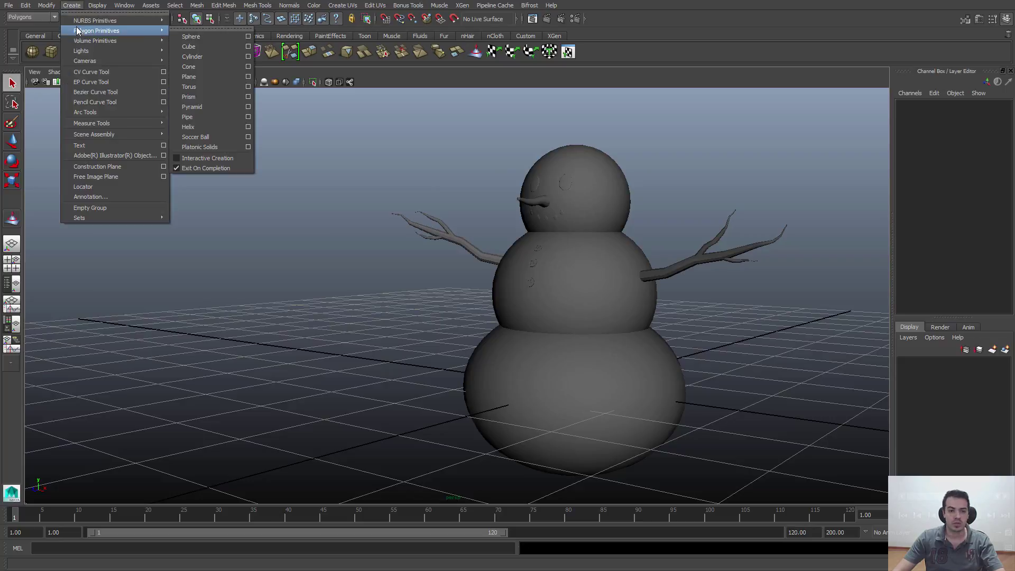
{"action": "left_click", "coordinate": [195, 60]}
{"action": "left_click_drag", "start_coordinate": [558, 275], "coordinate": [588, 309], "text": "alt"}
{"action": "middle_click_drag", "start_coordinate": [588, 308], "coordinate": [315, 258], "text": "alt"}
{"action": "right_click_drag", "start_coordinate": [316, 258], "coordinate": [259, 238], "text": "alt"}
{"action": "middle_click_drag", "start_coordinate": [259, 238], "coordinate": [255, 286], "text": "alt"}
{"action": "key", "text": "w"}
{"action": "left_click_drag", "start_coordinate": [381, 343], "coordinate": [744, 369]}
Step: Examine the new cylinder's outline and cap from several angles, both selected and deselected
{"action": "middle_click_drag", "start_coordinate": [687, 349], "coordinate": [629, 323], "text": "alt"}
{"action": "right_click_drag", "start_coordinate": [630, 323], "coordinate": [624, 288], "text": "alt"}
{"action": "middle_click_drag", "start_coordinate": [623, 289], "coordinate": [571, 272], "text": "alt"}
{"action": "left_click_drag", "start_coordinate": [571, 272], "coordinate": [644, 259], "text": "alt"}
{"action": "left_click", "coordinate": [643, 259]}
{"action": "left_click_drag", "start_coordinate": [616, 320], "coordinate": [411, 259], "text": "alt"}
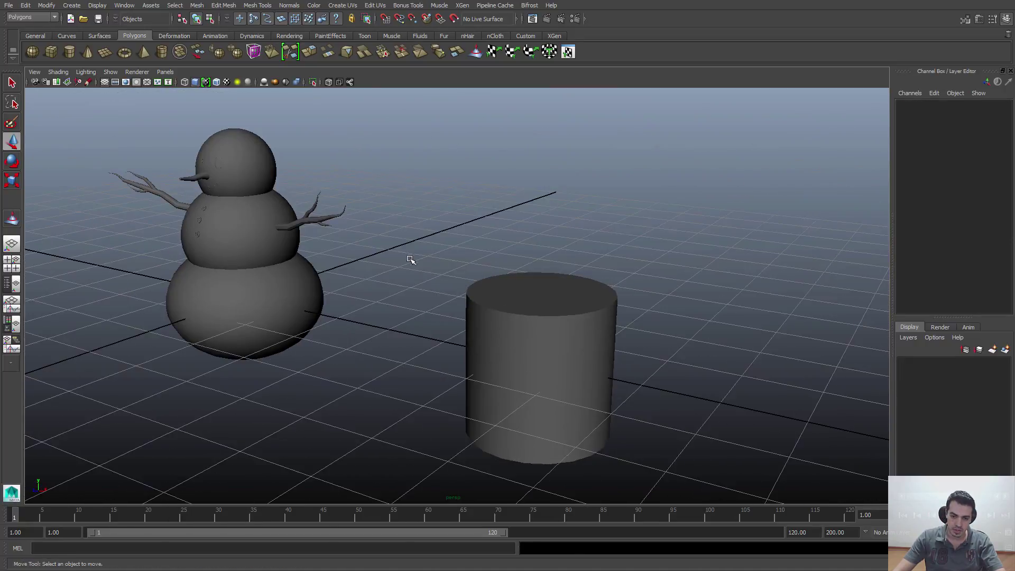
{"action": "left_click", "coordinate": [559, 350]}
{"action": "left_click_drag", "start_coordinate": [559, 350], "coordinate": [549, 320], "text": "alt"}
{"action": "left_click", "coordinate": [631, 233]}
{"action": "left_click", "coordinate": [519, 315]}
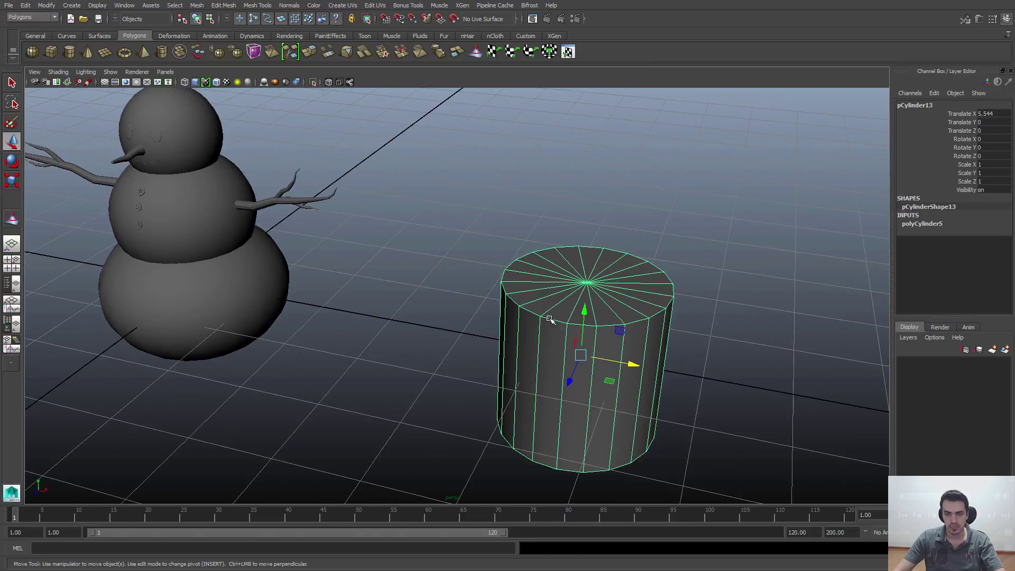
{"action": "left_click_drag", "start_coordinate": [638, 268], "coordinate": [566, 286], "text": "alt"}
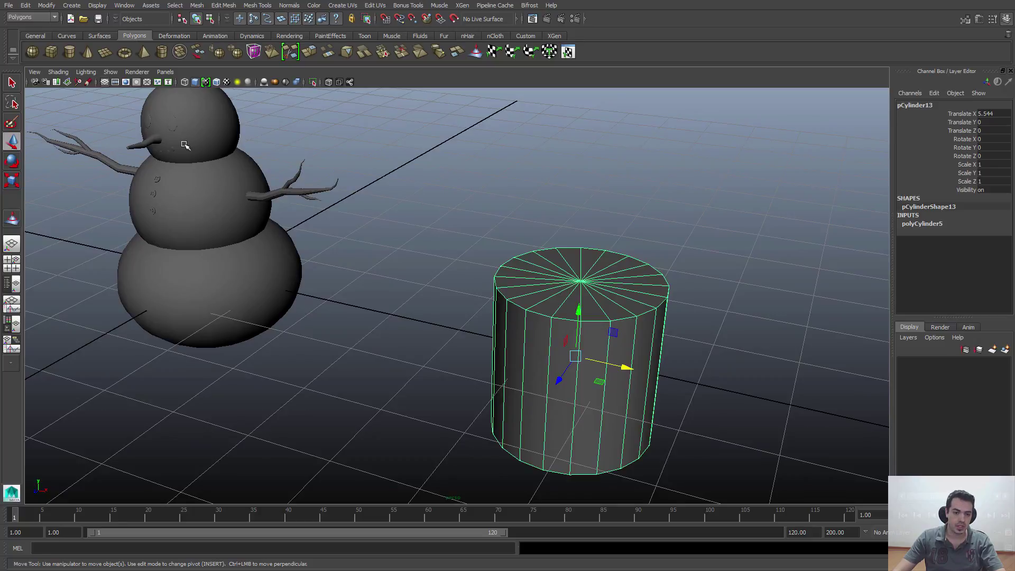
Step: Frame the snowman's head and compare its wireframe with its shaded surface
{"action": "left_click", "coordinate": [213, 146]}
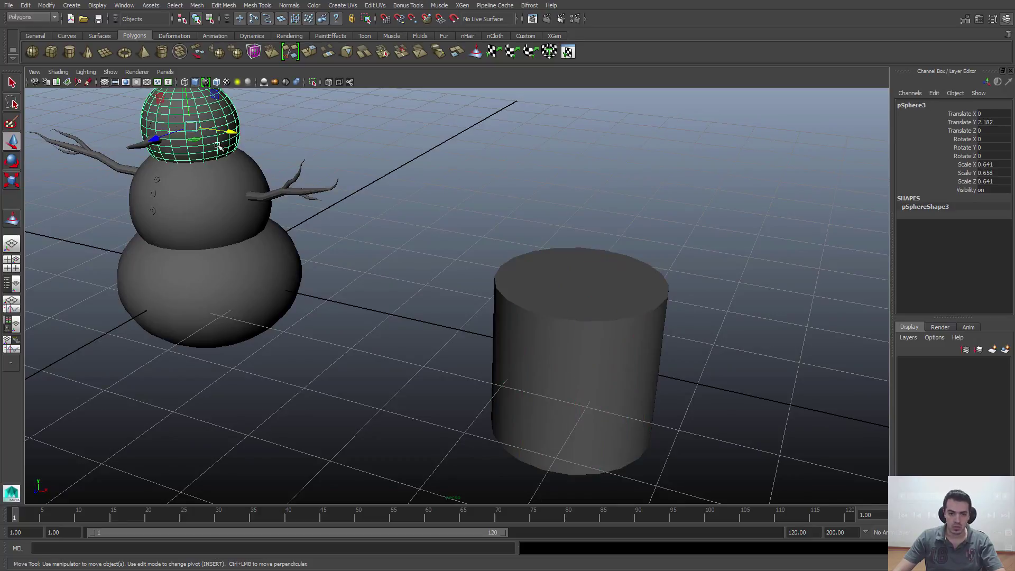
{"action": "key", "text": "f"}
{"action": "left_click", "coordinate": [674, 174]}
{"action": "right_click_drag", "start_coordinate": [494, 309], "coordinate": [435, 337], "text": "alt"}
{"action": "middle_click_drag", "start_coordinate": [529, 397], "coordinate": [508, 283], "text": "alt"}
{"action": "right_click_drag", "start_coordinate": [509, 283], "coordinate": [537, 302], "text": "alt"}
{"action": "middle_click_drag", "start_coordinate": [537, 302], "coordinate": [494, 444], "text": "alt"}
{"action": "right_click_drag", "start_coordinate": [494, 444], "coordinate": [524, 417], "text": "alt"}
{"action": "left_click_drag", "start_coordinate": [541, 342], "coordinate": [547, 327], "text": "alt"}
{"action": "left_click", "coordinate": [448, 225]}
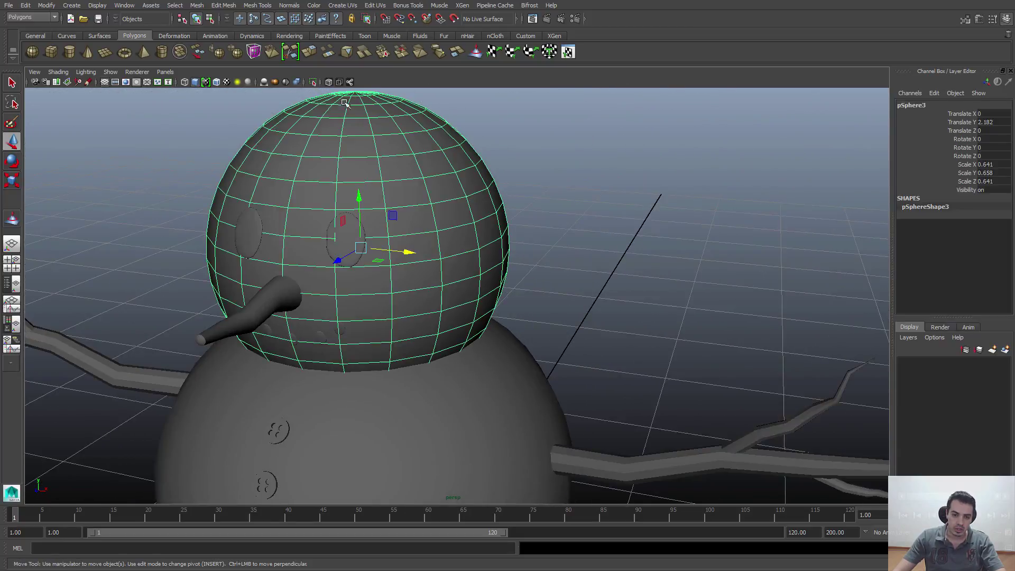
{"action": "left_click", "coordinate": [575, 162]}
{"action": "left_click", "coordinate": [469, 234]}
Step: Examine the polygon edges along the head's silhouette up close and from farther away
{"action": "middle_click_drag", "start_coordinate": [431, 145], "coordinate": [440, 248], "text": "alt"}
{"action": "left_click_drag", "start_coordinate": [440, 248], "coordinate": [450, 235], "text": "alt"}
{"action": "right_click_drag", "start_coordinate": [449, 235], "coordinate": [484, 250], "text": "alt"}
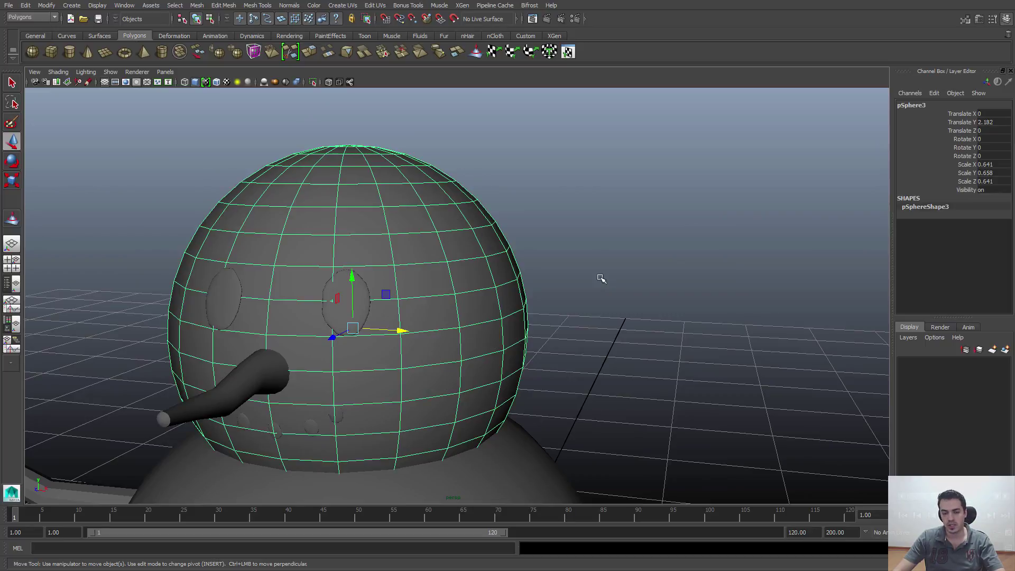
{"action": "left_click", "coordinate": [571, 286]}
{"action": "right_click_drag", "start_coordinate": [451, 249], "coordinate": [648, 265], "text": "alt"}
{"action": "middle_click_drag", "start_coordinate": [649, 264], "coordinate": [615, 338], "text": "alt"}
{"action": "left_click", "coordinate": [549, 259]}
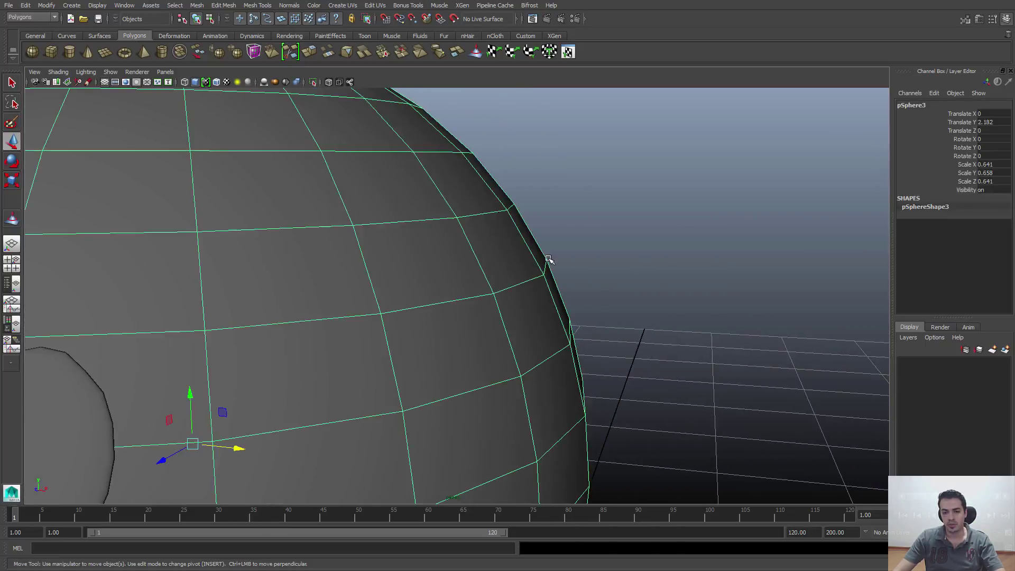
{"action": "left_click", "coordinate": [549, 188]}
{"action": "scroll", "coordinate": [242, 229], "scroll_direction": "down", "scroll_amount": 10}
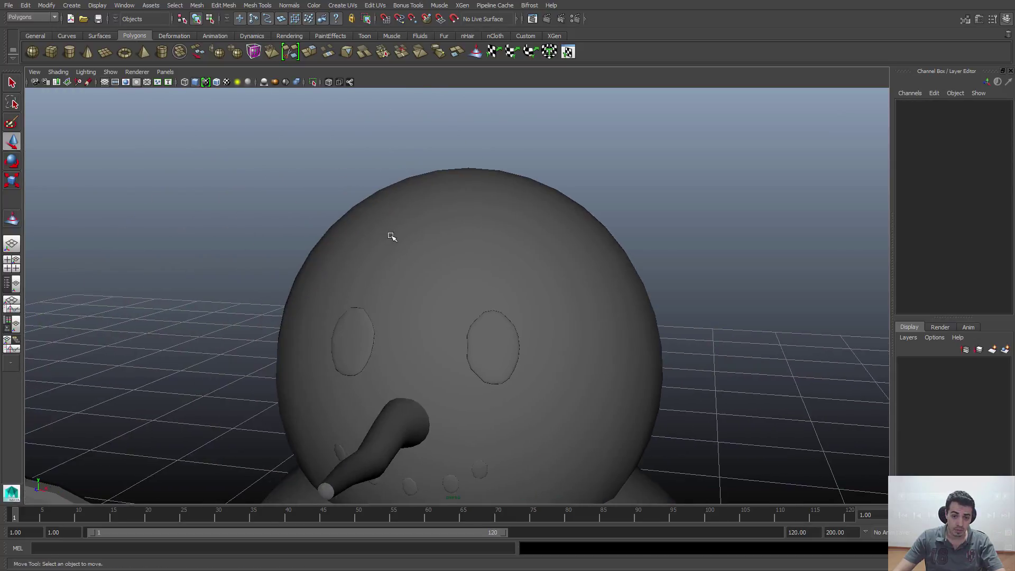
{"action": "right_click_drag", "start_coordinate": [395, 249], "coordinate": [592, 370], "text": "alt"}
{"action": "left_click_drag", "start_coordinate": [528, 281], "coordinate": [546, 299], "text": "alt"}
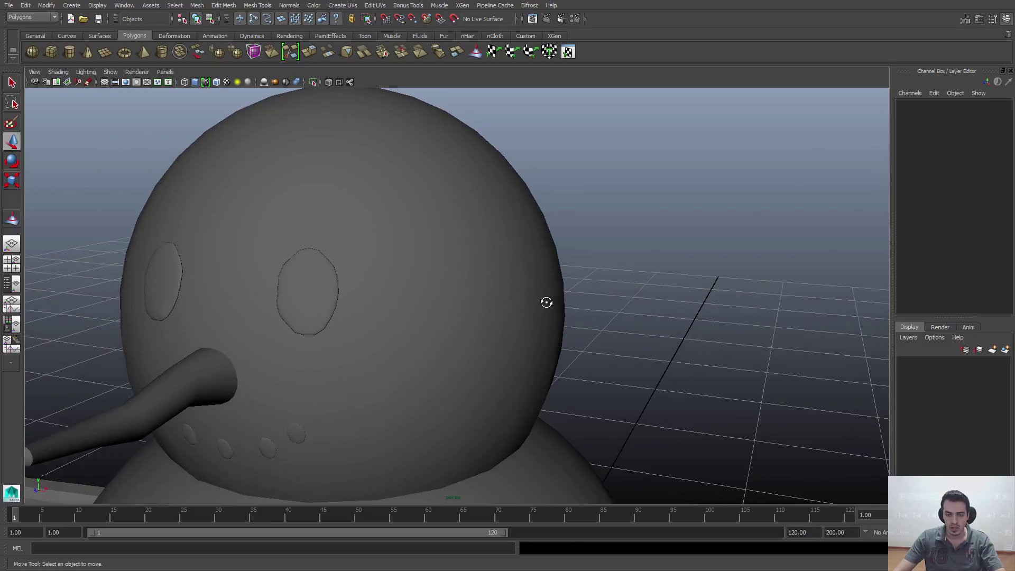
Step: Turn on smooth mesh preview for the snowman's head sphere
{"action": "left_click", "coordinate": [538, 292]}
{"action": "key", "text": "3"}
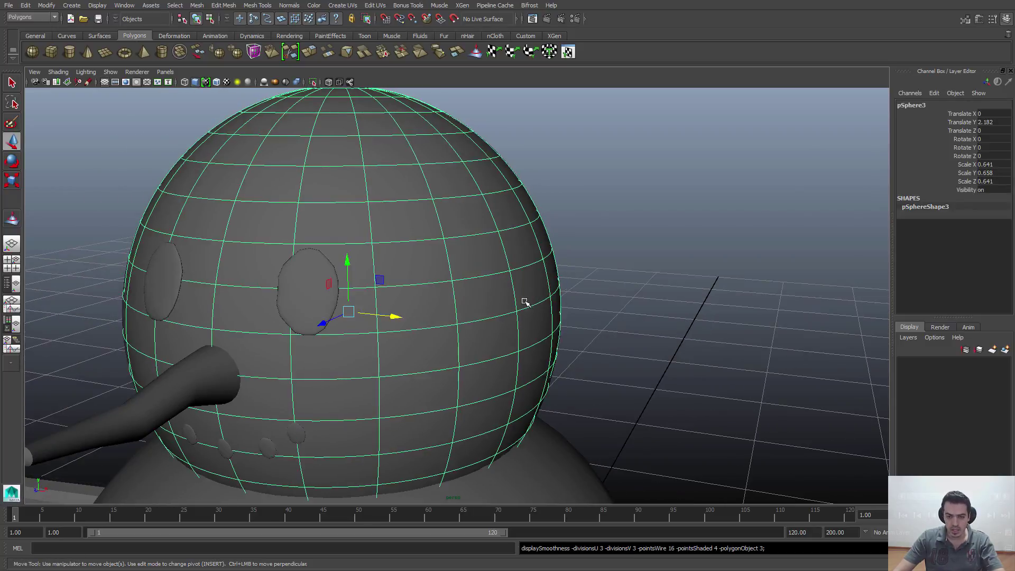
{"action": "left_click", "coordinate": [597, 218]}
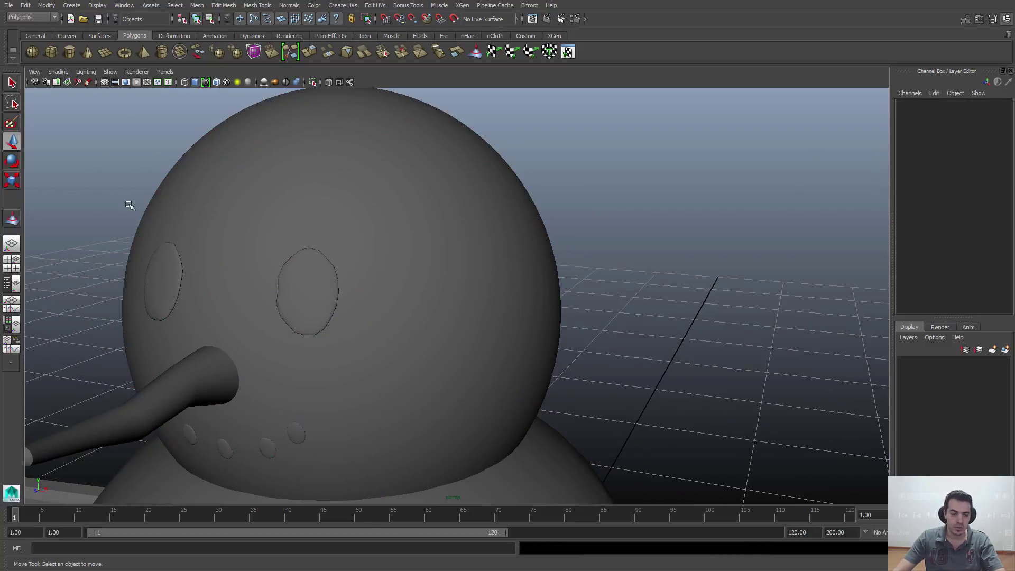
Step: Turn on smooth mesh preview for the snowman's middle and bottom body spheres
{"action": "left_click_drag", "start_coordinate": [351, 145], "coordinate": [403, 294], "text": "alt"}
{"action": "left_click", "coordinate": [404, 296]}
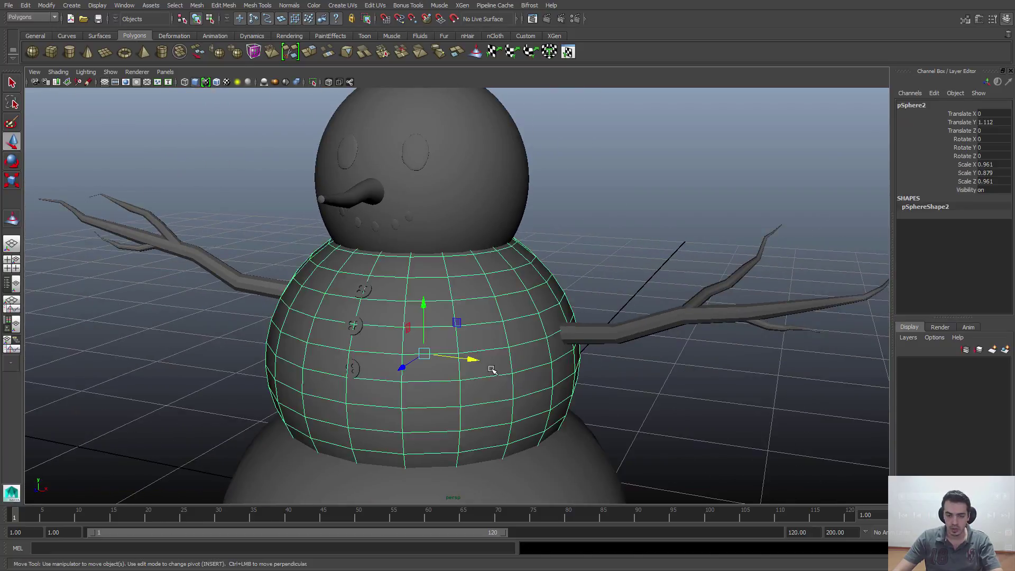
{"action": "key", "text": "3"}
{"action": "left_click", "coordinate": [596, 449]}
{"action": "middle_click_drag", "start_coordinate": [582, 478], "coordinate": [627, 317], "text": "alt"}
{"action": "left_click", "coordinate": [630, 316]}
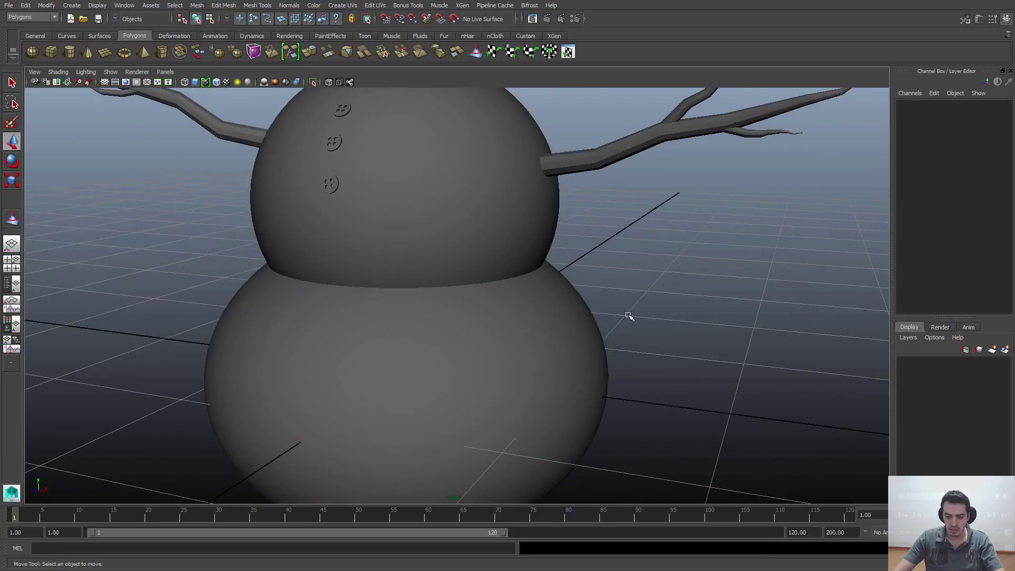
{"action": "right_click_drag", "start_coordinate": [576, 215], "coordinate": [550, 351], "text": "alt"}
{"action": "right_click_drag", "start_coordinate": [433, 245], "coordinate": [448, 306], "text": "alt"}
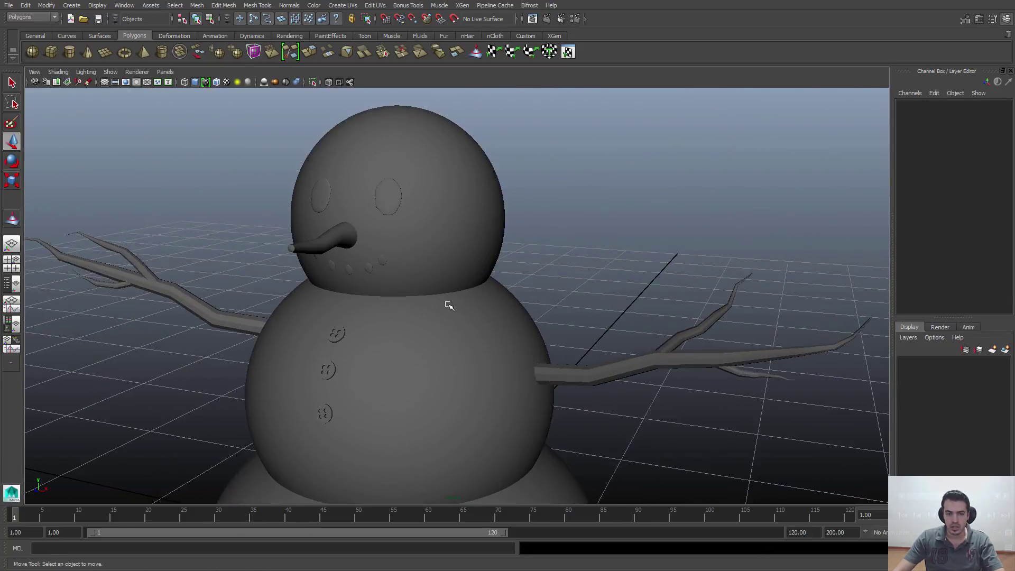
Step: Try smooth mesh preview on the carrot nose, then return it to the unsmoothed display
{"action": "left_click_drag", "start_coordinate": [447, 316], "coordinate": [296, 259], "text": "alt"}
{"action": "left_click", "coordinate": [296, 259]}
{"action": "key", "text": "3"}
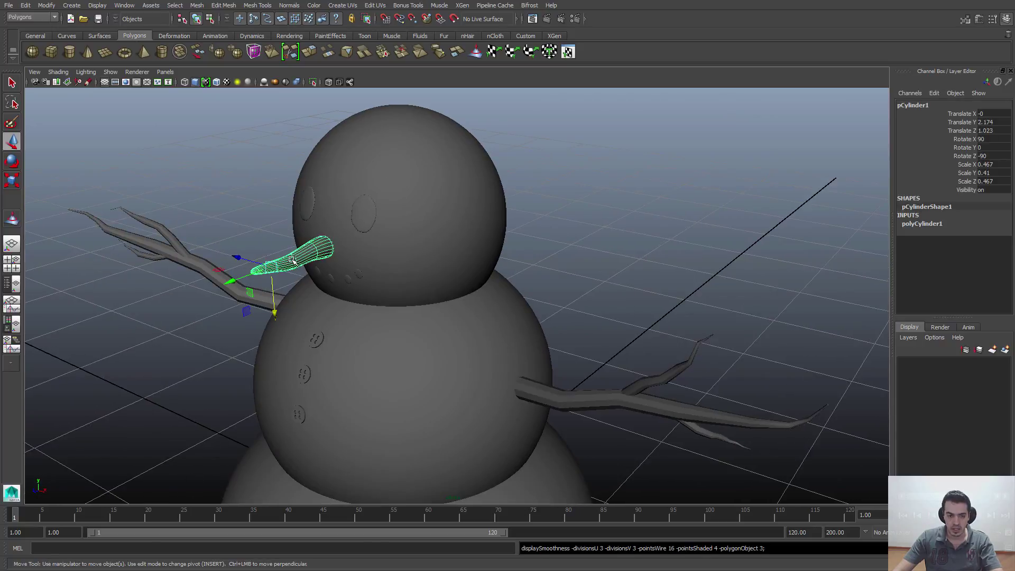
{"action": "left_click", "coordinate": [321, 246], "text": "ctrl"}
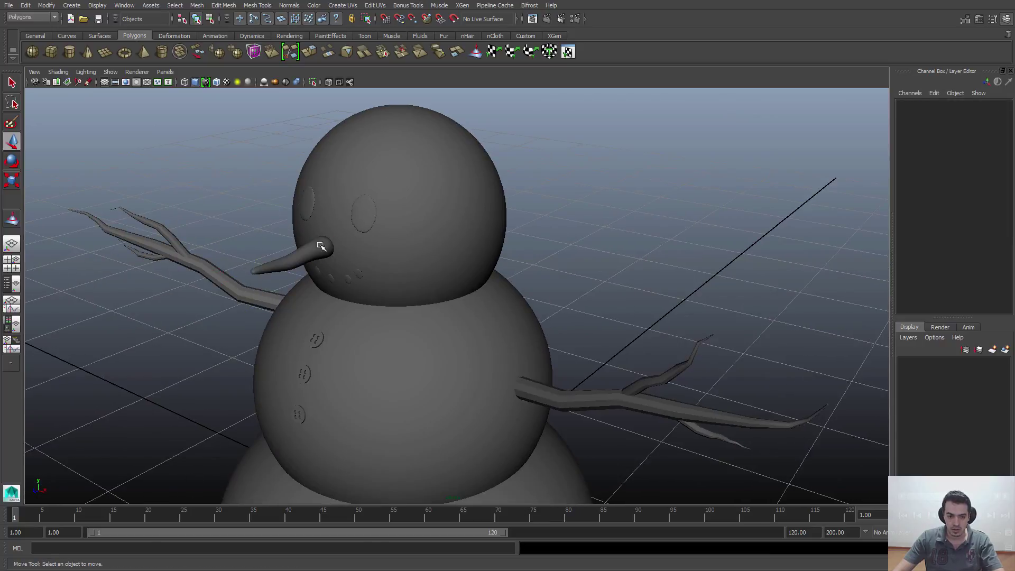
{"action": "left_click", "coordinate": [290, 264]}
{"action": "right_click_drag", "start_coordinate": [350, 235], "coordinate": [415, 313], "text": "alt"}
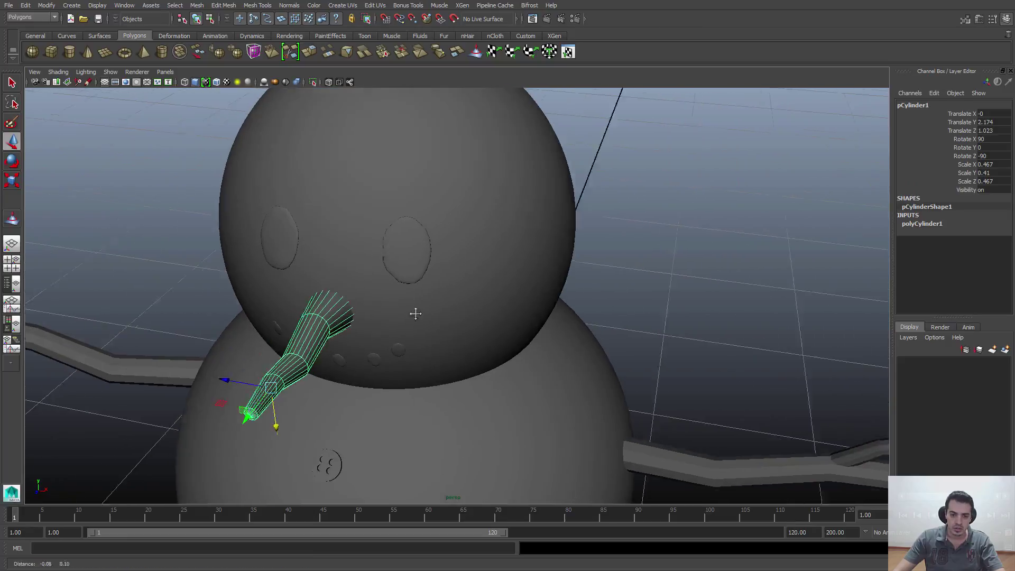
{"action": "left_click_drag", "start_coordinate": [415, 313], "coordinate": [346, 333], "text": "alt"}
Step: Turn on smooth mesh preview for the snowman's eyes
{"action": "left_click", "coordinate": [444, 257]}
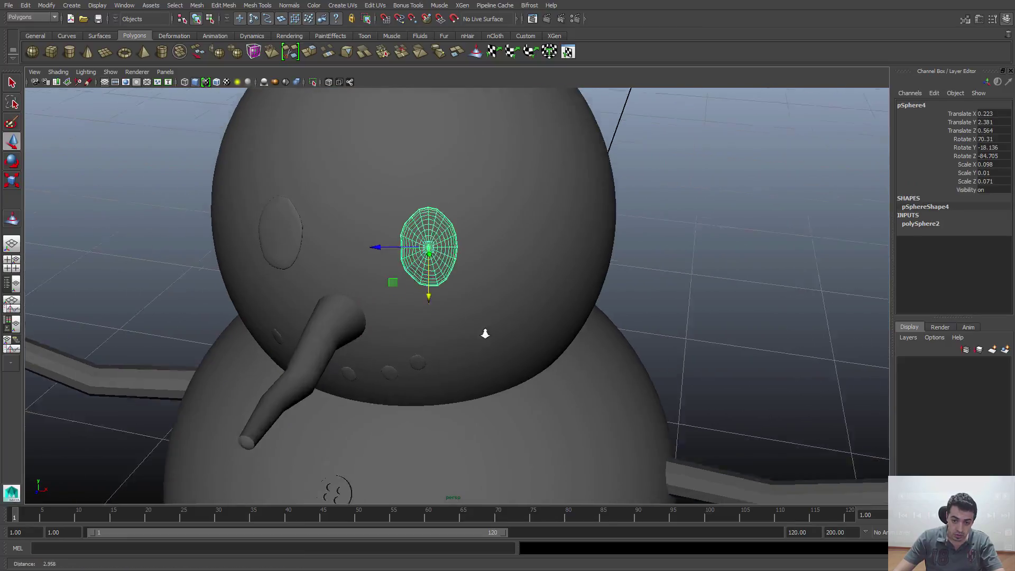
{"action": "scroll", "coordinate": [446, 282], "scroll_direction": "up", "scroll_amount": 3}
{"action": "key", "text": "3"}
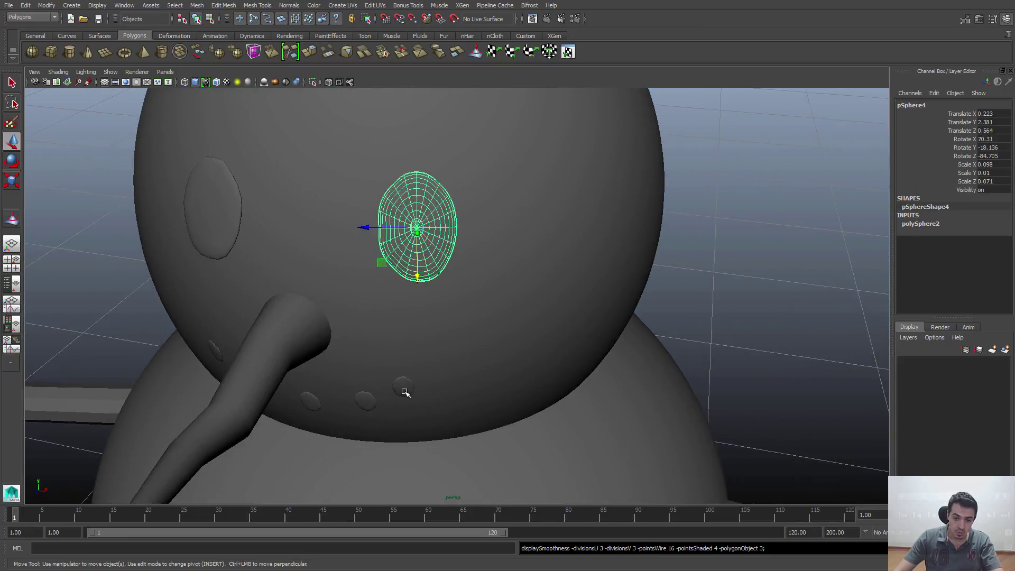
{"action": "left_click", "coordinate": [207, 229]}
Step: Select the small mouth spheres together, apply smooth mesh preview to them, and clear the selection
{"action": "left_click", "coordinate": [401, 385]}
{"action": "left_click_drag", "start_coordinate": [401, 385], "coordinate": [401, 280], "text": "alt"}
{"action": "key", "text": "q"}
{"action": "left_click", "coordinate": [404, 263]}
{"action": "left_click", "coordinate": [346, 271], "text": "shift"}
{"action": "left_click", "coordinate": [291, 266], "text": "shift"}
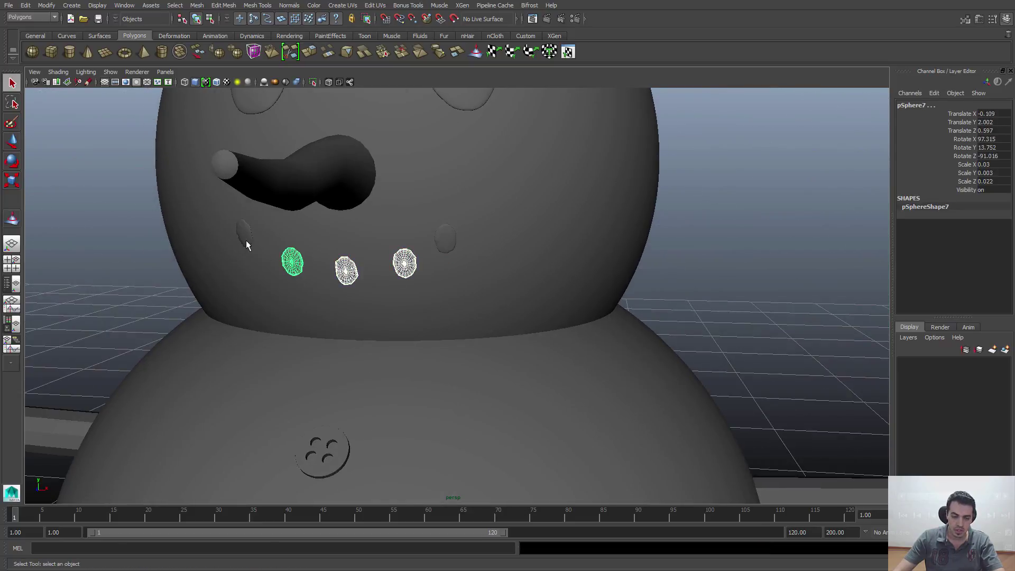
{"action": "left_click", "coordinate": [243, 235], "text": "shift"}
{"action": "left_click", "coordinate": [645, 274]}
{"action": "left_click_drag", "start_coordinate": [645, 275], "coordinate": [654, 370], "text": "alt"}
{"action": "right_click_drag", "start_coordinate": [654, 371], "coordinate": [629, 338], "text": "alt"}
Step: Try smooth mesh preview on the arm's main branch and twigs, then return them to the unsmoothed display
{"action": "left_click", "coordinate": [658, 296]}
{"action": "middle_click_drag", "start_coordinate": [698, 306], "coordinate": [590, 334], "text": "alt"}
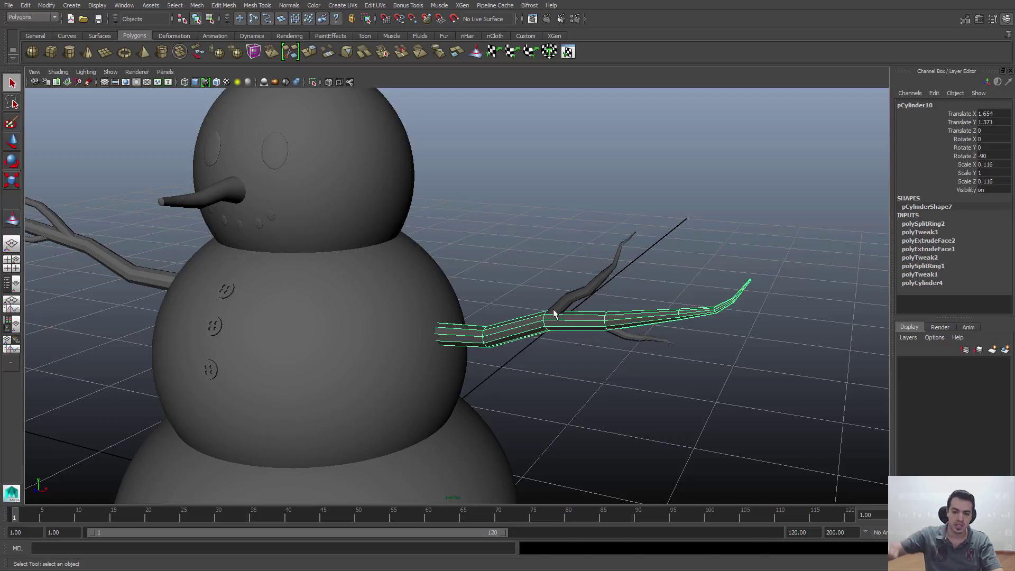
{"action": "key", "text": "3"}
{"action": "left_click", "coordinate": [521, 308]}
{"action": "left_click_drag", "start_coordinate": [488, 331], "coordinate": [591, 303], "text": "alt"}
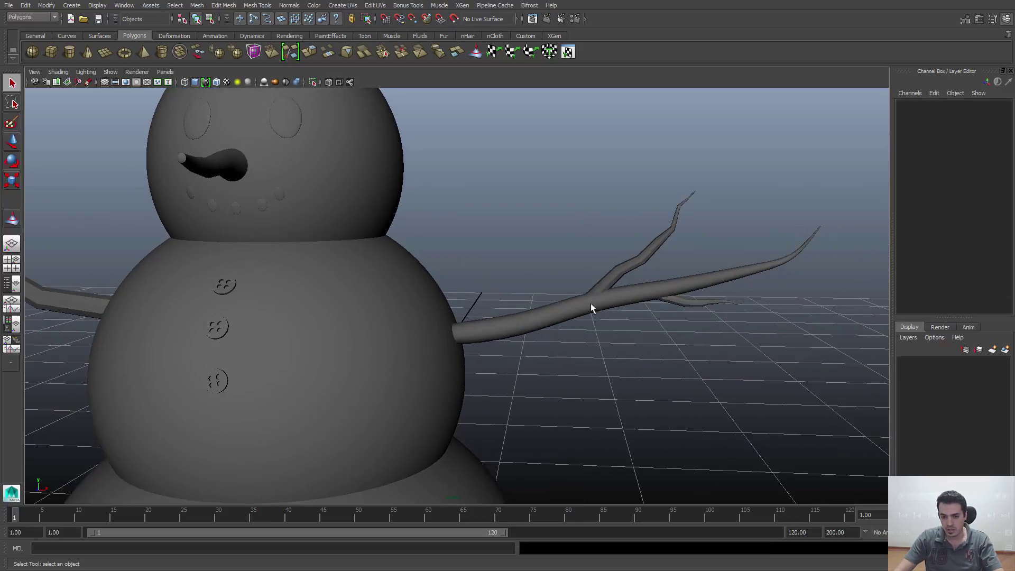
{"action": "left_click", "coordinate": [617, 274]}
{"action": "left_click", "coordinate": [651, 365]}
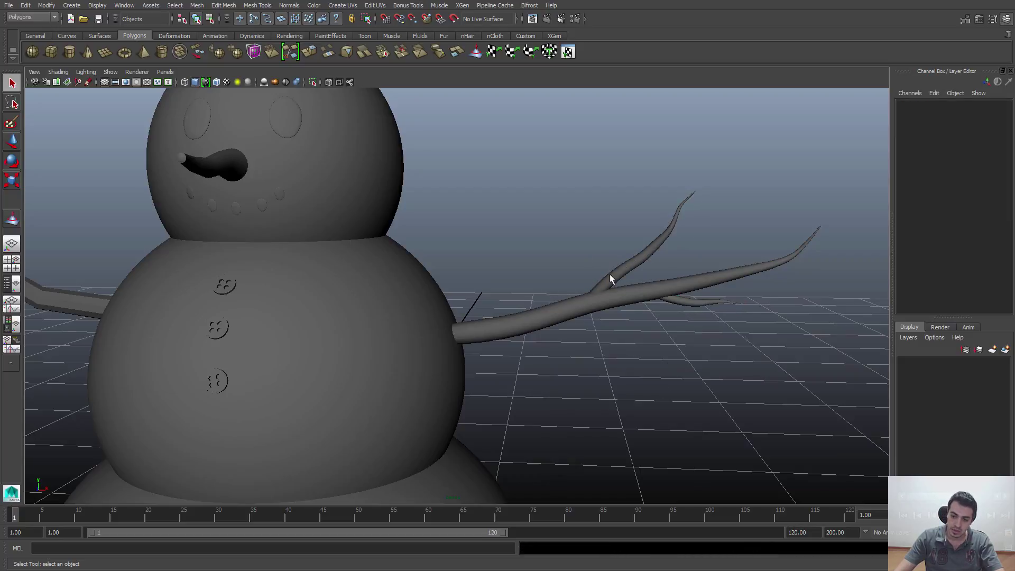
{"action": "left_click_drag", "start_coordinate": [610, 274], "coordinate": [684, 334]}
{"action": "key", "text": "1"}
{"action": "left_click", "coordinate": [682, 335]}
Step: Return to the separate cylinder, select it, and examine its cap and sides from above and from the side
{"action": "left_click_drag", "start_coordinate": [598, 389], "coordinate": [623, 392], "text": "alt"}
{"action": "right_click_drag", "start_coordinate": [624, 393], "coordinate": [520, 348], "text": "alt"}
{"action": "left_click_drag", "start_coordinate": [519, 348], "coordinate": [497, 413], "text": "alt"}
{"action": "right_click_drag", "start_coordinate": [497, 413], "coordinate": [691, 413], "text": "alt"}
{"action": "left_click", "coordinate": [463, 356]}
{"action": "right_click_drag", "start_coordinate": [463, 356], "coordinate": [288, 246], "text": "alt"}
{"action": "left_click", "coordinate": [772, 280]}
{"action": "right_click_drag", "start_coordinate": [772, 280], "coordinate": [622, 288], "text": "alt"}
{"action": "middle_click_drag", "start_coordinate": [622, 288], "coordinate": [460, 209], "text": "alt"}
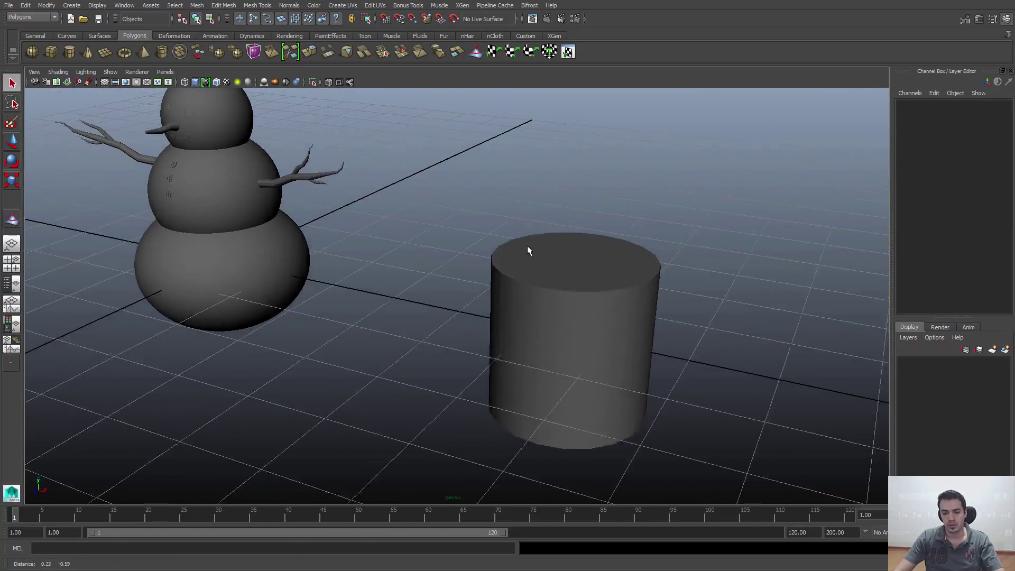
{"action": "right_click_drag", "start_coordinate": [528, 246], "coordinate": [517, 236], "text": "alt"}
{"action": "middle_click_drag", "start_coordinate": [553, 231], "coordinate": [557, 263], "text": "alt"}
{"action": "left_click", "coordinate": [568, 315]}
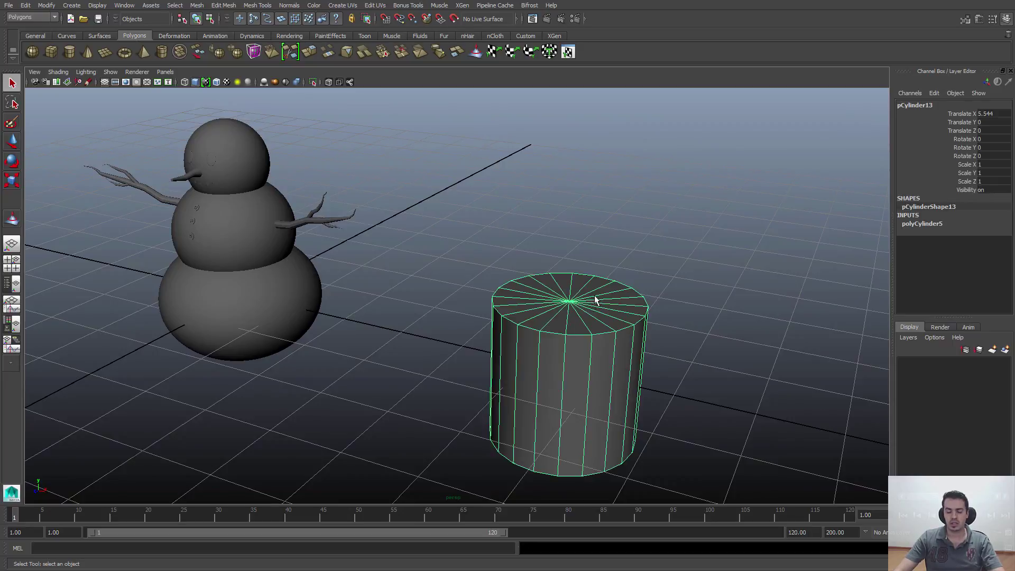
{"action": "left_click_drag", "start_coordinate": [595, 297], "coordinate": [532, 304], "text": "alt"}
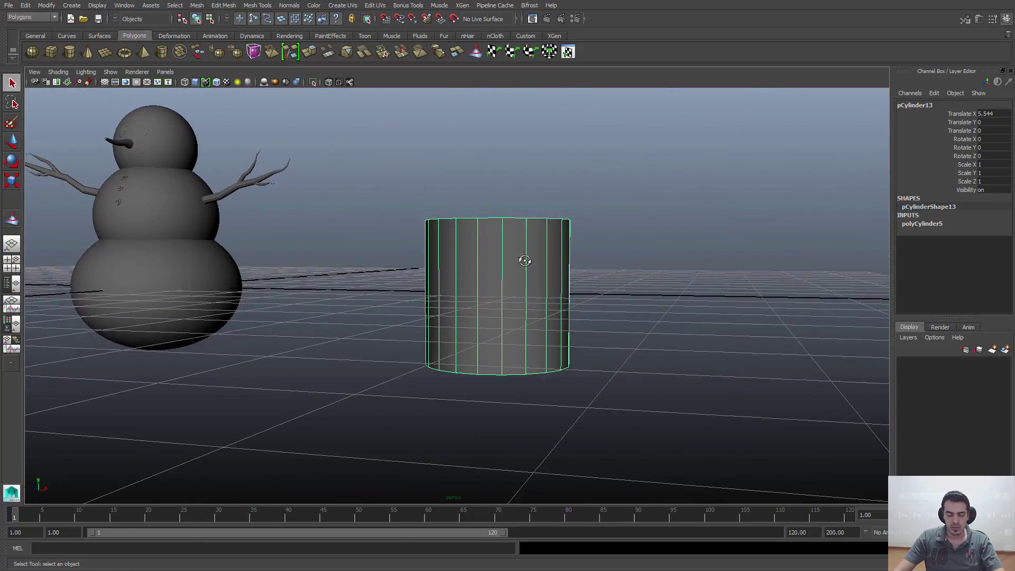
{"action": "left_click_drag", "start_coordinate": [522, 258], "coordinate": [411, 323], "text": "alt"}
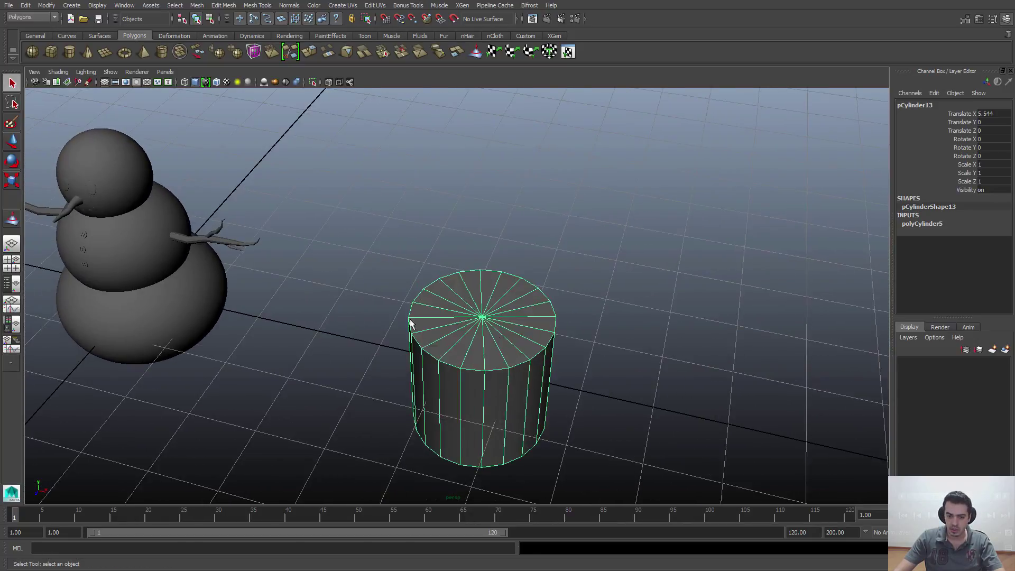
Step: Set the cylinder's radius to 0.65 and its height to 1.2
{"action": "left_click", "coordinate": [920, 223]}
{"action": "left_click", "coordinate": [930, 233]}
{"action": "middle_click_drag", "start_coordinate": [724, 311], "coordinate": [701, 318]}
{"action": "left_click_drag", "start_coordinate": [701, 318], "coordinate": [970, 272], "text": "alt"}
{"action": "left_click", "coordinate": [960, 241]}
{"action": "middle_click_drag", "start_coordinate": [696, 308], "coordinate": [662, 314]}
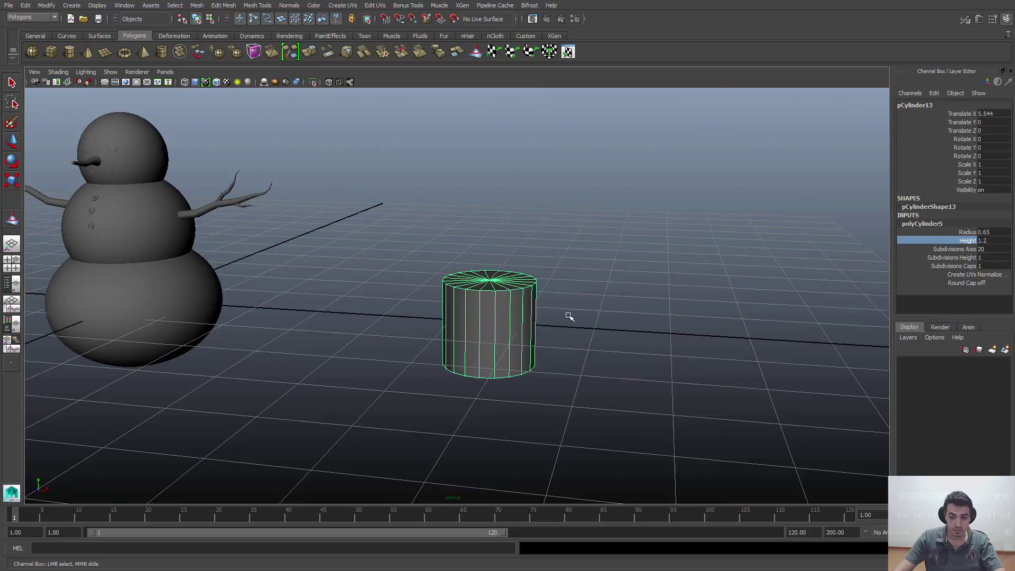
Step: Examine the resized cylinder's top cap, side faces and lower edge from several angles
{"action": "left_click_drag", "start_coordinate": [569, 318], "coordinate": [650, 345], "text": "alt"}
{"action": "right_click_drag", "start_coordinate": [650, 345], "coordinate": [623, 307], "text": "alt"}
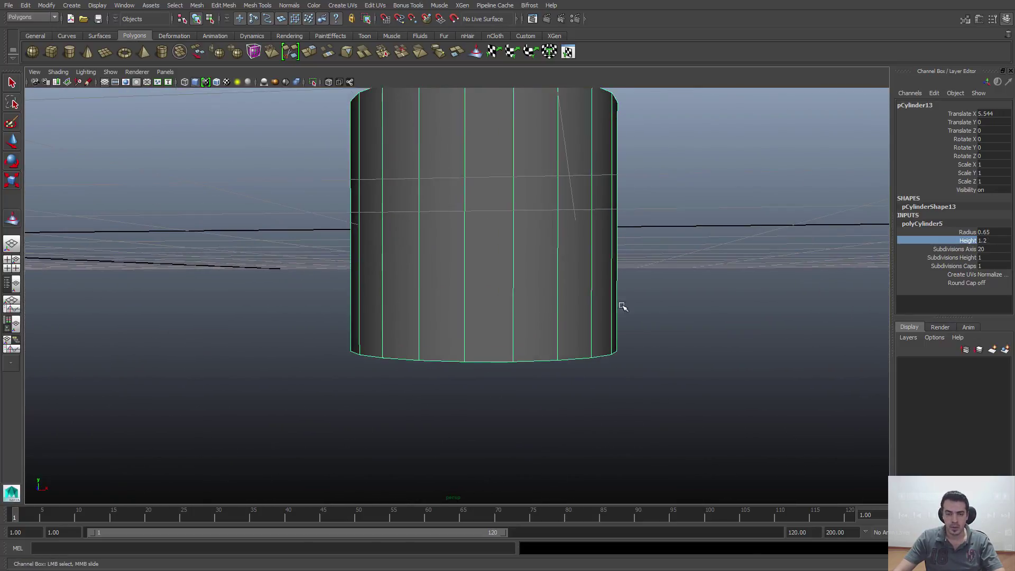
{"action": "middle_click_drag", "start_coordinate": [509, 270], "coordinate": [500, 285], "text": "alt"}
{"action": "left_click_drag", "start_coordinate": [501, 286], "coordinate": [505, 244], "text": "alt"}
{"action": "middle_click_drag", "start_coordinate": [506, 245], "coordinate": [523, 196], "text": "alt"}
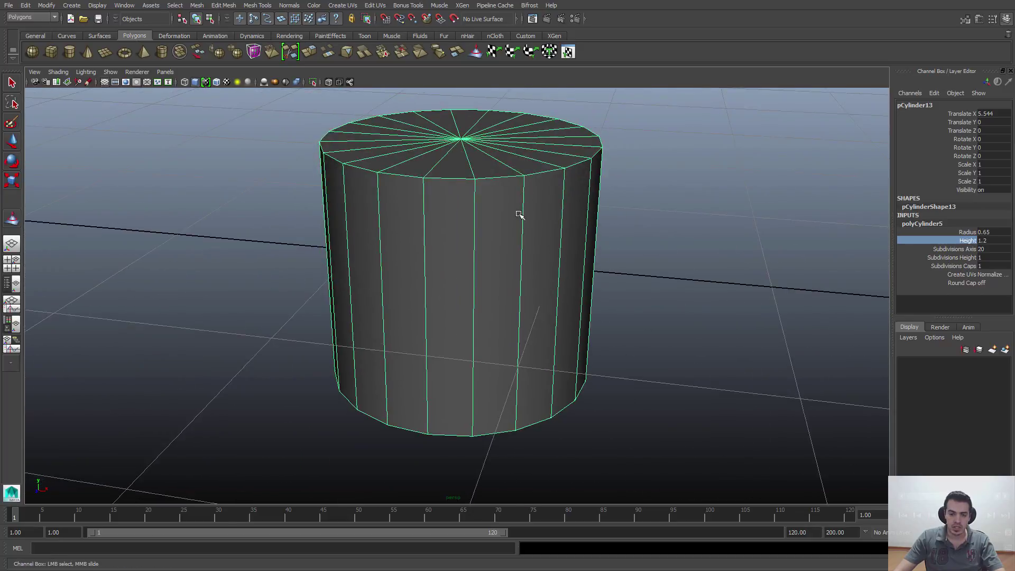
{"action": "right_click_drag", "start_coordinate": [519, 215], "coordinate": [495, 347], "text": "alt"}
{"action": "left_click_drag", "start_coordinate": [497, 349], "coordinate": [524, 291], "text": "alt"}
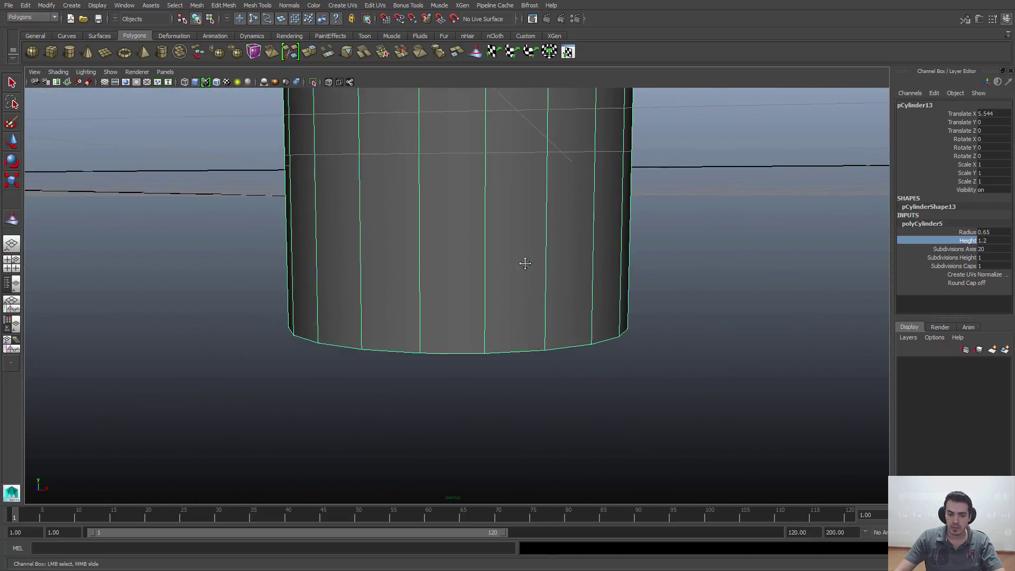
{"action": "right_click_drag", "start_coordinate": [525, 263], "coordinate": [412, 263], "text": "alt"}
{"action": "middle_click_drag", "start_coordinate": [413, 263], "coordinate": [420, 301], "text": "alt"}
{"action": "left_click_drag", "start_coordinate": [419, 300], "coordinate": [421, 264], "text": "alt"}
{"action": "left_click_drag", "start_coordinate": [500, 332], "coordinate": [542, 355], "text": "alt"}
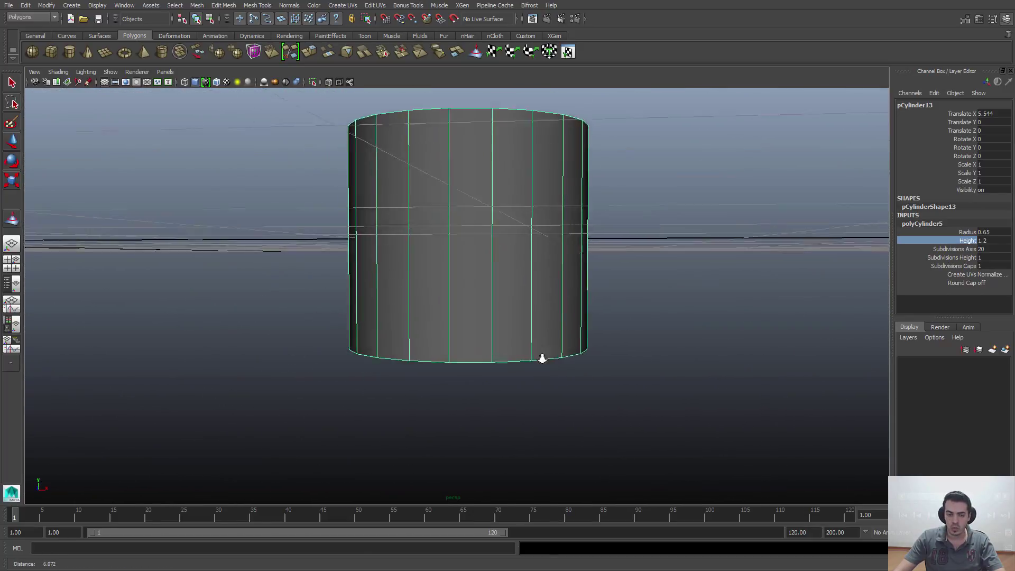
{"action": "right_click_drag", "start_coordinate": [541, 356], "coordinate": [620, 321], "text": "alt"}
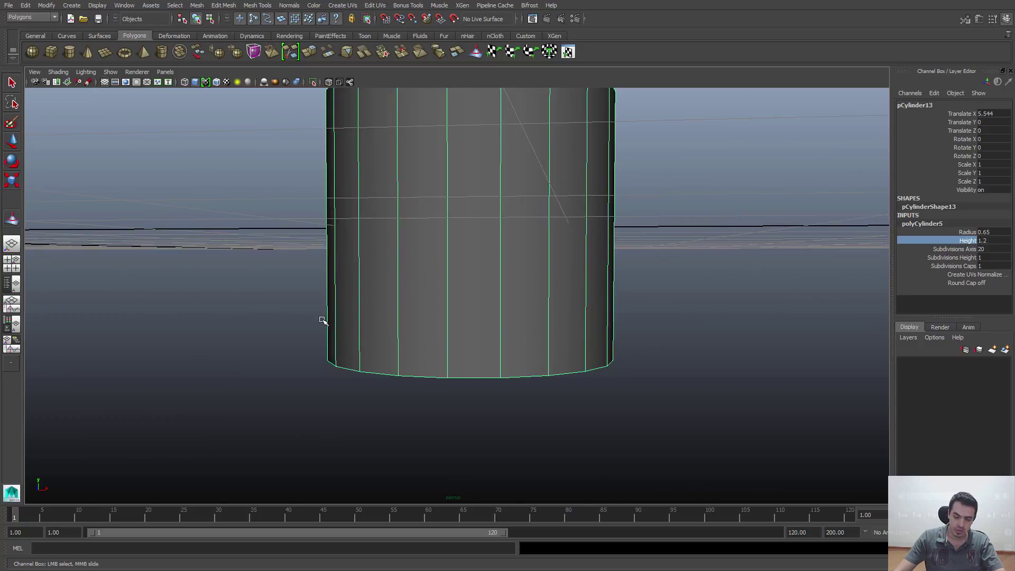
Step: Try raising the cylinder's height subdivisions to 2 and then to 12
{"action": "double_click", "coordinate": [982, 257]}
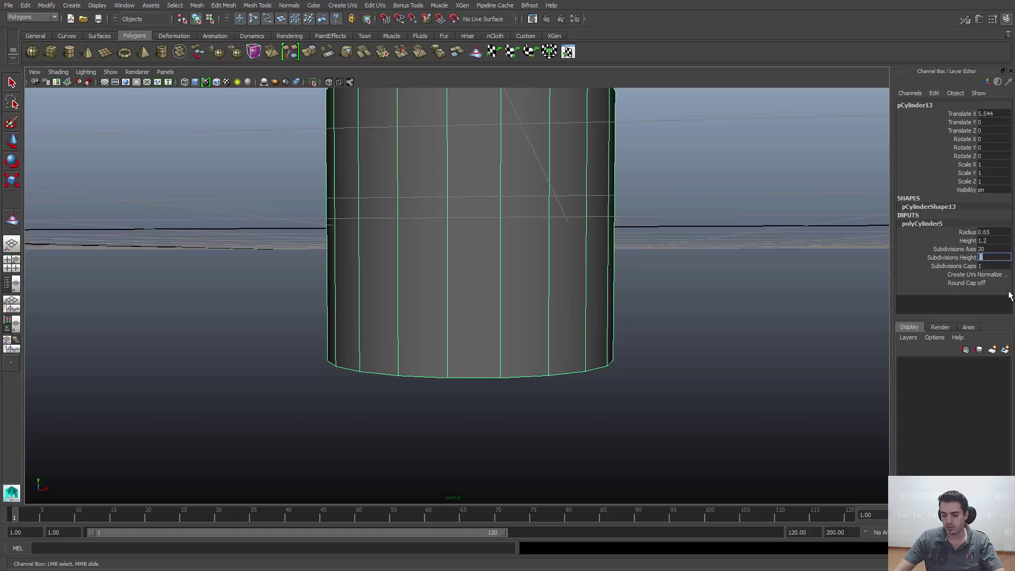
{"action": "type", "text": "2"}
{"action": "key", "text": "Return"}
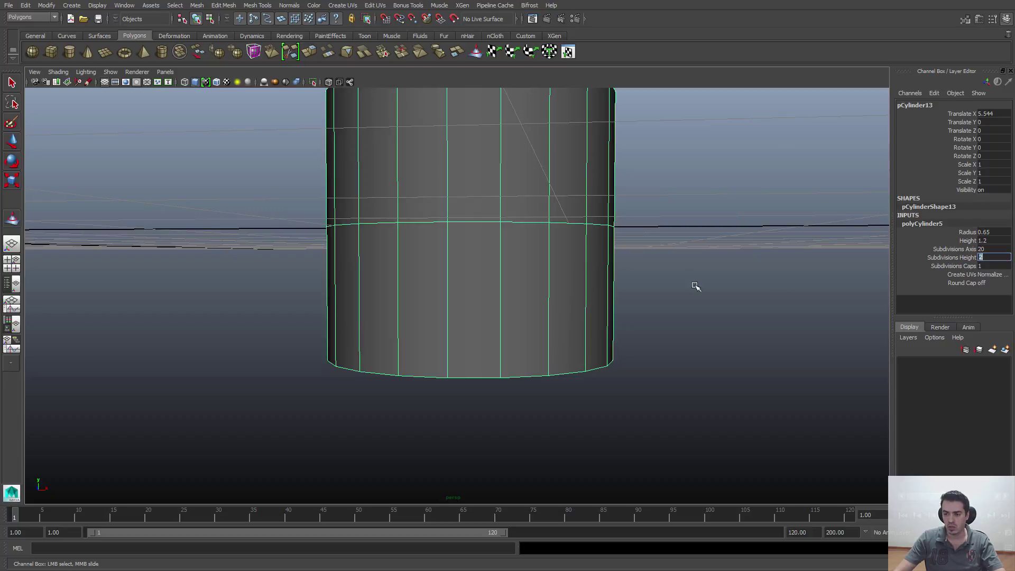
{"action": "scroll", "coordinate": [696, 286], "scroll_direction": "down", "scroll_amount": 3}
{"action": "left_click", "coordinate": [952, 258]}
{"action": "middle_click_drag", "start_coordinate": [585, 283], "coordinate": [639, 286]}
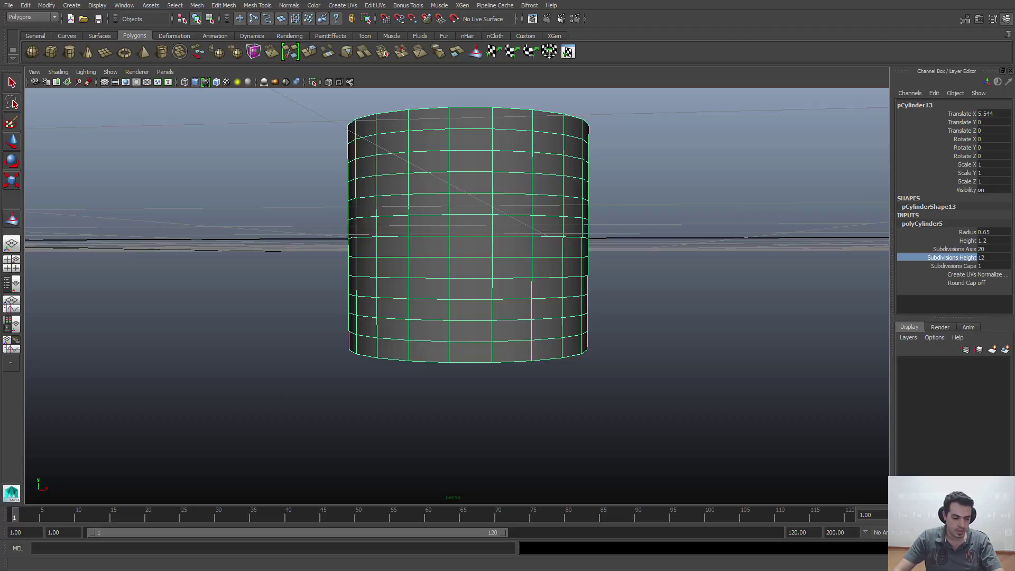
Step: Examine the hat in the snowman reference image, then return to the cylinder in Maya
{"action": "key", "text": "alt+Tab"}
{"action": "scroll", "coordinate": [847, 189], "scroll_direction": "up", "scroll_amount": 2}
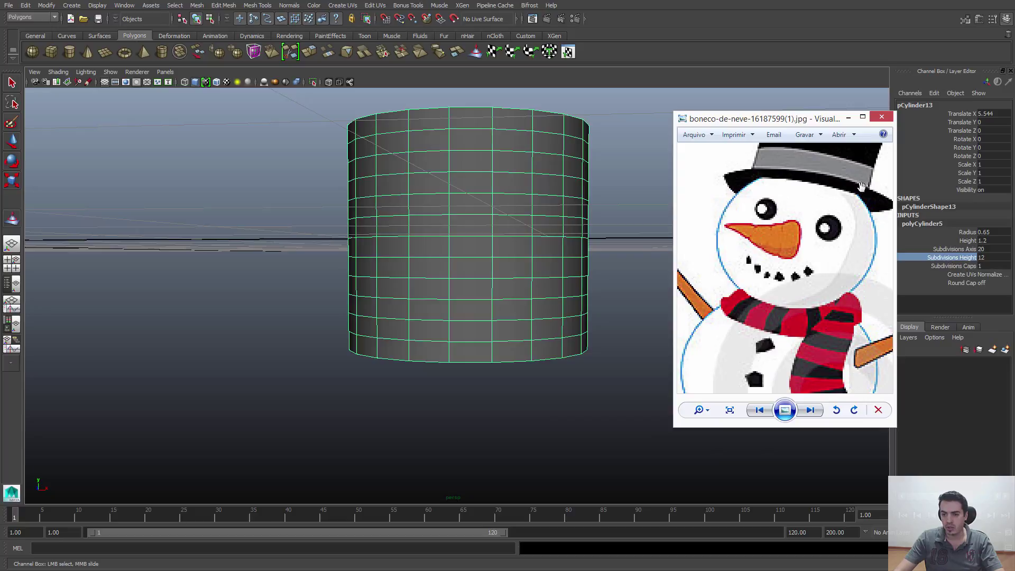
{"action": "scroll", "coordinate": [813, 209], "scroll_direction": "down", "scroll_amount": 2}
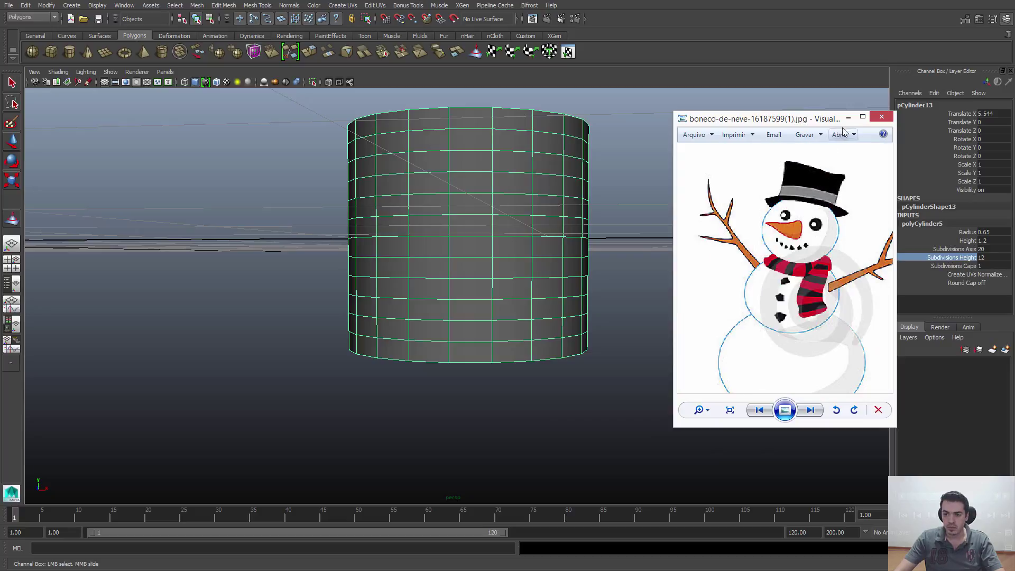
{"action": "left_click", "coordinate": [848, 117]}
Step: Undo the changes to the cylinder's height subdivisions
{"action": "key", "text": "ctrl+z"}
{"action": "key", "text": "ctrl+z"}
{"action": "key", "text": "ctrl+z"}
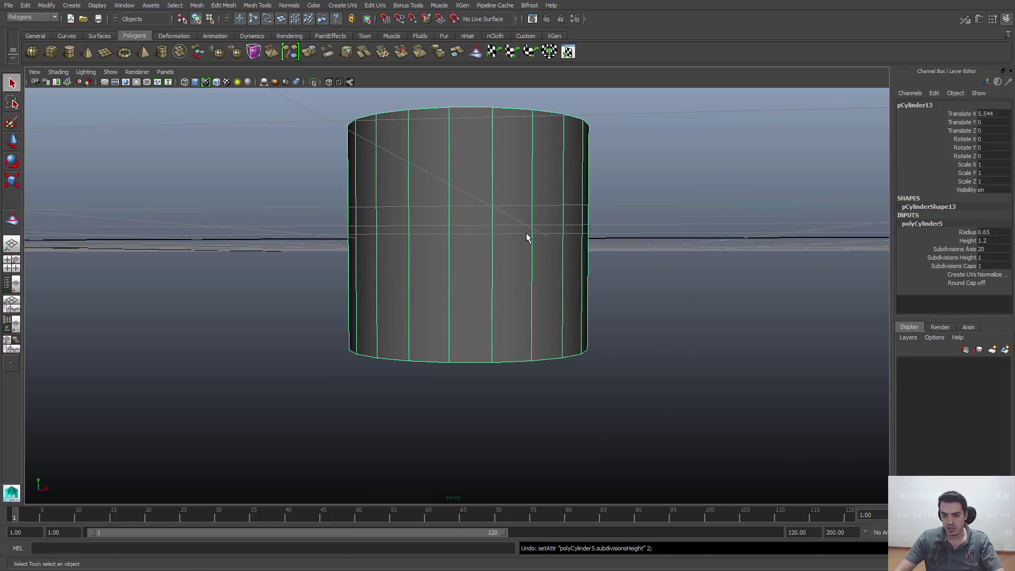
Step: Insert a horizontal edge loop around the cylinder just above its lower edge, then reselect the cylinder as an object
{"action": "left_click_drag", "start_coordinate": [535, 247], "coordinate": [571, 243], "text": "alt"}
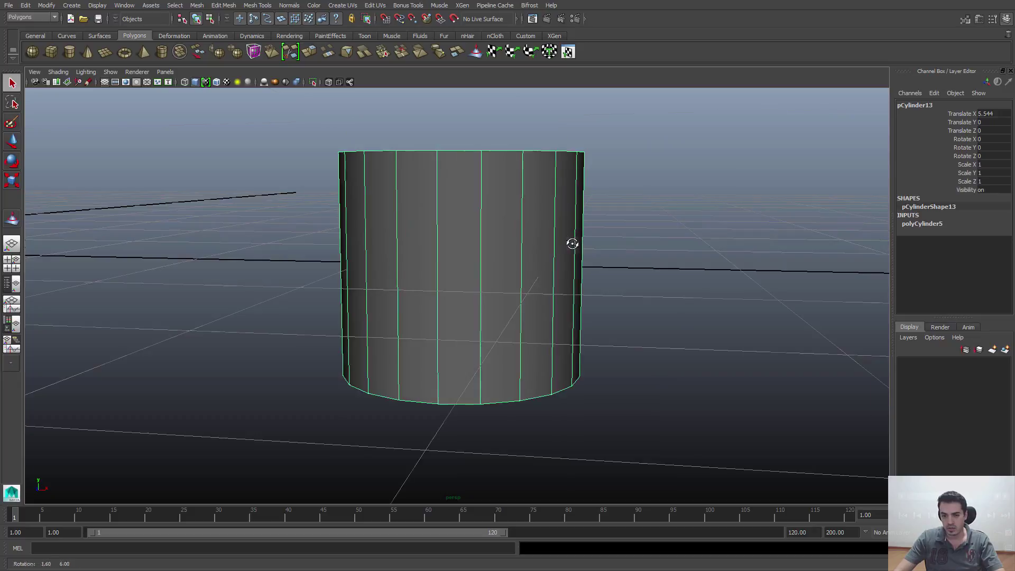
{"action": "left_click_drag", "start_coordinate": [508, 286], "coordinate": [396, 222], "text": "alt"}
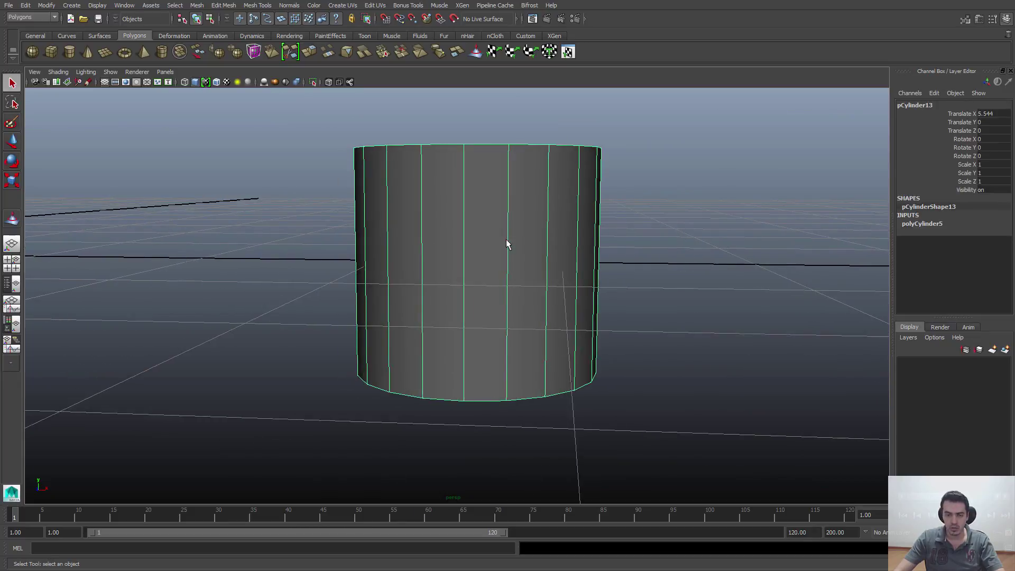
{"action": "left_click_drag", "start_coordinate": [506, 239], "coordinate": [434, 252], "text": "alt"}
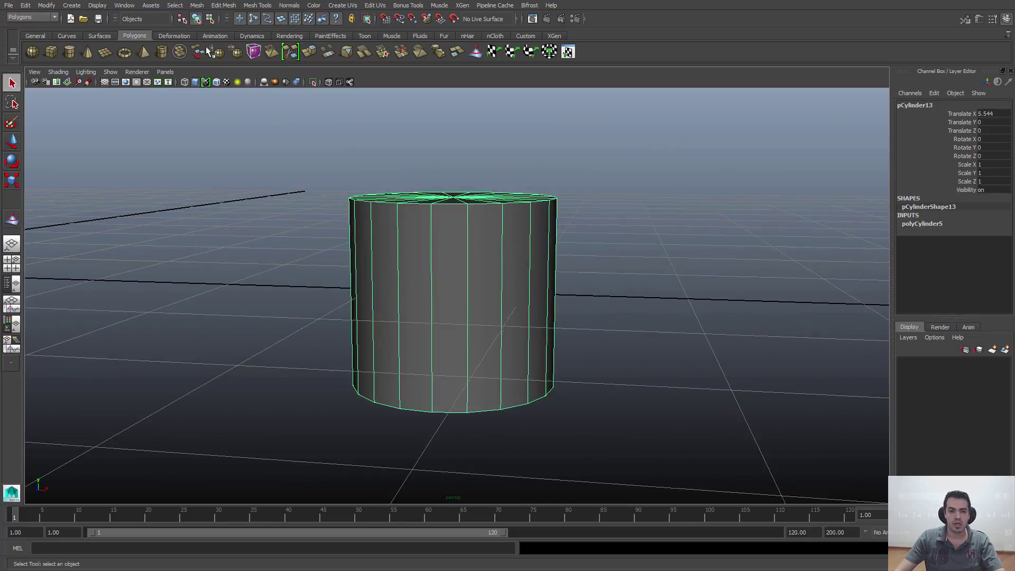
{"action": "left_click", "coordinate": [258, 6]}
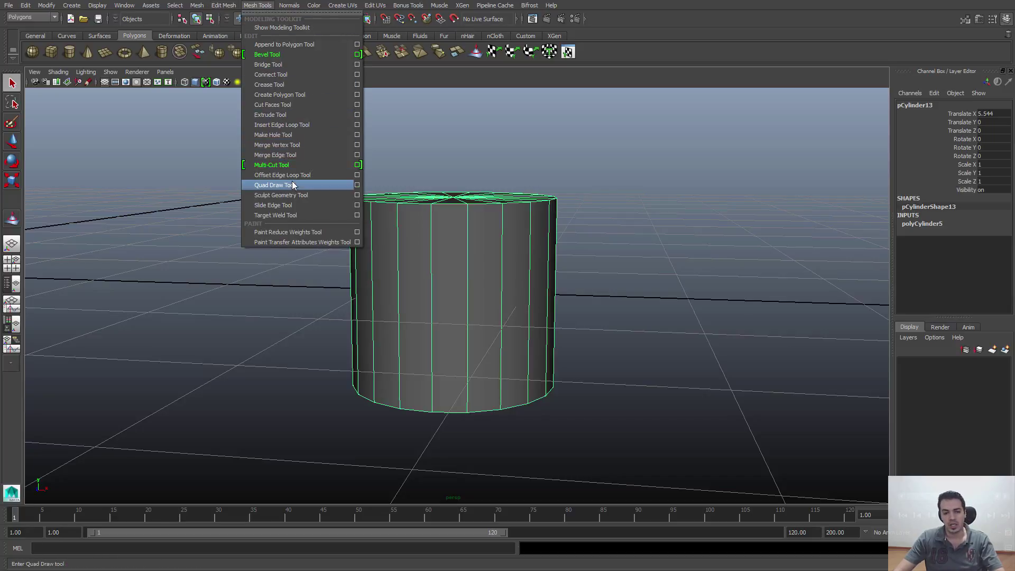
{"action": "left_click", "coordinate": [284, 125]}
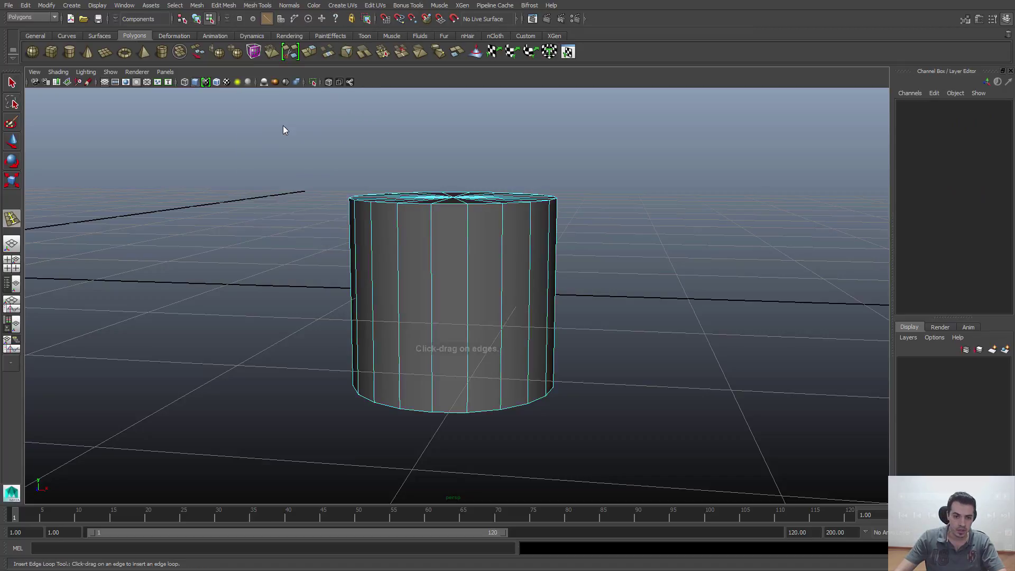
{"action": "right_click_drag", "start_coordinate": [396, 283], "coordinate": [435, 306], "text": "alt"}
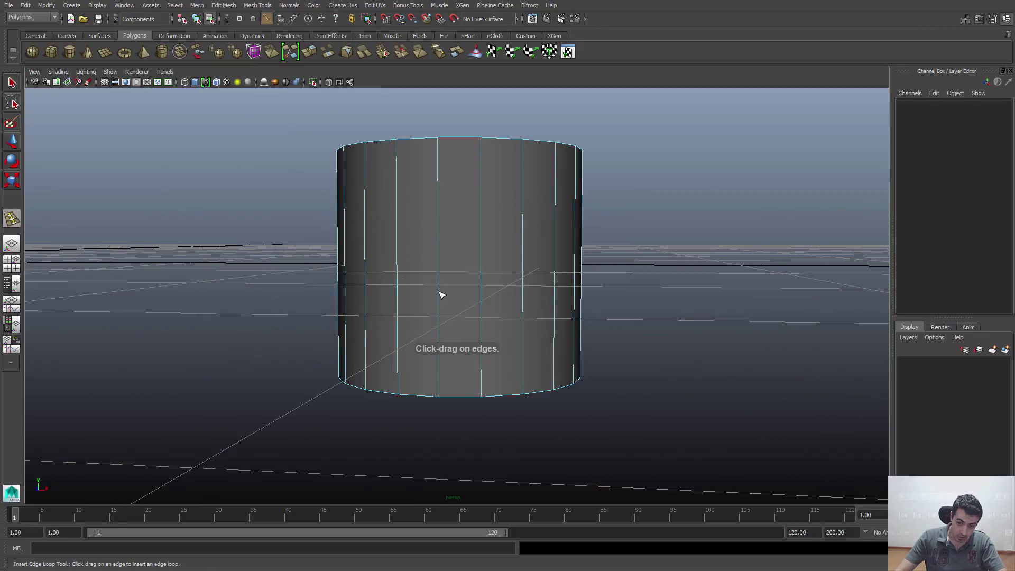
{"action": "left_click_drag", "start_coordinate": [441, 295], "coordinate": [435, 355]}
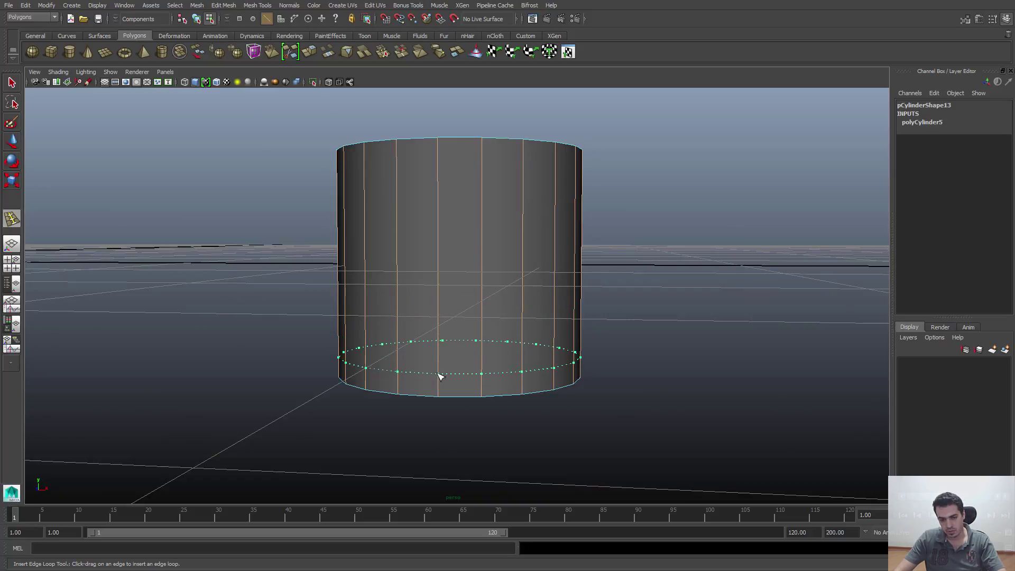
{"action": "left_click_drag", "start_coordinate": [440, 377], "coordinate": [573, 349]}
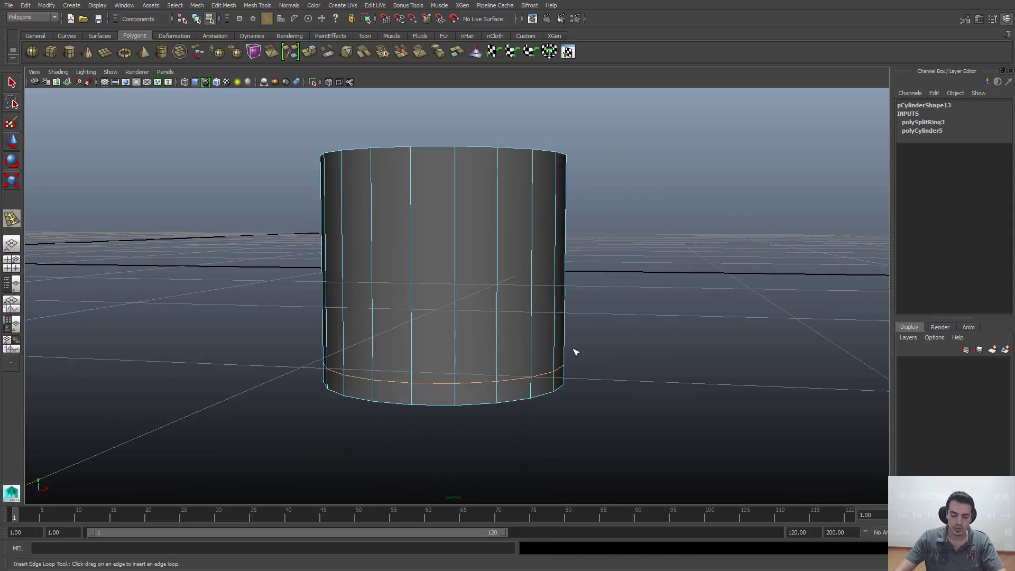
{"action": "key", "text": "q"}
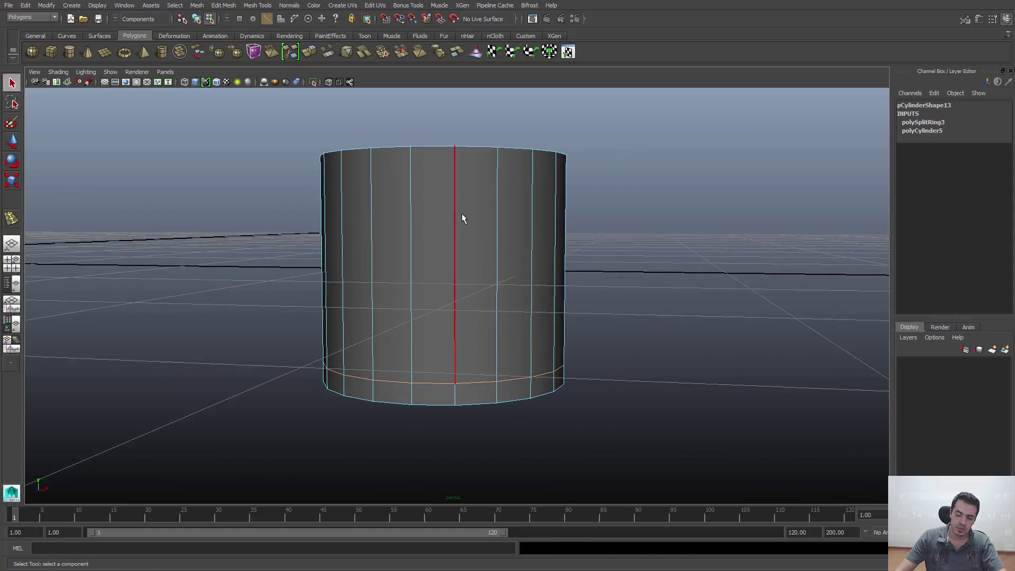
{"action": "key", "text": "F8"}
{"action": "left_click", "coordinate": [519, 202]}
Step: Switch the cylinder to face selection, with its lower band in close view
{"action": "middle_click_drag", "start_coordinate": [456, 390], "coordinate": [462, 267], "text": "alt"}
{"action": "right_click_drag", "start_coordinate": [462, 267], "coordinate": [469, 354], "text": "alt"}
{"action": "middle_click_drag", "start_coordinate": [469, 354], "coordinate": [456, 392], "text": "alt"}
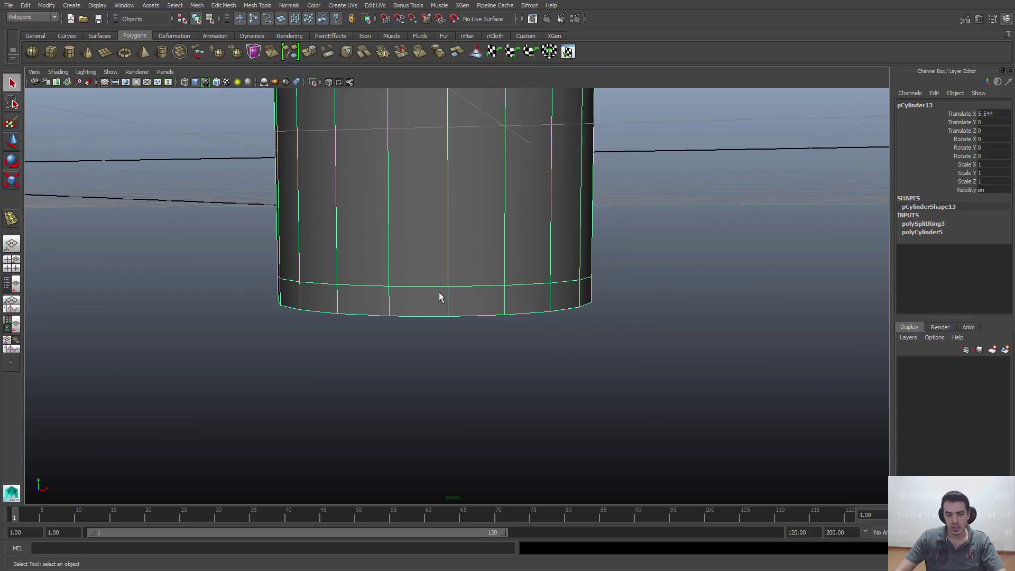
{"action": "right_click_drag", "start_coordinate": [410, 195], "coordinate": [413, 219]}
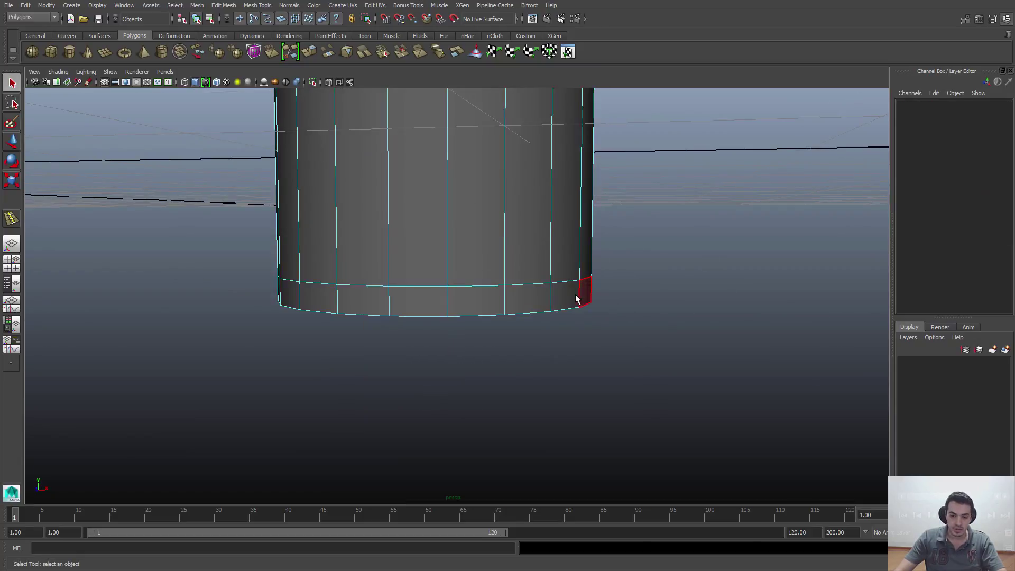
{"action": "left_click_drag", "start_coordinate": [576, 299], "coordinate": [544, 290], "text": "alt"}
Step: Try selecting individual faces one by one around the cylinder's lower band
{"action": "left_click", "coordinate": [601, 293]}
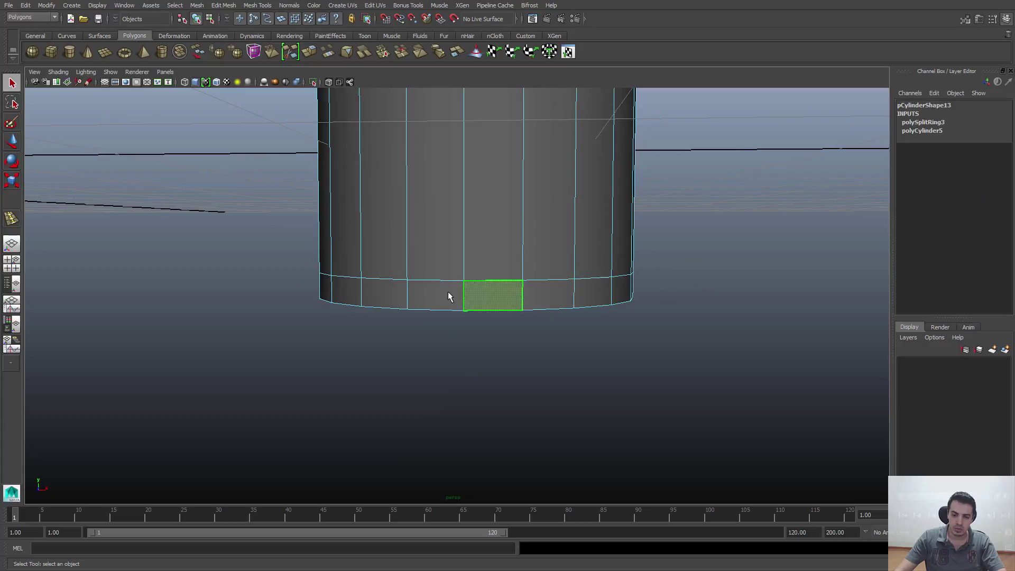
{"action": "left_click", "coordinate": [384, 294]}
{"action": "left_click", "coordinate": [473, 298]}
{"action": "left_click", "coordinate": [552, 295]}
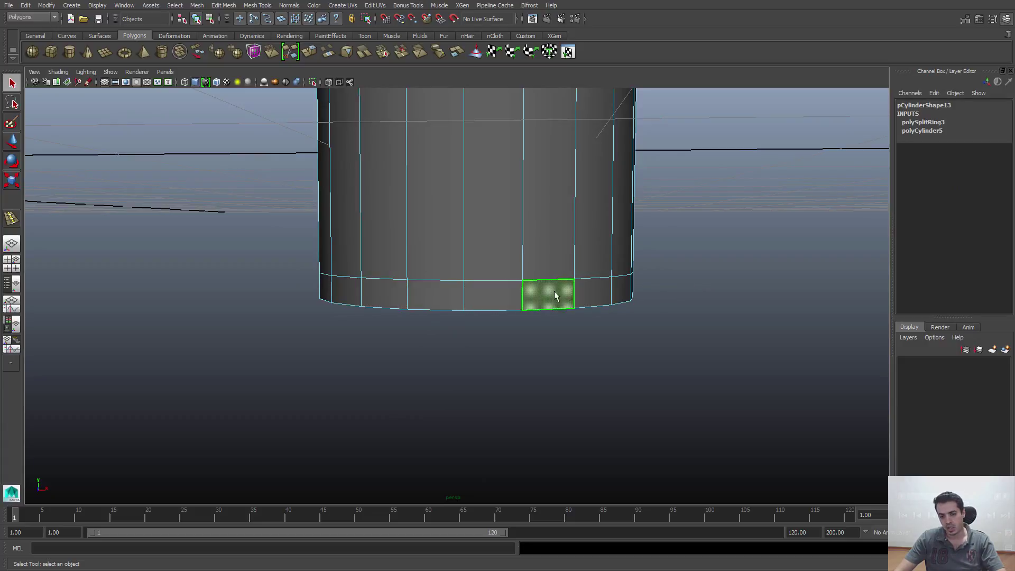
{"action": "left_click", "coordinate": [592, 292]}
{"action": "left_click", "coordinate": [516, 297]}
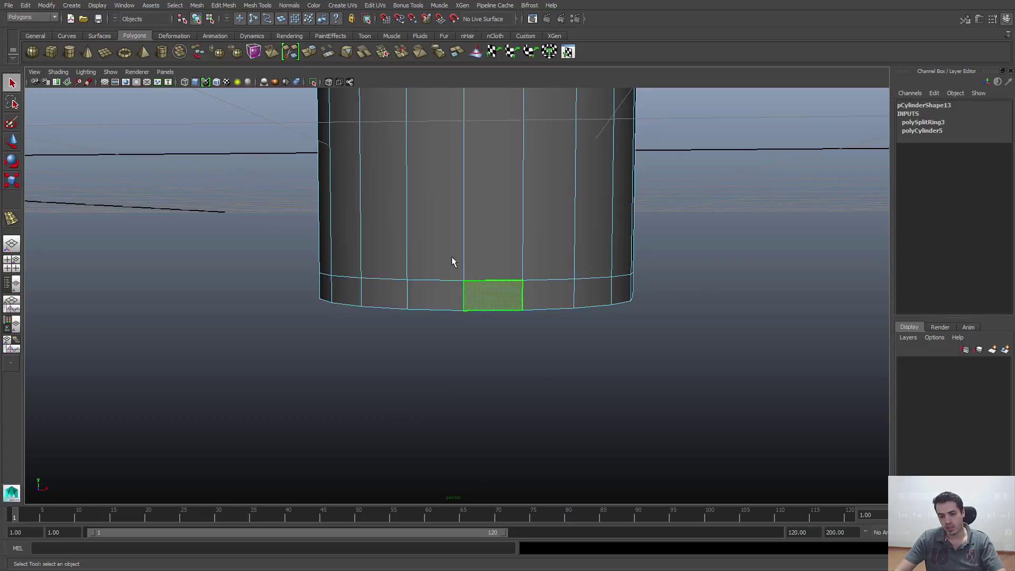
Step: Try box-selecting the lower band's faces in the perspective view and check the selection on the underside
{"action": "left_click_drag", "start_coordinate": [519, 267], "coordinate": [512, 291], "text": "alt"}
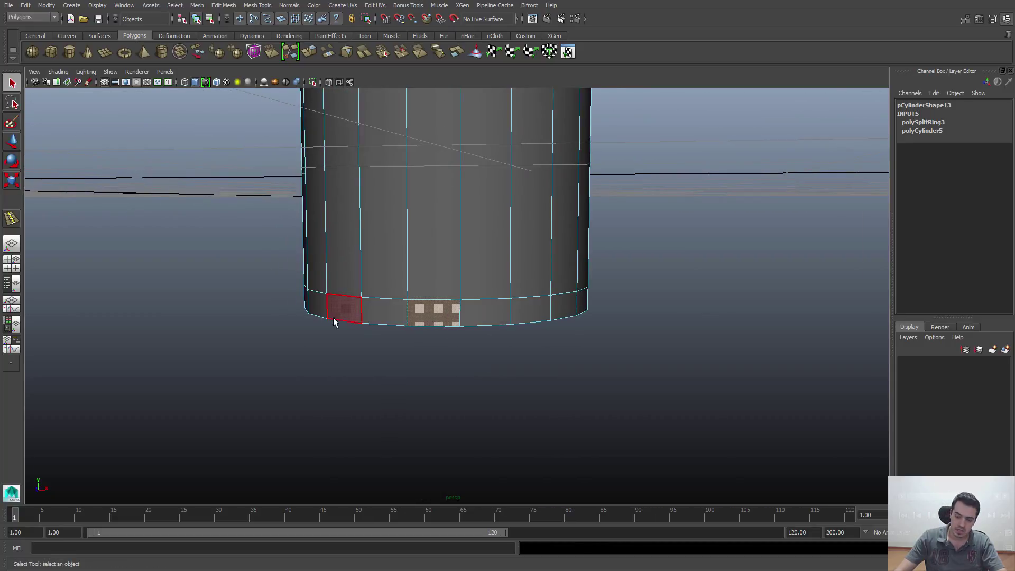
{"action": "left_click_drag", "start_coordinate": [582, 290], "coordinate": [598, 297], "text": "alt"}
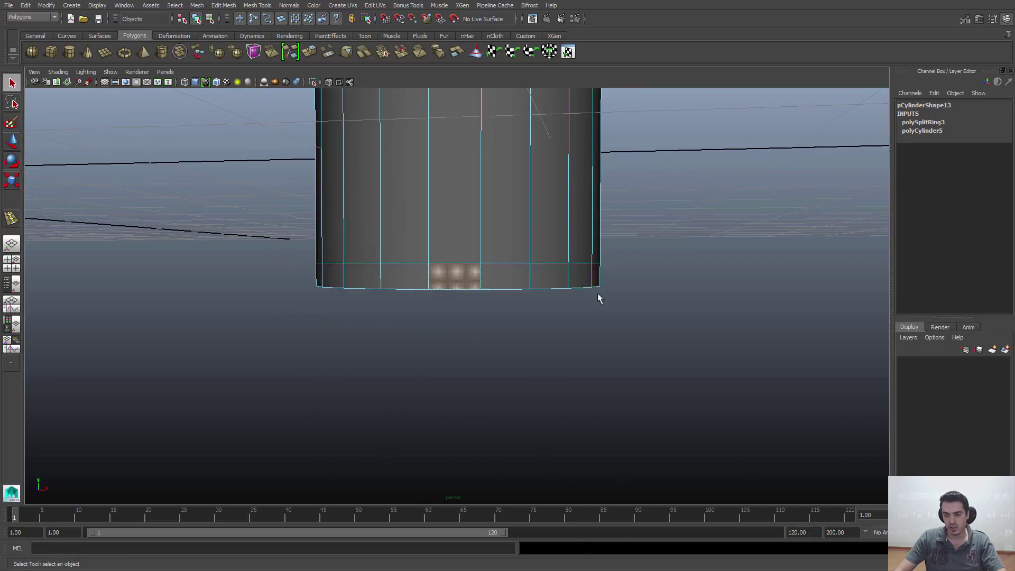
{"action": "left_click_drag", "start_coordinate": [668, 312], "coordinate": [256, 272]}
{"action": "left_click_drag", "start_coordinate": [513, 329], "coordinate": [487, 287], "text": "alt"}
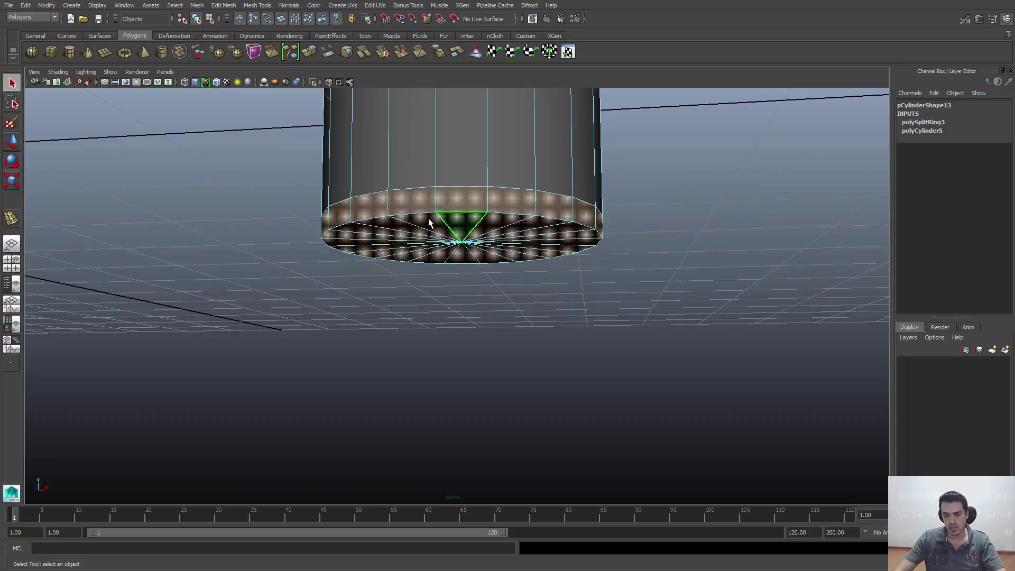
{"action": "left_click_drag", "start_coordinate": [429, 223], "coordinate": [414, 233], "text": "alt"}
{"action": "left_click_drag", "start_coordinate": [502, 165], "coordinate": [644, 257], "text": "alt"}
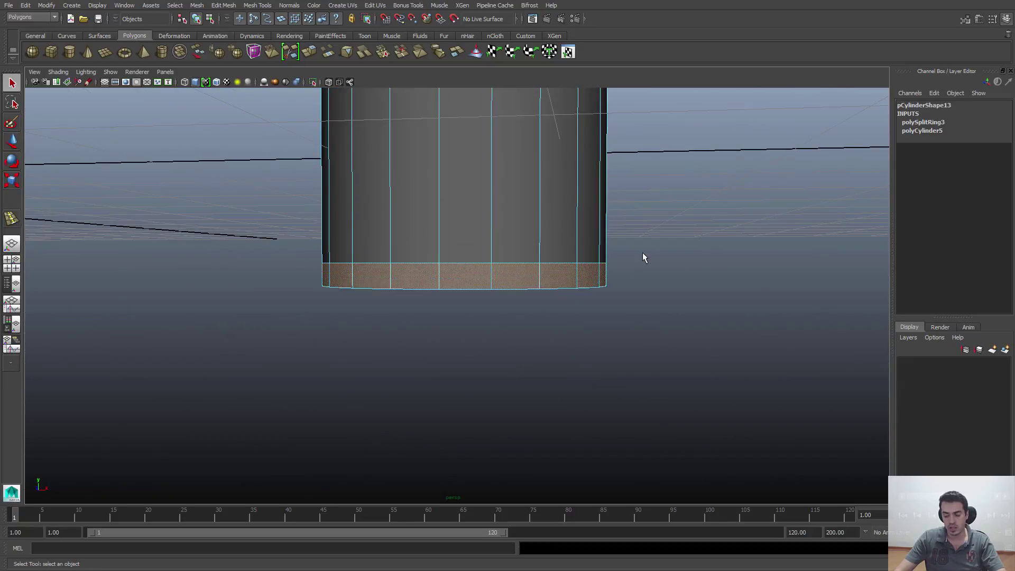
Step: Box-select only the side faces of the lower band in the front view, leaving out the bottom cap, and check them from below in perspective
{"action": "key", "text": "space"}
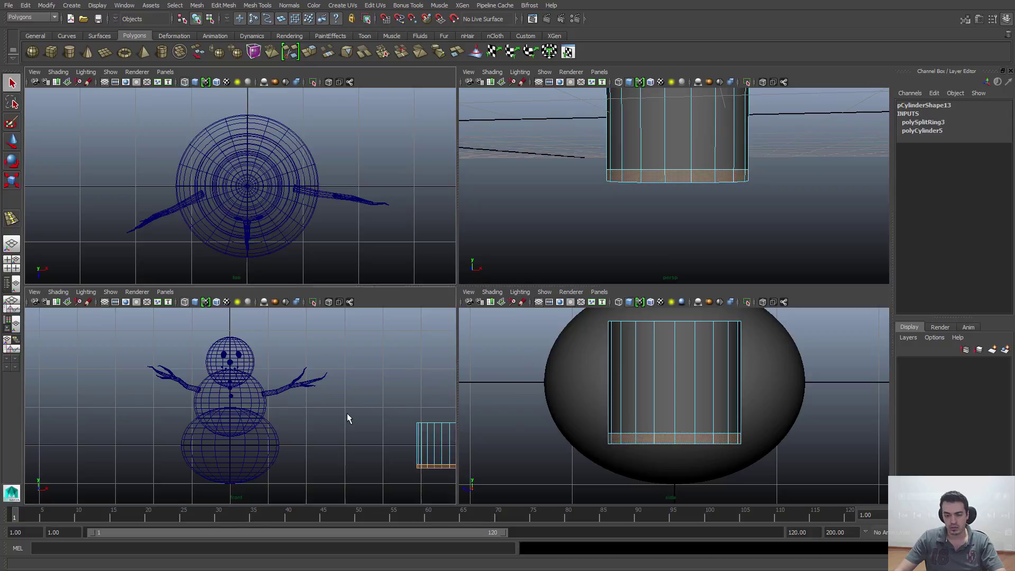
{"action": "key", "text": "space"}
{"action": "key", "text": "f"}
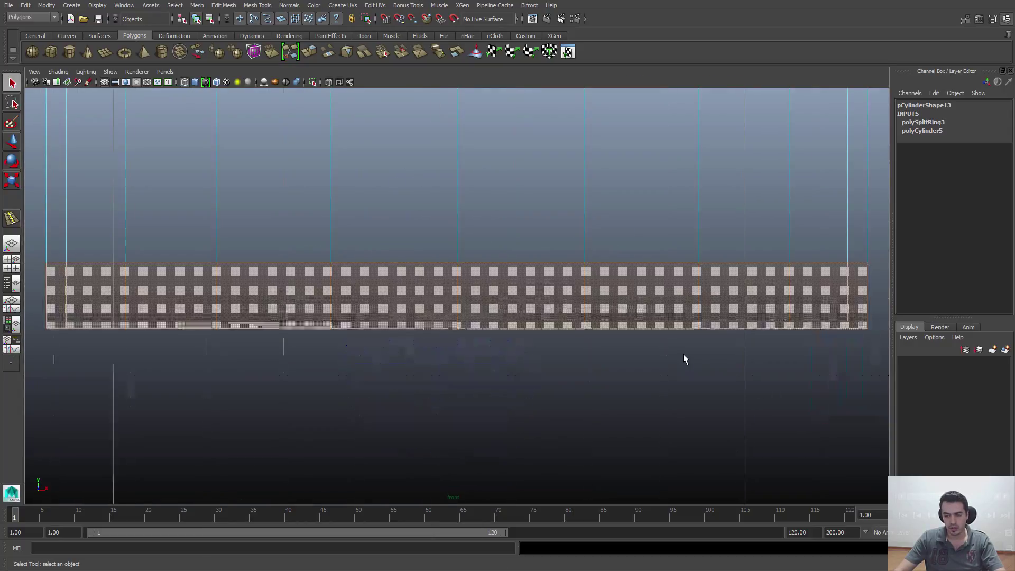
{"action": "scroll", "coordinate": [681, 338], "scroll_direction": "down", "scroll_amount": 3}
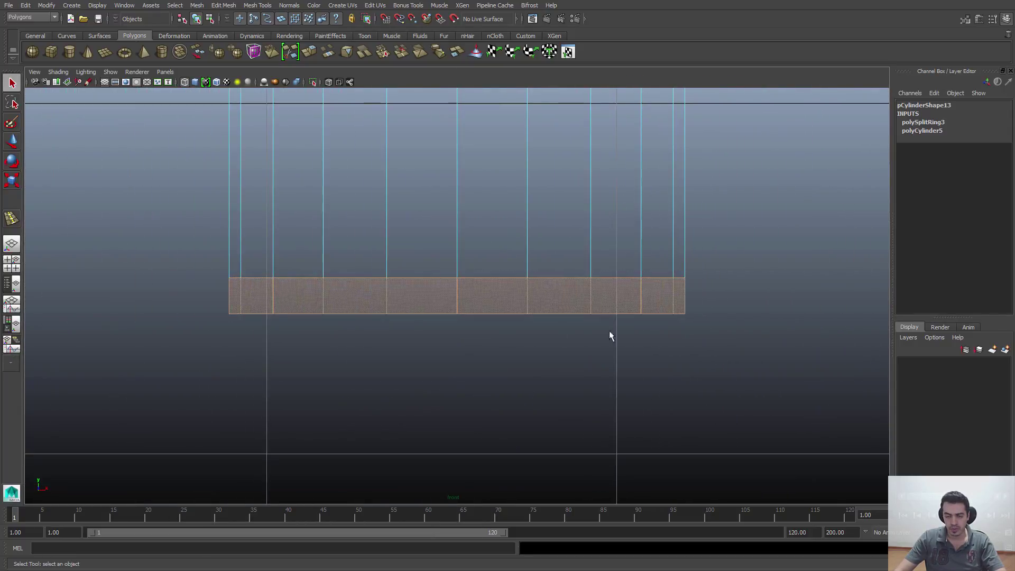
{"action": "left_click", "coordinate": [758, 299]}
{"action": "left_click_drag", "start_coordinate": [840, 297], "coordinate": [746, 304]}
{"action": "left_click_drag", "start_coordinate": [635, 306], "coordinate": [124, 295]}
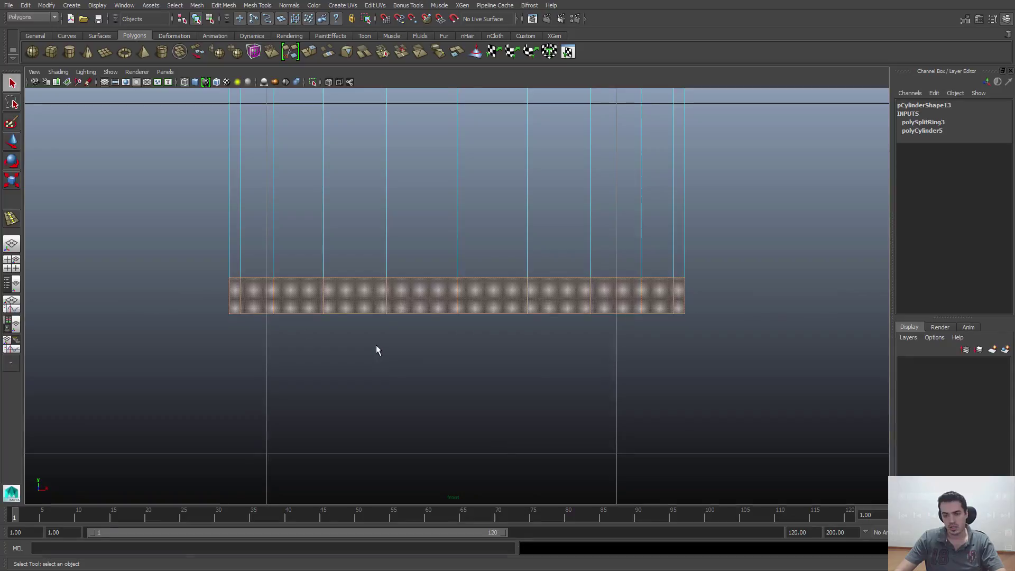
{"action": "key", "text": "space"}
{"action": "key", "text": "space"}
{"action": "left_click_drag", "start_coordinate": [640, 227], "coordinate": [478, 254], "text": "alt"}
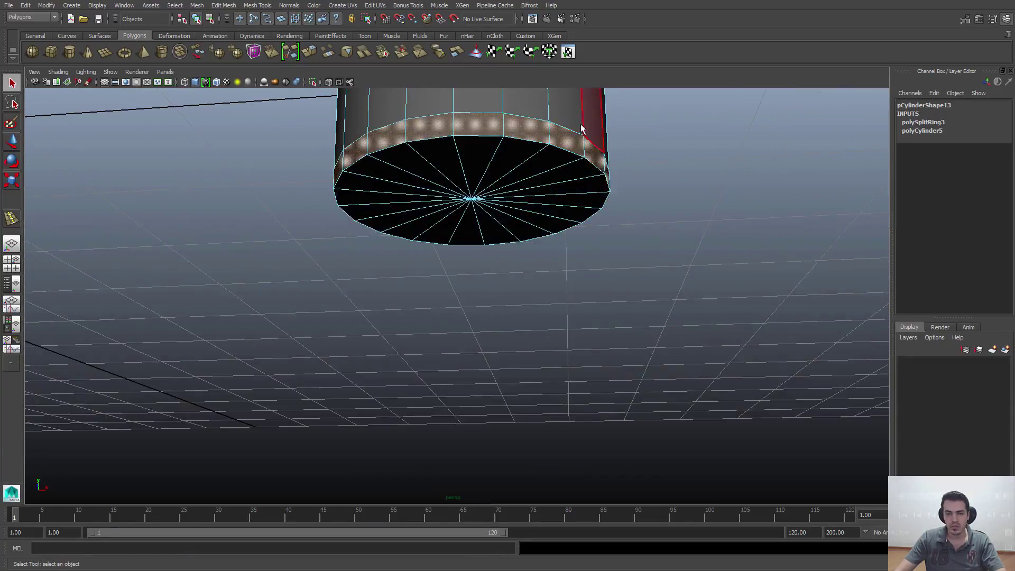
{"action": "left_click_drag", "start_coordinate": [671, 248], "coordinate": [659, 327], "text": "alt"}
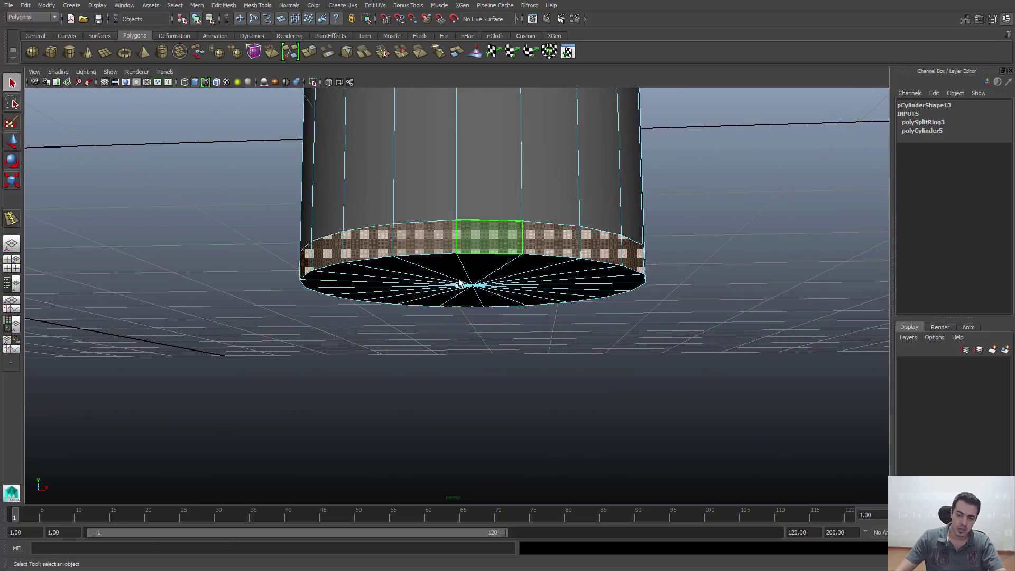
Step: Select the horizontal edge loop above the cylinder's base, then return to face selection
{"action": "right_click_drag", "start_coordinate": [459, 284], "coordinate": [494, 374], "text": "alt"}
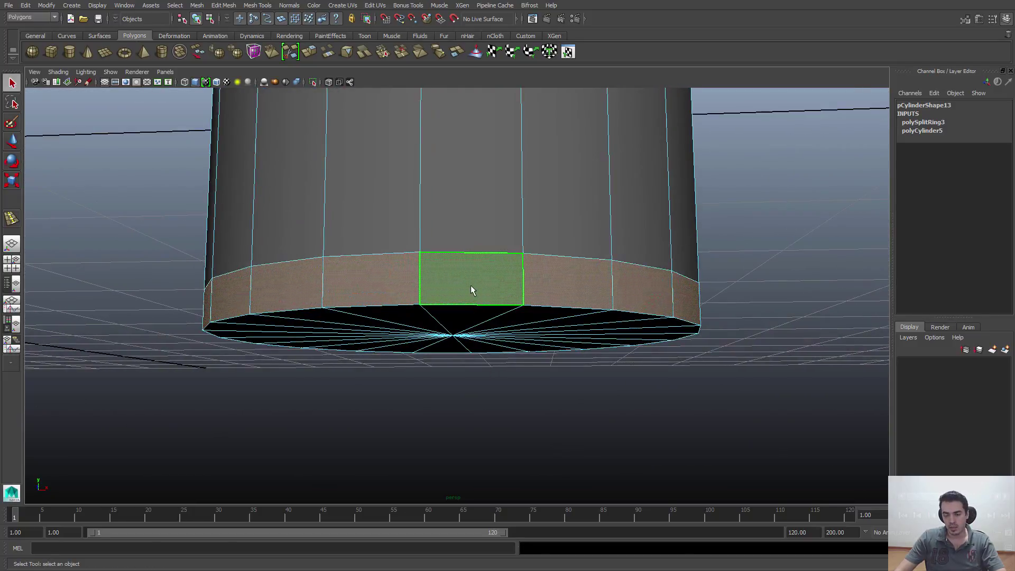
{"action": "right_click_drag", "start_coordinate": [470, 285], "coordinate": [472, 260]}
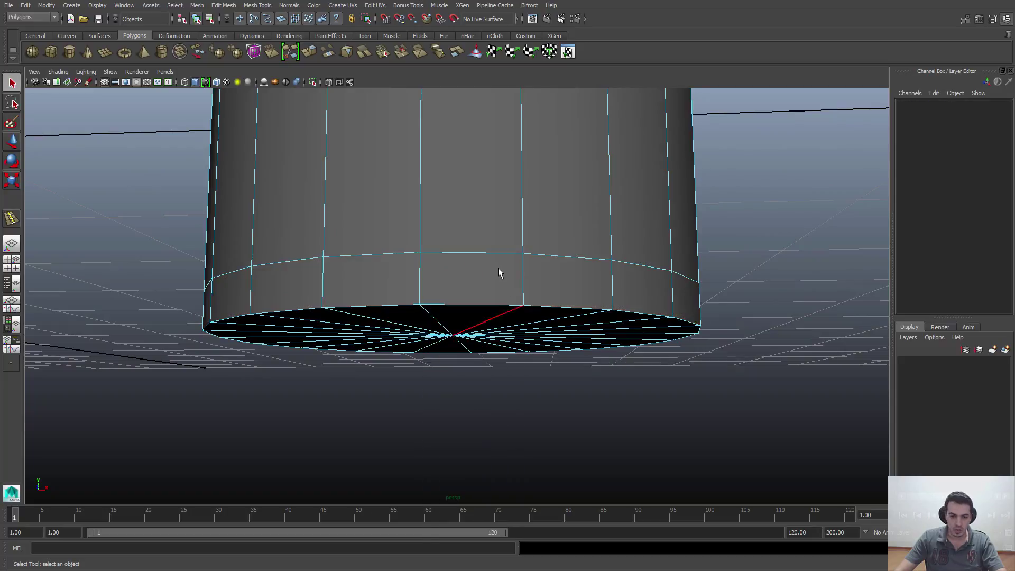
{"action": "double_click", "coordinate": [494, 259]}
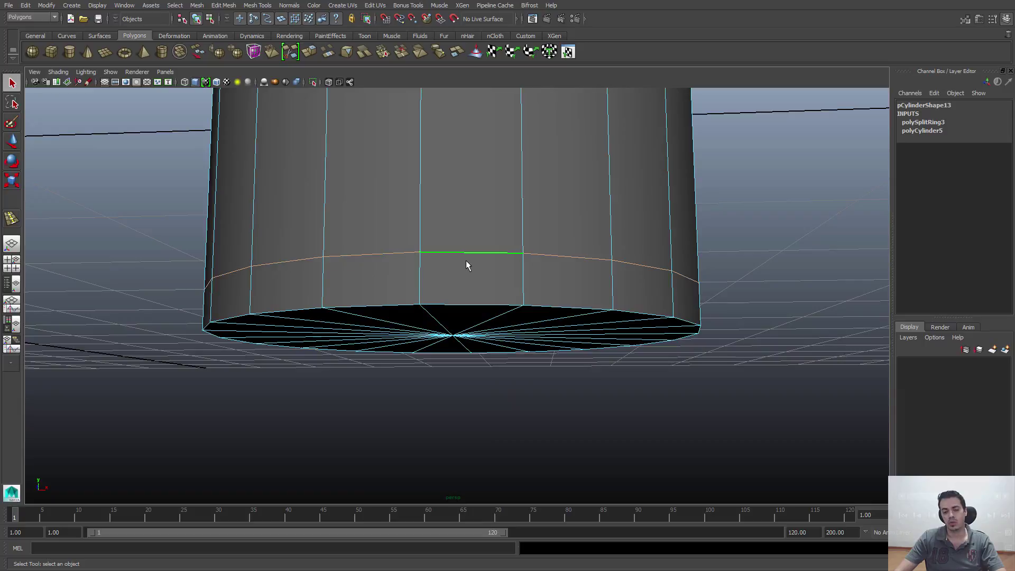
{"action": "right_click_drag", "start_coordinate": [466, 261], "coordinate": [466, 285]}
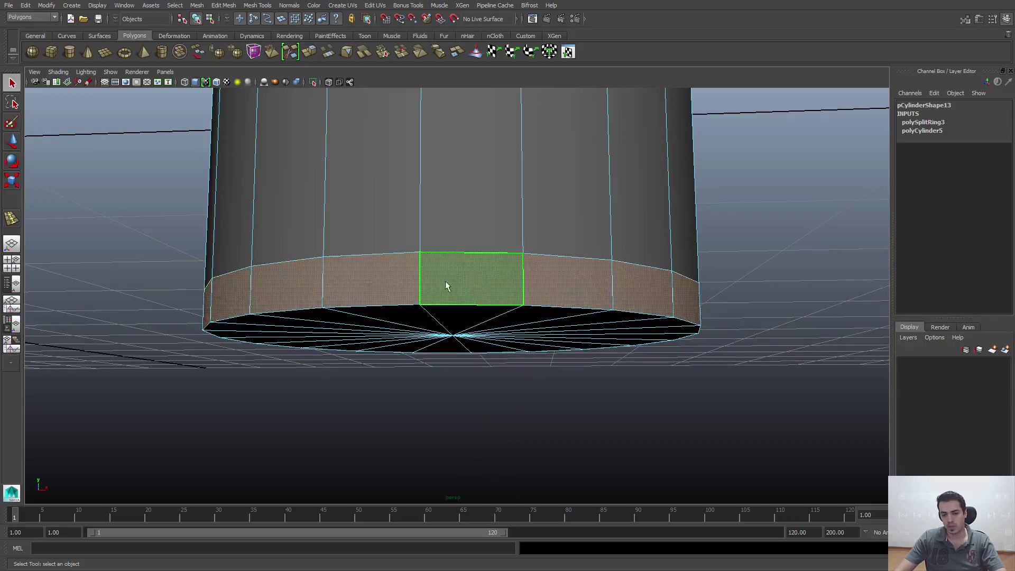
Step: Try selecting the narrow band of faces around the cylinder's base one face at a time, then clear the selection
{"action": "mouse_move", "coordinate": [464, 280]}
{"action": "left_mouse_down"}
{"action": "mouse_move", "coordinate": [674, 292]}
{"action": "mouse_move", "coordinate": [240, 285]}
{"action": "left_mouse_up"}
{"action": "left_click_drag", "start_coordinate": [635, 292], "coordinate": [460, 321], "text": "alt"}
{"action": "left_click", "coordinate": [185, 433], "text": "shift"}
{"action": "left_click", "coordinate": [285, 418], "text": "shift"}
{"action": "left_click", "coordinate": [373, 403], "text": "shift"}
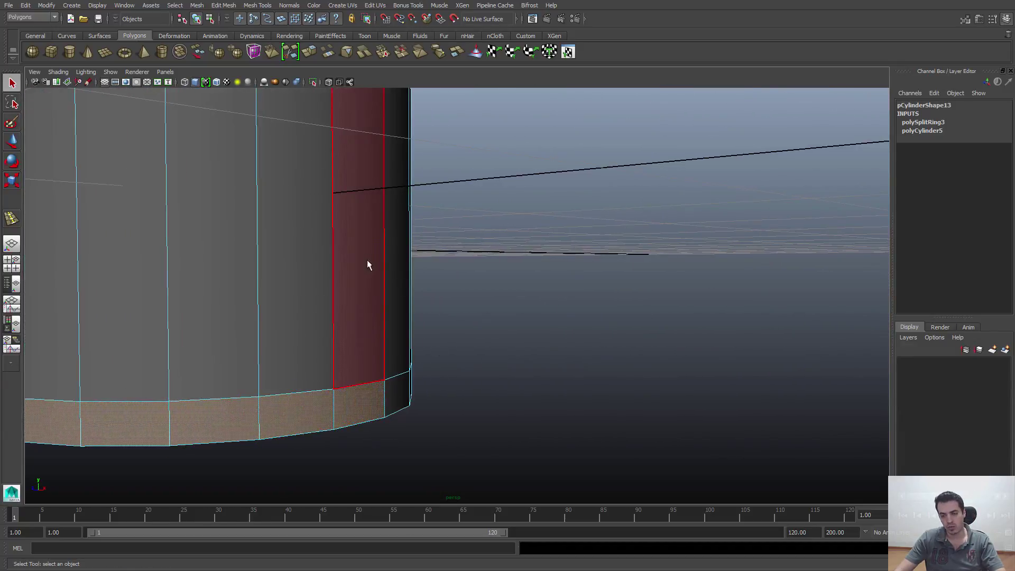
{"action": "left_click_drag", "start_coordinate": [392, 450], "coordinate": [488, 433], "text": "alt"}
{"action": "left_click", "coordinate": [487, 432]}
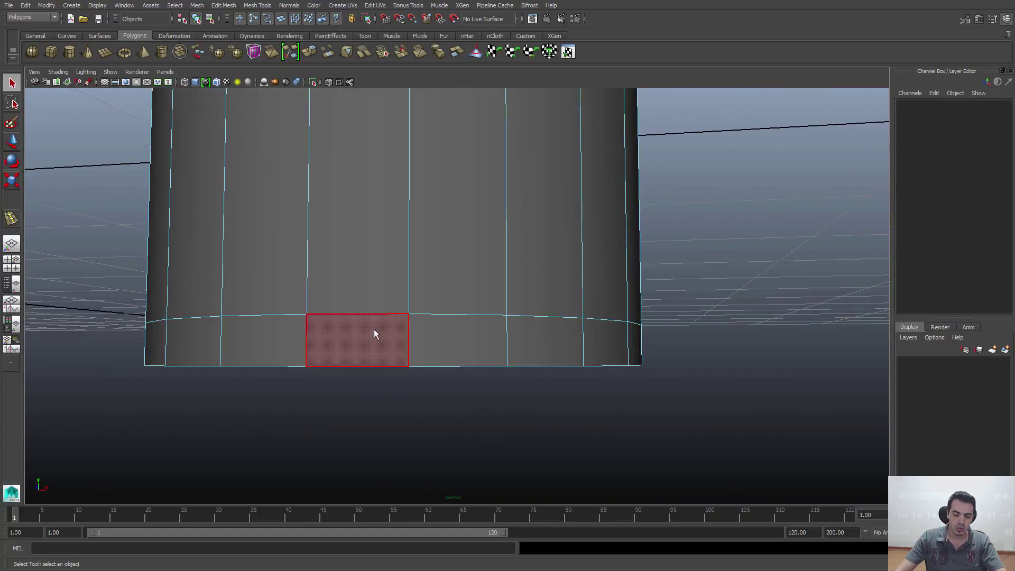
Step: Try selecting the whole connected set of faces from one bottom-band face, then clear the selection
{"action": "double_click", "coordinate": [374, 330]}
{"action": "right_click_drag", "start_coordinate": [680, 396], "coordinate": [313, 346], "text": "alt"}
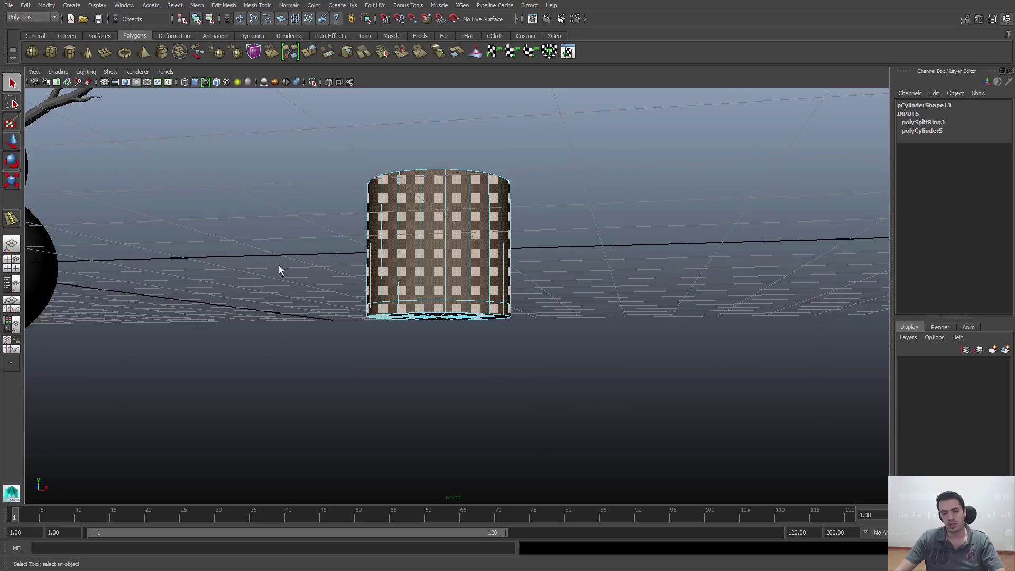
{"action": "scroll", "coordinate": [359, 309], "scroll_direction": "up", "scroll_amount": 6}
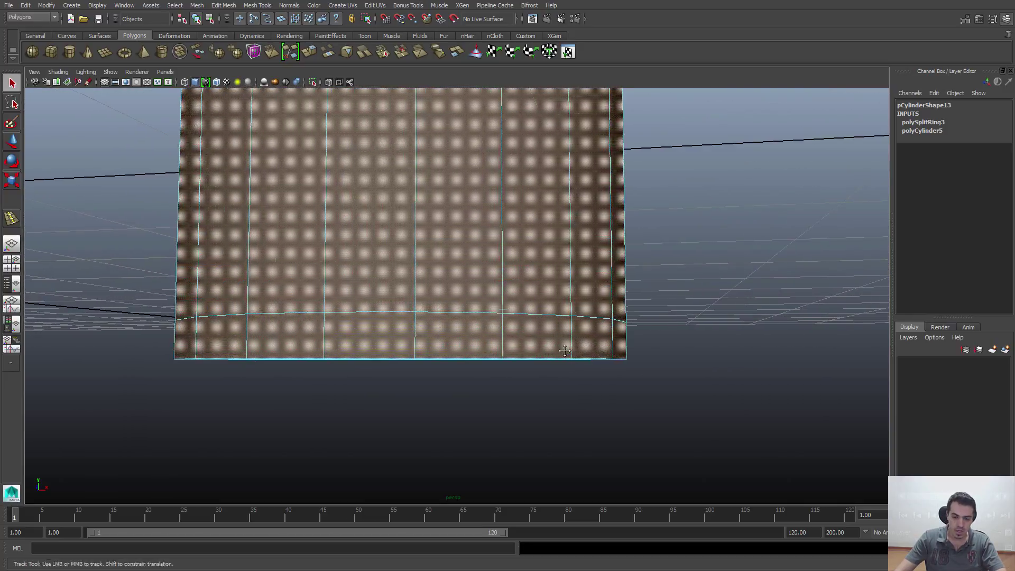
{"action": "key", "text": "F11"}
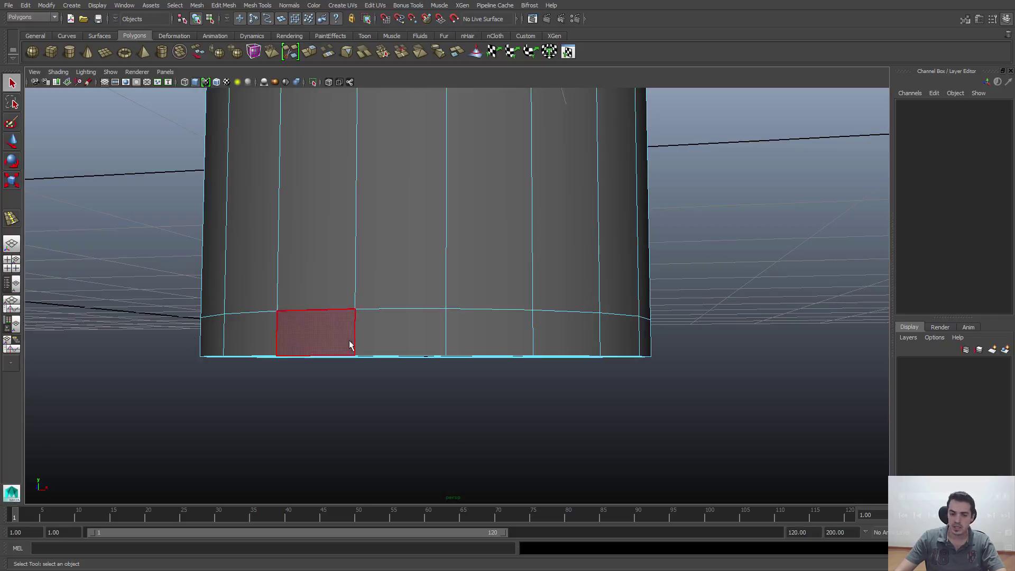
Step: Select the complete ring of faces around the cylinder's base and check it from all sides
{"action": "left_click", "coordinate": [376, 330]}
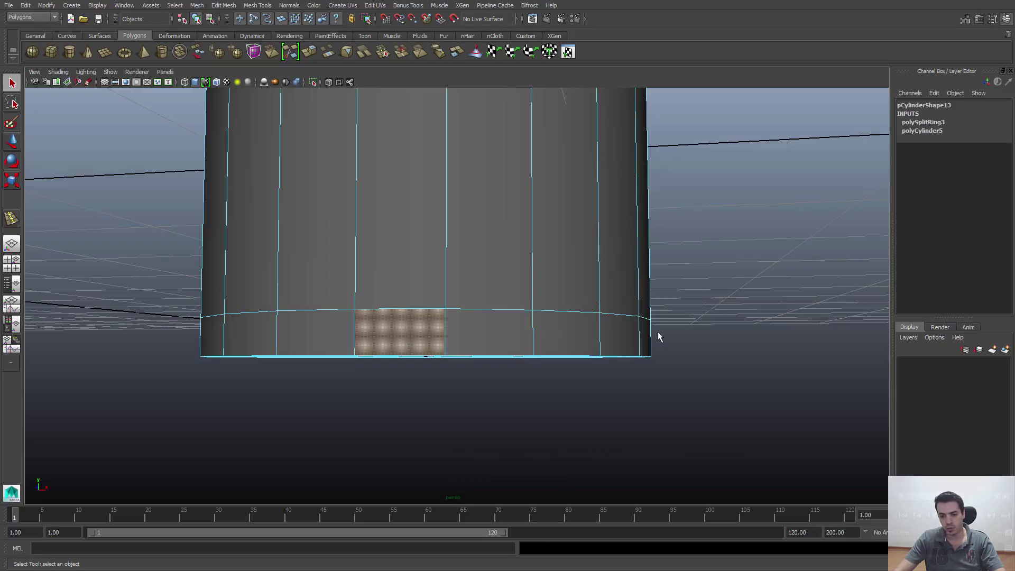
{"action": "left_click", "coordinate": [429, 412]}
{"action": "left_click", "coordinate": [378, 326]}
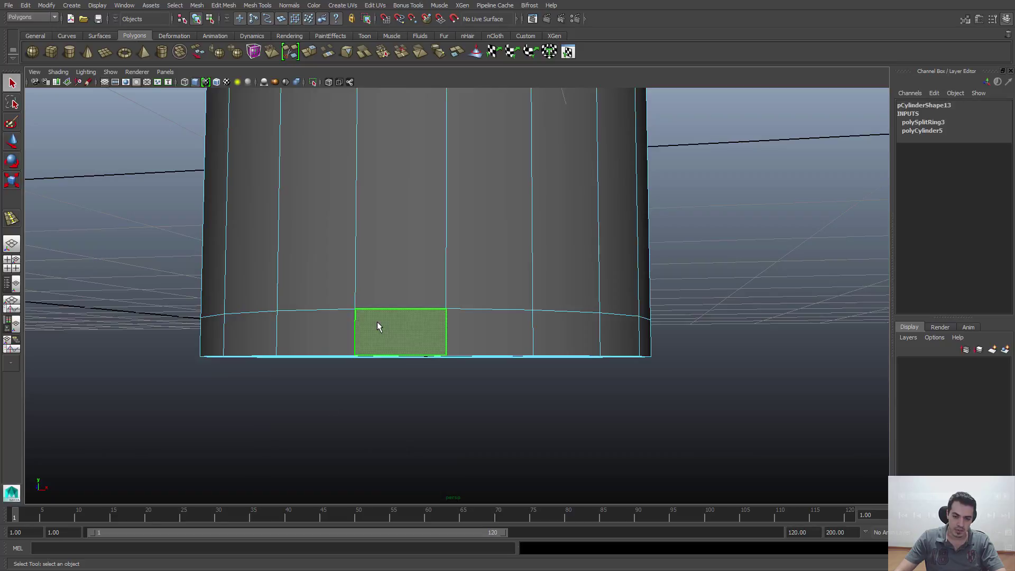
{"action": "double_click", "coordinate": [504, 333], "text": "shift"}
{"action": "right_click_drag", "start_coordinate": [522, 377], "coordinate": [411, 356], "text": "alt"}
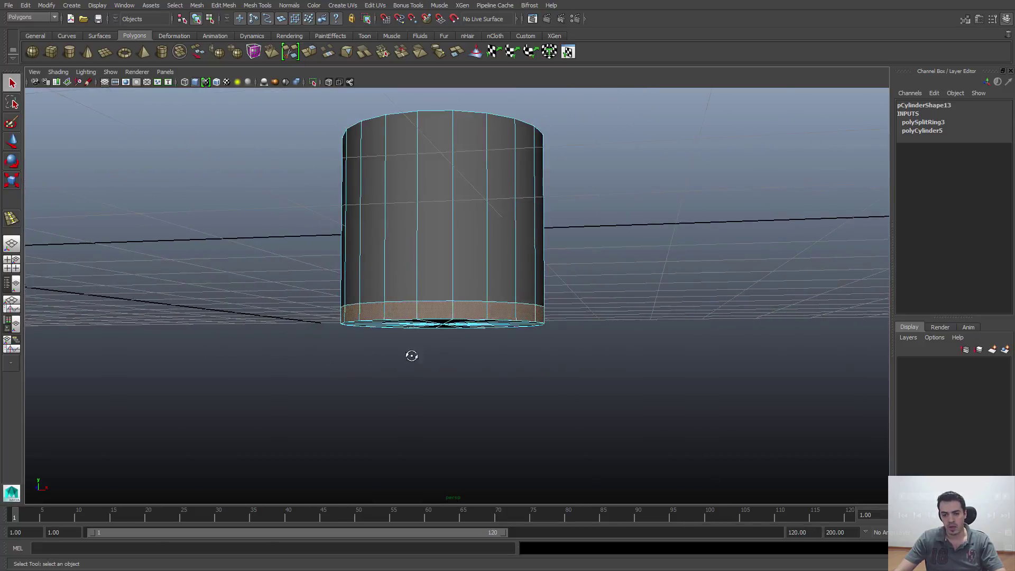
{"action": "left_click_drag", "start_coordinate": [412, 356], "coordinate": [516, 349], "text": "alt"}
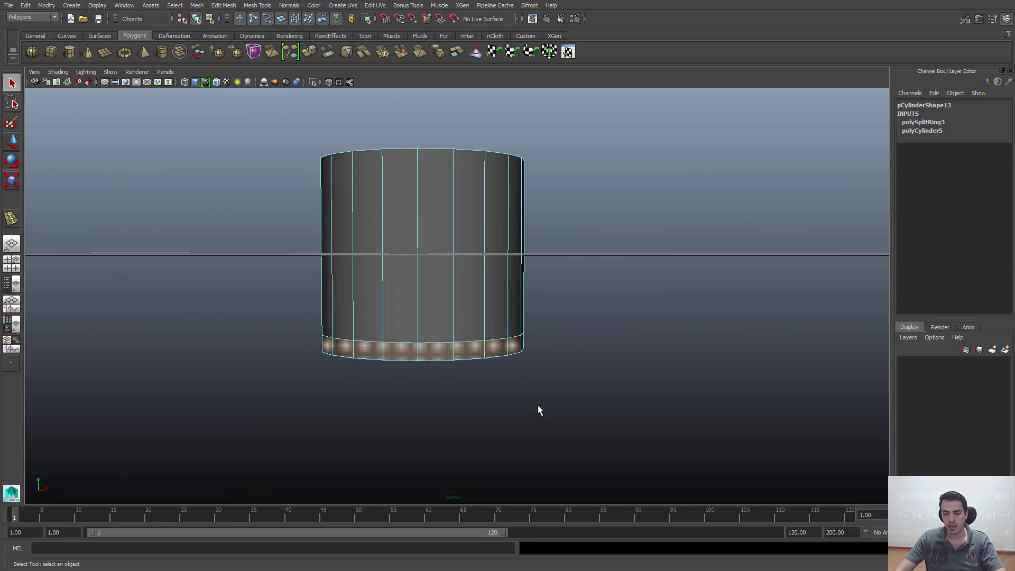
{"action": "left_click_drag", "start_coordinate": [539, 410], "coordinate": [418, 429], "text": "alt"}
{"action": "middle_click_drag", "start_coordinate": [417, 429], "coordinate": [504, 357], "text": "alt"}
{"action": "right_click_drag", "start_coordinate": [504, 356], "coordinate": [527, 363], "text": "alt"}
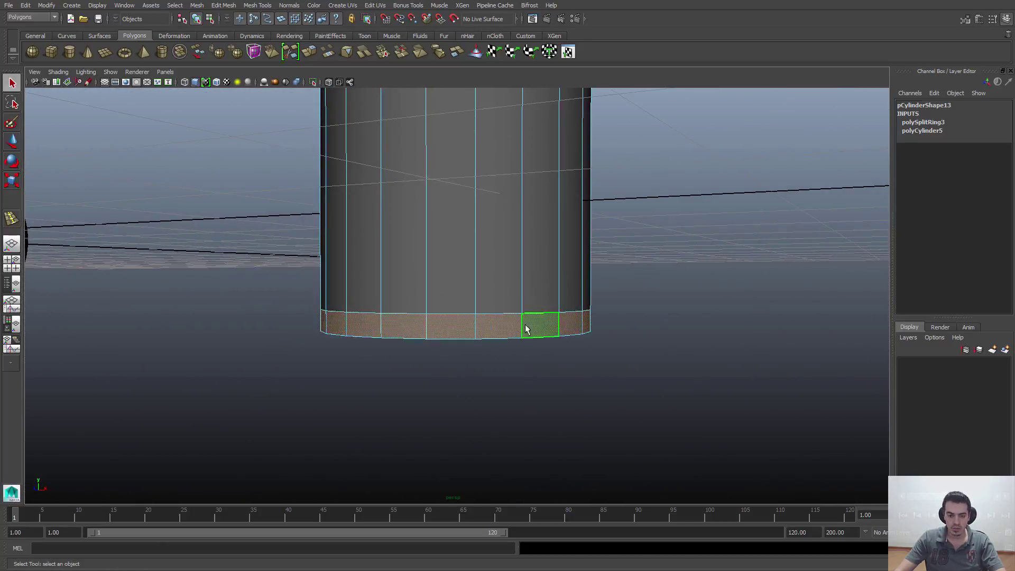
{"action": "left_click_drag", "start_coordinate": [363, 322], "coordinate": [399, 312], "text": "alt"}
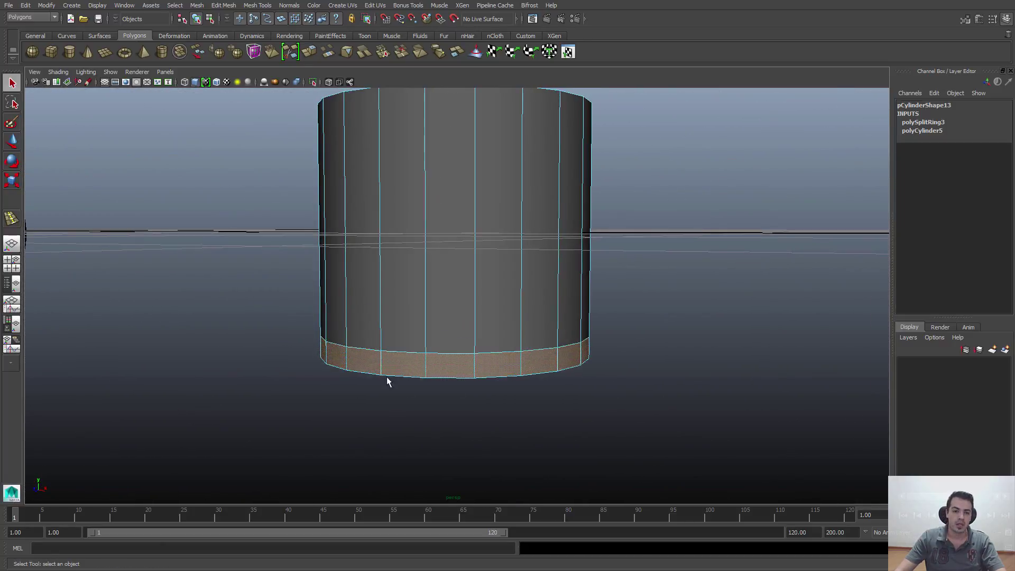
Step: Extrude the bottom face ring outward to form the hat's brim, with a Local Translate Z of about 0.364
{"action": "left_click", "coordinate": [223, 5]}
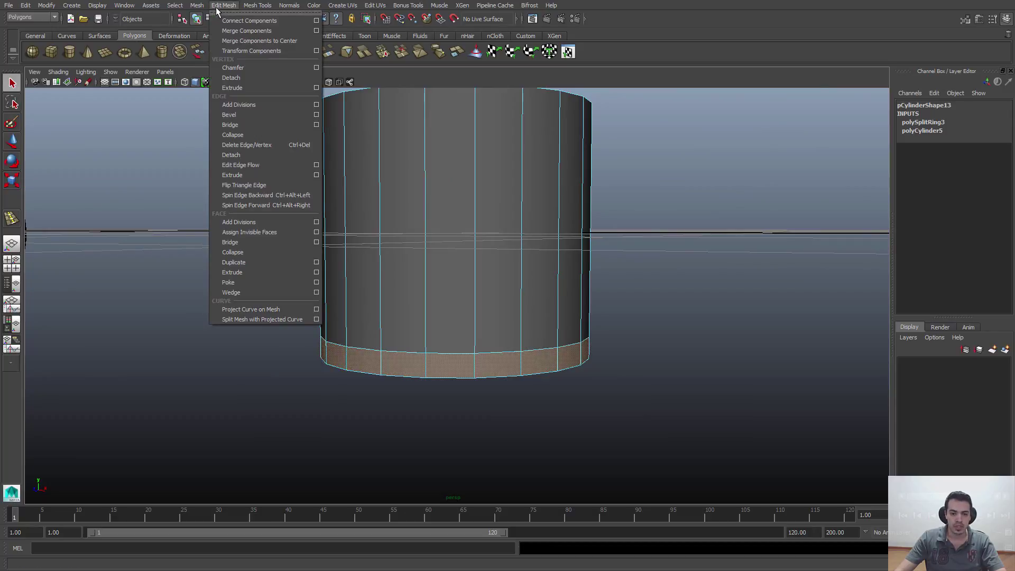
{"action": "left_click", "coordinate": [232, 272]}
{"action": "left_click_drag", "start_coordinate": [641, 291], "coordinate": [611, 333], "text": "alt"}
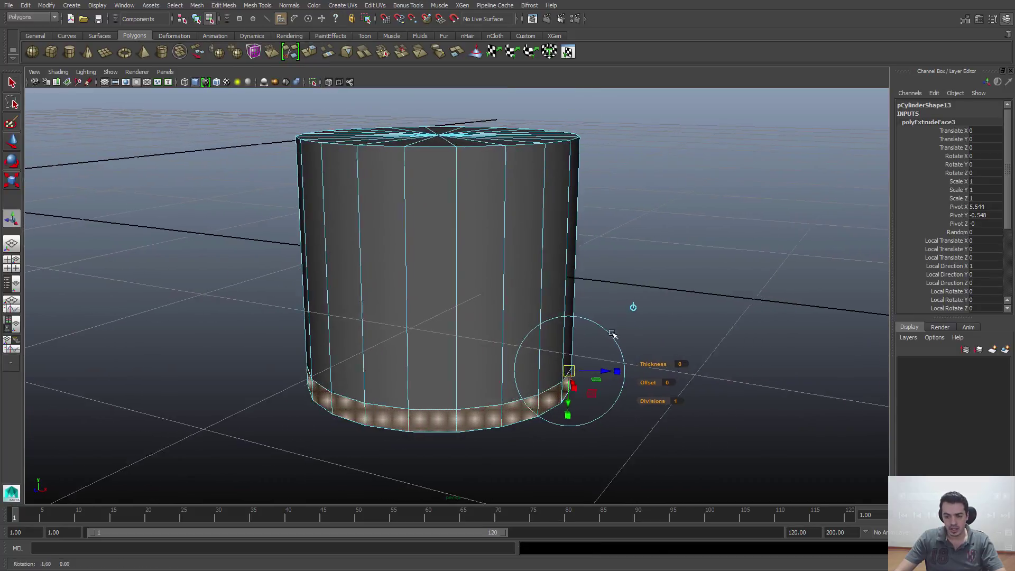
{"action": "middle_click_drag", "start_coordinate": [620, 376], "coordinate": [609, 341], "text": "alt"}
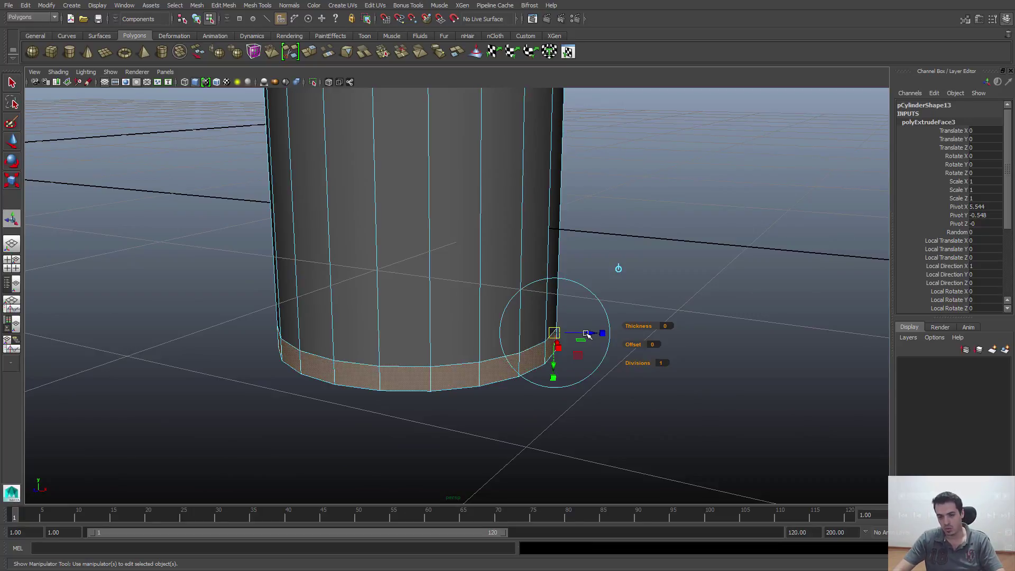
{"action": "left_click_drag", "start_coordinate": [590, 335], "coordinate": [685, 352]}
{"action": "right_click_drag", "start_coordinate": [682, 353], "coordinate": [555, 362], "text": "alt"}
{"action": "left_click_drag", "start_coordinate": [556, 363], "coordinate": [605, 351], "text": "alt"}
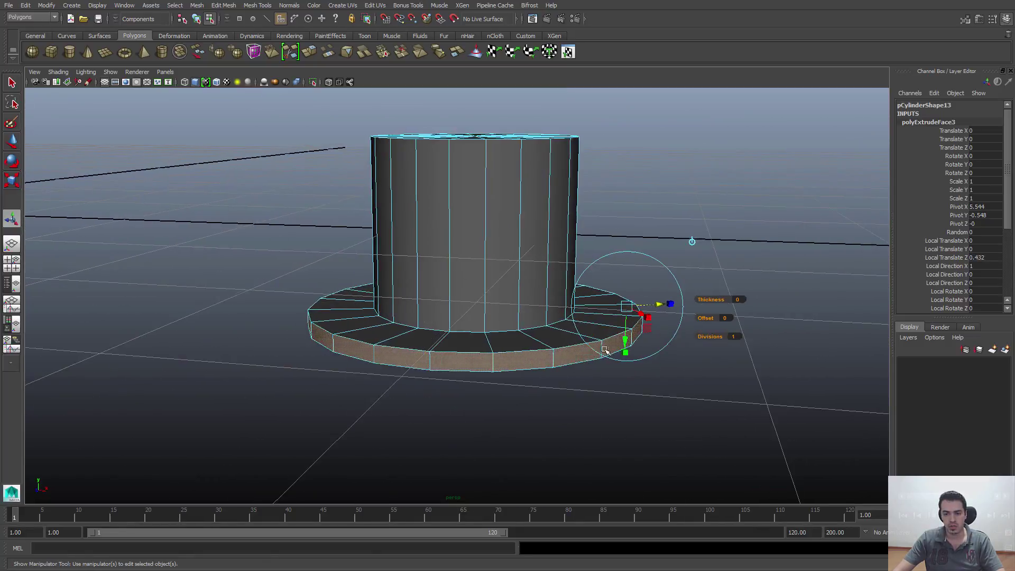
{"action": "left_click_drag", "start_coordinate": [657, 305], "coordinate": [573, 363]}
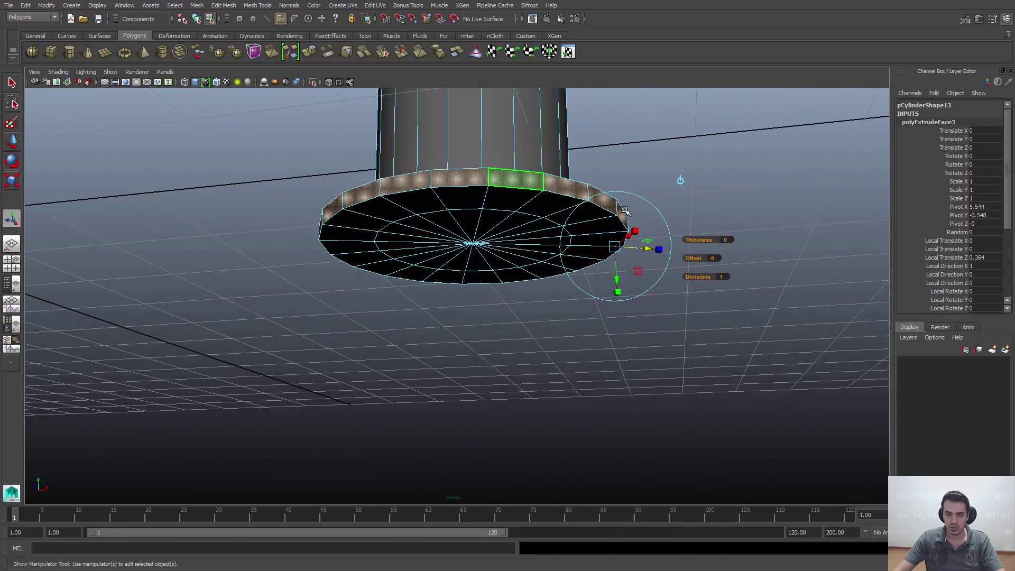
Step: Leave the Extrude tool, return to object selection and inspect the brim from above and below
{"action": "left_click_drag", "start_coordinate": [566, 227], "coordinate": [566, 244], "text": "alt"}
{"action": "key", "text": "q"}
{"action": "right_click_drag", "start_coordinate": [560, 238], "coordinate": [613, 225]}
{"action": "left_click", "coordinate": [582, 238]}
{"action": "left_click_drag", "start_coordinate": [664, 323], "coordinate": [515, 319], "text": "alt"}
{"action": "middle_click_drag", "start_coordinate": [560, 366], "coordinate": [478, 292], "text": "alt"}
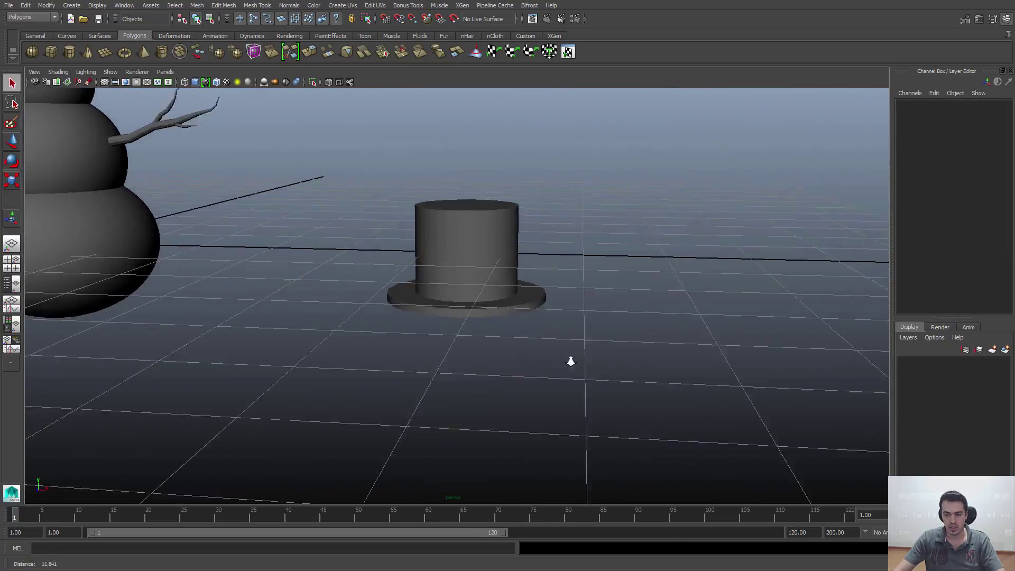
{"action": "right_click_drag", "start_coordinate": [571, 360], "coordinate": [608, 365], "text": "alt"}
{"action": "left_click_drag", "start_coordinate": [546, 365], "coordinate": [554, 338], "text": "alt"}
{"action": "left_click_drag", "start_coordinate": [417, 197], "coordinate": [425, 233], "text": "alt"}
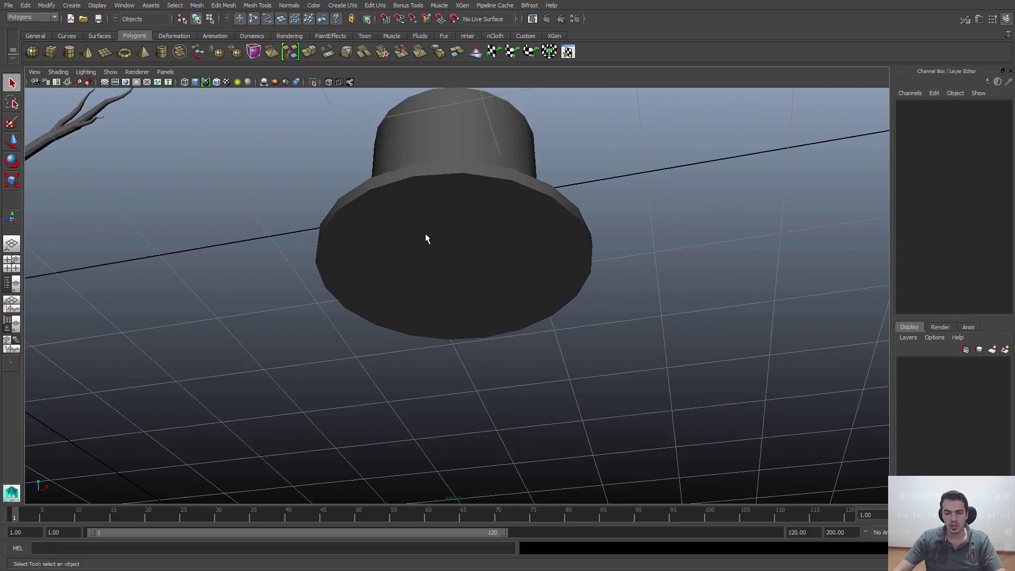
Step: Delete the inner circle of triangular faces on the hat's underside
{"action": "left_click", "coordinate": [426, 233]}
{"action": "right_click_drag", "start_coordinate": [425, 233], "coordinate": [448, 250], "text": "alt"}
{"action": "middle_click_drag", "start_coordinate": [449, 249], "coordinate": [449, 277], "text": "alt"}
{"action": "right_click_drag", "start_coordinate": [450, 277], "coordinate": [472, 280], "text": "alt"}
{"action": "left_click_drag", "start_coordinate": [484, 210], "coordinate": [496, 240], "text": "alt"}
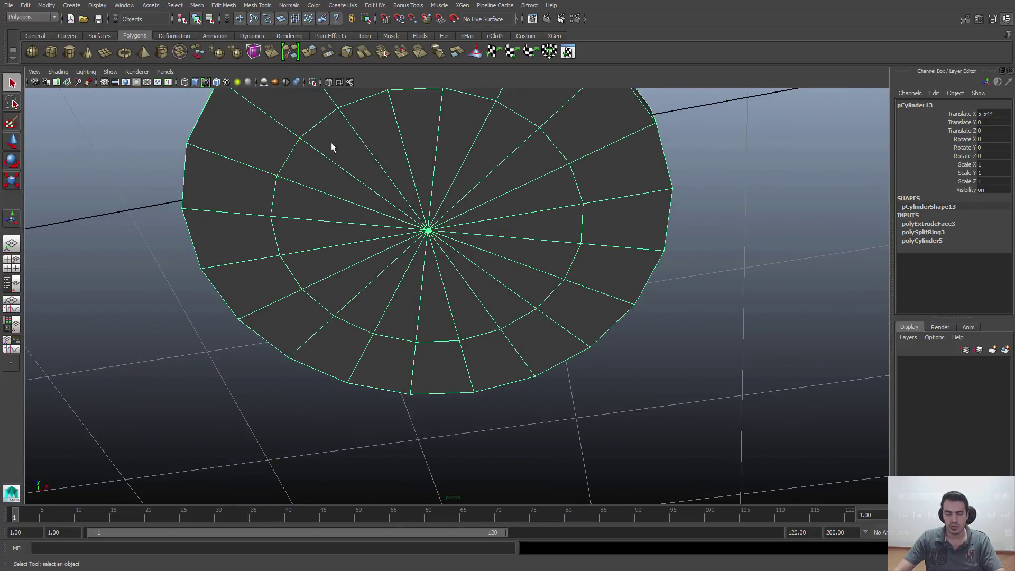
{"action": "right_click_drag", "start_coordinate": [502, 242], "coordinate": [407, 257], "text": "alt"}
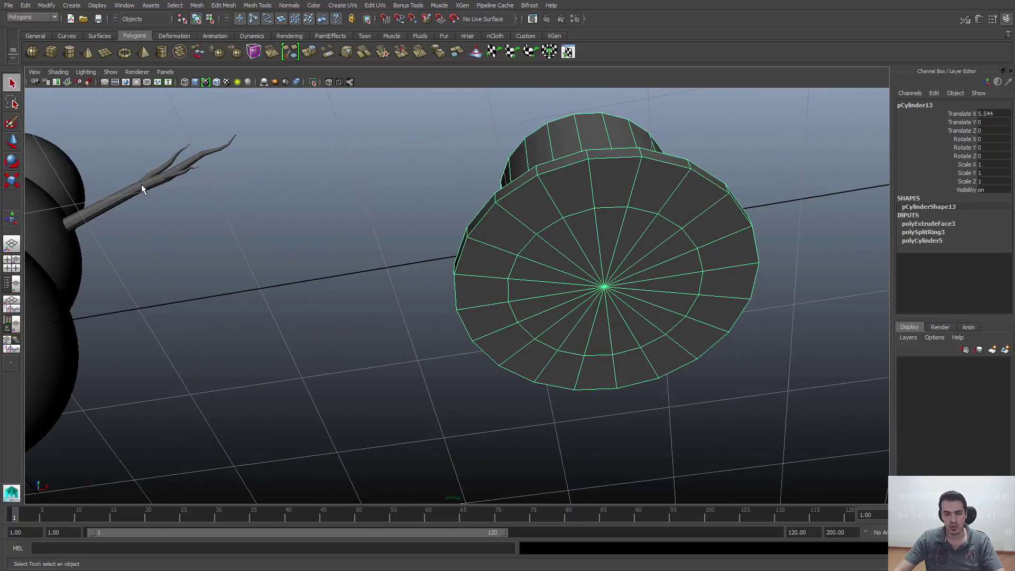
{"action": "key", "text": "f"}
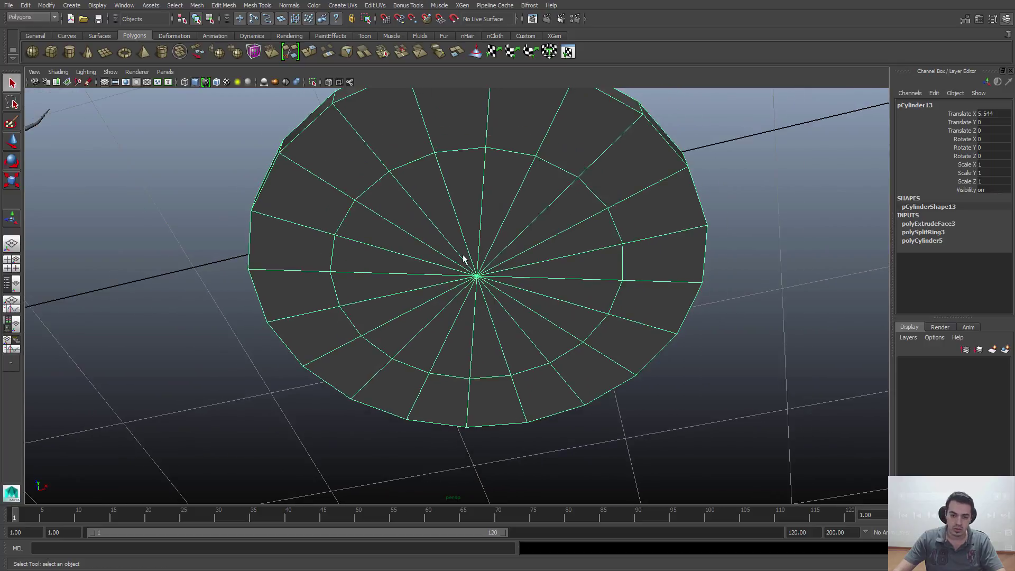
{"action": "right_click_drag", "start_coordinate": [398, 207], "coordinate": [400, 226]}
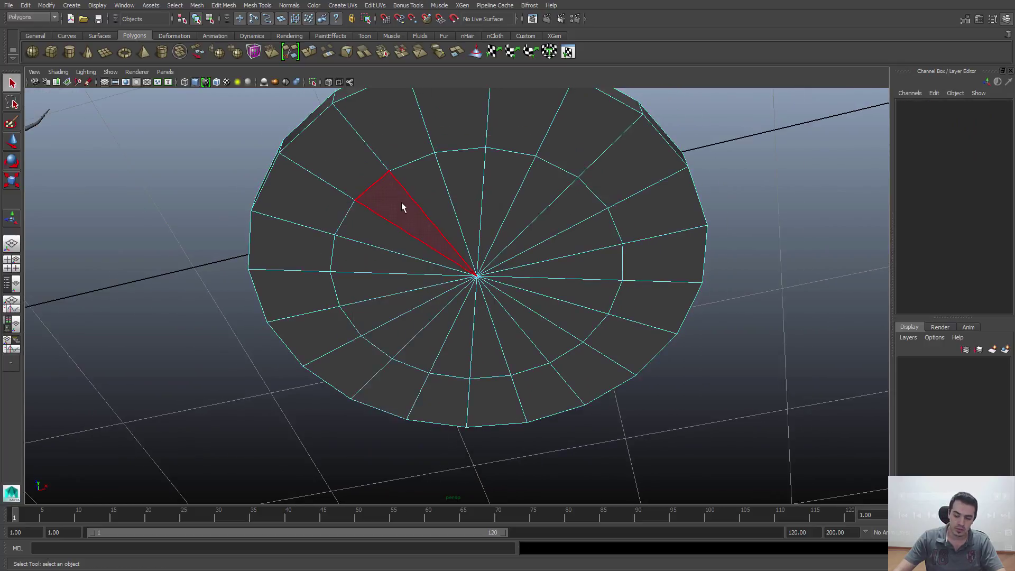
{"action": "mouse_move", "coordinate": [401, 202]}
{"action": "left_mouse_down"}
{"action": "mouse_move", "coordinate": [486, 195]}
{"action": "mouse_move", "coordinate": [561, 234]}
{"action": "mouse_move", "coordinate": [585, 276]}
{"action": "mouse_move", "coordinate": [576, 312]}
{"action": "mouse_move", "coordinate": [550, 339]}
{"action": "mouse_move", "coordinate": [497, 363]}
{"action": "mouse_move", "coordinate": [460, 360]}
{"action": "mouse_move", "coordinate": [399, 326]}
{"action": "mouse_move", "coordinate": [385, 244]}
{"action": "mouse_move", "coordinate": [694, 302]}
{"action": "mouse_move", "coordinate": [512, 302]}
{"action": "mouse_move", "coordinate": [512, 271]}
{"action": "mouse_move", "coordinate": [499, 338]}
{"action": "mouse_move", "coordinate": [453, 285]}
{"action": "left_mouse_up"}
{"action": "key", "text": "4"}
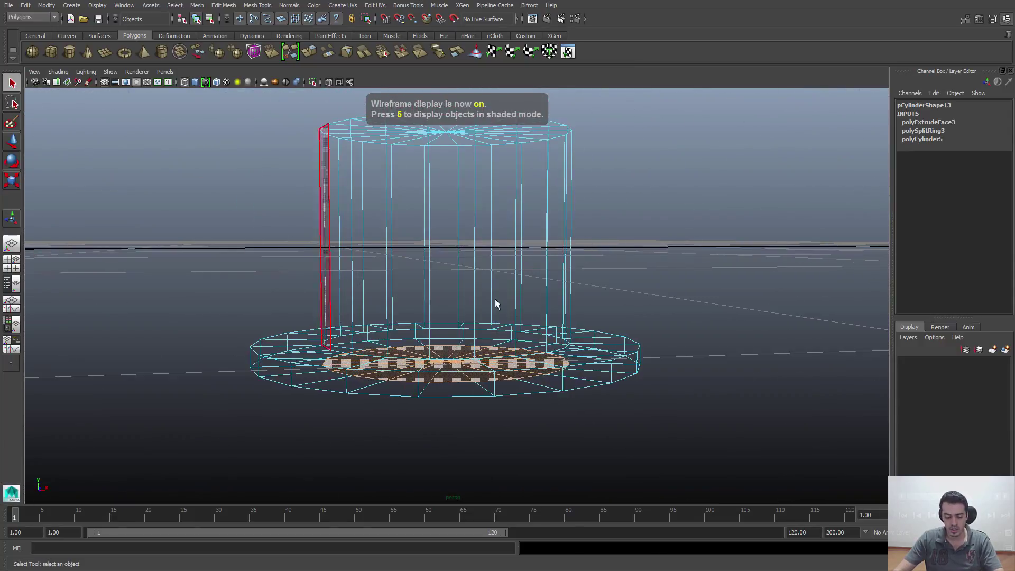
{"action": "key", "text": "5"}
{"action": "mouse_move", "coordinate": [562, 403]}
{"action": "left_mouse_down", "text": "alt"}
{"action": "mouse_move", "coordinate": [540, 414]}
{"action": "mouse_move", "coordinate": [507, 344]}
{"action": "mouse_move", "coordinate": [458, 293]}
{"action": "mouse_move", "coordinate": [453, 300]}
{"action": "mouse_move", "coordinate": [524, 296]}
{"action": "mouse_move", "coordinate": [488, 280]}
{"action": "left_mouse_up", "text": "alt"}
{"action": "scroll", "coordinate": [523, 391], "scroll_direction": "up", "scroll_amount": 3}
Step: Return the hat to object selection mode and clear the selection
{"action": "left_click", "coordinate": [507, 344]}
{"action": "right_click_drag", "start_coordinate": [485, 227], "coordinate": [495, 205]}
{"action": "left_click", "coordinate": [498, 254]}
{"action": "right_click_drag", "start_coordinate": [500, 256], "coordinate": [527, 236]}
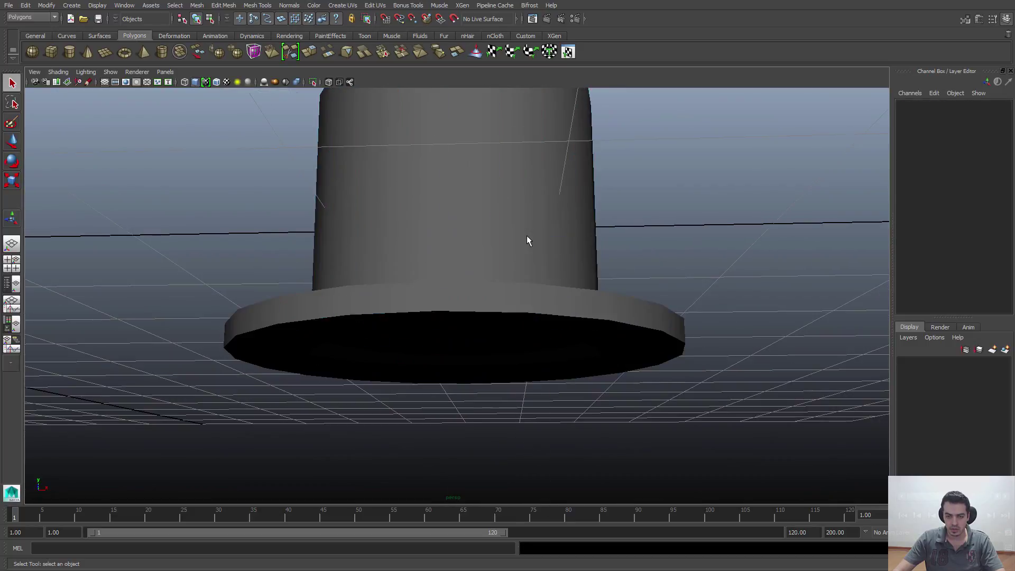
{"action": "left_click", "coordinate": [529, 236]}
{"action": "left_click", "coordinate": [688, 271]}
{"action": "left_click_drag", "start_coordinate": [694, 273], "coordinate": [439, 274], "text": "alt"}
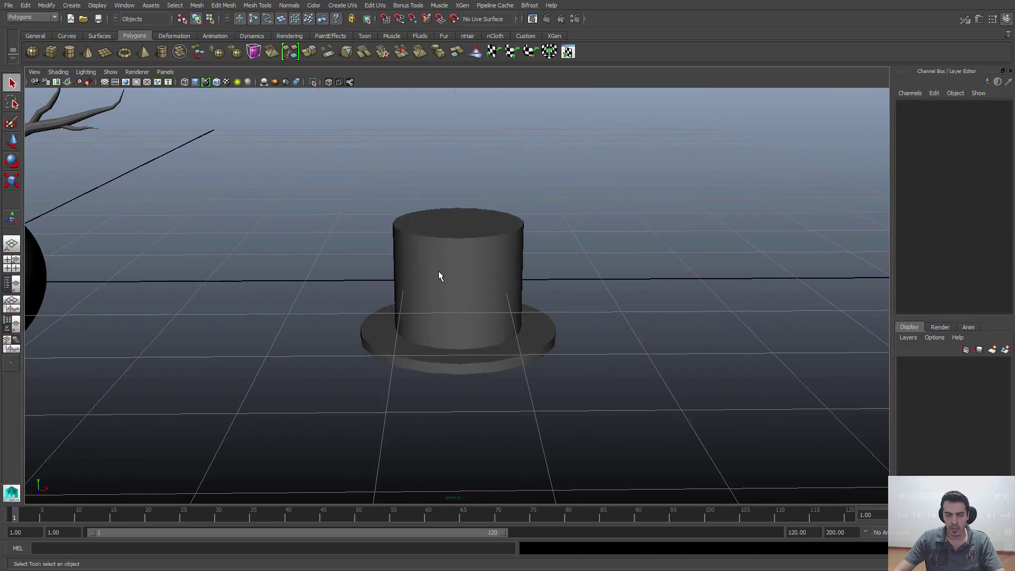
Step: Display the hat in smooth mesh preview and examine its rounded shape
{"action": "left_click", "coordinate": [439, 274]}
{"action": "scroll", "coordinate": [584, 300], "scroll_direction": "up", "scroll_amount": 2}
{"action": "left_click_drag", "start_coordinate": [584, 300], "coordinate": [446, 256], "text": "alt"}
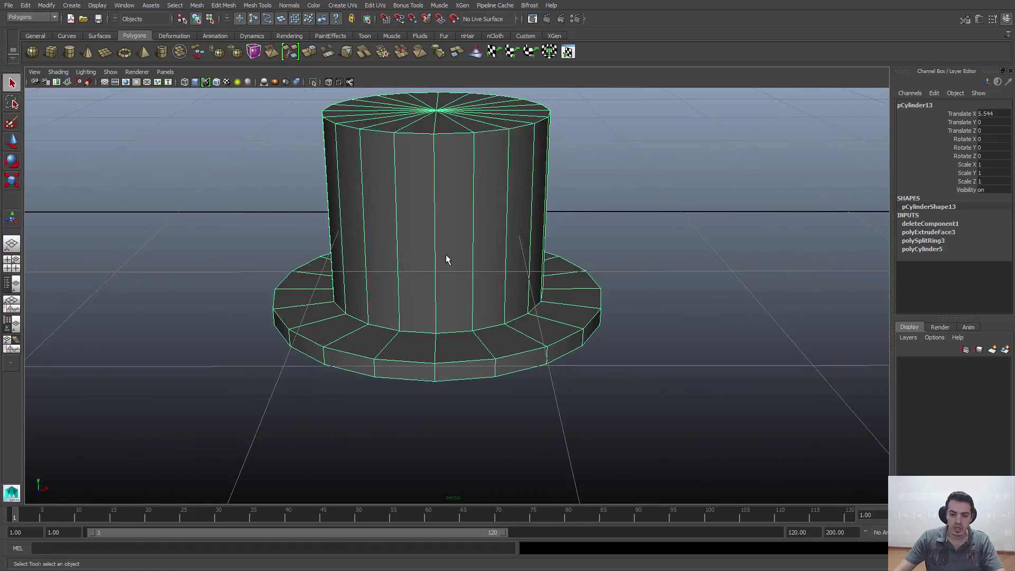
{"action": "right_click_drag", "start_coordinate": [446, 256], "coordinate": [537, 296], "text": "alt"}
{"action": "middle_click_drag", "start_coordinate": [537, 291], "coordinate": [540, 295], "text": "alt"}
{"action": "middle_click_drag", "start_coordinate": [472, 170], "coordinate": [459, 267], "text": "alt"}
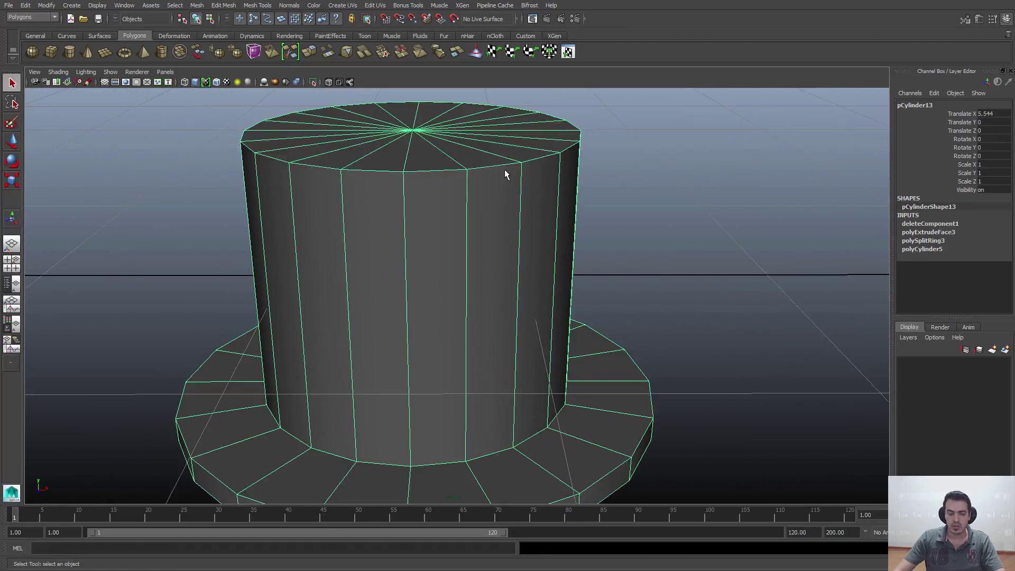
{"action": "left_click_drag", "start_coordinate": [505, 170], "coordinate": [415, 159], "text": "alt"}
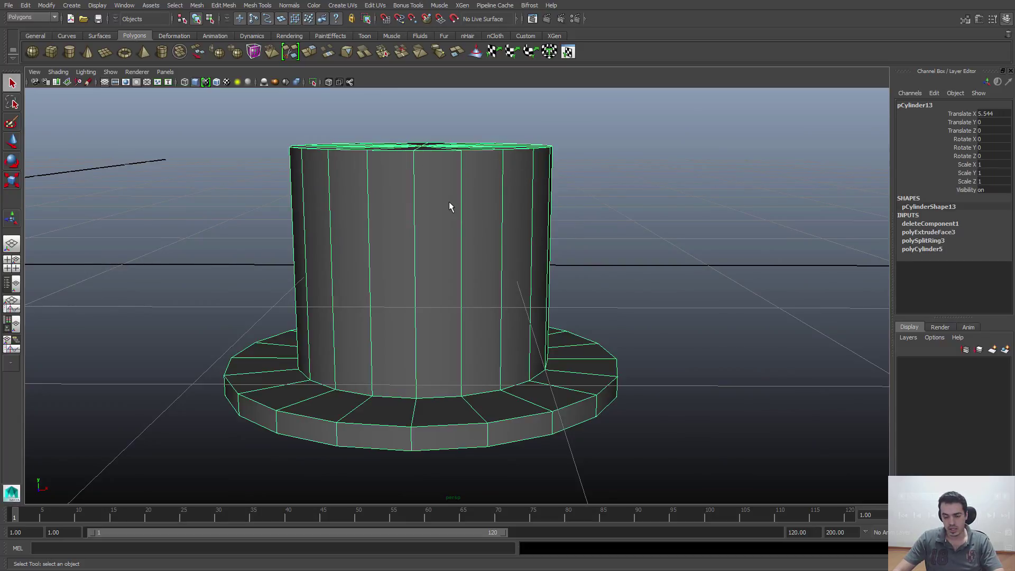
{"action": "key", "text": "3"}
{"action": "left_click", "coordinate": [625, 222]}
{"action": "left_click_drag", "start_coordinate": [625, 272], "coordinate": [396, 212], "text": "alt"}
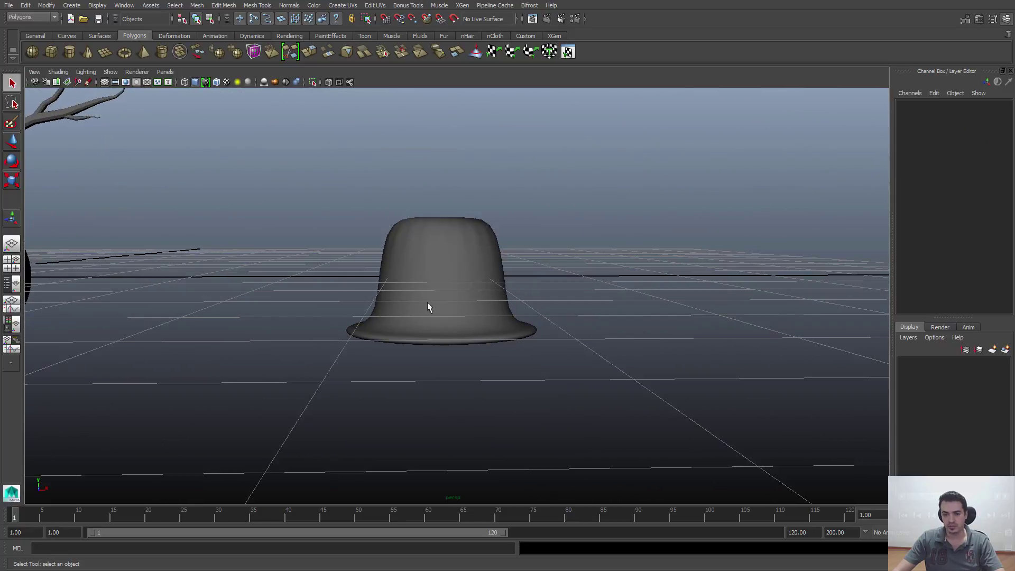
Step: Compare the hat's unsmoothed display with its smooth preview, ending on the unsmoothed display
{"action": "left_click", "coordinate": [442, 253]}
{"action": "key", "text": "1"}
{"action": "left_click_drag", "start_coordinate": [436, 258], "coordinate": [439, 210], "text": "alt"}
{"action": "left_click", "coordinate": [589, 221]}
{"action": "key", "text": "3"}
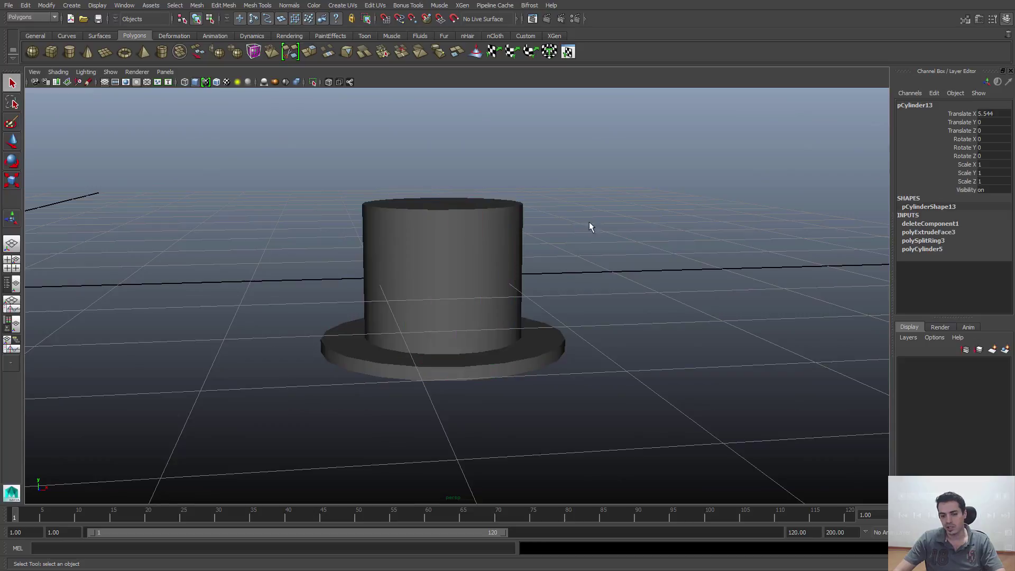
{"action": "left_click", "coordinate": [392, 253]}
{"action": "key", "text": "1"}
{"action": "scroll", "coordinate": [467, 291], "scroll_direction": "up", "scroll_amount": 3}
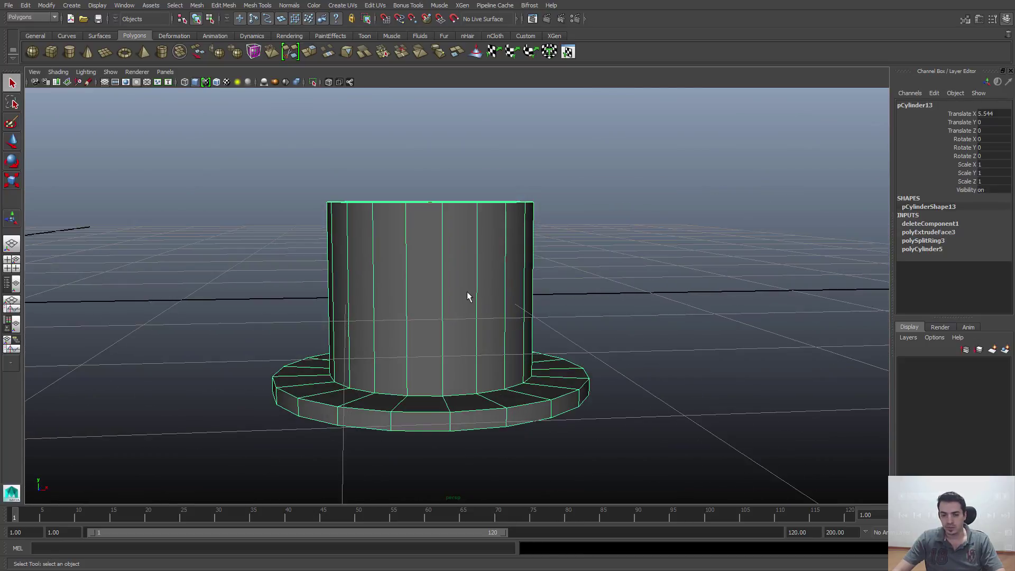
Step: Insert an edge loop around the hat's crown just below its upper rim with the Insert Edge Loop Tool
{"action": "mouse_move", "coordinate": [468, 291]}
{"action": "left_mouse_down", "text": "alt"}
{"action": "mouse_move", "coordinate": [443, 287]}
{"action": "mouse_move", "coordinate": [451, 279]}
{"action": "left_mouse_up", "text": "alt"}
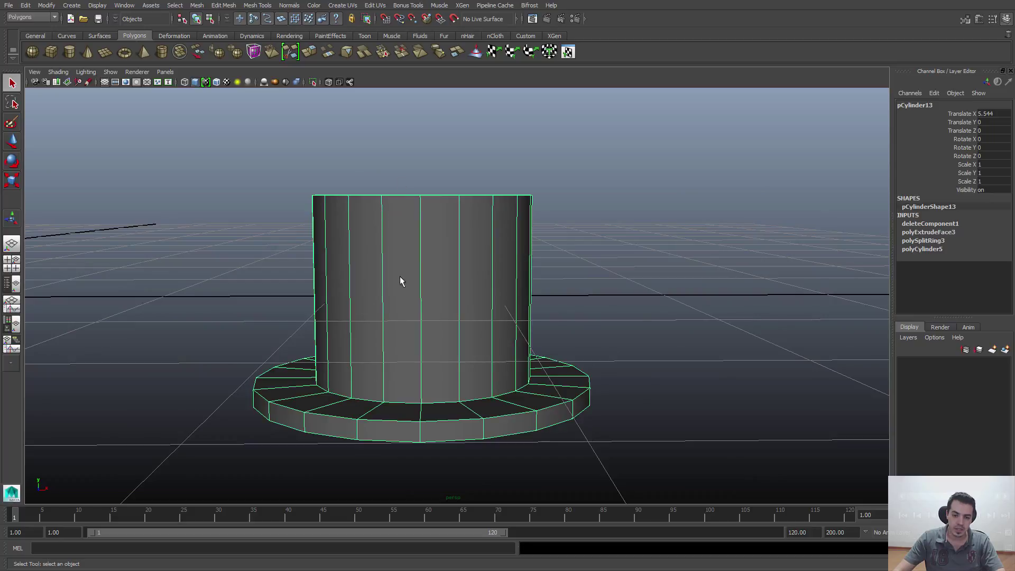
{"action": "scroll", "coordinate": [398, 220], "scroll_direction": "up", "scroll_amount": 2}
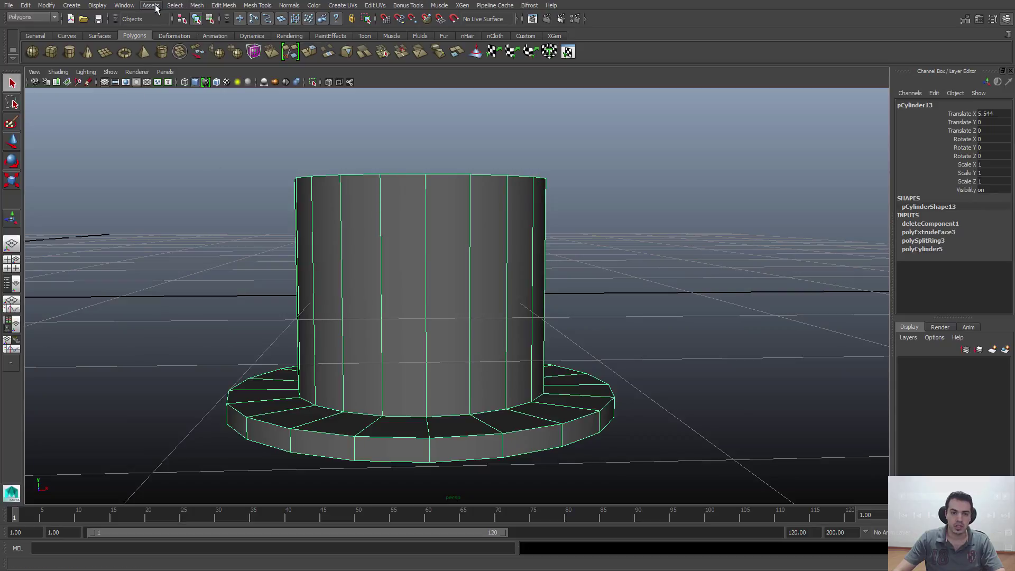
{"action": "left_click", "coordinate": [224, 5]}
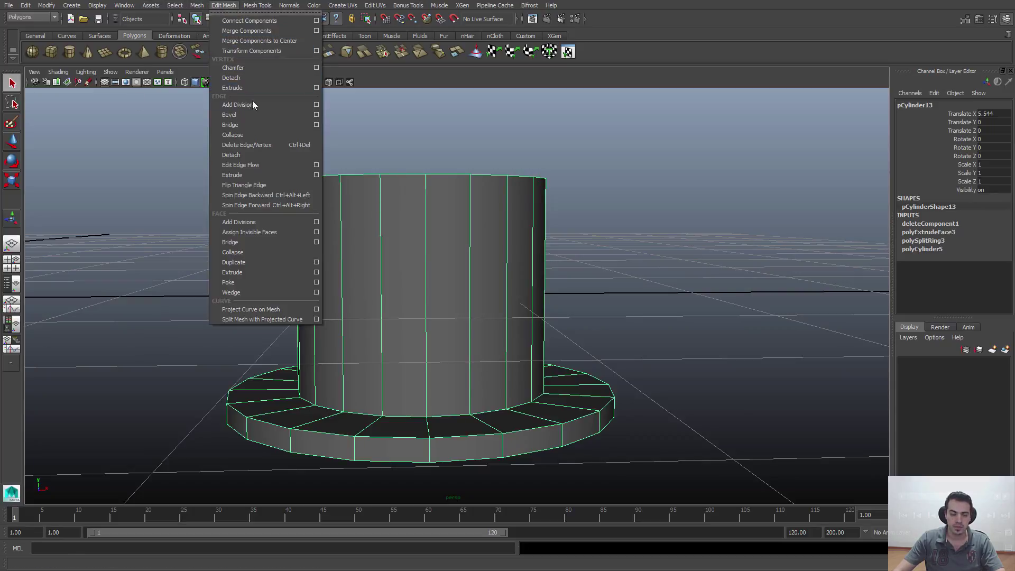
{"action": "mouse_move", "coordinate": [258, 5]}
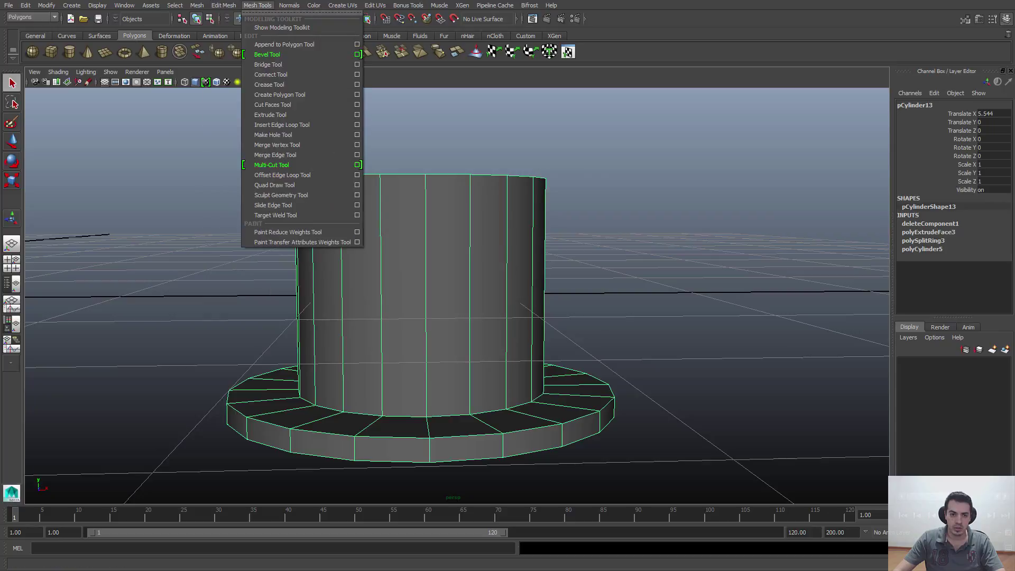
{"action": "left_click", "coordinate": [279, 125]}
{"action": "left_click_drag", "start_coordinate": [428, 218], "coordinate": [443, 201]}
Step: Insert one edge loop around the crown just above the brim and another on the brim's upper surface close to the crown
{"action": "middle_click_drag", "start_coordinate": [462, 369], "coordinate": [453, 275], "text": "alt"}
{"action": "left_click_drag", "start_coordinate": [452, 275], "coordinate": [453, 284], "text": "alt"}
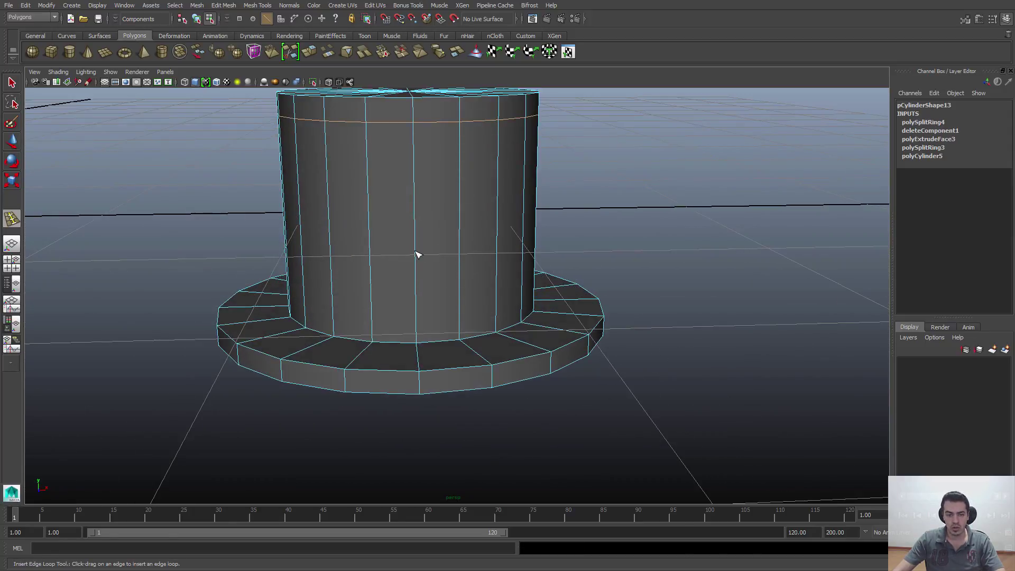
{"action": "left_click", "coordinate": [427, 328]}
{"action": "right_click_drag", "start_coordinate": [427, 328], "coordinate": [423, 415], "text": "alt"}
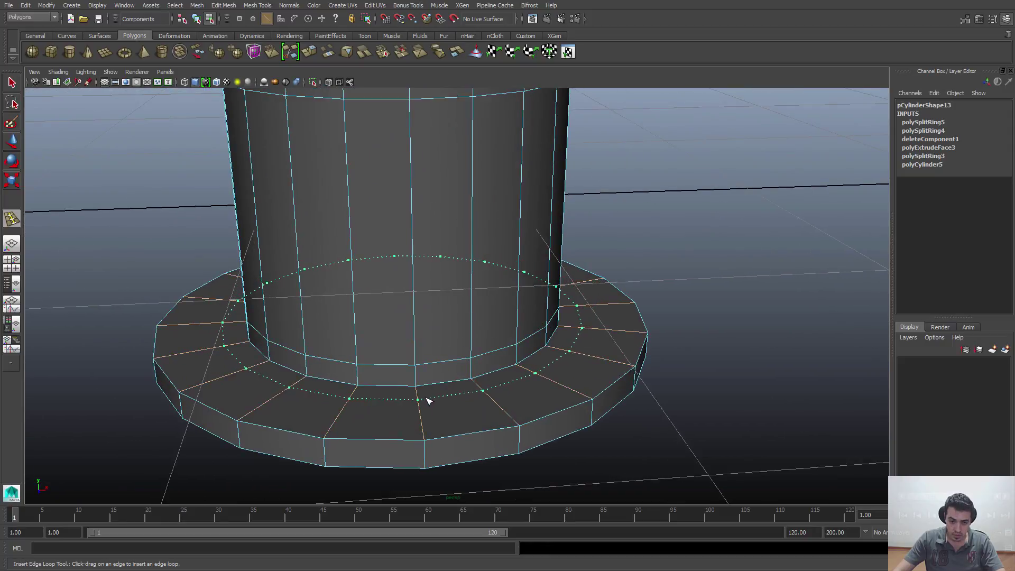
{"action": "left_click", "coordinate": [428, 401]}
{"action": "key", "text": "q"}
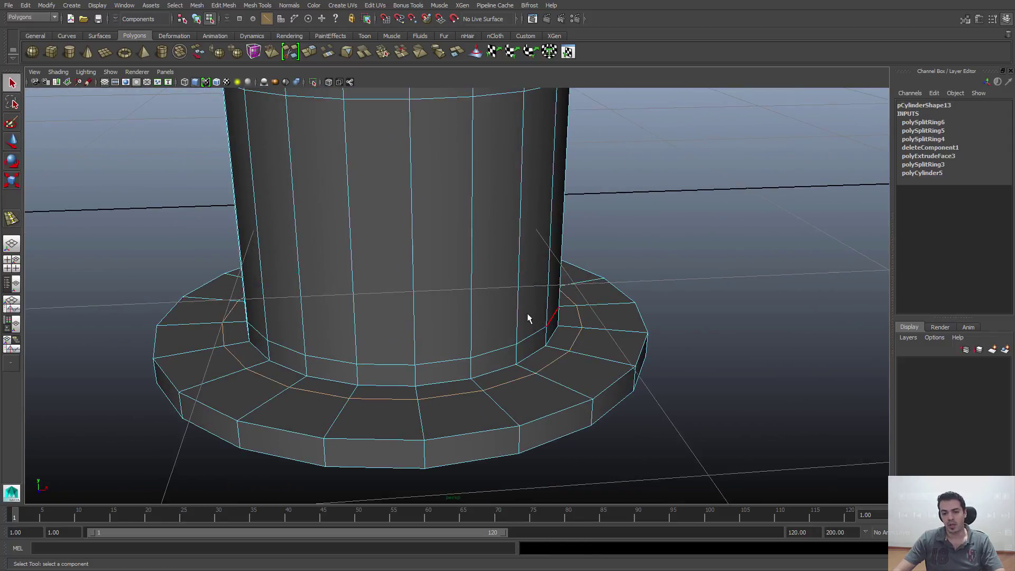
Step: Return the hat to object selection and compare its base with and without smoothing, ending on the smooth preview with nothing selected
{"action": "right_click_drag", "start_coordinate": [528, 313], "coordinate": [553, 267], "text": "alt"}
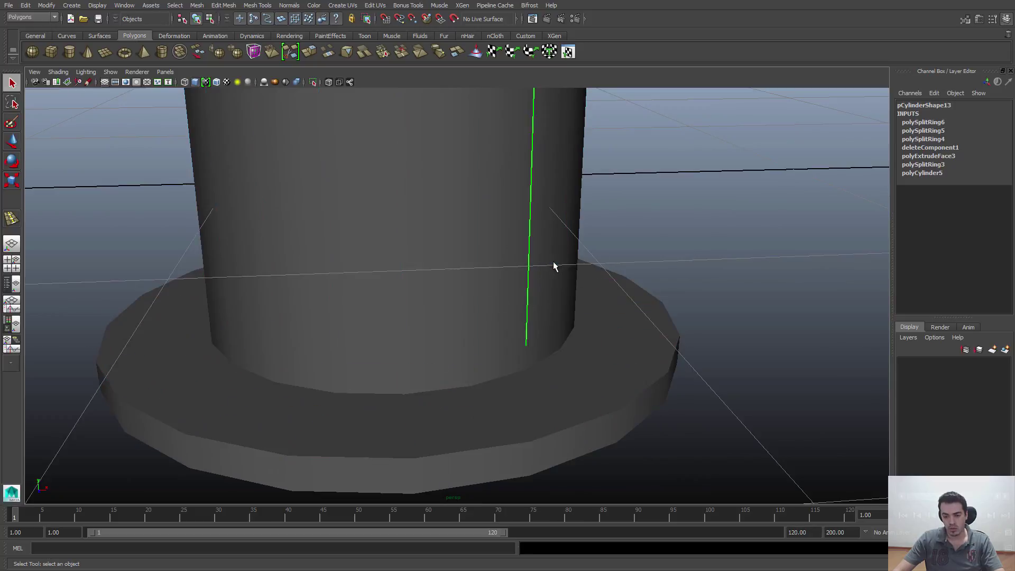
{"action": "left_click", "coordinate": [541, 281]}
{"action": "key", "text": "3"}
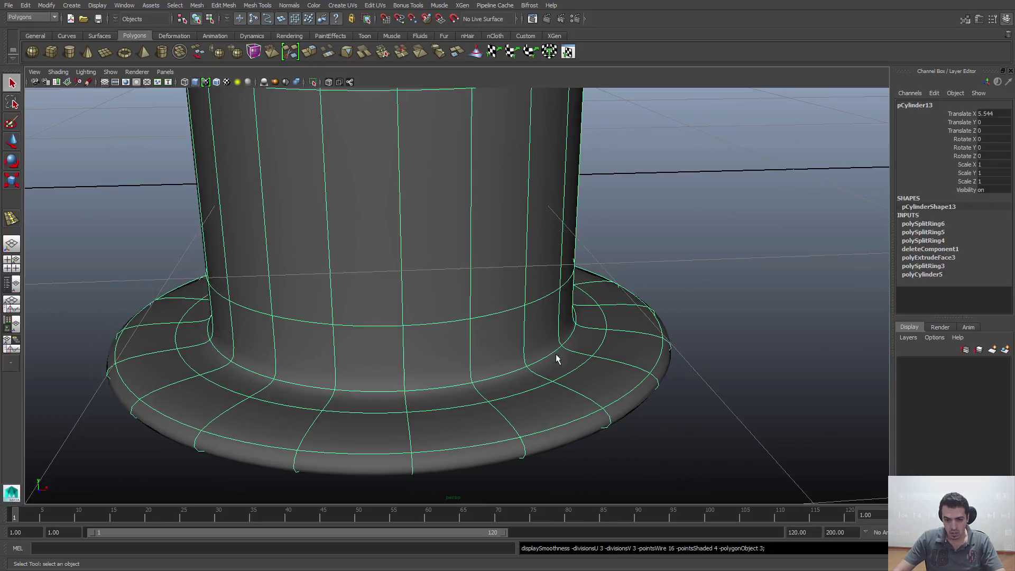
{"action": "key", "text": "1"}
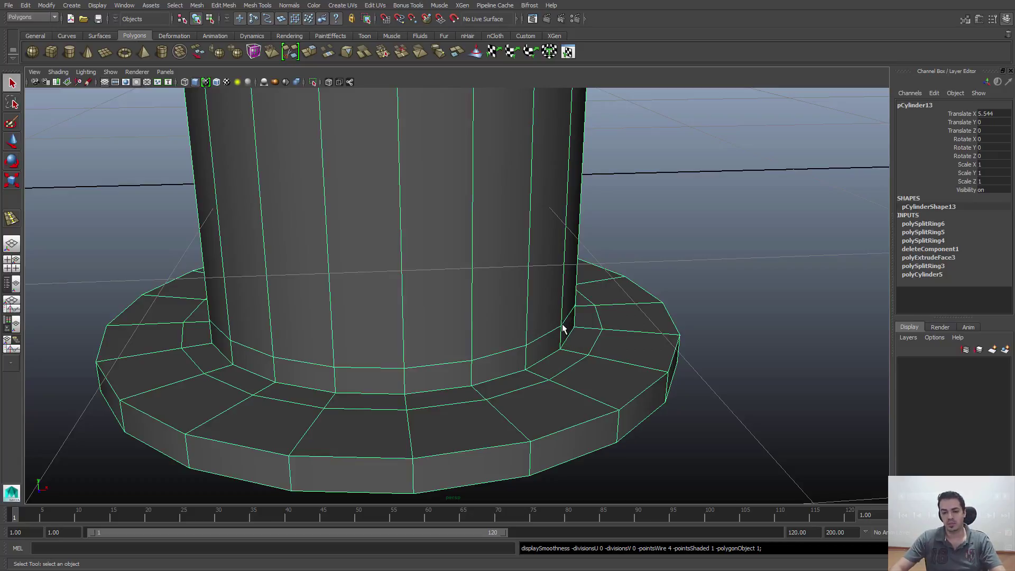
{"action": "key", "text": "3"}
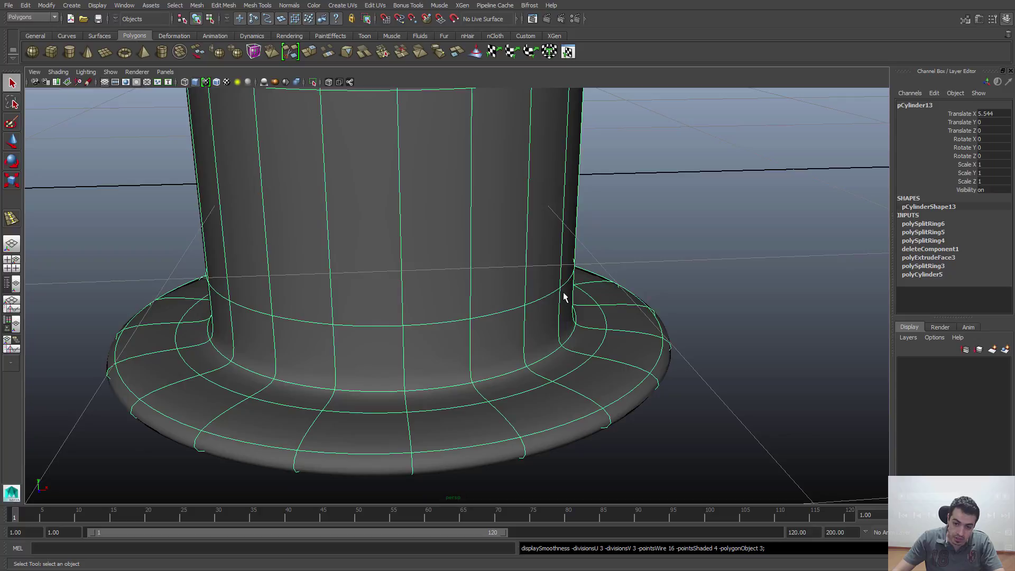
{"action": "key", "text": "1"}
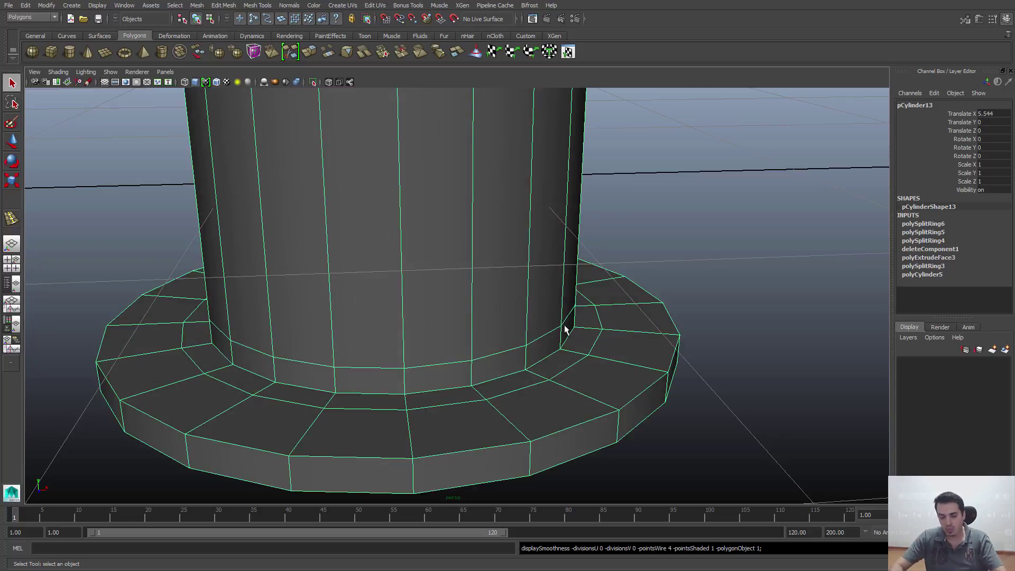
{"action": "key", "text": "3"}
{"action": "left_click", "coordinate": [637, 261]}
Step: Examine the whole hat's smoothed crown and brim against the unsmoothed mesh, ending on the unsmoothed display
{"action": "scroll", "coordinate": [386, 309], "scroll_direction": "down", "scroll_amount": 4}
{"action": "left_click_drag", "start_coordinate": [385, 309], "coordinate": [377, 300], "text": "alt"}
{"action": "scroll", "coordinate": [410, 247], "scroll_direction": "down", "scroll_amount": 4}
{"action": "left_click_drag", "start_coordinate": [410, 247], "coordinate": [448, 247], "text": "alt"}
{"action": "scroll", "coordinate": [427, 265], "scroll_direction": "up", "scroll_amount": 1}
{"action": "scroll", "coordinate": [443, 228], "scroll_direction": "up", "scroll_amount": 2}
{"action": "left_click", "coordinate": [415, 196]}
{"action": "key", "text": "1"}
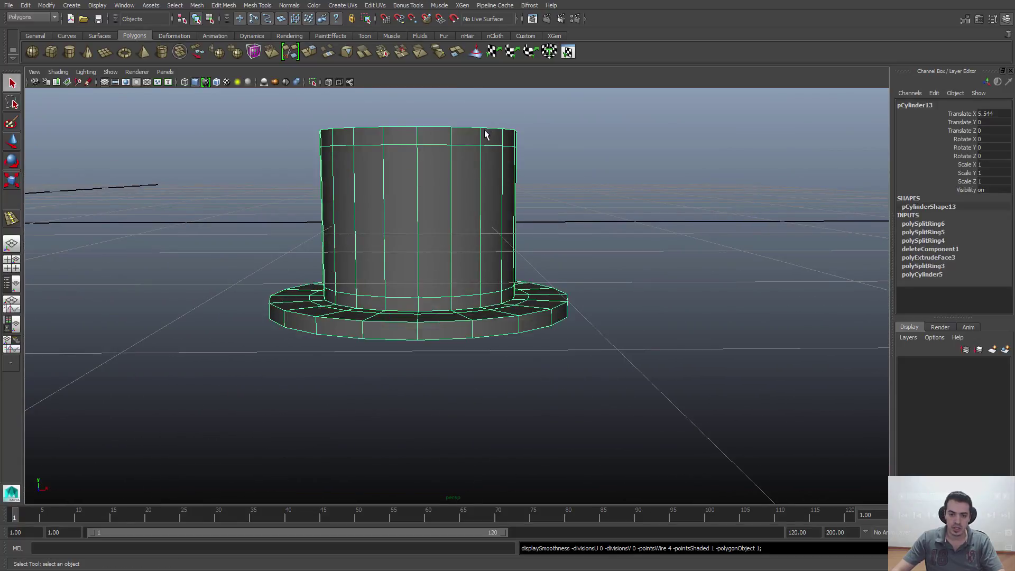
{"action": "key", "text": "3"}
{"action": "left_click", "coordinate": [520, 130]}
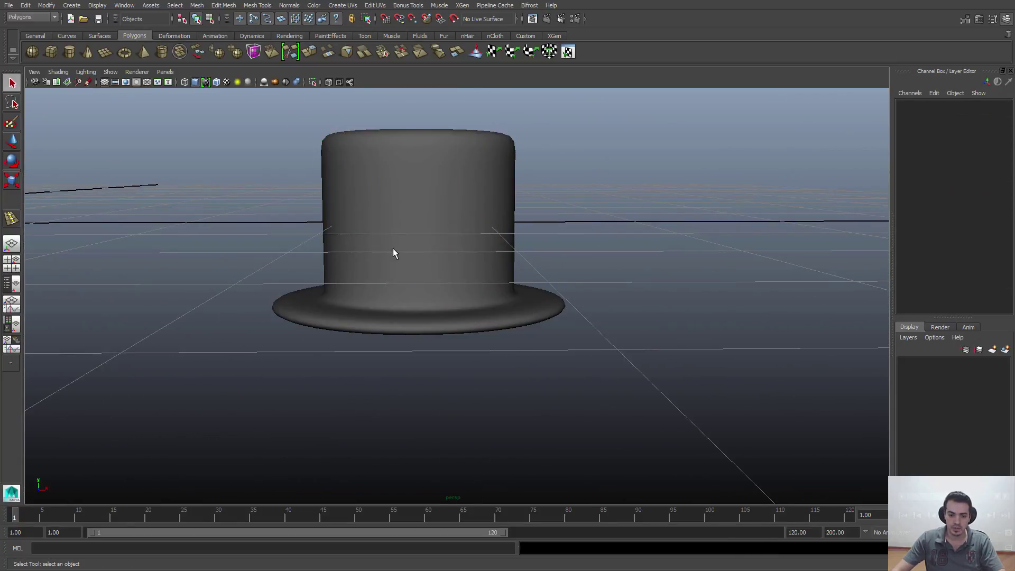
{"action": "left_click", "coordinate": [393, 249]}
{"action": "key", "text": "1"}
Step: Insert an edge loop around the middle of the brim's outer side wall, then leave the Insert Edge Loop Tool
{"action": "right_click_drag", "start_coordinate": [304, 304], "coordinate": [560, 411], "text": "alt"}
{"action": "left_click_drag", "start_coordinate": [519, 309], "coordinate": [527, 341], "text": "alt"}
{"action": "right_click_drag", "start_coordinate": [528, 341], "coordinate": [547, 356], "text": "alt"}
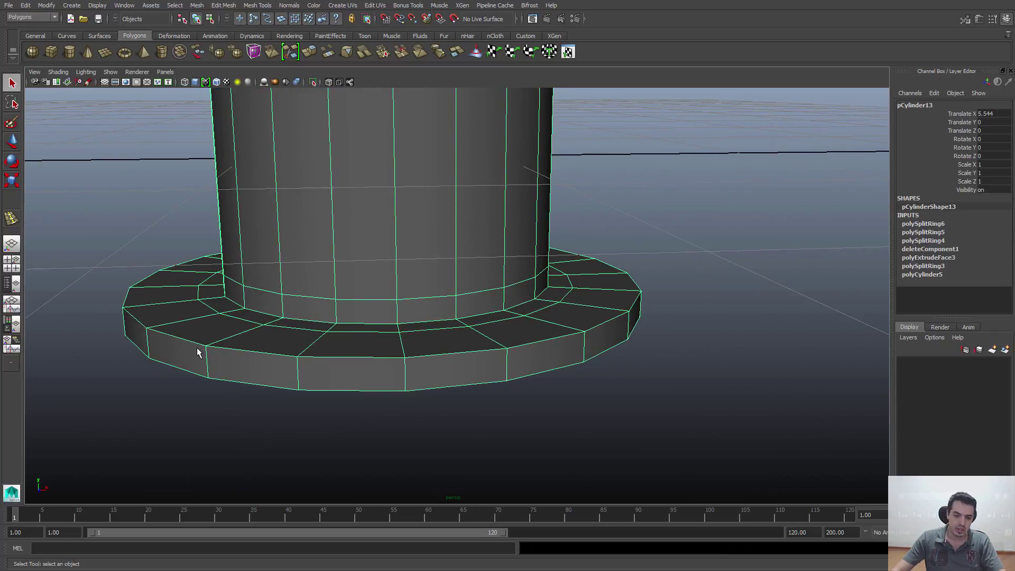
{"action": "middle_click_drag", "start_coordinate": [198, 349], "coordinate": [272, 338], "text": "alt"}
{"action": "right_click_drag", "start_coordinate": [281, 341], "coordinate": [333, 354], "text": "alt"}
{"action": "middle_click_drag", "start_coordinate": [341, 353], "coordinate": [258, 351], "text": "alt"}
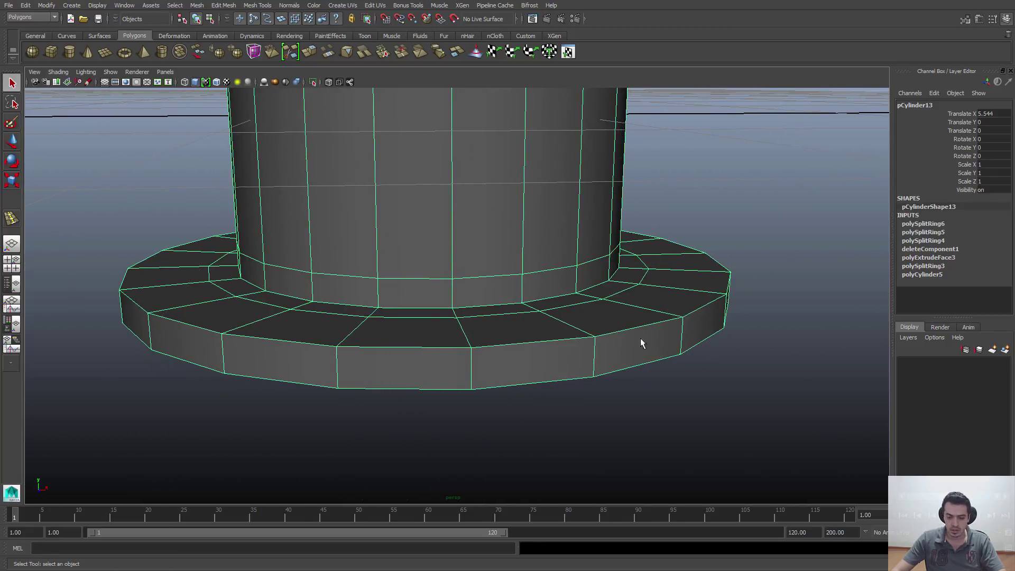
{"action": "left_click_drag", "start_coordinate": [569, 363], "coordinate": [555, 369], "text": "alt"}
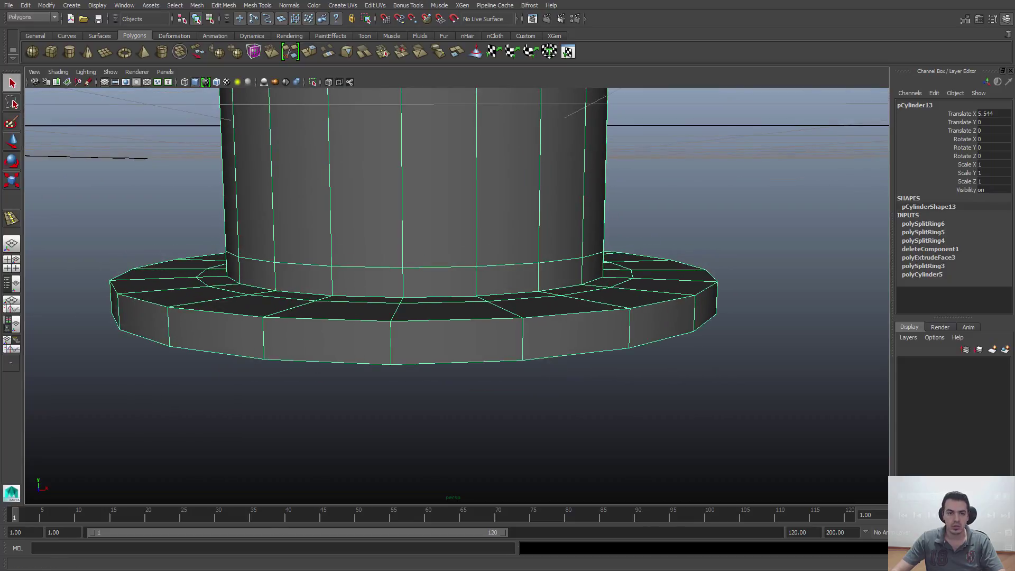
{"action": "left_click", "coordinate": [263, 6]}
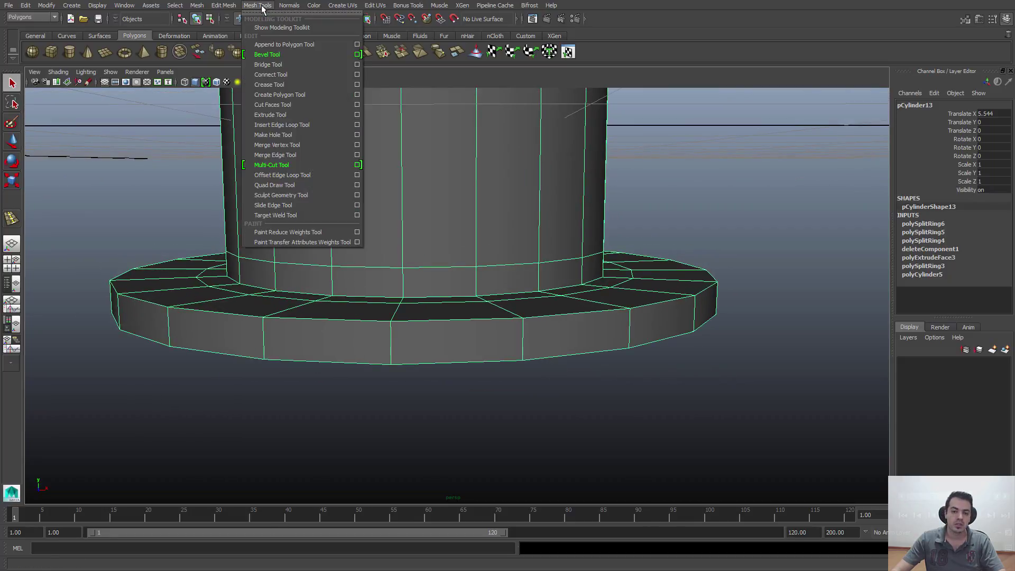
{"action": "left_click", "coordinate": [285, 125]}
{"action": "left_click_drag", "start_coordinate": [392, 343], "coordinate": [398, 347]}
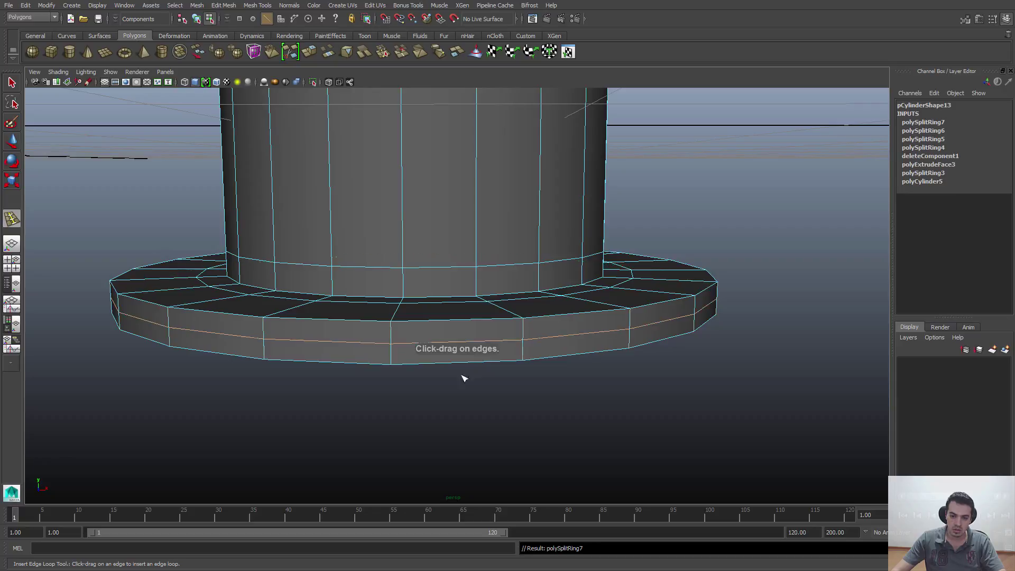
{"action": "key", "text": "q"}
Step: Return the hat to object selection and inspect the brim in smooth mesh preview, ending on the unsmoothed display
{"action": "right_click", "coordinate": [528, 335]}
{"action": "key", "text": "3"}
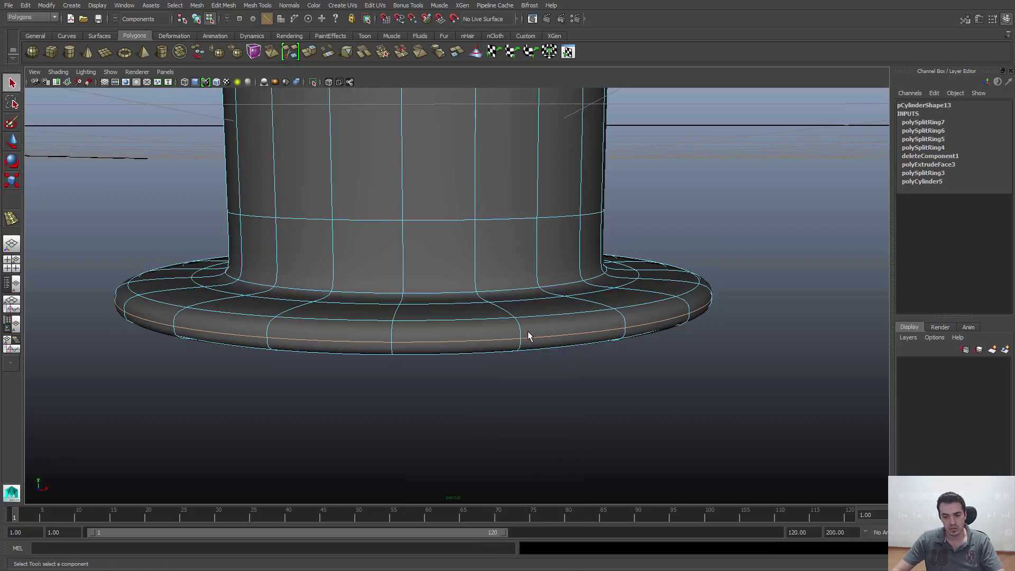
{"action": "right_click_drag", "start_coordinate": [527, 335], "coordinate": [562, 315]}
{"action": "left_click", "coordinate": [689, 252]}
{"action": "left_click_drag", "start_coordinate": [689, 251], "coordinate": [485, 335], "text": "alt"}
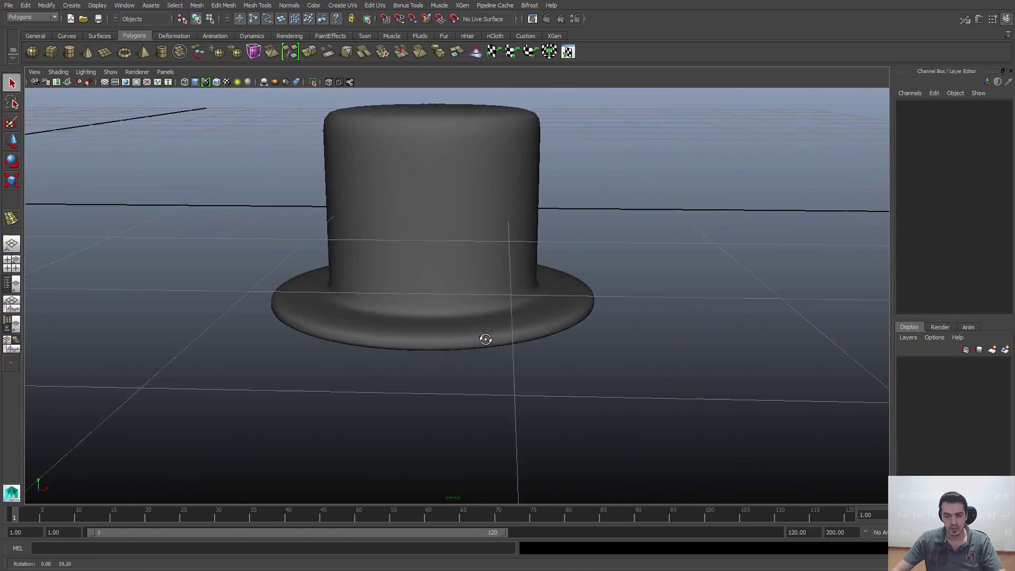
{"action": "left_click", "coordinate": [548, 305]}
{"action": "key", "text": "1"}
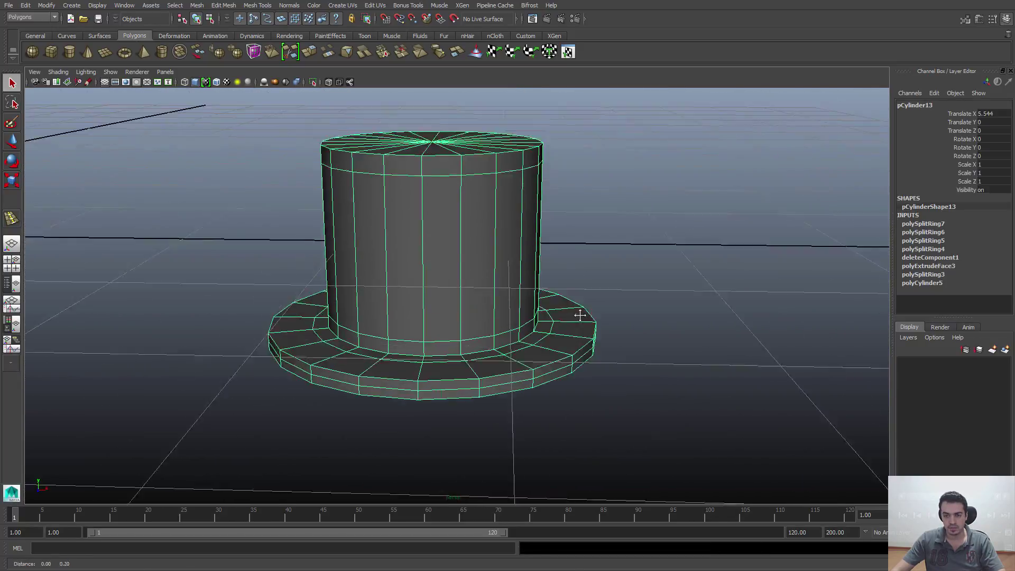
Step: Check the smoothed hat once more from a low front view and switch back to the unsmoothed mesh
{"action": "left_click_drag", "start_coordinate": [547, 304], "coordinate": [518, 290], "text": "alt"}
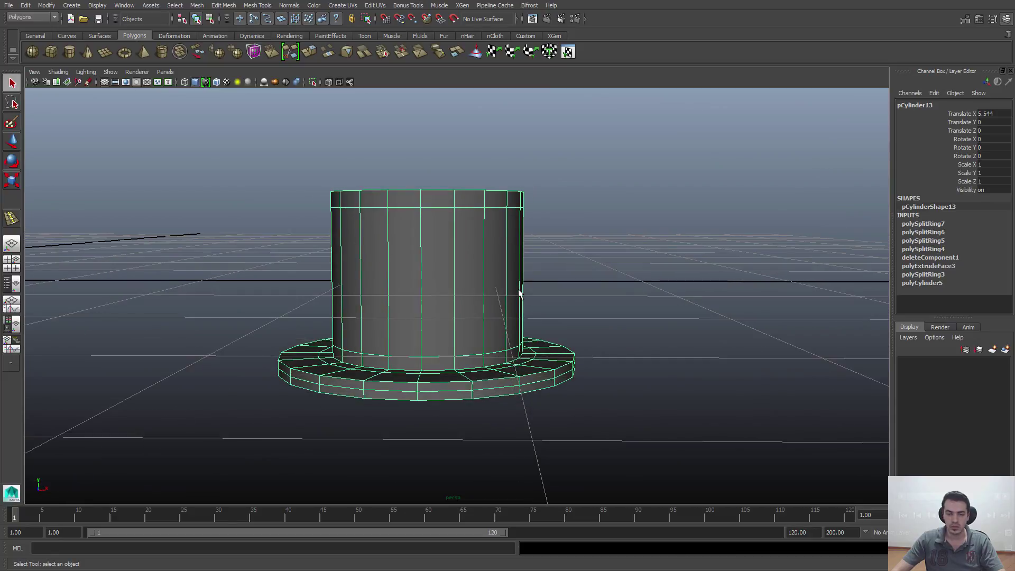
{"action": "mouse_move", "coordinate": [417, 257]}
{"action": "left_mouse_down", "text": "alt"}
{"action": "mouse_move", "coordinate": [424, 310]}
{"action": "mouse_move", "coordinate": [430, 281]}
{"action": "mouse_move", "coordinate": [381, 319]}
{"action": "mouse_move", "coordinate": [608, 392]}
{"action": "left_mouse_up", "text": "alt"}
{"action": "key", "text": "3"}
{"action": "left_click", "coordinate": [632, 408]}
{"action": "left_click", "coordinate": [446, 288]}
{"action": "key", "text": "1"}
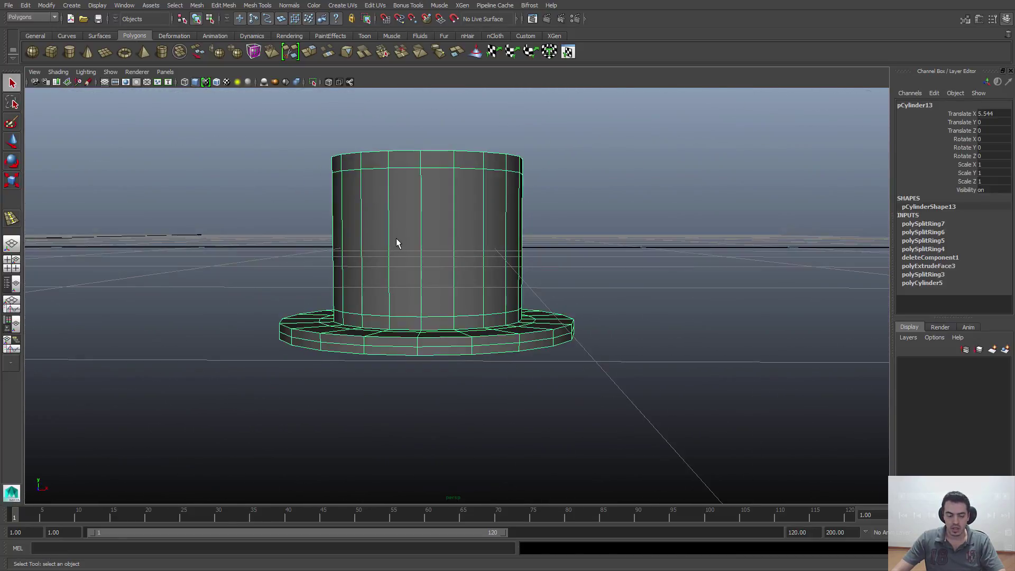
Step: Check the hat's band in the snowman reference picture in the image viewer, then minimize the picture
{"action": "left_click_drag", "start_coordinate": [397, 242], "coordinate": [418, 277], "text": "alt"}
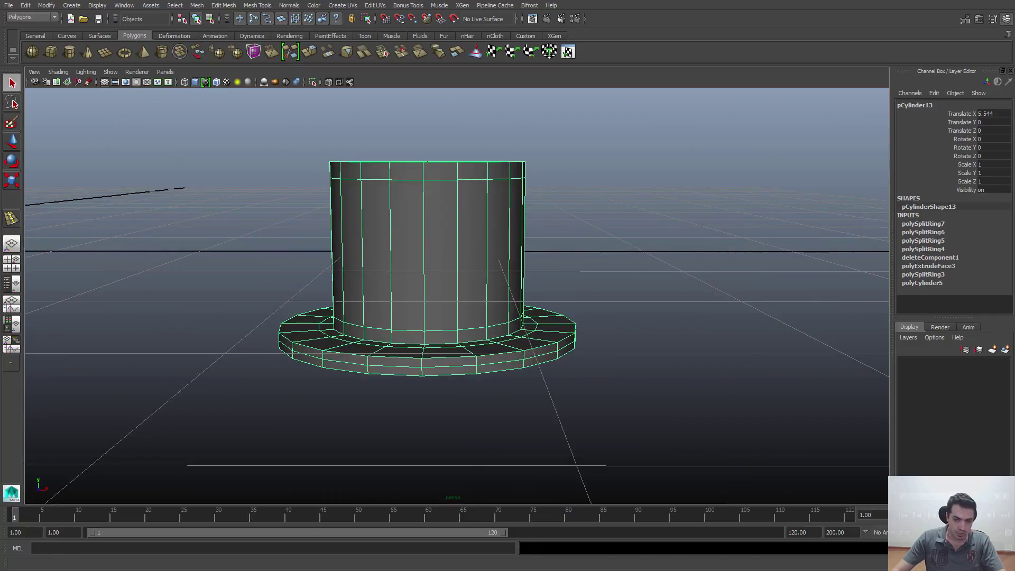
{"action": "key", "text": "alt+Tab"}
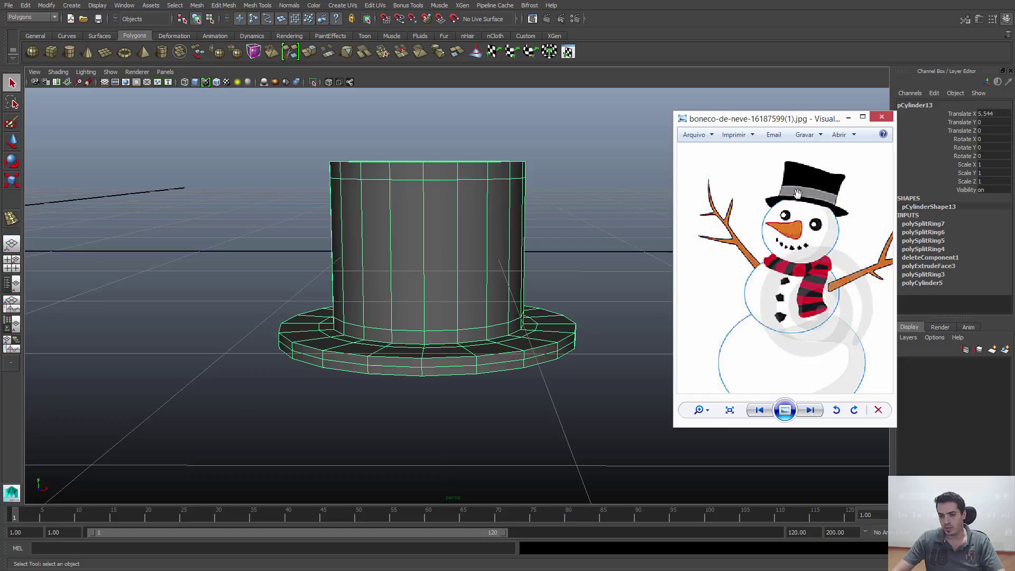
{"action": "left_click", "coordinate": [848, 117]}
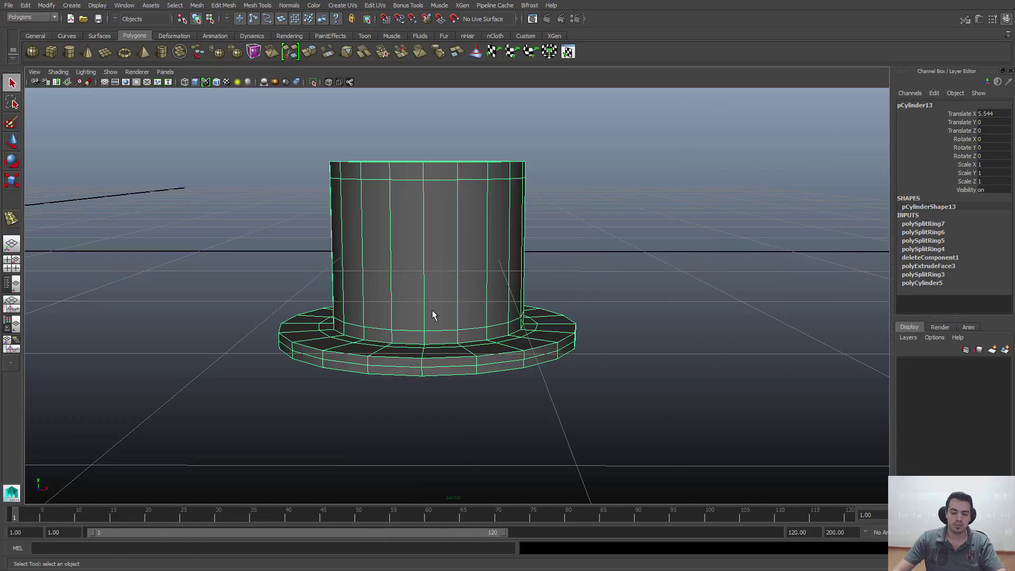
Step: Insert an edge loop around the crown about one third of its height above the brim, then leave the Insert Edge Loop Tool
{"action": "right_click_drag", "start_coordinate": [433, 315], "coordinate": [464, 327], "text": "alt"}
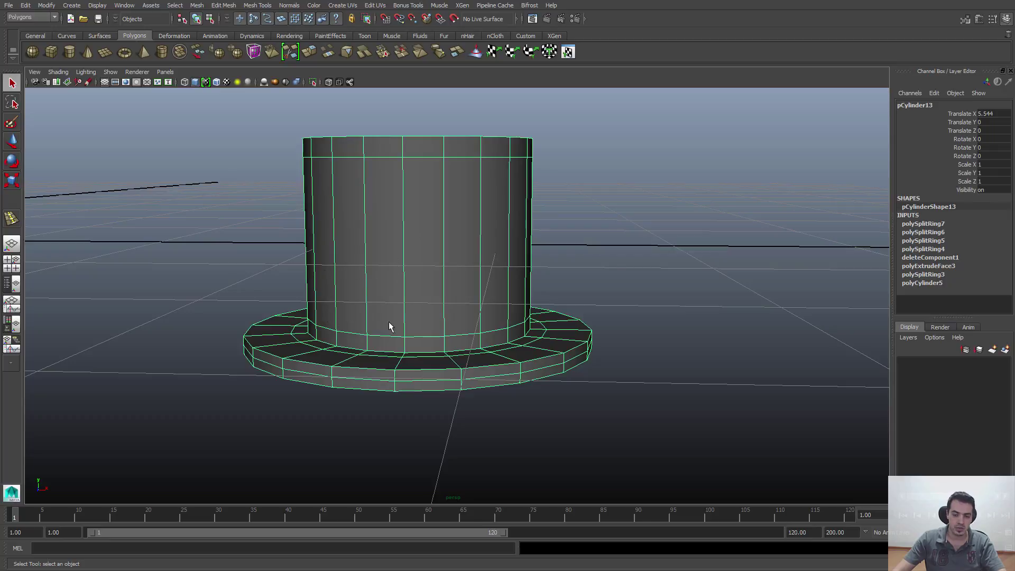
{"action": "left_click", "coordinate": [614, 252]}
{"action": "left_click", "coordinate": [382, 299]}
{"action": "right_click_drag", "start_coordinate": [382, 299], "coordinate": [446, 289], "text": "alt"}
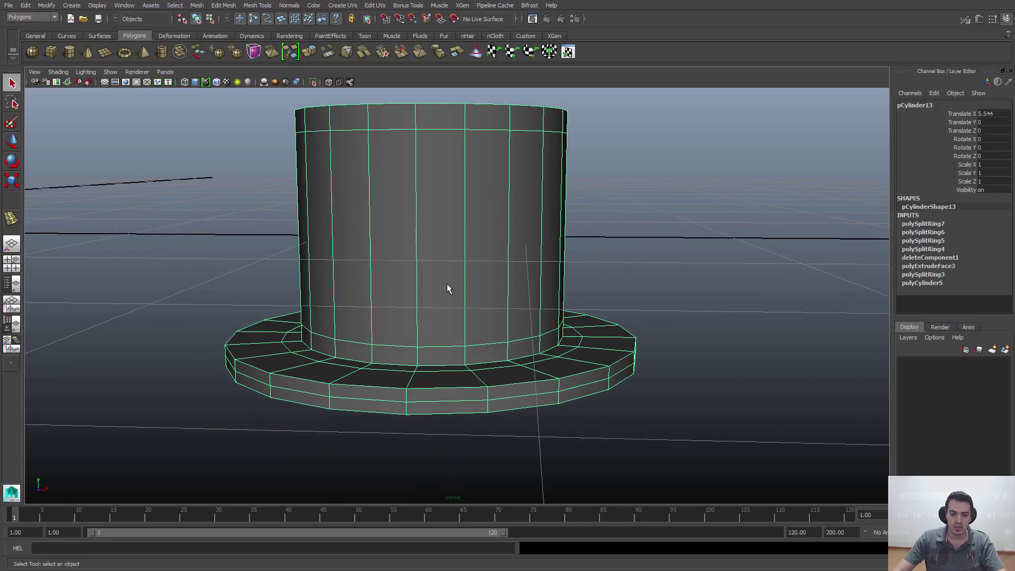
{"action": "left_click_drag", "start_coordinate": [446, 283], "coordinate": [420, 253], "text": "alt"}
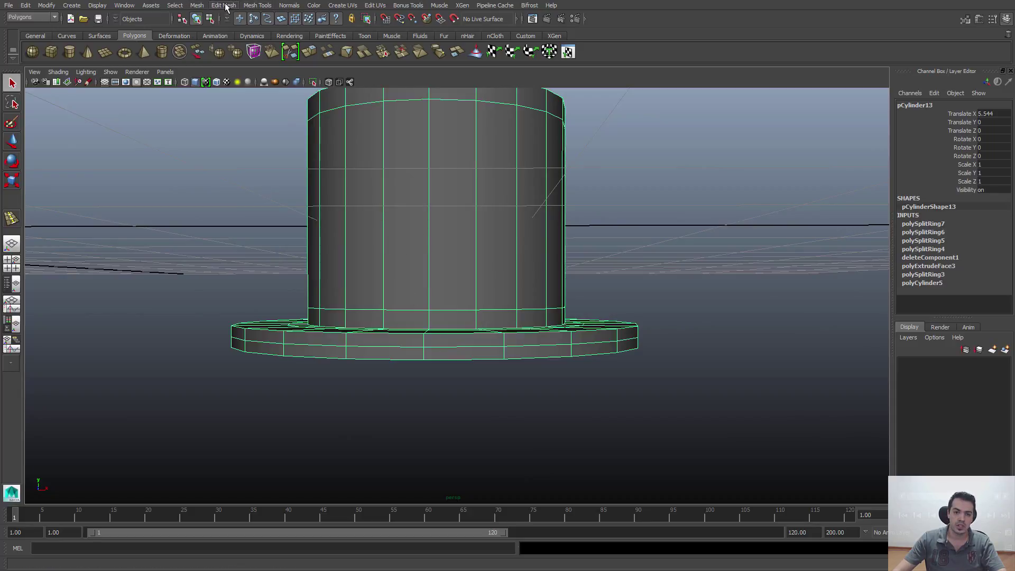
{"action": "left_click", "coordinate": [255, 5]}
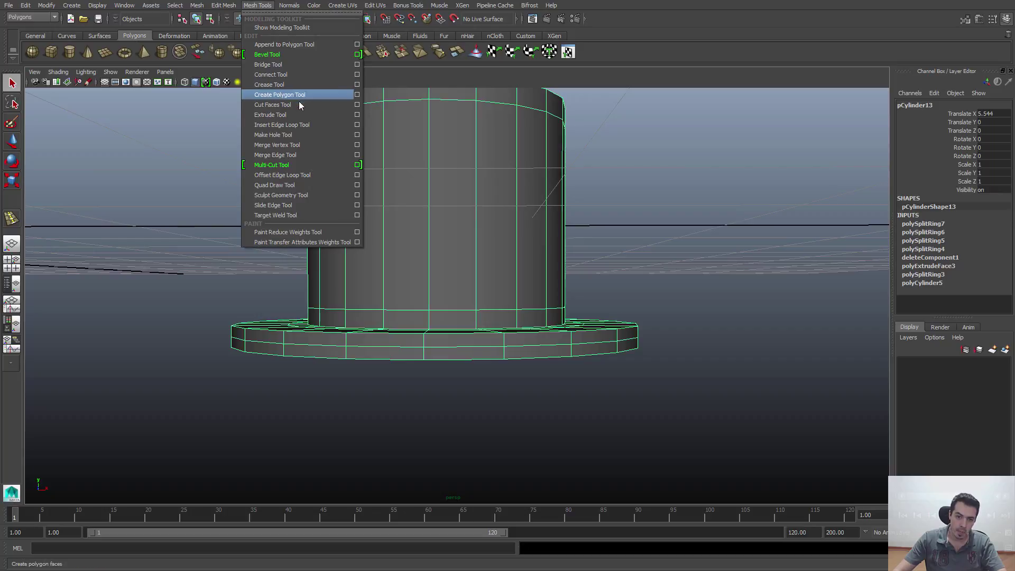
{"action": "left_click", "coordinate": [275, 124]}
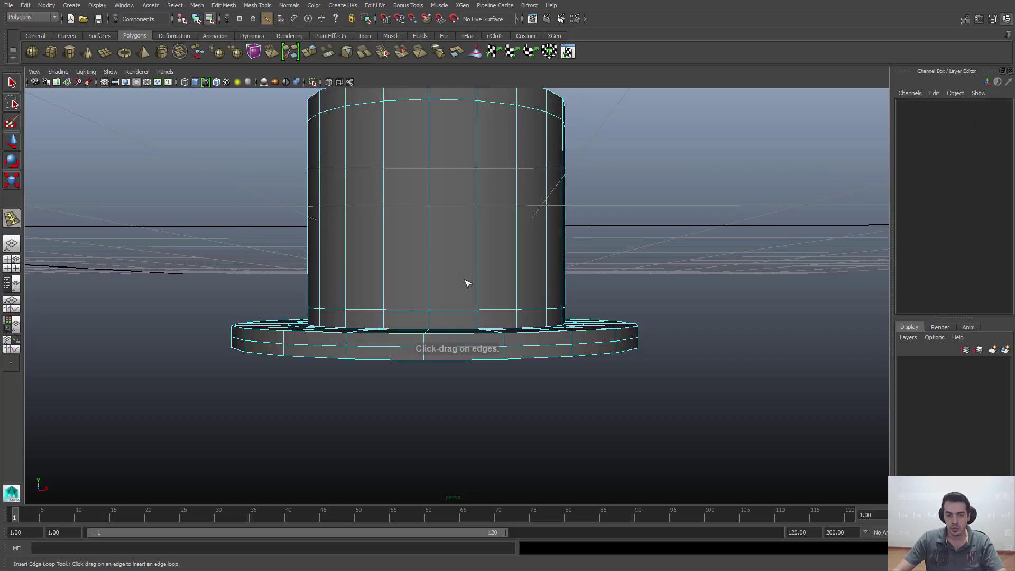
{"action": "mouse_move", "coordinate": [432, 243]}
{"action": "left_mouse_down"}
{"action": "mouse_move", "coordinate": [432, 285]}
{"action": "mouse_move", "coordinate": [432, 249]}
{"action": "left_mouse_up"}
{"action": "left_click_drag", "start_coordinate": [431, 248], "coordinate": [483, 295], "text": "alt"}
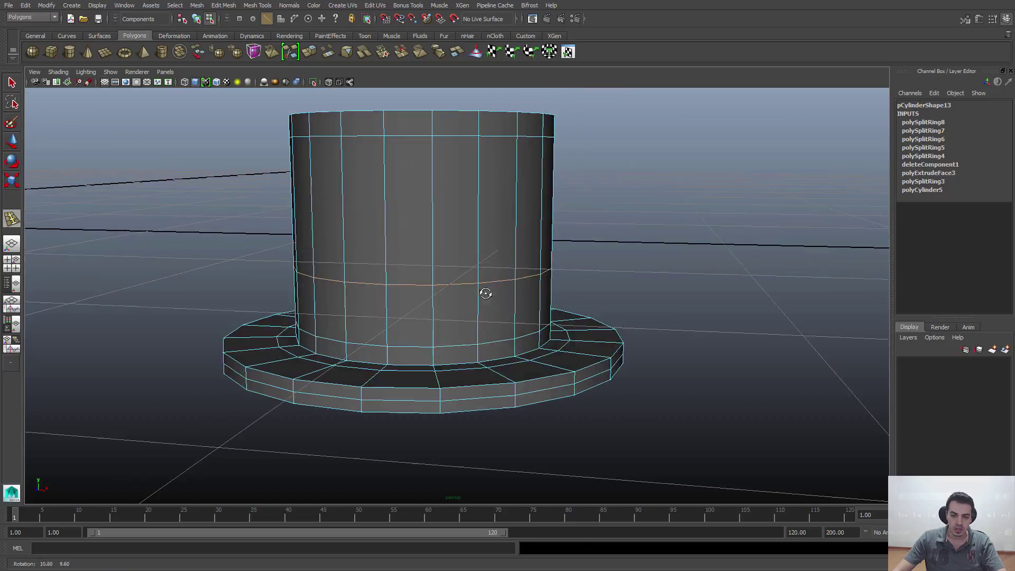
{"action": "left_click_drag", "start_coordinate": [285, 316], "coordinate": [394, 329], "text": "alt"}
{"action": "left_click_drag", "start_coordinate": [561, 286], "coordinate": [484, 288], "text": "alt"}
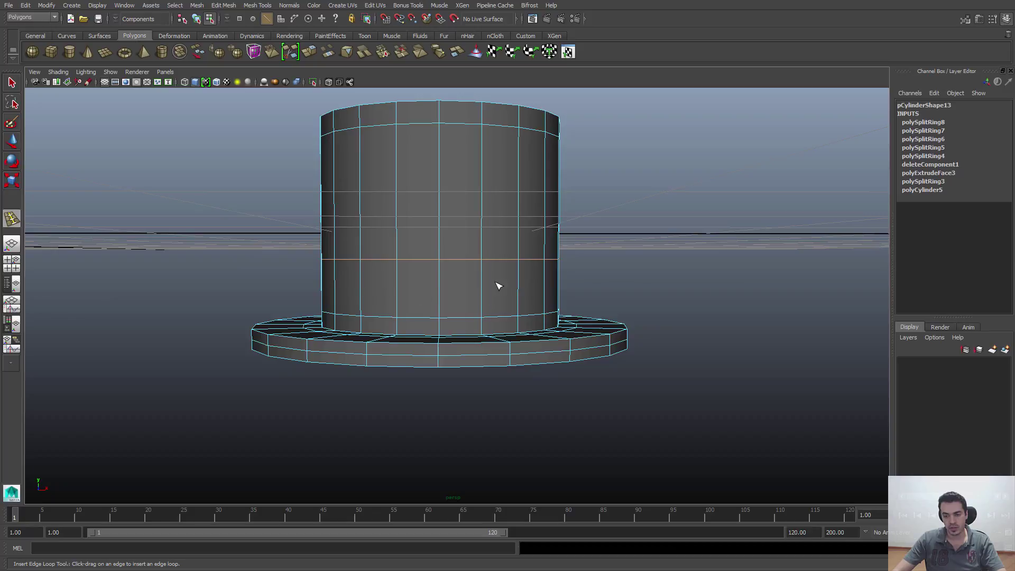
{"action": "key", "text": "q"}
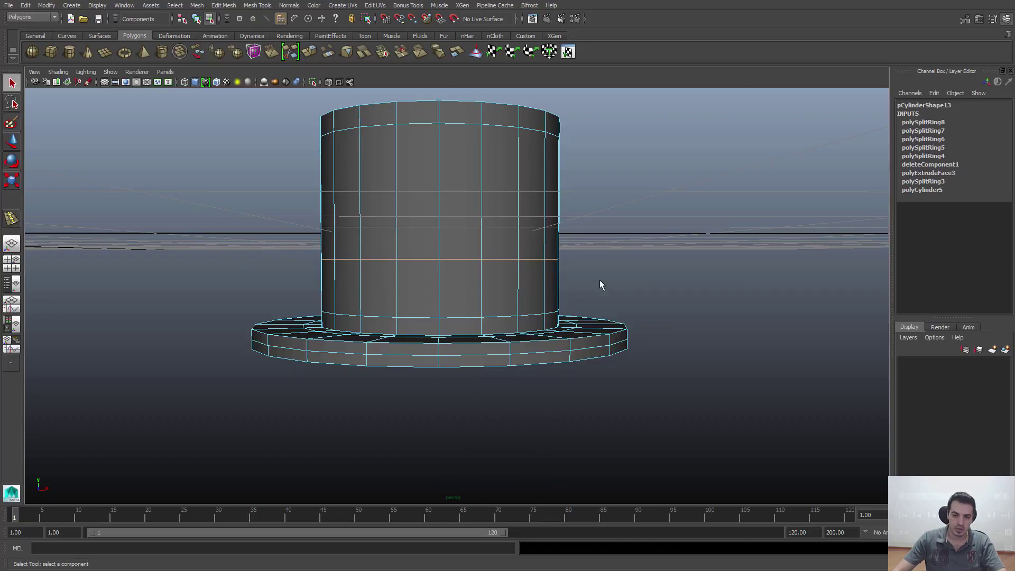
Step: Select the ring of band faces low on the crown and compare its proportions with the snowman reference picture
{"action": "left_click_drag", "start_coordinate": [600, 281], "coordinate": [314, 275]}
{"action": "left_click_drag", "start_coordinate": [580, 289], "coordinate": [532, 290], "text": "alt"}
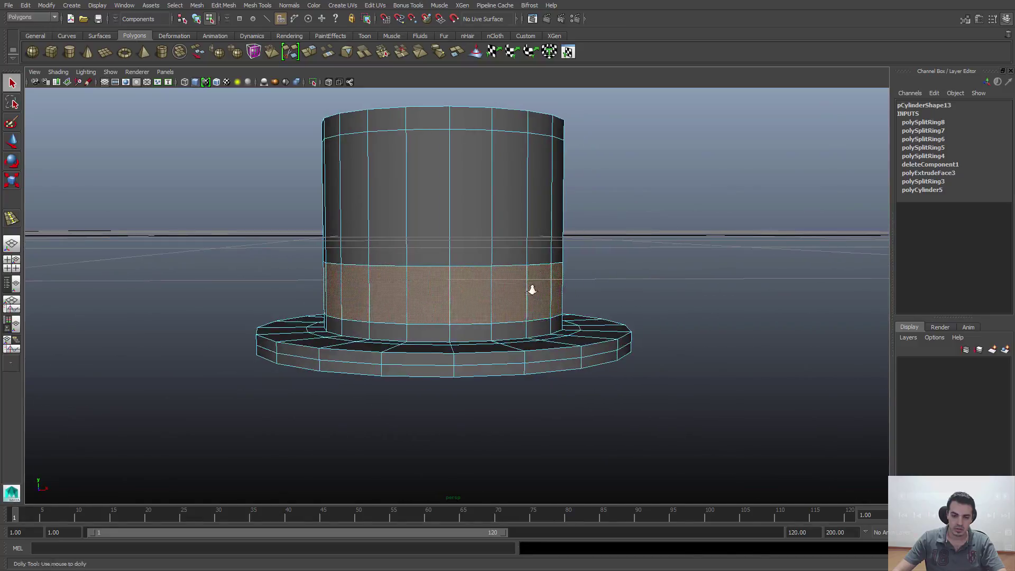
{"action": "right_click_drag", "start_coordinate": [532, 290], "coordinate": [363, 283], "text": "alt"}
{"action": "left_click_drag", "start_coordinate": [374, 302], "coordinate": [356, 331], "text": "alt"}
{"action": "right_click_drag", "start_coordinate": [355, 331], "coordinate": [512, 339], "text": "alt"}
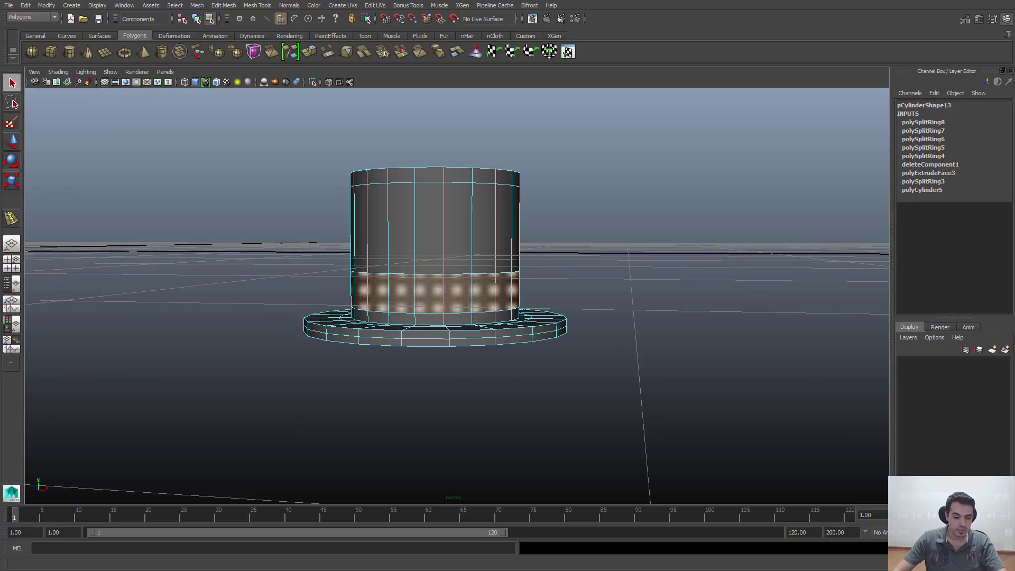
{"action": "key", "text": "alt+Tab"}
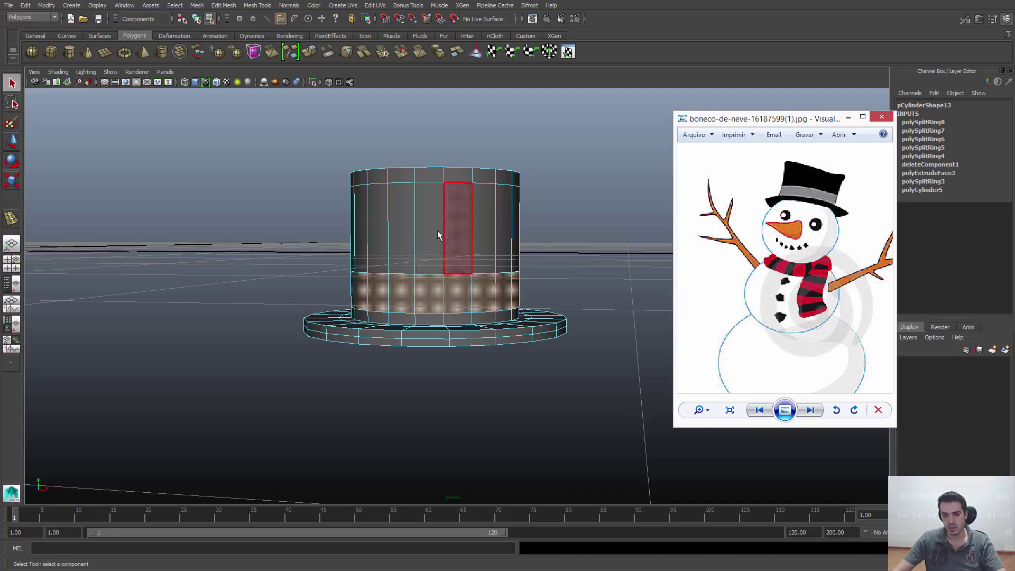
{"action": "left_click", "coordinate": [848, 118]}
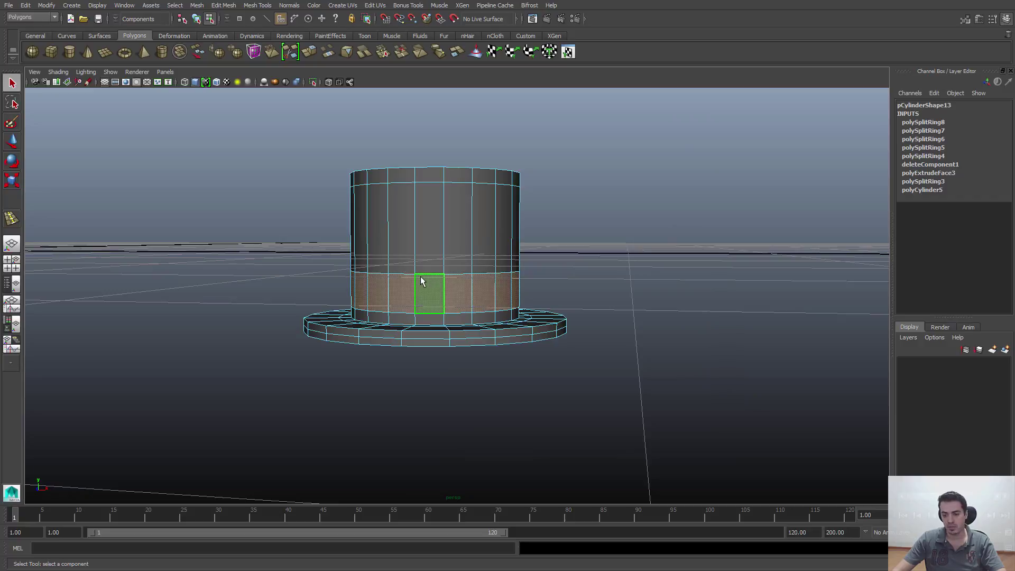
Step: Lower the two upper rows of crown vertices to shorten the hat, then return to object selection
{"action": "left_click_drag", "start_coordinate": [421, 220], "coordinate": [436, 229], "text": "alt"}
{"action": "right_click_drag", "start_coordinate": [465, 195], "coordinate": [413, 193]}
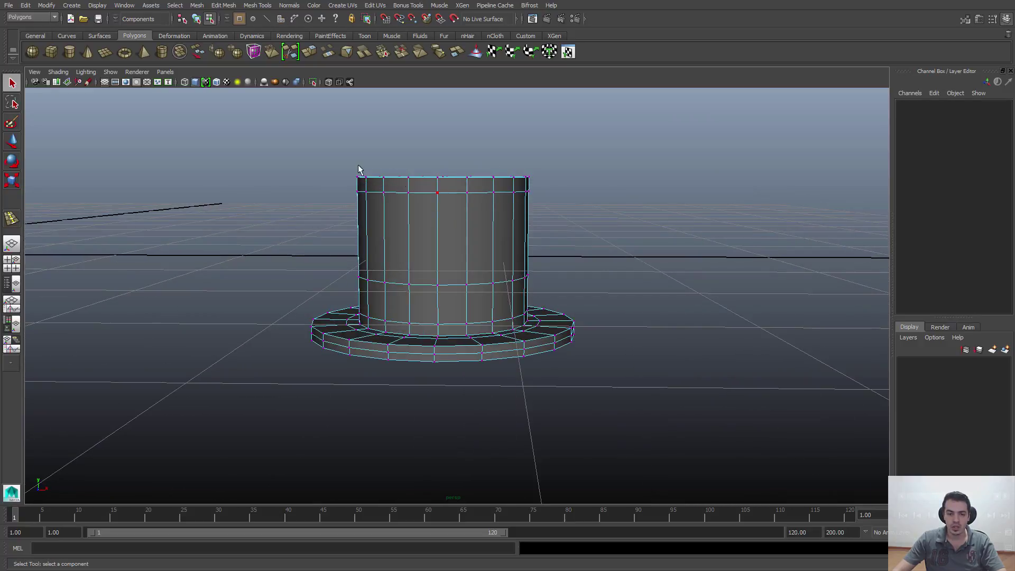
{"action": "left_click_drag", "start_coordinate": [271, 107], "coordinate": [628, 221]}
{"action": "key", "text": "w"}
{"action": "left_click_drag", "start_coordinate": [446, 138], "coordinate": [445, 159]}
{"action": "key", "text": "q"}
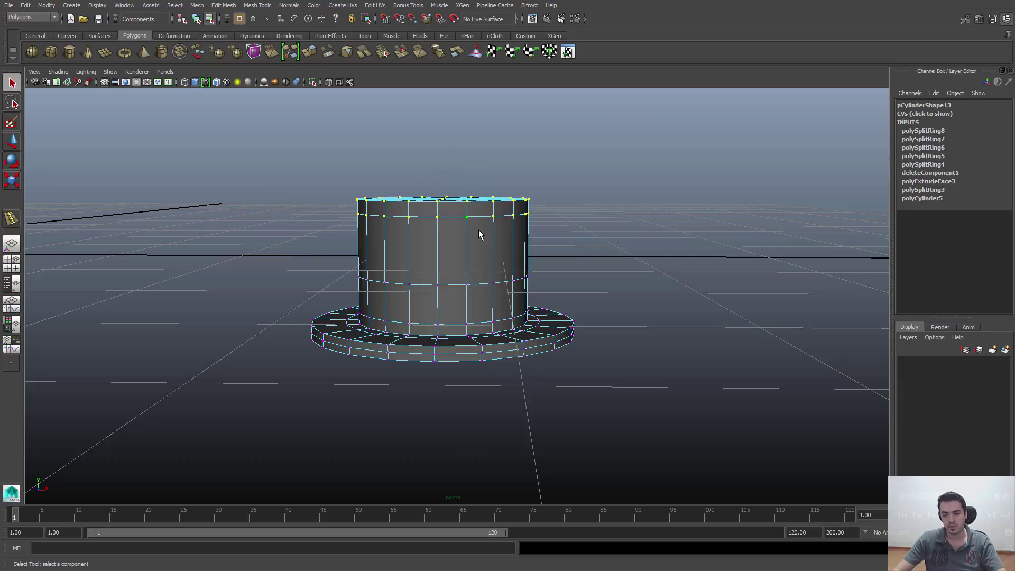
{"action": "right_click_drag", "start_coordinate": [477, 230], "coordinate": [497, 221]}
{"action": "left_click", "coordinate": [603, 290]}
Step: Select the hat and examine its shape and size beside the snowman from several distances
{"action": "left_click_drag", "start_coordinate": [602, 289], "coordinate": [592, 290], "text": "alt"}
{"action": "left_click", "coordinate": [442, 313]}
{"action": "key", "text": "f"}
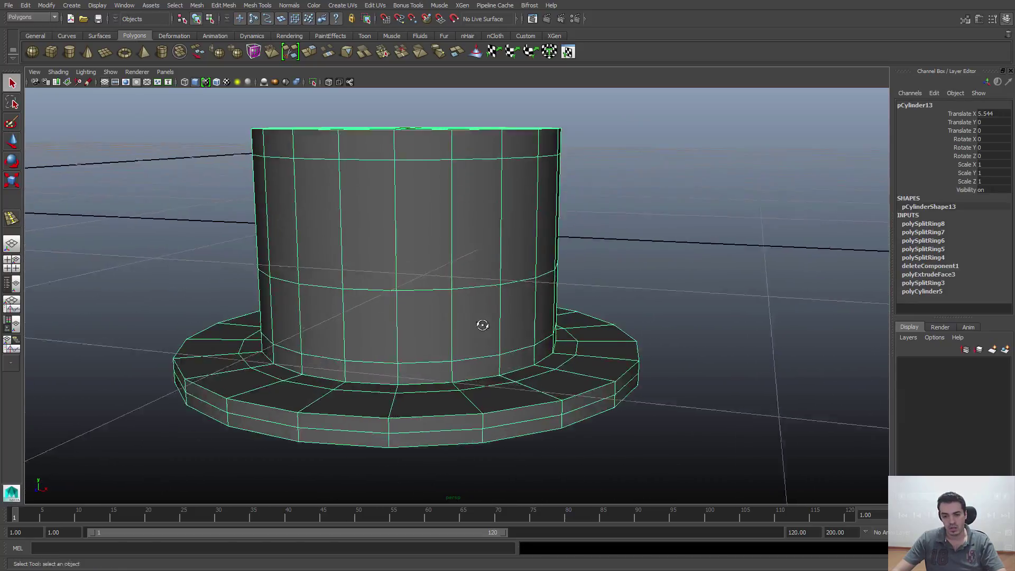
{"action": "right_click_drag", "start_coordinate": [456, 267], "coordinate": [332, 251], "text": "alt"}
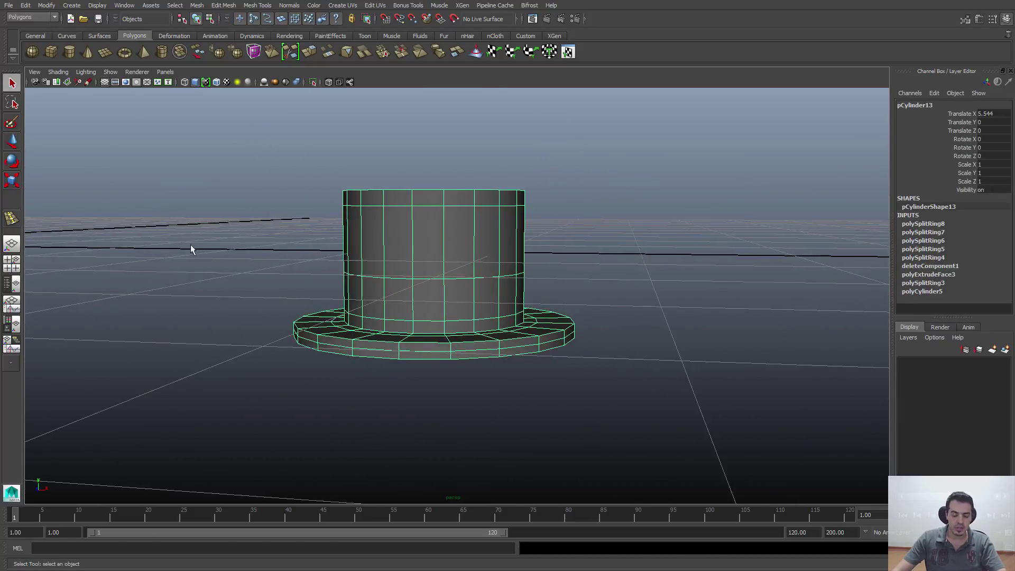
{"action": "right_click_drag", "start_coordinate": [573, 292], "coordinate": [420, 290], "text": "alt"}
{"action": "left_click_drag", "start_coordinate": [107, 316], "coordinate": [401, 170], "text": "alt"}
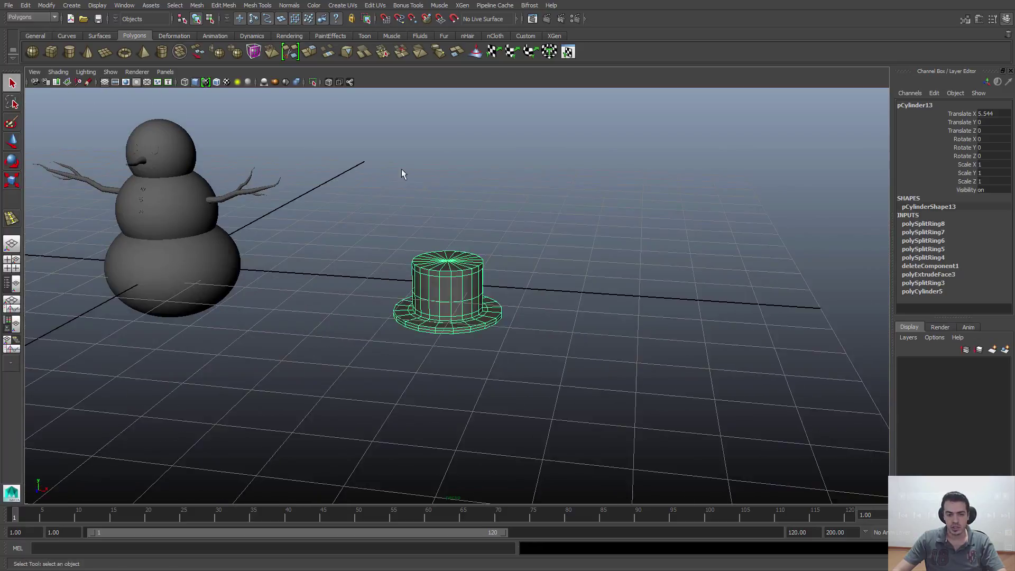
{"action": "right_click_drag", "start_coordinate": [498, 408], "coordinate": [265, 374], "text": "alt"}
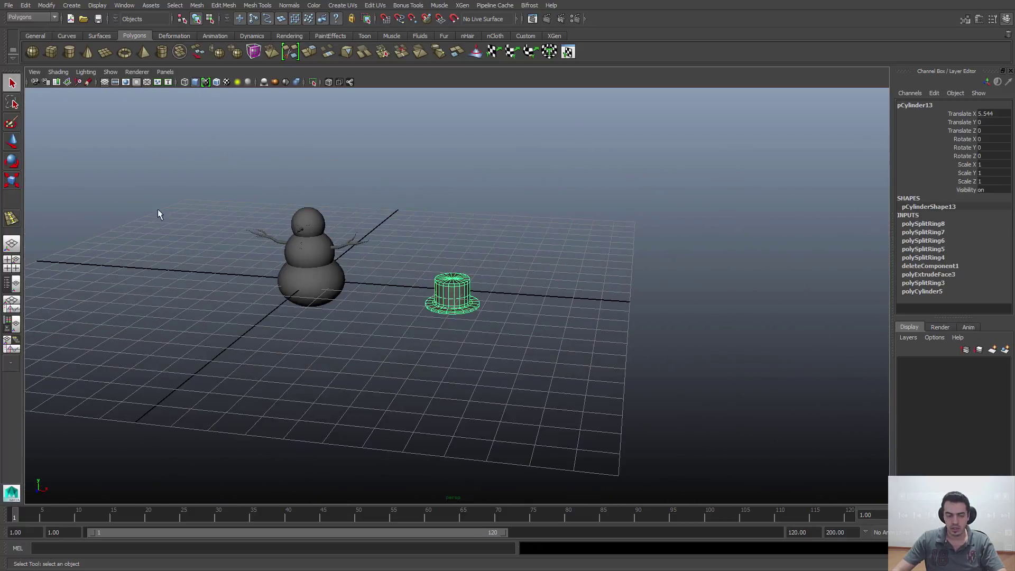
Step: Hide the grid in the perspective viewport
{"action": "key", "text": "f"}
{"action": "left_click_drag", "start_coordinate": [759, 405], "coordinate": [528, 317], "text": "alt"}
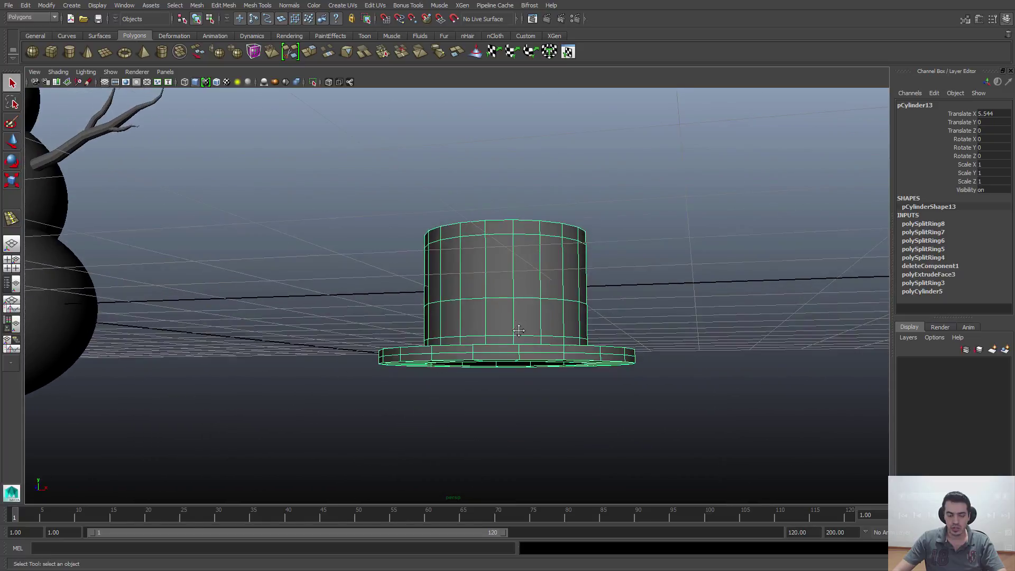
{"action": "right_click_drag", "start_coordinate": [529, 317], "coordinate": [531, 347], "text": "alt"}
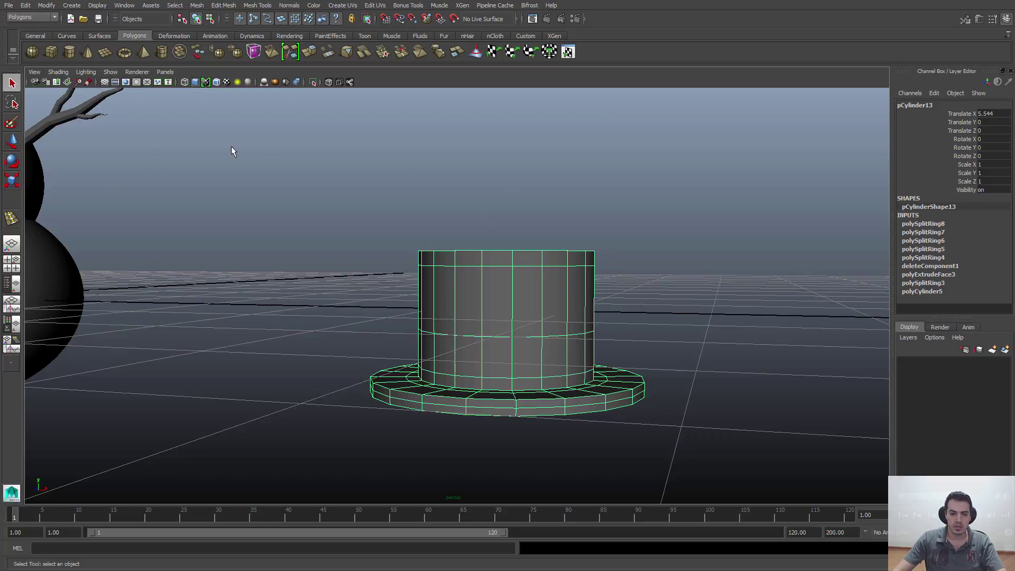
{"action": "left_click", "coordinate": [110, 72]}
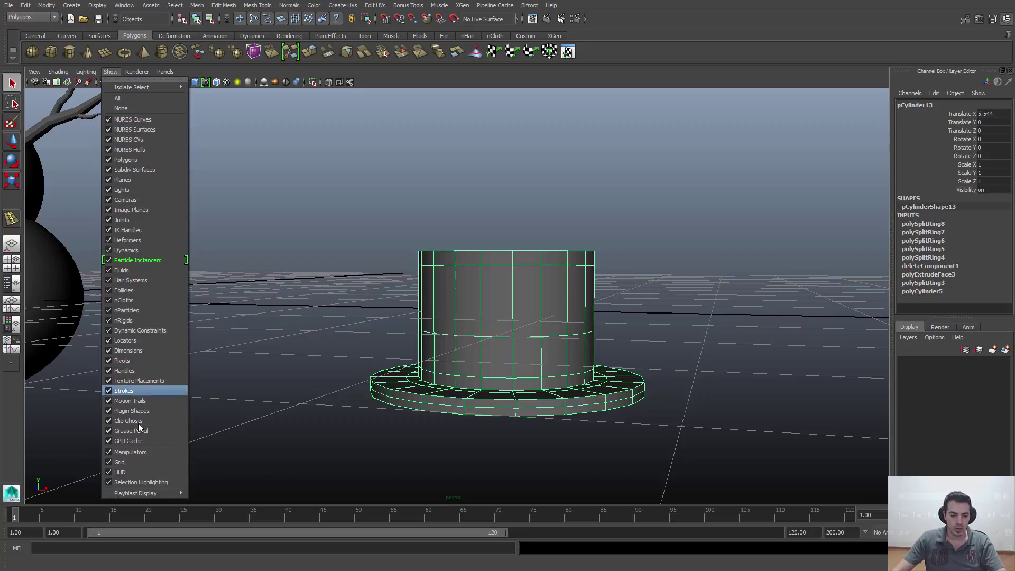
{"action": "left_click", "coordinate": [132, 464]}
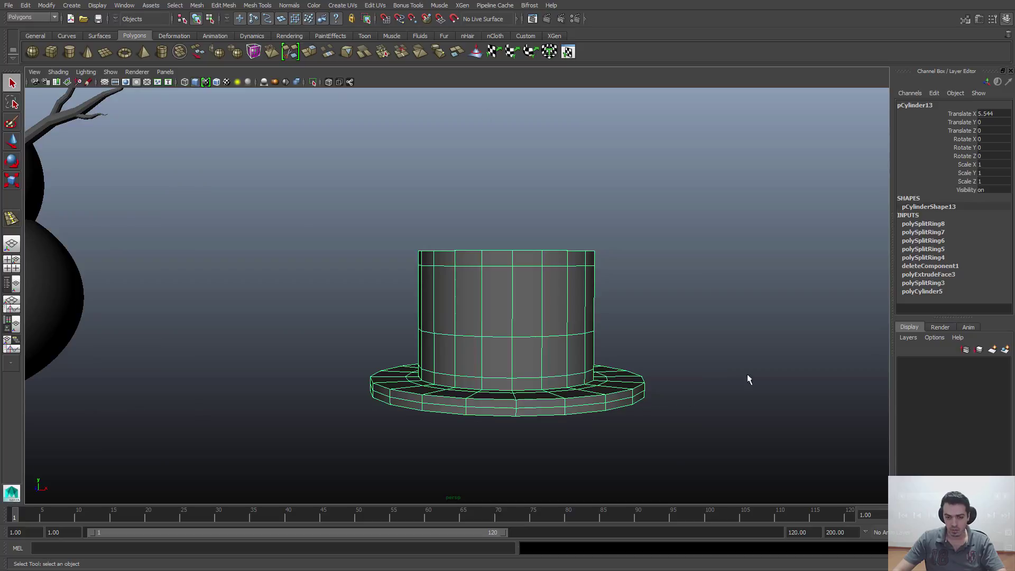
Step: Inspect the shortened hat in smooth mesh preview from several angles, ending on the unsmoothed display
{"action": "right_click_drag", "start_coordinate": [717, 217], "coordinate": [227, 172], "text": "alt"}
{"action": "left_click", "coordinate": [412, 185]}
{"action": "mouse_move", "coordinate": [415, 186]}
{"action": "left_mouse_down", "text": "alt"}
{"action": "mouse_move", "coordinate": [449, 231]}
{"action": "mouse_move", "coordinate": [426, 193]}
{"action": "left_mouse_up", "text": "alt"}
{"action": "right_click_drag", "start_coordinate": [426, 193], "coordinate": [629, 329], "text": "alt"}
{"action": "left_click_drag", "start_coordinate": [629, 334], "coordinate": [553, 263], "text": "alt"}
{"action": "left_click", "coordinate": [510, 297]}
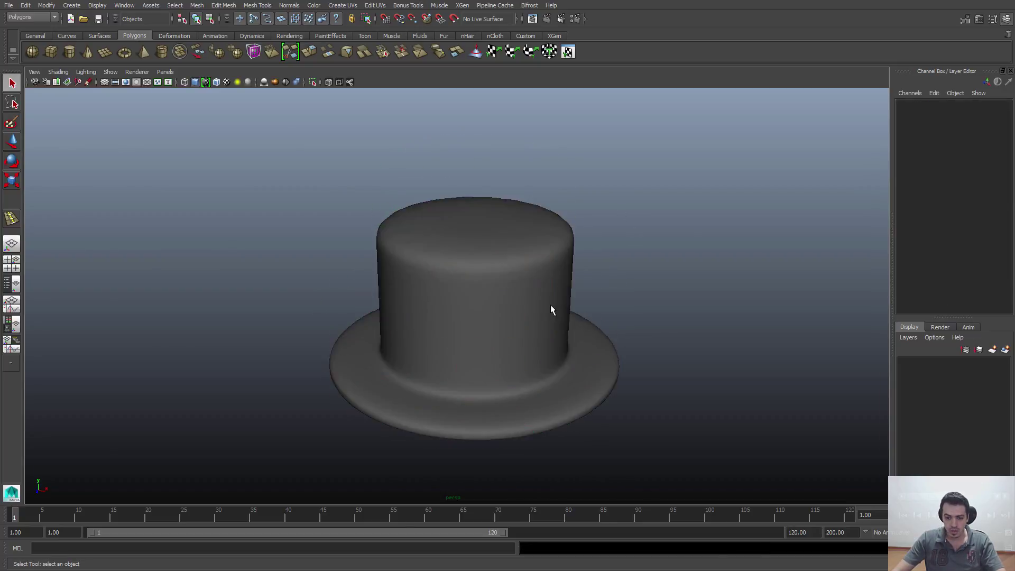
{"action": "right_click_drag", "start_coordinate": [550, 305], "coordinate": [516, 344], "text": "alt"}
{"action": "left_click_drag", "start_coordinate": [515, 344], "coordinate": [363, 272], "text": "alt"}
{"action": "right_click_drag", "start_coordinate": [363, 272], "coordinate": [417, 310], "text": "alt"}
{"action": "right_click_drag", "start_coordinate": [356, 274], "coordinate": [399, 301]}
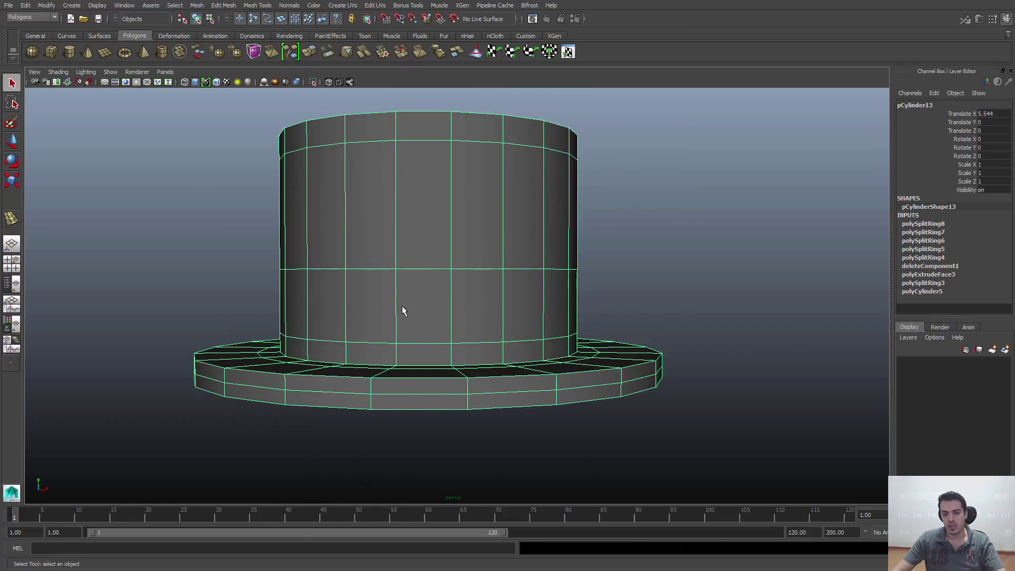
{"action": "left_click_drag", "start_coordinate": [356, 310], "coordinate": [389, 315], "text": "alt"}
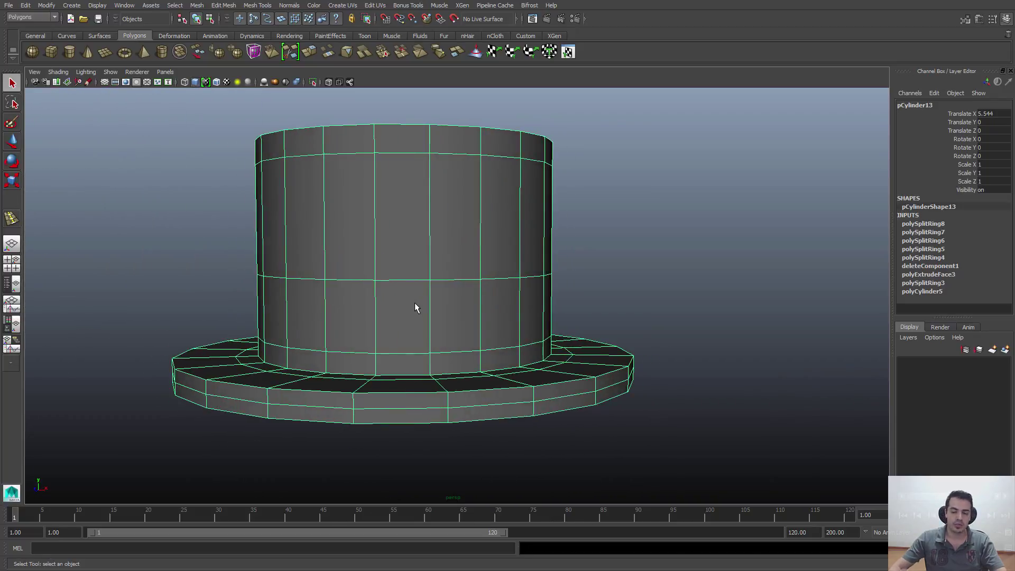
{"action": "left_click_drag", "start_coordinate": [415, 290], "coordinate": [497, 179], "text": "alt"}
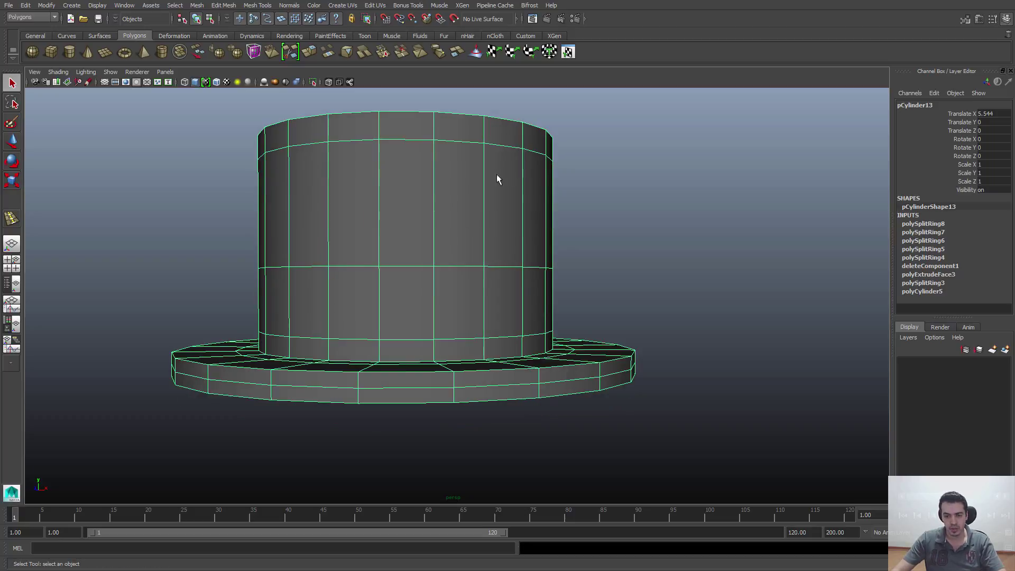
Step: Select the full ring of faces between the crown's middle edge loop and the loop just above the brim
{"action": "right_click_drag", "start_coordinate": [431, 258], "coordinate": [431, 280]}
{"action": "left_click_drag", "start_coordinate": [278, 293], "coordinate": [580, 293]}
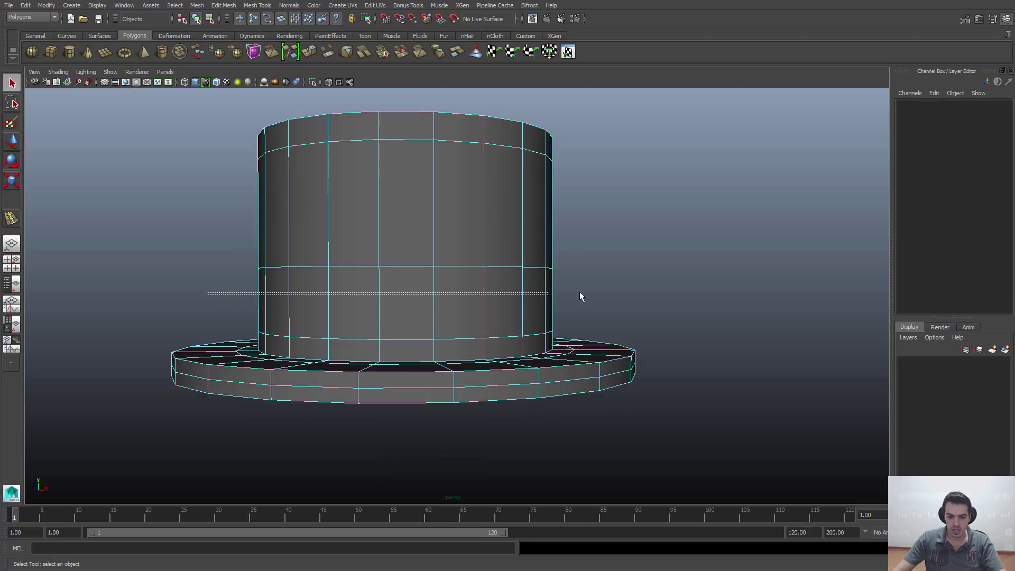
{"action": "left_click_drag", "start_coordinate": [680, 293], "coordinate": [680, 294]}
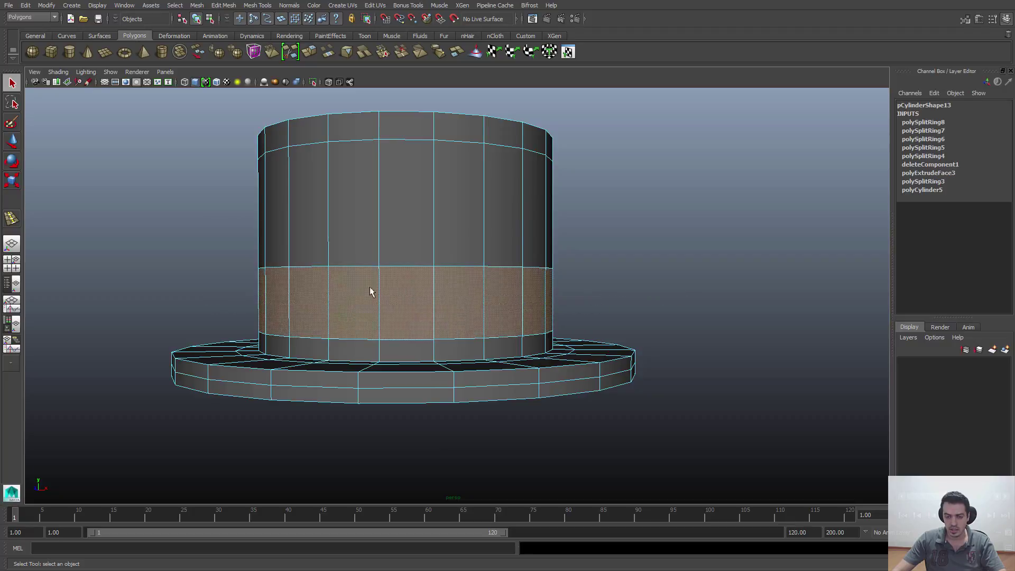
{"action": "left_click_drag", "start_coordinate": [369, 290], "coordinate": [682, 291], "text": "alt"}
{"action": "left_click_drag", "start_coordinate": [462, 324], "coordinate": [439, 325], "text": "alt"}
{"action": "left_click", "coordinate": [432, 318]}
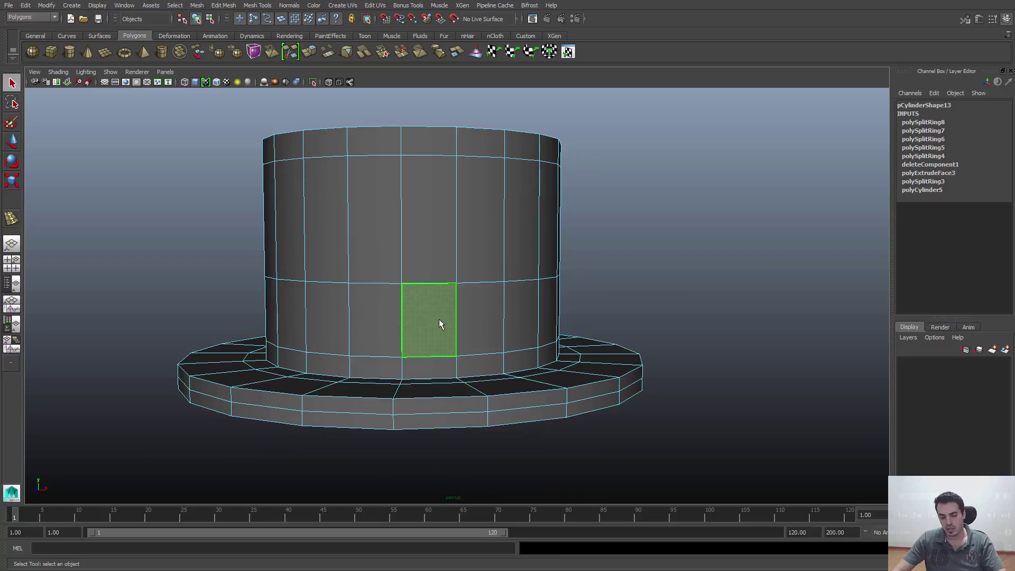
{"action": "double_click", "coordinate": [480, 318], "text": "shift"}
{"action": "left_click_drag", "start_coordinate": [246, 298], "coordinate": [535, 349], "text": "alt"}
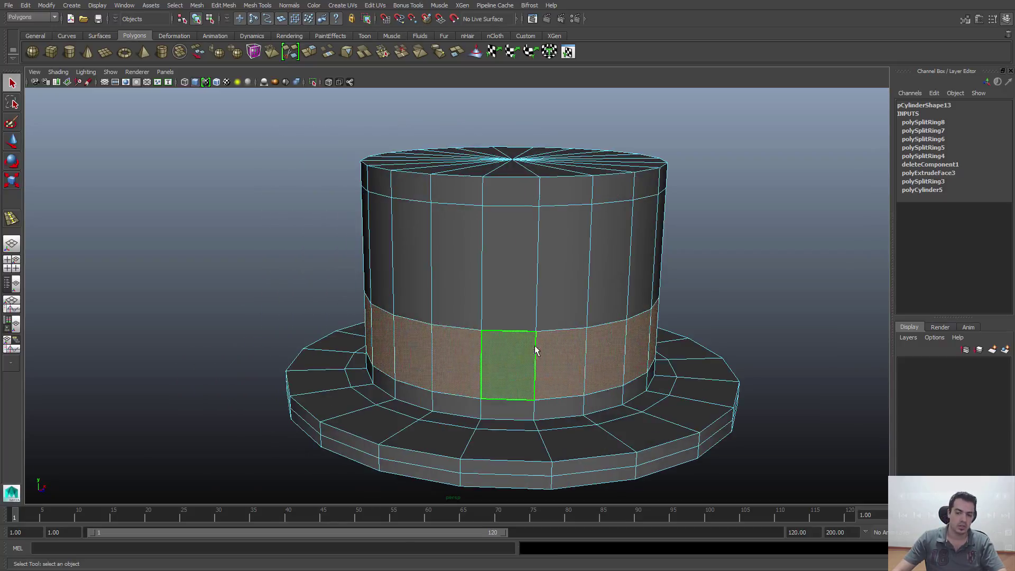
{"action": "left_click_drag", "start_coordinate": [629, 322], "coordinate": [523, 347], "text": "alt"}
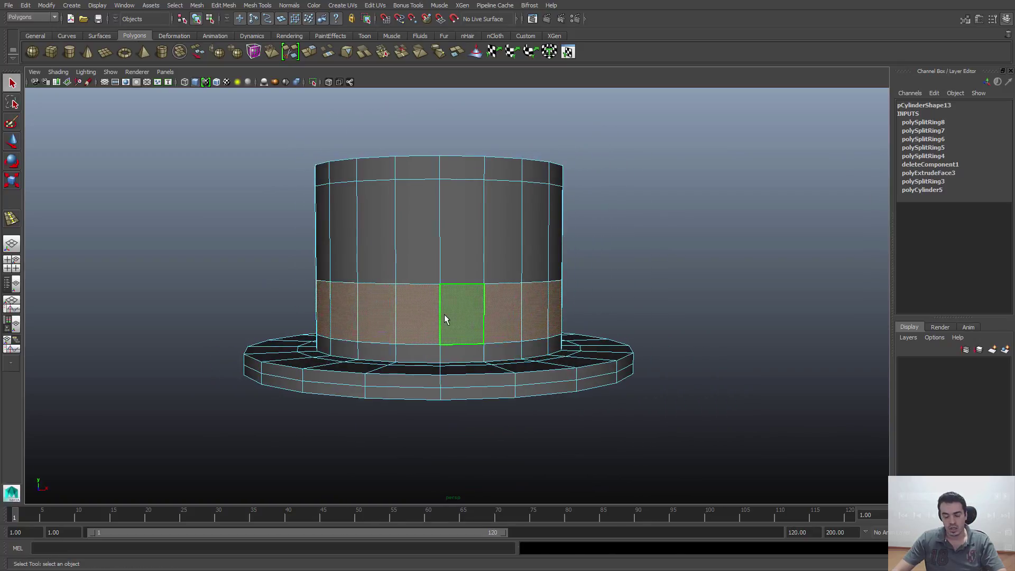
Step: Duplicate the selected face ring as a separate band, offset it slightly outward from the crown, and return to object selection
{"action": "left_click", "coordinate": [229, 6]}
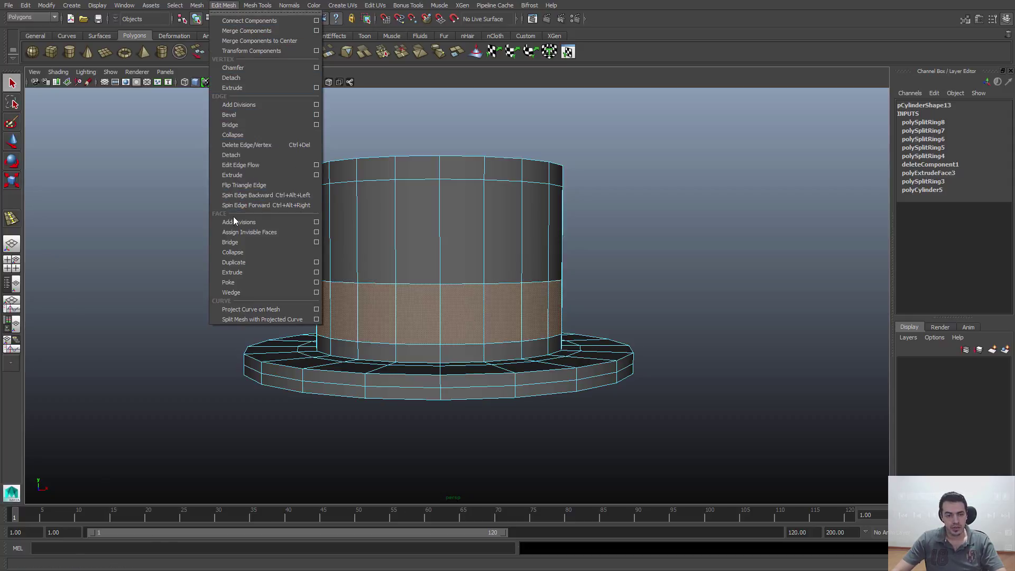
{"action": "left_click", "coordinate": [237, 263]}
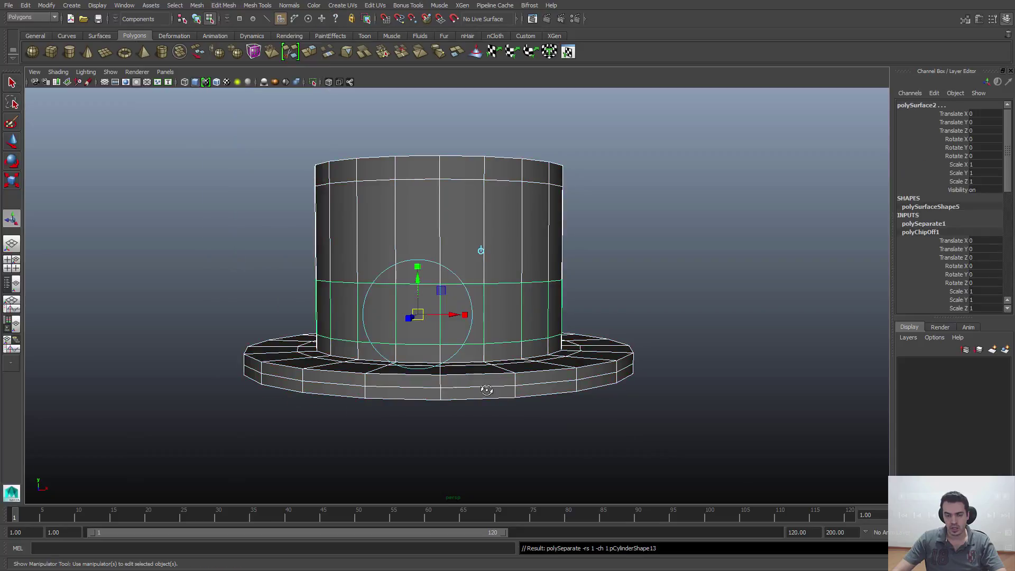
{"action": "left_click_drag", "start_coordinate": [486, 389], "coordinate": [565, 361], "text": "alt"}
{"action": "middle_click_drag", "start_coordinate": [587, 373], "coordinate": [575, 361], "text": "alt"}
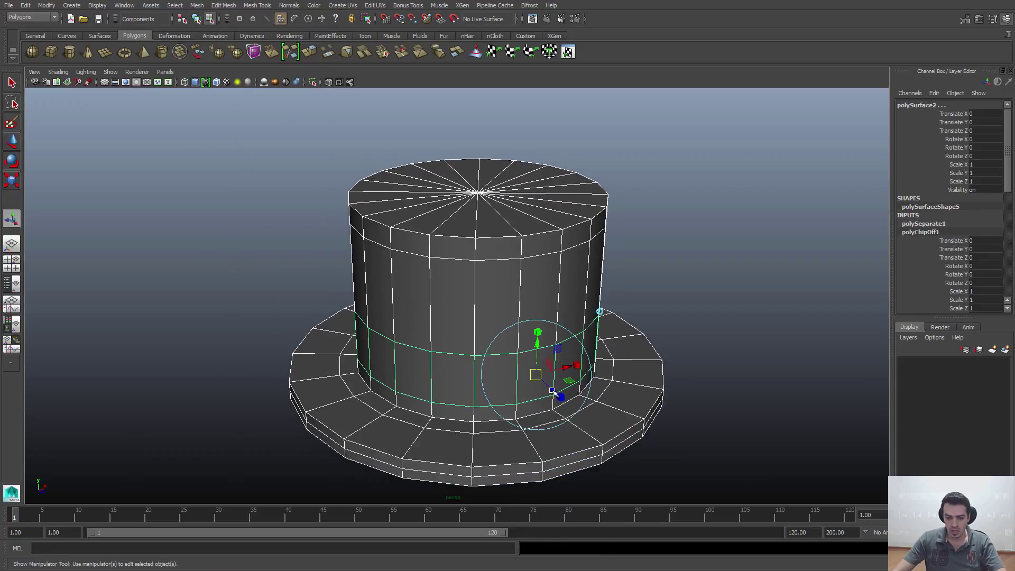
{"action": "left_click_drag", "start_coordinate": [553, 388], "coordinate": [554, 390]}
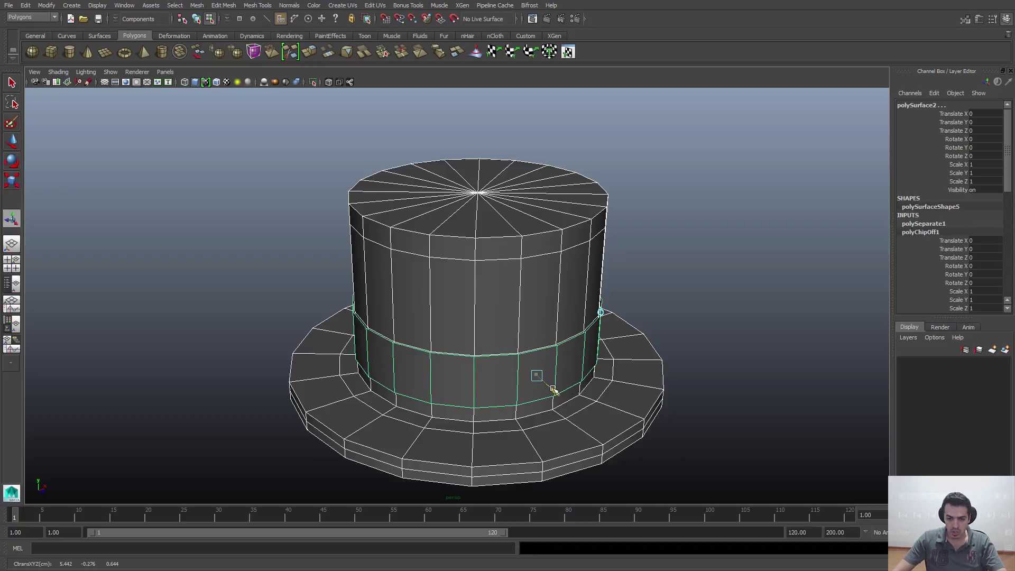
{"action": "left_click", "coordinate": [634, 258]}
{"action": "right_click_drag", "start_coordinate": [370, 203], "coordinate": [587, 399], "text": "alt"}
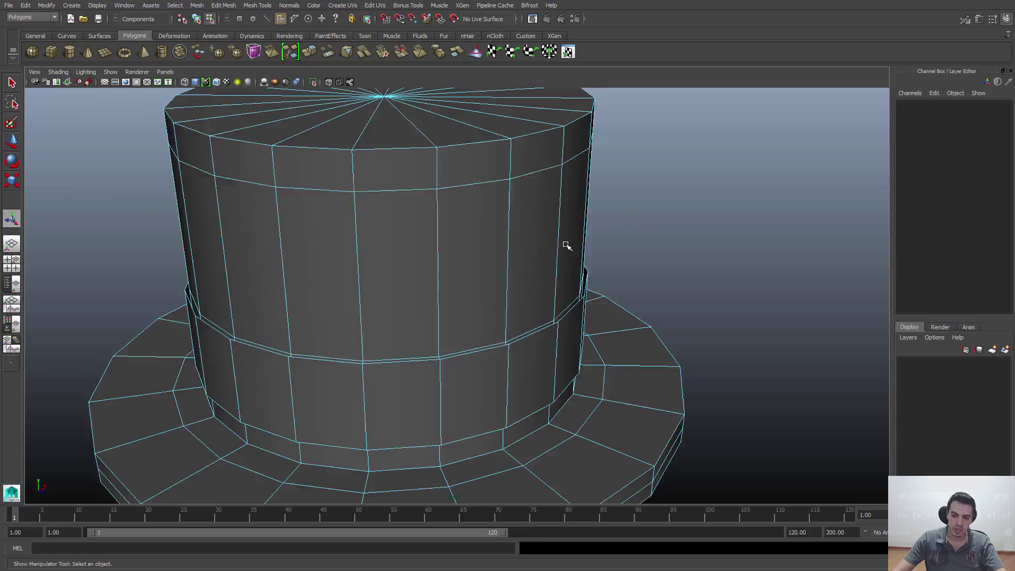
{"action": "right_click_drag", "start_coordinate": [546, 220], "coordinate": [607, 200]}
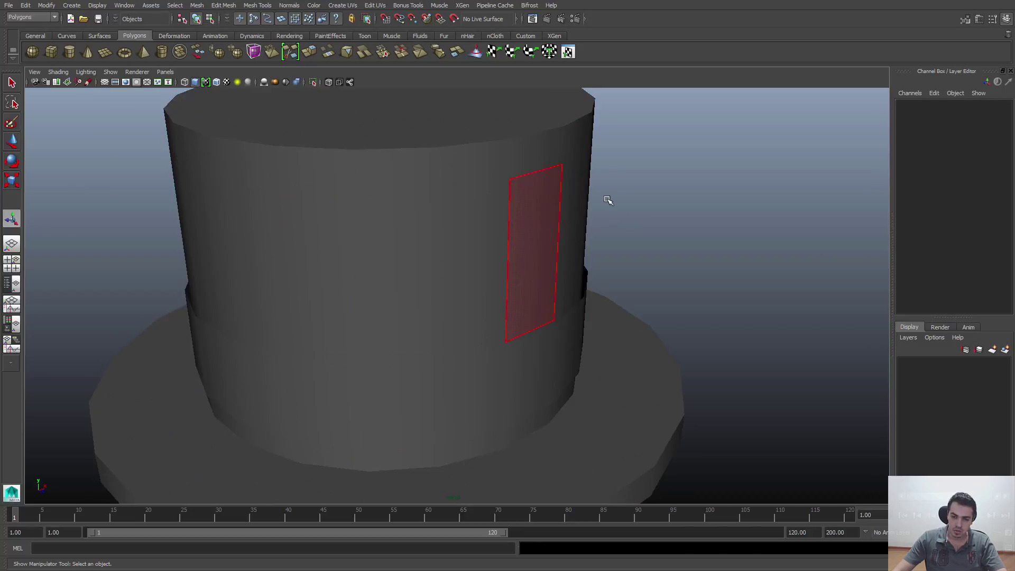
Step: Select the crown and the duplicated band in turn to check that they are separate meshes
{"action": "left_click", "coordinate": [539, 217]}
{"action": "left_click", "coordinate": [539, 362]}
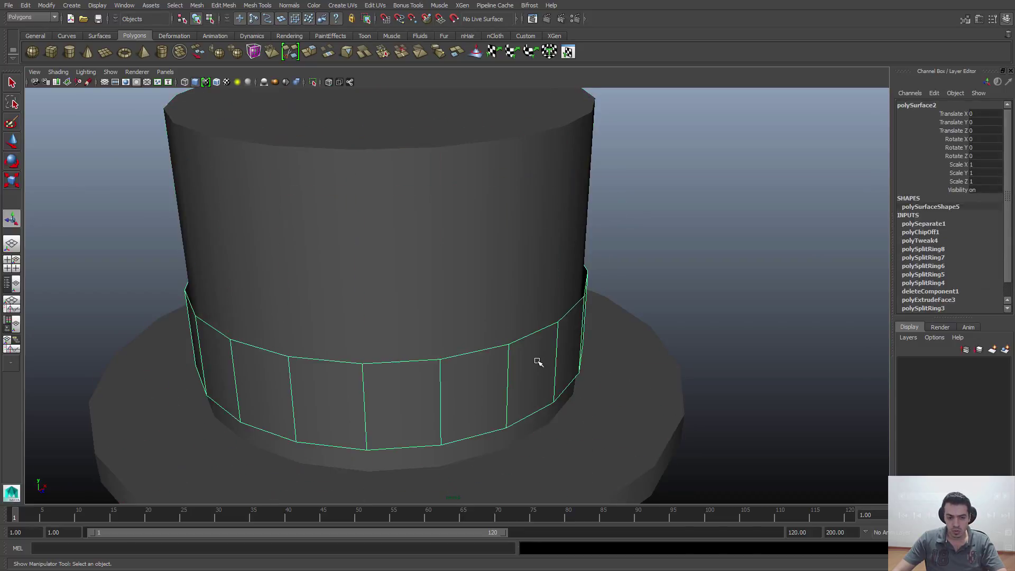
{"action": "left_click", "coordinate": [489, 267]}
{"action": "left_click", "coordinate": [566, 358]}
{"action": "right_click_drag", "start_coordinate": [567, 358], "coordinate": [446, 272], "text": "alt"}
{"action": "left_click", "coordinate": [444, 288]}
{"action": "left_click_drag", "start_coordinate": [439, 354], "coordinate": [365, 319], "text": "alt"}
{"action": "left_click_drag", "start_coordinate": [332, 353], "coordinate": [449, 340], "text": "alt"}
{"action": "left_click", "coordinate": [453, 333]}
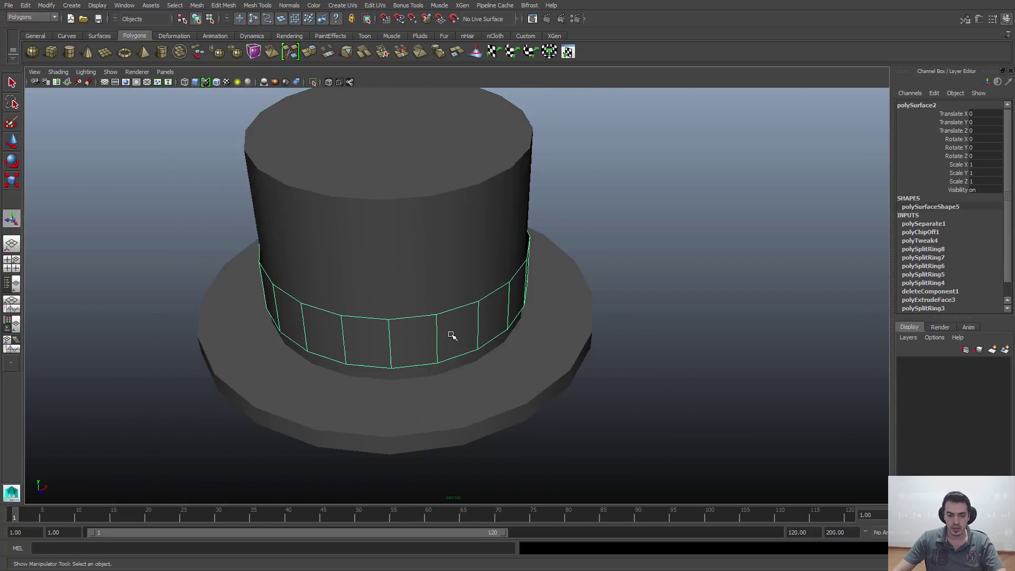
Step: Try moving the band 1.831 units along X to check it apart from the hat, then undo the move and clear the selection
{"action": "key", "text": "w"}
{"action": "left_click_drag", "start_coordinate": [440, 207], "coordinate": [698, 208]}
{"action": "left_click", "coordinate": [460, 260]}
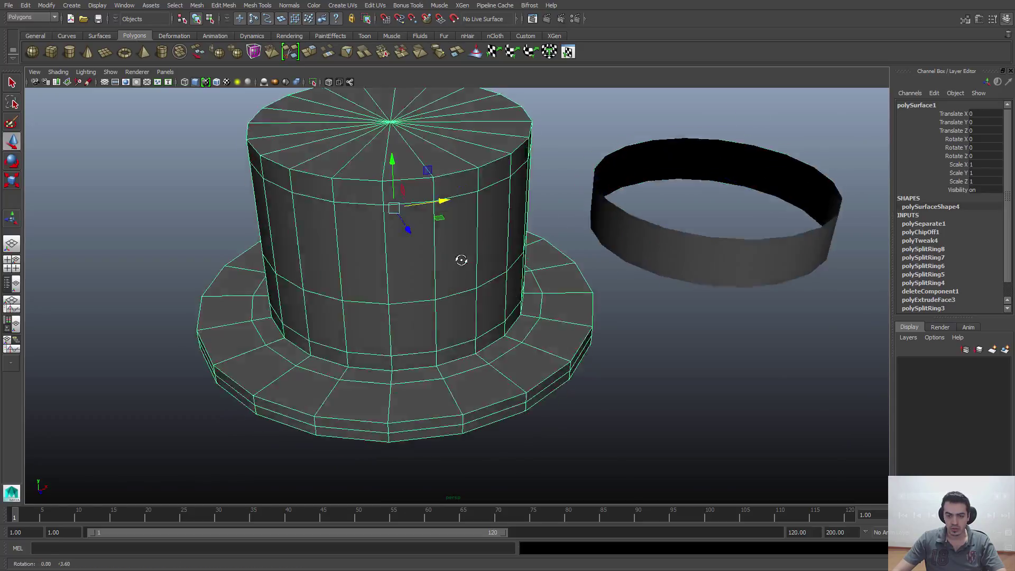
{"action": "left_click_drag", "start_coordinate": [460, 260], "coordinate": [607, 305], "text": "alt"}
{"action": "left_click", "coordinate": [754, 241]}
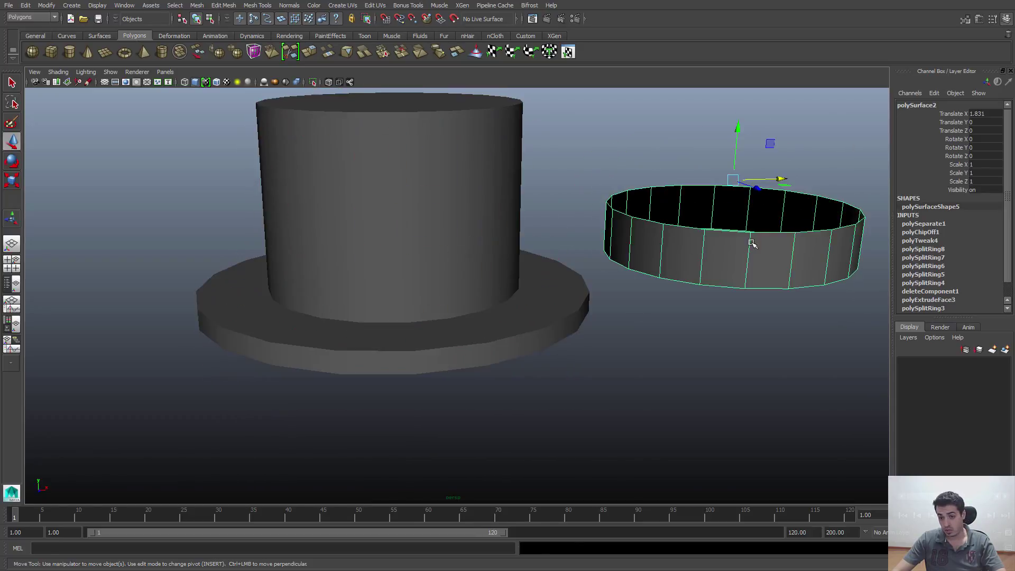
{"action": "left_click", "coordinate": [416, 245]}
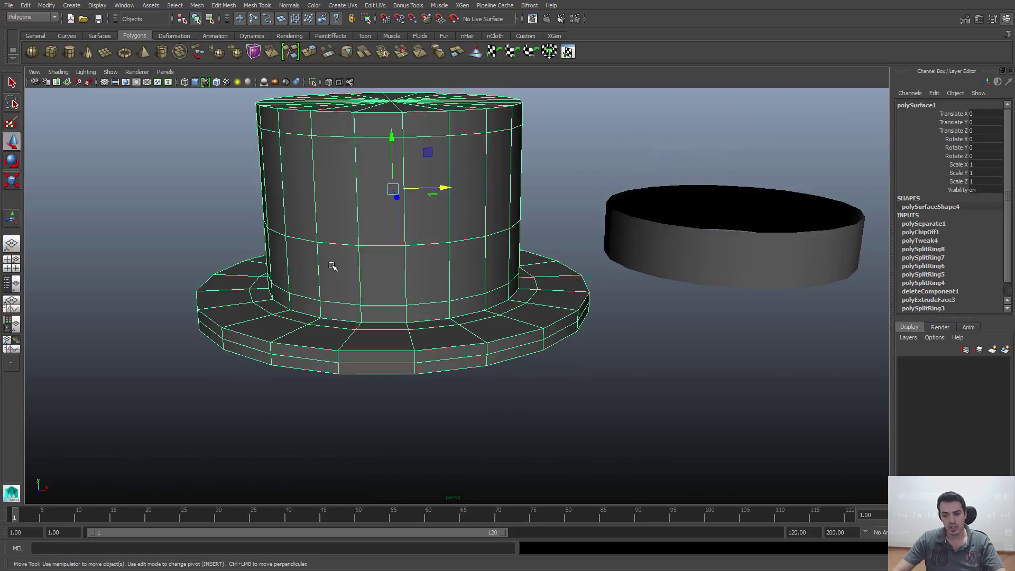
{"action": "key", "text": "ctrl+z"}
{"action": "key", "text": "ctrl+z"}
{"action": "key", "text": "ctrl+z"}
{"action": "key", "text": "ctrl+z"}
{"action": "left_click", "coordinate": [721, 292]}
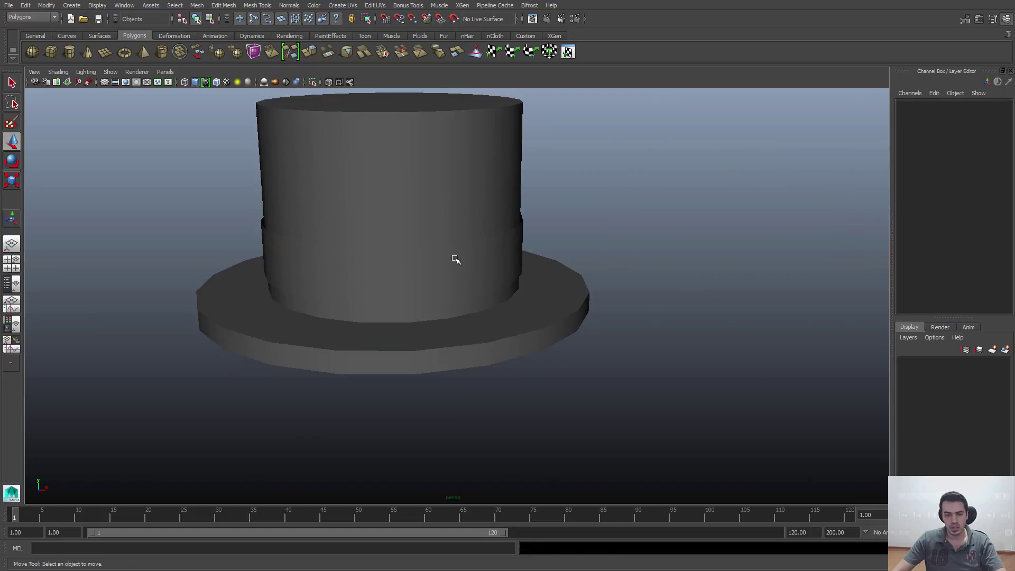
Step: Select the hat band and inspect its width and fit around the crown from several angles
{"action": "left_click", "coordinate": [455, 259]}
{"action": "scroll", "coordinate": [453, 284], "scroll_direction": "up", "scroll_amount": 3}
{"action": "key", "text": "r"}
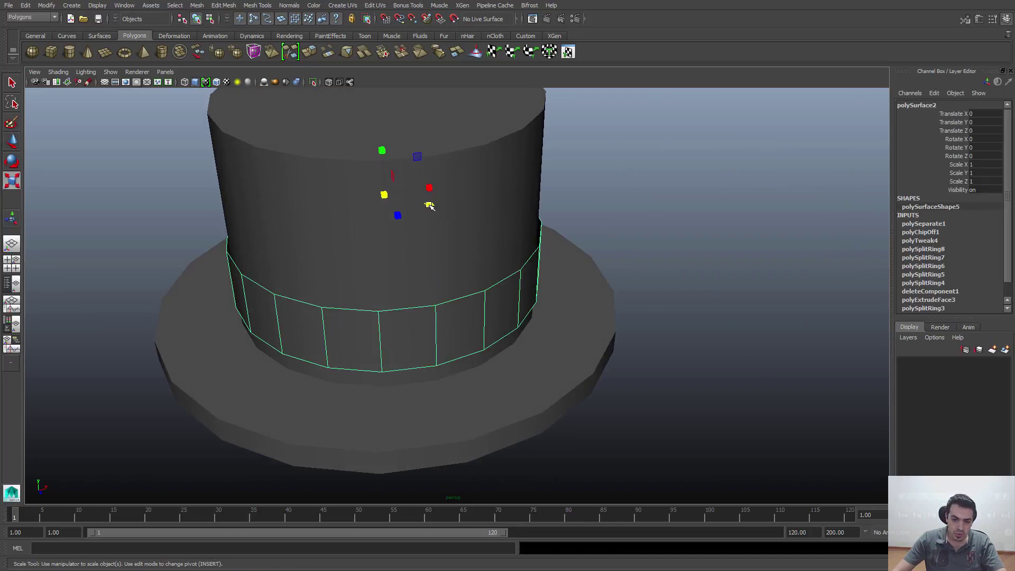
{"action": "left_click", "coordinate": [429, 205]}
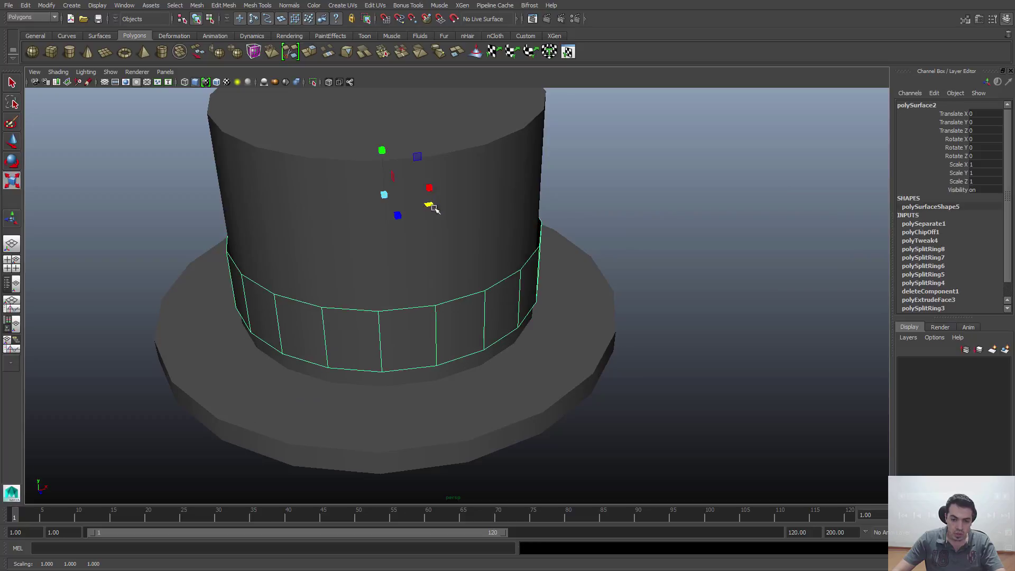
{"action": "left_click", "coordinate": [608, 264]}
{"action": "scroll", "coordinate": [529, 249], "scroll_direction": "down", "scroll_amount": 2}
{"action": "left_click_drag", "start_coordinate": [600, 277], "coordinate": [529, 242], "text": "alt"}
{"action": "left_click", "coordinate": [483, 259]}
{"action": "right_click_drag", "start_coordinate": [529, 241], "coordinate": [499, 229], "text": "alt"}
{"action": "left_click_drag", "start_coordinate": [499, 229], "coordinate": [484, 194], "text": "alt"}
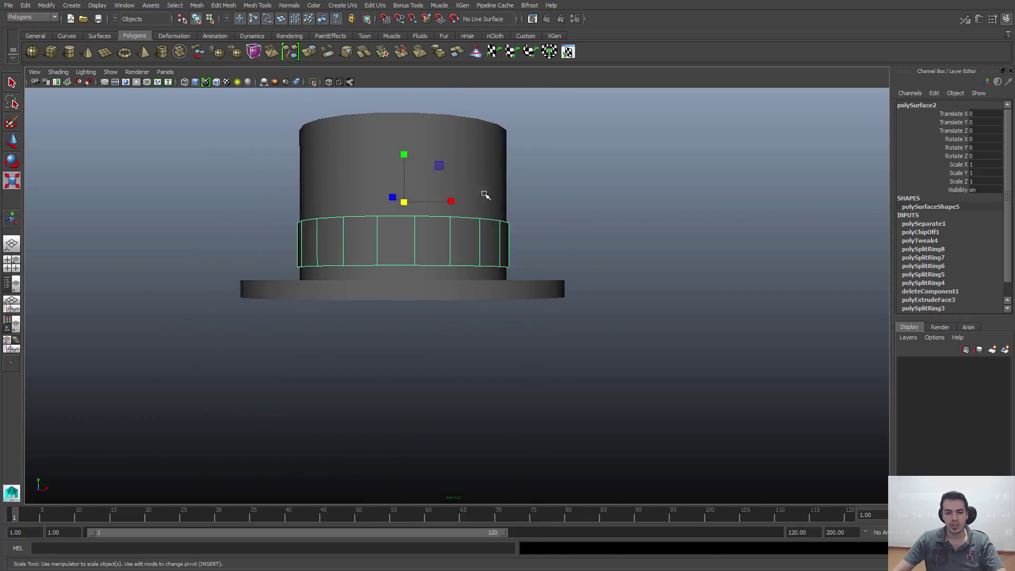
{"action": "middle_click_drag", "start_coordinate": [530, 200], "coordinate": [533, 240], "text": "alt"}
{"action": "right_click_drag", "start_coordinate": [533, 240], "coordinate": [573, 250], "text": "alt"}
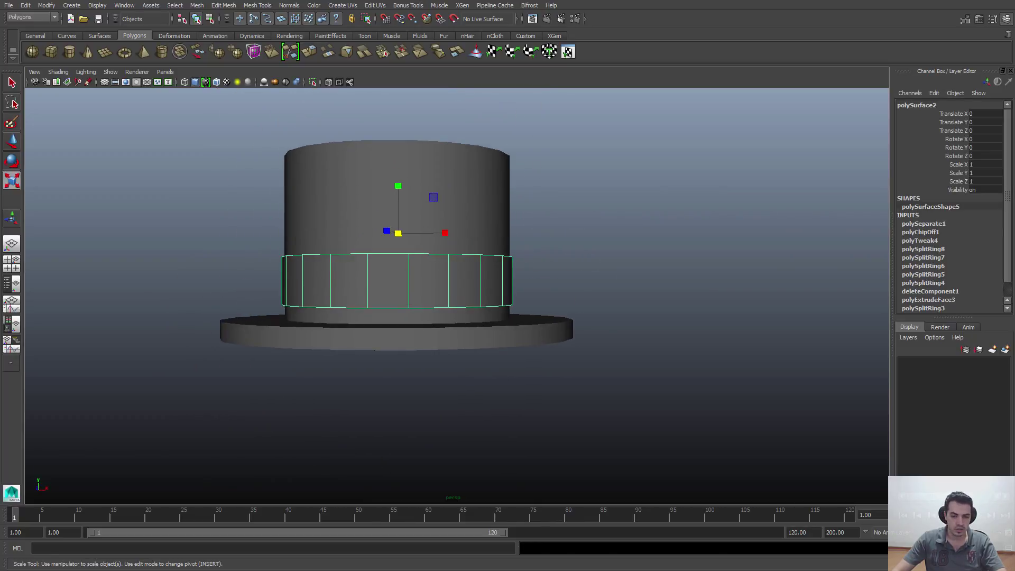
Step: Compare the hat band with the snowman reference picture, then check it in the four-view layout
{"action": "key", "text": "alt+Tab"}
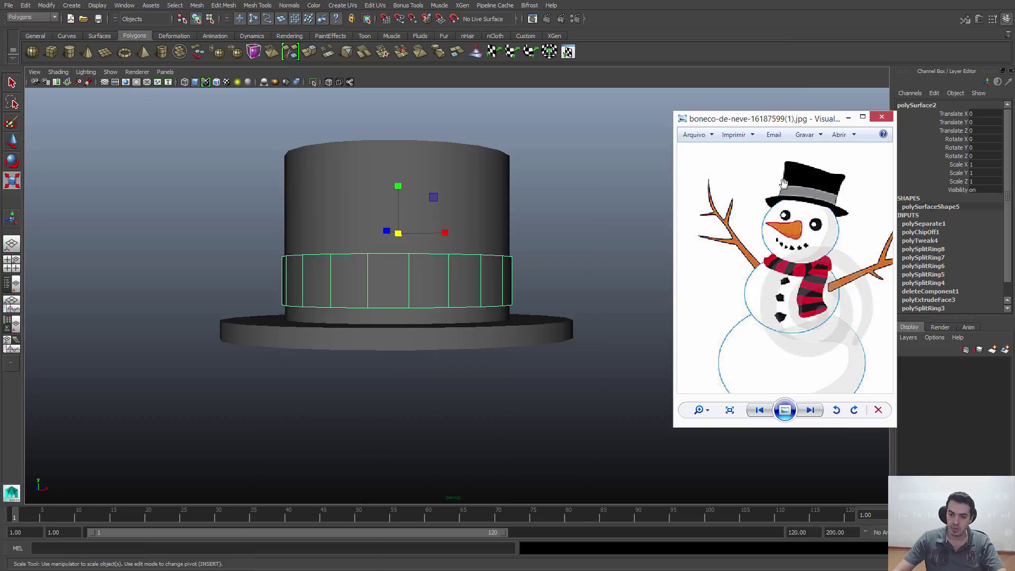
{"action": "left_click", "coordinate": [848, 117]}
{"action": "mouse_move", "coordinate": [400, 188]}
{"action": "left_mouse_down"}
{"action": "mouse_move", "coordinate": [403, 163]}
{"action": "mouse_move", "coordinate": [400, 182]}
{"action": "left_mouse_up"}
{"action": "mouse_move", "coordinate": [411, 266]}
{"action": "left_mouse_down", "text": "alt"}
{"action": "mouse_move", "coordinate": [407, 285]}
{"action": "mouse_move", "coordinate": [396, 231]}
{"action": "mouse_move", "coordinate": [399, 254]}
{"action": "left_mouse_up", "text": "alt"}
{"action": "key", "text": "space"}
{"action": "scroll", "coordinate": [252, 428], "scroll_direction": "up", "scroll_amount": 3}
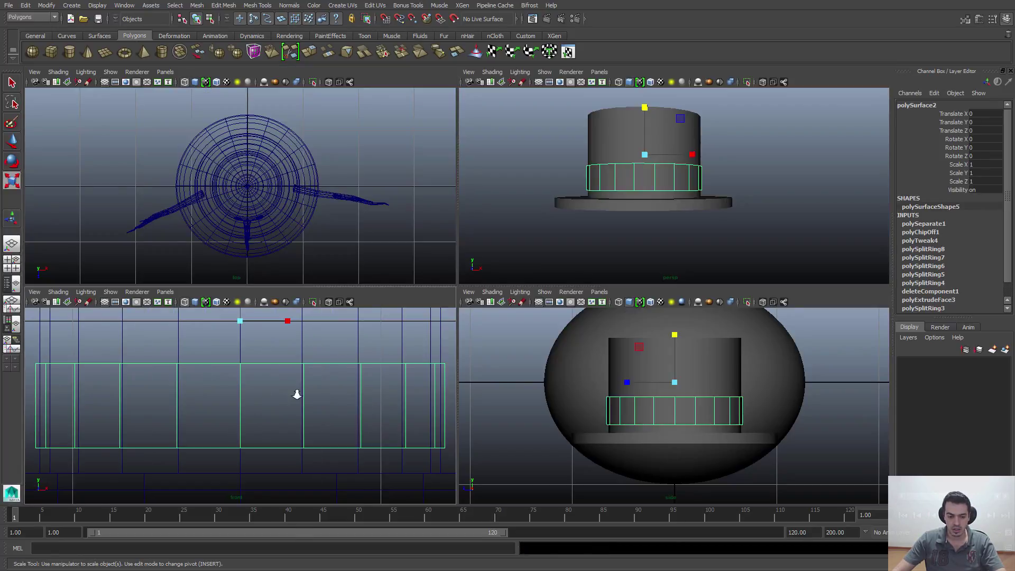
{"action": "scroll", "coordinate": [297, 394], "scroll_direction": "down", "scroll_amount": 2}
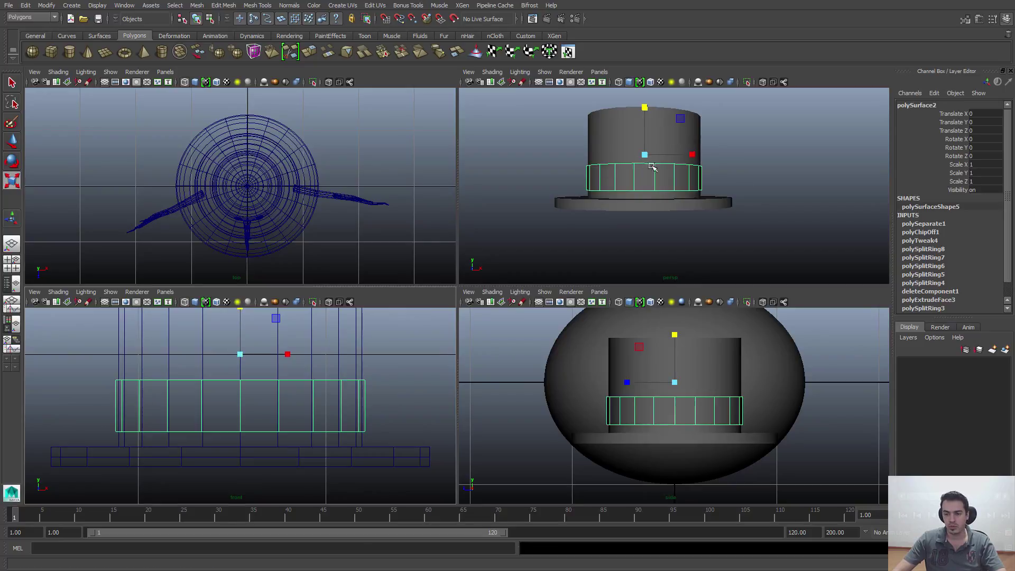
{"action": "key", "text": "space"}
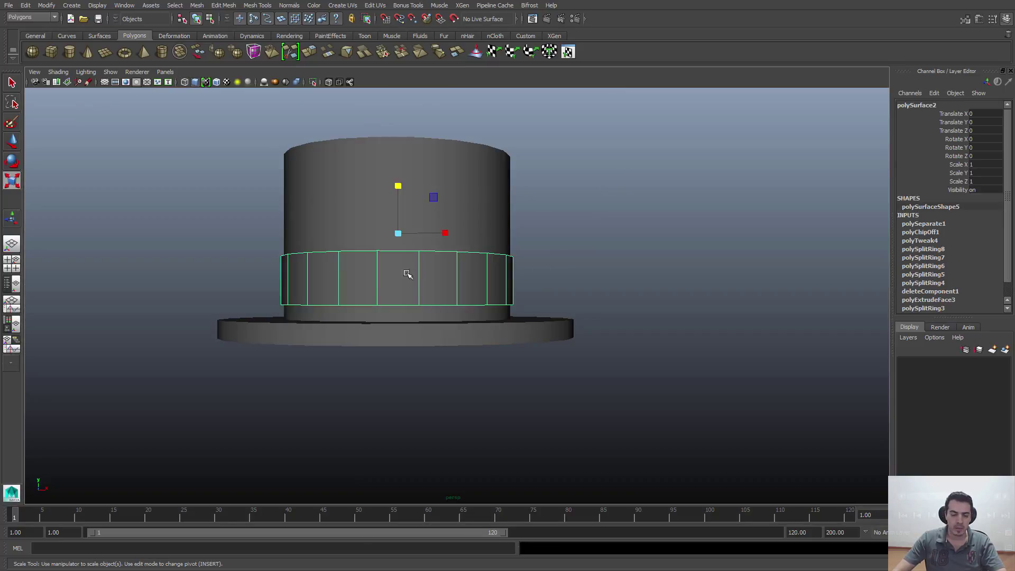
Step: Center the band's pivot and lower the band about 0.04 units in Y toward the brim, then clear the selection
{"action": "left_click", "coordinate": [50, 7]}
{"action": "left_click", "coordinate": [59, 106]}
{"action": "mouse_move", "coordinate": [400, 231]}
{"action": "left_mouse_down", "text": "alt"}
{"action": "mouse_move", "coordinate": [415, 226]}
{"action": "mouse_move", "coordinate": [397, 233]}
{"action": "mouse_move", "coordinate": [399, 224]}
{"action": "mouse_move", "coordinate": [399, 251]}
{"action": "left_mouse_up", "text": "alt"}
{"action": "left_click", "coordinate": [398, 233]}
{"action": "key", "text": "w"}
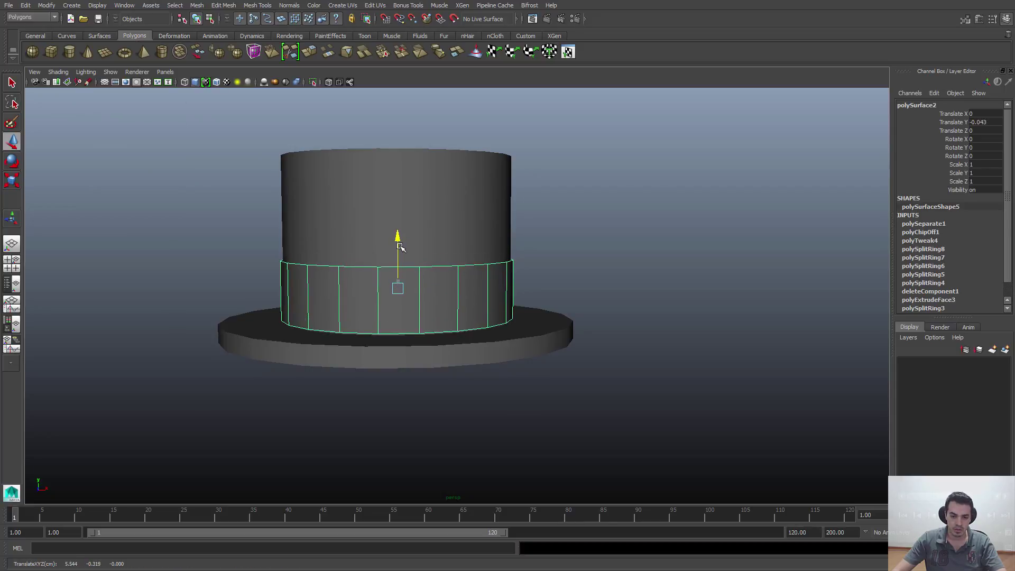
{"action": "left_click", "coordinate": [669, 243]}
Step: Preview the crown and band with smoothing and examine the overall hat shape
{"action": "right_click_drag", "start_coordinate": [669, 243], "coordinate": [427, 280], "text": "alt"}
{"action": "left_click_drag", "start_coordinate": [664, 168], "coordinate": [406, 370]}
{"action": "left_click", "coordinate": [510, 340]}
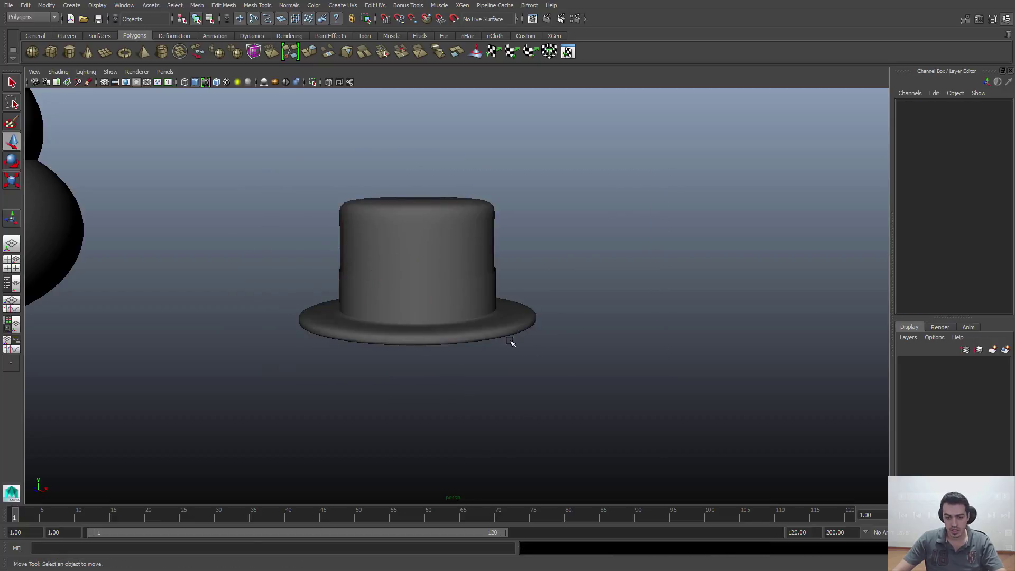
{"action": "left_click_drag", "start_coordinate": [407, 307], "coordinate": [489, 328], "text": "alt"}
{"action": "mouse_move", "coordinate": [465, 248]}
{"action": "left_mouse_down", "text": "alt"}
{"action": "mouse_move", "coordinate": [462, 229]}
{"action": "mouse_move", "coordinate": [475, 244]}
{"action": "left_mouse_up", "text": "alt"}
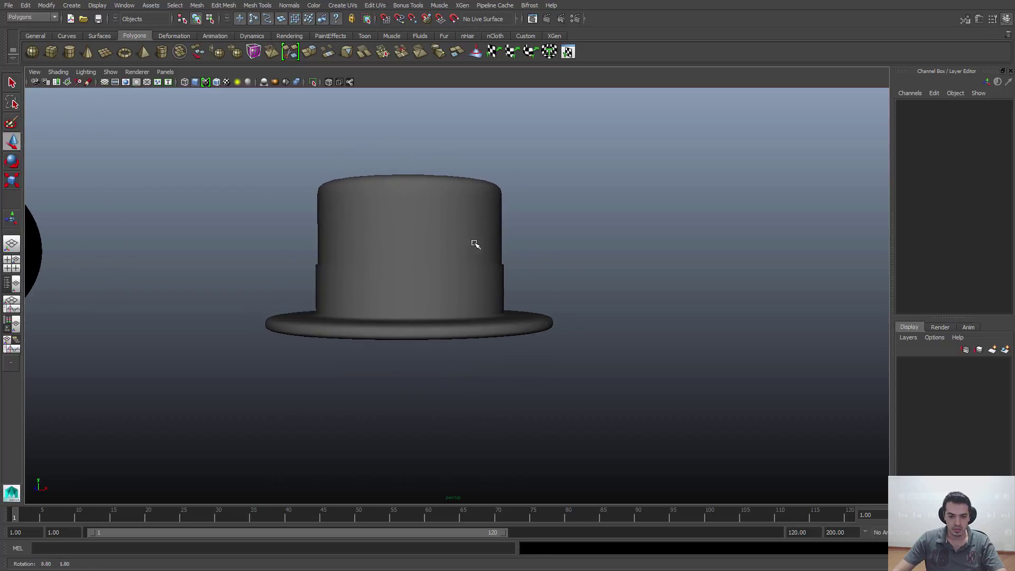
Step: Compare the brim's outer edge in smoothed and unsmoothed display up close
{"action": "left_click", "coordinate": [535, 333]}
{"action": "scroll", "coordinate": [648, 410], "scroll_direction": "up", "scroll_amount": 5}
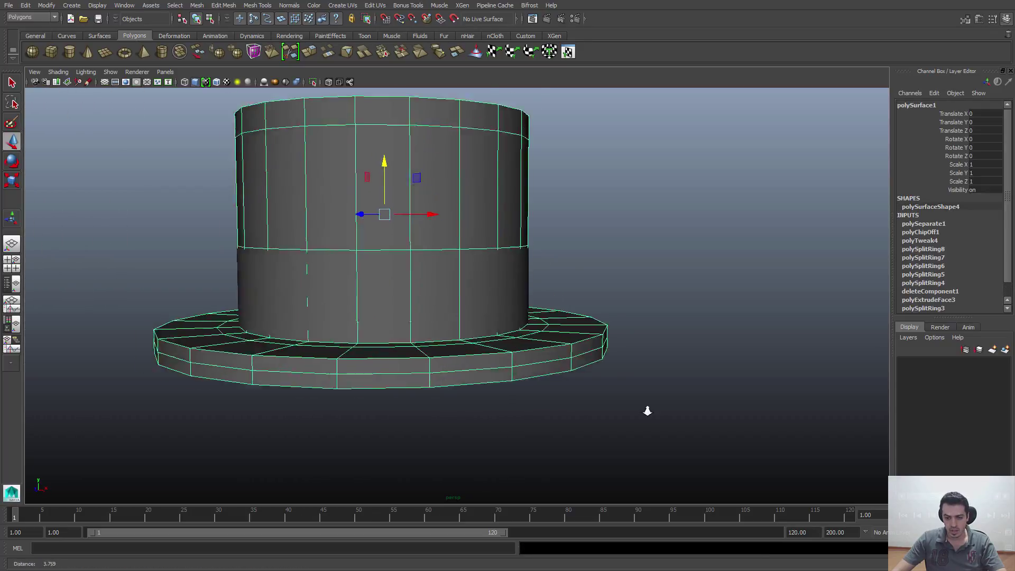
{"action": "scroll", "coordinate": [613, 359], "scroll_direction": "up", "scroll_amount": 2}
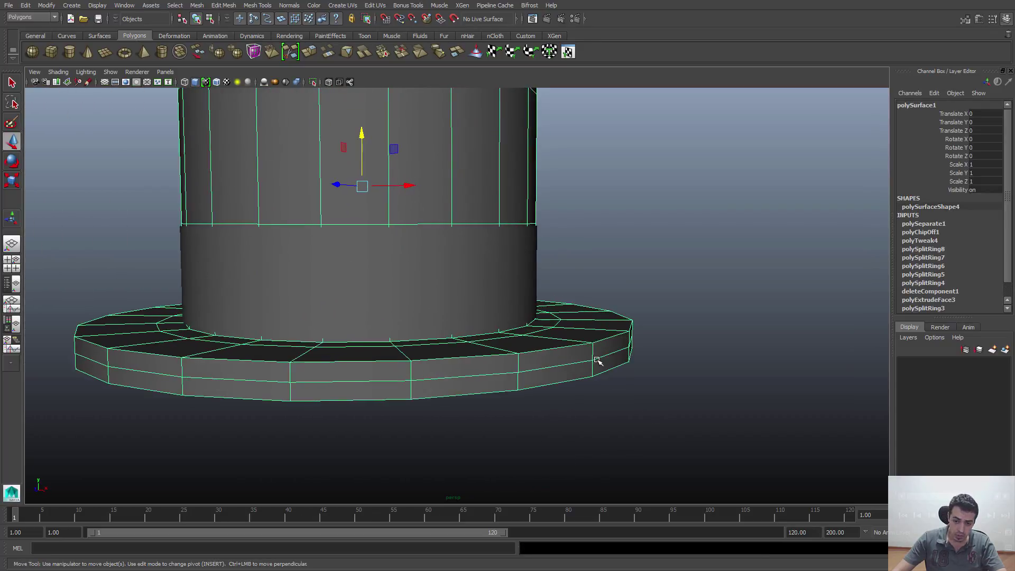
{"action": "key", "text": "3"}
{"action": "left_click", "coordinate": [281, 453]}
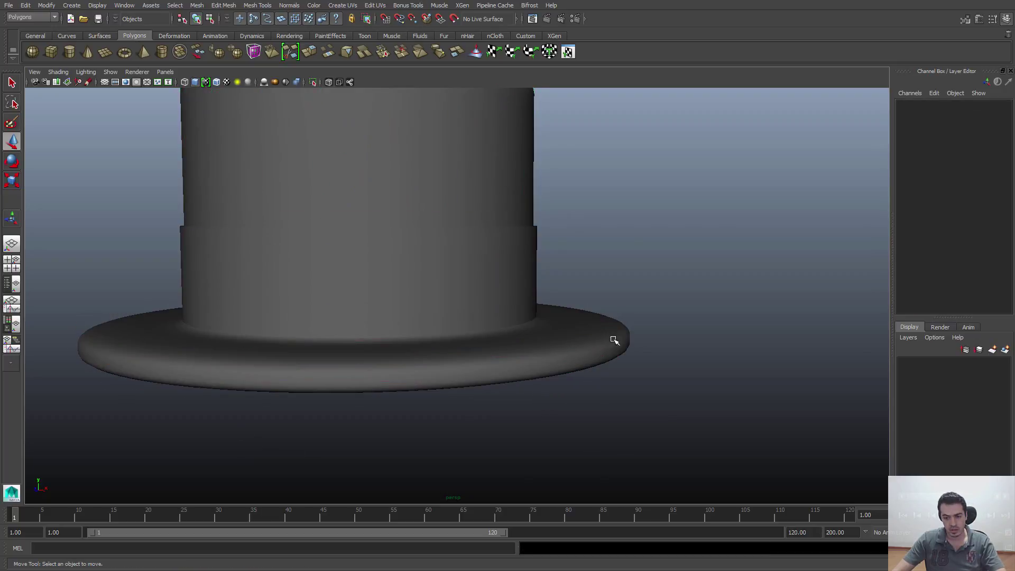
{"action": "left_click", "coordinate": [407, 380]}
{"action": "key", "text": "1"}
Step: Select the edge loop around the middle of the brim's outer side and scale it slightly outward in X and Z
{"action": "right_click_drag", "start_coordinate": [569, 365], "coordinate": [571, 341]}
{"action": "key", "text": "q"}
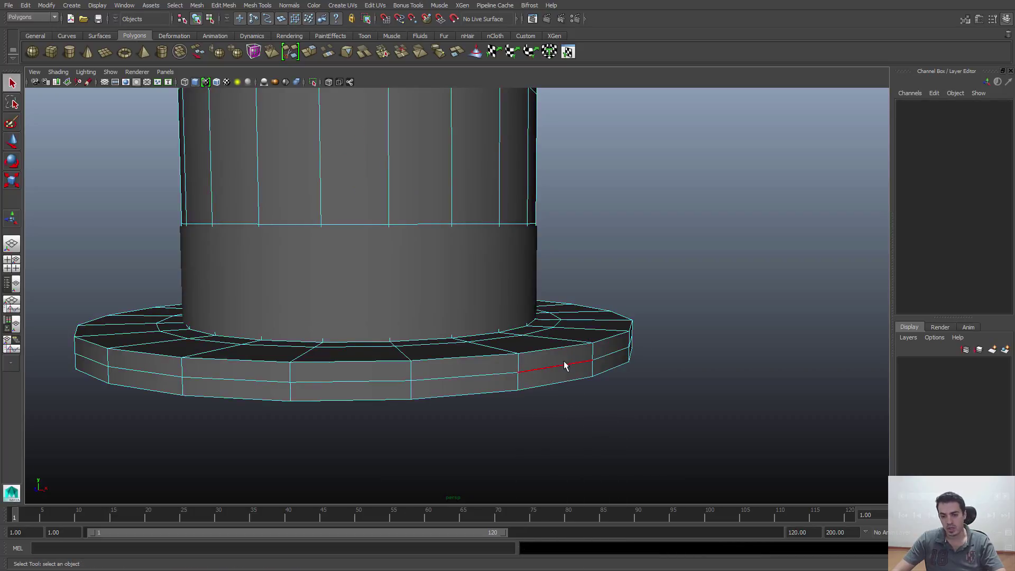
{"action": "left_click", "coordinate": [563, 369]}
{"action": "key", "text": "Left"}
{"action": "key", "text": "Left"}
{"action": "key", "text": "Left"}
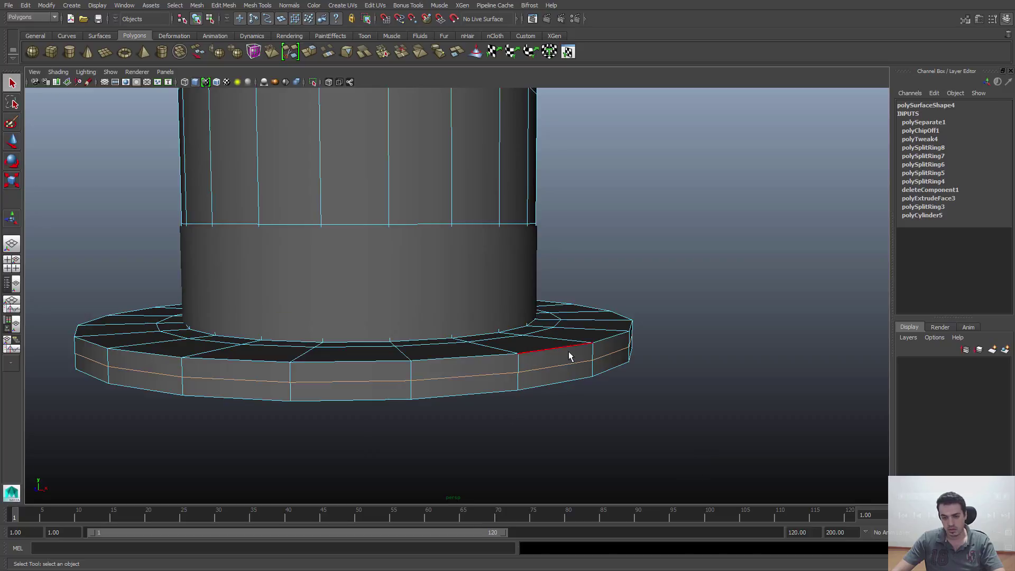
{"action": "key", "text": "r"}
{"action": "left_click_drag", "start_coordinate": [503, 356], "coordinate": [502, 380], "text": "alt"}
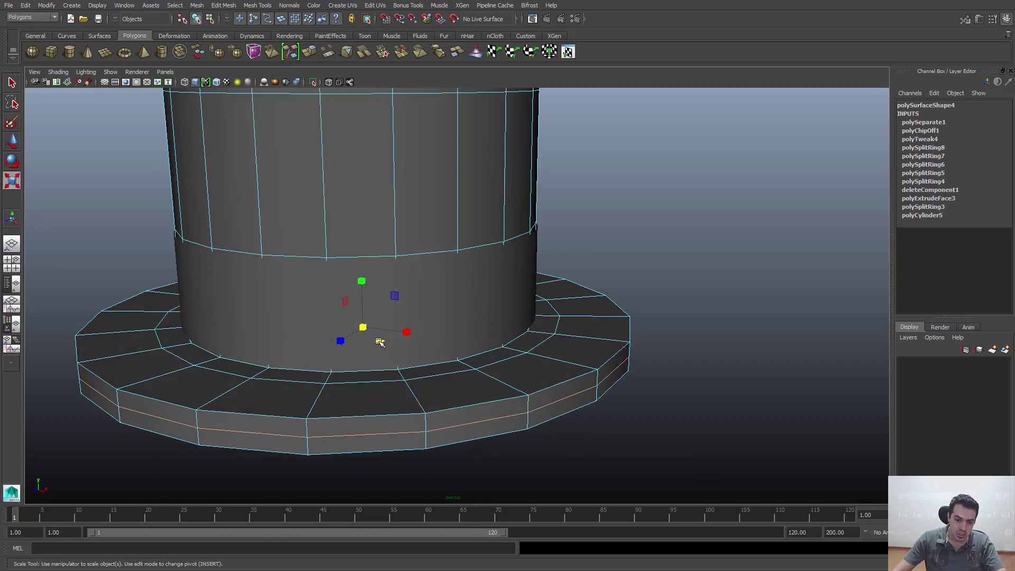
{"action": "left_click_drag", "start_coordinate": [380, 342], "coordinate": [380, 342]}
{"action": "key", "text": "ctrl+z"}
{"action": "key", "text": "q"}
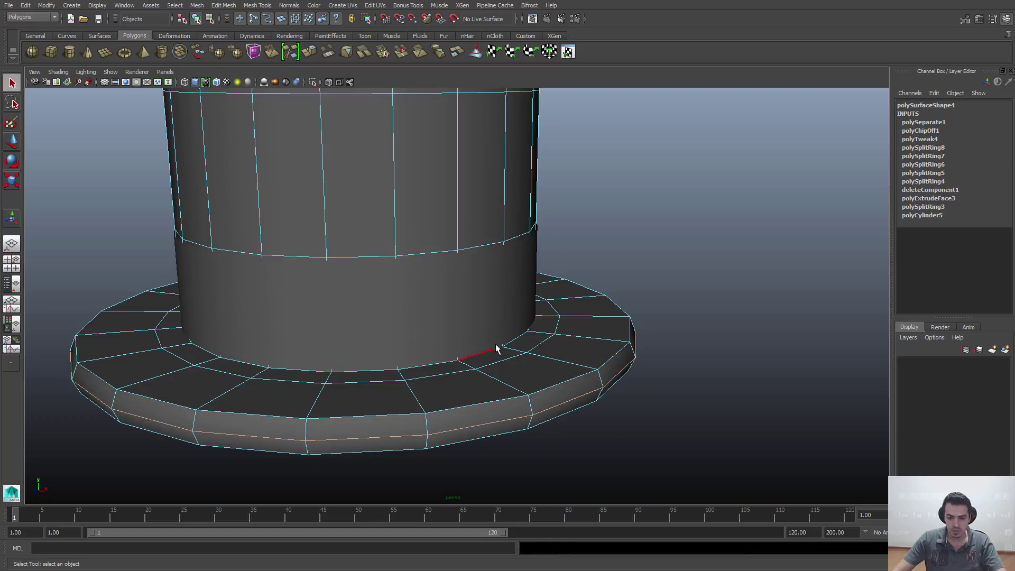
Step: Preview the hat mesh smoothed, return to object selection and inspect the brim's rounded outer edge
{"action": "key", "text": "3"}
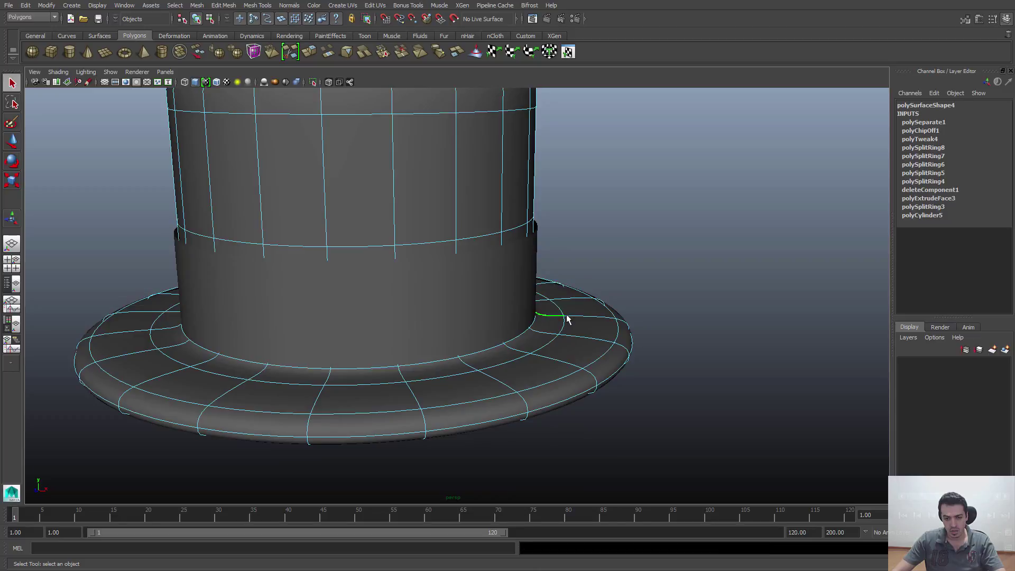
{"action": "left_click", "coordinate": [589, 304]}
{"action": "left_click_drag", "start_coordinate": [700, 344], "coordinate": [476, 322], "text": "alt"}
{"action": "right_click_drag", "start_coordinate": [476, 322], "coordinate": [516, 355], "text": "alt"}
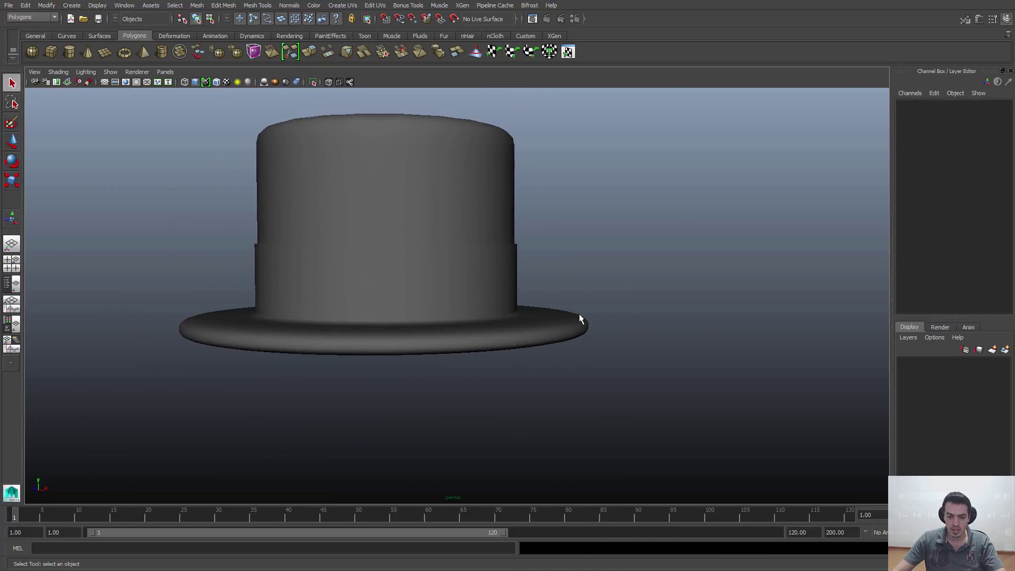
{"action": "left_click", "coordinate": [586, 335]}
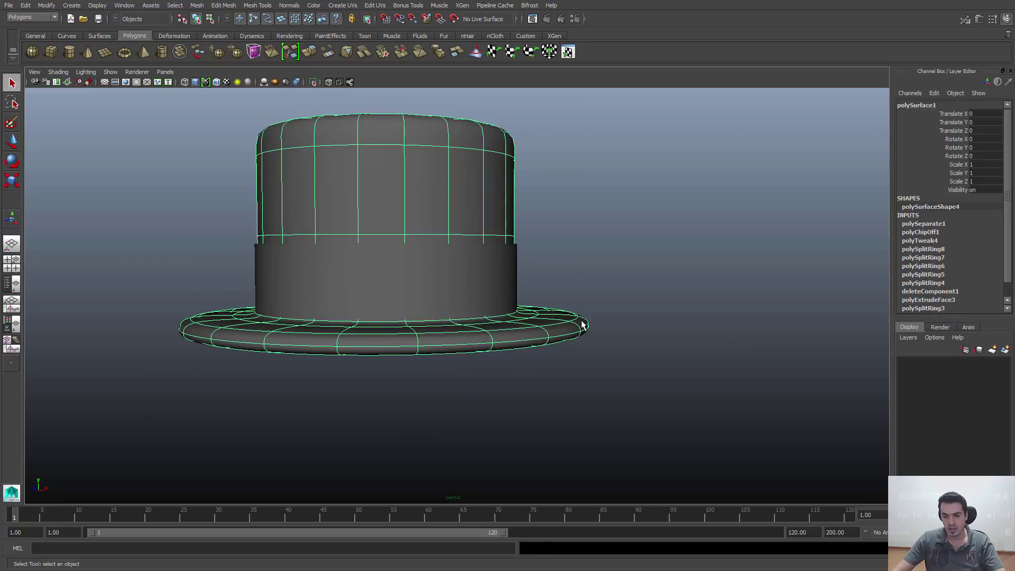
{"action": "right_click_drag", "start_coordinate": [582, 330], "coordinate": [682, 383], "text": "alt"}
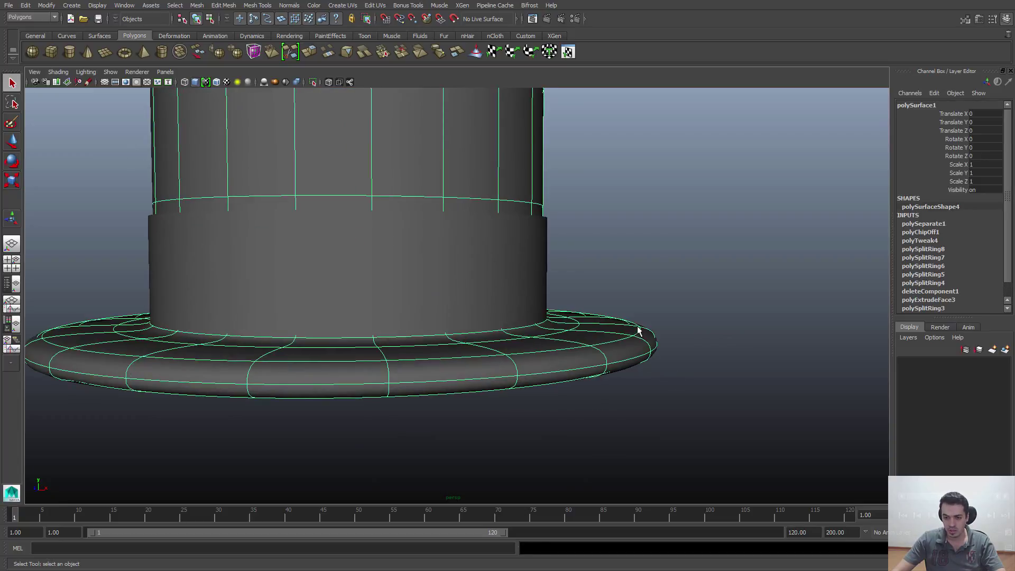
{"action": "left_click", "coordinate": [648, 304]}
{"action": "right_click_drag", "start_coordinate": [505, 349], "coordinate": [458, 315], "text": "alt"}
{"action": "middle_click_drag", "start_coordinate": [458, 315], "coordinate": [483, 354], "text": "alt"}
{"action": "right_click_drag", "start_coordinate": [693, 266], "coordinate": [607, 261], "text": "alt"}
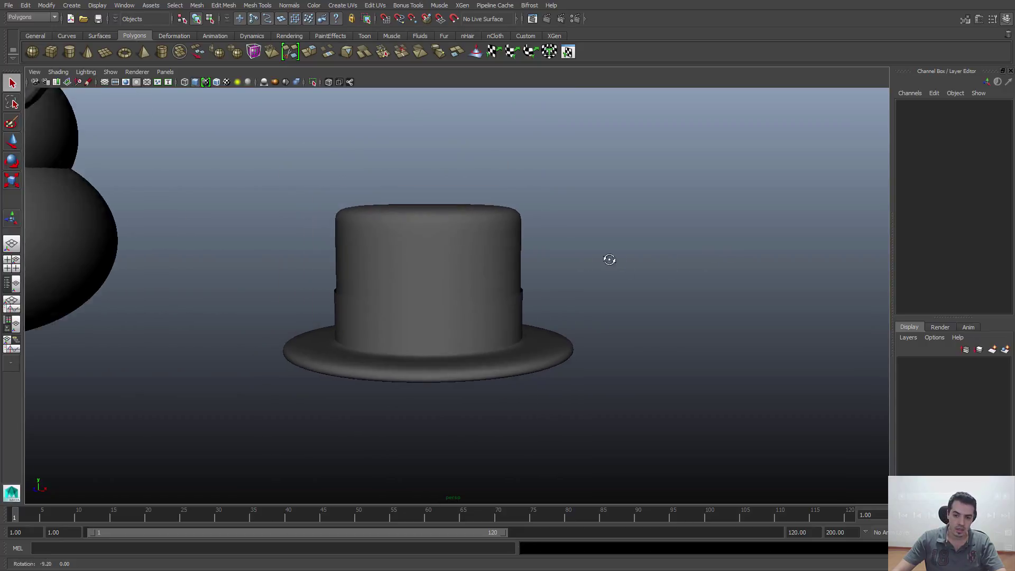
Step: Return the main hat mesh to unsmoothed display and bring the snowman into view beside it
{"action": "left_click", "coordinate": [433, 262]}
{"action": "left_click_drag", "start_coordinate": [432, 263], "coordinate": [478, 224], "text": "alt"}
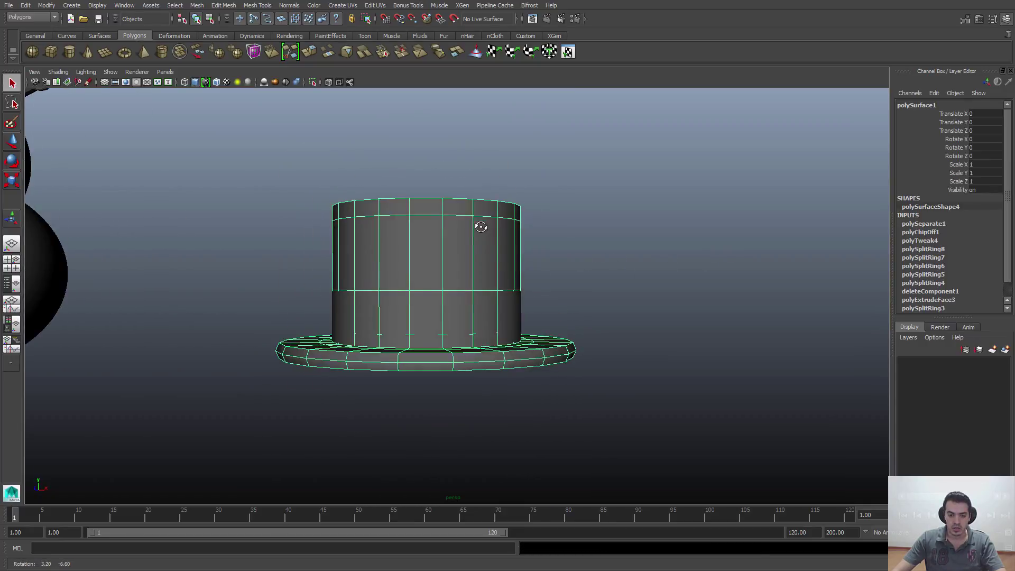
{"action": "right_click_drag", "start_coordinate": [478, 225], "coordinate": [387, 344], "text": "alt"}
{"action": "left_click", "coordinate": [386, 373]}
{"action": "left_click_drag", "start_coordinate": [404, 349], "coordinate": [478, 264], "text": "alt"}
Step: Select the main hat mesh and the band together, group them and center the group's pivot
{"action": "left_click_drag", "start_coordinate": [475, 318], "coordinate": [638, 437]}
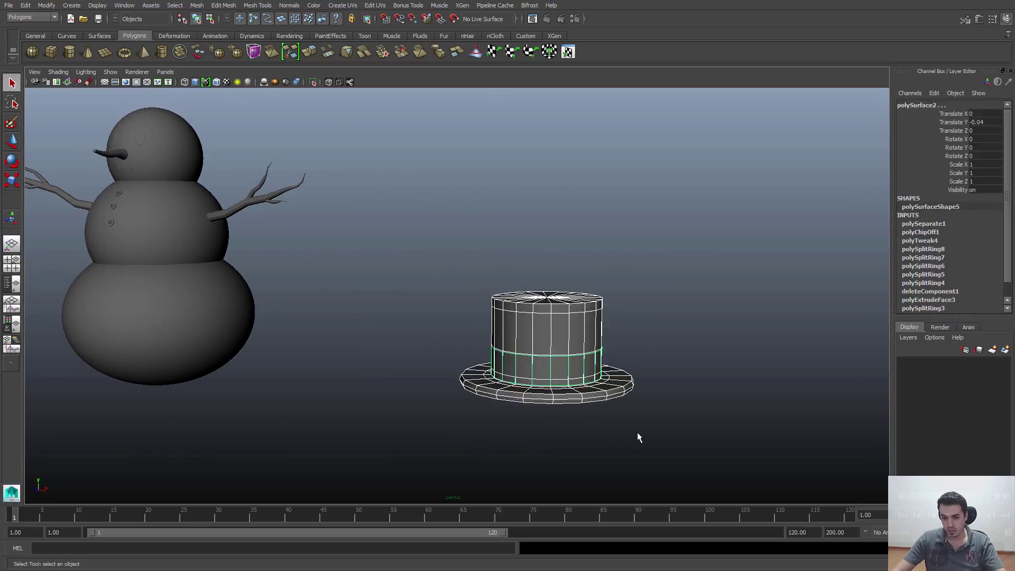
{"action": "left_click", "coordinate": [638, 438]}
{"action": "right_click_drag", "start_coordinate": [637, 437], "coordinate": [556, 399], "text": "alt"}
{"action": "left_click_drag", "start_coordinate": [595, 285], "coordinate": [537, 348], "text": "alt"}
{"action": "left_click_drag", "start_coordinate": [408, 253], "coordinate": [398, 273]}
{"action": "left_click", "coordinate": [639, 412]}
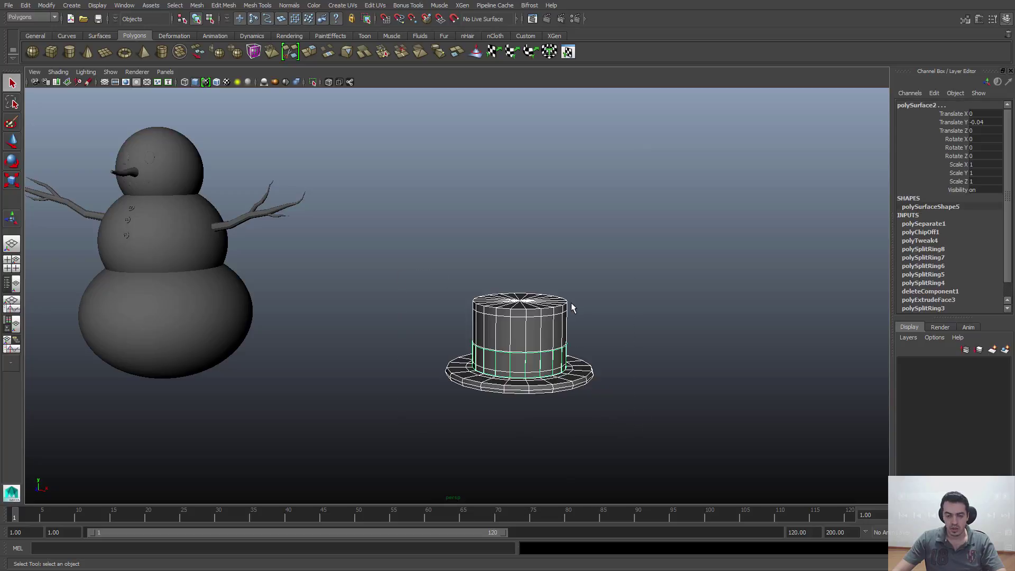
{"action": "key", "text": "w"}
{"action": "left_click_drag", "start_coordinate": [571, 305], "coordinate": [602, 327], "text": "alt"}
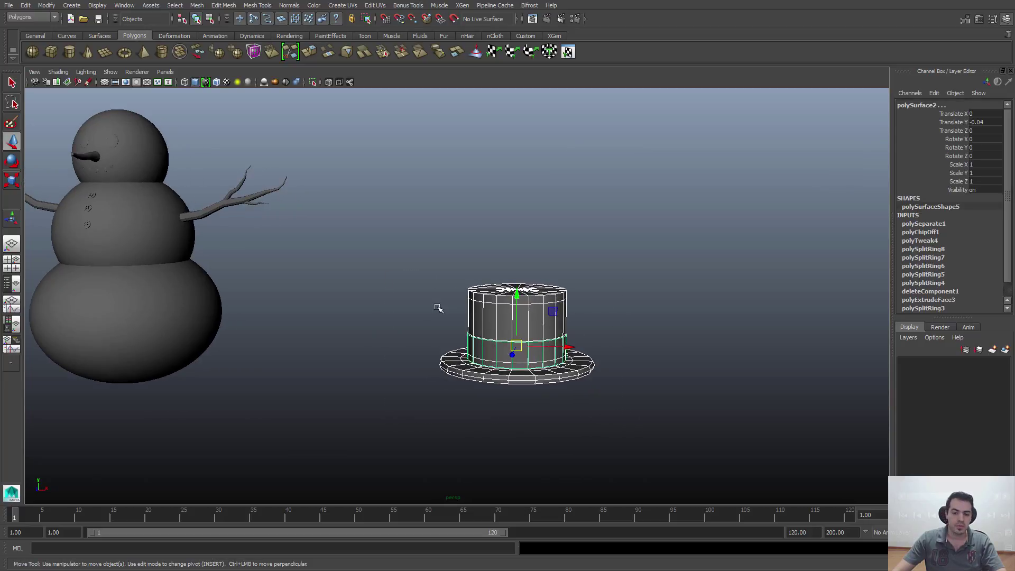
{"action": "left_click", "coordinate": [26, 5]}
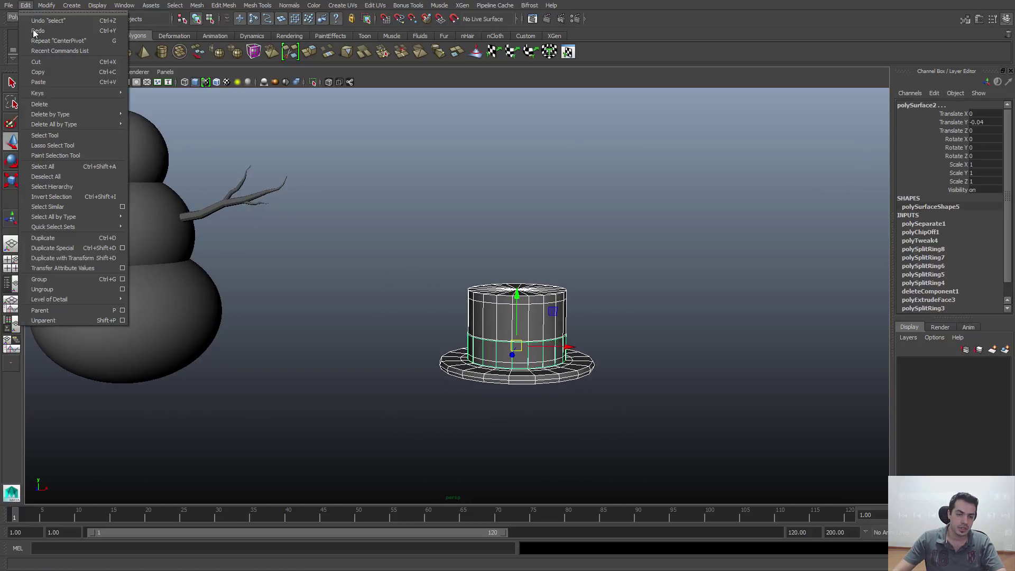
{"action": "left_click", "coordinate": [40, 279]}
Step: Move the hat group above the snowman's head, to Translate X -5.483 and Translate Y 3.216
{"action": "left_click_drag", "start_coordinate": [492, 296], "coordinate": [351, 336], "text": "alt"}
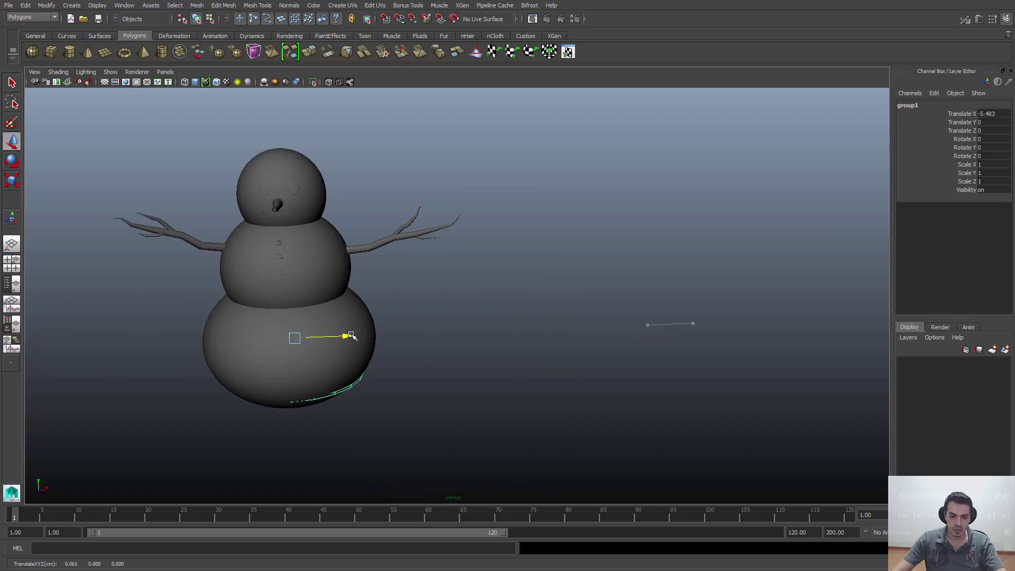
{"action": "left_click_drag", "start_coordinate": [291, 289], "coordinate": [289, 72]}
{"action": "middle_click_drag", "start_coordinate": [524, 294], "coordinate": [728, 365], "text": "alt"}
{"action": "scroll", "coordinate": [726, 379], "scroll_direction": "up", "scroll_amount": 2}
{"action": "left_click_drag", "start_coordinate": [709, 371], "coordinate": [702, 367], "text": "alt"}
{"action": "middle_click_drag", "start_coordinate": [641, 364], "coordinate": [592, 325], "text": "alt"}
{"action": "scroll", "coordinate": [591, 323], "scroll_direction": "down", "scroll_amount": 1}
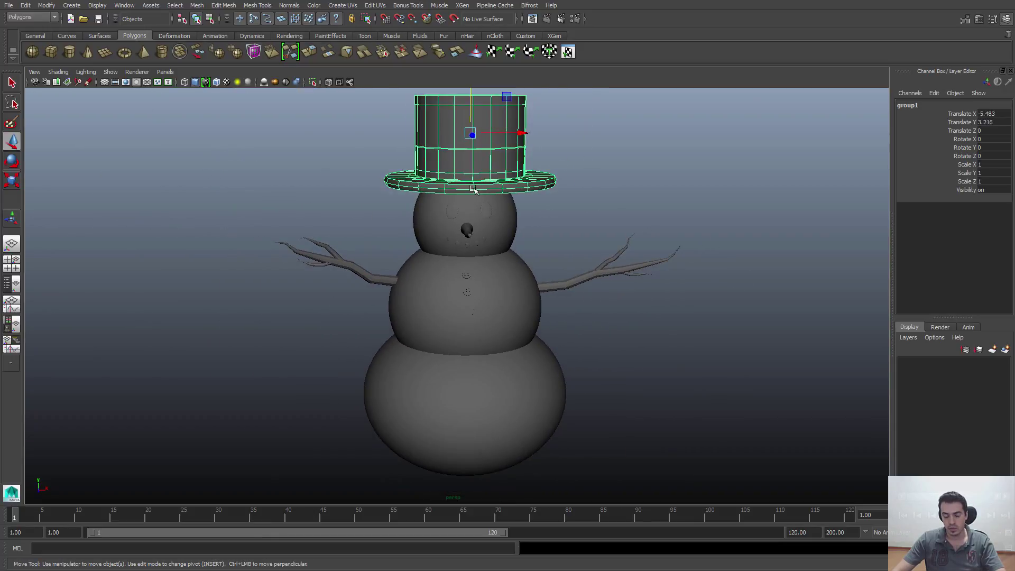
Step: Scale the hat group uniformly to 0.653 and lower it onto the head at Translate Y 3.054
{"action": "left_click_drag", "start_coordinate": [473, 149], "coordinate": [520, 311], "text": "alt"}
{"action": "key", "text": "r"}
{"action": "key", "text": "w"}
{"action": "scroll", "coordinate": [610, 331], "scroll_direction": "up", "scroll_amount": 4}
{"action": "left_click", "coordinate": [574, 285]}
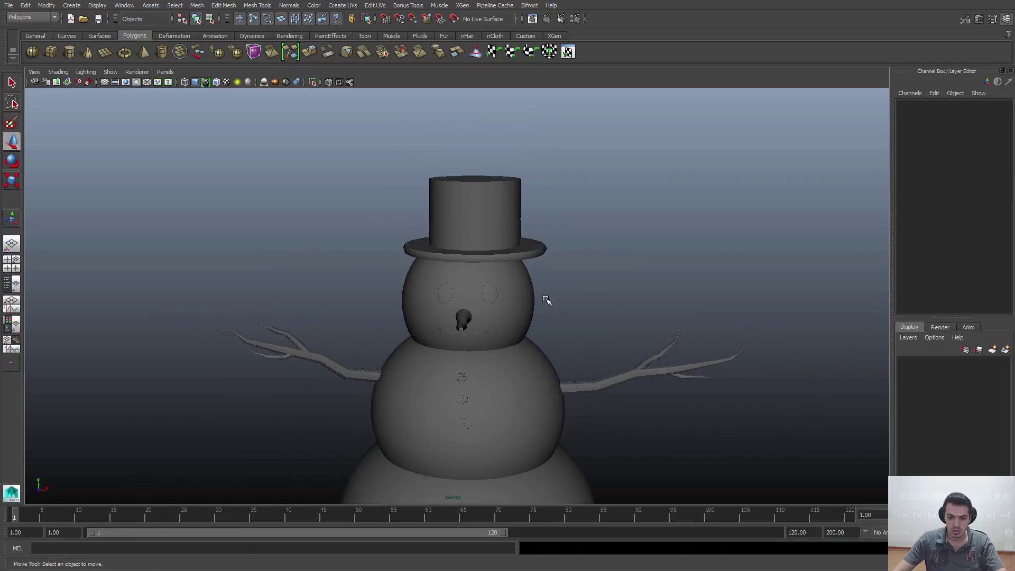
Step: Turn on smooth preview for the hat group, clear the selection and inspect the hat's fit on the head
{"action": "key", "text": "ctrl+z"}
{"action": "key", "text": "3"}
{"action": "left_click_drag", "start_coordinate": [563, 285], "coordinate": [623, 351], "text": "alt"}
{"action": "left_click", "coordinate": [573, 269]}
{"action": "scroll", "coordinate": [599, 266], "scroll_direction": "up", "scroll_amount": 2}
{"action": "scroll", "coordinate": [582, 300], "scroll_direction": "up", "scroll_amount": 3}
{"action": "scroll", "coordinate": [559, 299], "scroll_direction": "down", "scroll_amount": 3}
{"action": "left_click_drag", "start_coordinate": [558, 299], "coordinate": [352, 277], "text": "alt"}
{"action": "middle_click_drag", "start_coordinate": [353, 274], "coordinate": [431, 238], "text": "alt"}
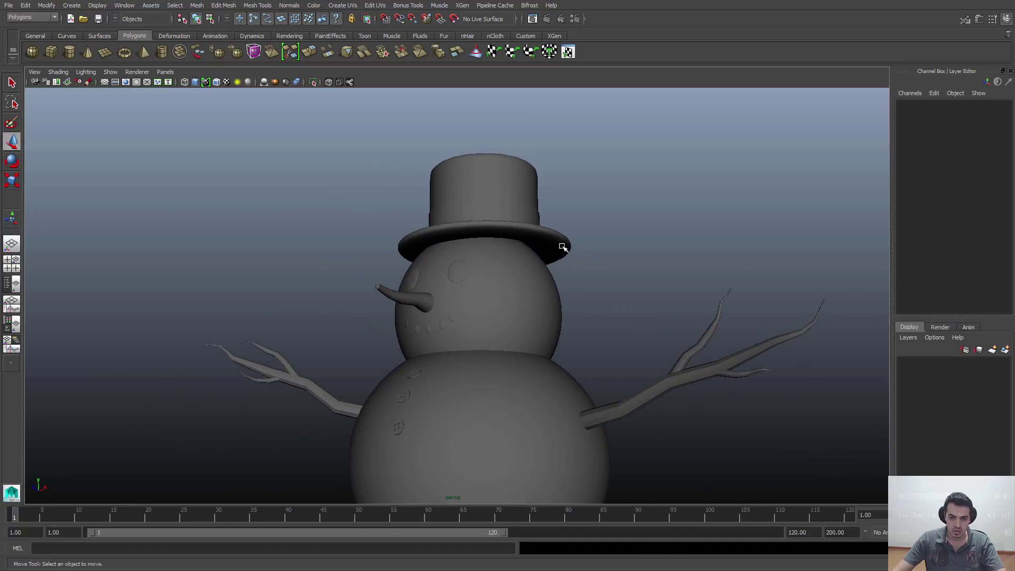
{"action": "left_click_drag", "start_coordinate": [563, 248], "coordinate": [608, 333], "text": "alt"}
Step: Select the whole hat group through its band and shift it along X to Translate X -5.523
{"action": "left_click", "coordinate": [500, 250]}
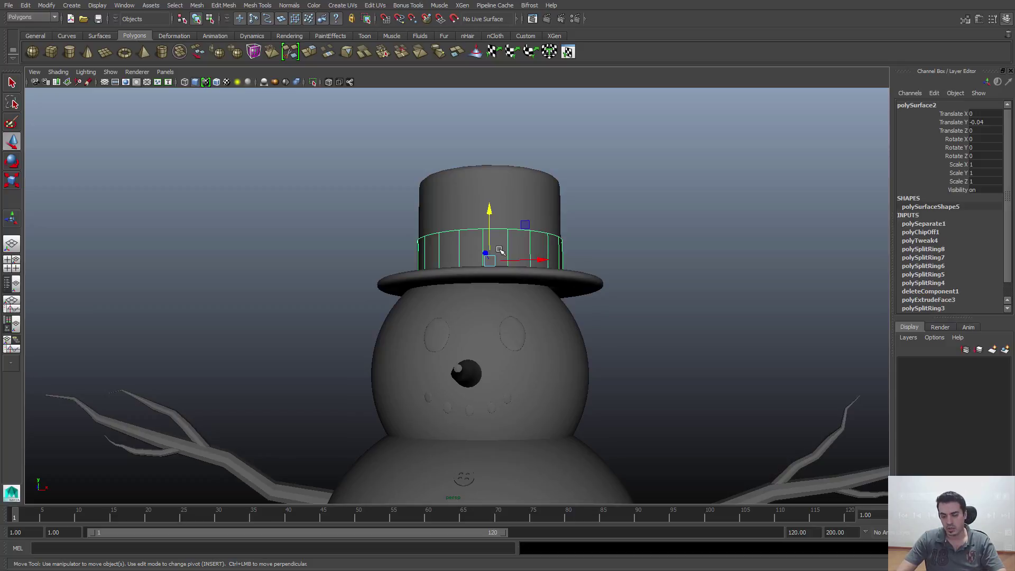
{"action": "key", "text": "Up"}
{"action": "key", "text": "f"}
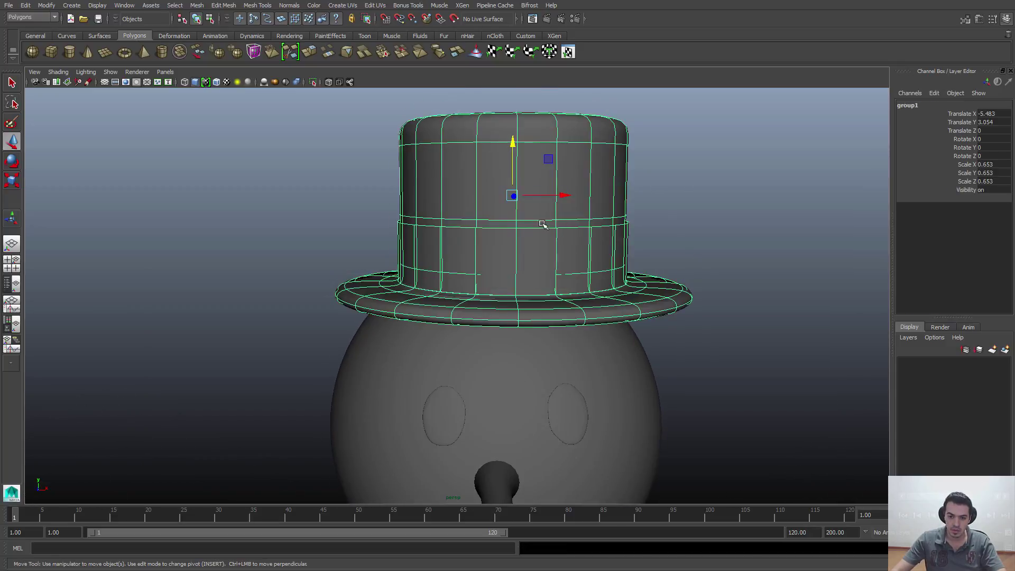
{"action": "key", "text": "e"}
{"action": "left_click_drag", "start_coordinate": [603, 252], "coordinate": [567, 259], "text": "alt"}
{"action": "key", "text": "w"}
{"action": "left_click_drag", "start_coordinate": [553, 199], "coordinate": [542, 198]}
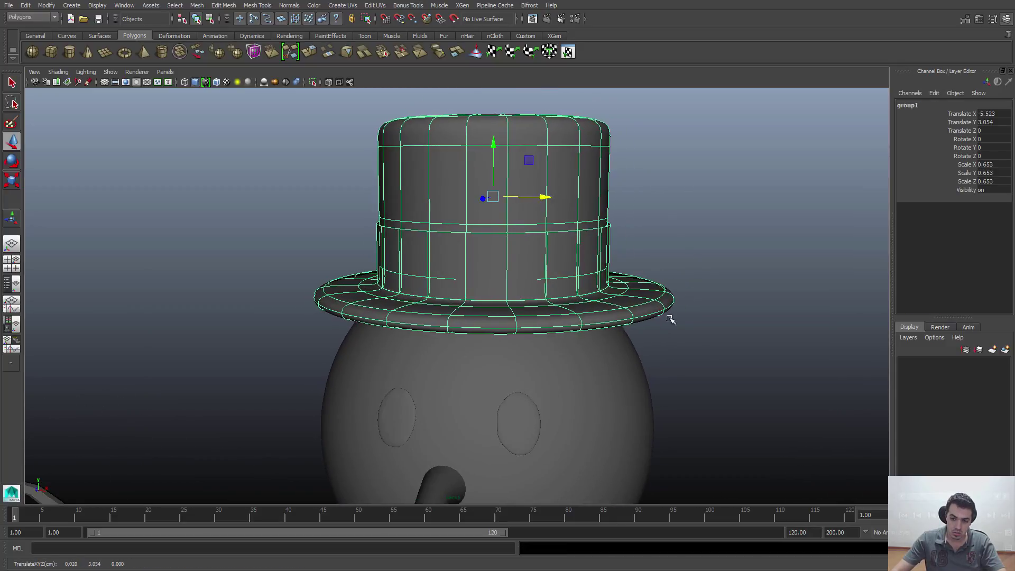
Step: Tilt the hat group to Rotate X -4.17, Y -0.598, Z -8.151, shift it sideways on the head and clear the selection
{"action": "right_click_drag", "start_coordinate": [671, 319], "coordinate": [413, 329], "text": "alt"}
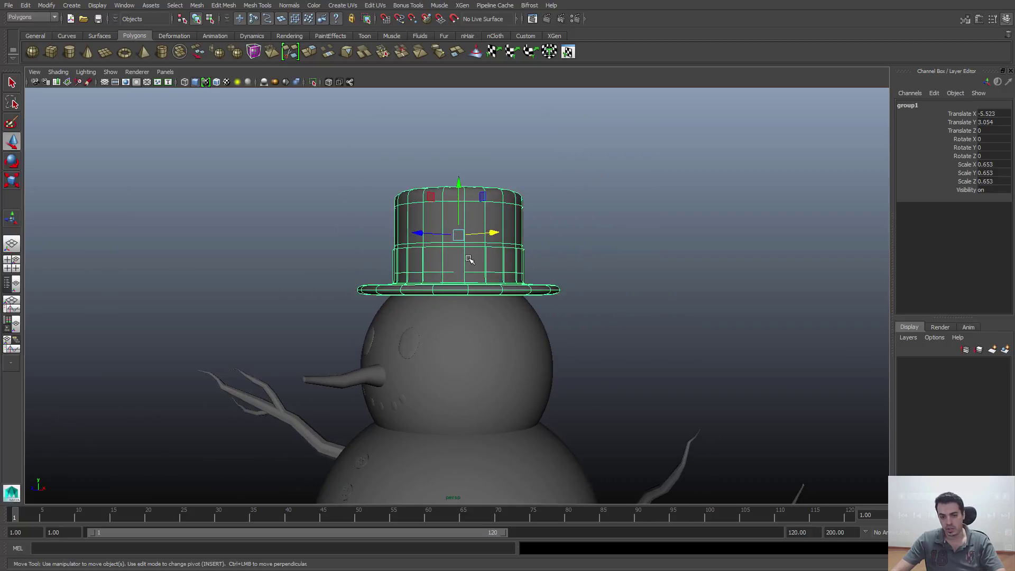
{"action": "mouse_move", "coordinate": [470, 259]}
{"action": "left_mouse_down", "text": "alt"}
{"action": "mouse_move", "coordinate": [460, 252]}
{"action": "mouse_move", "coordinate": [468, 209]}
{"action": "mouse_move", "coordinate": [421, 222]}
{"action": "mouse_move", "coordinate": [478, 212]}
{"action": "mouse_move", "coordinate": [469, 270]}
{"action": "left_mouse_up", "text": "alt"}
{"action": "key", "text": "e"}
{"action": "key", "text": "ctrl+z"}
{"action": "key", "text": "w"}
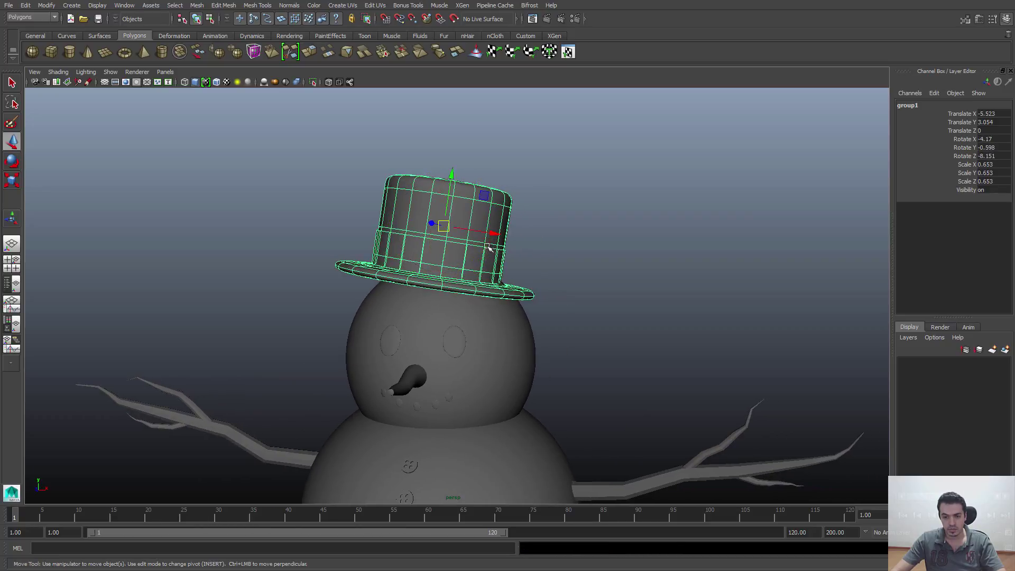
{"action": "left_click_drag", "start_coordinate": [492, 233], "coordinate": [427, 231]}
{"action": "left_click", "coordinate": [529, 253]}
{"action": "left_click_drag", "start_coordinate": [529, 254], "coordinate": [477, 302], "text": "alt"}
{"action": "right_click_drag", "start_coordinate": [477, 302], "coordinate": [411, 301], "text": "alt"}
{"action": "middle_click_drag", "start_coordinate": [411, 301], "coordinate": [422, 197], "text": "alt"}
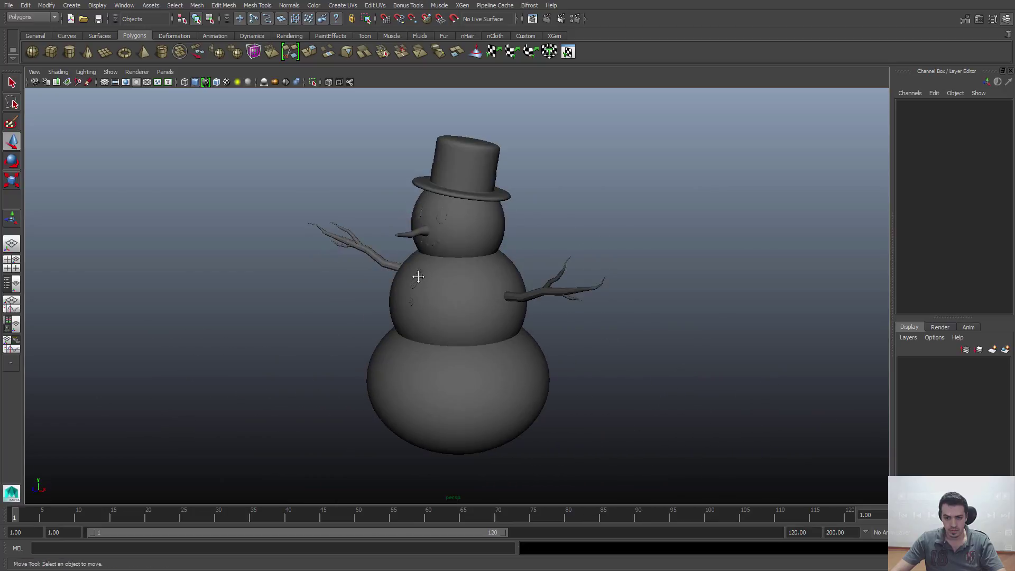
{"action": "right_click_drag", "start_coordinate": [417, 277], "coordinate": [487, 283], "text": "alt"}
Step: Select the hat's band and raise it above the brim to Translate Y 0.025
{"action": "key", "text": "q"}
{"action": "left_click", "coordinate": [482, 180]}
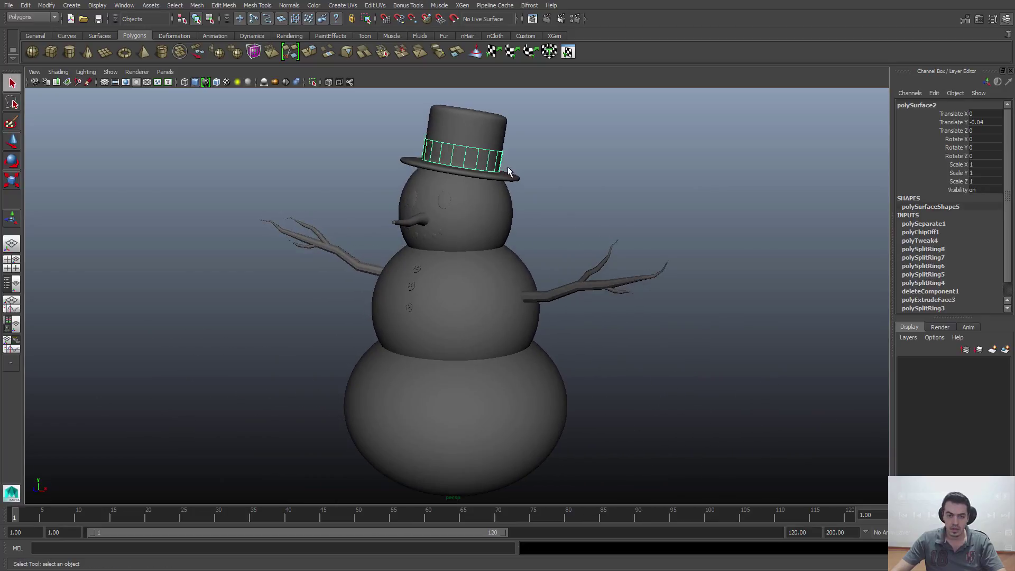
{"action": "left_click", "coordinate": [507, 167]}
{"action": "middle_click_drag", "start_coordinate": [508, 166], "coordinate": [537, 365], "text": "alt"}
{"action": "scroll", "coordinate": [457, 360], "scroll_direction": "up", "scroll_amount": 5}
{"action": "left_click", "coordinate": [458, 359]}
{"action": "left_click_drag", "start_coordinate": [458, 360], "coordinate": [218, 274], "text": "alt"}
{"action": "key", "text": "r"}
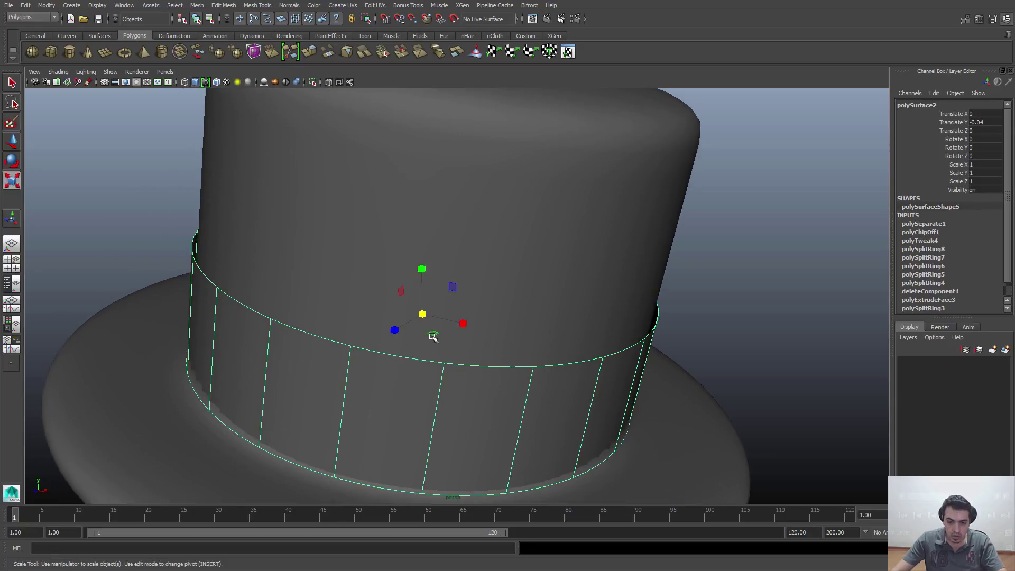
{"action": "left_click_drag", "start_coordinate": [433, 337], "coordinate": [431, 337]}
{"action": "key", "text": "ctrl+z"}
{"action": "key", "text": "w"}
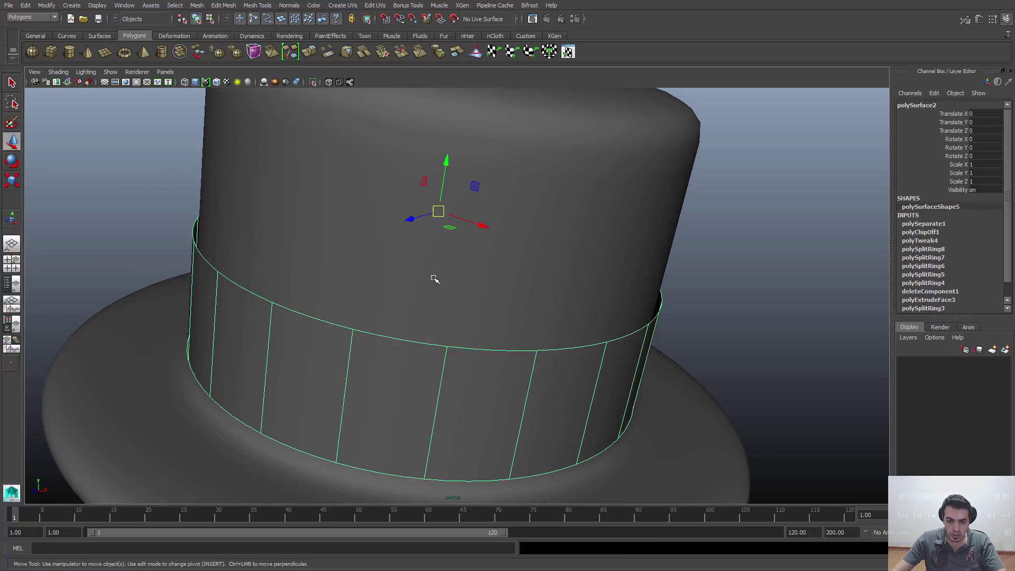
{"action": "left_click_drag", "start_coordinate": [443, 191], "coordinate": [446, 182]}
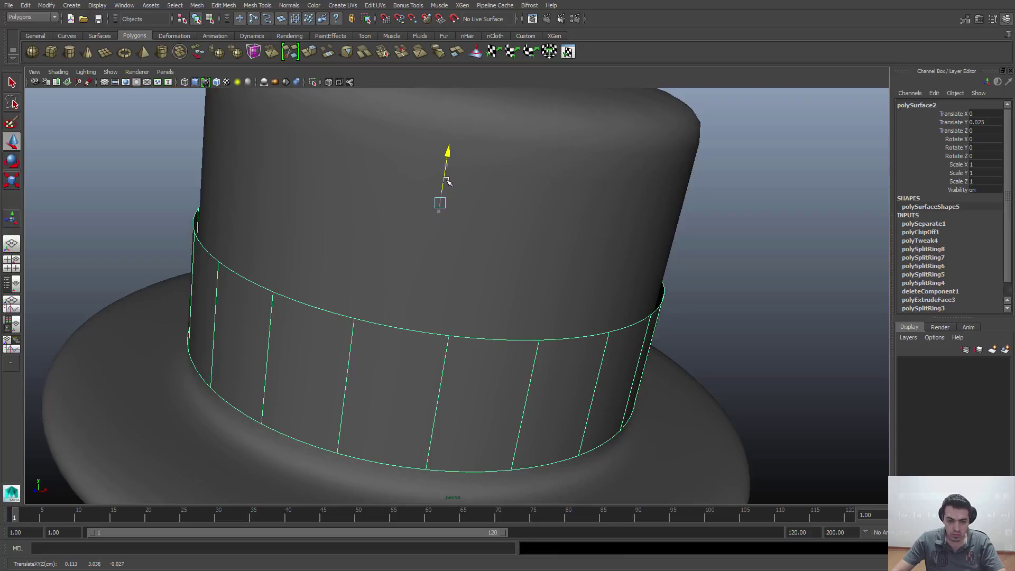
Step: Try scaling the hat band in X and Z together, undoing each attempt
{"action": "key", "text": "r"}
{"action": "left_click_drag", "start_coordinate": [451, 215], "coordinate": [466, 212]}
{"action": "key", "text": "ctrl+z"}
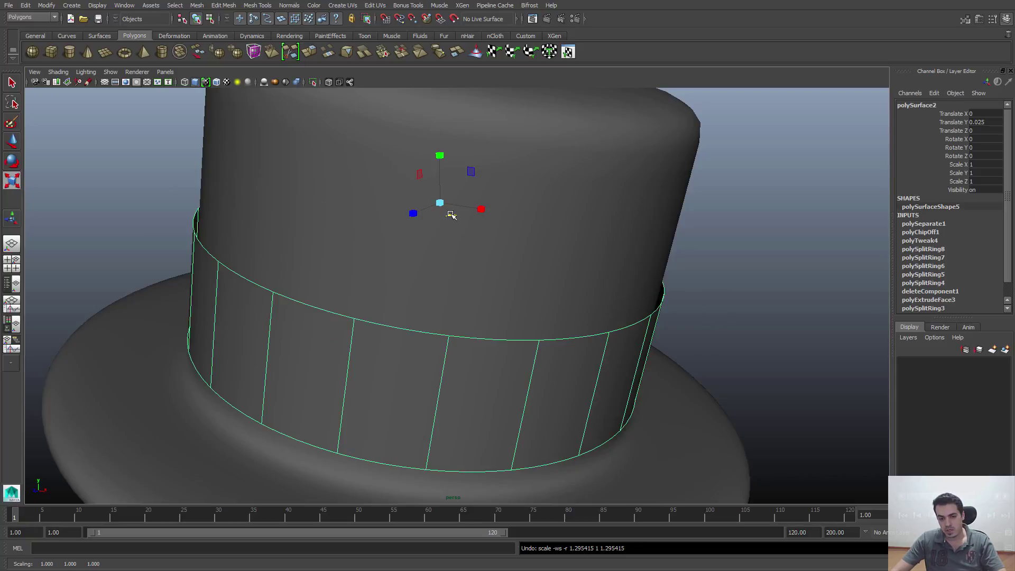
{"action": "left_click", "coordinate": [451, 216]}
{"action": "left_click_drag", "start_coordinate": [451, 216], "coordinate": [451, 217]}
{"action": "key", "text": "ctrl+z"}
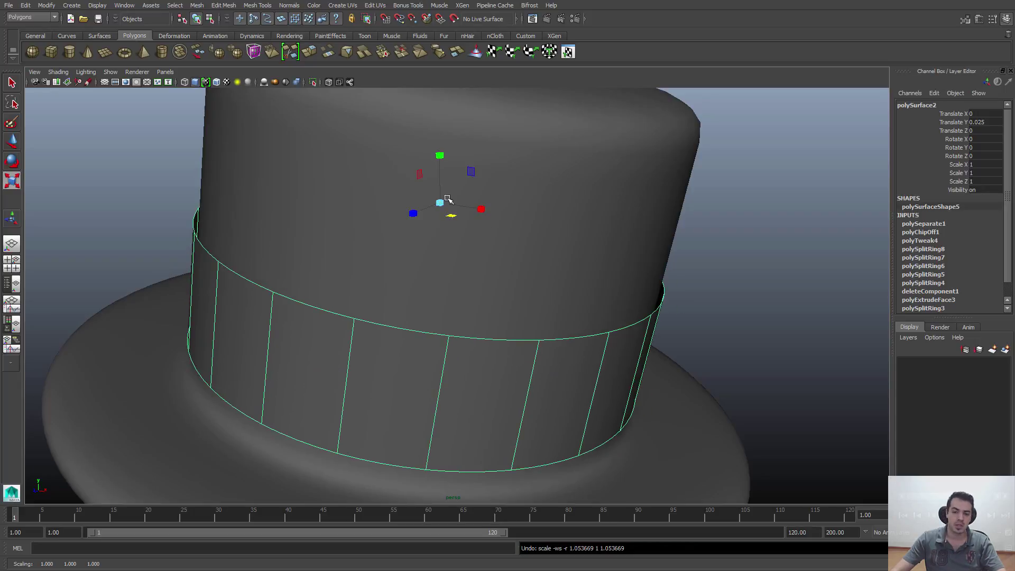
Step: Try out larger and smaller display sizes for the scale manipulator on the hat band
{"action": "left_click_drag", "start_coordinate": [501, 238], "coordinate": [462, 266], "text": "alt"}
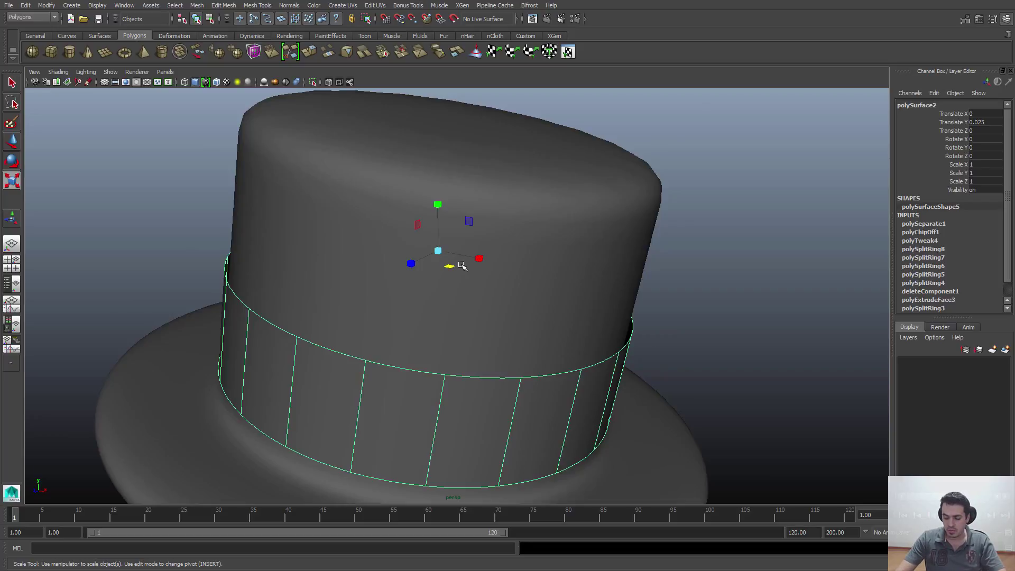
{"action": "key", "text": "plus"}
{"action": "key", "text": "plus"}
{"action": "key", "text": "plus"}
{"action": "key", "text": "plus"}
{"action": "key", "text": "plus"}
{"action": "key", "text": "plus"}
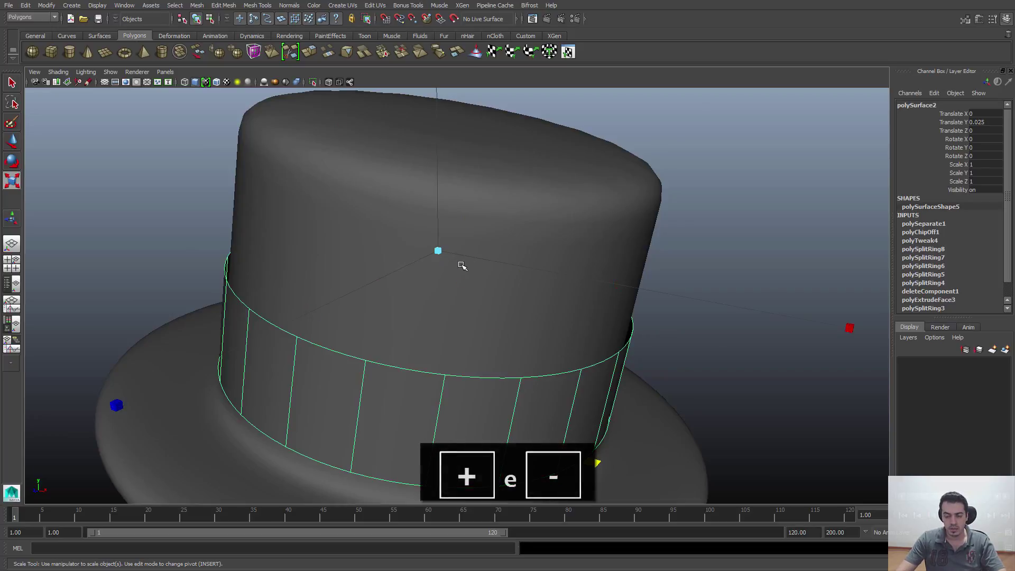
{"action": "key", "text": "minus"}
{"action": "key", "text": "minus"}
{"action": "key", "text": "minus"}
{"action": "key", "text": "minus"}
{"action": "key", "text": "minus"}
{"action": "key", "text": "minus"}
{"action": "key", "text": "plus"}
{"action": "key", "text": "plus"}
{"action": "key", "text": "plus"}
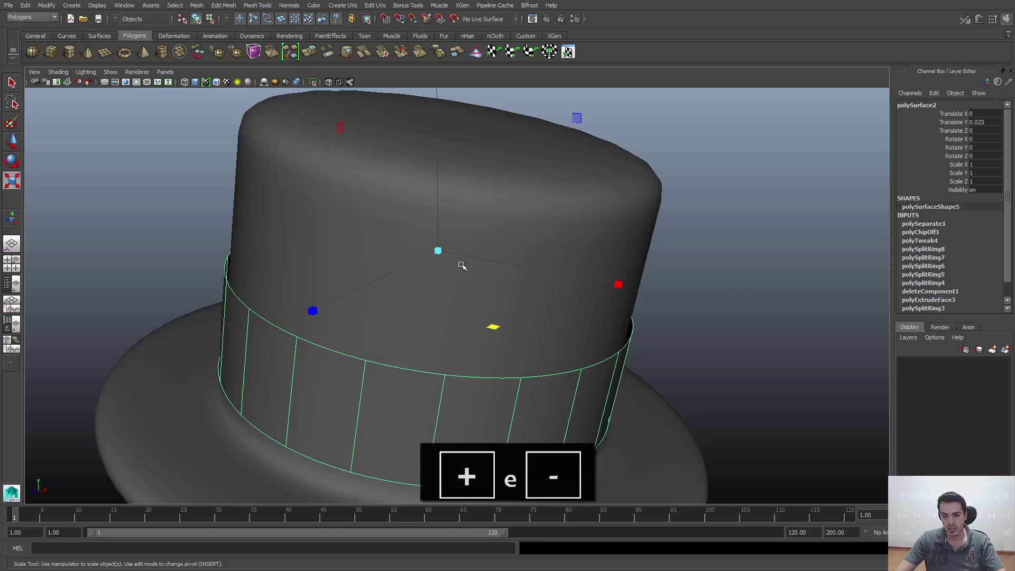
{"action": "key", "text": "minus"}
{"action": "key", "text": "minus"}
{"action": "key", "text": "minus"}
{"action": "key", "text": "minus"}
{"action": "key", "text": "minus"}
{"action": "key", "text": "minus"}
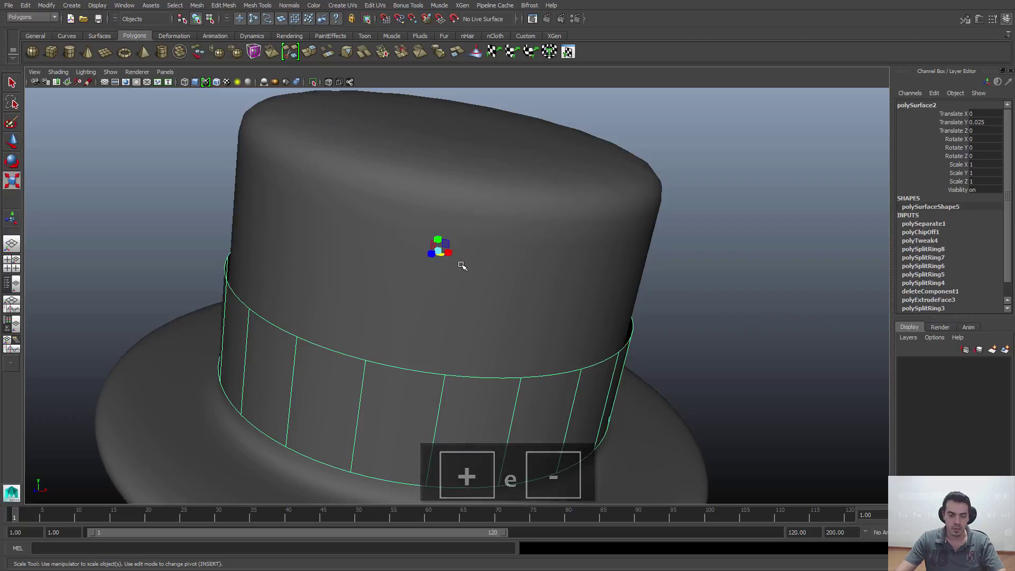
Step: Enlarge the scale manipulator for finer control and scale the hat band slightly inward in X and Z
{"action": "key", "text": "plus"}
{"action": "key", "text": "plus"}
{"action": "key", "text": "plus"}
{"action": "key", "text": "plus"}
{"action": "key", "text": "plus"}
{"action": "key", "text": "plus"}
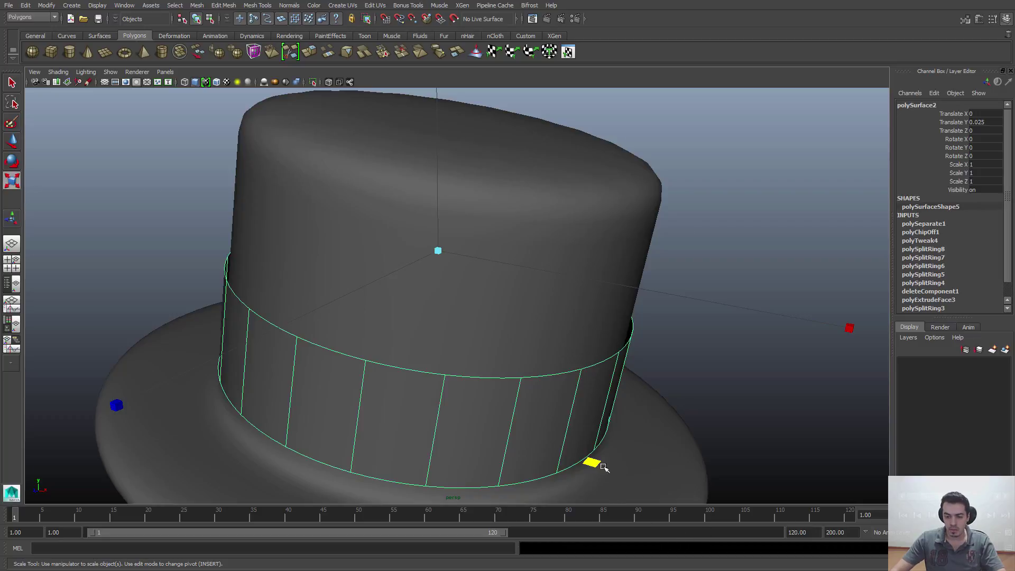
{"action": "middle_click_drag", "start_coordinate": [591, 462], "coordinate": [590, 462]}
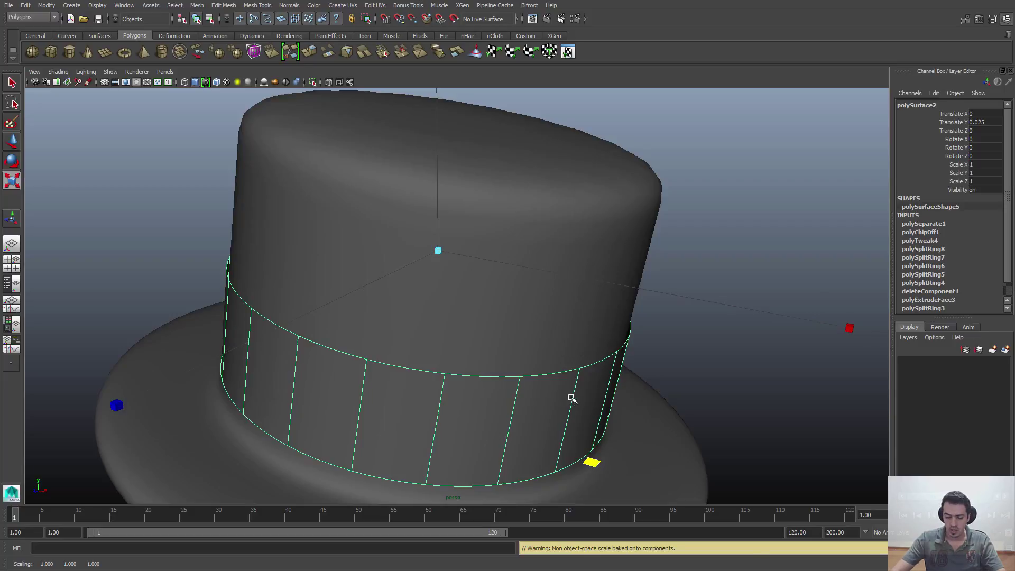
Step: Try scaling the hat band in X and Z with a small manipulator and undo the change
{"action": "key", "text": "minus"}
{"action": "key", "text": "minus"}
{"action": "key", "text": "minus"}
{"action": "key", "text": "minus"}
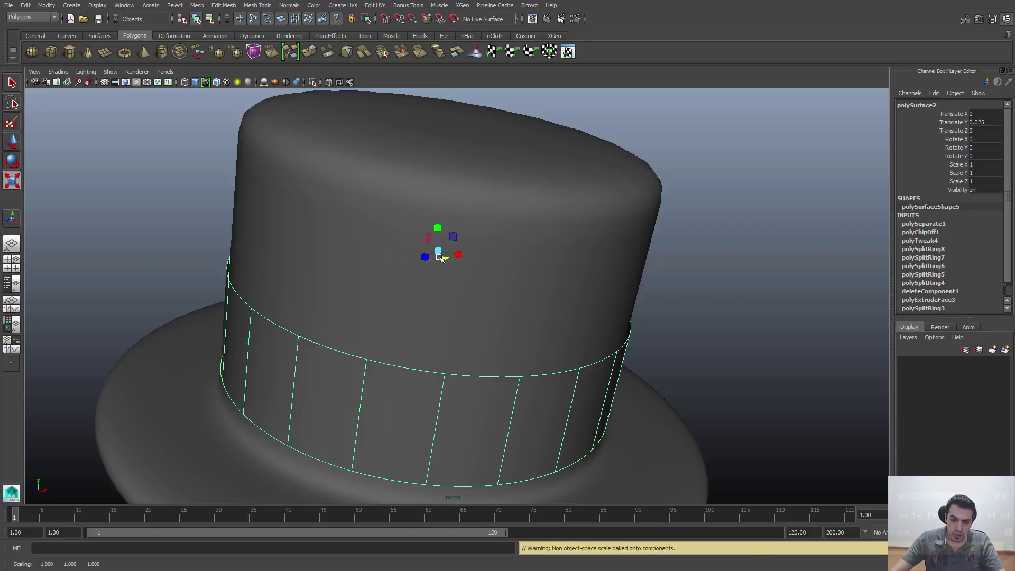
{"action": "middle_click_drag", "start_coordinate": [438, 258], "coordinate": [449, 267]}
{"action": "key", "text": "ctrl+z"}
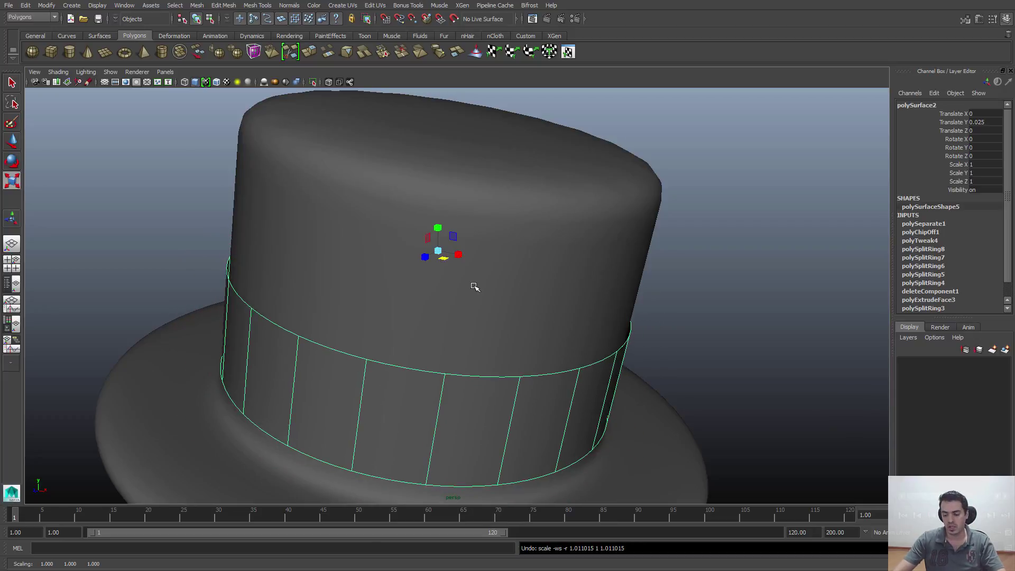
Step: Adjust the scale manipulator's display size up and down, leaving it at a medium size
{"action": "key", "text": "equal"}
{"action": "key", "text": "equal"}
{"action": "key", "text": "equal"}
{"action": "key", "text": "equal"}
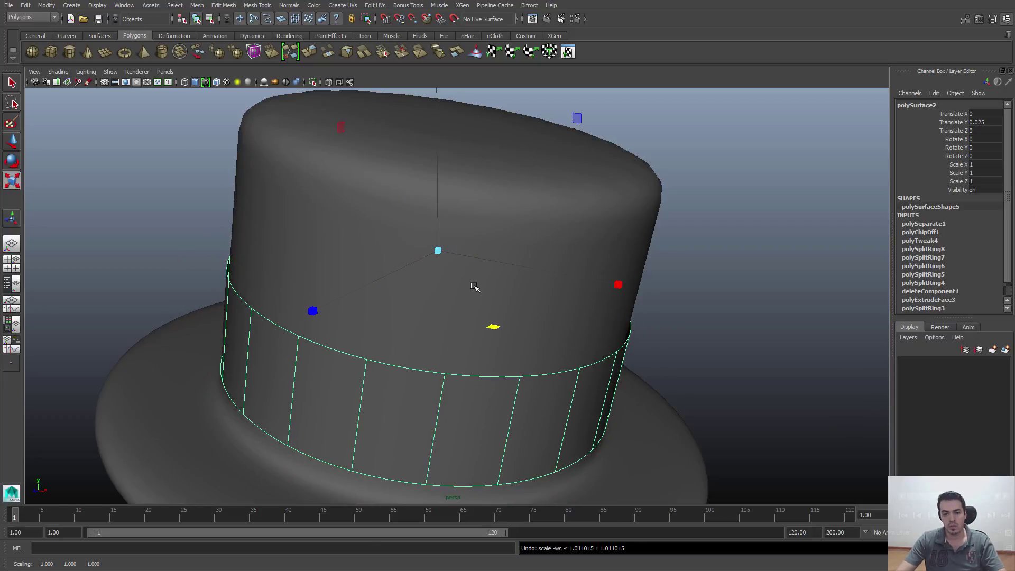
{"action": "key", "text": "minus"}
{"action": "key", "text": "minus"}
{"action": "key", "text": "minus"}
{"action": "key", "text": "minus"}
{"action": "key", "text": "equal"}
{"action": "key", "text": "equal"}
{"action": "key", "text": "equal"}
{"action": "key", "text": "equal"}
{"action": "key", "text": "minus"}
{"action": "key", "text": "minus"}
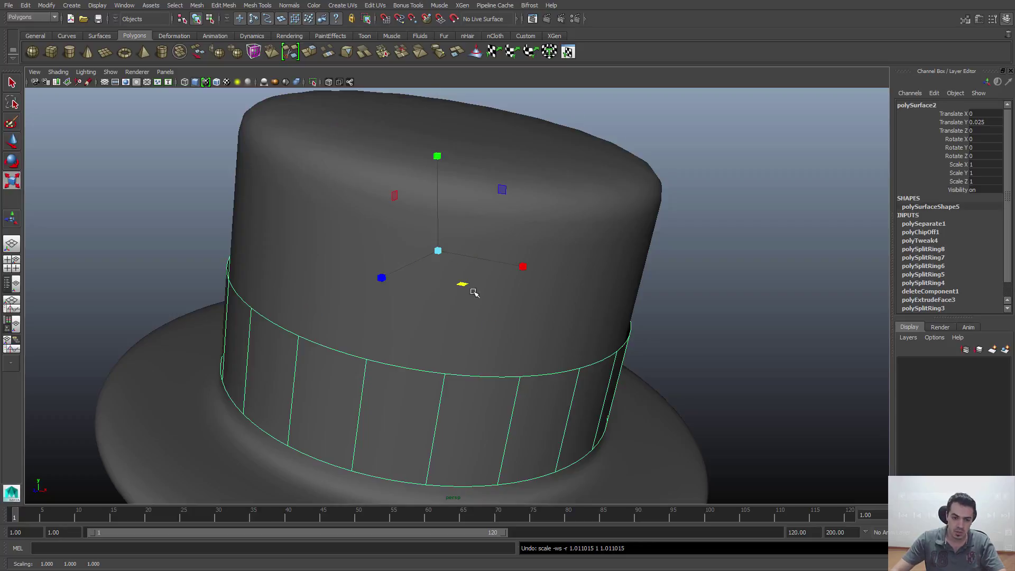
Step: Clear the selection and inspect the hat and the whole snowman from several angles
{"action": "left_click", "coordinate": [708, 366]}
{"action": "right_click_drag", "start_coordinate": [655, 375], "coordinate": [487, 399], "text": "alt"}
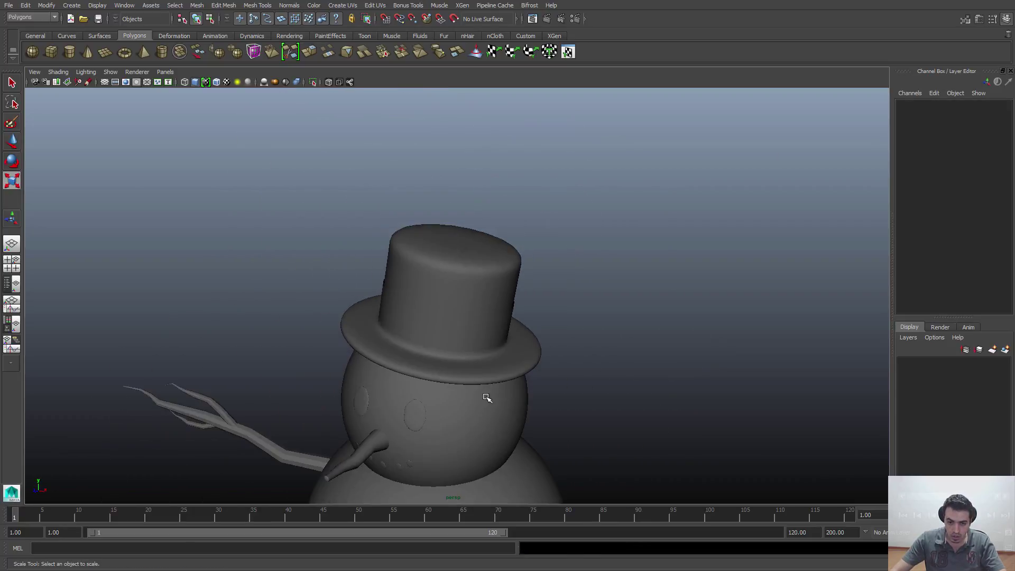
{"action": "middle_click_drag", "start_coordinate": [487, 399], "coordinate": [502, 271], "text": "alt"}
{"action": "mouse_move", "coordinate": [502, 270]}
{"action": "left_mouse_down", "text": "alt"}
{"action": "mouse_move", "coordinate": [490, 263]}
{"action": "mouse_move", "coordinate": [517, 261]}
{"action": "left_mouse_up", "text": "alt"}
{"action": "middle_click_drag", "start_coordinate": [517, 262], "coordinate": [518, 191], "text": "alt"}
{"action": "right_click_drag", "start_coordinate": [518, 192], "coordinate": [469, 272], "text": "alt"}
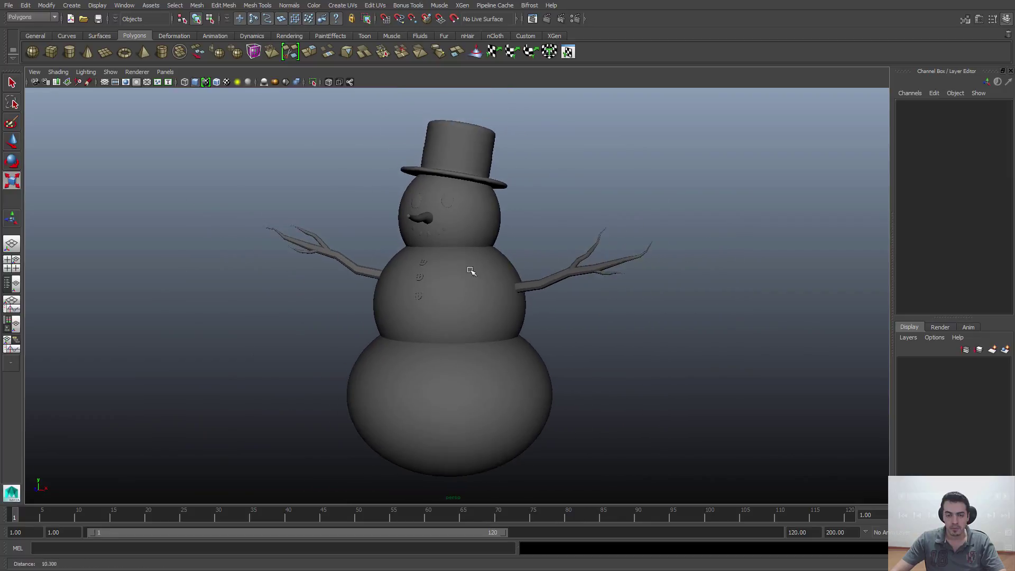
{"action": "left_click_drag", "start_coordinate": [469, 271], "coordinate": [535, 327], "text": "alt"}
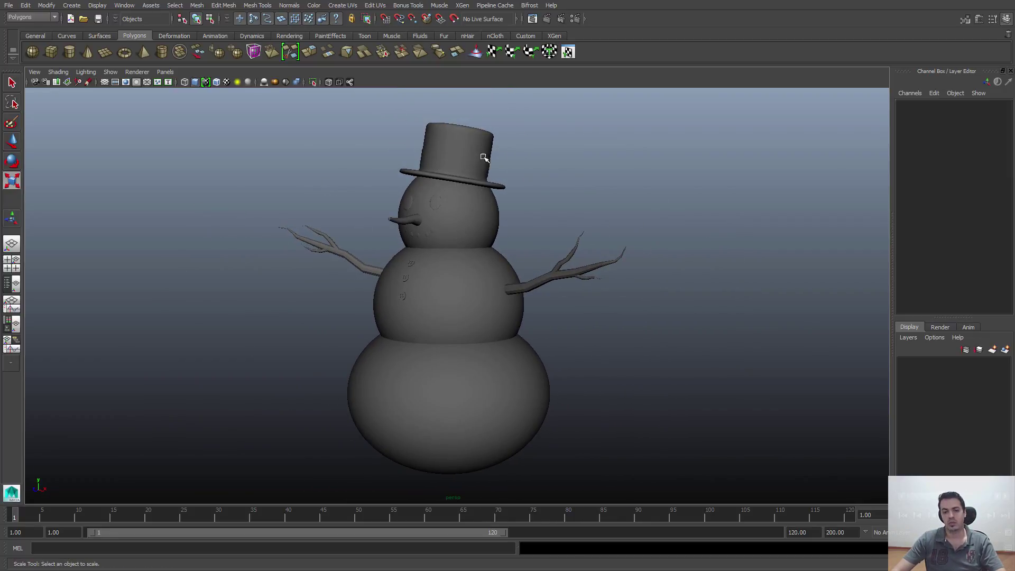
{"action": "left_click_drag", "start_coordinate": [479, 267], "coordinate": [485, 241], "text": "alt"}
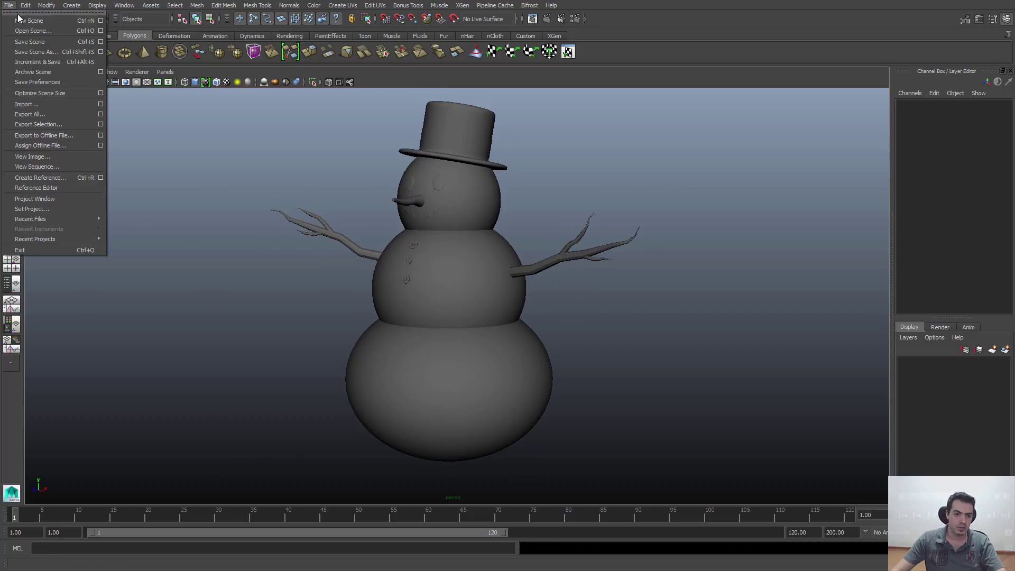
Step: Save the scene as a new version named Boneco_de_Neve_v003.mb
{"action": "left_click", "coordinate": [33, 51]}
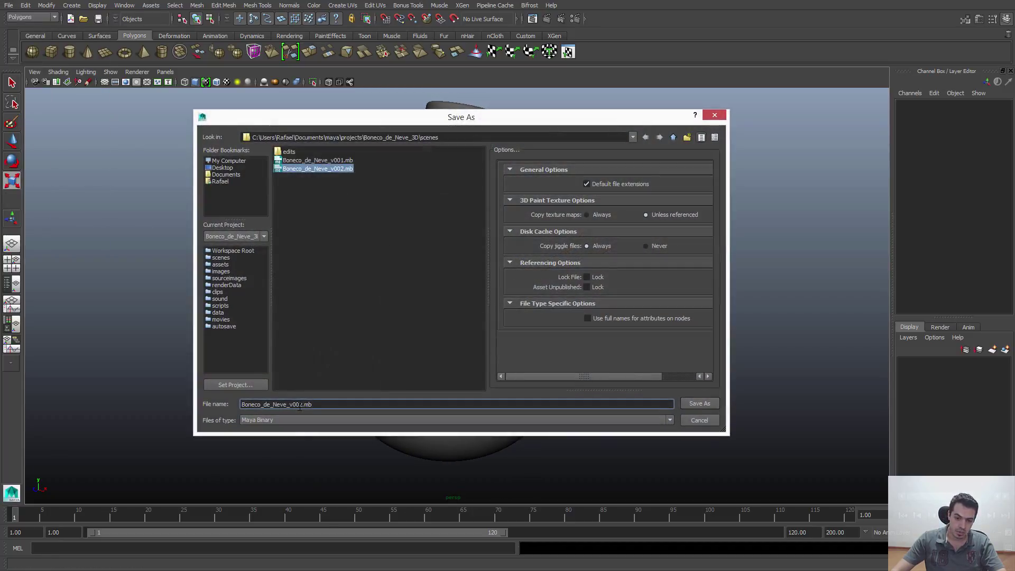
{"action": "key", "text": "Left"}
{"action": "key", "text": "Left"}
{"action": "key", "text": "Left"}
{"action": "key", "text": "BackSpace"}
{"action": "type", "text": "3"}
{"action": "key", "text": "Return"}
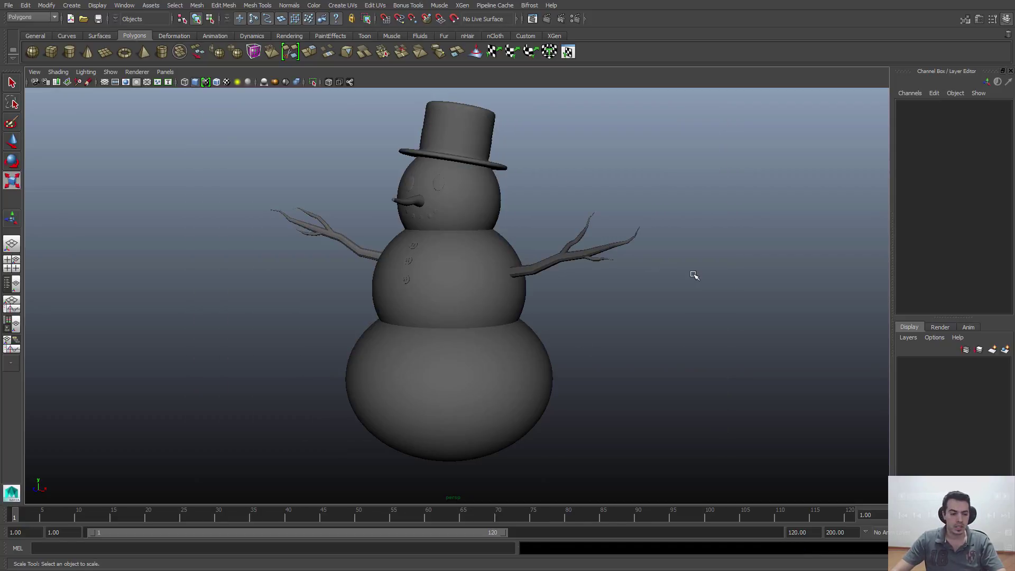
Step: Switch to the snowman reference picture in the image viewer, compare it with the model and minimise it
{"action": "left_click_drag", "start_coordinate": [696, 247], "coordinate": [641, 233], "text": "alt"}
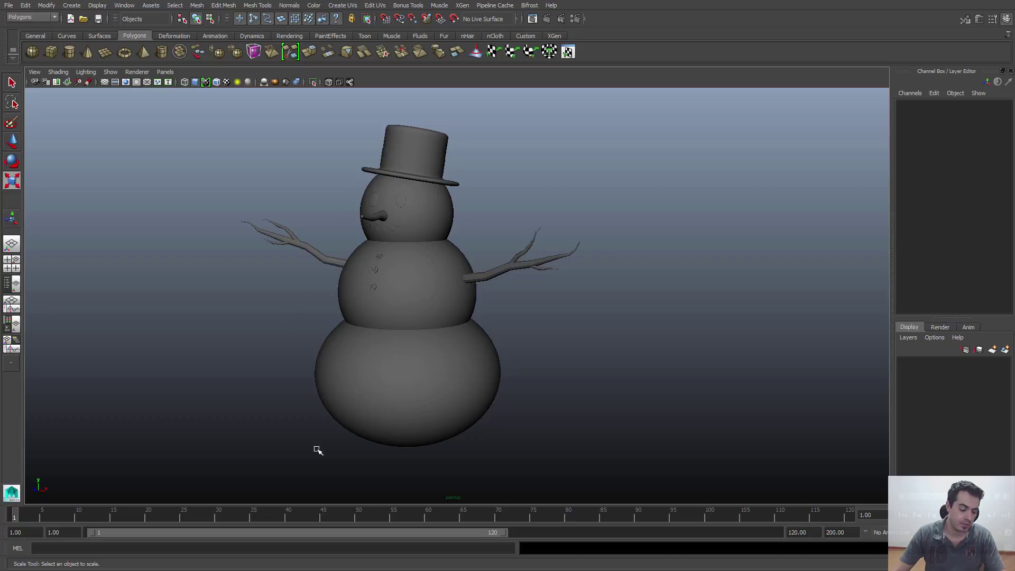
{"action": "key", "text": "alt+Tab"}
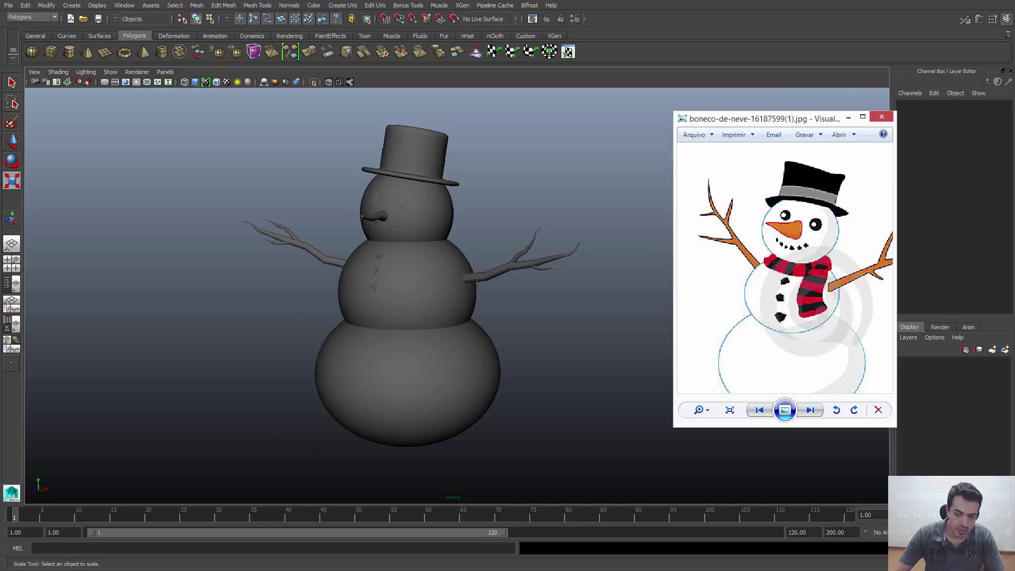
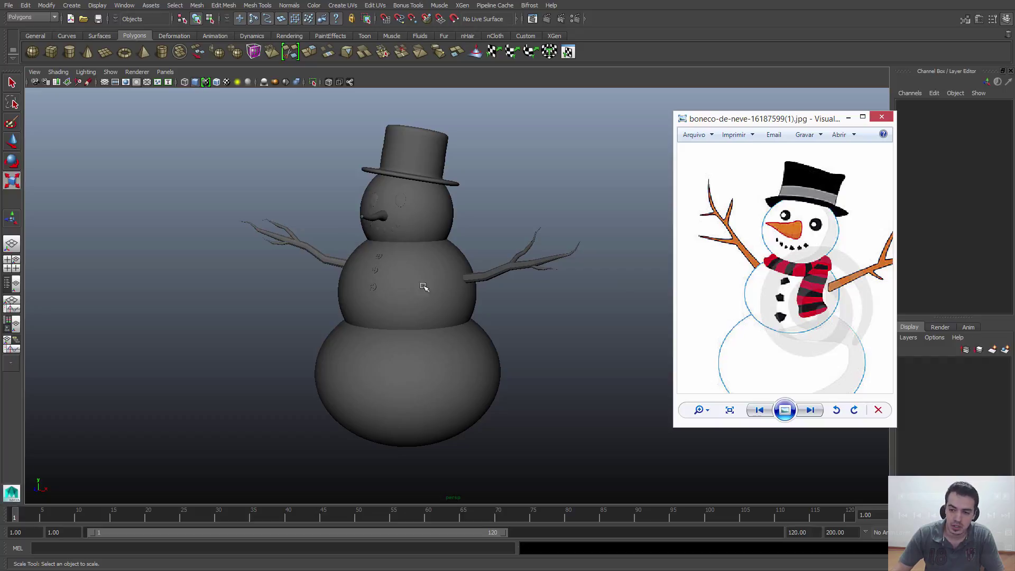
{"action": "left_click", "coordinate": [848, 118]}
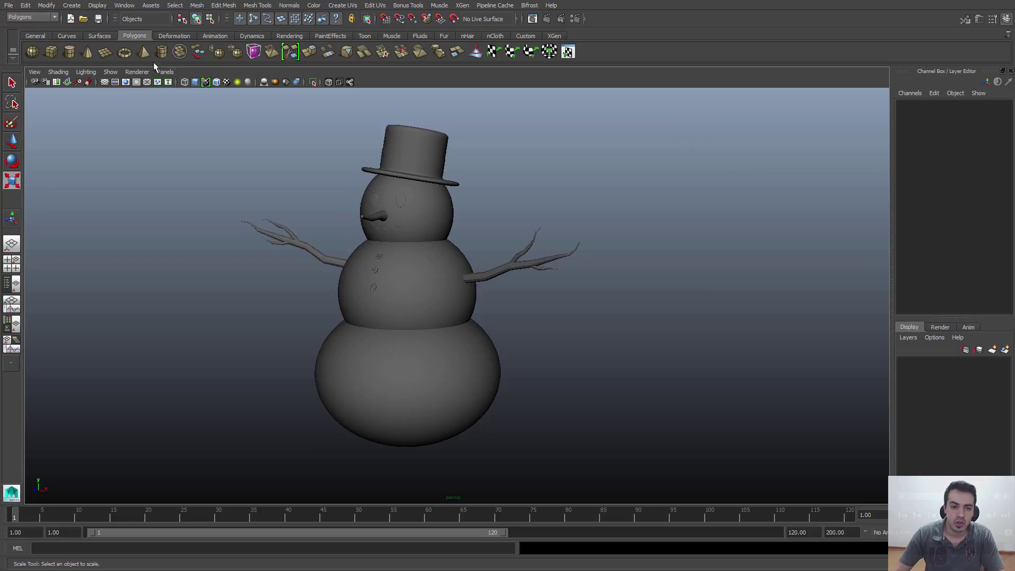
Step: Create a polygon torus and move it beside the snowman to Translate X 4.118
{"action": "left_click", "coordinate": [72, 5]}
{"action": "mouse_move", "coordinate": [85, 31]}
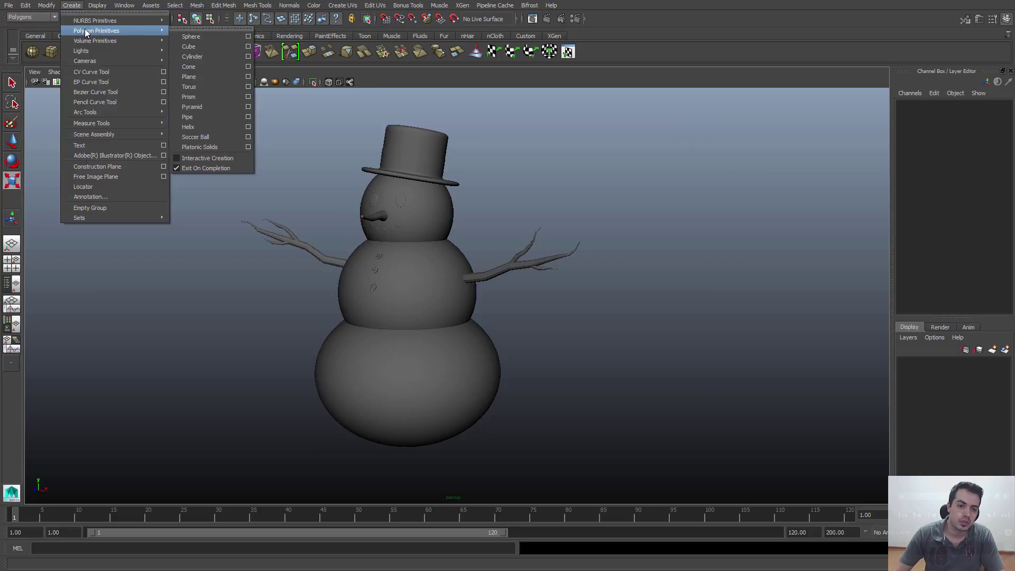
{"action": "left_click", "coordinate": [186, 90]}
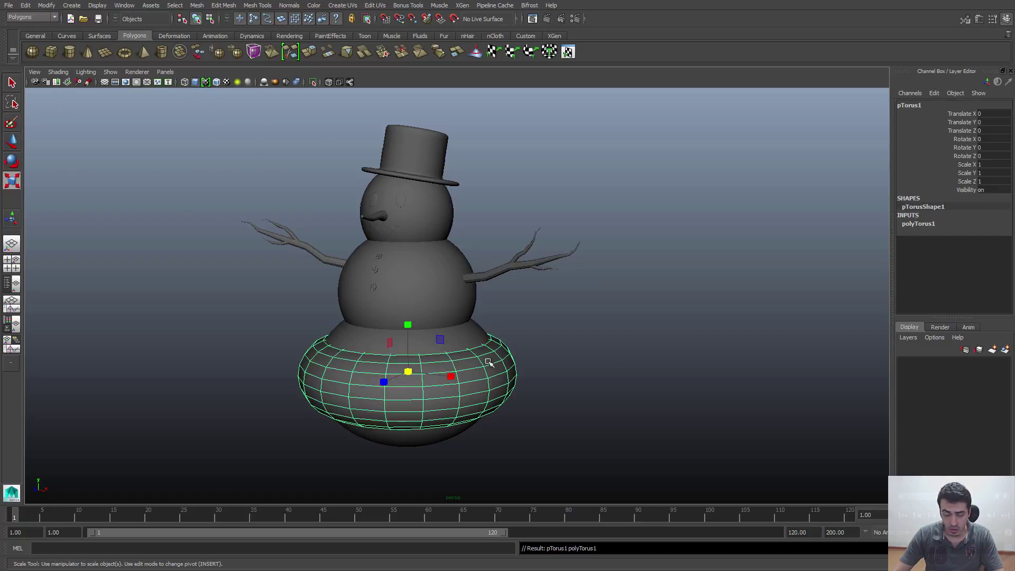
{"action": "left_click_drag", "start_coordinate": [489, 363], "coordinate": [707, 387], "text": "alt"}
{"action": "key", "text": "w"}
{"action": "right_click_drag", "start_coordinate": [707, 387], "coordinate": [656, 378], "text": "alt"}
{"action": "left_click_drag", "start_coordinate": [655, 378], "coordinate": [606, 349], "text": "alt"}
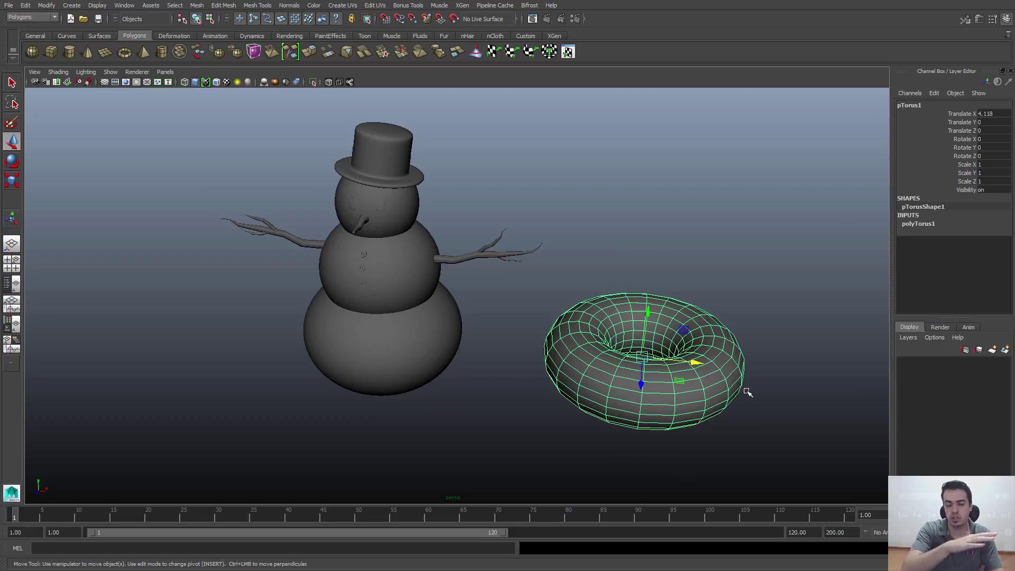
Step: Show the polygon torus's construction settings under polyTorus1
{"action": "middle_click_drag", "start_coordinate": [599, 412], "coordinate": [405, 363], "text": "alt"}
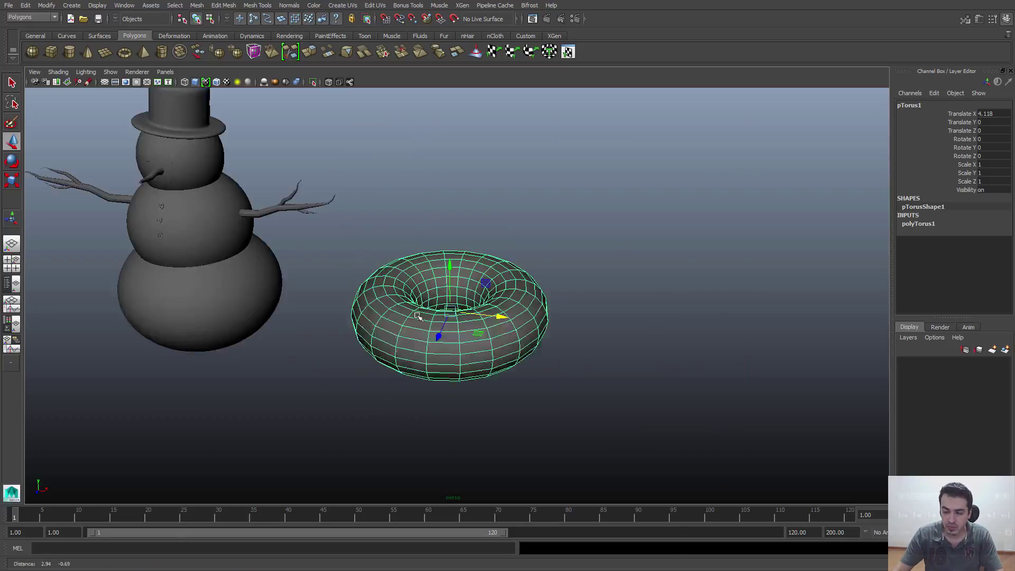
{"action": "left_click_drag", "start_coordinate": [405, 362], "coordinate": [418, 389], "text": "alt"}
{"action": "right_click_drag", "start_coordinate": [418, 388], "coordinate": [474, 392], "text": "alt"}
{"action": "middle_click_drag", "start_coordinate": [475, 392], "coordinate": [600, 401], "text": "alt"}
{"action": "right_click_drag", "start_coordinate": [600, 401], "coordinate": [543, 338], "text": "alt"}
{"action": "middle_click_drag", "start_coordinate": [543, 337], "coordinate": [536, 362], "text": "alt"}
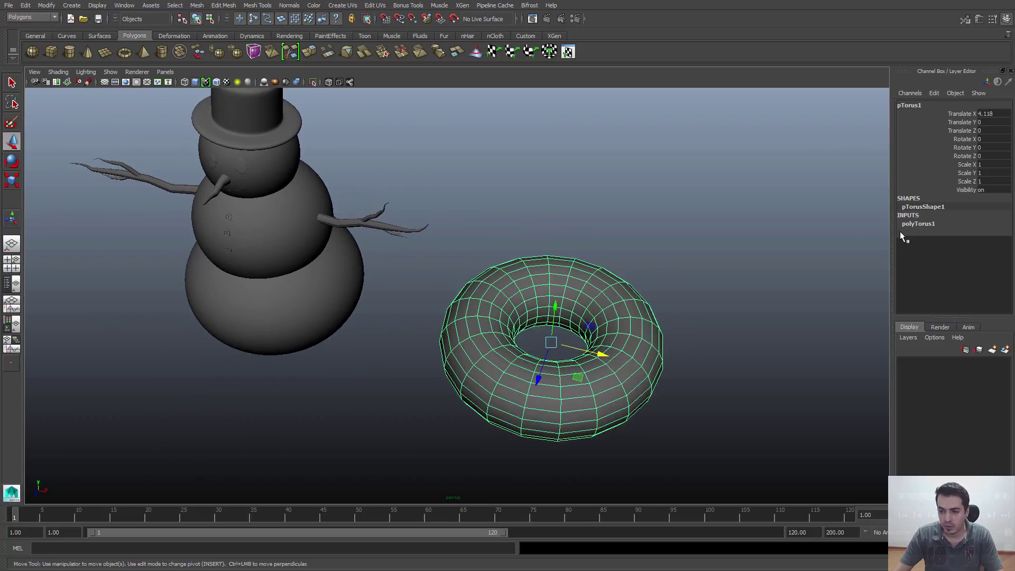
{"action": "left_click", "coordinate": [919, 224]}
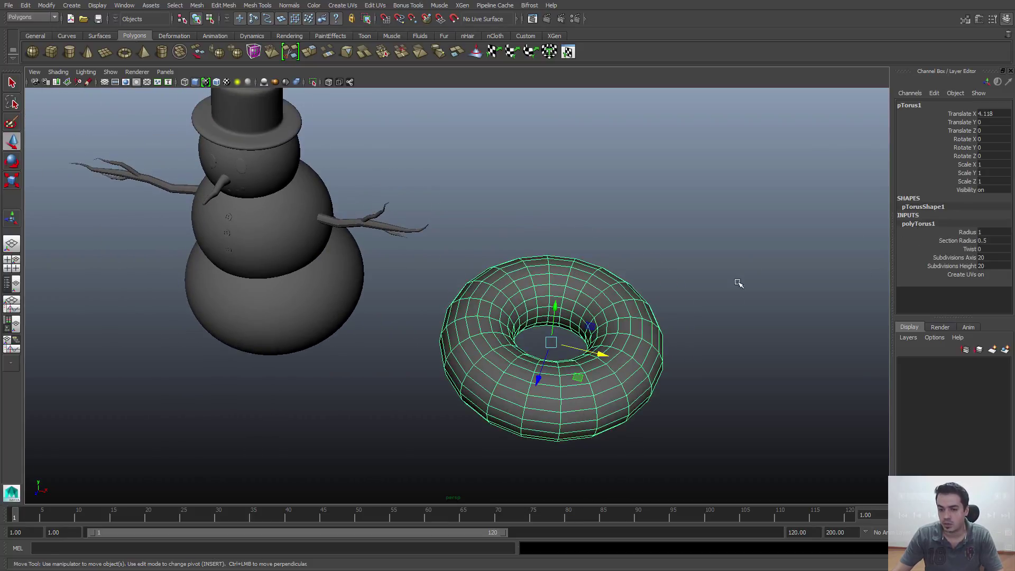
{"action": "right_click_drag", "start_coordinate": [737, 284], "coordinate": [628, 301], "text": "alt"}
{"action": "middle_click_drag", "start_coordinate": [627, 302], "coordinate": [643, 318], "text": "alt"}
{"action": "left_click_drag", "start_coordinate": [643, 318], "coordinate": [638, 318], "text": "alt"}
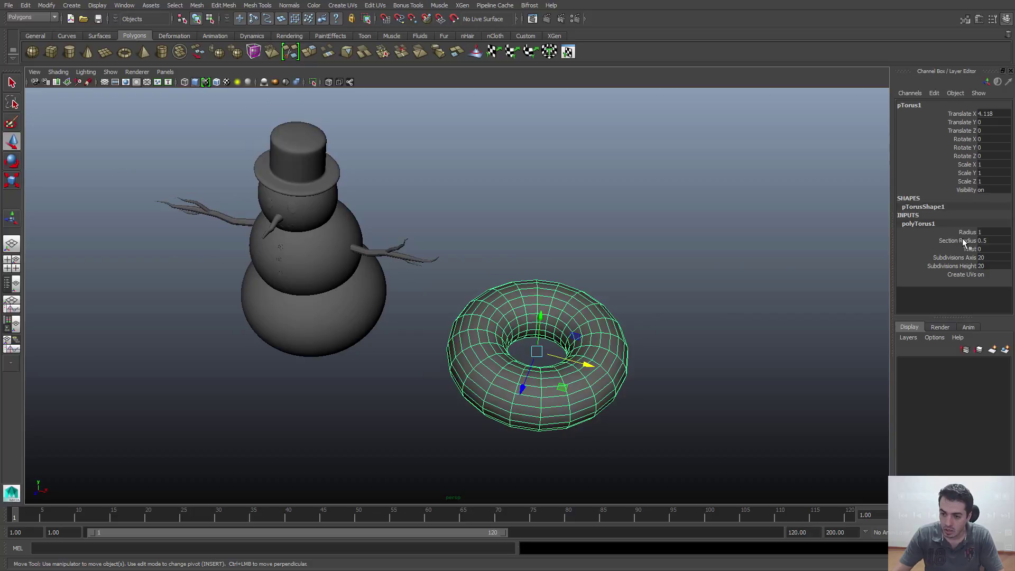
Step: Set the torus's Subdivisions Axis to 15
{"action": "left_click", "coordinate": [957, 257]}
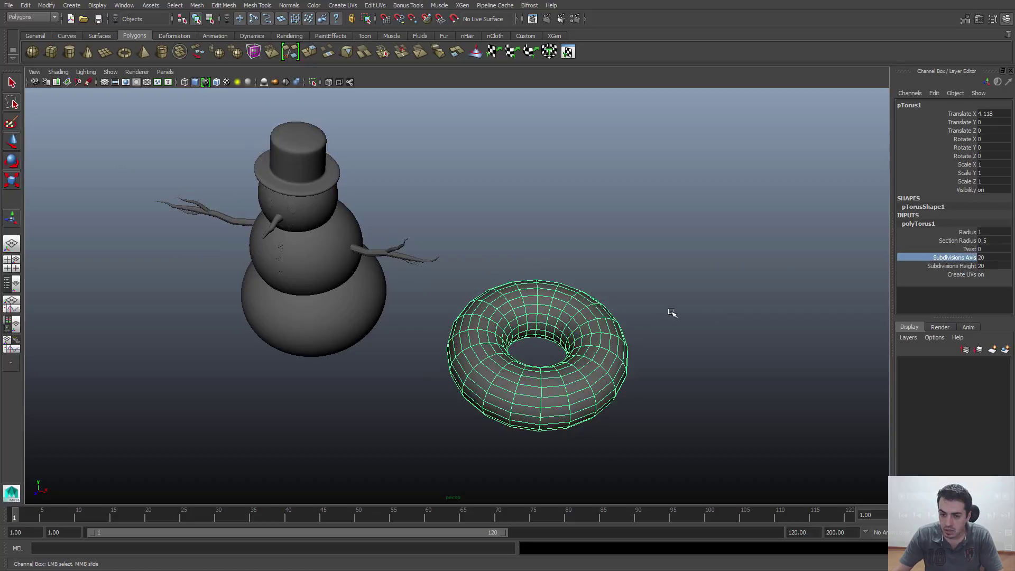
{"action": "left_click_drag", "start_coordinate": [671, 312], "coordinate": [737, 312], "text": "alt"}
{"action": "mouse_move", "coordinate": [736, 312]}
{"action": "middle_mouse_down"}
{"action": "mouse_move", "coordinate": [674, 317]}
{"action": "mouse_move", "coordinate": [720, 313]}
{"action": "middle_mouse_up"}
{"action": "key", "text": "ctrl+z"}
{"action": "left_click_drag", "start_coordinate": [761, 316], "coordinate": [762, 324], "text": "alt"}
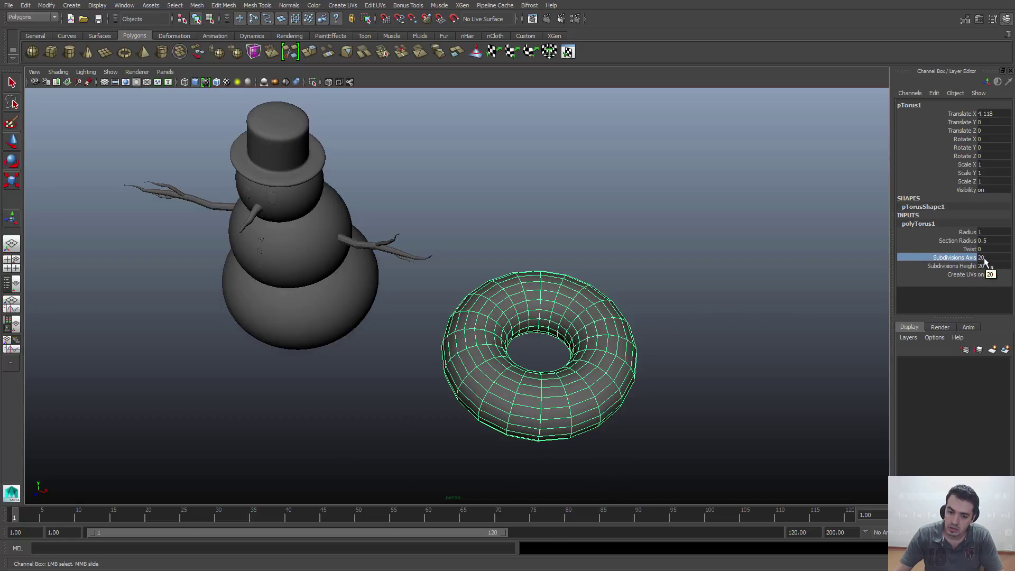
{"action": "double_click", "coordinate": [983, 258]}
{"action": "type", "text": "15"}
{"action": "key", "text": "Return"}
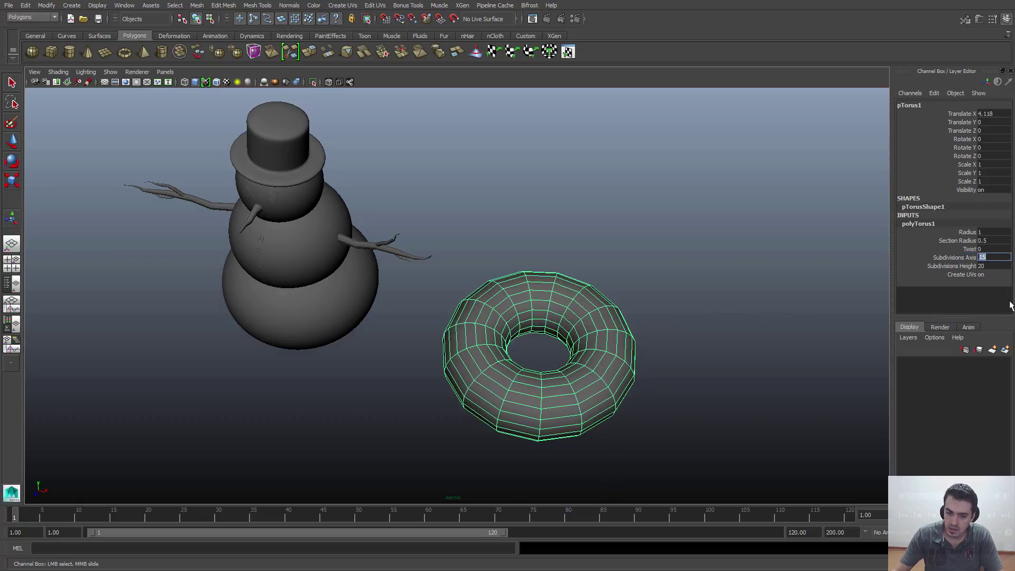
Step: Reduce the torus's Subdivisions Height to 10
{"action": "left_click", "coordinate": [966, 265]}
{"action": "middle_click_drag", "start_coordinate": [743, 312], "coordinate": [648, 342]}
{"action": "left_click_drag", "start_coordinate": [648, 343], "coordinate": [645, 302], "text": "alt"}
{"action": "middle_click_drag", "start_coordinate": [679, 315], "coordinate": [659, 321]}
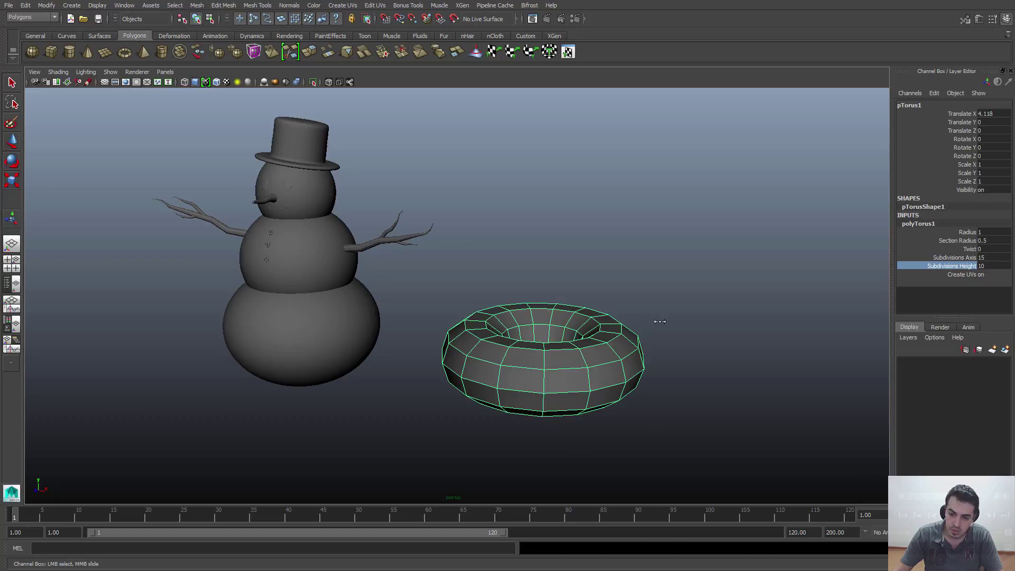
{"action": "middle_click_drag", "start_coordinate": [660, 321], "coordinate": [656, 321]}
{"action": "left_click_drag", "start_coordinate": [660, 322], "coordinate": [700, 367], "text": "alt"}
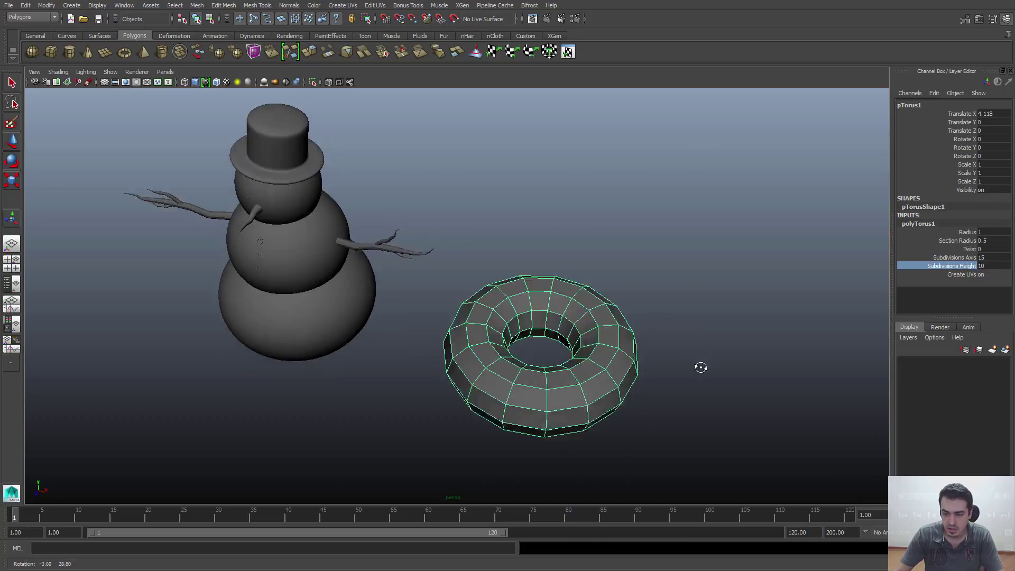
Step: Thin the torus to a Section Radius of 0.1
{"action": "left_click", "coordinate": [957, 241]}
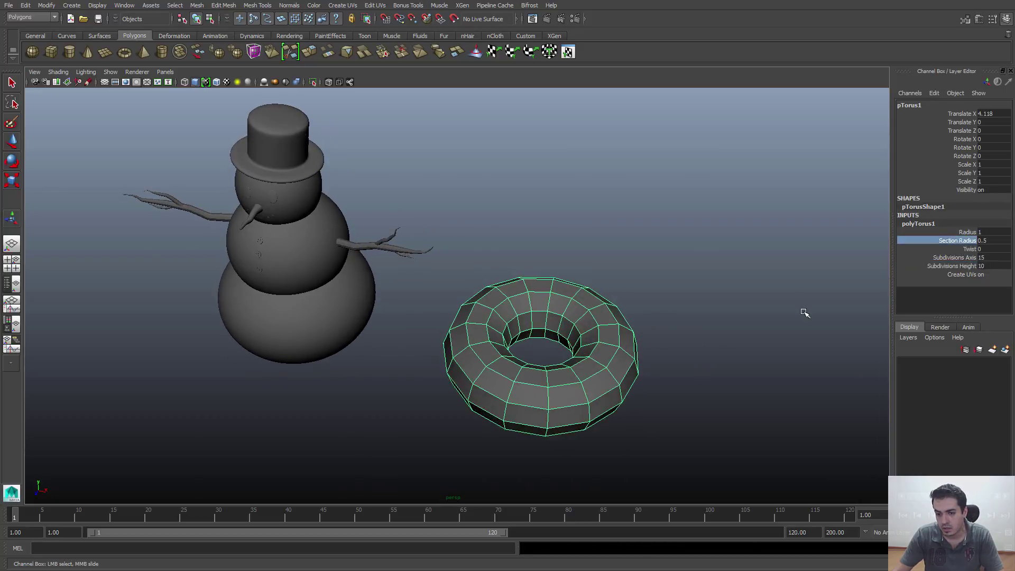
{"action": "middle_click_drag", "start_coordinate": [802, 313], "coordinate": [767, 355]}
{"action": "left_click_drag", "start_coordinate": [705, 379], "coordinate": [724, 365], "text": "alt"}
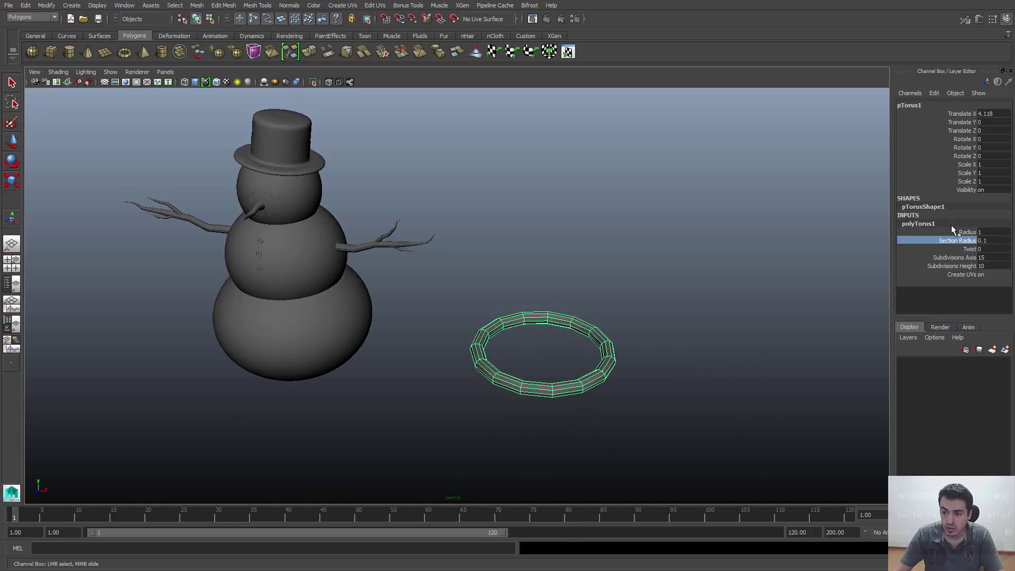
{"action": "left_click", "coordinate": [967, 232]}
{"action": "mouse_move", "coordinate": [772, 296]}
{"action": "middle_mouse_down"}
{"action": "mouse_move", "coordinate": [747, 296]}
{"action": "mouse_move", "coordinate": [770, 294]}
{"action": "mouse_move", "coordinate": [759, 299]}
{"action": "middle_mouse_up"}
{"action": "key", "text": "ctrl+z"}
{"action": "left_click_drag", "start_coordinate": [570, 328], "coordinate": [852, 200], "text": "alt"}
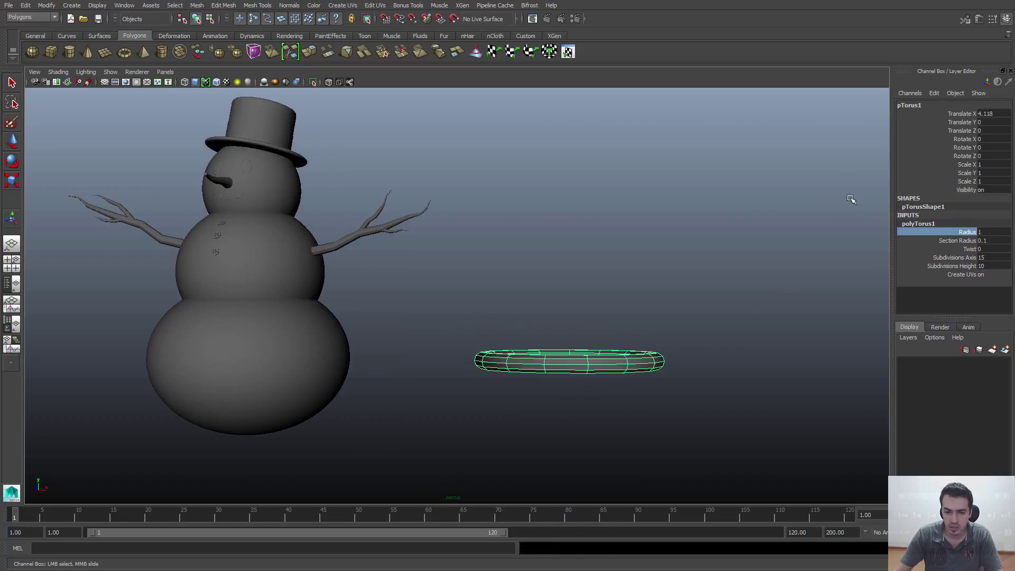
Step: Move the torus onto the snowman's neck at Translate X -0.132 and Translate Y 1.783
{"action": "left_click_drag", "start_coordinate": [200, 243], "coordinate": [347, 346], "text": "alt"}
{"action": "key", "text": "w"}
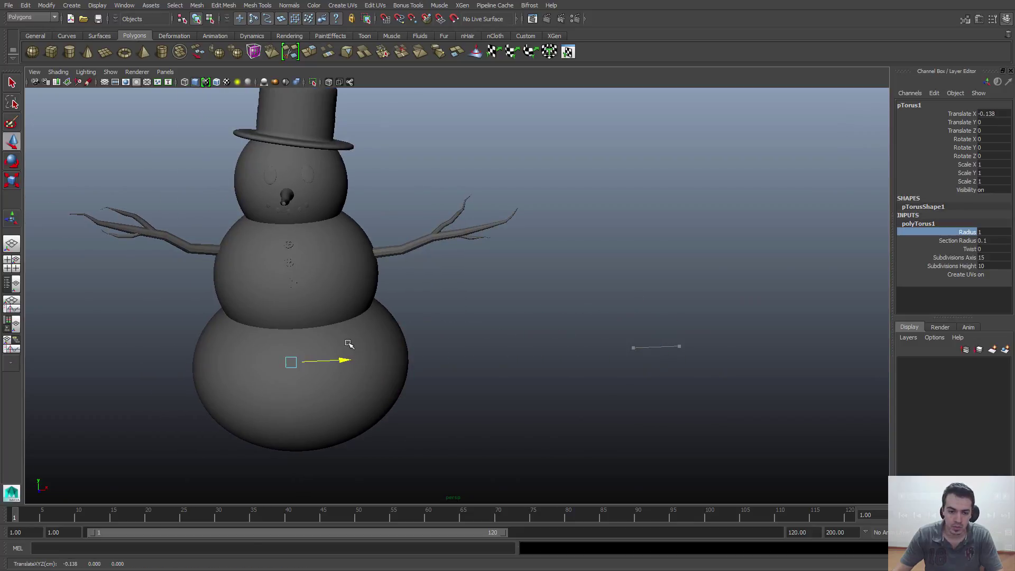
{"action": "left_click_drag", "start_coordinate": [310, 208], "coordinate": [312, 202]}
{"action": "key", "text": "ctrl+z"}
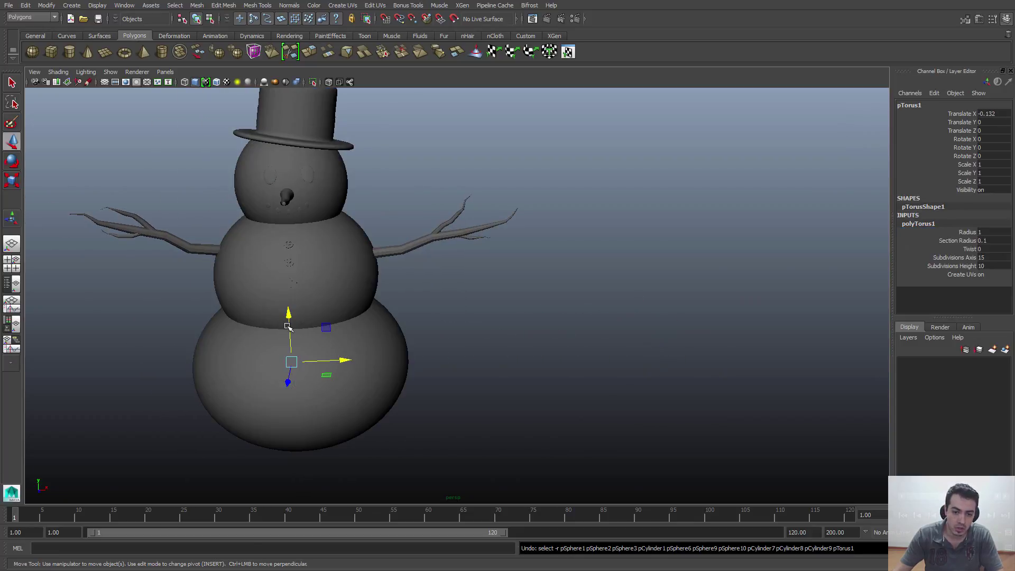
{"action": "left_click_drag", "start_coordinate": [288, 324], "coordinate": [316, 176]}
{"action": "middle_click_drag", "start_coordinate": [315, 182], "coordinate": [385, 287], "text": "alt"}
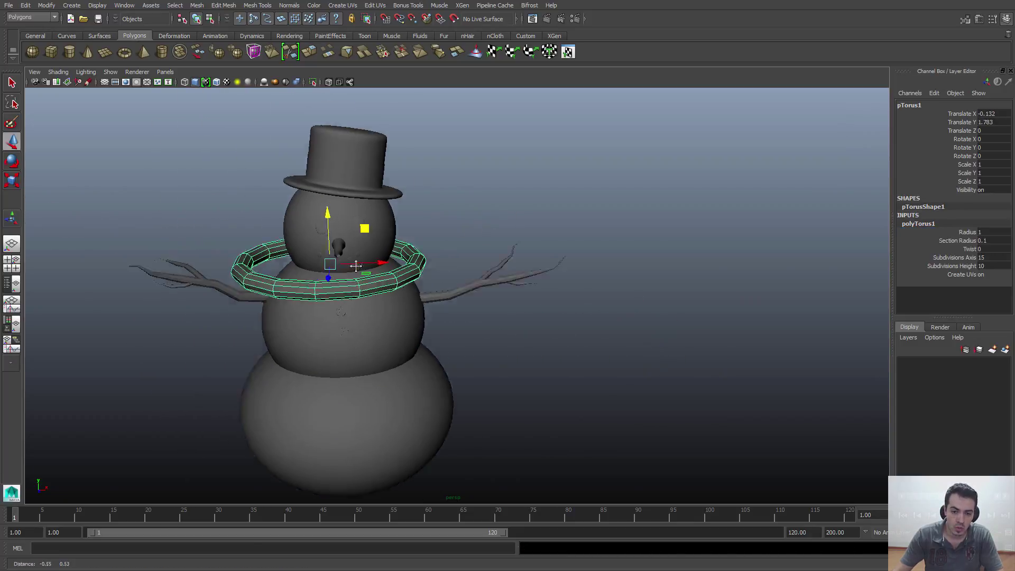
Step: In the shaded top view, shift the torus to Translate X 0.071 and scale it uniformly to 0.754
{"action": "left_click_drag", "start_coordinate": [385, 287], "coordinate": [434, 282]}
{"action": "key", "text": "space"}
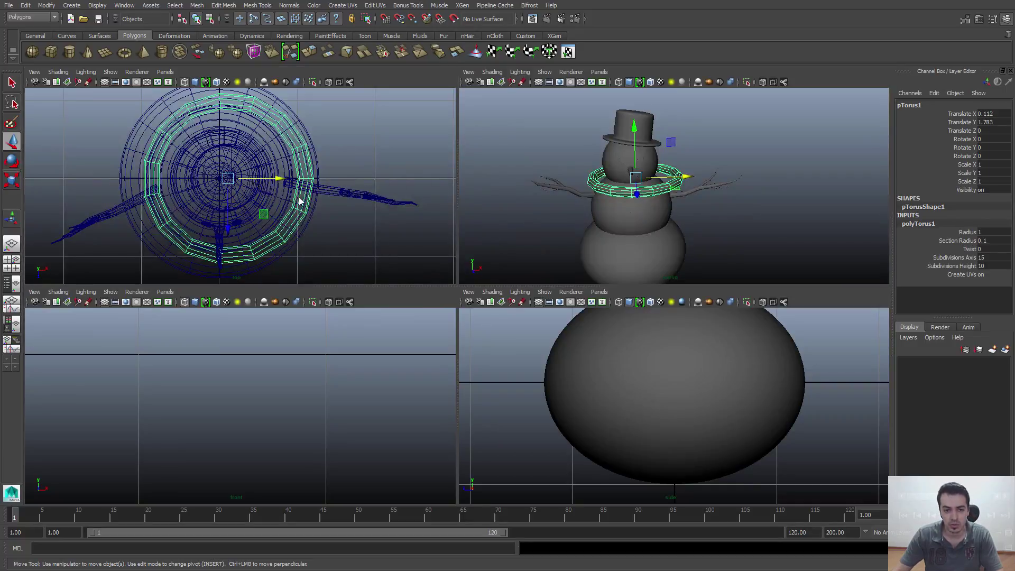
{"action": "key", "text": "space"}
{"action": "left_click_drag", "start_coordinate": [485, 279], "coordinate": [368, 310]}
{"action": "key", "text": "5"}
{"action": "key", "text": "r"}
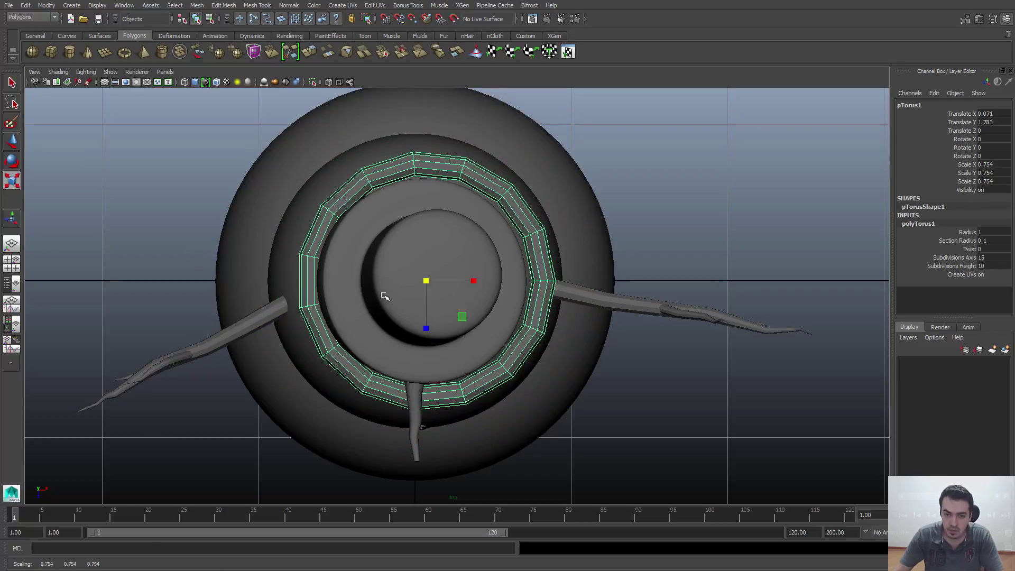
Step: In the front view, centre the torus on the snowman's neck at Translate X -0.01
{"action": "key", "text": "space"}
{"action": "key", "text": "space"}
{"action": "scroll", "coordinate": [659, 350], "scroll_direction": "up", "scroll_amount": 3}
{"action": "key", "text": "space"}
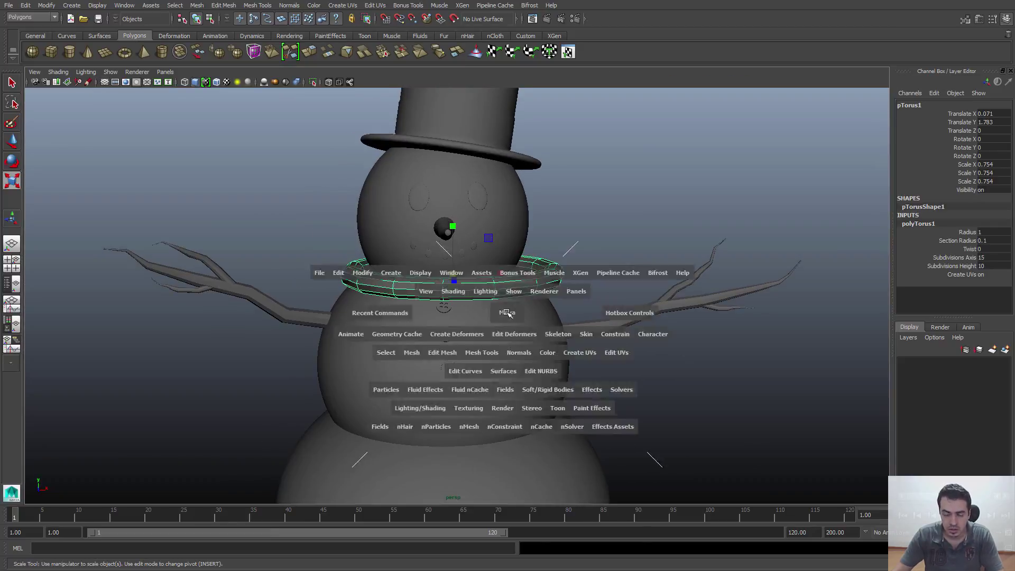
{"action": "key", "text": "space"}
{"action": "key", "text": "f"}
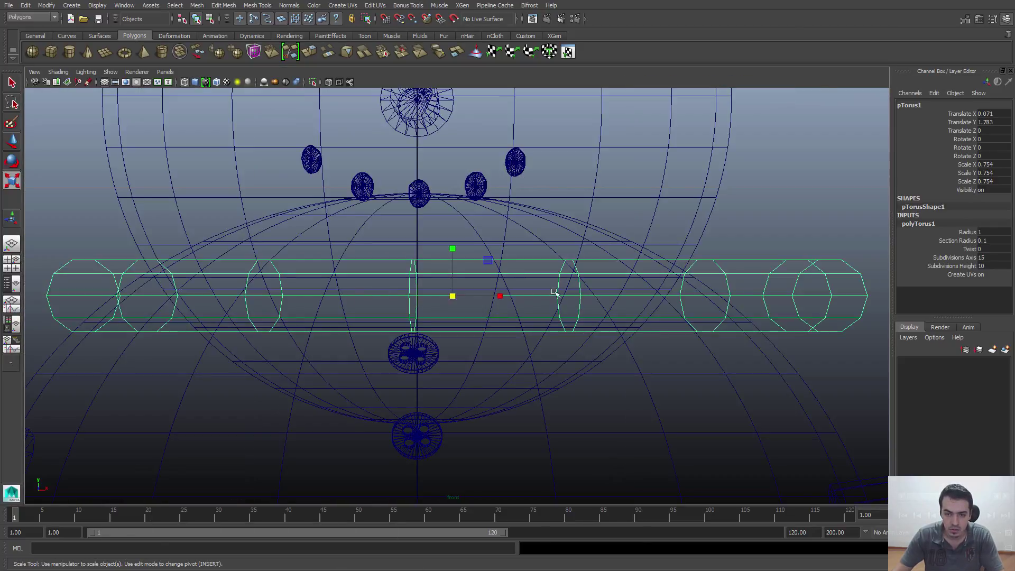
{"action": "key", "text": "w"}
{"action": "left_click_drag", "start_coordinate": [478, 295], "coordinate": [456, 300]}
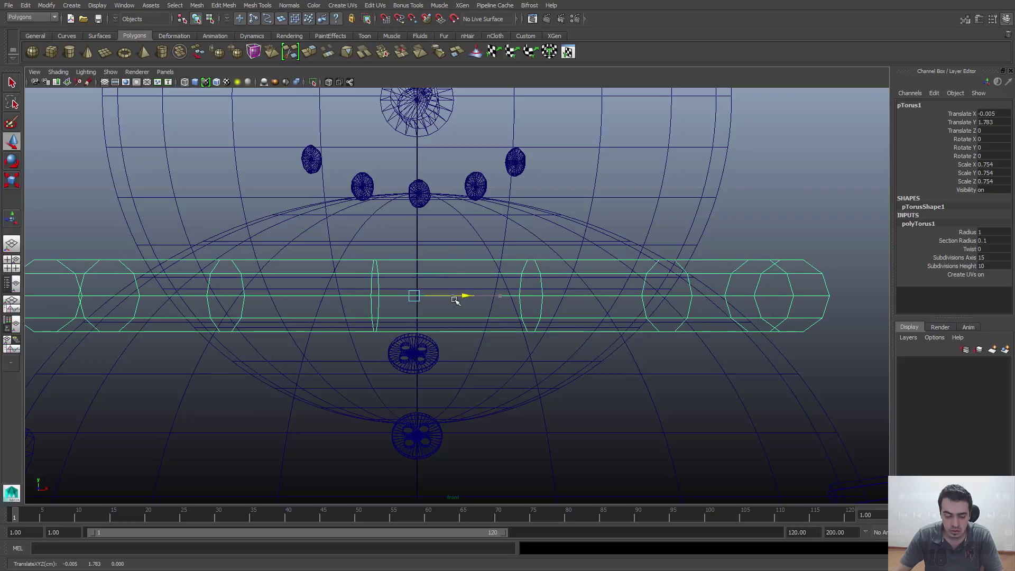
{"action": "key", "text": "5"}
{"action": "scroll", "coordinate": [508, 304], "scroll_direction": "down", "scroll_amount": 3}
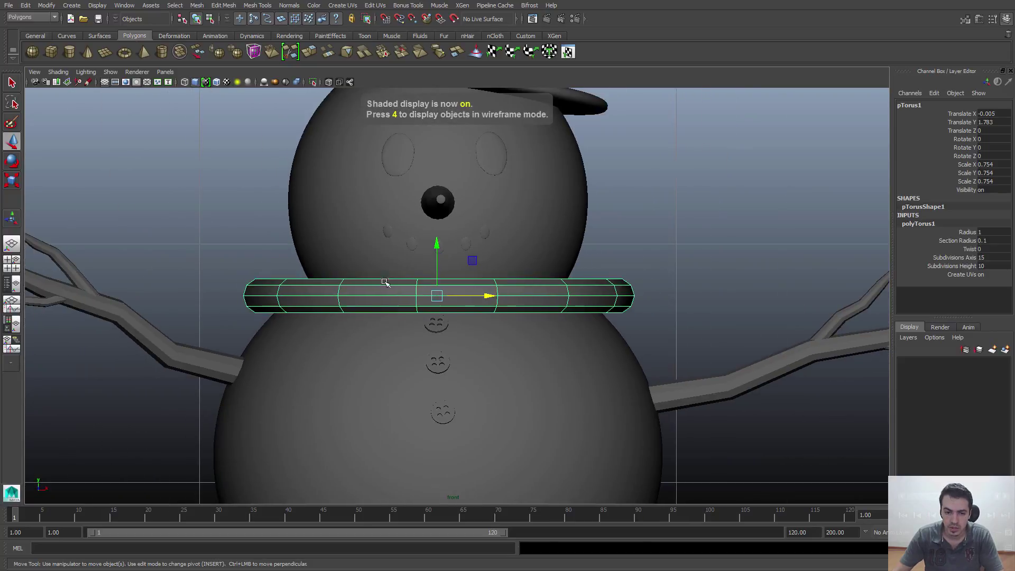
{"action": "left_click_drag", "start_coordinate": [498, 300], "coordinate": [485, 295]}
{"action": "key", "text": "space"}
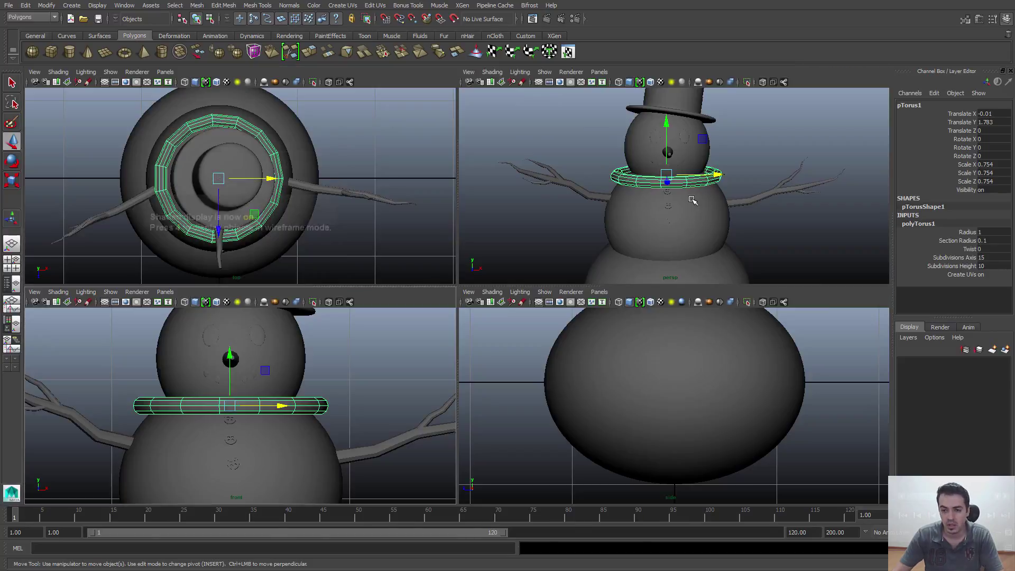
Step: Scale the torus uniformly to 0.622 and raise it to Translate Y 1.827 so it hugs the neck
{"action": "key", "text": "space"}
{"action": "left_click_drag", "start_coordinate": [430, 263], "coordinate": [473, 288], "text": "alt"}
{"action": "key", "text": "r"}
{"action": "key", "text": "w"}
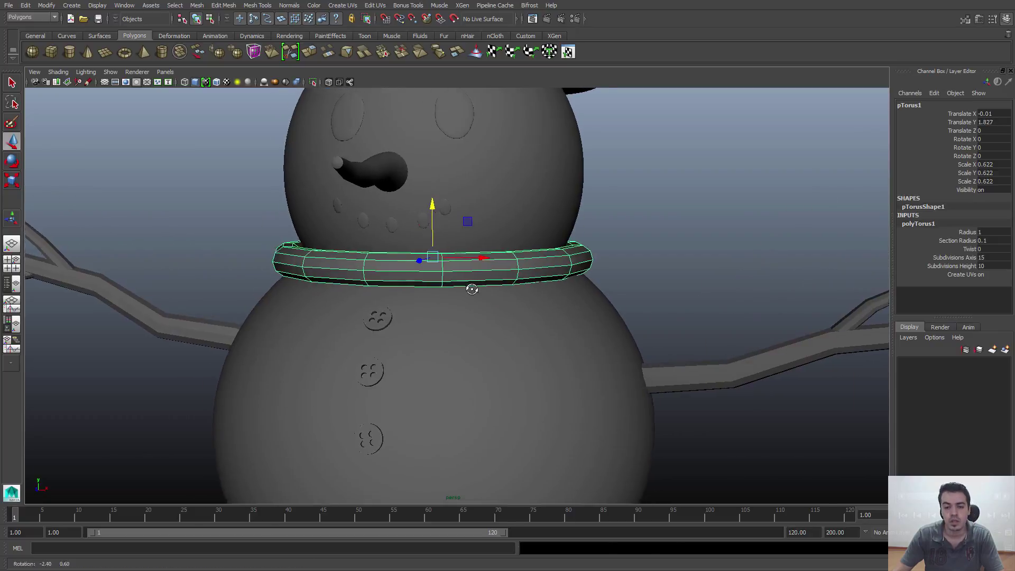
Step: Stretch the torus ring vertically into a thicker collar around the neck and deselect it
{"action": "scroll", "coordinate": [446, 251], "scroll_direction": "up", "scroll_amount": 3}
{"action": "left_click_drag", "start_coordinate": [563, 285], "coordinate": [450, 288], "text": "alt"}
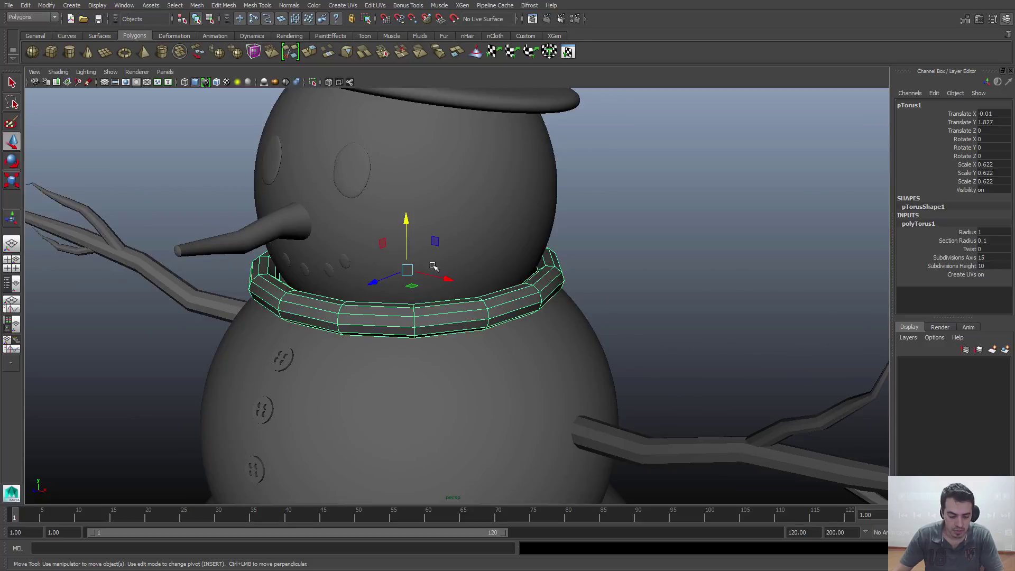
{"action": "key", "text": "r"}
{"action": "left_click_drag", "start_coordinate": [431, 245], "coordinate": [456, 220], "text": "alt"}
{"action": "left_click", "coordinate": [627, 285]}
Step: Examine the scarf ring's fit around the neck from several angles, with the ring selected and deselected
{"action": "right_click_drag", "start_coordinate": [627, 284], "coordinate": [503, 308], "text": "alt"}
{"action": "mouse_move", "coordinate": [503, 308]}
{"action": "left_mouse_down", "text": "alt"}
{"action": "mouse_move", "coordinate": [464, 321]}
{"action": "mouse_move", "coordinate": [507, 320]}
{"action": "left_mouse_up", "text": "alt"}
{"action": "right_click_drag", "start_coordinate": [508, 319], "coordinate": [485, 312], "text": "alt"}
{"action": "left_click_drag", "start_coordinate": [485, 311], "coordinate": [532, 319], "text": "alt"}
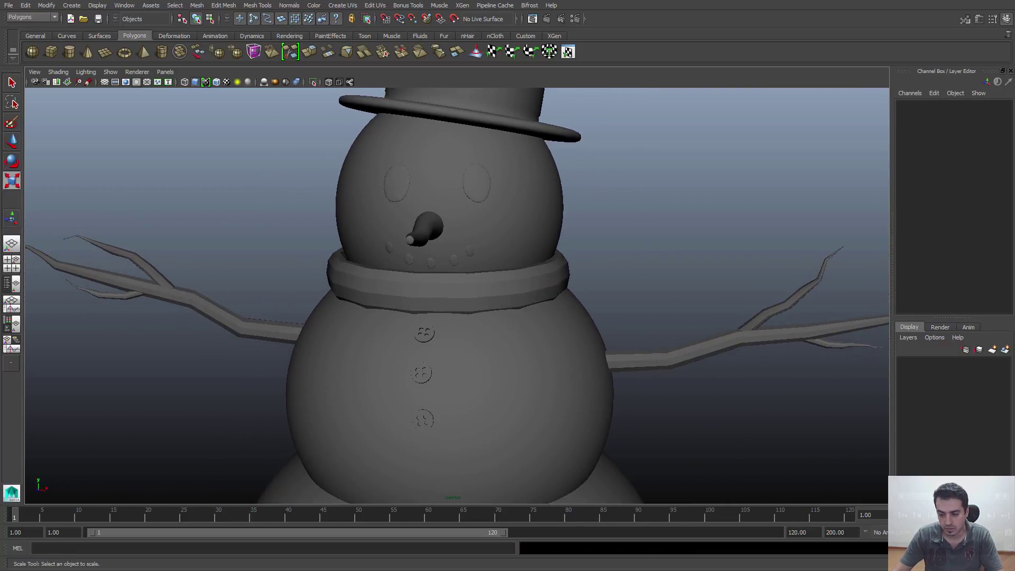
{"action": "left_click", "coordinate": [538, 287]}
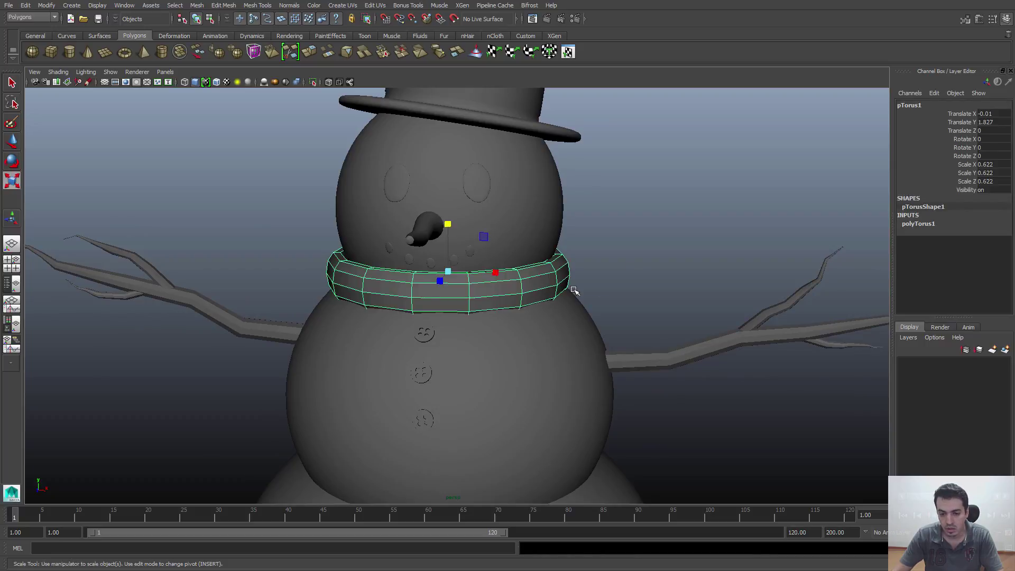
{"action": "left_click", "coordinate": [589, 290]}
{"action": "left_click_drag", "start_coordinate": [589, 290], "coordinate": [480, 306], "text": "alt"}
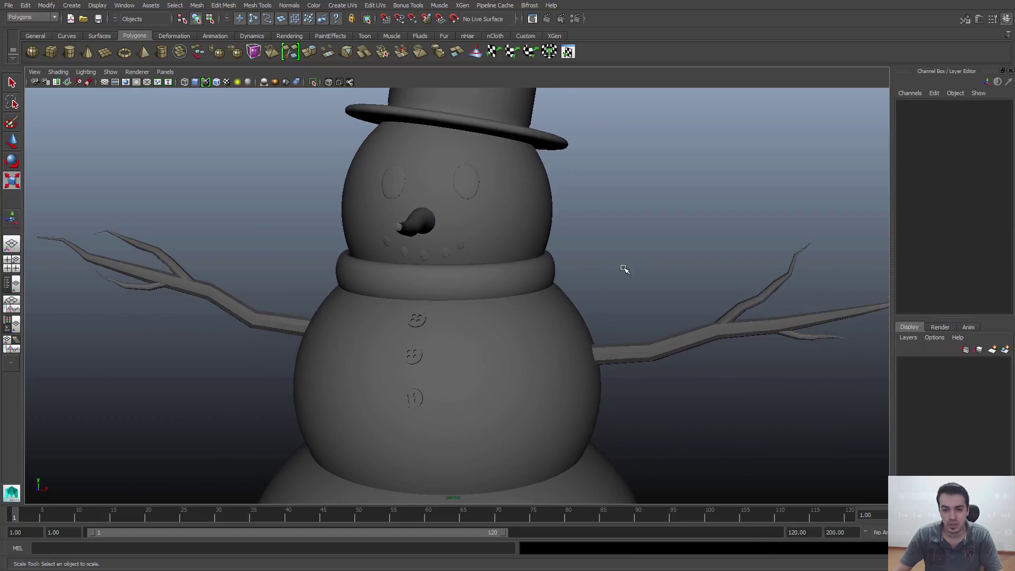
{"action": "right_click_drag", "start_coordinate": [623, 267], "coordinate": [521, 272], "text": "alt"}
{"action": "left_click_drag", "start_coordinate": [521, 272], "coordinate": [449, 277], "text": "alt"}
{"action": "middle_click_drag", "start_coordinate": [449, 276], "coordinate": [488, 253], "text": "alt"}
{"action": "right_click_drag", "start_coordinate": [487, 254], "coordinate": [480, 252], "text": "alt"}
{"action": "left_click_drag", "start_coordinate": [480, 252], "coordinate": [448, 267], "text": "alt"}
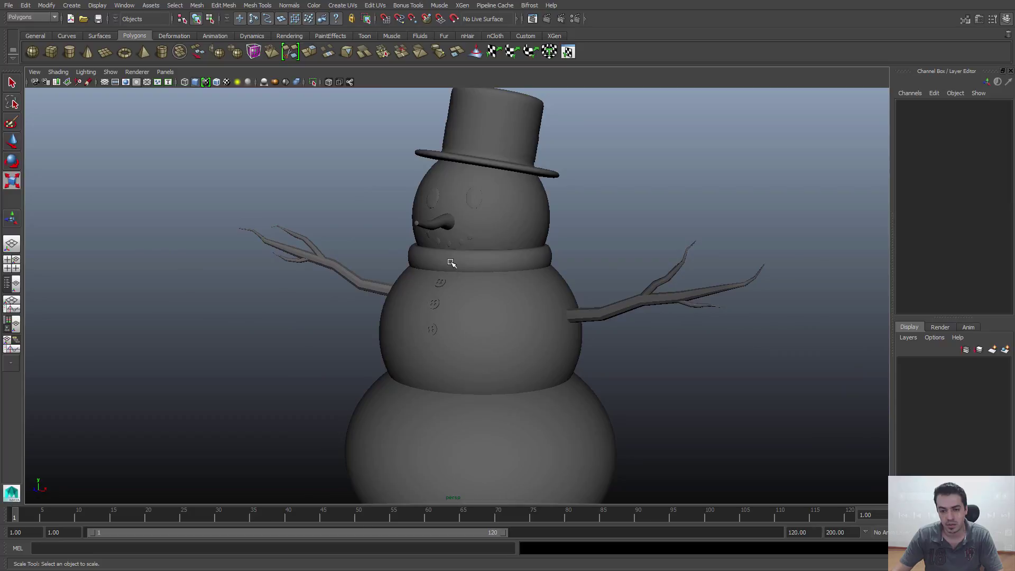
{"action": "left_click", "coordinate": [513, 258]}
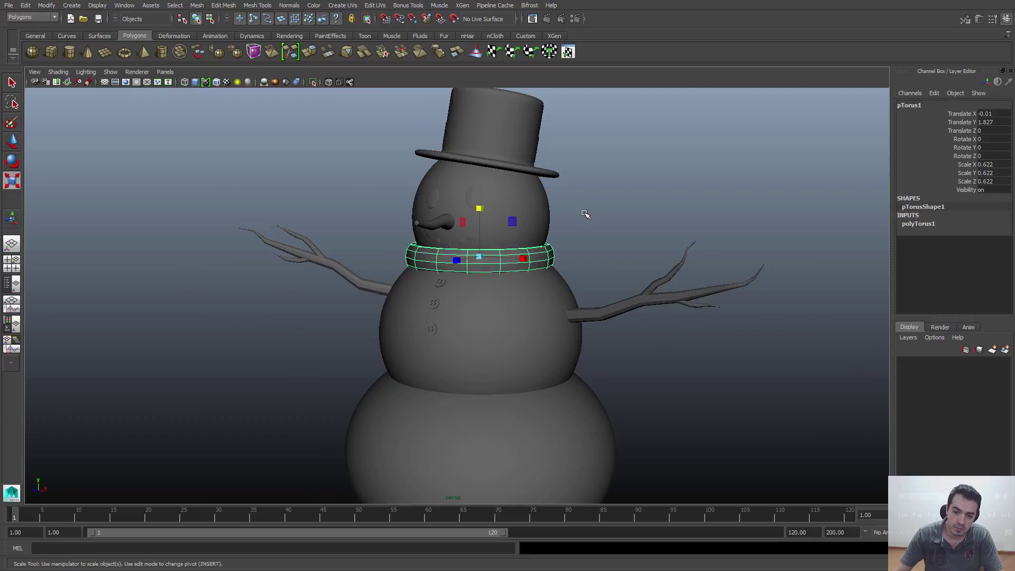
{"action": "left_click", "coordinate": [588, 254]}
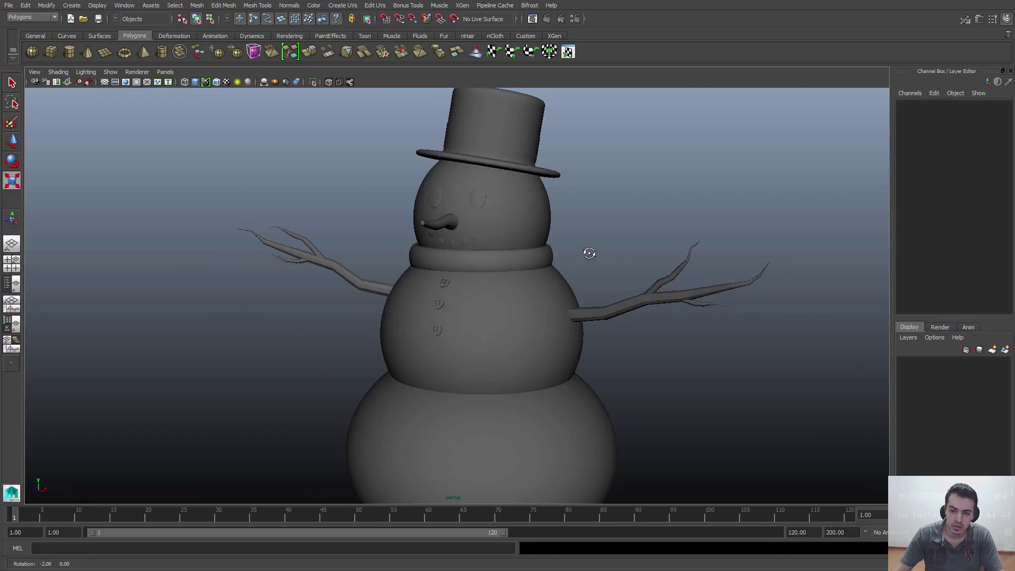
{"action": "right_click_drag", "start_coordinate": [589, 254], "coordinate": [470, 252], "text": "alt"}
Step: Raise the scarf ring slightly to Translate Y 1.836
{"action": "left_click", "coordinate": [504, 273]}
{"action": "key", "text": "w"}
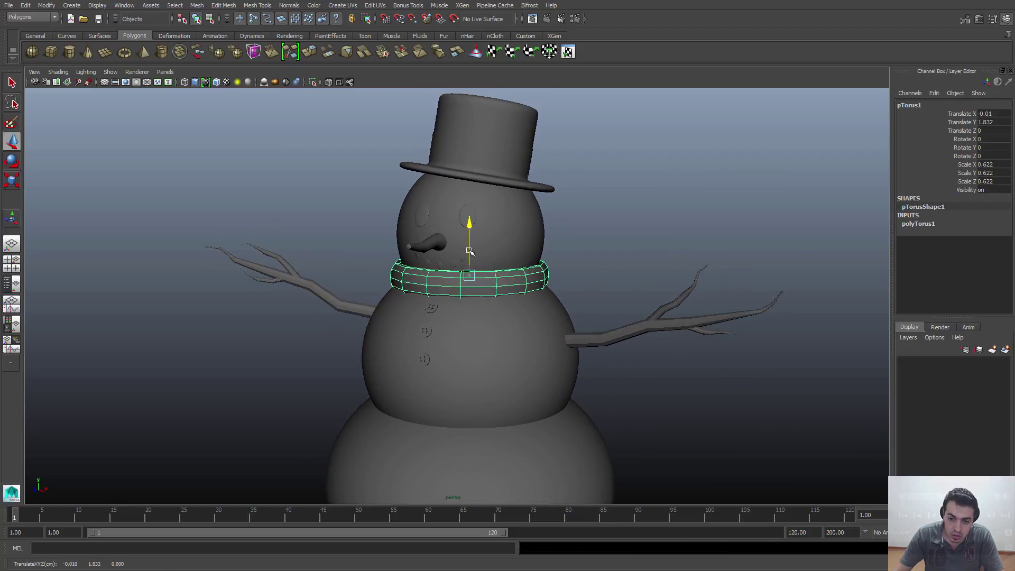
{"action": "left_click", "coordinate": [548, 270]}
{"action": "right_click_drag", "start_coordinate": [548, 270], "coordinate": [553, 302], "text": "alt"}
{"action": "left_click", "coordinate": [529, 281]}
{"action": "left_click", "coordinate": [645, 217]}
{"action": "left_click_drag", "start_coordinate": [534, 293], "coordinate": [487, 291], "text": "alt"}
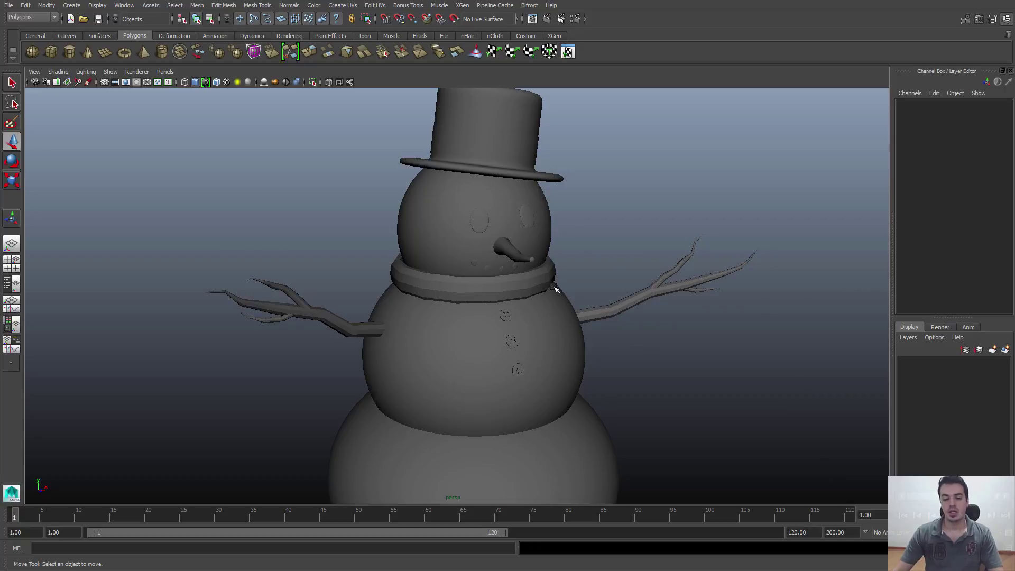
Step: Inspect the scarf ring from the side and front for how it sits between head and body
{"action": "left_click", "coordinate": [517, 289]}
{"action": "middle_click_drag", "start_coordinate": [449, 272], "coordinate": [420, 279], "text": "alt"}
{"action": "right_click_drag", "start_coordinate": [419, 279], "coordinate": [476, 288], "text": "alt"}
{"action": "left_click_drag", "start_coordinate": [476, 288], "coordinate": [510, 299], "text": "alt"}
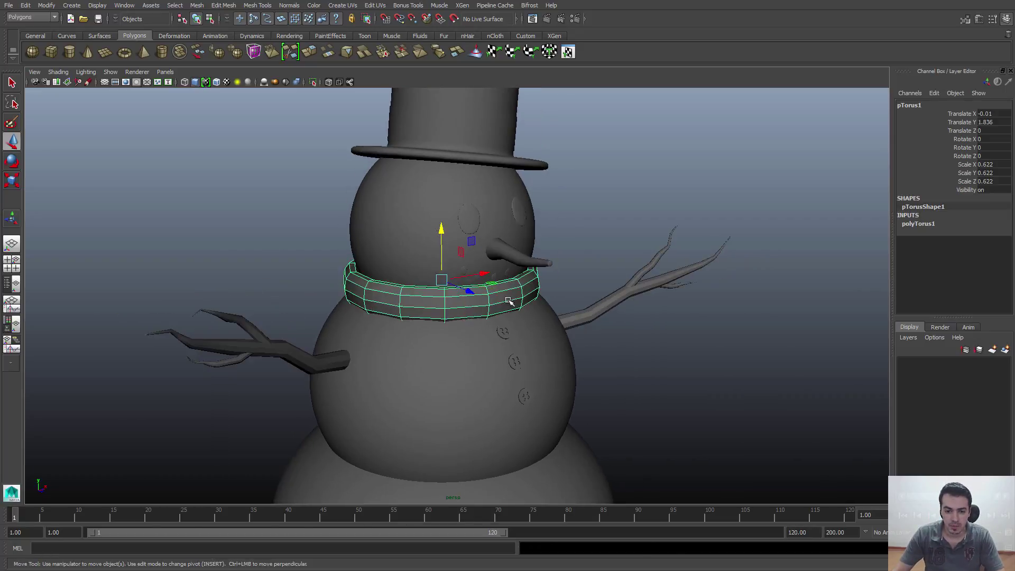
{"action": "right_click_drag", "start_coordinate": [364, 280], "coordinate": [399, 300], "text": "alt"}
{"action": "left_click_drag", "start_coordinate": [399, 300], "coordinate": [373, 287], "text": "alt"}
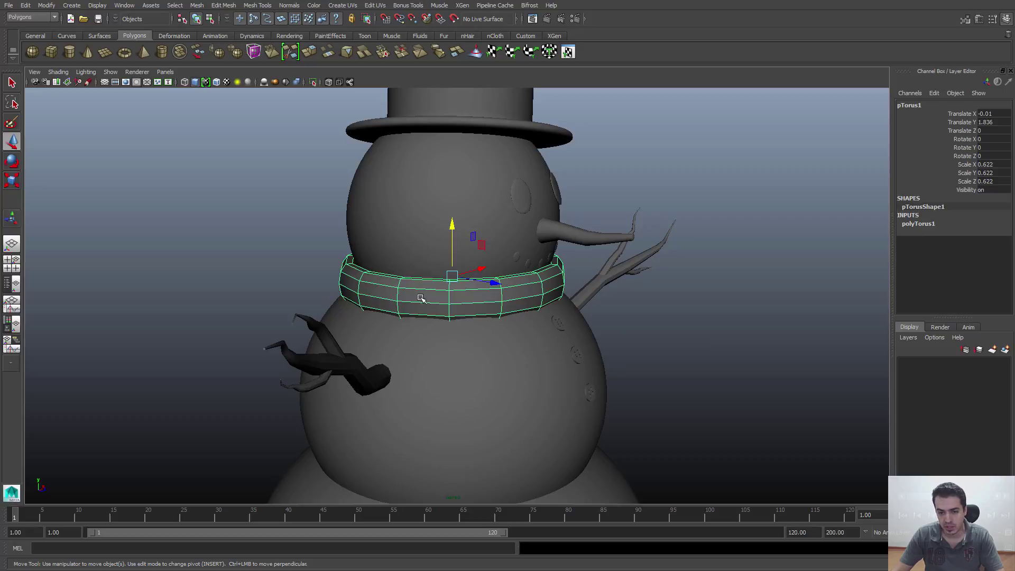
{"action": "left_click_drag", "start_coordinate": [480, 299], "coordinate": [502, 254], "text": "alt"}
{"action": "left_click", "coordinate": [602, 229]}
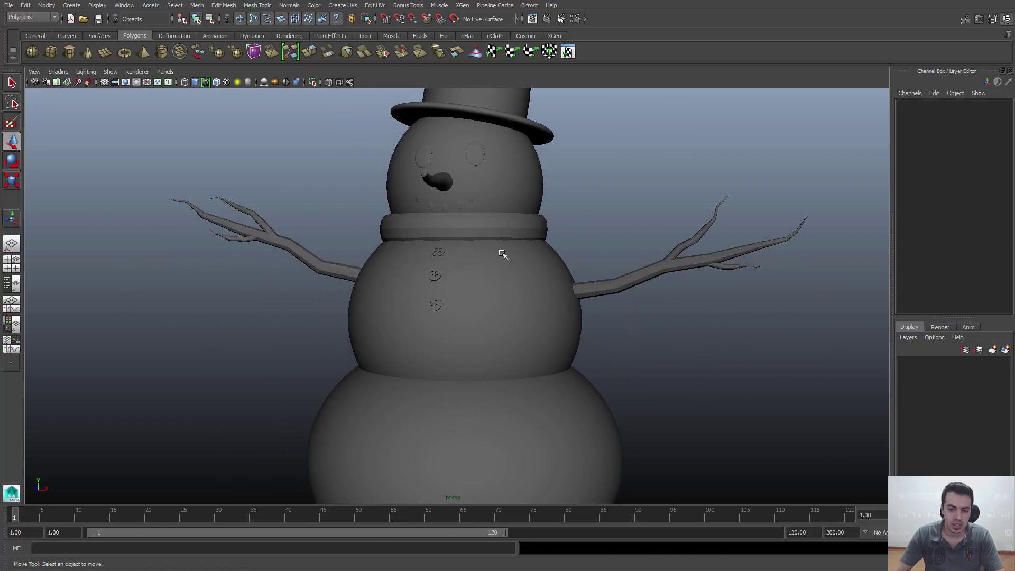
Step: Select the scarf ring and check its fit around the neck from the front and side
{"action": "left_click", "coordinate": [410, 228]}
{"action": "left_click_drag", "start_coordinate": [410, 229], "coordinate": [446, 284], "text": "alt"}
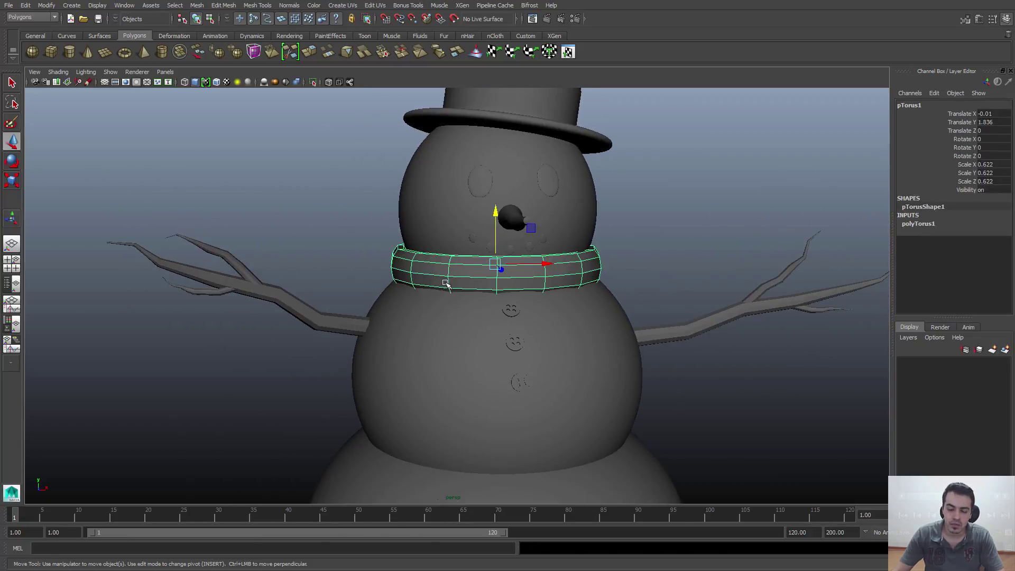
{"action": "left_click_drag", "start_coordinate": [396, 252], "coordinate": [530, 302], "text": "alt"}
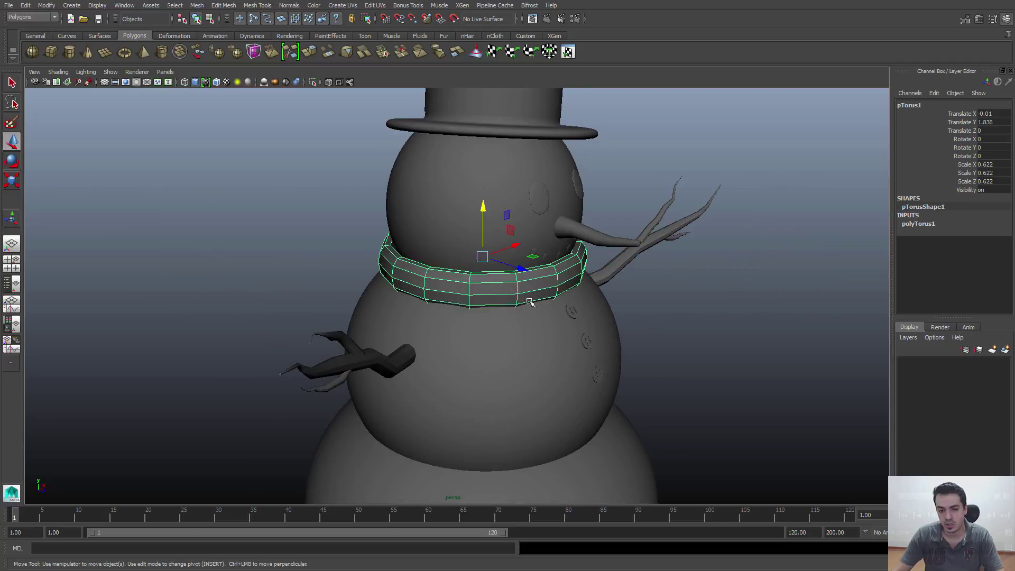
{"action": "left_click_drag", "start_coordinate": [442, 300], "coordinate": [521, 316], "text": "alt"}
{"action": "middle_click_drag", "start_coordinate": [522, 317], "coordinate": [473, 342], "text": "alt"}
{"action": "left_click_drag", "start_coordinate": [473, 342], "coordinate": [468, 321], "text": "alt"}
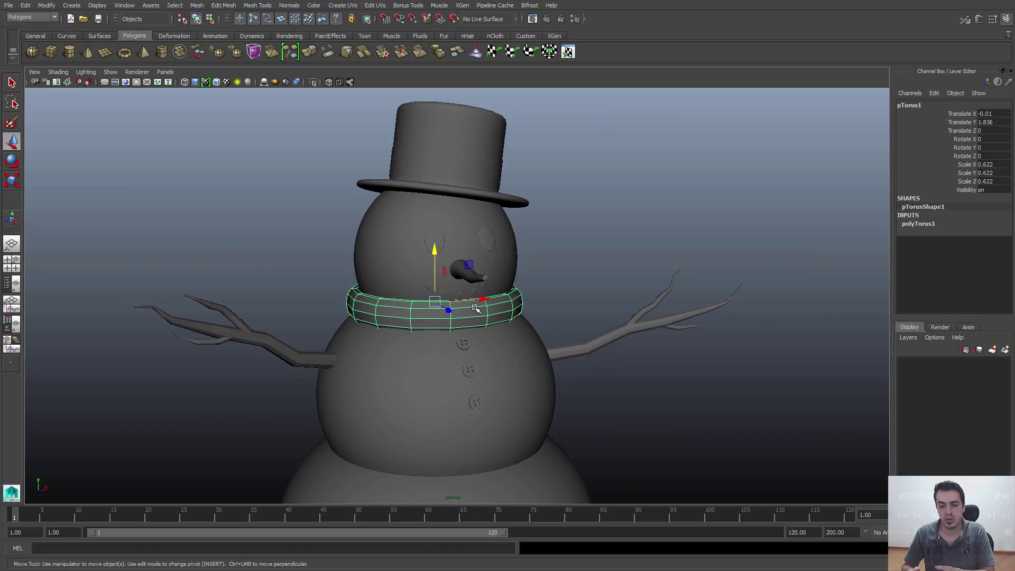
{"action": "left_click", "coordinate": [549, 263]}
{"action": "left_click", "coordinate": [508, 330]}
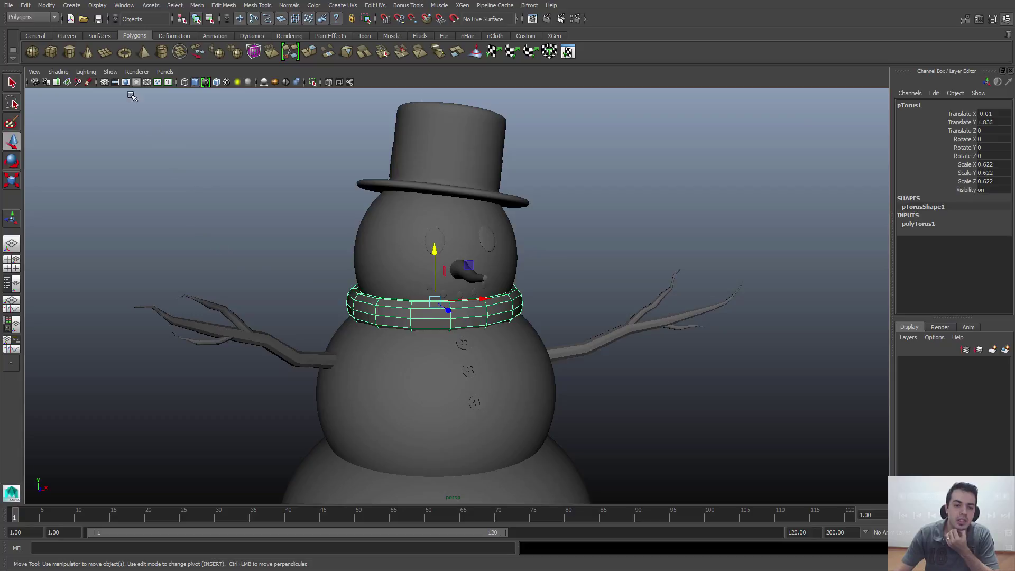
Step: Isolate the scarf ring in the view and bring the whole snowman back
{"action": "left_click", "coordinate": [111, 72]}
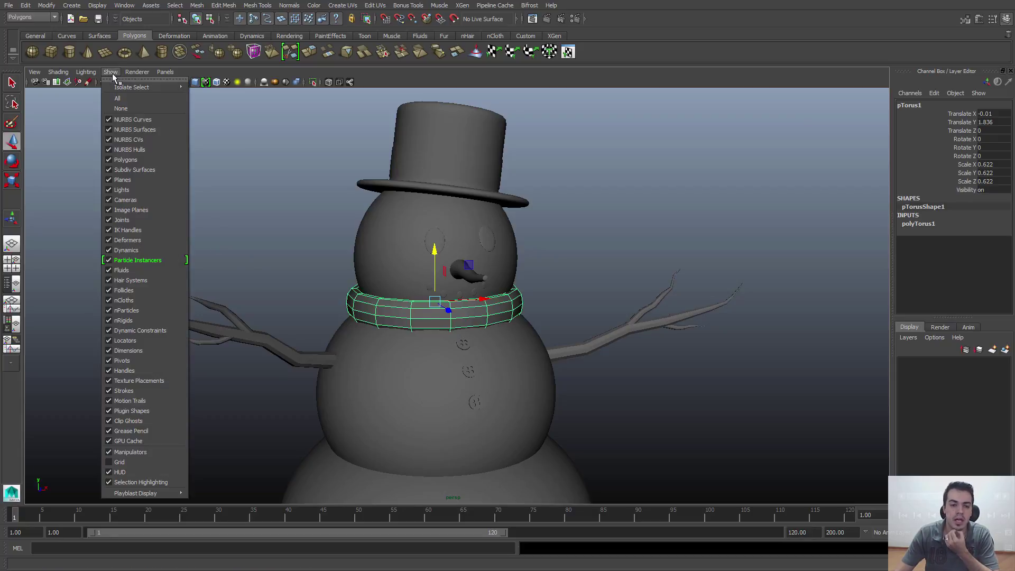
{"action": "mouse_move", "coordinate": [125, 87]}
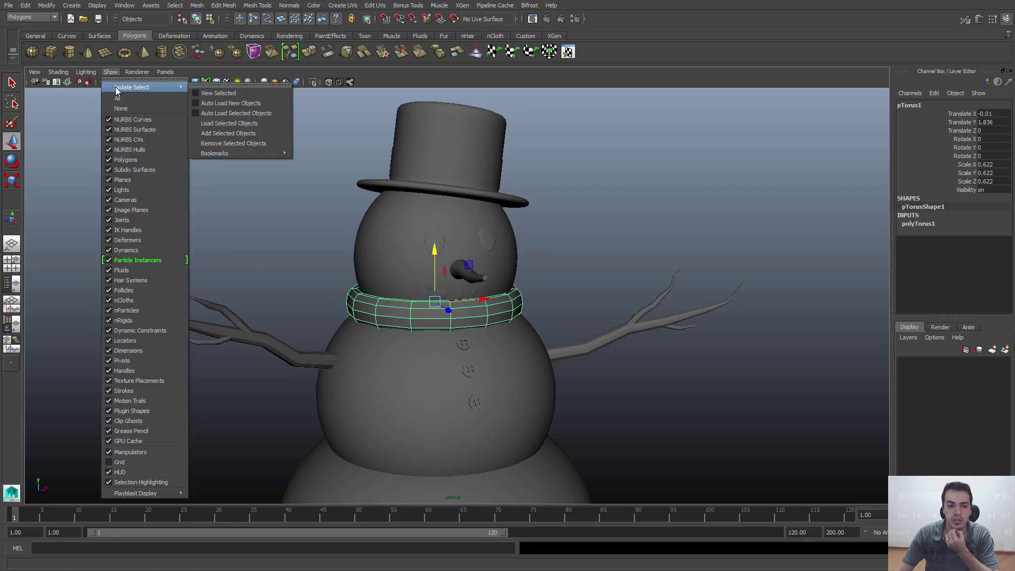
{"action": "left_click", "coordinate": [232, 92]}
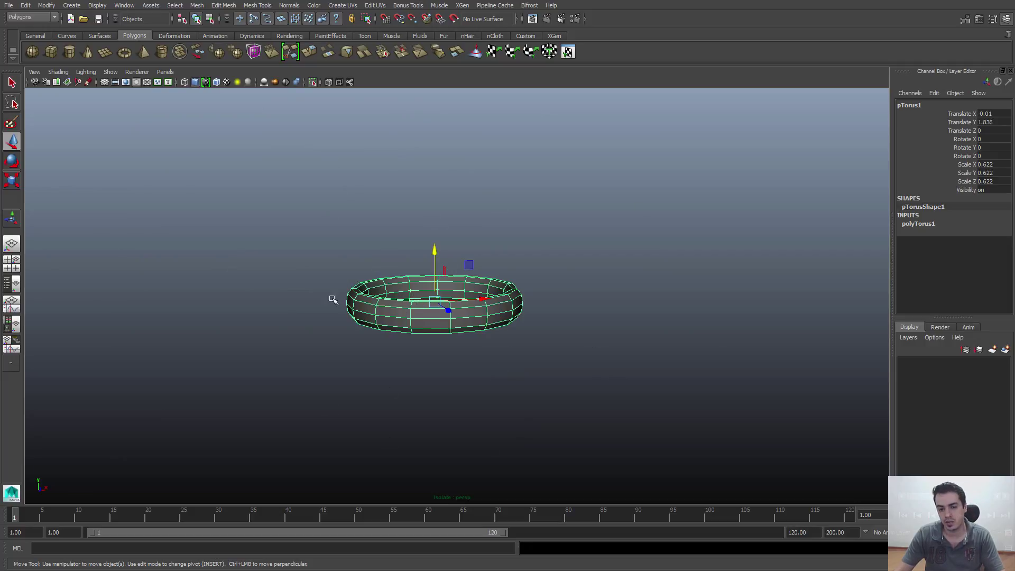
{"action": "left_click_drag", "start_coordinate": [420, 236], "coordinate": [362, 231], "text": "alt"}
{"action": "left_click", "coordinate": [112, 74]}
{"action": "mouse_move", "coordinate": [127, 91]}
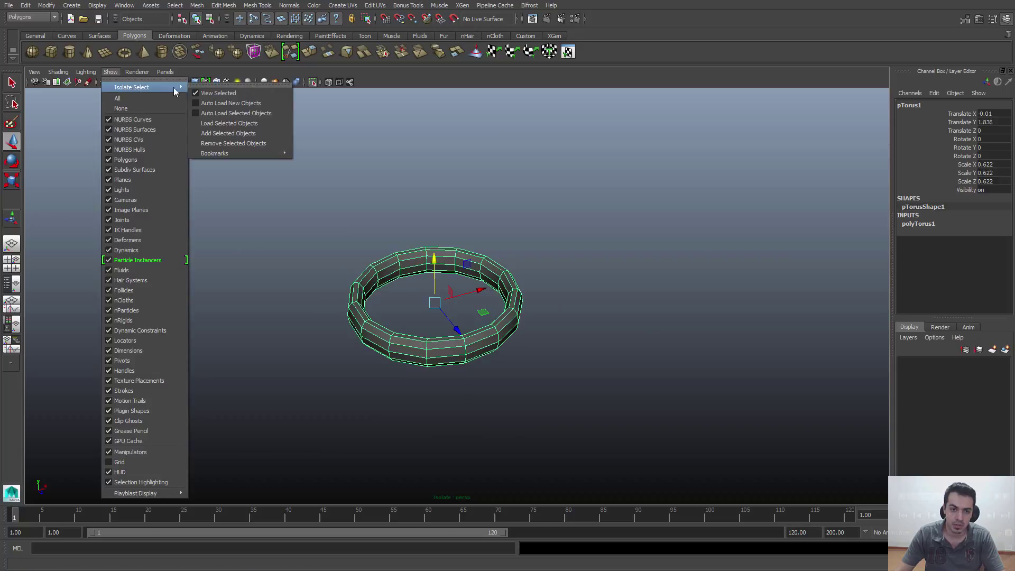
{"action": "left_click", "coordinate": [231, 92]}
Step: Switch the scarf ring to face selection and pick one outer face above the snowman's arm
{"action": "left_click_drag", "start_coordinate": [376, 318], "coordinate": [409, 339], "text": "alt"}
{"action": "left_click_drag", "start_coordinate": [423, 418], "coordinate": [419, 317], "text": "alt"}
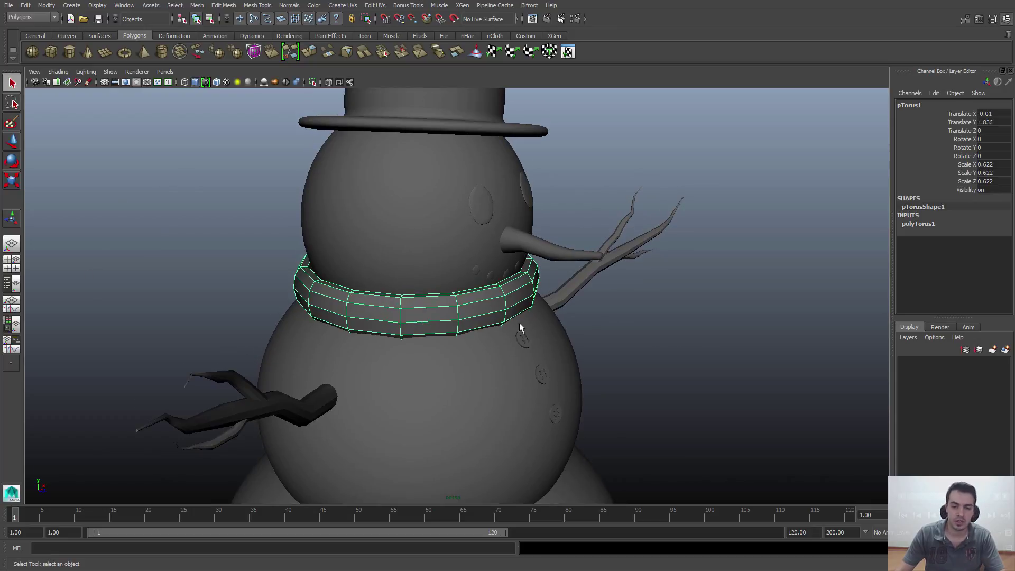
{"action": "left_click_drag", "start_coordinate": [385, 335], "coordinate": [414, 347], "text": "alt"}
{"action": "right_click_drag", "start_coordinate": [362, 305], "coordinate": [362, 324]}
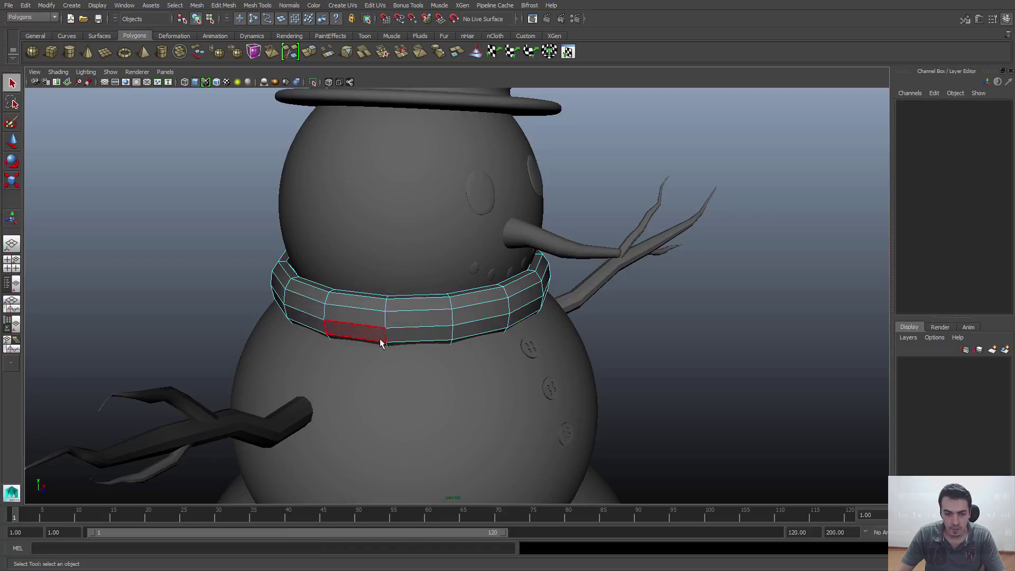
{"action": "left_click", "coordinate": [362, 311]}
{"action": "left_click_drag", "start_coordinate": [362, 318], "coordinate": [419, 331], "text": "alt"}
{"action": "left_click", "coordinate": [417, 319]}
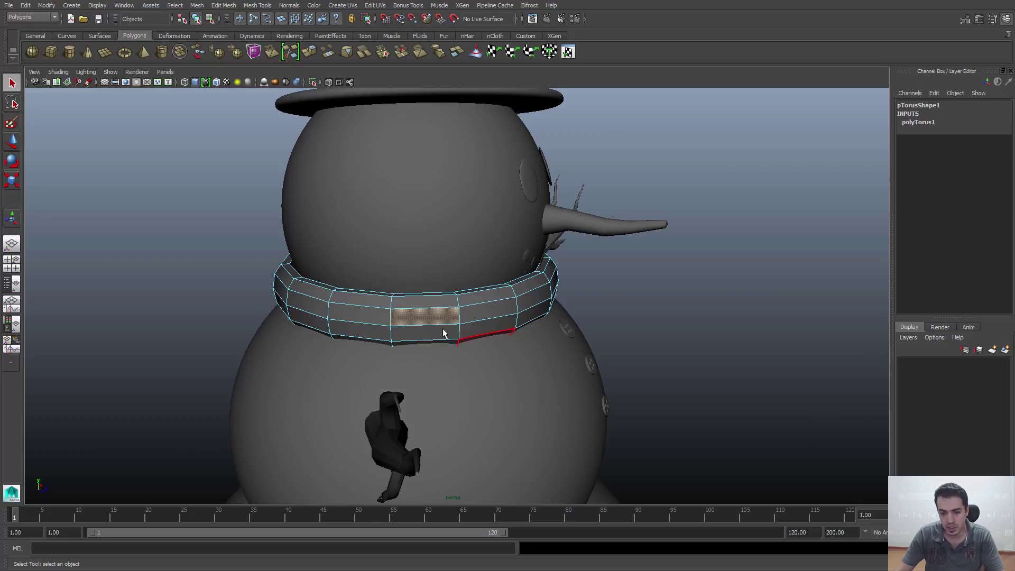
{"action": "left_click_drag", "start_coordinate": [421, 338], "coordinate": [426, 348], "text": "alt"}
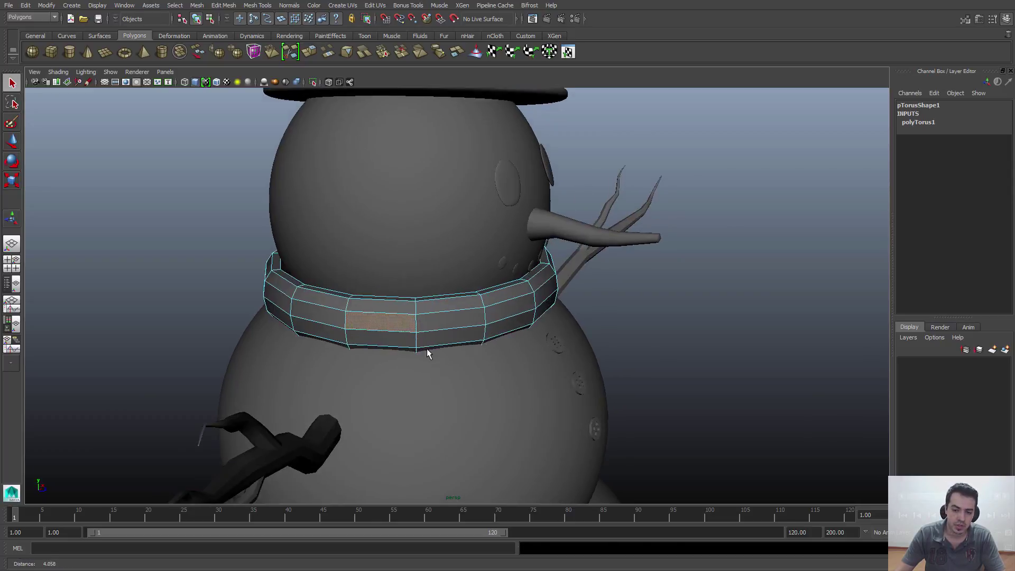
{"action": "left_click", "coordinate": [379, 338]}
{"action": "left_click", "coordinate": [379, 327]}
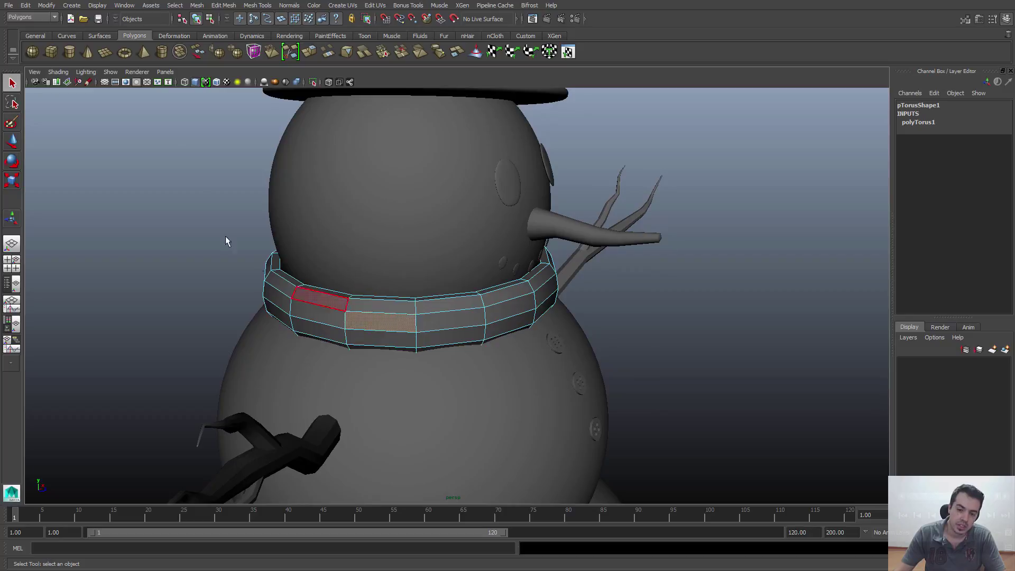
Step: Try to isolate the scarf ring while only one of its faces is selected
{"action": "left_click", "coordinate": [110, 72]}
{"action": "mouse_move", "coordinate": [132, 87]}
{"action": "left_click", "coordinate": [243, 94]}
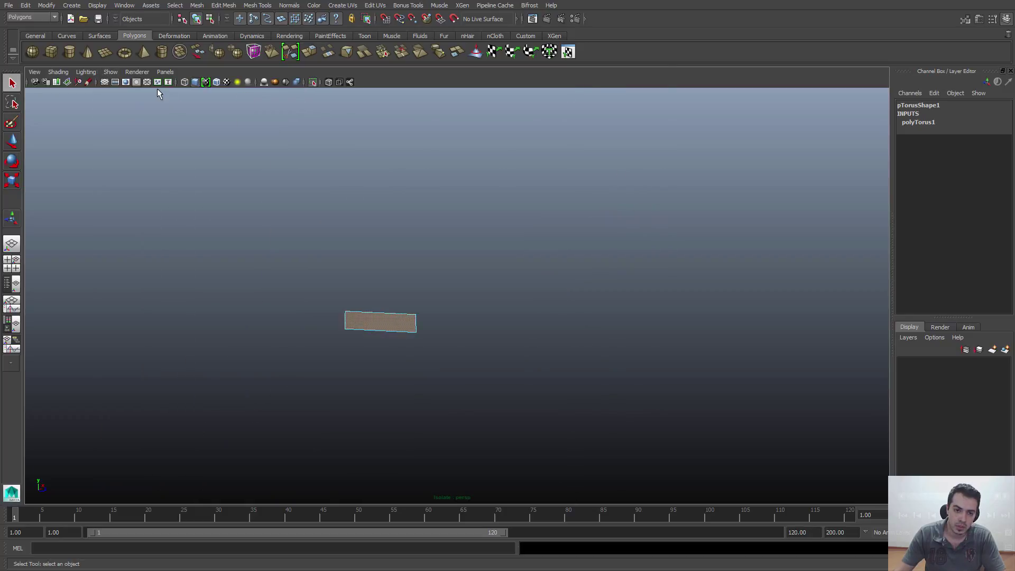
{"action": "key", "text": "ctrl+z"}
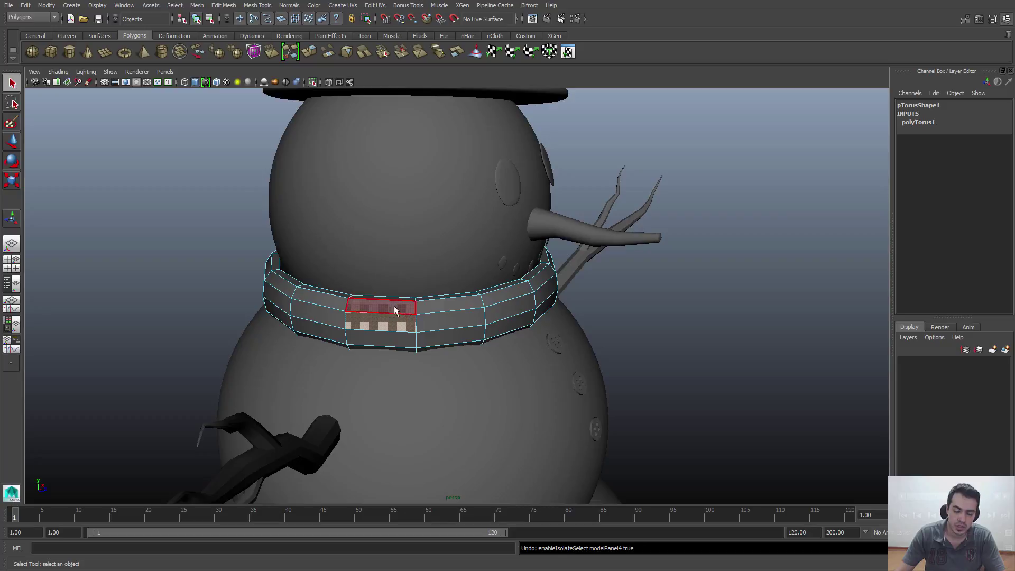
Step: Return the scarf ring to object mode and isolate the whole ring in the view
{"action": "right_click", "coordinate": [425, 312]}
{"action": "left_click", "coordinate": [431, 307]}
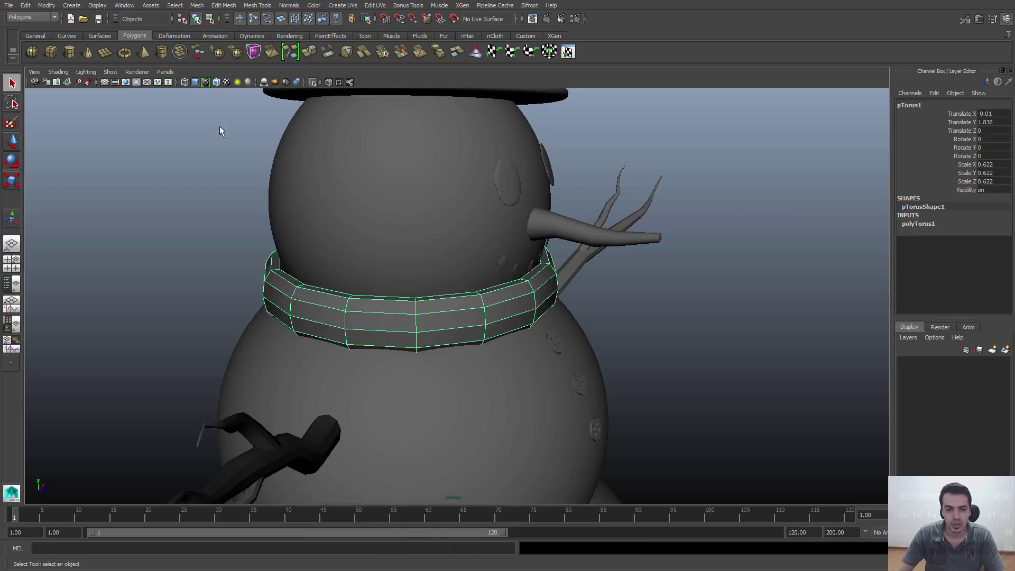
{"action": "left_click", "coordinate": [110, 73]}
{"action": "mouse_move", "coordinate": [152, 88]}
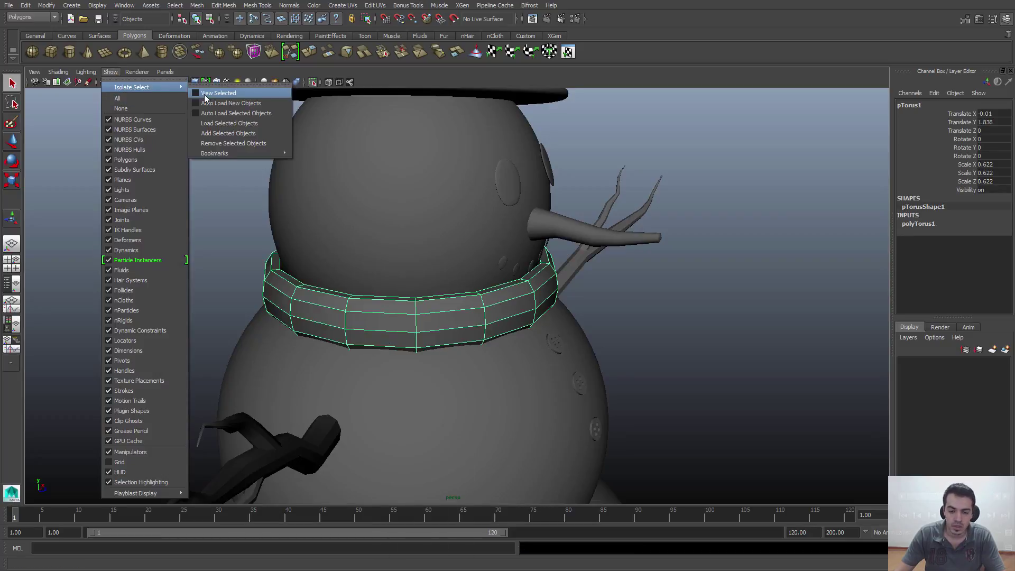
{"action": "left_click", "coordinate": [218, 93]}
Step: Delete one full cross-section segment of faces from the side of the ring to cut it open
{"action": "right_click", "coordinate": [394, 307]}
{"action": "left_click", "coordinate": [392, 286]}
{"action": "left_click_drag", "start_coordinate": [392, 286], "coordinate": [394, 420]}
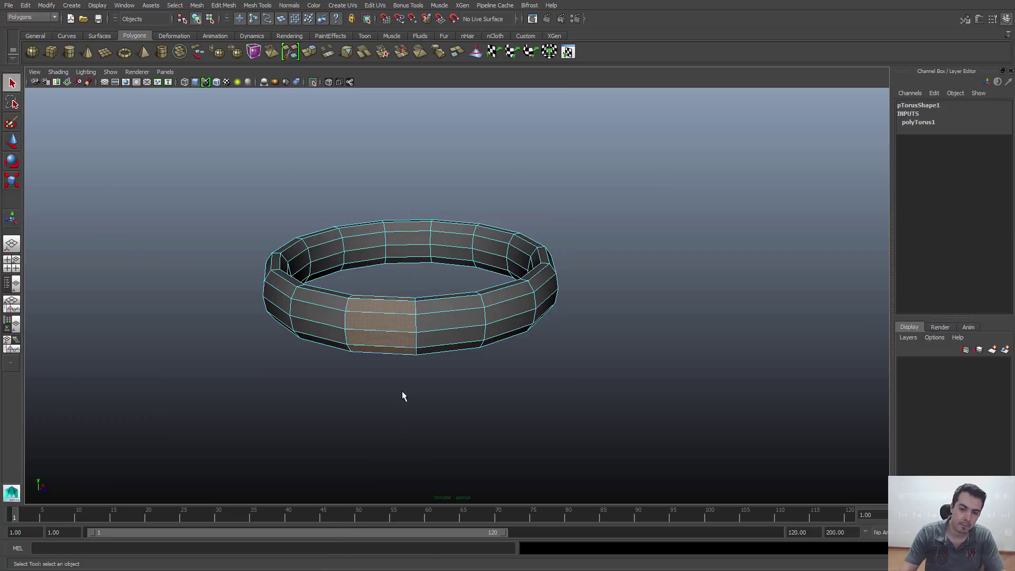
{"action": "key", "text": "Delete"}
{"action": "left_click_drag", "start_coordinate": [453, 388], "coordinate": [516, 335], "text": "alt"}
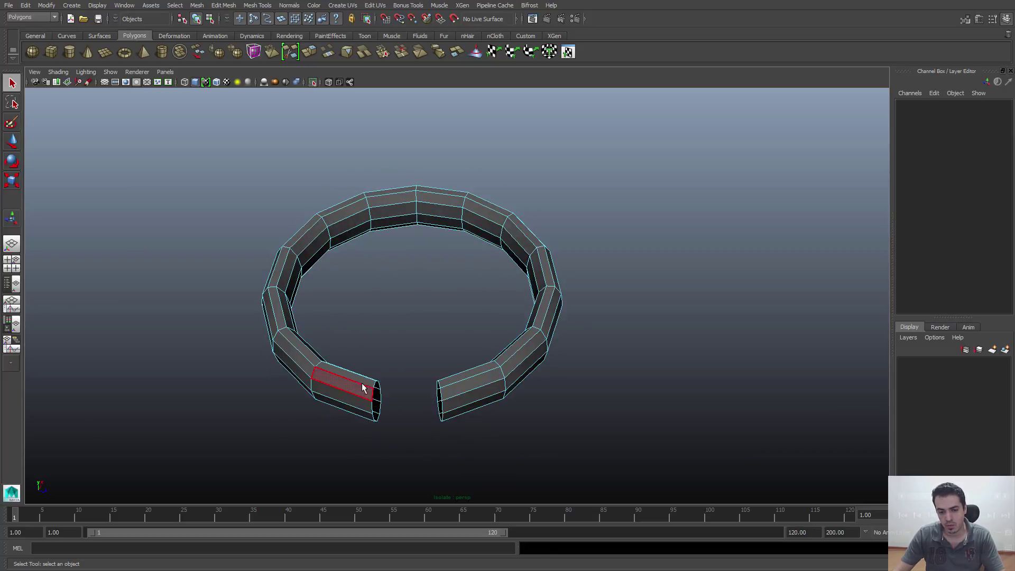
{"action": "mouse_move", "coordinate": [437, 416]}
{"action": "left_mouse_down", "text": "alt"}
{"action": "mouse_move", "coordinate": [417, 385]}
{"action": "mouse_move", "coordinate": [455, 410]}
{"action": "mouse_move", "coordinate": [450, 402]}
{"action": "left_mouse_up", "text": "alt"}
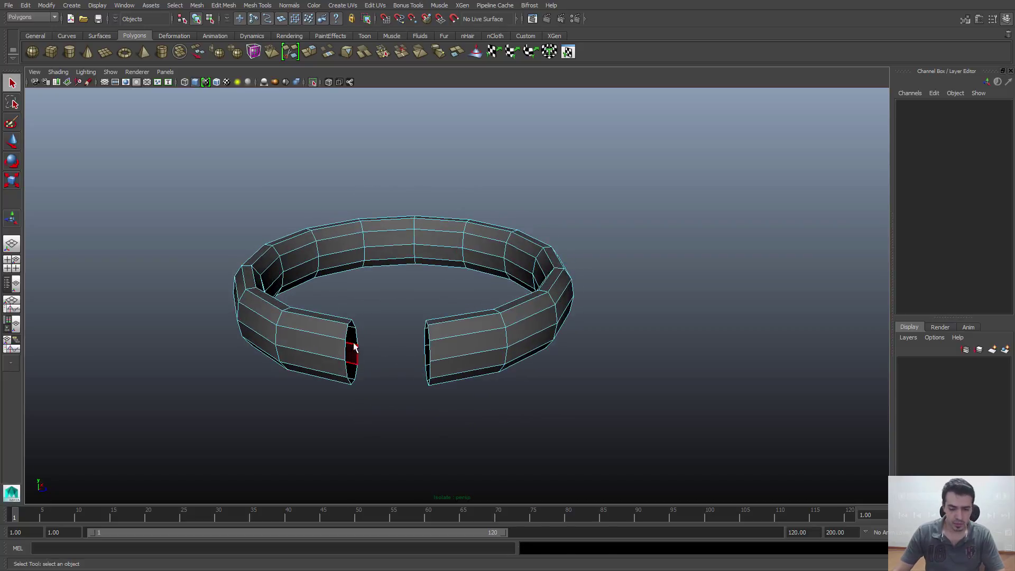
Step: Select the border edge loop of one open end of the ring and cap it with Fill Hole
{"action": "left_click_drag", "start_coordinate": [352, 364], "coordinate": [299, 308], "text": "alt"}
{"action": "right_click", "coordinate": [299, 308]}
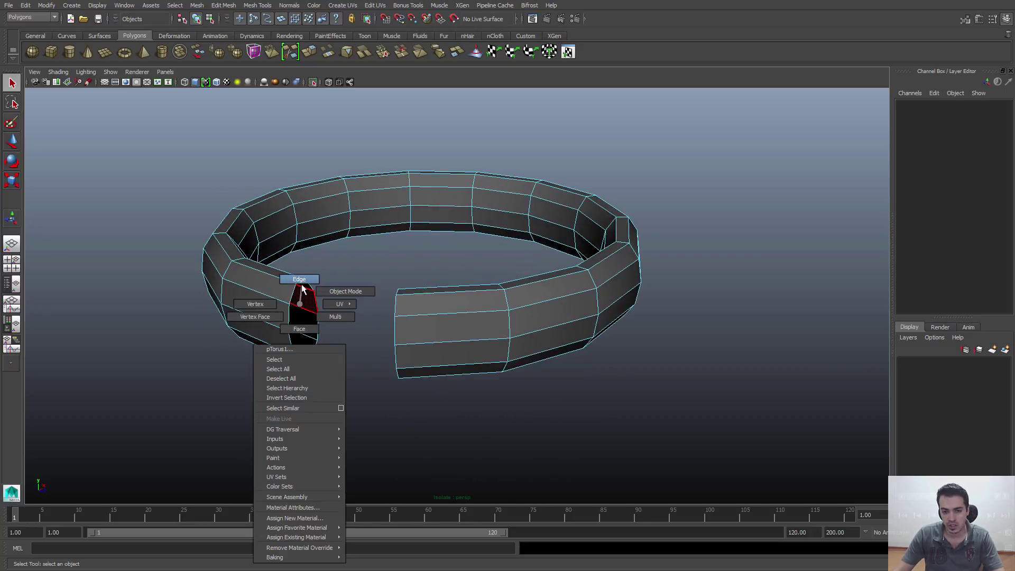
{"action": "left_click", "coordinate": [303, 288]}
{"action": "left_click_drag", "start_coordinate": [127, 301], "coordinate": [302, 327], "text": "alt"}
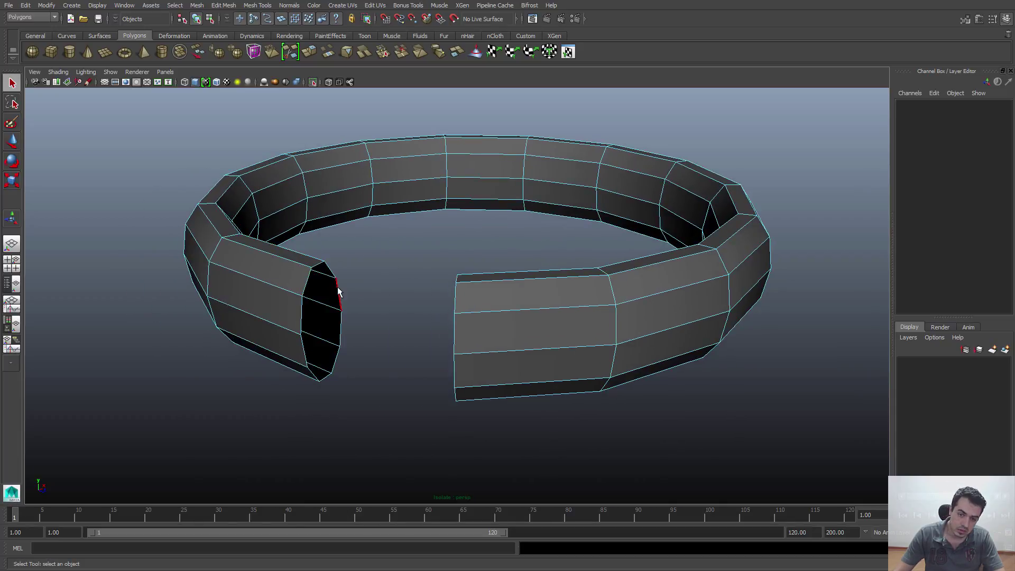
{"action": "left_click", "coordinate": [301, 317]}
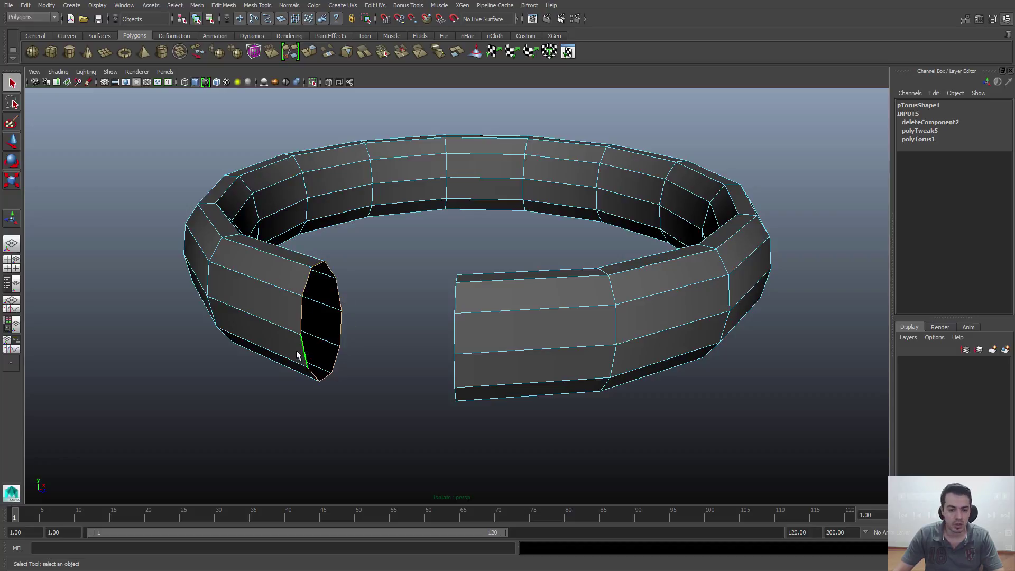
{"action": "left_click", "coordinate": [317, 260]}
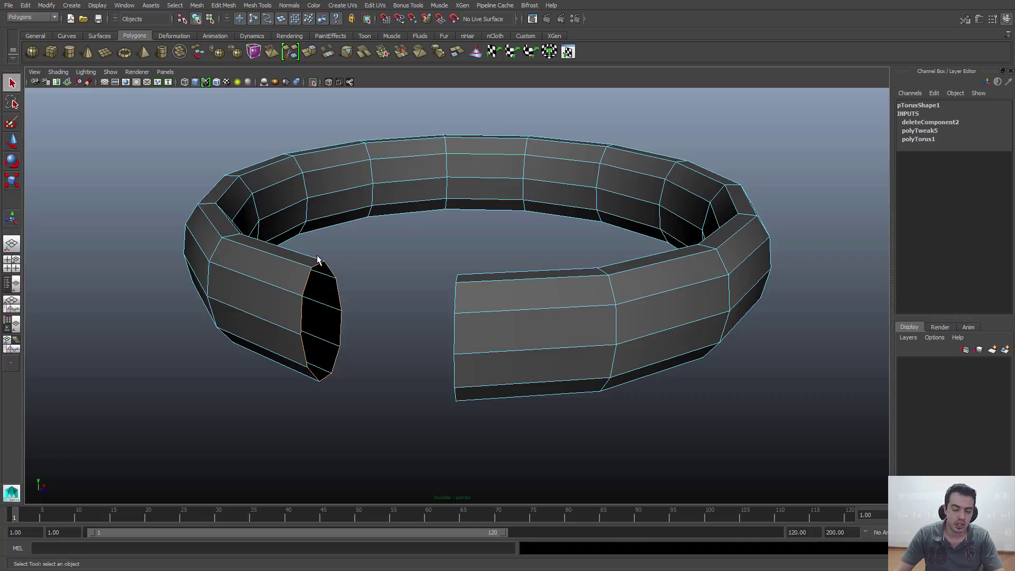
{"action": "left_click", "coordinate": [223, 5]}
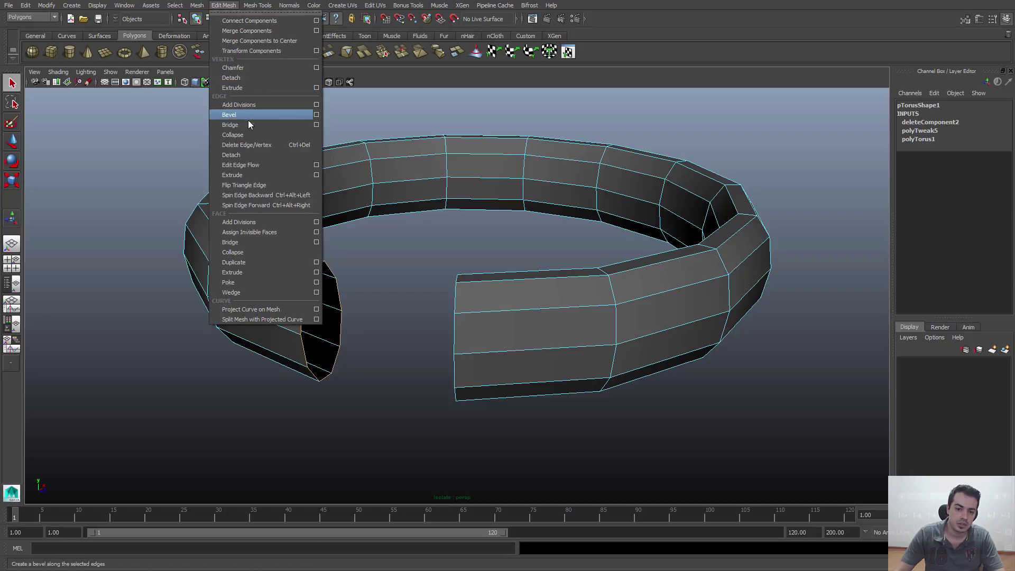
{"action": "mouse_move", "coordinate": [197, 7]}
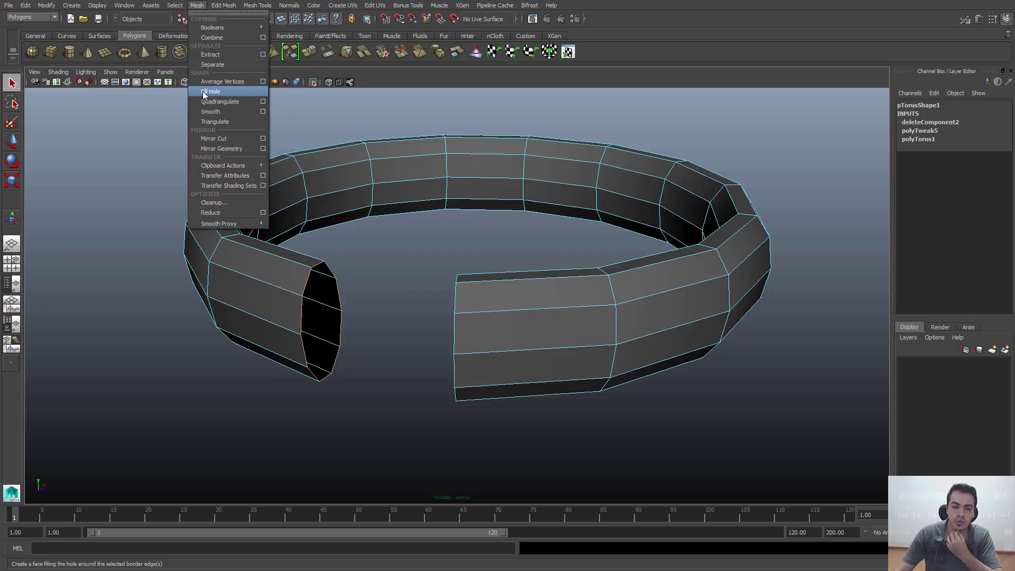
{"action": "left_click", "coordinate": [217, 91]}
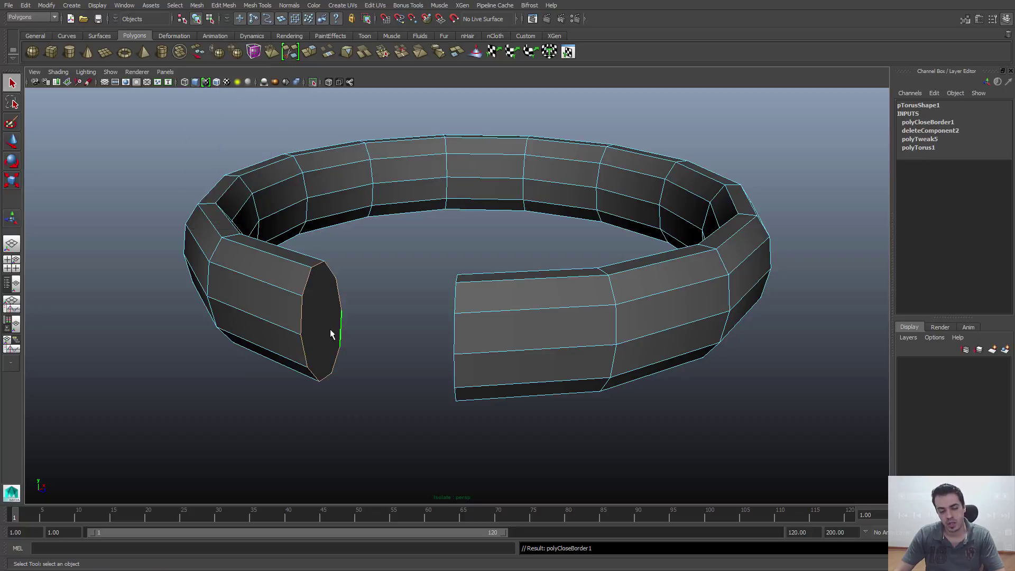
Step: Cap the ring's opposite open end by selecting its border edges and applying Fill Hole
{"action": "left_click_drag", "start_coordinate": [334, 333], "coordinate": [384, 296], "text": "alt"}
{"action": "key", "text": "F10"}
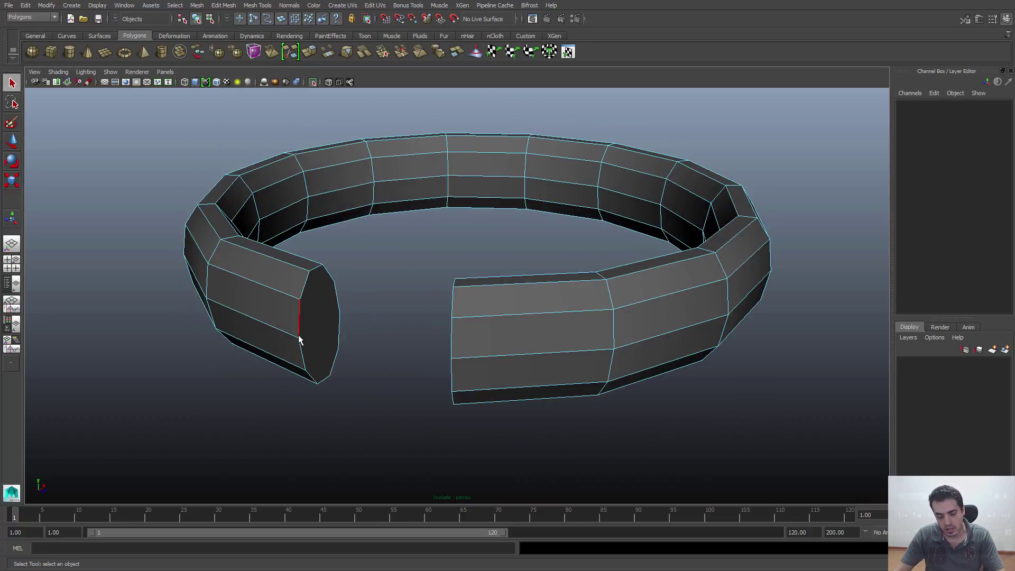
{"action": "left_click_drag", "start_coordinate": [296, 351], "coordinate": [281, 335], "text": "alt"}
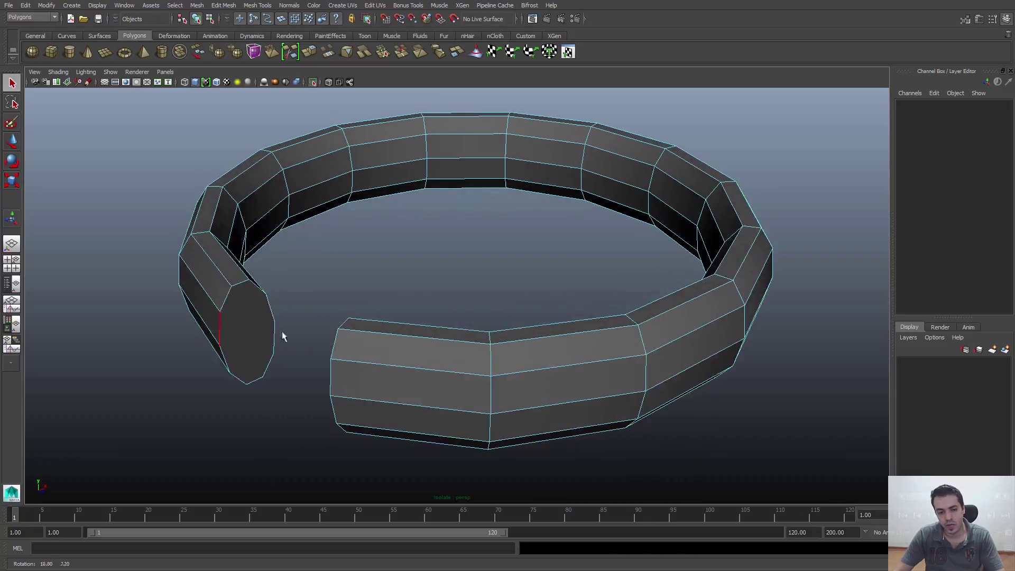
{"action": "left_click_drag", "start_coordinate": [220, 316], "coordinate": [469, 319], "text": "alt"}
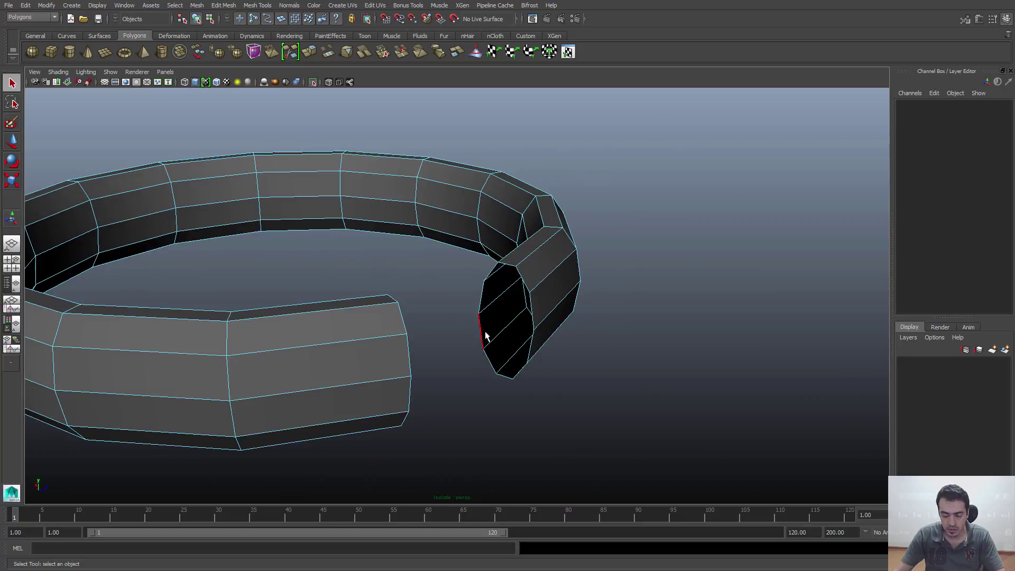
{"action": "left_click", "coordinate": [480, 336]}
{"action": "left_click", "coordinate": [217, 6]}
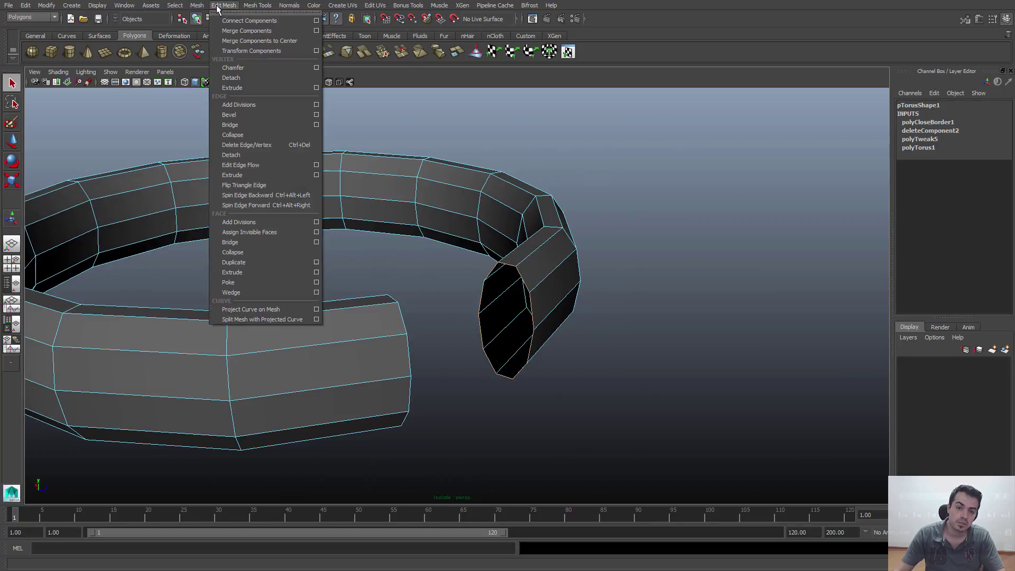
{"action": "mouse_move", "coordinate": [196, 6]}
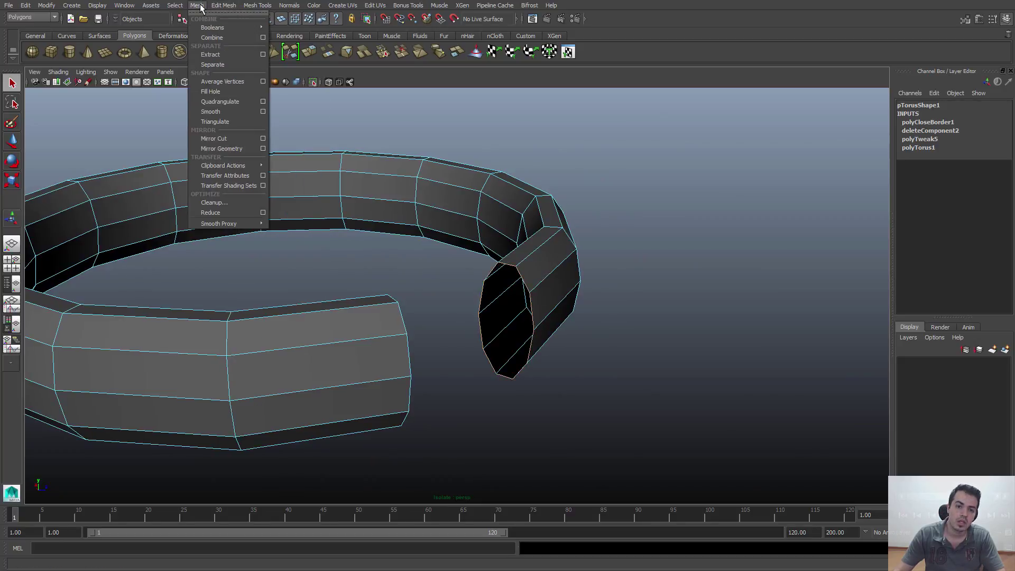
{"action": "left_click", "coordinate": [212, 93]}
{"action": "left_click_drag", "start_coordinate": [309, 134], "coordinate": [385, 270], "text": "alt"}
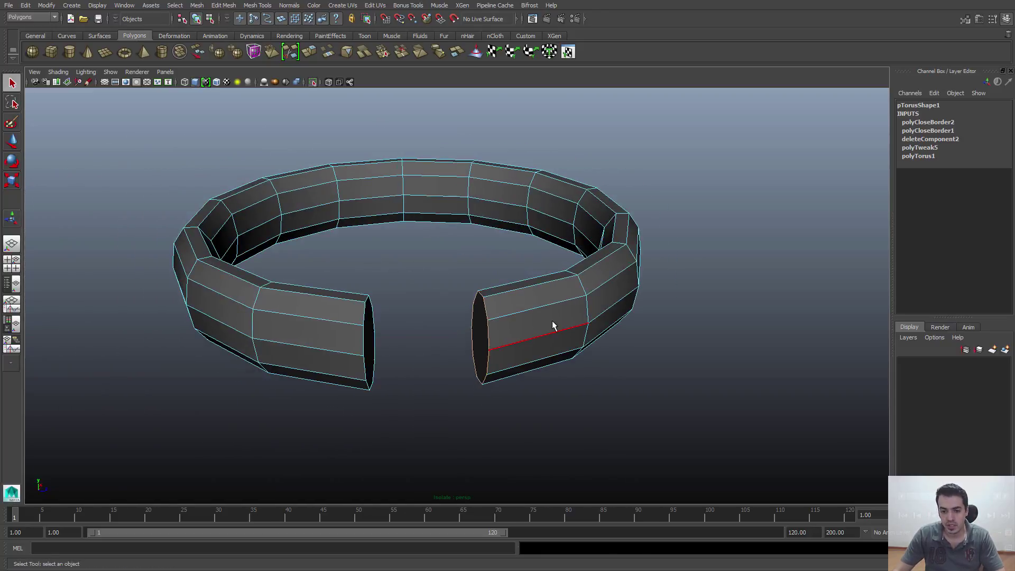
{"action": "left_click_drag", "start_coordinate": [552, 321], "coordinate": [535, 338], "text": "alt"}
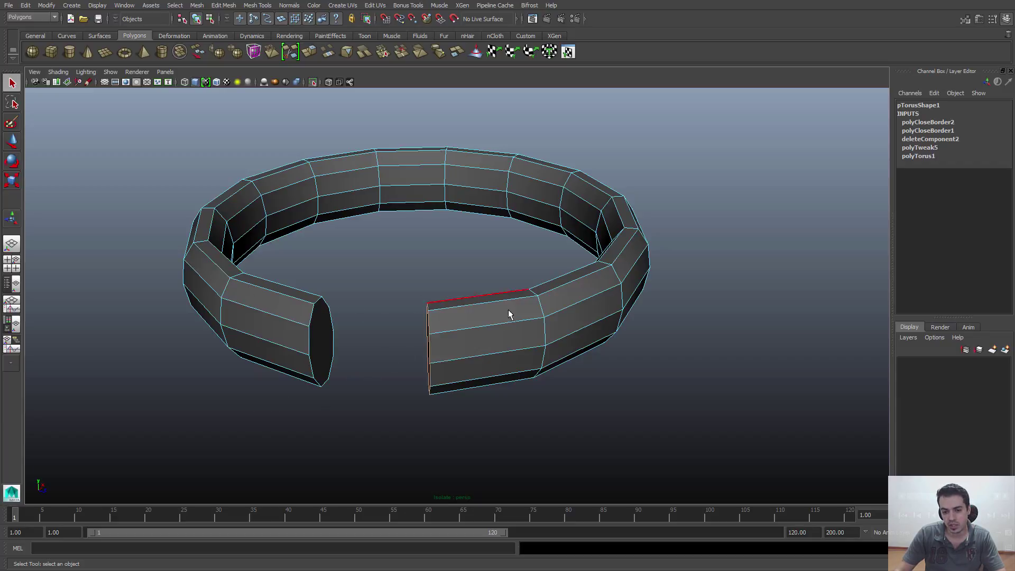
{"action": "left_click_drag", "start_coordinate": [492, 358], "coordinate": [533, 274], "text": "alt"}
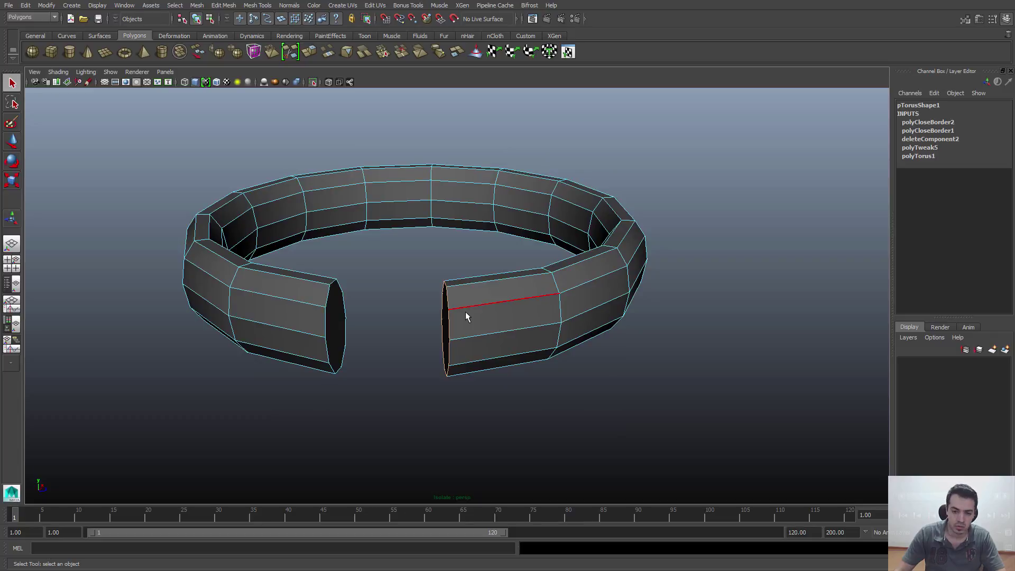
Step: Switch the ring to vertex editing and select all vertices around one of its capped ends
{"action": "left_click_drag", "start_coordinate": [464, 315], "coordinate": [486, 293], "text": "alt"}
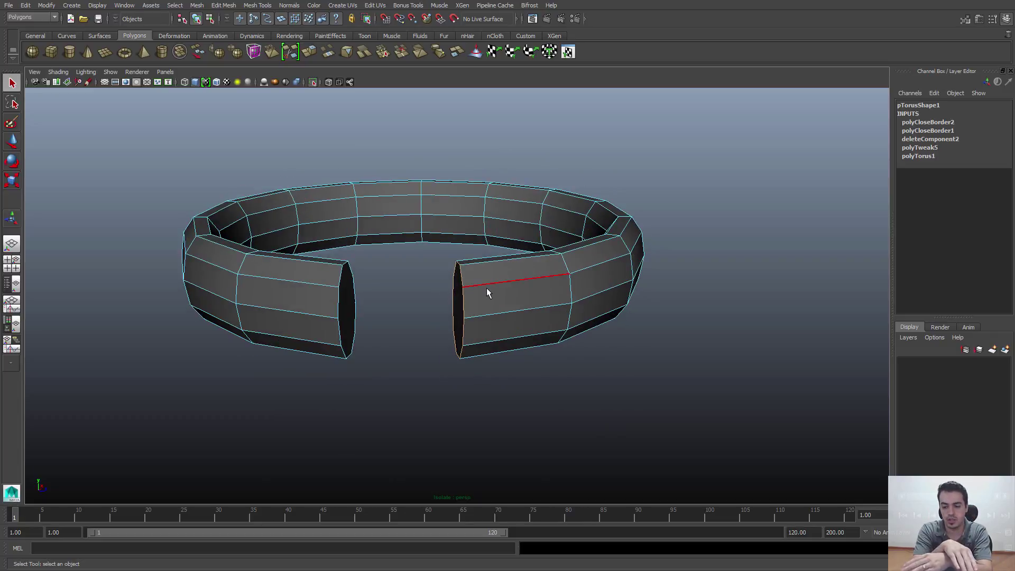
{"action": "right_click_drag", "start_coordinate": [491, 297], "coordinate": [459, 280]}
{"action": "left_click_drag", "start_coordinate": [443, 306], "coordinate": [481, 419]}
{"action": "left_click_drag", "start_coordinate": [502, 350], "coordinate": [511, 349], "text": "alt"}
{"action": "left_click_drag", "start_coordinate": [564, 324], "coordinate": [589, 355], "text": "alt"}
Step: Try rotating the selected end vertices of the ring, and undo the change
{"action": "key", "text": "e"}
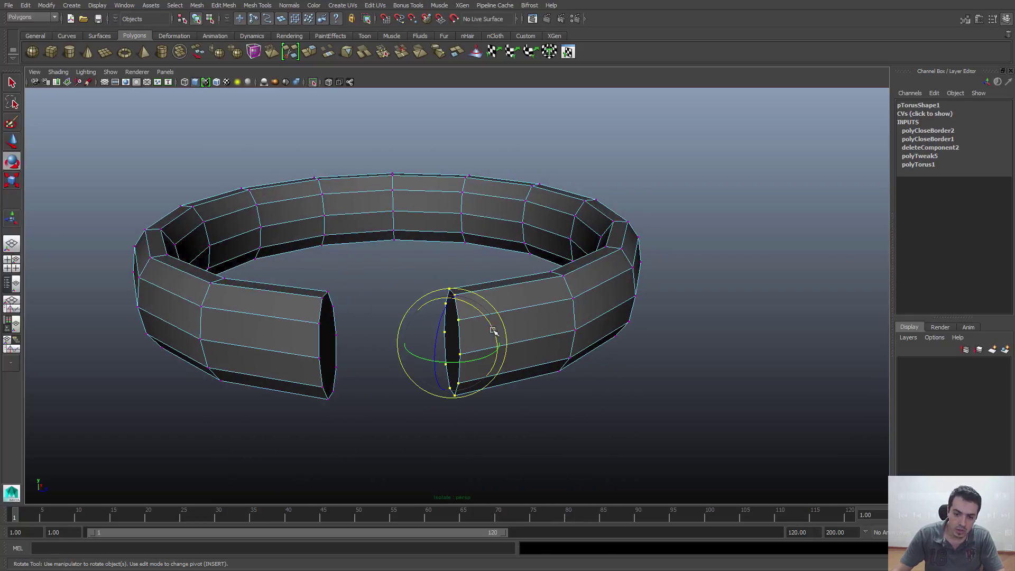
{"action": "left_click_drag", "start_coordinate": [477, 331], "coordinate": [420, 312]}
{"action": "key", "text": "ctrl+z"}
{"action": "key", "text": "ctrl+z"}
Step: Pull the selected end of the ring outward and lower its last two vertex loops so the scarf slopes down
{"action": "key", "text": "w"}
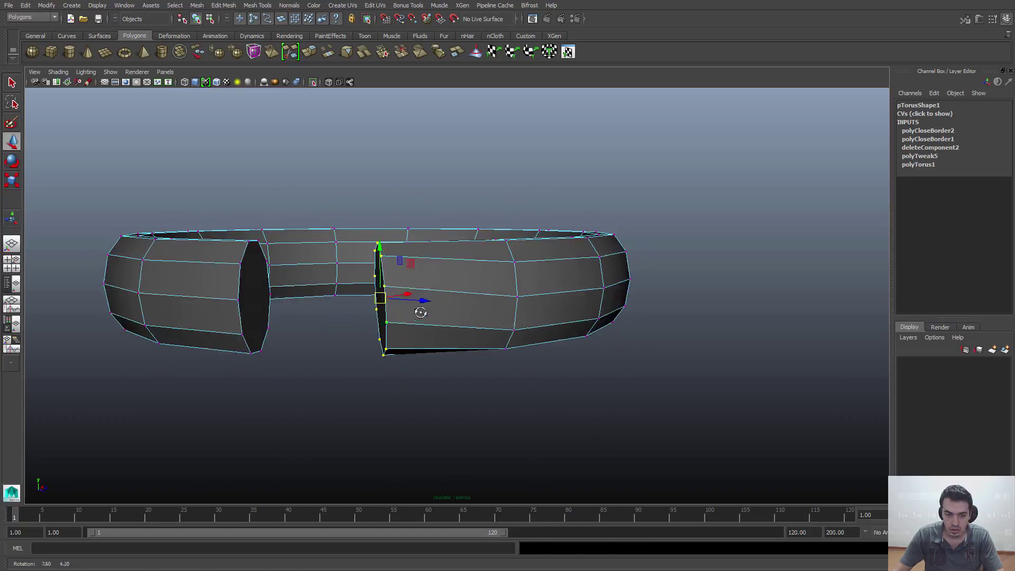
{"action": "left_click_drag", "start_coordinate": [380, 257], "coordinate": [435, 303]}
{"action": "left_click_drag", "start_coordinate": [390, 273], "coordinate": [432, 397]}
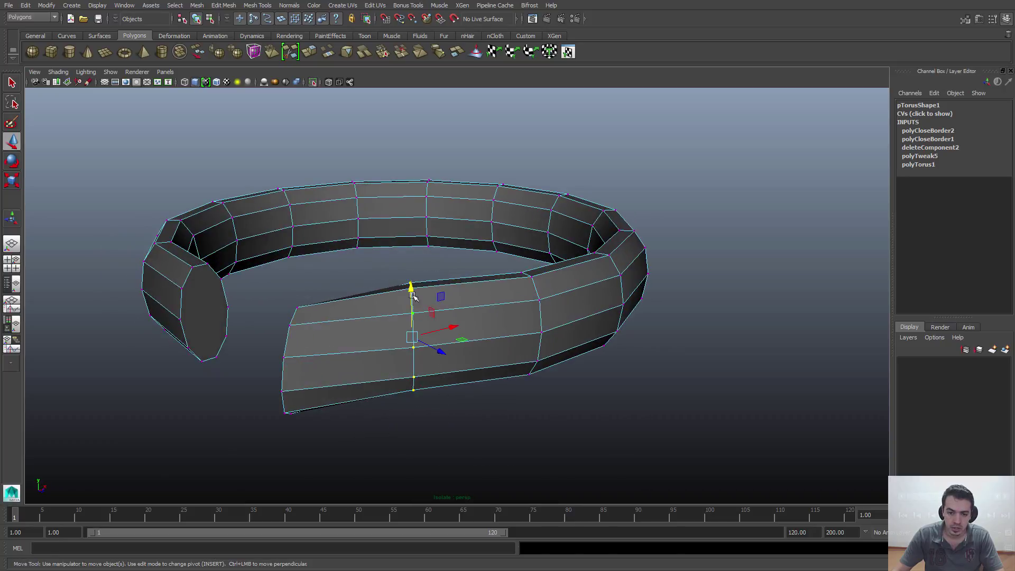
{"action": "left_click_drag", "start_coordinate": [413, 295], "coordinate": [413, 313]}
{"action": "left_click_drag", "start_coordinate": [273, 292], "coordinate": [341, 403]}
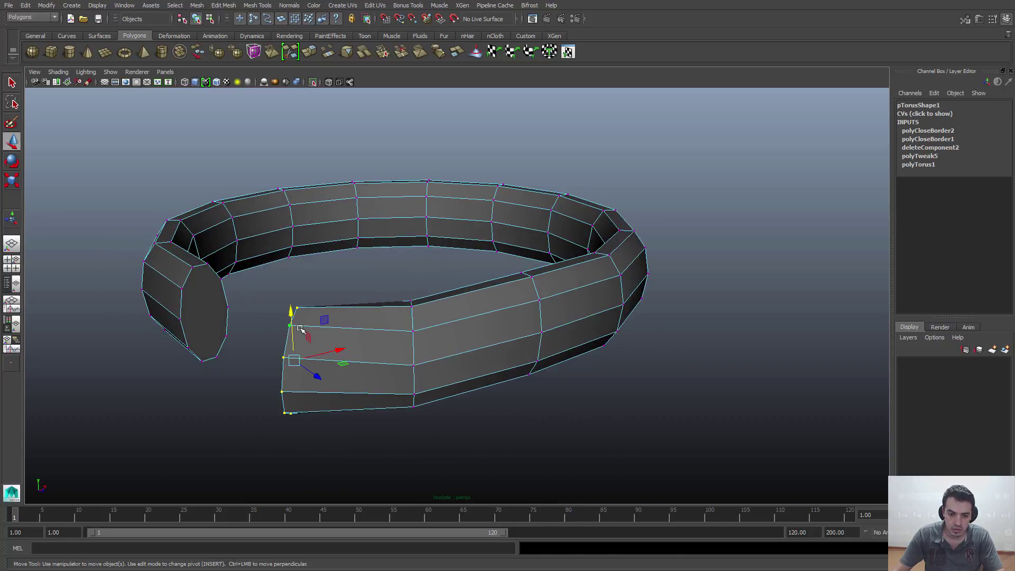
{"action": "left_click_drag", "start_coordinate": [290, 314], "coordinate": [364, 351]}
Step: Readjust the height of the vertex loop just behind the extended end to smooth the slope
{"action": "left_click_drag", "start_coordinate": [340, 294], "coordinate": [407, 419]}
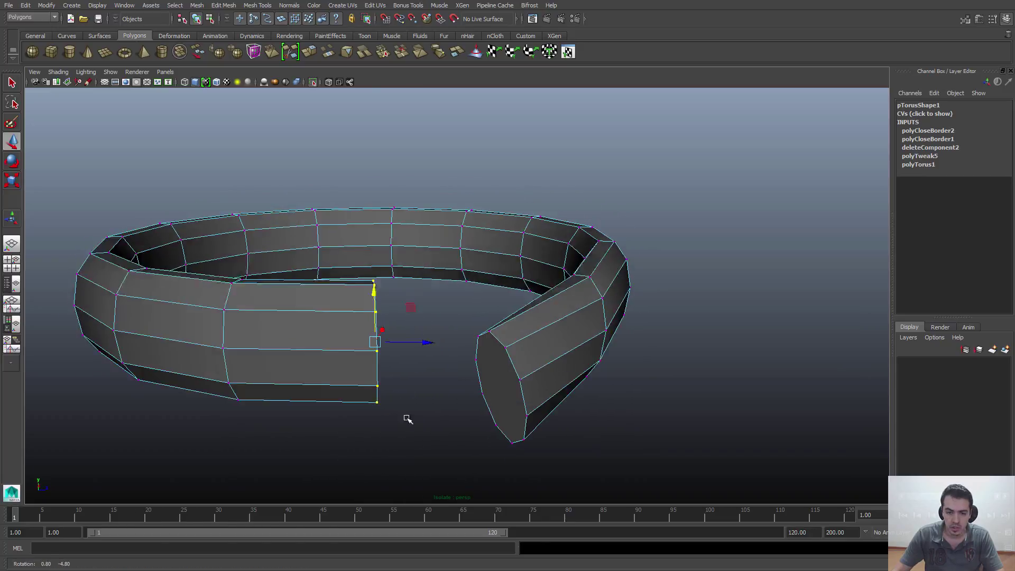
{"action": "left_click_drag", "start_coordinate": [373, 298], "coordinate": [397, 337]}
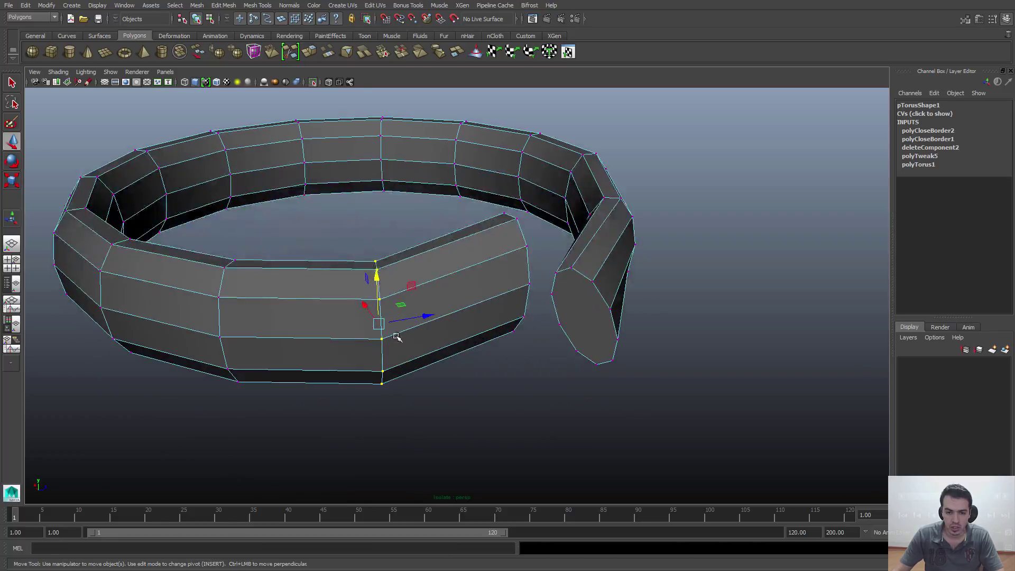
{"action": "left_click_drag", "start_coordinate": [376, 276], "coordinate": [376, 261]}
{"action": "left_click_drag", "start_coordinate": [497, 296], "coordinate": [466, 283], "text": "alt"}
Step: Scale down the vertices at the tip of the extended end so the scarf tapers
{"action": "left_click_drag", "start_coordinate": [400, 200], "coordinate": [435, 415]}
{"action": "left_click_drag", "start_coordinate": [435, 414], "coordinate": [402, 386], "text": "alt"}
{"action": "left_click_drag", "start_coordinate": [315, 127], "coordinate": [370, 322], "text": "alt"}
{"action": "key", "text": "r"}
{"action": "left_click_drag", "start_coordinate": [401, 437], "coordinate": [477, 437], "text": "alt"}
{"action": "left_click_drag", "start_coordinate": [538, 356], "coordinate": [532, 358]}
{"action": "left_click_drag", "start_coordinate": [532, 358], "coordinate": [577, 363], "text": "alt"}
{"action": "left_click_drag", "start_coordinate": [573, 311], "coordinate": [574, 311]}
Step: Scale the vertices of the ring's opposite, shorter end in the horizontal plane to reshape its cross-section
{"action": "left_click_drag", "start_coordinate": [592, 347], "coordinate": [602, 471], "text": "alt"}
{"action": "middle_click_drag", "start_coordinate": [584, 450], "coordinate": [578, 437], "text": "alt"}
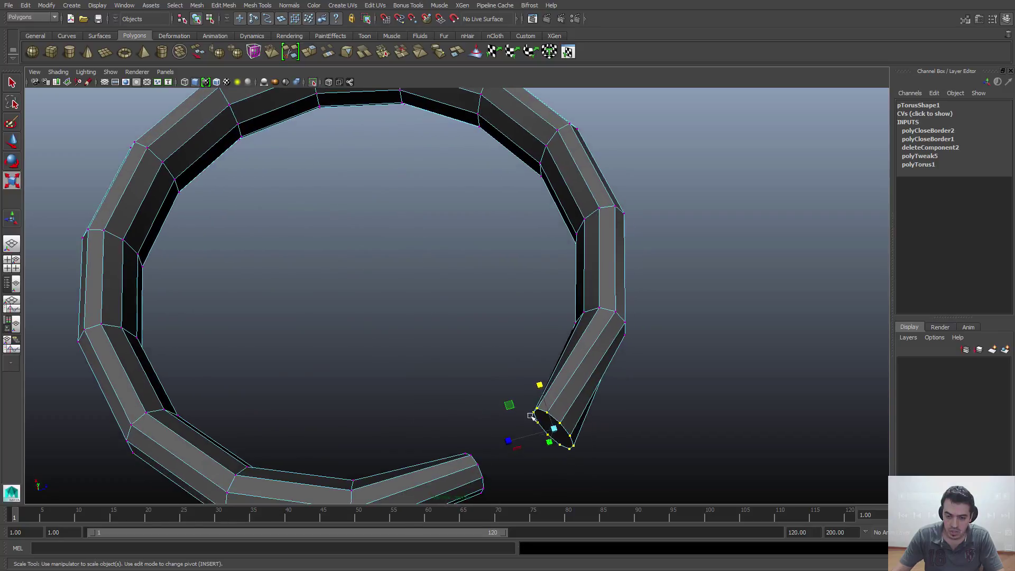
{"action": "left_click_drag", "start_coordinate": [509, 405], "coordinate": [468, 391]}
{"action": "left_click", "coordinate": [589, 443]}
Step: Return the ring to object mode, select it and turn off isolation to show the whole snowman
{"action": "left_click_drag", "start_coordinate": [590, 443], "coordinate": [461, 403], "text": "alt"}
{"action": "right_click_drag", "start_coordinate": [235, 255], "coordinate": [245, 240]}
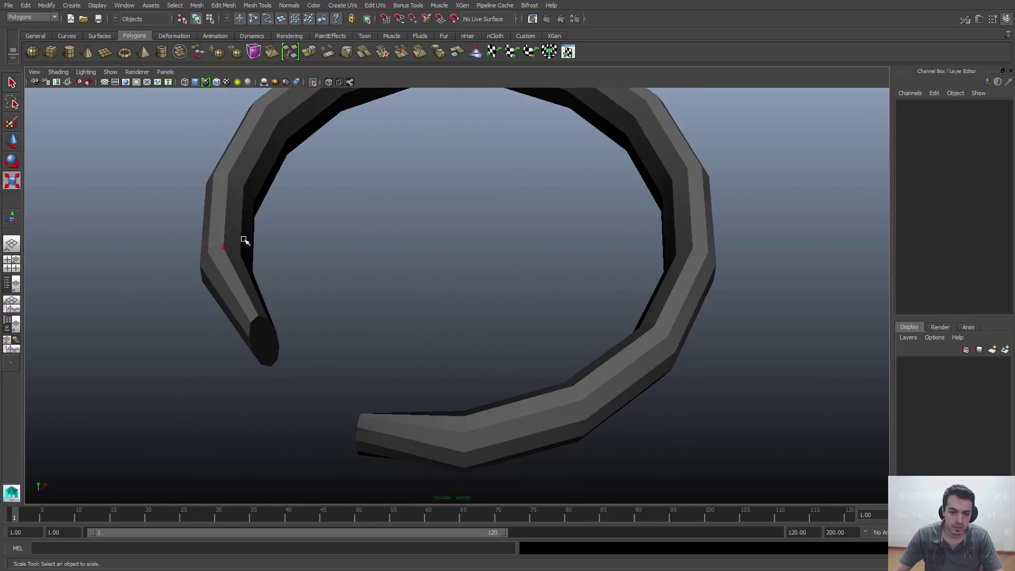
{"action": "left_click", "coordinate": [227, 266]}
{"action": "left_click_drag", "start_coordinate": [279, 321], "coordinate": [363, 254], "text": "alt"}
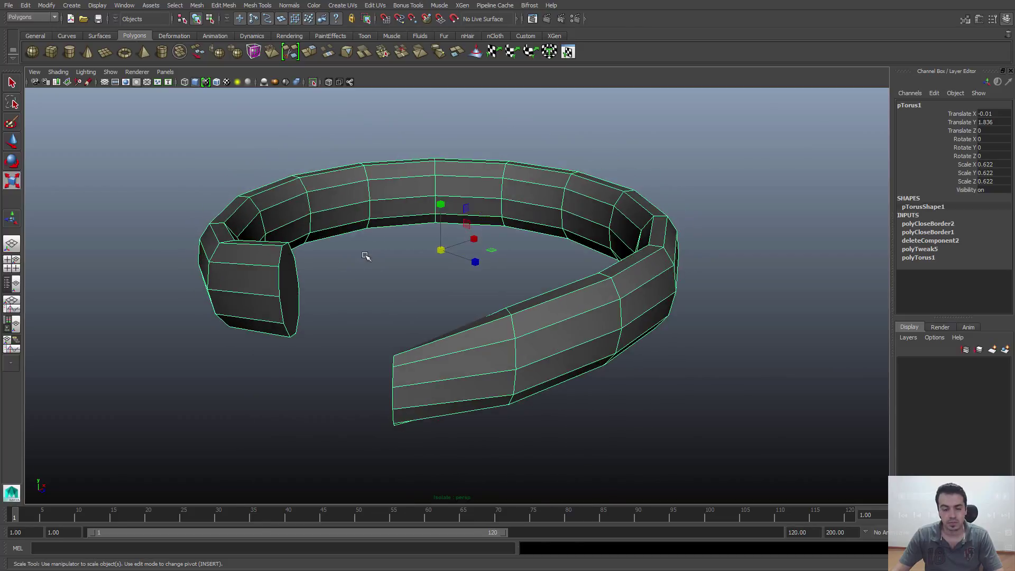
{"action": "left_click", "coordinate": [110, 73]}
{"action": "mouse_move", "coordinate": [159, 87]}
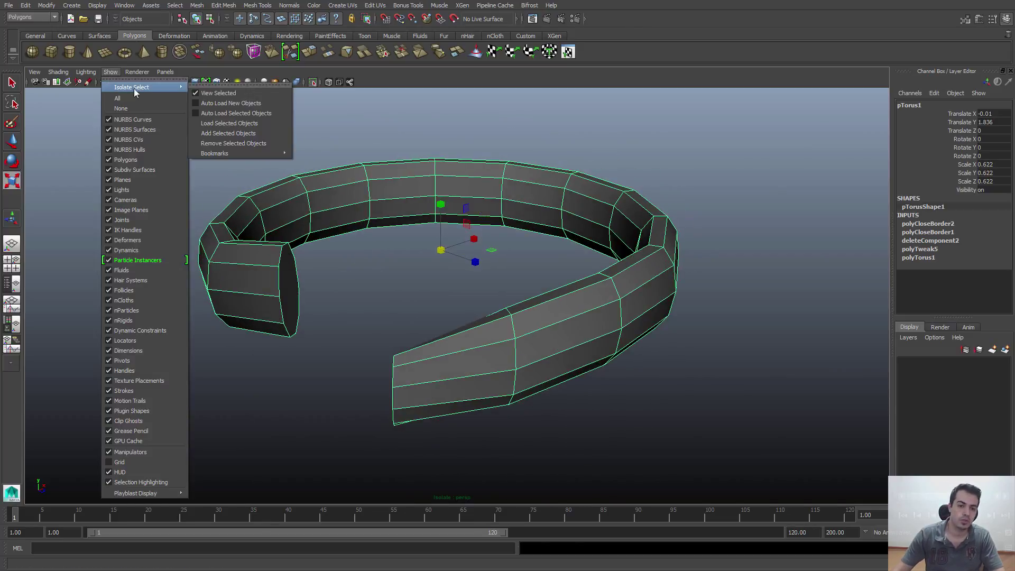
{"action": "left_click", "coordinate": [207, 93]}
{"action": "left_click_drag", "start_coordinate": [328, 252], "coordinate": [420, 295], "text": "alt"}
Step: Select the cap face of the scarf's shorter end and adjust its angle and position beside the neck
{"action": "right_click_drag", "start_coordinate": [267, 238], "coordinate": [274, 263]}
{"action": "key", "text": "q"}
{"action": "key", "text": "r"}
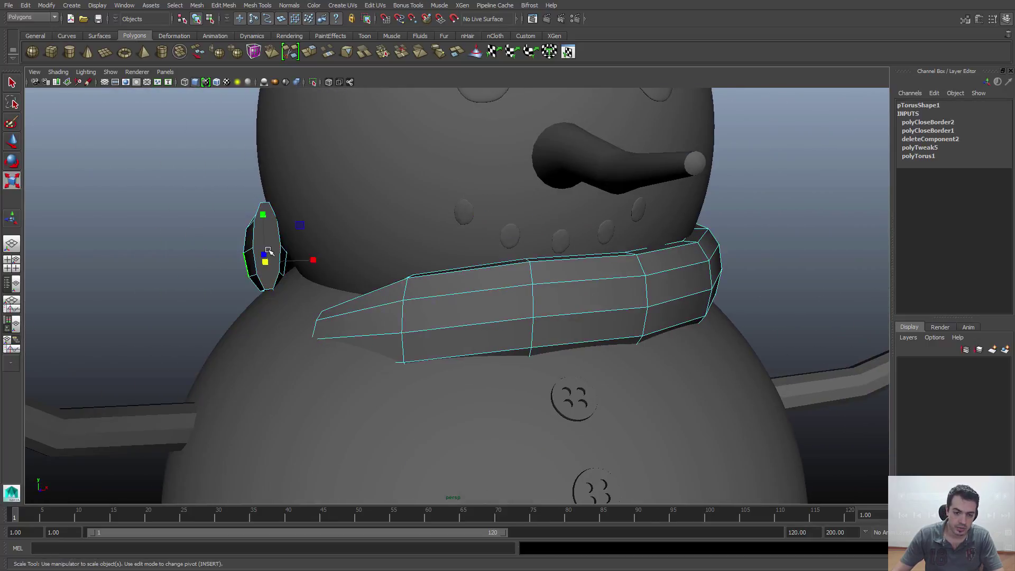
{"action": "key", "text": "e"}
{"action": "key", "text": "q"}
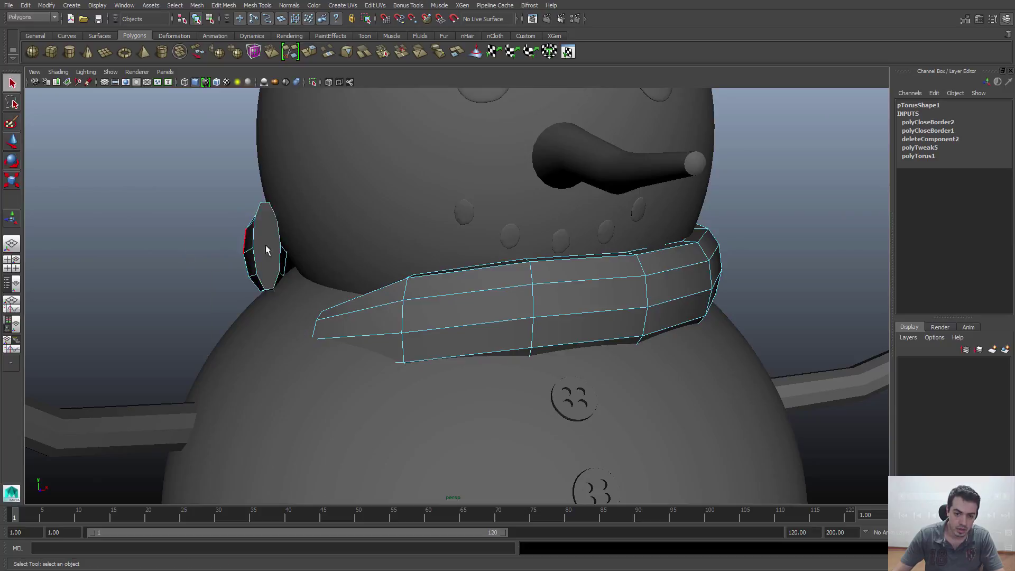
{"action": "key", "text": "e"}
{"action": "left_click_drag", "start_coordinate": [308, 208], "coordinate": [721, 385]}
{"action": "key", "text": "w"}
{"action": "left_click_drag", "start_coordinate": [589, 348], "coordinate": [424, 338]}
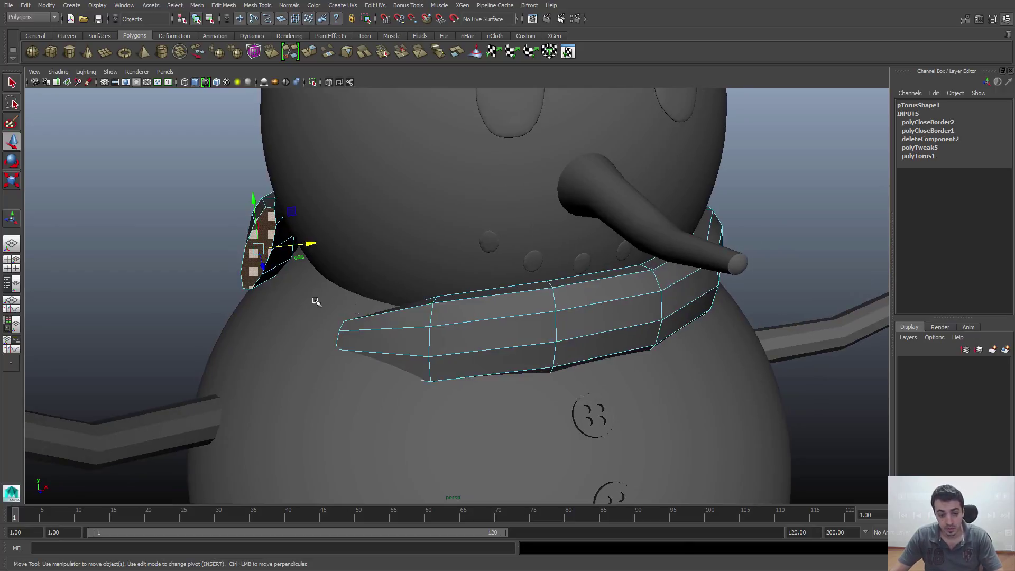
Step: Check the scarf in the snowman reference image and compare it with the two ring ends on the model
{"action": "left_click_drag", "start_coordinate": [313, 299], "coordinate": [253, 421], "text": "alt"}
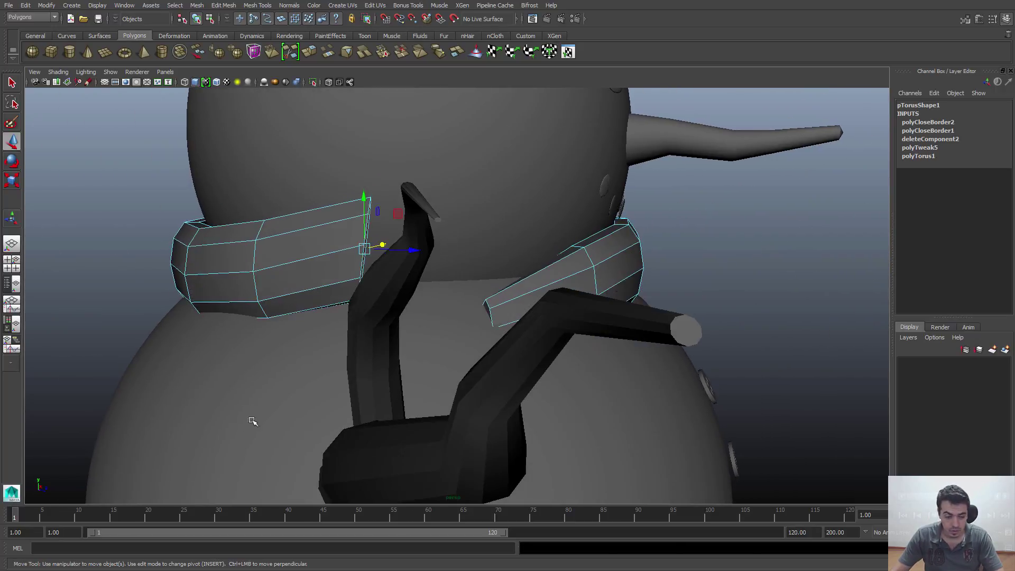
{"action": "key", "text": "alt+Tab"}
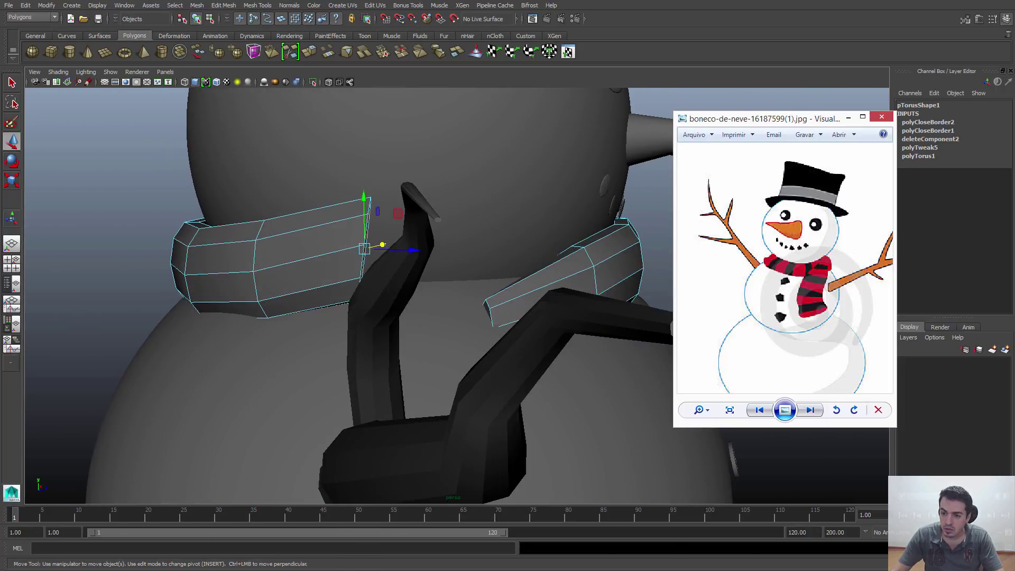
{"action": "key", "text": "alt+Tab"}
{"action": "left_click_drag", "start_coordinate": [436, 281], "coordinate": [376, 274], "text": "alt"}
{"action": "left_click_drag", "start_coordinate": [281, 246], "coordinate": [503, 318], "text": "alt"}
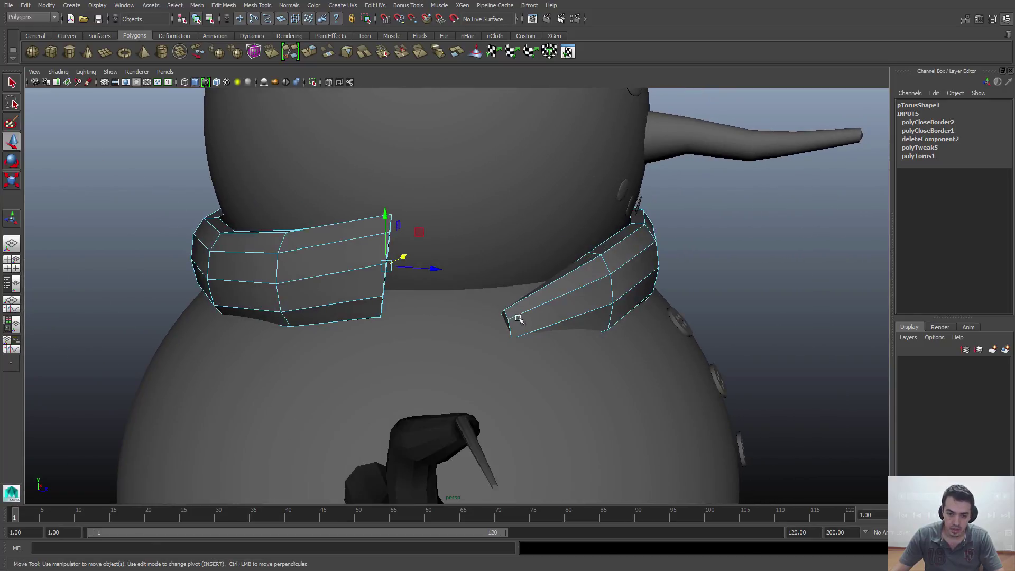
{"action": "left_click_drag", "start_coordinate": [394, 257], "coordinate": [327, 262], "text": "alt"}
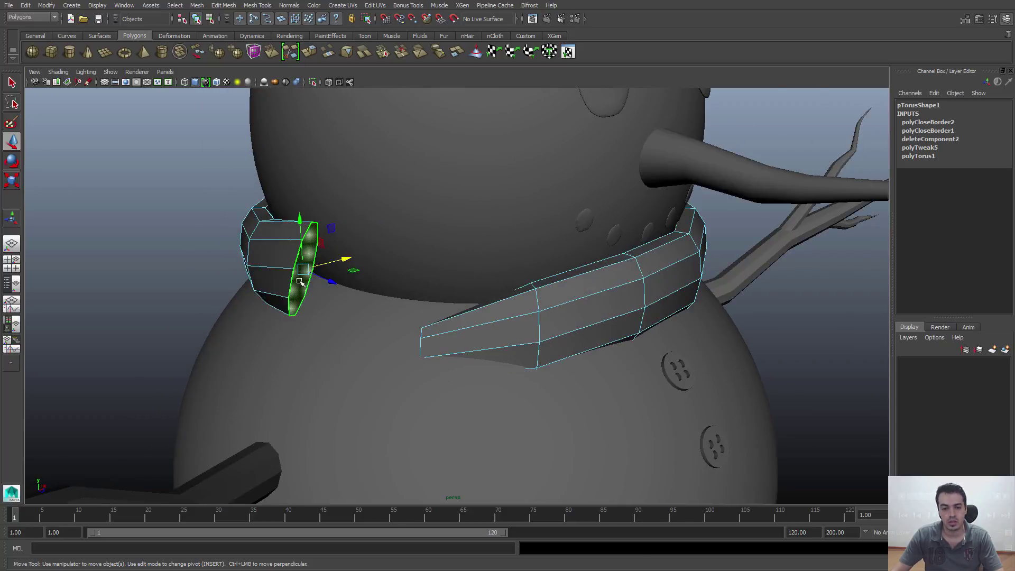
Step: Reselect the cap face of the shorter scarf end and extrude it about 0.209 along local Z
{"action": "key", "text": "q"}
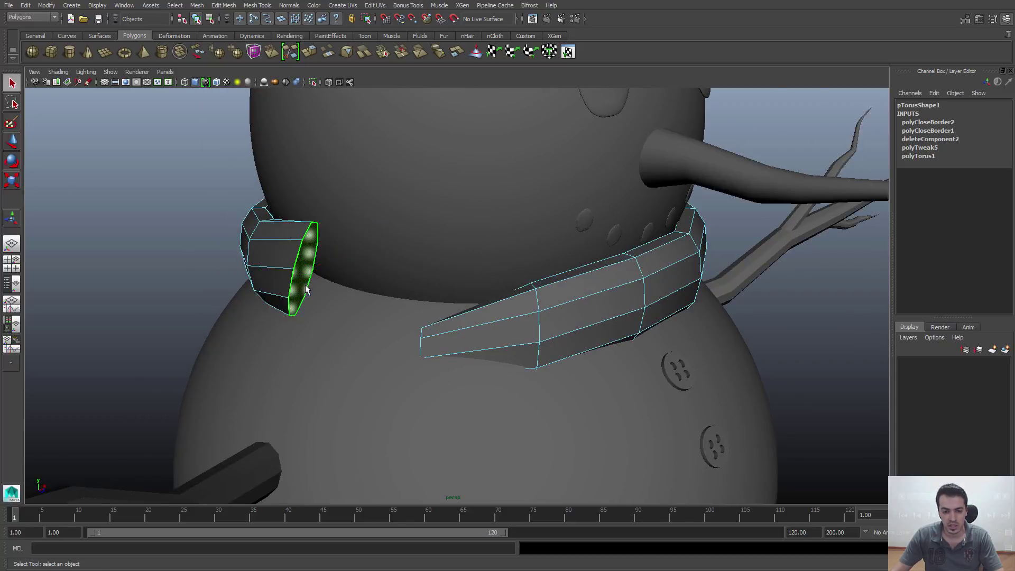
{"action": "left_click", "coordinate": [166, 260]}
{"action": "left_click", "coordinate": [304, 275]}
{"action": "mouse_move", "coordinate": [375, 297]}
{"action": "left_mouse_down", "text": "alt"}
{"action": "mouse_move", "coordinate": [345, 300]}
{"action": "mouse_move", "coordinate": [359, 306]}
{"action": "left_mouse_up", "text": "alt"}
{"action": "left_click_drag", "start_coordinate": [284, 284], "coordinate": [294, 279], "text": "alt"}
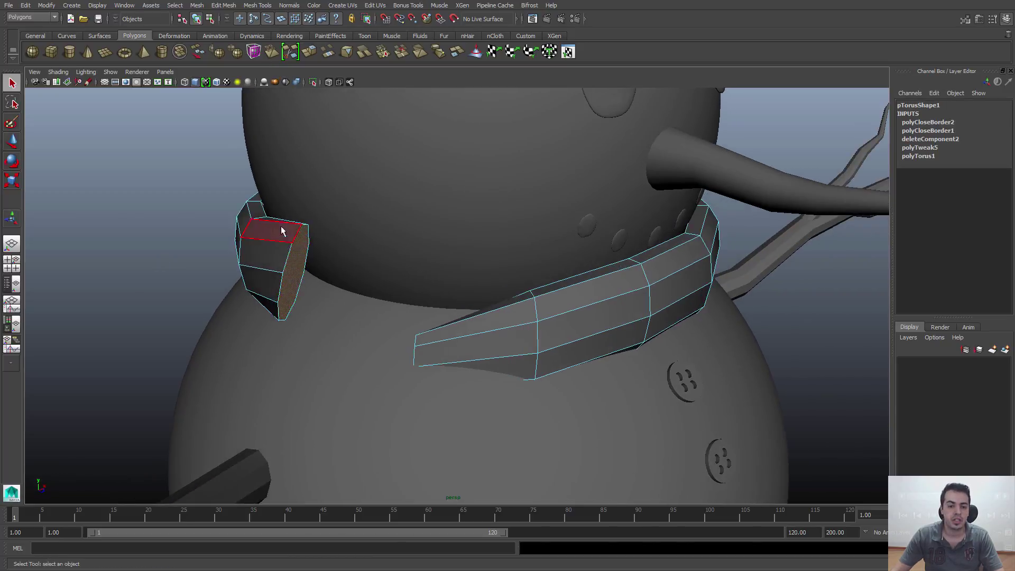
{"action": "left_click_drag", "start_coordinate": [281, 231], "coordinate": [281, 207], "text": "alt"}
{"action": "key", "text": "w"}
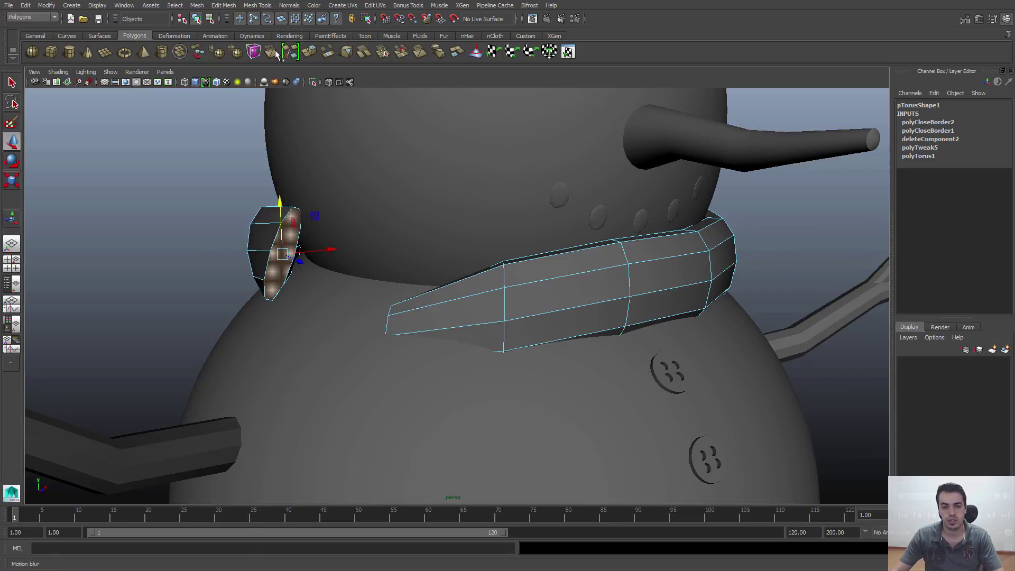
{"action": "left_click", "coordinate": [223, 5]}
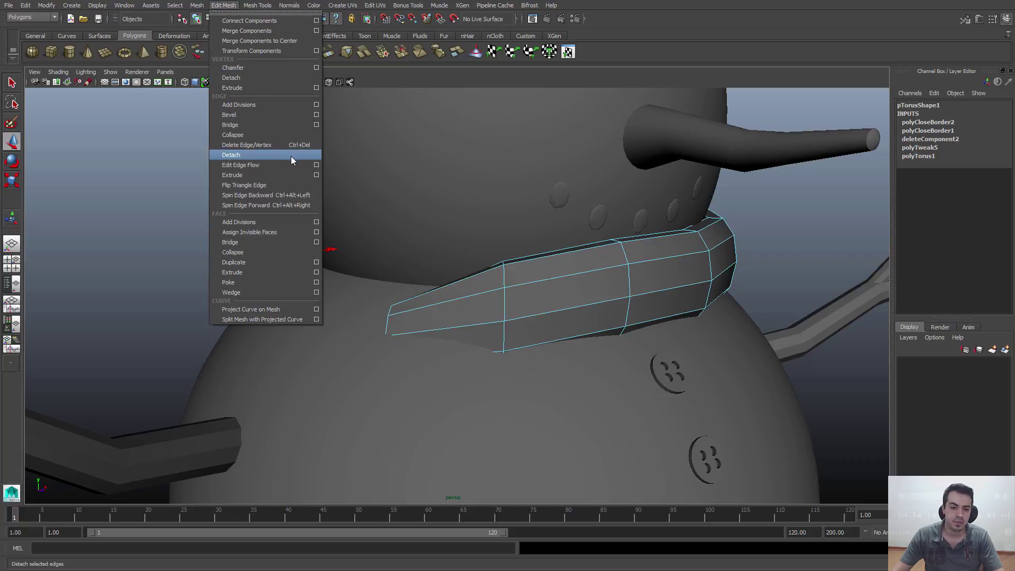
{"action": "left_click", "coordinate": [233, 276]}
{"action": "left_click_drag", "start_coordinate": [310, 257], "coordinate": [312, 222], "text": "alt"}
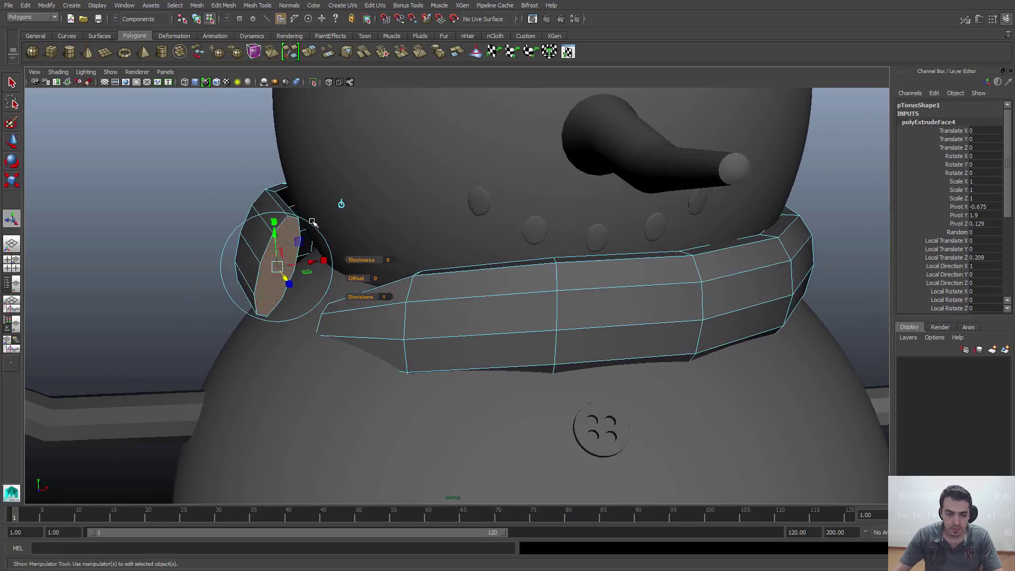
Step: Extend the extrusion to about 0.345 along local Z and rotate its face -23 degrees around local Z
{"action": "middle_click_drag", "start_coordinate": [313, 222], "coordinate": [396, 269], "text": "alt"}
{"action": "scroll", "coordinate": [396, 273], "scroll_direction": "up", "scroll_amount": 1}
{"action": "mouse_move", "coordinate": [396, 273]}
{"action": "left_mouse_down", "text": "alt"}
{"action": "mouse_move", "coordinate": [357, 273]}
{"action": "mouse_move", "coordinate": [370, 288]}
{"action": "mouse_move", "coordinate": [383, 282]}
{"action": "left_mouse_up", "text": "alt"}
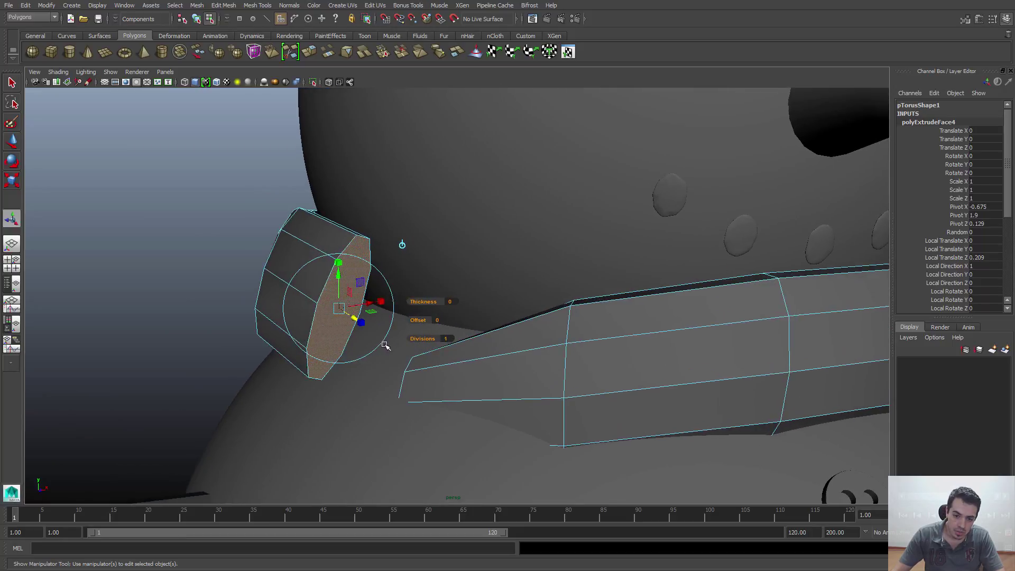
{"action": "mouse_move", "coordinate": [272, 300]}
{"action": "left_mouse_down", "text": "alt"}
{"action": "mouse_move", "coordinate": [308, 299]}
{"action": "mouse_move", "coordinate": [270, 297]}
{"action": "left_mouse_up", "text": "alt"}
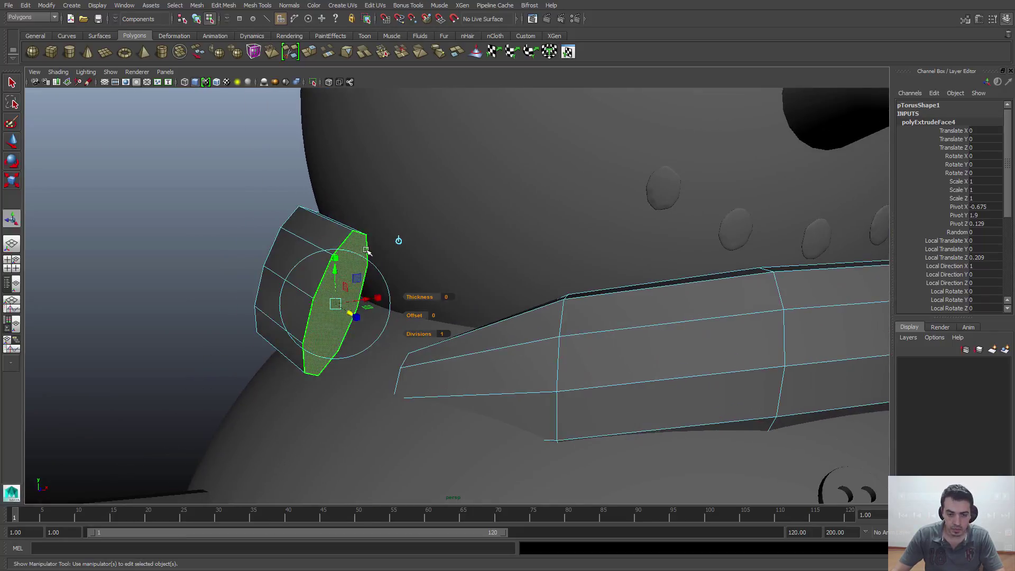
{"action": "key", "text": "e"}
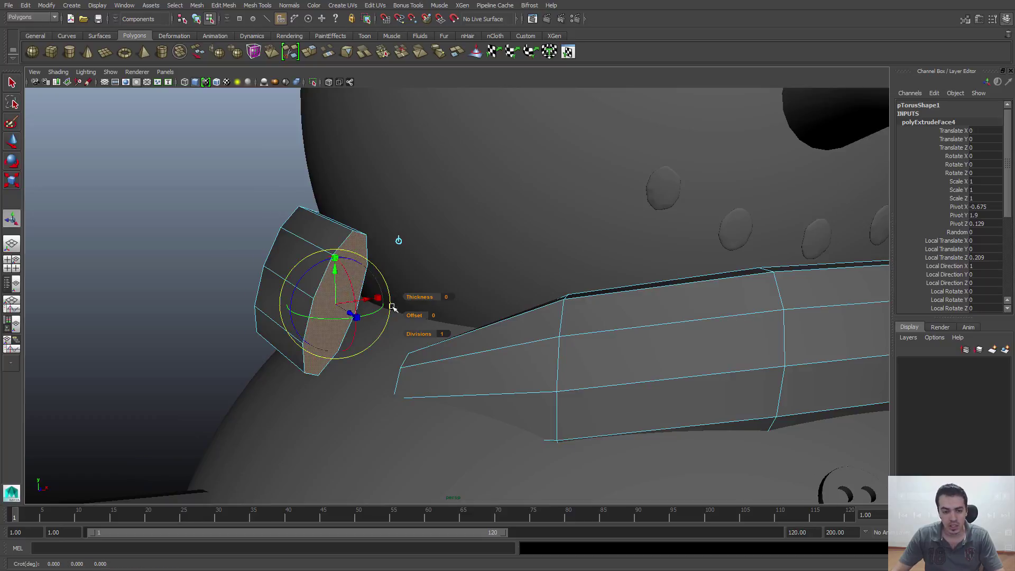
{"action": "left_click_drag", "start_coordinate": [392, 308], "coordinate": [312, 286], "text": "alt"}
{"action": "left_click_drag", "start_coordinate": [314, 286], "coordinate": [468, 318], "text": "alt"}
{"action": "middle_click_drag", "start_coordinate": [468, 317], "coordinate": [321, 302], "text": "alt"}
{"action": "left_click_drag", "start_coordinate": [473, 330], "coordinate": [413, 336]}
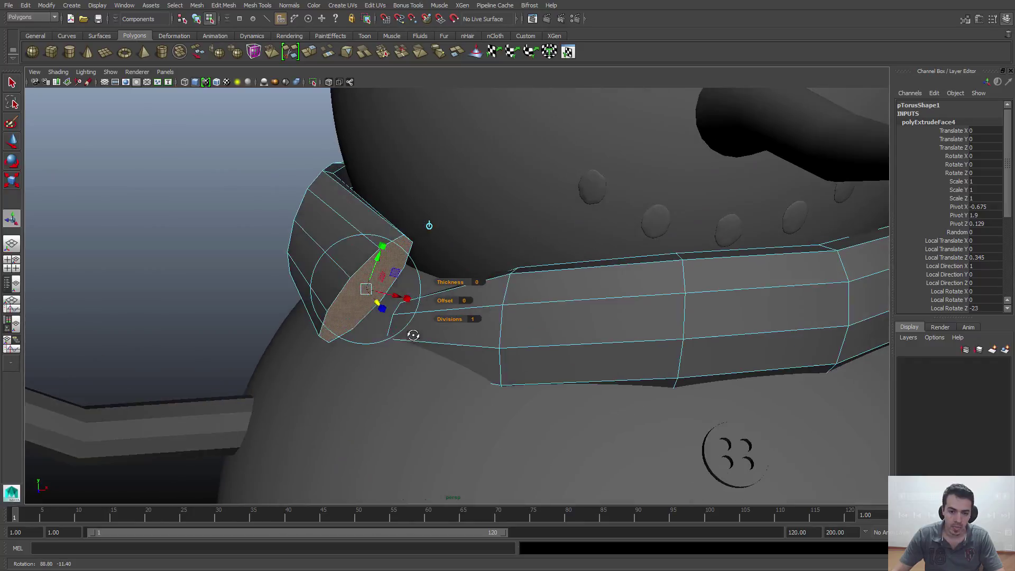
{"action": "right_click_drag", "start_coordinate": [413, 336], "coordinate": [294, 270], "text": "alt"}
{"action": "left_click_drag", "start_coordinate": [294, 270], "coordinate": [331, 258], "text": "alt"}
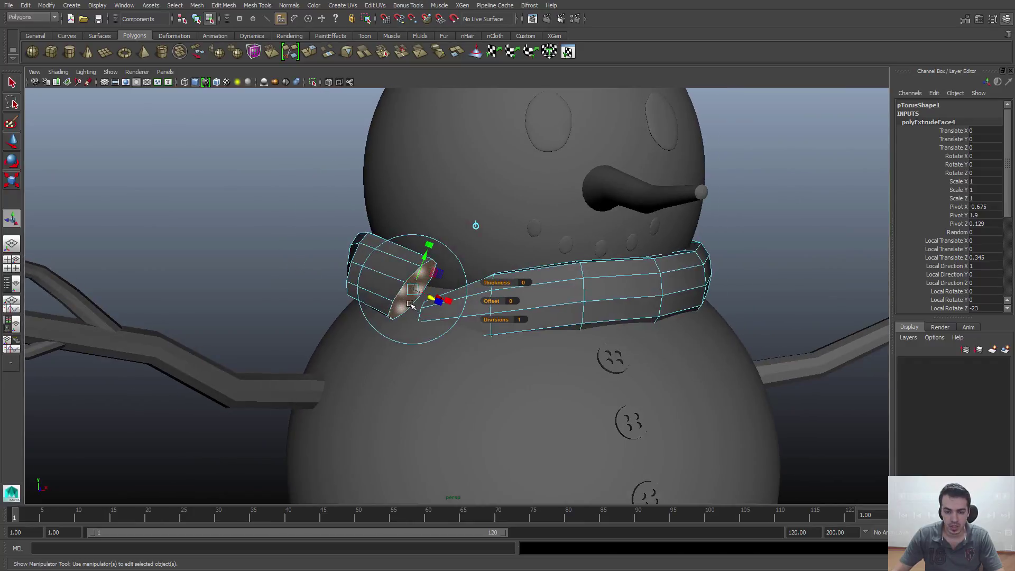
Step: Extrude the end face again by about 0.309, turning it 10.884 on local Y and -18.29 on local Z, and move it forward over the chest
{"action": "left_click", "coordinate": [235, 6]}
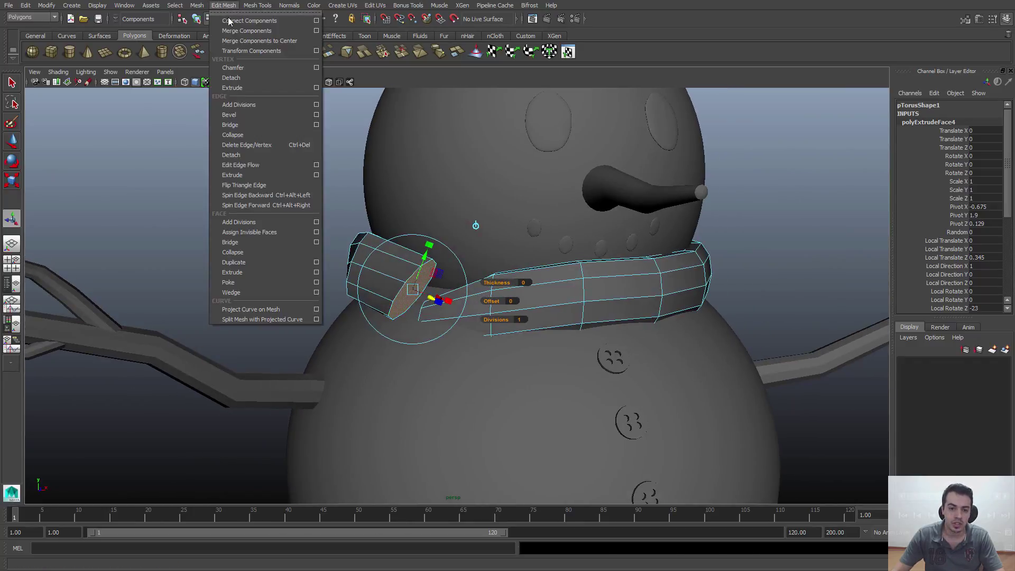
{"action": "left_click", "coordinate": [243, 272]}
{"action": "left_click_drag", "start_coordinate": [450, 297], "coordinate": [511, 349], "text": "alt"}
{"action": "left_click_drag", "start_coordinate": [509, 301], "coordinate": [453, 284], "text": "alt"}
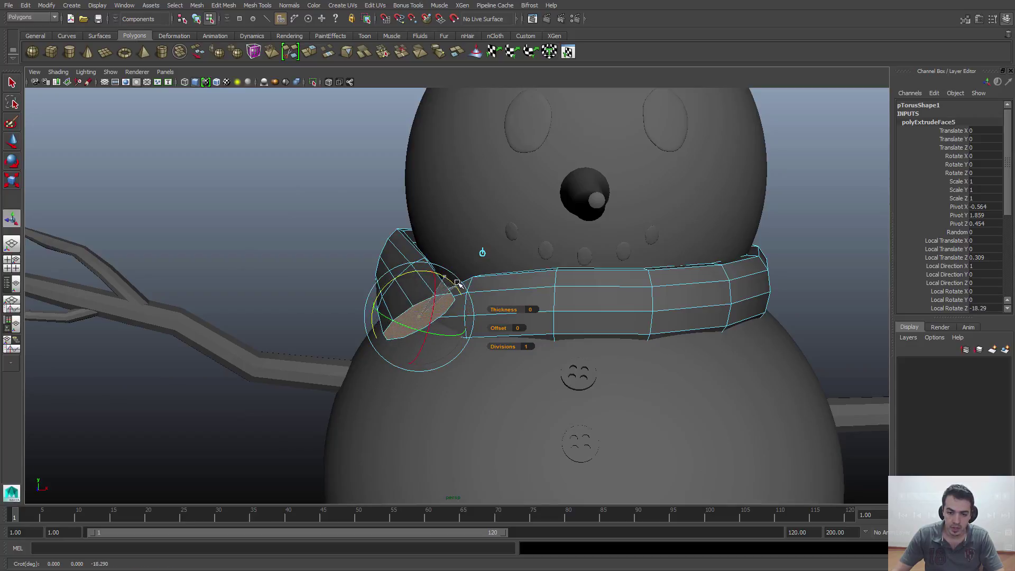
{"action": "left_click_drag", "start_coordinate": [427, 318], "coordinate": [524, 296], "text": "alt"}
{"action": "key", "text": "w"}
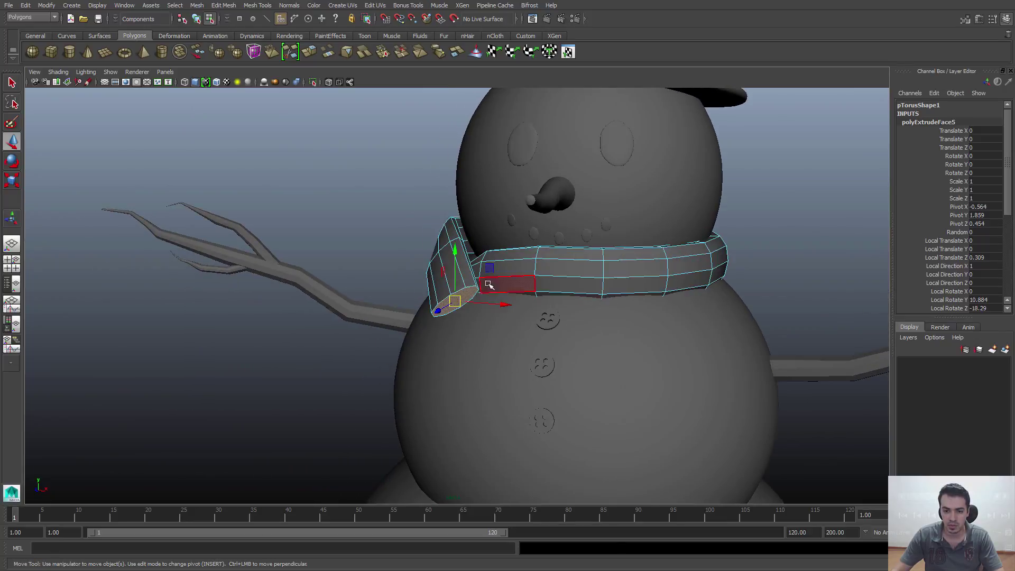
{"action": "left_click_drag", "start_coordinate": [439, 263], "coordinate": [505, 282], "text": "alt"}
Step: Try rotating the newly extruded end face, undo the rotation and inspect the scarf from several angles
{"action": "key", "text": "e"}
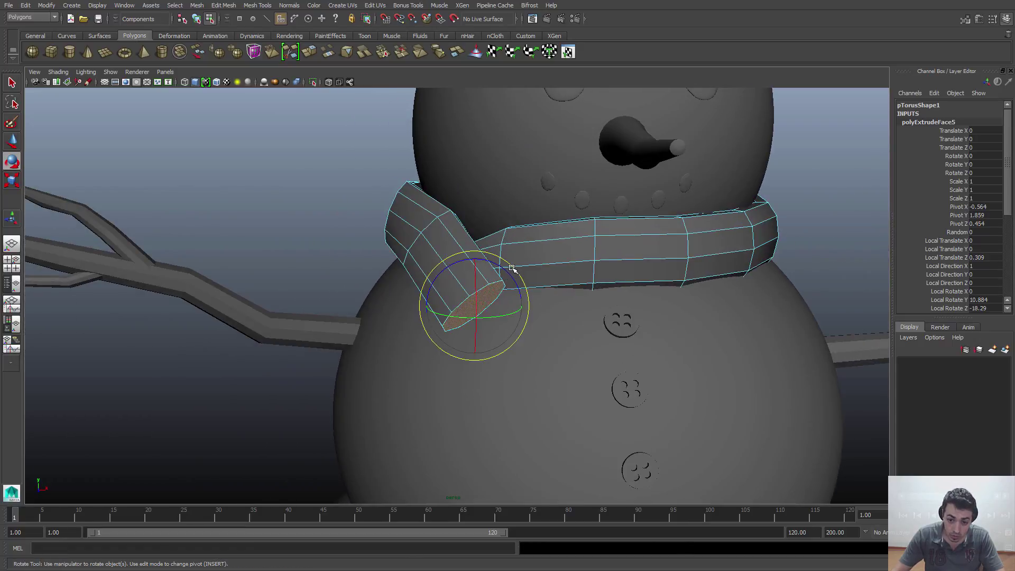
{"action": "key", "text": "ctrl+z"}
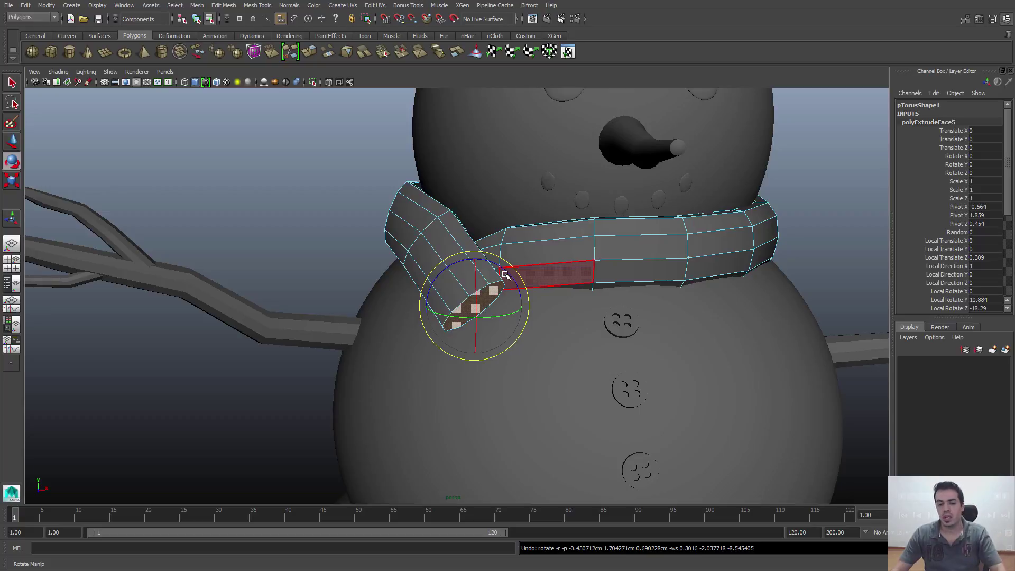
{"action": "left_click_drag", "start_coordinate": [507, 277], "coordinate": [440, 229], "text": "alt"}
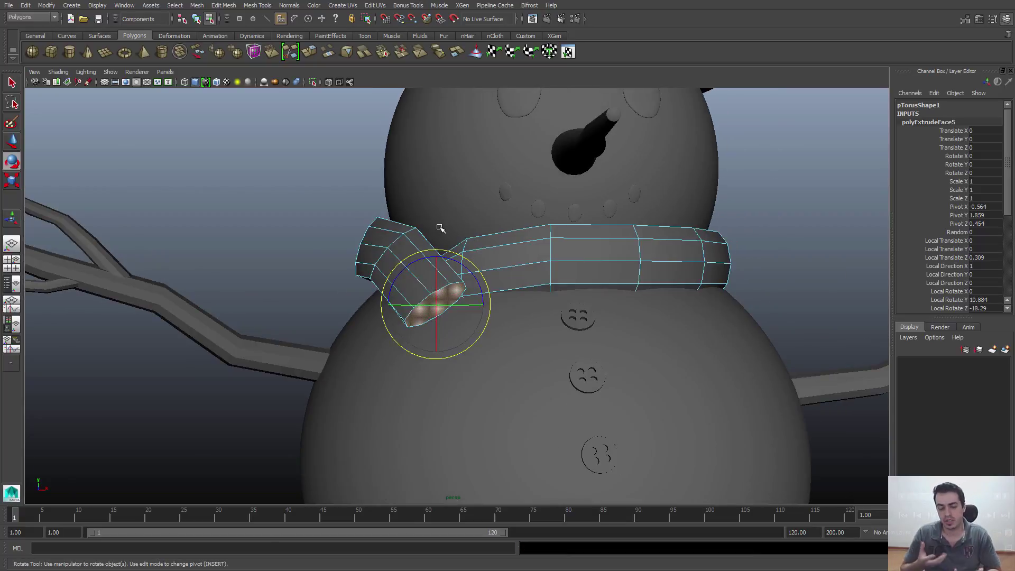
{"action": "left_click_drag", "start_coordinate": [447, 293], "coordinate": [535, 330], "text": "alt"}
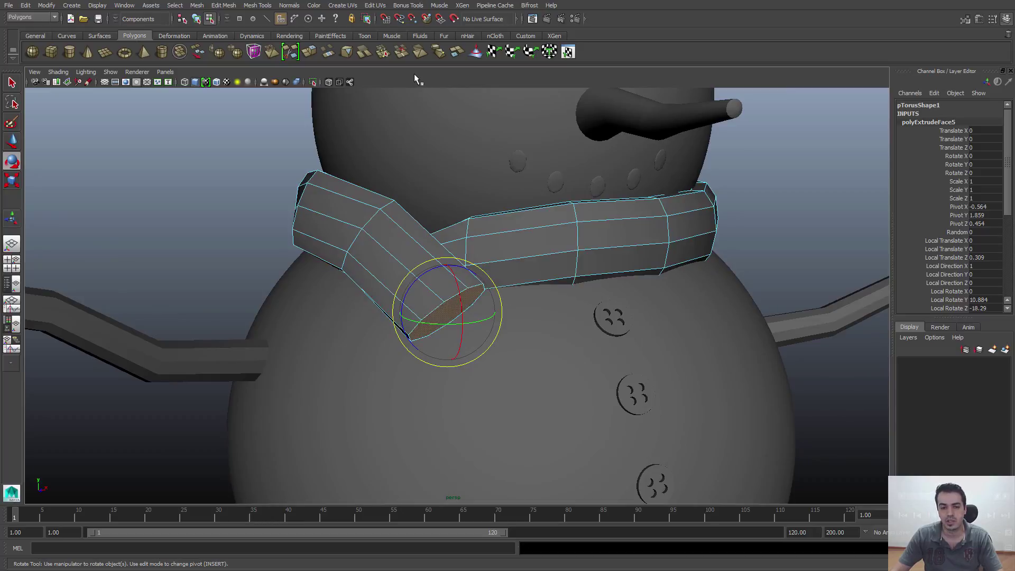
Step: Extrude the front scarf end face again by 0.191 along local Z, rotating it 8.888, -8.1 and -10.297 on local X, Y and Z
{"action": "left_click_drag", "start_coordinate": [508, 285], "coordinate": [595, 303], "text": "alt"}
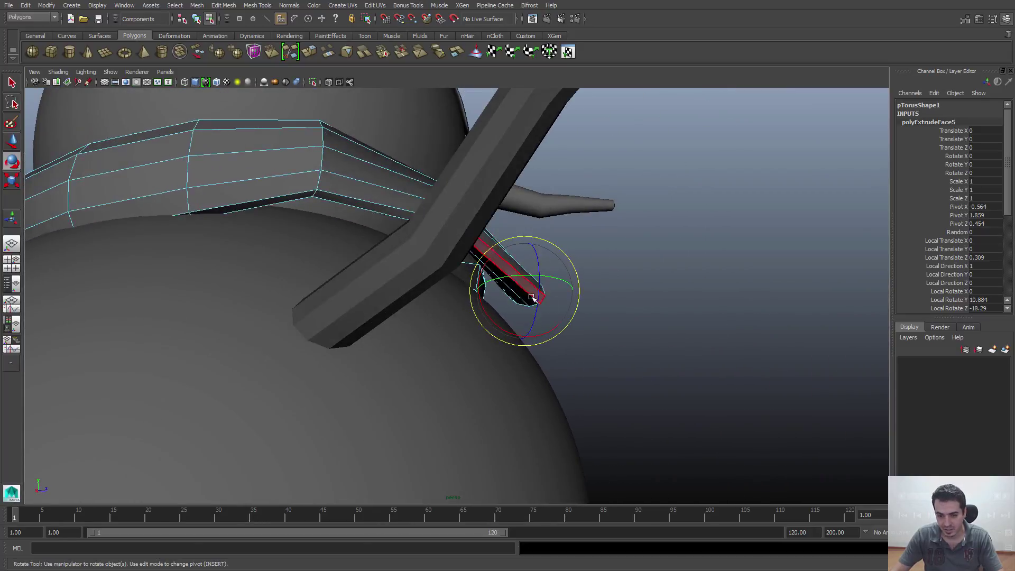
{"action": "key", "text": "w"}
{"action": "left_click_drag", "start_coordinate": [526, 306], "coordinate": [323, 248], "text": "alt"}
{"action": "scroll", "coordinate": [451, 382], "scroll_direction": "down", "scroll_amount": 3}
{"action": "left_click", "coordinate": [222, 6]}
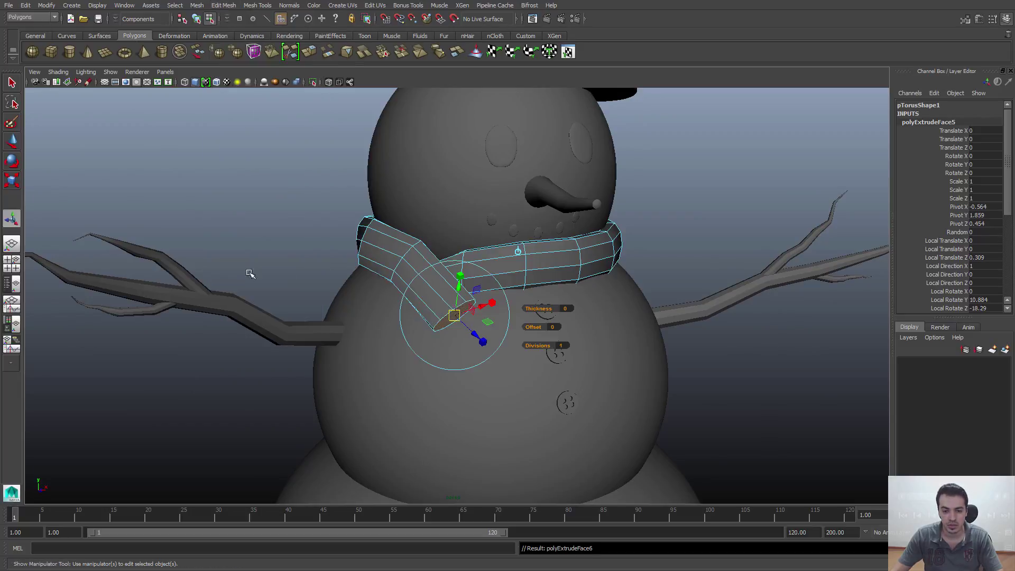
{"action": "left_click", "coordinate": [244, 272]}
{"action": "left_click_drag", "start_coordinate": [469, 324], "coordinate": [491, 358]}
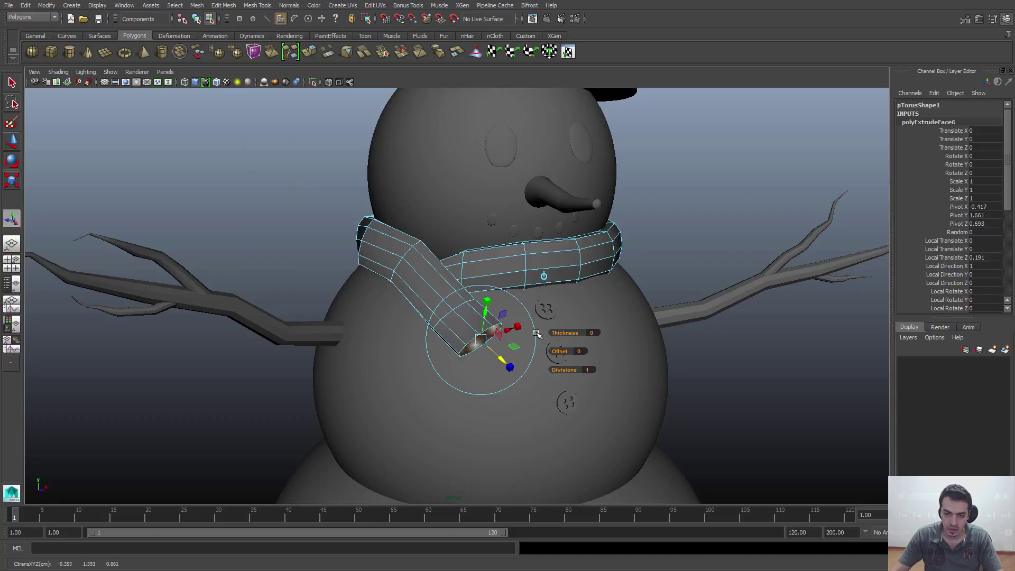
{"action": "left_click", "coordinate": [517, 297]}
{"action": "left_click_drag", "start_coordinate": [525, 306], "coordinate": [421, 324]}
Step: Move the new scarf end face down and in against the snowman's chest
{"action": "key", "text": "w"}
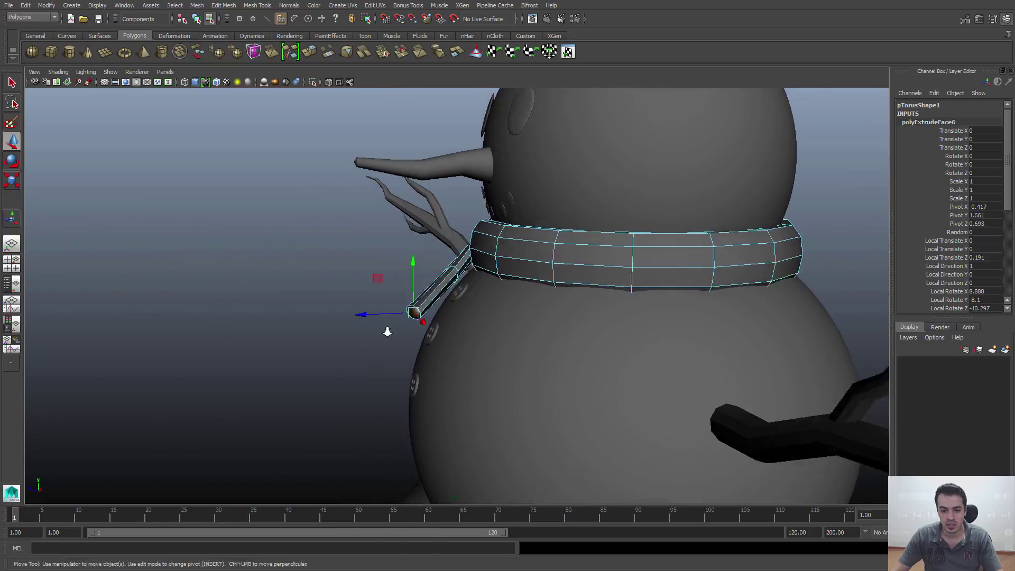
{"action": "scroll", "coordinate": [402, 312], "scroll_direction": "up", "scroll_amount": 5}
{"action": "scroll", "coordinate": [365, 319], "scroll_direction": "up", "scroll_amount": 3}
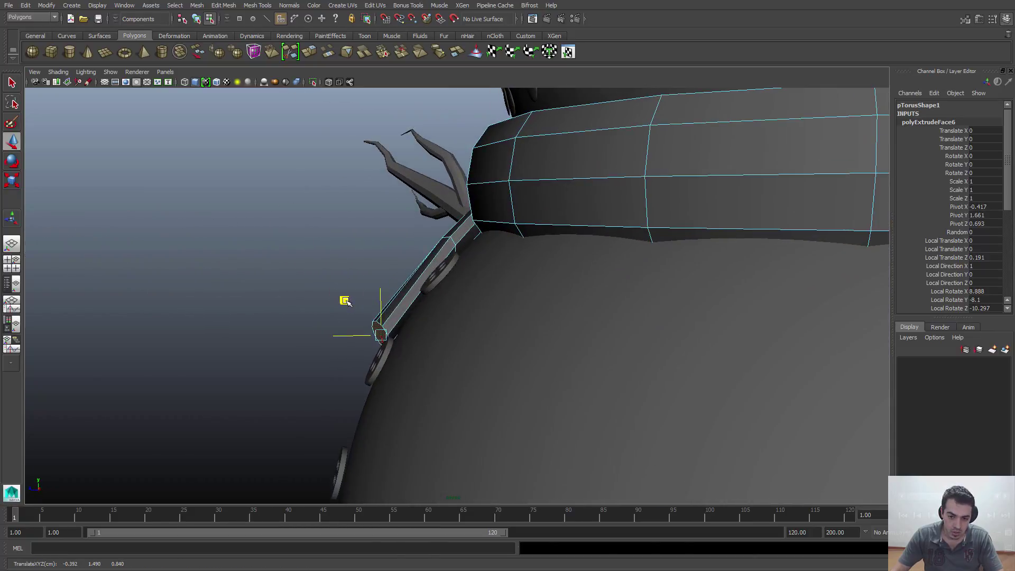
{"action": "left_click_drag", "start_coordinate": [344, 297], "coordinate": [571, 303], "text": "alt"}
{"action": "middle_click_drag", "start_coordinate": [572, 303], "coordinate": [563, 318]}
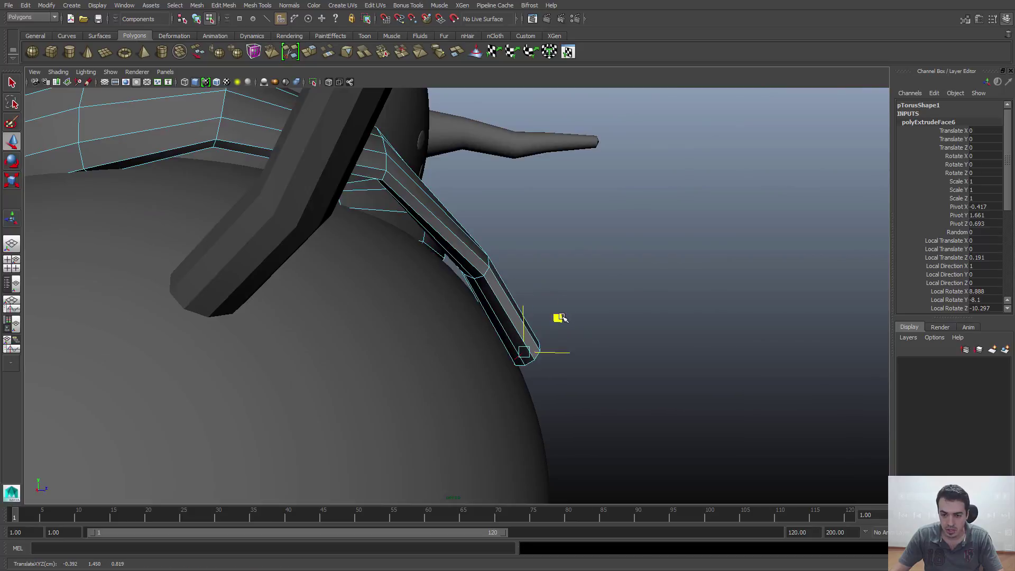
Step: Adjust the angle of the front scarf end face and scale it wider
{"action": "left_click_drag", "start_coordinate": [518, 272], "coordinate": [460, 302], "text": "alt"}
{"action": "left_click_drag", "start_coordinate": [536, 256], "coordinate": [600, 291], "text": "alt"}
{"action": "scroll", "coordinate": [513, 330], "scroll_direction": "up", "scroll_amount": 3}
{"action": "key", "text": "e"}
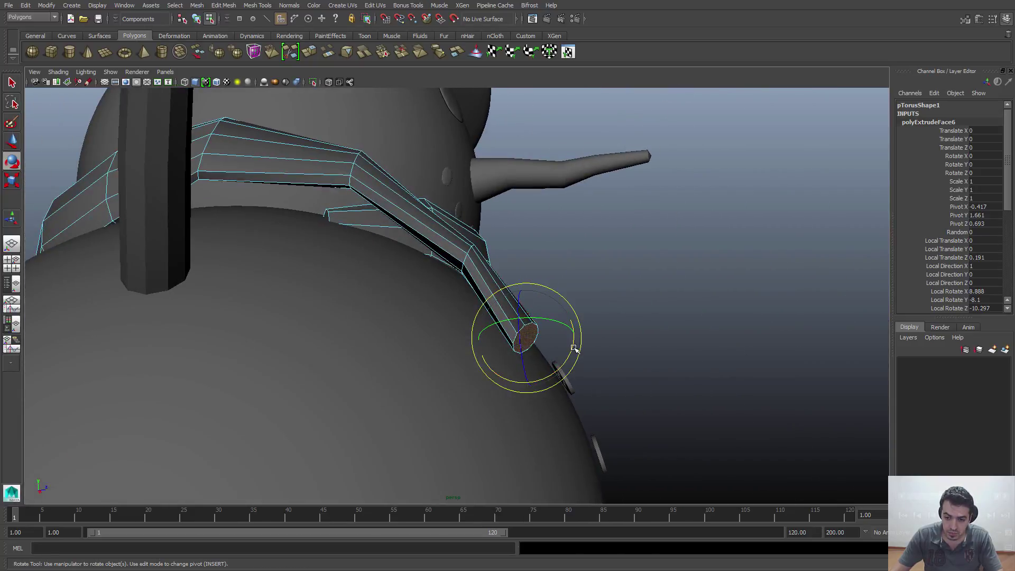
{"action": "key", "text": "r"}
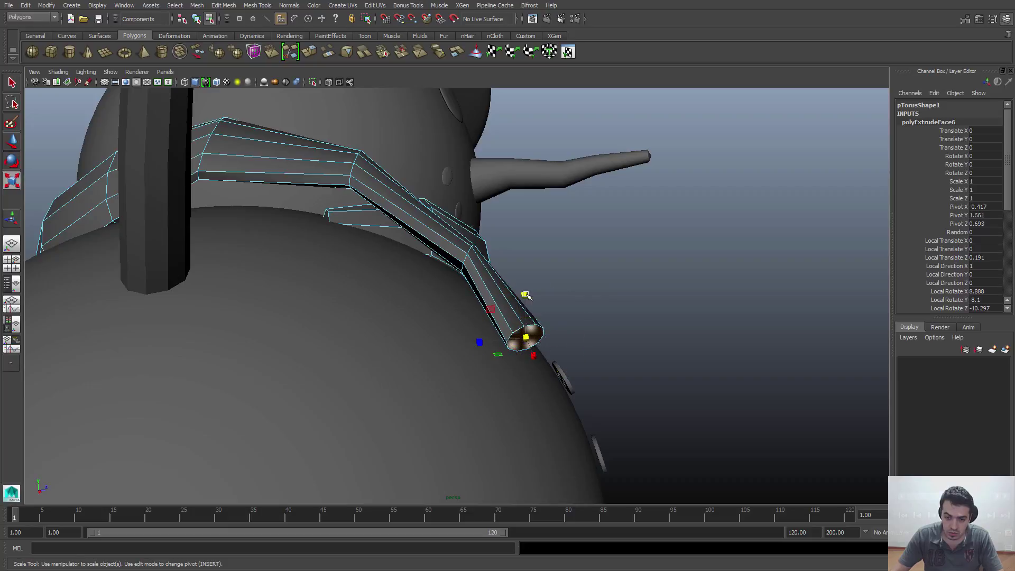
Step: Examine the extended scarf end from the front and side, up close and with the whole snowman in view
{"action": "left_click_drag", "start_coordinate": [520, 312], "coordinate": [526, 264], "text": "alt"}
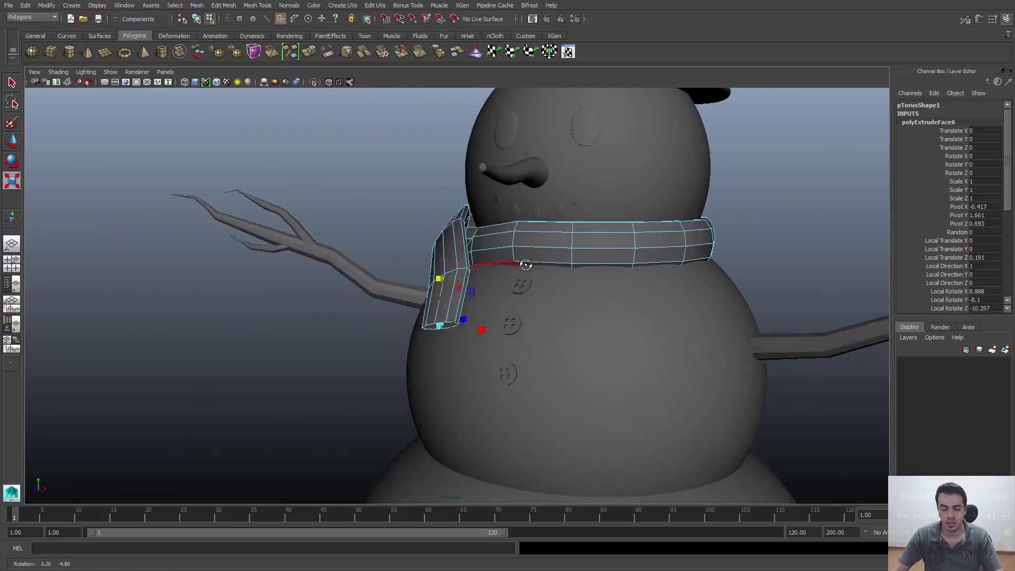
{"action": "right_click_drag", "start_coordinate": [526, 264], "coordinate": [458, 254], "text": "alt"}
{"action": "left_click_drag", "start_coordinate": [457, 254], "coordinate": [460, 288], "text": "alt"}
{"action": "right_click_drag", "start_coordinate": [460, 289], "coordinate": [518, 289], "text": "alt"}
{"action": "left_click_drag", "start_coordinate": [447, 288], "coordinate": [568, 279], "text": "alt"}
{"action": "right_click_drag", "start_coordinate": [508, 278], "coordinate": [365, 268], "text": "alt"}
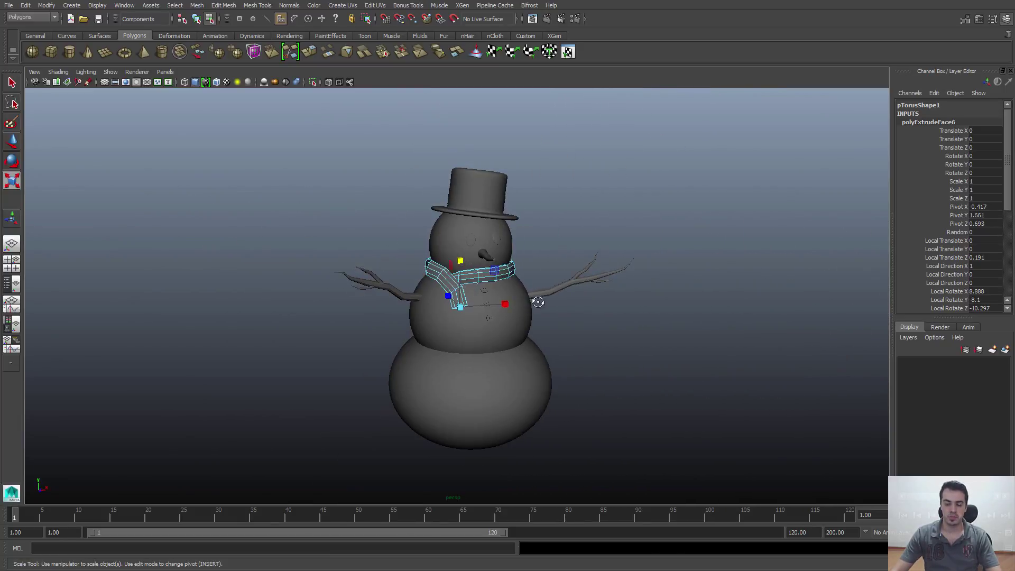
{"action": "left_click_drag", "start_coordinate": [538, 302], "coordinate": [494, 344], "text": "alt"}
{"action": "right_click_drag", "start_coordinate": [494, 345], "coordinate": [522, 357], "text": "alt"}
{"action": "left_click_drag", "start_coordinate": [365, 322], "coordinate": [458, 328], "text": "alt"}
{"action": "key", "text": "w"}
{"action": "mouse_move", "coordinate": [458, 328]}
{"action": "right_mouse_down", "text": "alt"}
{"action": "mouse_move", "coordinate": [473, 328]}
{"action": "mouse_move", "coordinate": [447, 326]}
{"action": "right_mouse_up", "text": "alt"}
{"action": "mouse_move", "coordinate": [469, 323]}
{"action": "left_mouse_down", "text": "alt"}
{"action": "mouse_move", "coordinate": [506, 330]}
{"action": "mouse_move", "coordinate": [511, 362]}
{"action": "mouse_move", "coordinate": [466, 319]}
{"action": "left_mouse_up", "text": "alt"}
{"action": "left_click_drag", "start_coordinate": [474, 346], "coordinate": [445, 371], "text": "alt"}
Step: Return the scarf to object mode, preview it smoothed and inspect it with nothing selected
{"action": "key", "text": "q"}
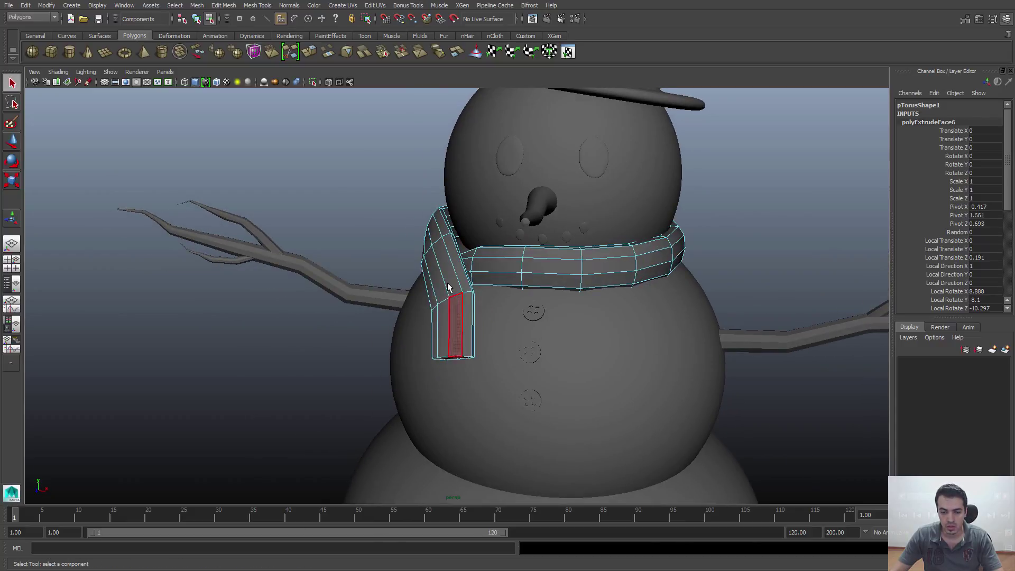
{"action": "right_click_drag", "start_coordinate": [458, 253], "coordinate": [481, 238]}
{"action": "left_click", "coordinate": [449, 261]}
{"action": "left_click", "coordinate": [409, 235]}
{"action": "left_click_drag", "start_coordinate": [455, 262], "coordinate": [523, 256], "text": "alt"}
{"action": "left_click", "coordinate": [523, 256]}
{"action": "key", "text": "3"}
{"action": "left_click", "coordinate": [618, 239]}
{"action": "scroll", "coordinate": [474, 356], "scroll_direction": "down", "scroll_amount": 5}
{"action": "left_click_drag", "start_coordinate": [619, 374], "coordinate": [536, 303], "text": "alt"}
{"action": "scroll", "coordinate": [433, 268], "scroll_direction": "up", "scroll_amount": 5}
{"action": "scroll", "coordinate": [442, 287], "scroll_direction": "down", "scroll_amount": 2}
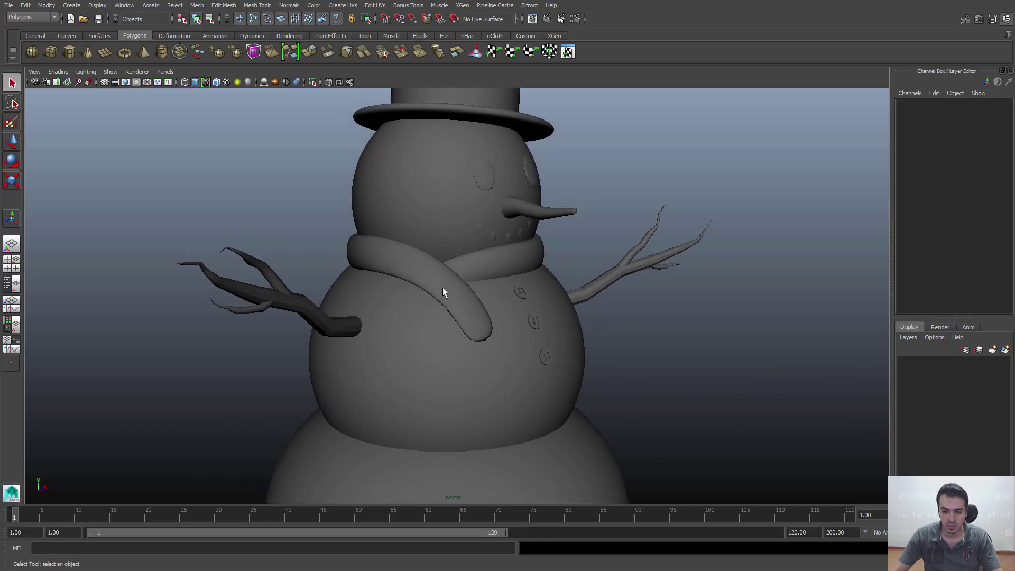
Step: Select the scarf and examine where its short end passes behind the front overlap, comparing smoothed and unsmoothed display
{"action": "left_click", "coordinate": [443, 287]}
{"action": "left_click_drag", "start_coordinate": [442, 287], "coordinate": [565, 283], "text": "alt"}
{"action": "key", "text": "3"}
{"action": "left_click_drag", "start_coordinate": [447, 316], "coordinate": [303, 333], "text": "alt"}
{"action": "scroll", "coordinate": [558, 360], "scroll_direction": "up", "scroll_amount": 5}
{"action": "left_click_drag", "start_coordinate": [558, 360], "coordinate": [522, 319], "text": "alt"}
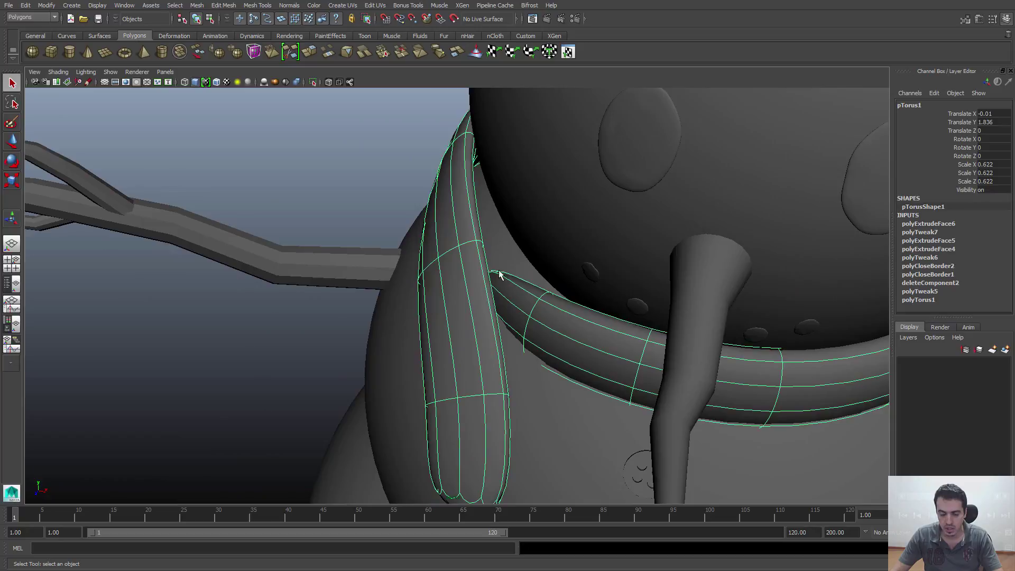
{"action": "left_click_drag", "start_coordinate": [499, 274], "coordinate": [430, 314], "text": "alt"}
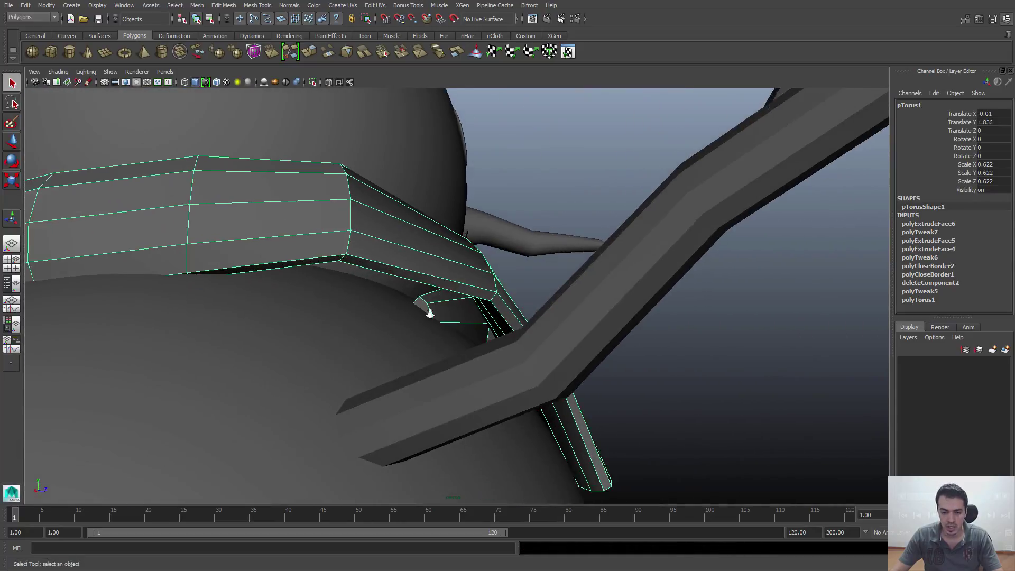
{"action": "right_click_drag", "start_coordinate": [430, 314], "coordinate": [458, 334], "text": "alt"}
{"action": "left_click_drag", "start_coordinate": [458, 335], "coordinate": [379, 347], "text": "alt"}
{"action": "right_click_drag", "start_coordinate": [379, 347], "coordinate": [341, 327], "text": "alt"}
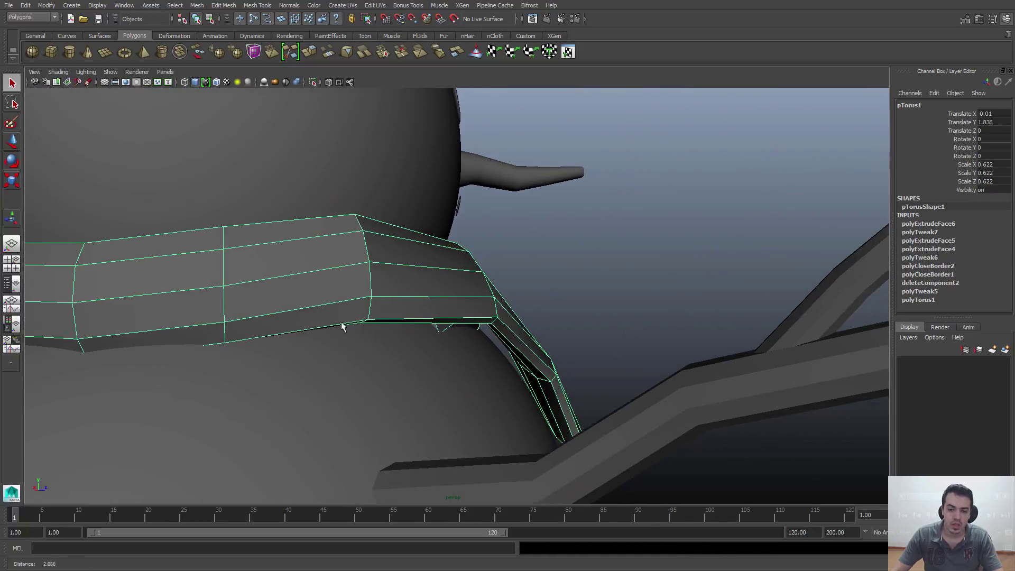
{"action": "left_click_drag", "start_coordinate": [341, 326], "coordinate": [426, 316], "text": "alt"}
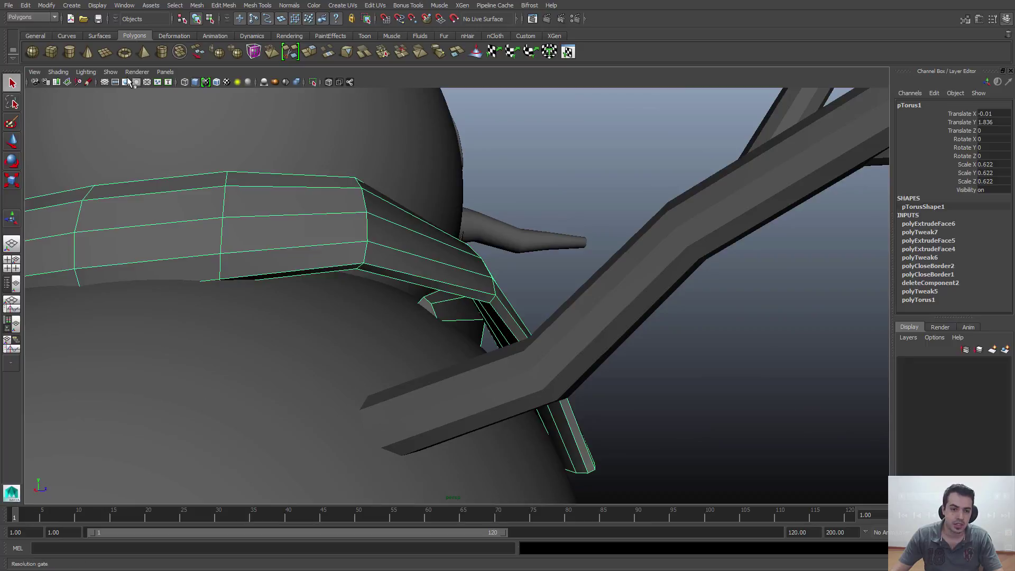
Step: Isolate the scarf in the viewport and examine the cap and vertices of its short inner end
{"action": "left_click", "coordinate": [110, 71]}
{"action": "mouse_move", "coordinate": [153, 87]}
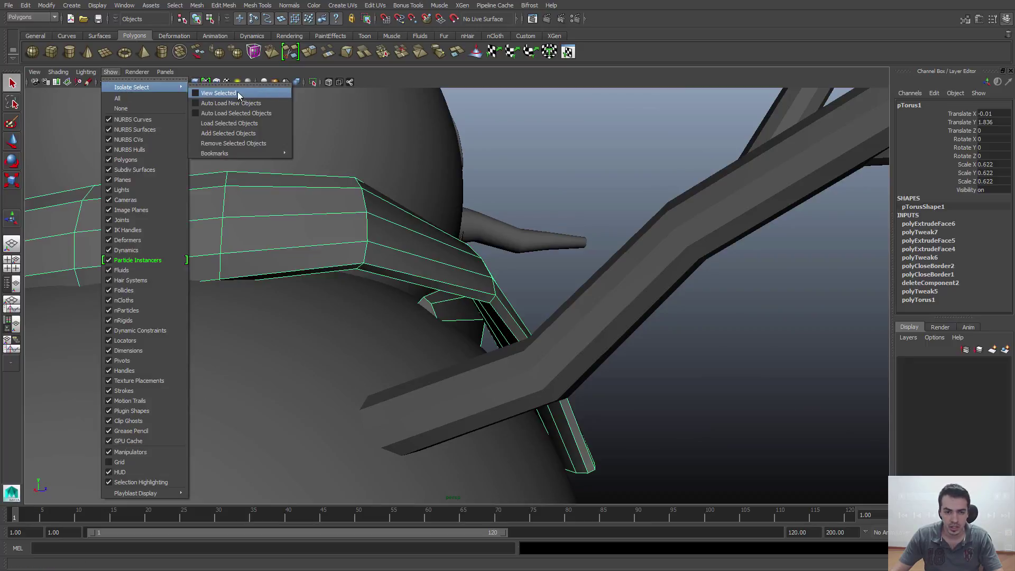
{"action": "left_click", "coordinate": [218, 93]}
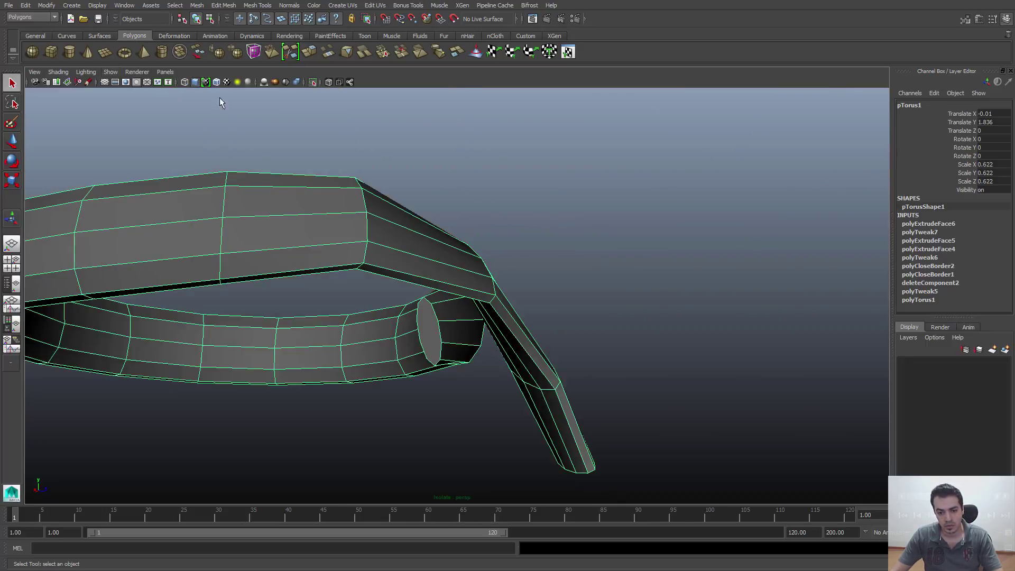
{"action": "left_click_drag", "start_coordinate": [407, 349], "coordinate": [341, 348], "text": "alt"}
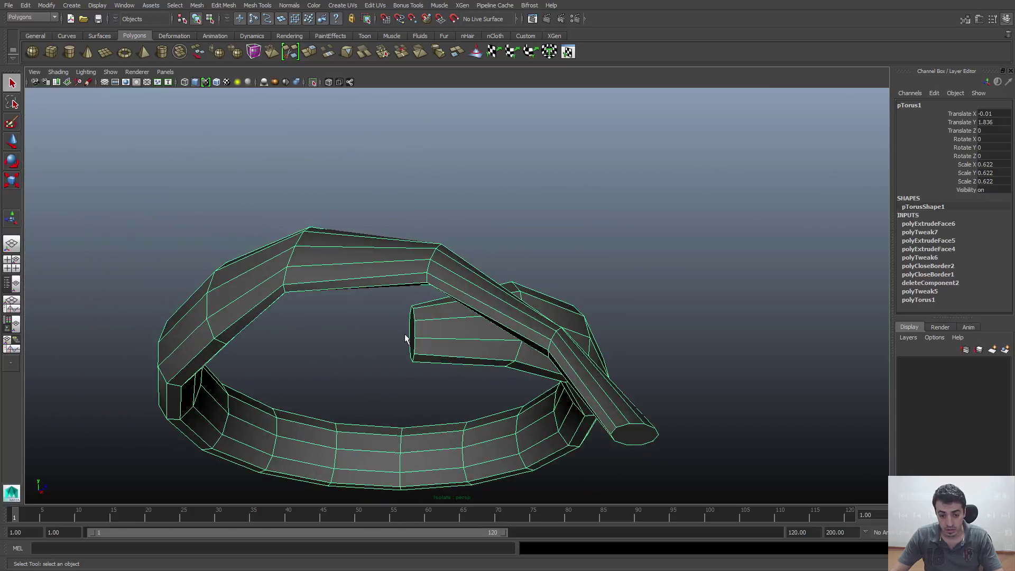
{"action": "left_click_drag", "start_coordinate": [405, 339], "coordinate": [430, 335], "text": "alt"}
{"action": "right_click_drag", "start_coordinate": [430, 333], "coordinate": [398, 299]}
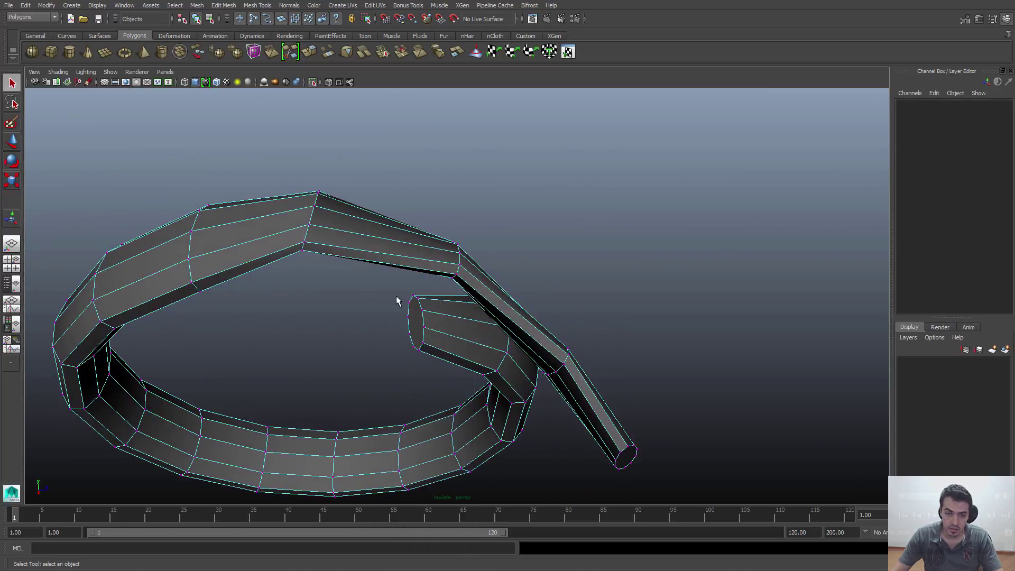
{"action": "left_click_drag", "start_coordinate": [398, 299], "coordinate": [404, 356]}
{"action": "right_click_drag", "start_coordinate": [404, 354], "coordinate": [439, 325]}
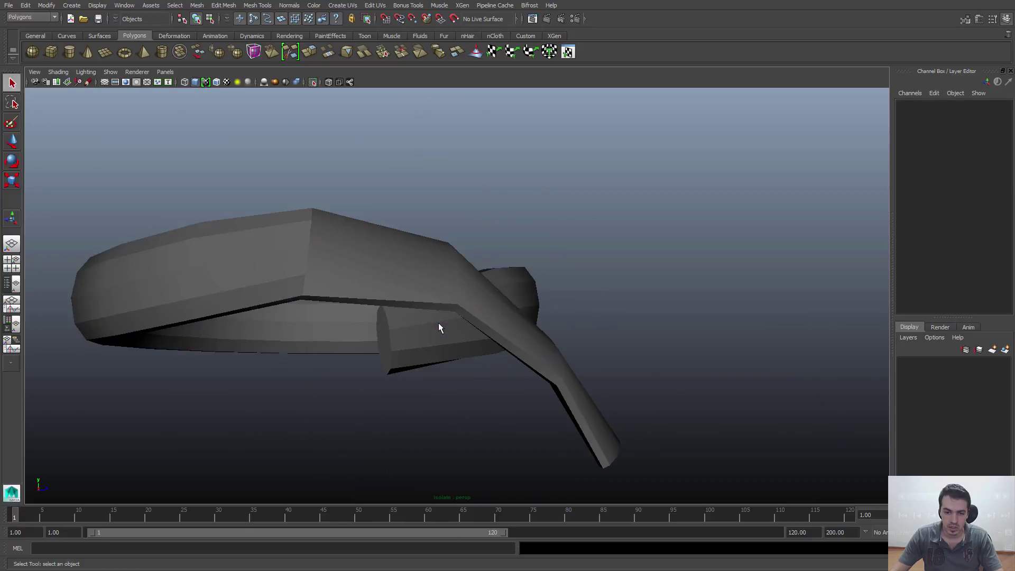
Step: Reselect the scarf and turn off its isolation to show the whole snowman again
{"action": "left_click", "coordinate": [118, 83]}
{"action": "left_click", "coordinate": [115, 79]}
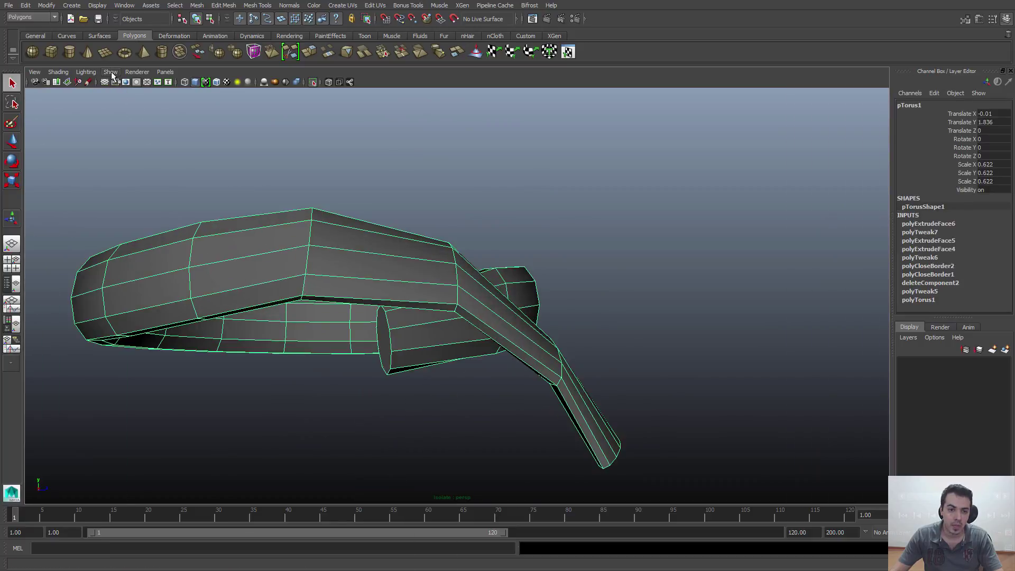
{"action": "left_click", "coordinate": [111, 72]}
{"action": "left_click", "coordinate": [208, 91]}
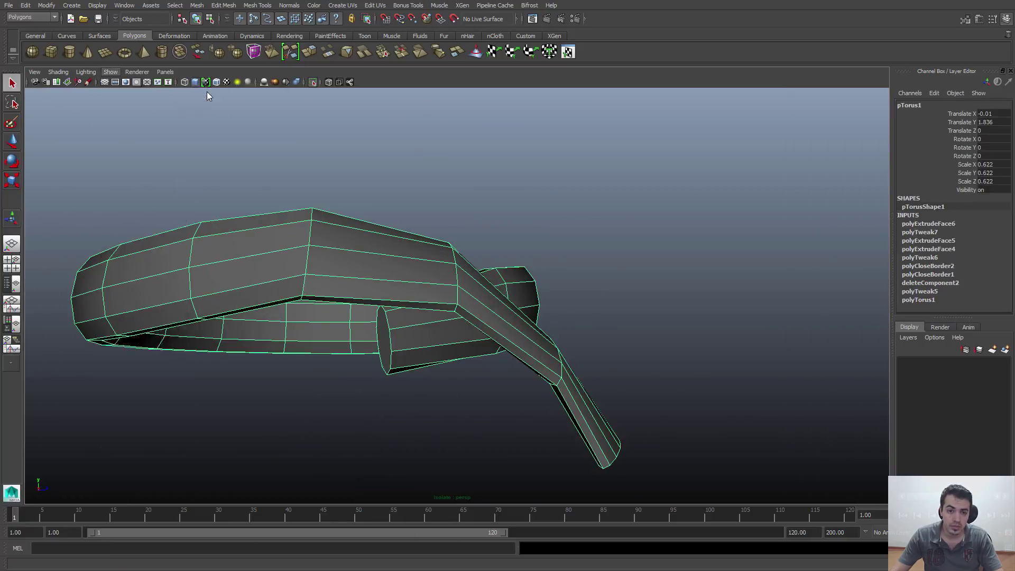
Step: Select the cap face of the scarf's short inner end, preview the scarf smoothed and activate the Rotate tool on the face
{"action": "left_click_drag", "start_coordinate": [423, 233], "coordinate": [624, 259], "text": "alt"}
{"action": "scroll", "coordinate": [369, 258], "scroll_direction": "up", "scroll_amount": 5}
{"action": "left_click_drag", "start_coordinate": [373, 264], "coordinate": [397, 310], "text": "alt"}
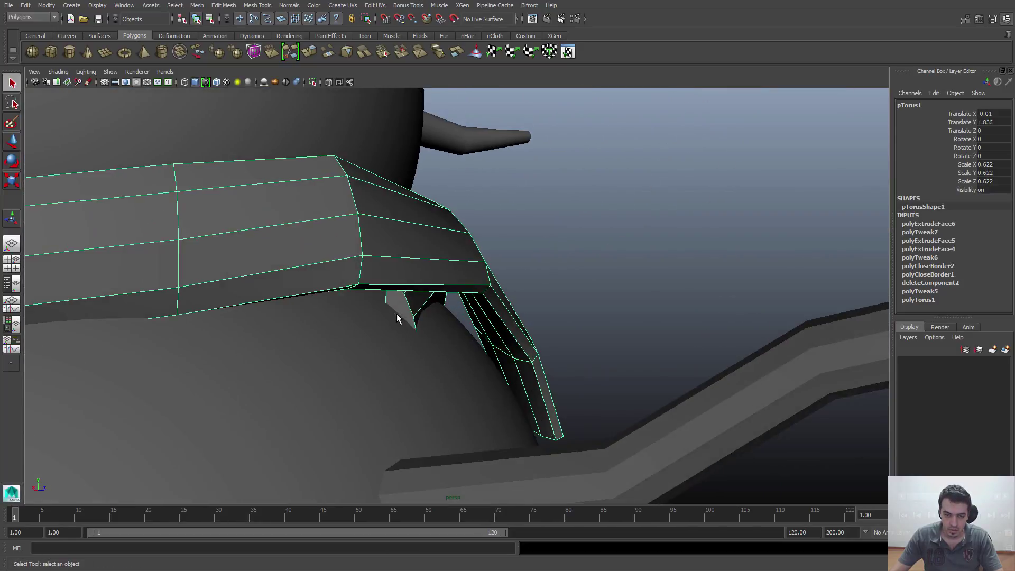
{"action": "right_click_drag", "start_coordinate": [397, 311], "coordinate": [400, 328]}
{"action": "left_click", "coordinate": [404, 314]}
{"action": "key", "text": "ctrl+z"}
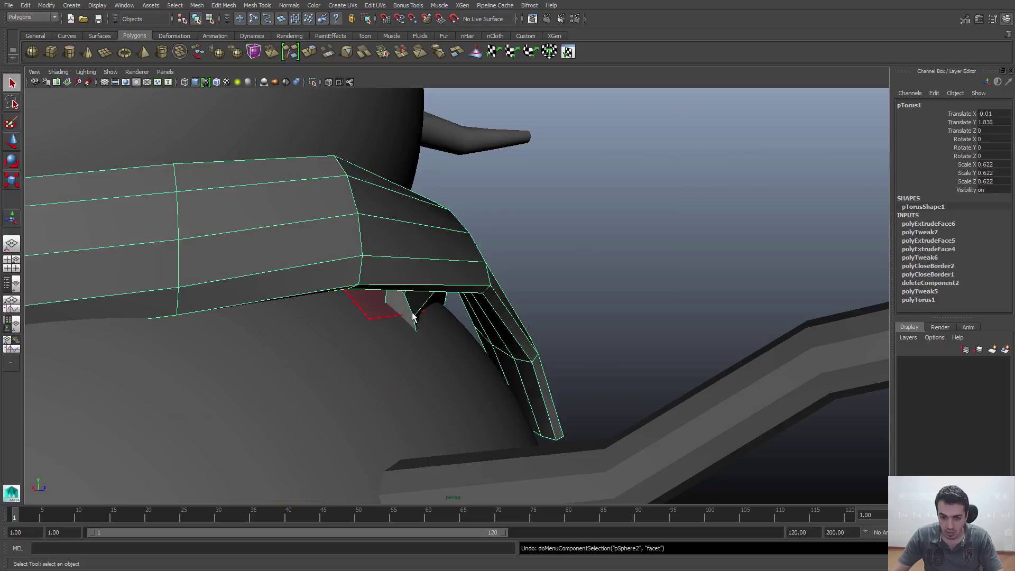
{"action": "left_click", "coordinate": [401, 312]}
{"action": "left_click", "coordinate": [399, 303]}
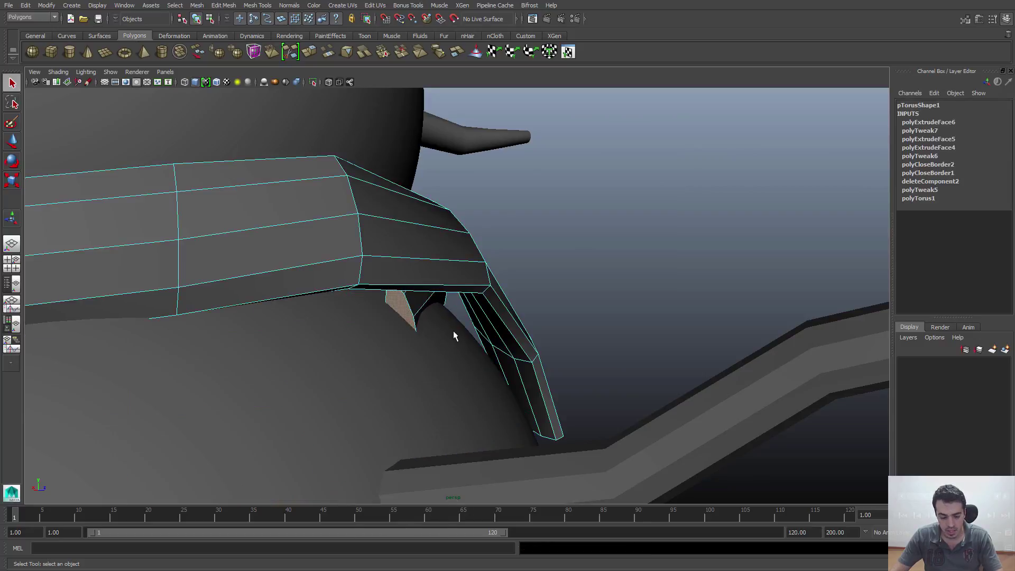
{"action": "left_click_drag", "start_coordinate": [453, 331], "coordinate": [453, 324], "text": "alt"}
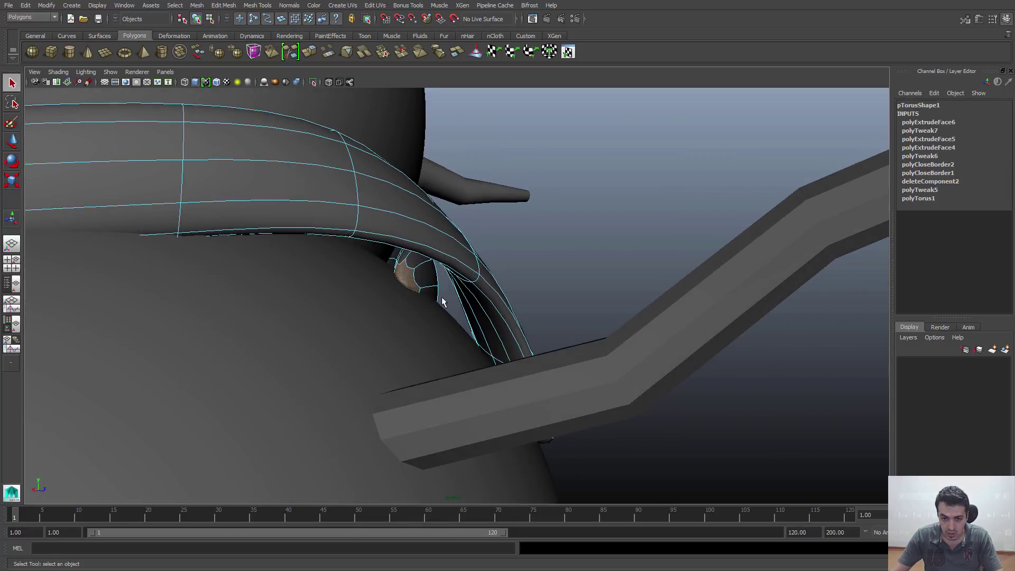
{"action": "key", "text": "e"}
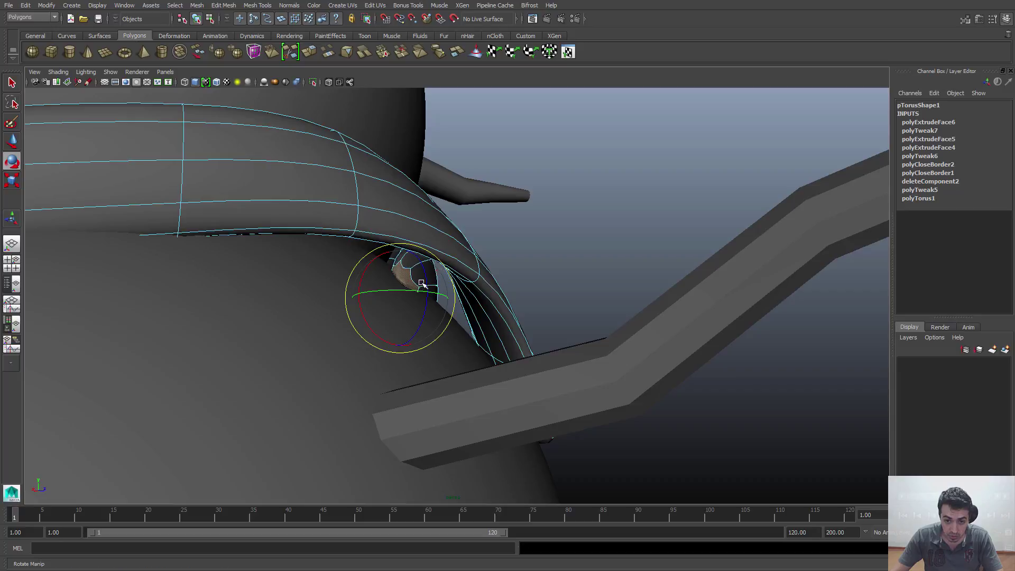
Step: Move the scarf's tucked-in short end face slightly so it sits further beneath the overlapping wrap
{"action": "key", "text": "w"}
{"action": "left_click_drag", "start_coordinate": [403, 294], "coordinate": [420, 259], "text": "alt"}
{"action": "left_click_drag", "start_coordinate": [476, 322], "coordinate": [370, 333], "text": "alt"}
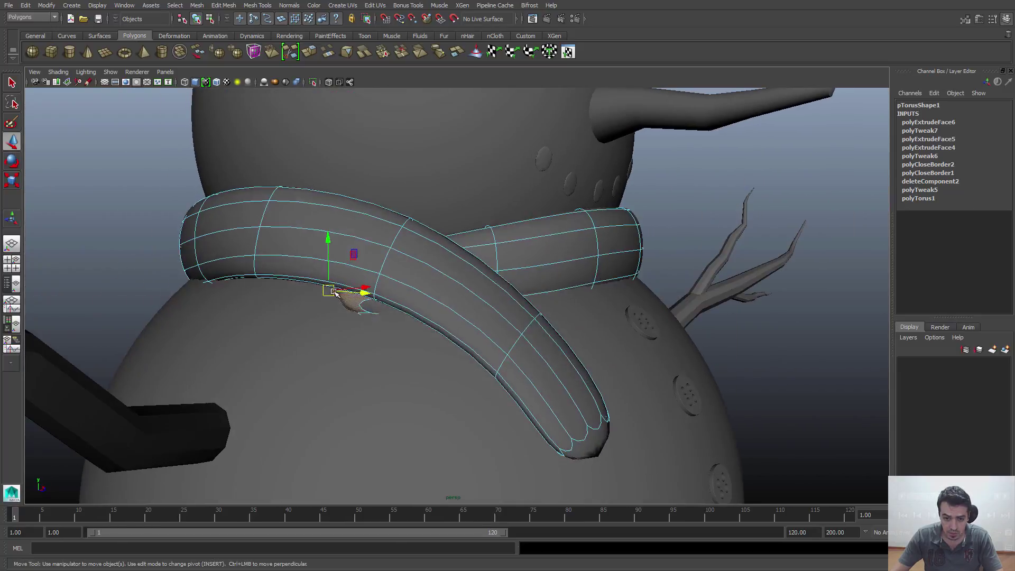
{"action": "mouse_move", "coordinate": [326, 289]}
{"action": "left_mouse_down"}
{"action": "mouse_move", "coordinate": [299, 287]}
{"action": "mouse_move", "coordinate": [331, 305]}
{"action": "left_mouse_up"}
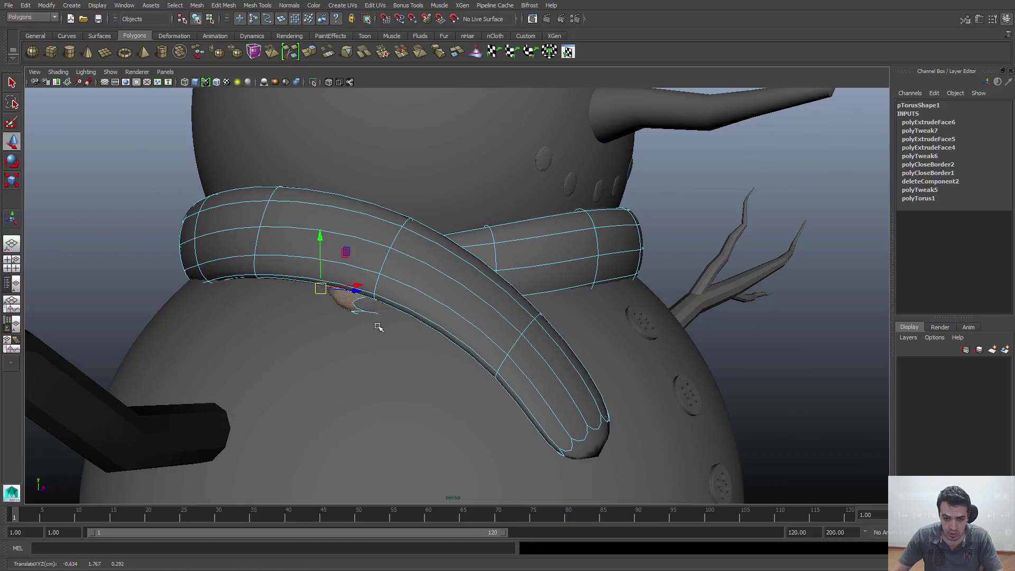
Step: Select the edge loop around the scarf's band beside the neck and reposition it against the snowman's neck
{"action": "left_click_drag", "start_coordinate": [405, 322], "coordinate": [608, 299], "text": "alt"}
{"action": "left_click_drag", "start_coordinate": [491, 249], "coordinate": [522, 270], "text": "alt"}
{"action": "key", "text": "3"}
{"action": "key", "text": "1"}
{"action": "key", "text": "3"}
{"action": "key", "text": "q"}
{"action": "left_click_drag", "start_coordinate": [565, 313], "coordinate": [571, 296], "text": "alt"}
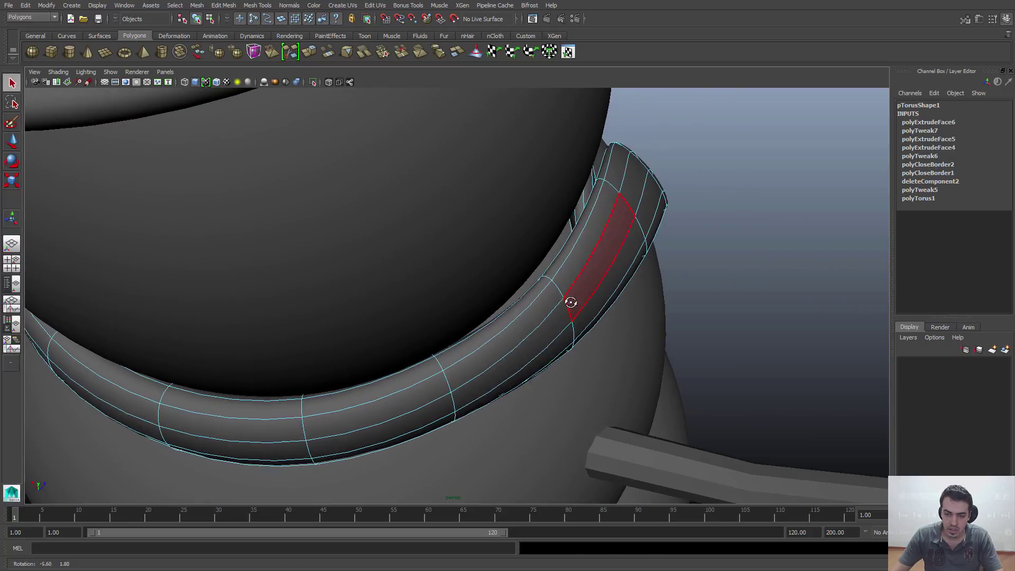
{"action": "mouse_move", "coordinate": [571, 296]}
{"action": "right_mouse_down"}
{"action": "mouse_move", "coordinate": [571, 288]}
{"action": "mouse_move", "coordinate": [560, 292]}
{"action": "right_mouse_up"}
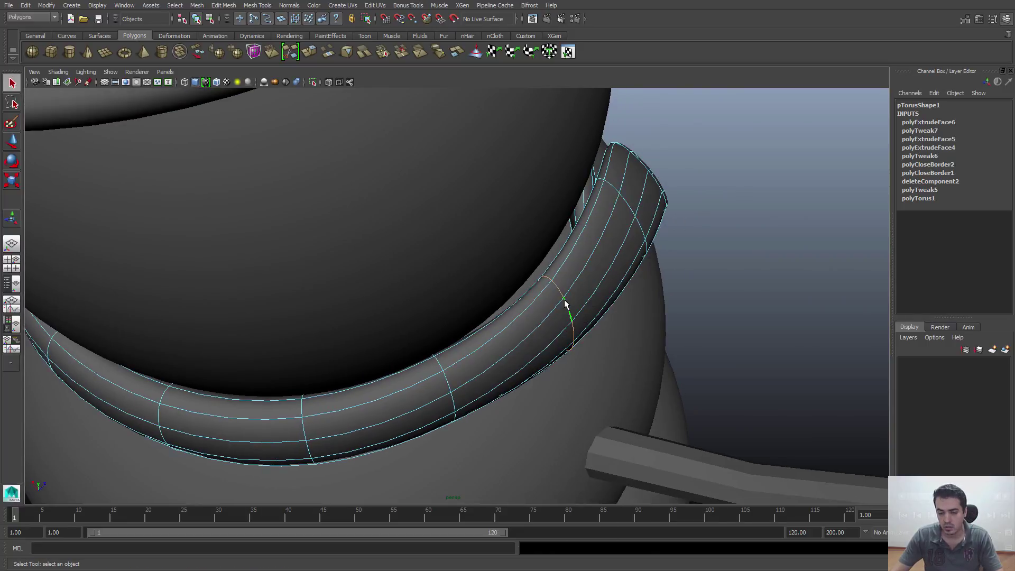
{"action": "left_click_drag", "start_coordinate": [584, 328], "coordinate": [515, 278], "text": "alt"}
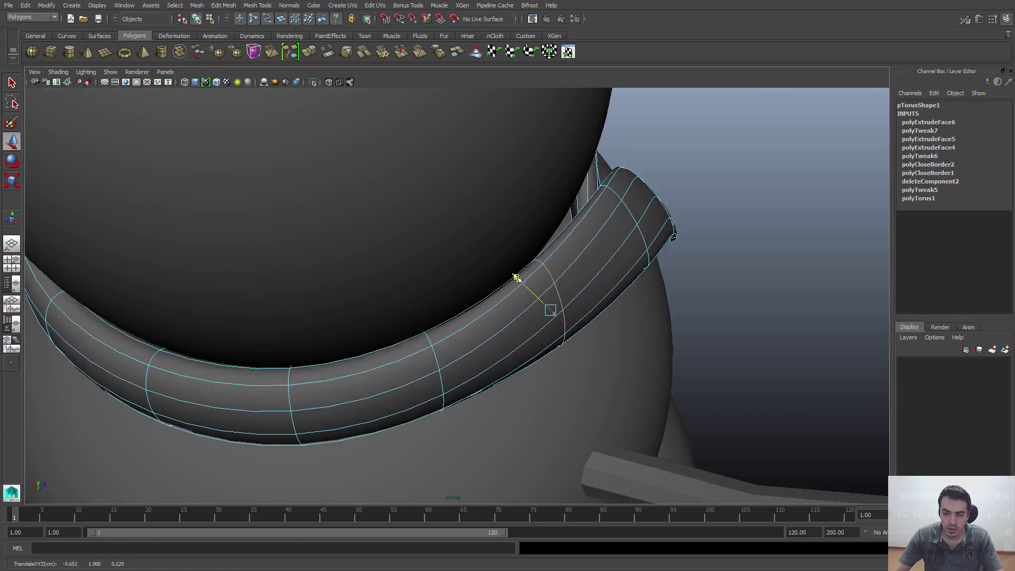
Step: Select the ring of vertices at the bend of the scarf's hanging end and move it toward the body
{"action": "left_click_drag", "start_coordinate": [644, 287], "coordinate": [412, 241], "text": "alt"}
{"action": "key", "text": "1"}
{"action": "key", "text": "3"}
{"action": "right_click", "coordinate": [408, 237]}
{"action": "right_click_drag", "start_coordinate": [408, 237], "coordinate": [387, 234]}
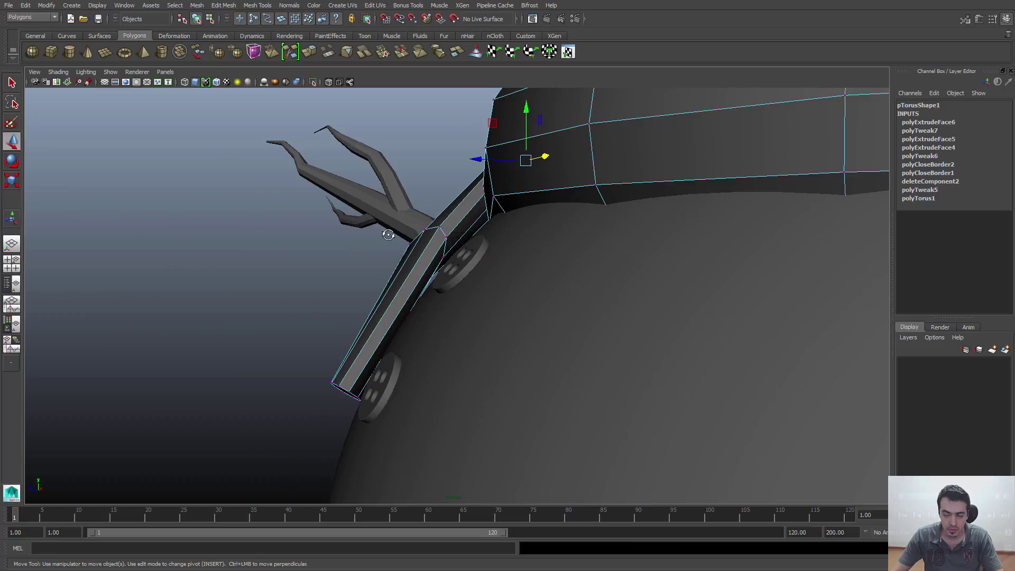
{"action": "left_click_drag", "start_coordinate": [386, 234], "coordinate": [381, 230], "text": "alt"}
{"action": "left_click_drag", "start_coordinate": [461, 303], "coordinate": [438, 306]}
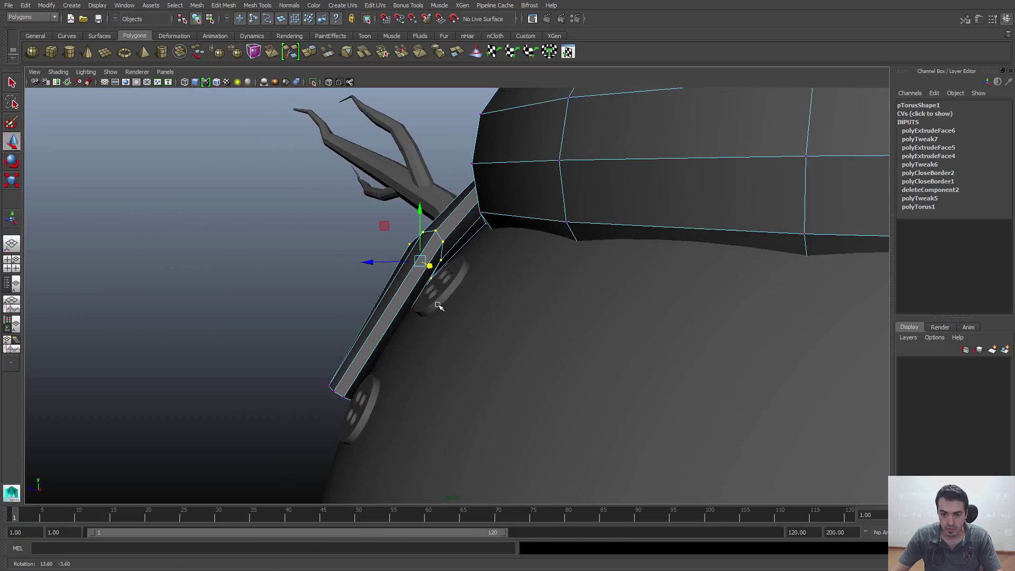
{"action": "mouse_move", "coordinate": [425, 262]}
{"action": "left_mouse_down"}
{"action": "mouse_move", "coordinate": [446, 277]}
{"action": "mouse_move", "coordinate": [432, 273]}
{"action": "left_mouse_up"}
Step: Move the vertices at the tip of the hanging scarf end downward in smooth preview, then leave component editing
{"action": "key", "text": "3"}
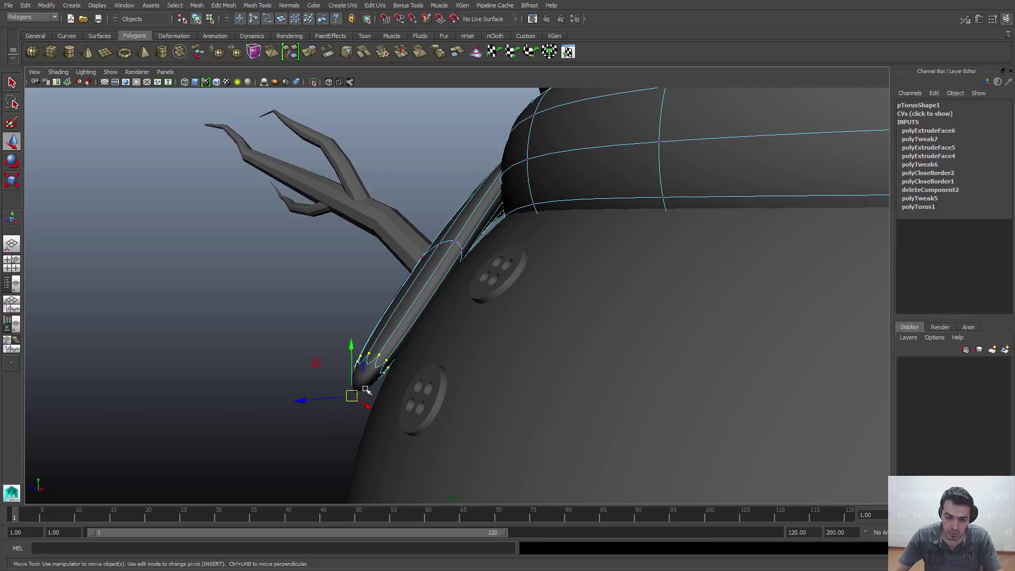
{"action": "left_click_drag", "start_coordinate": [352, 397], "coordinate": [351, 414]}
{"action": "left_click_drag", "start_coordinate": [433, 256], "coordinate": [693, 256], "text": "alt"}
{"action": "scroll", "coordinate": [693, 255], "scroll_direction": "down", "scroll_amount": 5}
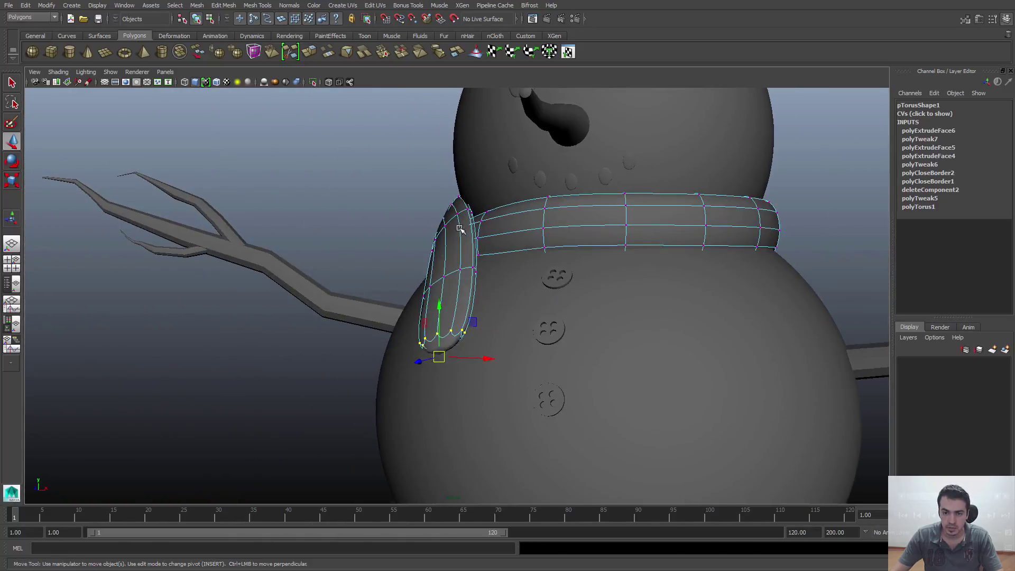
{"action": "key", "text": "q"}
{"action": "left_click", "coordinate": [482, 224]}
{"action": "left_click", "coordinate": [454, 222]}
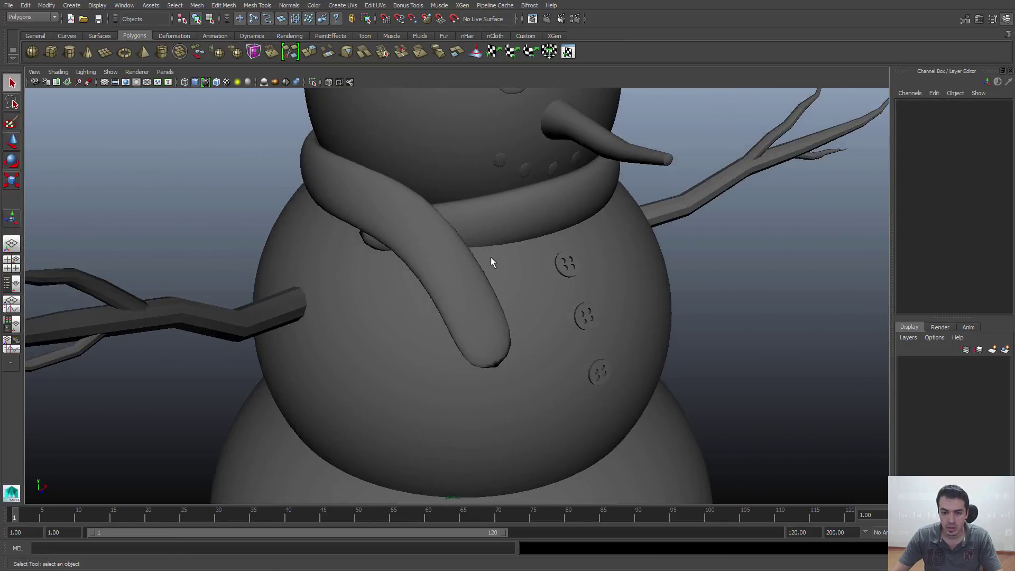
Step: Compare the scarf's smoothed and unsmoothed display from several angles, examining the shape of its hanging end
{"action": "scroll", "coordinate": [492, 262], "scroll_direction": "down", "scroll_amount": 3}
{"action": "left_click", "coordinate": [489, 329]}
{"action": "key", "text": "1"}
{"action": "left_click_drag", "start_coordinate": [489, 329], "coordinate": [520, 389], "text": "alt"}
{"action": "left_click", "coordinate": [719, 195]}
{"action": "left_click_drag", "start_coordinate": [719, 195], "coordinate": [586, 284], "text": "alt"}
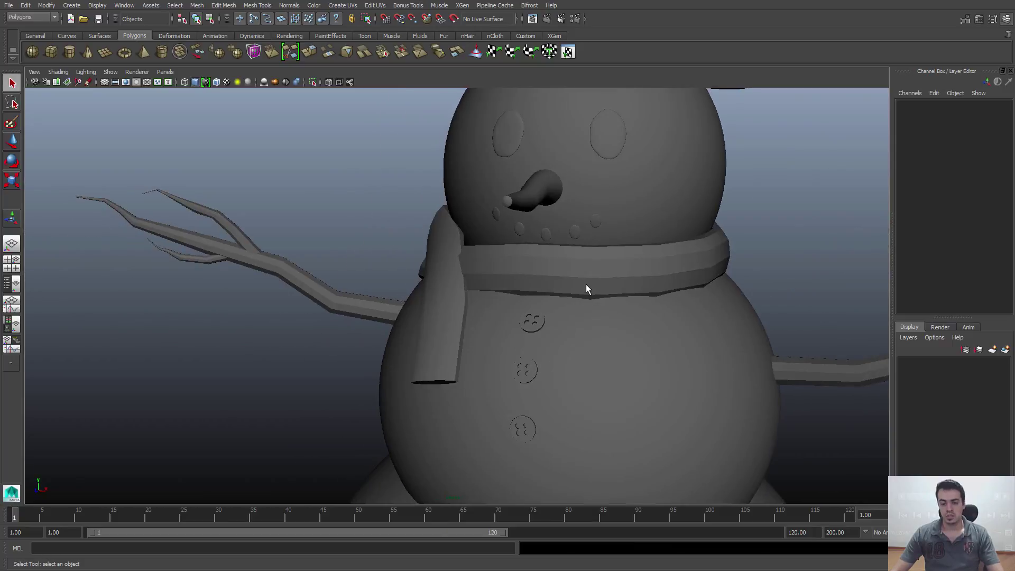
{"action": "left_click", "coordinate": [586, 284]}
{"action": "key", "text": "3"}
{"action": "left_click", "coordinate": [793, 233]}
{"action": "left_click_drag", "start_coordinate": [793, 234], "coordinate": [447, 246], "text": "alt"}
{"action": "scroll", "coordinate": [614, 280], "scroll_direction": "up", "scroll_amount": 3}
{"action": "scroll", "coordinate": [615, 280], "scroll_direction": "down", "scroll_amount": 5}
{"action": "scroll", "coordinate": [509, 280], "scroll_direction": "up", "scroll_amount": 4}
{"action": "left_click_drag", "start_coordinate": [572, 300], "coordinate": [455, 338], "text": "alt"}
{"action": "left_click", "coordinate": [465, 308]}
{"action": "key", "text": "1"}
{"action": "scroll", "coordinate": [401, 354], "scroll_direction": "up", "scroll_amount": 6}
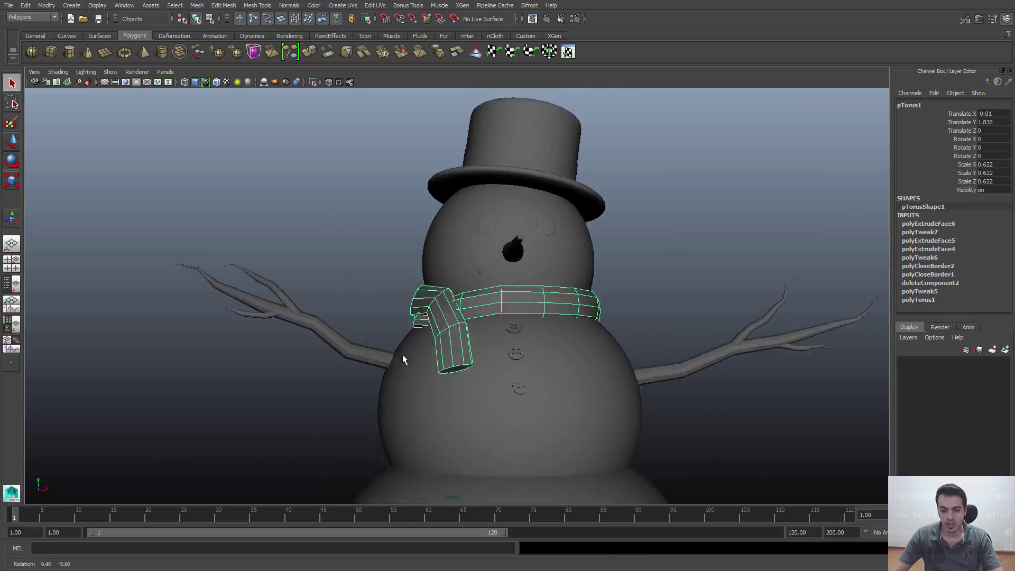
{"action": "left_click_drag", "start_coordinate": [620, 485], "coordinate": [429, 315], "text": "alt"}
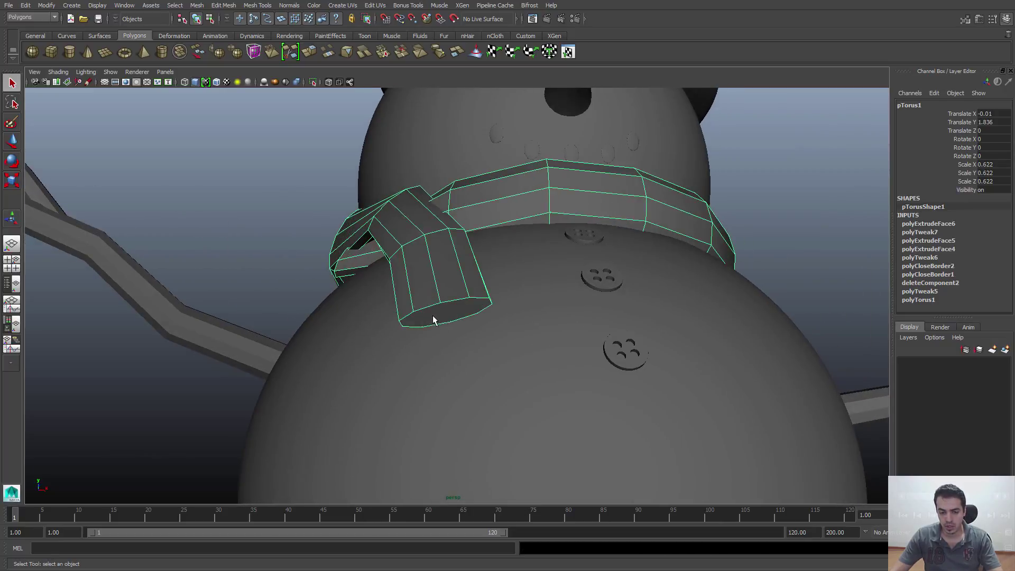
{"action": "key", "text": "3"}
{"action": "left_click", "coordinate": [302, 256]}
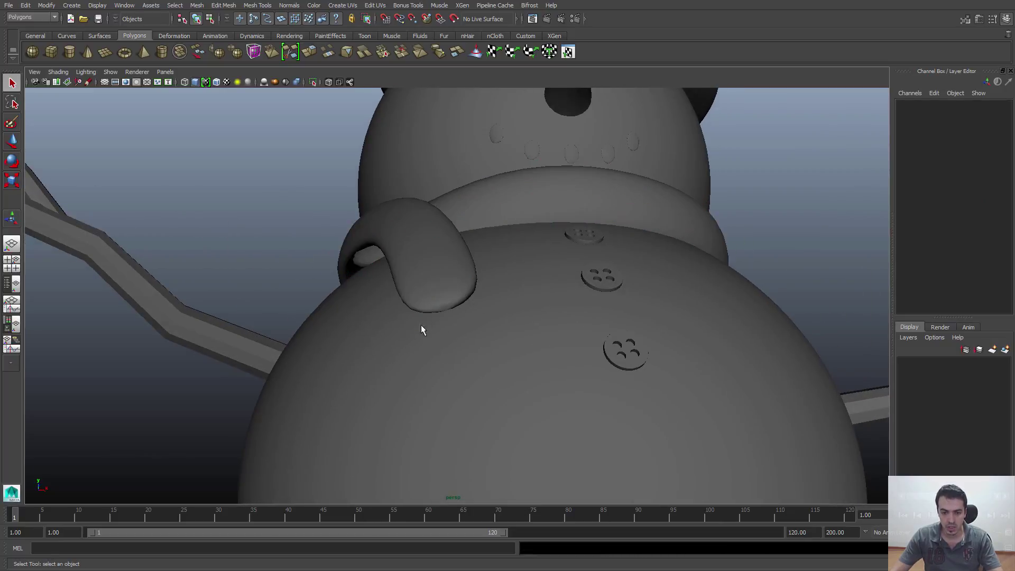
Step: Connect the first pair of opposite vertices across the cap face of the hanging scarf end
{"action": "left_click", "coordinate": [437, 254]}
{"action": "key", "text": "1"}
{"action": "left_click_drag", "start_coordinate": [437, 254], "coordinate": [516, 242], "text": "alt"}
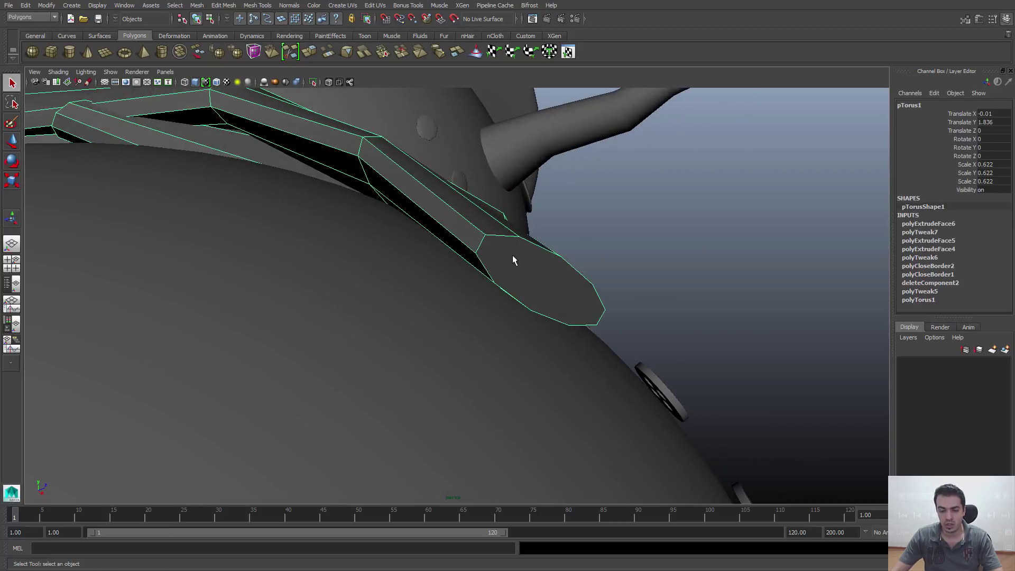
{"action": "left_click_drag", "start_coordinate": [509, 249], "coordinate": [512, 333], "text": "alt"}
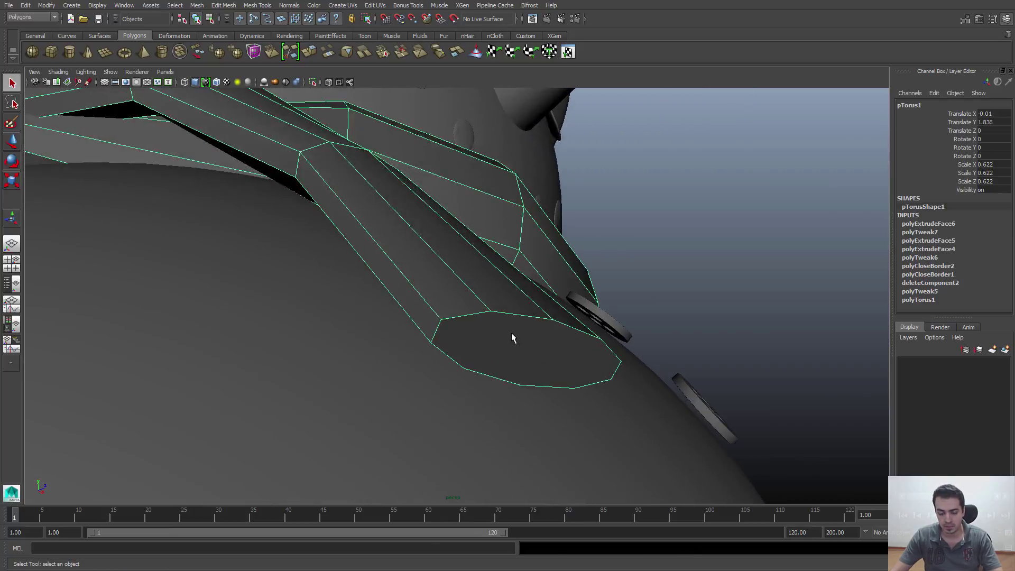
{"action": "right_click", "coordinate": [512, 334]}
{"action": "right_click_drag", "start_coordinate": [503, 332], "coordinate": [467, 334]}
{"action": "left_click_drag", "start_coordinate": [494, 344], "coordinate": [373, 137], "text": "alt"}
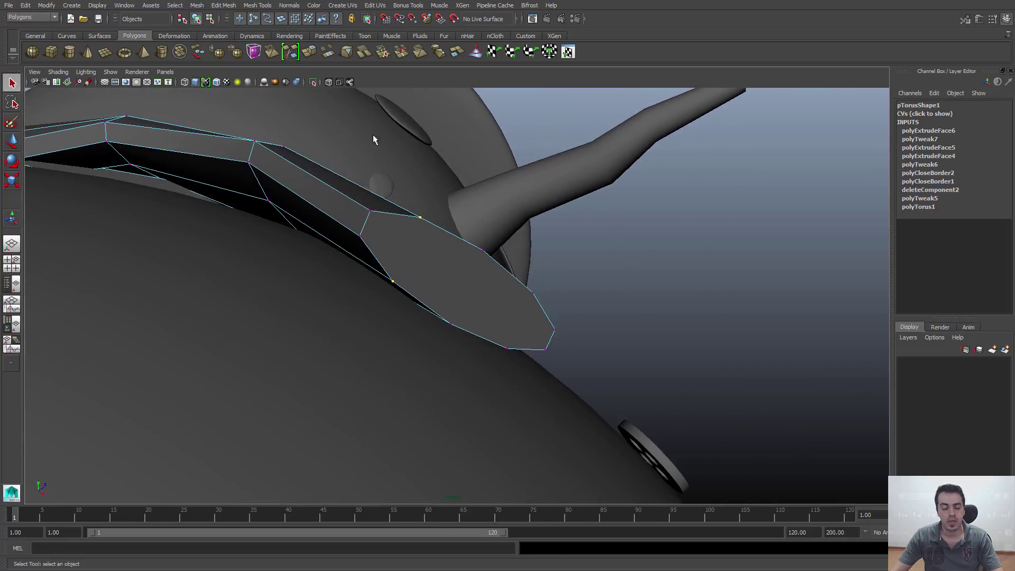
{"action": "left_click", "coordinate": [224, 6]}
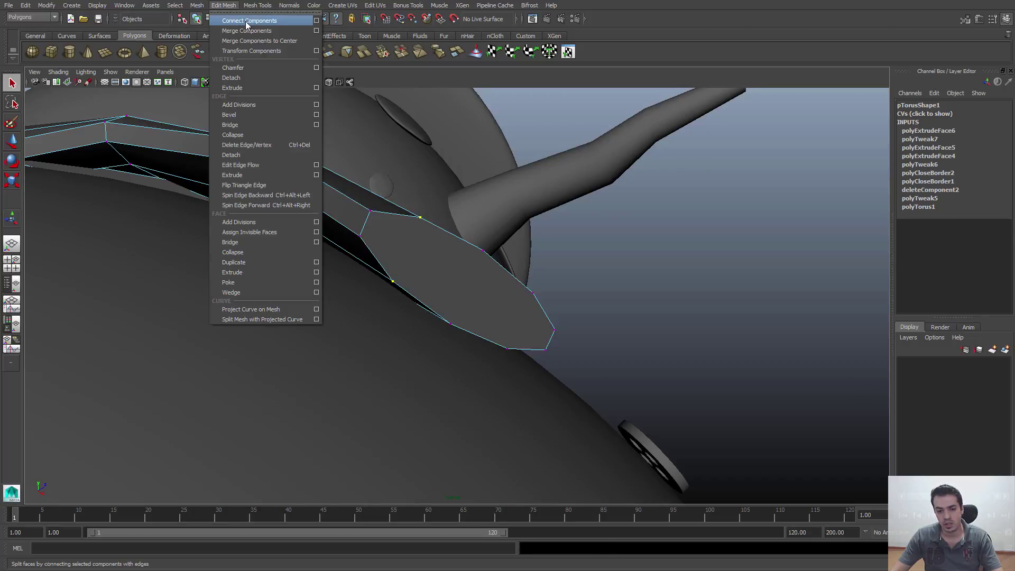
{"action": "left_click", "coordinate": [246, 24]}
Step: Connect the two remaining pairs of opposite vertices to finish dividing the hanging end's cap face
{"action": "key", "text": "w"}
{"action": "left_click_drag", "start_coordinate": [451, 367], "coordinate": [435, 378], "text": "alt"}
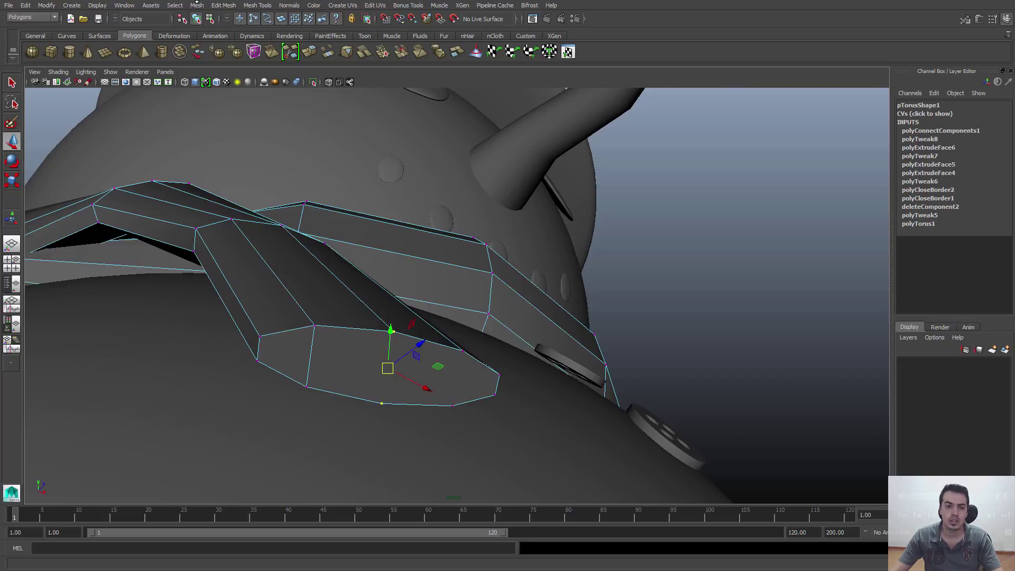
{"action": "left_click", "coordinate": [230, 6]}
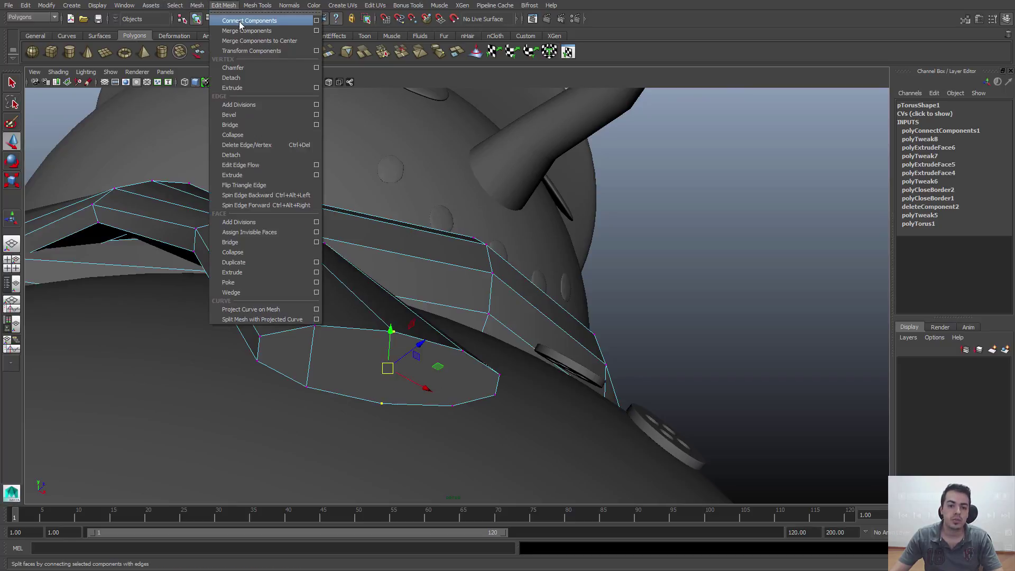
{"action": "left_click", "coordinate": [241, 23]}
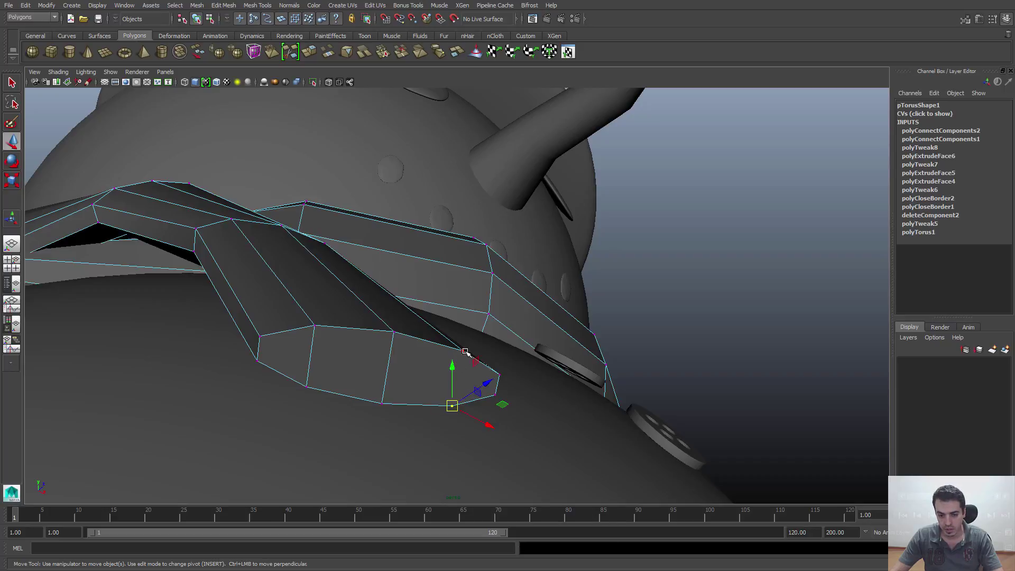
{"action": "left_click", "coordinate": [219, 5]}
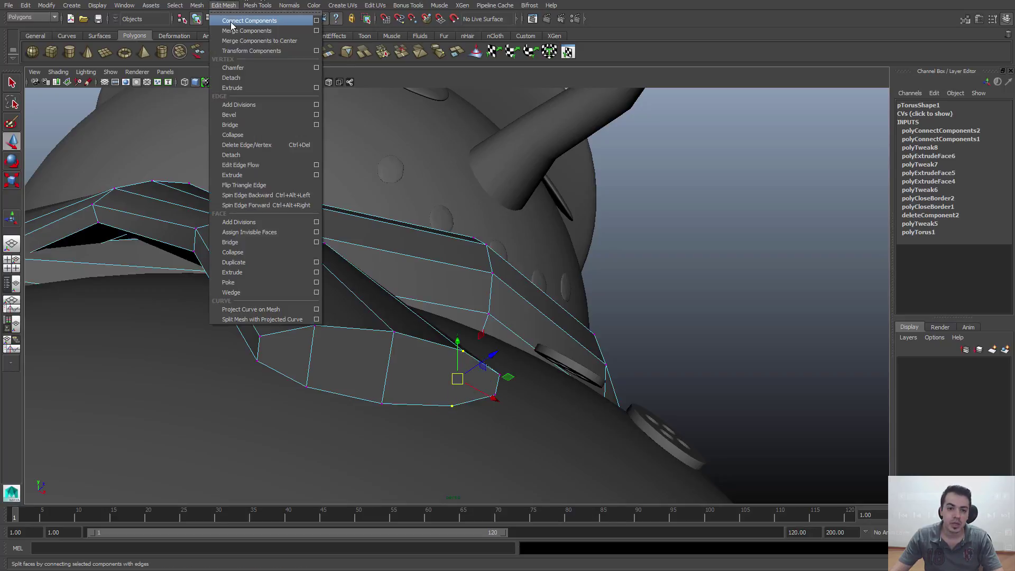
{"action": "left_click", "coordinate": [231, 25]}
Step: Return the scarf to object mode and examine its hanging end in smooth preview from the side
{"action": "left_click_drag", "start_coordinate": [290, 99], "coordinate": [299, 383], "text": "alt"}
{"action": "right_click", "coordinate": [296, 373]}
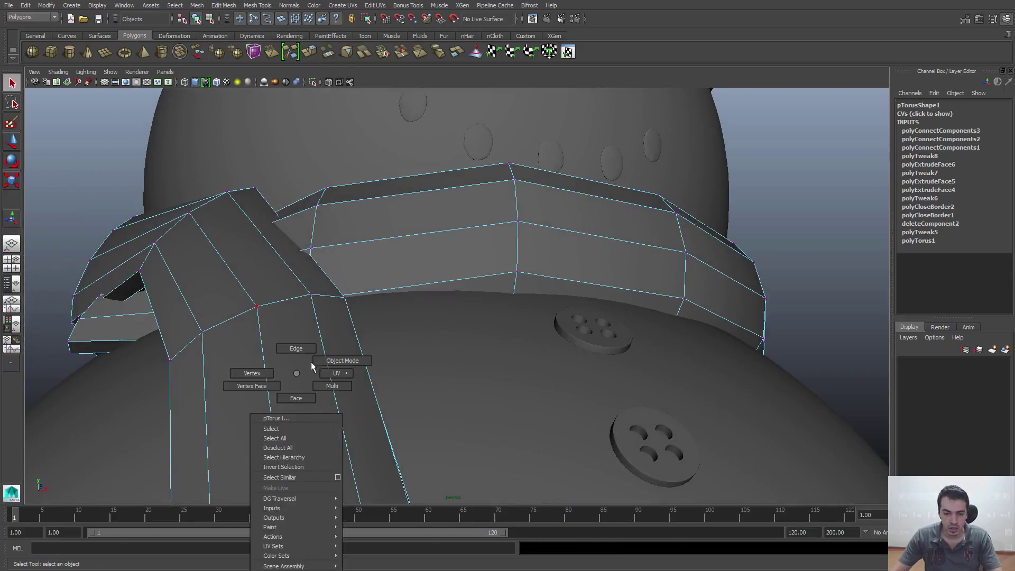
{"action": "right_click_drag", "start_coordinate": [311, 363], "coordinate": [326, 356]}
{"action": "key", "text": "3"}
{"action": "scroll", "coordinate": [372, 329], "scroll_direction": "down", "scroll_amount": 3}
{"action": "left_click", "coordinate": [733, 298]}
{"action": "left_click_drag", "start_coordinate": [733, 298], "coordinate": [410, 311], "text": "alt"}
{"action": "right_click_drag", "start_coordinate": [411, 311], "coordinate": [459, 340], "text": "alt"}
{"action": "left_click_drag", "start_coordinate": [480, 354], "coordinate": [536, 373], "text": "alt"}
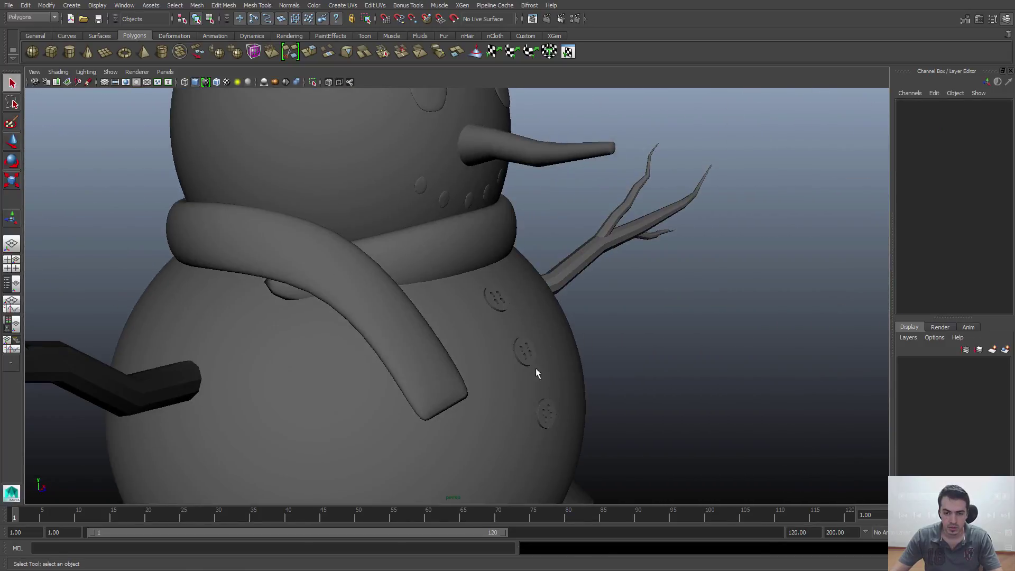
{"action": "left_click_drag", "start_coordinate": [433, 395], "coordinate": [385, 306], "text": "alt"}
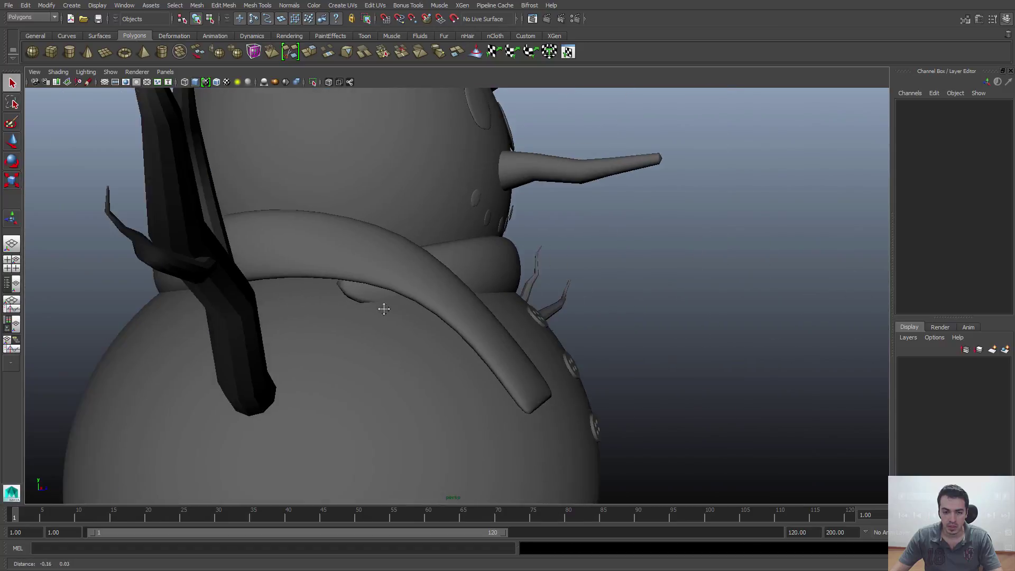
Step: Select the scarf and isolate it in the viewport so its tucked-in short end is accessible
{"action": "left_click", "coordinate": [371, 296]}
{"action": "right_click_drag", "start_coordinate": [371, 296], "coordinate": [497, 342], "text": "alt"}
{"action": "left_click_drag", "start_coordinate": [497, 342], "coordinate": [510, 300], "text": "alt"}
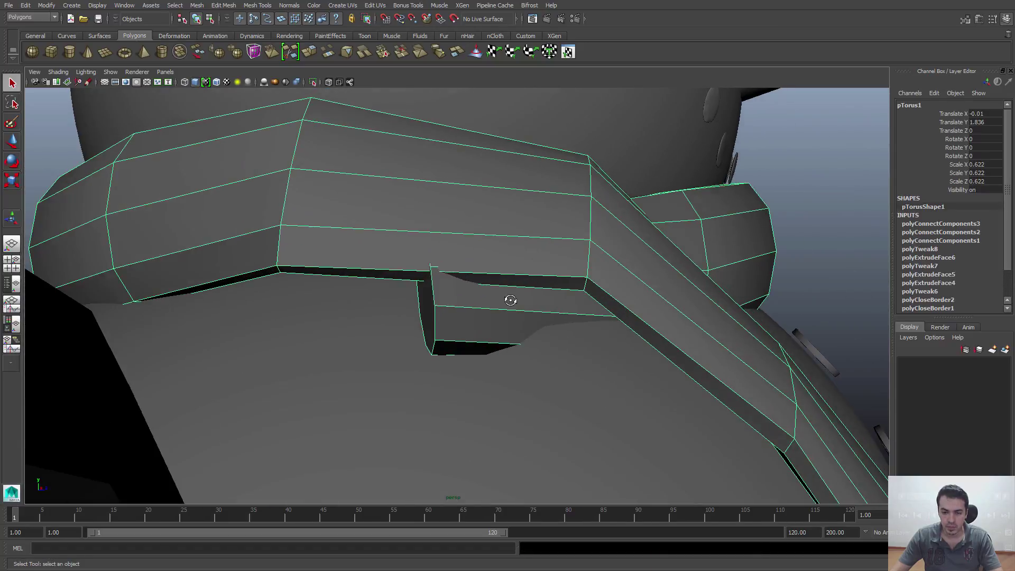
{"action": "left_click", "coordinate": [111, 72]}
{"action": "mouse_move", "coordinate": [143, 87]}
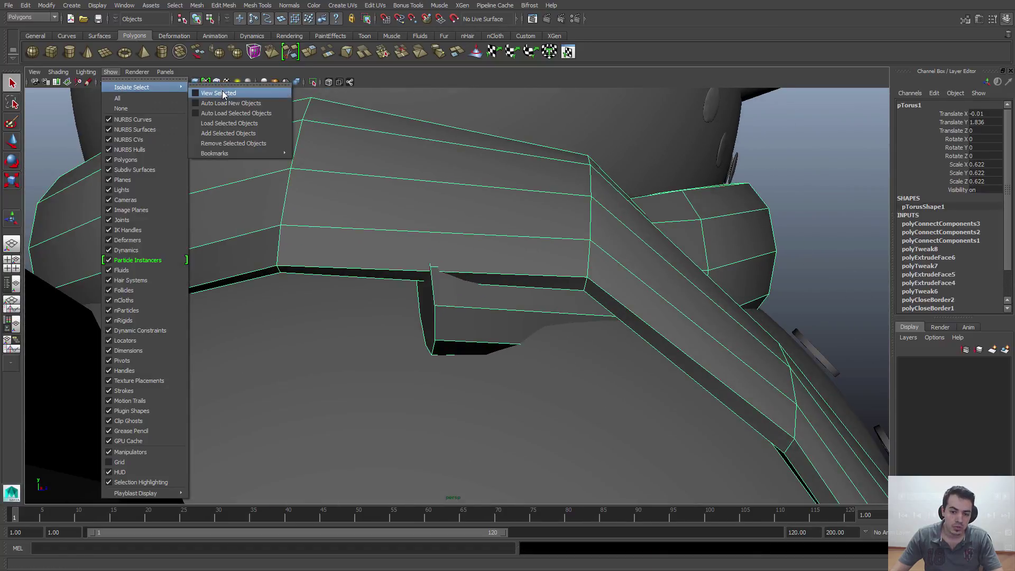
{"action": "left_click", "coordinate": [223, 94]}
{"action": "key", "text": "f"}
Step: Select the cap face of the scarf's tucked-in end, move it downward and view it in smooth preview
{"action": "left_click", "coordinate": [513, 430]}
{"action": "left_click", "coordinate": [473, 337]}
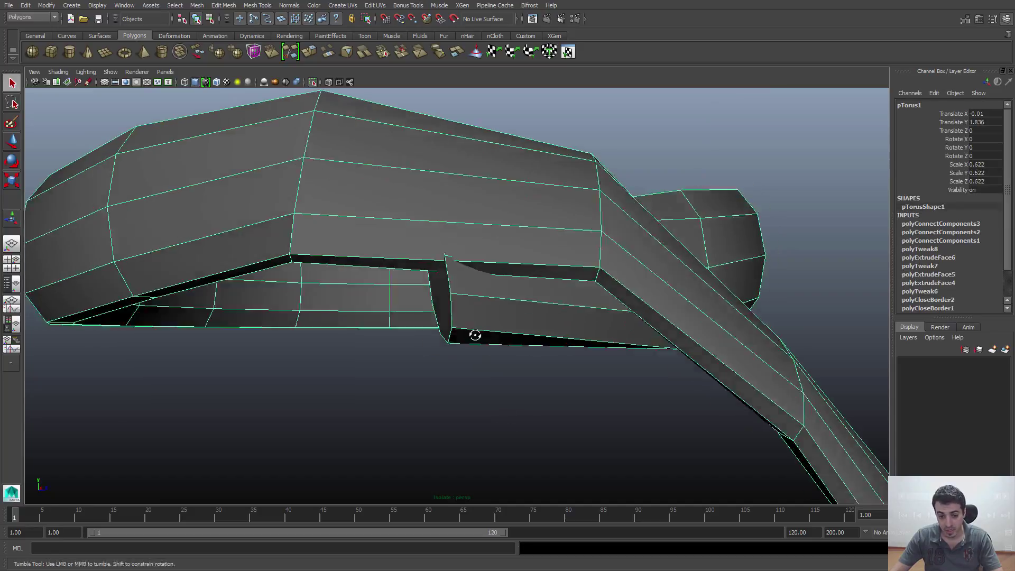
{"action": "left_click_drag", "start_coordinate": [473, 336], "coordinate": [511, 286], "text": "alt"}
{"action": "right_click_drag", "start_coordinate": [511, 286], "coordinate": [508, 317]}
{"action": "left_click", "coordinate": [506, 277]}
{"action": "key", "text": "w"}
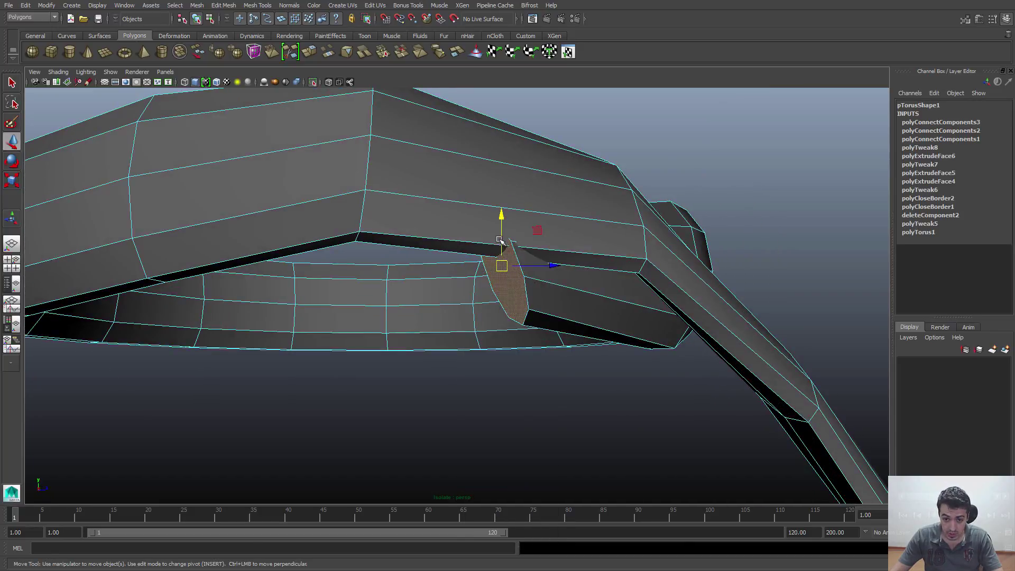
{"action": "left_click_drag", "start_coordinate": [500, 240], "coordinate": [516, 284]}
{"action": "key", "text": "3"}
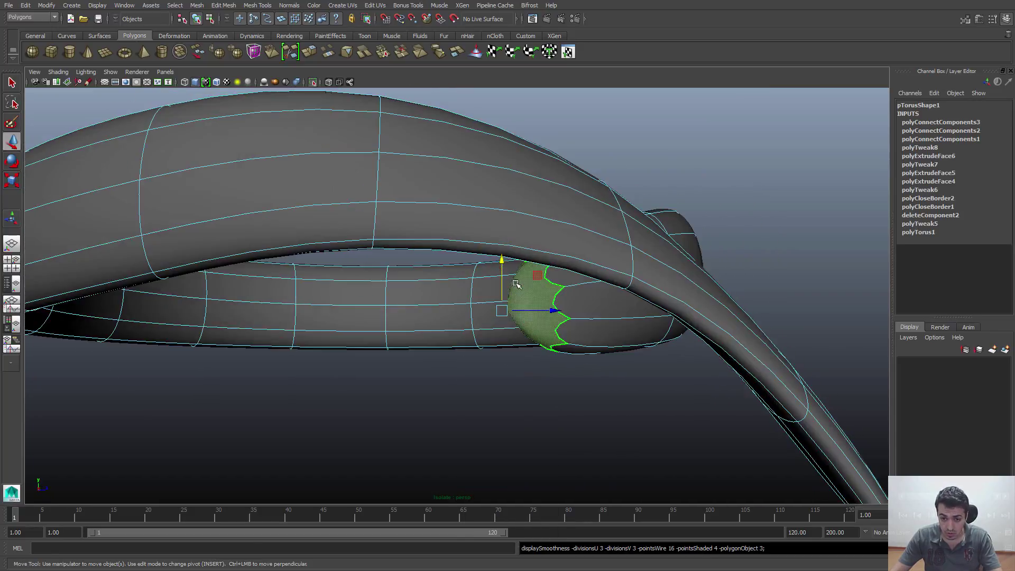
Step: Turn off the scarf's smooth preview and connect the uppermost pair of opposite vertices across the tucked-in end's cap face
{"action": "key", "text": "1"}
{"action": "key", "text": "q"}
{"action": "key", "text": "F8"}
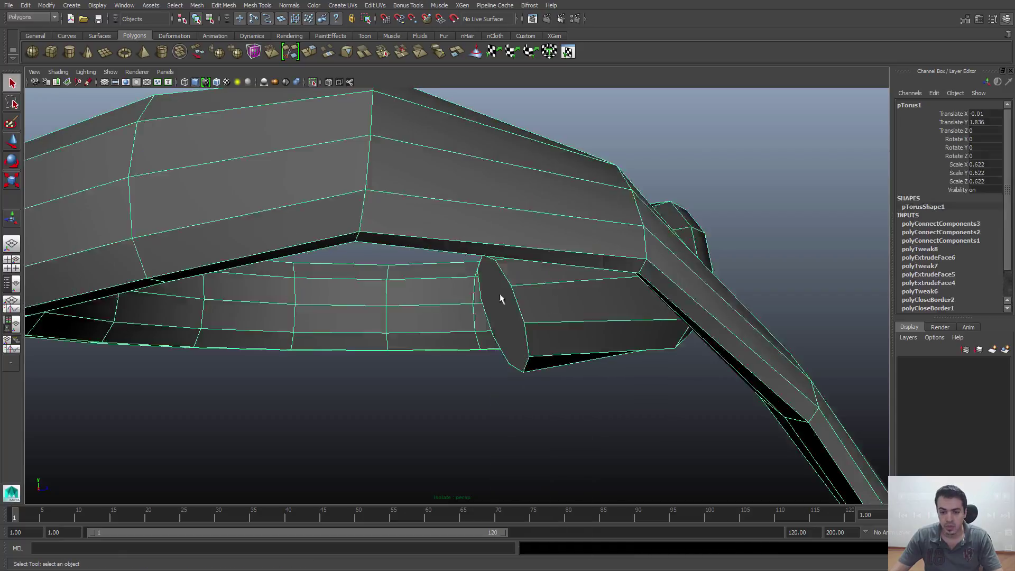
{"action": "left_click_drag", "start_coordinate": [501, 298], "coordinate": [508, 324], "text": "alt"}
{"action": "right_click_drag", "start_coordinate": [518, 290], "coordinate": [518, 267]}
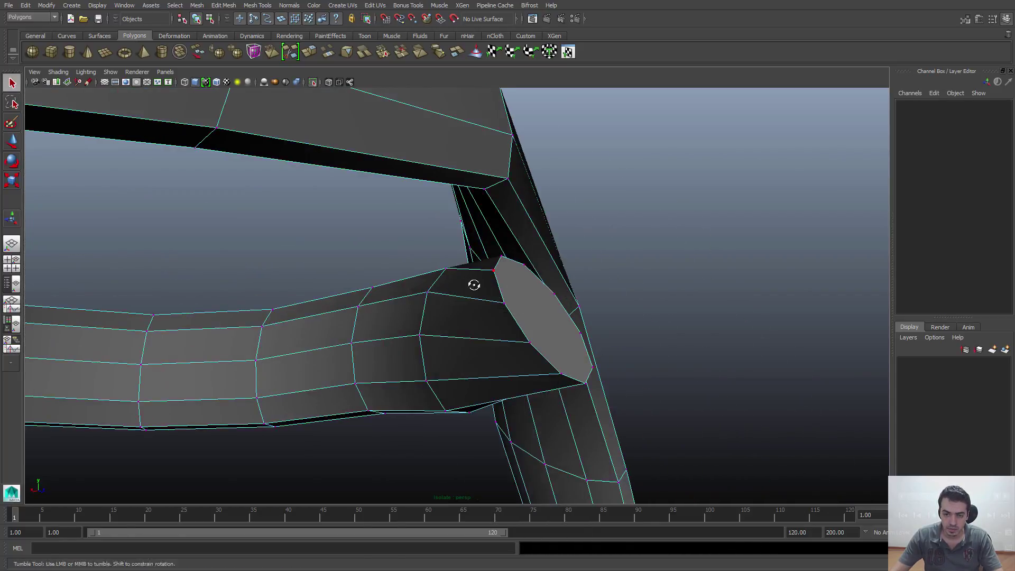
{"action": "left_click_drag", "start_coordinate": [473, 285], "coordinate": [489, 265], "text": "alt"}
{"action": "left_click", "coordinate": [468, 324]}
{"action": "left_click_drag", "start_coordinate": [503, 305], "coordinate": [509, 324], "text": "alt"}
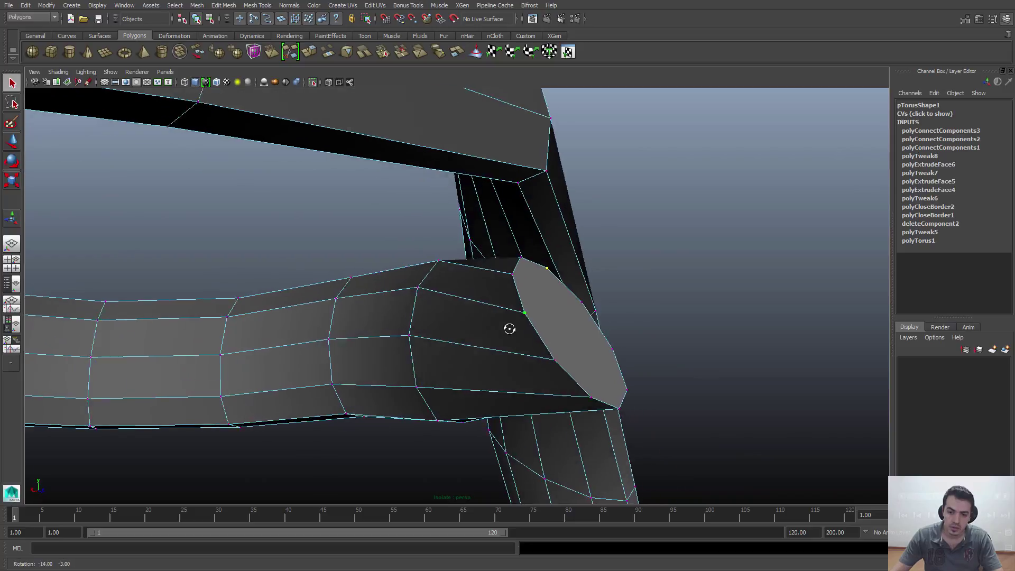
{"action": "left_click", "coordinate": [223, 5]}
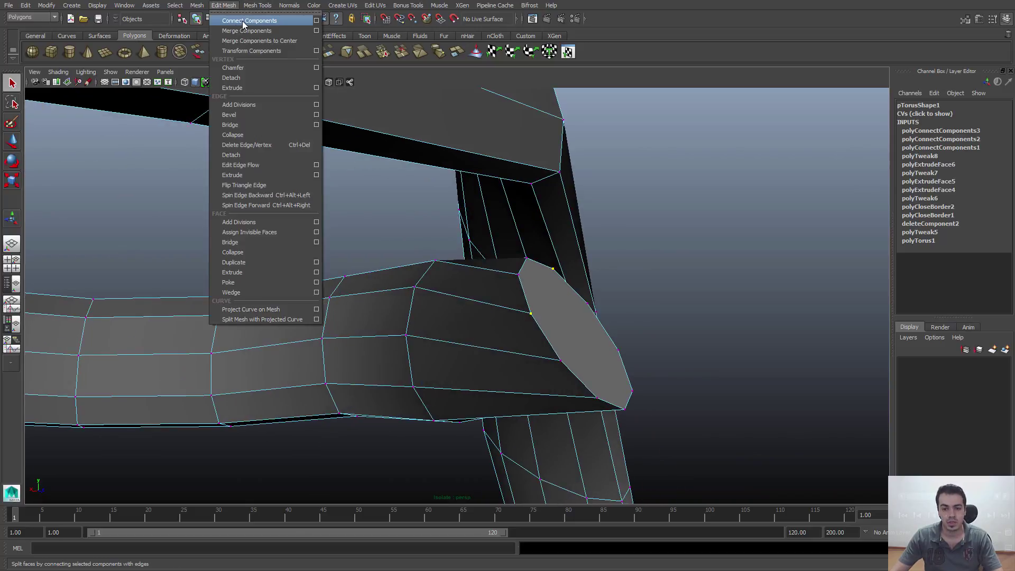
{"action": "left_click", "coordinate": [242, 21]}
Step: Detach the mesh editing commands as a floating window and connect the middle pair of opposite vertices on the cap face
{"action": "left_click", "coordinate": [582, 312], "text": "shift"}
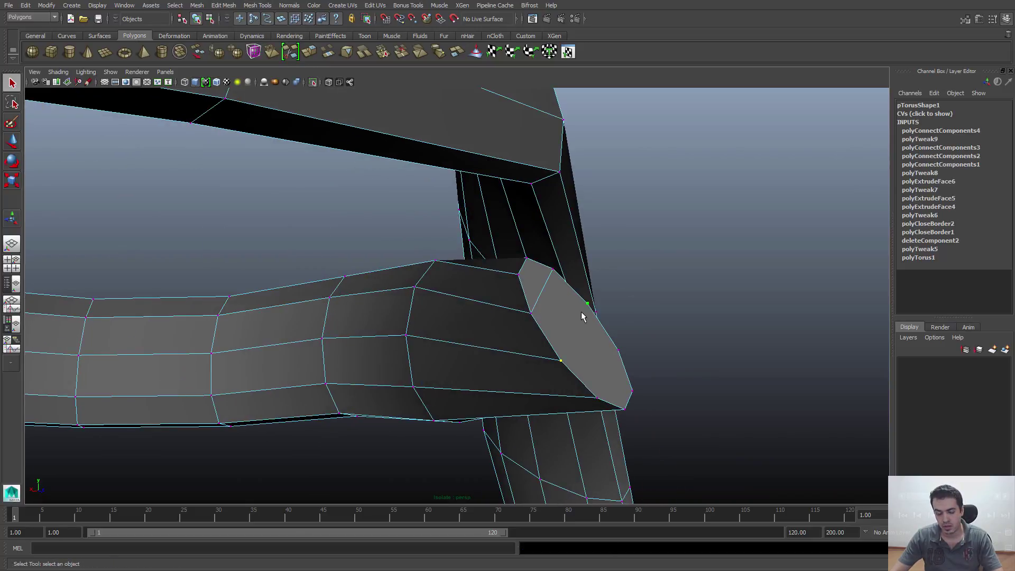
{"action": "left_click_drag", "start_coordinate": [582, 312], "coordinate": [573, 334], "text": "alt"}
{"action": "left_click", "coordinate": [223, 5]}
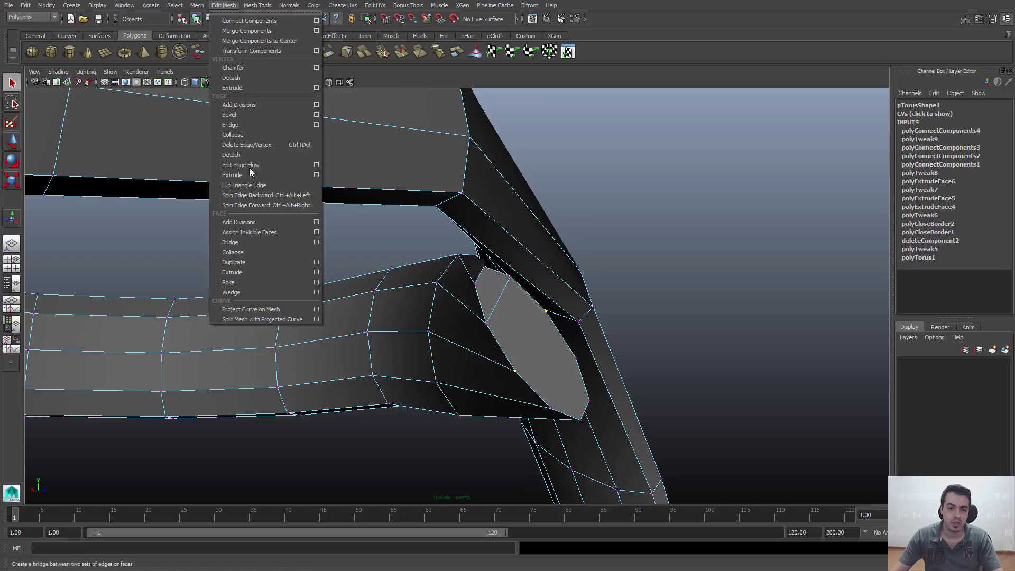
{"action": "left_click", "coordinate": [255, 13]}
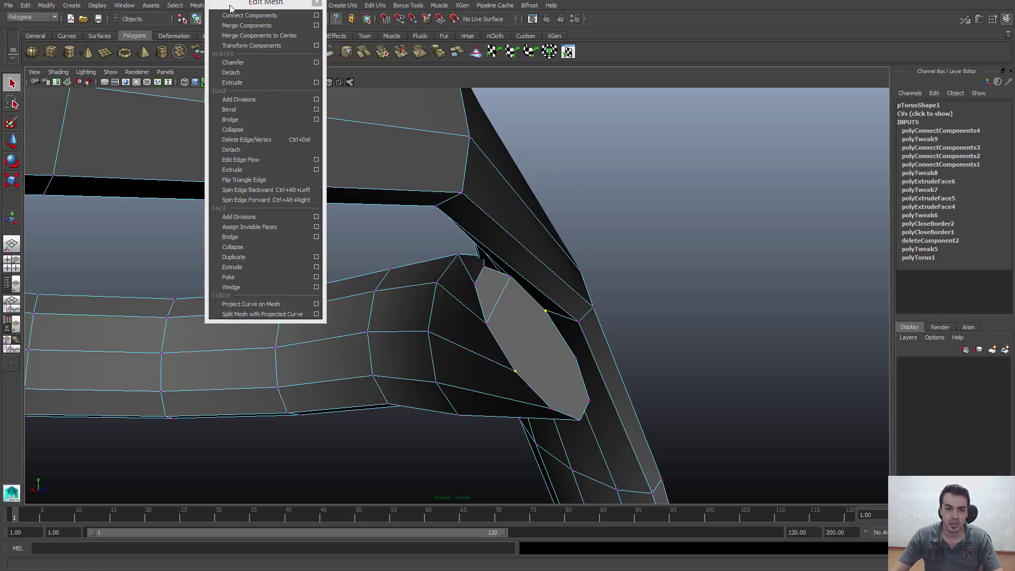
{"action": "left_click_drag", "start_coordinate": [231, 7], "coordinate": [660, 158]}
{"action": "left_click_drag", "start_coordinate": [529, 307], "coordinate": [632, 285], "text": "alt"}
{"action": "left_click_drag", "start_coordinate": [447, 382], "coordinate": [467, 390], "text": "alt"}
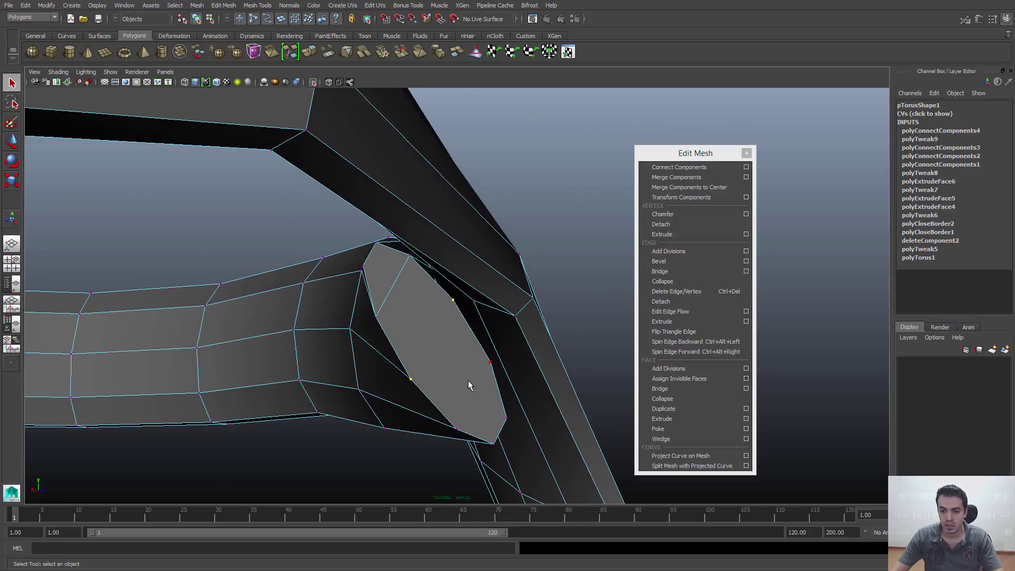
{"action": "left_click", "coordinate": [682, 167]}
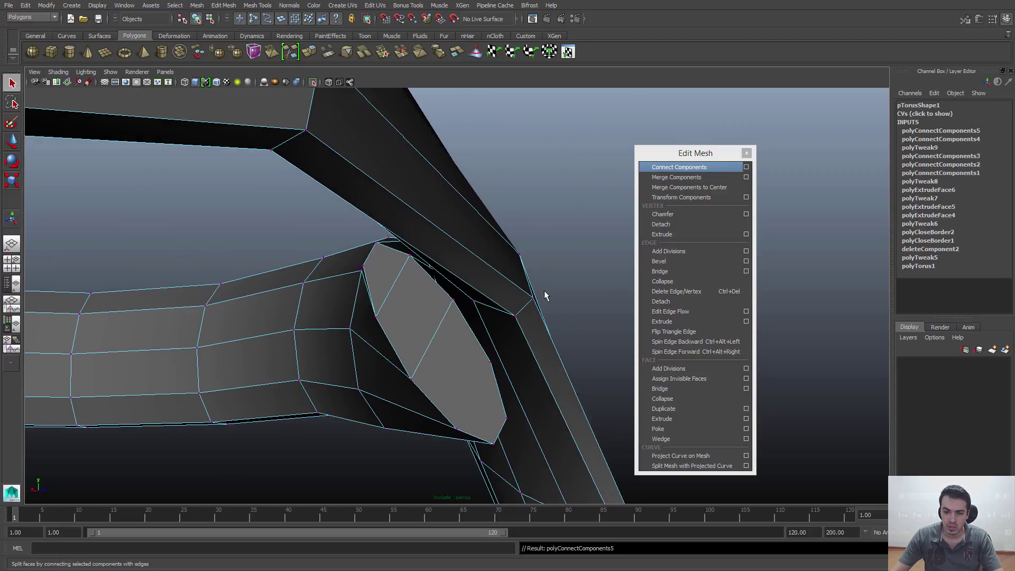
Step: Connect the last pair of opposite vertices on the tucked-in end's cap and close the floating command window
{"action": "left_click", "coordinate": [682, 167]}
{"action": "left_click_drag", "start_coordinate": [480, 324], "coordinate": [444, 336], "text": "alt"}
{"action": "left_click", "coordinate": [746, 153]}
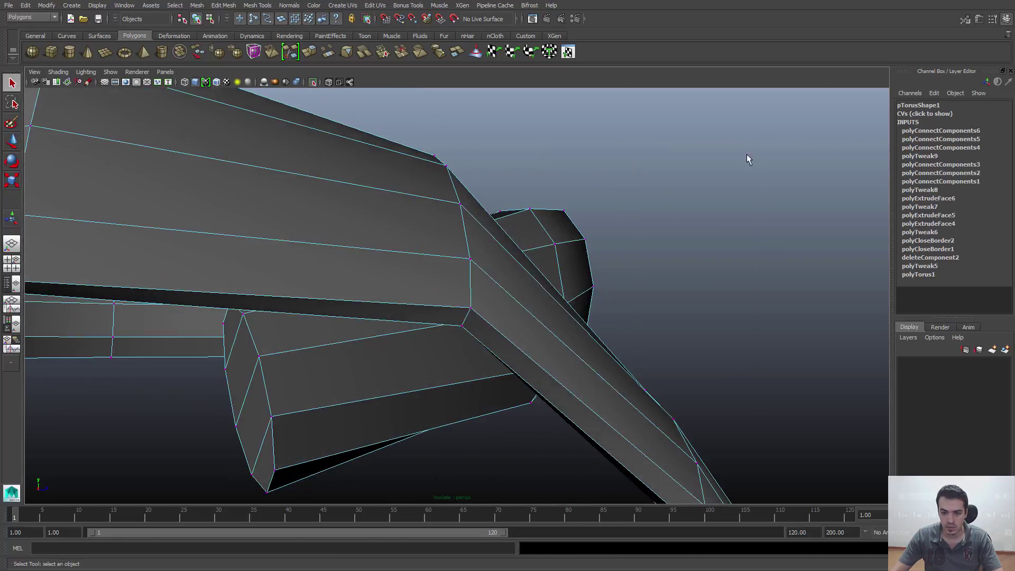
Step: Return the scarf to object mode and view its tucked-in end in smooth preview
{"action": "right_click_drag", "start_coordinate": [291, 376], "coordinate": [319, 360]}
{"action": "key", "text": "3"}
{"action": "left_click", "coordinate": [614, 298]}
{"action": "left_click_drag", "start_coordinate": [614, 299], "coordinate": [503, 306], "text": "alt"}
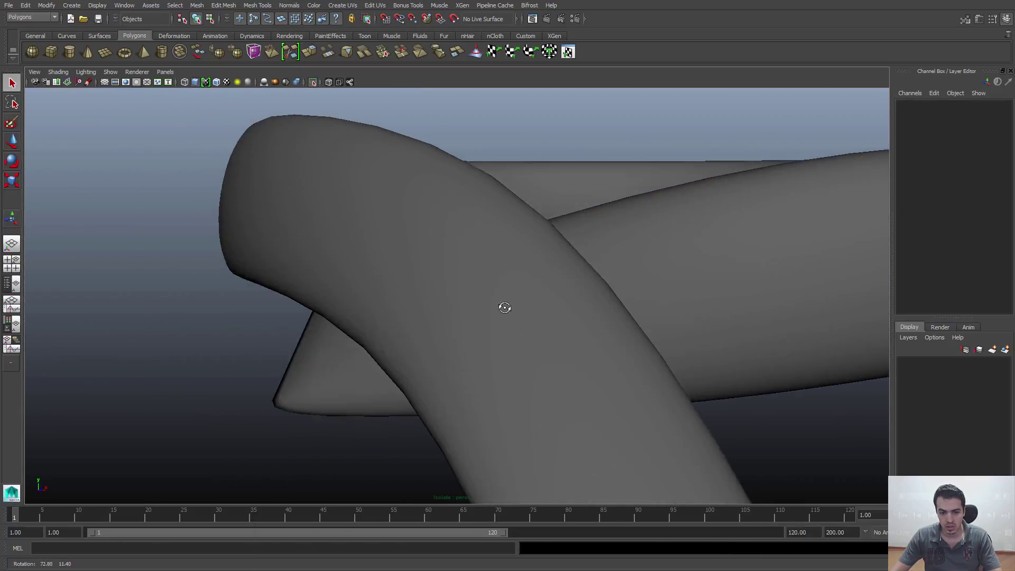
Step: Turn off the scarf's isolation to show the whole snowman again, keeping the scarf in smooth preview
{"action": "left_click", "coordinate": [648, 243]}
{"action": "key", "text": "1"}
{"action": "left_click", "coordinate": [110, 72]}
{"action": "mouse_move", "coordinate": [178, 87]}
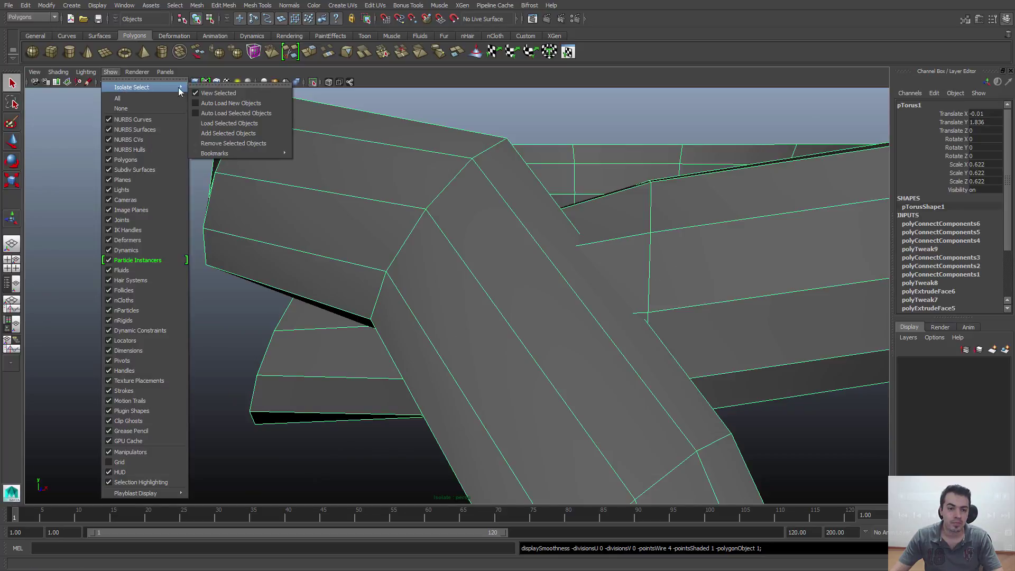
{"action": "left_click", "coordinate": [223, 95]}
{"action": "key", "text": "3"}
{"action": "left_click", "coordinate": [205, 237]}
{"action": "scroll", "coordinate": [290, 254], "scroll_direction": "down", "scroll_amount": 6}
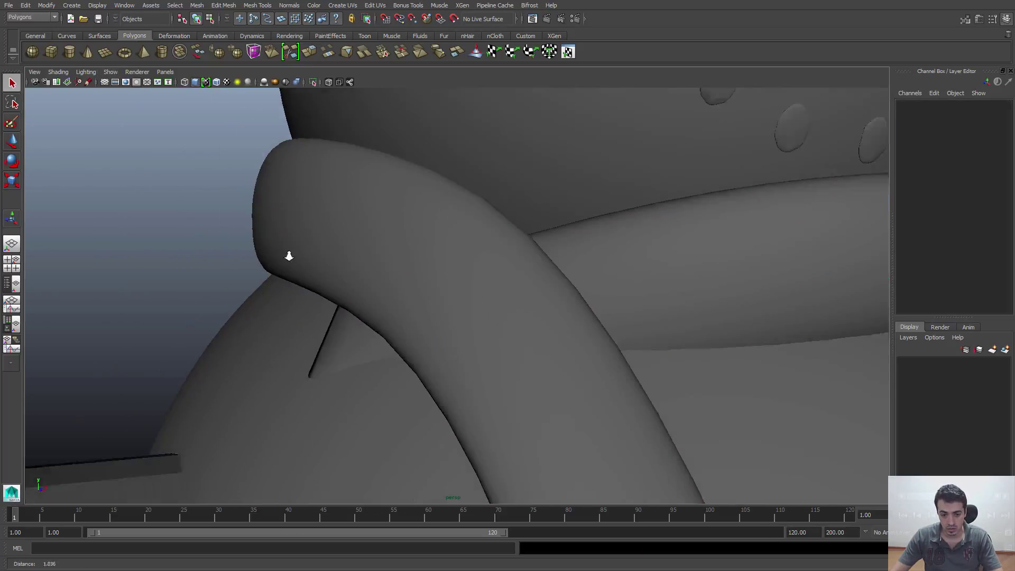
Step: Examine the smoothed scarf on the snowman from several sides, including where its two ends overlap
{"action": "left_click_drag", "start_coordinate": [291, 254], "coordinate": [519, 270], "text": "alt"}
{"action": "right_click_drag", "start_coordinate": [421, 267], "coordinate": [468, 276], "text": "alt"}
{"action": "middle_click_drag", "start_coordinate": [555, 276], "coordinate": [525, 332], "text": "alt"}
{"action": "left_click", "coordinate": [529, 333]}
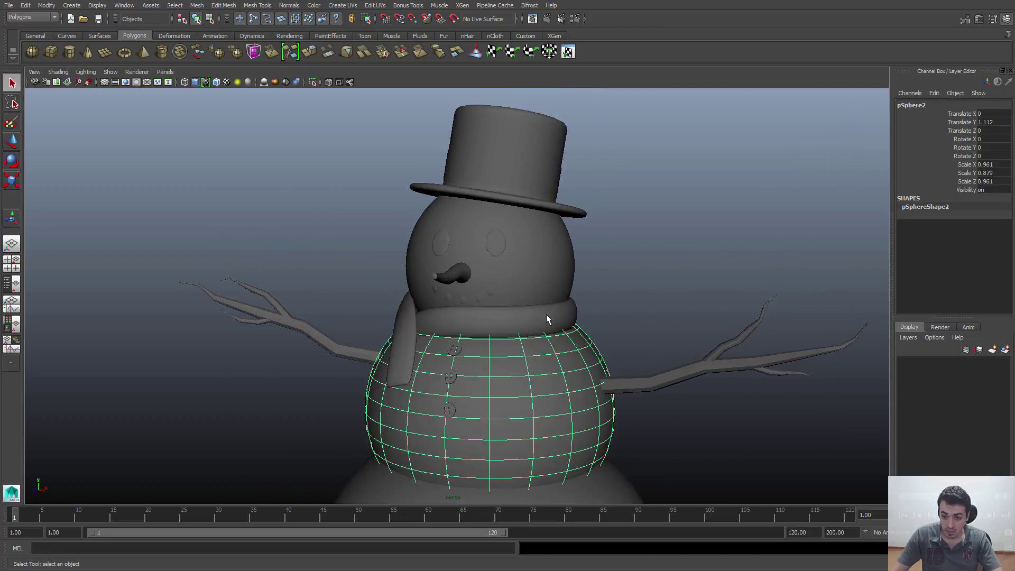
{"action": "left_click", "coordinate": [546, 314]}
{"action": "right_click_drag", "start_coordinate": [574, 316], "coordinate": [511, 328], "text": "alt"}
{"action": "left_click_drag", "start_coordinate": [559, 329], "coordinate": [311, 354], "text": "alt"}
{"action": "key", "text": "3"}
{"action": "left_click", "coordinate": [272, 290]}
{"action": "left_click_drag", "start_coordinate": [272, 289], "coordinate": [423, 263], "text": "alt"}
{"action": "scroll", "coordinate": [418, 291], "scroll_direction": "up", "scroll_amount": 5}
{"action": "left_click_drag", "start_coordinate": [408, 312], "coordinate": [399, 353], "text": "alt"}
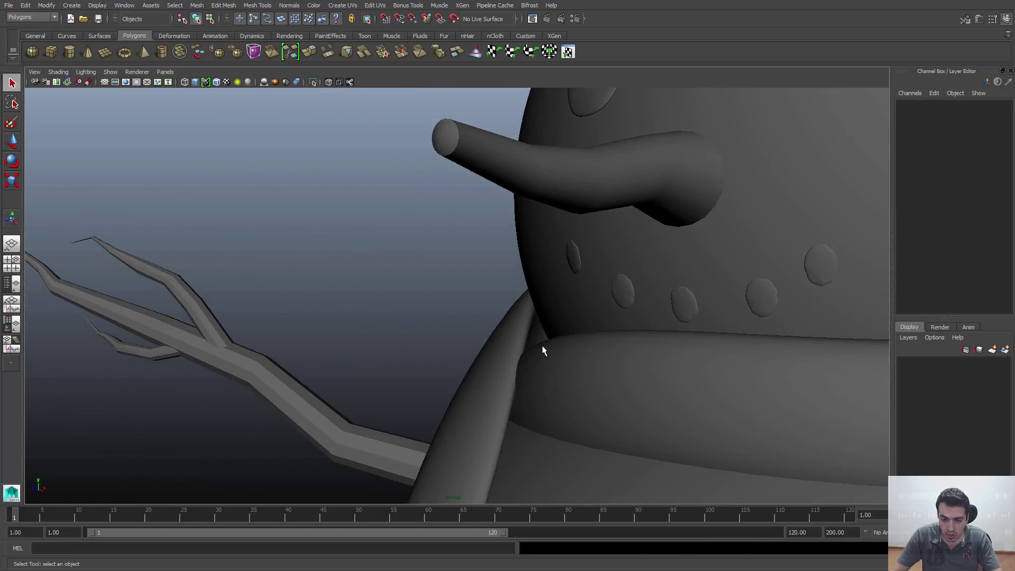
Step: Select all cap faces of the scarf's tucked-in end and move them to tuck the tip in behind the hanging part
{"action": "left_click", "coordinate": [543, 349]}
{"action": "left_click_drag", "start_coordinate": [509, 351], "coordinate": [548, 390], "text": "alt"}
{"action": "mouse_move", "coordinate": [384, 330]}
{"action": "left_mouse_down", "text": "alt"}
{"action": "mouse_move", "coordinate": [397, 344]}
{"action": "mouse_move", "coordinate": [389, 334]}
{"action": "left_mouse_up", "text": "alt"}
{"action": "key", "text": "1"}
{"action": "right_click_drag", "start_coordinate": [388, 329], "coordinate": [390, 355]}
{"action": "left_click", "coordinate": [388, 338]}
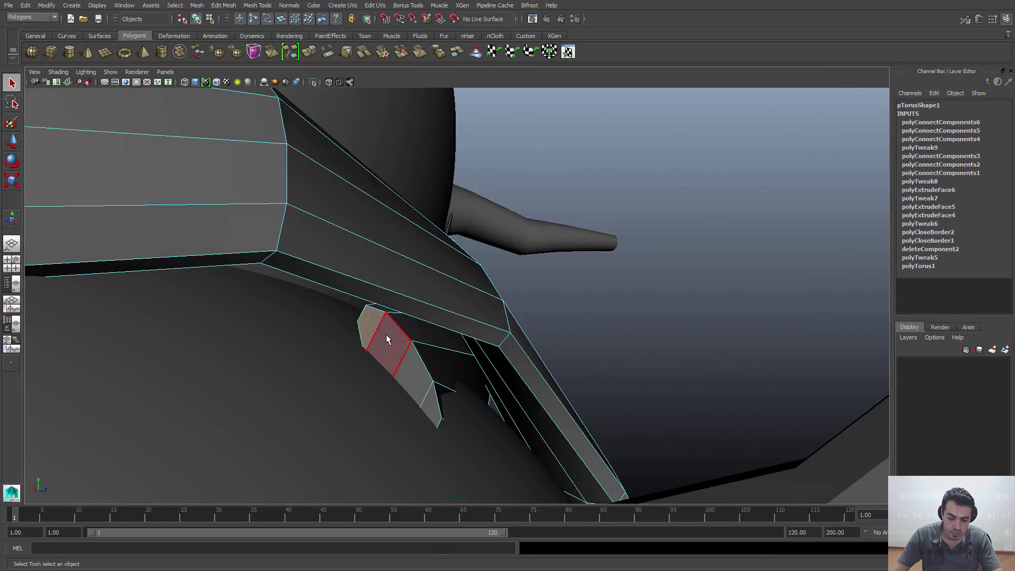
{"action": "left_click", "coordinate": [428, 410], "text": "shift"}
{"action": "left_click_drag", "start_coordinate": [442, 406], "coordinate": [461, 400], "text": "alt"}
{"action": "key", "text": "3"}
{"action": "key", "text": "w"}
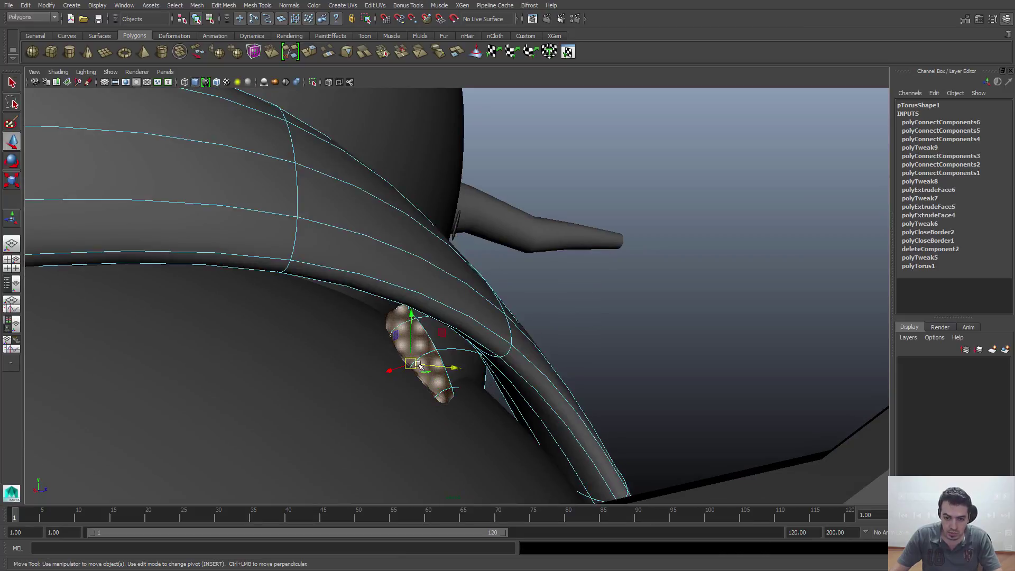
{"action": "left_click_drag", "start_coordinate": [411, 365], "coordinate": [462, 394]}
{"action": "left_click_drag", "start_coordinate": [542, 311], "coordinate": [561, 305]}
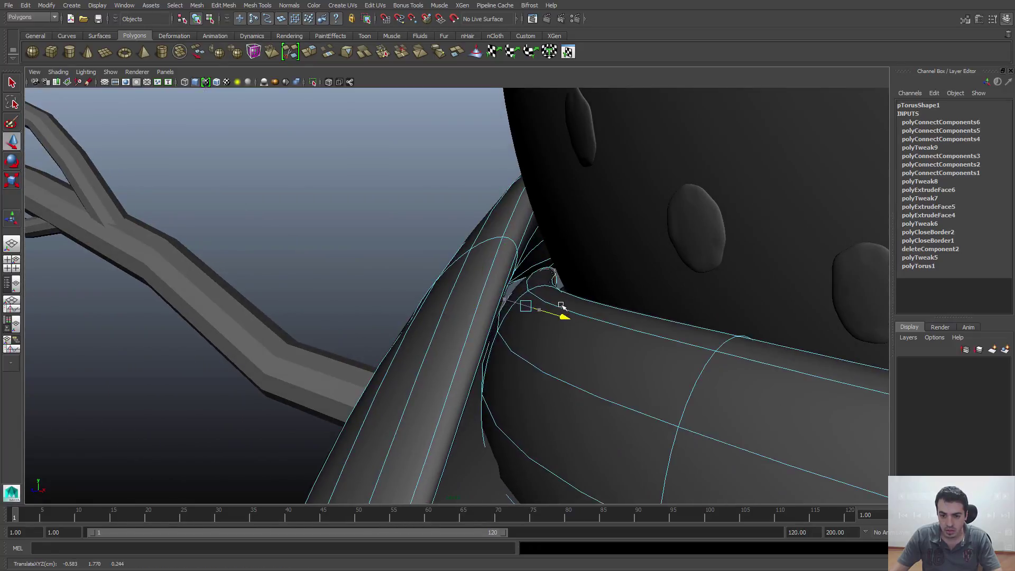
{"action": "left_click_drag", "start_coordinate": [475, 300], "coordinate": [512, 257], "text": "alt"}
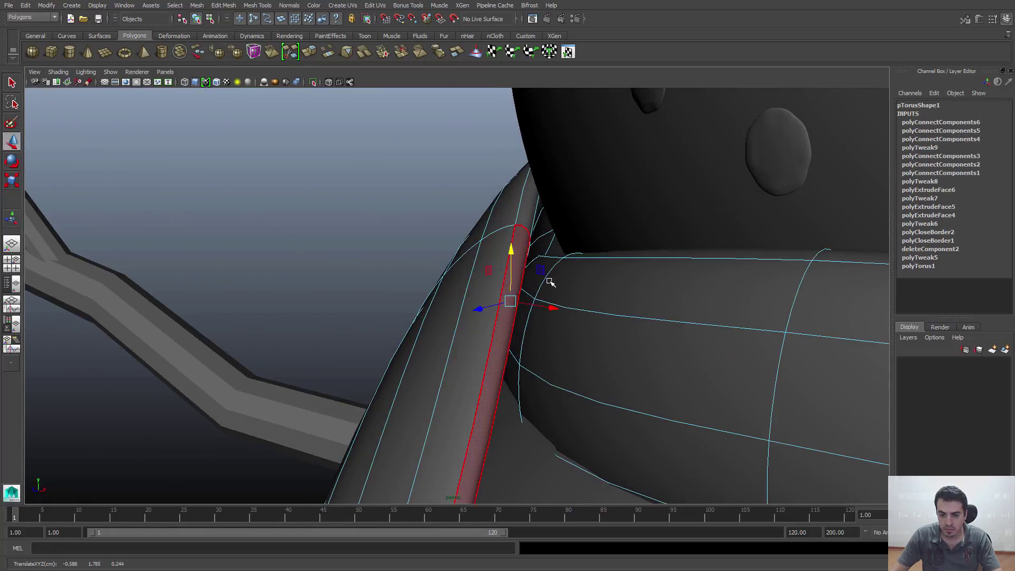
Step: Return the scarf to object mode, deselect it and view the full snowman
{"action": "right_click_drag", "start_coordinate": [687, 289], "coordinate": [534, 324], "text": "alt"}
{"action": "mouse_move", "coordinate": [534, 324]}
{"action": "left_mouse_down", "text": "alt"}
{"action": "mouse_move", "coordinate": [505, 329]}
{"action": "mouse_move", "coordinate": [516, 328]}
{"action": "left_mouse_up", "text": "alt"}
{"action": "key", "text": "q"}
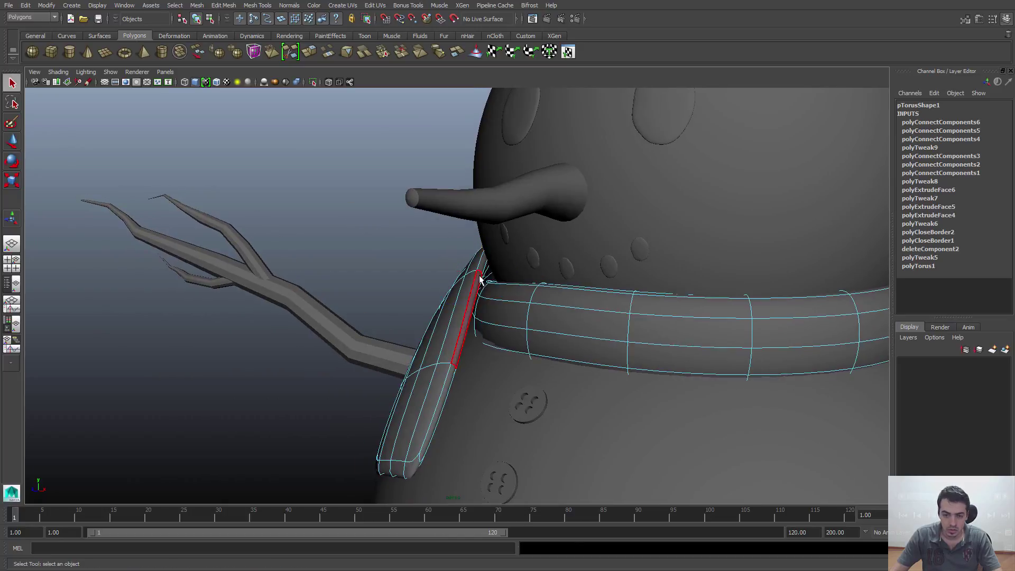
{"action": "right_click_drag", "start_coordinate": [479, 276], "coordinate": [502, 255]}
{"action": "left_click", "coordinate": [460, 254]}
{"action": "right_click_drag", "start_coordinate": [618, 321], "coordinate": [540, 338], "text": "alt"}
{"action": "left_click_drag", "start_coordinate": [539, 339], "coordinate": [496, 336], "text": "alt"}
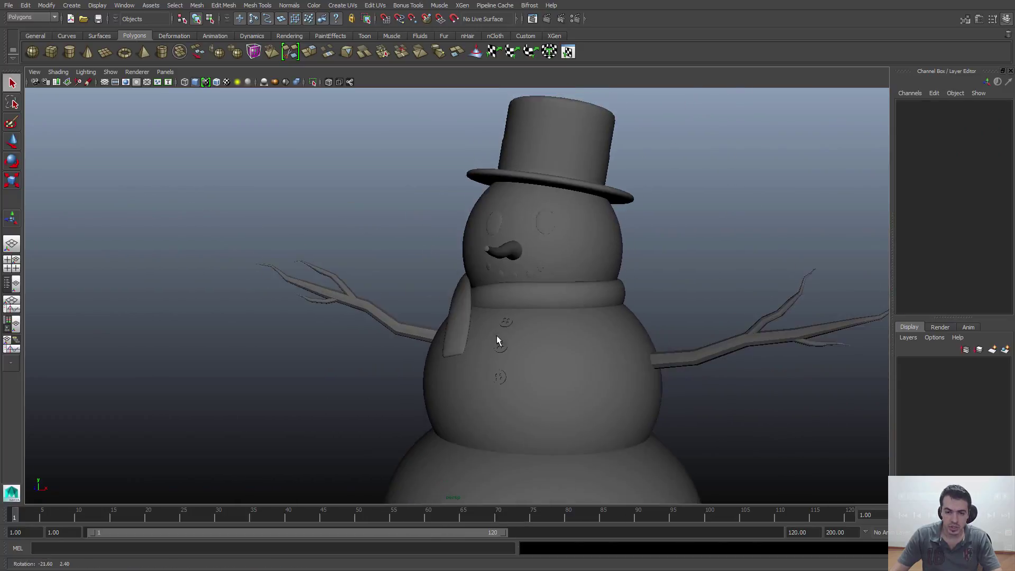
{"action": "mouse_move", "coordinate": [497, 336]}
{"action": "right_mouse_down", "text": "alt"}
{"action": "mouse_move", "coordinate": [589, 335]}
{"action": "mouse_move", "coordinate": [487, 328]}
{"action": "right_mouse_up", "text": "alt"}
{"action": "left_click_drag", "start_coordinate": [567, 397], "coordinate": [525, 371], "text": "alt"}
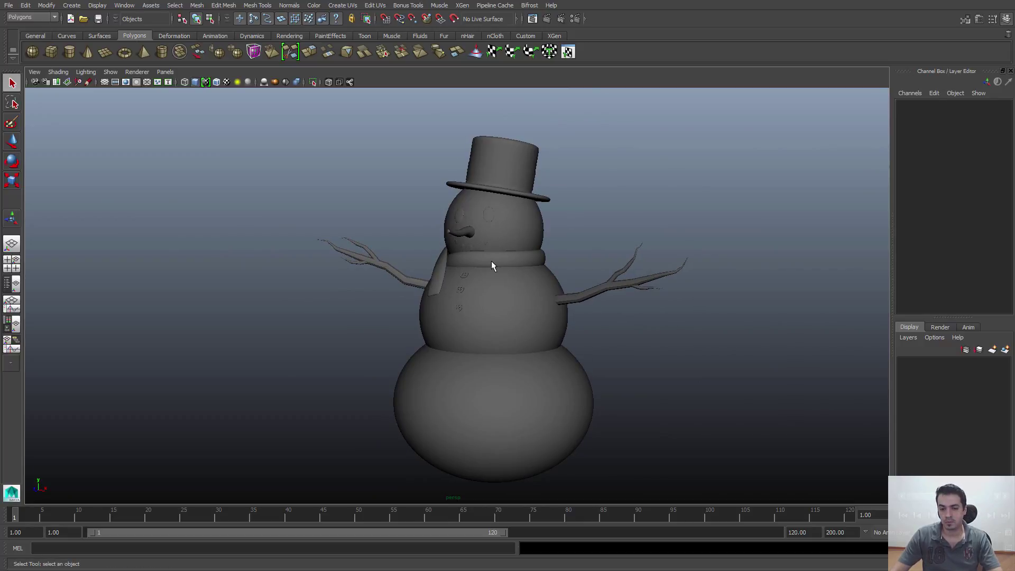
Step: Check the snowman's overall shape and the scarf's proportions from different angles
{"action": "left_click", "coordinate": [520, 269]}
{"action": "left_click", "coordinate": [544, 213]}
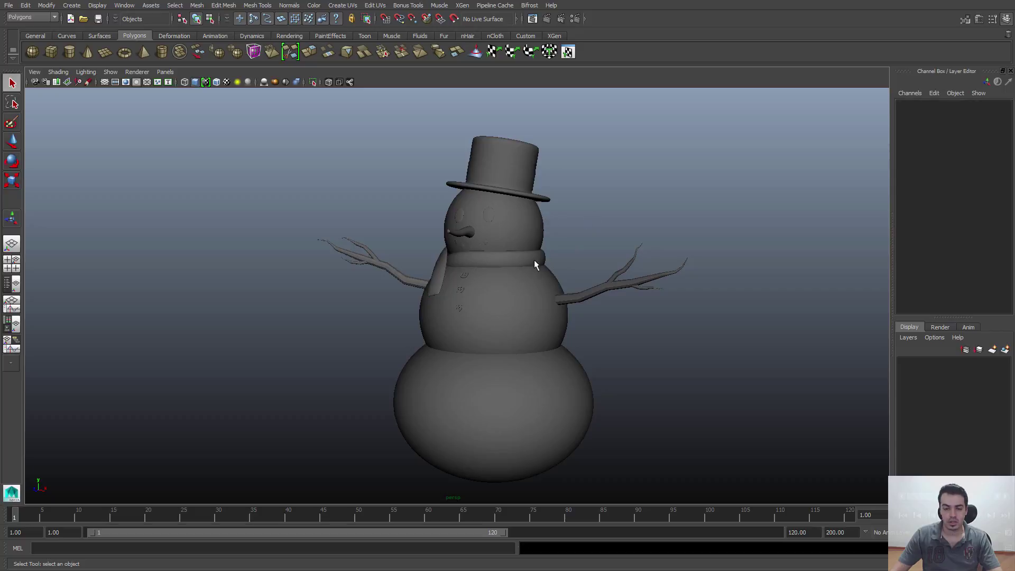
{"action": "left_click_drag", "start_coordinate": [534, 259], "coordinate": [397, 251], "text": "alt"}
{"action": "left_click_drag", "start_coordinate": [464, 266], "coordinate": [491, 281], "text": "alt"}
{"action": "left_click_drag", "start_coordinate": [598, 297], "coordinate": [423, 276], "text": "alt"}
{"action": "middle_click_drag", "start_coordinate": [424, 276], "coordinate": [475, 298], "text": "alt"}
{"action": "right_click_drag", "start_coordinate": [474, 299], "coordinate": [513, 313], "text": "alt"}
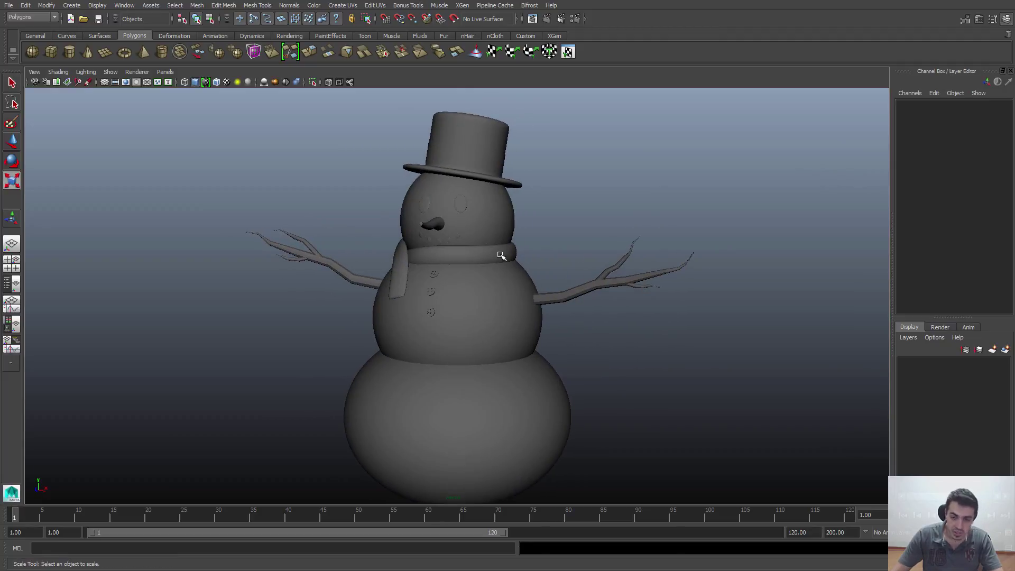
{"action": "left_click", "coordinate": [455, 258]}
{"action": "left_click", "coordinate": [536, 234]}
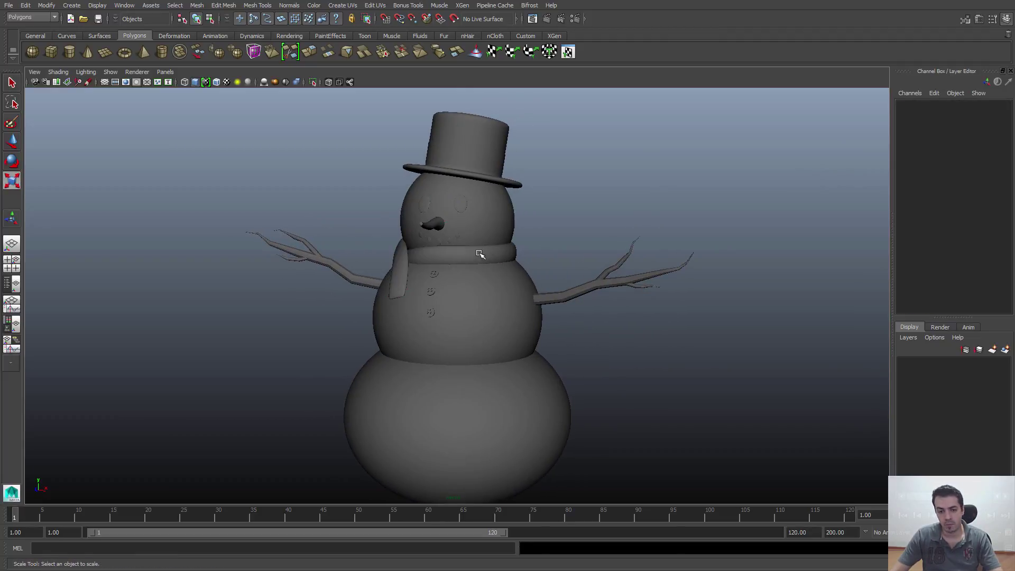
Step: Examine the scarf's fit around the neck and its hanging end up close
{"action": "left_click", "coordinate": [480, 254]}
{"action": "right_click_drag", "start_coordinate": [480, 255], "coordinate": [495, 307], "text": "alt"}
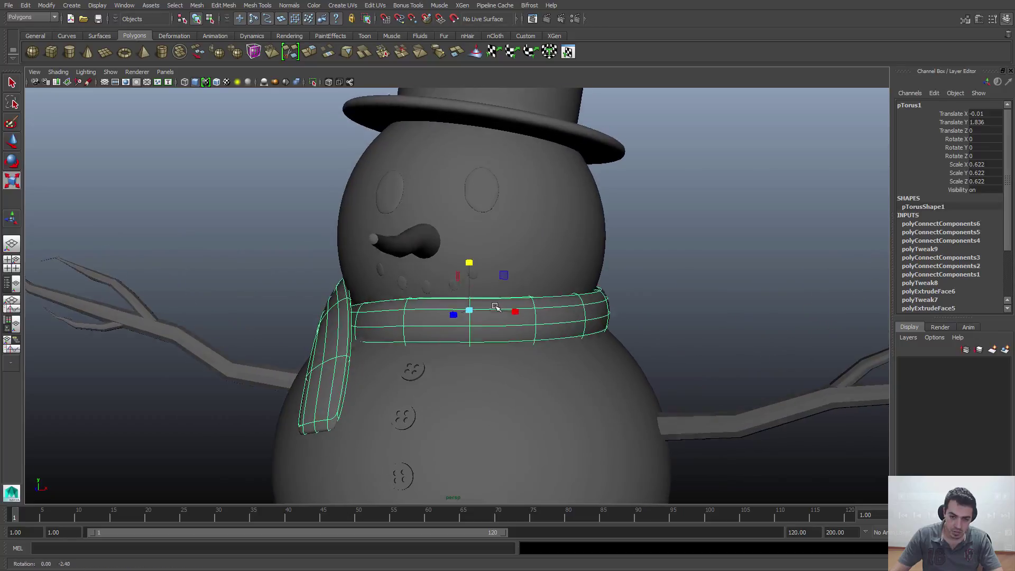
{"action": "left_click_drag", "start_coordinate": [495, 306], "coordinate": [477, 259], "text": "alt"}
{"action": "left_click", "coordinate": [642, 272]}
{"action": "middle_click_drag", "start_coordinate": [477, 323], "coordinate": [449, 336], "text": "alt"}
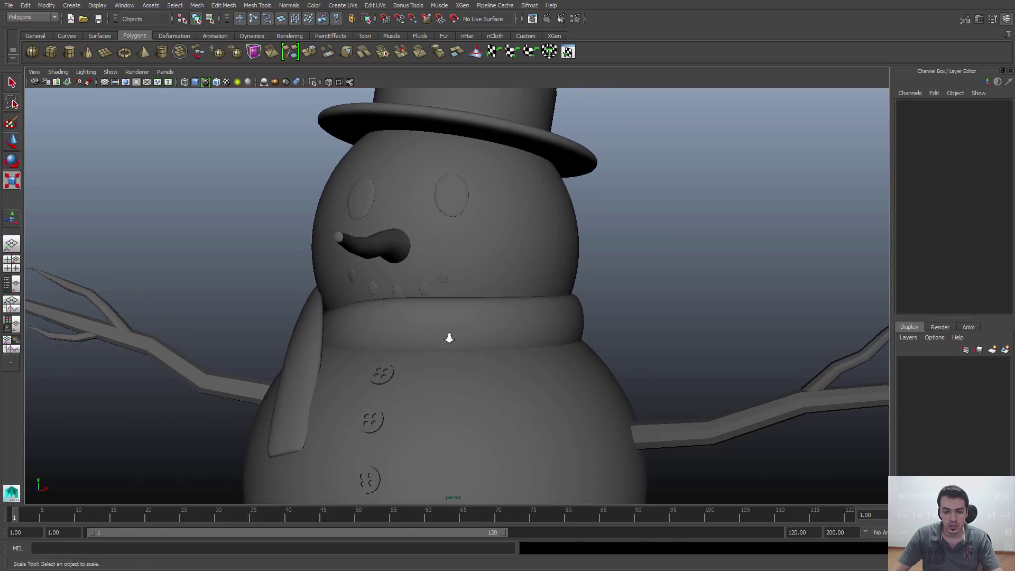
{"action": "left_click_drag", "start_coordinate": [317, 373], "coordinate": [350, 417], "text": "alt"}
{"action": "middle_click_drag", "start_coordinate": [347, 417], "coordinate": [343, 376], "text": "alt"}
{"action": "left_click_drag", "start_coordinate": [332, 377], "coordinate": [358, 357], "text": "alt"}
{"action": "scroll", "coordinate": [553, 274], "scroll_direction": "down", "scroll_amount": 5}
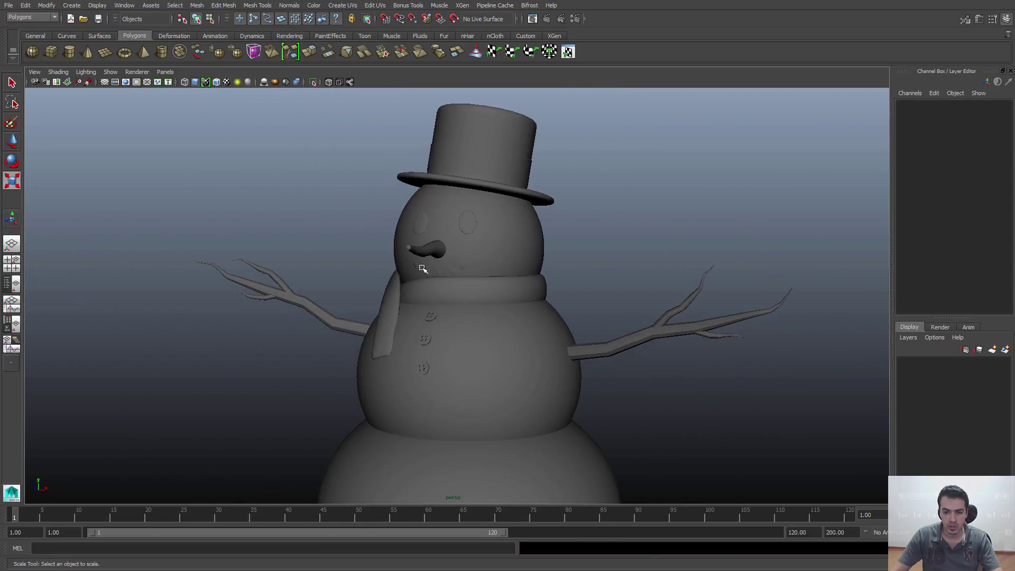
Step: Select the scarf, switch off its smooth preview and inspect how the hanging end lies against the body
{"action": "left_click", "coordinate": [391, 333]}
{"action": "middle_click_drag", "start_coordinate": [392, 333], "coordinate": [407, 299], "text": "alt"}
{"action": "left_click", "coordinate": [407, 299]}
{"action": "key", "text": "1"}
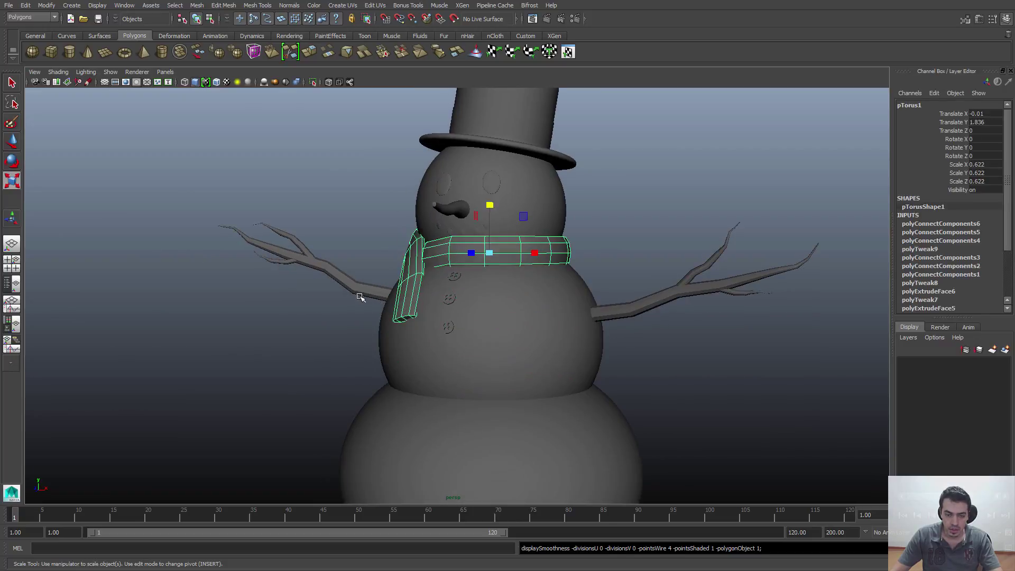
{"action": "scroll", "coordinate": [317, 280], "scroll_direction": "up", "scroll_amount": 3}
{"action": "middle_click_drag", "start_coordinate": [291, 276], "coordinate": [380, 276], "text": "alt"}
{"action": "scroll", "coordinate": [381, 276], "scroll_direction": "up", "scroll_amount": 3}
{"action": "left_click_drag", "start_coordinate": [382, 276], "coordinate": [494, 299], "text": "alt"}
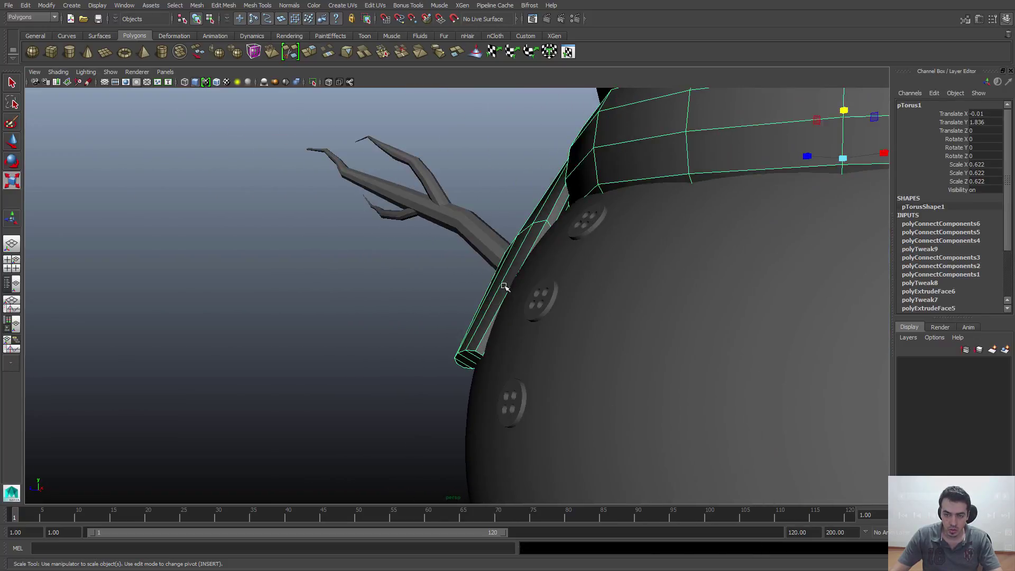
{"action": "left_click_drag", "start_coordinate": [623, 176], "coordinate": [600, 229], "text": "alt"}
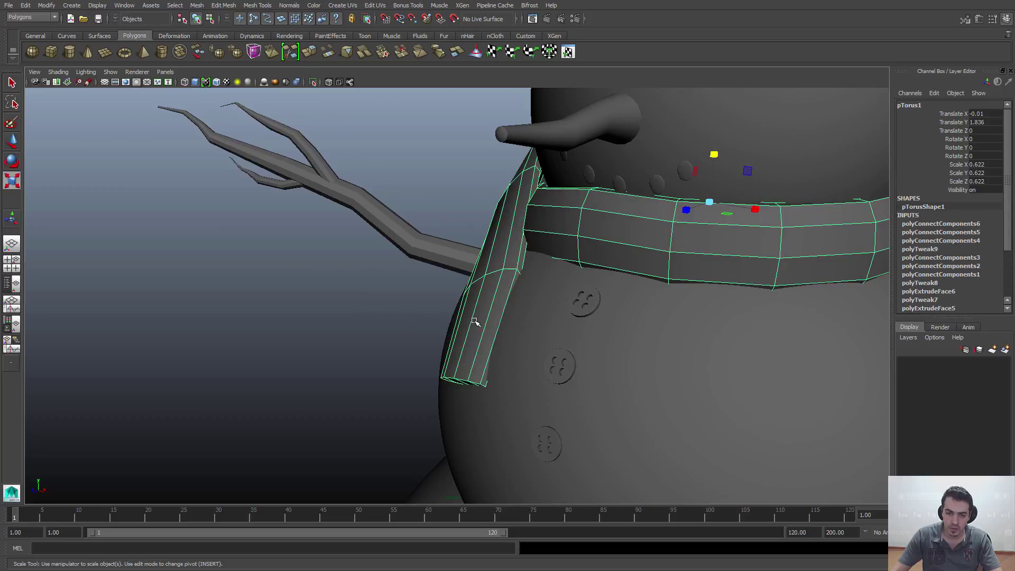
Step: Select the vertices at the bottom of the scarf's hanging end and move them to reposition the end against the body
{"action": "right_click", "coordinate": [455, 326]}
{"action": "left_click", "coordinate": [455, 327]}
{"action": "left_click_drag", "start_coordinate": [455, 327], "coordinate": [402, 317], "text": "alt"}
{"action": "left_click_drag", "start_coordinate": [379, 309], "coordinate": [551, 383]}
{"action": "key", "text": "w"}
{"action": "left_click_drag", "start_coordinate": [462, 450], "coordinate": [542, 392]}
{"action": "mouse_move", "coordinate": [563, 431]}
{"action": "left_mouse_down"}
{"action": "mouse_move", "coordinate": [582, 423]}
{"action": "mouse_move", "coordinate": [551, 423]}
{"action": "left_mouse_up"}
Step: Rotate the hanging end's bottom vertices to make its lower edge more level, and return the scarf to object mode
{"action": "key", "text": "e"}
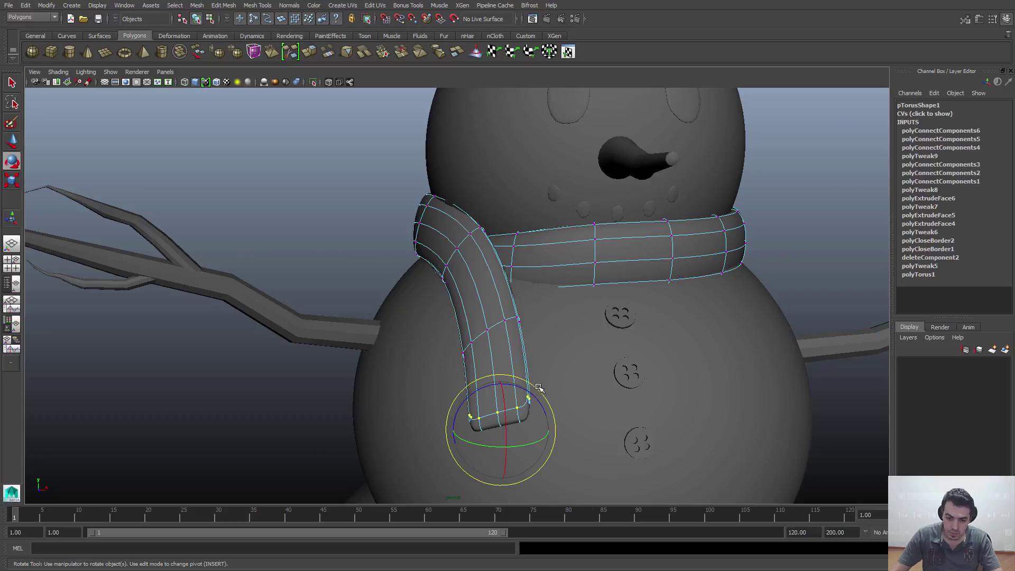
{"action": "left_click_drag", "start_coordinate": [528, 390], "coordinate": [544, 396]}
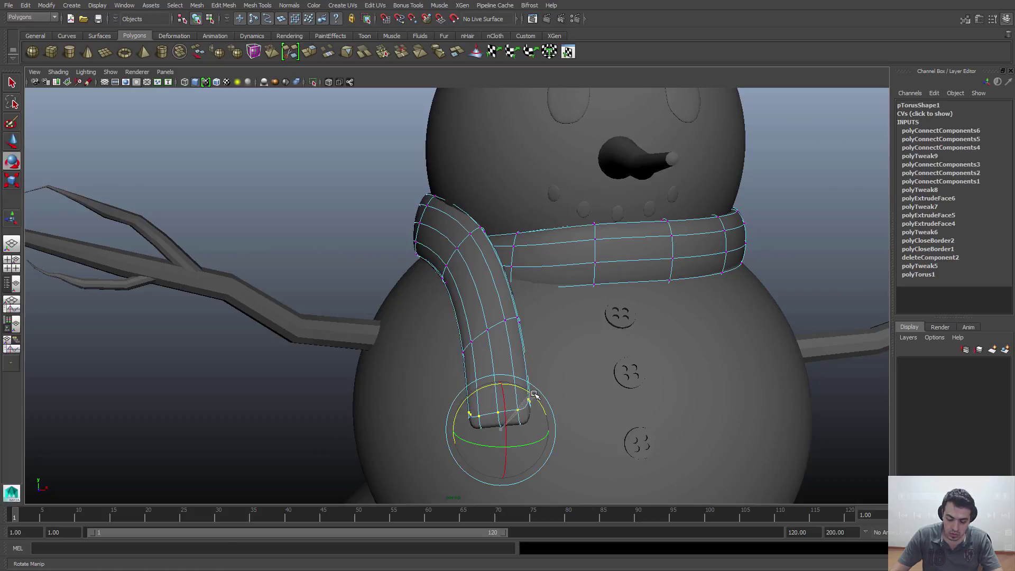
{"action": "key", "text": "q"}
{"action": "right_click_drag", "start_coordinate": [506, 326], "coordinate": [529, 306]}
{"action": "left_click", "coordinate": [459, 303]}
{"action": "left_click", "coordinate": [397, 249]}
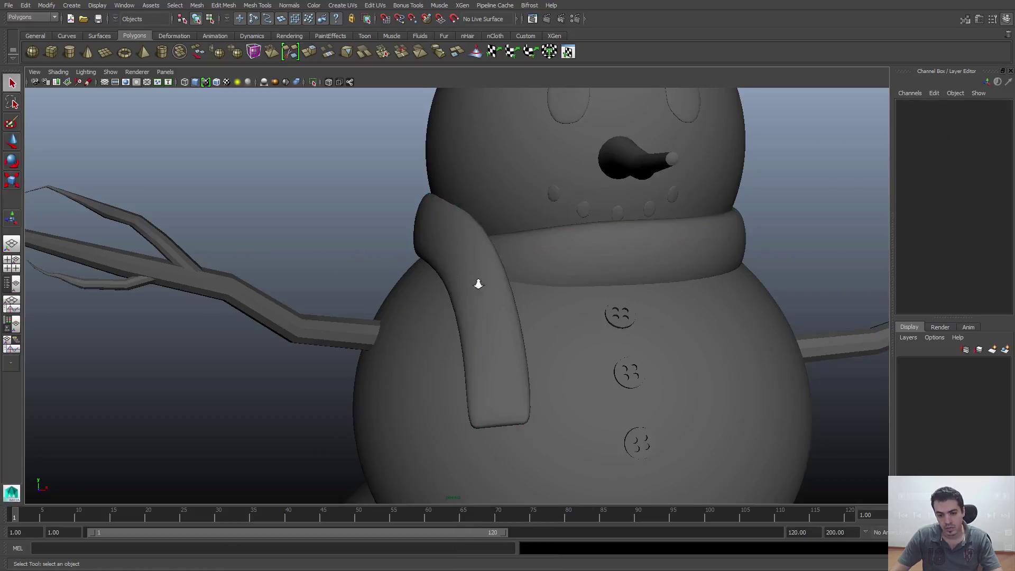
{"action": "scroll", "coordinate": [468, 277], "scroll_direction": "down", "scroll_amount": 5}
{"action": "scroll", "coordinate": [613, 298], "scroll_direction": "down", "scroll_amount": 2}
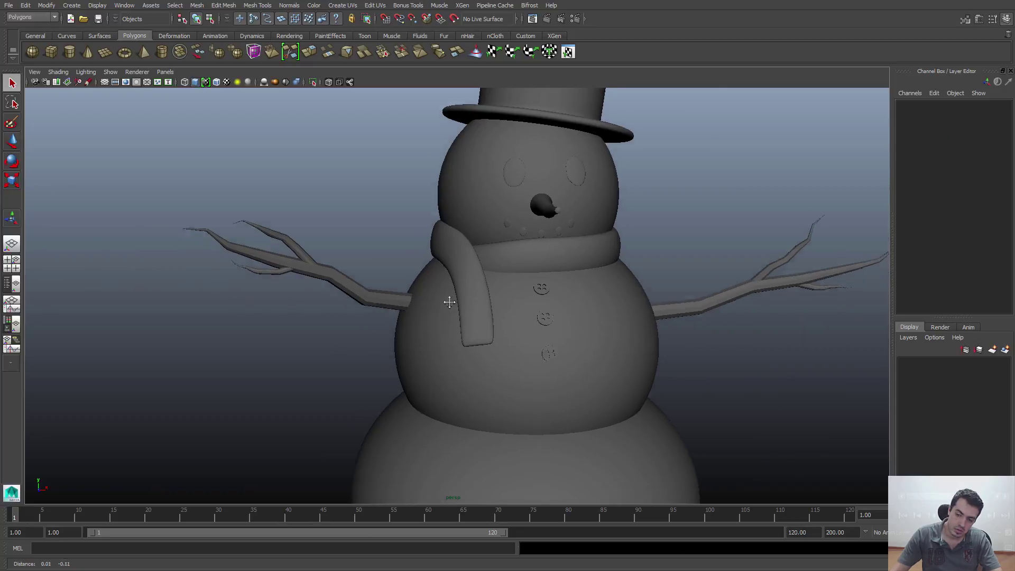
Step: Select the vertices across the middle of the scarf's hanging end, try adjusting them, undo the last change and return to object mode
{"action": "scroll", "coordinate": [458, 220], "scroll_direction": "down", "scroll_amount": 3}
{"action": "left_click_drag", "start_coordinate": [458, 220], "coordinate": [534, 254], "text": "alt"}
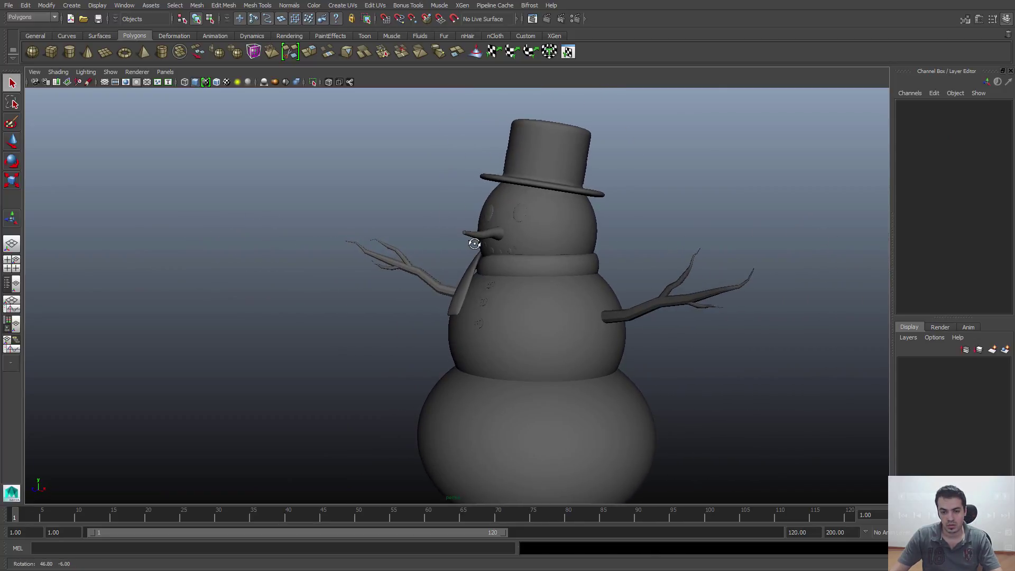
{"action": "scroll", "coordinate": [592, 298], "scroll_direction": "up", "scroll_amount": 3}
{"action": "left_click_drag", "start_coordinate": [592, 298], "coordinate": [437, 317], "text": "alt"}
{"action": "scroll", "coordinate": [524, 315], "scroll_direction": "up", "scroll_amount": 3}
{"action": "left_click", "coordinate": [428, 284]}
{"action": "scroll", "coordinate": [437, 355], "scroll_direction": "up", "scroll_amount": 2}
{"action": "right_click_drag", "start_coordinate": [431, 352], "coordinate": [389, 344]}
{"action": "left_click_drag", "start_coordinate": [355, 299], "coordinate": [478, 331]}
{"action": "key", "text": "3"}
{"action": "key", "text": "e"}
{"action": "key", "text": "w"}
{"action": "key", "text": "ctrl+z"}
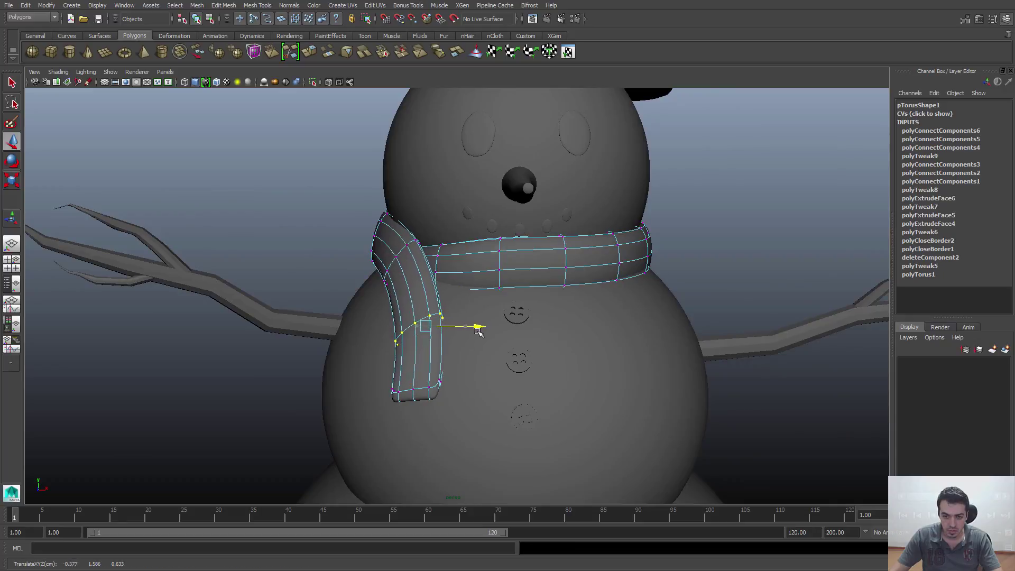
{"action": "key", "text": "q"}
{"action": "right_click_drag", "start_coordinate": [420, 299], "coordinate": [453, 277]}
Step: Examine the whole snowman and its separate parts, including the hat, head and scarf
{"action": "left_click_drag", "start_coordinate": [328, 209], "coordinate": [560, 317], "text": "alt"}
{"action": "scroll", "coordinate": [571, 314], "scroll_direction": "down", "scroll_amount": 5}
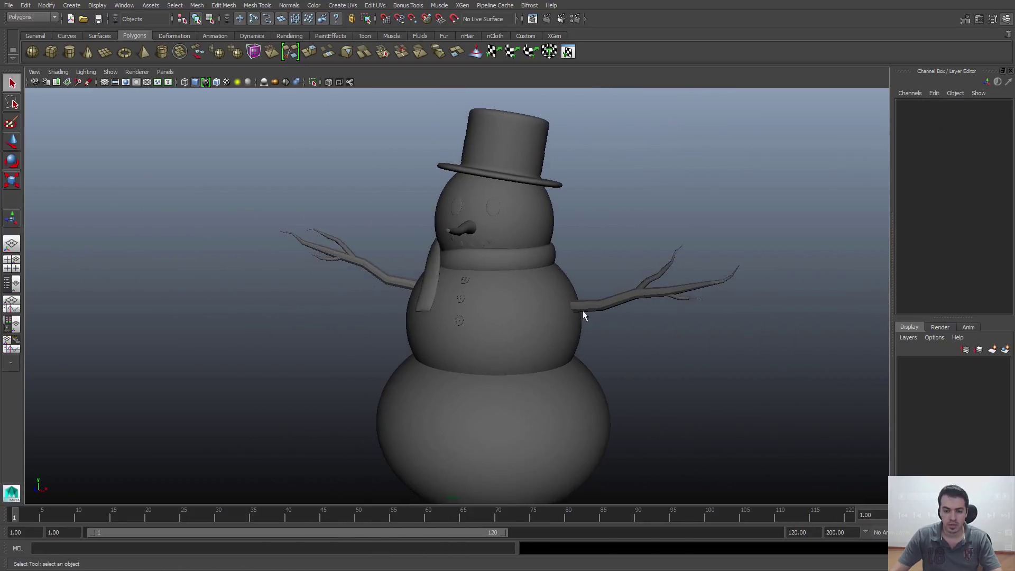
{"action": "middle_click_drag", "start_coordinate": [582, 312], "coordinate": [547, 328], "text": "alt"}
{"action": "left_click_drag", "start_coordinate": [548, 328], "coordinate": [605, 358], "text": "alt"}
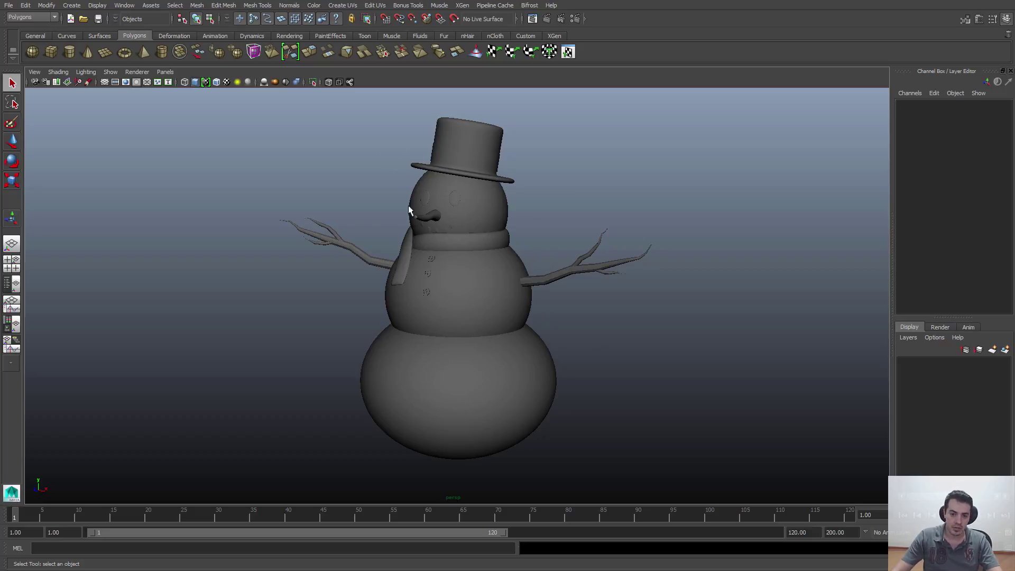
{"action": "left_click", "coordinate": [483, 142]}
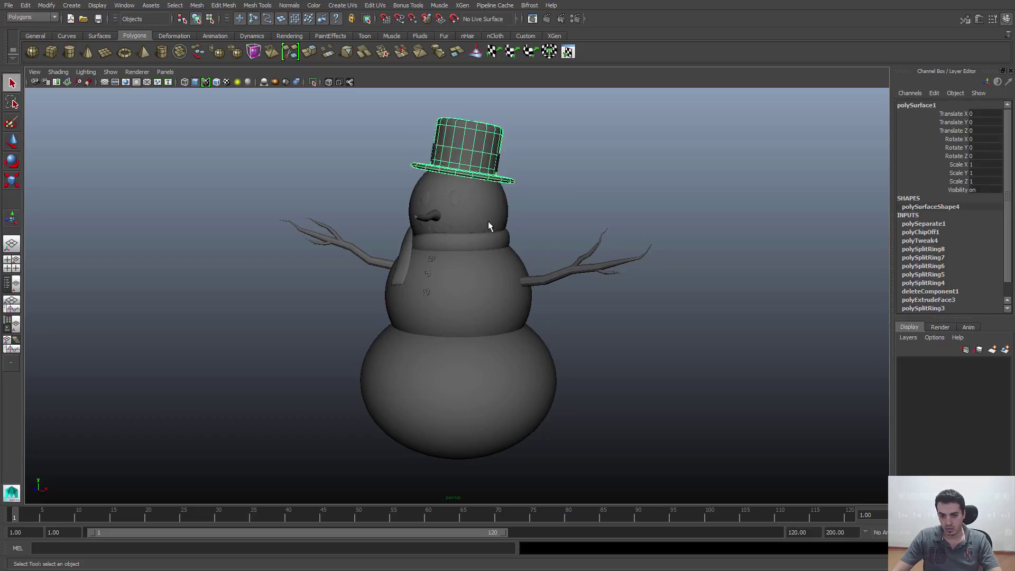
{"action": "left_click", "coordinate": [487, 221]}
{"action": "left_click", "coordinate": [488, 239]}
{"action": "left_click", "coordinate": [514, 244]}
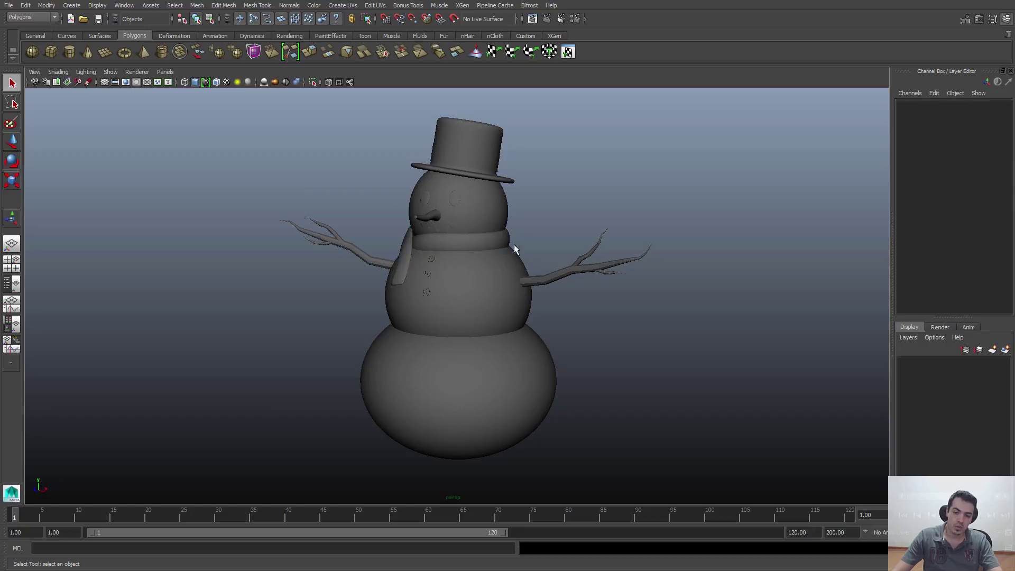
{"action": "left_click", "coordinate": [508, 241]}
{"action": "left_click", "coordinate": [556, 223]}
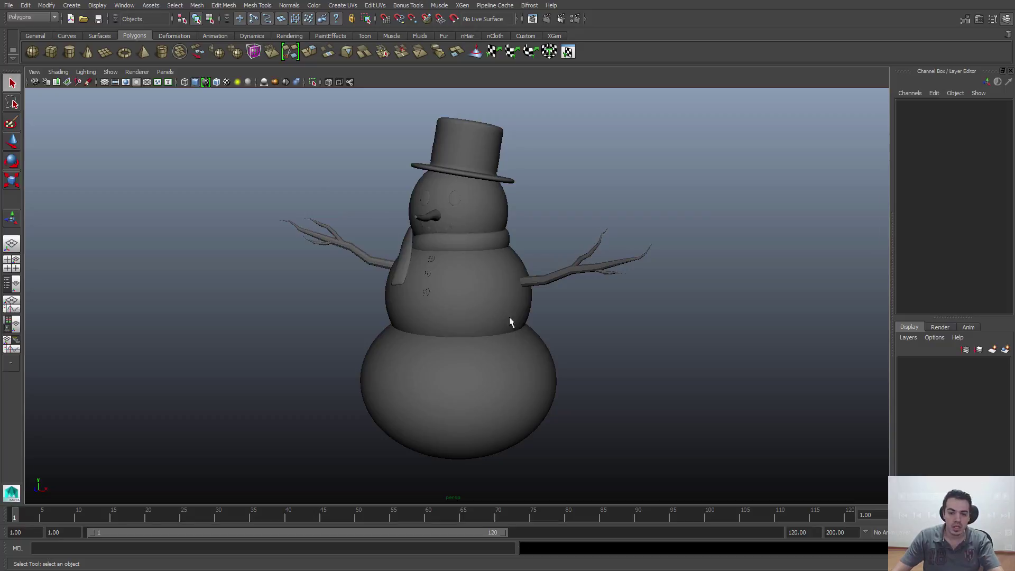
Step: Examine the bottom, middle and head spheres of the snowman by selecting each in turn
{"action": "left_click", "coordinate": [489, 341]}
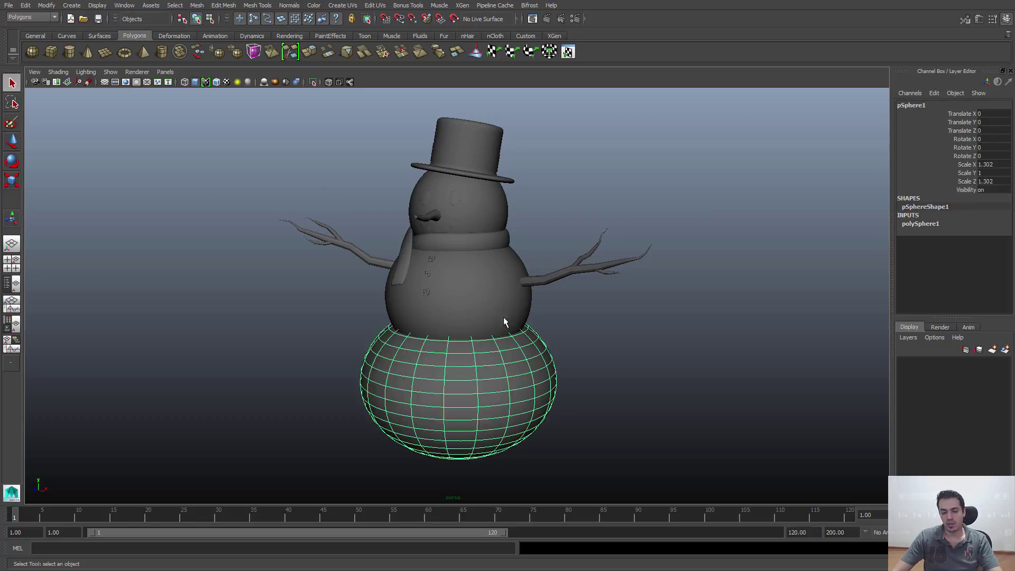
{"action": "left_click", "coordinate": [504, 316]}
{"action": "left_click", "coordinate": [487, 225]}
{"action": "left_click", "coordinate": [520, 414]}
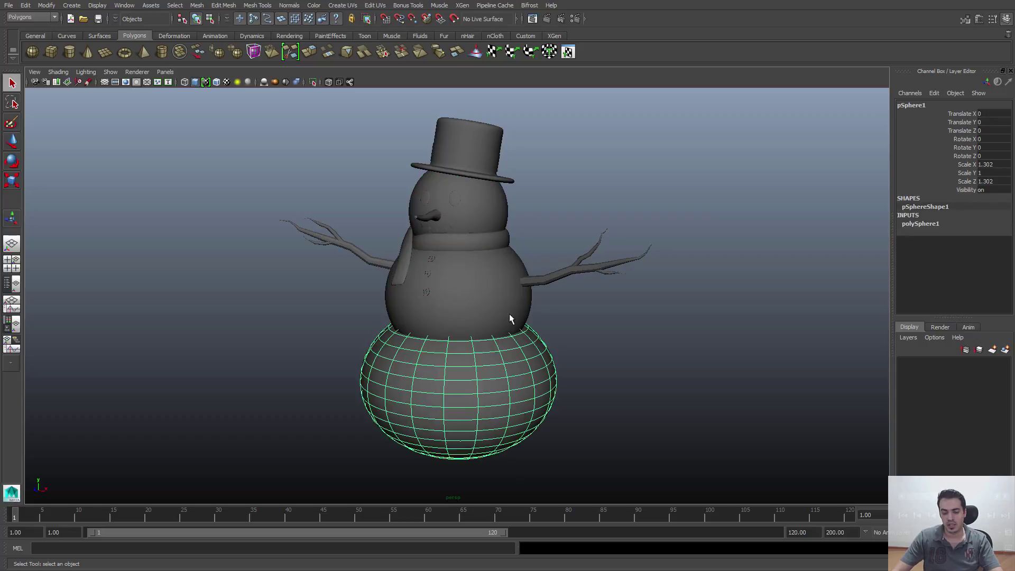
{"action": "left_click", "coordinate": [505, 299]}
{"action": "left_click", "coordinate": [487, 222]}
{"action": "left_click", "coordinate": [494, 296]}
{"action": "left_click", "coordinate": [500, 385]}
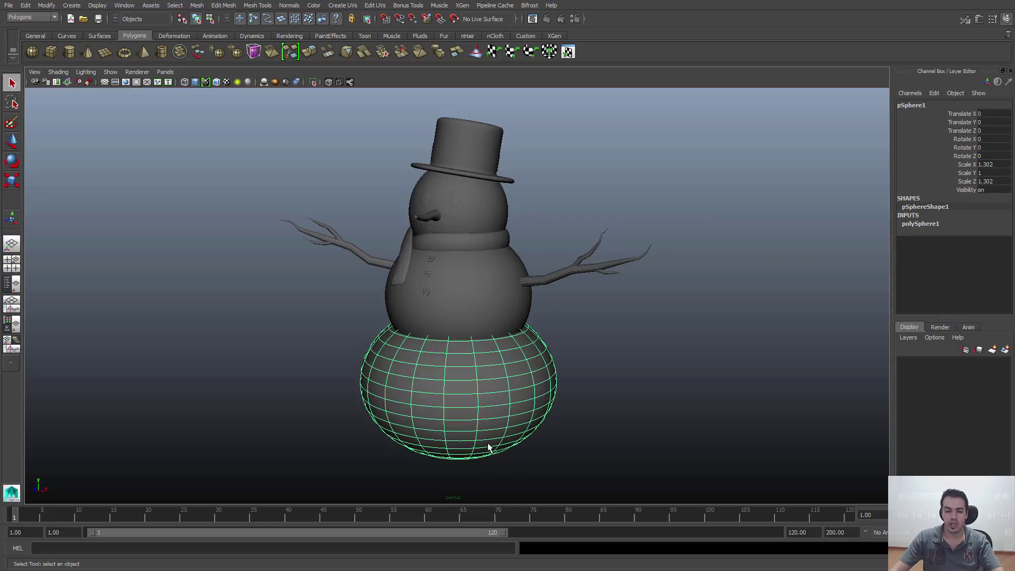
{"action": "left_click", "coordinate": [585, 359]}
{"action": "left_click", "coordinate": [492, 325]}
{"action": "left_click", "coordinate": [504, 344]}
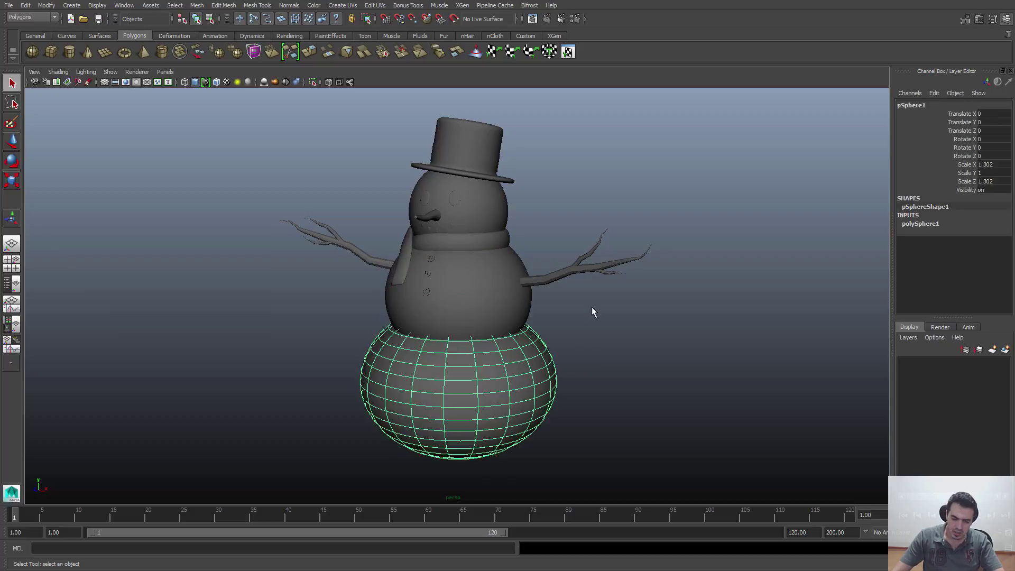
Step: Inspect up close where the snowman's middle and bottom body spheres meet
{"action": "left_click", "coordinate": [475, 323]}
{"action": "scroll", "coordinate": [561, 361], "scroll_direction": "up", "scroll_amount": 3}
{"action": "scroll", "coordinate": [561, 362], "scroll_direction": "up", "scroll_amount": 1}
{"action": "left_click", "coordinate": [620, 263]}
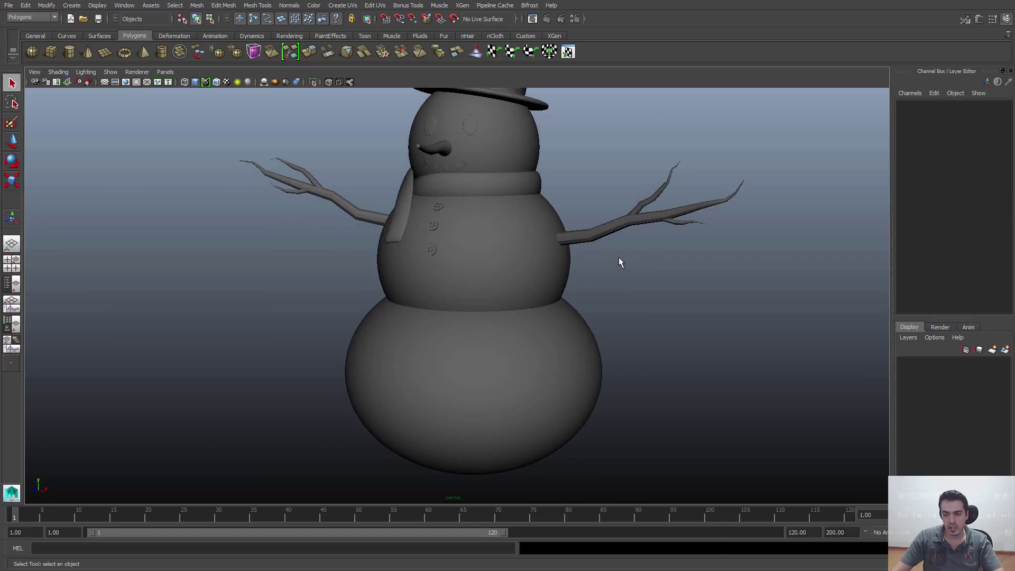
{"action": "left_click", "coordinate": [523, 274]}
{"action": "left_click", "coordinate": [547, 317]}
{"action": "left_click", "coordinate": [526, 274]}
{"action": "left_click", "coordinate": [541, 317]}
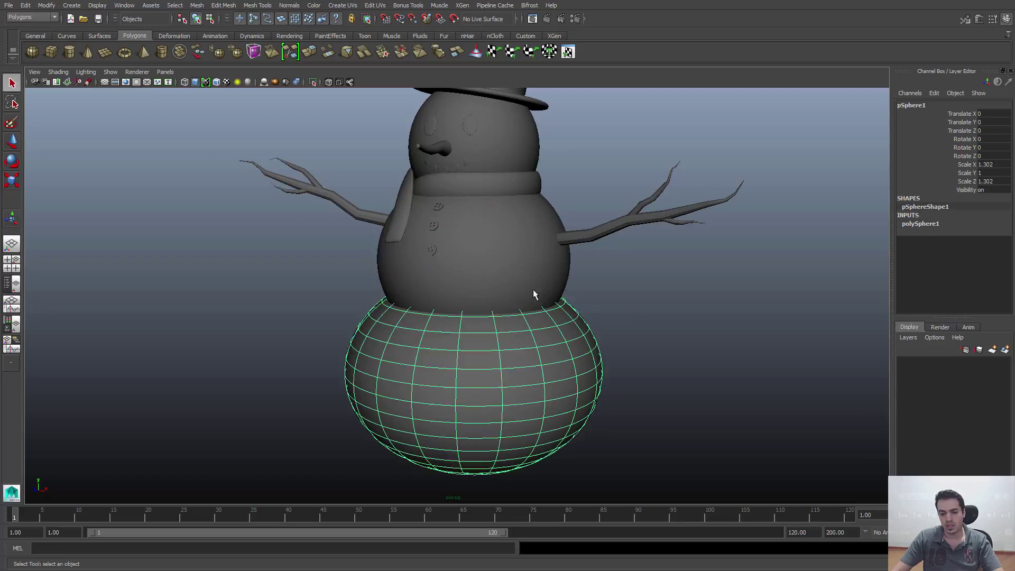
Step: Clear the selection and save the snowman scene
{"action": "left_click", "coordinate": [605, 333]}
{"action": "scroll", "coordinate": [573, 351], "scroll_direction": "down", "scroll_amount": 2}
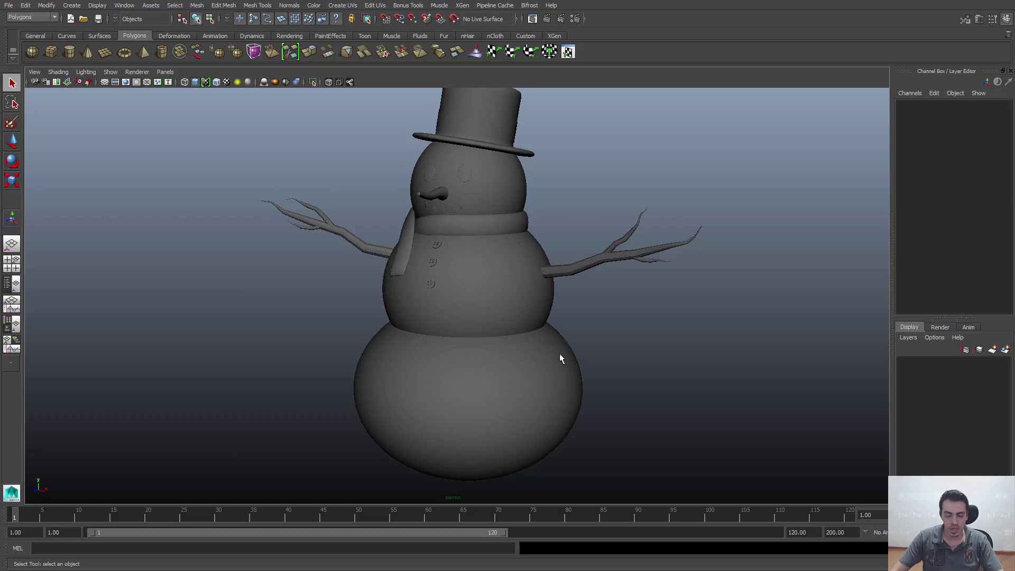
{"action": "scroll", "coordinate": [521, 357], "scroll_direction": "down", "scroll_amount": 1}
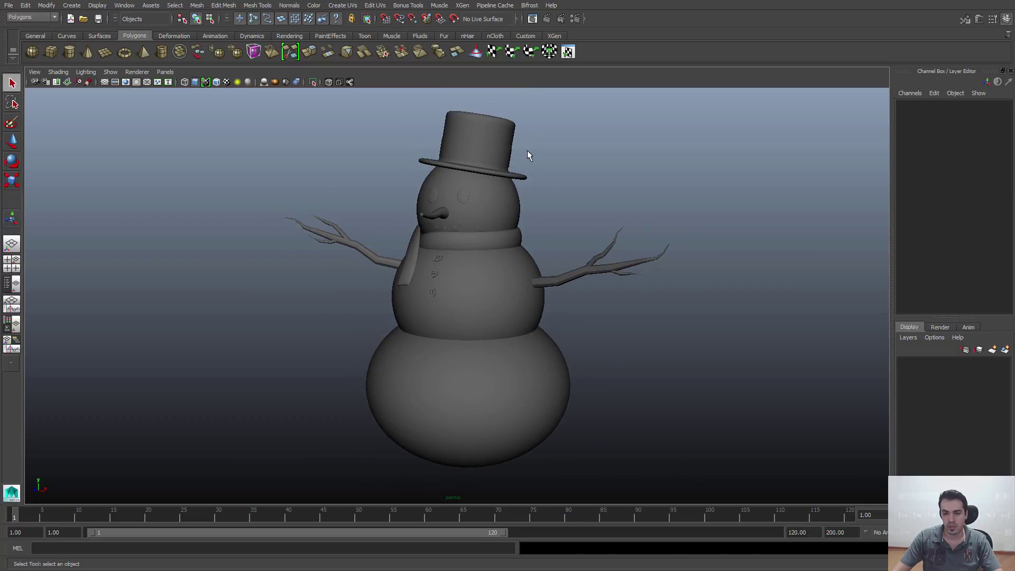
{"action": "key", "text": "ctrl+s"}
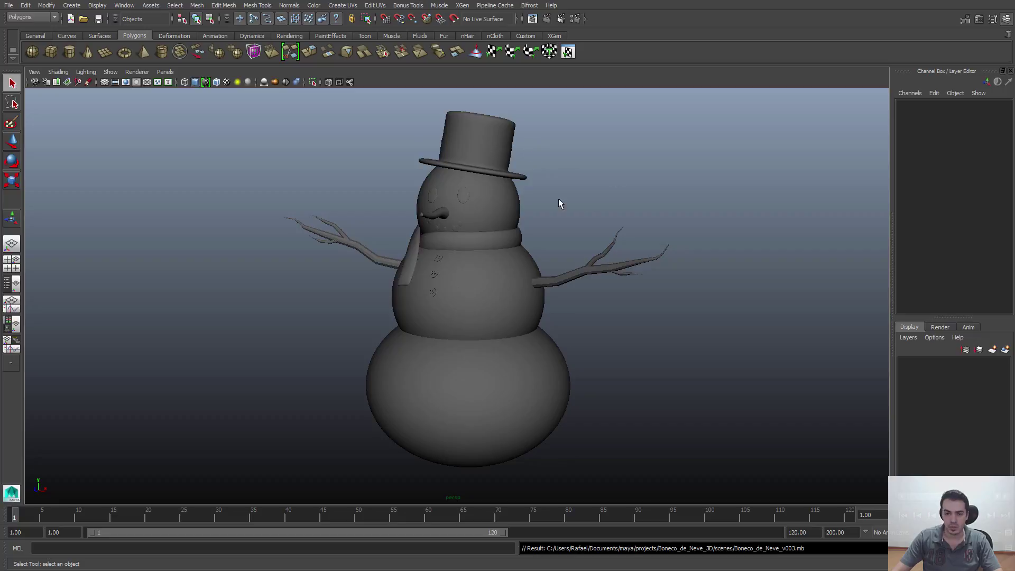
{"action": "left_click", "coordinate": [529, 354]}
{"action": "left_click", "coordinate": [512, 333]}
{"action": "left_click", "coordinate": [516, 359]}
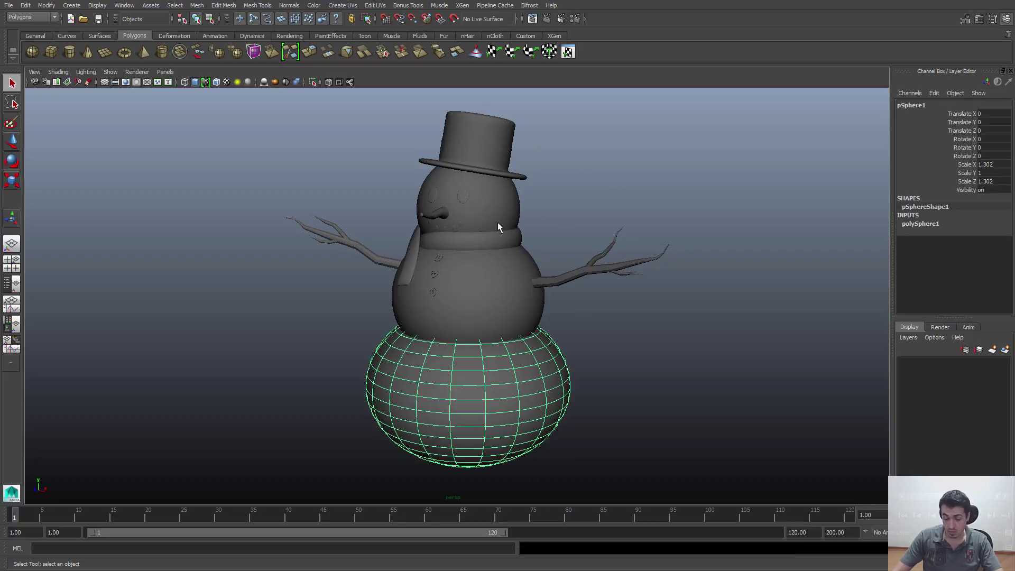
{"action": "left_click", "coordinate": [498, 227]}
{"action": "key", "text": "ctrl+z"}
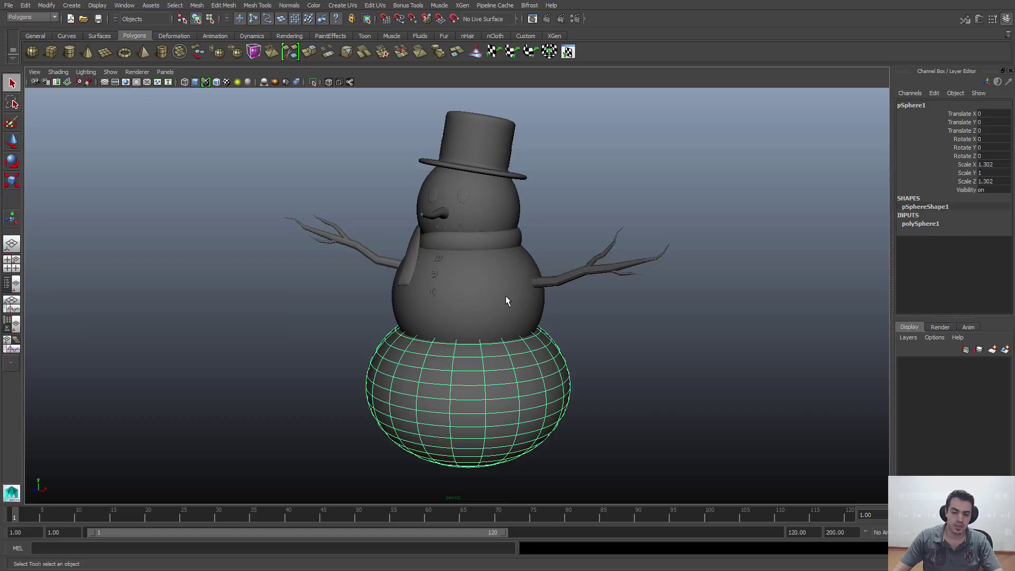
{"action": "left_click", "coordinate": [506, 297]}
{"action": "left_click", "coordinate": [496, 220]}
{"action": "left_click", "coordinate": [506, 304]}
{"action": "left_click", "coordinate": [515, 382]}
{"action": "left_click", "coordinate": [510, 301], "text": "shift"}
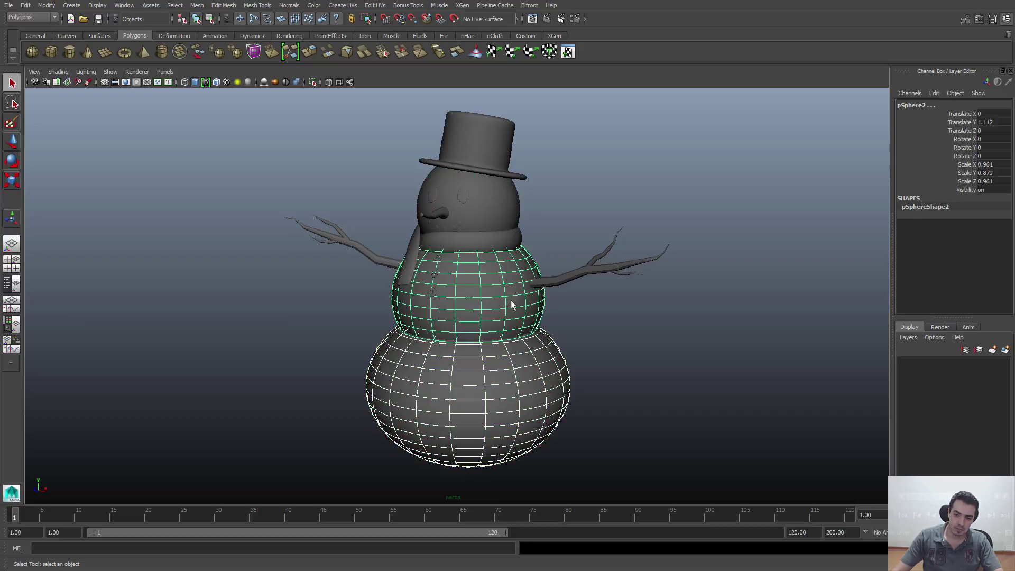
{"action": "left_click", "coordinate": [503, 209], "text": "shift"}
{"action": "left_click", "coordinate": [596, 193]}
Step: Select the snowman's head, middle and bottom spheres together and isolate them in the perspective view
{"action": "left_click", "coordinate": [513, 200]}
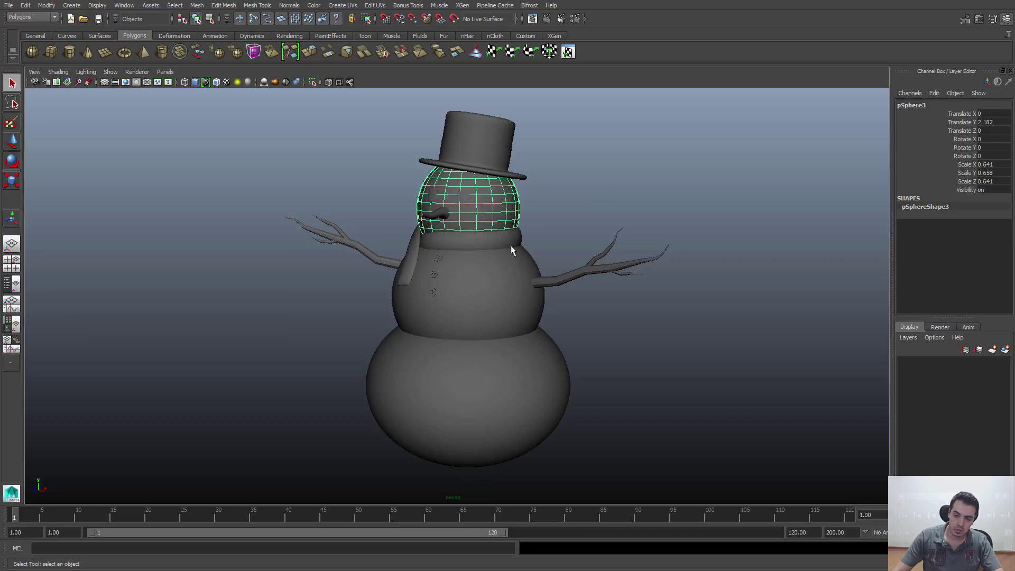
{"action": "left_click", "coordinate": [479, 320], "text": "shift"}
{"action": "left_click", "coordinate": [523, 359], "text": "shift"}
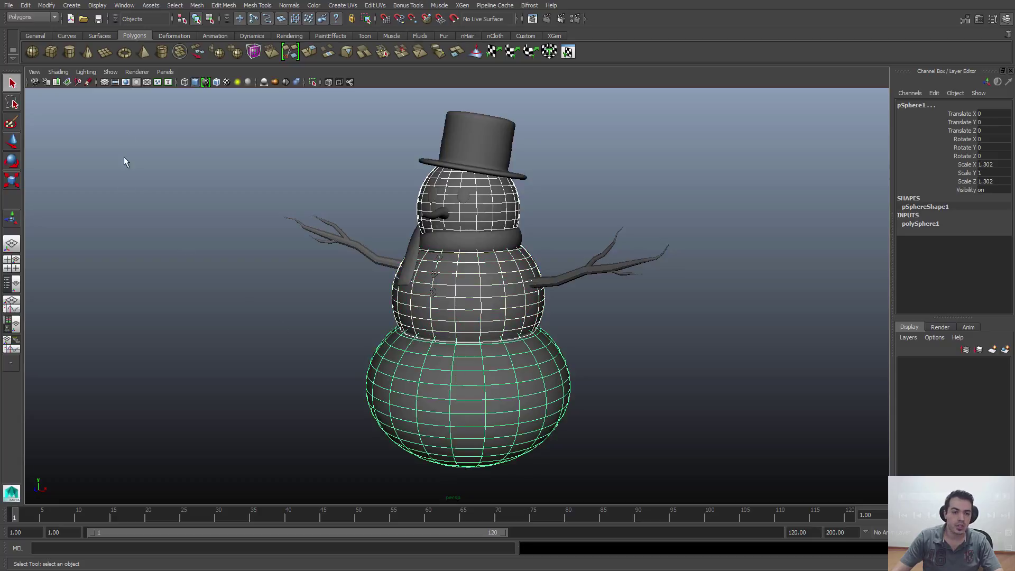
{"action": "left_click", "coordinate": [117, 73]}
{"action": "mouse_move", "coordinate": [119, 89]}
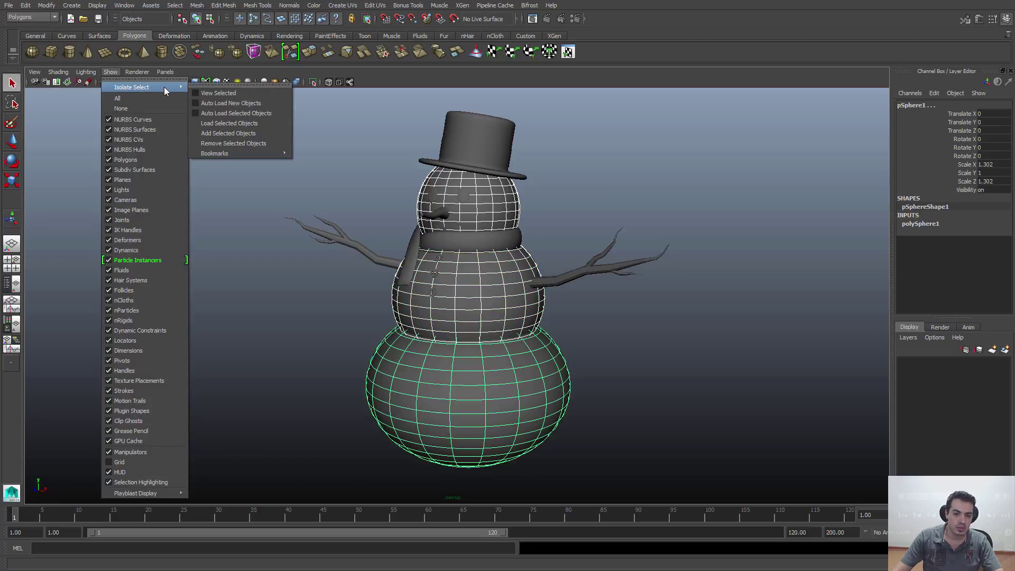
{"action": "left_click", "coordinate": [206, 93]}
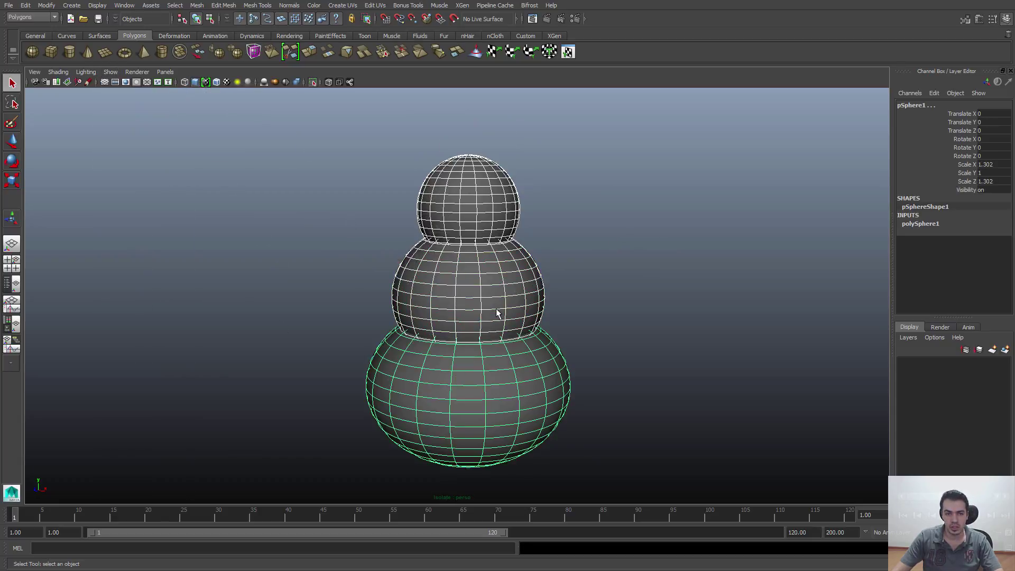
Step: Toggle the perspective view's isolation off and on to compare, leave the three spheres isolated and clear the selection
{"action": "left_click", "coordinate": [312, 82]}
{"action": "left_click", "coordinate": [312, 82]}
{"action": "left_click", "coordinate": [311, 82]}
{"action": "left_click", "coordinate": [312, 82]}
{"action": "left_click", "coordinate": [312, 82]}
{"action": "left_click", "coordinate": [312, 83]}
{"action": "left_click", "coordinate": [111, 71]}
{"action": "mouse_move", "coordinate": [169, 86]}
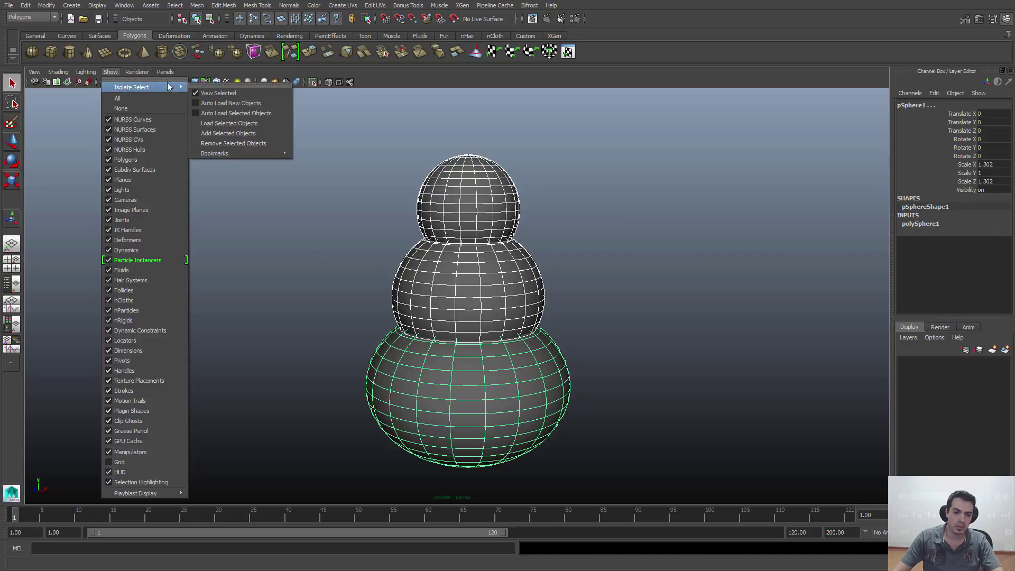
{"action": "left_click", "coordinate": [471, 68]}
{"action": "left_click", "coordinate": [316, 85]}
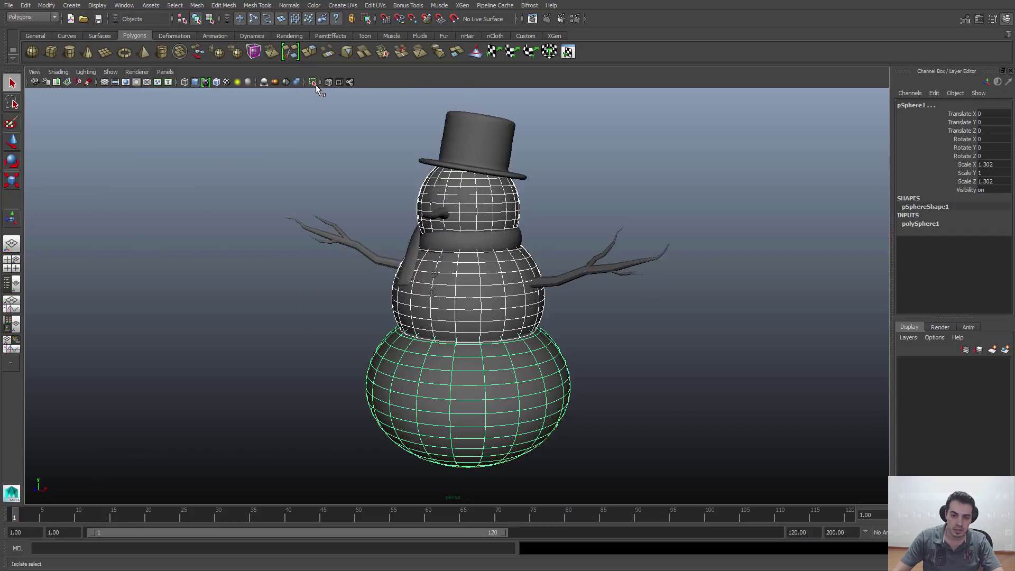
{"action": "left_click", "coordinate": [315, 85]}
{"action": "left_click", "coordinate": [316, 85]}
{"action": "left_click", "coordinate": [316, 85]}
{"action": "left_click", "coordinate": [316, 84]}
{"action": "left_click", "coordinate": [316, 85]}
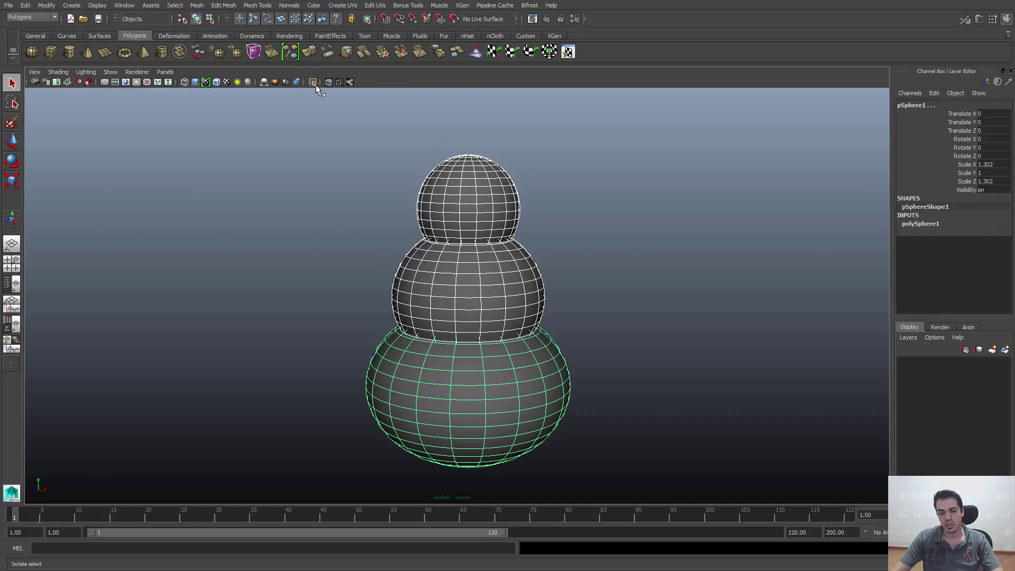
{"action": "left_click", "coordinate": [316, 84]}
{"action": "left_click", "coordinate": [313, 83]}
{"action": "left_click", "coordinate": [313, 114]}
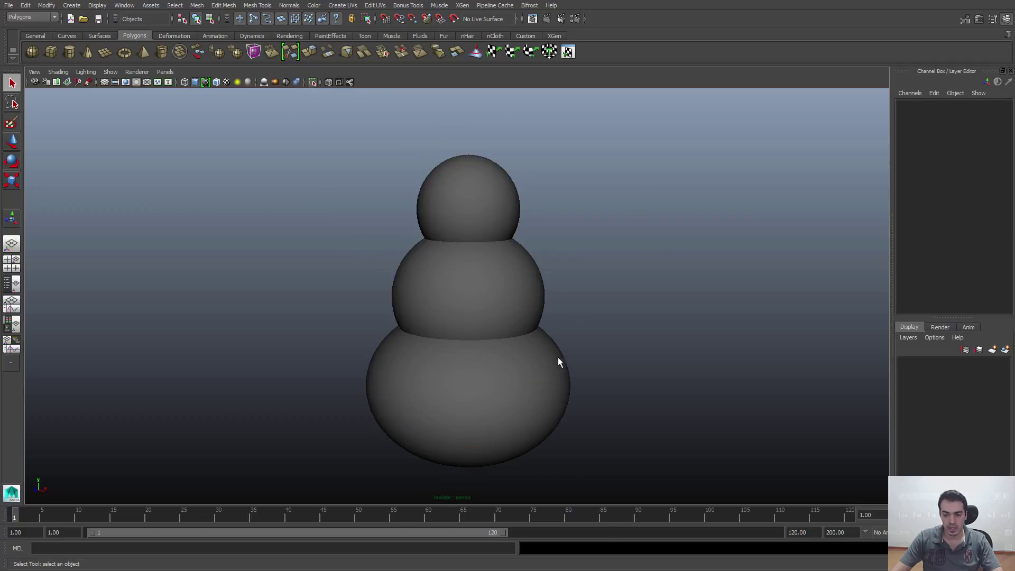
Step: Select the bottom sphere, switch to the four-view layout and fit the whole snowman in the front view
{"action": "left_click", "coordinate": [481, 367]}
{"action": "right_click_drag", "start_coordinate": [480, 367], "coordinate": [493, 375], "text": "alt"}
{"action": "key", "text": "space"}
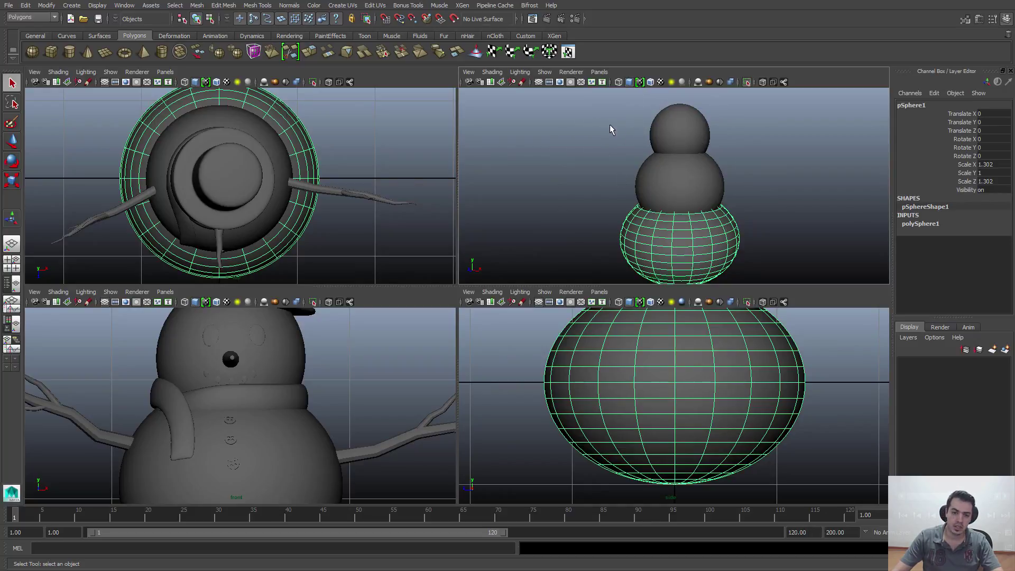
{"action": "scroll", "coordinate": [307, 353], "scroll_direction": "down", "scroll_amount": 8}
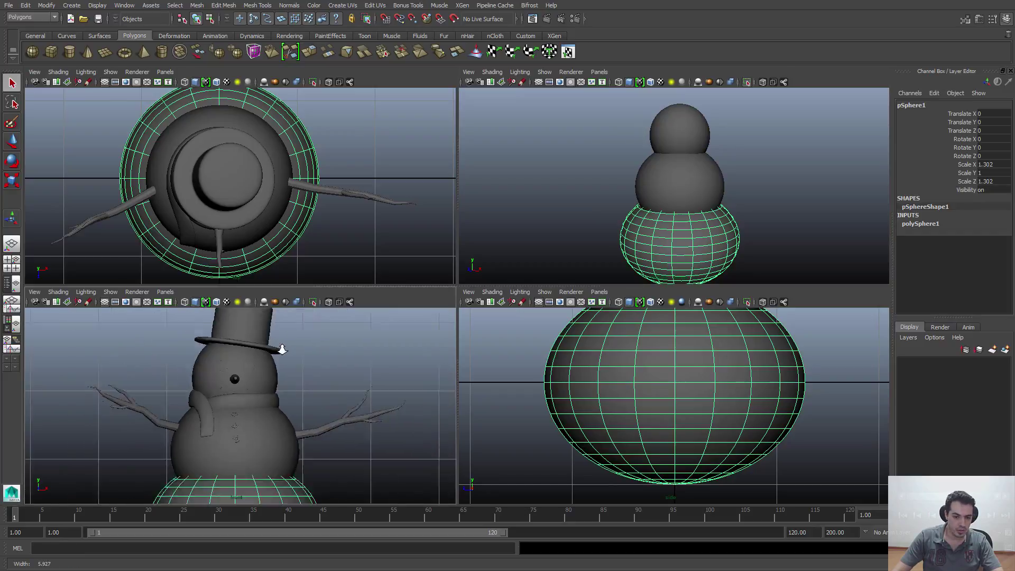
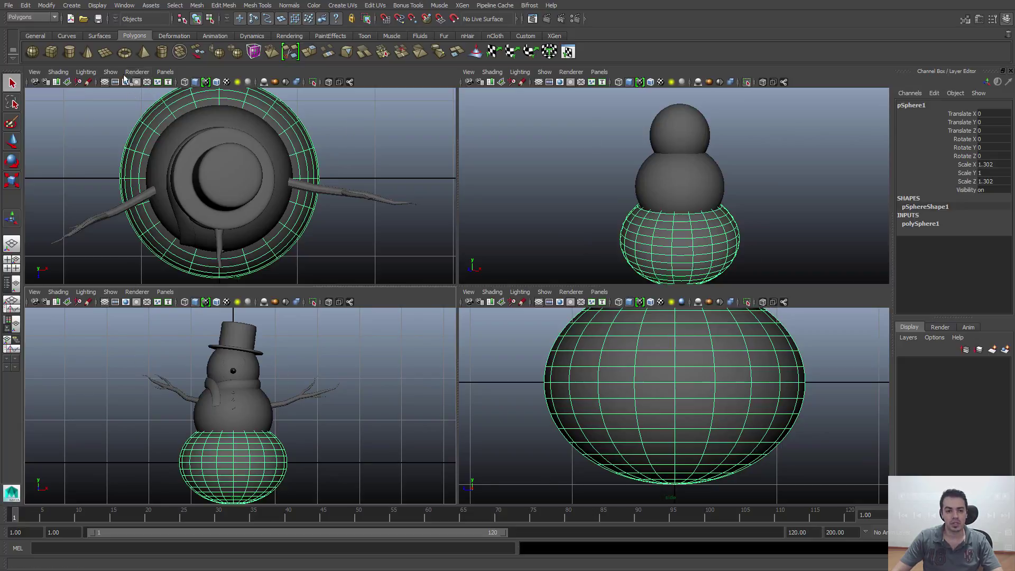
Step: Isolate the bottom sphere briefly in the top view, restore the full display and clear the selection
{"action": "left_click", "coordinate": [313, 82]}
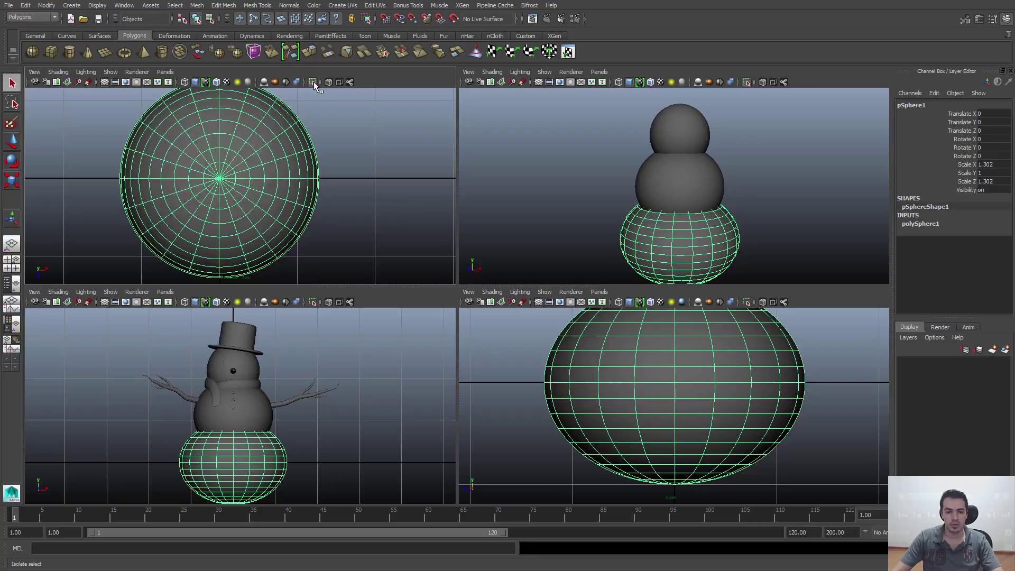
{"action": "left_click", "coordinate": [313, 83]}
{"action": "left_click", "coordinate": [552, 179]}
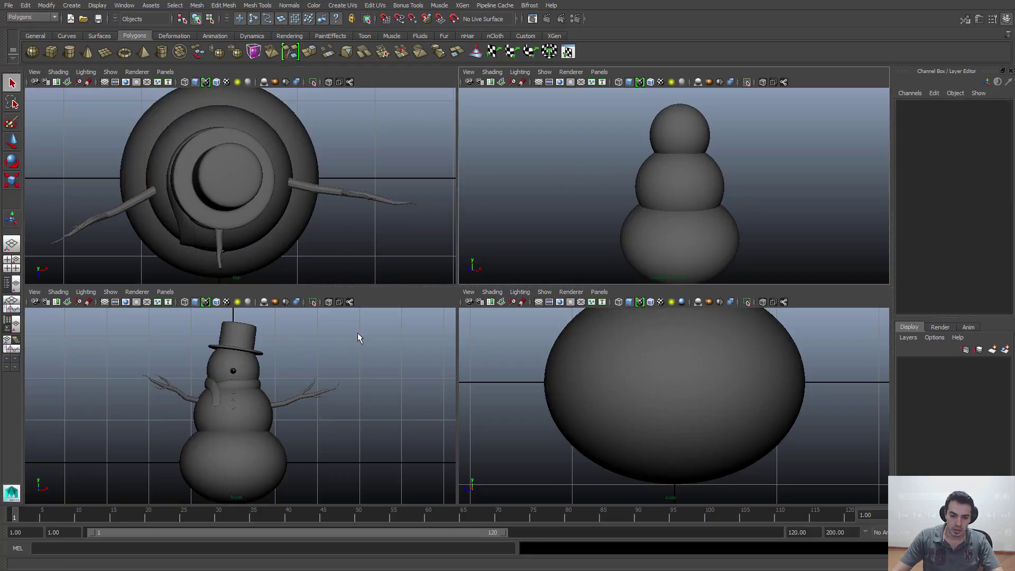
Step: Select all three body spheres, isolate them in the front view, maximize that view and clear the selection
{"action": "left_click", "coordinate": [668, 156]}
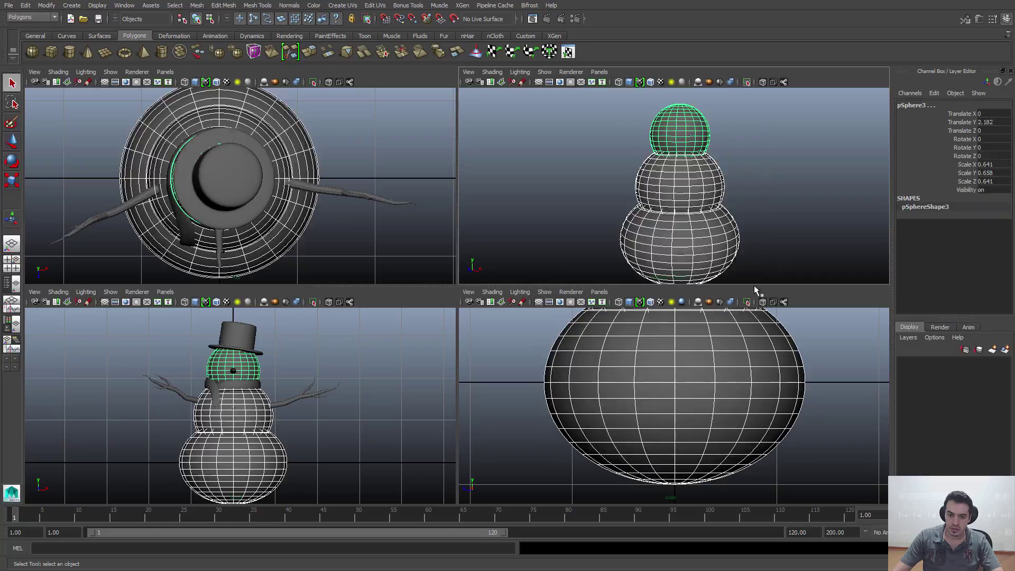
{"action": "left_click", "coordinate": [313, 302]}
{"action": "key", "text": "space"}
{"action": "left_click", "coordinate": [565, 227]}
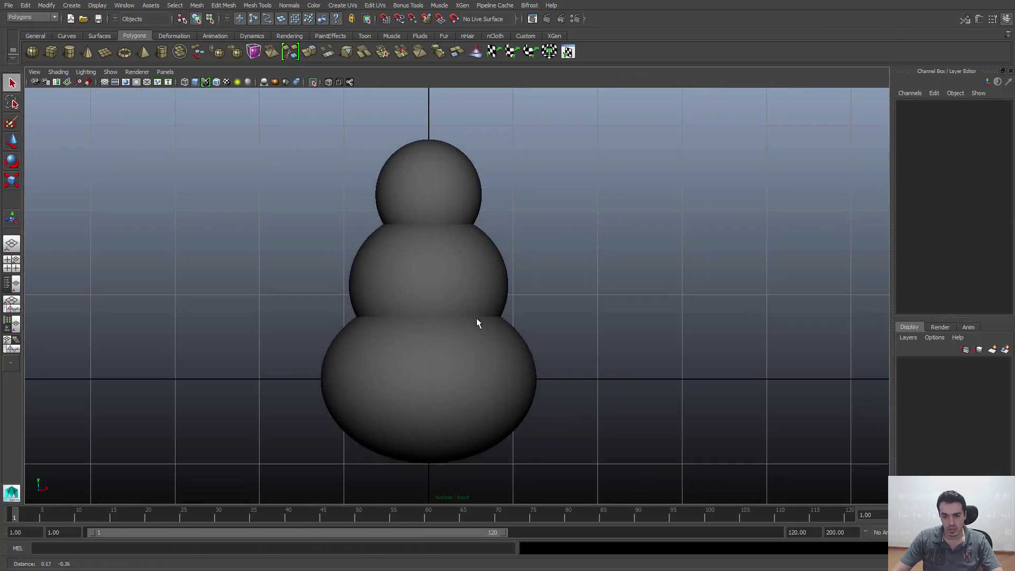
Step: Display the front view in wireframe and select the middle body sphere
{"action": "scroll", "coordinate": [529, 333], "scroll_direction": "up", "scroll_amount": 2}
{"action": "key", "text": "4"}
{"action": "left_click", "coordinate": [487, 269]}
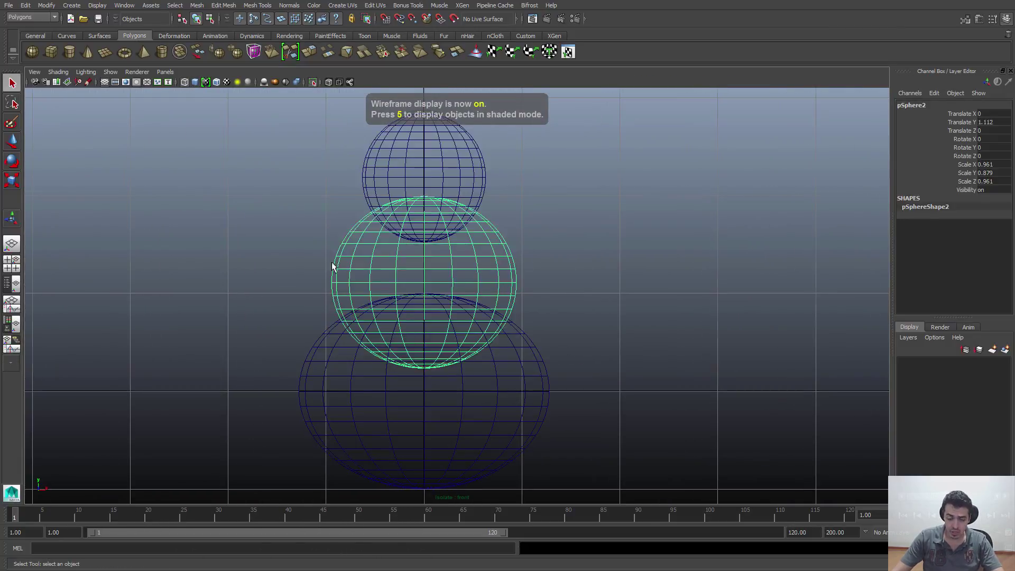
Step: Select the bottom sphere in the front view and switch to the maximized perspective view
{"action": "scroll", "coordinate": [509, 208], "scroll_direction": "up", "scroll_amount": 3}
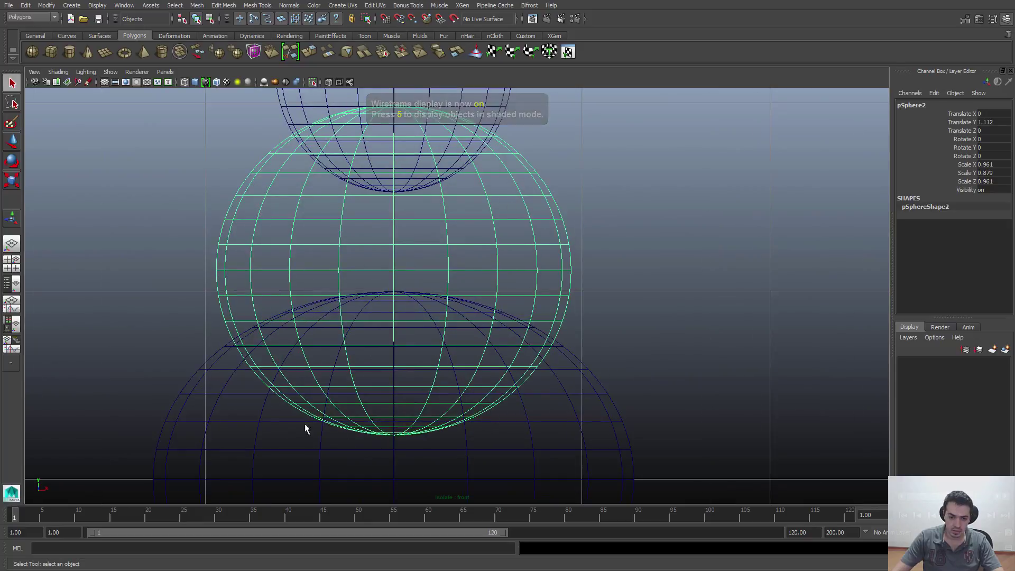
{"action": "left_click", "coordinate": [612, 422]}
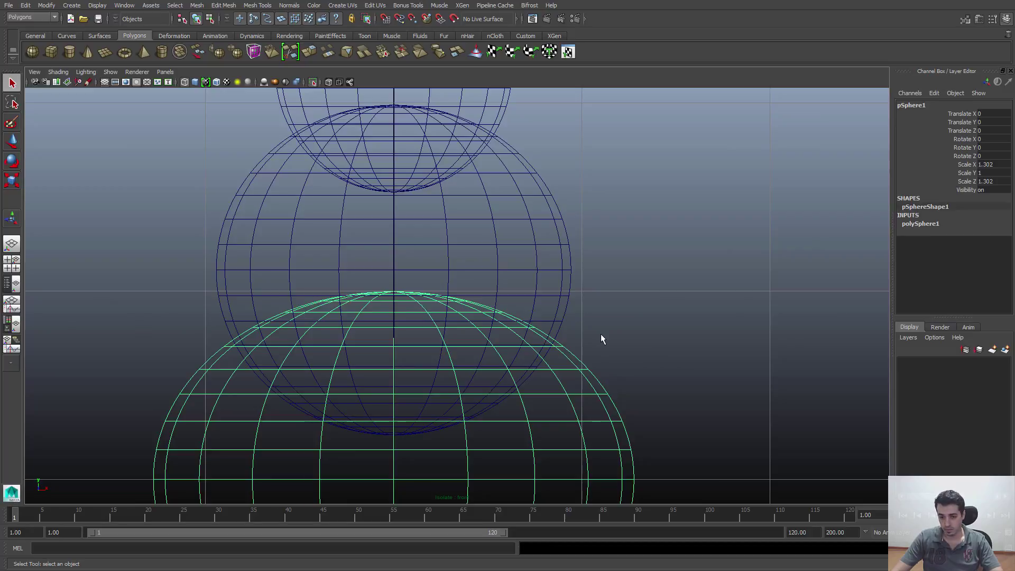
{"action": "key", "text": "space"}
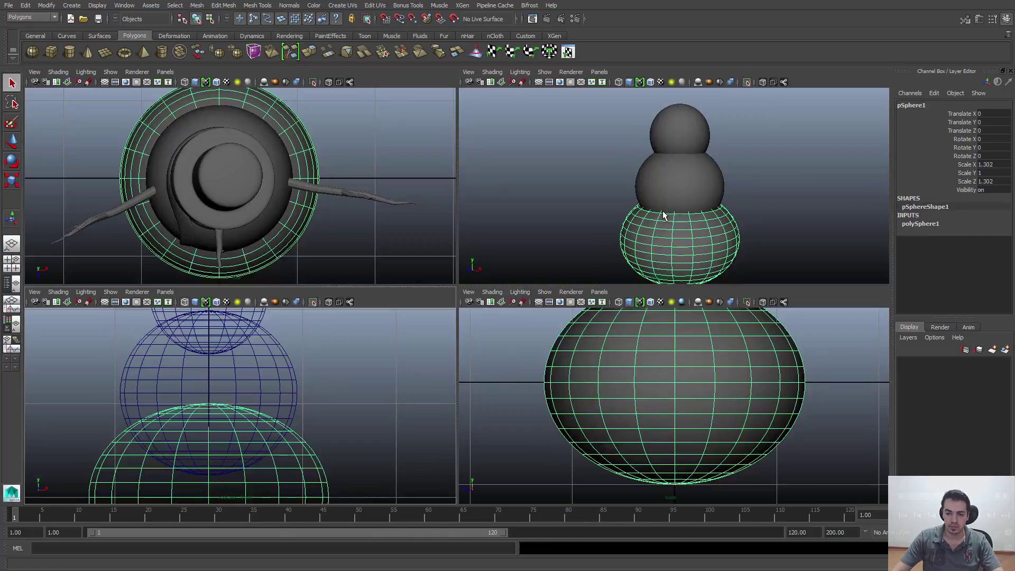
{"action": "key", "text": "space"}
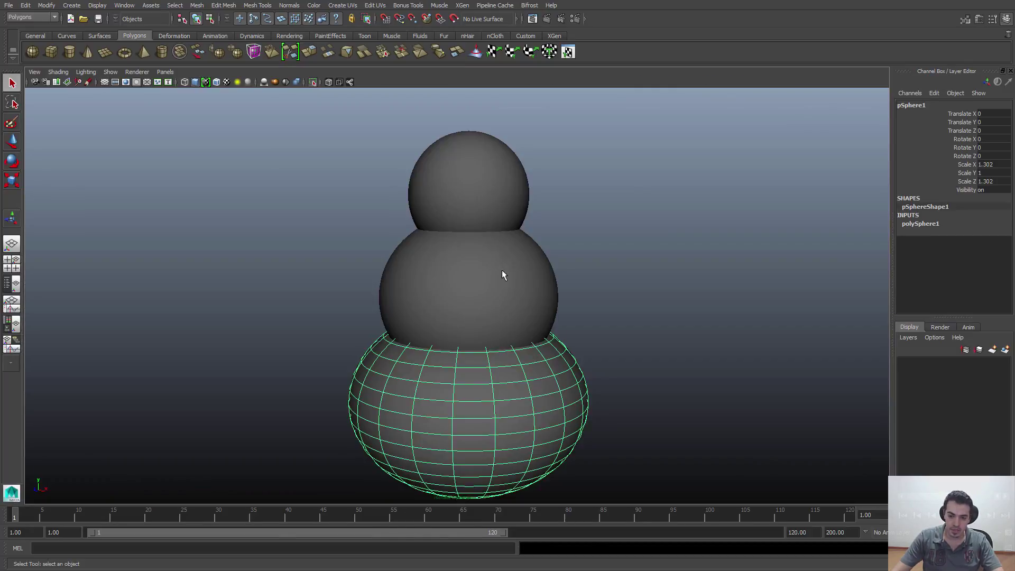
Step: Return the body spheres to unsmoothed display in the perspective view and clear the selection
{"action": "left_click", "coordinate": [528, 301]}
{"action": "left_click", "coordinate": [556, 375]}
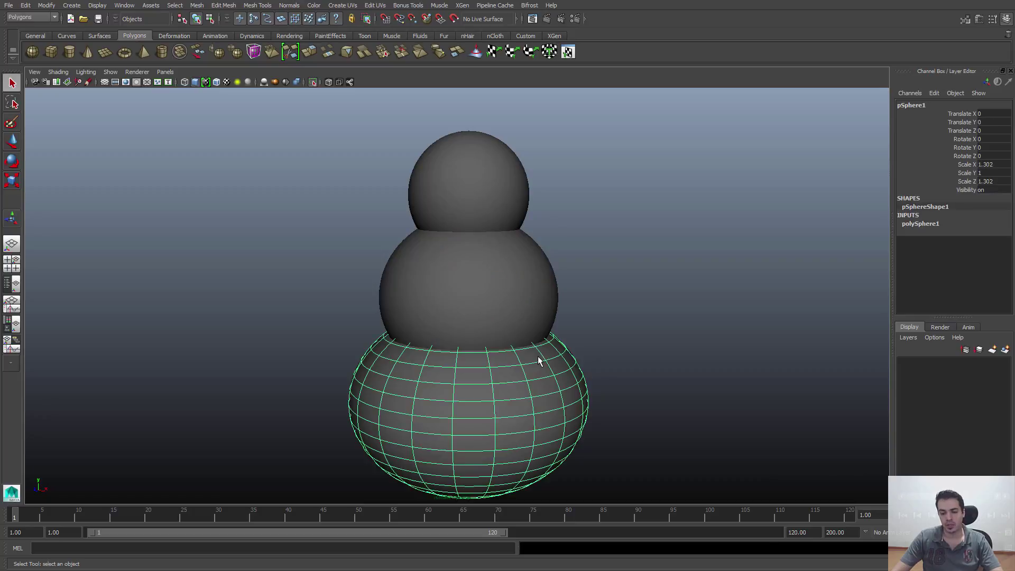
{"action": "left_click", "coordinate": [533, 315]}
{"action": "left_click", "coordinate": [489, 193]}
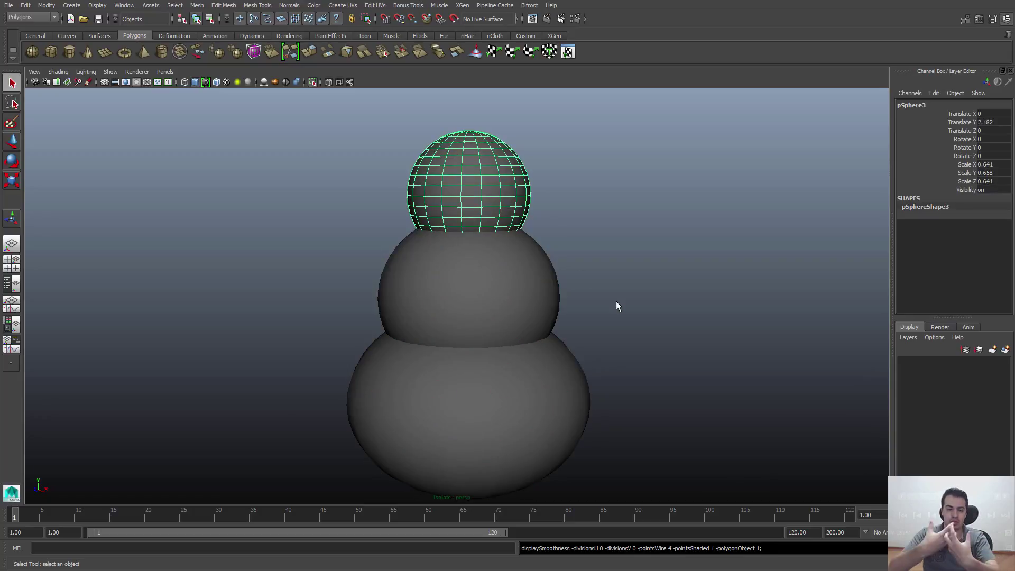
{"action": "left_click", "coordinate": [648, 314]}
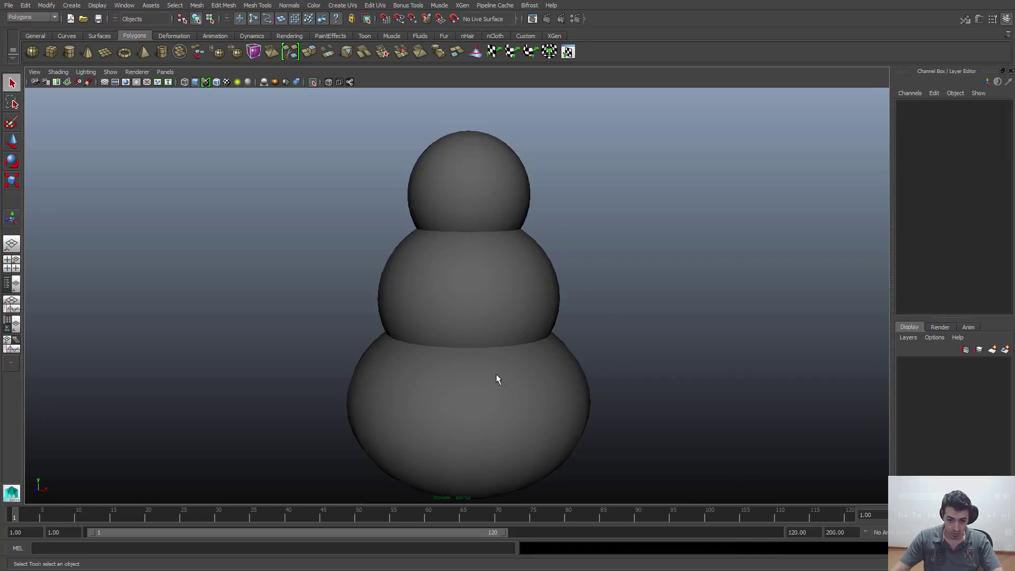
Step: Examine where the middle sphere sits in the bottom sphere, comparing the edges of both meshes around the join
{"action": "middle_click_drag", "start_coordinate": [496, 378], "coordinate": [499, 343], "text": "alt"}
{"action": "scroll", "coordinate": [511, 286], "scroll_direction": "up", "scroll_amount": 2}
{"action": "left_click", "coordinate": [511, 285]}
{"action": "scroll", "coordinate": [611, 392], "scroll_direction": "up", "scroll_amount": 5}
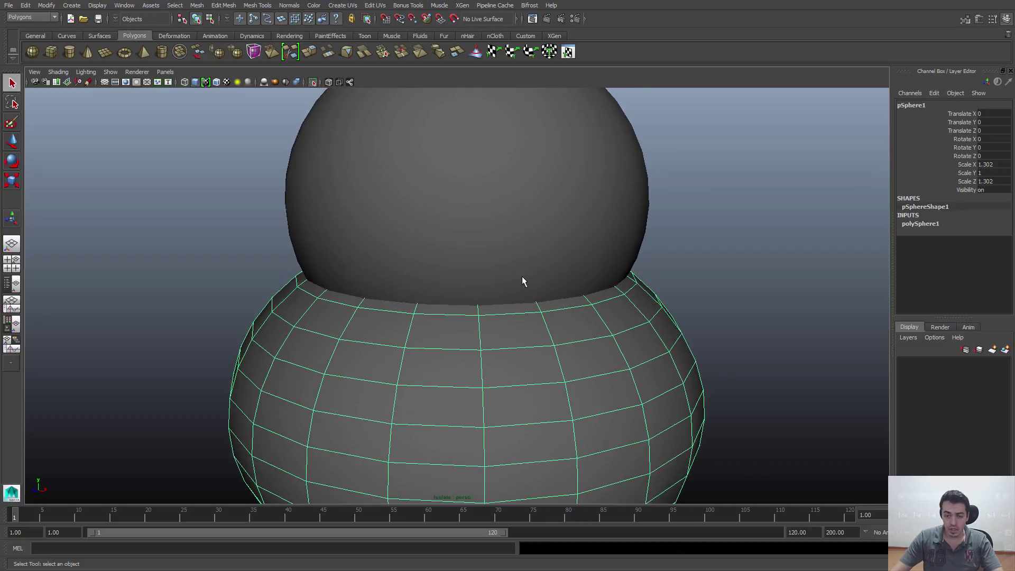
{"action": "left_click", "coordinate": [521, 291]}
{"action": "left_click", "coordinate": [518, 317]}
{"action": "left_click", "coordinate": [521, 297], "text": "shift"}
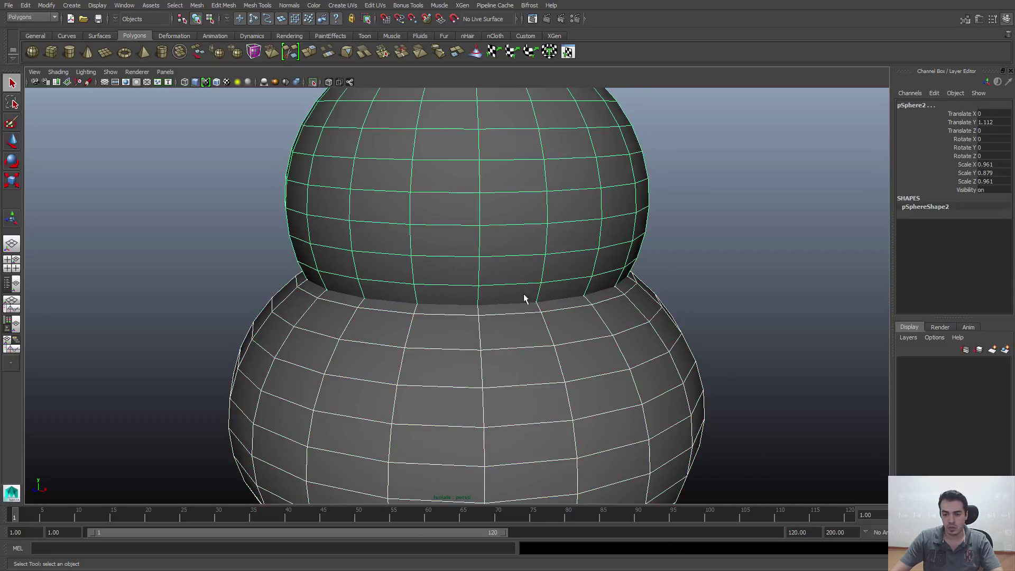
{"action": "left_click", "coordinate": [658, 284]}
Step: Insert an edge loop on the bottom sphere along its join with the middle sphere and reselect the sphere in object mode
{"action": "left_click", "coordinate": [401, 306]}
{"action": "right_click_drag", "start_coordinate": [401, 306], "coordinate": [699, 390], "text": "alt"}
{"action": "middle_click_drag", "start_coordinate": [315, 267], "coordinate": [328, 280], "text": "alt"}
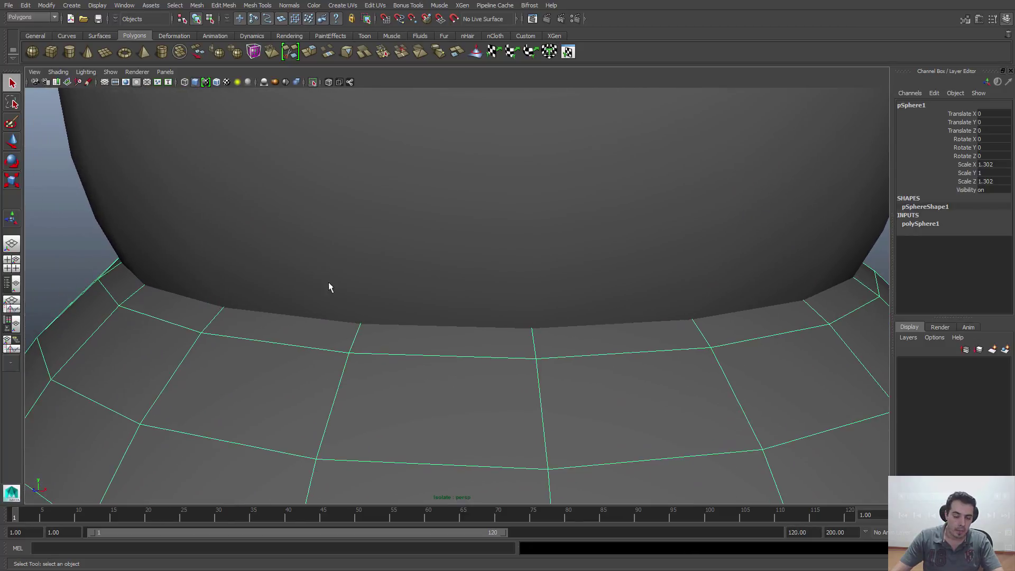
{"action": "right_click_drag", "start_coordinate": [446, 346], "coordinate": [431, 336], "text": "alt"}
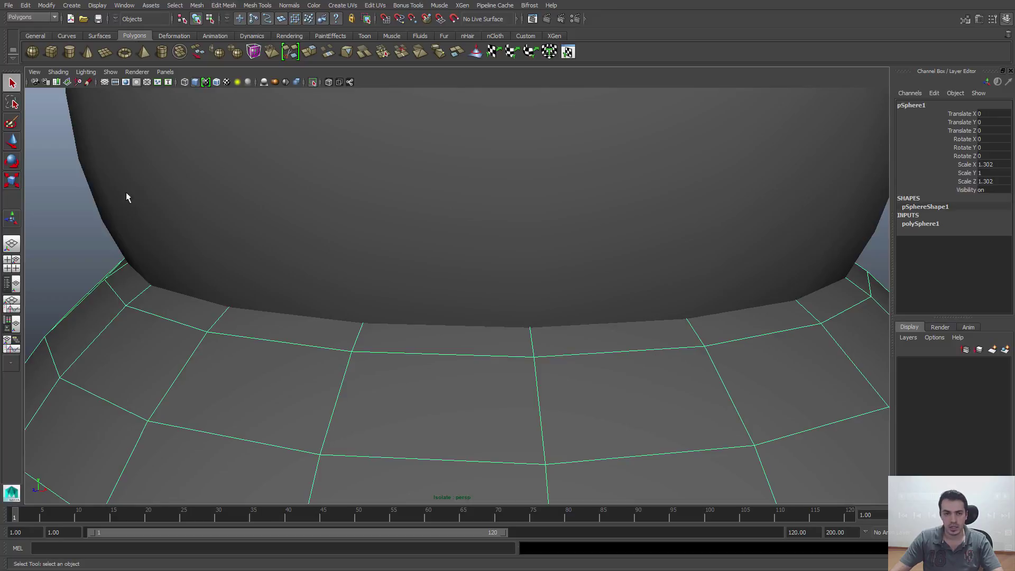
{"action": "left_click", "coordinate": [224, 6]}
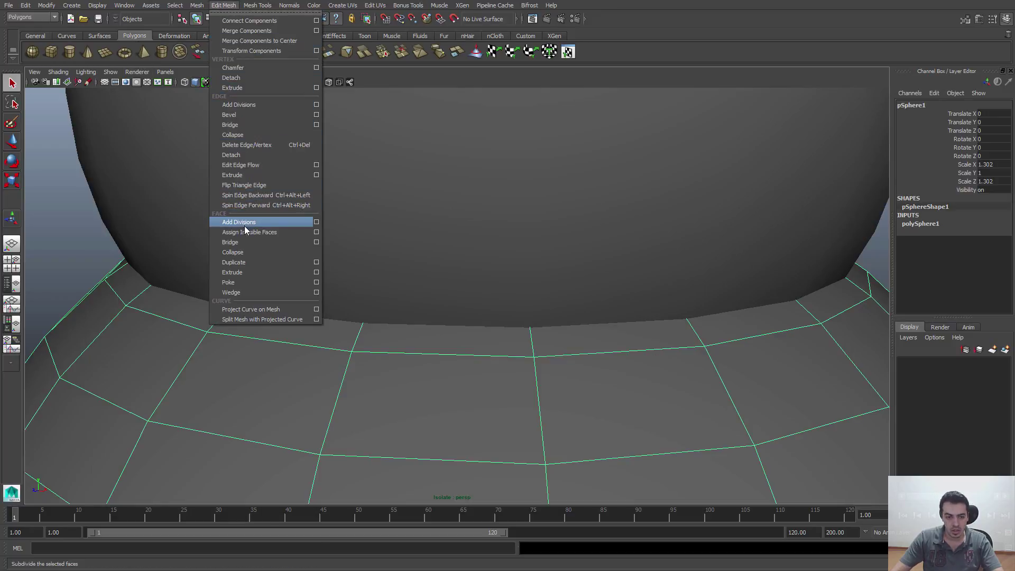
{"action": "mouse_move", "coordinate": [258, 6]}
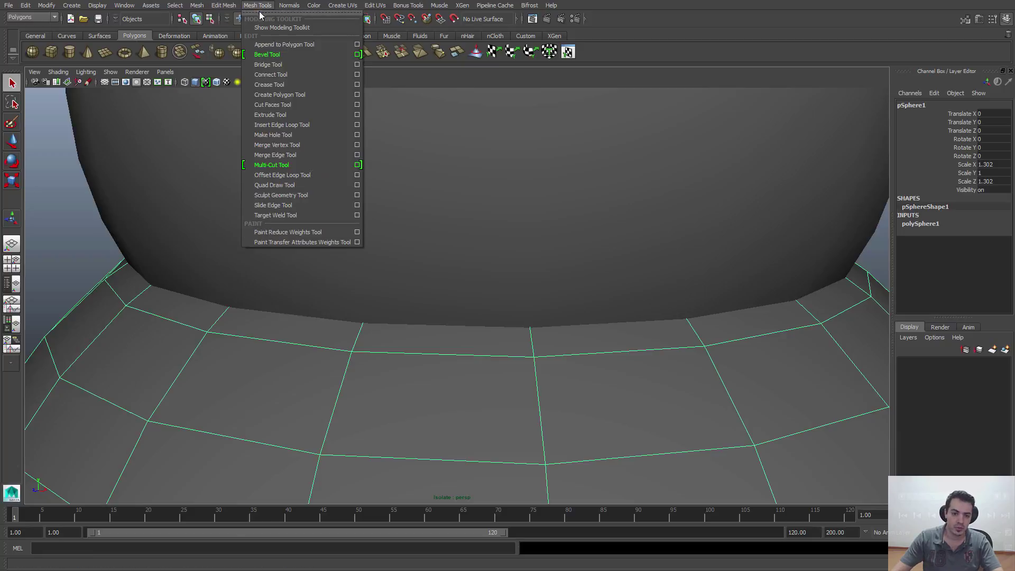
{"action": "left_click", "coordinate": [279, 125]}
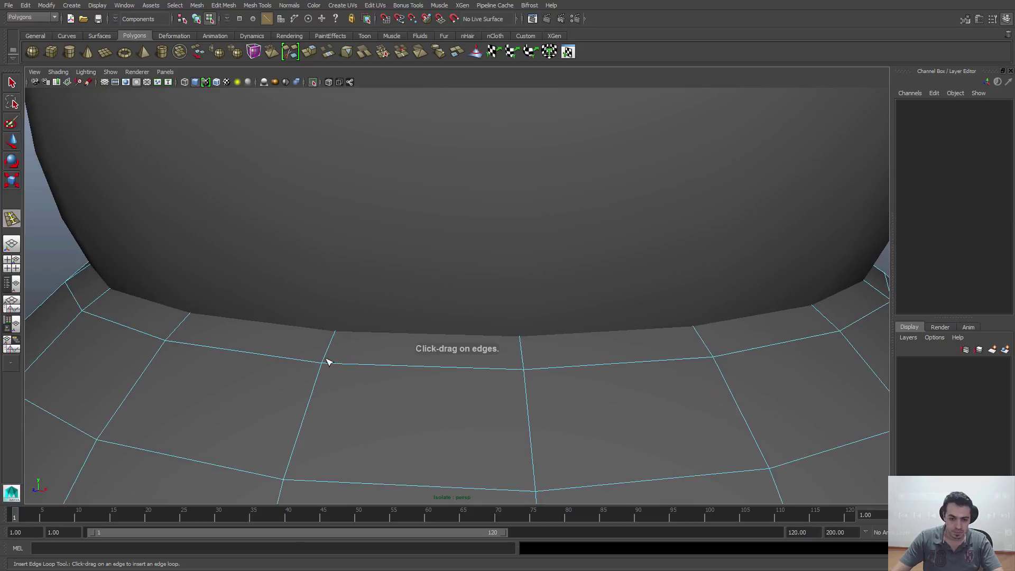
{"action": "left_click_drag", "start_coordinate": [329, 357], "coordinate": [365, 341]}
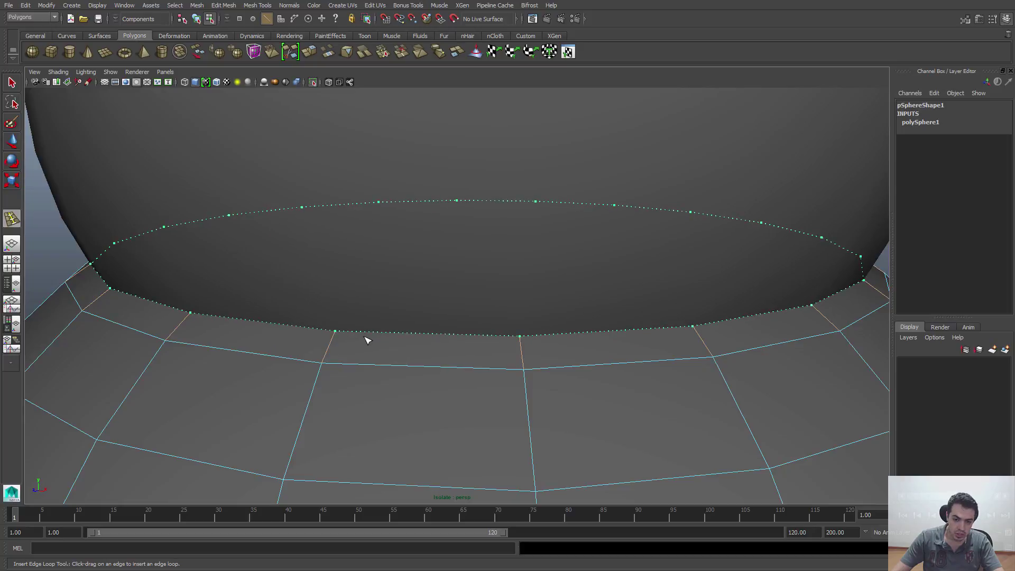
{"action": "mouse_move", "coordinate": [367, 341]}
{"action": "left_mouse_down"}
{"action": "mouse_move", "coordinate": [363, 354]}
{"action": "mouse_move", "coordinate": [371, 344]}
{"action": "left_mouse_up"}
{"action": "key", "text": "q"}
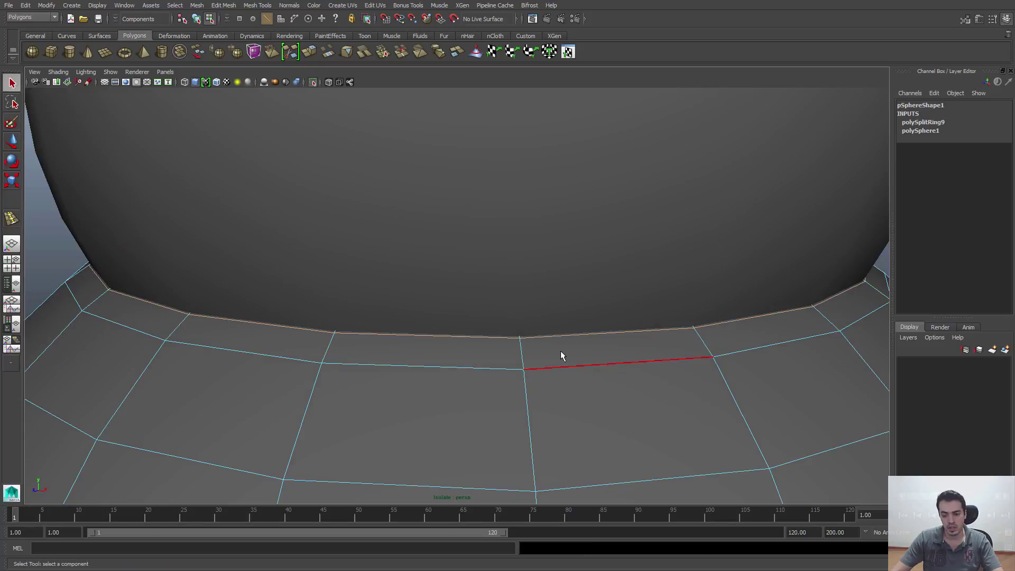
{"action": "key", "text": "F8"}
{"action": "left_click", "coordinate": [662, 366]}
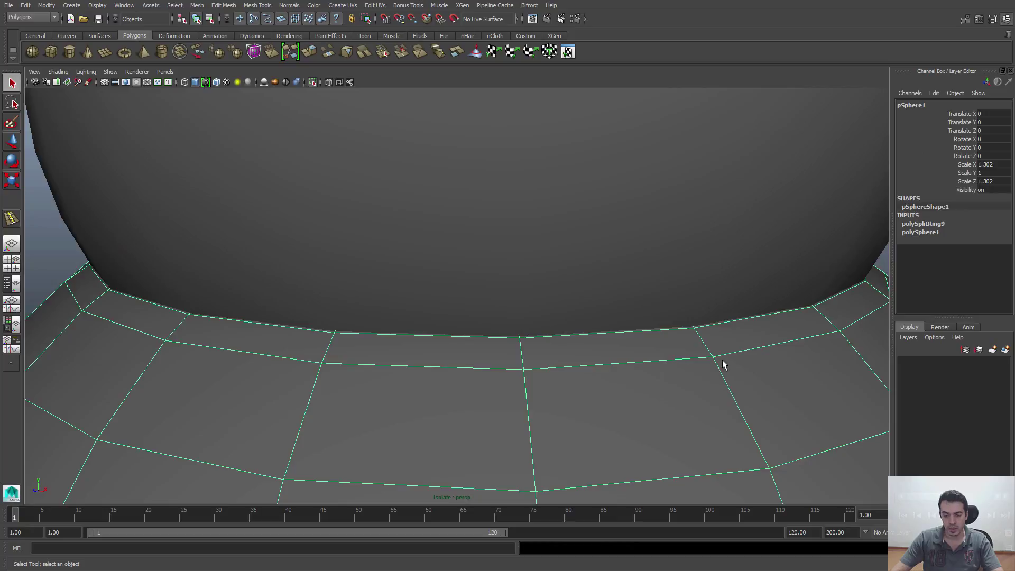
Step: Examine the bottom sphere's new edge loop against the middle sphere's edges around their join
{"action": "right_click_drag", "start_coordinate": [722, 361], "coordinate": [342, 294], "text": "alt"}
{"action": "mouse_move", "coordinate": [358, 297]}
{"action": "left_mouse_down", "text": "alt"}
{"action": "mouse_move", "coordinate": [383, 288]}
{"action": "mouse_move", "coordinate": [298, 298]}
{"action": "mouse_move", "coordinate": [355, 300]}
{"action": "mouse_move", "coordinate": [364, 314]}
{"action": "left_mouse_up", "text": "alt"}
{"action": "right_click_drag", "start_coordinate": [416, 322], "coordinate": [470, 361], "text": "alt"}
{"action": "left_click_drag", "start_coordinate": [470, 362], "coordinate": [455, 349], "text": "alt"}
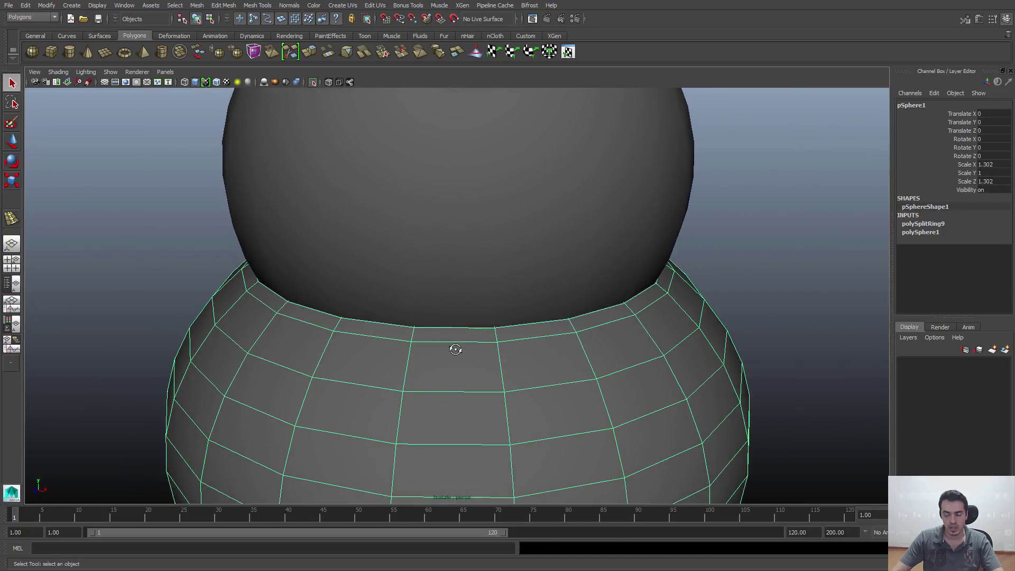
{"action": "left_click", "coordinate": [512, 256]}
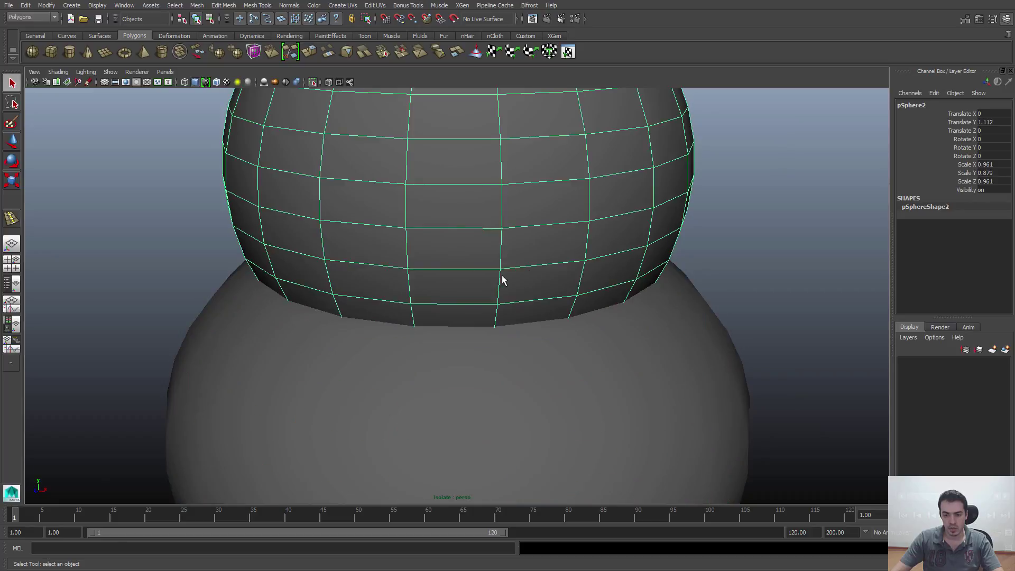
{"action": "left_click", "coordinate": [477, 350]}
{"action": "left_click", "coordinate": [459, 281]}
{"action": "left_click", "coordinate": [455, 344]}
Step: Select the middle sphere and frame its lower part where it meets the bottom sphere
{"action": "left_click", "coordinate": [459, 310]}
{"action": "left_click_drag", "start_coordinate": [459, 306], "coordinate": [460, 289], "text": "alt"}
{"action": "right_click_drag", "start_coordinate": [461, 289], "coordinate": [511, 321], "text": "alt"}
{"action": "middle_click_drag", "start_coordinate": [512, 322], "coordinate": [517, 340], "text": "alt"}
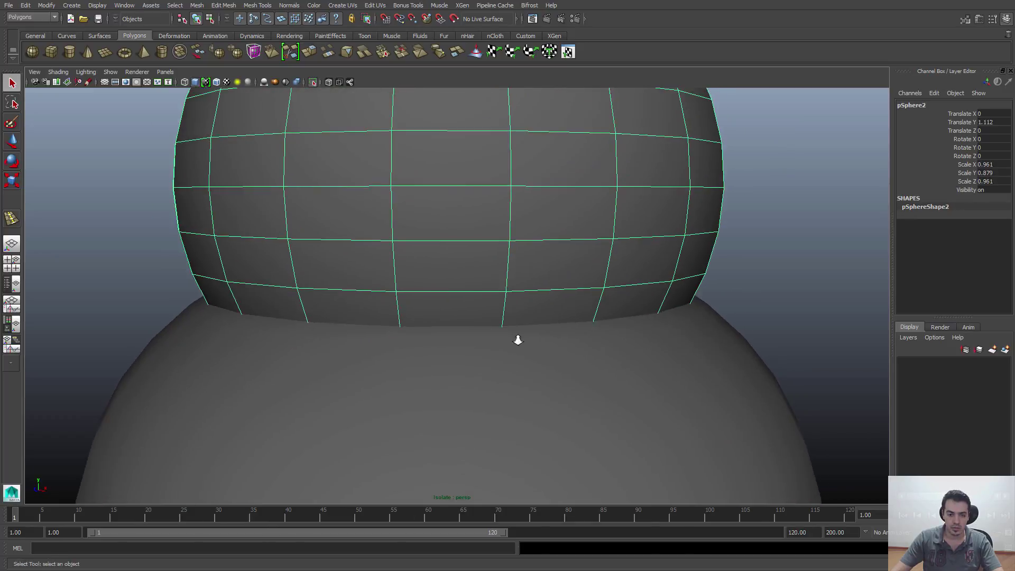
{"action": "right_click_drag", "start_coordinate": [517, 339], "coordinate": [539, 341], "text": "alt"}
{"action": "left_click", "coordinate": [227, 6]}
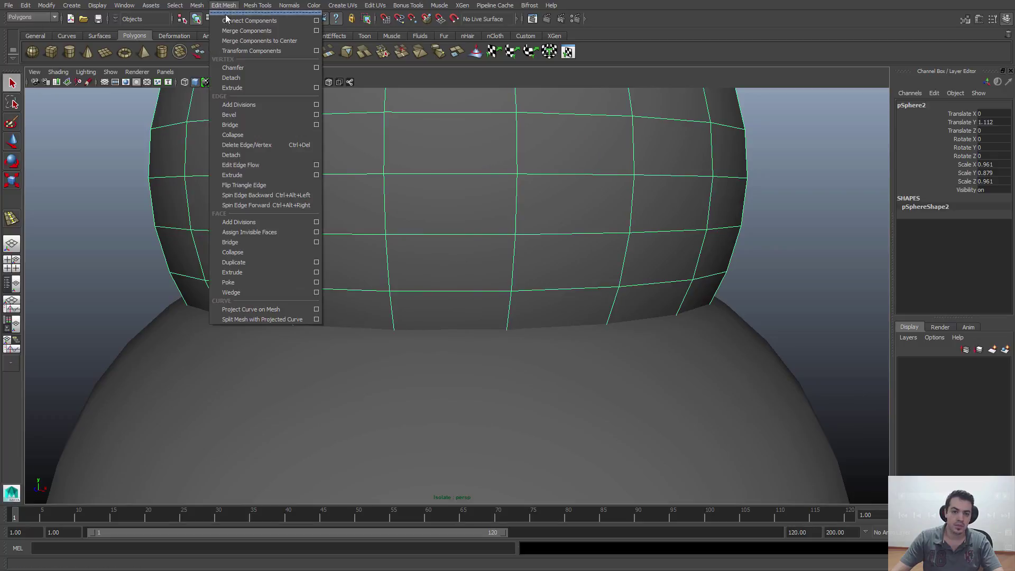
{"action": "left_click_drag", "start_coordinate": [266, 3], "coordinate": [735, 132]}
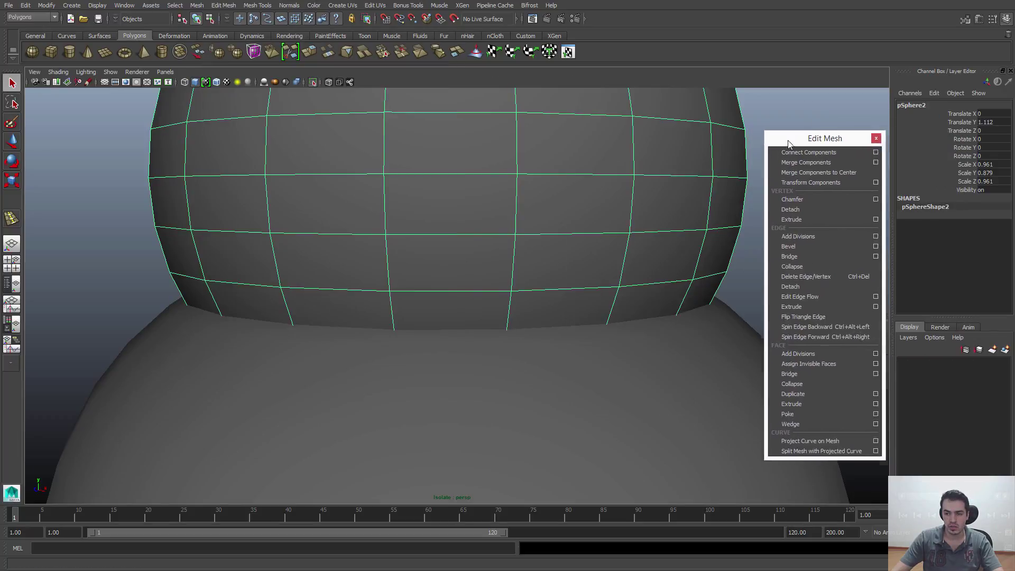
{"action": "left_click_drag", "start_coordinate": [573, 265], "coordinate": [500, 318], "text": "alt"}
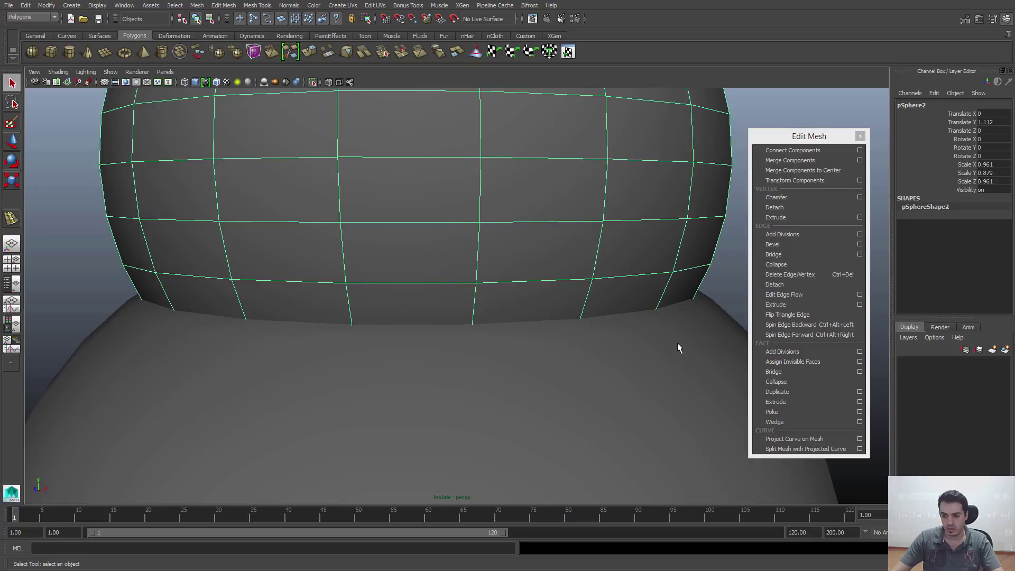
{"action": "left_click", "coordinate": [859, 137]}
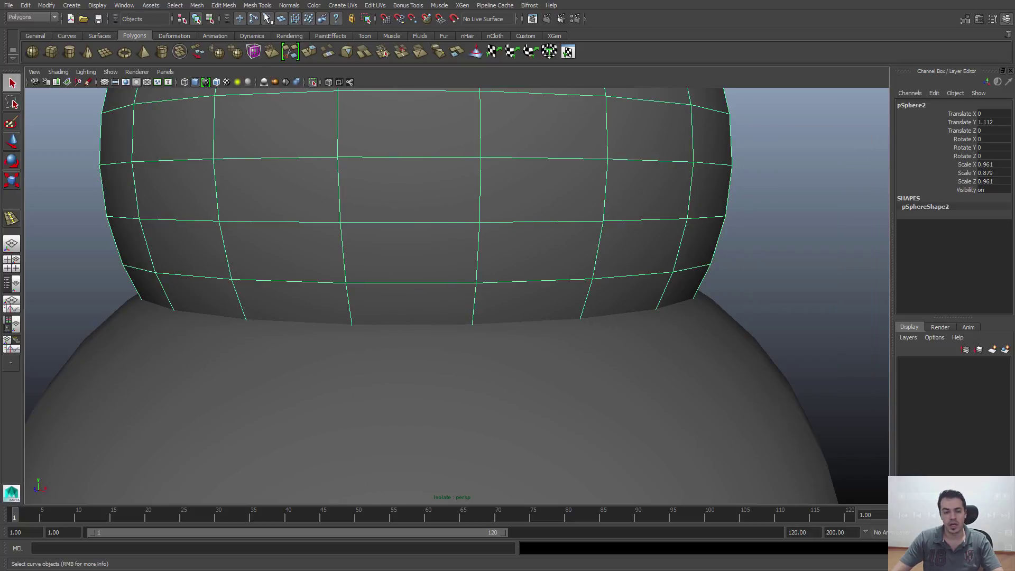
Step: Float the Mesh Tools commands in a separate window beside the model
{"action": "left_click", "coordinate": [229, 8]}
{"action": "mouse_move", "coordinate": [257, 6]}
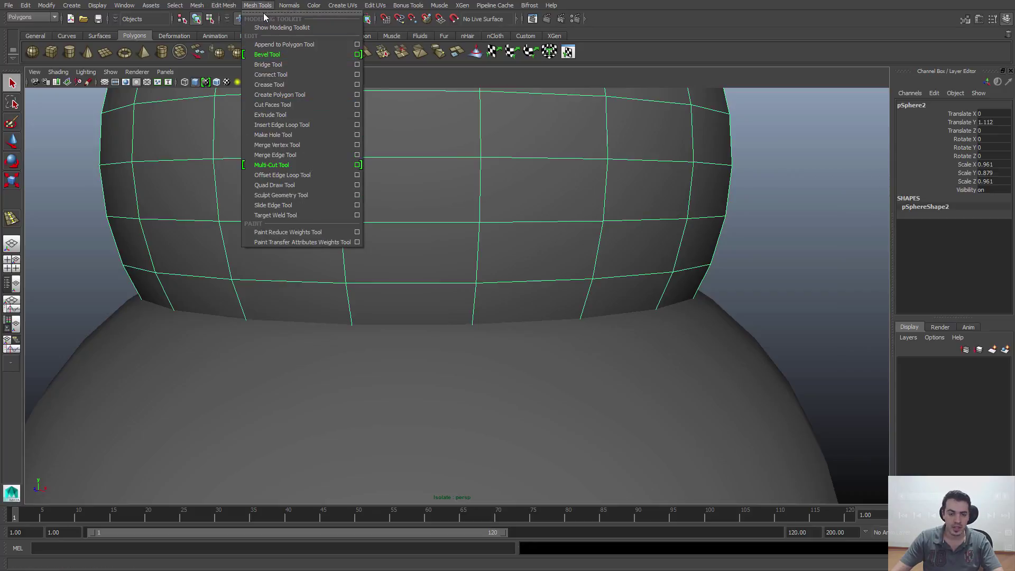
{"action": "left_click", "coordinate": [265, 12]}
{"action": "left_click_drag", "start_coordinate": [392, 73], "coordinate": [820, 167]}
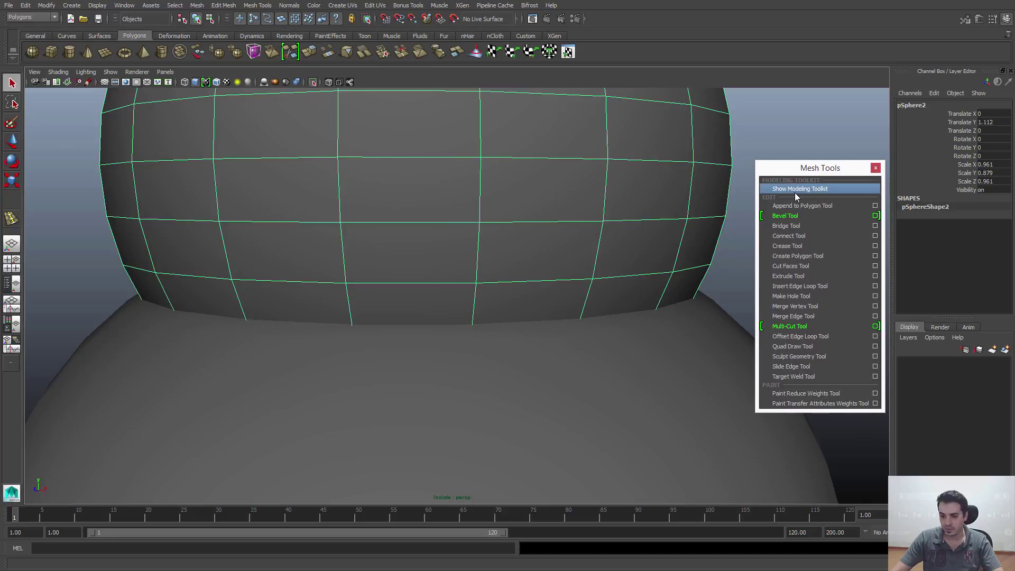
Step: Insert an edge loop around the middle sphere just above its join with the bottom sphere and reselect it in object mode
{"action": "left_click", "coordinate": [792, 286]}
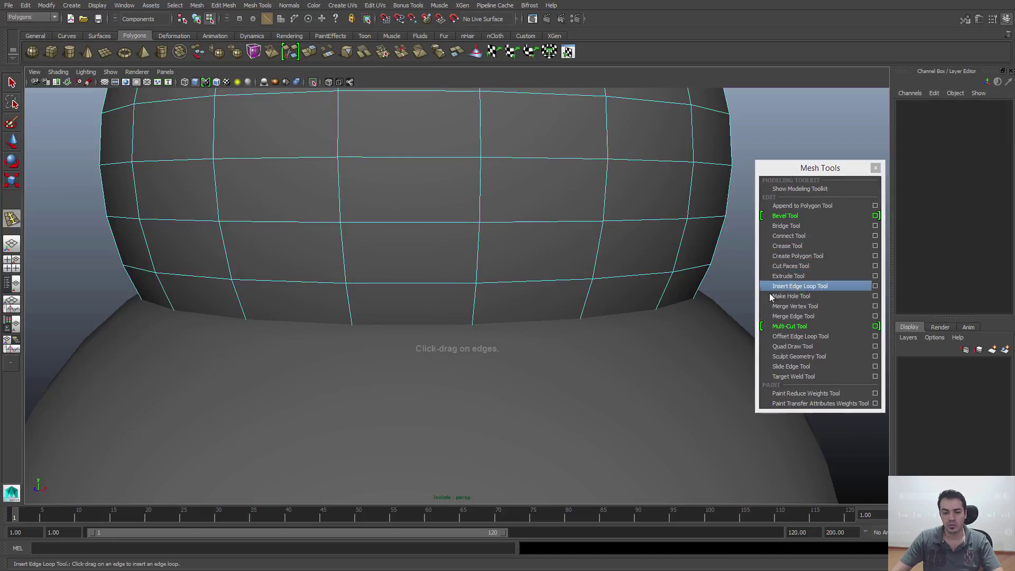
{"action": "left_click_drag", "start_coordinate": [348, 292], "coordinate": [354, 323]}
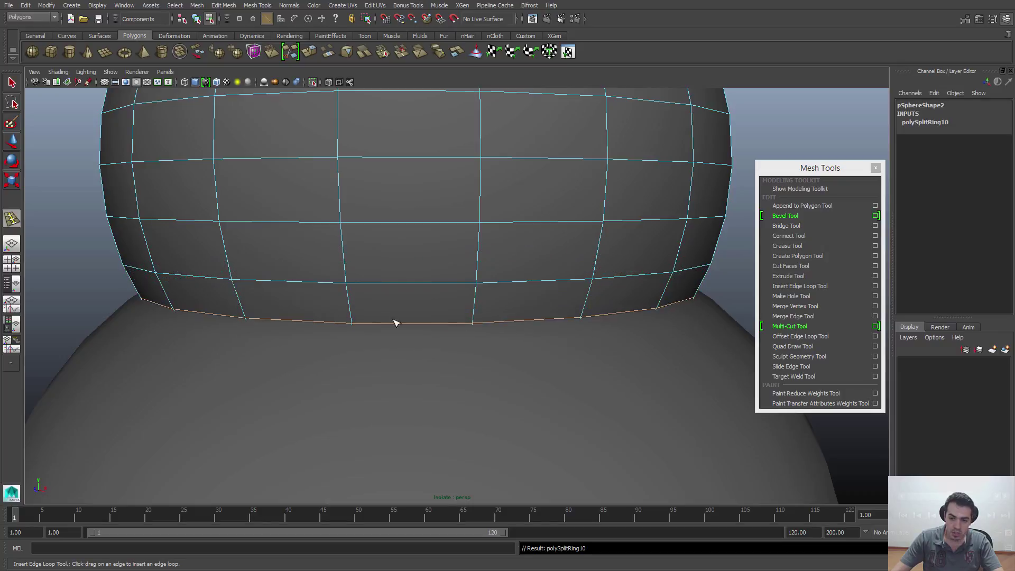
{"action": "left_click_drag", "start_coordinate": [531, 299], "coordinate": [462, 313], "text": "alt"}
{"action": "scroll", "coordinate": [470, 322], "scroll_direction": "down", "scroll_amount": 3}
{"action": "left_click_drag", "start_coordinate": [482, 349], "coordinate": [497, 302], "text": "alt"}
{"action": "scroll", "coordinate": [529, 280], "scroll_direction": "up", "scroll_amount": 3}
{"action": "key", "text": "q"}
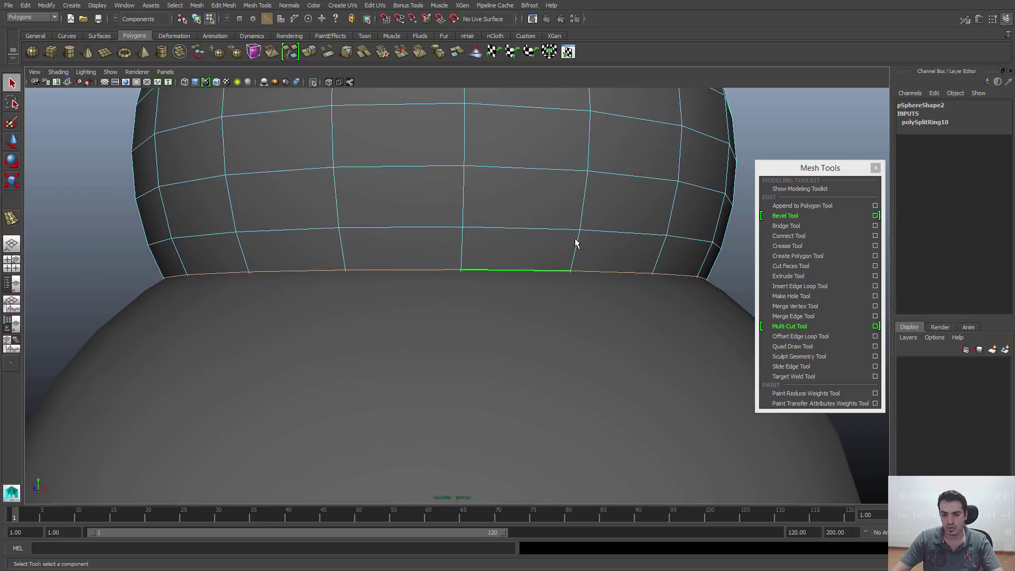
{"action": "key", "text": "F8"}
{"action": "left_click", "coordinate": [597, 249]}
{"action": "scroll", "coordinate": [596, 273], "scroll_direction": "up", "scroll_amount": 1}
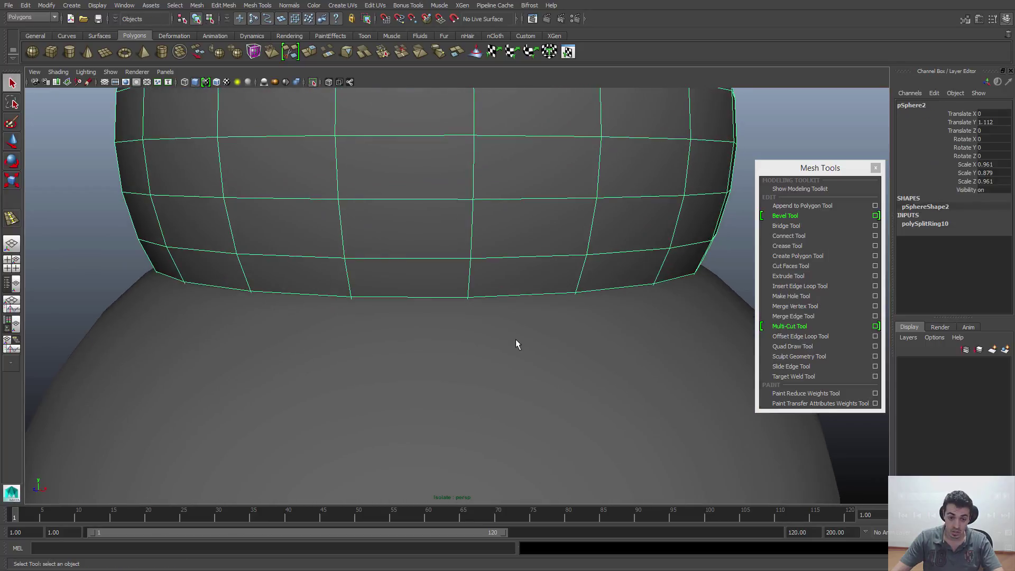
Step: Select the bottom sphere, maximize the front view and switch the sphere to face component mode
{"action": "left_click", "coordinate": [442, 381]}
{"action": "key", "text": "space"}
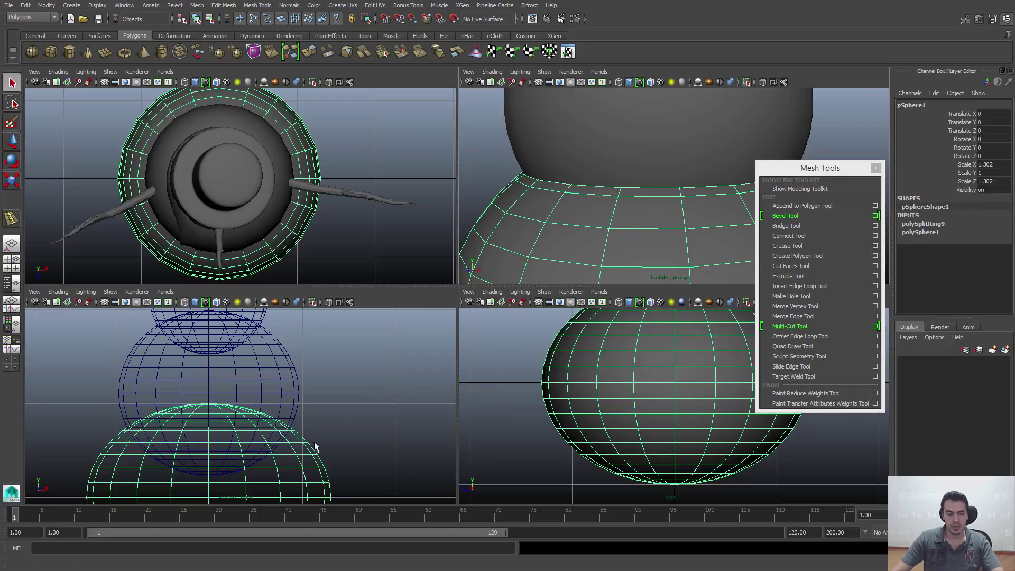
{"action": "key", "text": "space"}
{"action": "right_click_drag", "start_coordinate": [294, 426], "coordinate": [607, 346], "text": "alt"}
{"action": "middle_click_drag", "start_coordinate": [601, 308], "coordinate": [597, 337], "text": "alt"}
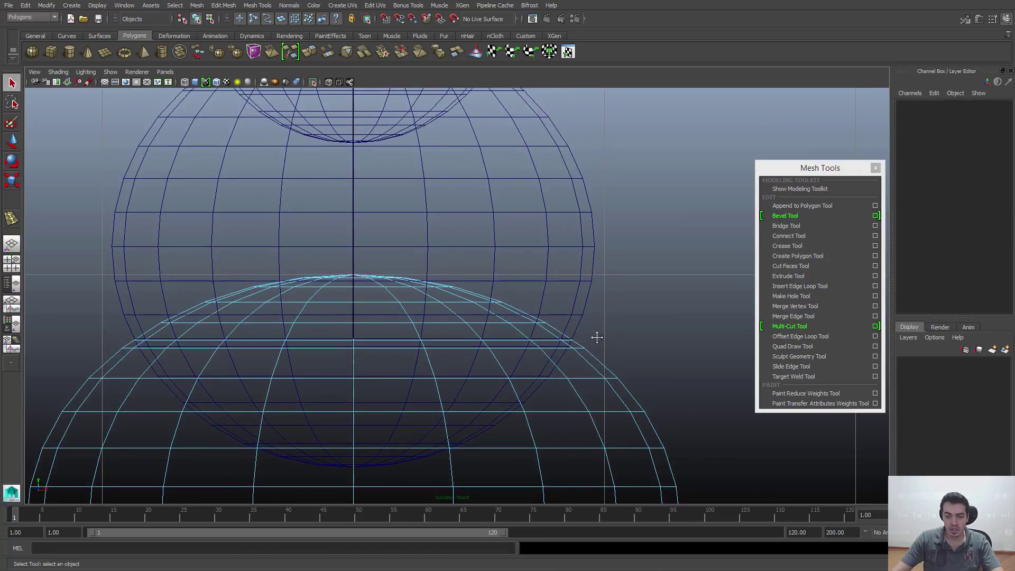
Step: Shade the front view, check the new loop at the join closely and return to the four-view layout
{"action": "key", "text": "5"}
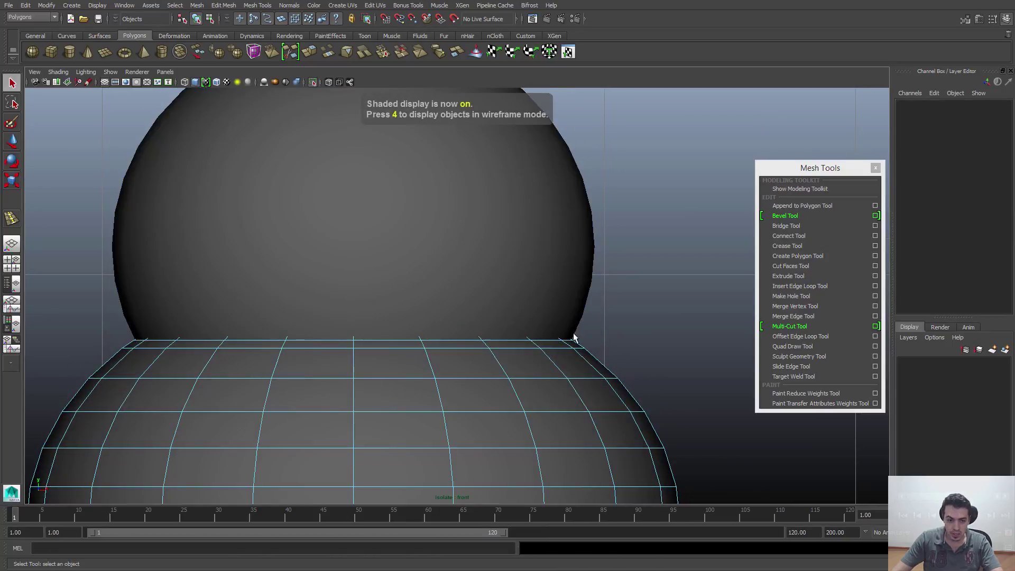
{"action": "mouse_move", "coordinate": [588, 336]}
{"action": "right_mouse_down", "text": "alt"}
{"action": "mouse_move", "coordinate": [784, 401]}
{"action": "mouse_move", "coordinate": [607, 406]}
{"action": "mouse_move", "coordinate": [648, 394]}
{"action": "right_mouse_up", "text": "alt"}
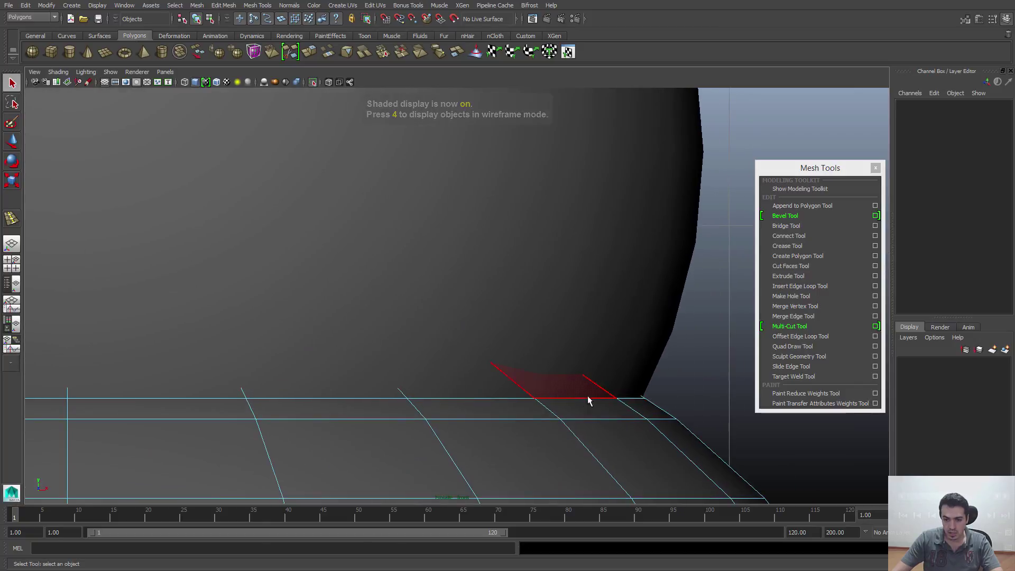
{"action": "key", "text": "space"}
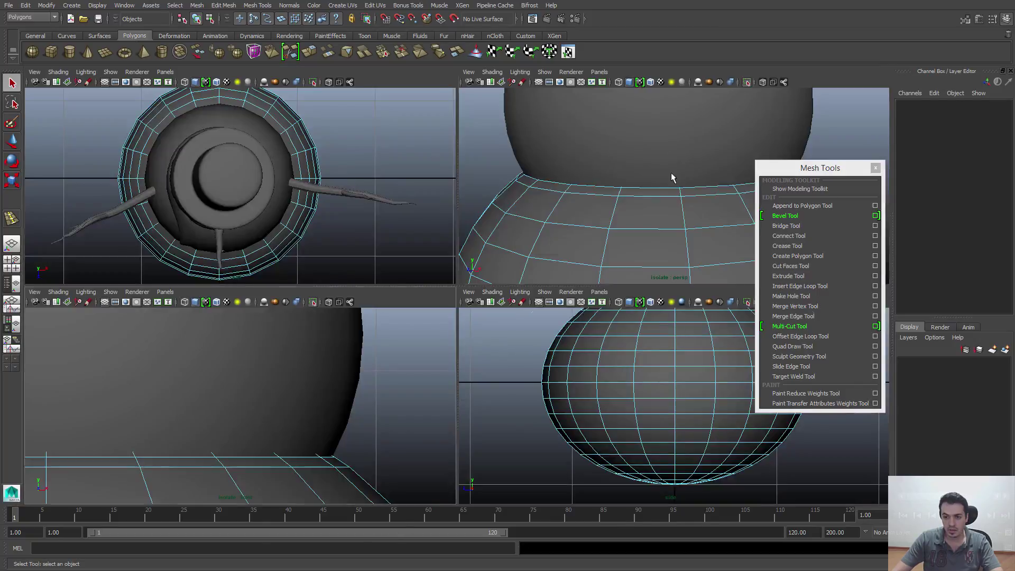
Step: Delete the bottom sphere's cap of faces above its new edge loop, hidden inside the middle sphere
{"action": "key", "text": "space"}
{"action": "left_click_drag", "start_coordinate": [514, 290], "coordinate": [449, 320], "text": "alt"}
{"action": "key", "text": "ctrl+z"}
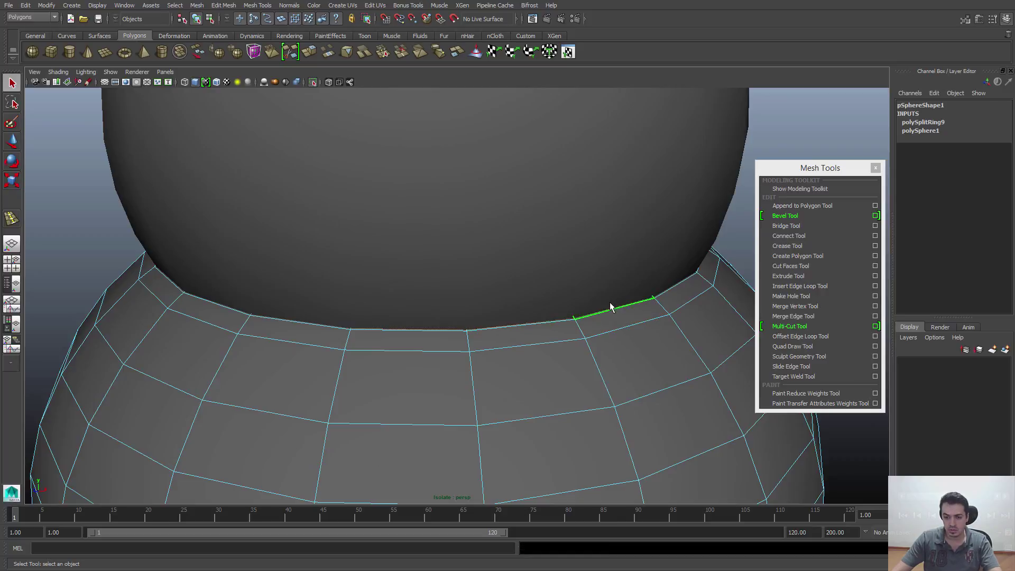
{"action": "key", "text": "4"}
{"action": "key", "text": "5"}
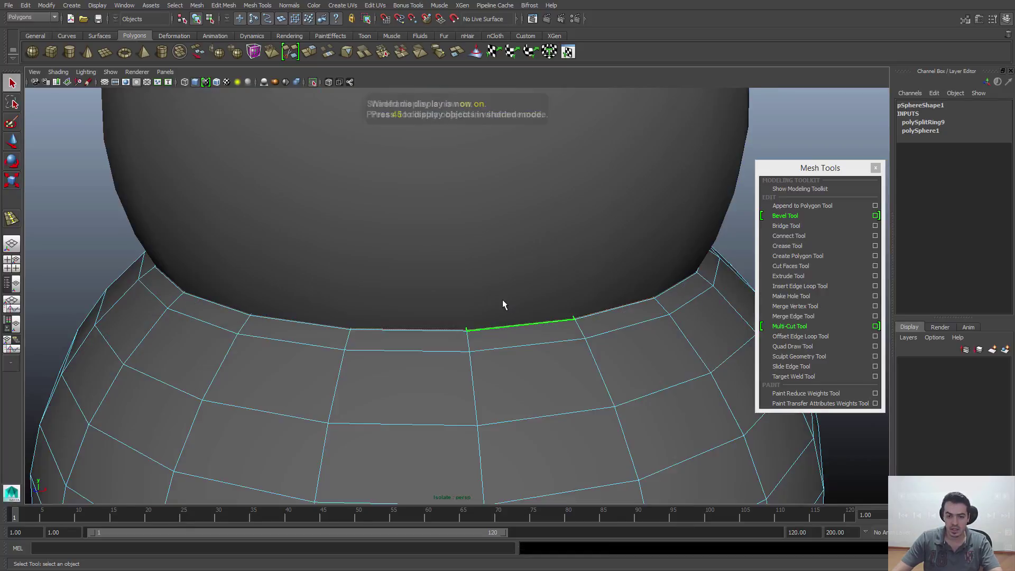
{"action": "right_click_drag", "start_coordinate": [485, 315], "coordinate": [427, 306], "text": "alt"}
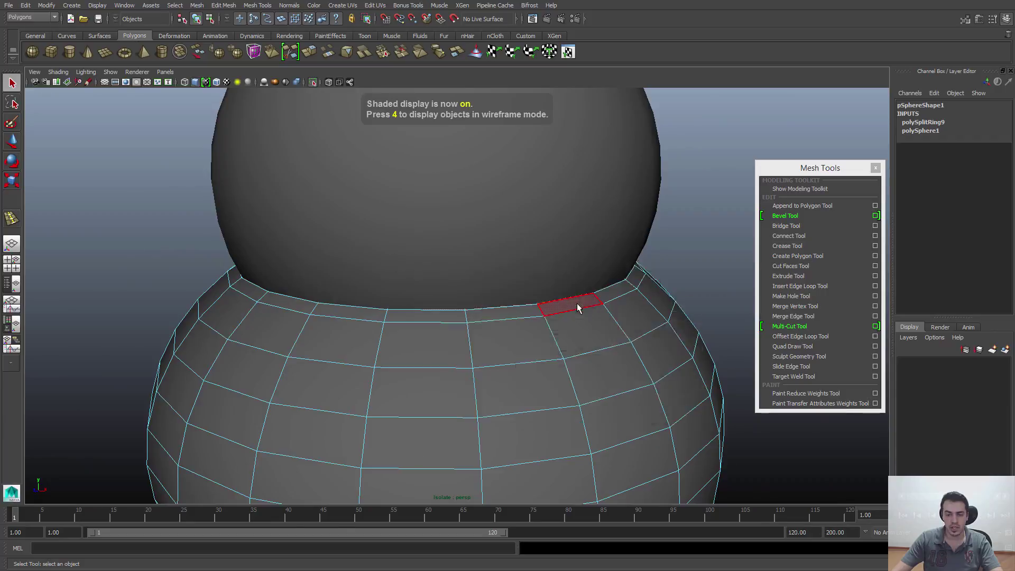
{"action": "key", "text": "space"}
{"action": "key", "text": "space"}
{"action": "key", "text": "4"}
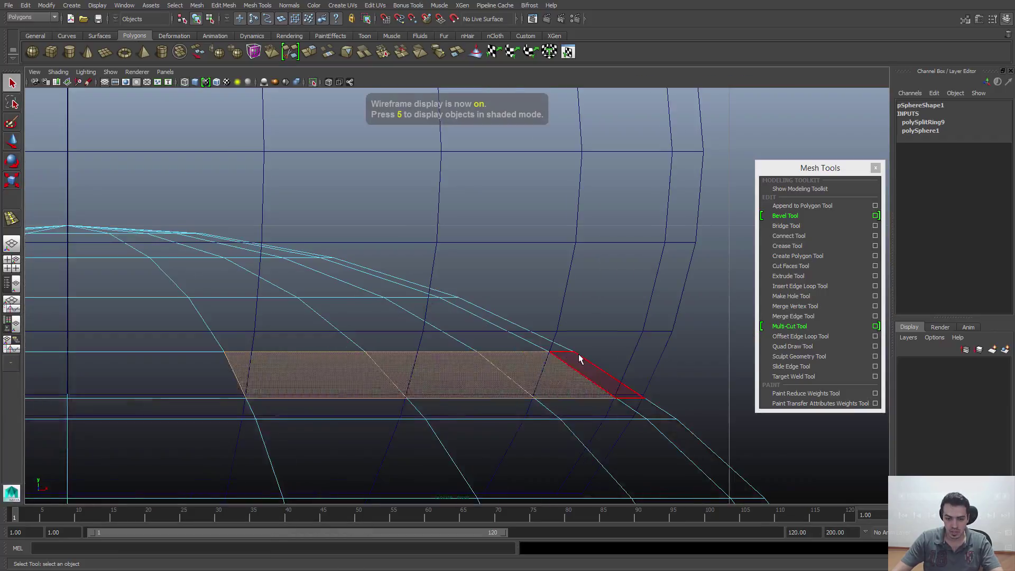
{"action": "mouse_move", "coordinate": [578, 353]}
{"action": "right_mouse_down", "text": "alt"}
{"action": "mouse_move", "coordinate": [527, 371]}
{"action": "mouse_move", "coordinate": [835, 479]}
{"action": "right_mouse_up", "text": "alt"}
{"action": "left_click_drag", "start_coordinate": [574, 353], "coordinate": [111, 266]}
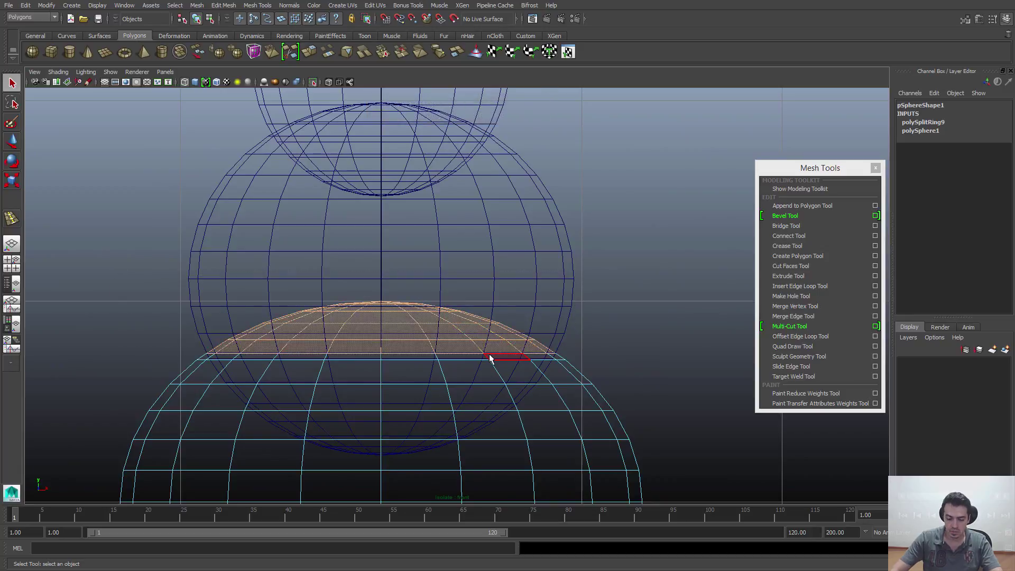
{"action": "key", "text": "Delete"}
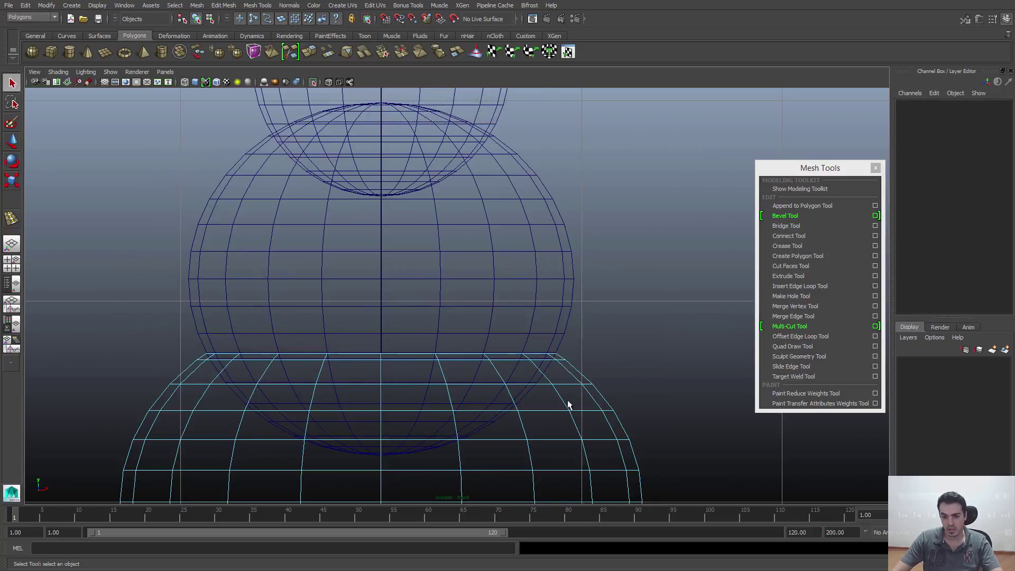
Step: Delete the middle sphere's faces below its lower edge loop and return the sphere to object mode
{"action": "mouse_move", "coordinate": [558, 376]}
{"action": "right_mouse_down"}
{"action": "mouse_move", "coordinate": [591, 365]}
{"action": "mouse_move", "coordinate": [576, 372]}
{"action": "right_mouse_up"}
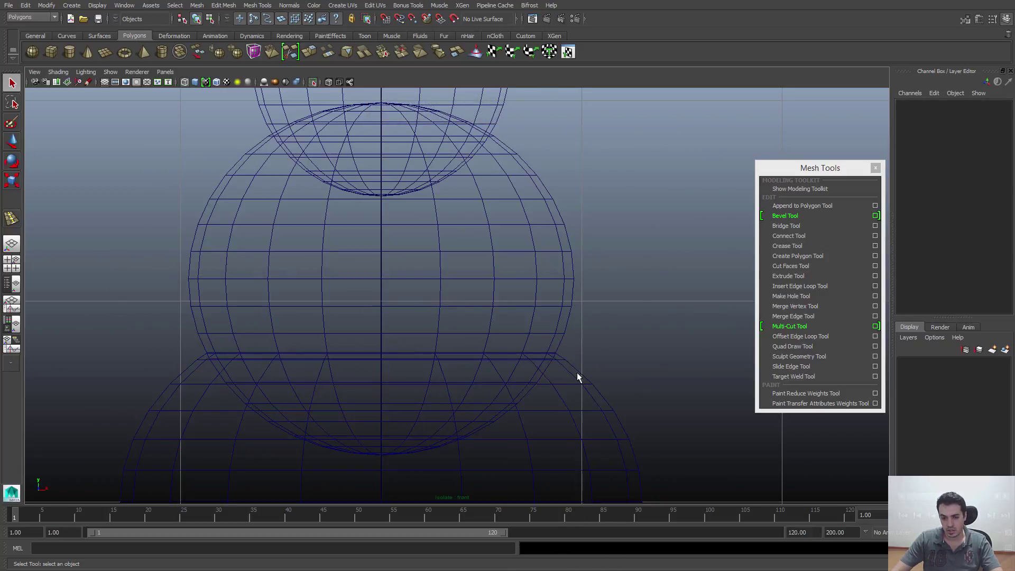
{"action": "left_click", "coordinate": [542, 304]}
{"action": "right_click_drag", "start_coordinate": [566, 290], "coordinate": [632, 493]}
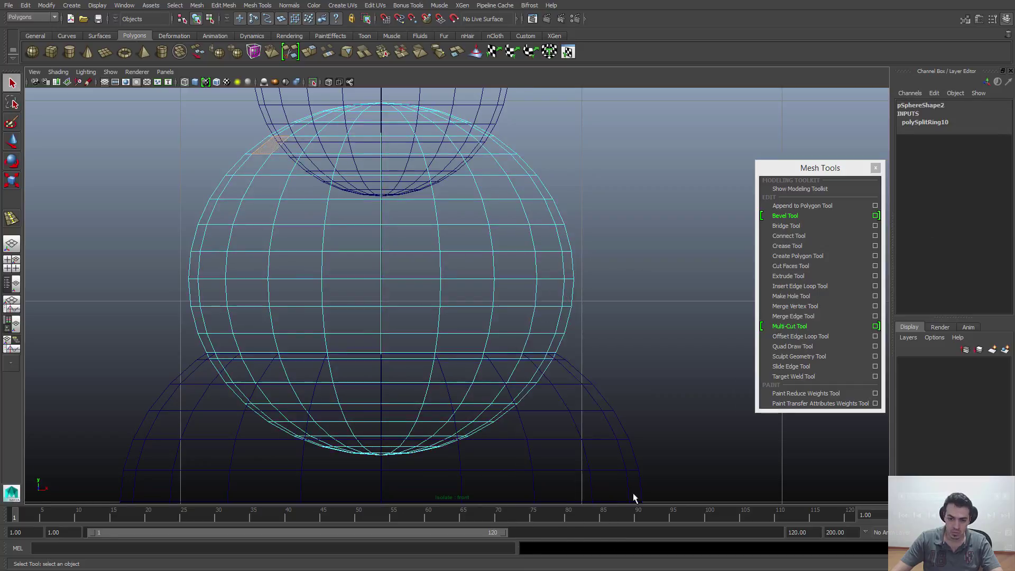
{"action": "left_click_drag", "start_coordinate": [645, 473], "coordinate": [141, 357]}
{"action": "left_click", "coordinate": [299, 402]}
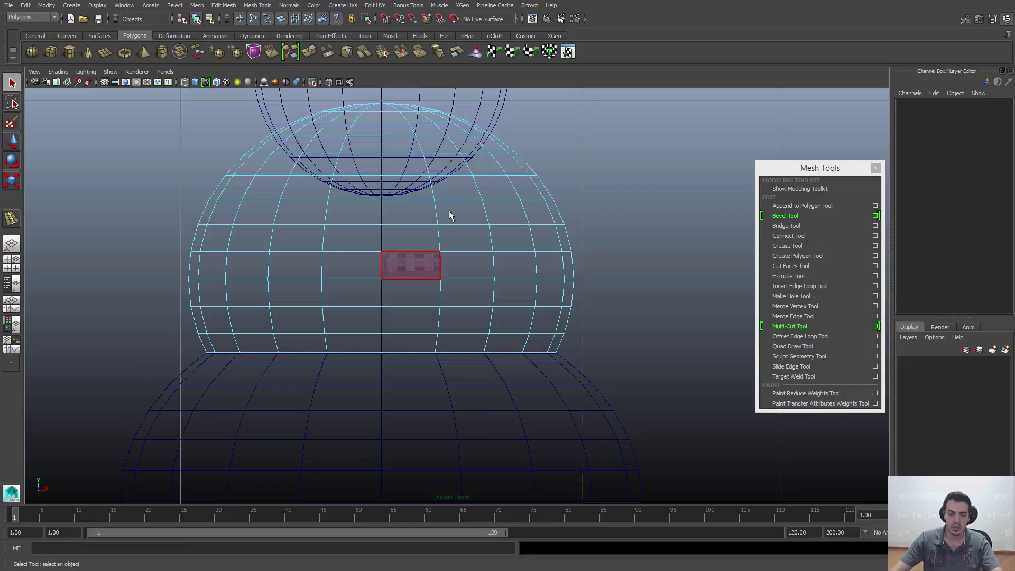
{"action": "key", "text": "space"}
{"action": "key", "text": "space"}
{"action": "key", "text": "F8"}
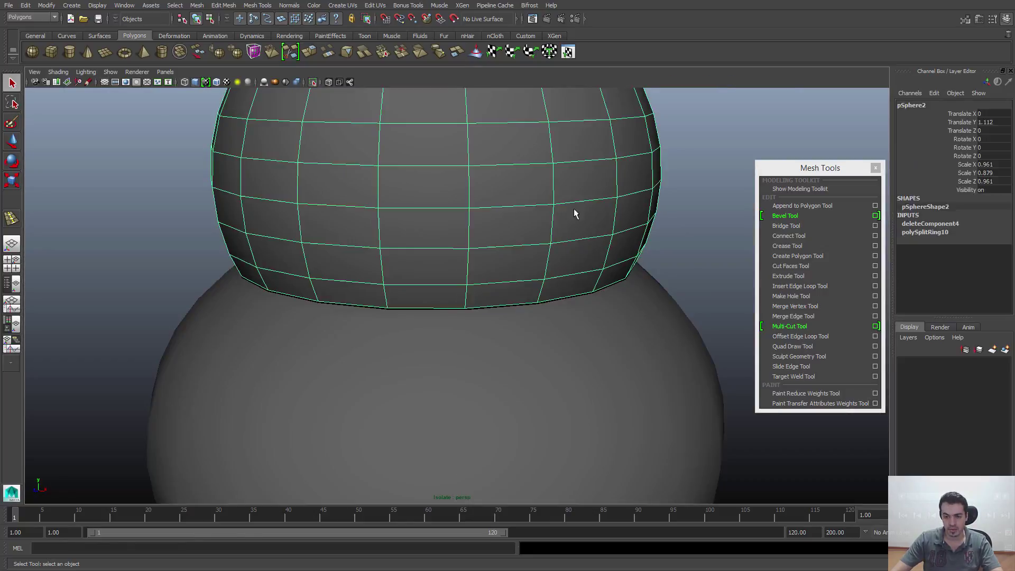
Step: Examine the join between the middle sphere and the head sphere in the perspective view
{"action": "left_click", "coordinate": [692, 232]}
{"action": "right_click_drag", "start_coordinate": [555, 292], "coordinate": [405, 276], "text": "alt"}
{"action": "left_click_drag", "start_coordinate": [405, 277], "coordinate": [407, 302], "text": "alt"}
{"action": "left_click", "coordinate": [441, 234]}
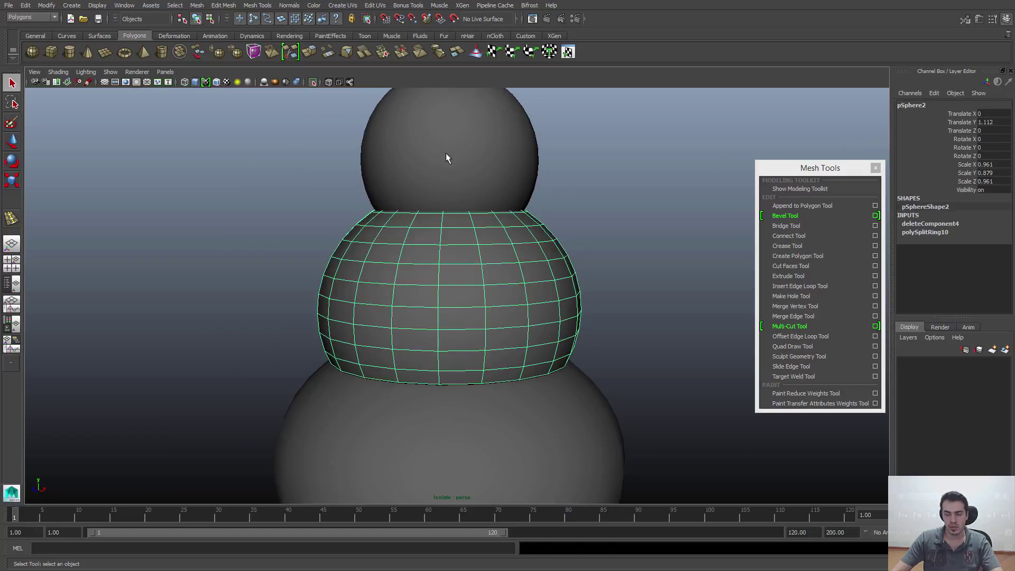
{"action": "left_click", "coordinate": [445, 153]}
{"action": "left_click", "coordinate": [463, 227]}
{"action": "left_click", "coordinate": [475, 194]}
{"action": "middle_click_drag", "start_coordinate": [500, 224], "coordinate": [484, 312], "text": "alt"}
{"action": "right_click_drag", "start_coordinate": [485, 313], "coordinate": [688, 439], "text": "alt"}
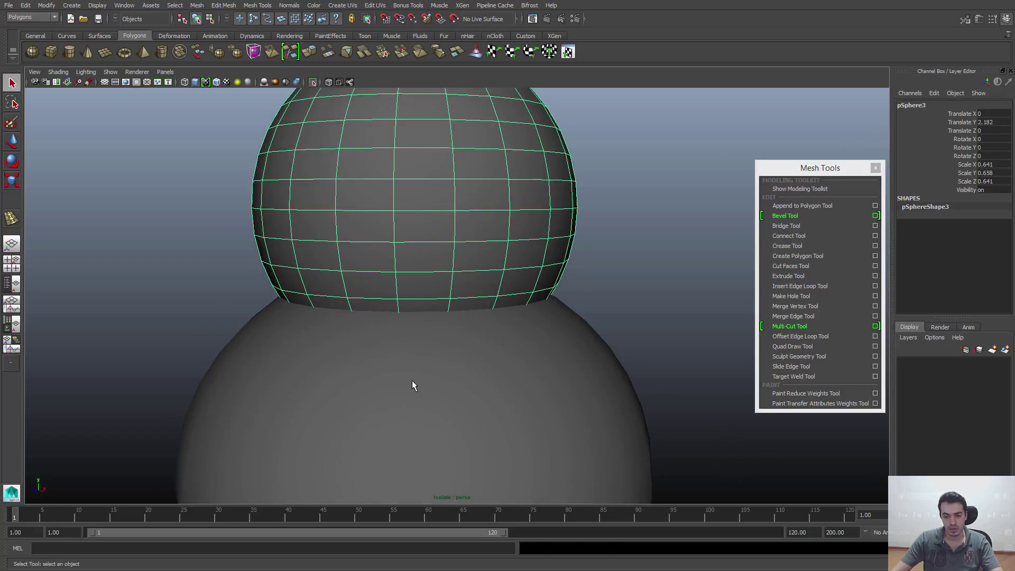
Step: Insert an edge loop around the middle sphere just below the head and undo the accidental extra loop
{"action": "left_click", "coordinate": [411, 381]}
{"action": "right_click_drag", "start_coordinate": [412, 381], "coordinate": [582, 411], "text": "alt"}
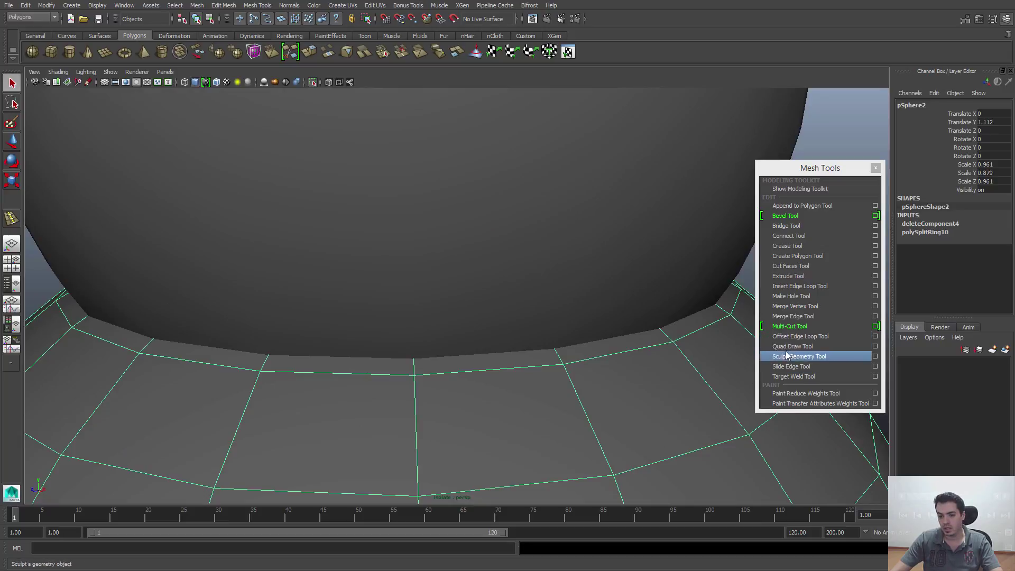
{"action": "left_click", "coordinate": [800, 286]}
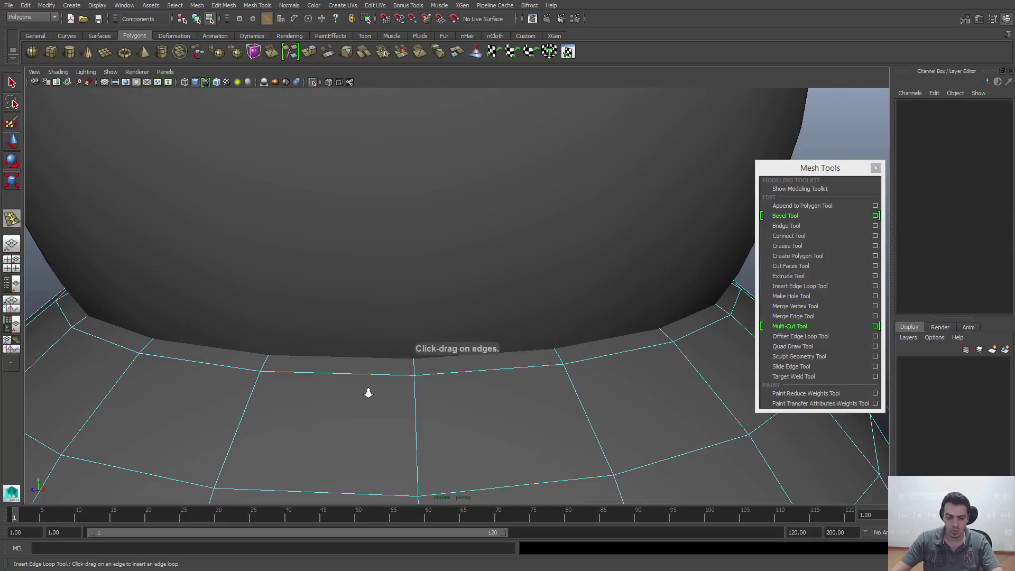
{"action": "right_click_drag", "start_coordinate": [370, 389], "coordinate": [417, 390], "text": "alt"}
{"action": "left_click_drag", "start_coordinate": [405, 385], "coordinate": [410, 374]}
{"action": "left_click", "coordinate": [473, 248]}
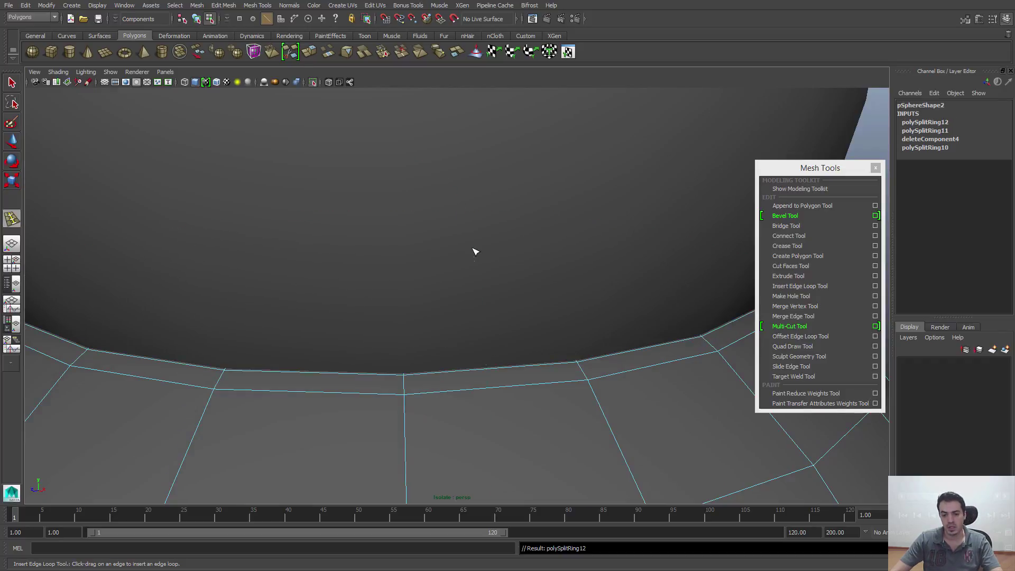
{"action": "key", "text": "ctrl+z"}
{"action": "key", "text": "q"}
{"action": "left_click", "coordinate": [481, 263]}
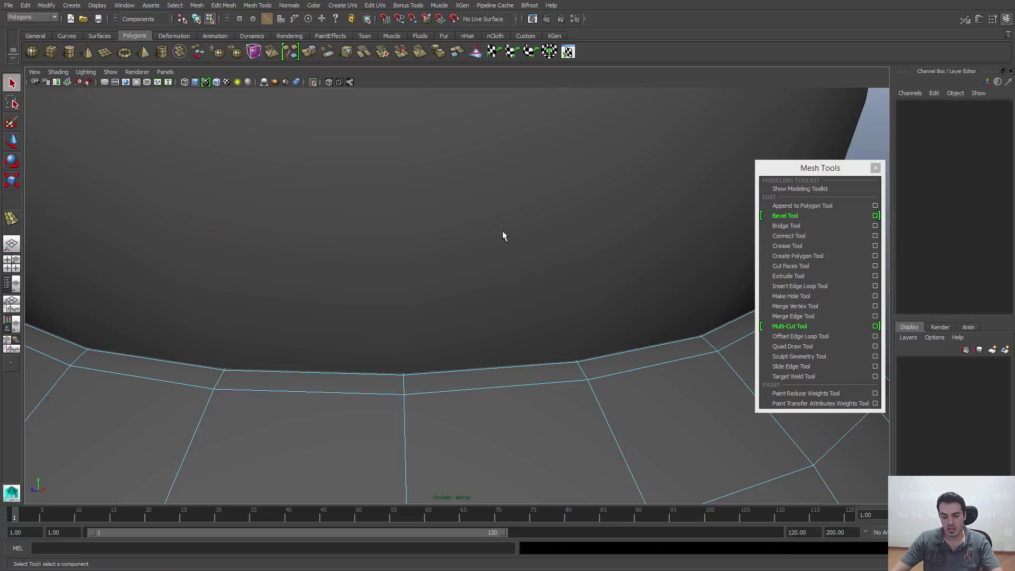
Step: Insert an edge loop around the head sphere just above its join with the middle sphere and reselect the head in object mode
{"action": "left_click", "coordinate": [624, 184]}
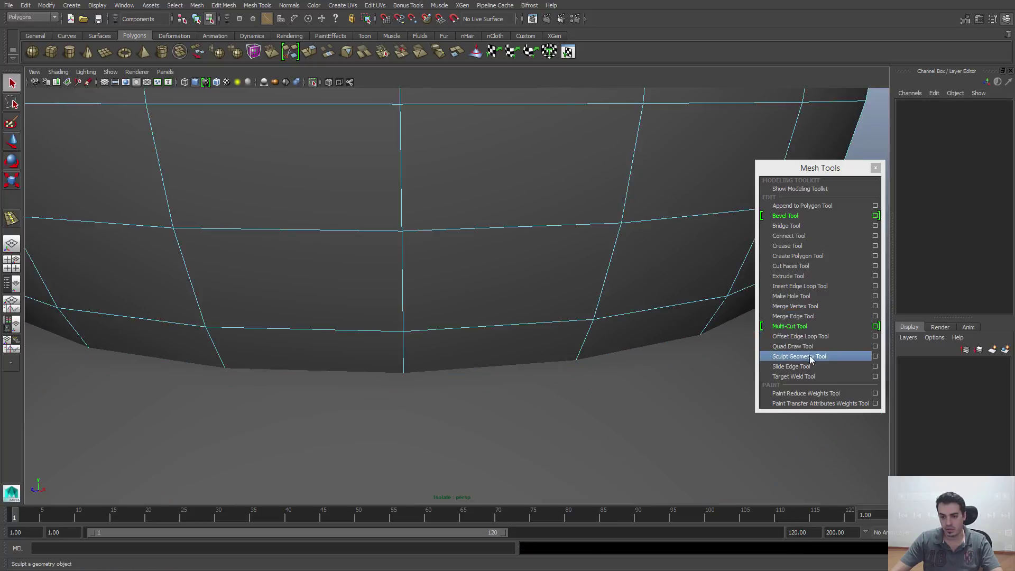
{"action": "left_click", "coordinate": [808, 286]}
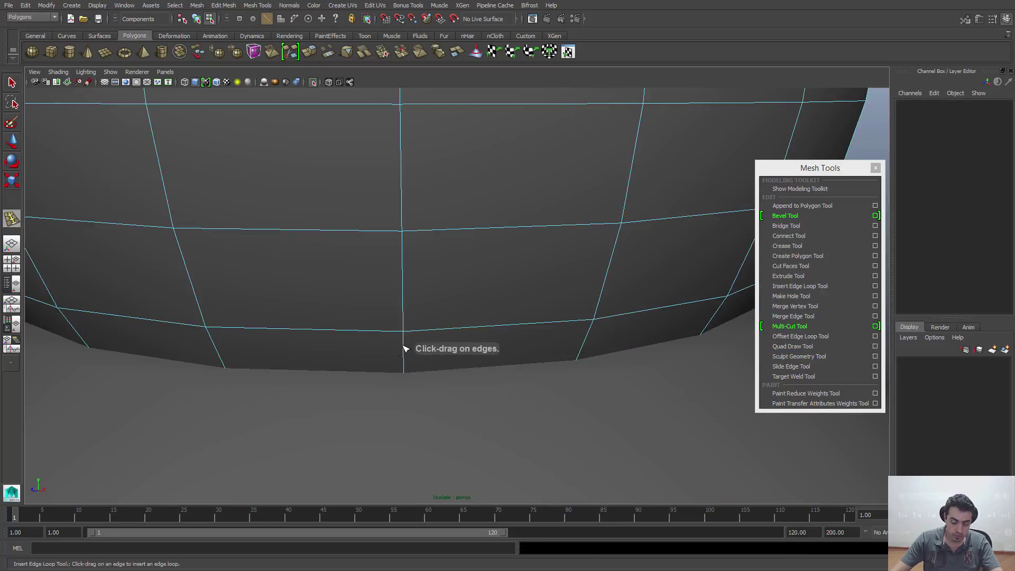
{"action": "left_click_drag", "start_coordinate": [405, 349], "coordinate": [408, 370]}
{"action": "right_click_drag", "start_coordinate": [579, 255], "coordinate": [260, 241], "text": "alt"}
{"action": "key", "text": "q"}
{"action": "right_click_drag", "start_coordinate": [417, 193], "coordinate": [457, 173]}
{"action": "left_click", "coordinate": [458, 173]}
Step: Select the middle sphere in the maximized front view and switch it to face component mode
{"action": "key", "text": "space"}
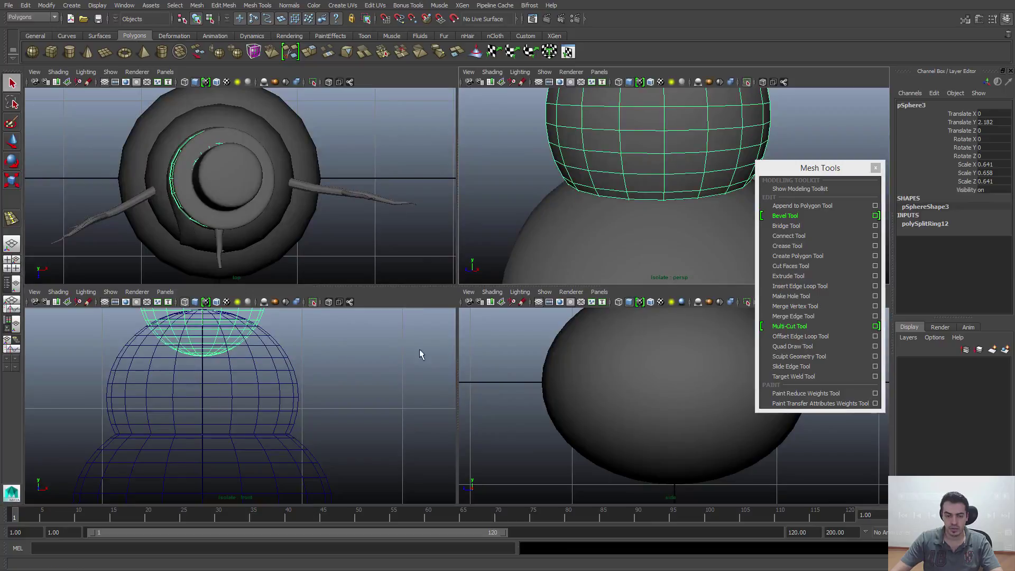
{"action": "key", "text": "space"}
{"action": "middle_click_drag", "start_coordinate": [374, 152], "coordinate": [354, 276], "text": "alt"}
{"action": "left_click", "coordinate": [503, 344]}
{"action": "left_click", "coordinate": [483, 374]}
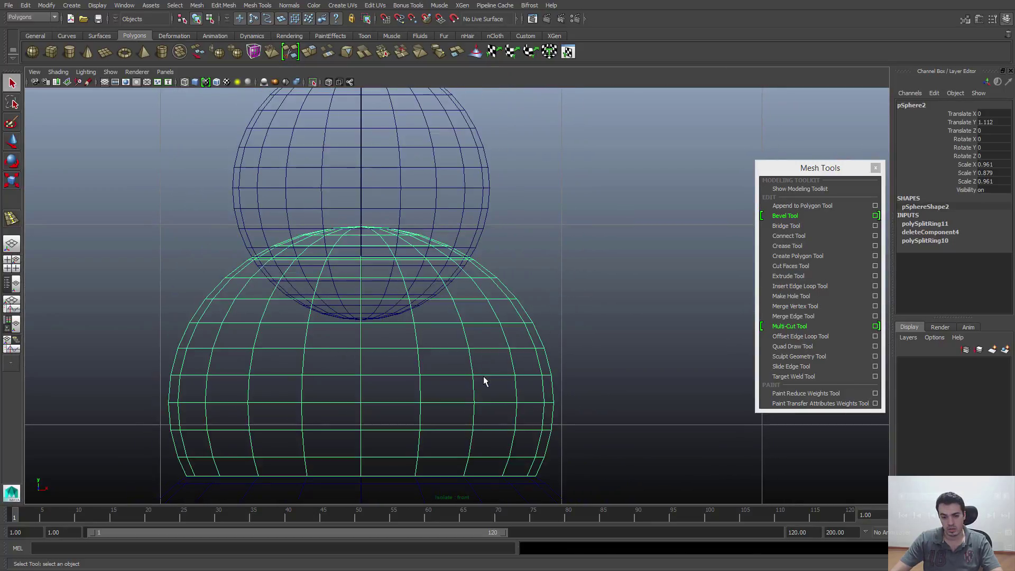
{"action": "middle_click_drag", "start_coordinate": [433, 443], "coordinate": [437, 315], "text": "alt"}
{"action": "middle_click_drag", "start_coordinate": [433, 108], "coordinate": [426, 294], "text": "alt"}
{"action": "scroll", "coordinate": [401, 289], "scroll_direction": "up", "scroll_amount": 3}
{"action": "right_click_drag", "start_coordinate": [316, 275], "coordinate": [521, 425], "text": "alt"}
{"action": "middle_click_drag", "start_coordinate": [521, 425], "coordinate": [644, 415], "text": "alt"}
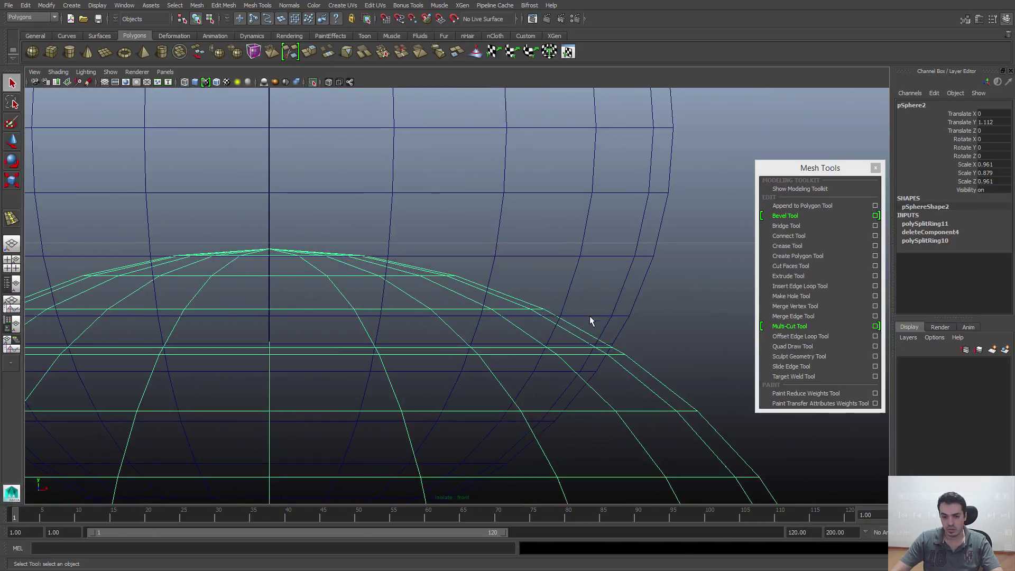
{"action": "right_click_drag", "start_coordinate": [621, 348], "coordinate": [621, 372]}
{"action": "scroll", "coordinate": [640, 337], "scroll_direction": "down", "scroll_amount": 6}
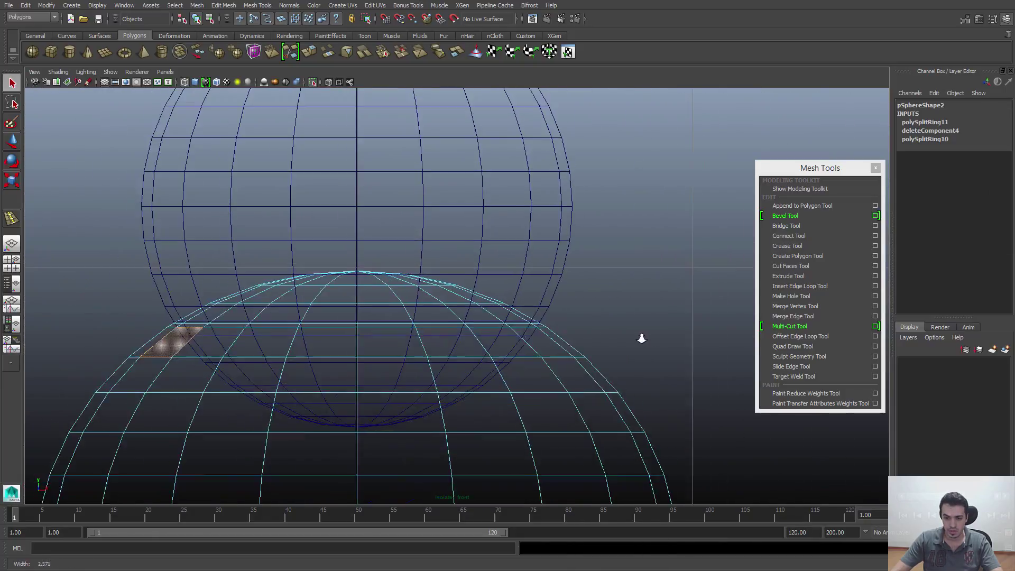
{"action": "scroll", "coordinate": [571, 337], "scroll_direction": "up", "scroll_amount": 1}
Step: Delete the middle sphere's cap of faces above its upper edge loop, hidden inside the head
{"action": "key", "text": "space"}
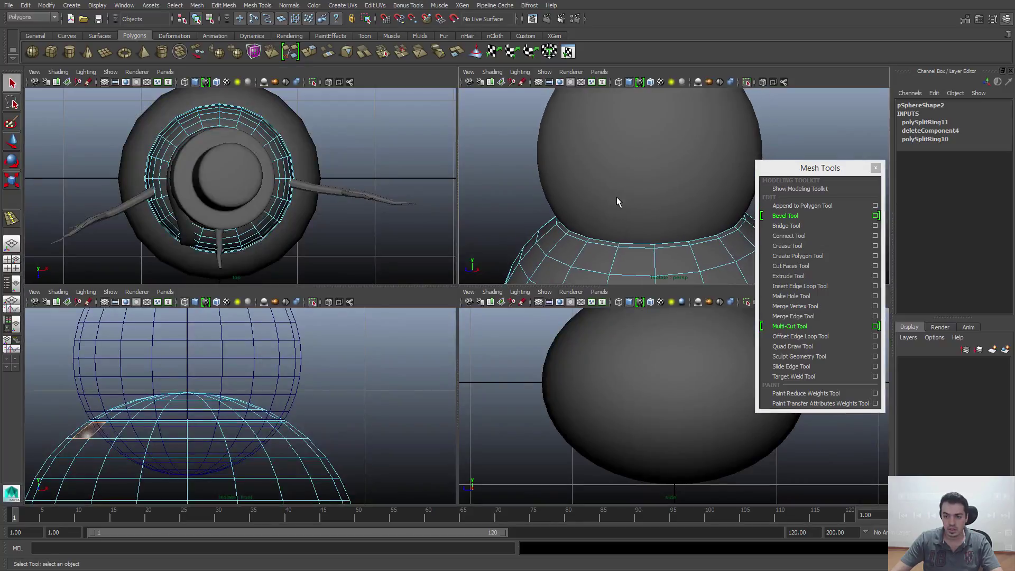
{"action": "left_click", "coordinate": [632, 246]}
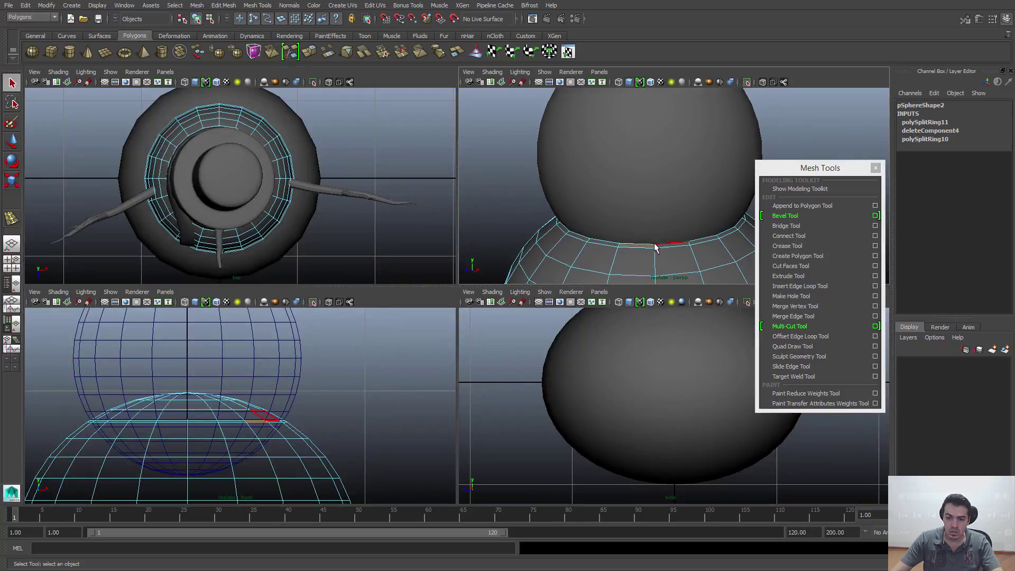
{"action": "right_click_drag", "start_coordinate": [635, 247], "coordinate": [657, 215], "text": "alt"}
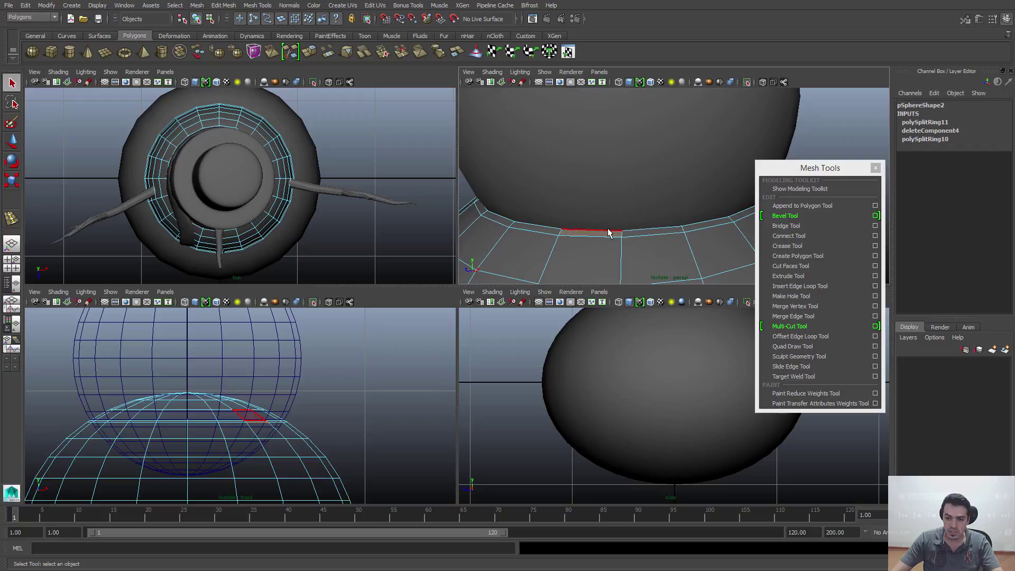
{"action": "key", "text": "4"}
{"action": "left_click", "coordinate": [603, 222]}
{"action": "key", "text": "5"}
{"action": "key", "text": "space"}
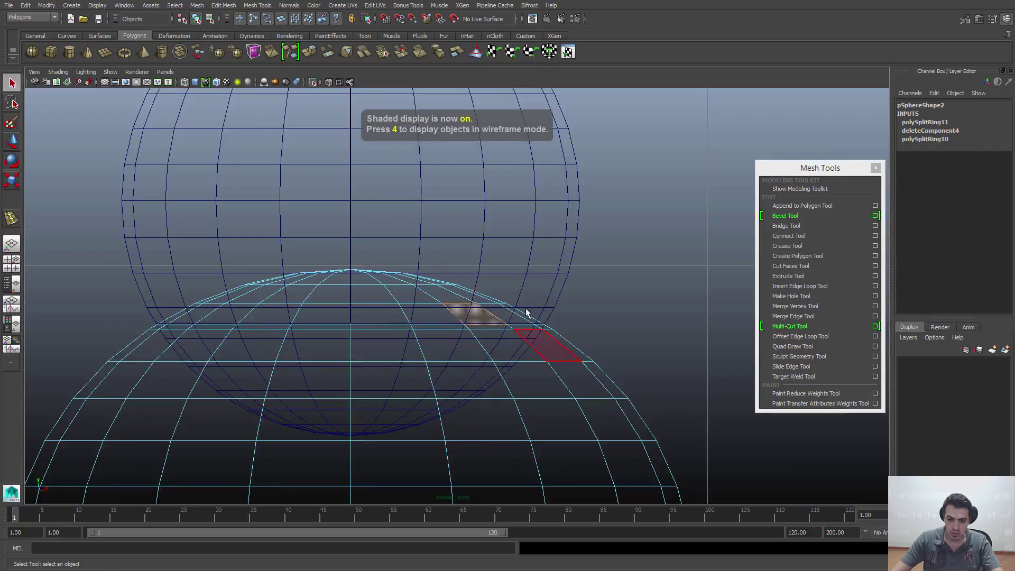
{"action": "left_click_drag", "start_coordinate": [554, 316], "coordinate": [84, 234]}
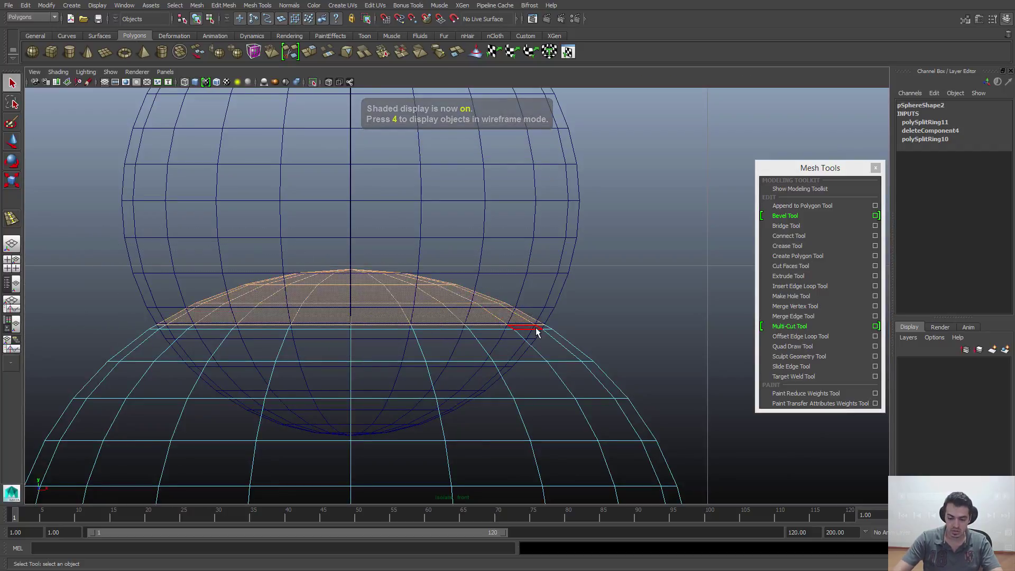
{"action": "key", "text": "Delete"}
Step: Delete the head sphere's faces below its edge loop, return to object mode and clear the selection
{"action": "left_click", "coordinate": [572, 255]}
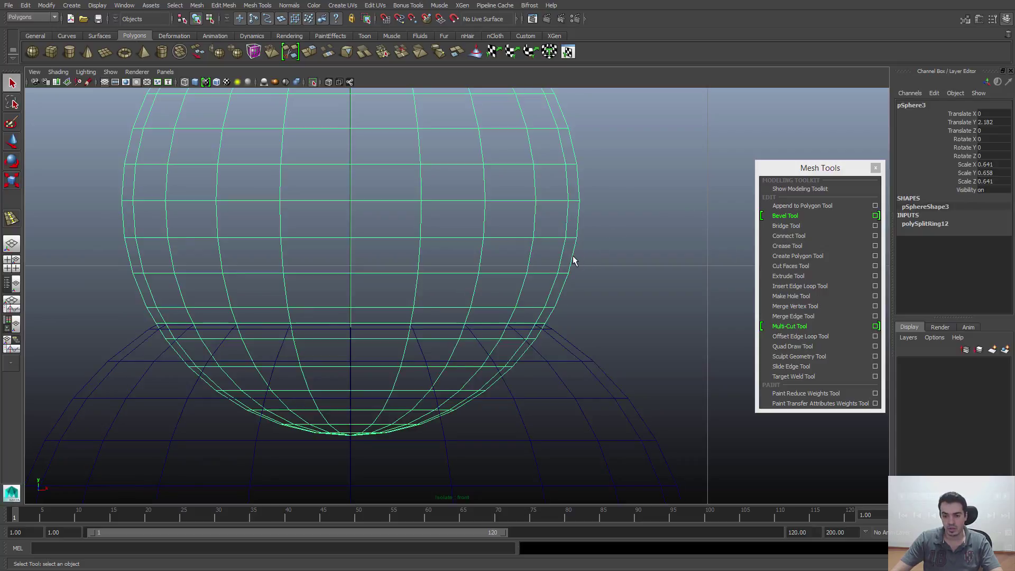
{"action": "key", "text": "F8"}
{"action": "left_click_drag", "start_coordinate": [630, 443], "coordinate": [130, 334]}
{"action": "key", "text": "Delete"}
{"action": "key", "text": "space"}
{"action": "key", "text": "space"}
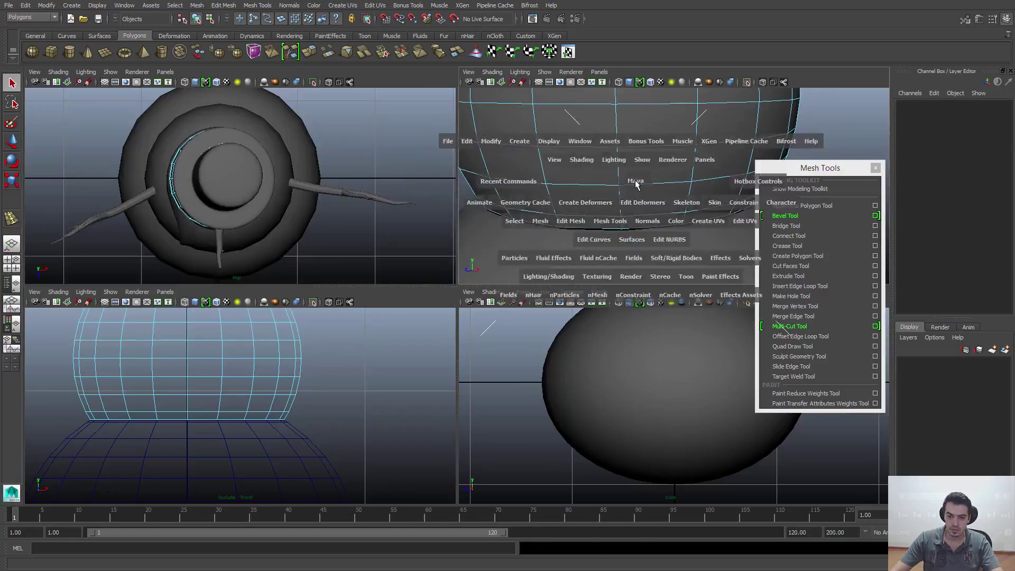
{"action": "right_click_drag", "start_coordinate": [449, 204], "coordinate": [191, 215]}
{"action": "left_click", "coordinate": [476, 199]}
{"action": "left_click", "coordinate": [608, 289]}
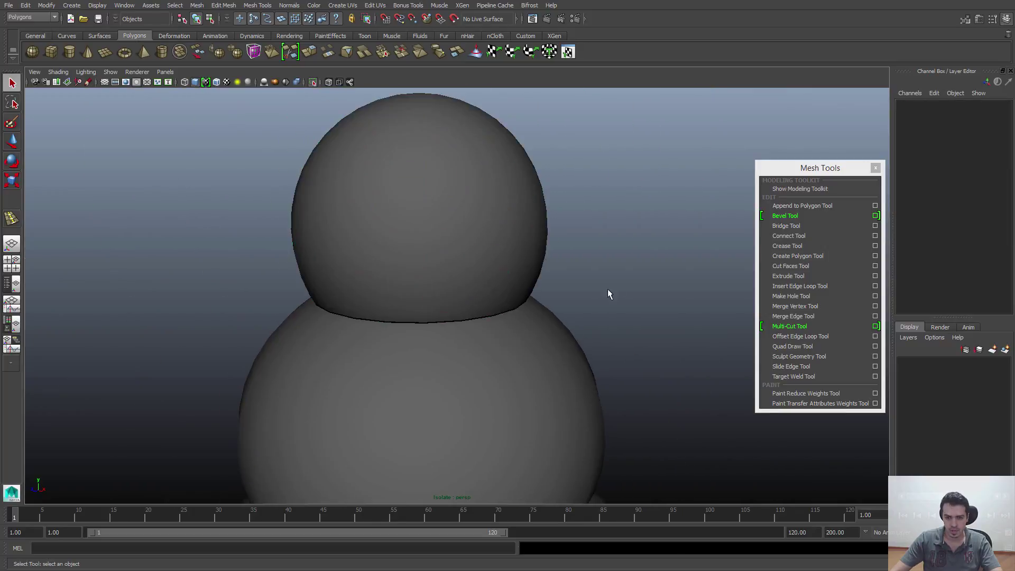
Step: Inspect the three trimmed spheres and their joins in the perspective and front views
{"action": "right_click_drag", "start_coordinate": [607, 288], "coordinate": [463, 368], "text": "alt"}
{"action": "middle_click_drag", "start_coordinate": [464, 367], "coordinate": [464, 295], "text": "alt"}
{"action": "right_click_drag", "start_coordinate": [463, 295], "coordinate": [505, 318], "text": "alt"}
{"action": "left_click", "coordinate": [522, 386]}
{"action": "left_click", "coordinate": [494, 283]}
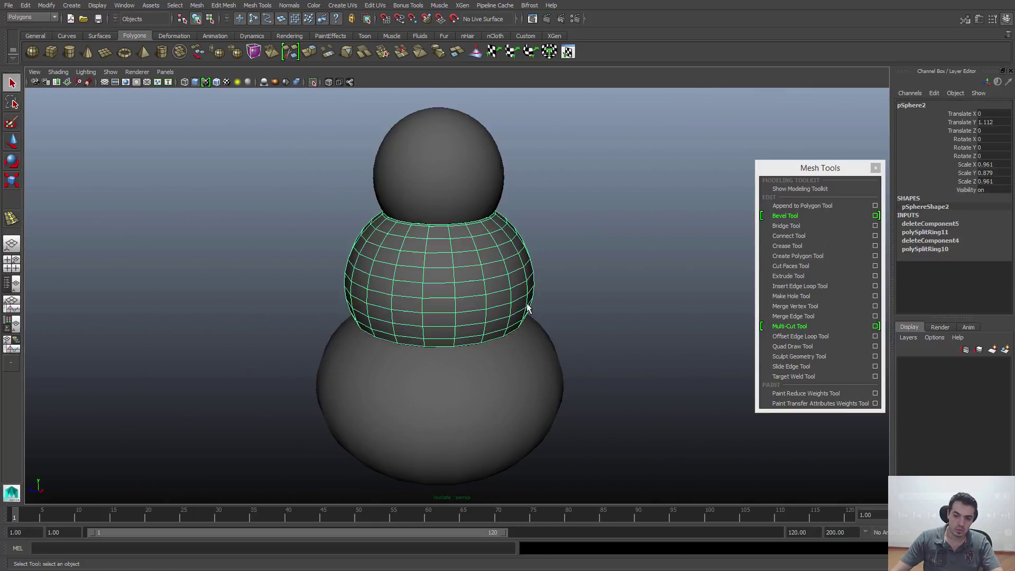
{"action": "left_click", "coordinate": [549, 338]}
{"action": "key", "text": "space"}
{"action": "key", "text": "space"}
{"action": "right_click_drag", "start_coordinate": [502, 337], "coordinate": [419, 276], "text": "alt"}
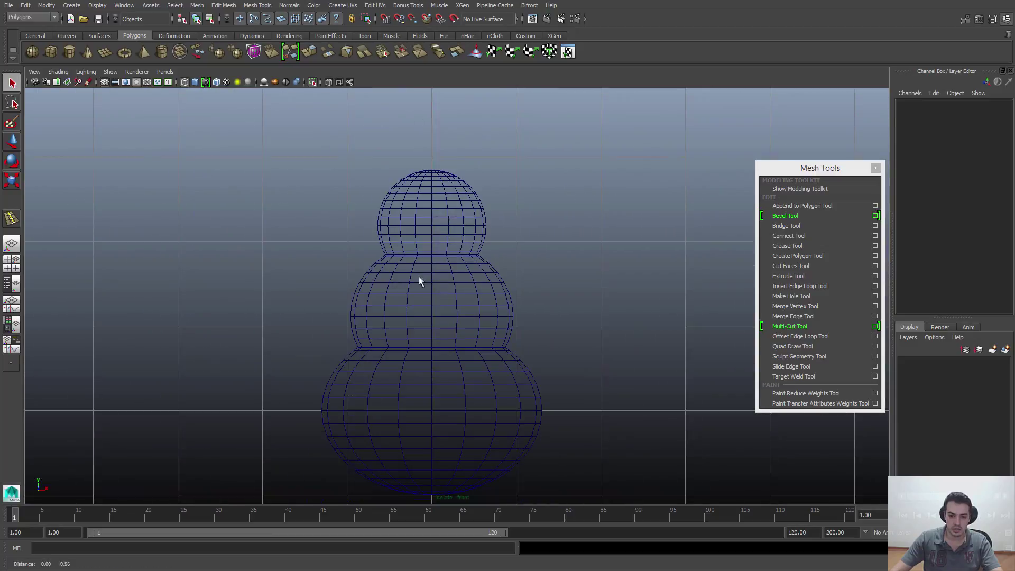
{"action": "key", "text": "space"}
{"action": "key", "text": "space"}
{"action": "right_click_drag", "start_coordinate": [606, 228], "coordinate": [582, 264], "text": "alt"}
Step: Select all three body spheres together, clear the selection and select only the bottom sphere
{"action": "left_click", "coordinate": [480, 385]}
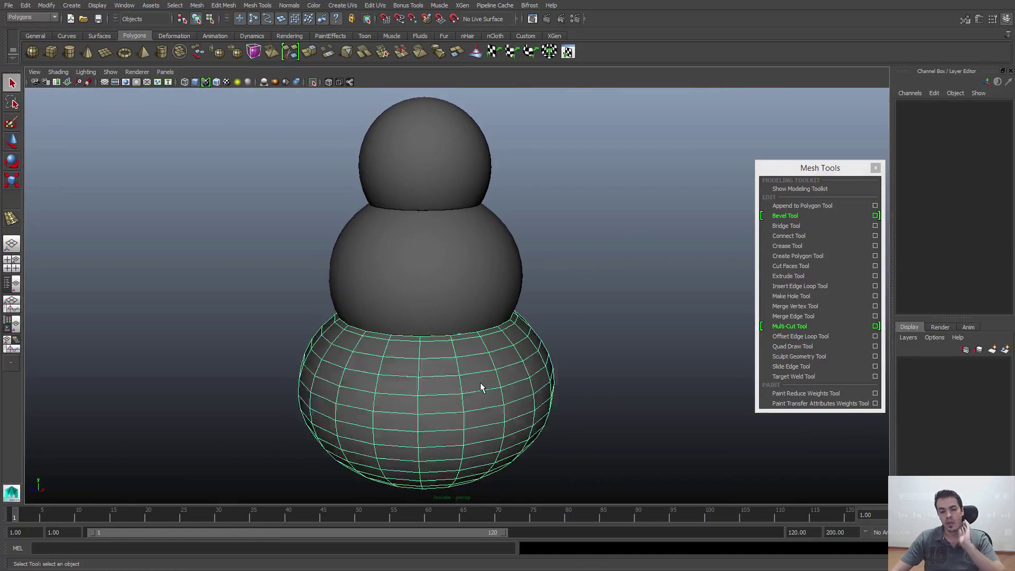
{"action": "left_click", "coordinate": [490, 276], "text": "shift"}
{"action": "left_click", "coordinate": [454, 142], "text": "shift"}
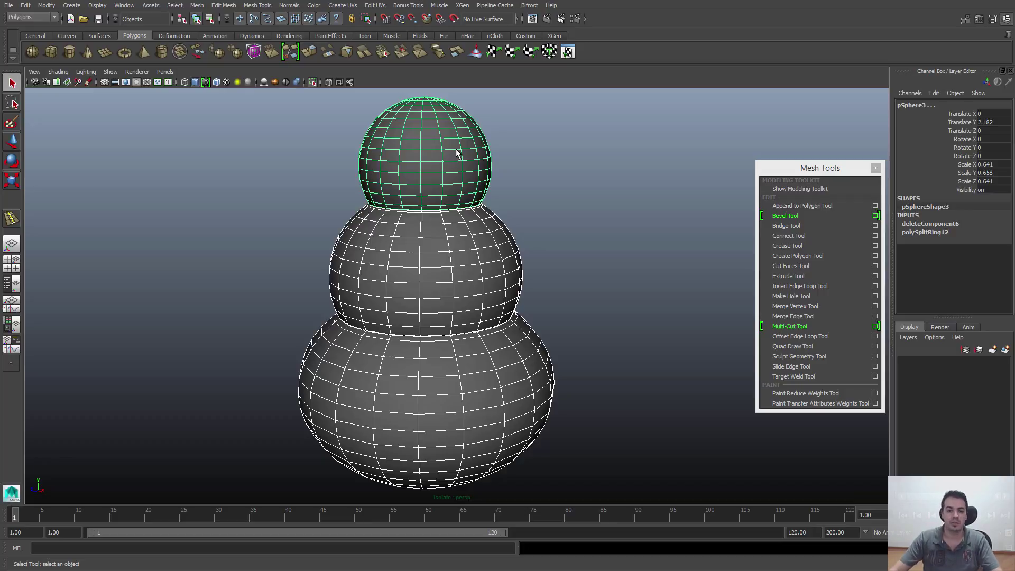
{"action": "left_click", "coordinate": [586, 261]}
{"action": "left_click", "coordinate": [475, 387]}
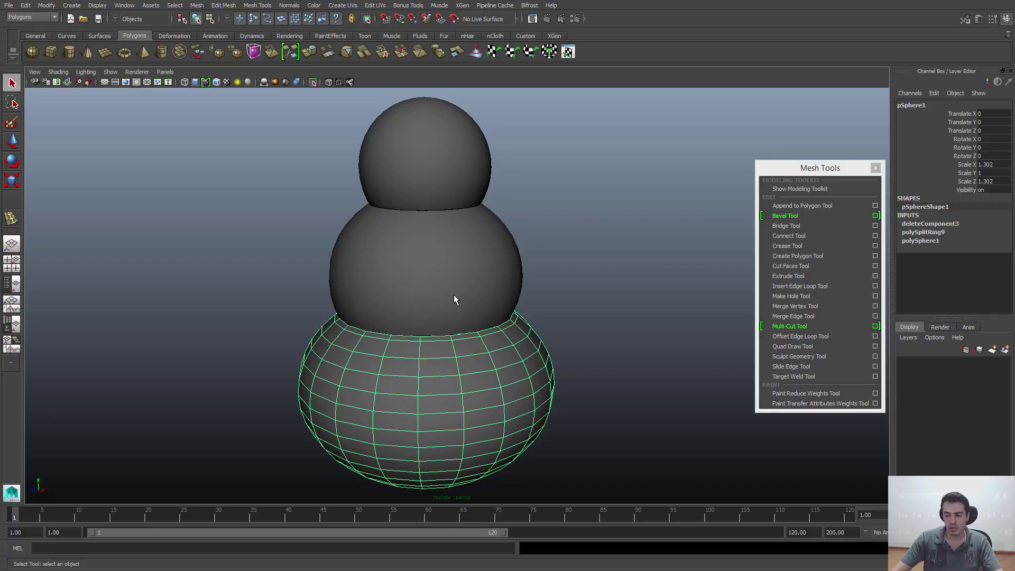
Step: Add the middle and head spheres to the selection, combine all three into one mesh and show the full snowman again
{"action": "left_click", "coordinate": [452, 272], "text": "shift"}
{"action": "left_click", "coordinate": [457, 184], "text": "shift"}
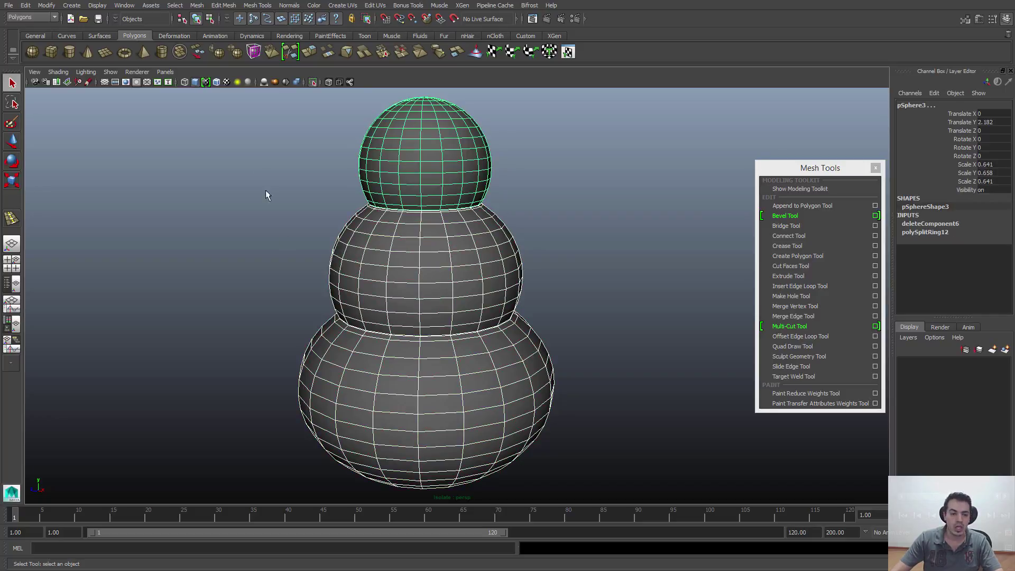
{"action": "left_click", "coordinate": [198, 6]}
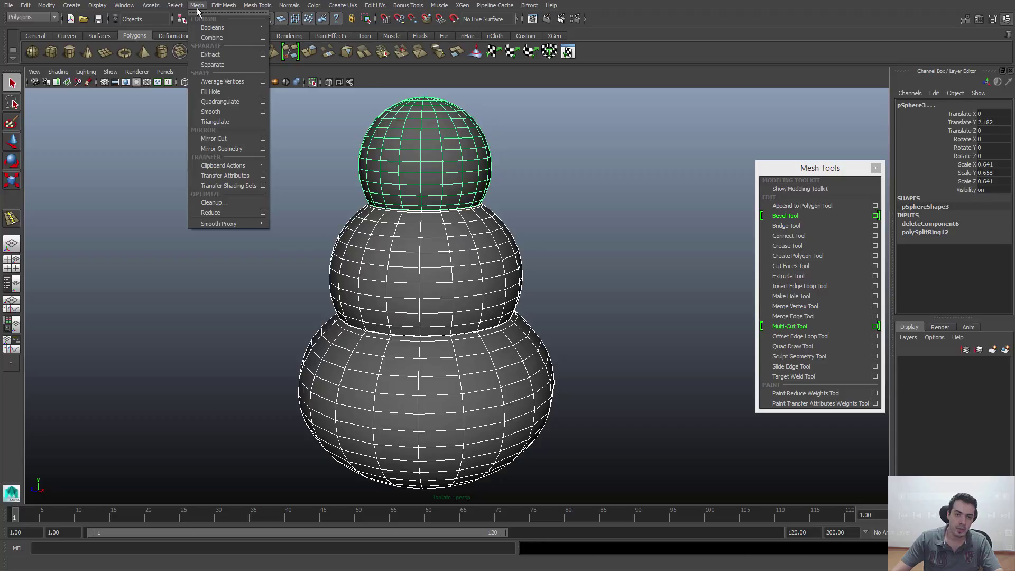
{"action": "left_click", "coordinate": [215, 37]}
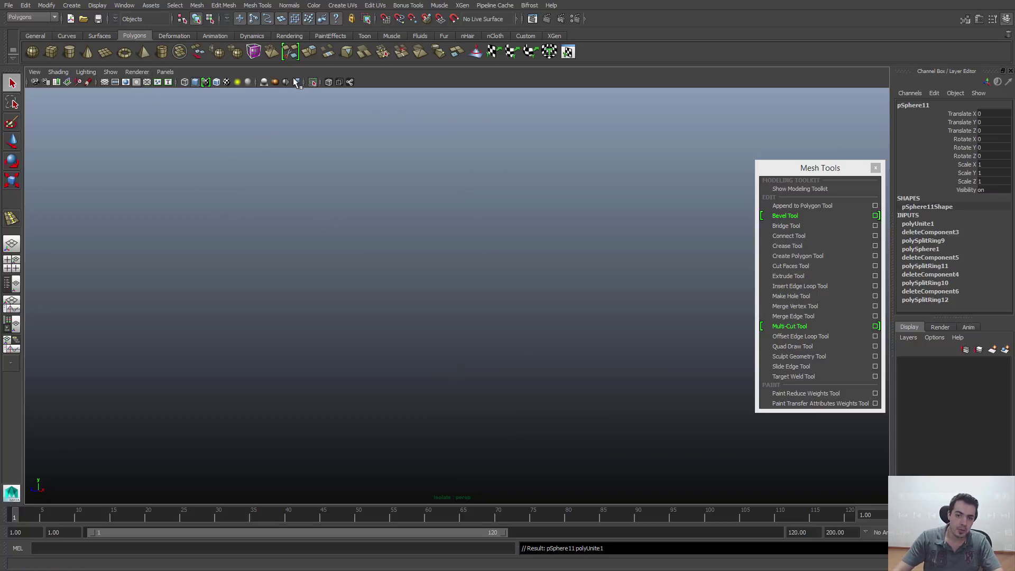
{"action": "left_click", "coordinate": [314, 81]}
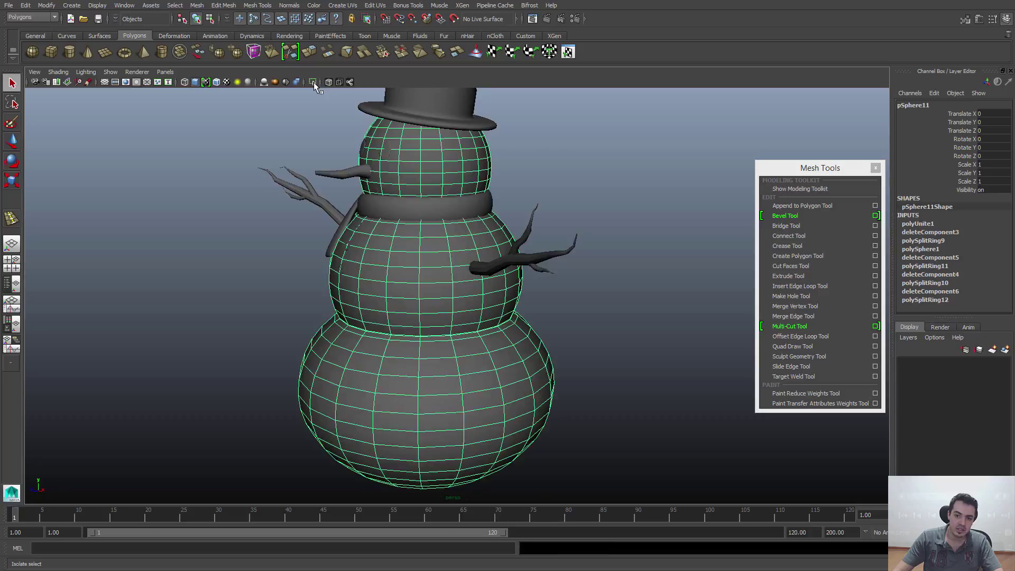
Step: Clear the selection and reselect the body to check that its three spheres select as one object
{"action": "left_click_drag", "start_coordinate": [390, 243], "coordinate": [445, 244], "text": "alt"}
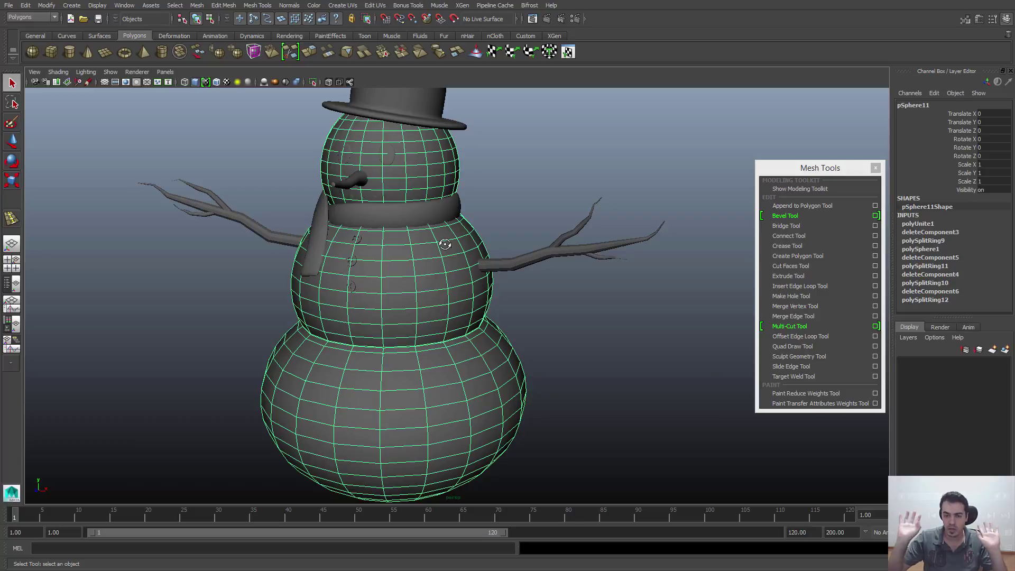
{"action": "left_click_drag", "start_coordinate": [434, 251], "coordinate": [437, 250], "text": "alt"}
{"action": "left_click", "coordinate": [520, 312]}
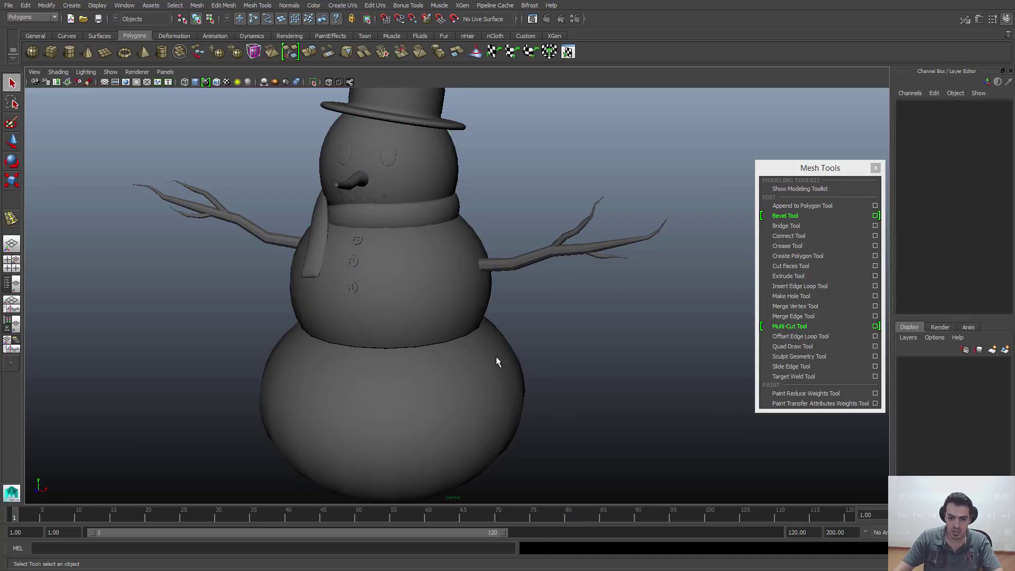
{"action": "left_click", "coordinate": [496, 357]}
{"action": "mouse_move", "coordinate": [466, 365]}
{"action": "left_mouse_down", "text": "alt"}
{"action": "mouse_move", "coordinate": [473, 339]}
{"action": "mouse_move", "coordinate": [468, 364]}
{"action": "left_mouse_up", "text": "alt"}
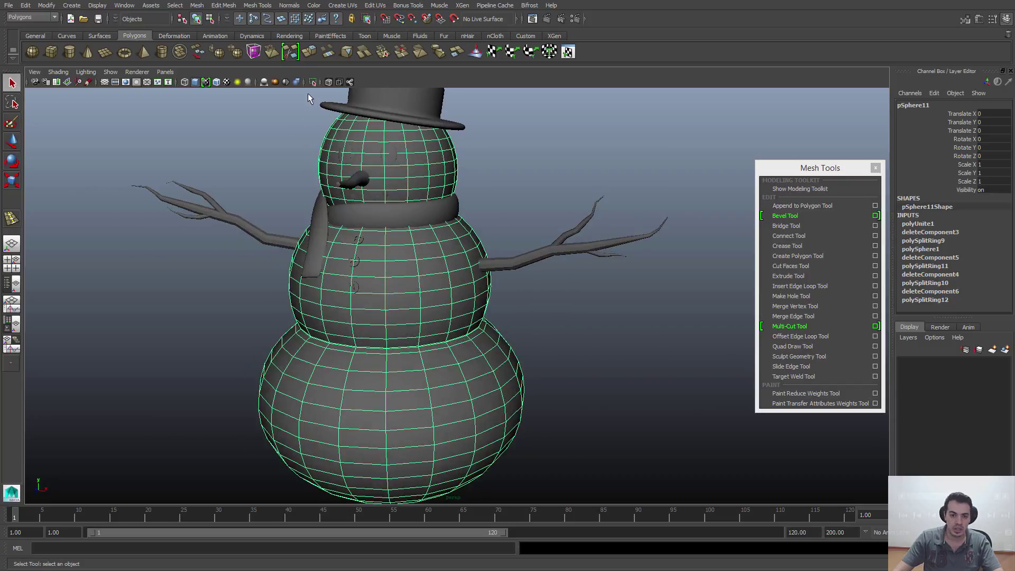
{"action": "left_click", "coordinate": [537, 243]}
{"action": "left_click", "coordinate": [453, 162]}
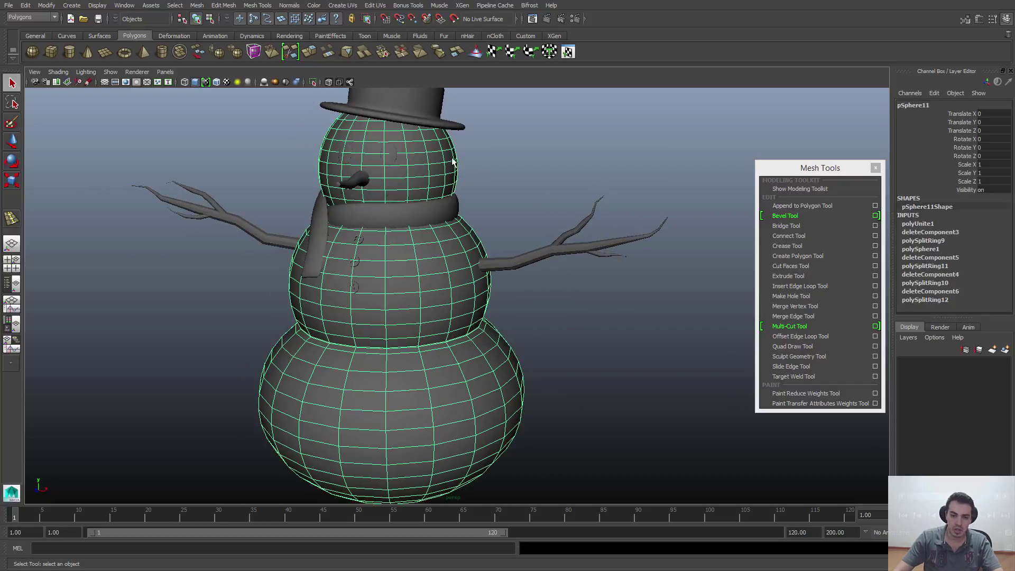
{"action": "left_click", "coordinate": [499, 153]}
{"action": "left_click", "coordinate": [377, 258]}
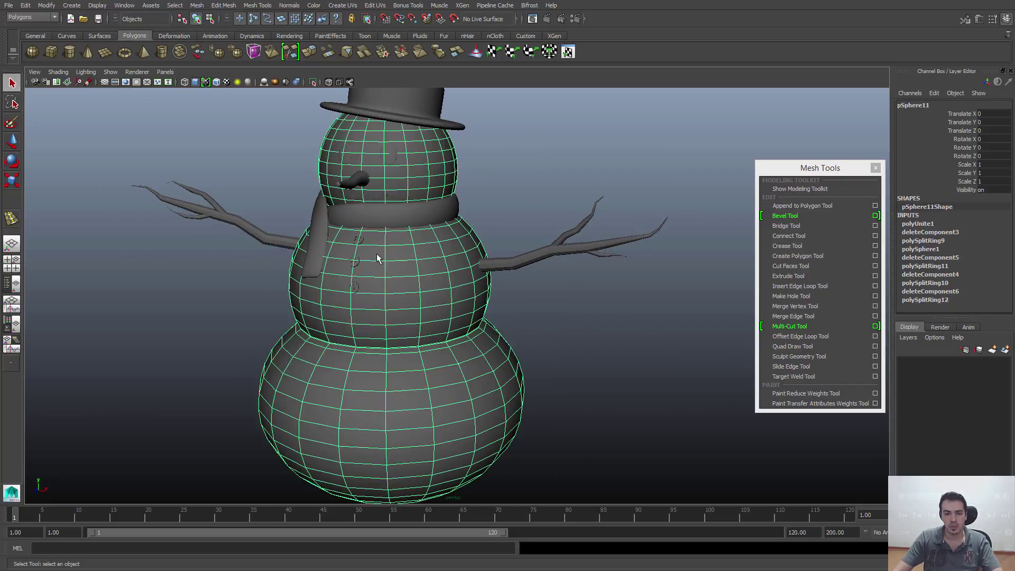
Step: Isolate the combined body in the perspective view, keep it selected and close the Mesh Tools window
{"action": "left_click", "coordinate": [312, 82]}
{"action": "left_click", "coordinate": [482, 314]}
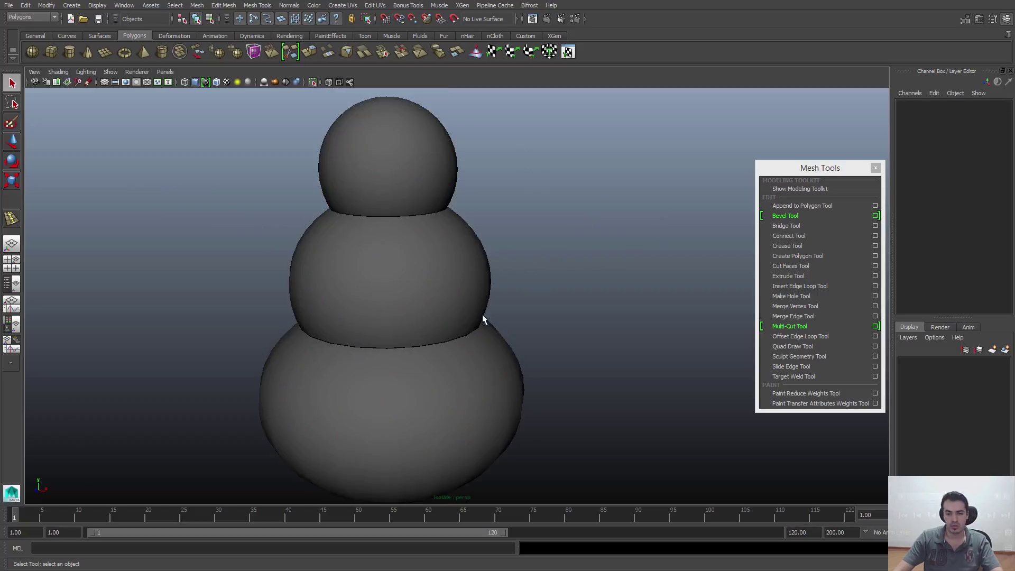
{"action": "left_click_drag", "start_coordinate": [482, 314], "coordinate": [455, 296], "text": "alt"}
{"action": "left_click", "coordinate": [450, 287]}
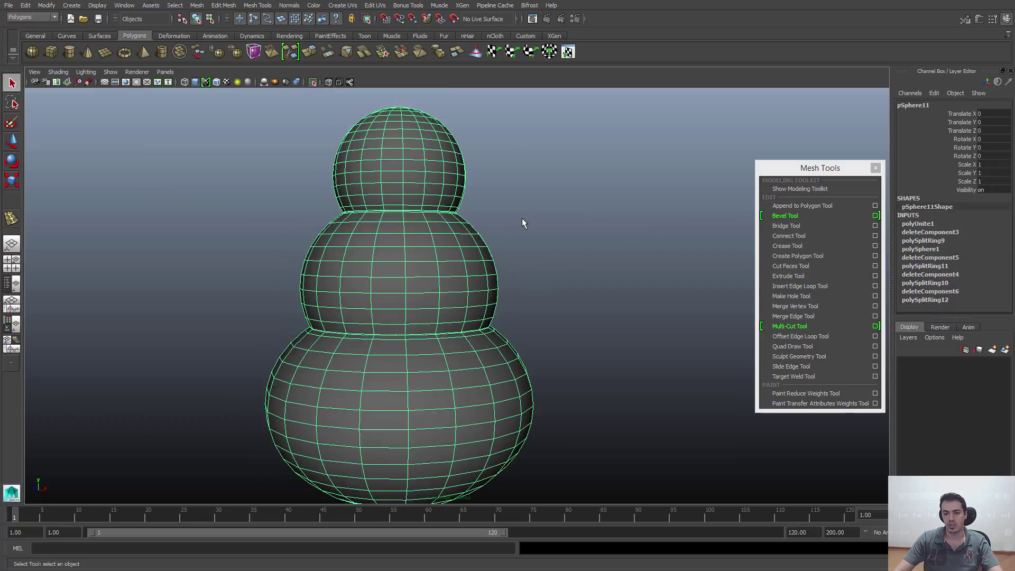
{"action": "right_click_drag", "start_coordinate": [501, 259], "coordinate": [524, 286], "text": "alt"}
{"action": "left_click", "coordinate": [875, 167]}
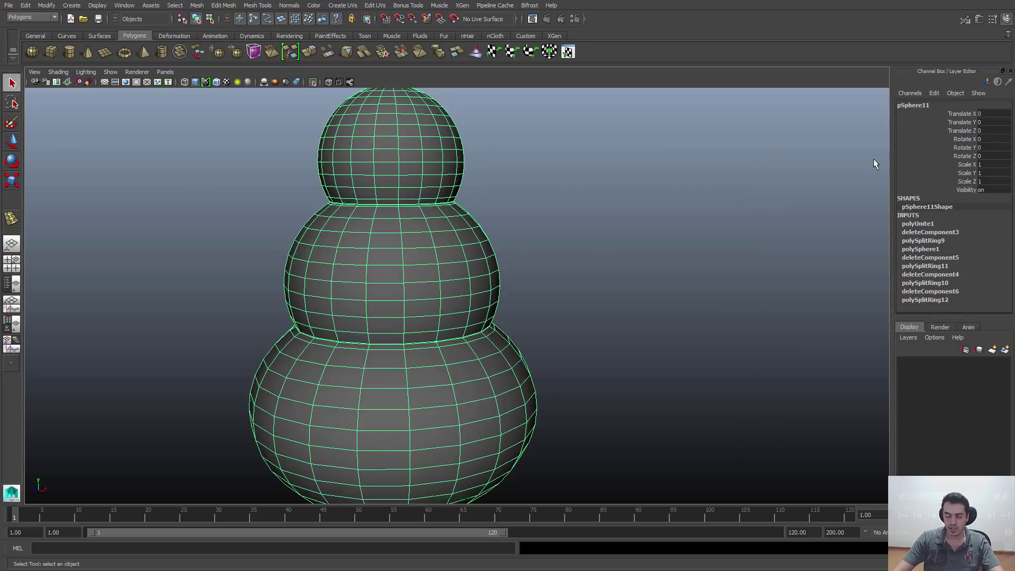
Step: Examine the seam between the bottom and middle spheres up close for an open gap between their edges
{"action": "left_click", "coordinate": [592, 275]}
{"action": "left_click", "coordinate": [415, 345]}
{"action": "left_click_drag", "start_coordinate": [415, 345], "coordinate": [447, 298], "text": "alt"}
{"action": "left_click_drag", "start_coordinate": [562, 231], "coordinate": [661, 323]}
{"action": "left_click_drag", "start_coordinate": [682, 344], "coordinate": [703, 371], "text": "alt"}
{"action": "right_click_drag", "start_coordinate": [714, 383], "coordinate": [788, 433], "text": "alt"}
{"action": "right_click_drag", "start_coordinate": [555, 365], "coordinate": [600, 394], "text": "alt"}
{"action": "left_click", "coordinate": [507, 307]}
{"action": "right_click_drag", "start_coordinate": [319, 337], "coordinate": [462, 304], "text": "alt"}
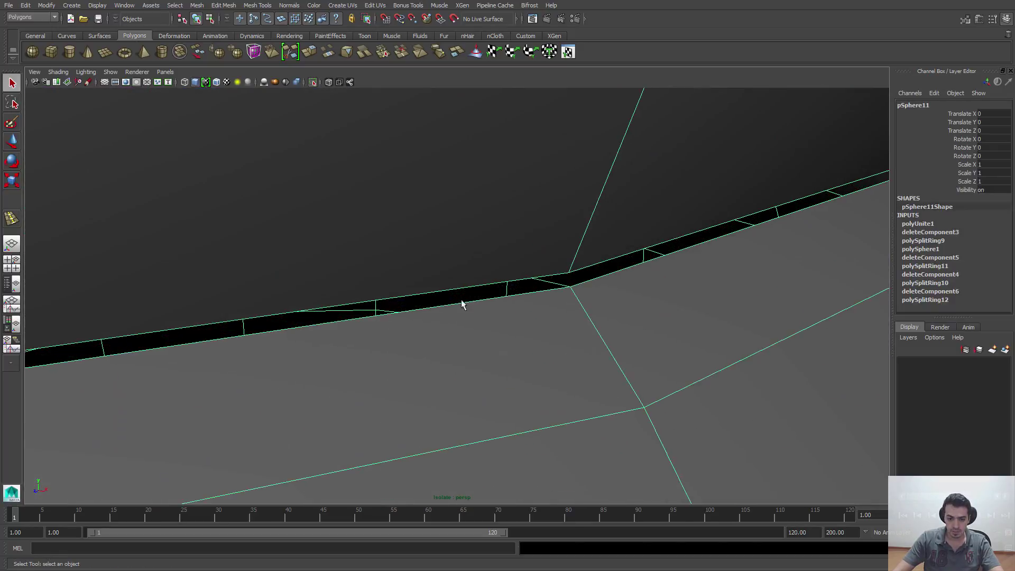
{"action": "right_click_drag", "start_coordinate": [670, 255], "coordinate": [606, 342], "text": "alt"}
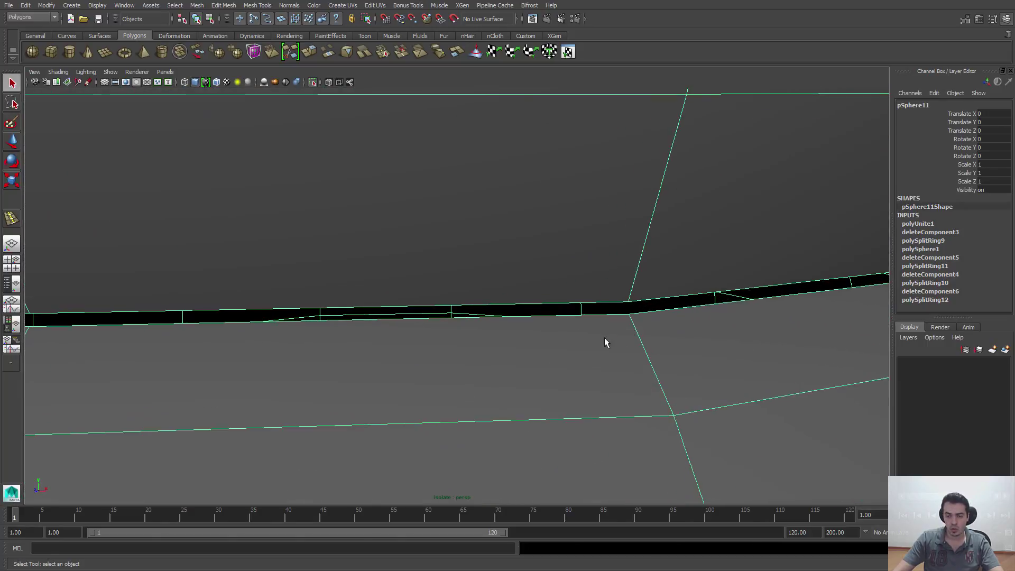
Step: Select the two facing vertices across the gap between the bottom and middle spheres
{"action": "key", "text": "F9"}
{"action": "left_click", "coordinate": [629, 316]}
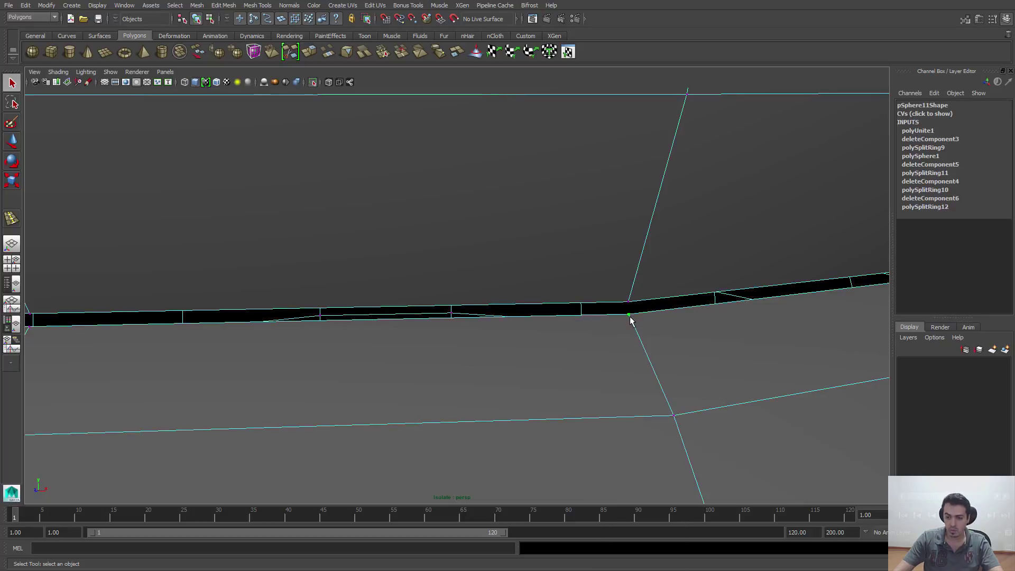
{"action": "left_click_drag", "start_coordinate": [625, 297], "coordinate": [636, 322]}
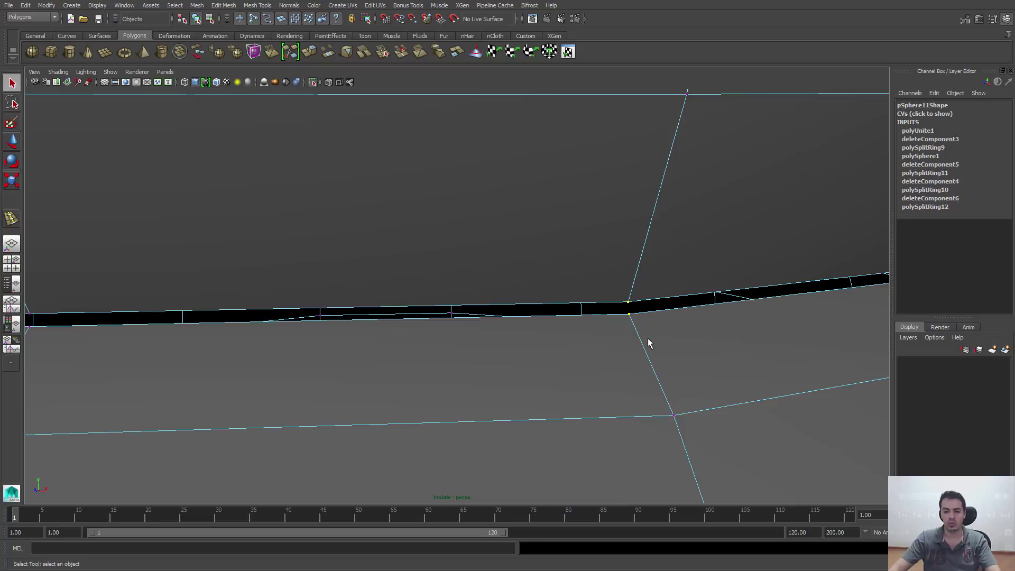
{"action": "scroll", "coordinate": [569, 308], "scroll_direction": "down", "scroll_amount": 5}
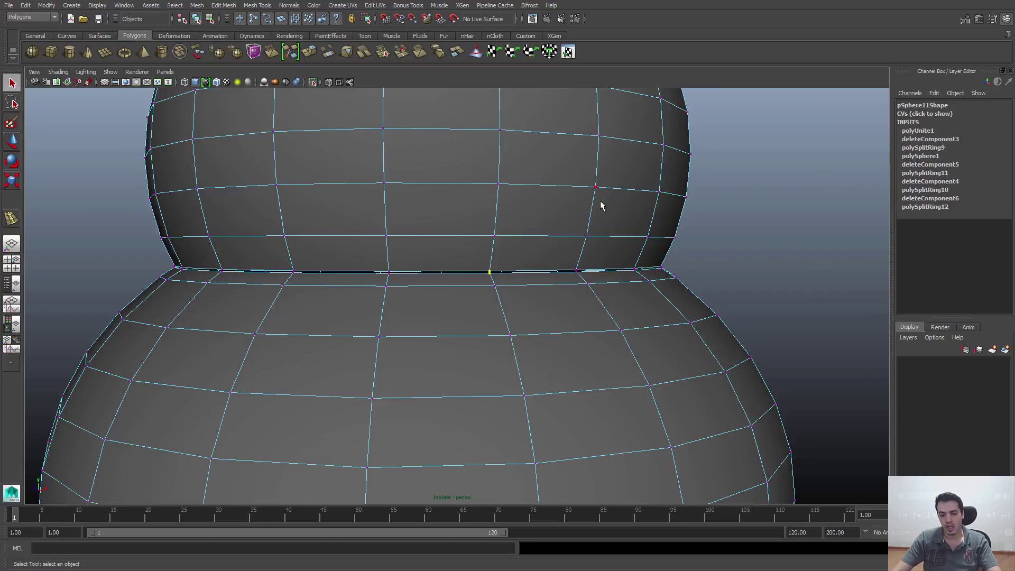
Step: Return the body to object mode, isolate it in the front view and frame it in that view at full size
{"action": "key", "text": "space"}
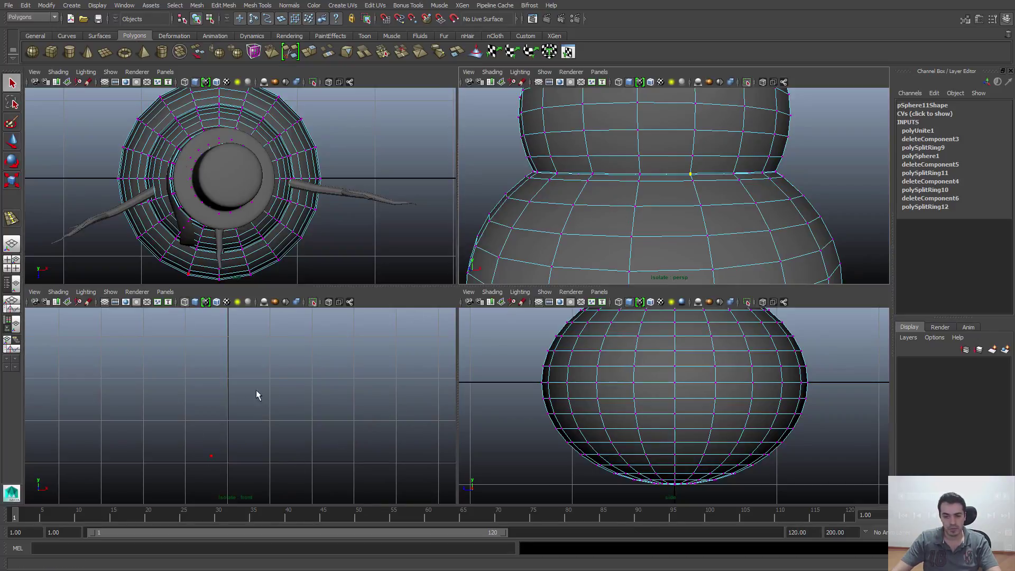
{"action": "left_click", "coordinate": [313, 302]}
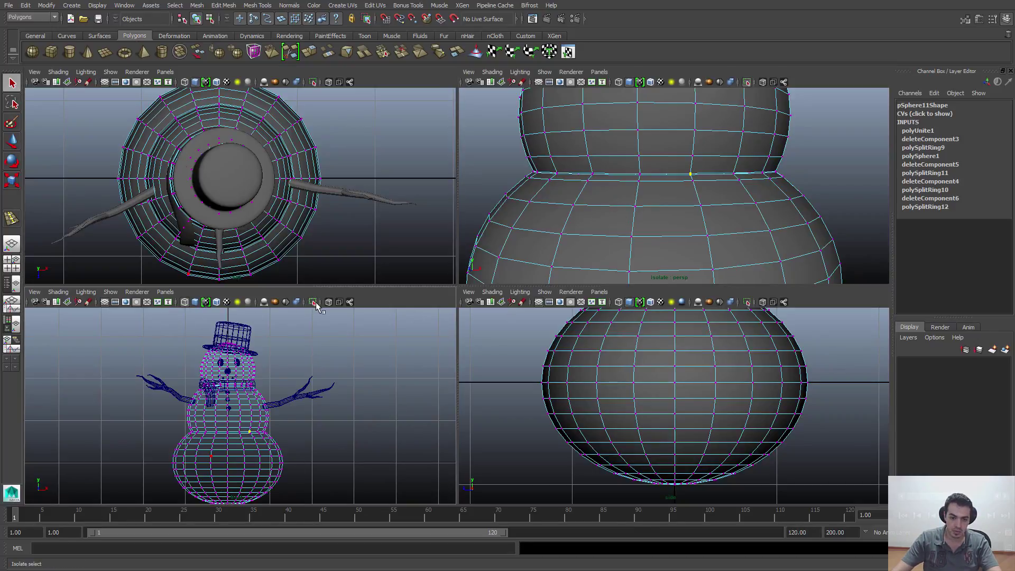
{"action": "left_click", "coordinate": [314, 302]}
{"action": "left_click", "coordinate": [314, 302]}
{"action": "left_click", "coordinate": [694, 168]}
{"action": "key", "text": "F8"}
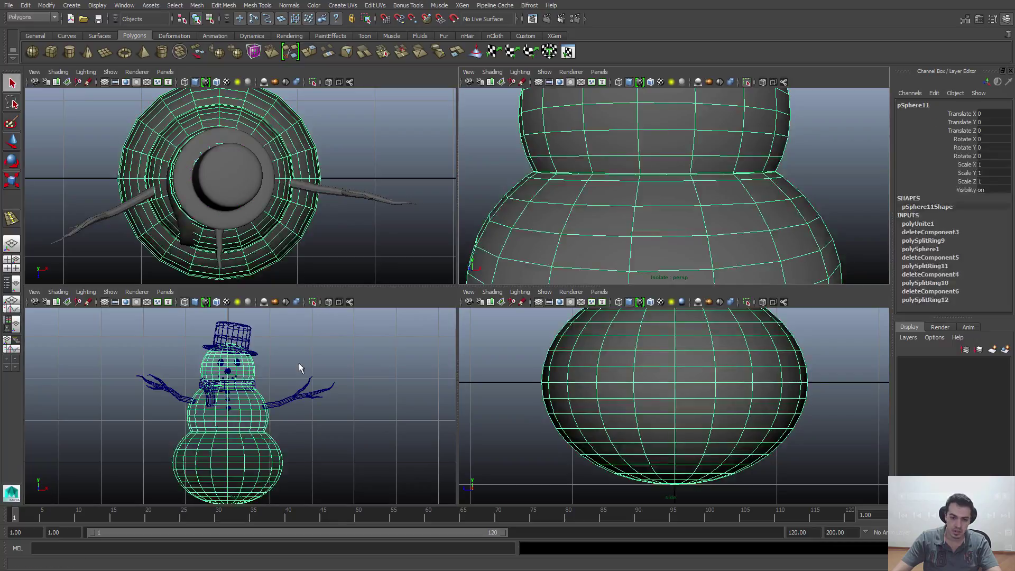
{"action": "left_click", "coordinate": [314, 302]}
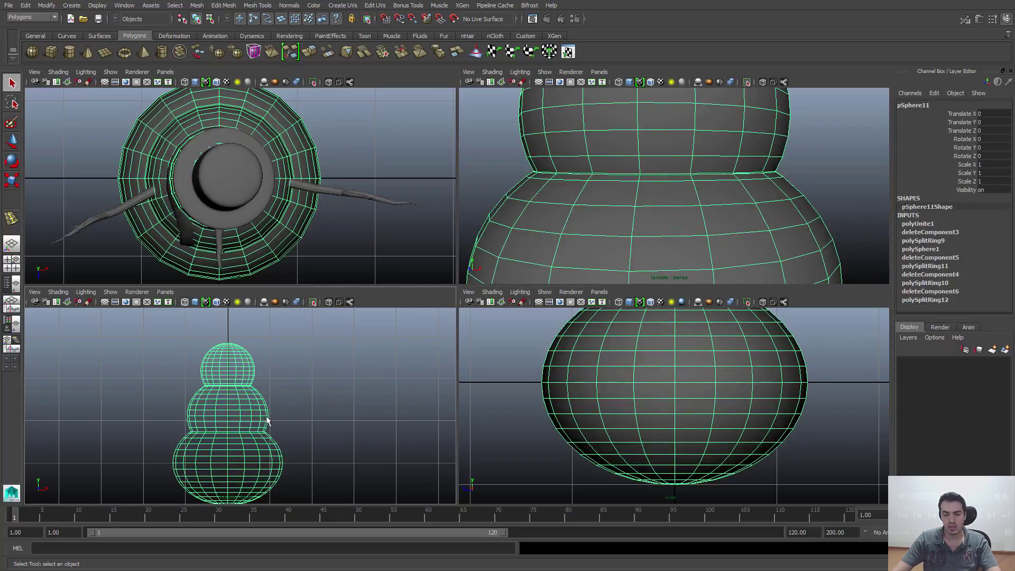
{"action": "key", "text": "f"}
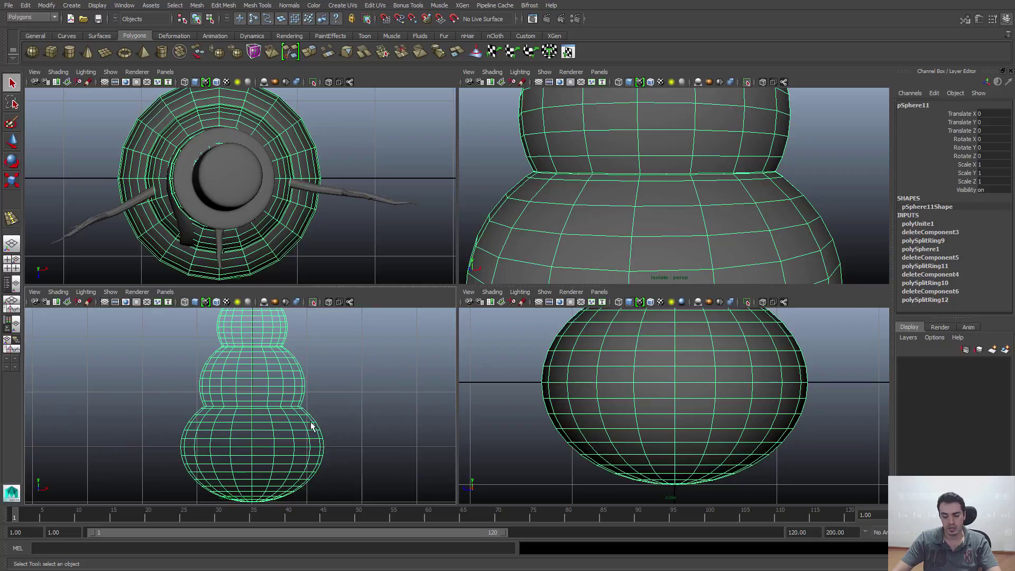
{"action": "key", "text": "space"}
Step: Merge the two facing rows of vertices along the seam between the bottom and middle spheres
{"action": "scroll", "coordinate": [487, 356], "scroll_direction": "up", "scroll_amount": 2}
{"action": "scroll", "coordinate": [358, 284], "scroll_direction": "up", "scroll_amount": 3}
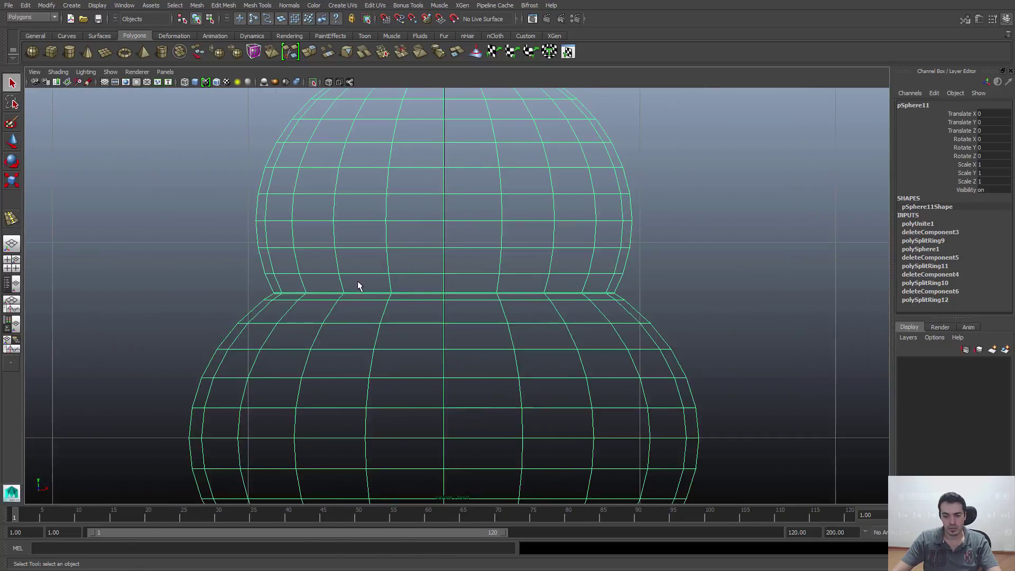
{"action": "scroll", "coordinate": [768, 372], "scroll_direction": "up", "scroll_amount": 6}
{"action": "scroll", "coordinate": [619, 376], "scroll_direction": "down", "scroll_amount": 3}
{"action": "scroll", "coordinate": [623, 356], "scroll_direction": "down", "scroll_amount": 4}
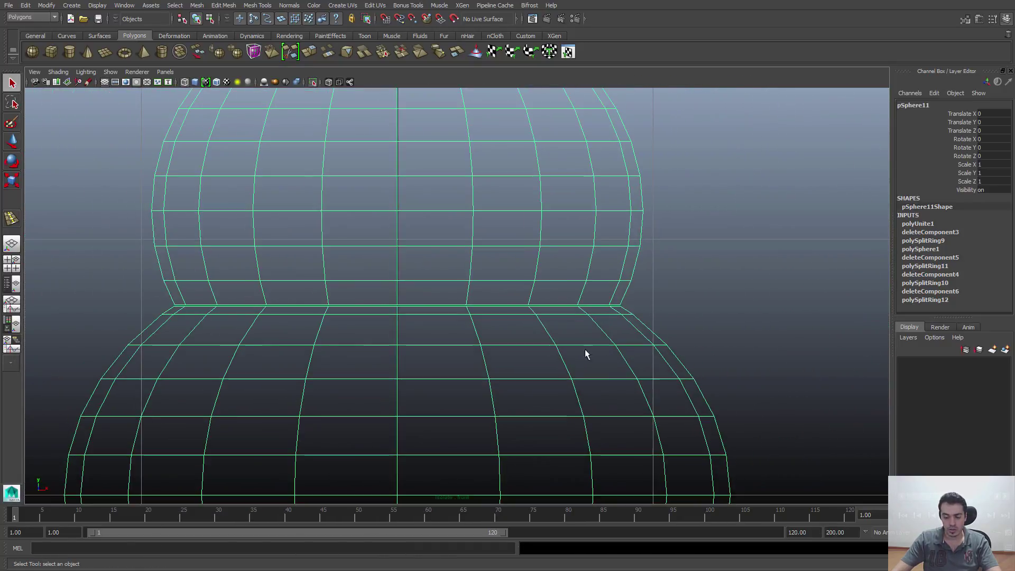
{"action": "right_click_drag", "start_coordinate": [574, 305], "coordinate": [526, 300]}
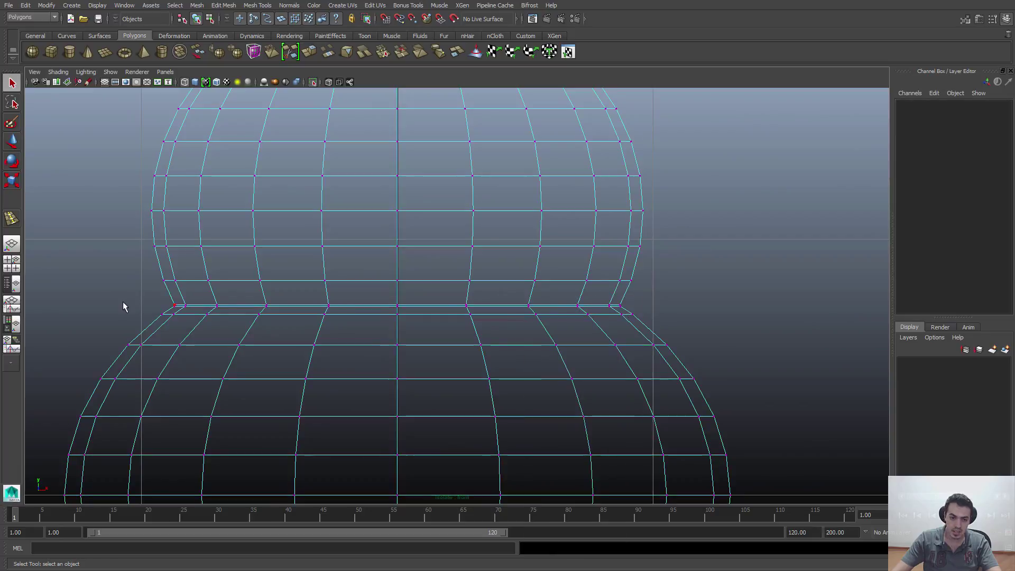
{"action": "scroll", "coordinate": [267, 330], "scroll_direction": "up", "scroll_amount": 2}
{"action": "scroll", "coordinate": [575, 335], "scroll_direction": "up", "scroll_amount": 2}
{"action": "scroll", "coordinate": [727, 337], "scroll_direction": "up", "scroll_amount": 2}
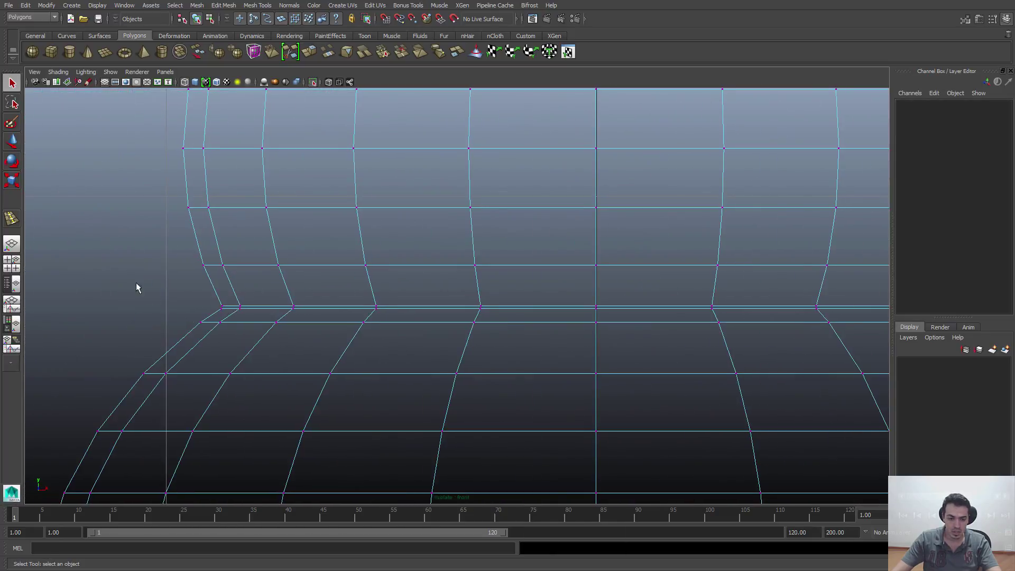
{"action": "scroll", "coordinate": [185, 321], "scroll_direction": "up", "scroll_amount": 2}
{"action": "scroll", "coordinate": [185, 321], "scroll_direction": "up", "scroll_amount": 2}
{"action": "scroll", "coordinate": [410, 390], "scroll_direction": "down", "scroll_amount": 3}
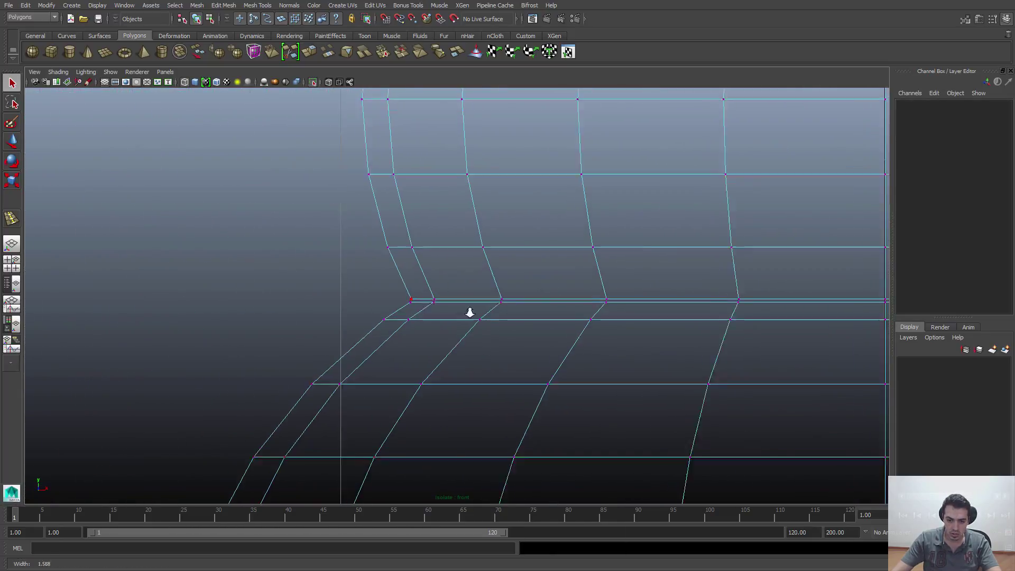
{"action": "scroll", "coordinate": [469, 313], "scroll_direction": "up", "scroll_amount": 2}
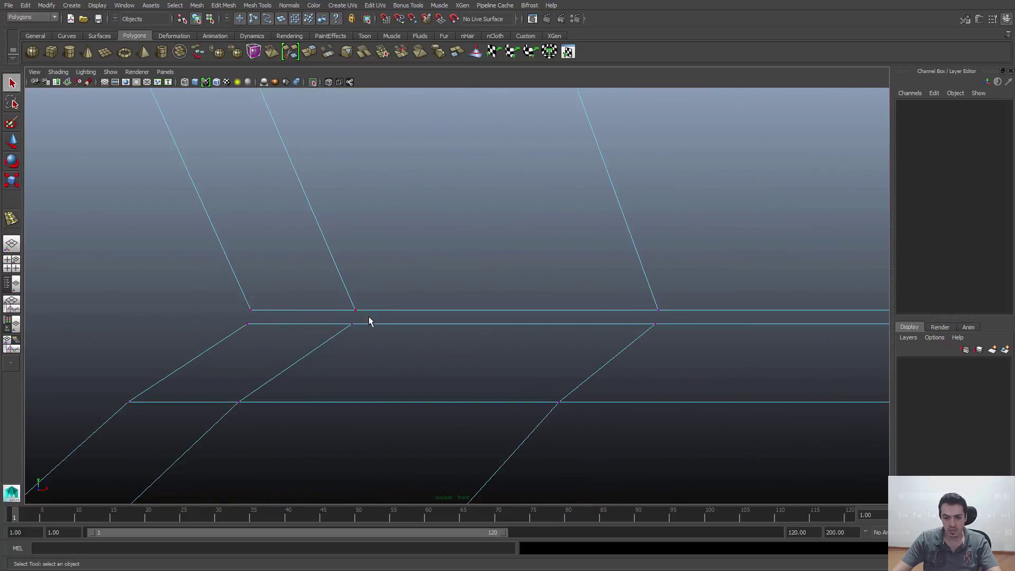
{"action": "scroll", "coordinate": [612, 310], "scroll_direction": "down", "scroll_amount": 4}
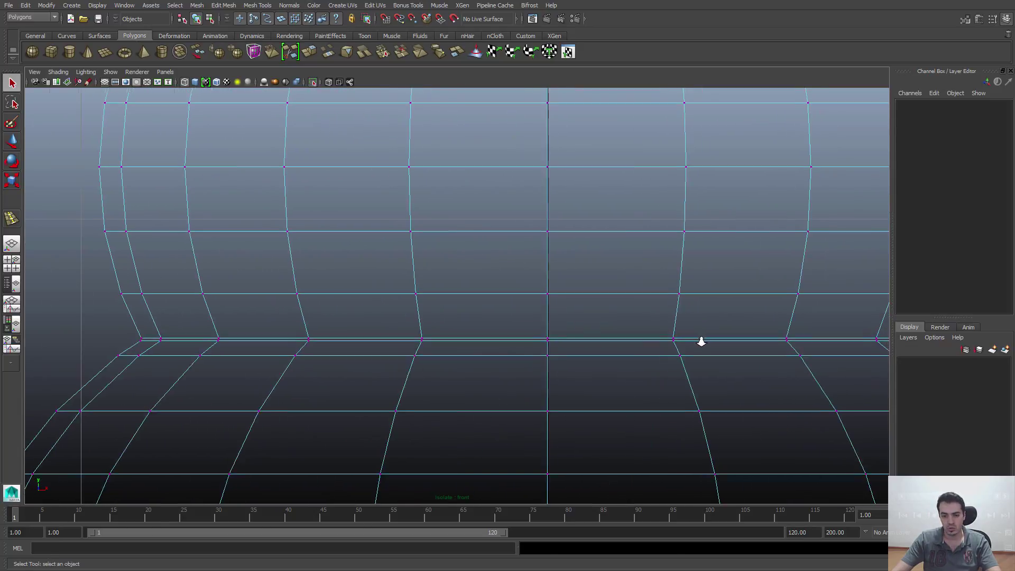
{"action": "scroll", "coordinate": [701, 341], "scroll_direction": "down", "scroll_amount": 5}
{"action": "scroll", "coordinate": [720, 356], "scroll_direction": "up", "scroll_amount": 5}
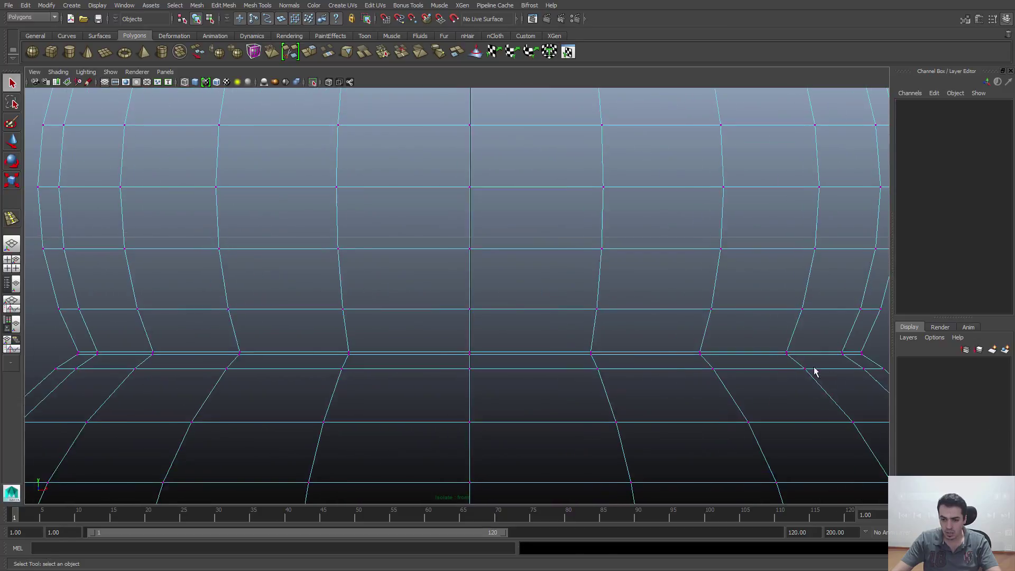
{"action": "scroll", "coordinate": [836, 351], "scroll_direction": "up", "scroll_amount": 1}
{"action": "scroll", "coordinate": [827, 362], "scroll_direction": "down", "scroll_amount": 2}
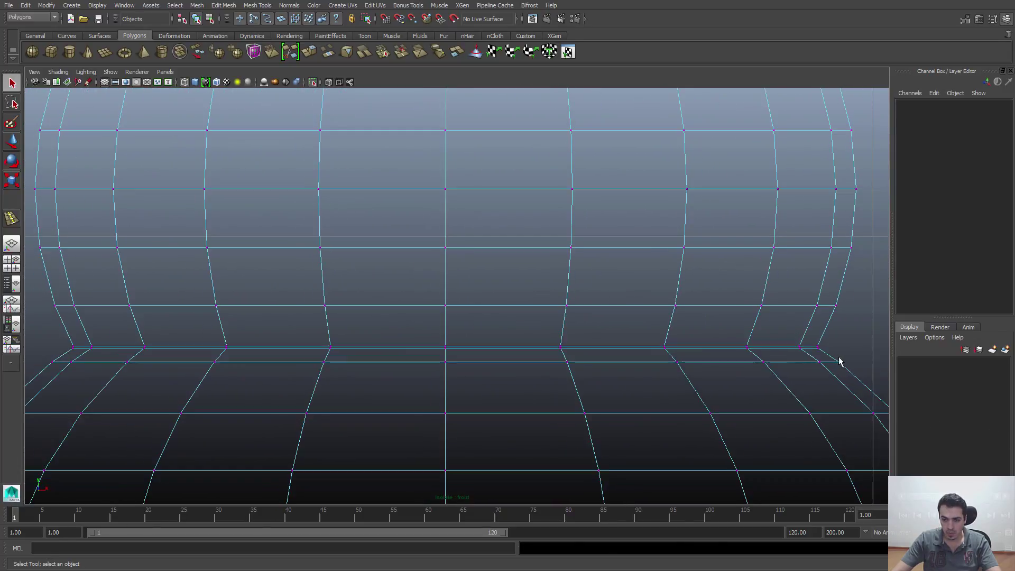
{"action": "left_click_drag", "start_coordinate": [831, 363], "coordinate": [58, 336]}
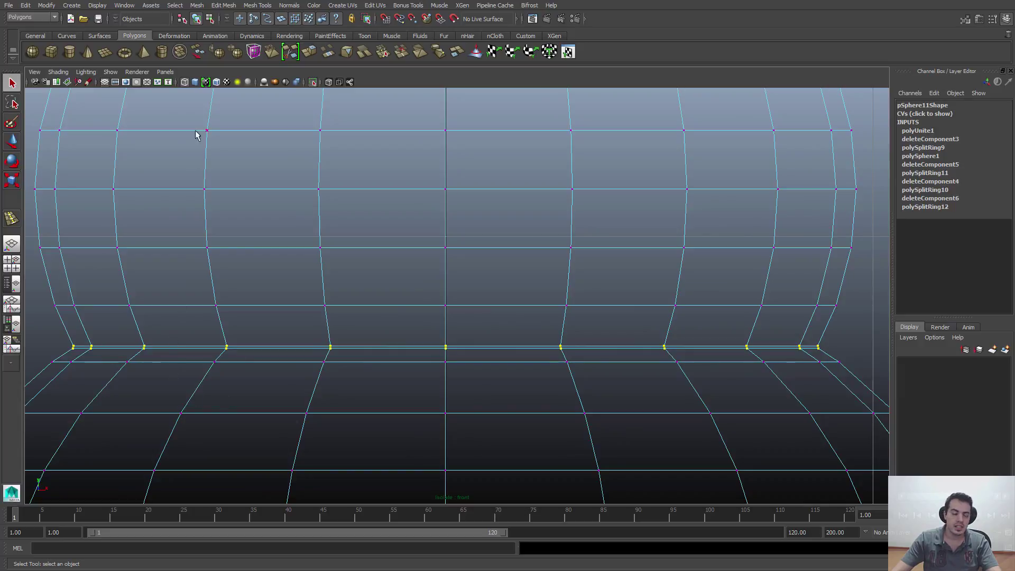
{"action": "left_click", "coordinate": [225, 6]}
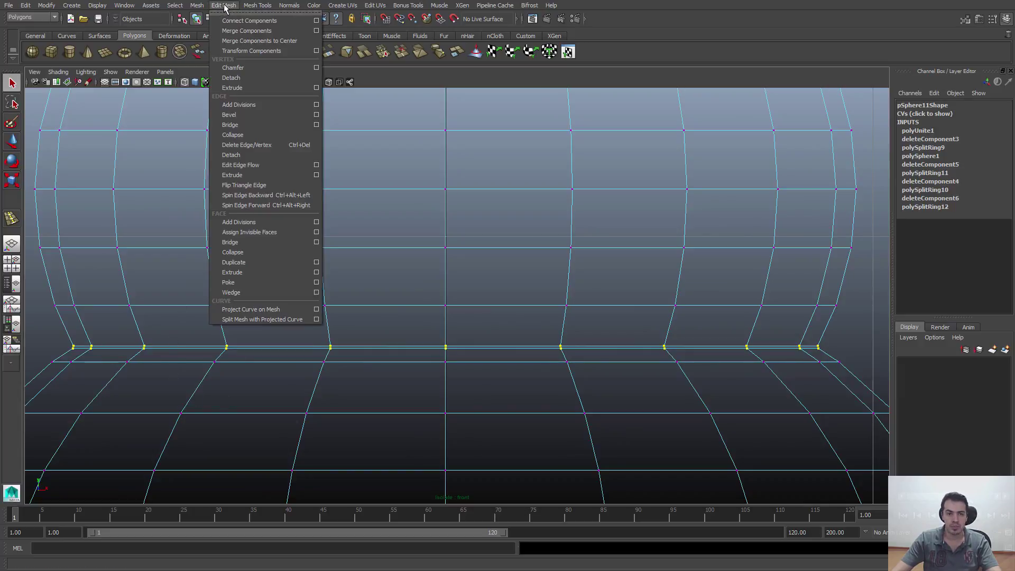
{"action": "left_click", "coordinate": [256, 31]}
Step: Test the merged seam between the bottom and middle spheres by moving one of its vertices in the front view, and undo the move
{"action": "scroll", "coordinate": [506, 322], "scroll_direction": "up", "scroll_amount": 3}
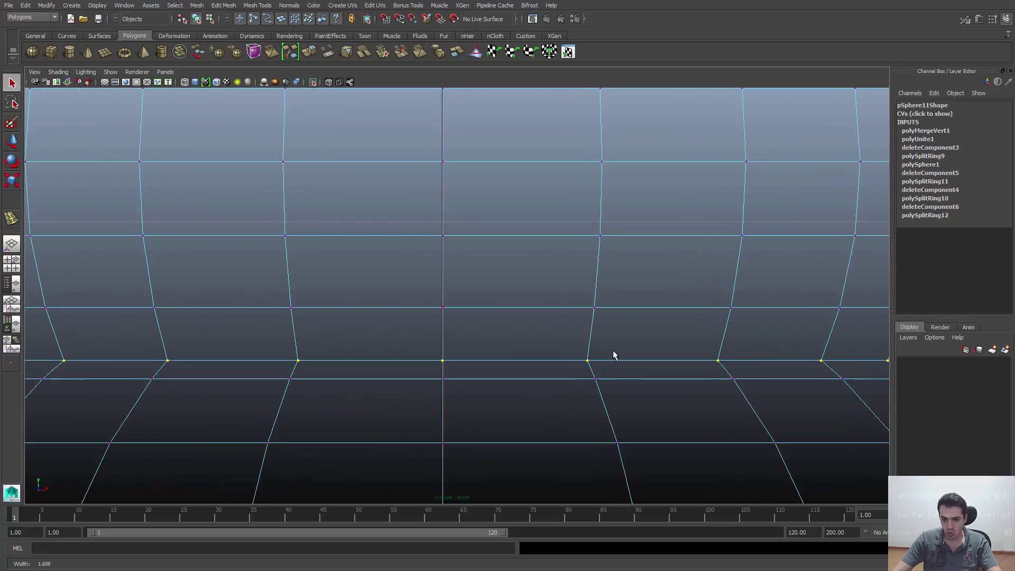
{"action": "left_click", "coordinate": [591, 369]}
{"action": "key", "text": "w"}
{"action": "left_click_drag", "start_coordinate": [598, 362], "coordinate": [649, 358]}
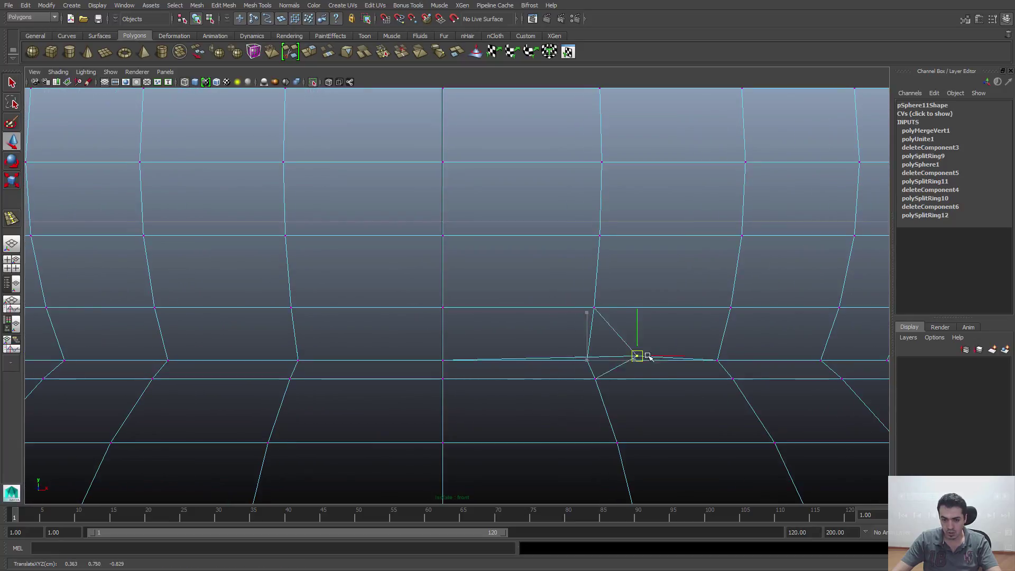
{"action": "key", "text": "ctrl+z"}
Step: Test-move the same seam vertex up close in the perspective view, undo the move and clear the selection
{"action": "key", "text": "space"}
{"action": "key", "text": "space"}
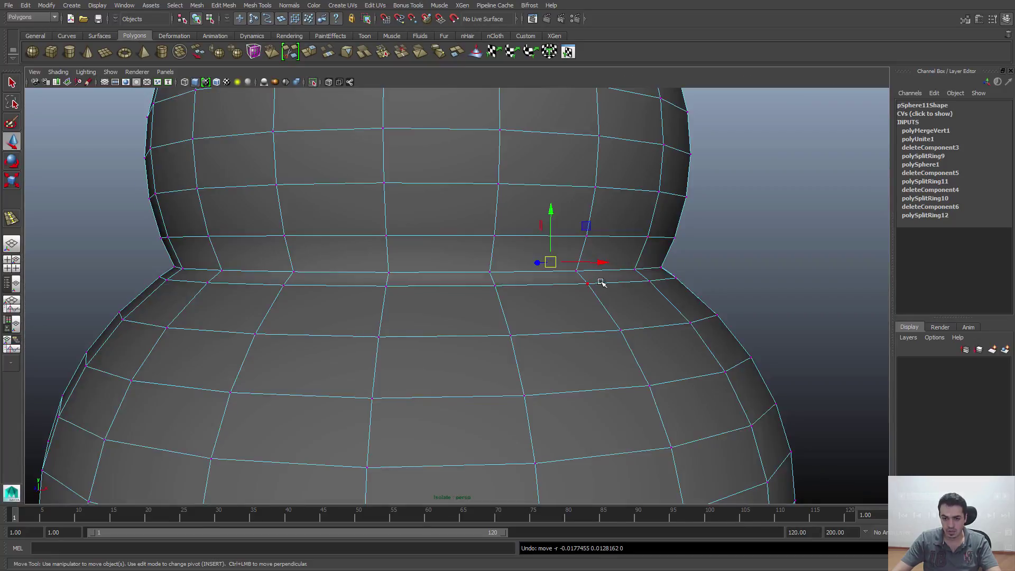
{"action": "left_click_drag", "start_coordinate": [601, 283], "coordinate": [575, 292], "text": "alt"}
{"action": "scroll", "coordinate": [590, 306], "scroll_direction": "up", "scroll_amount": 3}
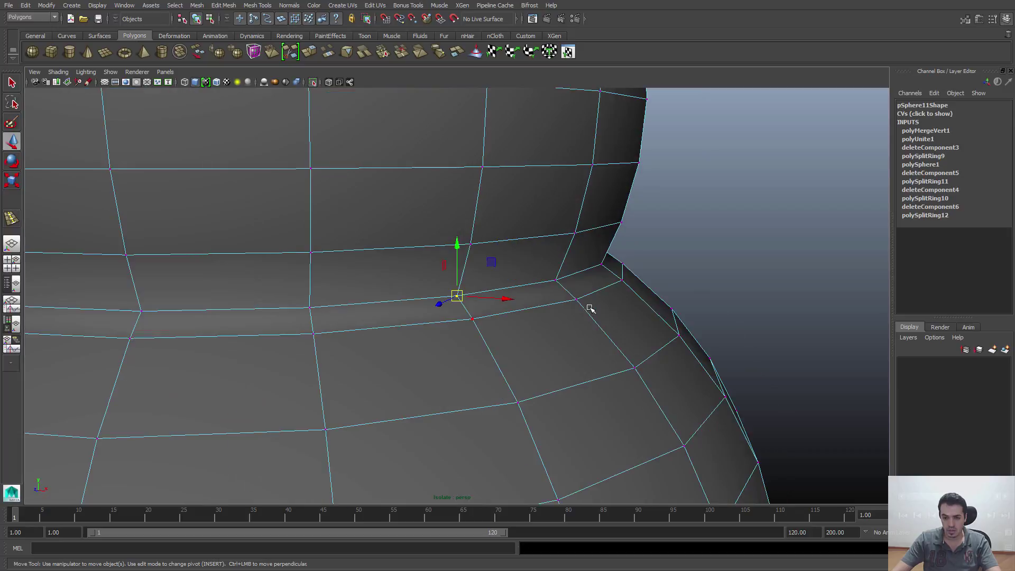
{"action": "left_click_drag", "start_coordinate": [463, 301], "coordinate": [486, 310]}
{"action": "key", "text": "ctrl+z"}
{"action": "left_click", "coordinate": [550, 292]}
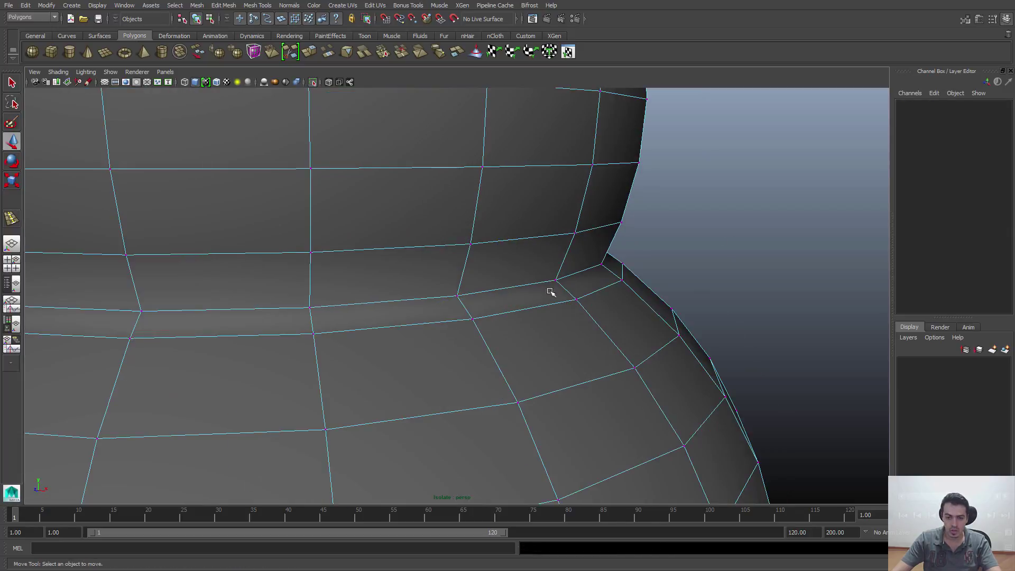
Step: Examine the seam between the middle and top spheres up close for an open gap between their edges
{"action": "right_click_drag", "start_coordinate": [325, 308], "coordinate": [222, 299], "text": "alt"}
{"action": "middle_click_drag", "start_coordinate": [408, 261], "coordinate": [391, 138], "text": "alt"}
{"action": "right_click_drag", "start_coordinate": [528, 183], "coordinate": [462, 184], "text": "alt"}
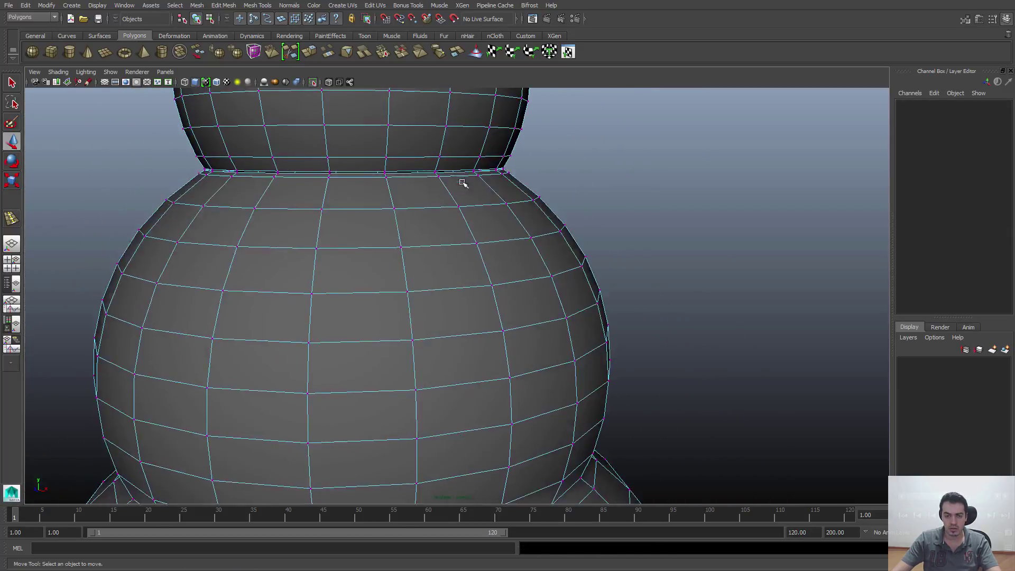
{"action": "middle_click_drag", "start_coordinate": [463, 183], "coordinate": [458, 260], "text": "alt"}
{"action": "right_click_drag", "start_coordinate": [561, 307], "coordinate": [606, 315], "text": "alt"}
{"action": "scroll", "coordinate": [328, 172], "scroll_direction": "up", "scroll_amount": 3}
{"action": "scroll", "coordinate": [485, 276], "scroll_direction": "up", "scroll_amount": 2}
{"action": "scroll", "coordinate": [557, 276], "scroll_direction": "up", "scroll_amount": 1}
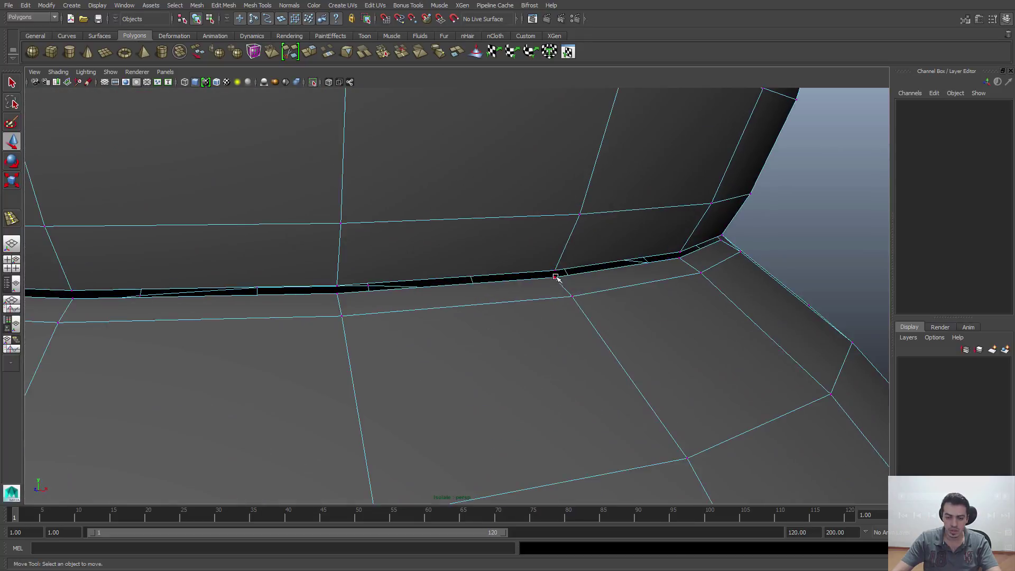
{"action": "scroll", "coordinate": [399, 274], "scroll_direction": "down", "scroll_amount": 4}
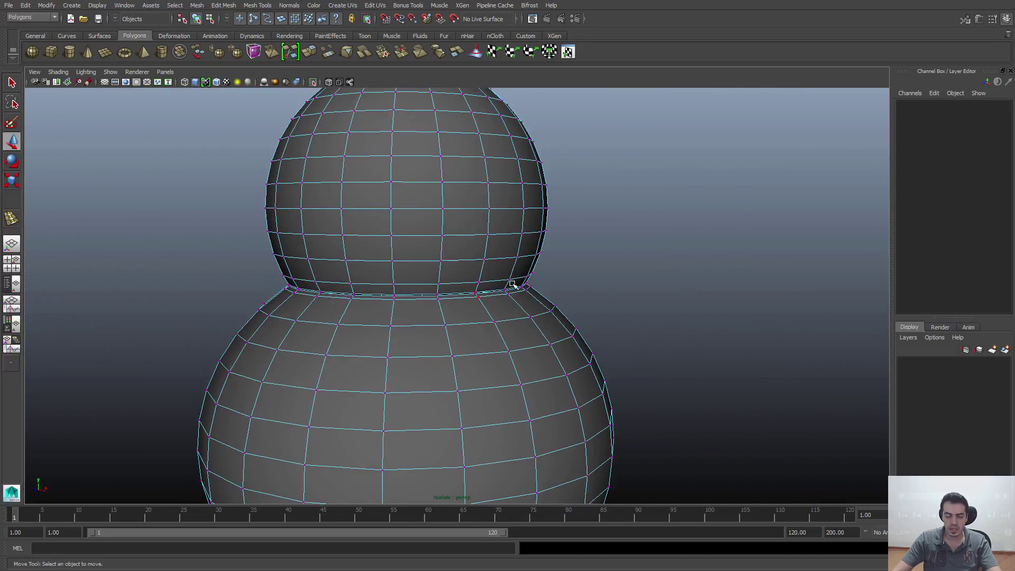
Step: In the front view, merge the two facing rows of vertices along the seam between the middle and top spheres
{"action": "key", "text": "space"}
{"action": "key", "text": "space"}
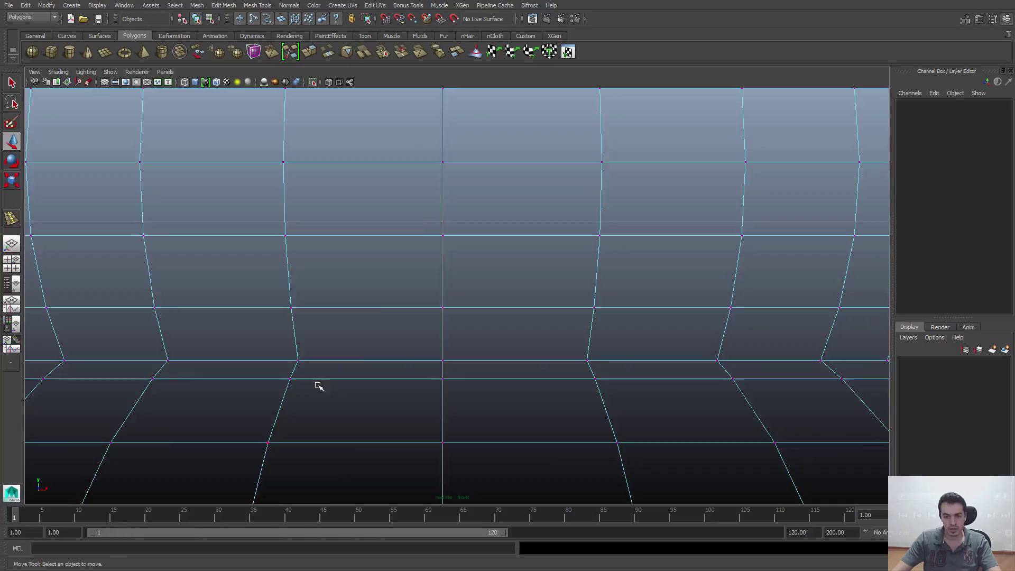
{"action": "scroll", "coordinate": [435, 375], "scroll_direction": "down", "scroll_amount": 7}
{"action": "middle_click_drag", "start_coordinate": [444, 353], "coordinate": [429, 281], "text": "alt"}
{"action": "scroll", "coordinate": [476, 286], "scroll_direction": "up", "scroll_amount": 7}
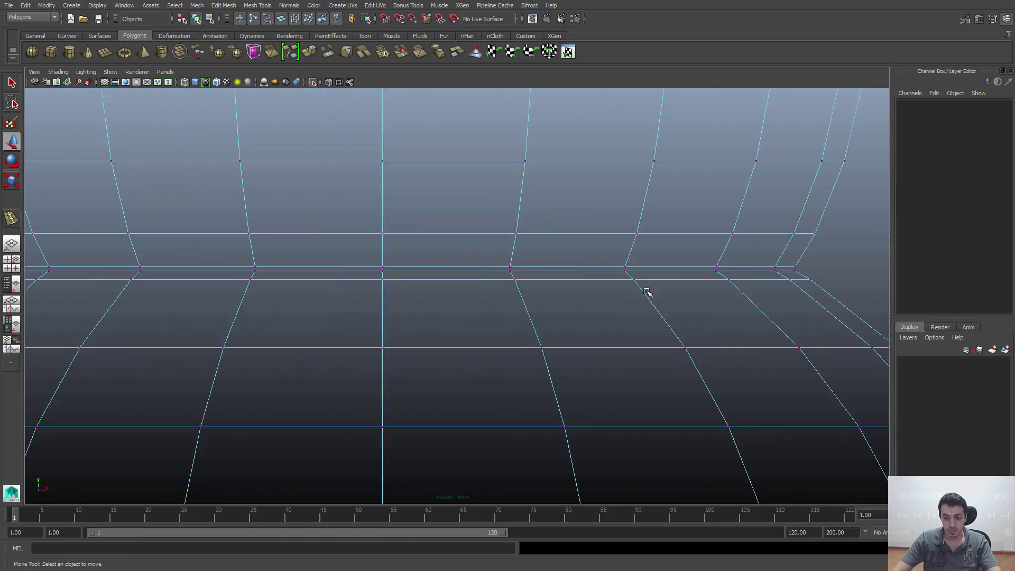
{"action": "middle_click_drag", "start_coordinate": [481, 256], "coordinate": [602, 284], "text": "alt"}
{"action": "scroll", "coordinate": [602, 283], "scroll_direction": "down", "scroll_amount": 1}
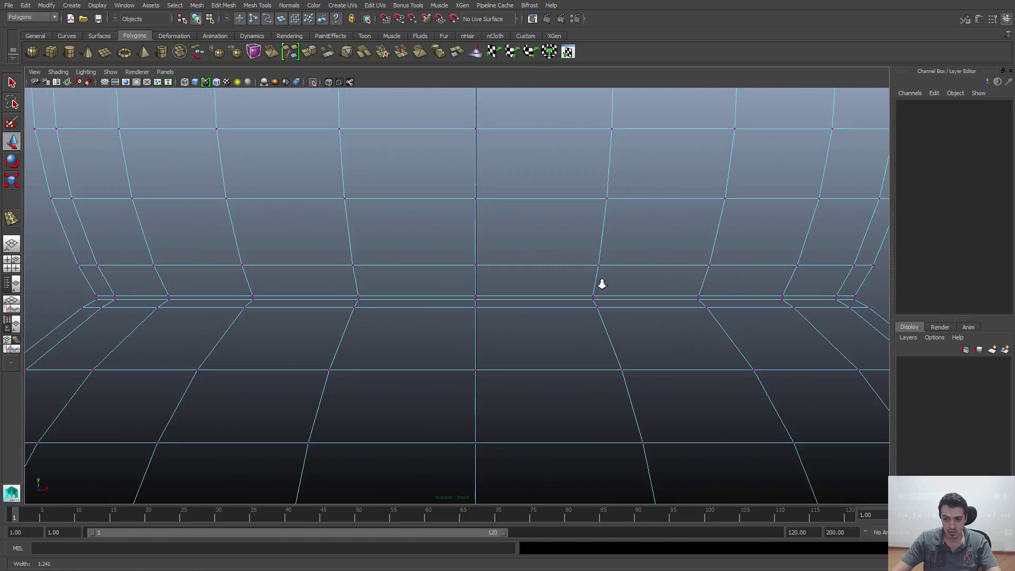
{"action": "left_click_drag", "start_coordinate": [89, 287], "coordinate": [862, 302]}
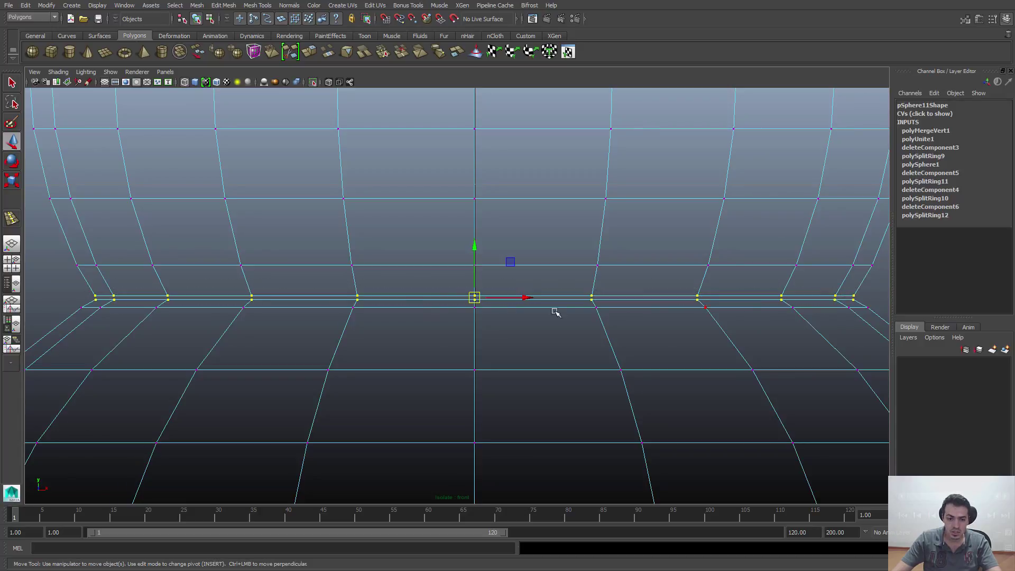
{"action": "key", "text": "q"}
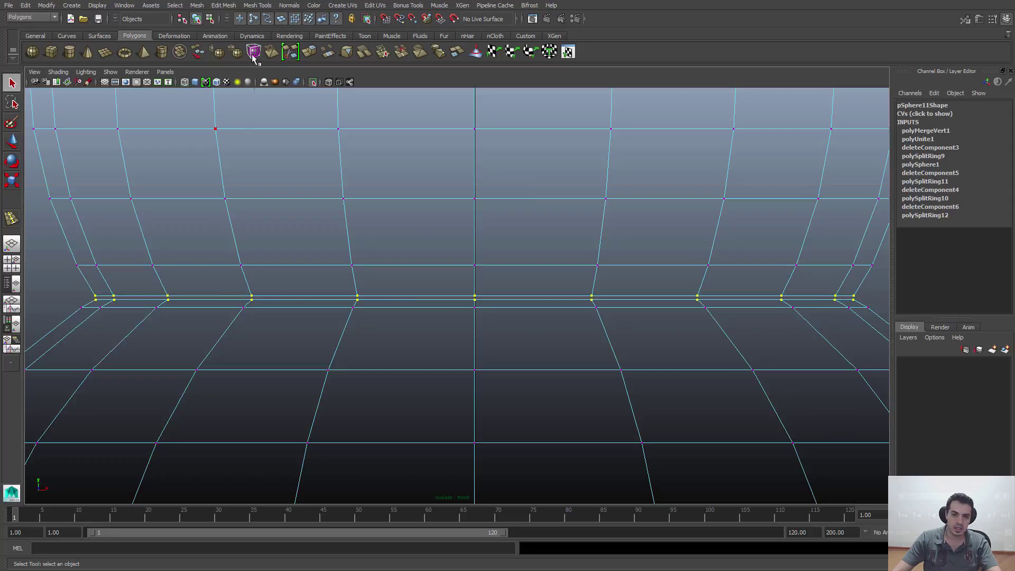
{"action": "left_click", "coordinate": [231, 6]}
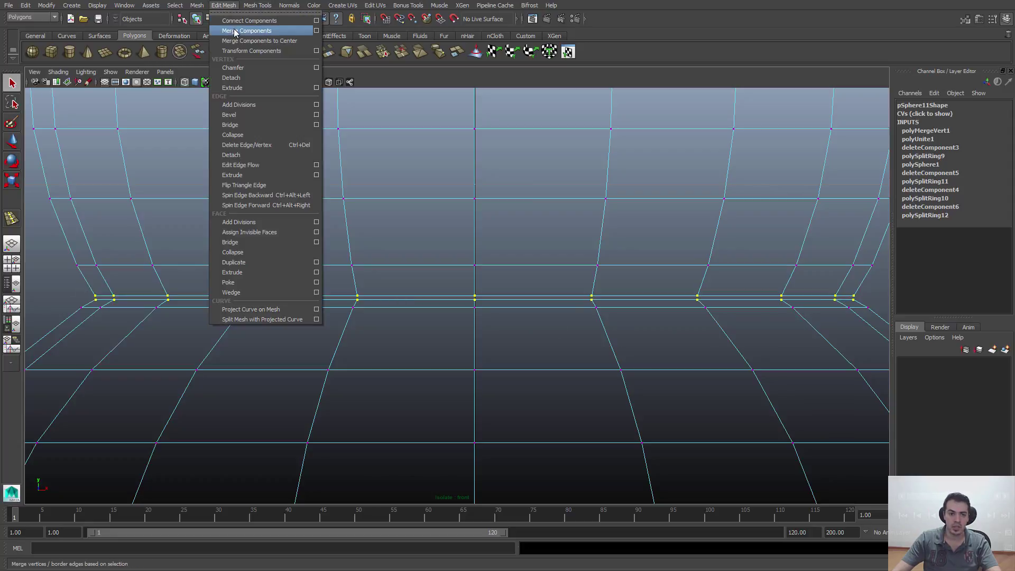
{"action": "left_click", "coordinate": [236, 32]}
Step: Preview the whole joined body smoothed in the perspective view, in object mode with nothing selected
{"action": "key", "text": "space"}
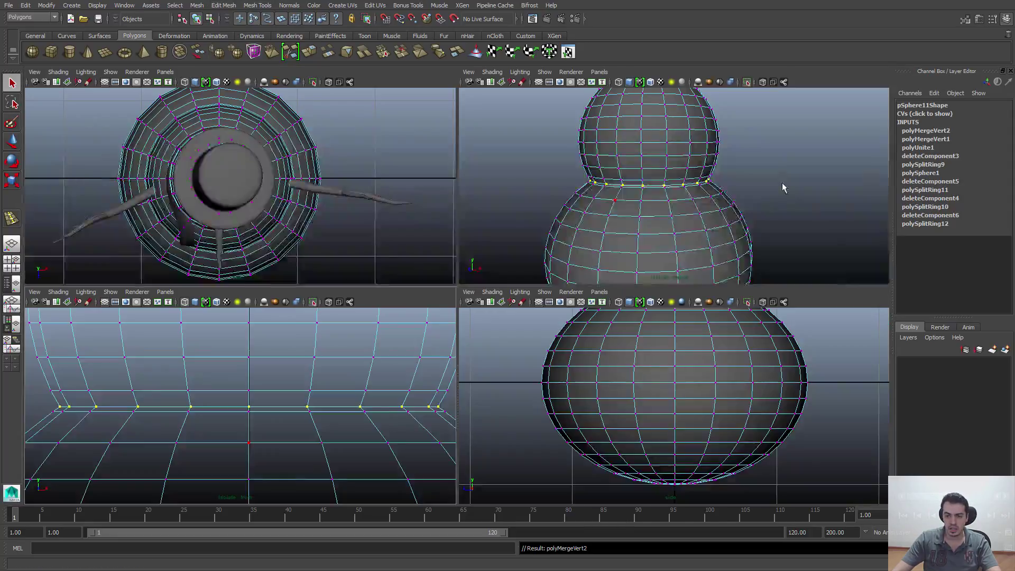
{"action": "key", "text": "space"}
{"action": "key", "text": "3"}
{"action": "left_click_drag", "start_coordinate": [574, 182], "coordinate": [603, 212]}
{"action": "left_click", "coordinate": [397, 181]}
{"action": "left_click", "coordinate": [662, 232]}
{"action": "right_click_drag", "start_coordinate": [582, 297], "coordinate": [416, 267], "text": "alt"}
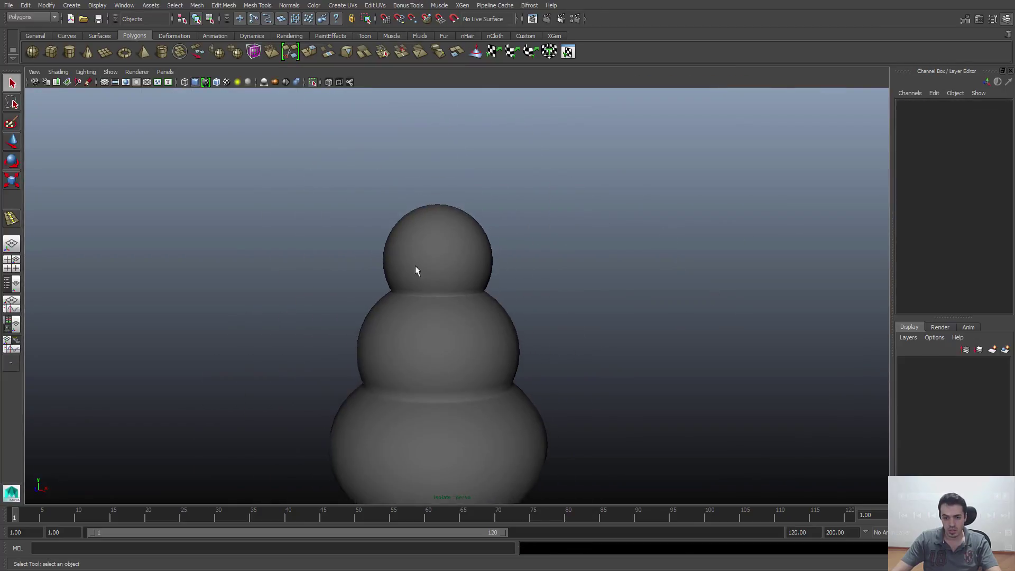
{"action": "middle_click_drag", "start_coordinate": [525, 284], "coordinate": [529, 216], "text": "alt"}
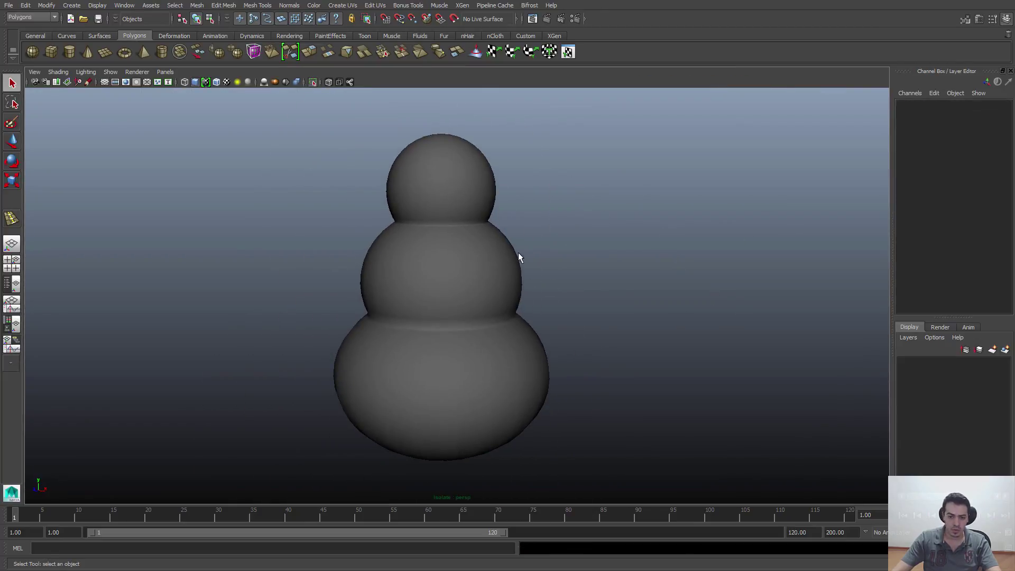
{"action": "left_click", "coordinate": [484, 314]}
{"action": "left_click", "coordinate": [571, 251]}
{"action": "right_click_drag", "start_coordinate": [636, 295], "coordinate": [707, 340], "text": "alt"}
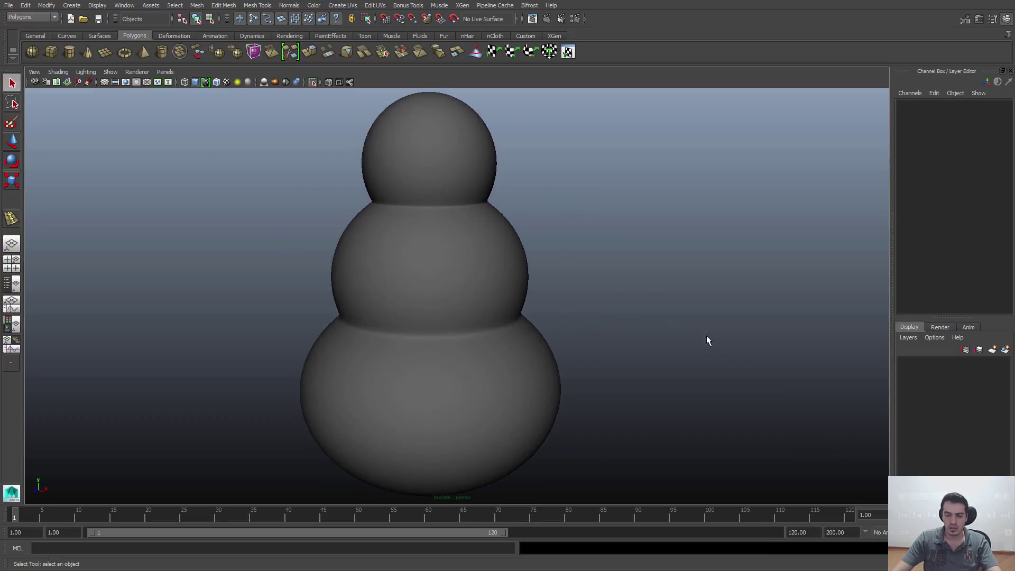
Step: Select the full edge loop just below the seam between the middle and top spheres
{"action": "left_click", "coordinate": [434, 195]}
{"action": "middle_click_drag", "start_coordinate": [412, 217], "coordinate": [418, 261], "text": "alt"}
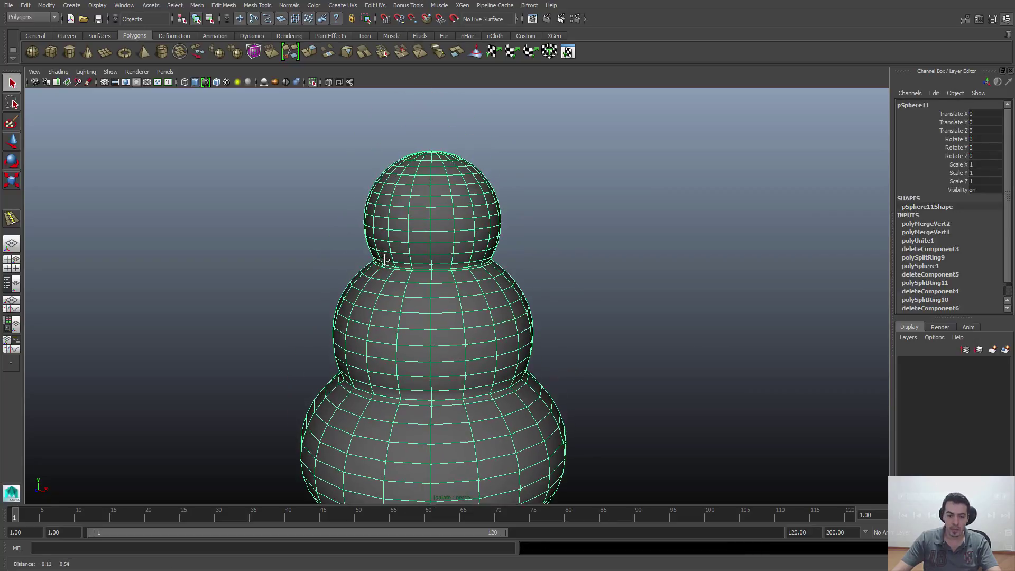
{"action": "right_click_drag", "start_coordinate": [419, 261], "coordinate": [592, 290], "text": "alt"}
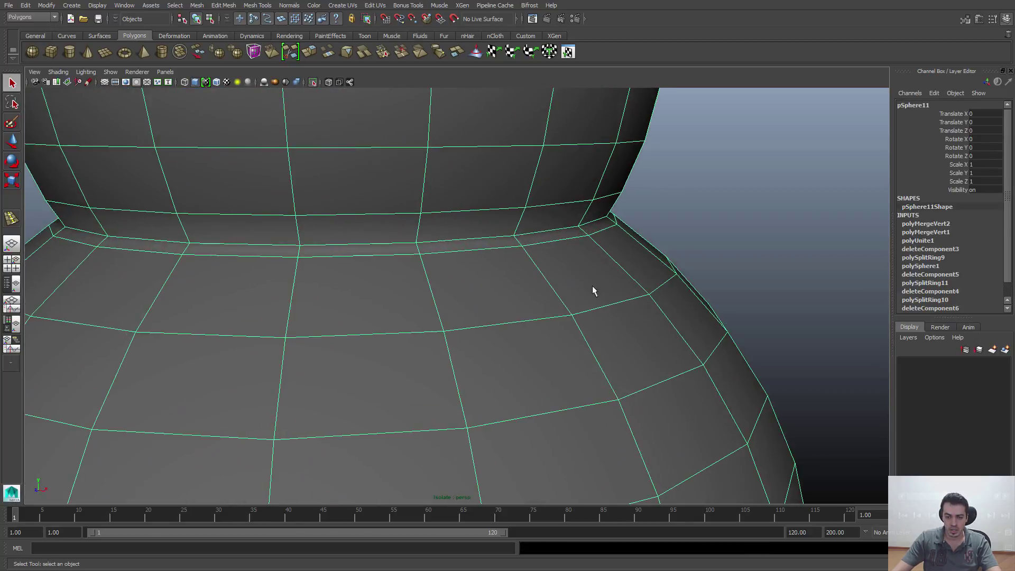
{"action": "right_click_drag", "start_coordinate": [489, 252], "coordinate": [487, 233]}
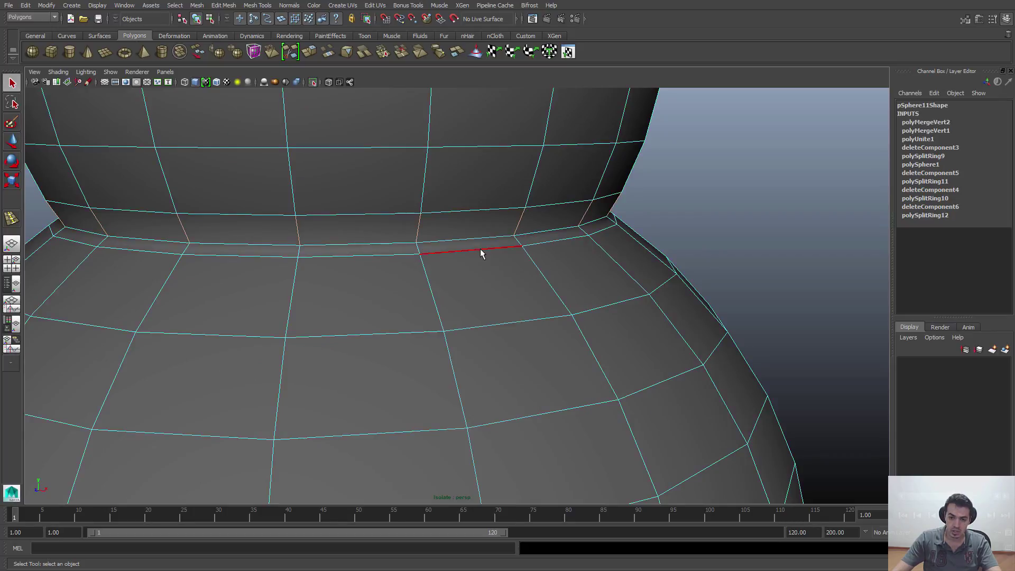
{"action": "double_click", "coordinate": [480, 253]}
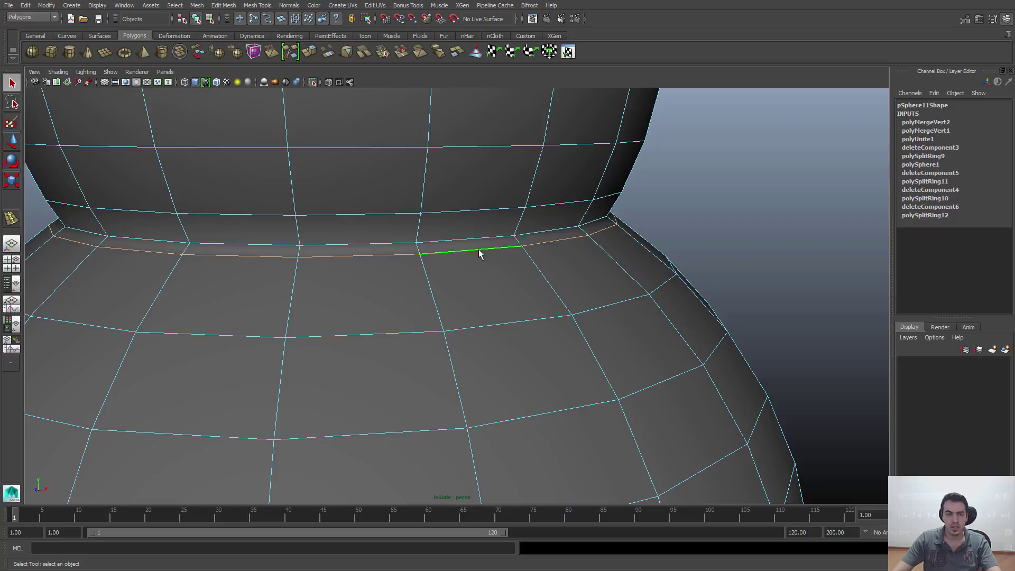
Step: Try a plain delete of the selected edge loop, check its vertices in vertex mode, and undo the deletion
{"action": "left_click", "coordinate": [479, 251], "text": "ctrl"}
{"action": "right_click", "coordinate": [480, 251]}
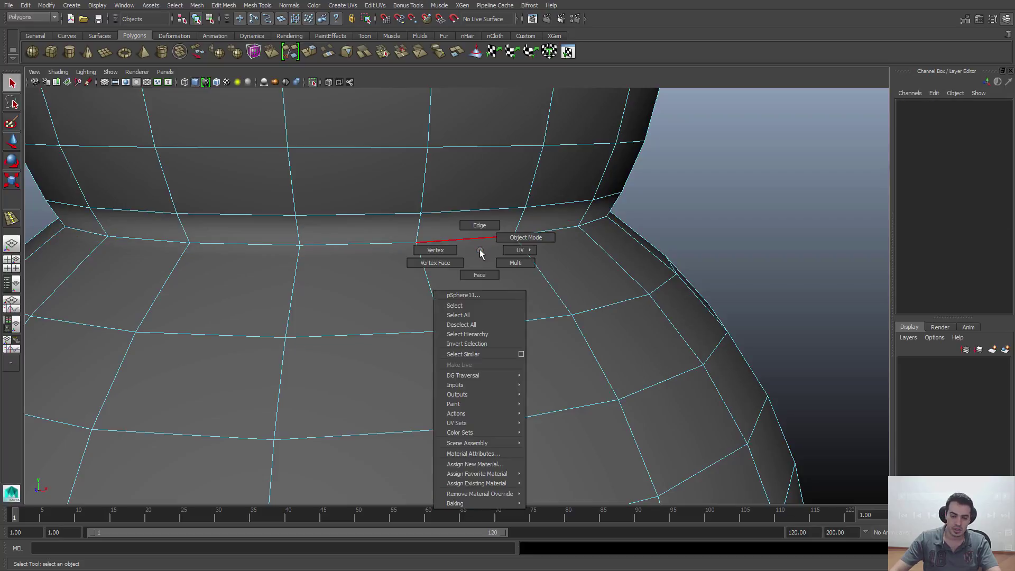
{"action": "right_click_drag", "start_coordinate": [480, 251], "coordinate": [440, 253]}
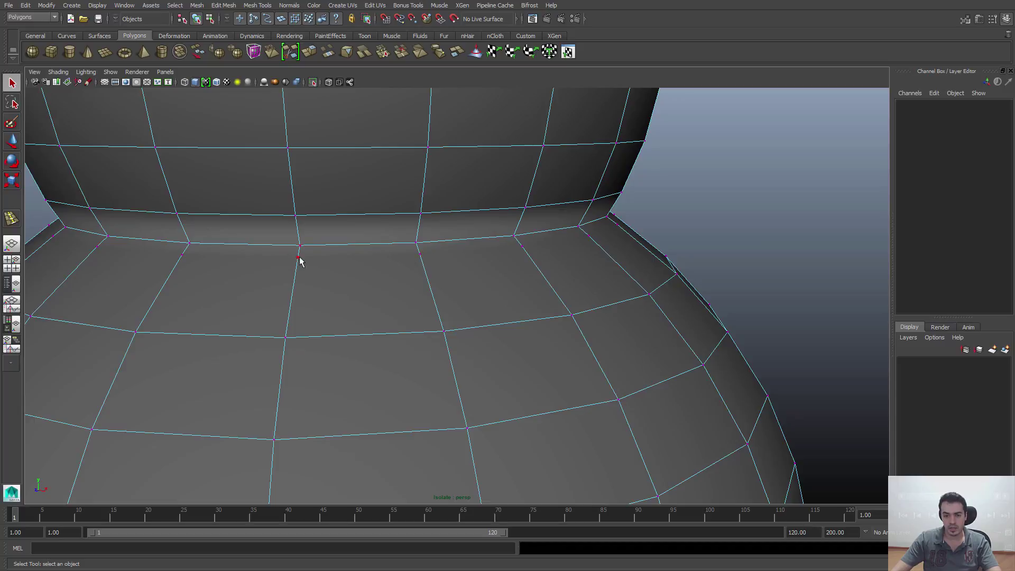
{"action": "left_click", "coordinate": [187, 262]}
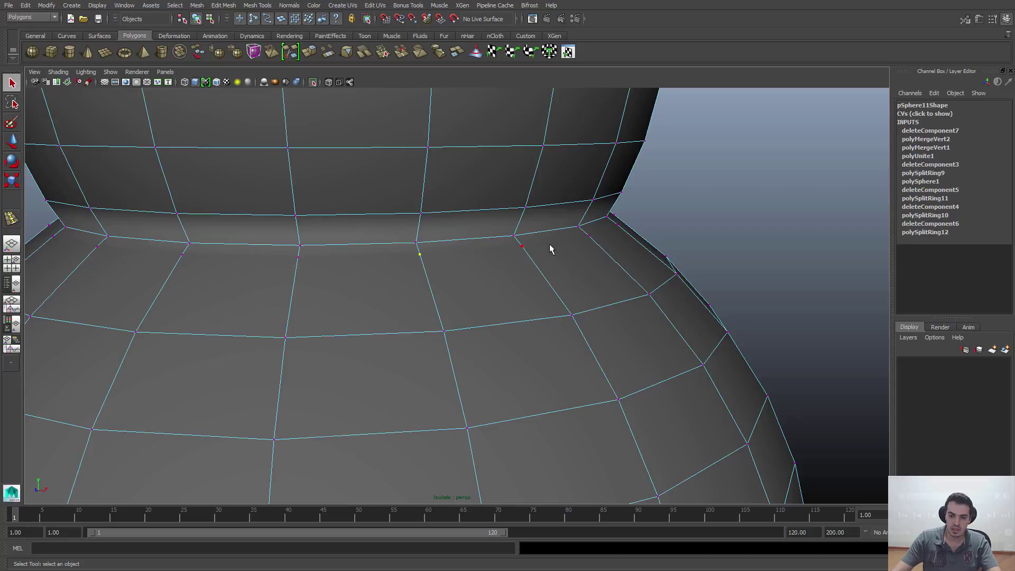
{"action": "key", "text": "ctrl+z"}
{"action": "key", "text": "ctrl+z"}
{"action": "key", "text": "ctrl+z"}
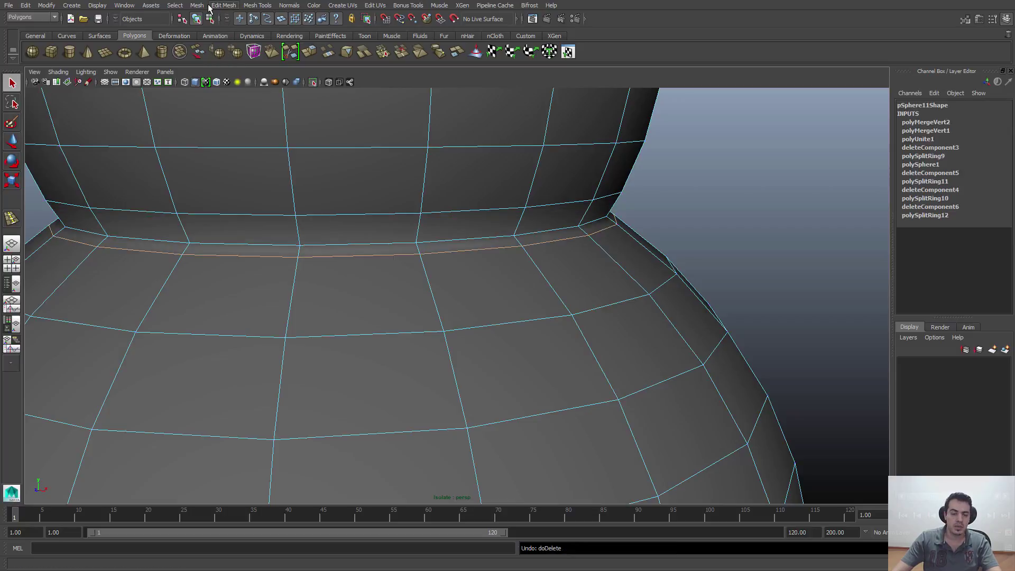
Step: Remove the selected edge loop together with its vertices using Delete Edge/Vertex
{"action": "left_click", "coordinate": [225, 6]}
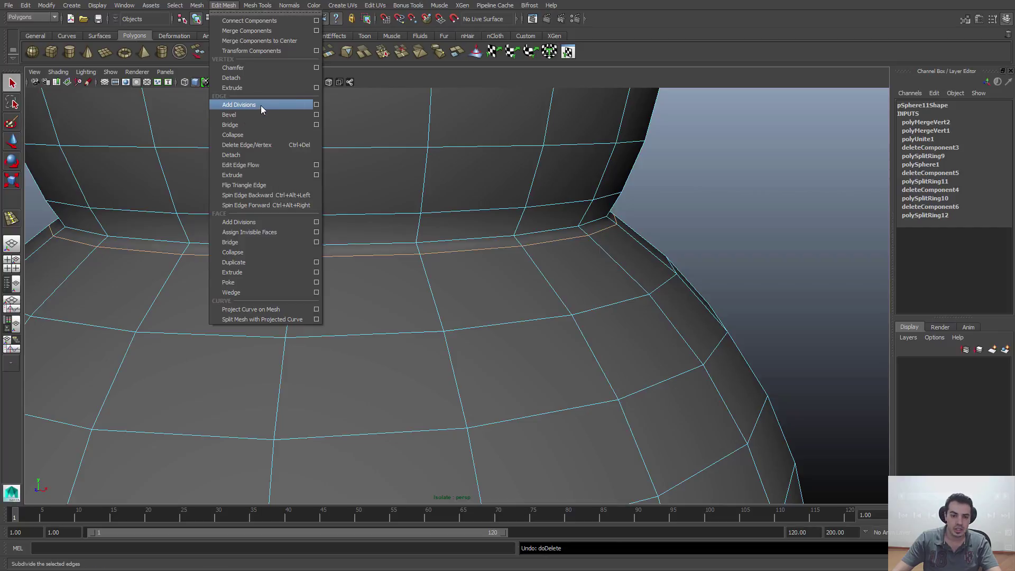
{"action": "left_click", "coordinate": [241, 145]}
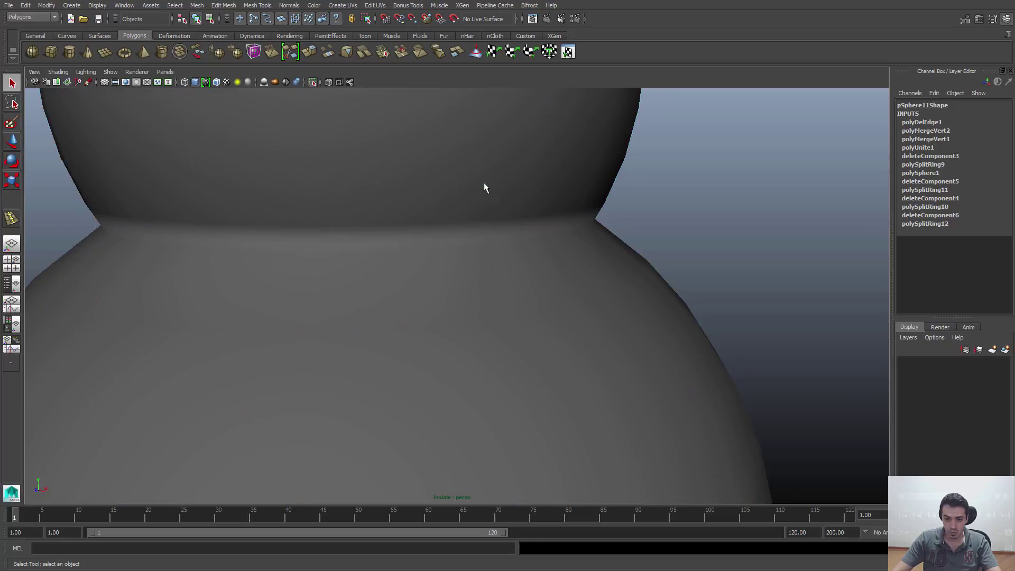
Step: Preview the body smoothed and examine both seams between the spheres
{"action": "left_click", "coordinate": [529, 195]}
{"action": "key", "text": "3"}
{"action": "left_click_drag", "start_coordinate": [709, 192], "coordinate": [739, 217]}
{"action": "right_click_drag", "start_coordinate": [642, 255], "coordinate": [315, 276], "text": "alt"}
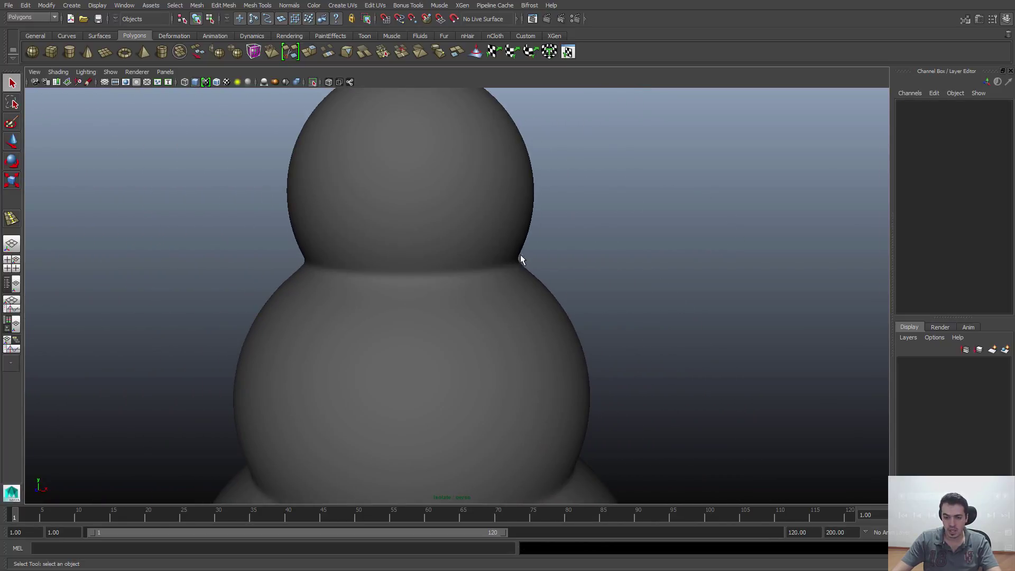
{"action": "right_click_drag", "start_coordinate": [521, 254], "coordinate": [394, 288], "text": "alt"}
{"action": "middle_click_drag", "start_coordinate": [439, 362], "coordinate": [434, 231], "text": "alt"}
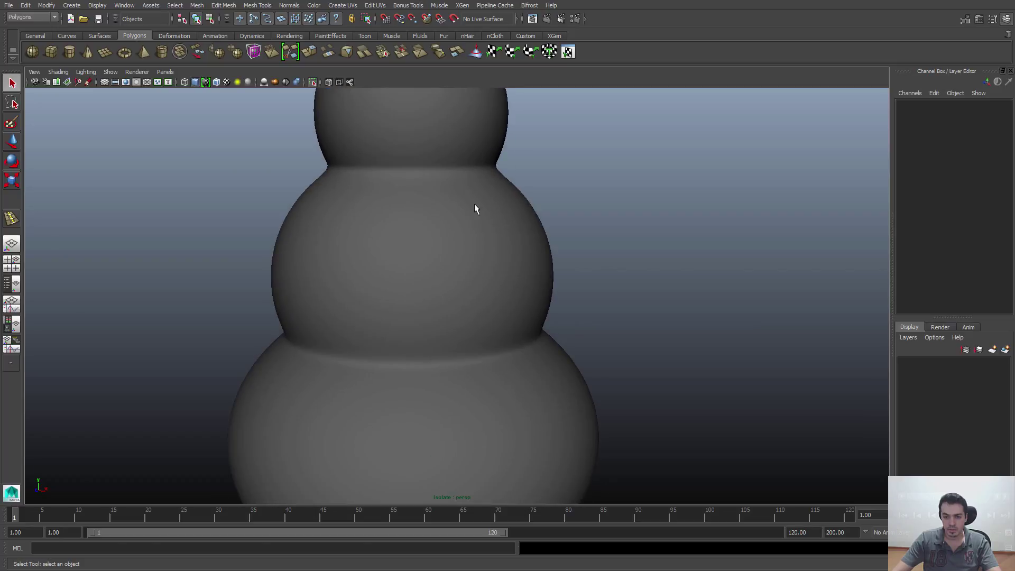
Step: Remove the edge loop just below the seam between the bottom and middle spheres using Delete Edge/Vertex
{"action": "left_click", "coordinate": [498, 297]}
{"action": "right_click_drag", "start_coordinate": [498, 297], "coordinate": [595, 362], "text": "alt"}
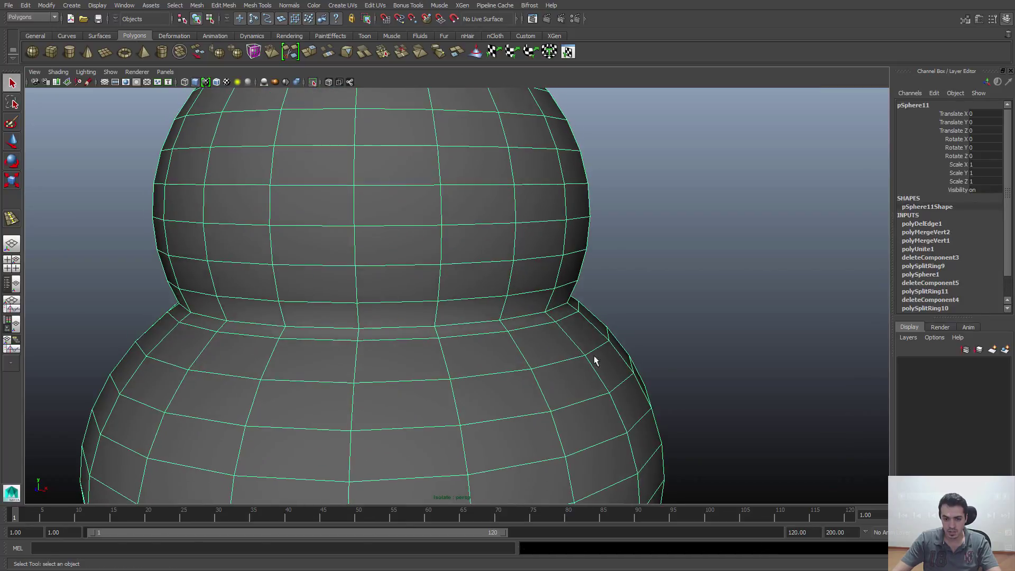
{"action": "right_click_drag", "start_coordinate": [379, 347], "coordinate": [341, 344]}
{"action": "left_click", "coordinate": [370, 342]}
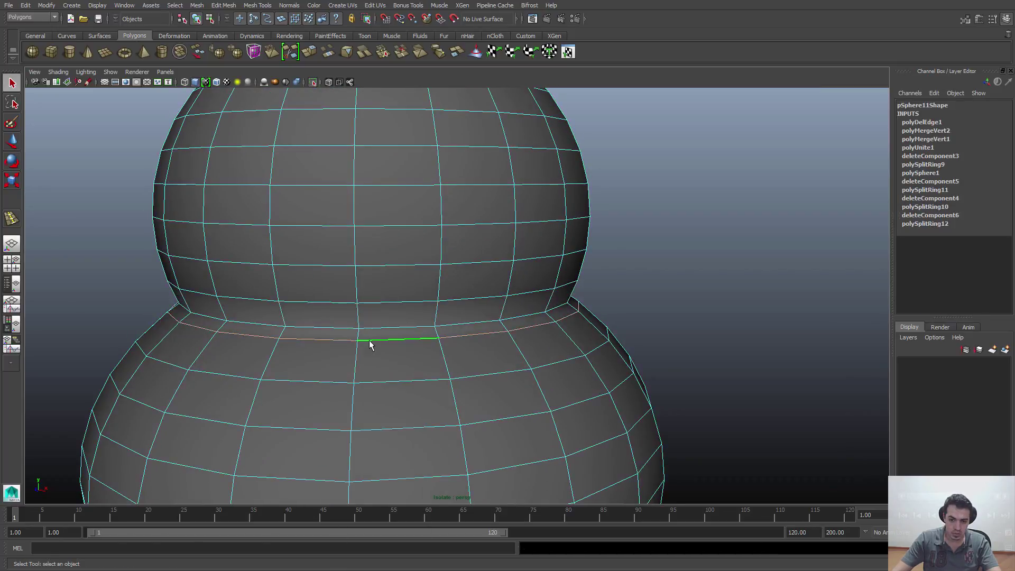
{"action": "left_click", "coordinate": [223, 5]}
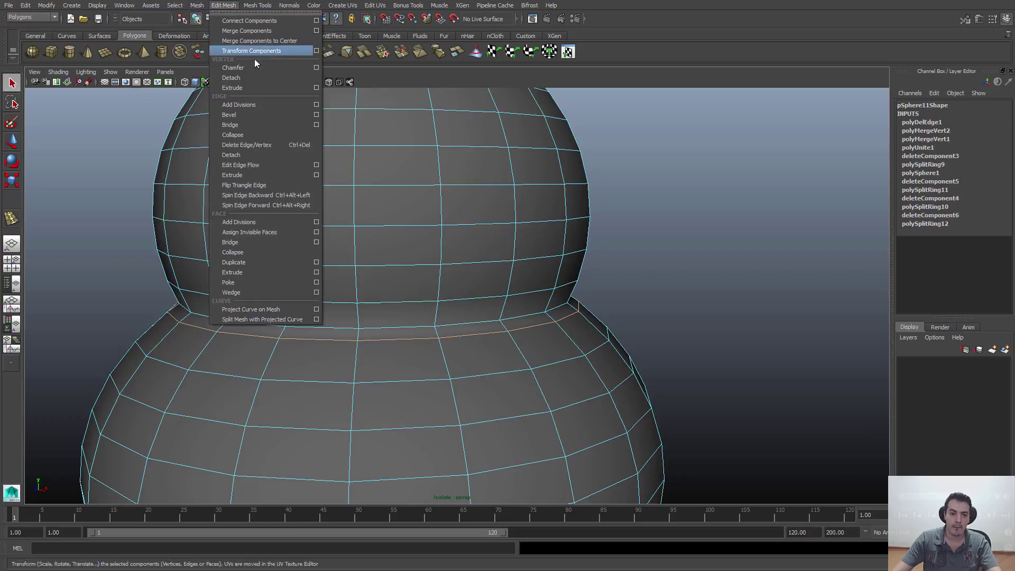
{"action": "left_click", "coordinate": [269, 147]}
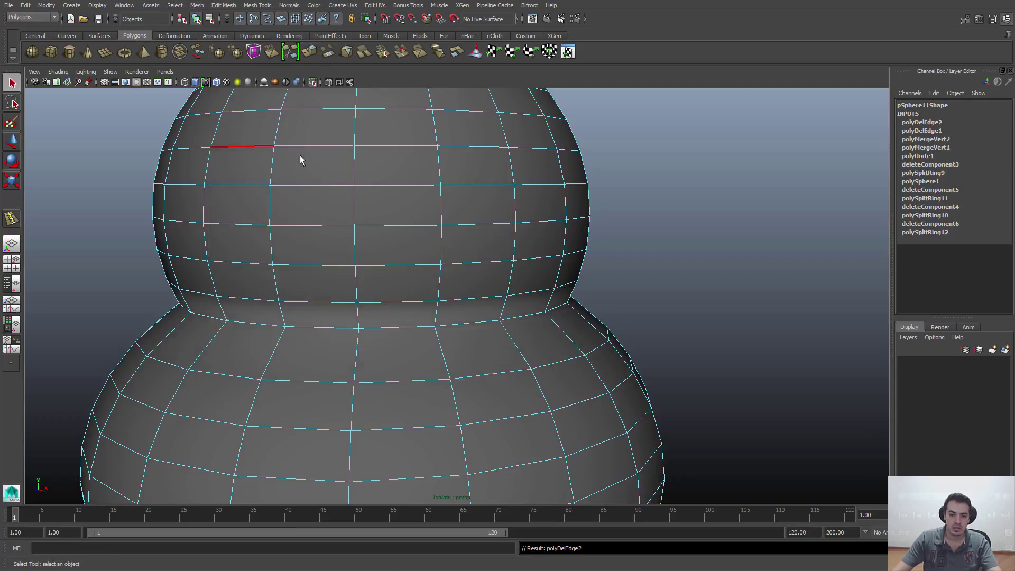
Step: Check the lower seam in object mode, and undo the deletion of the edge loop just below it
{"action": "right_click_drag", "start_coordinate": [471, 227], "coordinate": [515, 209]}
{"action": "left_click", "coordinate": [668, 221]}
{"action": "right_click_drag", "start_coordinate": [668, 221], "coordinate": [496, 302], "text": "alt"}
{"action": "left_click", "coordinate": [493, 325]}
{"action": "key", "text": "ctrl+z"}
{"action": "key", "text": "ctrl+z"}
{"action": "key", "text": "ctrl+z"}
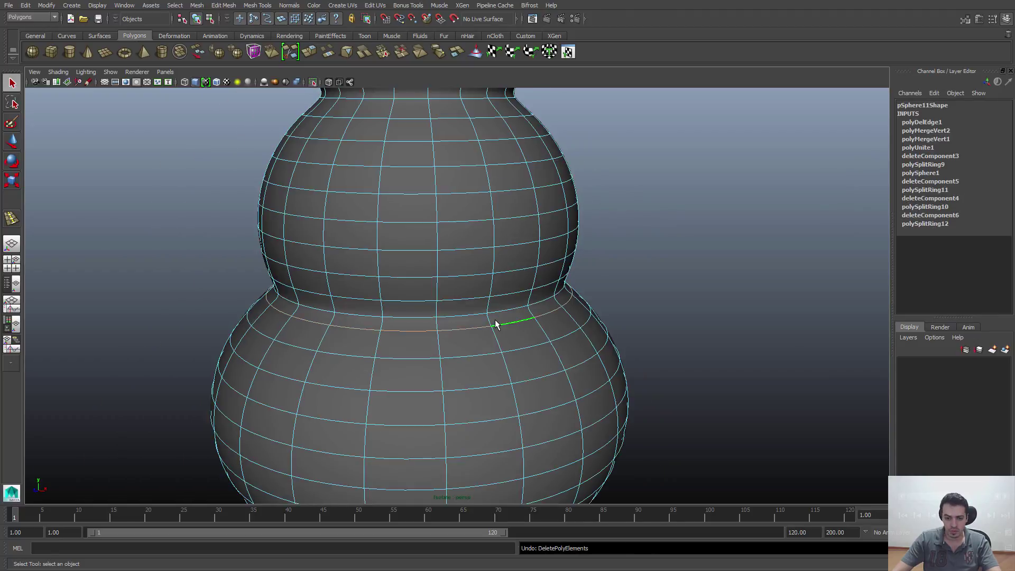
Step: Return the body to object mode and examine both seams between the spheres in the shaded view
{"action": "right_click_drag", "start_coordinate": [462, 226], "coordinate": [493, 211]}
{"action": "left_click_drag", "start_coordinate": [706, 253], "coordinate": [729, 268]}
{"action": "right_click_drag", "start_coordinate": [729, 269], "coordinate": [428, 255], "text": "alt"}
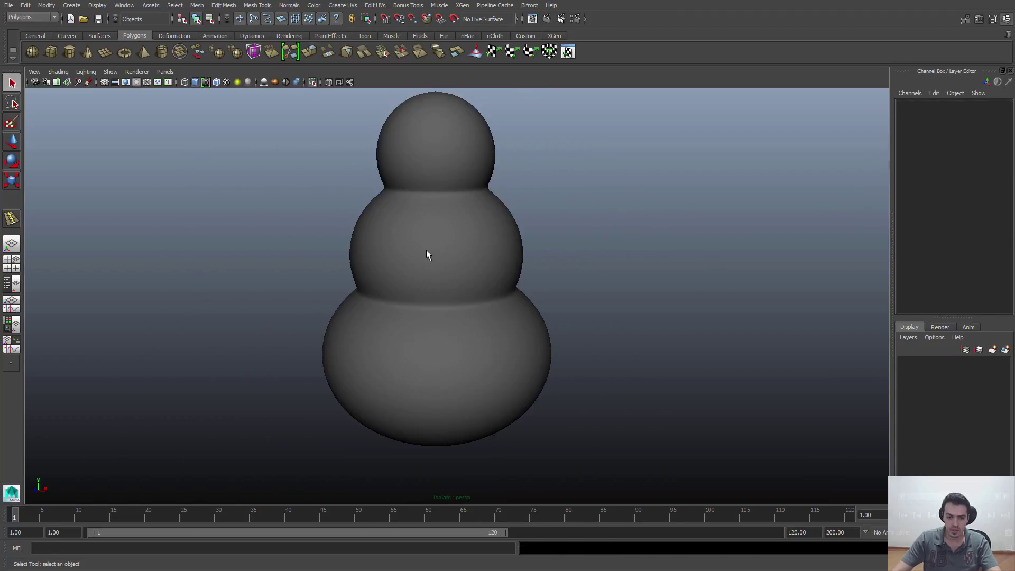
{"action": "left_click", "coordinate": [485, 201]}
{"action": "left_click_drag", "start_coordinate": [615, 250], "coordinate": [635, 273]}
{"action": "left_click_drag", "start_coordinate": [636, 273], "coordinate": [616, 260], "text": "alt"}
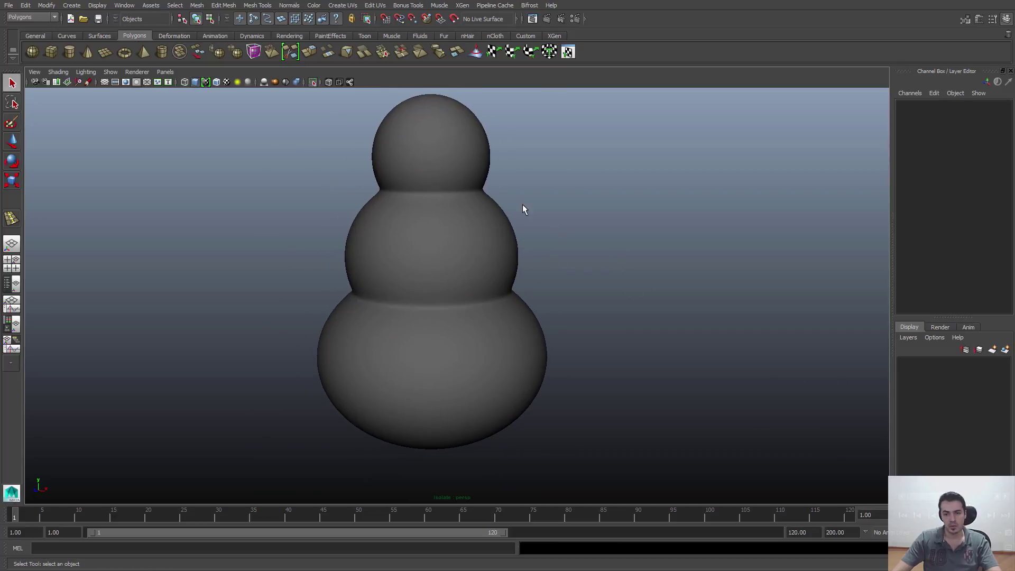
{"action": "left_click", "coordinate": [486, 203]}
{"action": "left_click", "coordinate": [558, 200]}
{"action": "middle_click_drag", "start_coordinate": [569, 206], "coordinate": [567, 211], "text": "alt"}
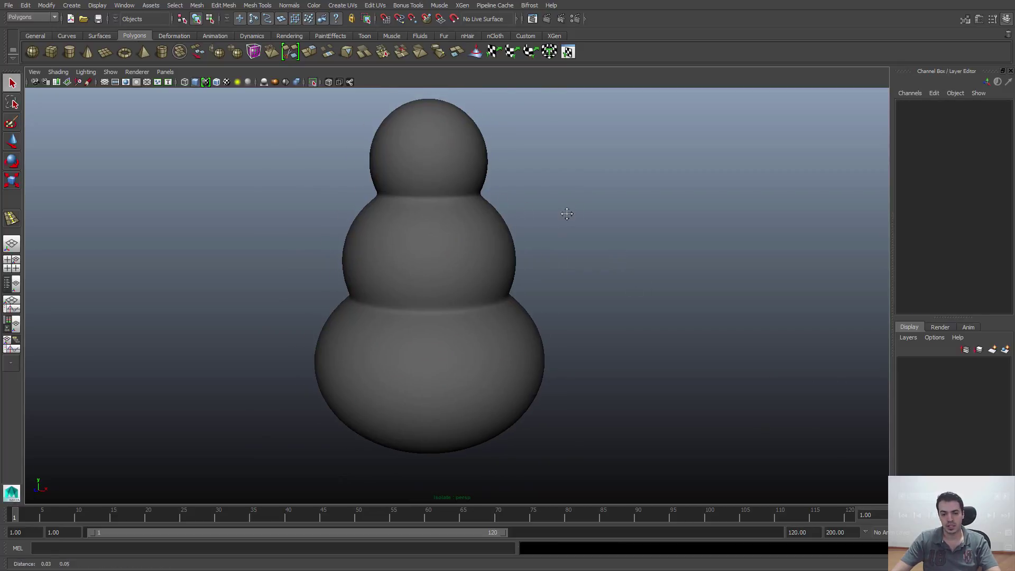
Step: Turn off the isolated display of the body and view the whole snowman from several angles
{"action": "left_click", "coordinate": [311, 83]}
{"action": "right_click_drag", "start_coordinate": [698, 258], "coordinate": [605, 265], "text": "alt"}
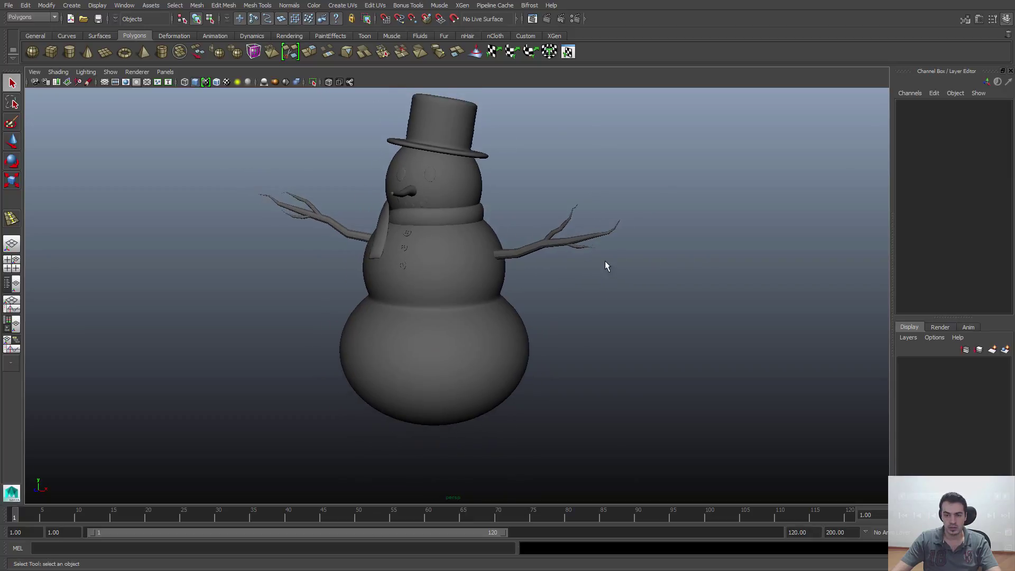
{"action": "mouse_move", "coordinate": [605, 265]}
{"action": "left_mouse_down", "text": "alt"}
{"action": "mouse_move", "coordinate": [539, 261]}
{"action": "mouse_move", "coordinate": [597, 255]}
{"action": "left_mouse_up", "text": "alt"}
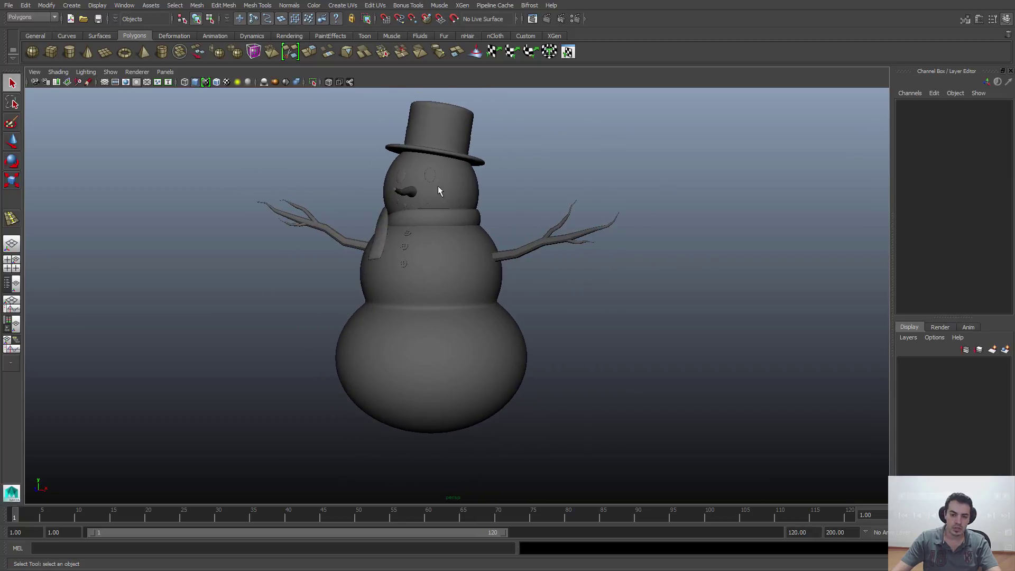
{"action": "left_click_drag", "start_coordinate": [491, 281], "coordinate": [421, 306], "text": "alt"}
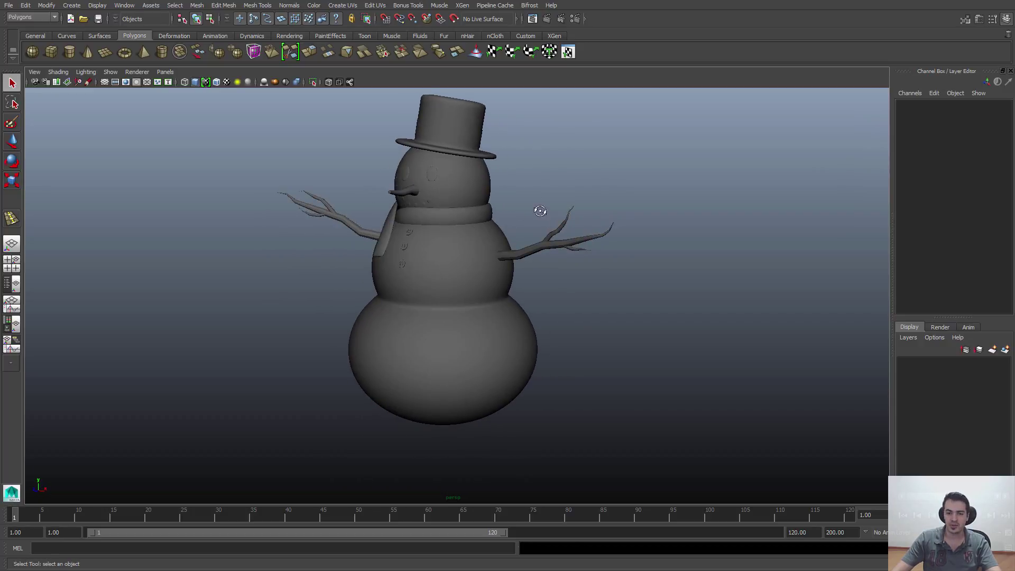
{"action": "left_click_drag", "start_coordinate": [539, 211], "coordinate": [502, 259], "text": "alt"}
{"action": "middle_click_drag", "start_coordinate": [460, 295], "coordinate": [496, 300], "text": "alt"}
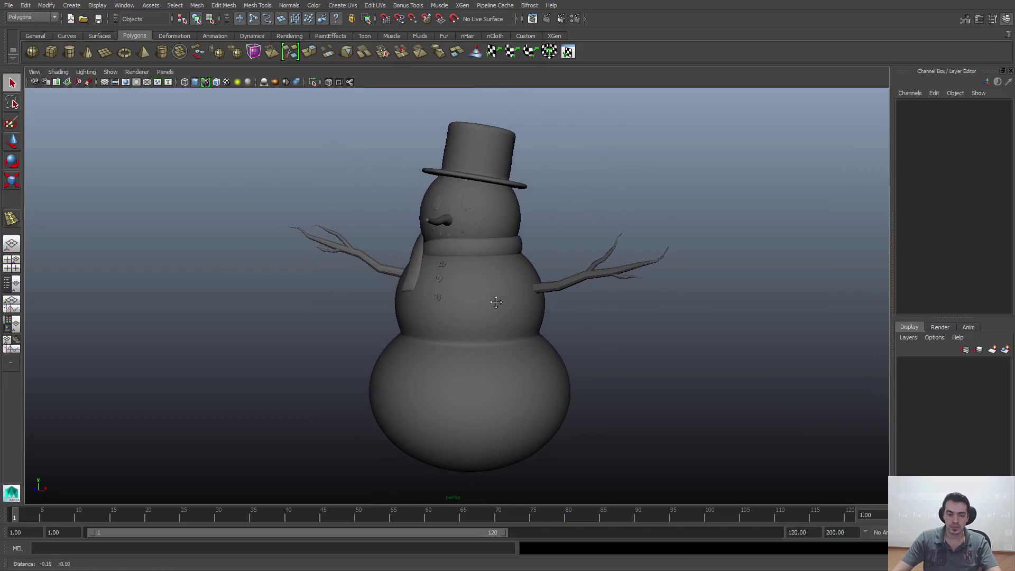
{"action": "right_click_drag", "start_coordinate": [496, 299], "coordinate": [487, 303], "text": "alt"}
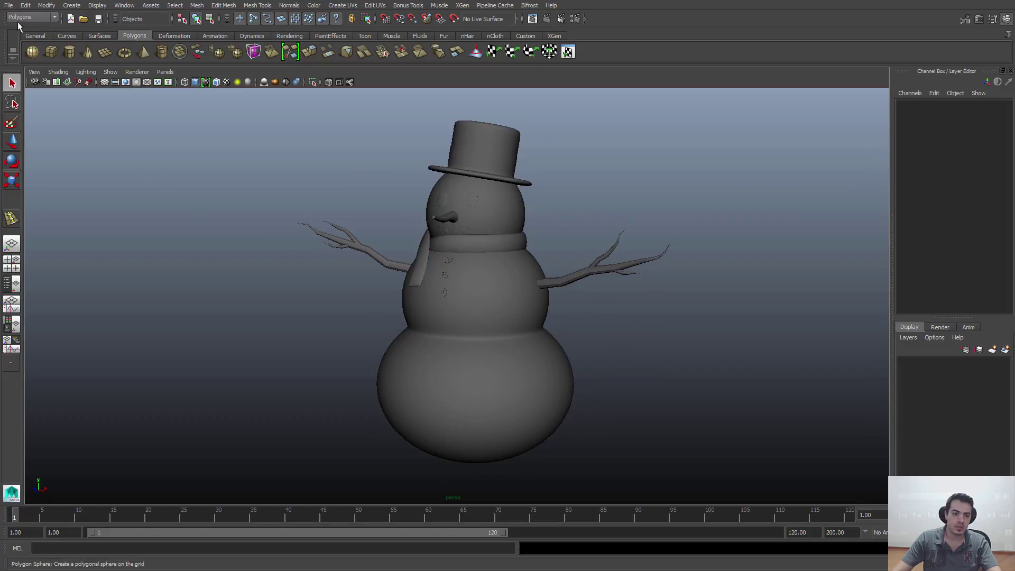
Step: Save the scene as a new version named Boneco_de_Neve_v004.mb
{"action": "left_click", "coordinate": [9, 5]}
{"action": "left_click", "coordinate": [34, 52]}
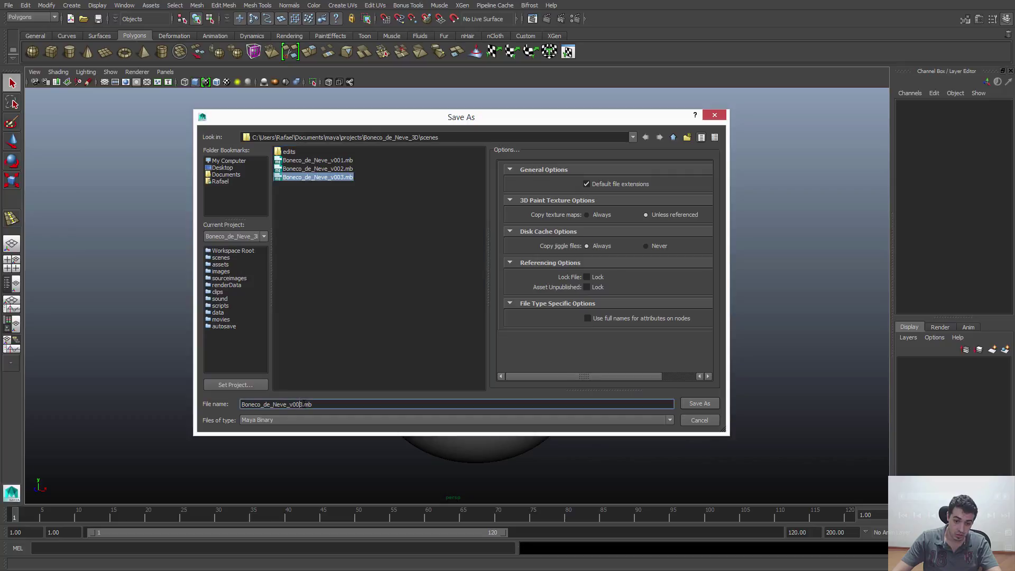
{"action": "key", "text": "BackSpace"}
{"action": "type", "text": "4"}
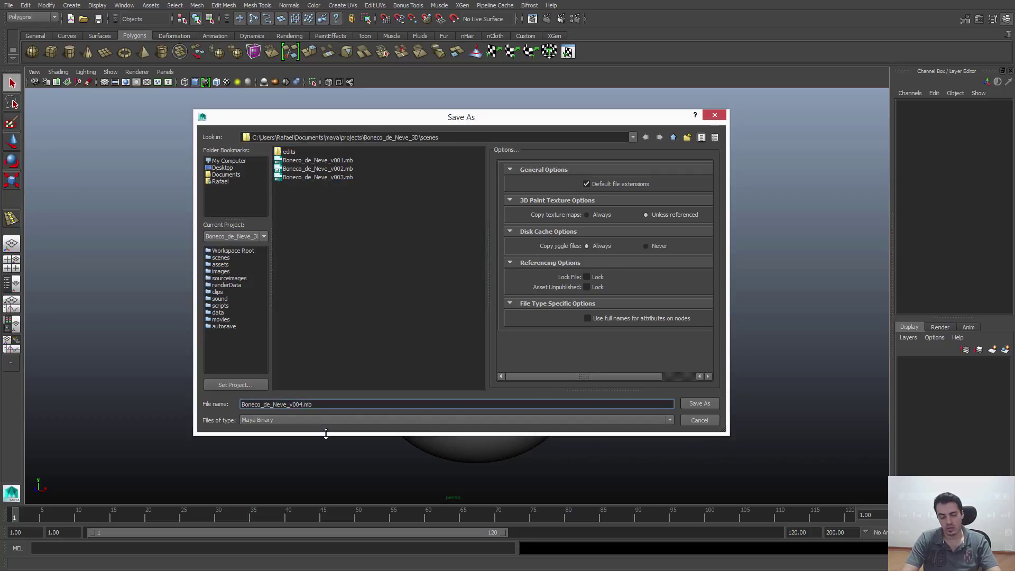
{"action": "key", "text": "Return"}
Step: Select the merged snowman body and activate the Sculpt Geometry Tool
{"action": "left_click_drag", "start_coordinate": [557, 356], "coordinate": [595, 358], "text": "alt"}
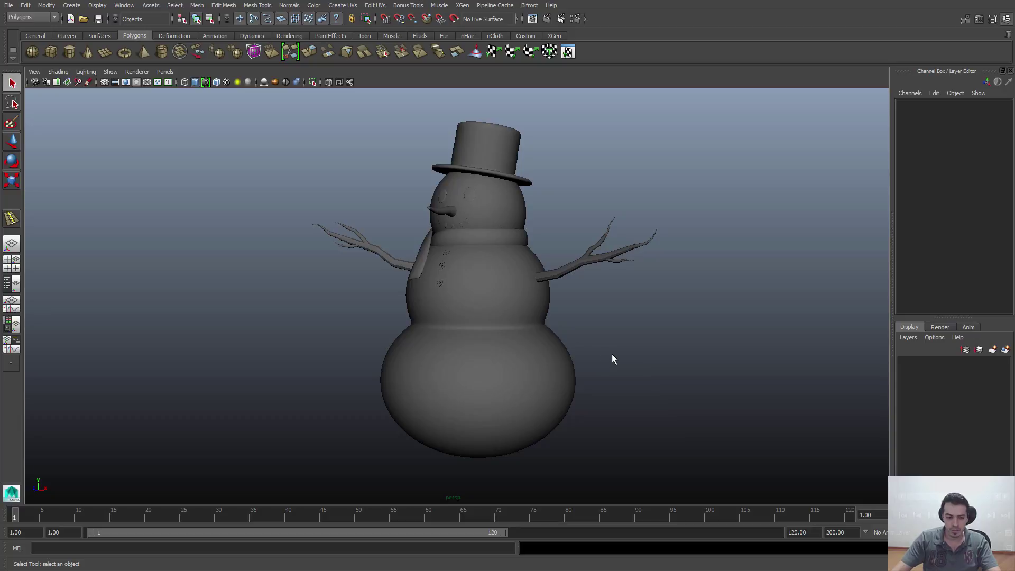
{"action": "left_click", "coordinate": [423, 297]}
{"action": "left_click", "coordinate": [329, 302]}
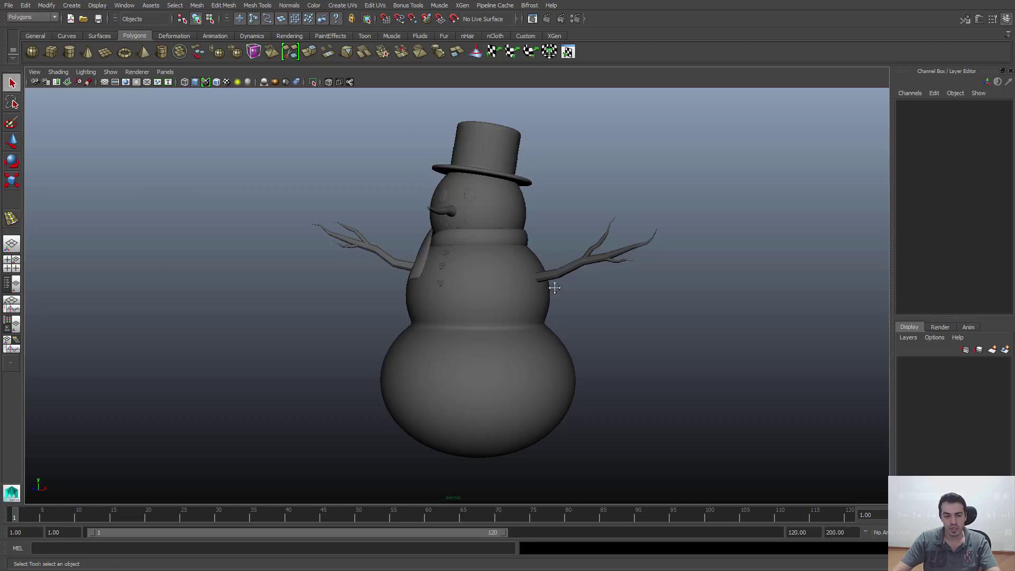
{"action": "left_click_drag", "start_coordinate": [555, 288], "coordinate": [540, 288], "text": "alt"}
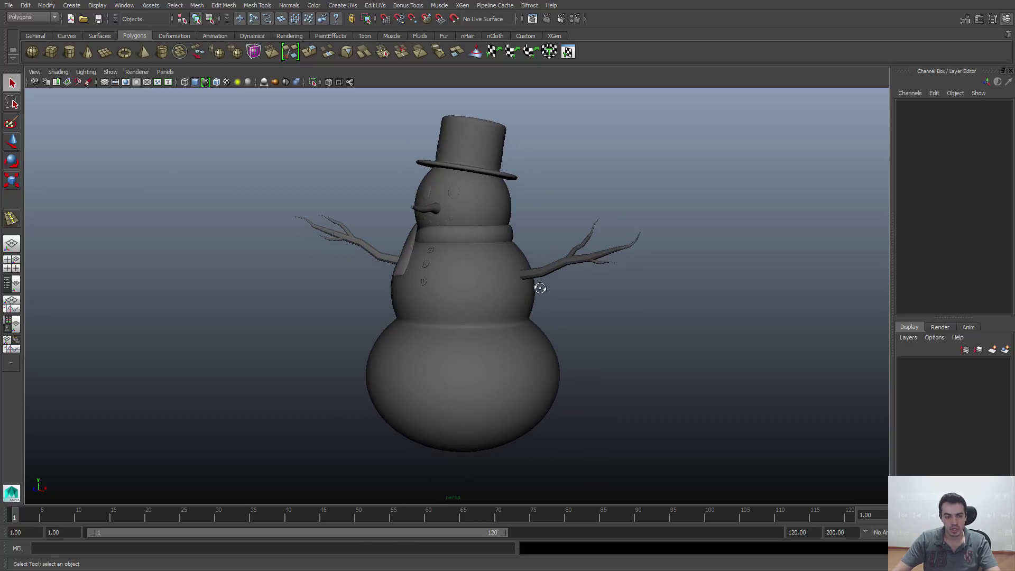
{"action": "left_click", "coordinate": [454, 331]}
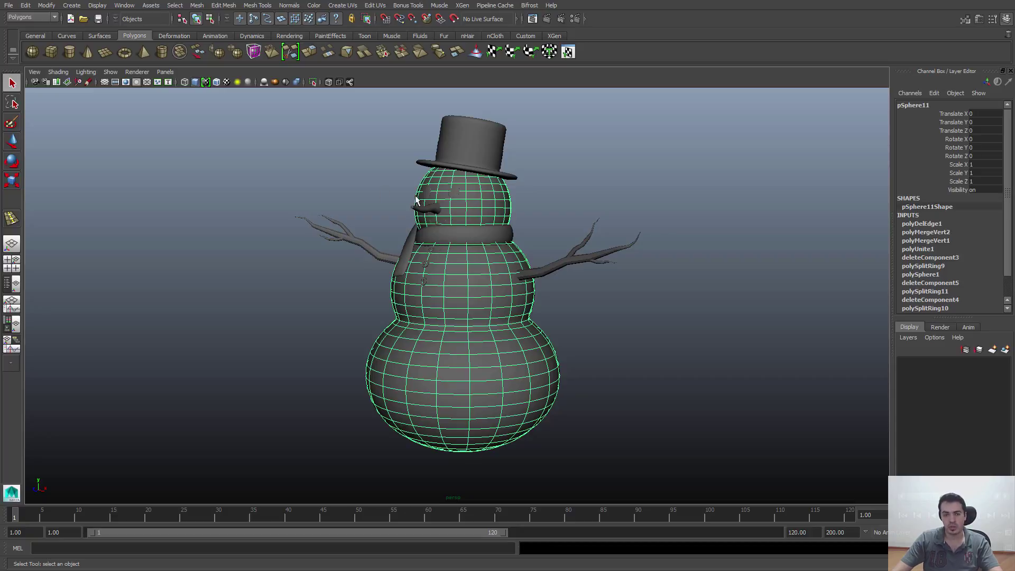
{"action": "left_click", "coordinate": [263, 6]}
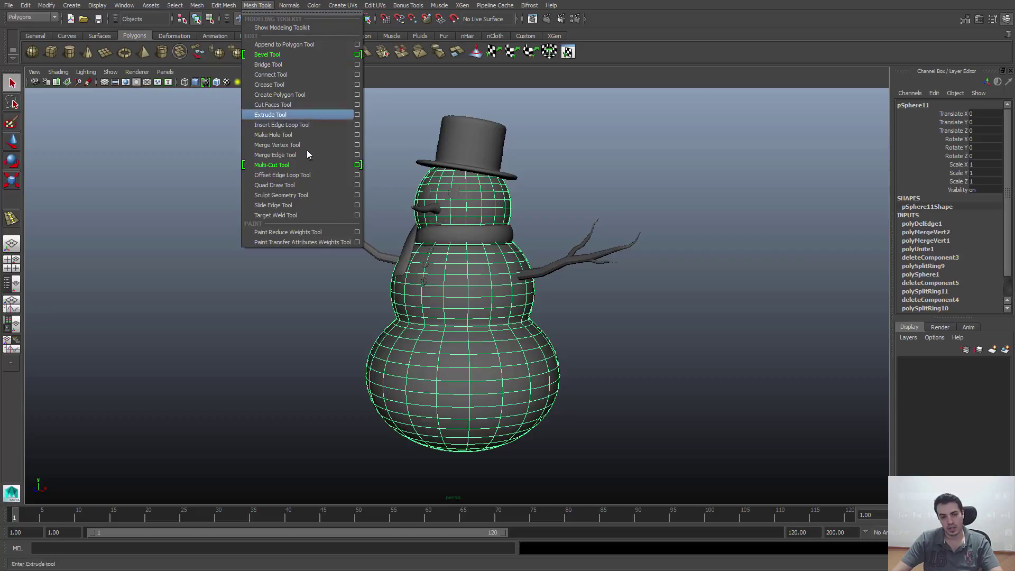
{"action": "left_click", "coordinate": [297, 195]}
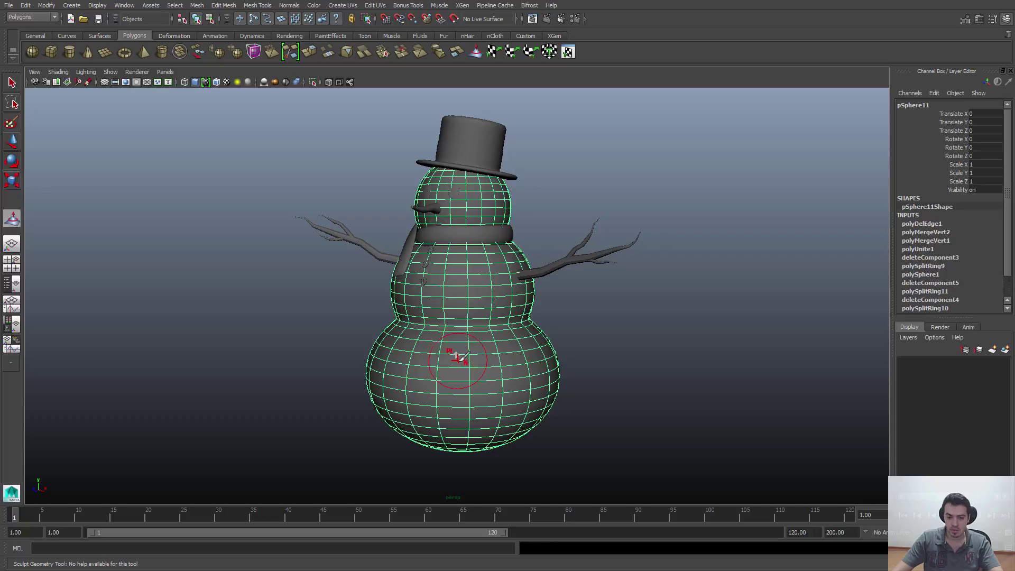
Step: Try sculpting strokes across the snowman's body and head, and undo them
{"action": "mouse_move", "coordinate": [489, 353]}
{"action": "left_mouse_down"}
{"action": "mouse_move", "coordinate": [475, 388]}
{"action": "mouse_move", "coordinate": [376, 359]}
{"action": "mouse_move", "coordinate": [462, 319]}
{"action": "mouse_move", "coordinate": [523, 264]}
{"action": "mouse_move", "coordinate": [412, 270]}
{"action": "mouse_move", "coordinate": [429, 201]}
{"action": "mouse_move", "coordinate": [514, 291]}
{"action": "mouse_move", "coordinate": [550, 370]}
{"action": "mouse_move", "coordinate": [476, 436]}
{"action": "mouse_move", "coordinate": [455, 303]}
{"action": "mouse_move", "coordinate": [397, 236]}
{"action": "left_mouse_up"}
{"action": "left_click_drag", "start_coordinate": [423, 300], "coordinate": [394, 259]}
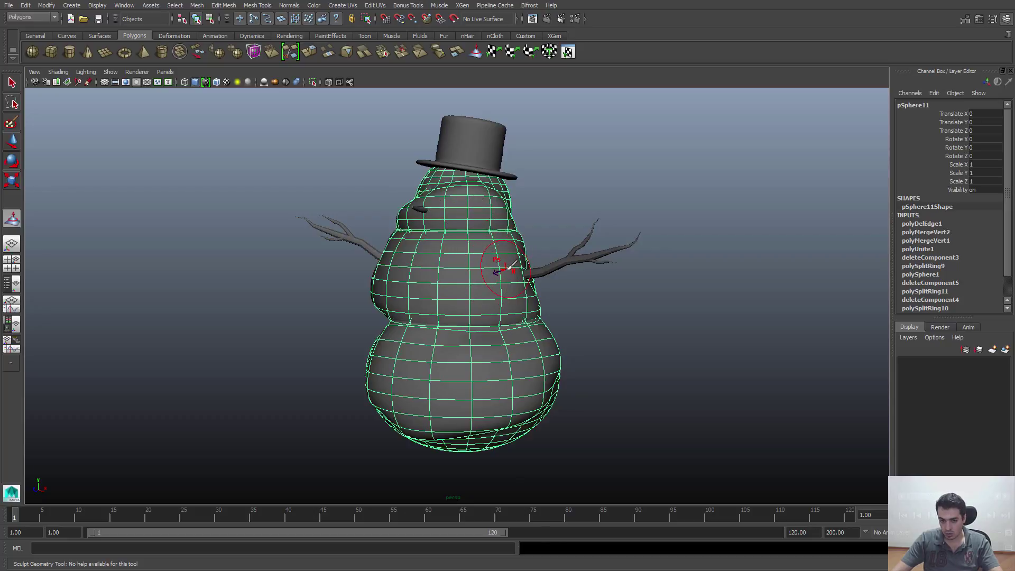
{"action": "key", "text": "ctrl+z"}
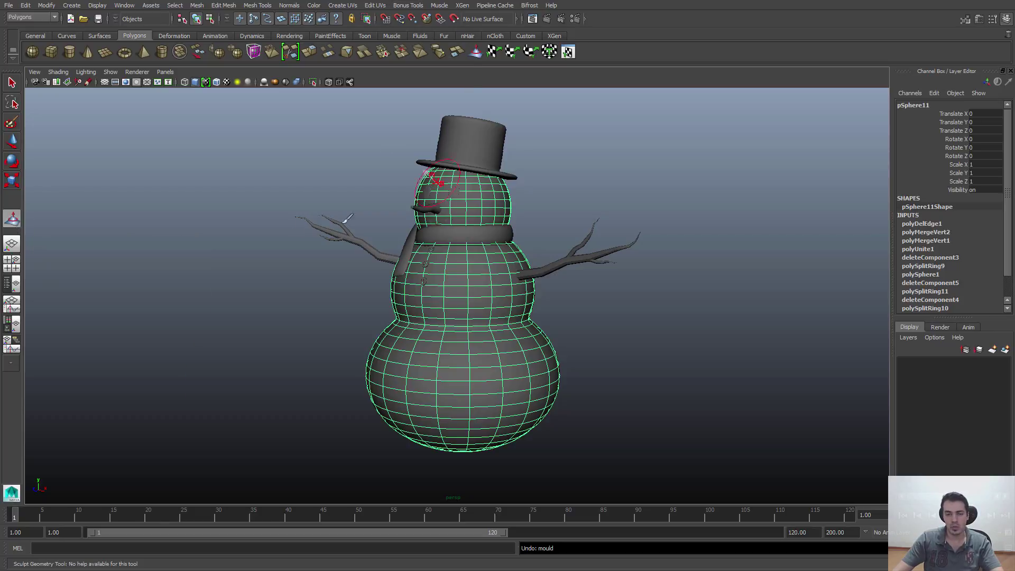
Step: Open the Sculpt Geometry Tool's settings, try a pull stroke around the bottom sphere, and undo it
{"action": "double_click", "coordinate": [10, 221]}
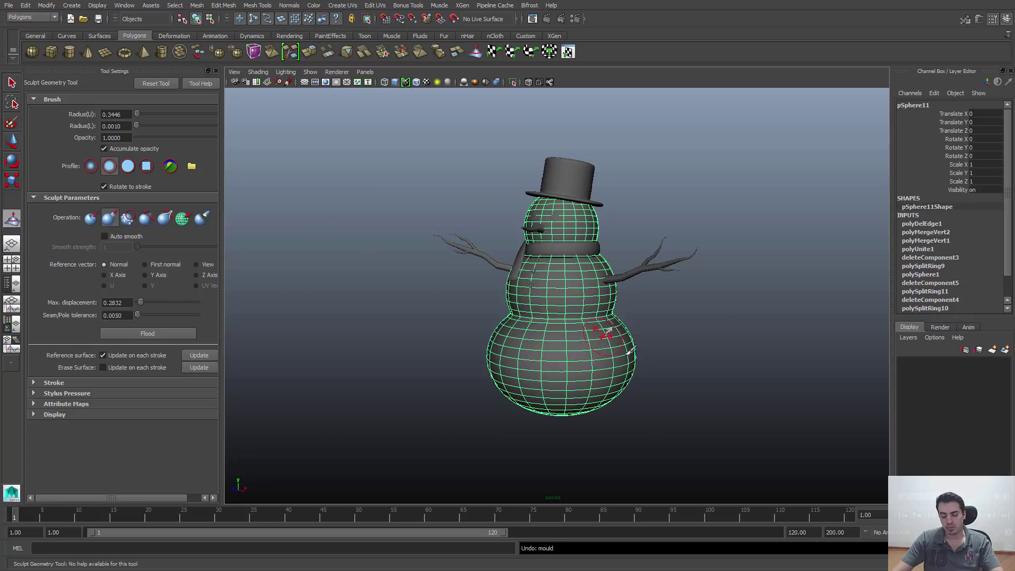
{"action": "middle_click_drag", "start_coordinate": [583, 358], "coordinate": [577, 361], "text": "alt"}
{"action": "right_click_drag", "start_coordinate": [576, 361], "coordinate": [611, 352], "text": "alt"}
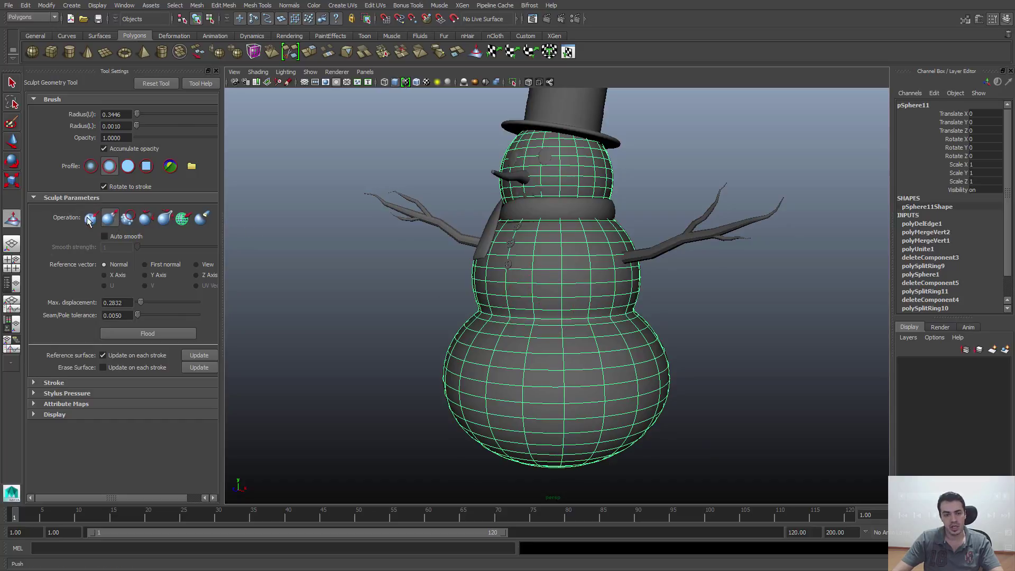
{"action": "mouse_move", "coordinate": [476, 362]}
{"action": "left_mouse_down"}
{"action": "mouse_move", "coordinate": [453, 362]}
{"action": "mouse_move", "coordinate": [661, 373]}
{"action": "left_mouse_up"}
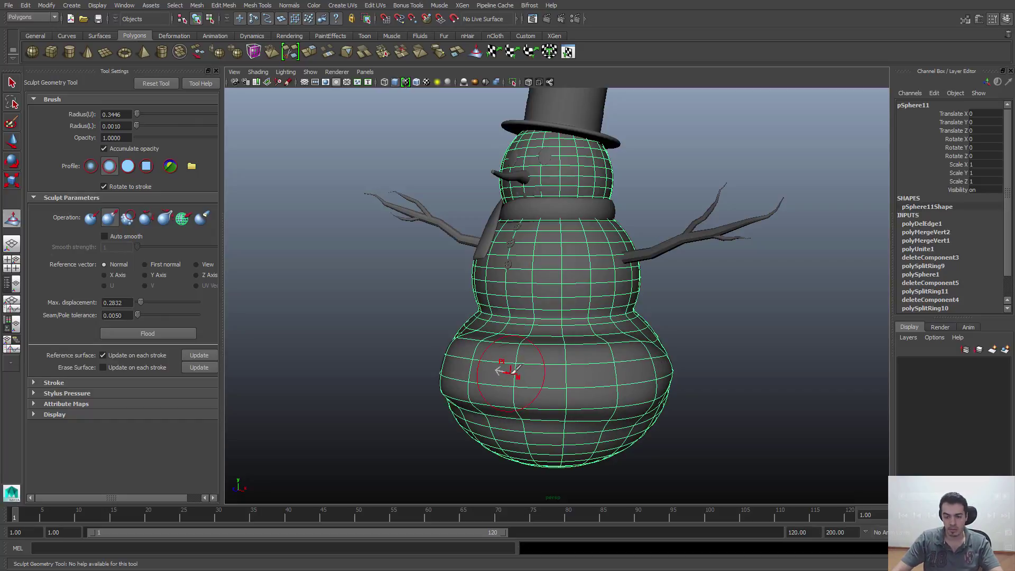
{"action": "key", "text": "ctrl+z"}
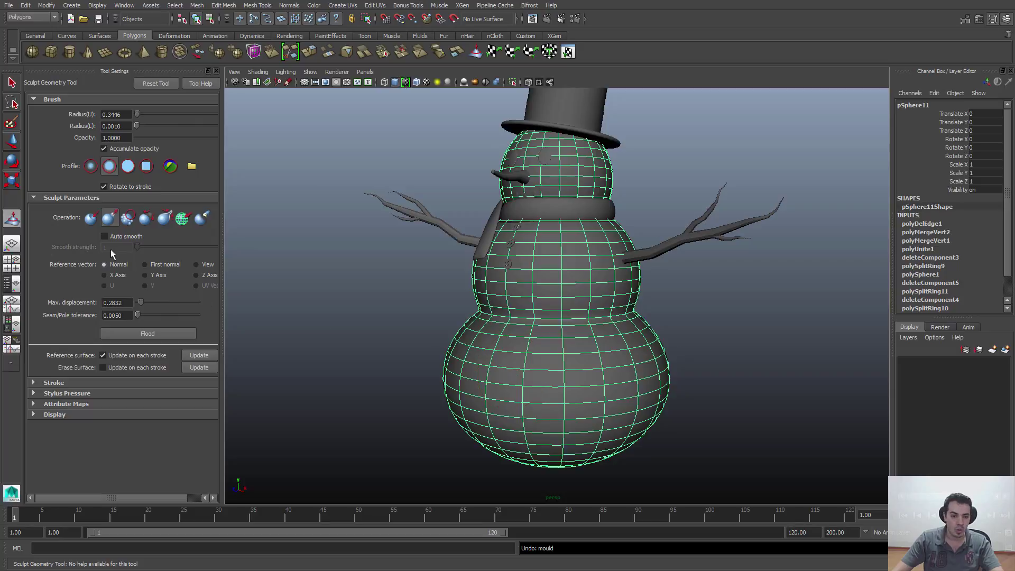
Step: Change the sculpt operation to Push, test strokes across the bottom sphere, and undo them
{"action": "left_click", "coordinate": [92, 218]}
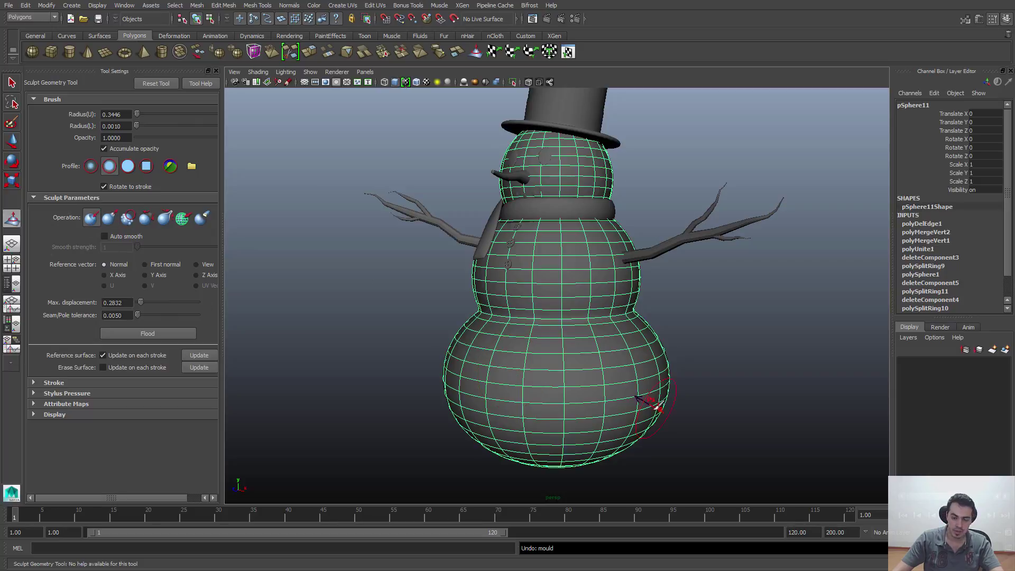
{"action": "mouse_move", "coordinate": [652, 407]}
{"action": "left_mouse_down"}
{"action": "mouse_move", "coordinate": [594, 385]}
{"action": "mouse_move", "coordinate": [521, 382]}
{"action": "left_mouse_up"}
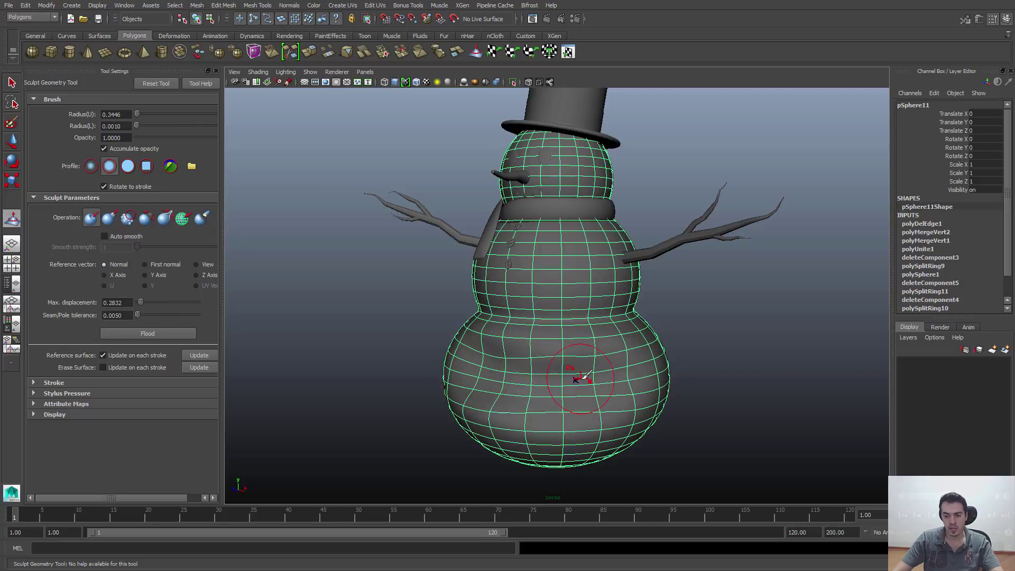
{"action": "key", "text": "ctrl+z"}
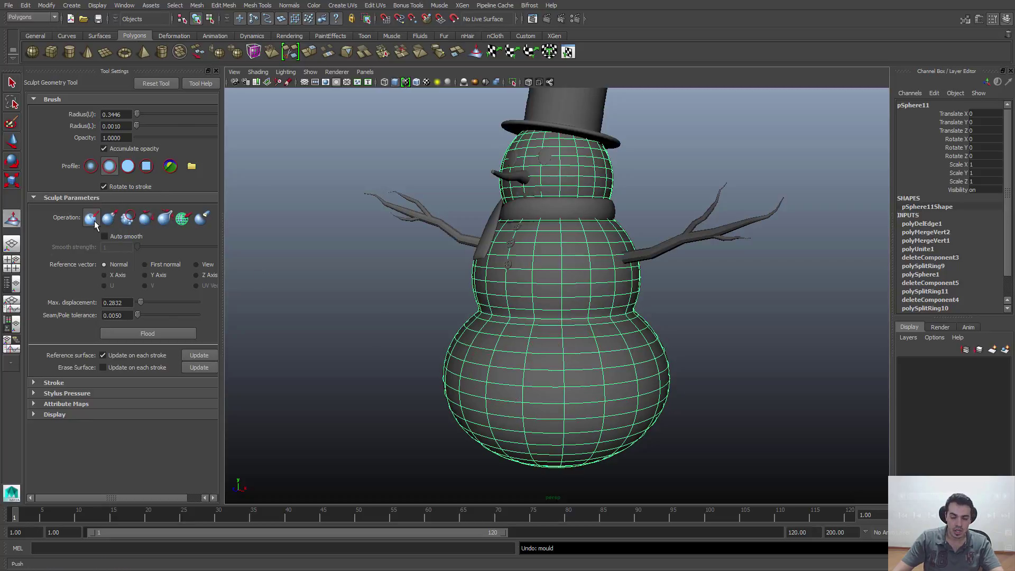
{"action": "left_click_drag", "start_coordinate": [618, 378], "coordinate": [460, 367]}
{"action": "key", "text": "ctrl+z"}
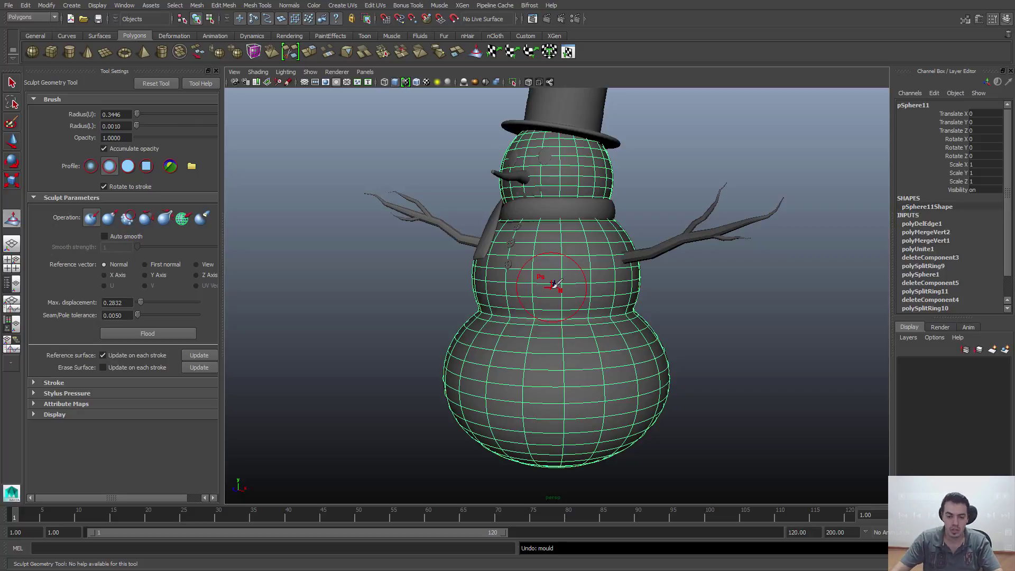
Step: Adjust the sculpt brush's upper radius, trying 0.5952 and settling on 0.3002
{"action": "left_click_drag", "start_coordinate": [553, 285], "coordinate": [533, 294], "text": "alt"}
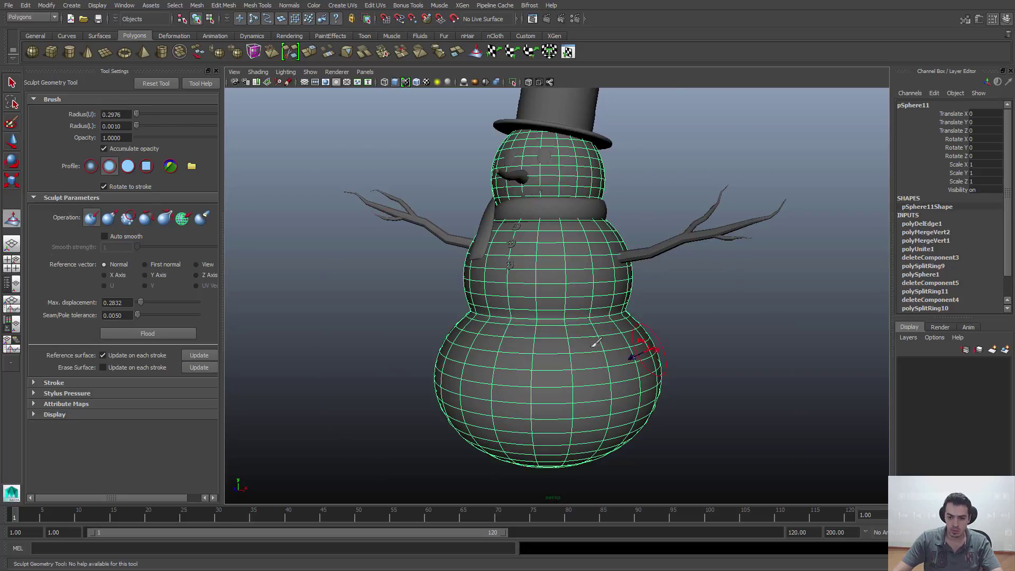
{"action": "left_click_drag", "start_coordinate": [138, 115], "coordinate": [139, 115]}
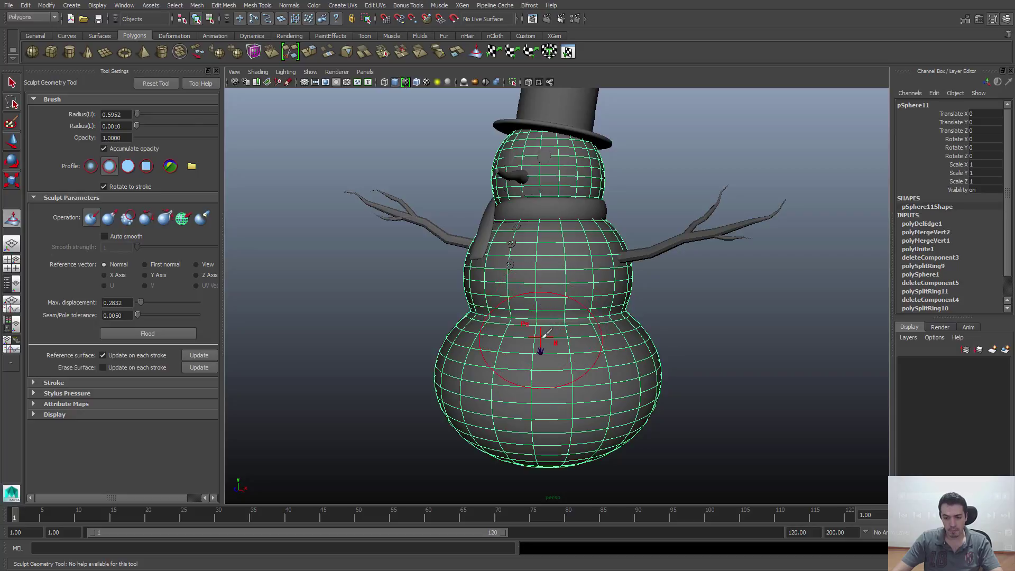
{"action": "key", "text": "b"}
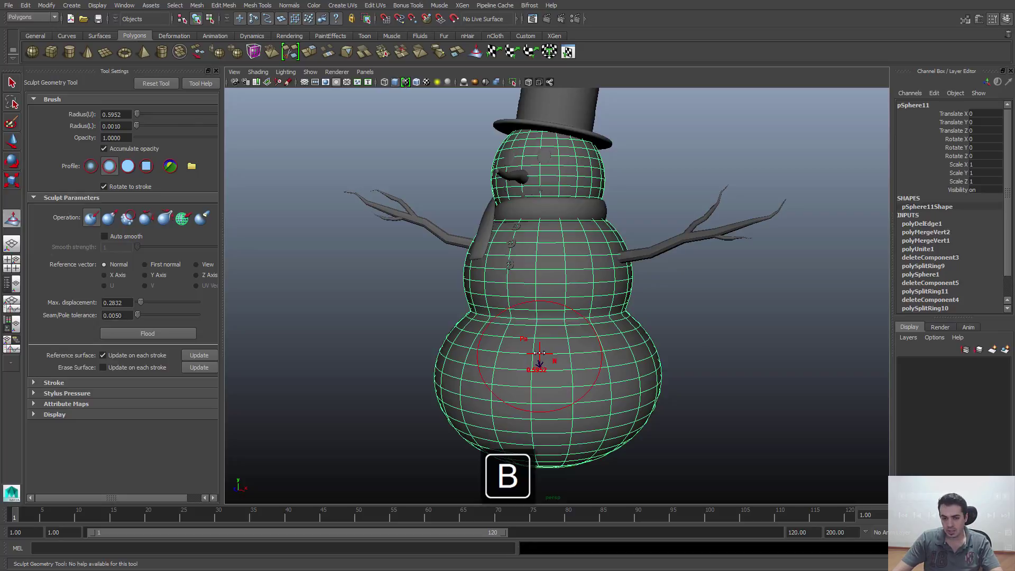
{"action": "mouse_move", "coordinate": [540, 352]}
{"action": "left_mouse_down"}
{"action": "mouse_move", "coordinate": [595, 356]}
{"action": "mouse_move", "coordinate": [515, 363]}
{"action": "mouse_move", "coordinate": [592, 364]}
{"action": "mouse_move", "coordinate": [515, 374]}
{"action": "mouse_move", "coordinate": [537, 380]}
{"action": "left_mouse_up"}
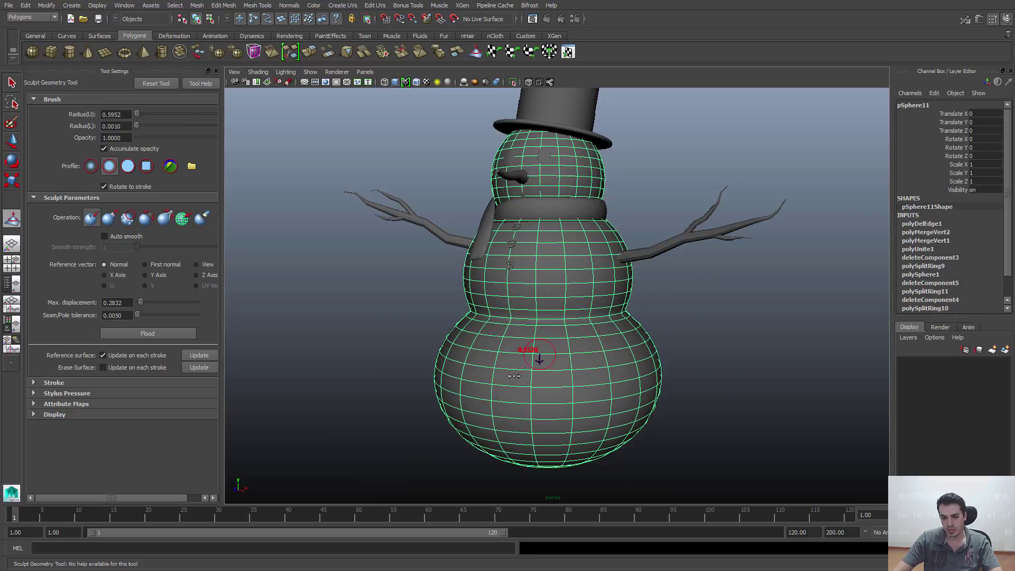
{"action": "left_click_drag", "start_coordinate": [540, 378], "coordinate": [523, 377]}
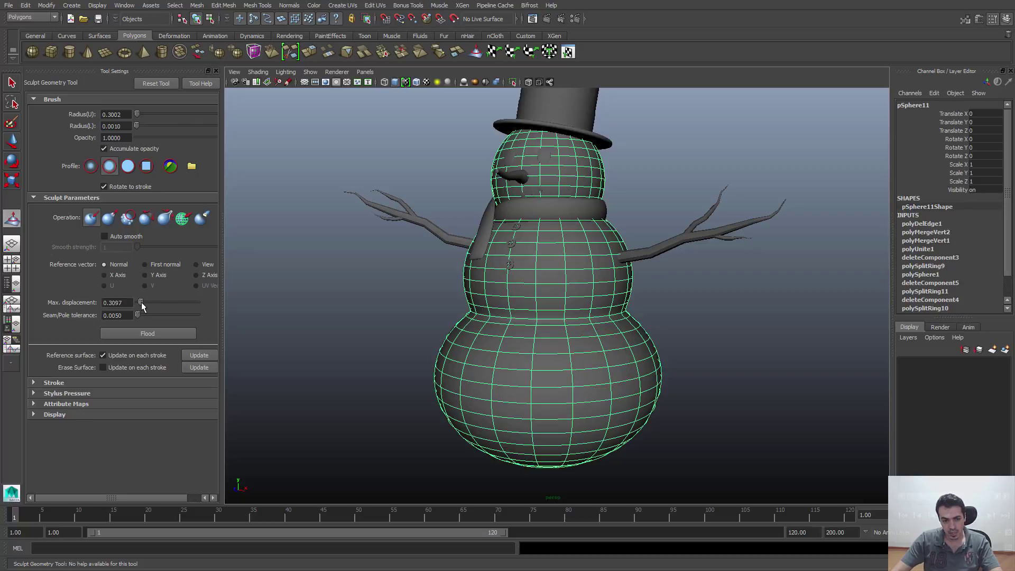
Step: Test push strokes on the bottom sphere with maximum displacements of 0.3982 and 0.1327, undoing the stronger strokes
{"action": "left_click", "coordinate": [557, 376]}
{"action": "key", "text": "ctrl+z"}
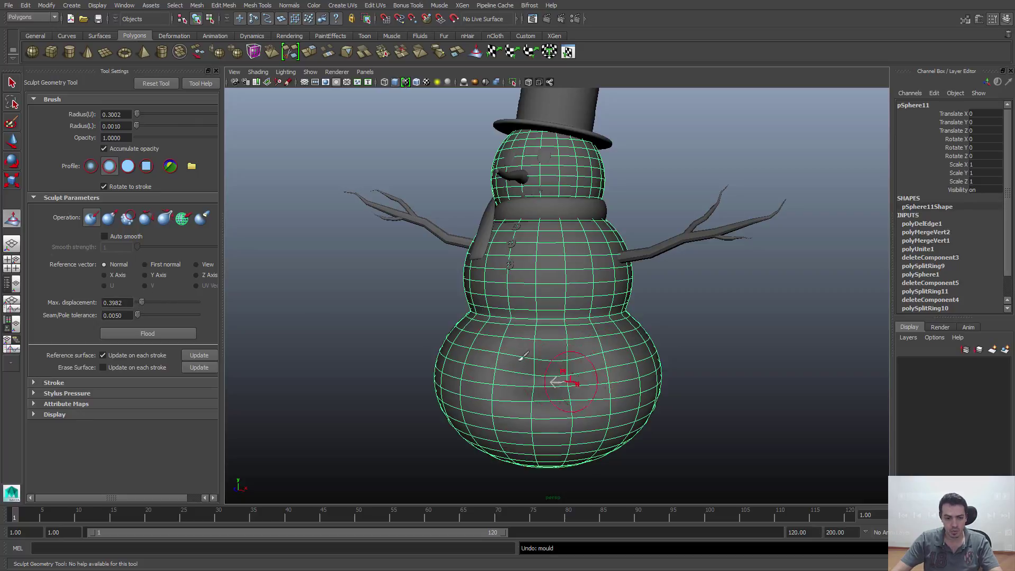
{"action": "mouse_move", "coordinate": [571, 350]}
{"action": "left_mouse_down"}
{"action": "mouse_move", "coordinate": [501, 352]}
{"action": "mouse_move", "coordinate": [584, 377]}
{"action": "left_mouse_up"}
{"action": "key", "text": "ctrl+z"}
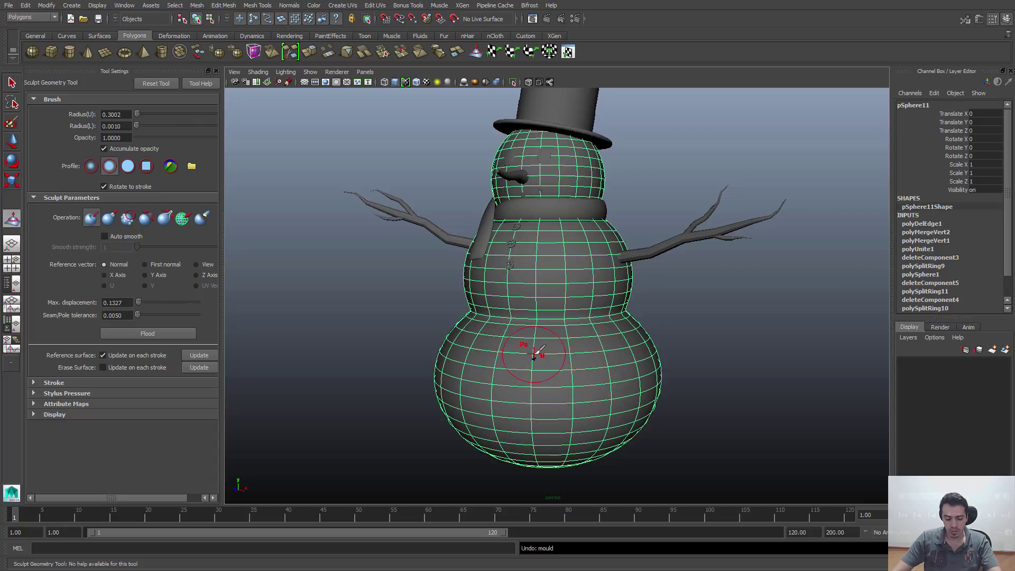
{"action": "key", "text": "m"}
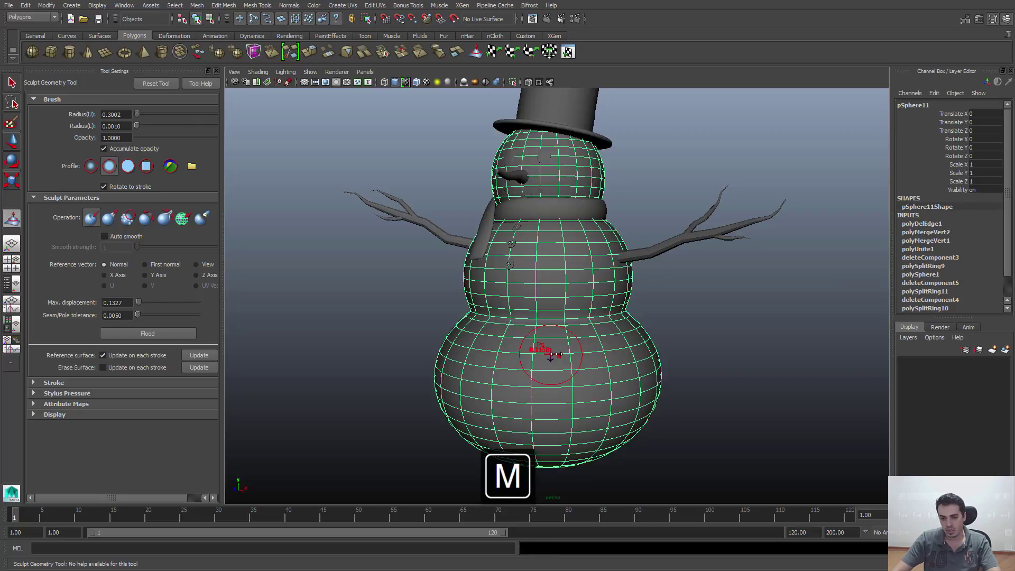
{"action": "left_click_drag", "start_coordinate": [581, 352], "coordinate": [577, 371]}
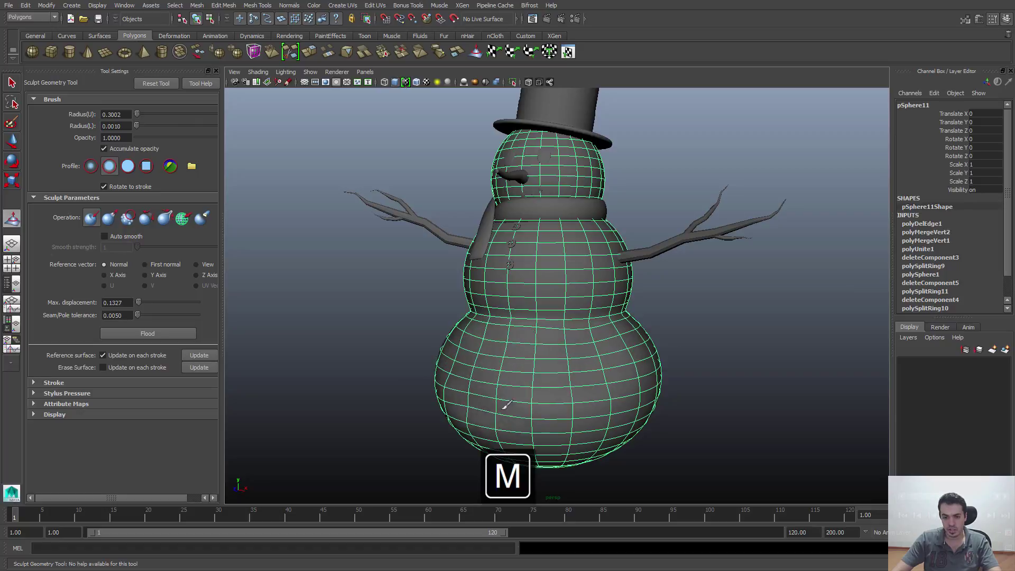
Step: Test push strokes on the bottom sphere with maximum displacements of 0.1327 and 0.0868, and undo them
{"action": "left_click_drag", "start_coordinate": [507, 405], "coordinate": [592, 413]}
{"action": "key", "text": "ctrl+z"}
{"action": "key", "text": "m"}
{"action": "left_click_drag", "start_coordinate": [542, 363], "coordinate": [535, 362]}
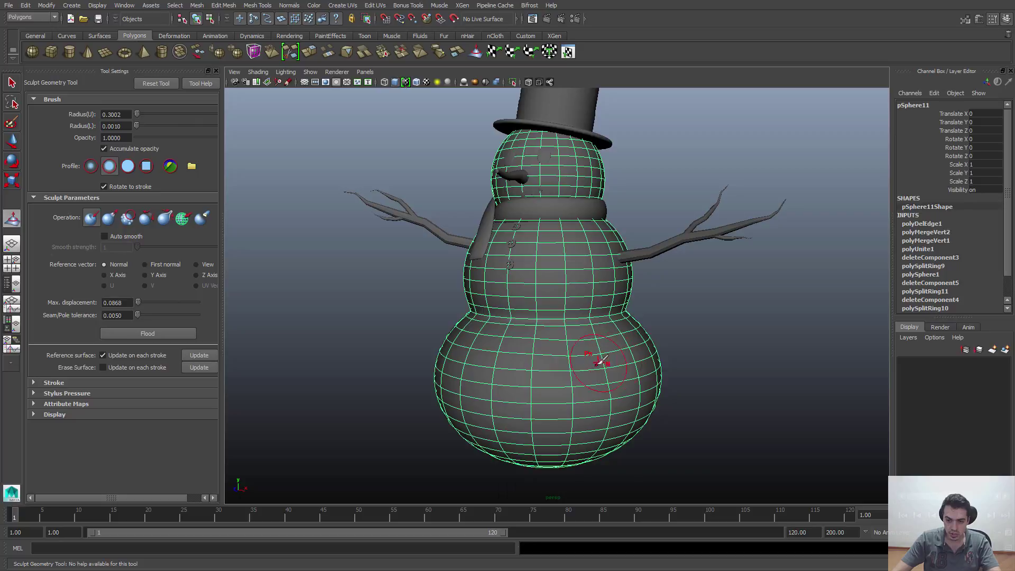
{"action": "mouse_move", "coordinate": [588, 361]}
{"action": "left_mouse_down"}
{"action": "mouse_move", "coordinate": [444, 360]}
{"action": "mouse_move", "coordinate": [524, 423]}
{"action": "left_mouse_up"}
{"action": "key", "text": "ctrl+z"}
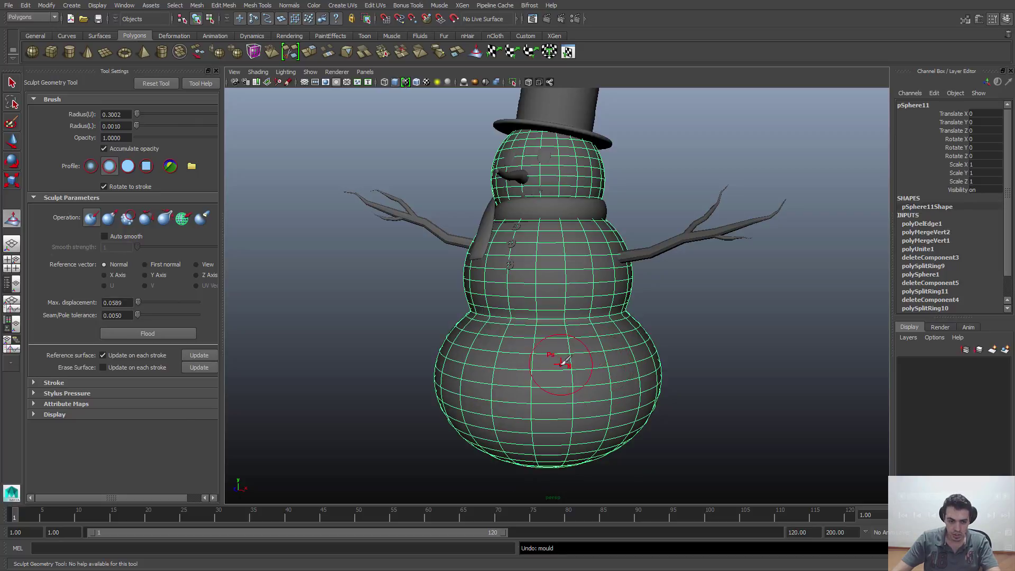
Step: Set the maximum displacement to 0.0150 and change the sculpt operation to Pull
{"action": "left_click_drag", "start_coordinate": [562, 362], "coordinate": [555, 362]}
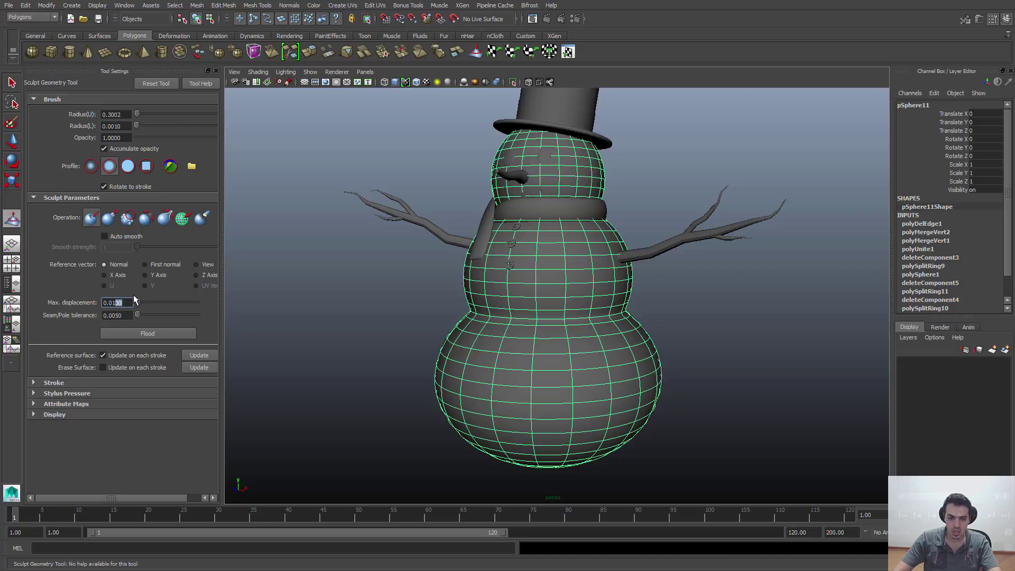
{"action": "type", "text": "50"}
{"action": "key", "text": "Return"}
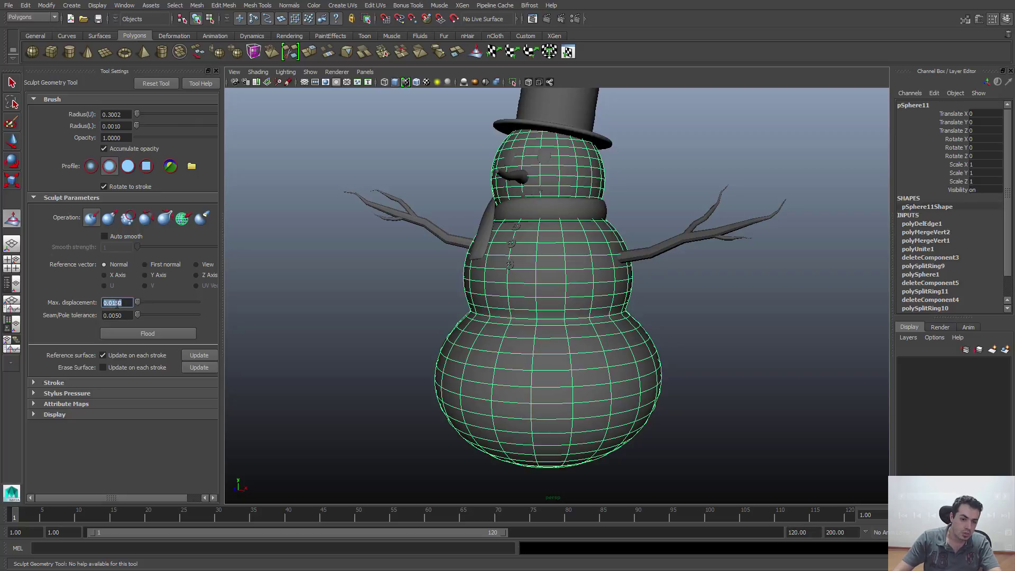
{"action": "left_click", "coordinate": [108, 219]}
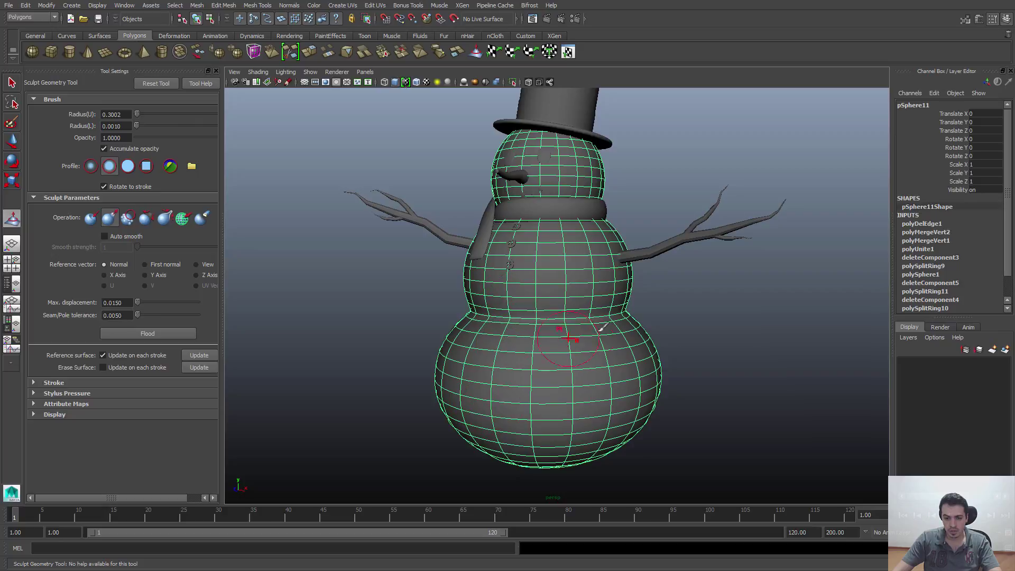
Step: Try a pull stroke on the middle sphere, reduce the brush's upper radius to 0.1712, and undo the last stroke
{"action": "key", "text": "b"}
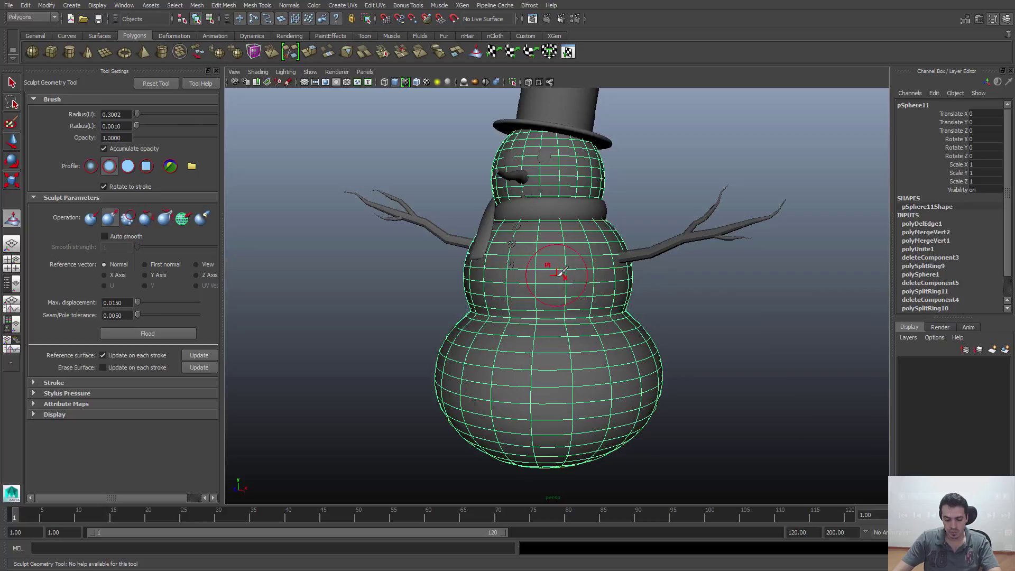
{"action": "mouse_move", "coordinate": [551, 268]}
{"action": "left_mouse_down"}
{"action": "mouse_move", "coordinate": [559, 275]}
{"action": "mouse_move", "coordinate": [532, 281]}
{"action": "left_mouse_up"}
{"action": "left_click_drag", "start_coordinate": [590, 239], "coordinate": [593, 239]}
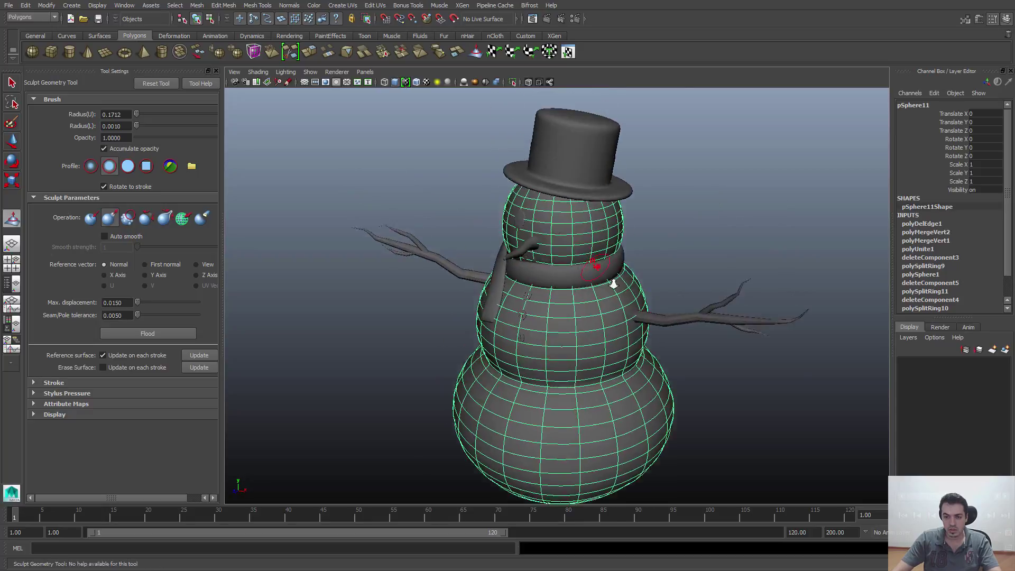
{"action": "scroll", "coordinate": [597, 270], "scroll_direction": "up", "scroll_amount": 4}
{"action": "key", "text": "ctrl+z"}
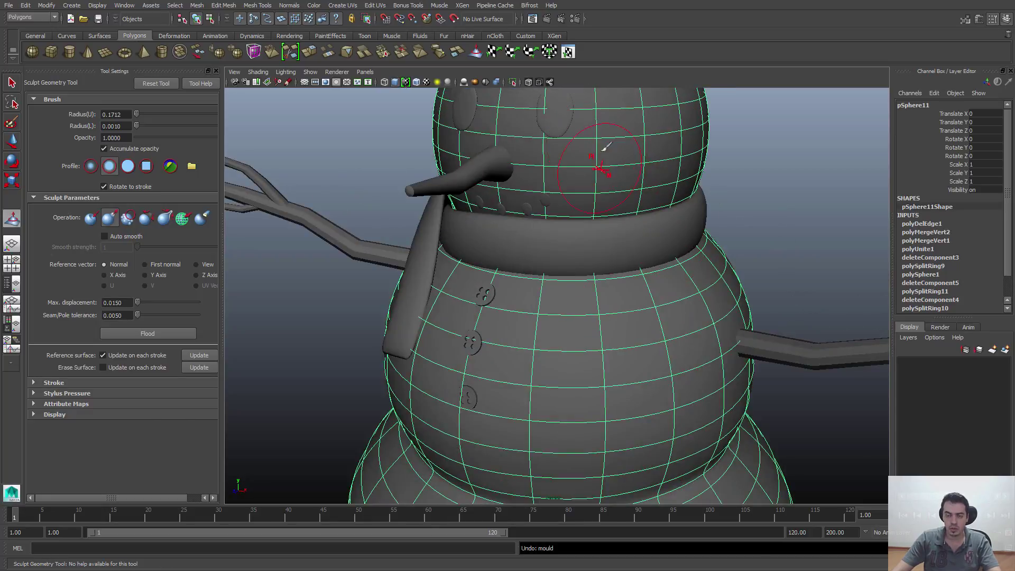
Step: Work around the snowman's head, middle and bottom spheres with light pull strokes
{"action": "left_click_drag", "start_coordinate": [607, 159], "coordinate": [555, 170], "text": "alt"}
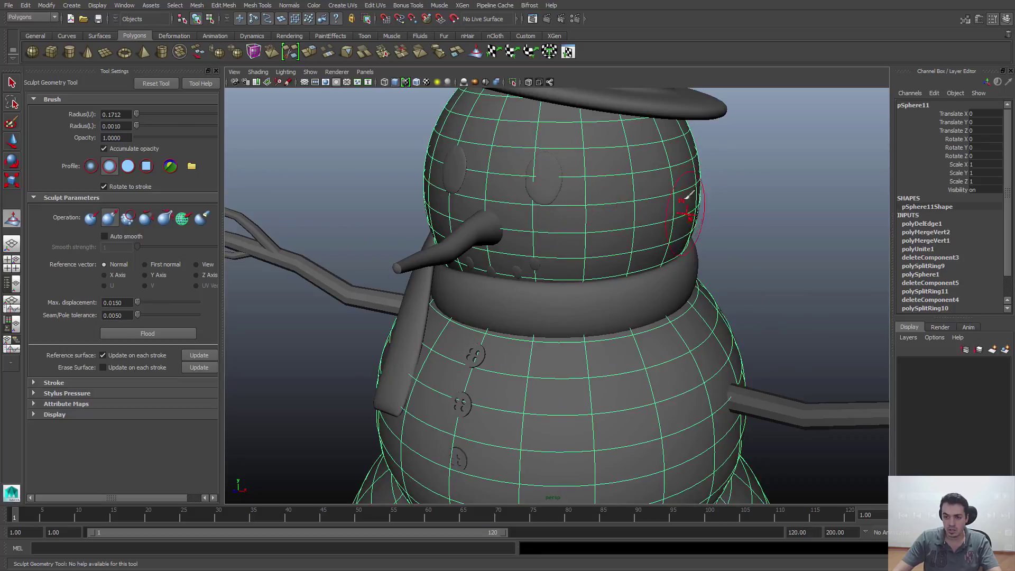
{"action": "left_click_drag", "start_coordinate": [687, 199], "coordinate": [657, 169], "text": "alt"}
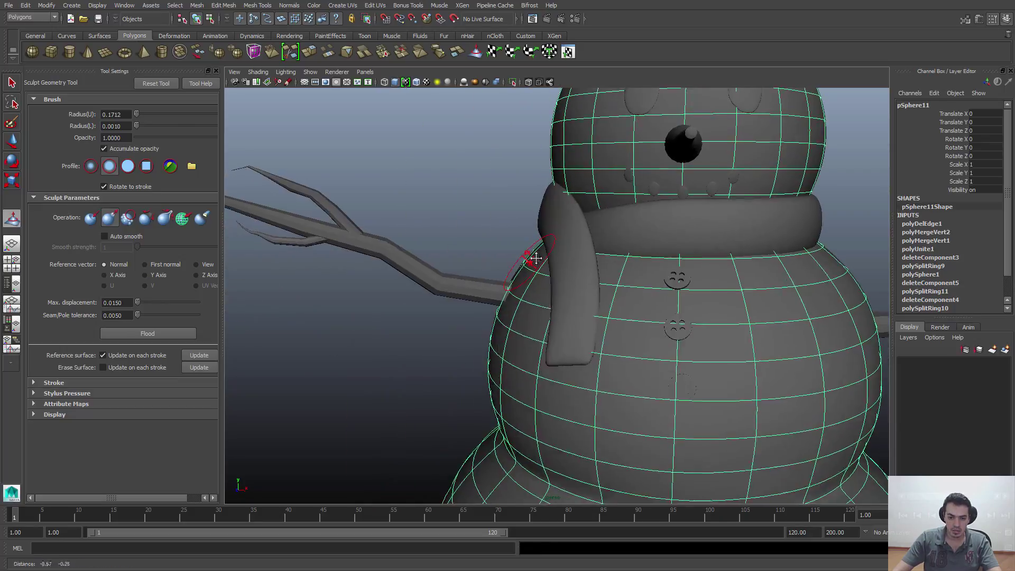
{"action": "left_click_drag", "start_coordinate": [439, 336], "coordinate": [526, 253], "text": "alt"}
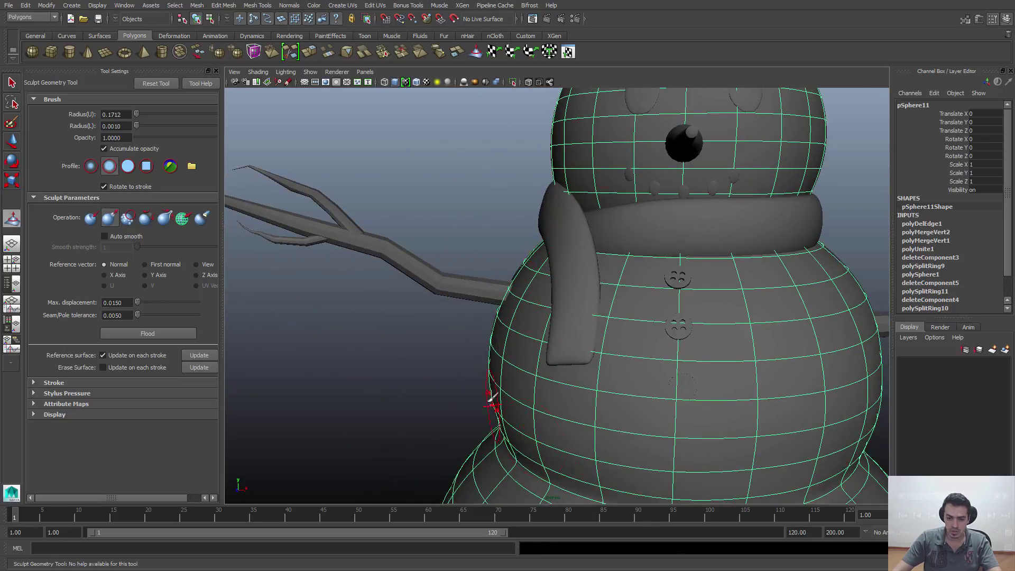
{"action": "left_click_drag", "start_coordinate": [492, 402], "coordinate": [643, 281], "text": "alt"}
{"action": "left_click_drag", "start_coordinate": [430, 192], "coordinate": [541, 227], "text": "alt"}
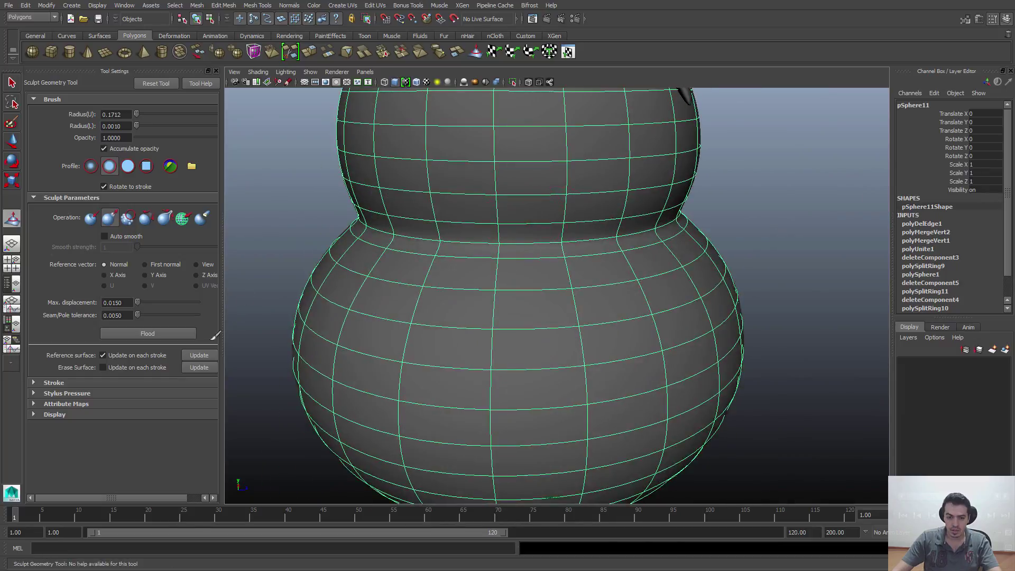
{"action": "middle_click_drag", "start_coordinate": [559, 289], "coordinate": [611, 284], "text": "alt"}
{"action": "right_click_drag", "start_coordinate": [612, 284], "coordinate": [450, 317], "text": "alt"}
{"action": "left_click_drag", "start_coordinate": [449, 317], "coordinate": [512, 297], "text": "alt"}
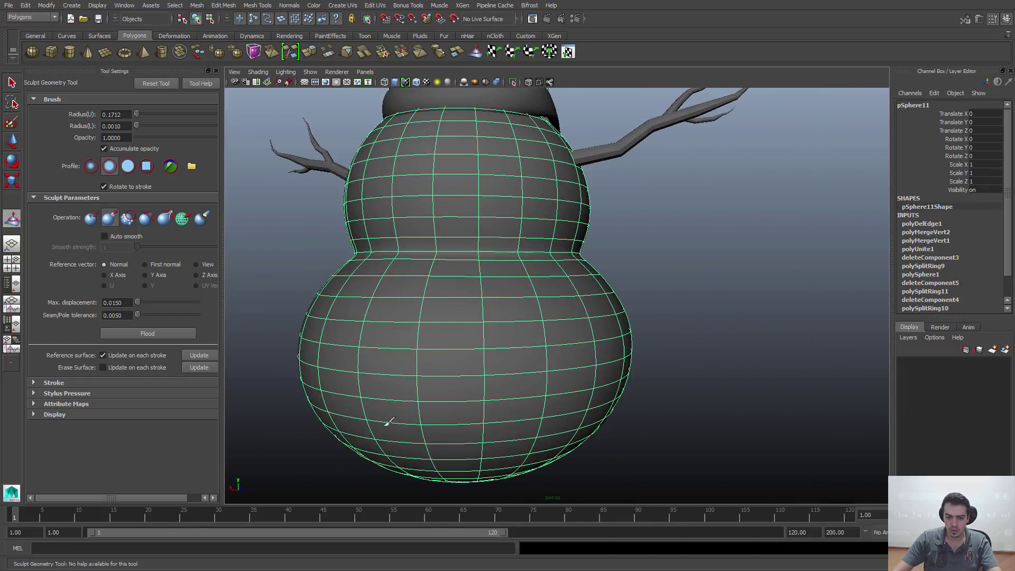
{"action": "right_click_drag", "start_coordinate": [413, 186], "coordinate": [489, 225], "text": "alt"}
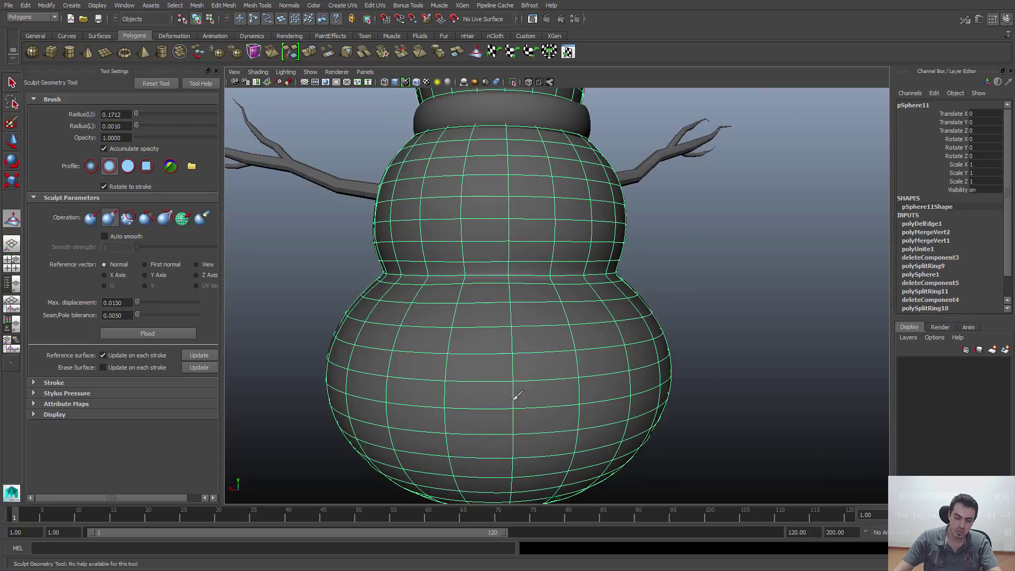
Step: Raise the maximum displacement to 0.0374 and continue pulling the body's surface around the bottom and middle spheres
{"action": "middle_click_drag", "start_coordinate": [398, 404], "coordinate": [474, 331], "text": "alt"}
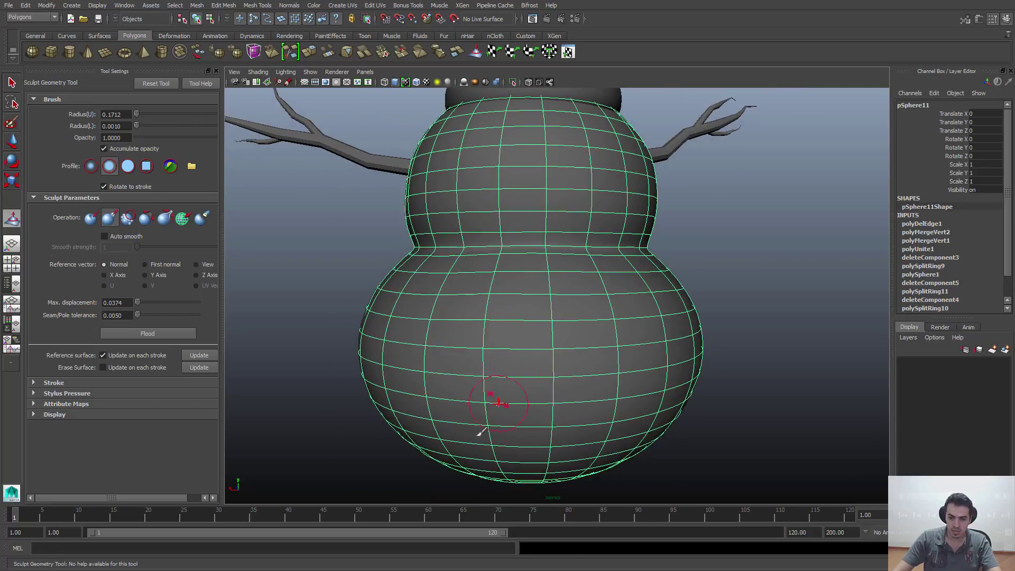
{"action": "right_click_drag", "start_coordinate": [415, 317], "coordinate": [464, 408], "text": "alt"}
{"action": "middle_click_drag", "start_coordinate": [465, 408], "coordinate": [536, 353], "text": "alt"}
{"action": "left_click_drag", "start_coordinate": [537, 353], "coordinate": [720, 265], "text": "alt"}
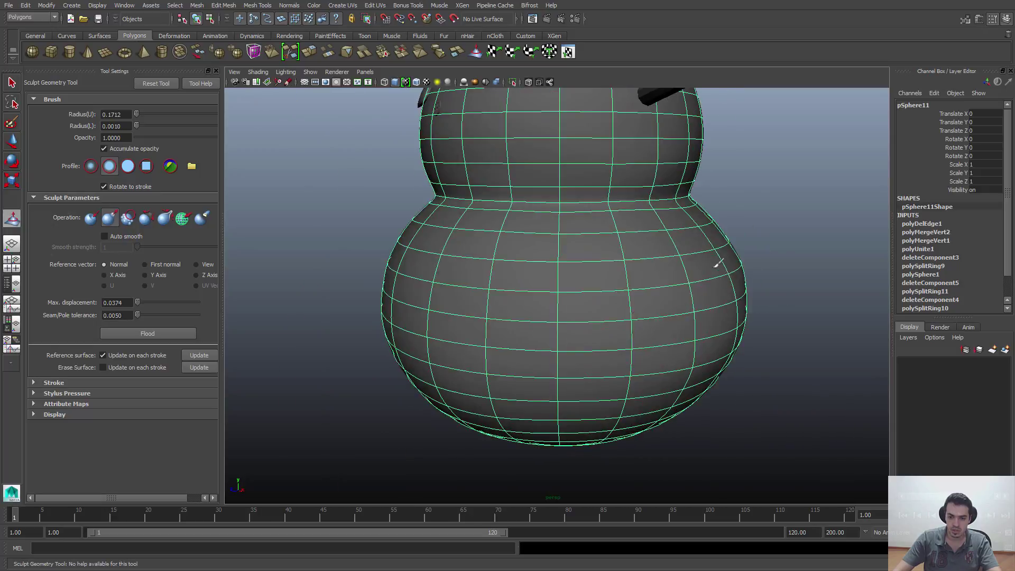
{"action": "mouse_move", "coordinate": [617, 328]}
{"action": "left_mouse_down", "text": "alt"}
{"action": "mouse_move", "coordinate": [564, 374]}
{"action": "mouse_move", "coordinate": [637, 309]}
{"action": "left_mouse_up", "text": "alt"}
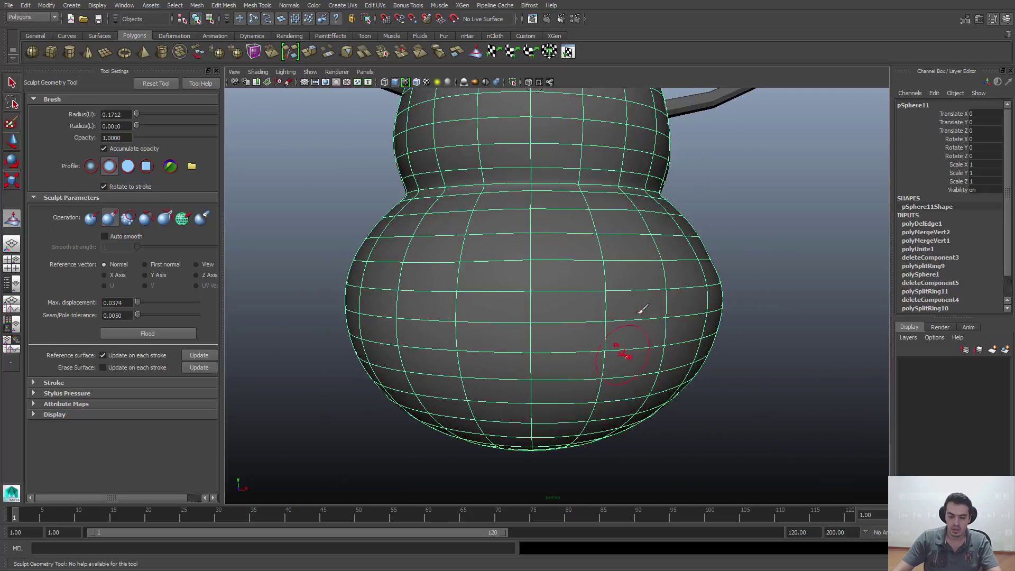
{"action": "right_click_drag", "start_coordinate": [586, 242], "coordinate": [517, 340], "text": "alt"}
{"action": "left_click_drag", "start_coordinate": [545, 326], "coordinate": [447, 442], "text": "alt"}
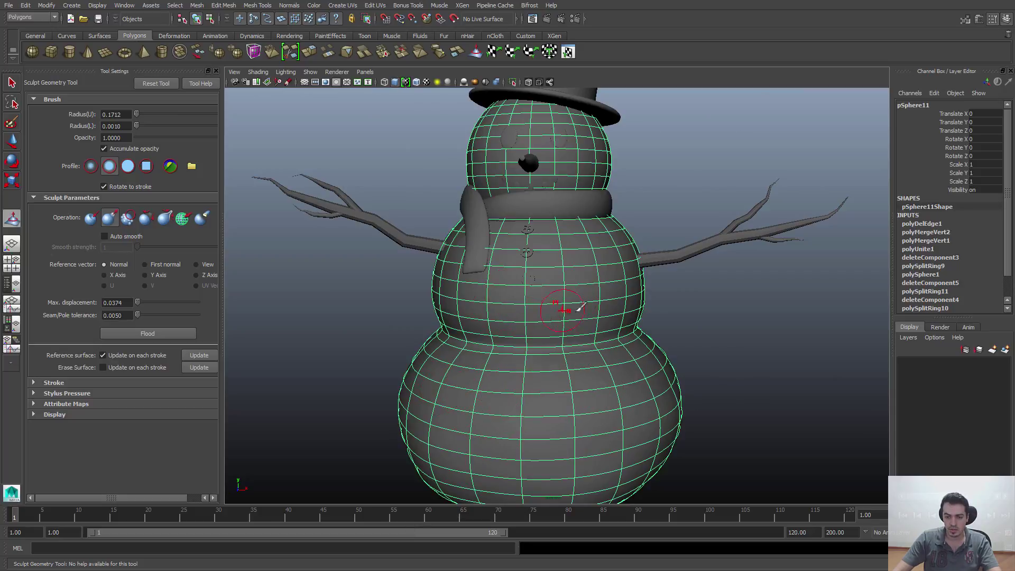
{"action": "mouse_move", "coordinate": [562, 309]}
{"action": "left_mouse_down", "text": "alt"}
{"action": "mouse_move", "coordinate": [608, 302]}
{"action": "mouse_move", "coordinate": [549, 267]}
{"action": "mouse_move", "coordinate": [568, 216]}
{"action": "left_mouse_up", "text": "alt"}
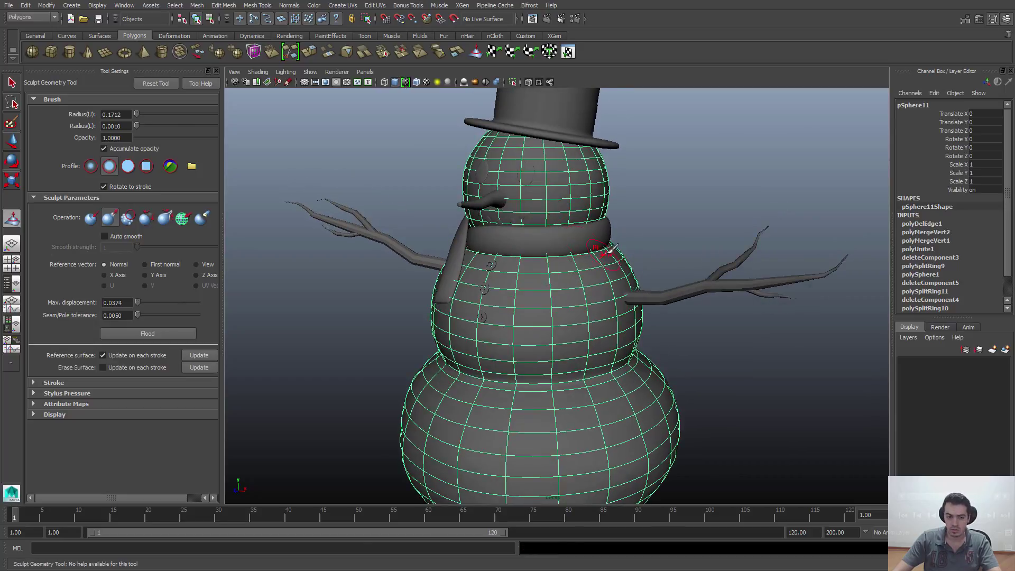
Step: Deselect the body to examine the sculpted shape around the head, and reselect it with the Sculpt Geometry Tool
{"action": "key", "text": "q"}
{"action": "left_click", "coordinate": [717, 182]}
{"action": "right_click_drag", "start_coordinate": [708, 285], "coordinate": [583, 290], "text": "alt"}
{"action": "mouse_move", "coordinate": [584, 290]}
{"action": "left_mouse_down", "text": "alt"}
{"action": "mouse_move", "coordinate": [610, 274]}
{"action": "mouse_move", "coordinate": [577, 286]}
{"action": "mouse_move", "coordinate": [625, 317]}
{"action": "left_mouse_up", "text": "alt"}
{"action": "left_click_drag", "start_coordinate": [562, 245], "coordinate": [593, 233], "text": "alt"}
{"action": "right_click_drag", "start_coordinate": [593, 233], "coordinate": [690, 359], "text": "alt"}
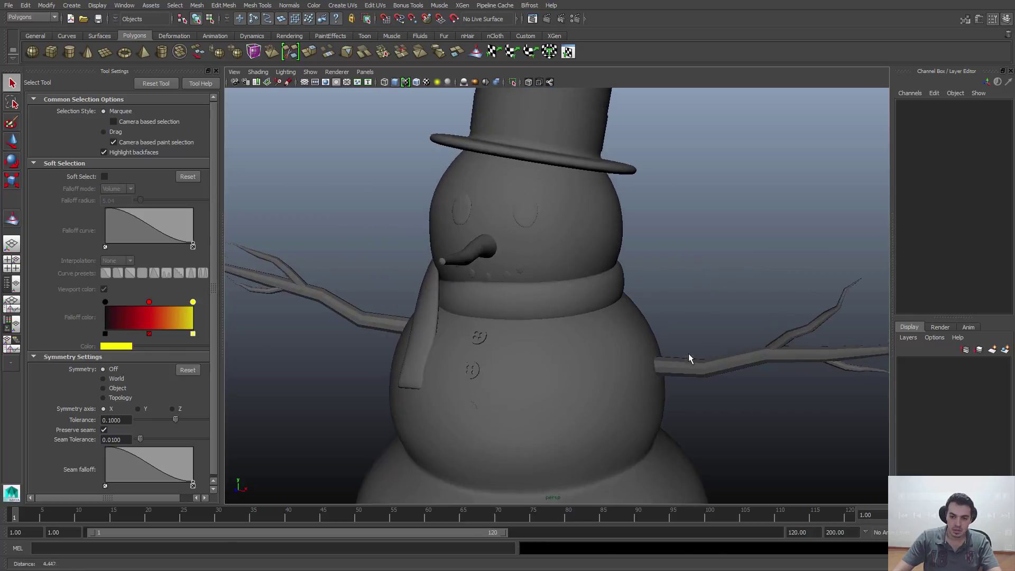
{"action": "left_click_drag", "start_coordinate": [690, 358], "coordinate": [671, 338], "text": "alt"}
{"action": "left_click", "coordinate": [568, 222]}
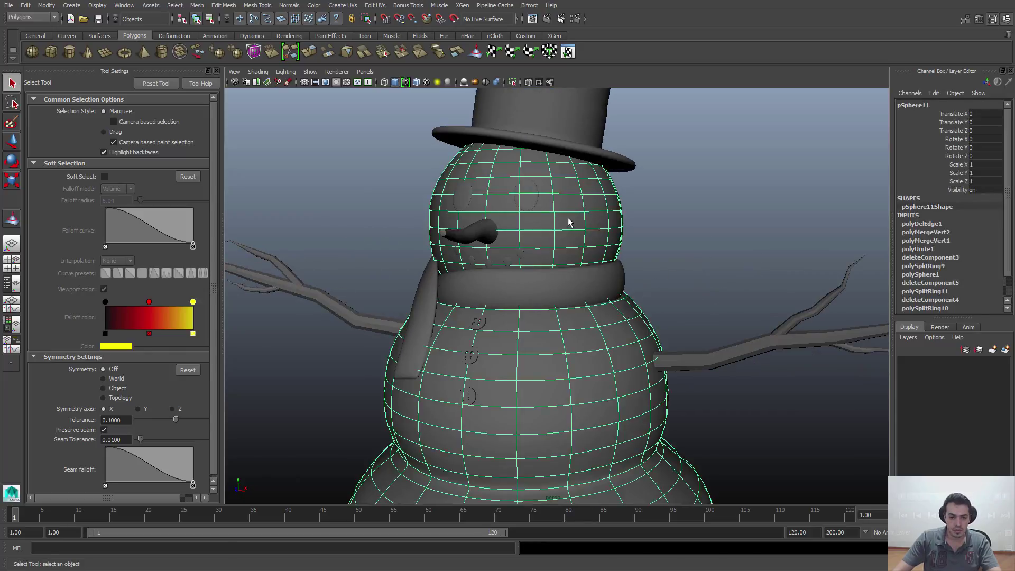
{"action": "left_click", "coordinate": [12, 218]}
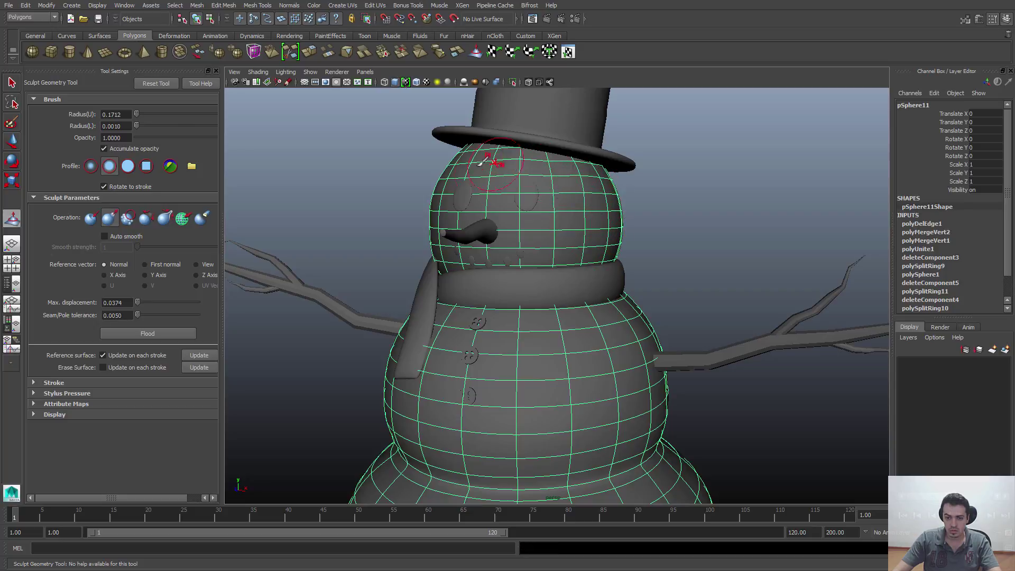
Step: Undo the last pull strokes on the head and continue sculpting it with a maximum displacement of 0.0150
{"action": "key", "text": "ctrl+z"}
{"action": "key", "text": "ctrl+z"}
{"action": "key", "text": "ctrl+z"}
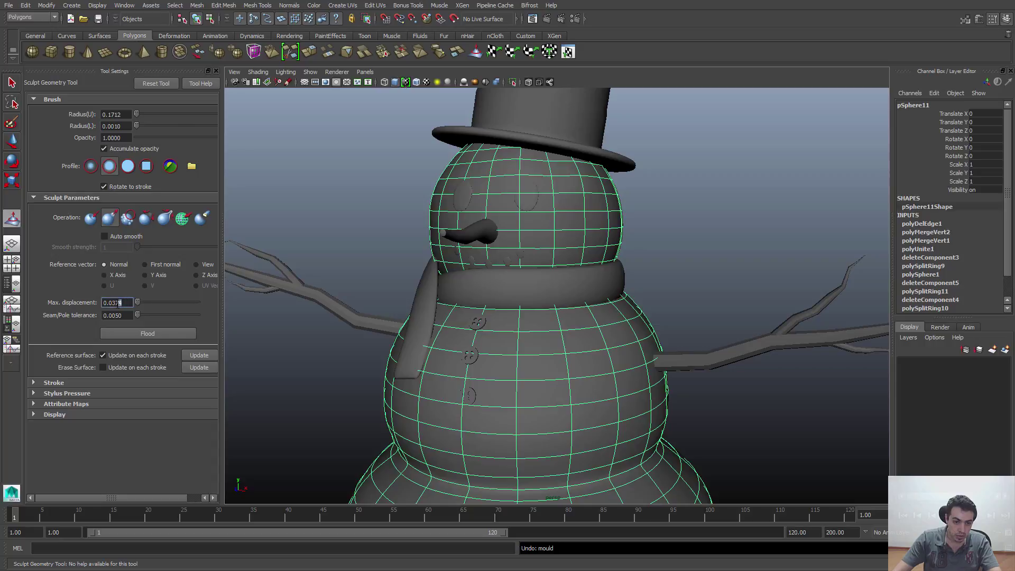
{"action": "type", "text": "150"}
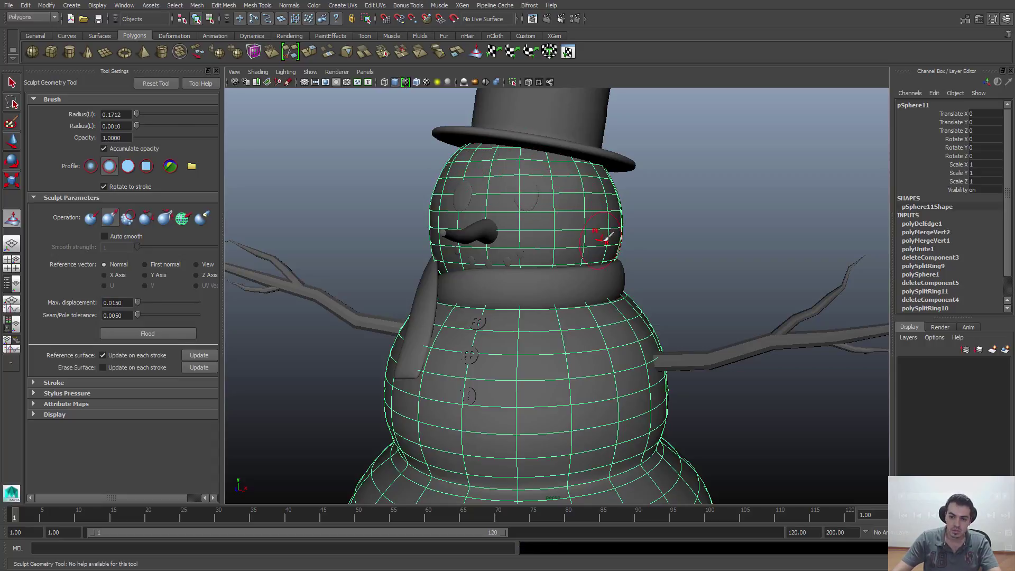
{"action": "left_click_drag", "start_coordinate": [616, 163], "coordinate": [482, 234], "text": "alt"}
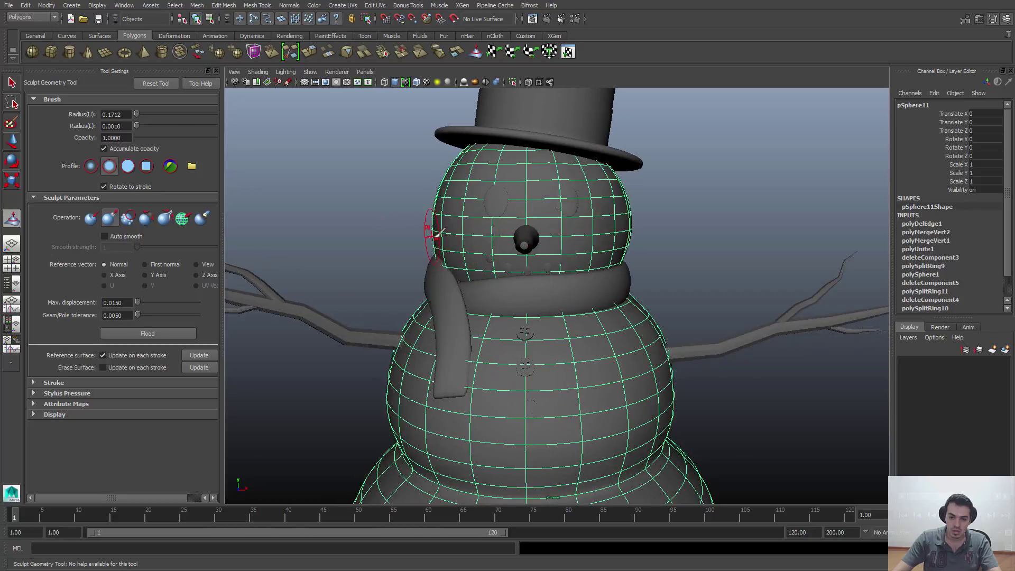
Step: Change the sculpt operation to Push and lightly push in areas around the snowman's body and head
{"action": "left_click", "coordinate": [91, 218]}
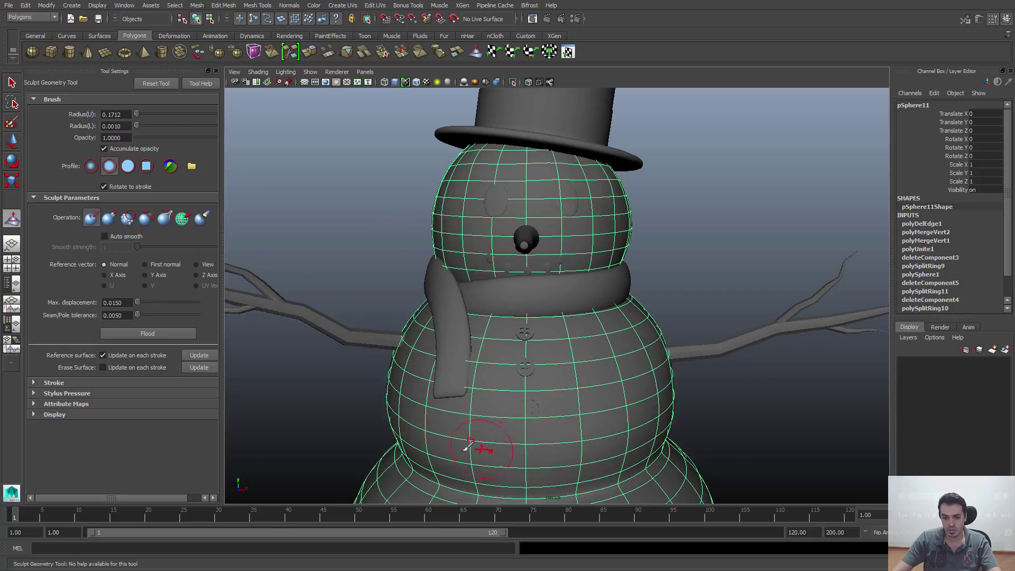
{"action": "middle_click_drag", "start_coordinate": [629, 417], "coordinate": [619, 279], "text": "alt"}
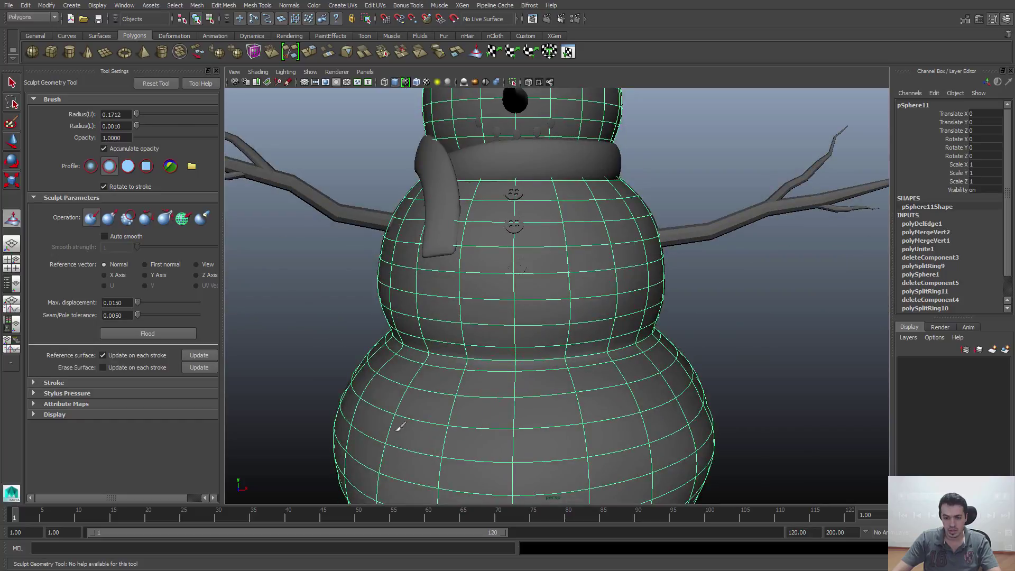
{"action": "mouse_move", "coordinate": [607, 408]}
{"action": "left_mouse_down", "text": "alt"}
{"action": "mouse_move", "coordinate": [586, 374]}
{"action": "mouse_move", "coordinate": [578, 385]}
{"action": "left_mouse_up", "text": "alt"}
{"action": "left_click_drag", "start_coordinate": [714, 254], "coordinate": [653, 309], "text": "alt"}
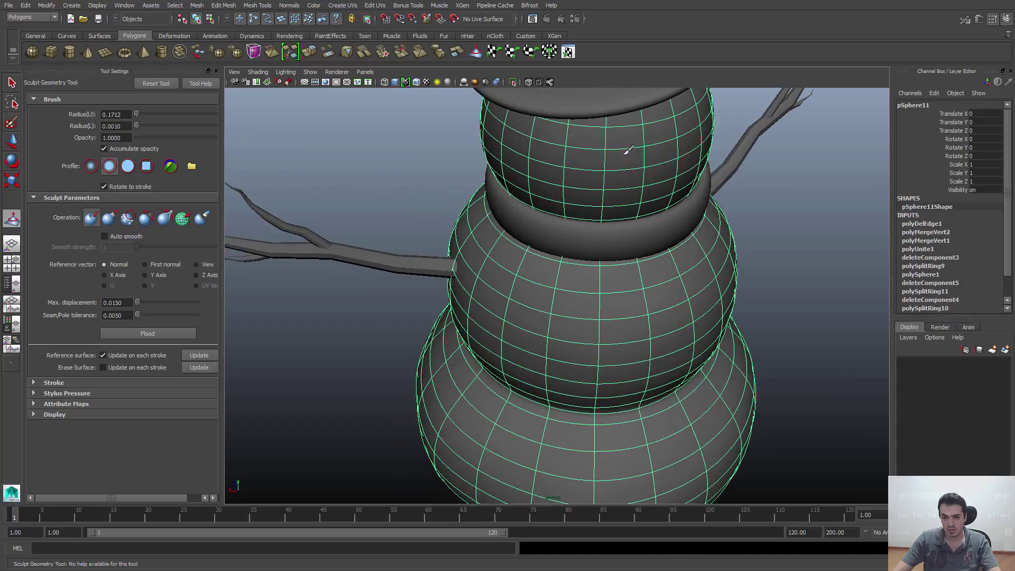
{"action": "left_click_drag", "start_coordinate": [555, 199], "coordinate": [627, 120], "text": "alt"}
{"action": "right_click_drag", "start_coordinate": [628, 120], "coordinate": [590, 271], "text": "alt"}
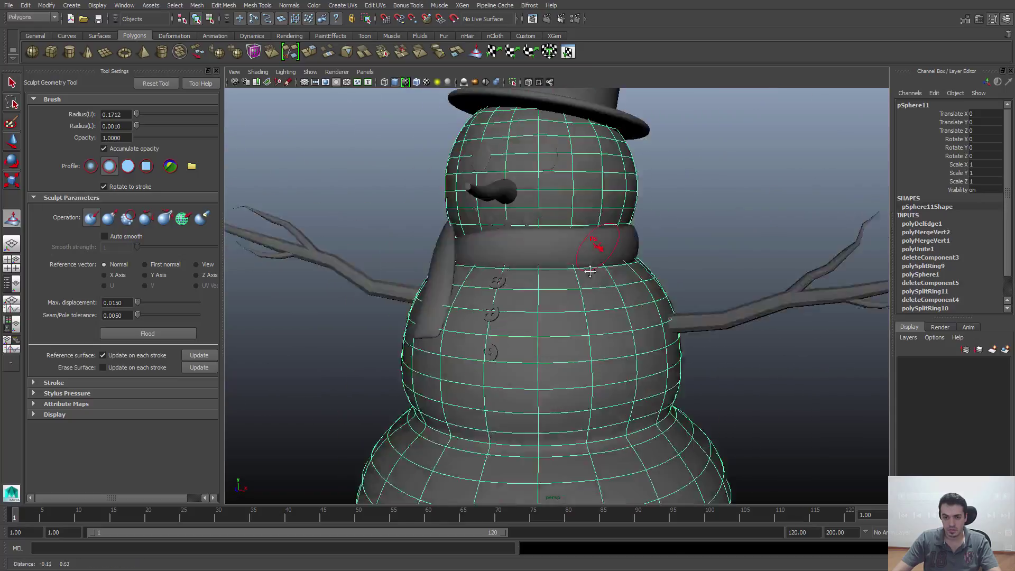
{"action": "mouse_move", "coordinate": [590, 271]}
{"action": "left_mouse_down", "text": "alt"}
{"action": "mouse_move", "coordinate": [597, 253]}
{"action": "mouse_move", "coordinate": [444, 312]}
{"action": "left_mouse_up", "text": "alt"}
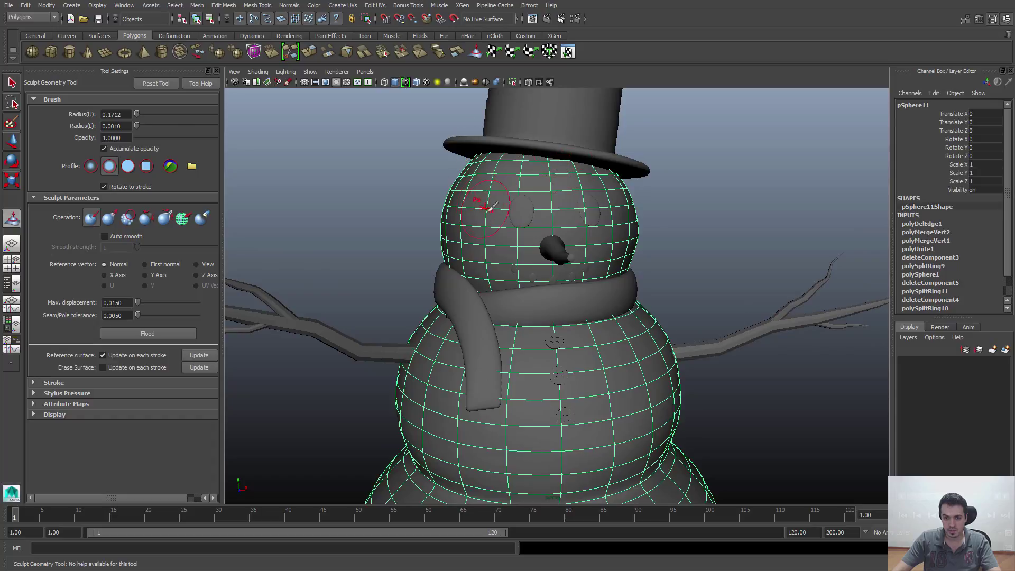
Step: Leave sculpting, deselect the body, and examine the whole snowman's sculpted silhouette
{"action": "key", "text": "q"}
{"action": "left_click", "coordinate": [714, 232]}
{"action": "right_click_drag", "start_coordinate": [689, 319], "coordinate": [485, 293], "text": "alt"}
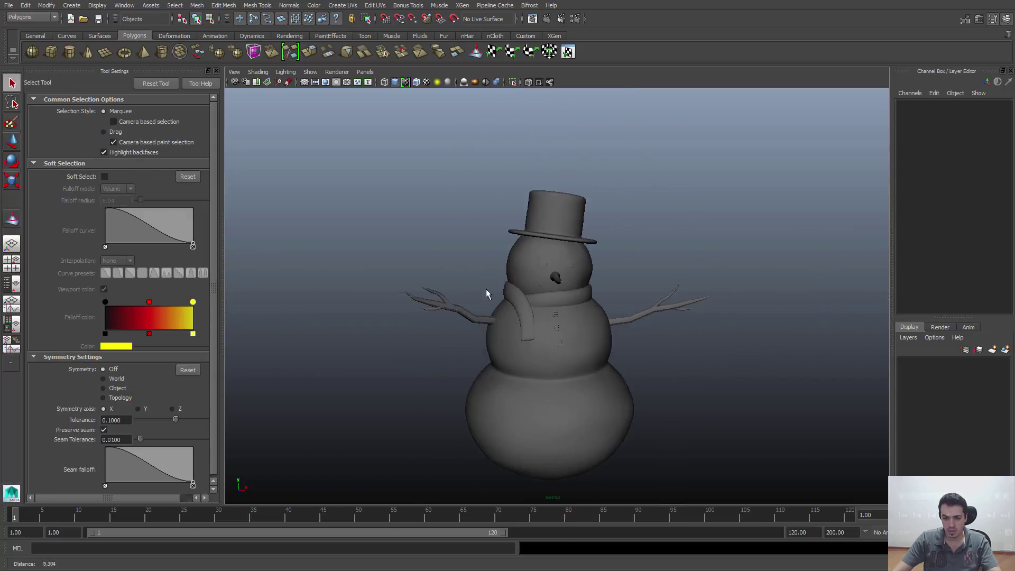
{"action": "mouse_move", "coordinate": [656, 311]}
{"action": "left_mouse_down", "text": "alt"}
{"action": "mouse_move", "coordinate": [590, 321]}
{"action": "mouse_move", "coordinate": [608, 340]}
{"action": "mouse_move", "coordinate": [626, 331]}
{"action": "mouse_move", "coordinate": [619, 301]}
{"action": "left_mouse_up", "text": "alt"}
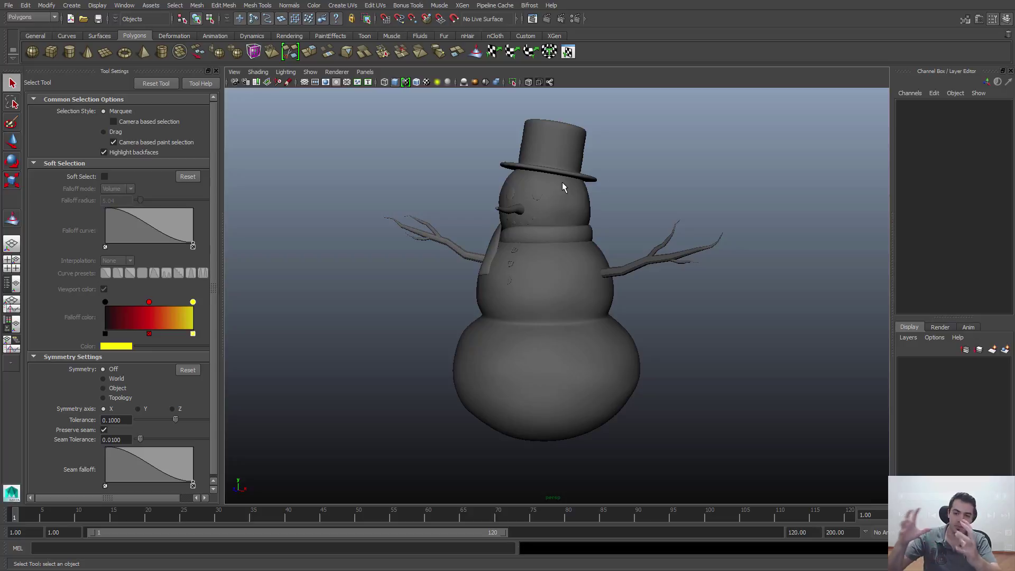
Step: Close the tool settings to enlarge the viewport and save the current snowman scene
{"action": "mouse_move", "coordinate": [553, 230]}
{"action": "left_mouse_down", "text": "alt"}
{"action": "mouse_move", "coordinate": [580, 232]}
{"action": "mouse_move", "coordinate": [555, 234]}
{"action": "left_mouse_up", "text": "alt"}
{"action": "right_click_drag", "start_coordinate": [555, 234], "coordinate": [568, 239], "text": "alt"}
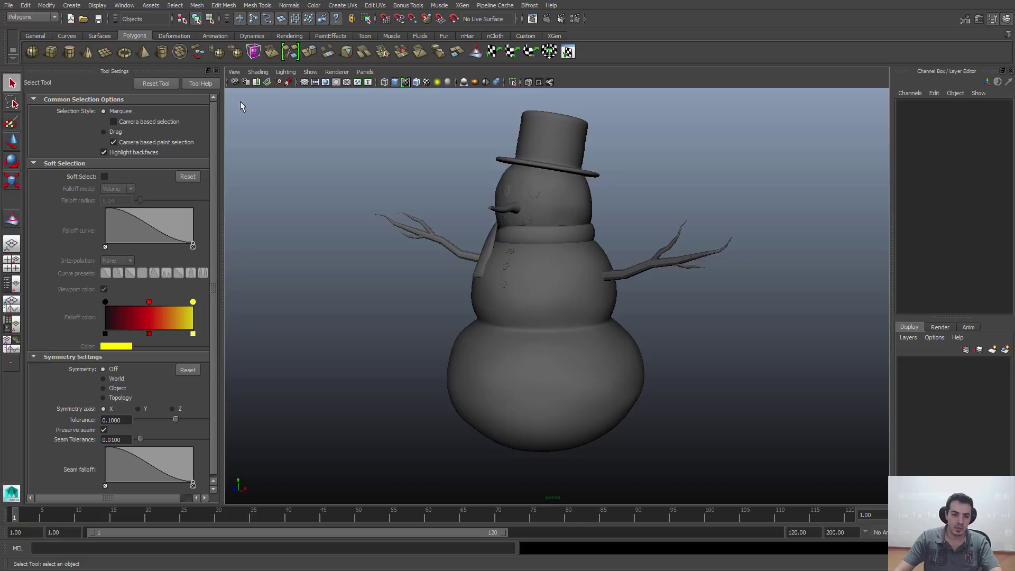
{"action": "left_click", "coordinate": [216, 71]}
{"action": "scroll", "coordinate": [582, 292], "scroll_direction": "down", "scroll_amount": 4}
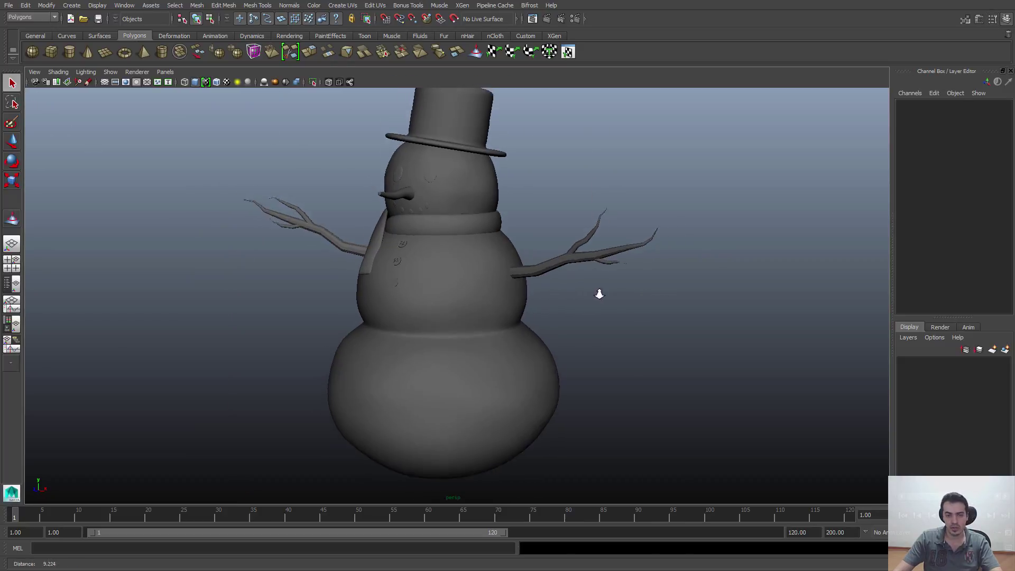
{"action": "left_click_drag", "start_coordinate": [546, 296], "coordinate": [534, 297], "text": "alt"}
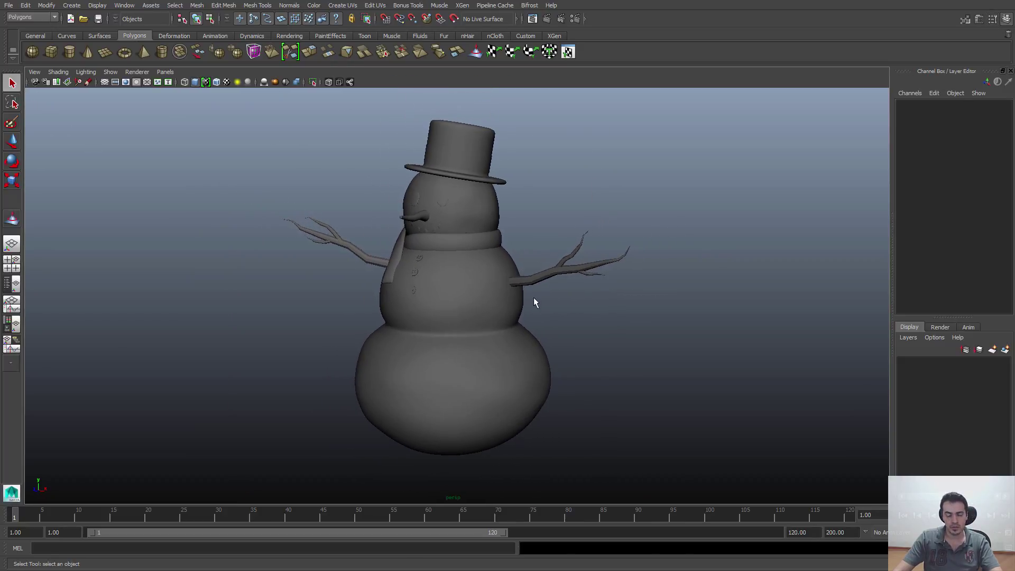
{"action": "left_click", "coordinate": [97, 19]}
Step: Save the scene as a new version named Boneco_de_Neve_v005.mb
{"action": "left_click", "coordinate": [8, 5]}
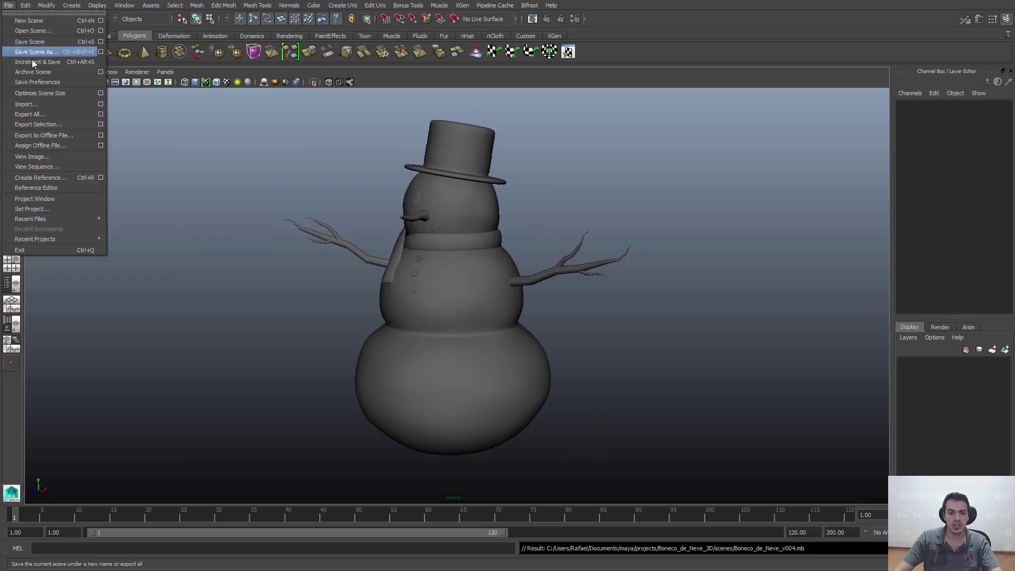
{"action": "left_click", "coordinate": [37, 52]}
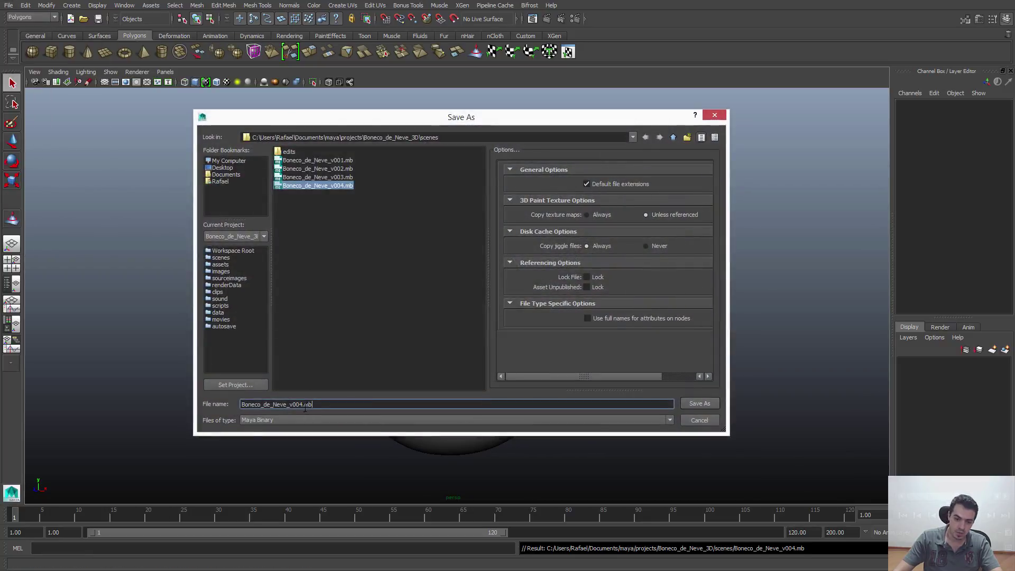
{"action": "key", "text": "Left"}
{"action": "key", "text": "Left"}
{"action": "key", "text": "Left"}
{"action": "key", "text": "BackSpace"}
{"action": "type", "text": "5"}
{"action": "key", "text": "Return"}
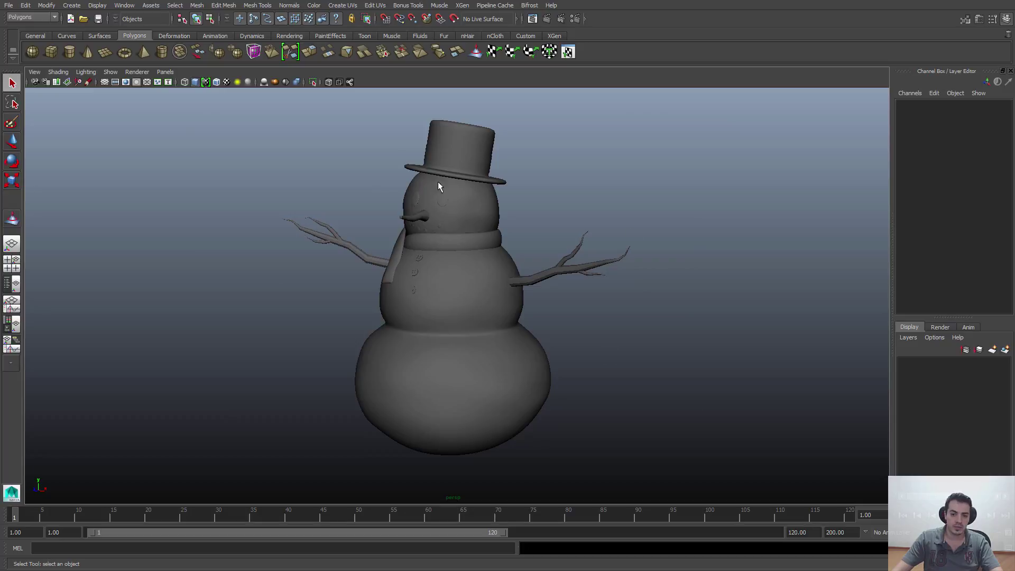
Step: Examine the faceted surfaces of the snowman's left branch arm and its upper twig up close
{"action": "left_click_drag", "start_coordinate": [371, 220], "coordinate": [392, 220], "text": "alt"}
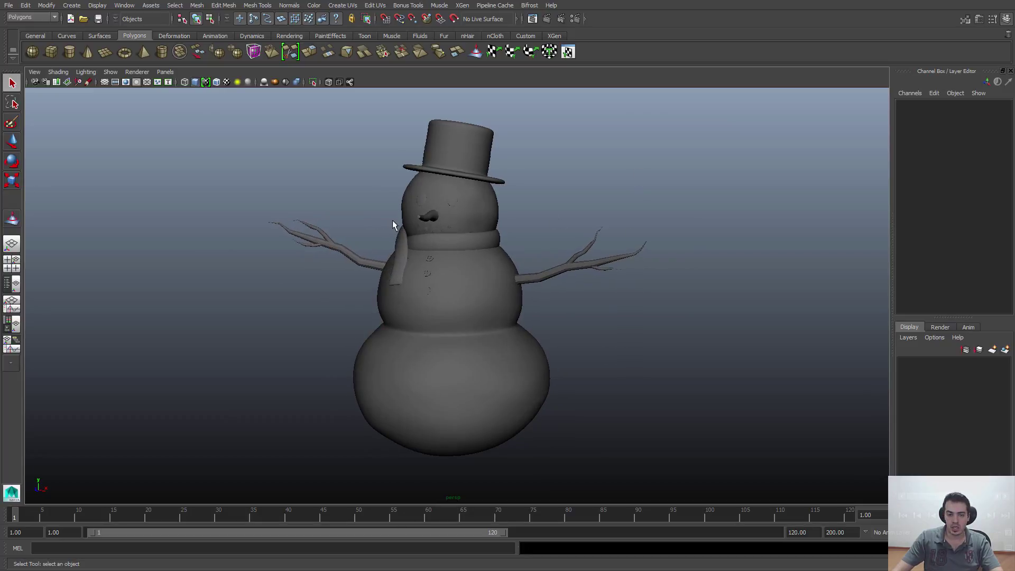
{"action": "right_click_drag", "start_coordinate": [392, 221], "coordinate": [549, 274], "text": "alt"}
{"action": "middle_click_drag", "start_coordinate": [548, 275], "coordinate": [489, 309], "text": "alt"}
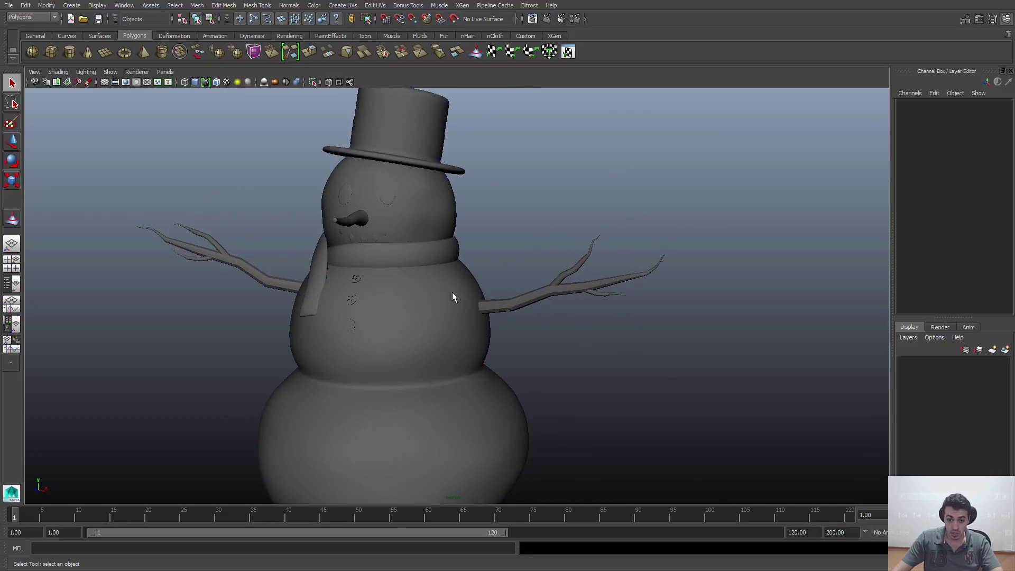
{"action": "left_click_drag", "start_coordinate": [452, 292], "coordinate": [397, 306], "text": "alt"}
{"action": "right_click_drag", "start_coordinate": [396, 306], "coordinate": [544, 320], "text": "alt"}
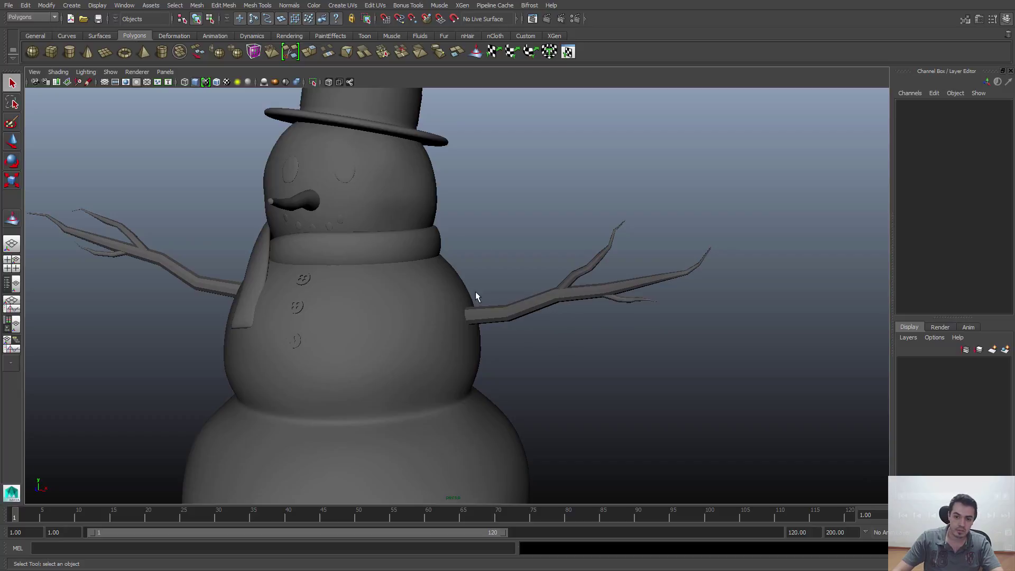
{"action": "left_click", "coordinate": [535, 307]}
{"action": "middle_click_drag", "start_coordinate": [570, 307], "coordinate": [509, 314], "text": "alt"}
{"action": "right_click_drag", "start_coordinate": [509, 314], "coordinate": [716, 407], "text": "alt"}
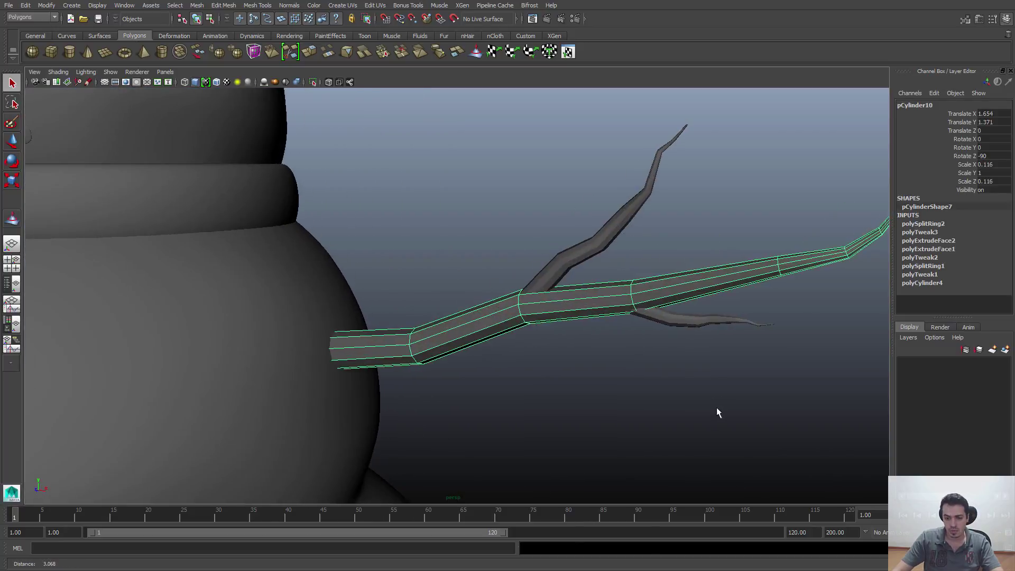
{"action": "left_click", "coordinate": [636, 390]}
{"action": "right_click_drag", "start_coordinate": [473, 337], "coordinate": [680, 365], "text": "alt"}
{"action": "middle_click_drag", "start_coordinate": [680, 365], "coordinate": [565, 383], "text": "alt"}
{"action": "right_click_drag", "start_coordinate": [566, 383], "coordinate": [598, 376], "text": "alt"}
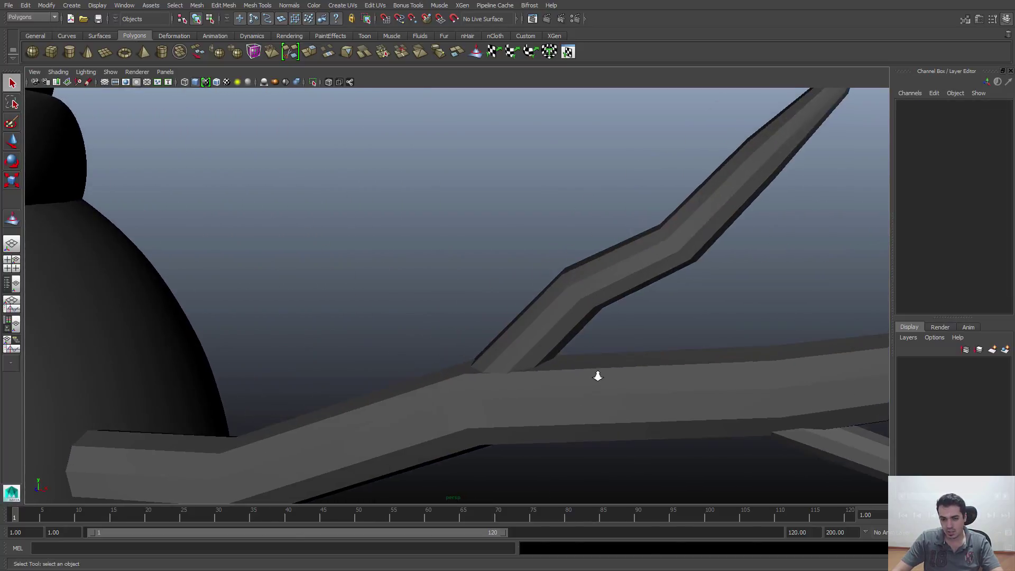
{"action": "left_click", "coordinate": [597, 297]}
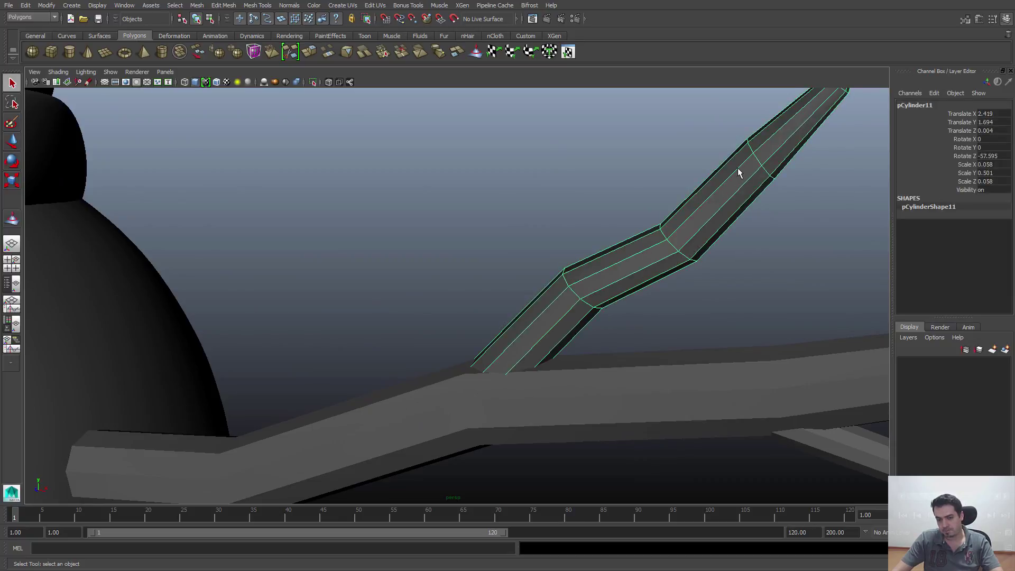
{"action": "left_click", "coordinate": [696, 303]}
{"action": "right_click_drag", "start_coordinate": [566, 331], "coordinate": [452, 359], "text": "alt"}
{"action": "left_click", "coordinate": [451, 360]}
{"action": "left_click", "coordinate": [556, 321]}
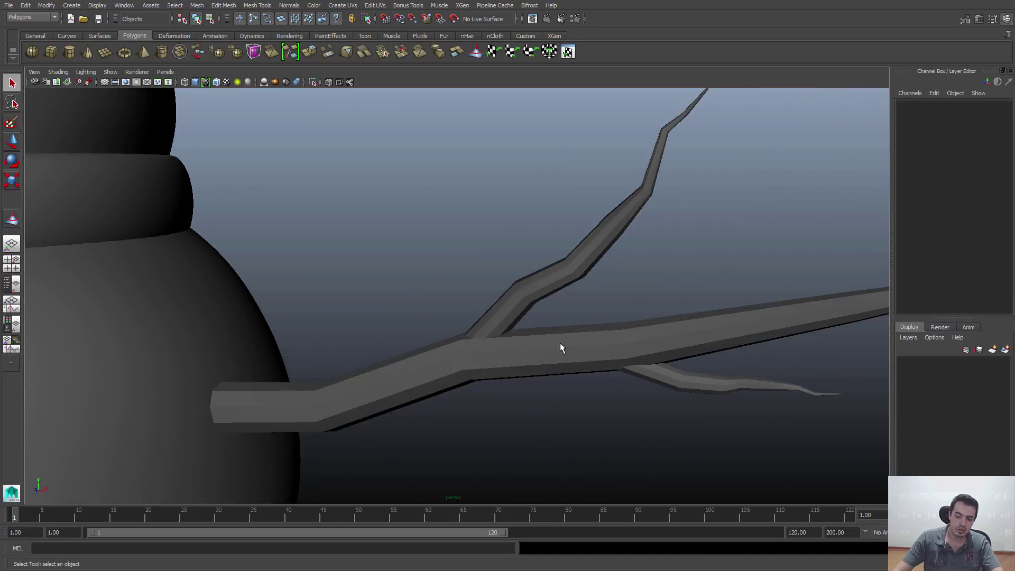
Step: Try the smooth mesh preview on the left arm's main branch, upper twig and lower twig
{"action": "left_click", "coordinate": [552, 352]}
{"action": "key", "text": "3"}
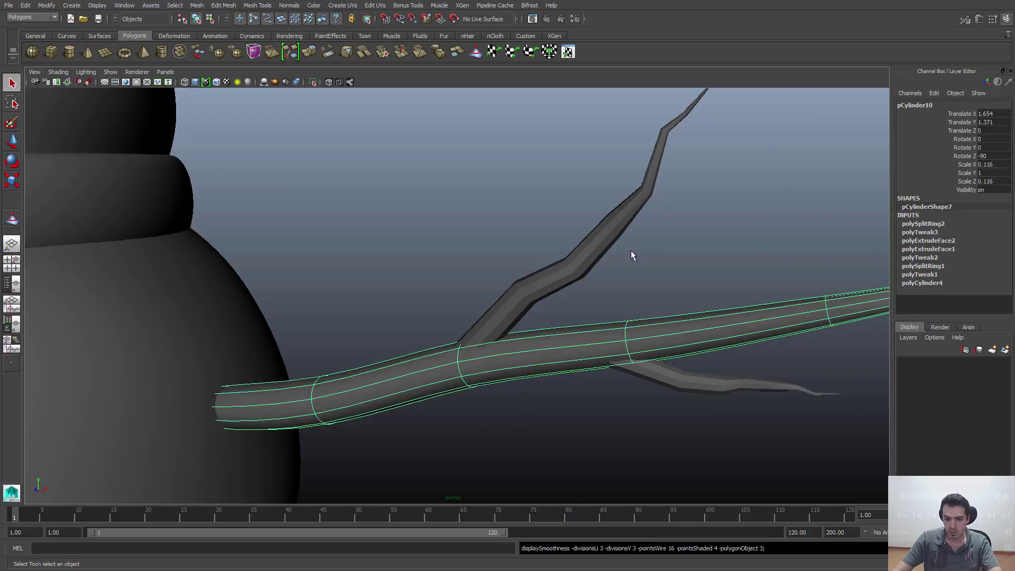
{"action": "left_click", "coordinate": [626, 252]}
{"action": "left_click", "coordinate": [551, 264]}
{"action": "key", "text": "3"}
{"action": "left_click", "coordinate": [634, 300]}
{"action": "left_click", "coordinate": [675, 379]}
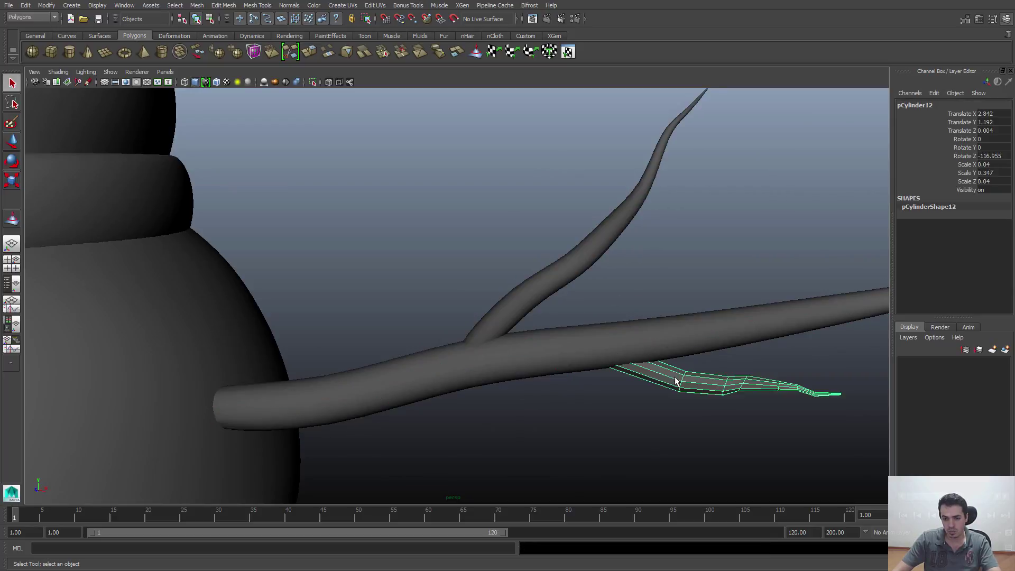
{"action": "key", "text": "3"}
{"action": "left_click", "coordinate": [685, 273]}
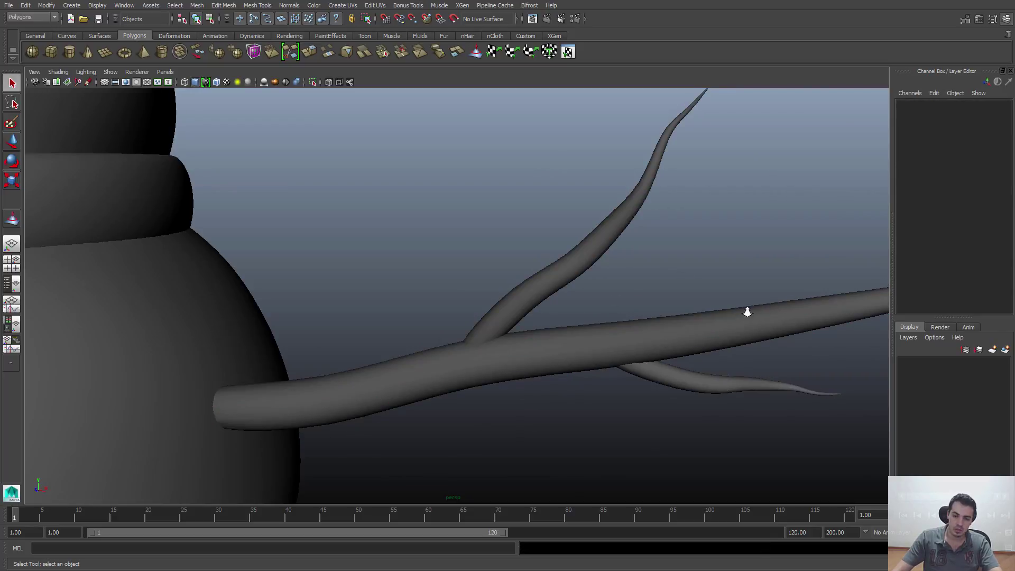
Step: Return all three pieces of the left arm to the unsmoothed mesh display
{"action": "right_click_drag", "start_coordinate": [748, 311], "coordinate": [542, 349], "text": "alt"}
{"action": "left_click_drag", "start_coordinate": [489, 272], "coordinate": [601, 359]}
{"action": "key", "text": "1"}
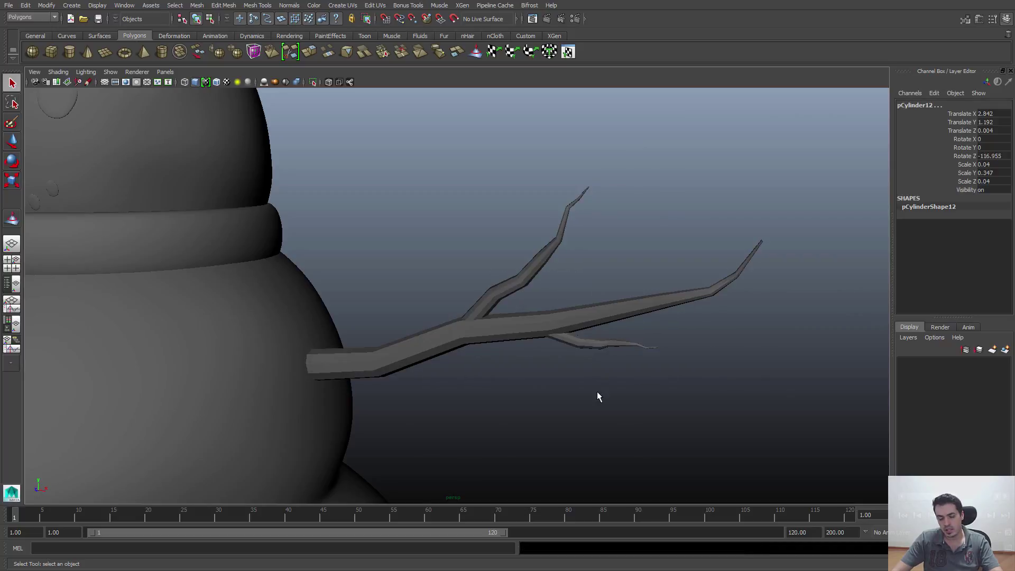
Step: Inspect the hard edges on the left arm's low-poly main branch and twigs
{"action": "left_click", "coordinate": [598, 396]}
{"action": "left_click_drag", "start_coordinate": [598, 396], "coordinate": [546, 385], "text": "alt"}
{"action": "left_click_drag", "start_coordinate": [472, 331], "coordinate": [564, 394]}
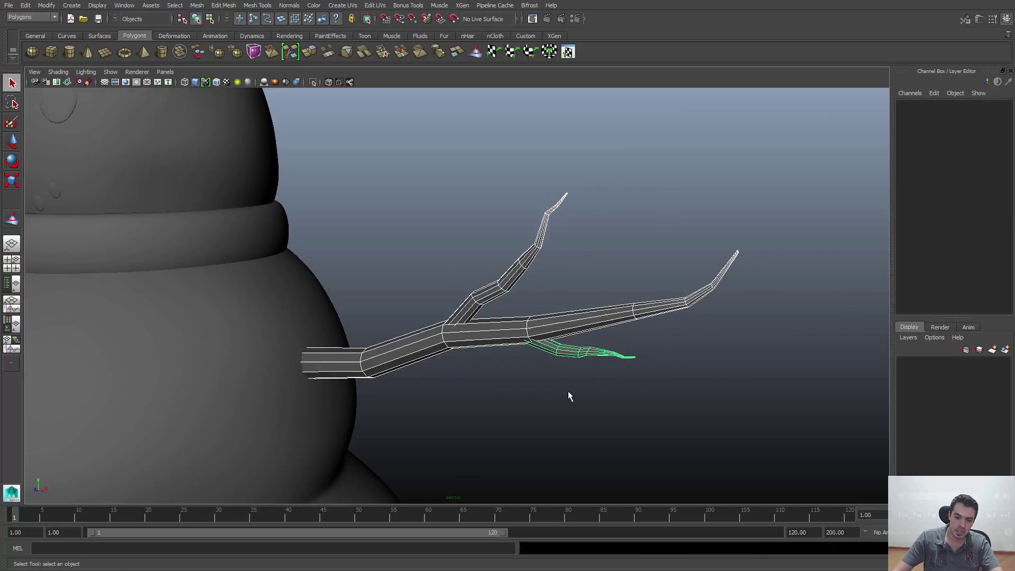
{"action": "left_click", "coordinate": [412, 317]}
{"action": "right_click_drag", "start_coordinate": [412, 317], "coordinate": [517, 378], "text": "alt"}
{"action": "left_click", "coordinate": [536, 343]}
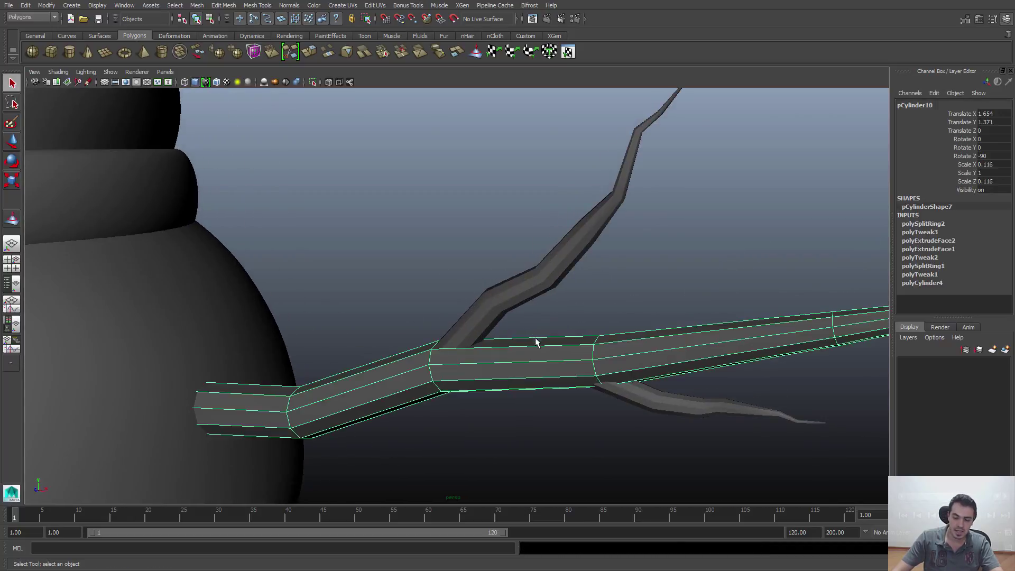
{"action": "left_click", "coordinate": [547, 363]}
{"action": "left_click_drag", "start_coordinate": [533, 369], "coordinate": [572, 383], "text": "alt"}
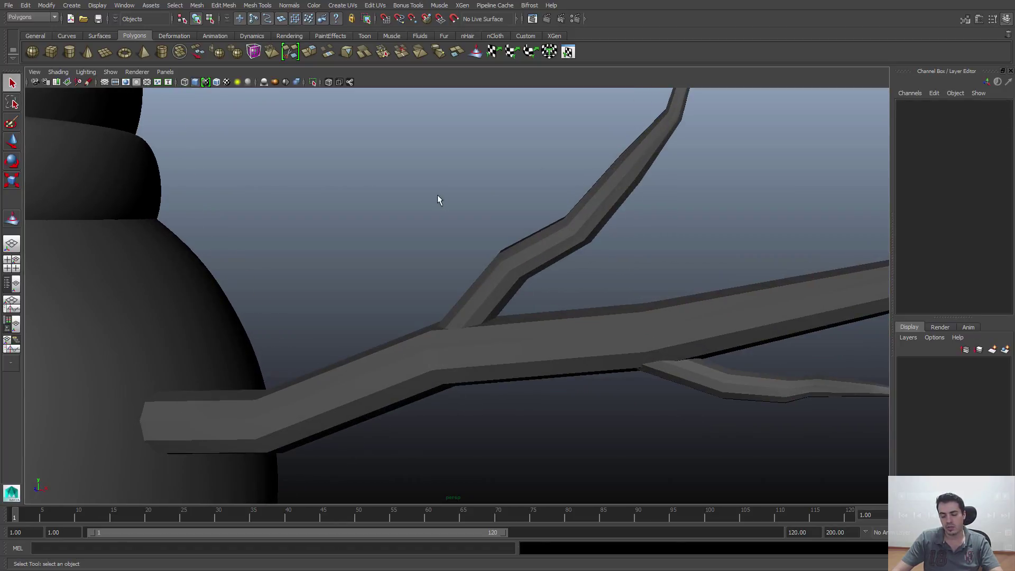
Step: Apply Soften Edge to the main branch and both twigs of the snowman's left arm
{"action": "right_click_drag", "start_coordinate": [481, 269], "coordinate": [436, 268], "text": "alt"}
{"action": "left_click_drag", "start_coordinate": [435, 185], "coordinate": [737, 456]}
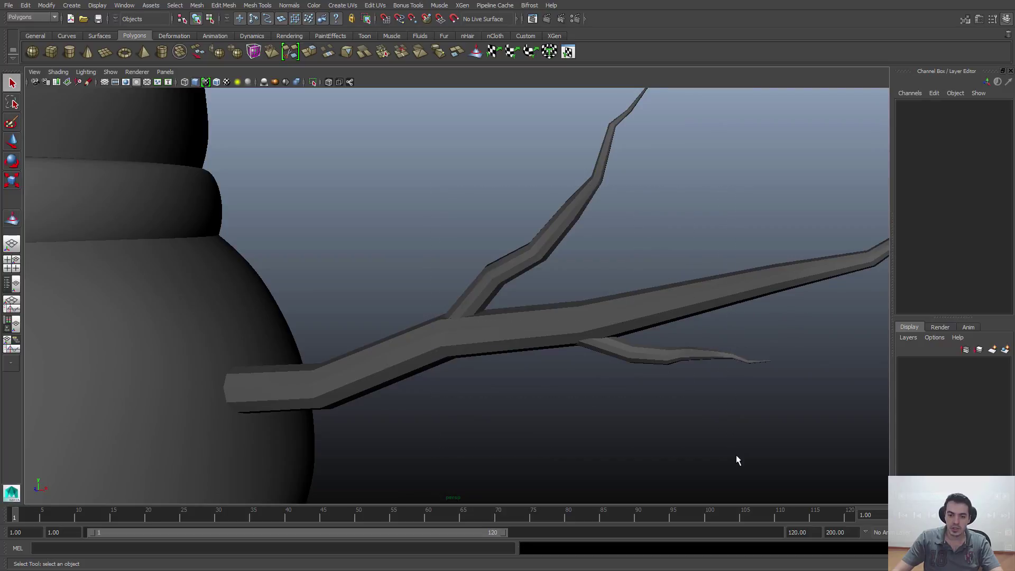
{"action": "left_click", "coordinate": [288, 6]}
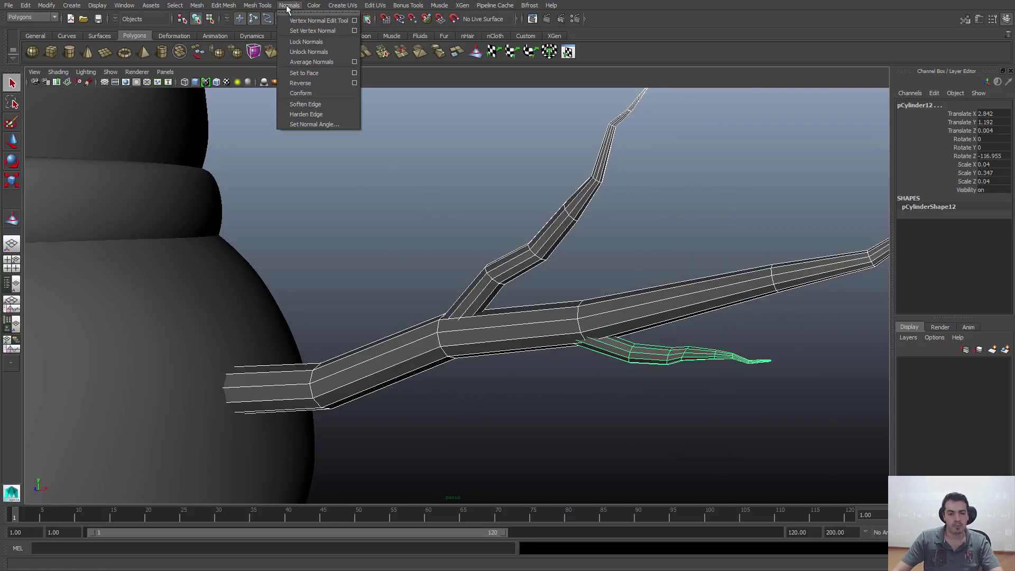
{"action": "left_click", "coordinate": [300, 104]}
{"action": "left_click", "coordinate": [351, 176]}
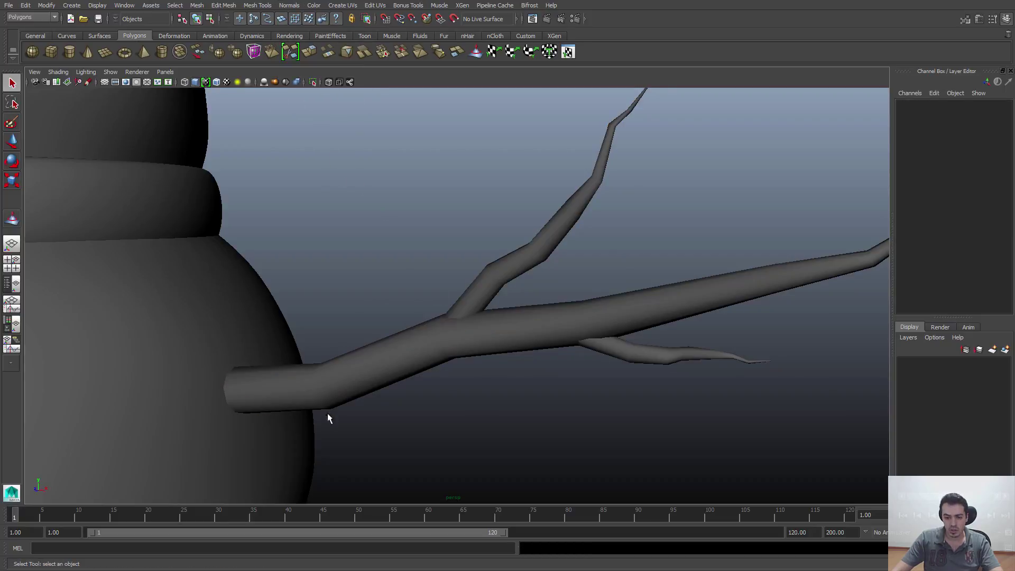
{"action": "right_click_drag", "start_coordinate": [792, 278], "coordinate": [691, 310], "text": "alt"}
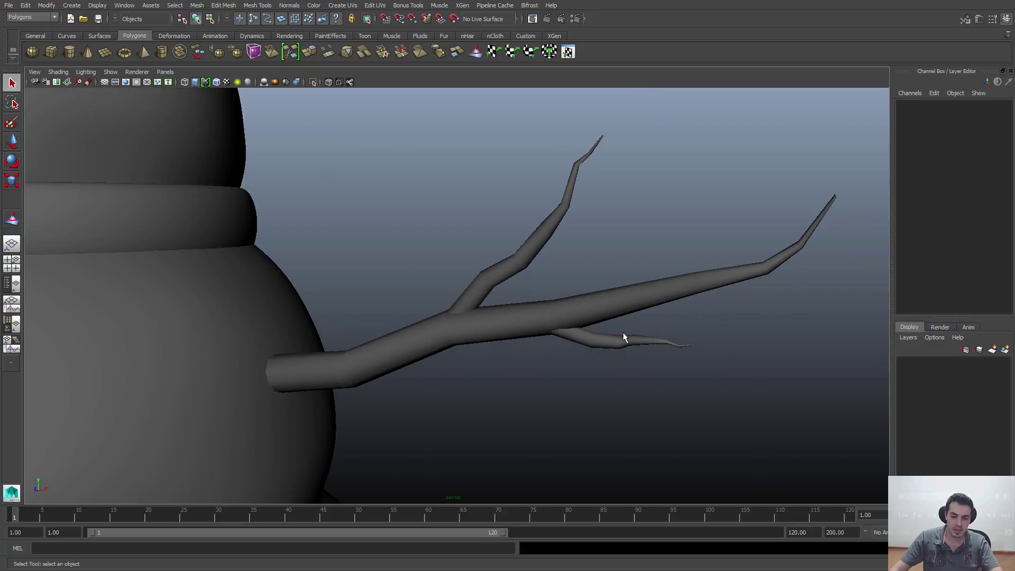
{"action": "left_click", "coordinate": [360, 377]}
{"action": "left_click", "coordinate": [569, 247]}
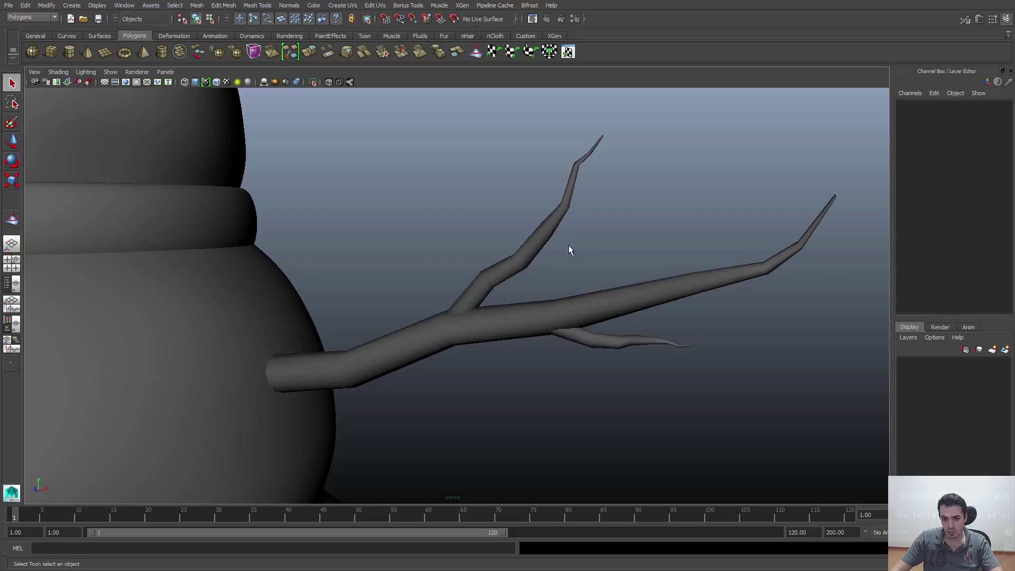
Step: Apply Soften Edge to all the branch pieces of the snowman's right arm
{"action": "left_click_drag", "start_coordinate": [649, 310], "coordinate": [412, 296], "text": "alt"}
{"action": "middle_click_drag", "start_coordinate": [411, 297], "coordinate": [561, 300], "text": "alt"}
{"action": "left_click_drag", "start_coordinate": [414, 313], "coordinate": [434, 316], "text": "alt"}
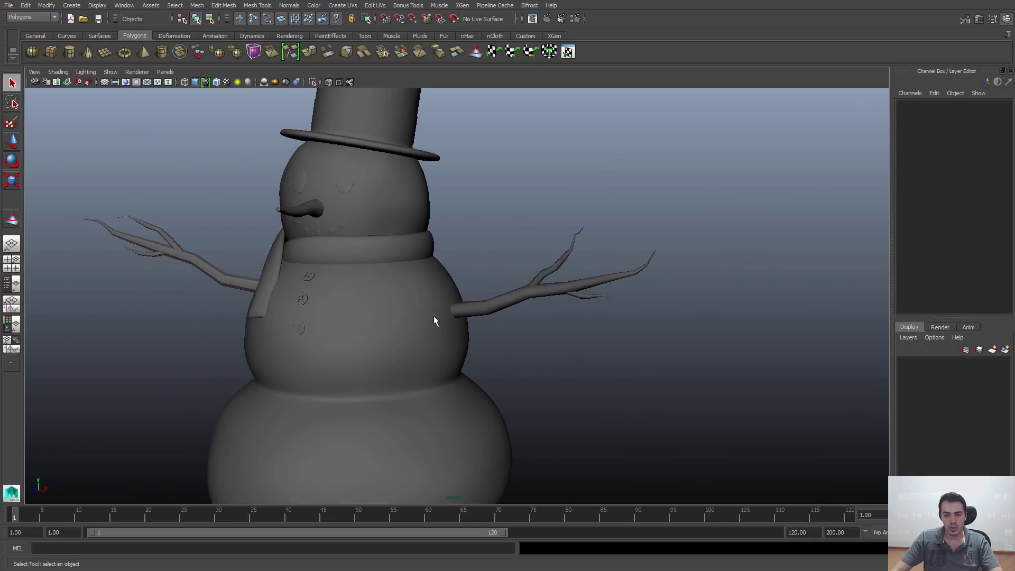
{"action": "middle_click_drag", "start_coordinate": [433, 316], "coordinate": [505, 321], "text": "alt"}
{"action": "left_click_drag", "start_coordinate": [145, 182], "coordinate": [260, 303]}
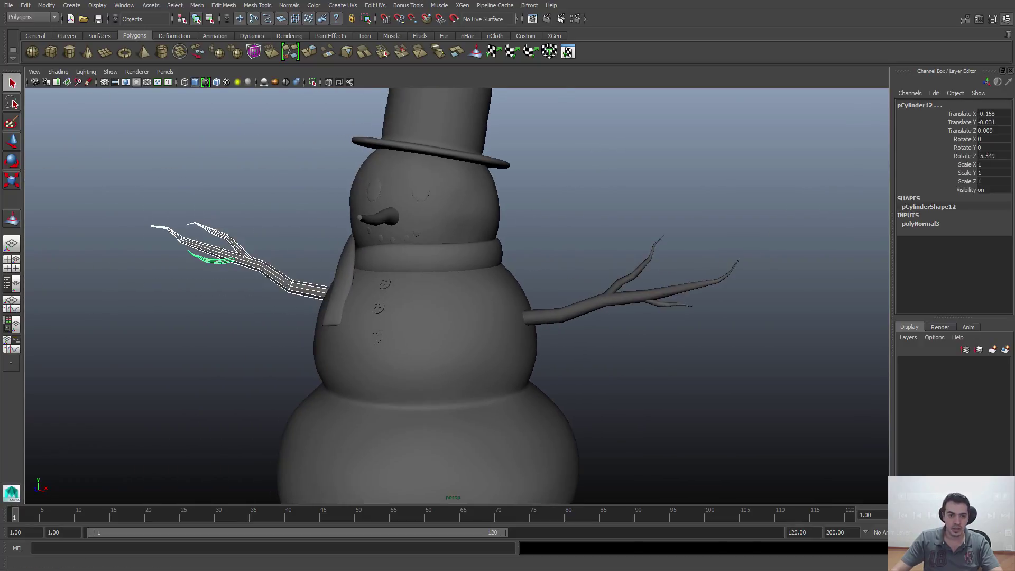
{"action": "left_click", "coordinate": [279, 5]}
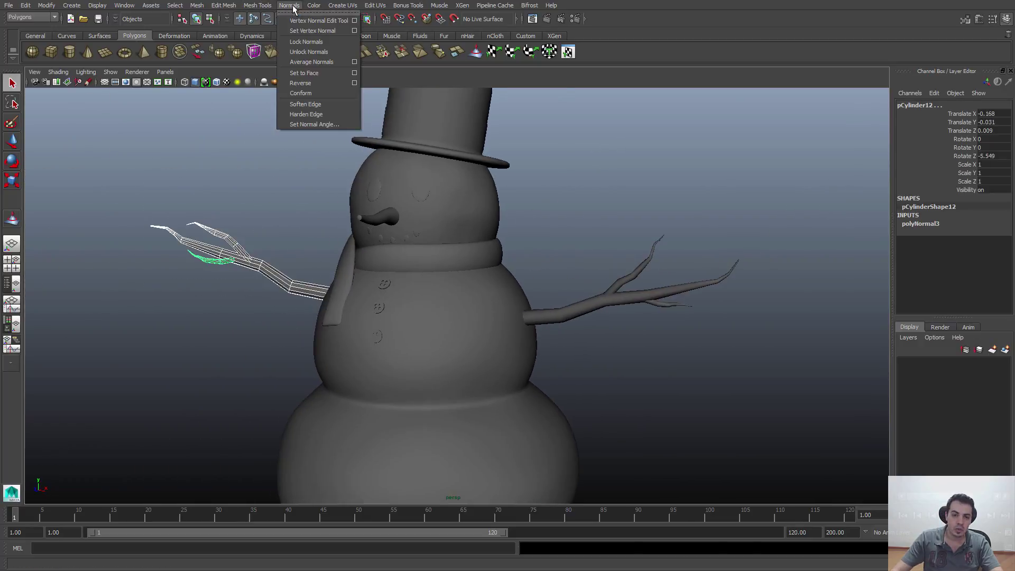
{"action": "left_click", "coordinate": [309, 103]}
{"action": "left_click", "coordinate": [260, 177]}
Step: Look over the whole snowman and save the scene
{"action": "right_click_drag", "start_coordinate": [653, 339], "coordinate": [572, 321], "text": "alt"}
{"action": "left_click_drag", "start_coordinate": [573, 321], "coordinate": [591, 249], "text": "alt"}
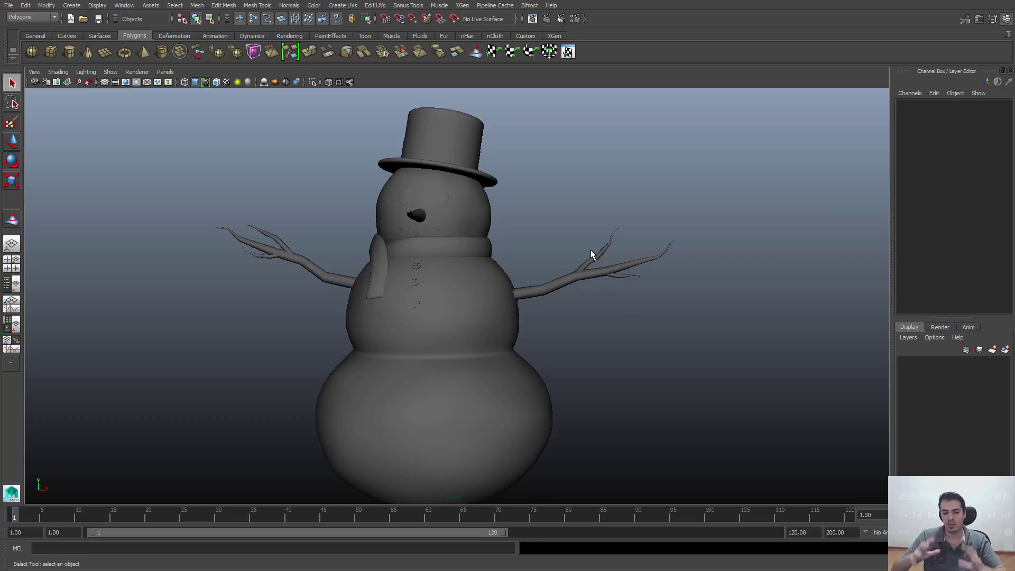
{"action": "left_click_drag", "start_coordinate": [591, 250], "coordinate": [550, 296], "text": "alt"}
{"action": "left_click_drag", "start_coordinate": [605, 356], "coordinate": [612, 357], "text": "alt"}
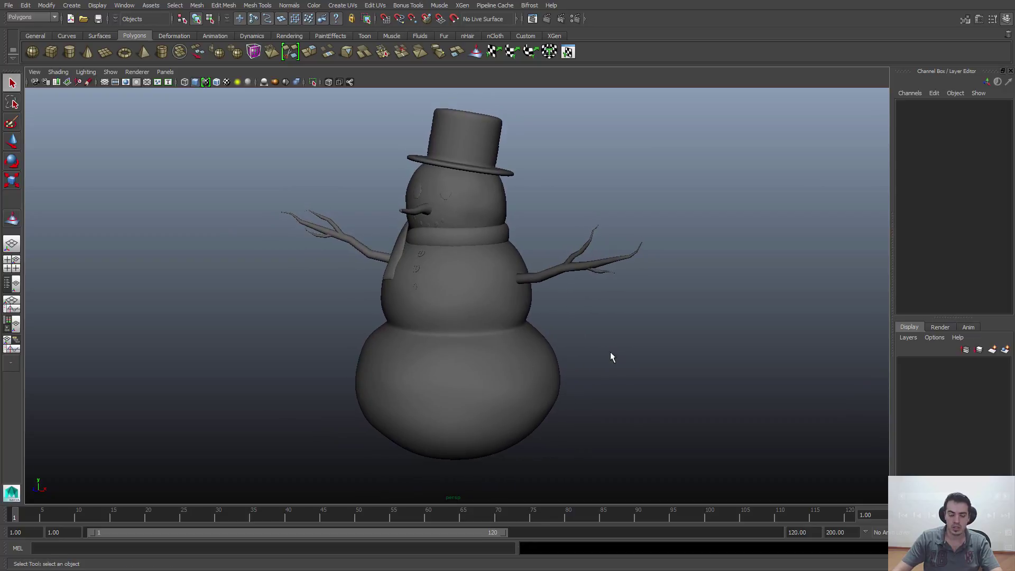
{"action": "key", "text": "ctrl+s"}
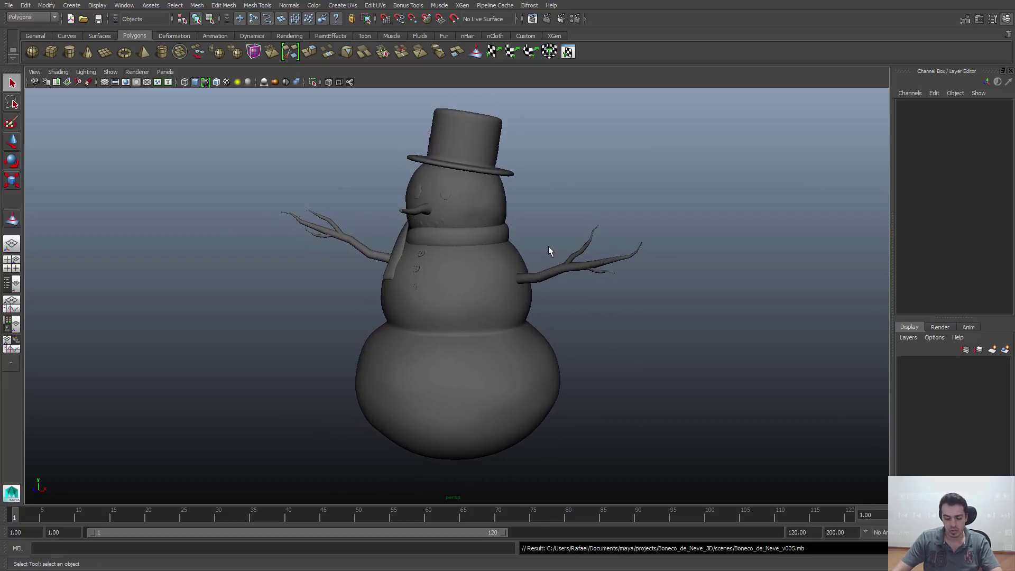
{"action": "left_click", "coordinate": [226, 206]}
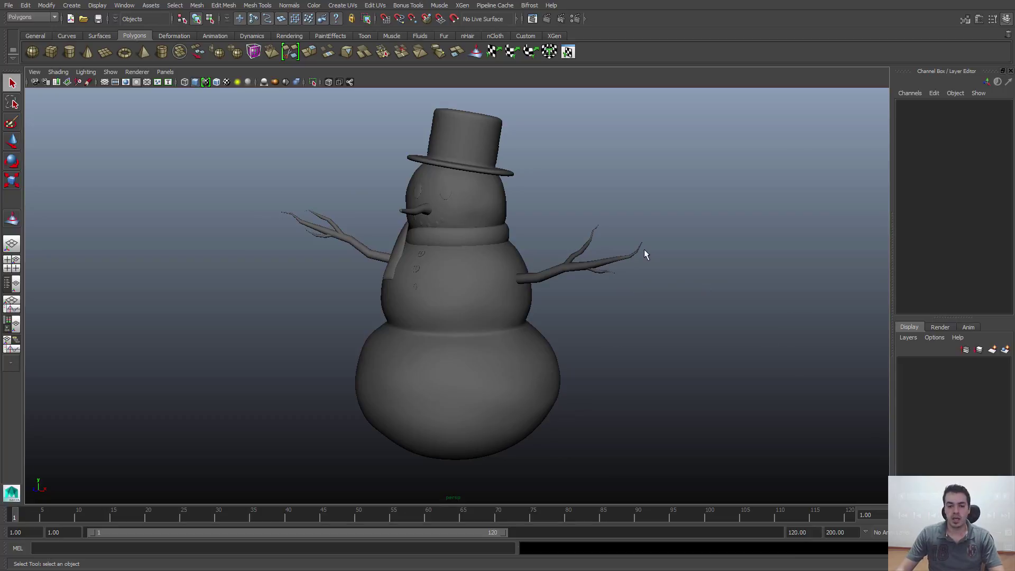
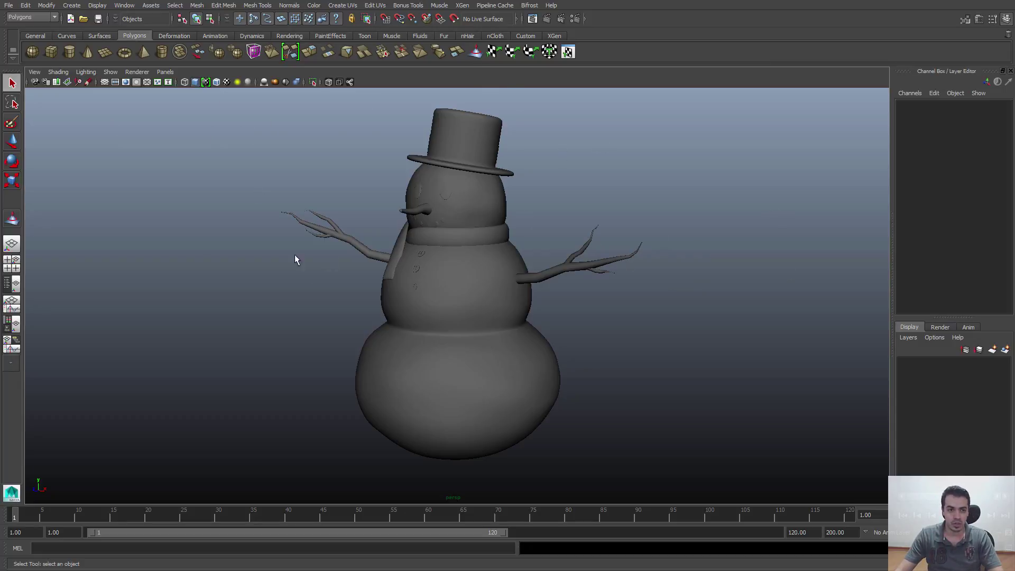
Step: Create a polygon plane and scale it uniformly to about 12.18 as ground under the snowman
{"action": "left_click", "coordinate": [73, 5]}
{"action": "mouse_move", "coordinate": [81, 34]}
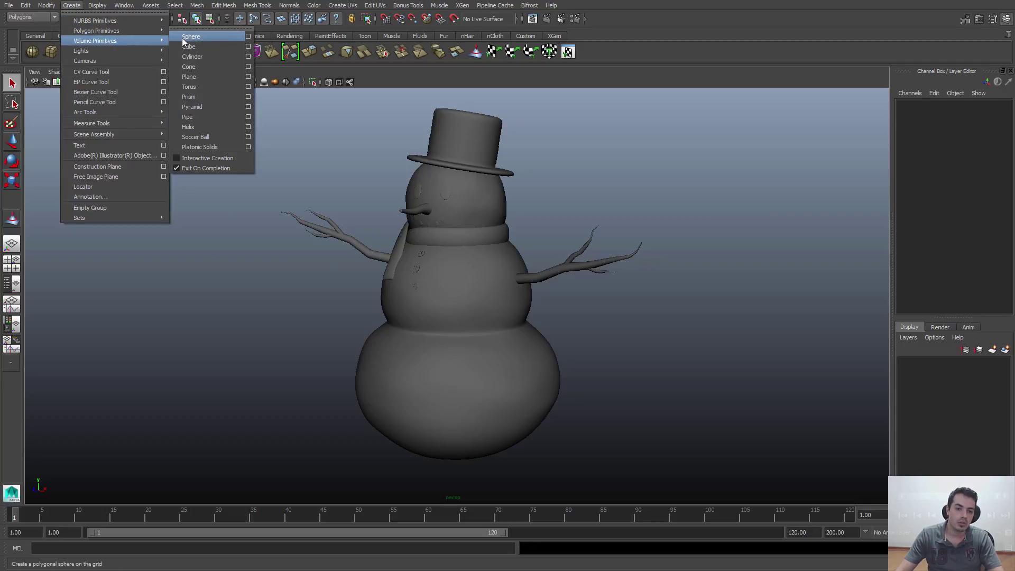
{"action": "left_click", "coordinate": [202, 75]}
{"action": "scroll", "coordinate": [423, 296], "scroll_direction": "down", "scroll_amount": 2}
{"action": "key", "text": "r"}
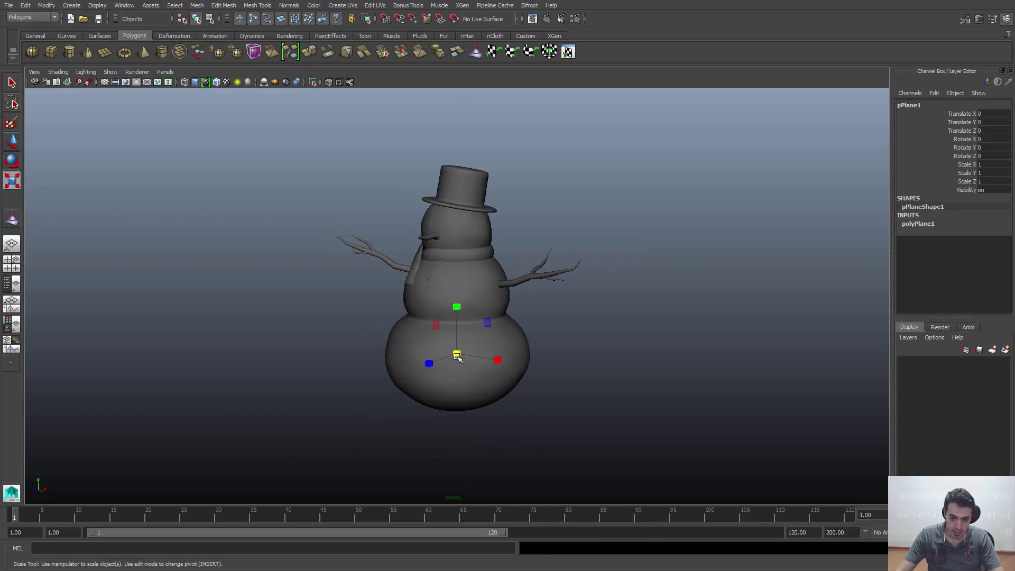
{"action": "left_click_drag", "start_coordinate": [458, 353], "coordinate": [838, 353]}
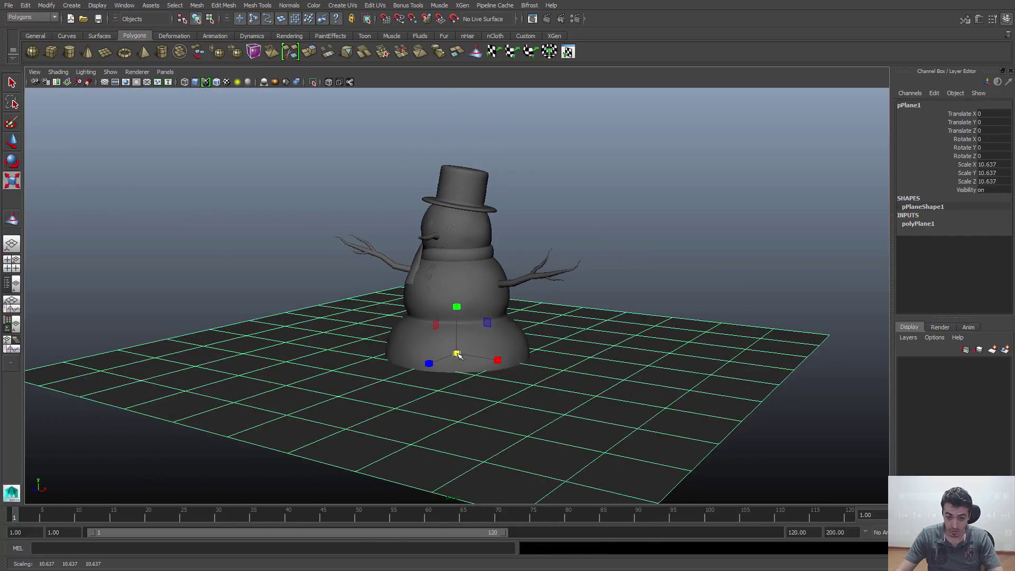
{"action": "left_click_drag", "start_coordinate": [458, 354], "coordinate": [625, 354]}
{"action": "right_click_drag", "start_coordinate": [625, 353], "coordinate": [509, 335], "text": "alt"}
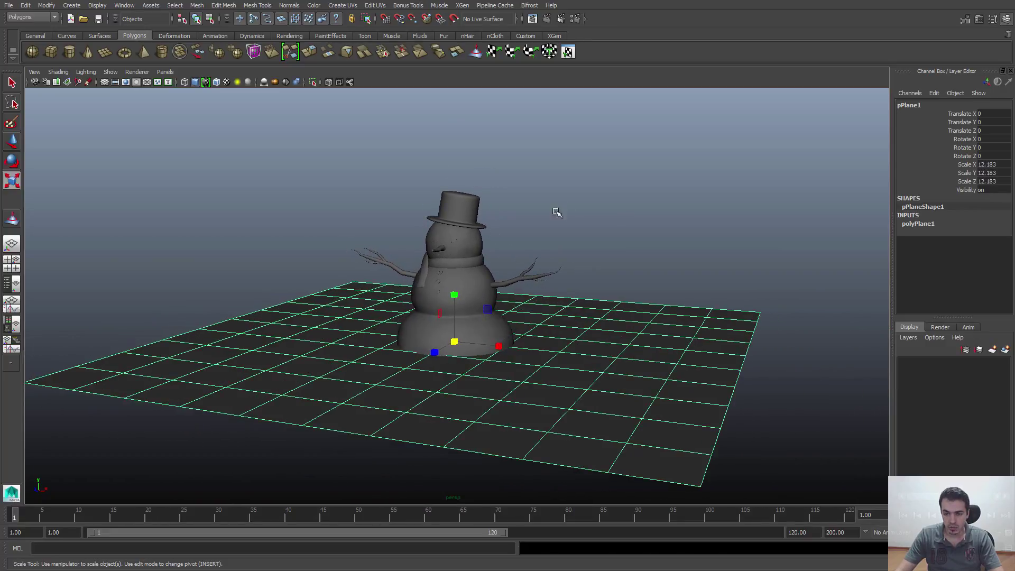
Step: Switch the perspective view to wireframe and show the grid to compare the plane with the snowman's base
{"action": "key", "text": "space"}
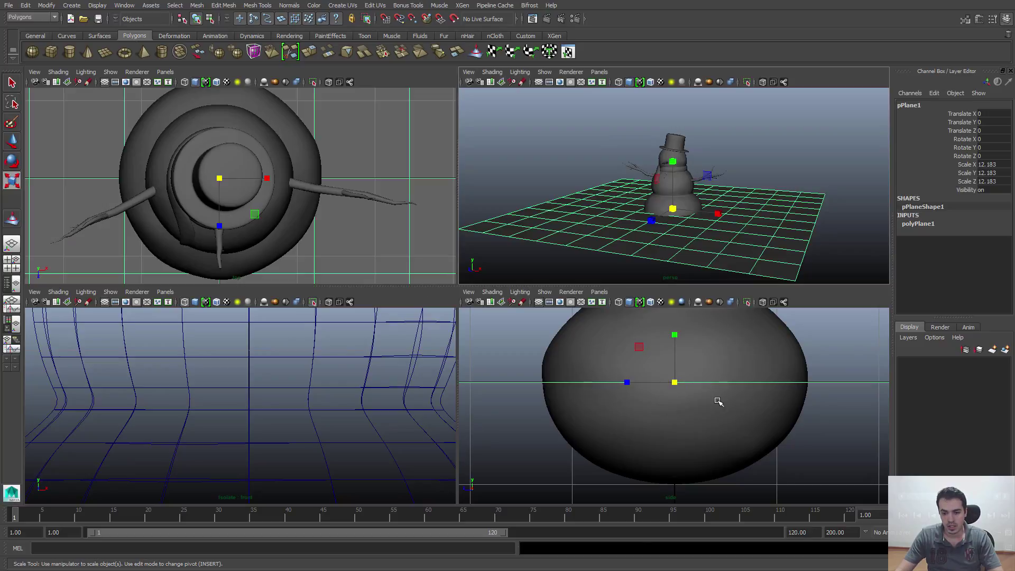
{"action": "right_click_drag", "start_coordinate": [812, 377], "coordinate": [674, 377], "text": "alt"}
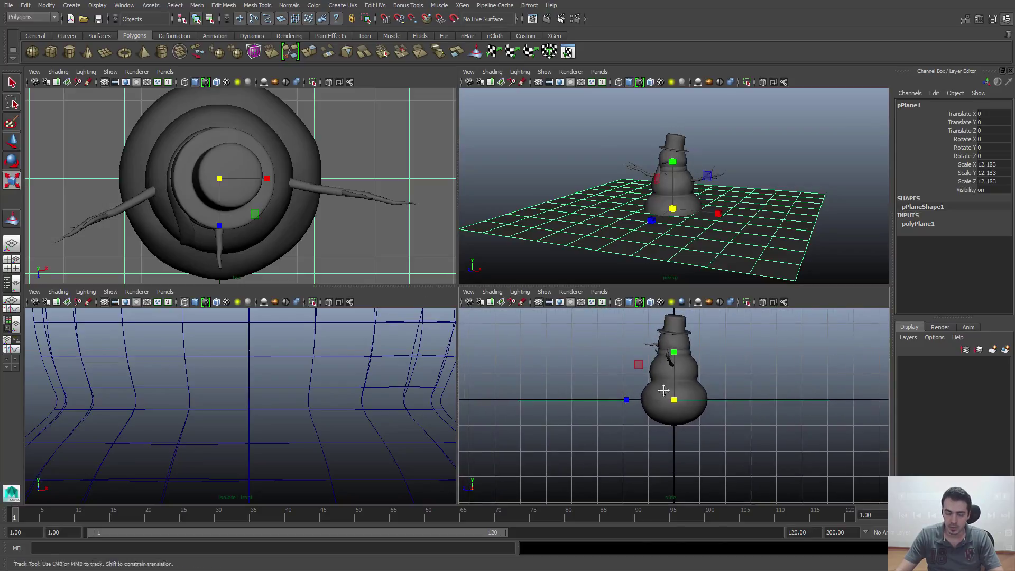
{"action": "middle_click_drag", "start_coordinate": [674, 377], "coordinate": [656, 397], "text": "alt"}
{"action": "left_click", "coordinate": [584, 387]}
{"action": "left_click_drag", "start_coordinate": [560, 407], "coordinate": [557, 448]}
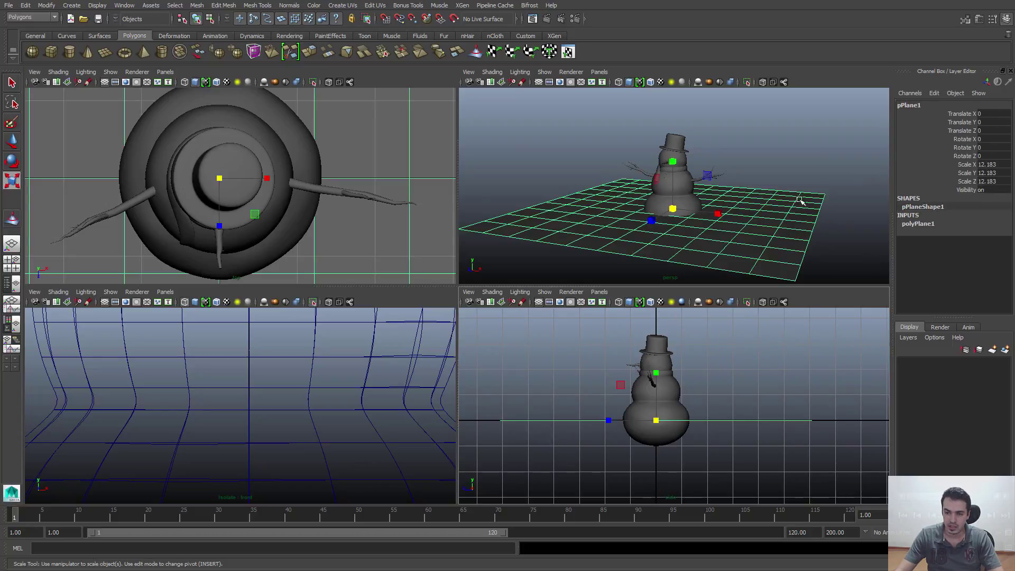
{"action": "key", "text": "f"}
{"action": "key", "text": "4"}
{"action": "key", "text": "space"}
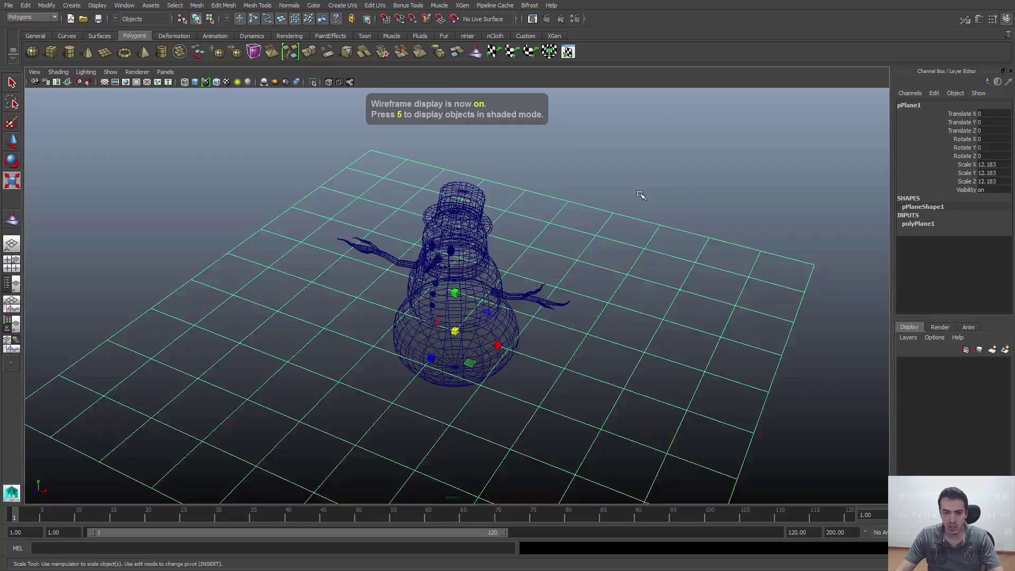
{"action": "left_click", "coordinate": [109, 73]}
{"action": "left_click", "coordinate": [138, 465]}
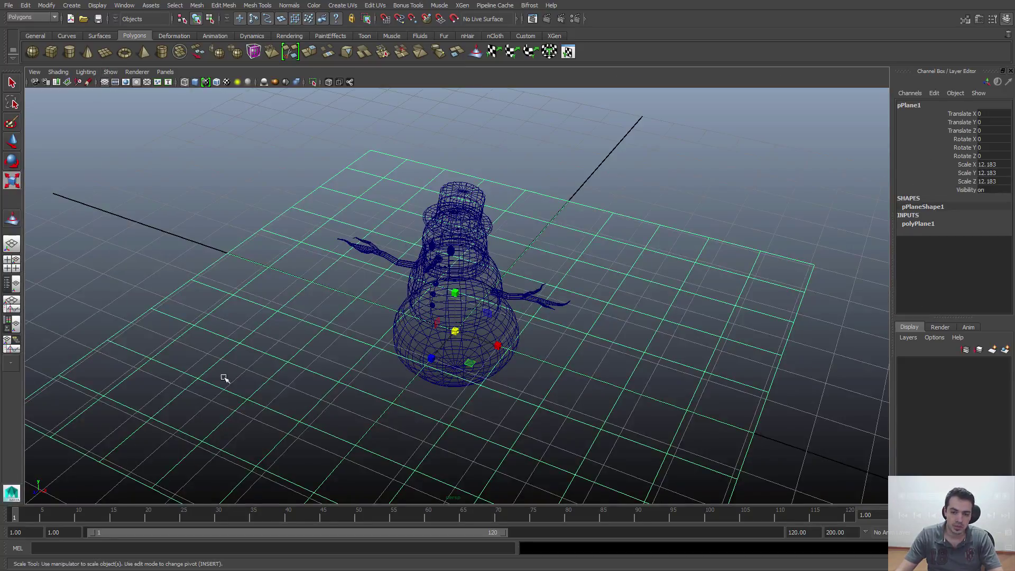
Step: Examine how the snowman's lowest ball sits relative to the plane and the grid
{"action": "left_click", "coordinate": [645, 229]}
{"action": "left_click_drag", "start_coordinate": [645, 229], "coordinate": [673, 245], "text": "alt"}
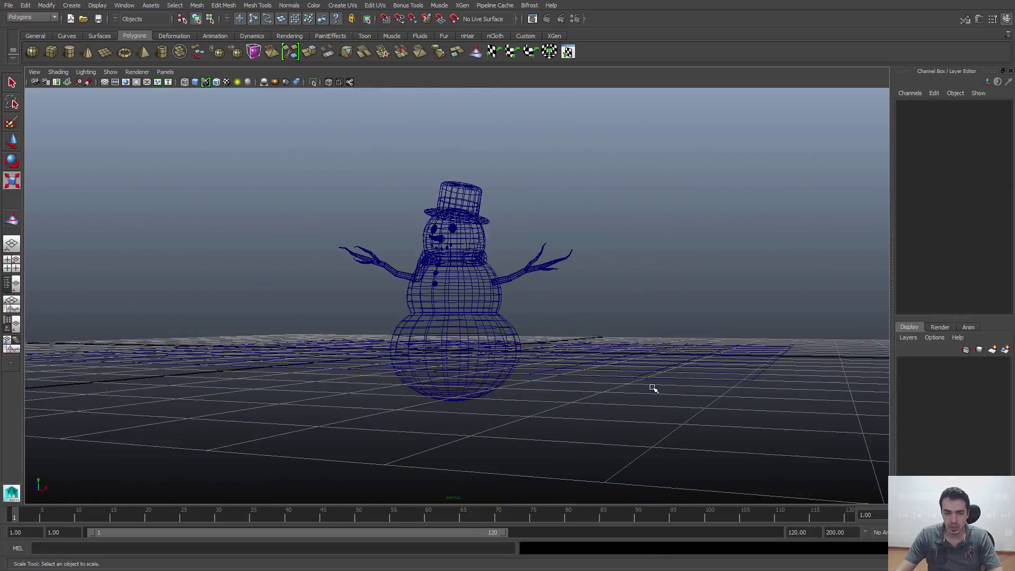
{"action": "left_click_drag", "start_coordinate": [653, 389], "coordinate": [650, 358], "text": "alt"}
{"action": "left_click", "coordinate": [654, 339]}
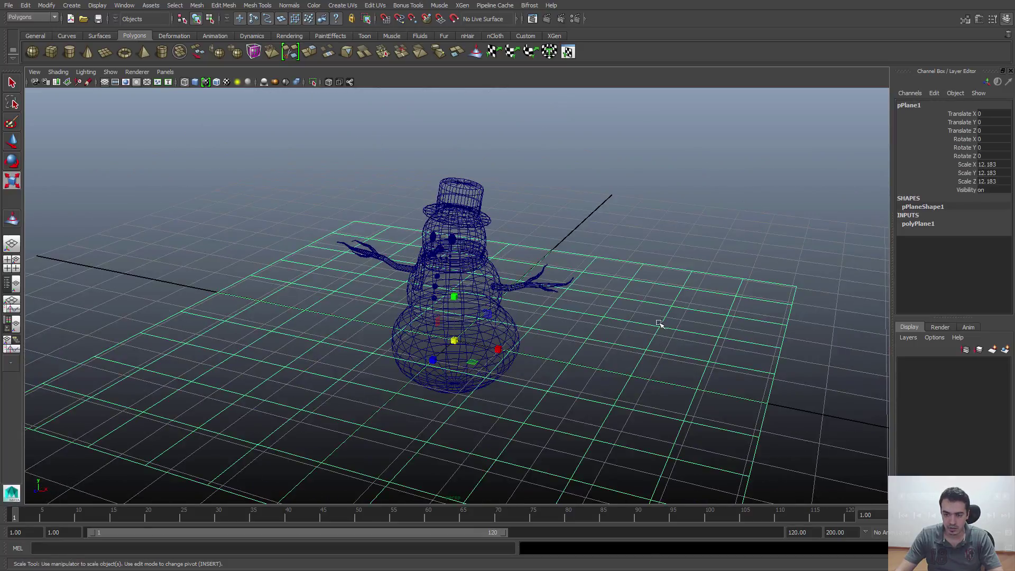
{"action": "left_click", "coordinate": [513, 361]}
{"action": "left_click_drag", "start_coordinate": [512, 349], "coordinate": [473, 381], "text": "alt"}
{"action": "left_click_drag", "start_coordinate": [481, 284], "coordinate": [376, 198], "text": "alt"}
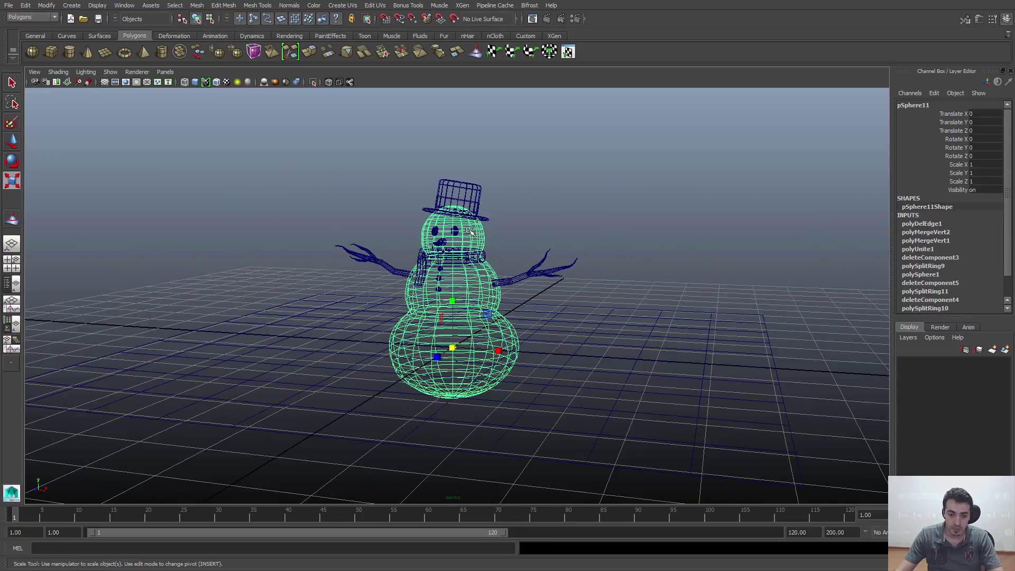
Step: Return to shaded display and select all the snowman's parts, leaving the ground plane out of the selection
{"action": "key", "text": "5"}
{"action": "key", "text": "q"}
{"action": "left_click", "coordinate": [375, 198]}
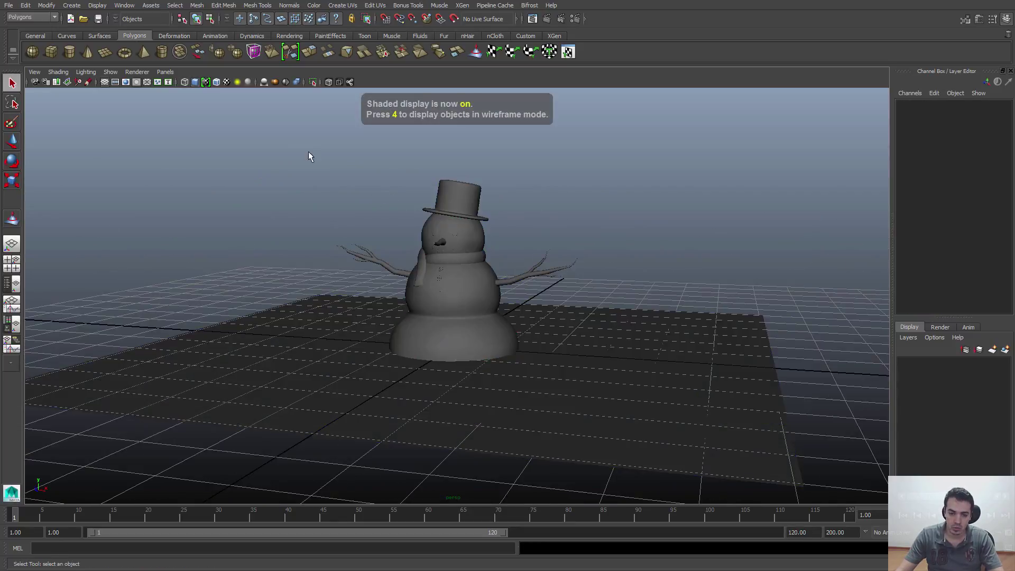
{"action": "left_click_drag", "start_coordinate": [295, 138], "coordinate": [566, 535]}
{"action": "left_click", "coordinate": [621, 349], "text": "shift"}
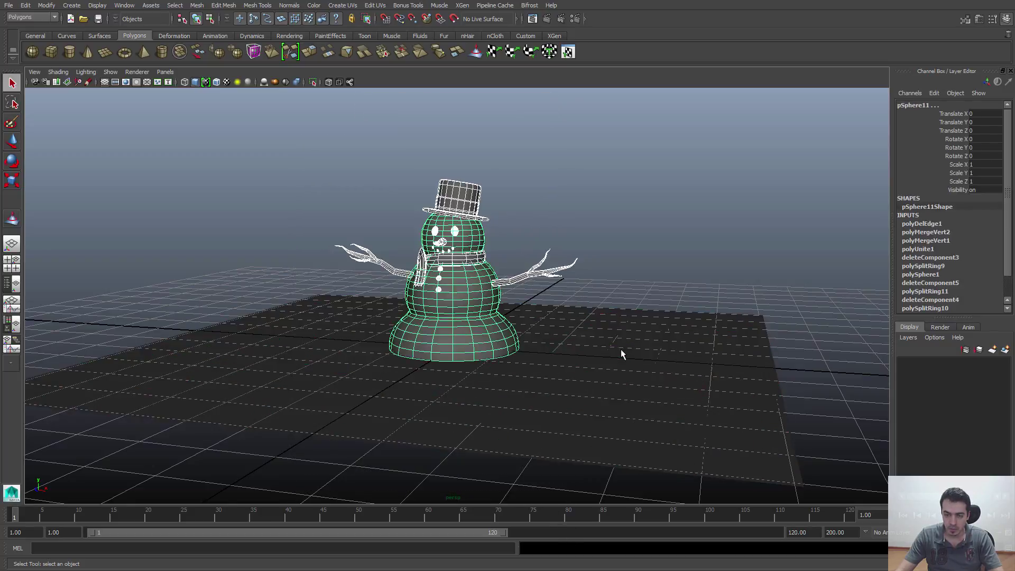
Step: Set the Move tool's axis to World and raise the selected snowman parts about 1 unit
{"action": "key", "text": "space"}
{"action": "key", "text": "w"}
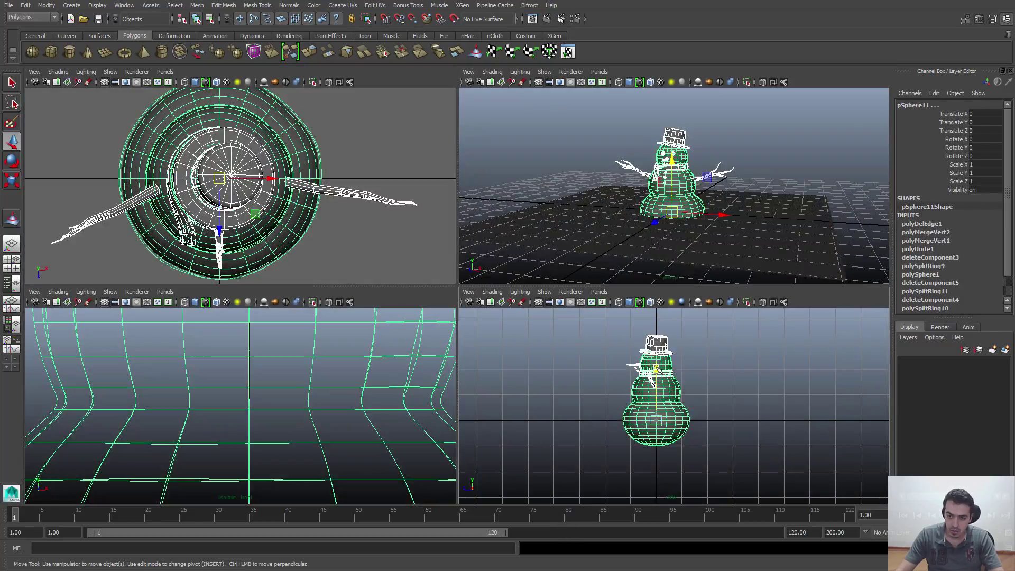
{"action": "left_click_drag", "start_coordinate": [656, 370], "coordinate": [655, 355]}
{"action": "key", "text": "ctrl+z"}
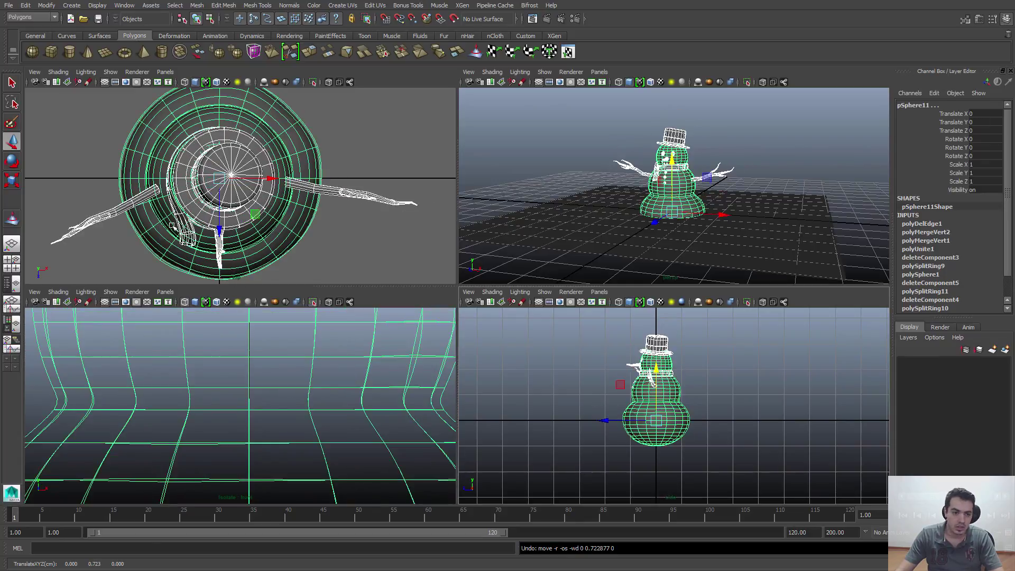
{"action": "double_click", "coordinate": [13, 141]}
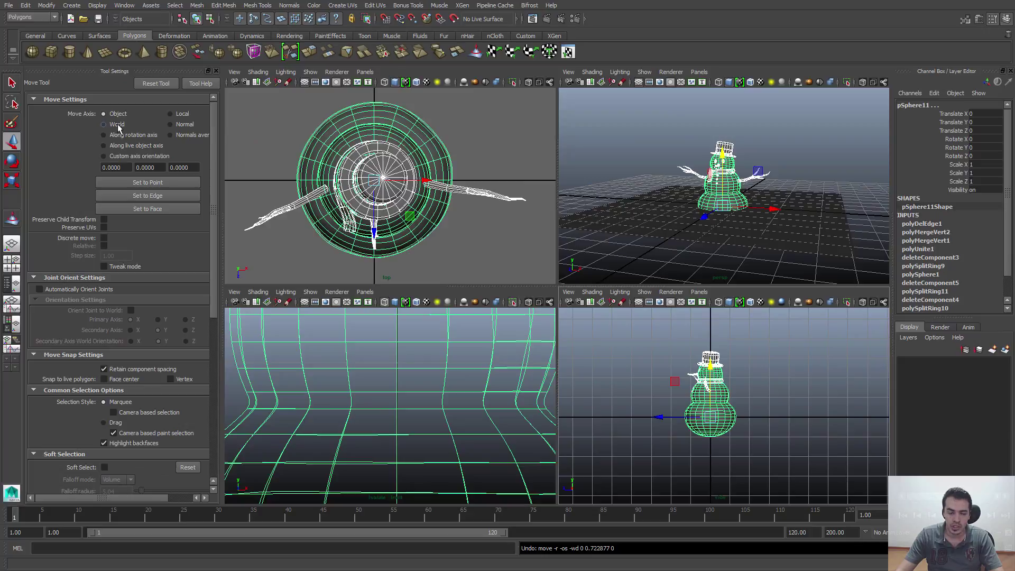
{"action": "left_click_drag", "start_coordinate": [711, 371], "coordinate": [716, 349]}
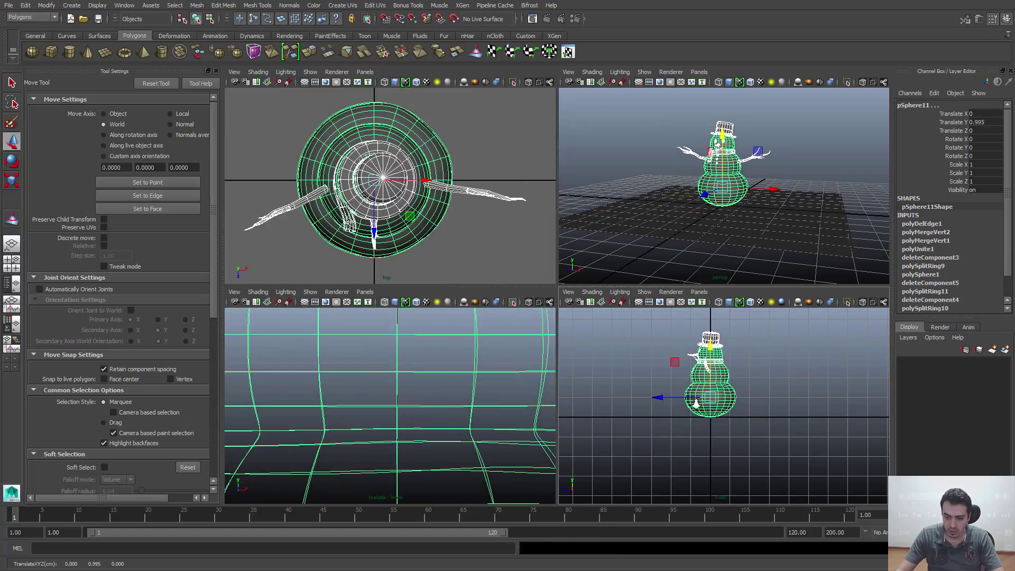
Step: Fine-tune the snowman's height to a Translate Y of about 1.001 so its base rests on the ground line
{"action": "right_click_drag", "start_coordinate": [694, 404], "coordinate": [773, 459], "text": "alt"}
{"action": "middle_click_drag", "start_coordinate": [676, 461], "coordinate": [725, 438], "text": "alt"}
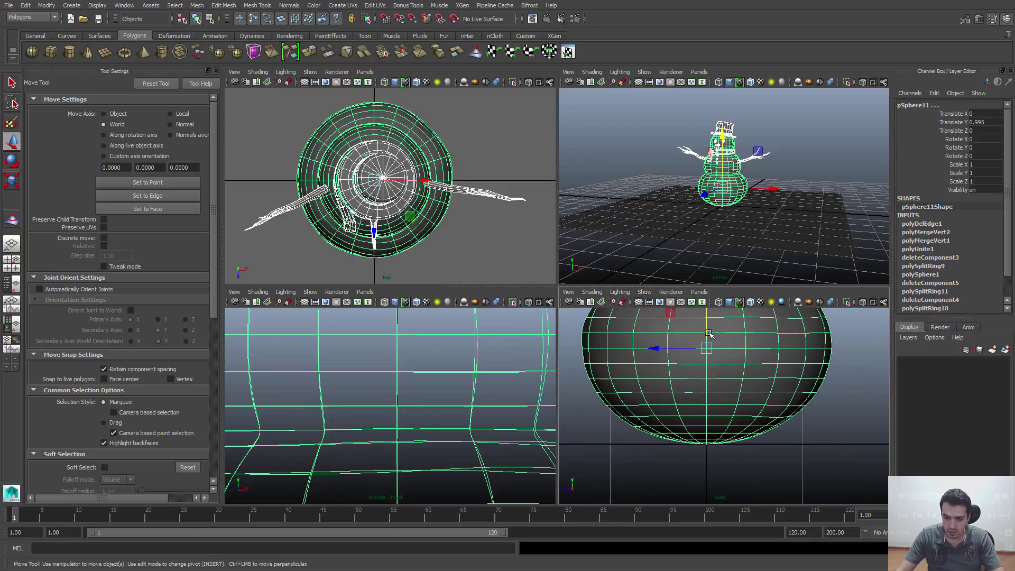
{"action": "left_click_drag", "start_coordinate": [707, 331], "coordinate": [708, 329]}
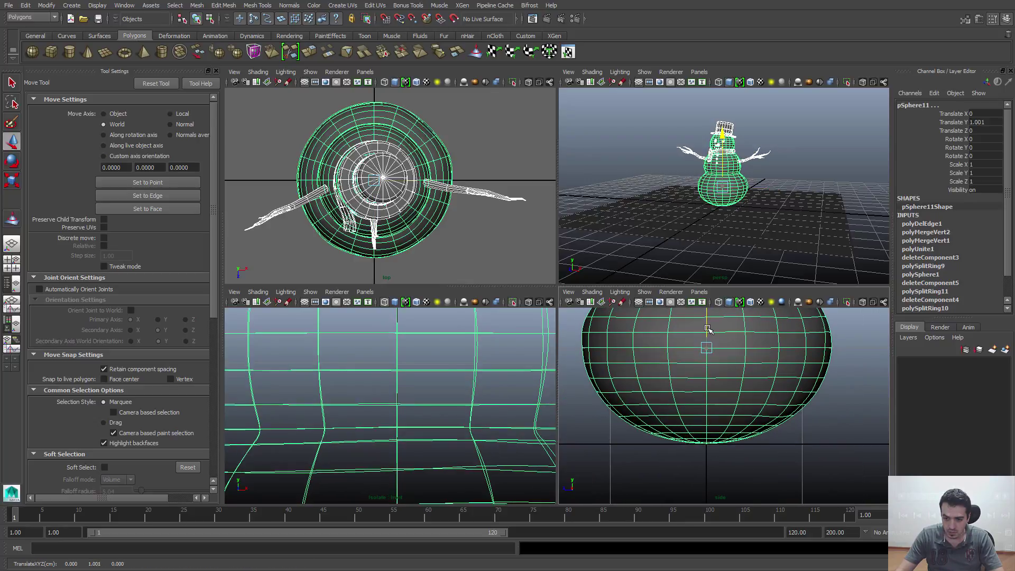
{"action": "left_click", "coordinate": [669, 227]}
Step: Close the Move tool's settings and hide the grid in the perspective view
{"action": "key", "text": "space"}
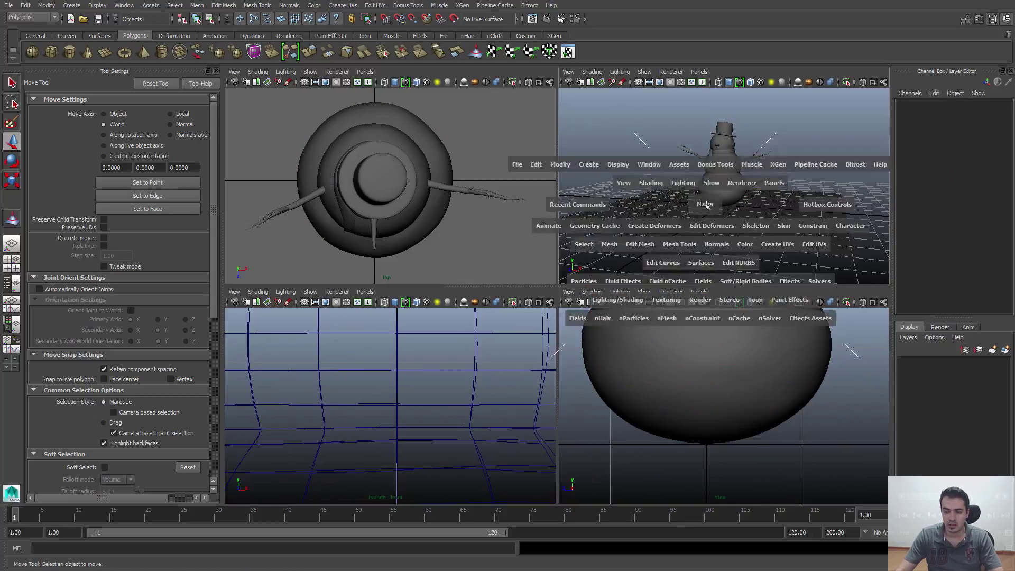
{"action": "scroll", "coordinate": [626, 262], "scroll_direction": "up", "scroll_amount": 2}
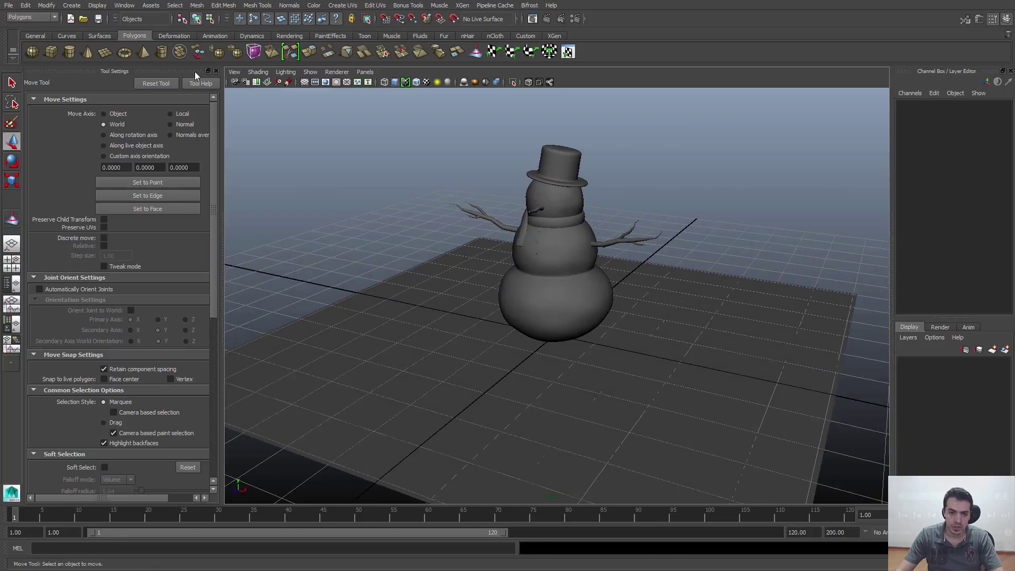
{"action": "left_click", "coordinate": [216, 72]}
{"action": "scroll", "coordinate": [661, 320], "scroll_direction": "up", "scroll_amount": 4}
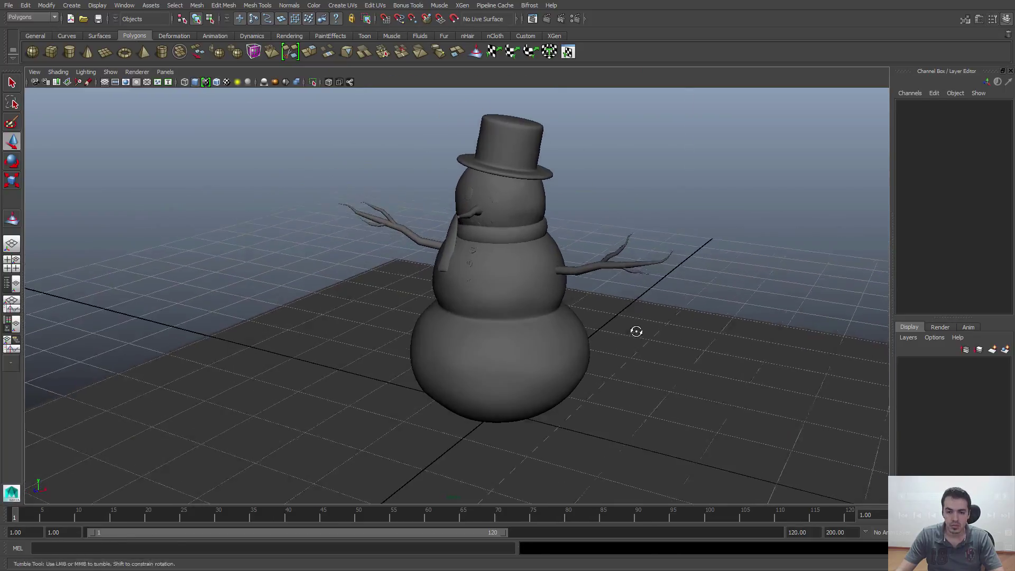
{"action": "left_click", "coordinate": [112, 73]}
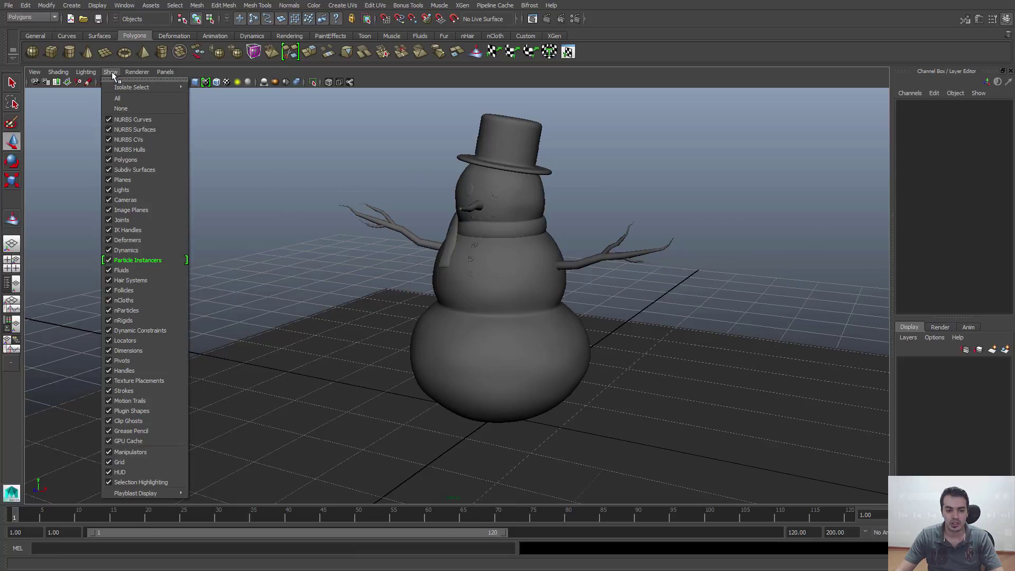
{"action": "left_click", "coordinate": [118, 463]}
{"action": "right_click_drag", "start_coordinate": [580, 303], "coordinate": [449, 284], "text": "alt"}
{"action": "middle_click_drag", "start_coordinate": [449, 284], "coordinate": [418, 244], "text": "alt"}
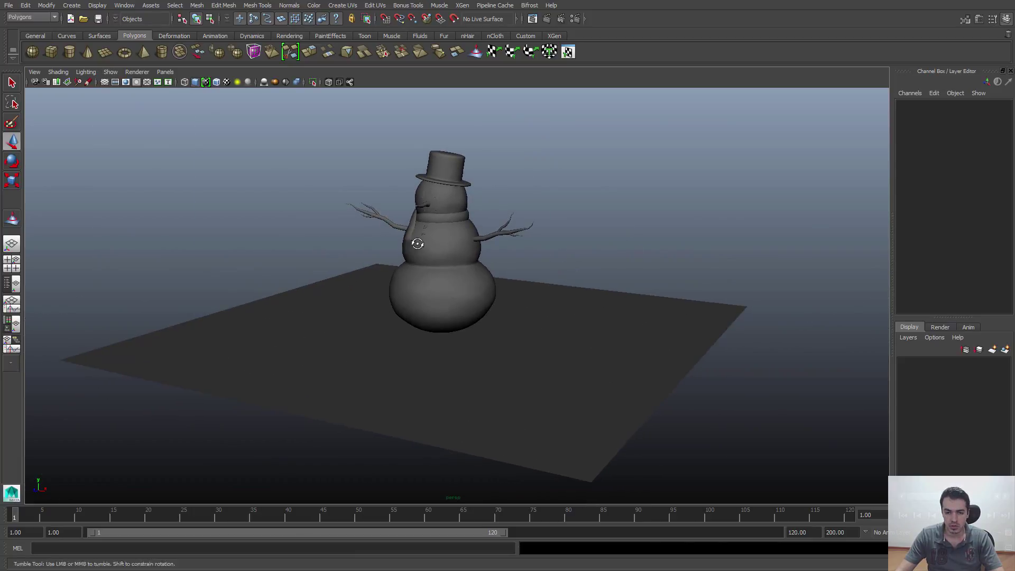
Step: Enlarge the ground plane uniformly to a scale of about 62
{"action": "left_click_drag", "start_coordinate": [417, 244], "coordinate": [531, 311], "text": "alt"}
{"action": "left_click", "coordinate": [533, 332]}
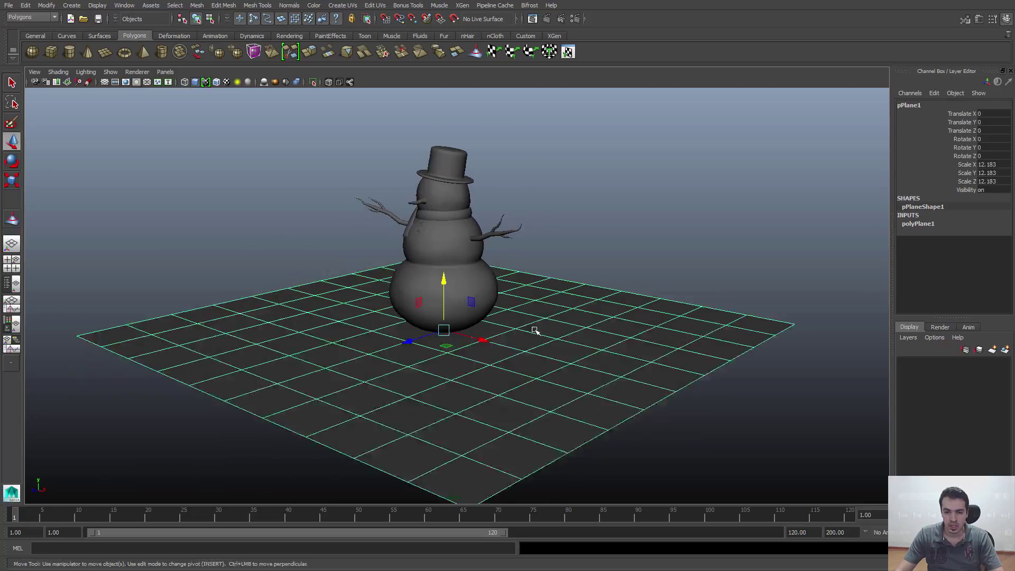
{"action": "scroll", "coordinate": [534, 330], "scroll_direction": "up", "scroll_amount": 1}
{"action": "left_click", "coordinate": [591, 278]}
{"action": "left_click", "coordinate": [551, 323]}
{"action": "key", "text": "r"}
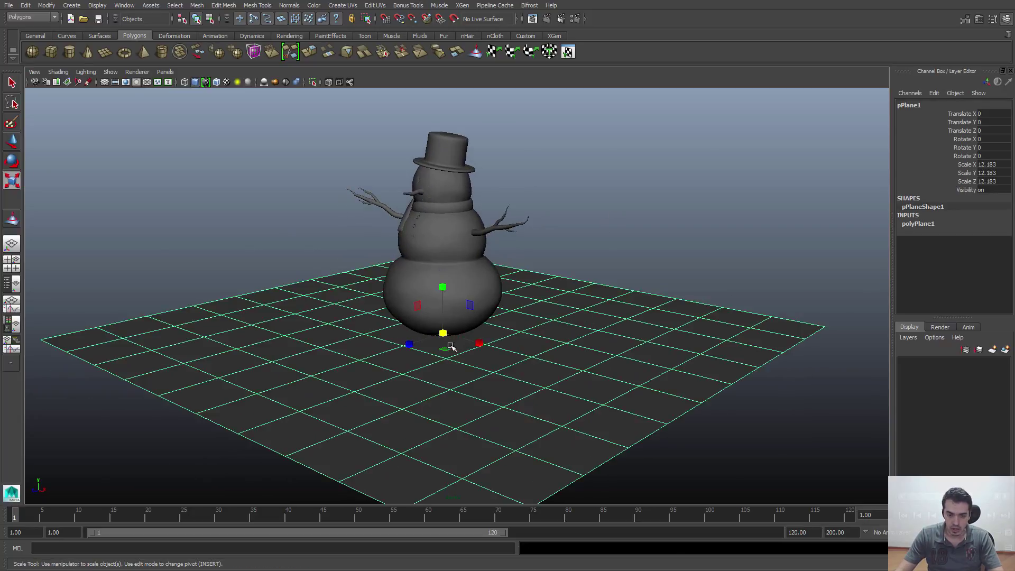
{"action": "left_click_drag", "start_coordinate": [445, 334], "coordinate": [805, 303]}
{"action": "right_click_drag", "start_coordinate": [804, 304], "coordinate": [449, 316], "text": "alt"}
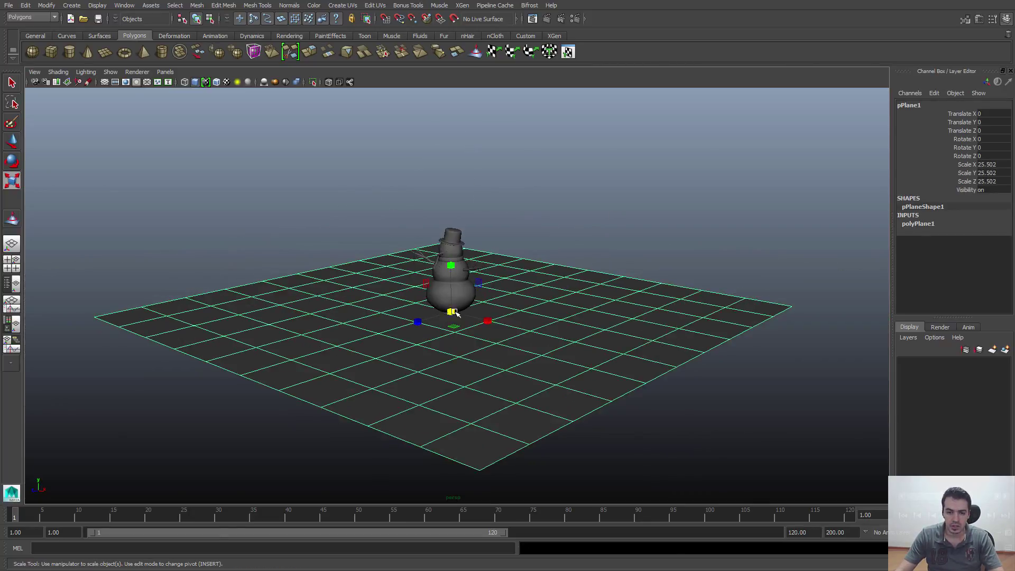
{"action": "left_click_drag", "start_coordinate": [452, 312], "coordinate": [854, 315]}
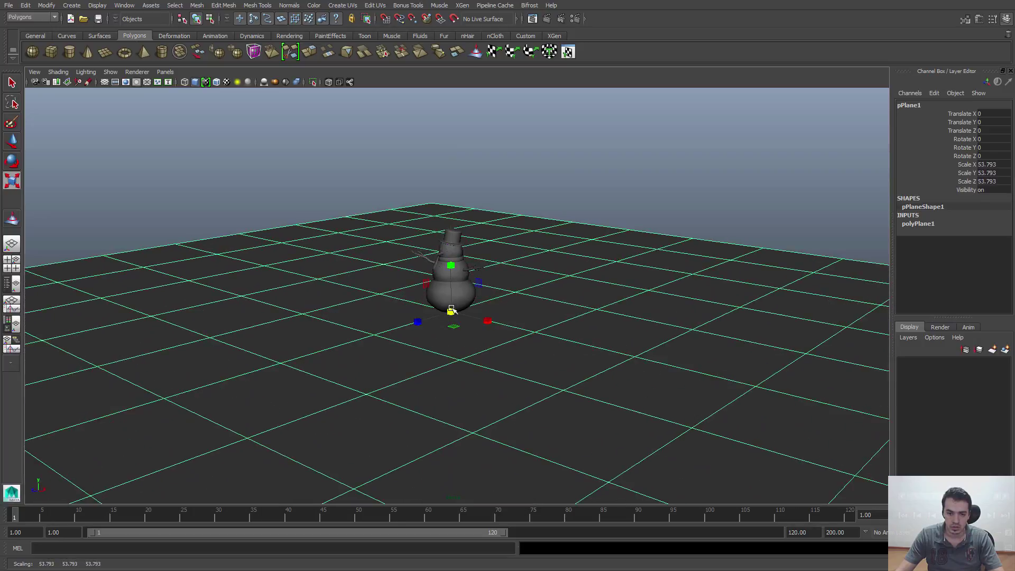
{"action": "left_click", "coordinate": [521, 300]}
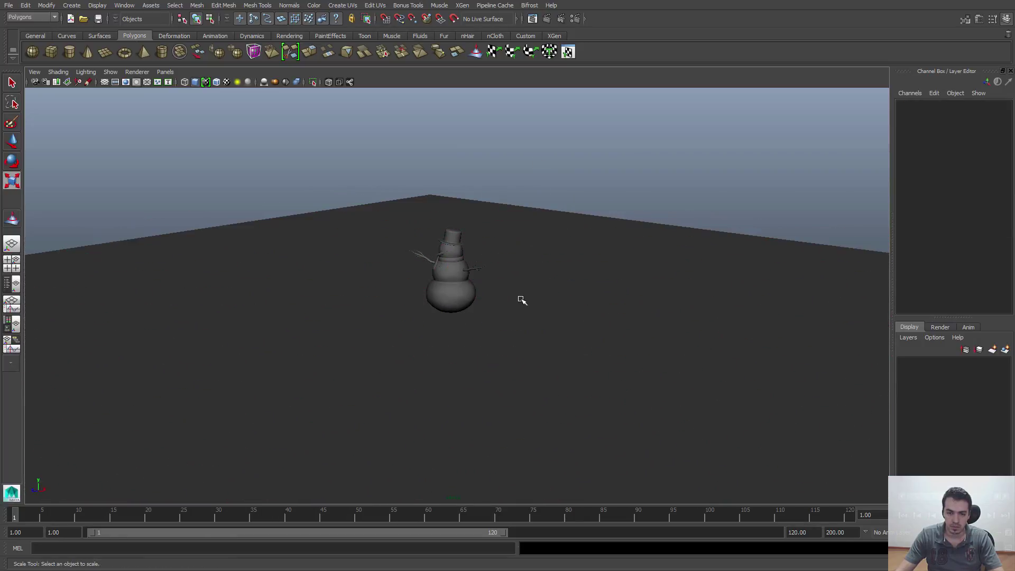
Step: Set the ground plane's width and height subdivisions to 50 each
{"action": "left_click", "coordinate": [485, 313]}
{"action": "left_click", "coordinate": [919, 225]}
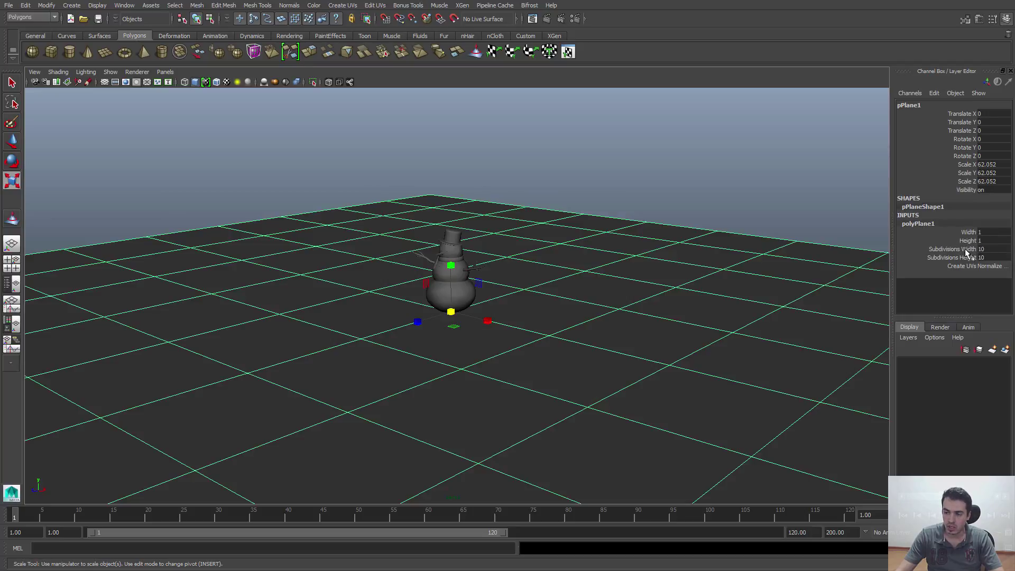
{"action": "double_click", "coordinate": [985, 249]}
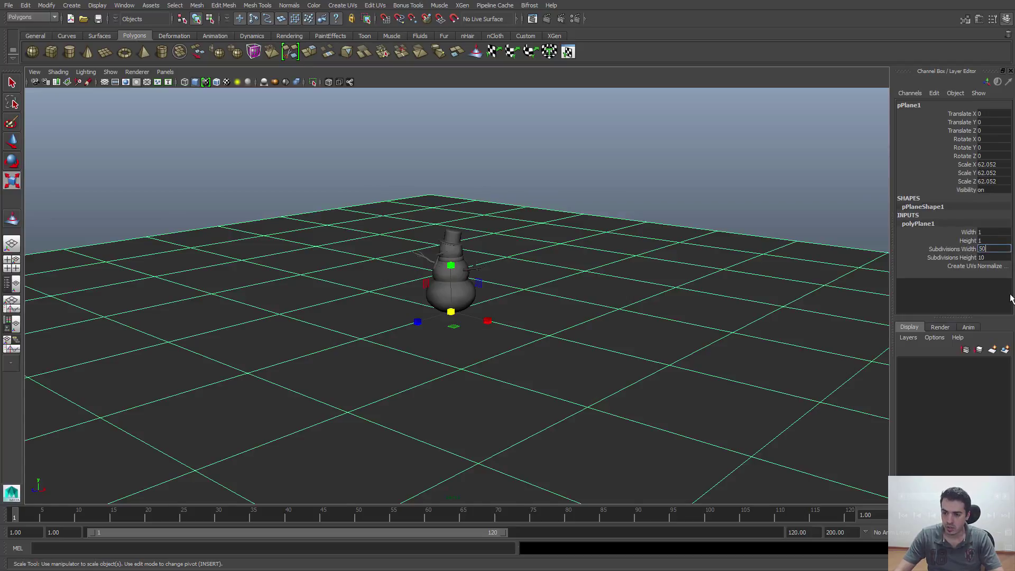
{"action": "key", "text": "Return"}
{"action": "double_click", "coordinate": [982, 258]}
{"action": "type", "text": "50"}
{"action": "key", "text": "Return"}
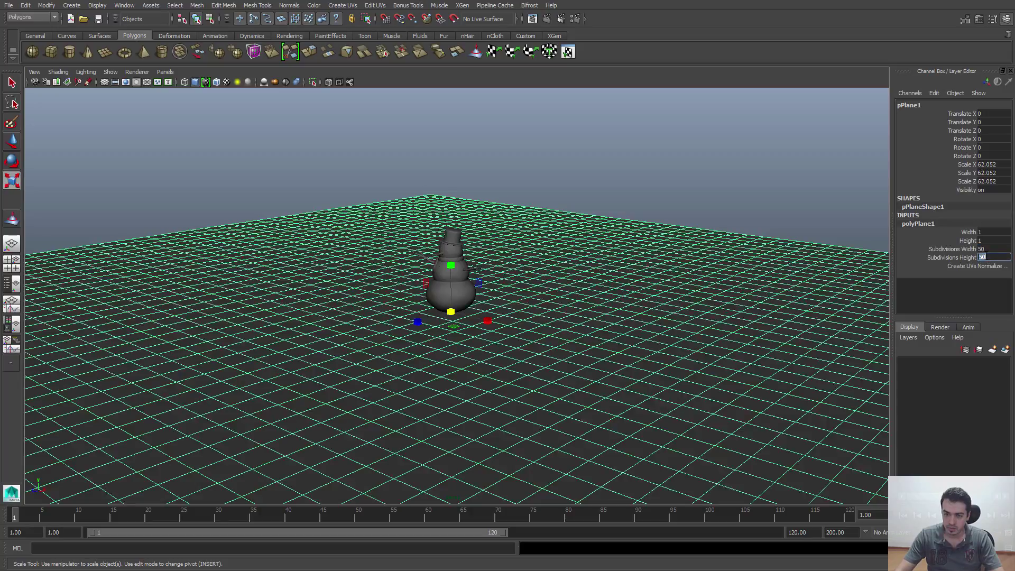
{"action": "left_click", "coordinate": [715, 163]}
{"action": "left_click", "coordinate": [519, 284]}
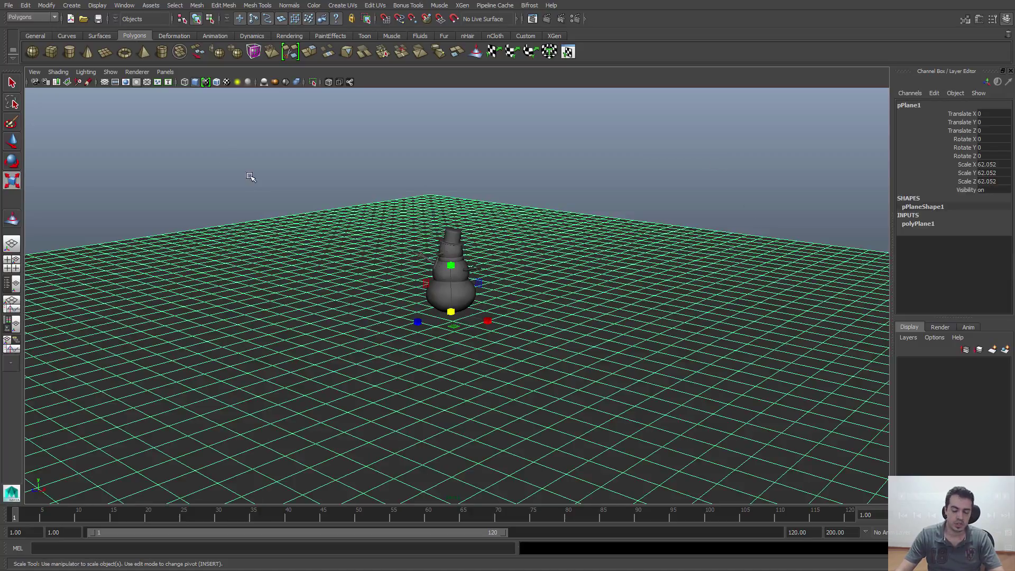
{"action": "left_click", "coordinate": [539, 197]}
{"action": "left_click", "coordinate": [584, 241]}
{"action": "key", "text": "q"}
{"action": "left_click", "coordinate": [564, 176]}
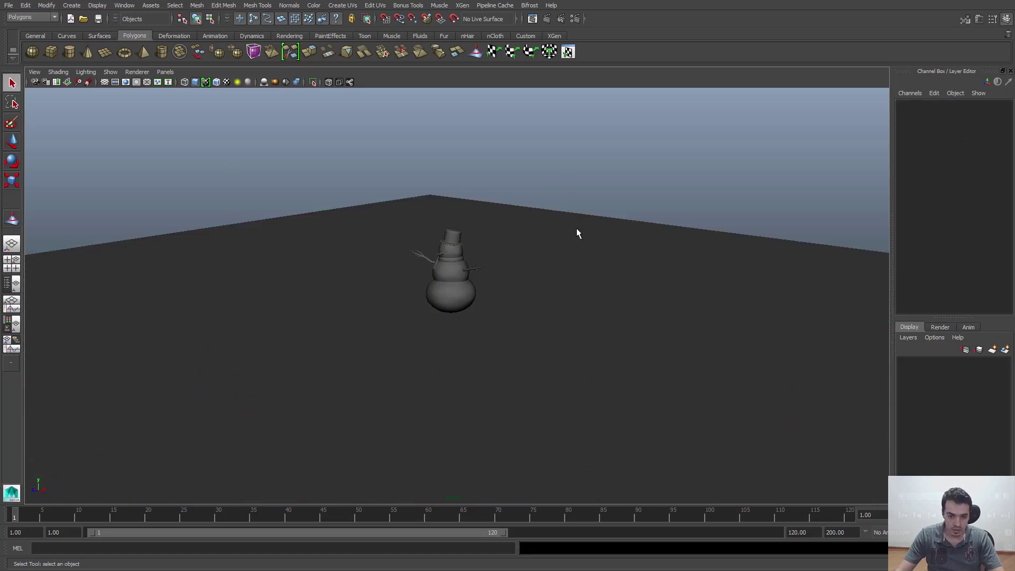
Step: Examine how the snowman stands on the ground plane, both with the plane selected to show its mesh and with it deselected
{"action": "scroll", "coordinate": [573, 243], "scroll_direction": "up", "scroll_amount": 3}
{"action": "left_click", "coordinate": [581, 258]}
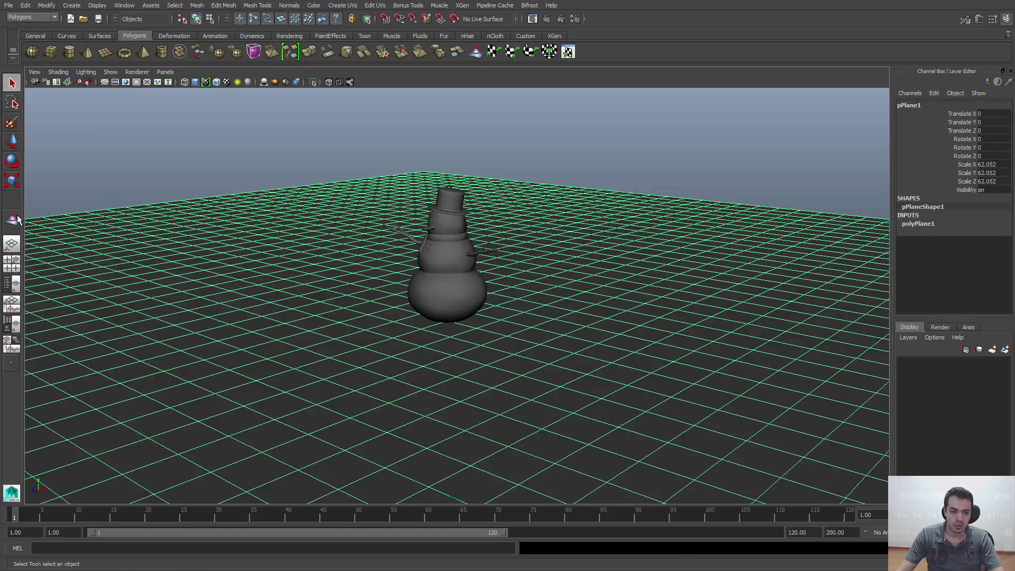
{"action": "scroll", "coordinate": [447, 282], "scroll_direction": "up", "scroll_amount": 4}
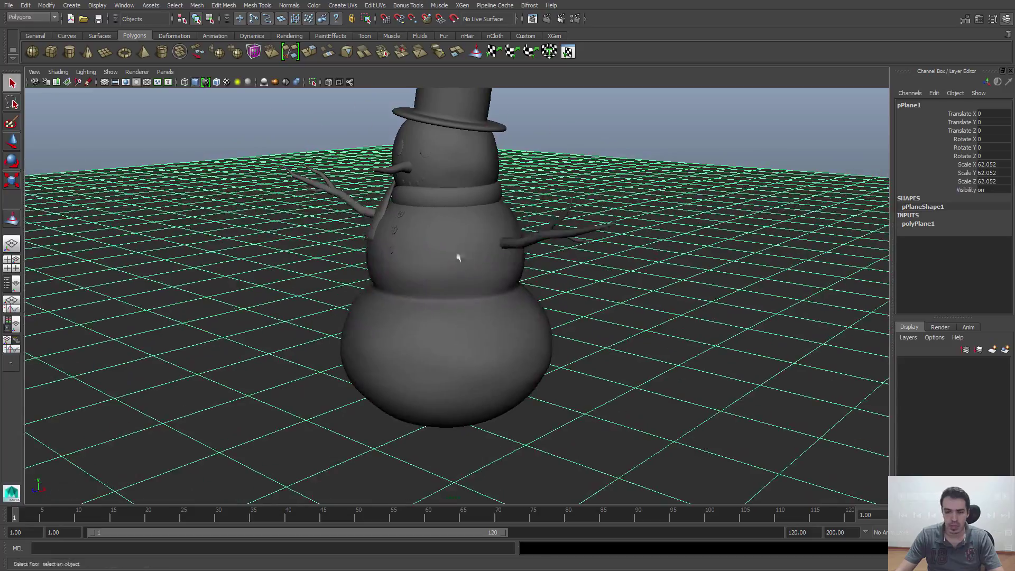
{"action": "left_click_drag", "start_coordinate": [430, 153], "coordinate": [452, 175], "text": "alt"}
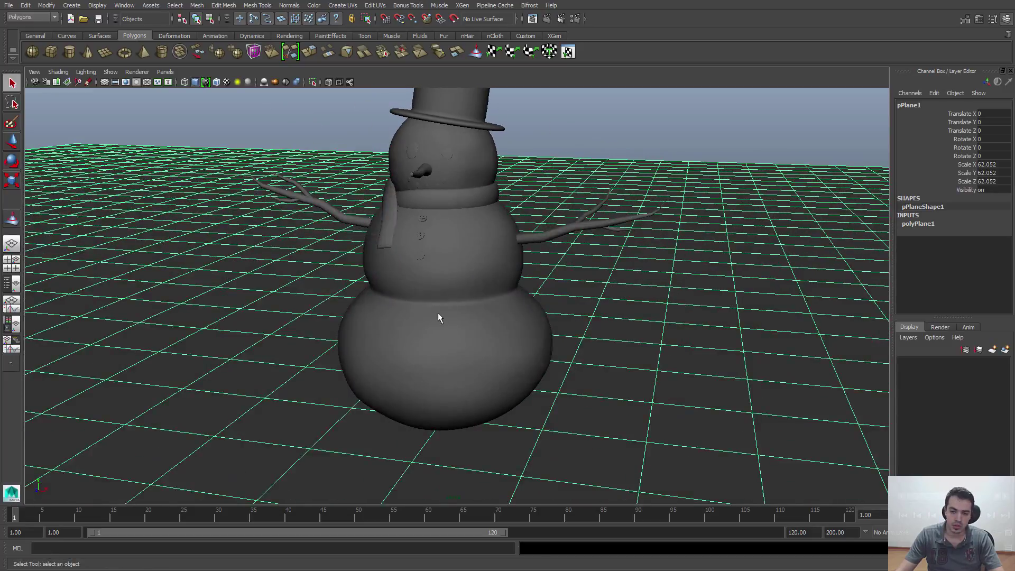
{"action": "left_click_drag", "start_coordinate": [437, 318], "coordinate": [430, 157], "text": "alt"}
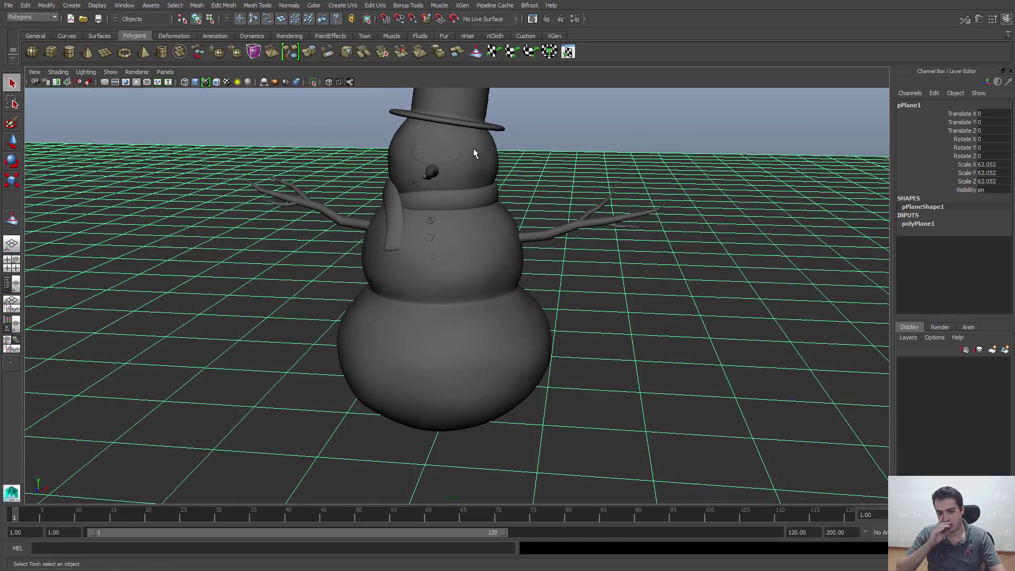
{"action": "left_click_drag", "start_coordinate": [511, 194], "coordinate": [585, 229], "text": "alt"}
{"action": "left_click", "coordinate": [646, 255]}
{"action": "right_click_drag", "start_coordinate": [646, 255], "coordinate": [324, 351], "text": "alt"}
{"action": "left_click", "coordinate": [317, 339]}
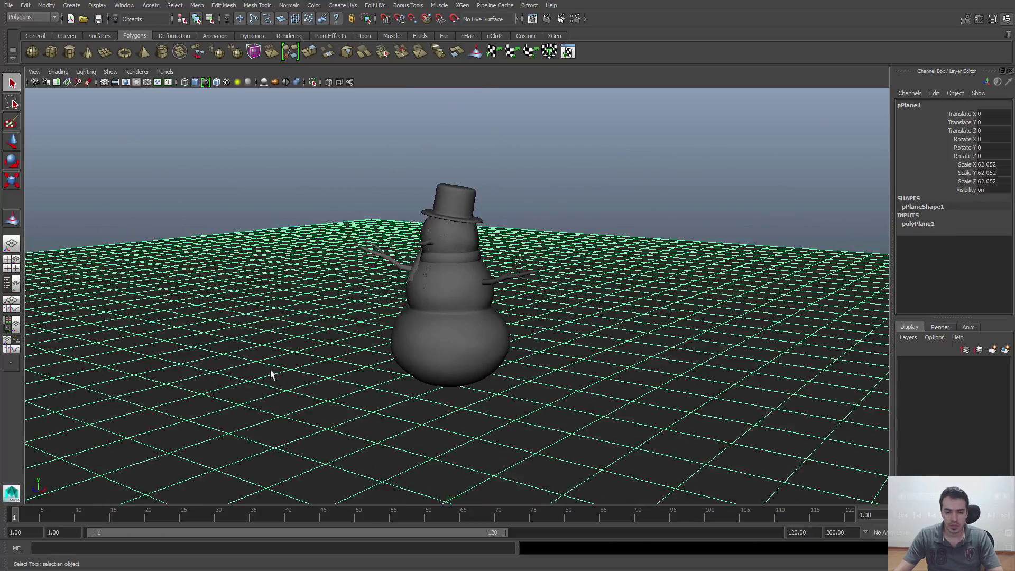
{"action": "left_click", "coordinate": [643, 223]}
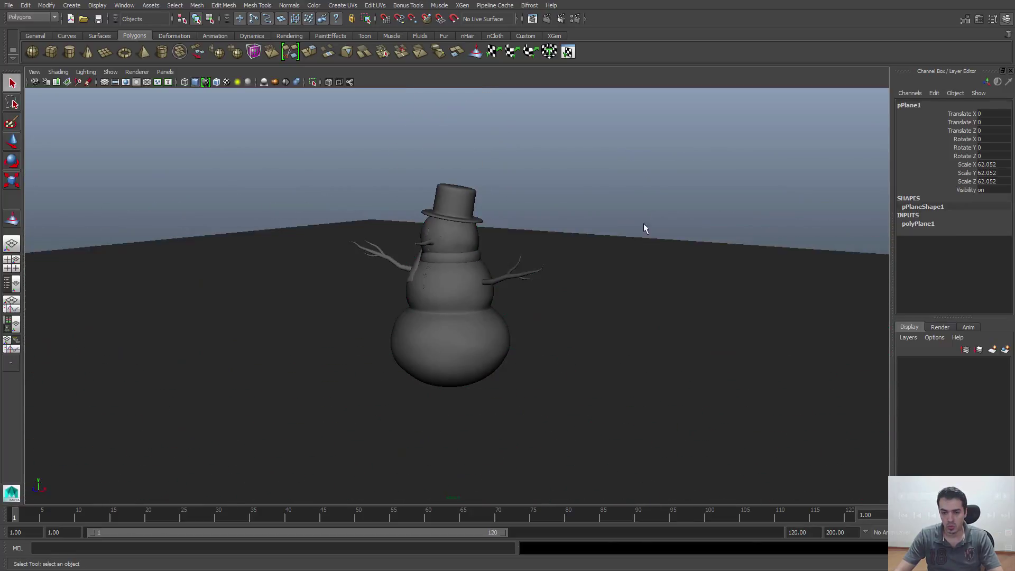
{"action": "left_click", "coordinate": [710, 291]}
{"action": "left_click", "coordinate": [230, 156]}
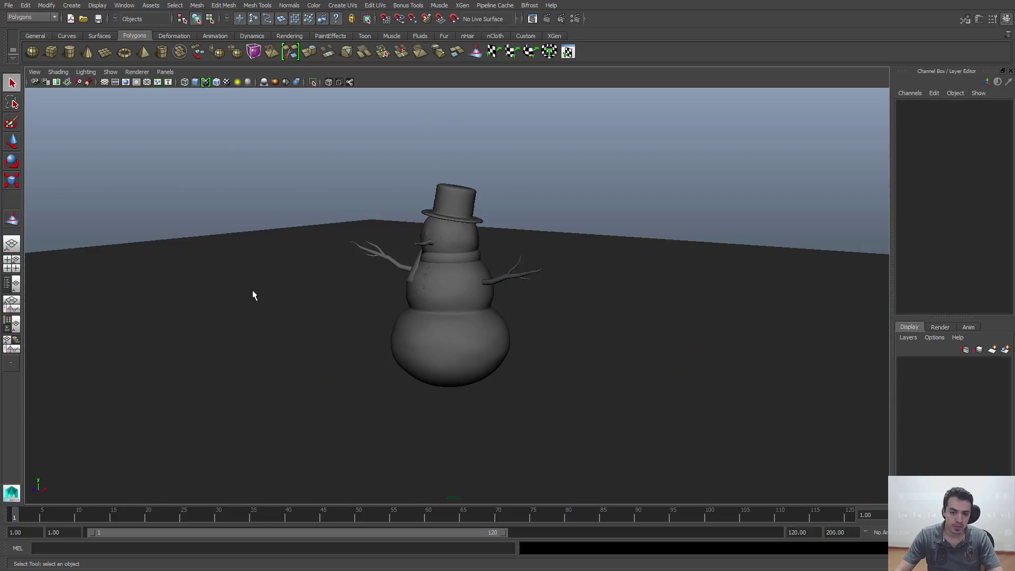
Step: Inspect the complete snowman and the flat ground behind it from the front, both sides and a low angle
{"action": "scroll", "coordinate": [263, 256], "scroll_direction": "up", "scroll_amount": 2}
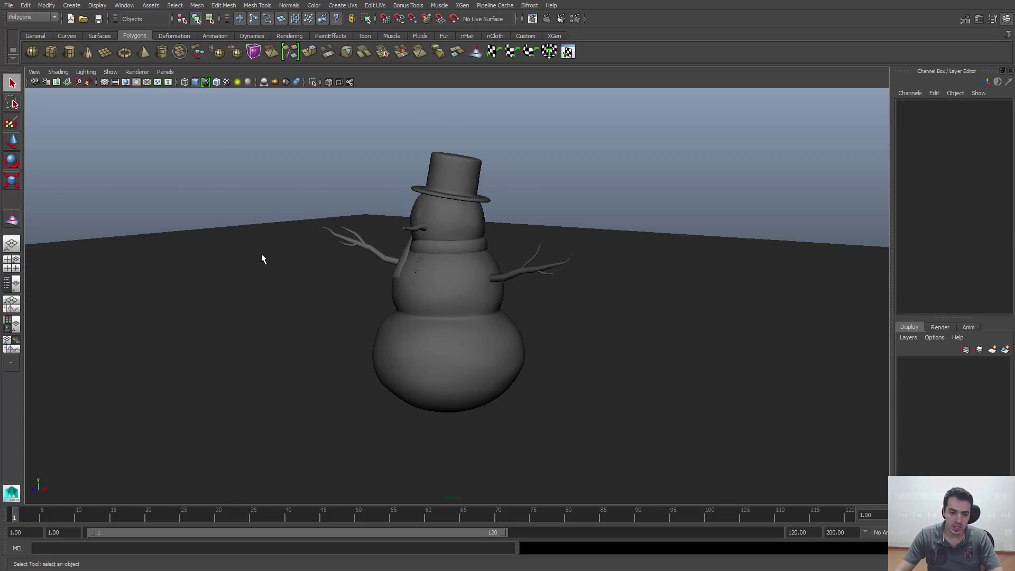
{"action": "left_click_drag", "start_coordinate": [333, 308], "coordinate": [459, 285], "text": "alt"}
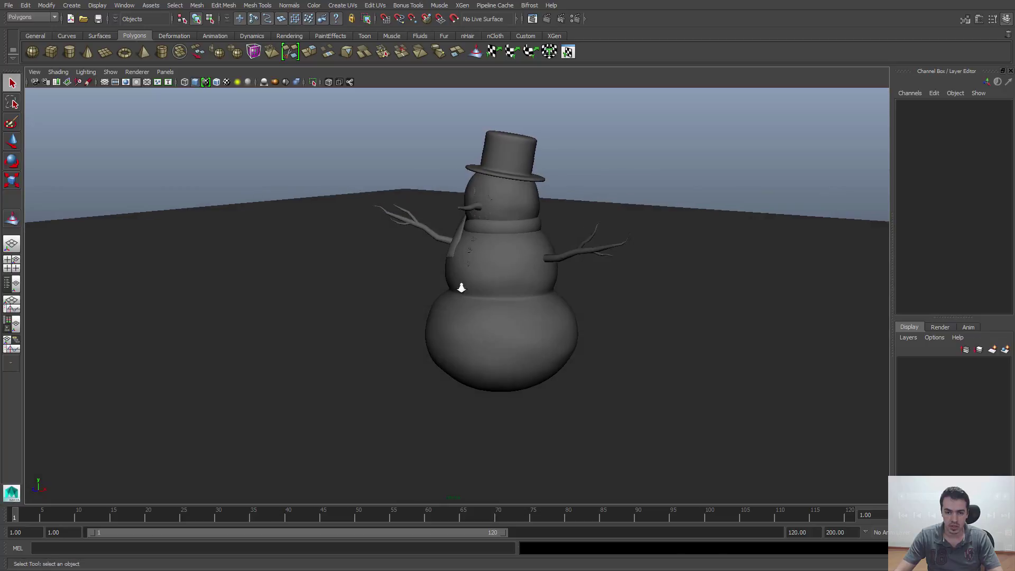
{"action": "right_click_drag", "start_coordinate": [460, 285], "coordinate": [533, 301], "text": "alt"}
{"action": "middle_click_drag", "start_coordinate": [533, 300], "coordinate": [519, 332], "text": "alt"}
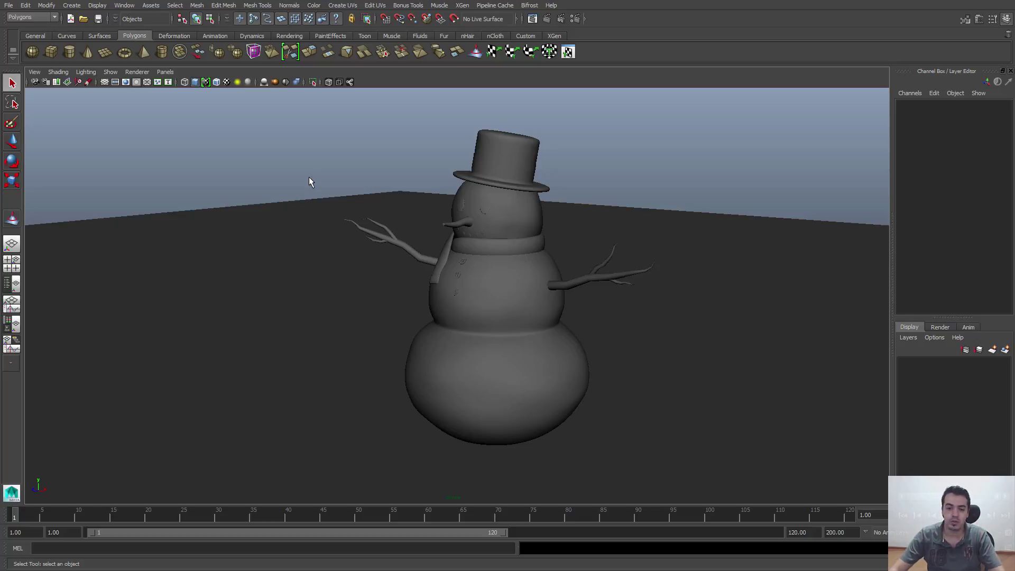
{"action": "left_click_drag", "start_coordinate": [607, 266], "coordinate": [594, 294], "text": "alt"}
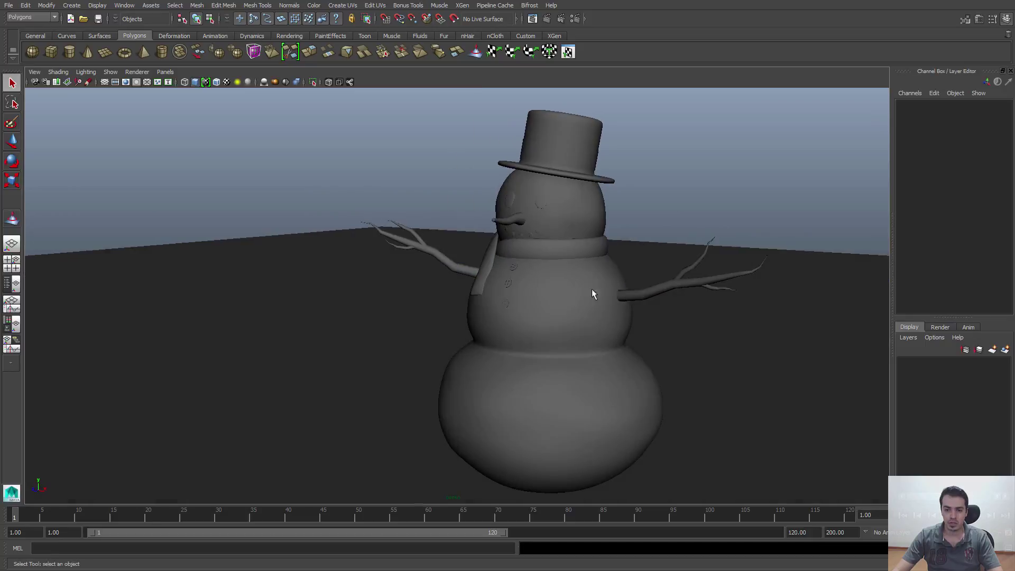
{"action": "middle_click_drag", "start_coordinate": [594, 294], "coordinate": [630, 265], "text": "alt"}
{"action": "left_click_drag", "start_coordinate": [630, 265], "coordinate": [601, 270], "text": "alt"}
{"action": "middle_click_drag", "start_coordinate": [601, 270], "coordinate": [605, 265], "text": "alt"}
{"action": "left_click_drag", "start_coordinate": [605, 265], "coordinate": [635, 247], "text": "alt"}
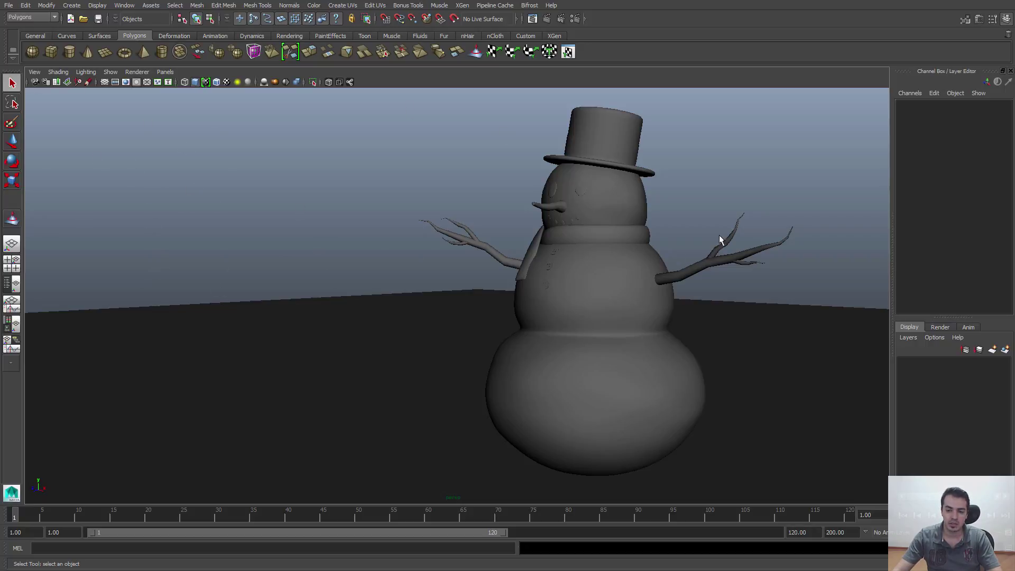
{"action": "left_click_drag", "start_coordinate": [652, 313], "coordinate": [782, 341], "text": "alt"}
{"action": "middle_click_drag", "start_coordinate": [782, 341], "coordinate": [575, 349], "text": "alt"}
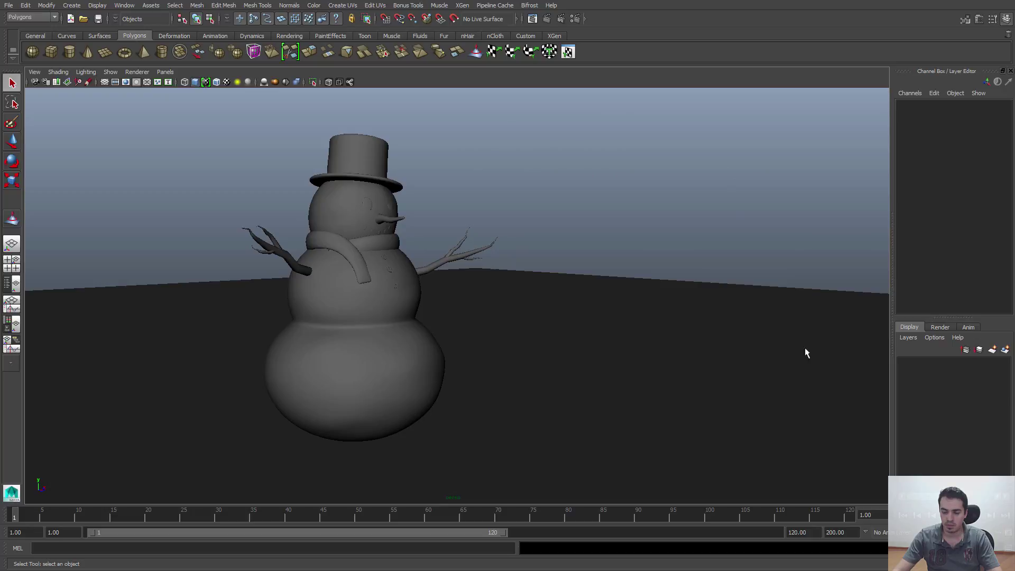
{"action": "left_click_drag", "start_coordinate": [806, 353], "coordinate": [590, 249], "text": "alt"}
{"action": "left_click_drag", "start_coordinate": [738, 330], "coordinate": [613, 361], "text": "alt"}
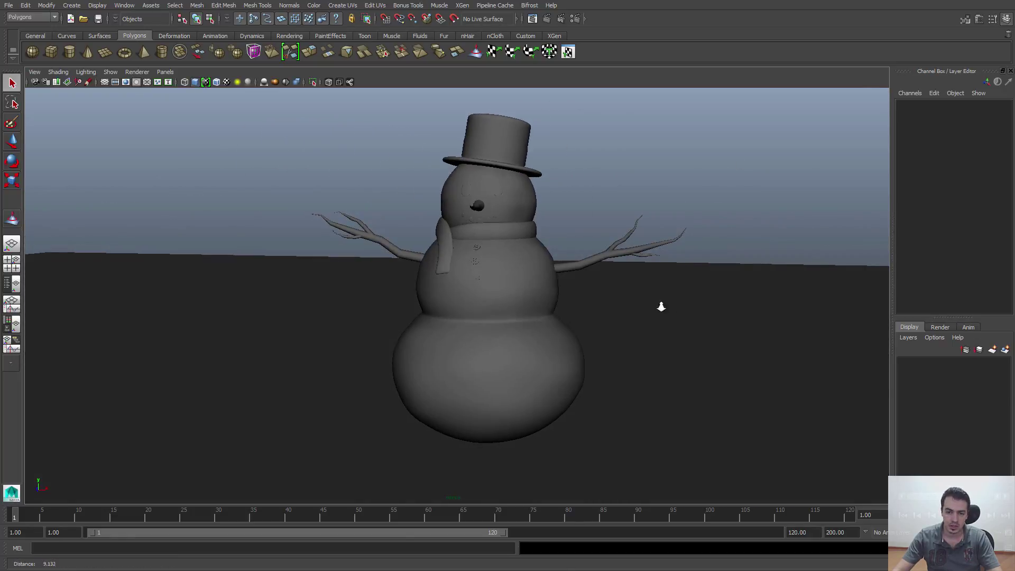
{"action": "left_click_drag", "start_coordinate": [662, 304], "coordinate": [586, 230], "text": "alt"}
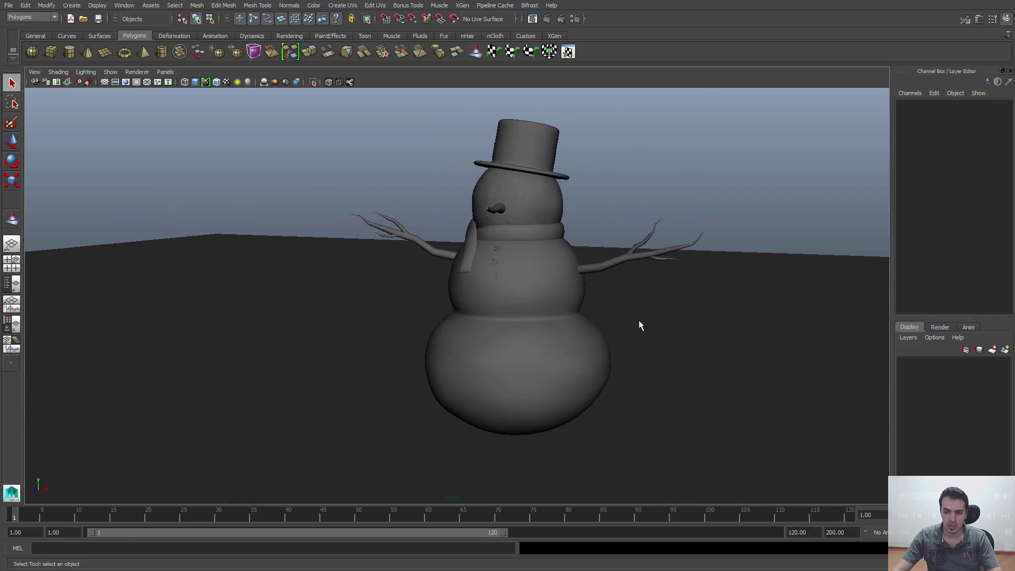
{"action": "left_click_drag", "start_coordinate": [619, 300], "coordinate": [589, 295], "text": "alt"}
{"action": "left_click_drag", "start_coordinate": [290, 317], "coordinate": [346, 359], "text": "alt"}
{"action": "right_click_drag", "start_coordinate": [227, 304], "coordinate": [179, 309], "text": "alt"}
{"action": "middle_click_drag", "start_coordinate": [463, 322], "coordinate": [404, 358], "text": "alt"}
Step: Select the ground plane, activate the Sculpt Geometry Tool and open its settings
{"action": "left_click", "coordinate": [222, 216]}
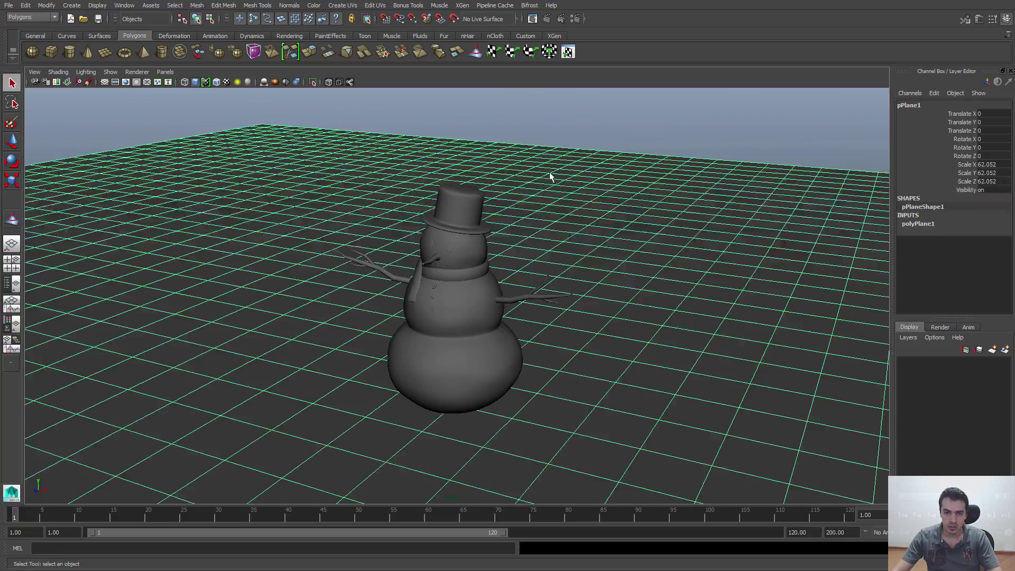
{"action": "left_click_drag", "start_coordinate": [321, 156], "coordinate": [134, 214], "text": "alt"}
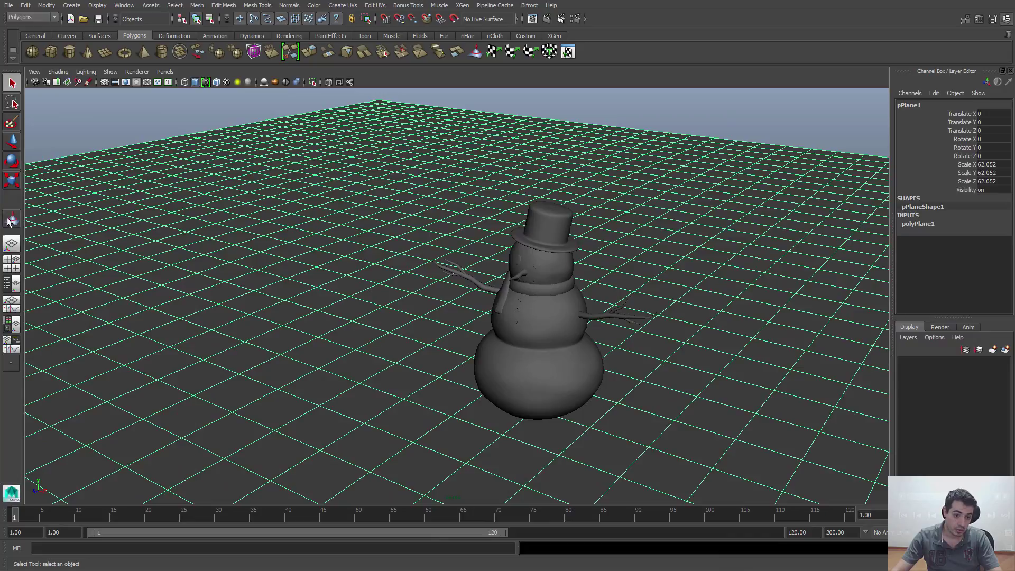
{"action": "left_click", "coordinate": [257, 5]}
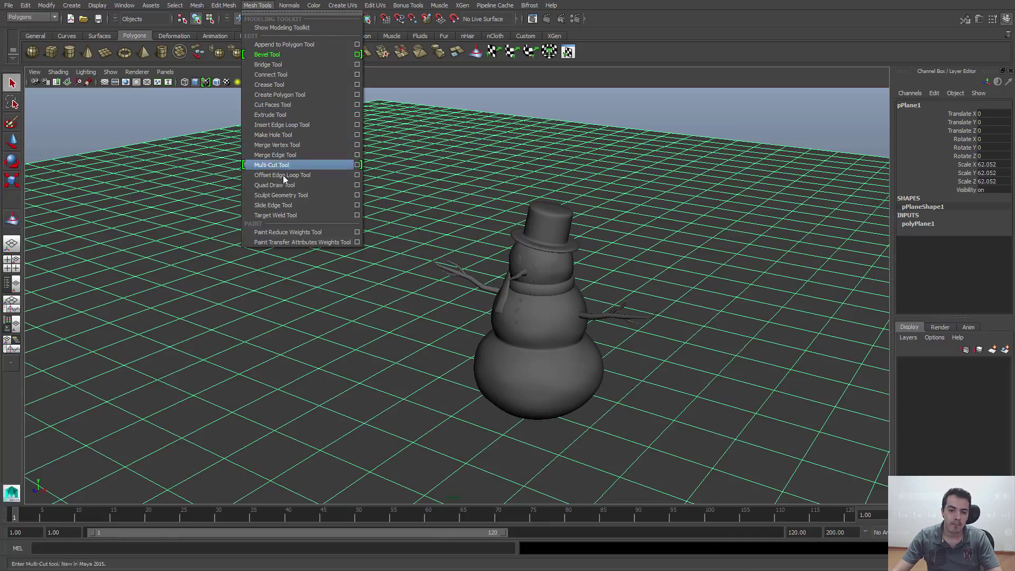
{"action": "left_click", "coordinate": [291, 195]}
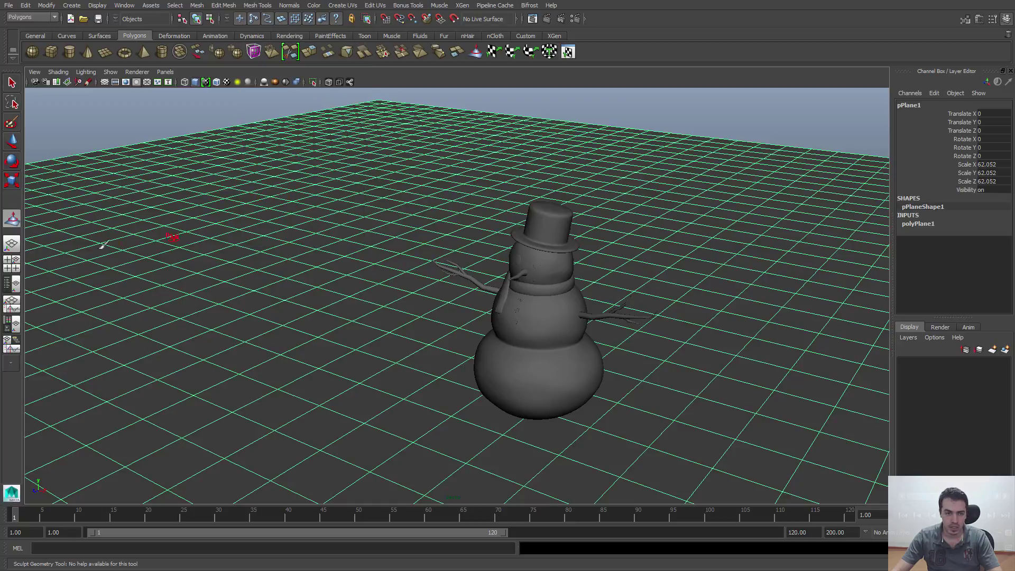
{"action": "double_click", "coordinate": [12, 218]}
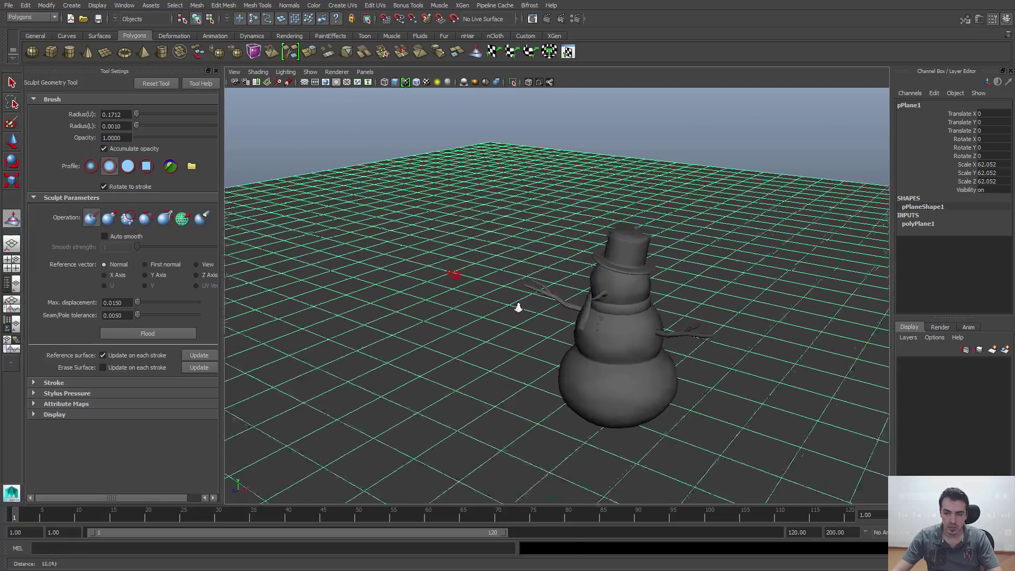
Step: Set the sculpting brush's upper radius to about 4.2, its operation to Pull and its maximum displacement to 0.5
{"action": "scroll", "coordinate": [519, 307], "scroll_direction": "up", "scroll_amount": 2}
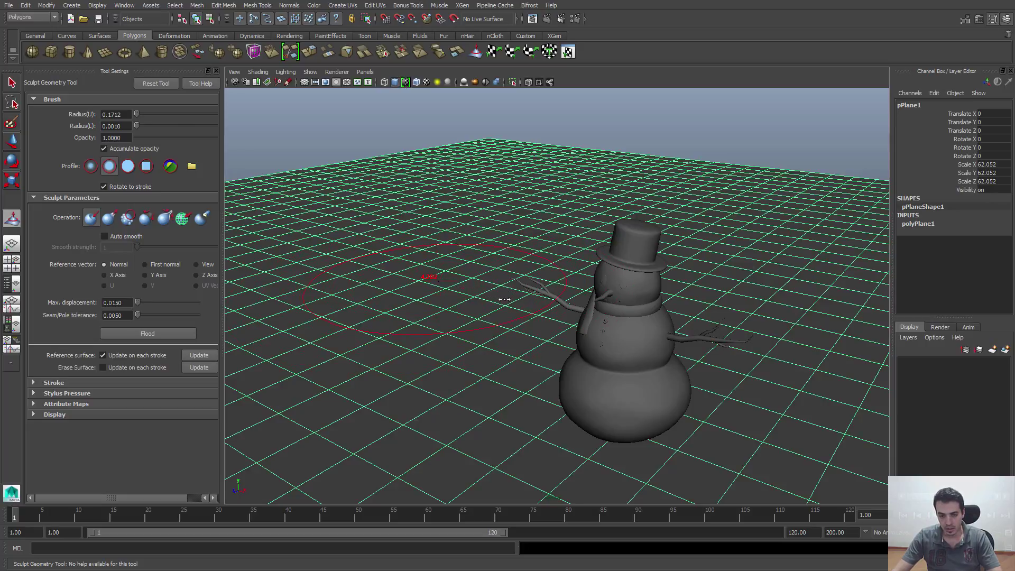
{"action": "left_click_drag", "start_coordinate": [505, 299], "coordinate": [508, 299]}
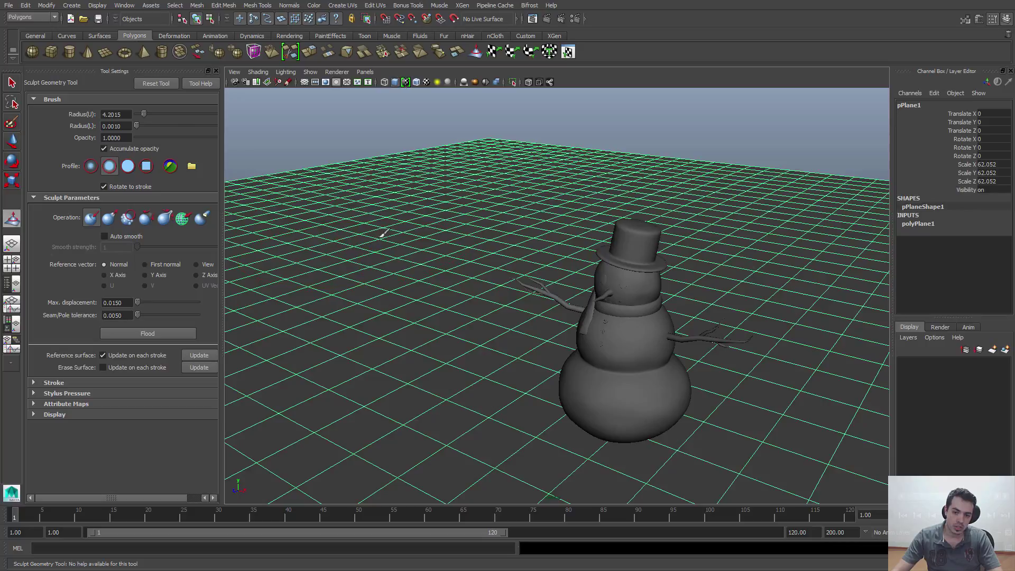
{"action": "left_click", "coordinate": [109, 221]}
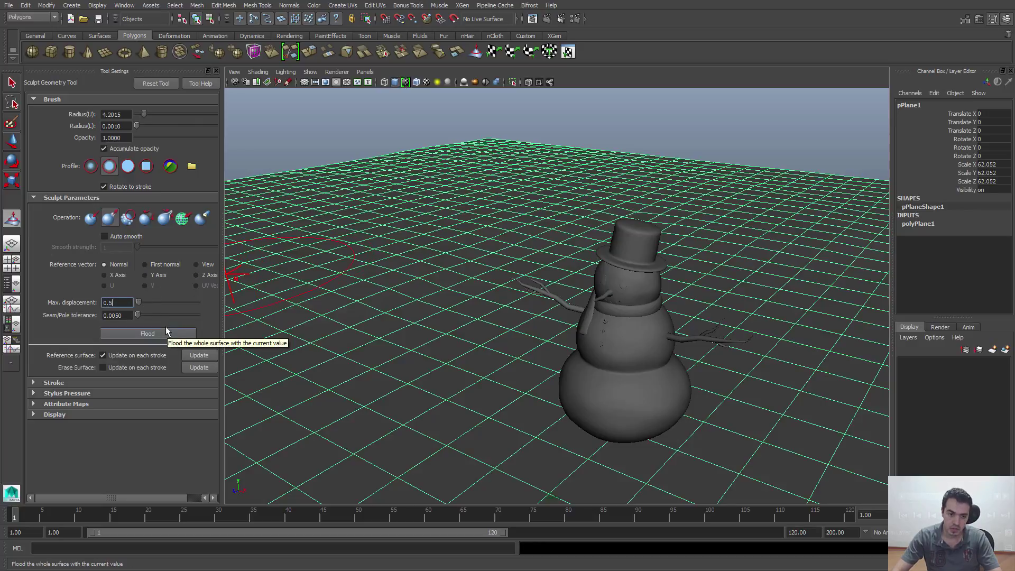
Step: Sculpt low rolling hills across the far part of the ground plane behind the snowman, keeping the area around it flat
{"action": "mouse_move", "coordinate": [317, 254]}
{"action": "left_mouse_down"}
{"action": "mouse_move", "coordinate": [362, 180]}
{"action": "mouse_move", "coordinate": [550, 174]}
{"action": "mouse_move", "coordinate": [802, 190]}
{"action": "left_mouse_up"}
{"action": "left_click_drag", "start_coordinate": [565, 290], "coordinate": [545, 267], "text": "alt"}
{"action": "right_click_drag", "start_coordinate": [545, 267], "coordinate": [597, 286], "text": "alt"}
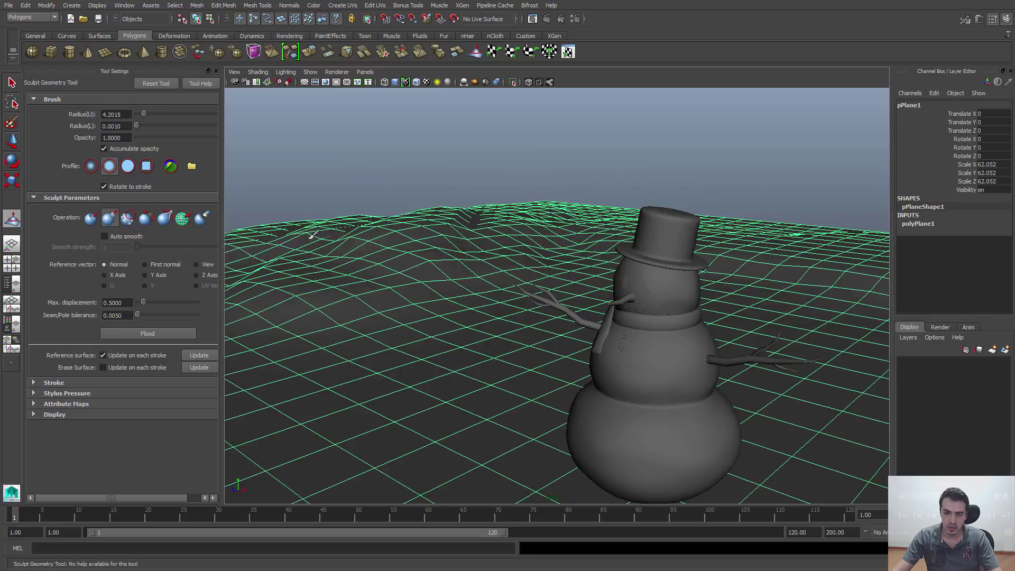
{"action": "mouse_move", "coordinate": [521, 204]}
{"action": "middle_mouse_down", "text": "alt"}
{"action": "mouse_move", "coordinate": [544, 216]}
{"action": "mouse_move", "coordinate": [528, 214]}
{"action": "middle_mouse_up", "text": "alt"}
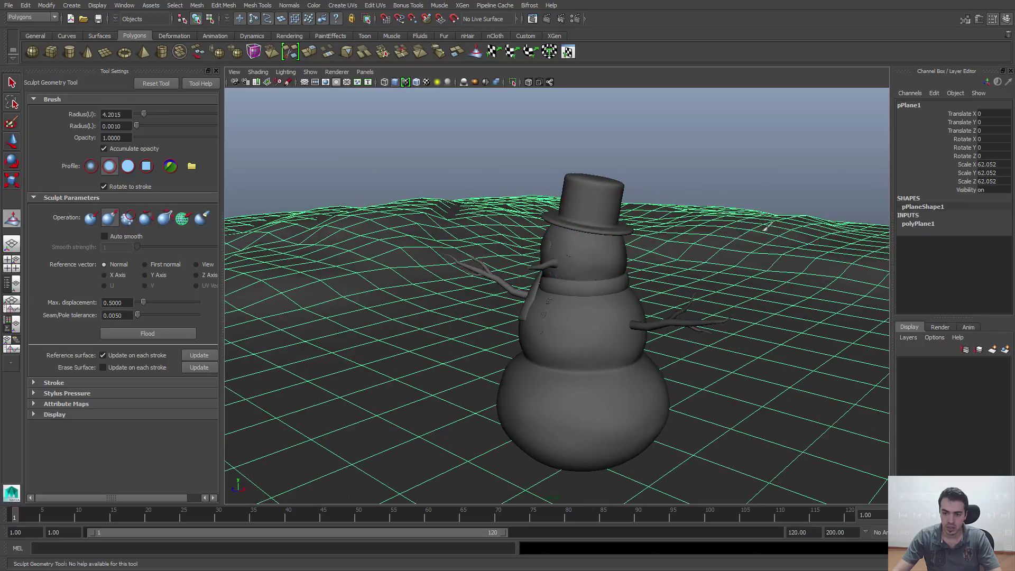
{"action": "left_click_drag", "start_coordinate": [766, 227], "coordinate": [656, 254], "text": "alt"}
{"action": "middle_click_drag", "start_coordinate": [656, 254], "coordinate": [724, 241], "text": "alt"}
{"action": "right_click_drag", "start_coordinate": [724, 240], "coordinate": [658, 254], "text": "alt"}
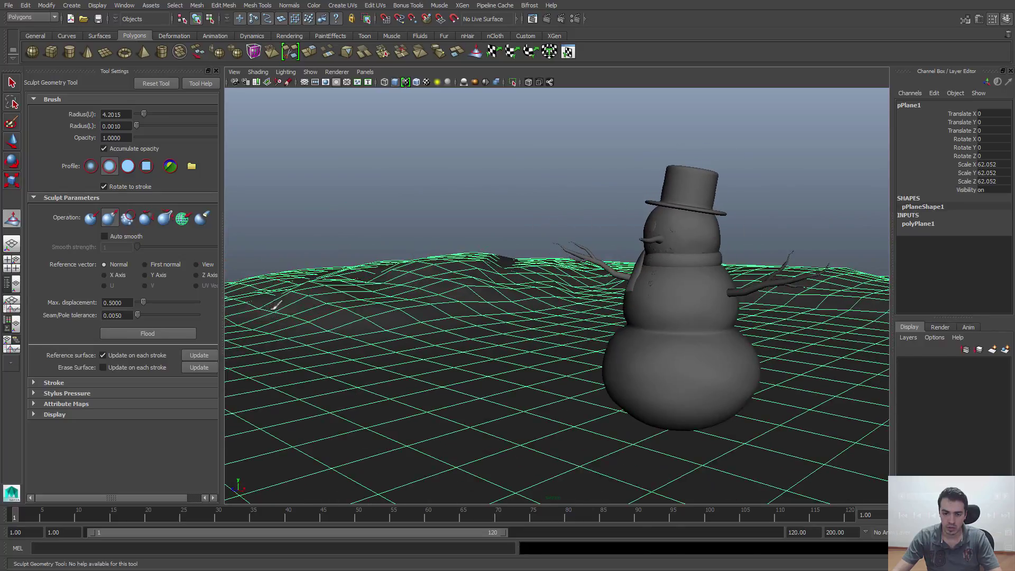
{"action": "right_click_drag", "start_coordinate": [365, 317], "coordinate": [324, 321], "text": "alt"}
{"action": "middle_click_drag", "start_coordinate": [324, 321], "coordinate": [360, 305], "text": "alt"}
{"action": "right_click_drag", "start_coordinate": [307, 308], "coordinate": [385, 302], "text": "alt"}
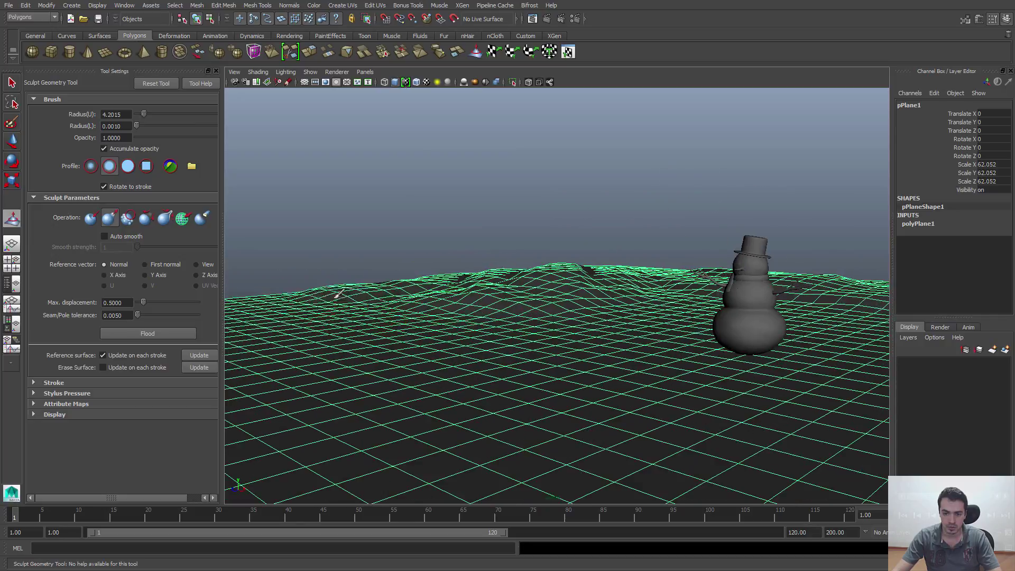
Step: Pull up a larger, rounded hill in the ground behind and to the right of the snowman
{"action": "mouse_move", "coordinate": [360, 285]}
{"action": "left_mouse_down", "text": "alt"}
{"action": "mouse_move", "coordinate": [522, 283]}
{"action": "mouse_move", "coordinate": [685, 307]}
{"action": "left_mouse_up", "text": "alt"}
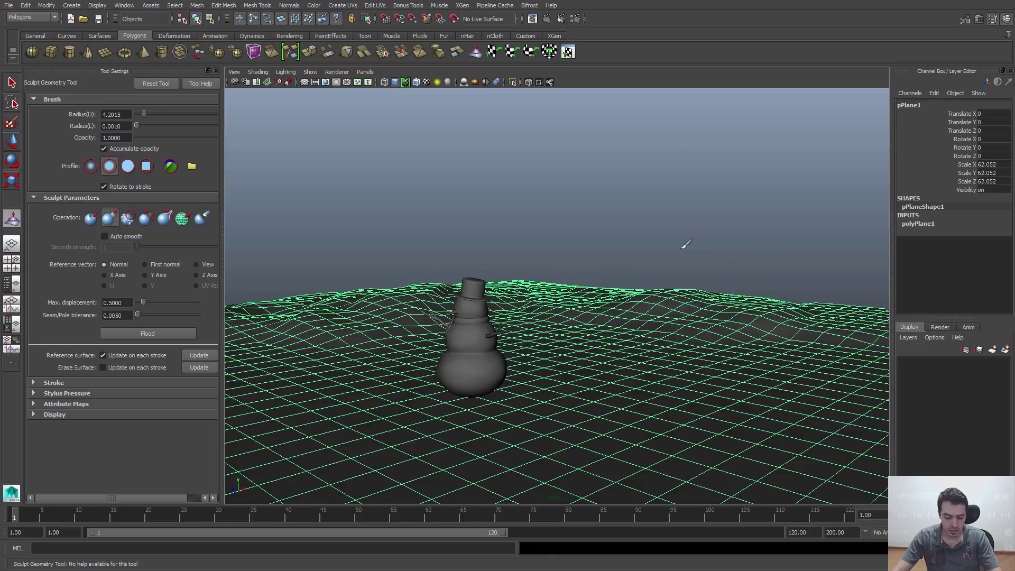
{"action": "left_click_drag", "start_coordinate": [703, 288], "coordinate": [712, 228], "text": "alt"}
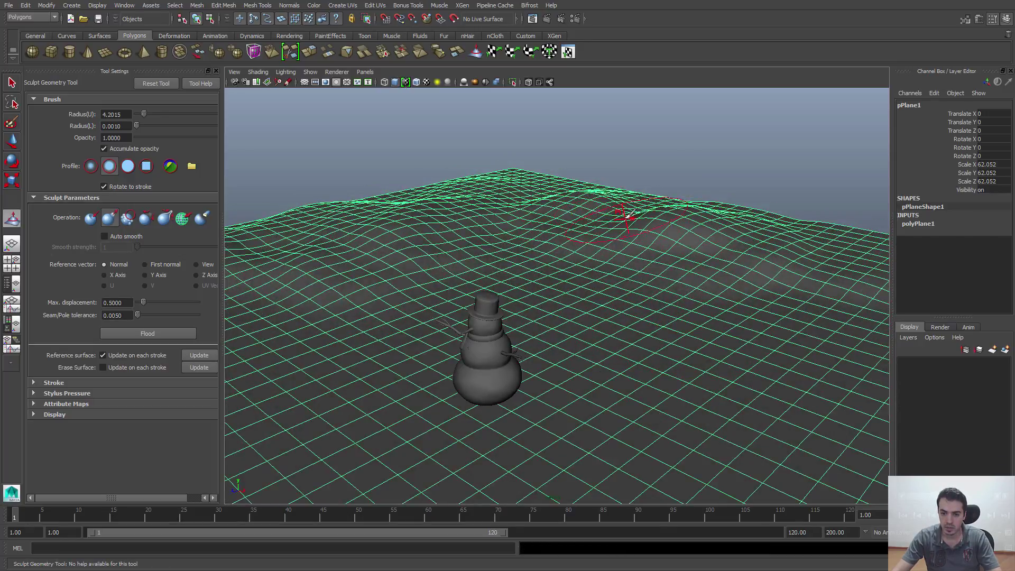
{"action": "left_click_drag", "start_coordinate": [762, 264], "coordinate": [707, 249], "text": "alt"}
{"action": "right_click_drag", "start_coordinate": [707, 249], "coordinate": [813, 285], "text": "alt"}
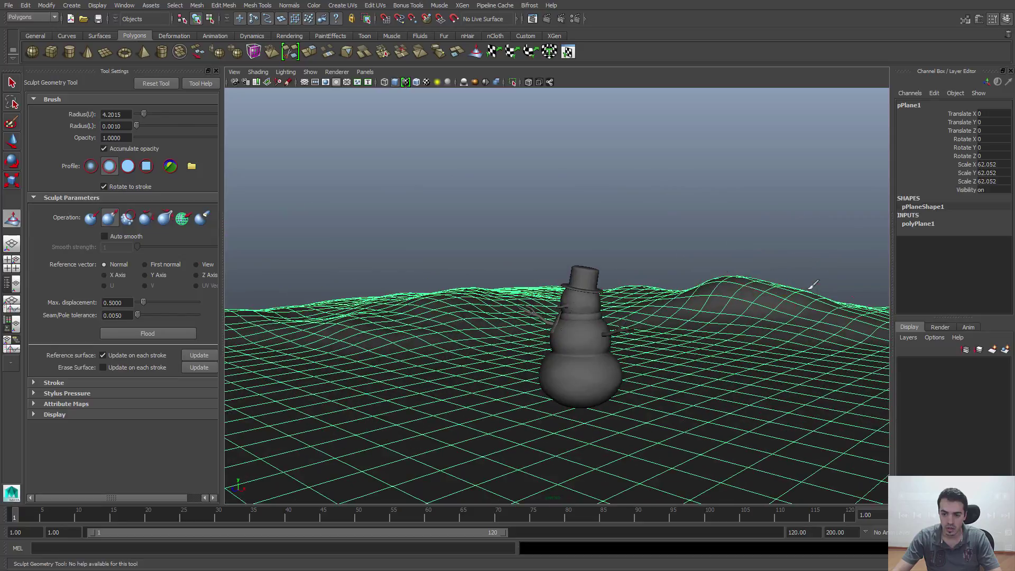
Step: Raise a broad mound in the nearer ground to the left of the snowman
{"action": "left_click_drag", "start_coordinate": [556, 284], "coordinate": [487, 277], "text": "alt"}
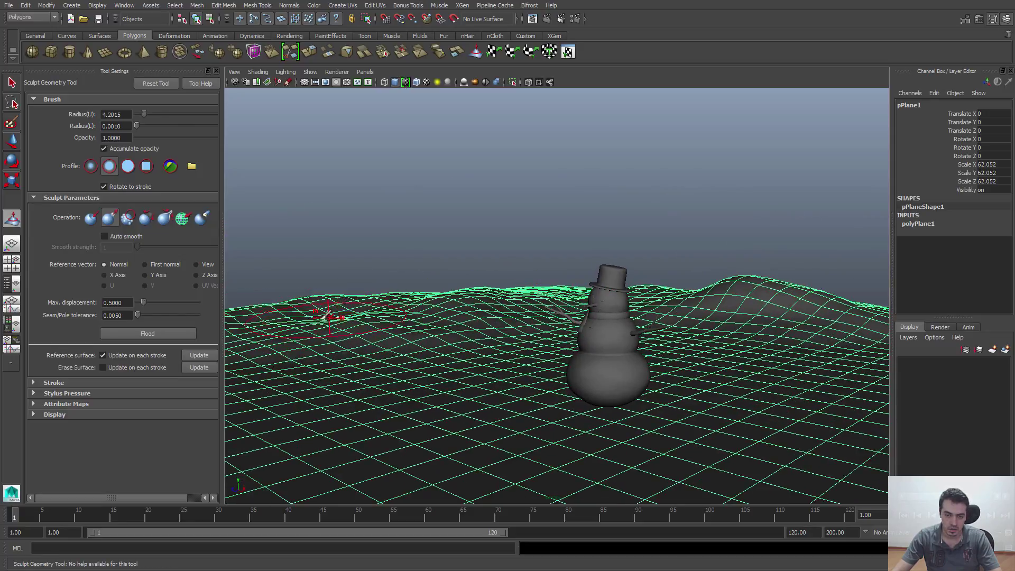
{"action": "middle_click_drag", "start_coordinate": [275, 349], "coordinate": [410, 326], "text": "alt"}
{"action": "right_click_drag", "start_coordinate": [411, 326], "coordinate": [414, 312], "text": "alt"}
{"action": "middle_click_drag", "start_coordinate": [414, 313], "coordinate": [318, 346], "text": "alt"}
{"action": "right_click_drag", "start_coordinate": [317, 347], "coordinate": [432, 380], "text": "alt"}
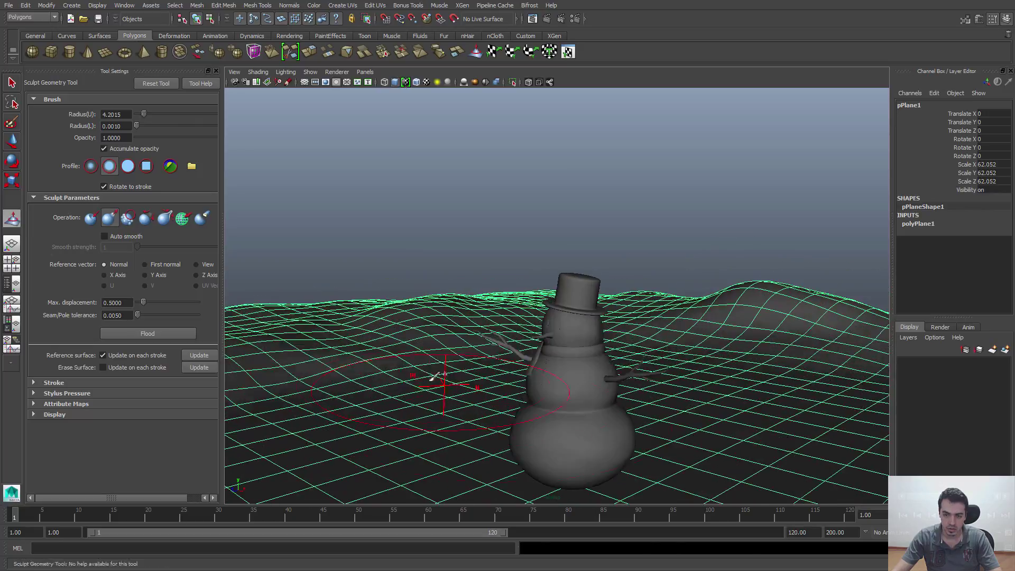
{"action": "middle_click_drag", "start_coordinate": [432, 380], "coordinate": [431, 375], "text": "alt"}
{"action": "mouse_move", "coordinate": [301, 337]}
{"action": "left_mouse_down"}
{"action": "mouse_move", "coordinate": [284, 334]}
{"action": "mouse_move", "coordinate": [290, 316]}
{"action": "mouse_move", "coordinate": [279, 303]}
{"action": "mouse_move", "coordinate": [451, 338]}
{"action": "left_mouse_up"}
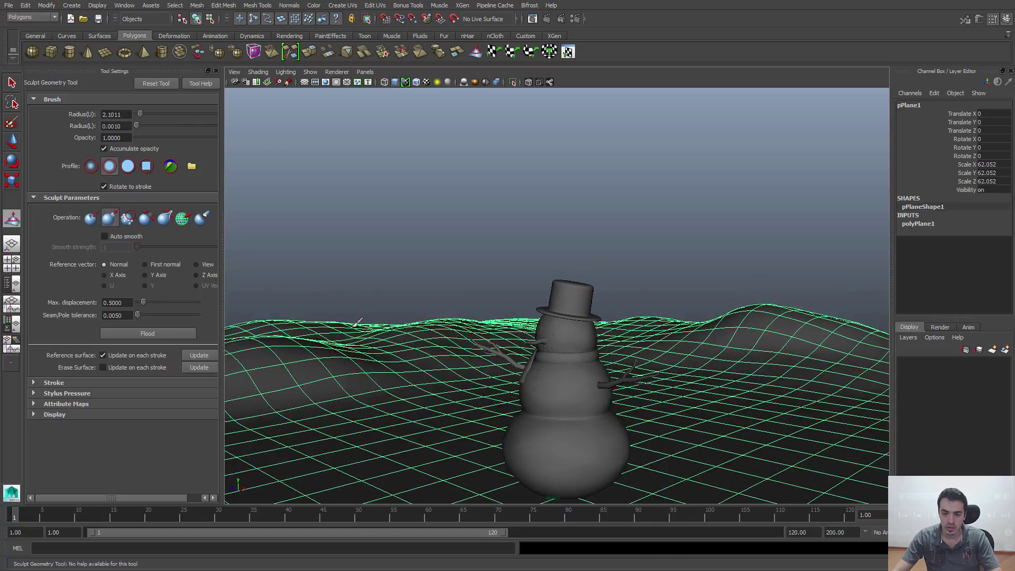
Step: Pull up the distant hill at the far left of the terrain using a brush radius of about 2.1
{"action": "left_click_drag", "start_coordinate": [277, 318], "coordinate": [251, 313]}
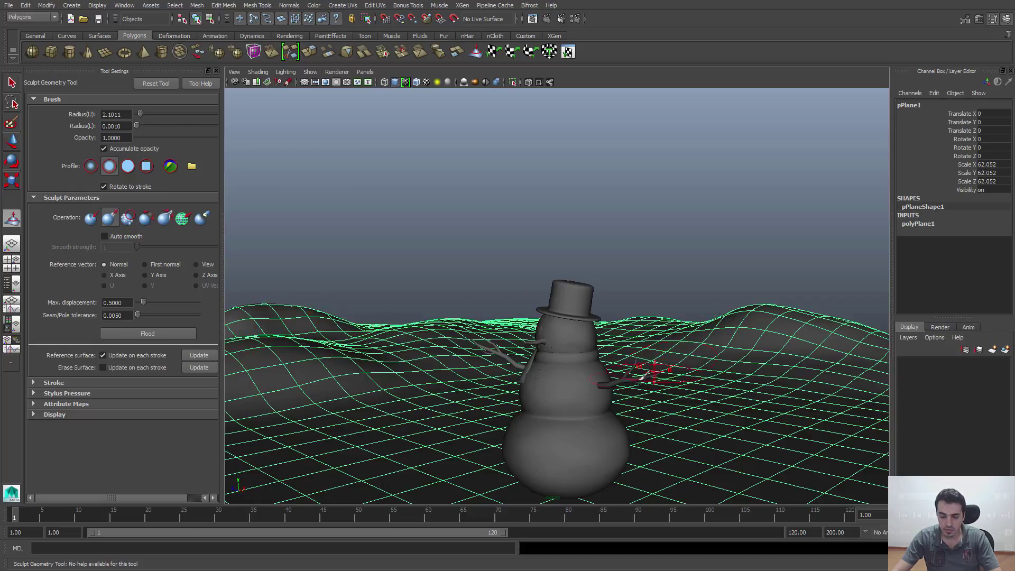
{"action": "middle_click_drag", "start_coordinate": [644, 375], "coordinate": [646, 343], "text": "alt"}
{"action": "mouse_move", "coordinate": [664, 345]}
{"action": "left_mouse_down", "text": "alt"}
{"action": "mouse_move", "coordinate": [684, 347]}
{"action": "mouse_move", "coordinate": [662, 364]}
{"action": "left_mouse_up", "text": "alt"}
{"action": "middle_click_drag", "start_coordinate": [662, 365], "coordinate": [683, 370], "text": "alt"}
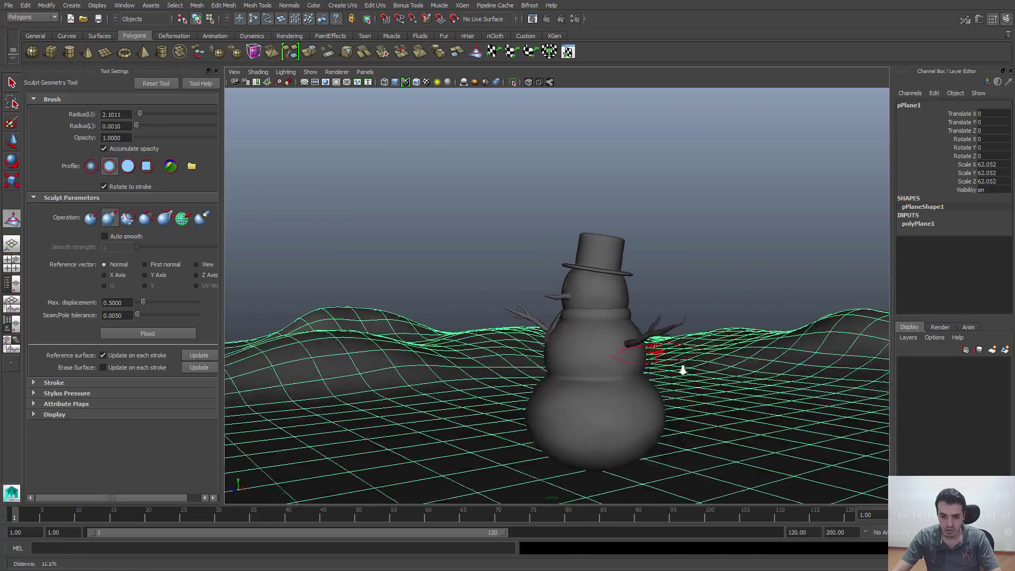
Step: Raise the ground further along the distant hills to the left of the snowman
{"action": "middle_click_drag", "start_coordinate": [605, 359], "coordinate": [644, 356], "text": "alt"}
{"action": "right_click_drag", "start_coordinate": [644, 356], "coordinate": [550, 346], "text": "alt"}
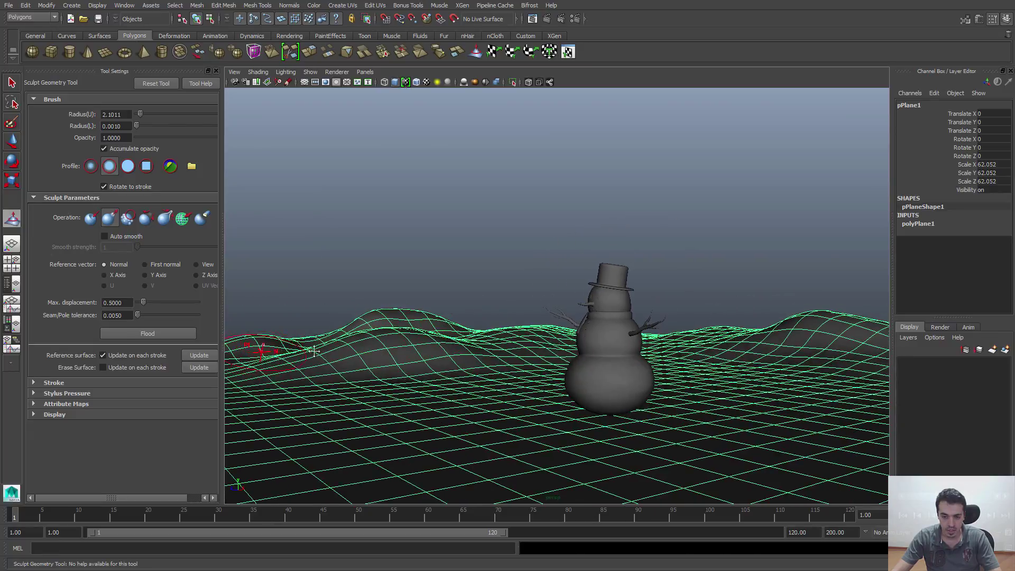
{"action": "middle_click_drag", "start_coordinate": [314, 350], "coordinate": [347, 352], "text": "alt"}
{"action": "left_click_drag", "start_coordinate": [328, 360], "coordinate": [285, 354]}
{"action": "mouse_move", "coordinate": [489, 309]}
{"action": "left_mouse_down", "text": "alt"}
{"action": "mouse_move", "coordinate": [455, 362]}
{"action": "mouse_move", "coordinate": [424, 378]}
{"action": "left_mouse_up", "text": "alt"}
Step: Build up the far ridge behind the snowman using larger brush radii of about 4.4 and 3.1
{"action": "key", "text": "b"}
{"action": "mouse_move", "coordinate": [327, 272]}
{"action": "left_mouse_down"}
{"action": "mouse_move", "coordinate": [406, 249]}
{"action": "mouse_move", "coordinate": [319, 269]}
{"action": "left_mouse_up"}
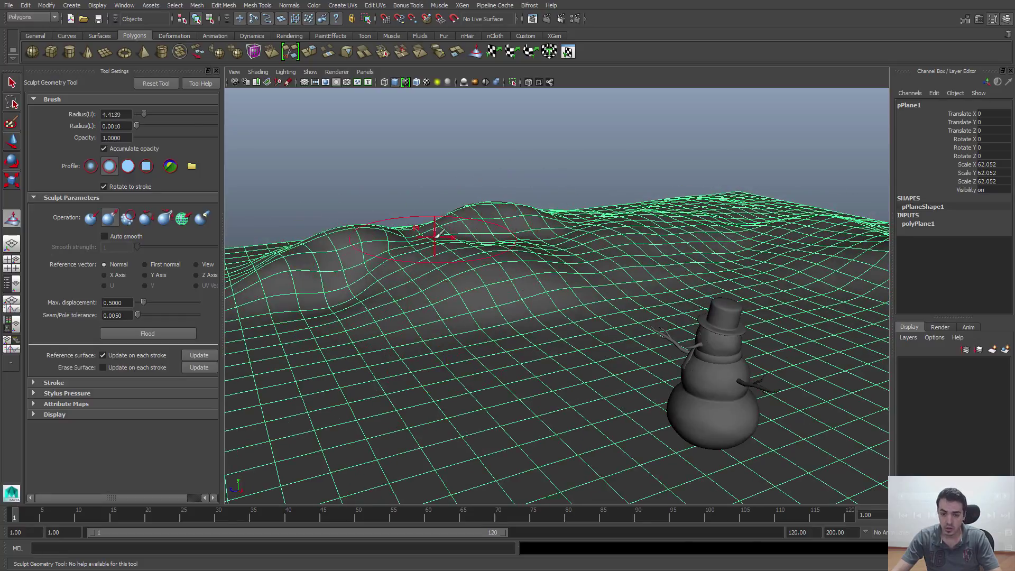
{"action": "left_click_drag", "start_coordinate": [771, 233], "coordinate": [503, 301], "text": "alt"}
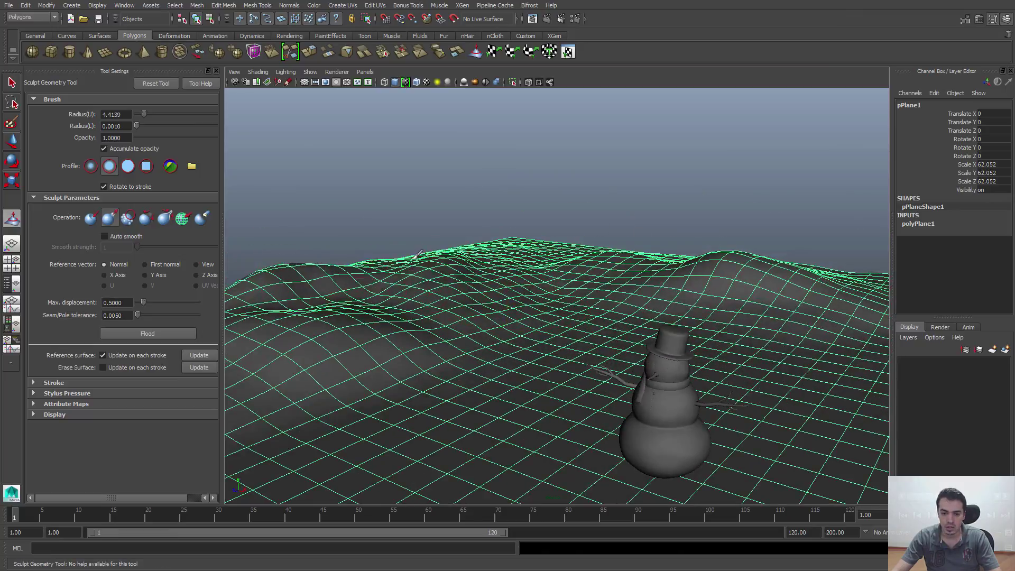
{"action": "mouse_move", "coordinate": [419, 254]}
{"action": "left_mouse_down"}
{"action": "mouse_move", "coordinate": [534, 241]}
{"action": "mouse_move", "coordinate": [735, 261]}
{"action": "left_mouse_up"}
{"action": "left_click_drag", "start_coordinate": [481, 254], "coordinate": [474, 254]}
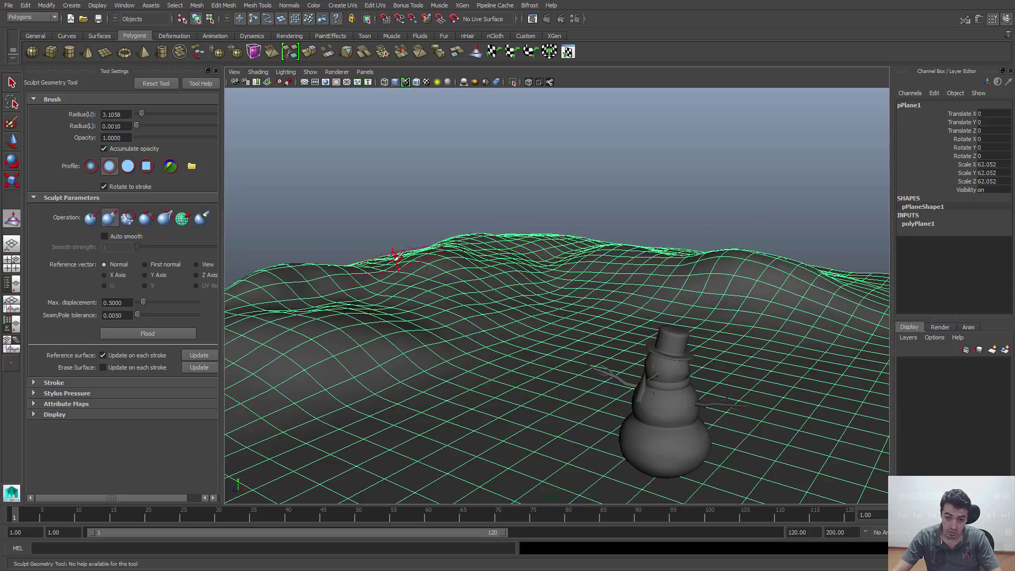
{"action": "left_click_drag", "start_coordinate": [393, 256], "coordinate": [366, 261]}
Step: Pull up taller rounded hills along the distant skyline, mainly behind and to the left of the snowman
{"action": "left_click_drag", "start_coordinate": [445, 295], "coordinate": [425, 275], "text": "alt"}
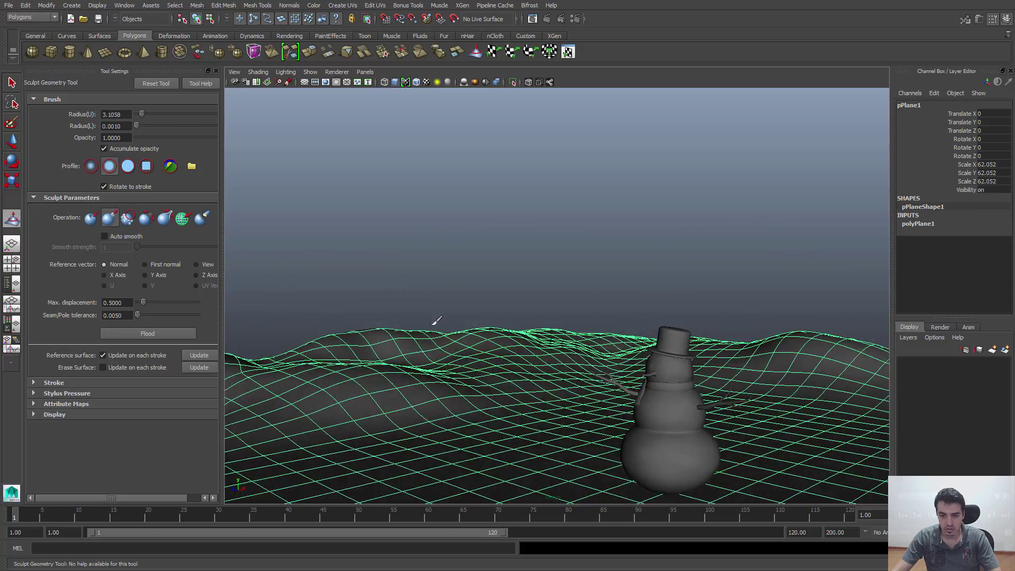
{"action": "mouse_move", "coordinate": [435, 317]}
{"action": "left_mouse_down"}
{"action": "mouse_move", "coordinate": [386, 336]}
{"action": "mouse_move", "coordinate": [516, 327]}
{"action": "left_mouse_up"}
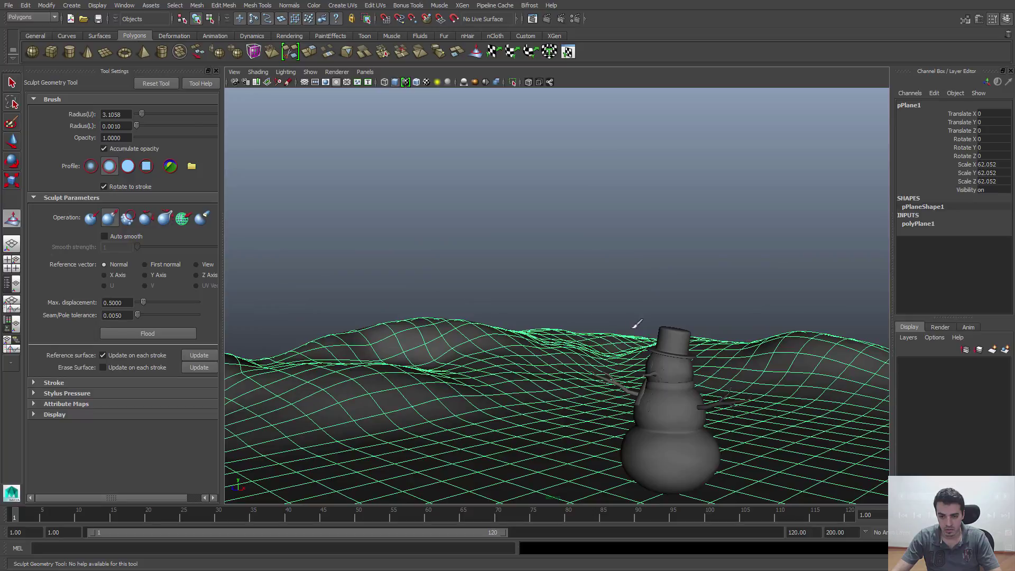
{"action": "mouse_move", "coordinate": [593, 326]}
{"action": "left_mouse_down"}
{"action": "mouse_move", "coordinate": [521, 311]}
{"action": "mouse_move", "coordinate": [359, 324]}
{"action": "left_mouse_up"}
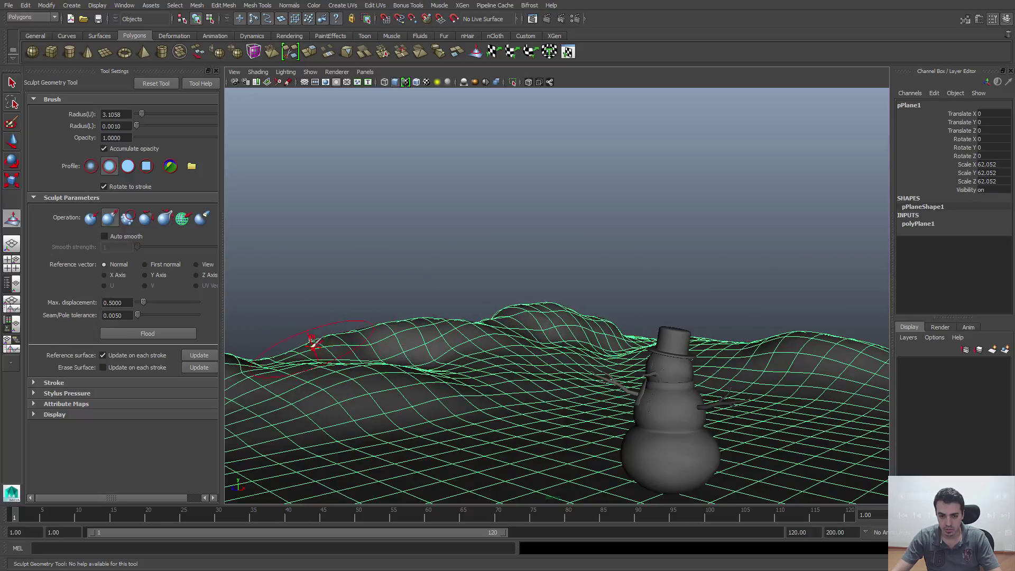
{"action": "left_click_drag", "start_coordinate": [820, 342], "coordinate": [781, 338]}
{"action": "mouse_move", "coordinate": [653, 333]}
{"action": "left_mouse_down", "text": "alt"}
{"action": "mouse_move", "coordinate": [668, 317]}
{"action": "mouse_move", "coordinate": [694, 359]}
{"action": "mouse_move", "coordinate": [544, 328]}
{"action": "mouse_move", "coordinate": [453, 335]}
{"action": "mouse_move", "coordinate": [435, 323]}
{"action": "left_mouse_up", "text": "alt"}
{"action": "left_click", "coordinate": [845, 349]}
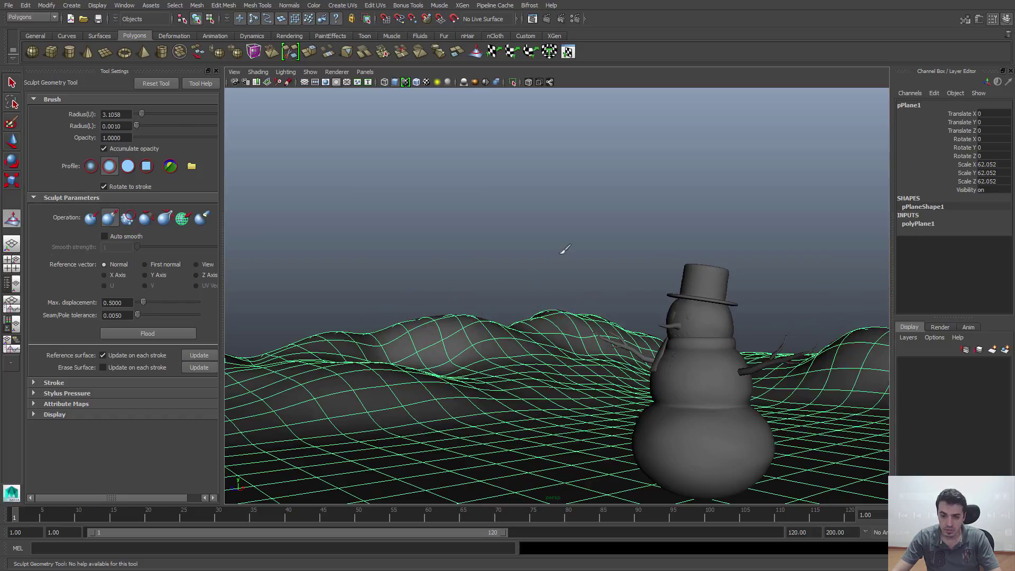
Step: Preview the ground plane smoothed and deselected, and check how the hills look around the snowman
{"action": "key", "text": "q"}
{"action": "left_click", "coordinate": [504, 247]}
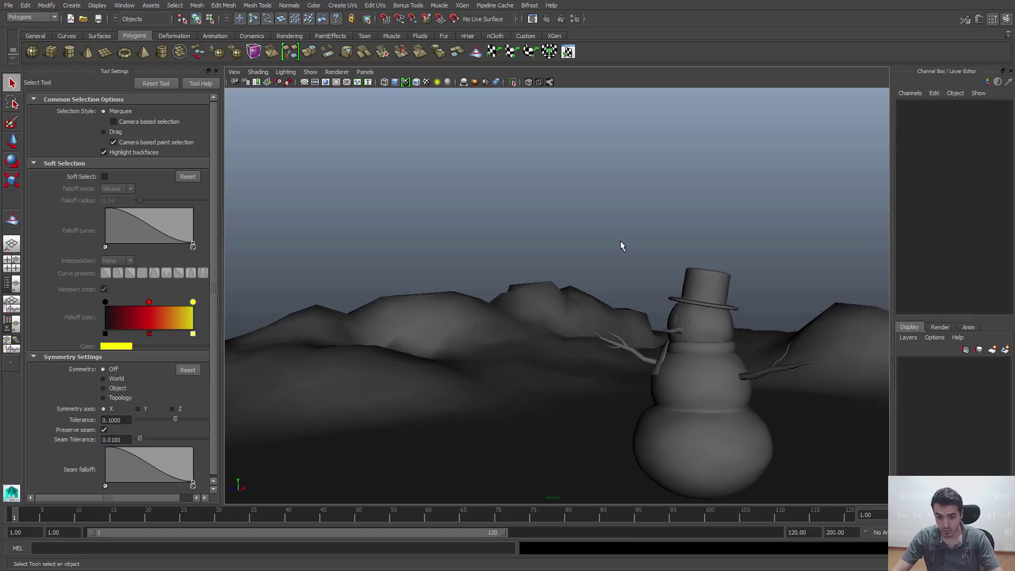
{"action": "left_click_drag", "start_coordinate": [620, 241], "coordinate": [643, 257], "text": "alt"}
{"action": "key", "text": "ctrl+z"}
{"action": "key", "text": "3"}
{"action": "left_click", "coordinate": [608, 235]}
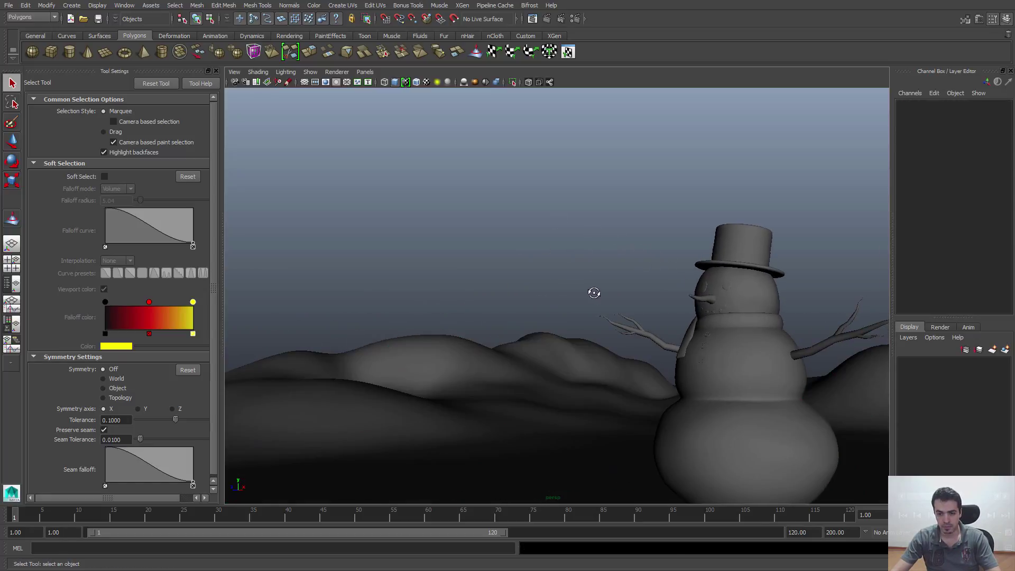
{"action": "mouse_move", "coordinate": [594, 293]}
{"action": "left_mouse_down", "text": "alt"}
{"action": "mouse_move", "coordinate": [573, 290]}
{"action": "mouse_move", "coordinate": [587, 275]}
{"action": "mouse_move", "coordinate": [595, 294]}
{"action": "left_mouse_up", "text": "alt"}
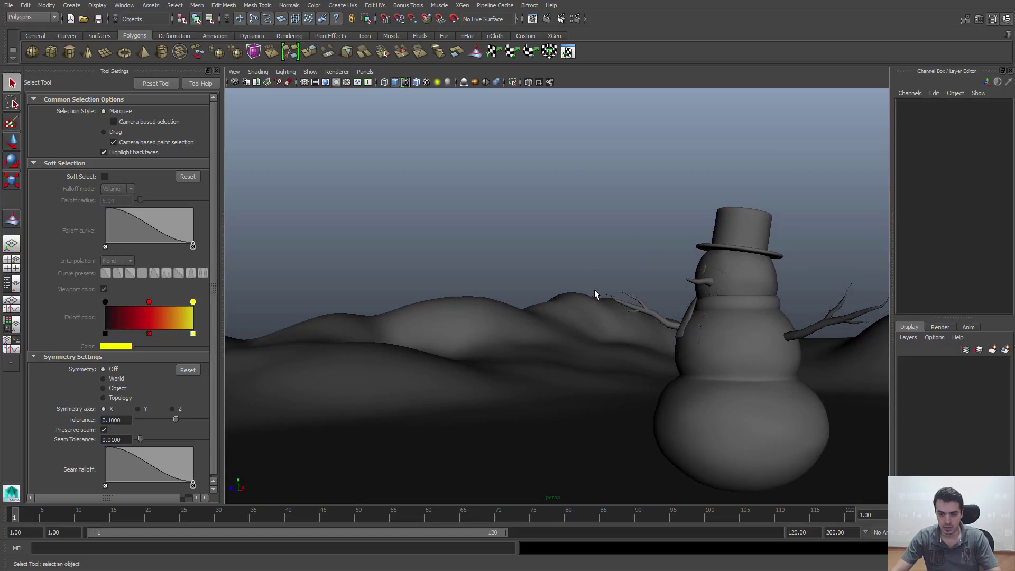
{"action": "middle_click_drag", "start_coordinate": [637, 317], "coordinate": [781, 384], "text": "alt"}
{"action": "left_click_drag", "start_coordinate": [781, 384], "coordinate": [783, 387], "text": "alt"}
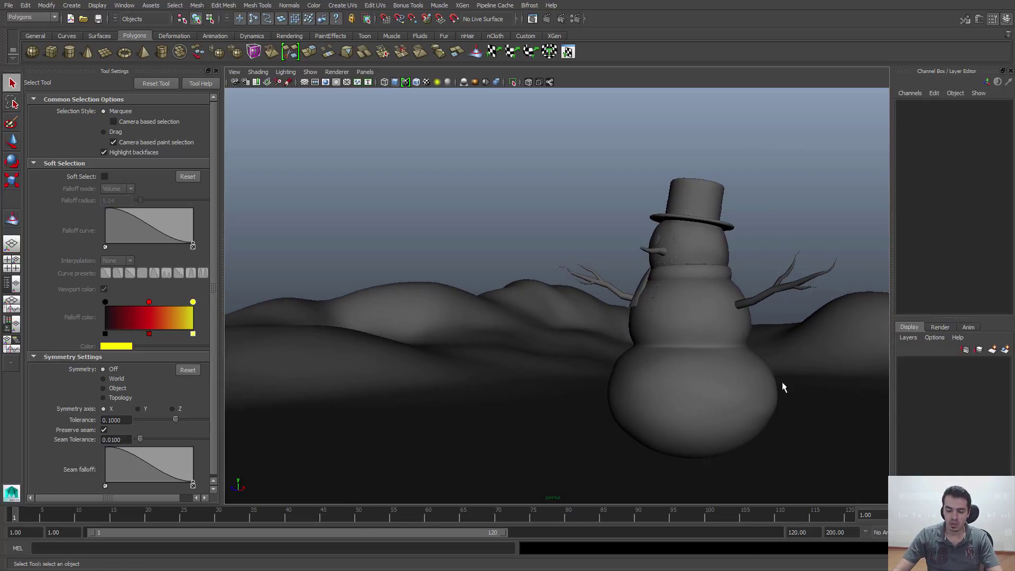
Step: Reselect the ground plane and sculpt more hills along its far and right edges with a brush radius of about 1.45
{"action": "left_click_drag", "start_coordinate": [703, 291], "coordinate": [544, 188], "text": "alt"}
{"action": "left_click", "coordinate": [624, 211]}
{"action": "middle_click_drag", "start_coordinate": [545, 188], "coordinate": [553, 247], "text": "alt"}
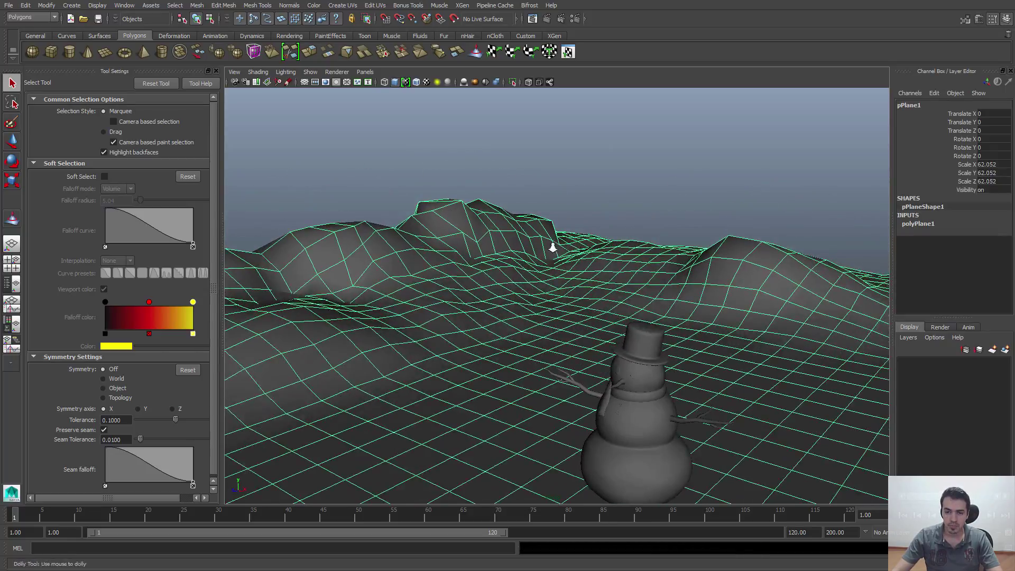
{"action": "right_click_drag", "start_coordinate": [553, 247], "coordinate": [385, 199], "text": "alt"}
{"action": "middle_click_drag", "start_coordinate": [555, 250], "coordinate": [536, 326], "text": "alt"}
{"action": "left_click_drag", "start_coordinate": [543, 317], "coordinate": [552, 399], "text": "alt"}
{"action": "middle_click_drag", "start_coordinate": [552, 399], "coordinate": [560, 286], "text": "alt"}
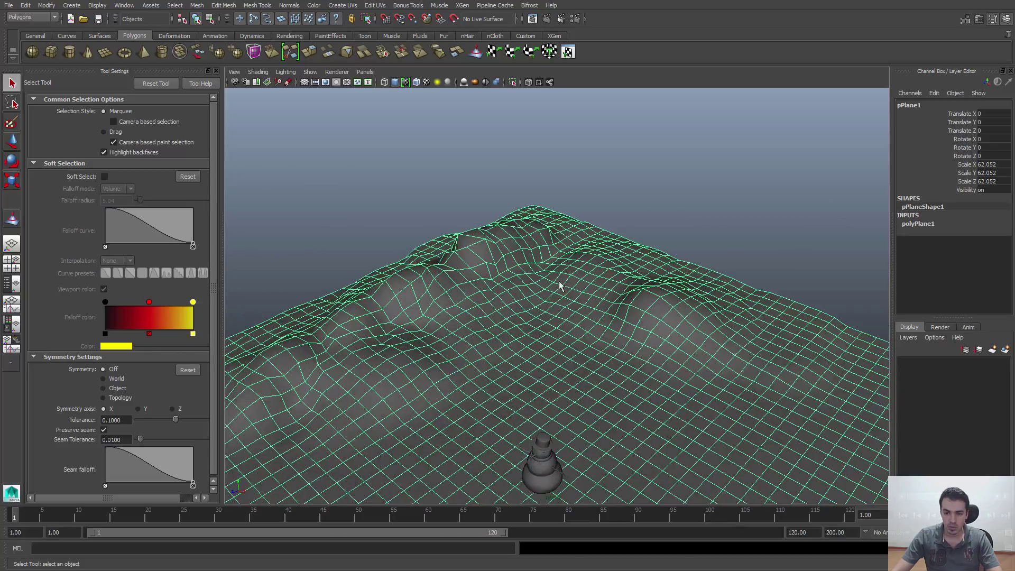
{"action": "left_click", "coordinate": [11, 218]}
{"action": "mouse_move", "coordinate": [564, 218]}
{"action": "left_mouse_down"}
{"action": "mouse_move", "coordinate": [546, 208]}
{"action": "mouse_move", "coordinate": [621, 222]}
{"action": "mouse_move", "coordinate": [670, 249]}
{"action": "mouse_move", "coordinate": [697, 246]}
{"action": "mouse_move", "coordinate": [835, 336]}
{"action": "mouse_move", "coordinate": [729, 277]}
{"action": "mouse_move", "coordinate": [793, 296]}
{"action": "mouse_move", "coordinate": [698, 260]}
{"action": "mouse_move", "coordinate": [714, 248]}
{"action": "mouse_move", "coordinate": [798, 283]}
{"action": "mouse_move", "coordinate": [830, 314]}
{"action": "mouse_move", "coordinate": [778, 313]}
{"action": "mouse_move", "coordinate": [832, 317]}
{"action": "mouse_move", "coordinate": [841, 340]}
{"action": "mouse_move", "coordinate": [747, 304]}
{"action": "mouse_move", "coordinate": [709, 313]}
{"action": "mouse_move", "coordinate": [660, 279]}
{"action": "left_mouse_up"}
{"action": "right_click_drag", "start_coordinate": [659, 279], "coordinate": [799, 374], "text": "alt"}
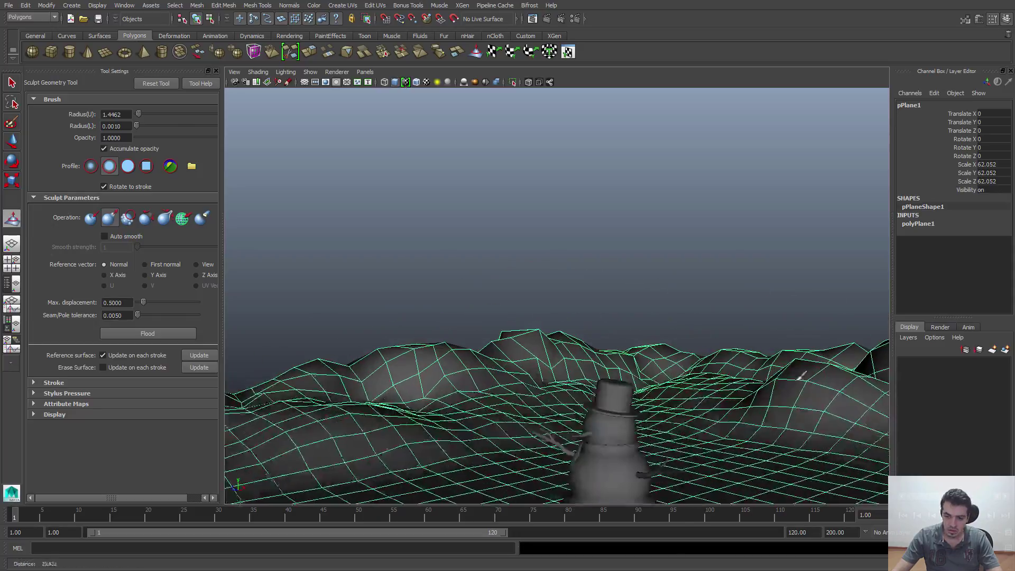
Step: Leave the sculpt tool and compare the smoothed and unsmoothed display of the ground plane
{"action": "middle_click_drag", "start_coordinate": [799, 374], "coordinate": [721, 330], "text": "alt"}
{"action": "mouse_move", "coordinate": [720, 330]}
{"action": "left_mouse_down", "text": "alt"}
{"action": "mouse_move", "coordinate": [746, 318]}
{"action": "mouse_move", "coordinate": [756, 225]}
{"action": "mouse_move", "coordinate": [611, 285]}
{"action": "mouse_move", "coordinate": [661, 297]}
{"action": "left_mouse_up", "text": "alt"}
{"action": "key", "text": "3"}
{"action": "key", "text": "1"}
{"action": "key", "text": "q"}
{"action": "left_click", "coordinate": [754, 227]}
{"action": "left_click", "coordinate": [624, 233]}
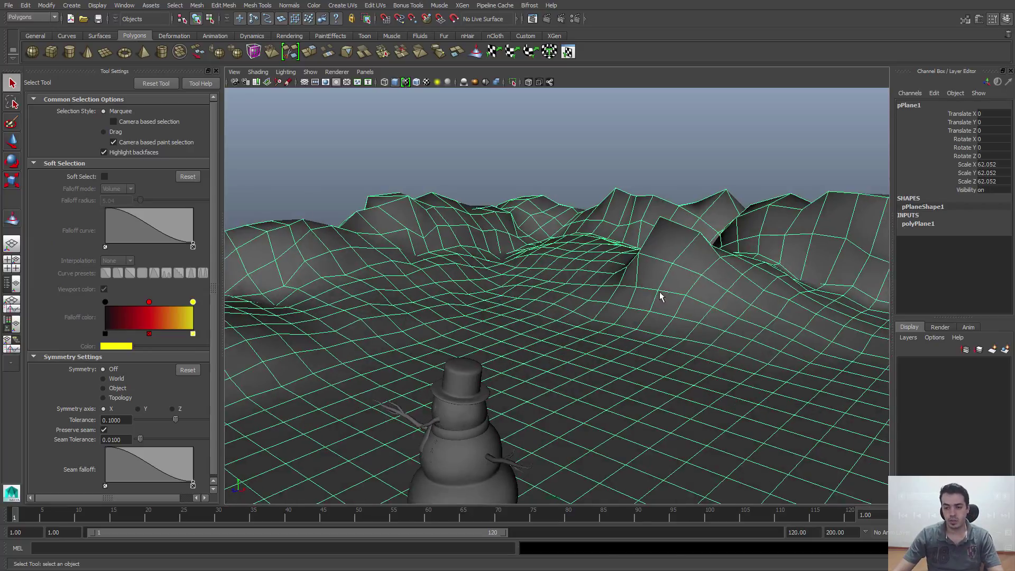
{"action": "key", "text": "3"}
{"action": "key", "text": "1"}
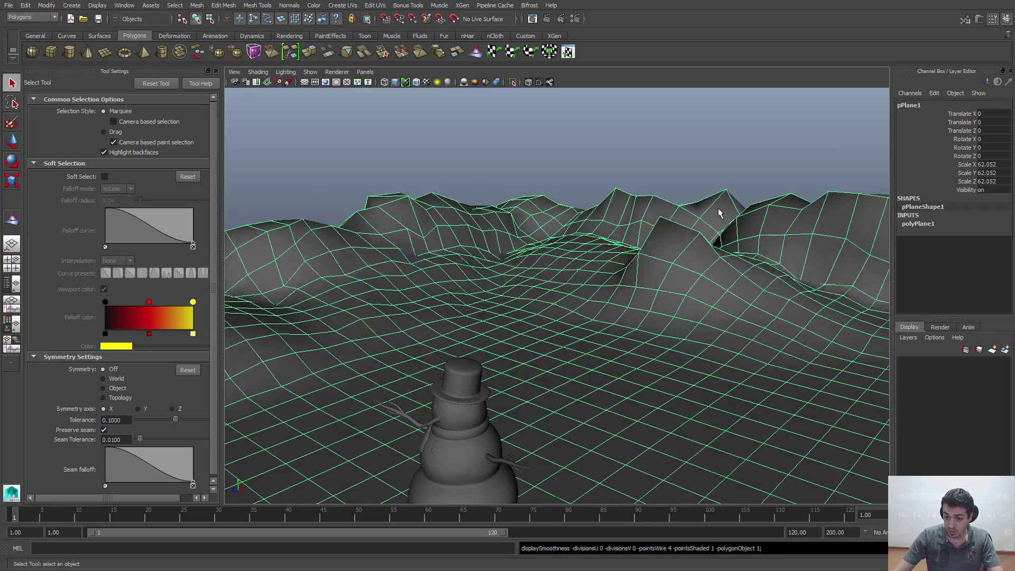
Step: Examine the polygon layout of the far hills and ridges from several angles
{"action": "left_click_drag", "start_coordinate": [721, 211], "coordinate": [518, 279], "text": "alt"}
{"action": "middle_click_drag", "start_coordinate": [561, 295], "coordinate": [417, 331], "text": "alt"}
{"action": "right_click_drag", "start_coordinate": [417, 331], "coordinate": [618, 156], "text": "alt"}
{"action": "middle_click_drag", "start_coordinate": [504, 348], "coordinate": [612, 245], "text": "alt"}
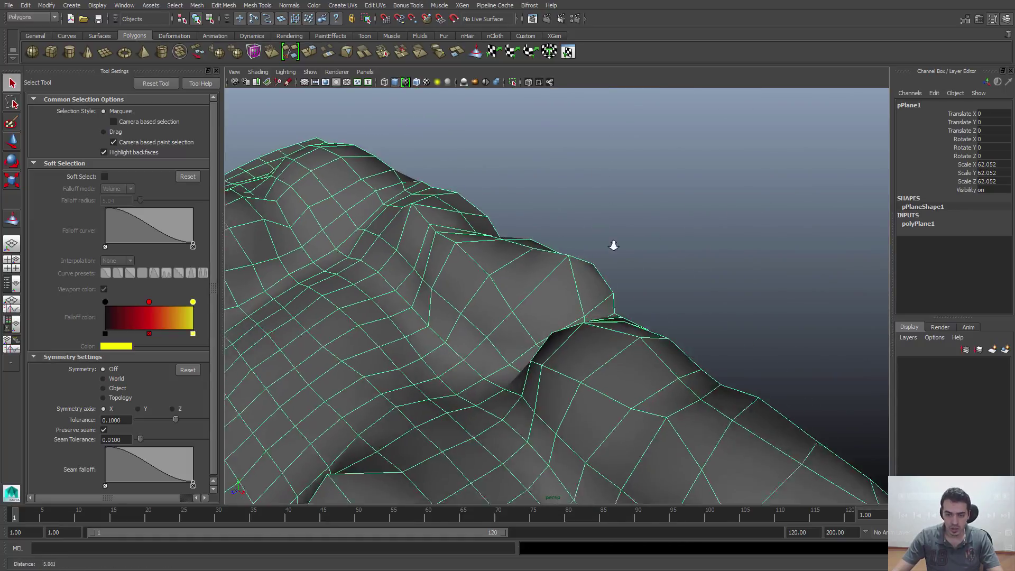
{"action": "right_click_drag", "start_coordinate": [612, 245], "coordinate": [536, 268], "text": "alt"}
{"action": "left_click_drag", "start_coordinate": [433, 209], "coordinate": [607, 220], "text": "alt"}
{"action": "right_click_drag", "start_coordinate": [666, 279], "coordinate": [573, 283], "text": "alt"}
{"action": "left_click_drag", "start_coordinate": [573, 283], "coordinate": [582, 261], "text": "alt"}
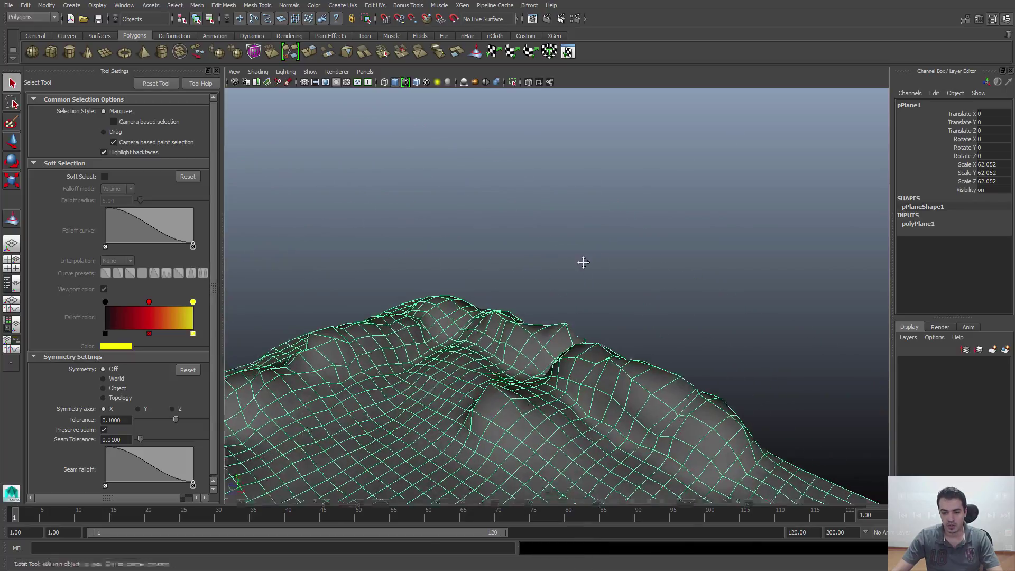
{"action": "right_click_drag", "start_coordinate": [582, 260], "coordinate": [727, 317], "text": "alt"}
{"action": "left_click_drag", "start_coordinate": [727, 317], "coordinate": [639, 298], "text": "alt"}
{"action": "middle_click_drag", "start_coordinate": [640, 297], "coordinate": [632, 248], "text": "alt"}
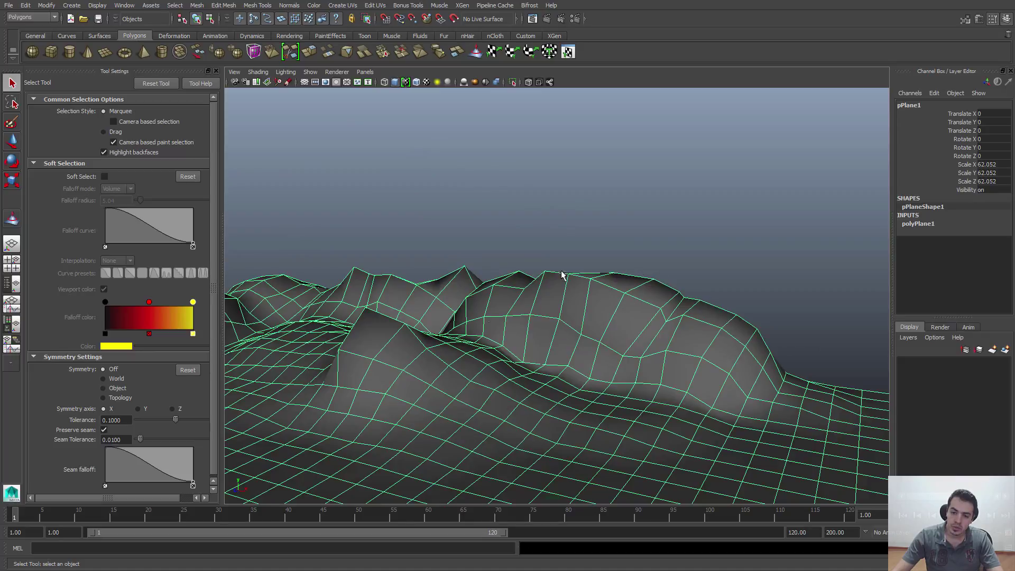
{"action": "left_click_drag", "start_coordinate": [562, 275], "coordinate": [718, 292], "text": "alt"}
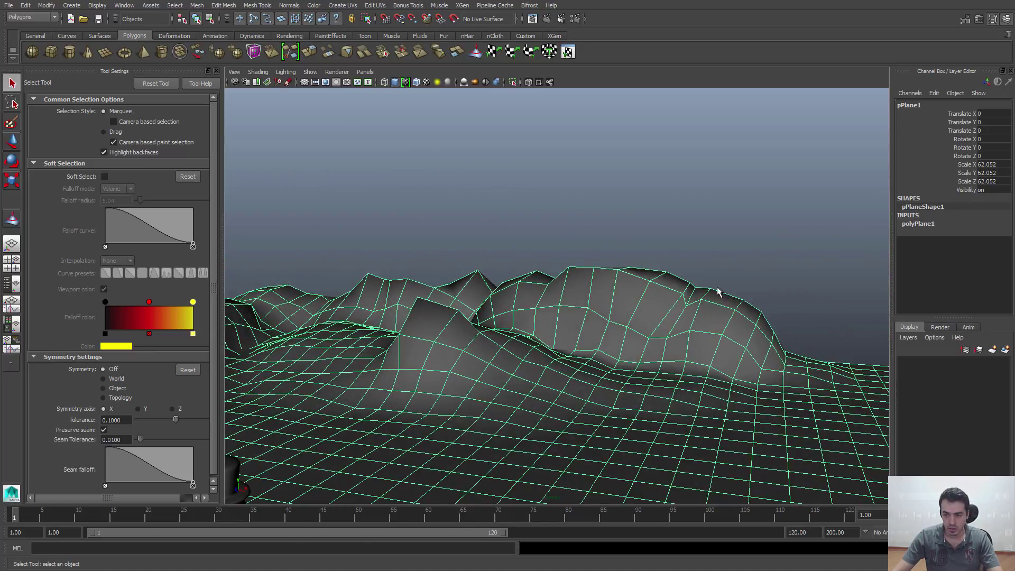
Step: Switch the ground plane to vertex editing and raise the crest vertices of the large hill on the right
{"action": "middle_click_drag", "start_coordinate": [557, 286], "coordinate": [413, 311], "text": "alt"}
{"action": "right_click_drag", "start_coordinate": [413, 311], "coordinate": [550, 340], "text": "alt"}
{"action": "left_click_drag", "start_coordinate": [550, 340], "coordinate": [468, 263], "text": "alt"}
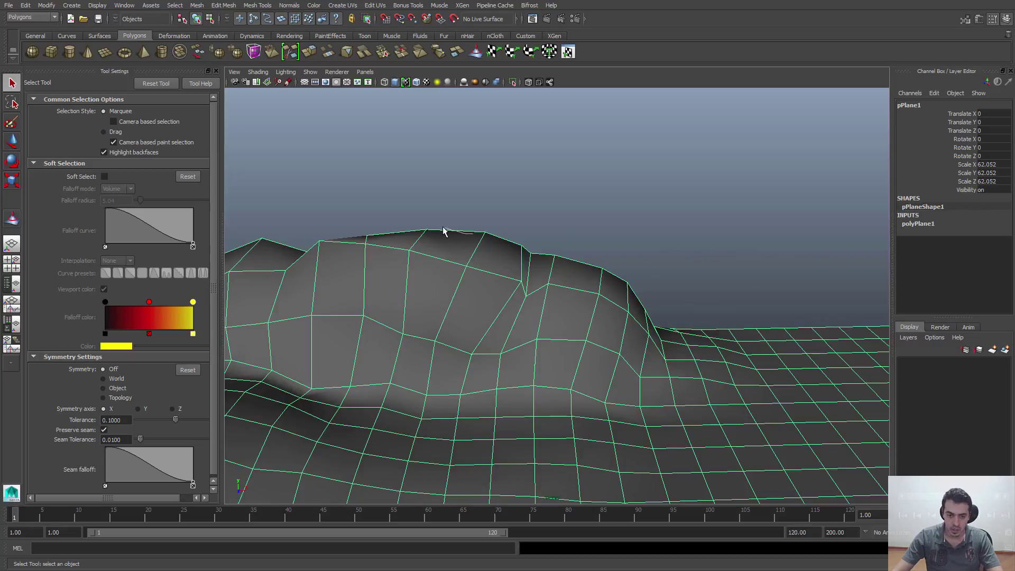
{"action": "right_click_drag", "start_coordinate": [443, 231], "coordinate": [420, 233]}
{"action": "left_click_drag", "start_coordinate": [539, 272], "coordinate": [488, 309], "text": "alt"}
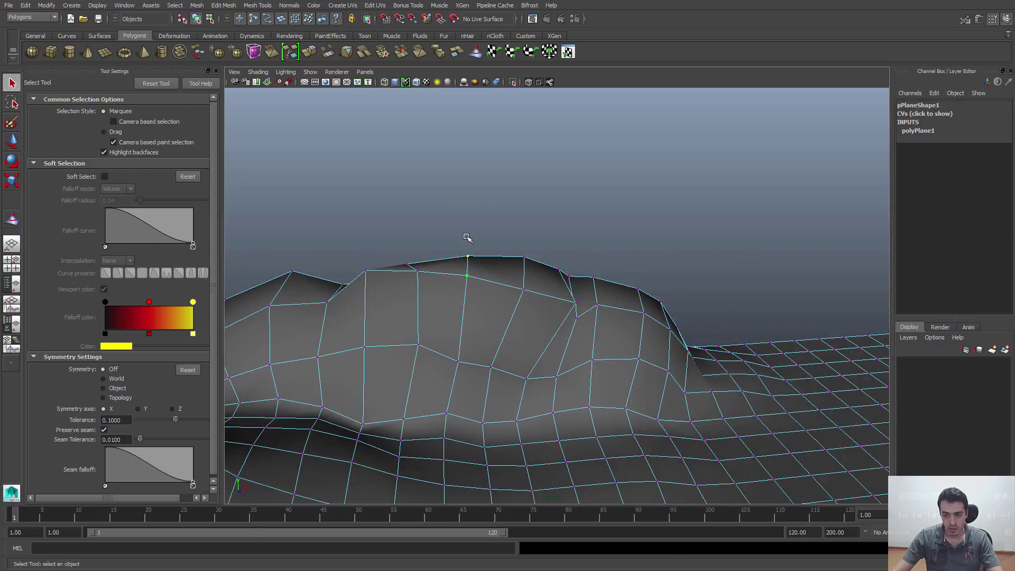
{"action": "key", "text": "w"}
{"action": "left_click_drag", "start_coordinate": [467, 238], "coordinate": [548, 316]}
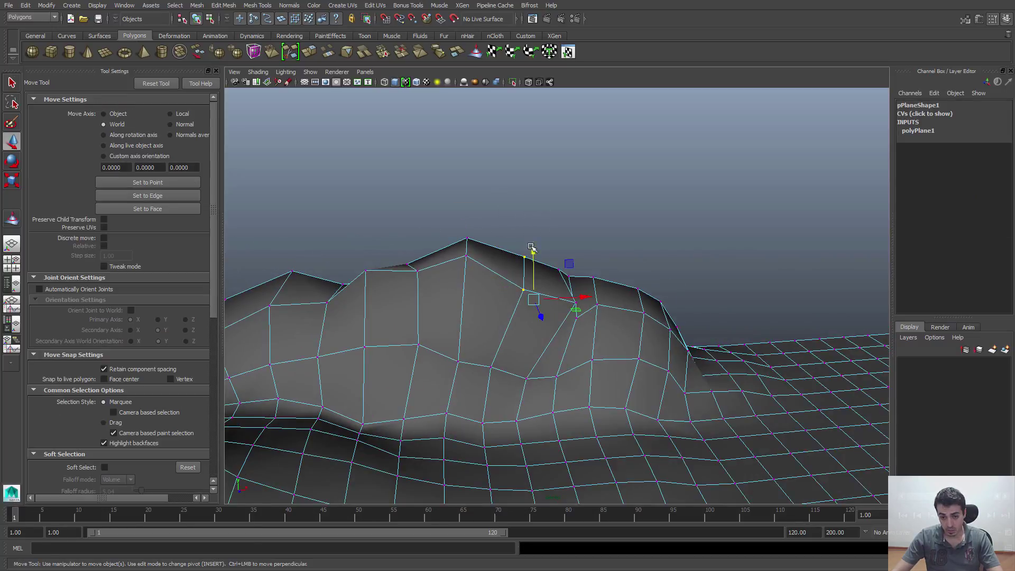
{"action": "left_click_drag", "start_coordinate": [533, 249], "coordinate": [533, 227]}
{"action": "left_click_drag", "start_coordinate": [447, 219], "coordinate": [463, 203]}
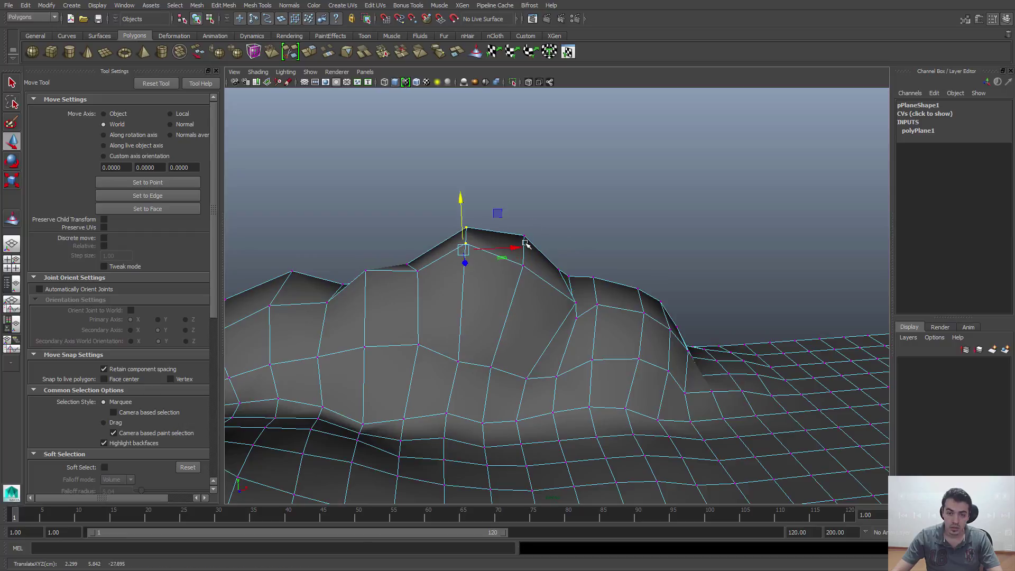
{"action": "left_click_drag", "start_coordinate": [524, 249], "coordinate": [443, 218]}
Step: Raise only the top vertices of the distant central hill, leaving its lower vertices out of the selection
{"action": "left_click_drag", "start_coordinate": [639, 265], "coordinate": [668, 296]}
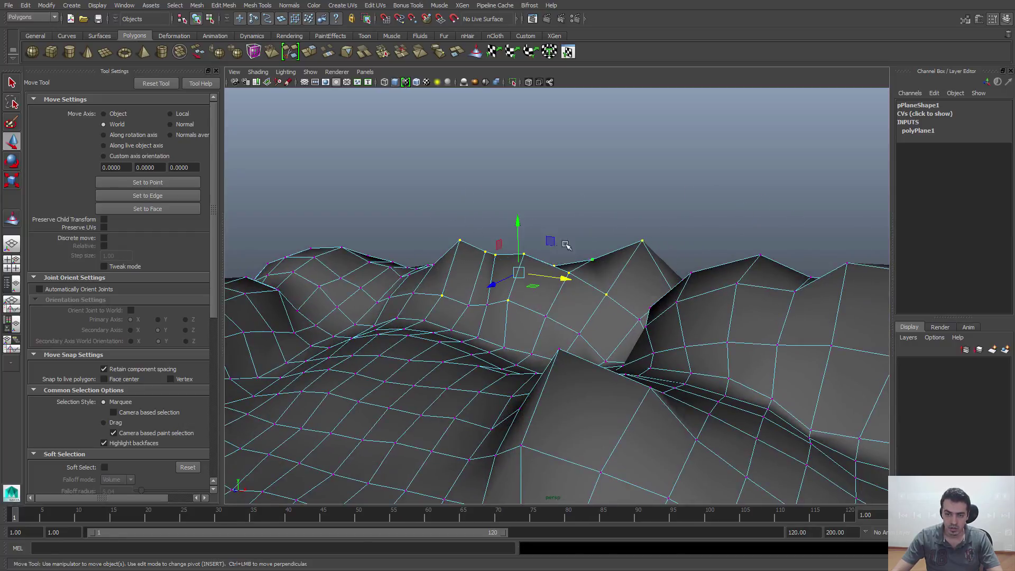
{"action": "left_click_drag", "start_coordinate": [515, 348], "coordinate": [517, 348], "text": "ctrl"}
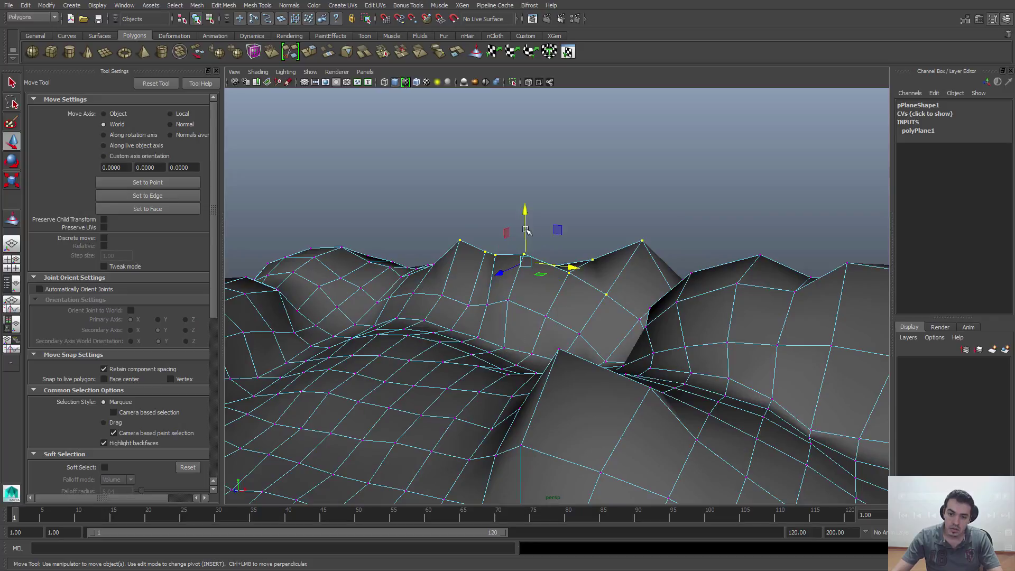
{"action": "left_click_drag", "start_coordinate": [526, 230], "coordinate": [526, 209]}
{"action": "key", "text": "q"}
{"action": "left_click", "coordinate": [672, 252]}
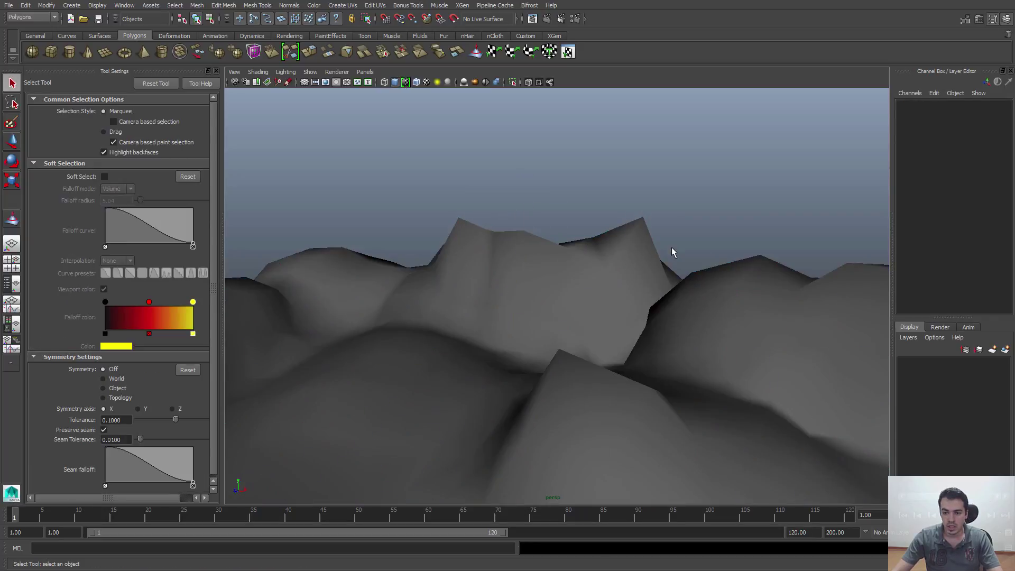
Step: Insert two edge loops across the steep faces of the raised central hill and return to object mode
{"action": "left_click_drag", "start_coordinate": [671, 247], "coordinate": [526, 312], "text": "alt"}
{"action": "left_click", "coordinate": [548, 307]}
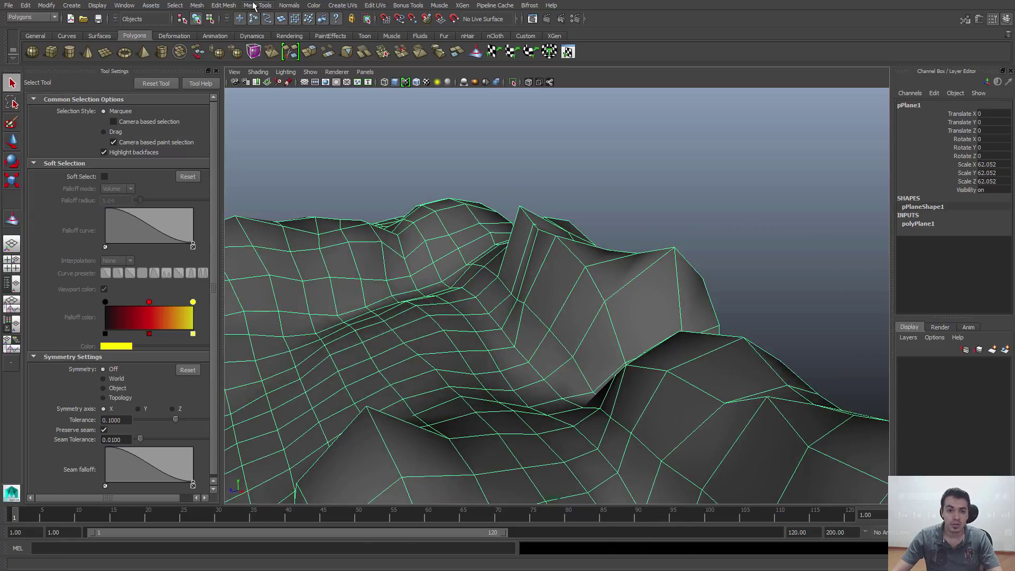
{"action": "left_click", "coordinate": [224, 5]}
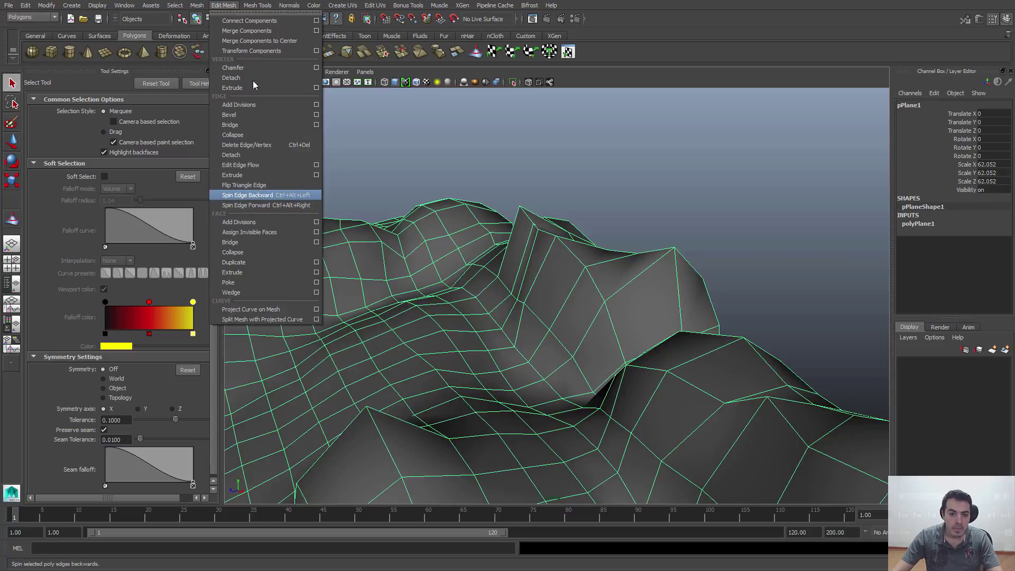
{"action": "mouse_move", "coordinate": [257, 7]}
{"action": "left_click", "coordinate": [281, 125]}
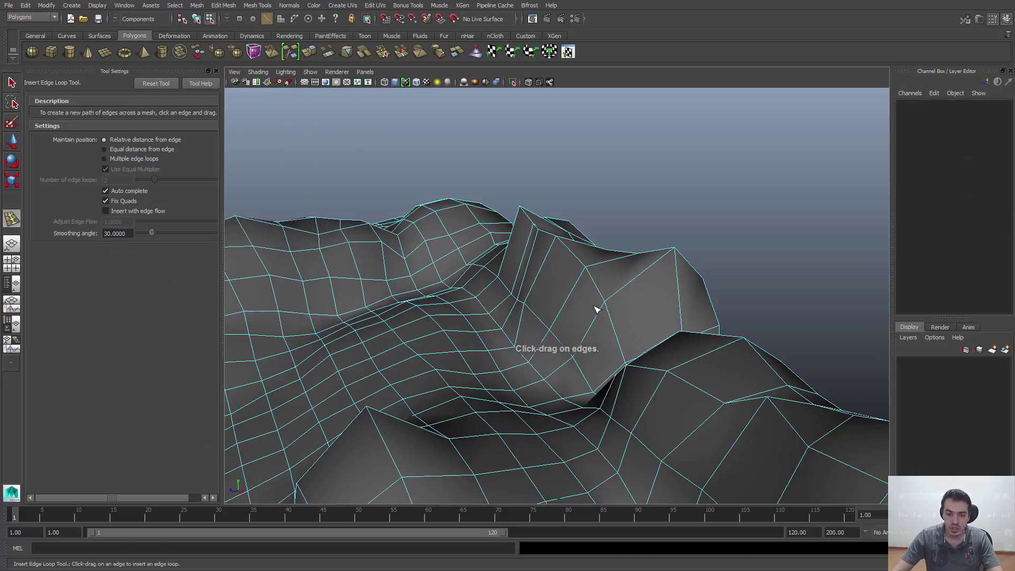
{"action": "left_click_drag", "start_coordinate": [598, 321], "coordinate": [594, 333]}
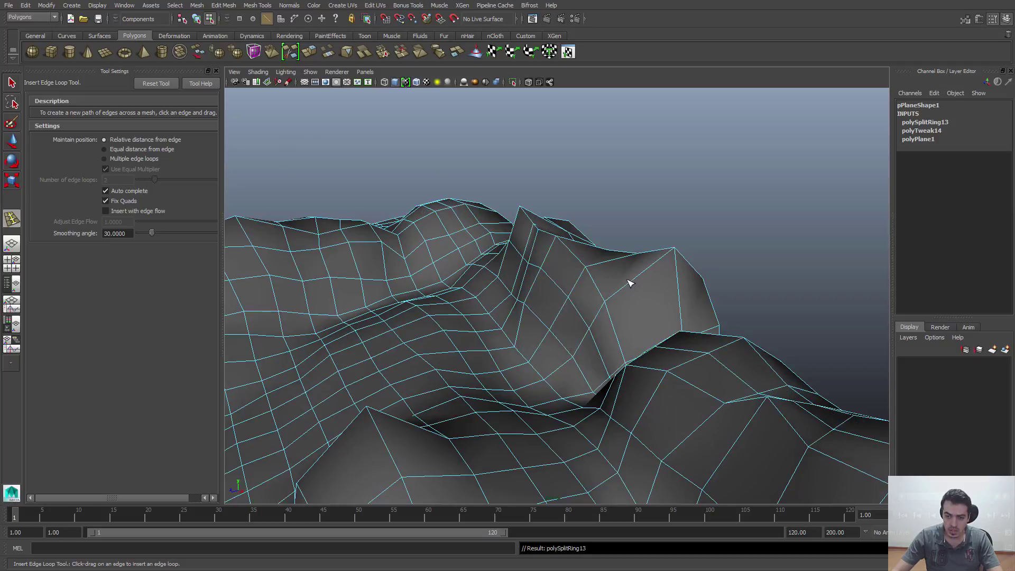
{"action": "left_click", "coordinate": [637, 284]}
{"action": "key", "text": "q"}
{"action": "key", "text": "F8"}
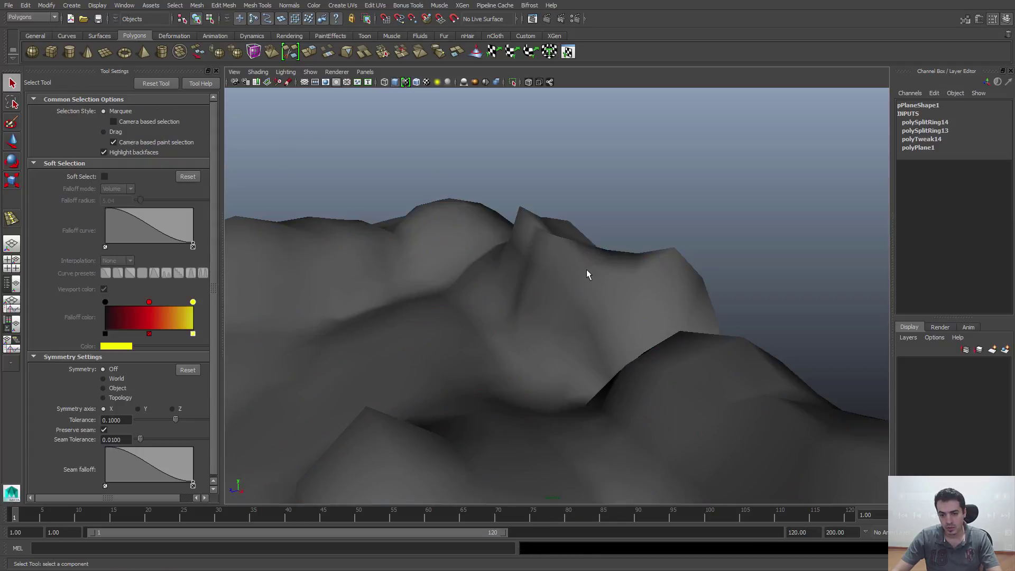
Step: Turn on the smooth mesh display for the ground and review the hills behind the snowman
{"action": "key", "text": "3"}
{"action": "left_click", "coordinate": [700, 182]}
{"action": "right_click_drag", "start_coordinate": [715, 214], "coordinate": [499, 204], "text": "alt"}
{"action": "left_click_drag", "start_coordinate": [499, 204], "coordinate": [566, 172], "text": "alt"}
{"action": "middle_click_drag", "start_coordinate": [539, 218], "coordinate": [583, 198], "text": "alt"}
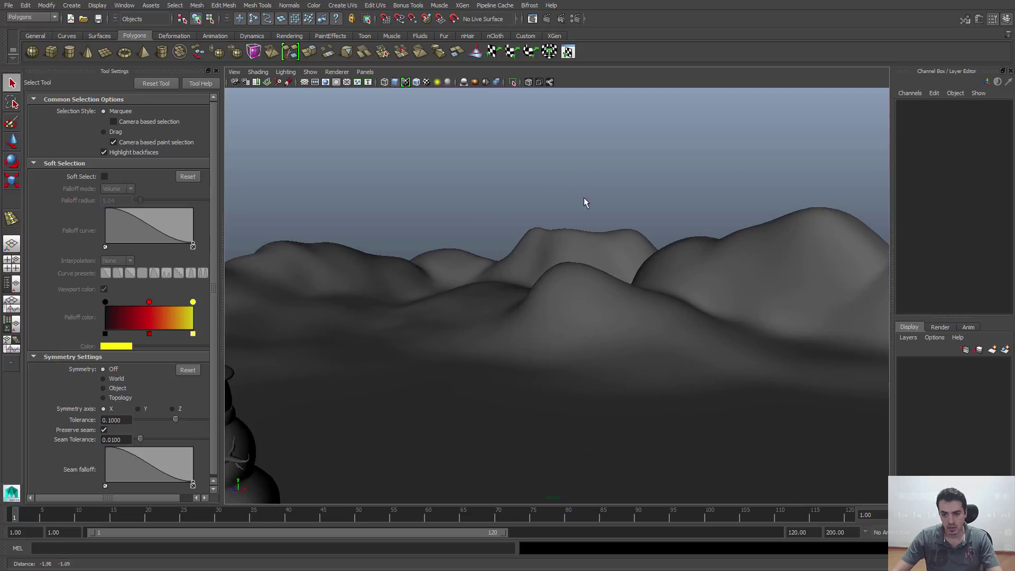
{"action": "middle_click_drag", "start_coordinate": [550, 243], "coordinate": [777, 250], "text": "alt"}
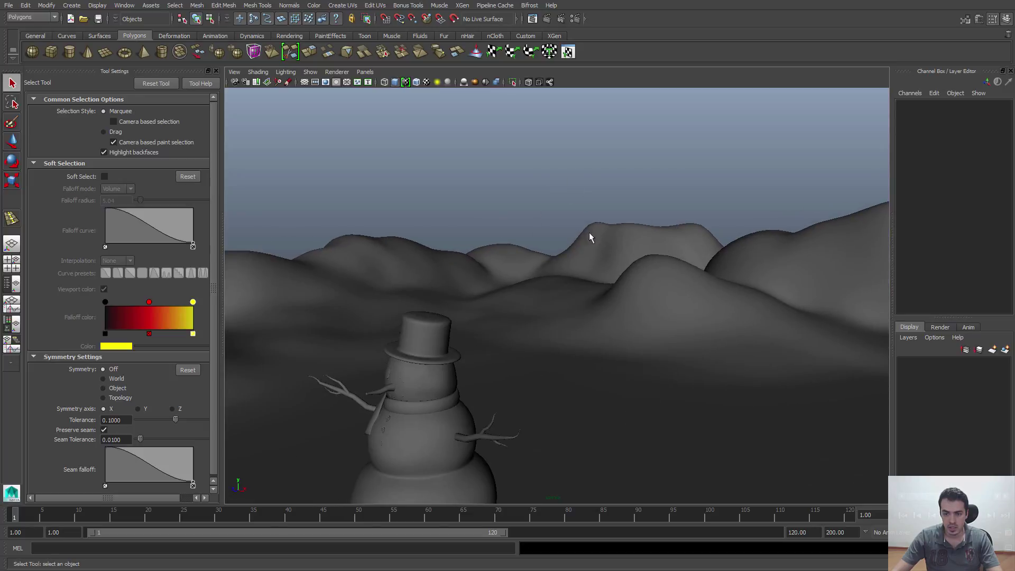
Step: Close the tool settings, clear the selection and frame the snowman against the hills
{"action": "middle_click_drag", "start_coordinate": [589, 233], "coordinate": [678, 259], "text": "alt"}
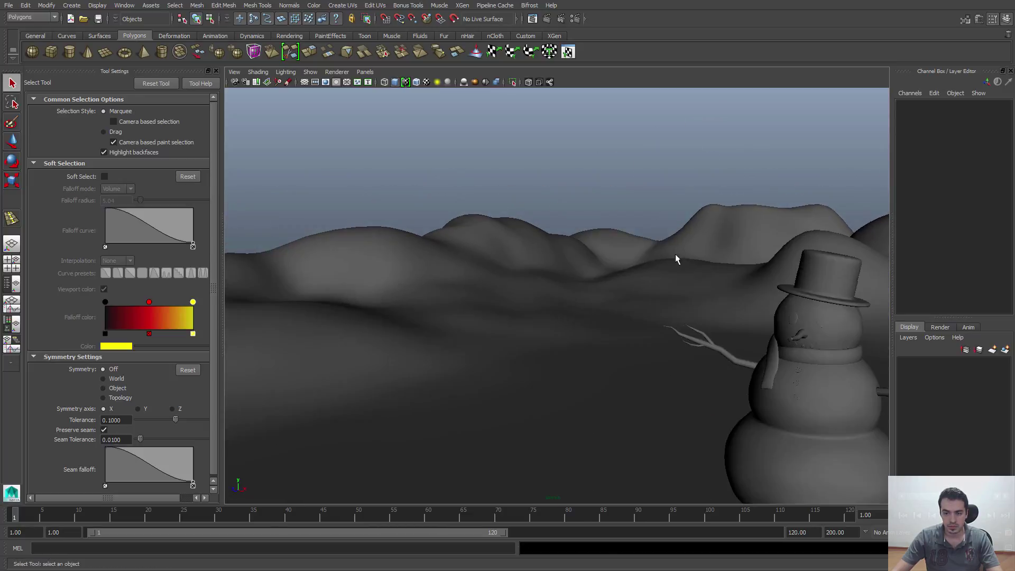
{"action": "left_click_drag", "start_coordinate": [677, 259], "coordinate": [652, 238], "text": "alt"}
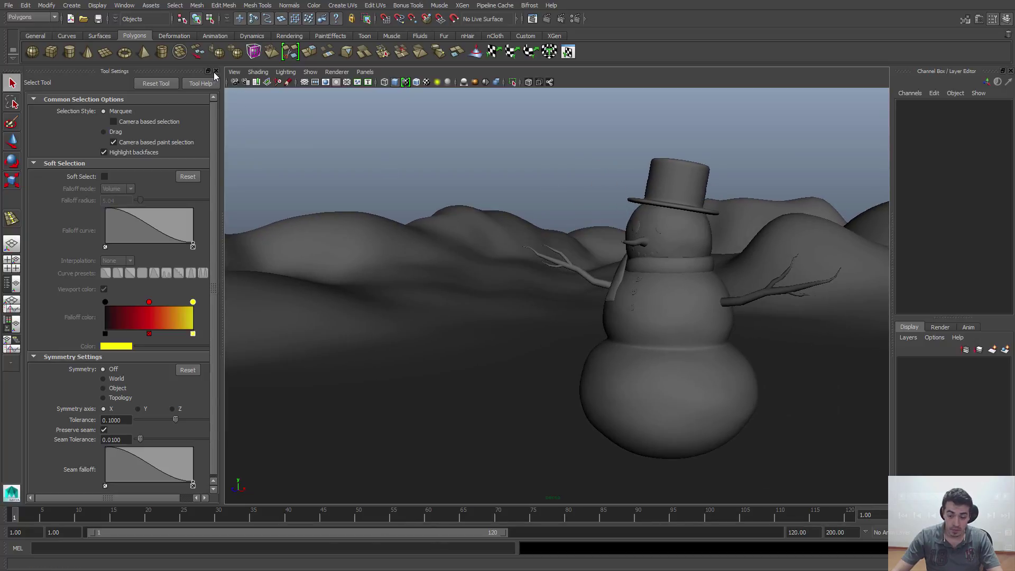
{"action": "left_click", "coordinate": [483, 224]}
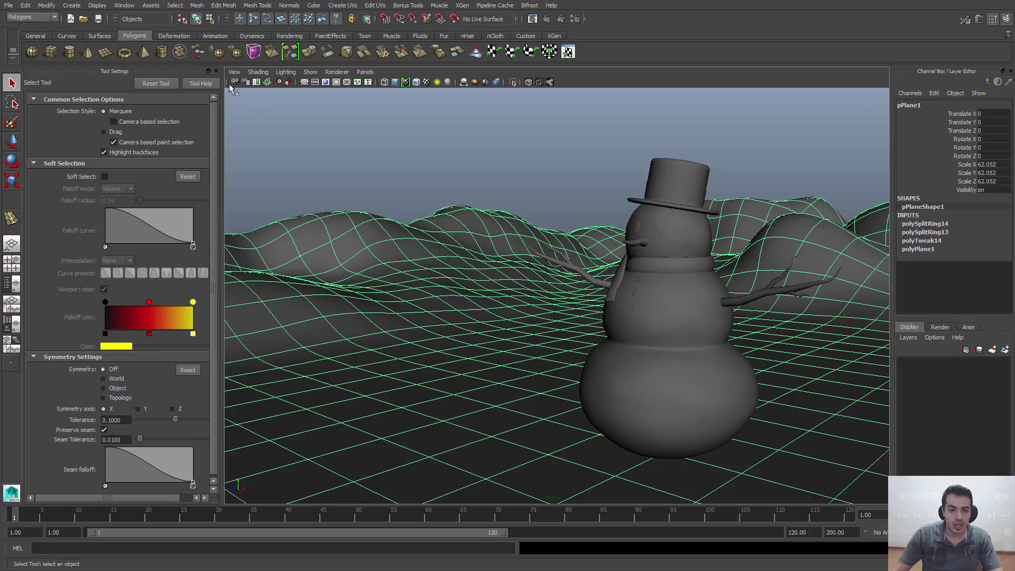
{"action": "left_click", "coordinate": [216, 71]}
{"action": "left_click", "coordinate": [423, 143]}
{"action": "scroll", "coordinate": [516, 285], "scroll_direction": "down", "scroll_amount": 4}
{"action": "middle_click_drag", "start_coordinate": [509, 299], "coordinate": [439, 265], "text": "alt"}
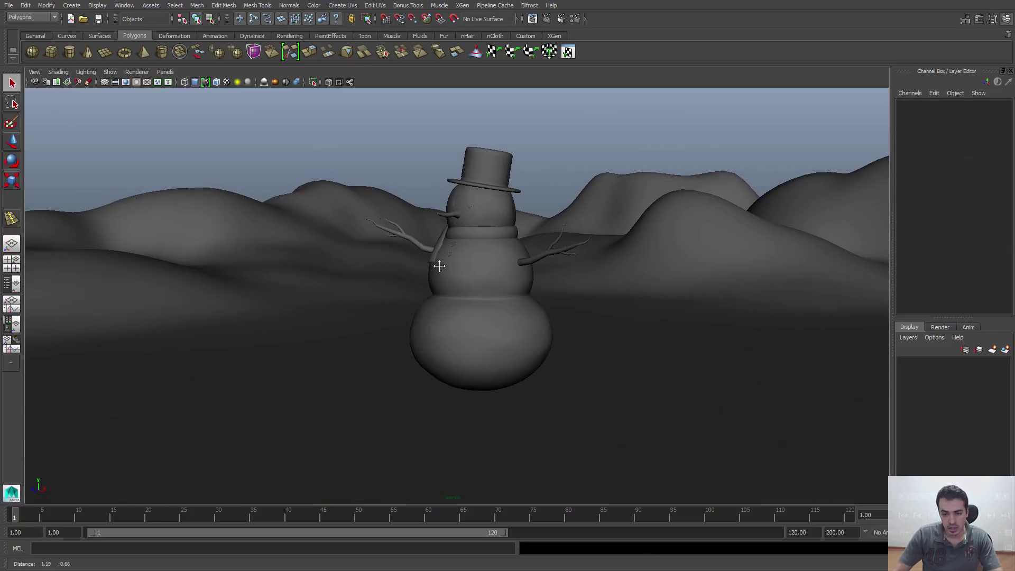
Step: Examine how the snowman's bottom ball meets the ground plane and how dense the ground mesh is there
{"action": "left_click", "coordinate": [530, 412]}
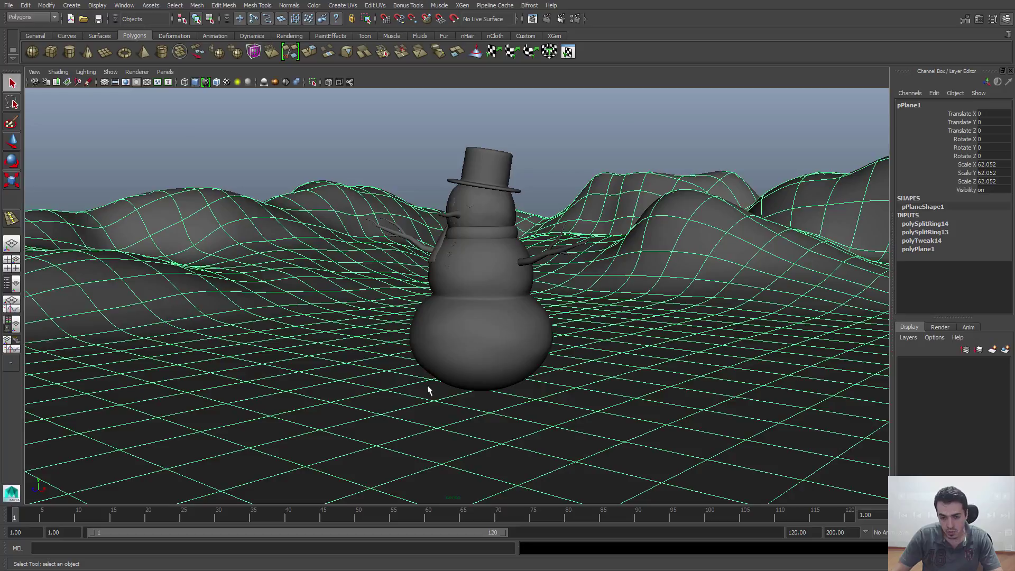
{"action": "left_click", "coordinate": [570, 134]}
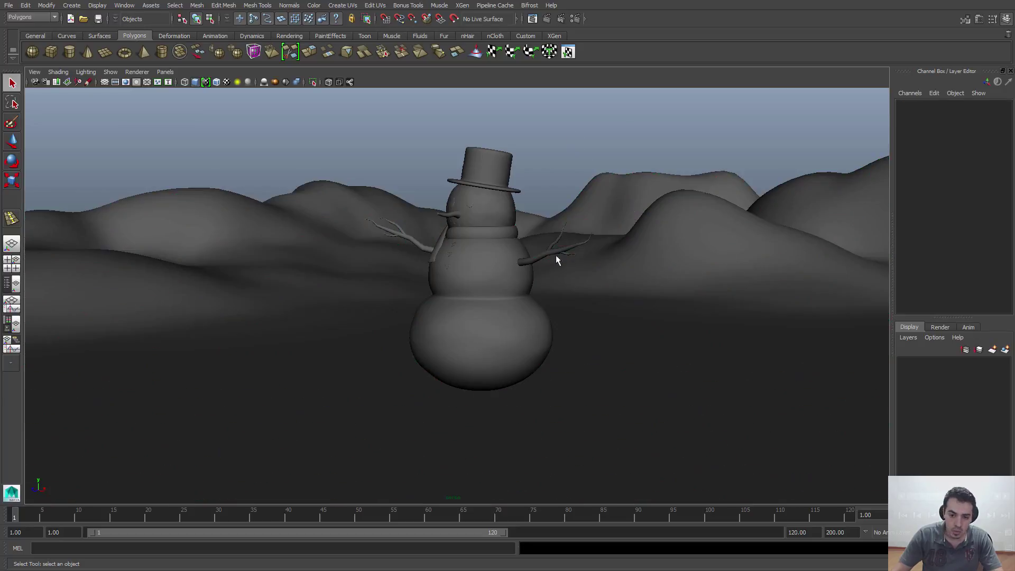
{"action": "left_click_drag", "start_coordinate": [549, 260], "coordinate": [556, 263], "text": "alt"}
{"action": "left_click_drag", "start_coordinate": [590, 406], "coordinate": [537, 427], "text": "alt"}
{"action": "left_click", "coordinate": [537, 427]}
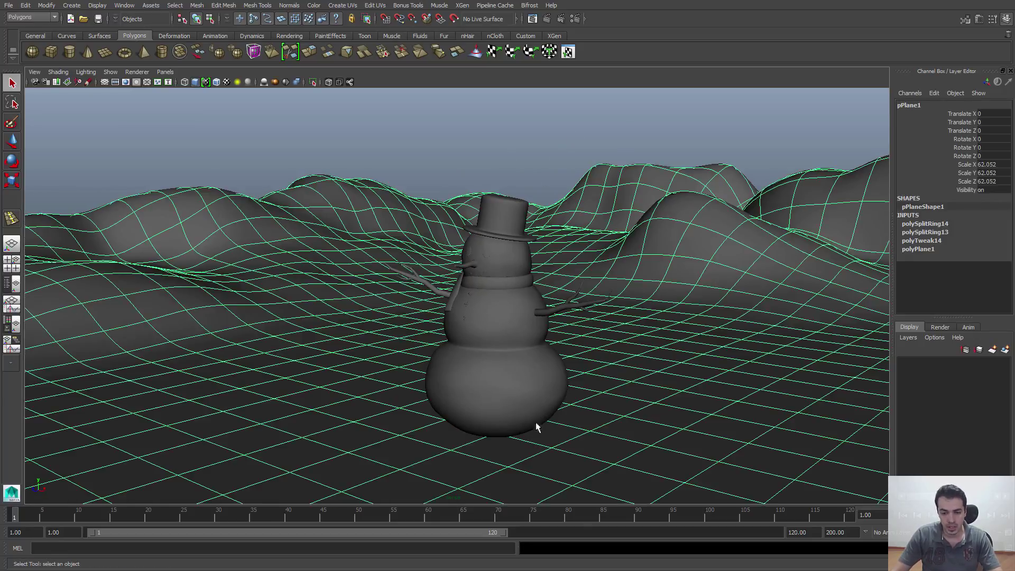
{"action": "left_click_drag", "start_coordinate": [563, 390], "coordinate": [507, 394], "text": "alt"}
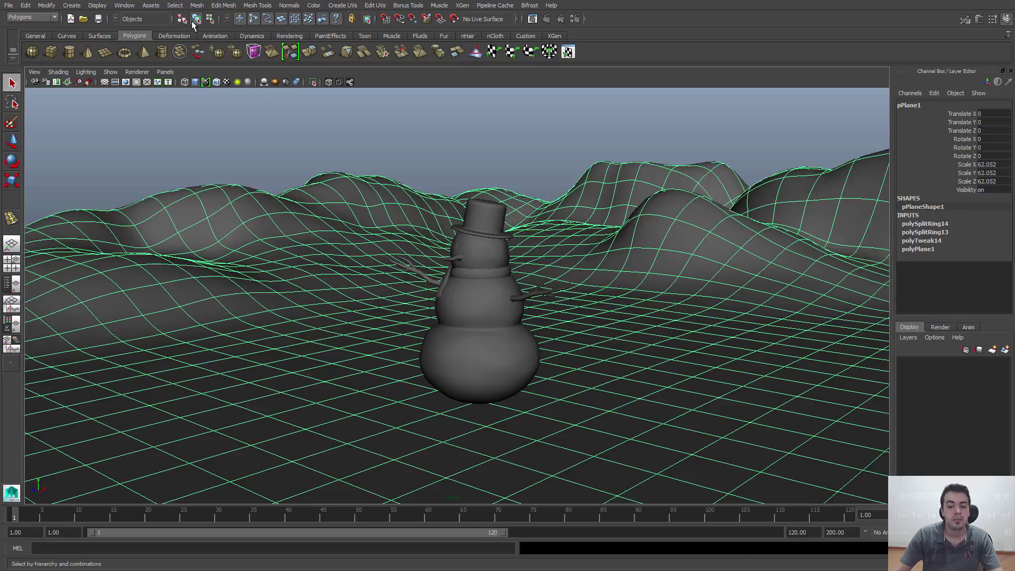
{"action": "left_click_drag", "start_coordinate": [402, 317], "coordinate": [472, 380], "text": "alt"}
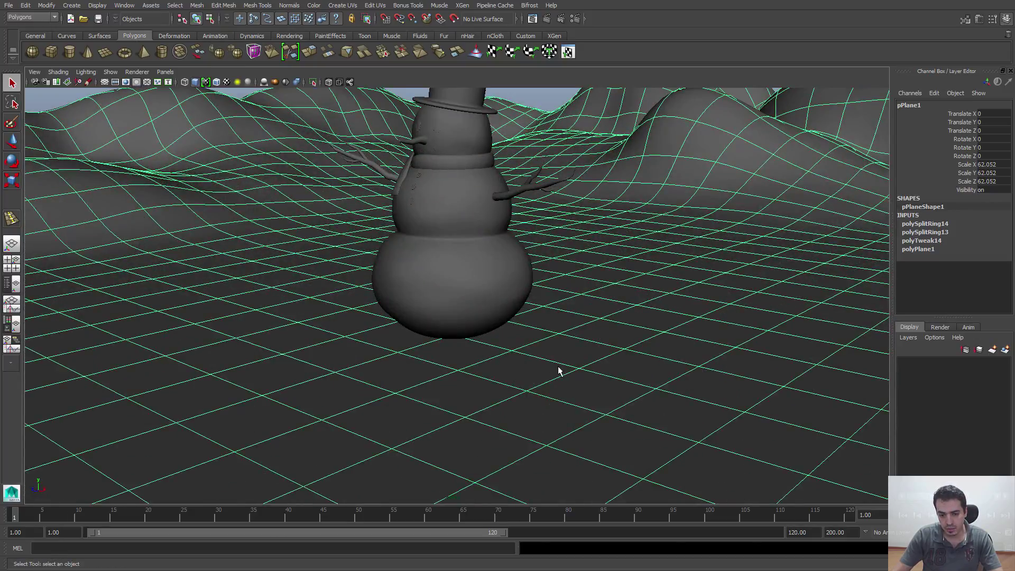
Step: Try a Sculpt Geometry Tool stroke on the ground beside the snowman's base, and undo it
{"action": "left_click", "coordinate": [253, 6]}
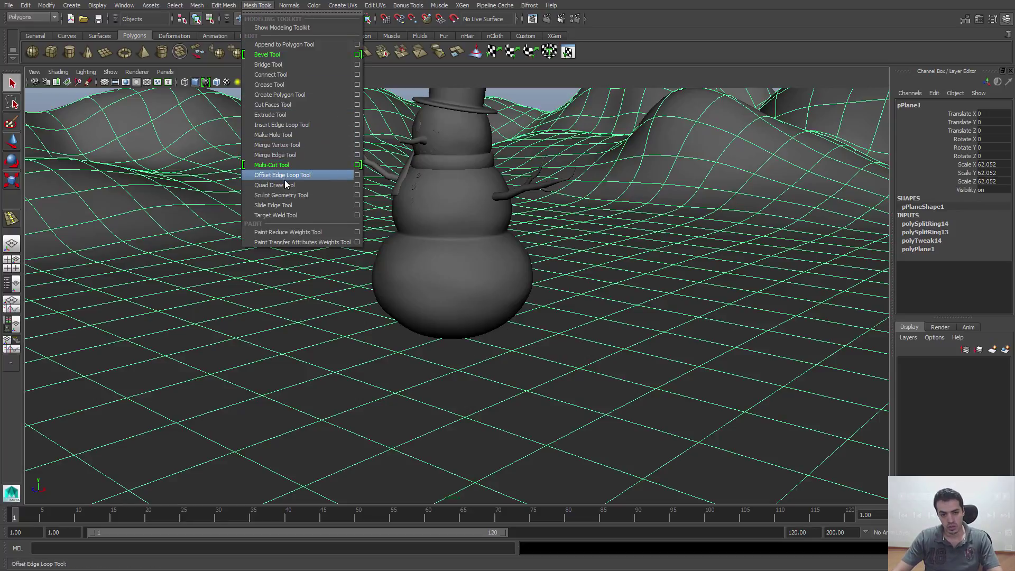
{"action": "left_click", "coordinate": [281, 196]}
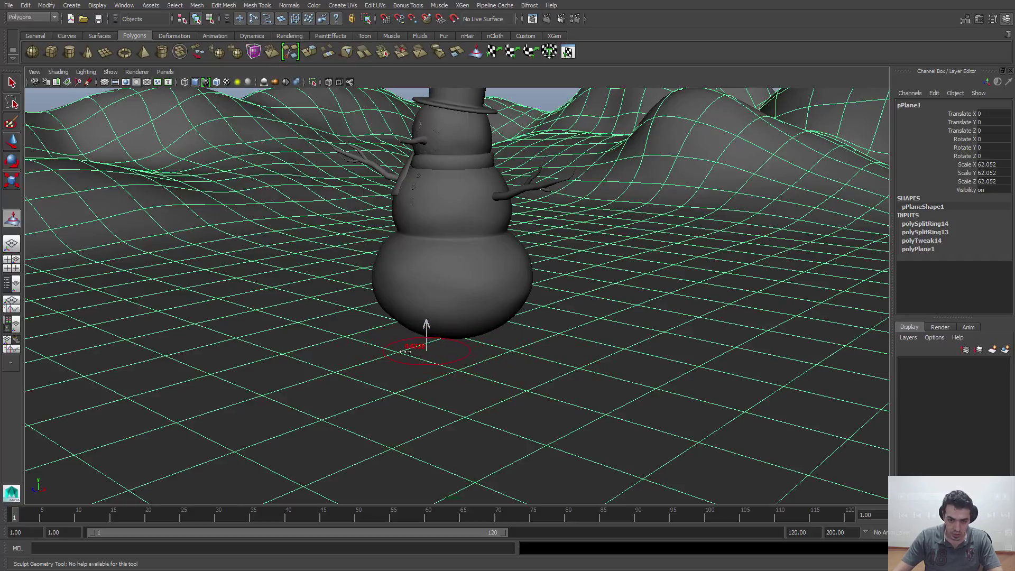
{"action": "mouse_move", "coordinate": [381, 332]}
{"action": "left_mouse_down"}
{"action": "mouse_move", "coordinate": [297, 338]}
{"action": "mouse_move", "coordinate": [391, 343]}
{"action": "mouse_move", "coordinate": [543, 320]}
{"action": "mouse_move", "coordinate": [503, 363]}
{"action": "mouse_move", "coordinate": [322, 317]}
{"action": "mouse_move", "coordinate": [334, 318]}
{"action": "left_mouse_up"}
{"action": "key", "text": "ctrl+z"}
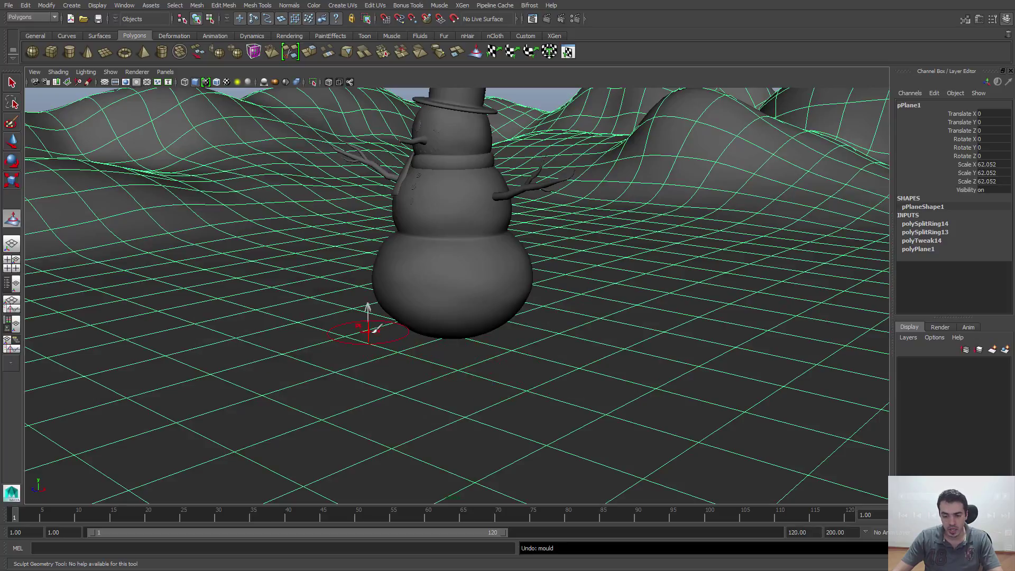
Step: Switch the ground plane to face selection and try picking individual faces in front of the snowman's base
{"action": "key", "text": "q"}
{"action": "right_click_drag", "start_coordinate": [384, 332], "coordinate": [385, 353]}
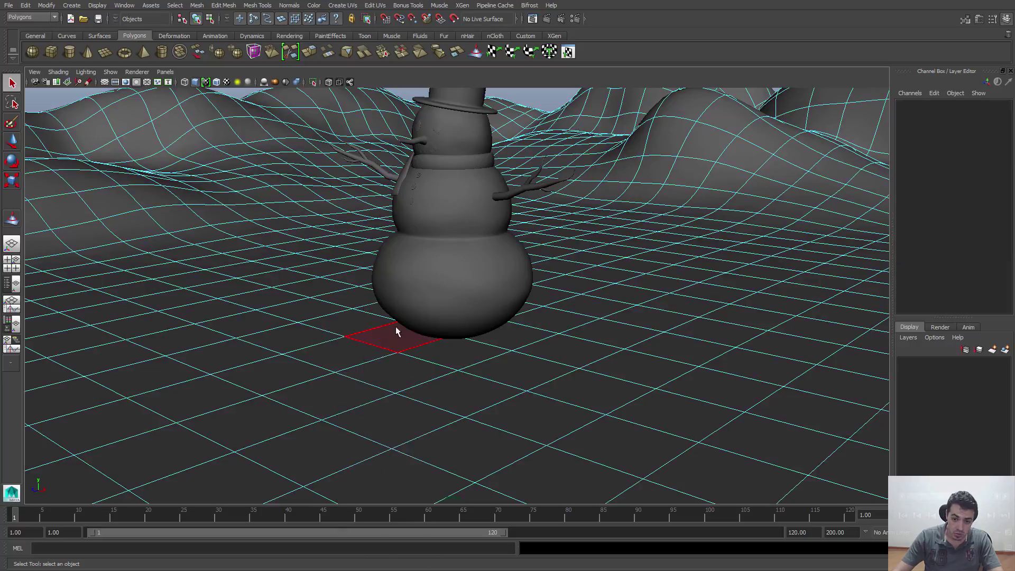
{"action": "left_click", "coordinate": [396, 332]}
{"action": "left_click", "coordinate": [462, 362], "text": "shift"}
{"action": "left_click", "coordinate": [496, 373], "text": "shift"}
{"action": "left_click", "coordinate": [465, 390]}
{"action": "left_click", "coordinate": [417, 372]}
{"action": "left_click", "coordinate": [369, 353]}
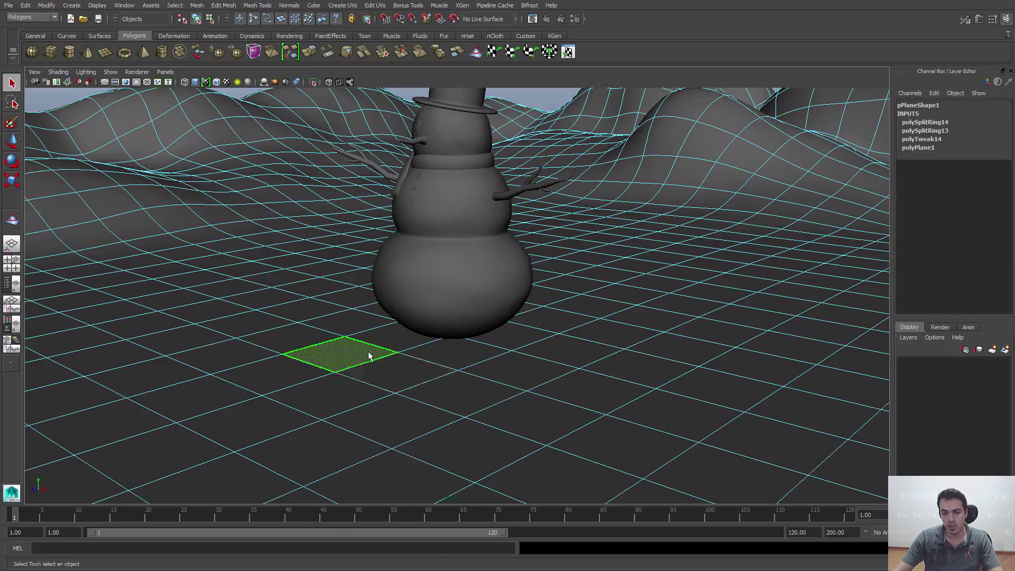
Step: Return the ground plane to object mode and add face divisions across the whole mesh
{"action": "right_click_drag", "start_coordinate": [756, 365], "coordinate": [524, 326], "text": "alt"}
{"action": "right_click_drag", "start_coordinate": [557, 296], "coordinate": [582, 287]}
{"action": "left_click", "coordinate": [582, 286]}
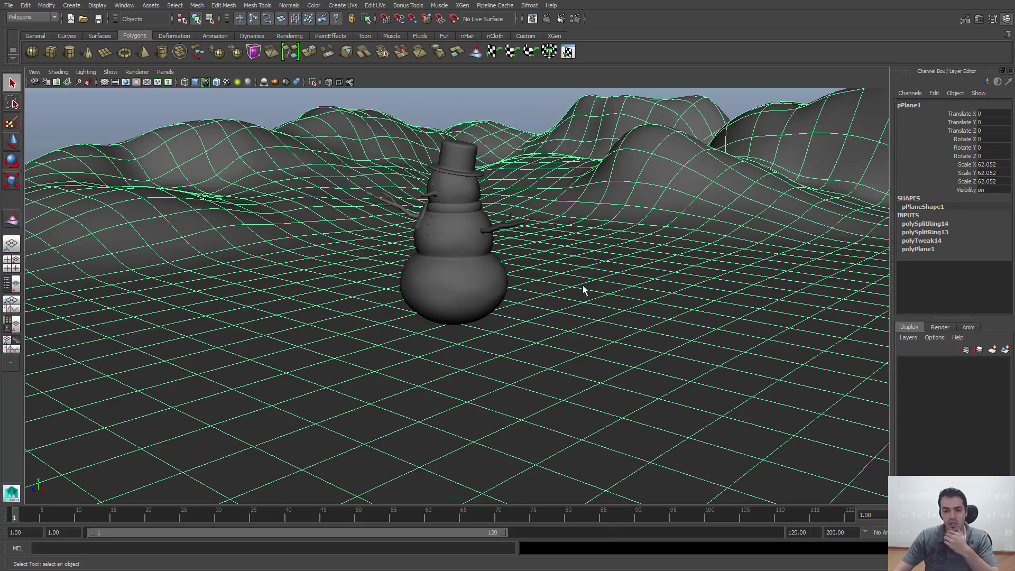
{"action": "left_click", "coordinate": [222, 6]}
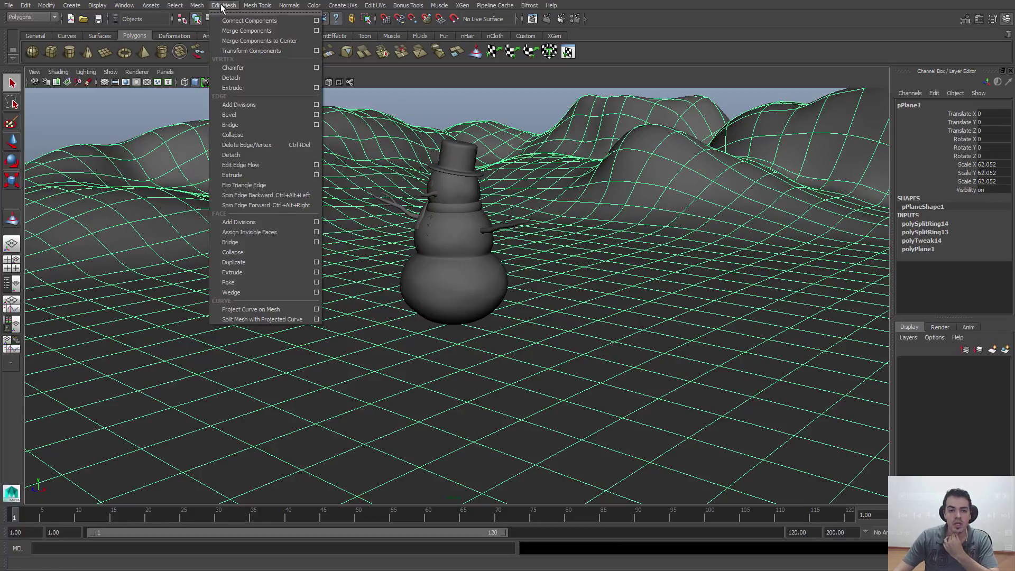
{"action": "left_click", "coordinate": [236, 223]}
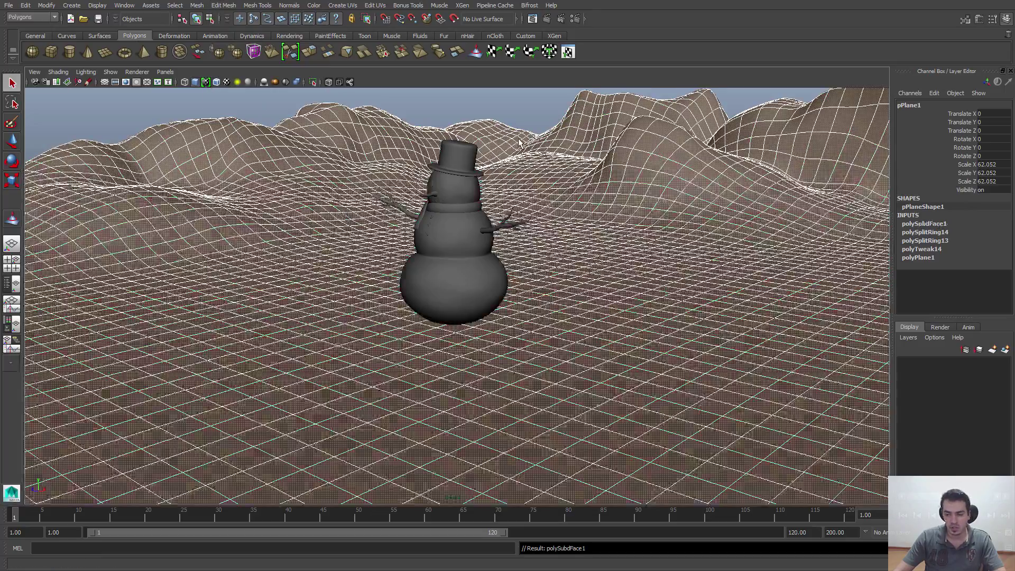
Step: Inspect the shape of the subdivided hills from the snowman's front view
{"action": "left_click", "coordinate": [539, 121]}
{"action": "left_click_drag", "start_coordinate": [685, 258], "coordinate": [560, 294], "text": "alt"}
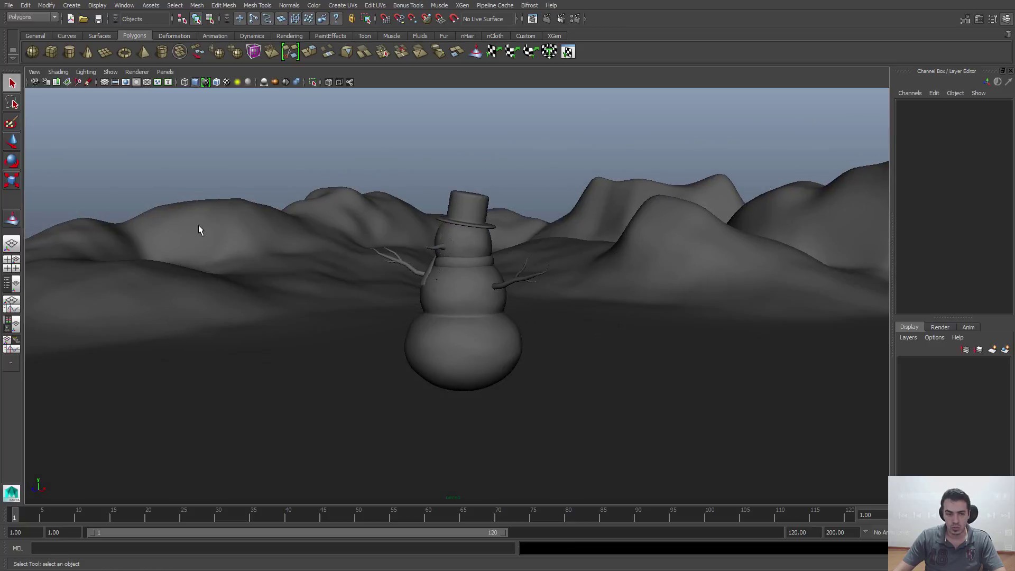
{"action": "middle_click_drag", "start_coordinate": [335, 279], "coordinate": [375, 303], "text": "alt"}
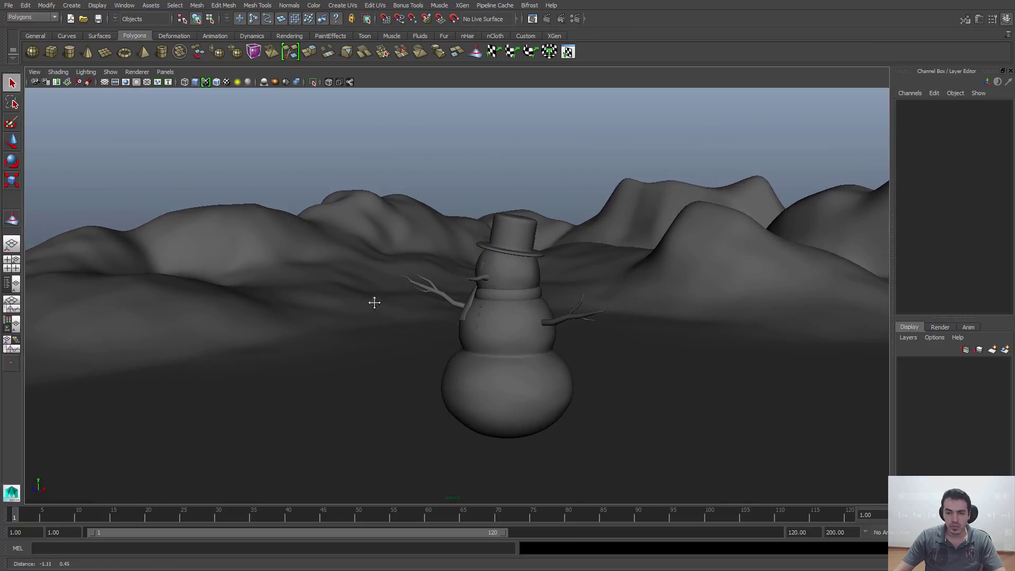
{"action": "left_click", "coordinate": [314, 294]}
{"action": "left_click", "coordinate": [688, 171]}
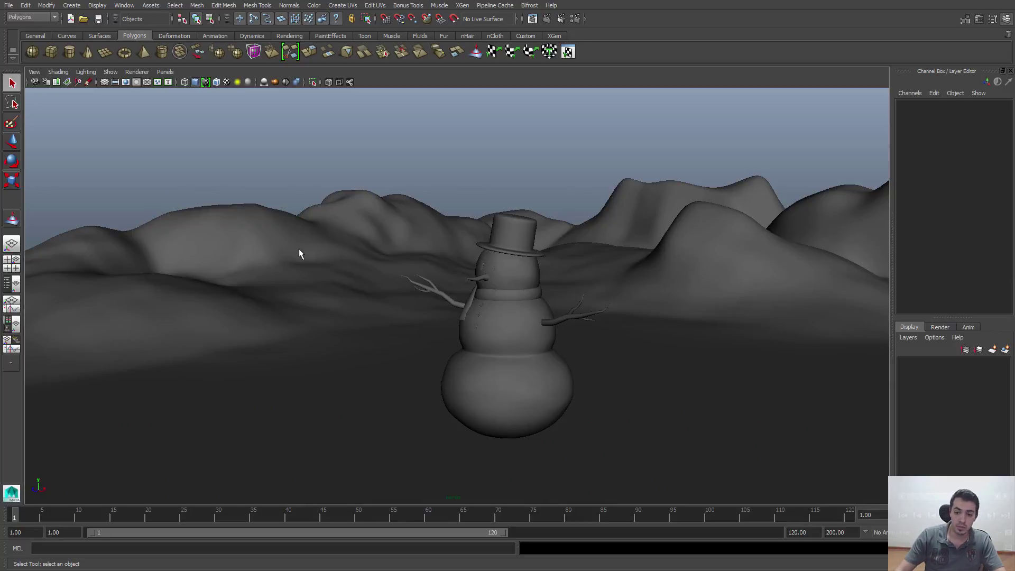
{"action": "left_click_drag", "start_coordinate": [300, 254], "coordinate": [336, 269], "text": "alt"}
{"action": "left_click", "coordinate": [383, 246]}
{"action": "left_click", "coordinate": [408, 192]}
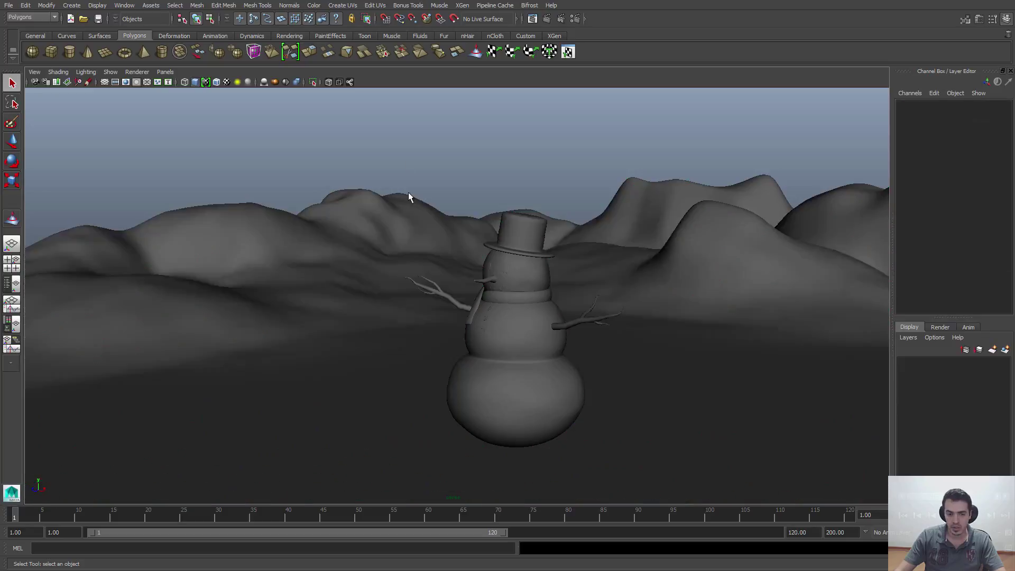
Step: Undo the face divisions added to the entire ground plane
{"action": "left_click", "coordinate": [363, 246]}
{"action": "key", "text": "ctrl+z"}
{"action": "key", "text": "ctrl+z"}
{"action": "key", "text": "ctrl+z"}
{"action": "key", "text": "ctrl+z"}
{"action": "key", "text": "ctrl+z"}
{"action": "key", "text": "ctrl+z"}
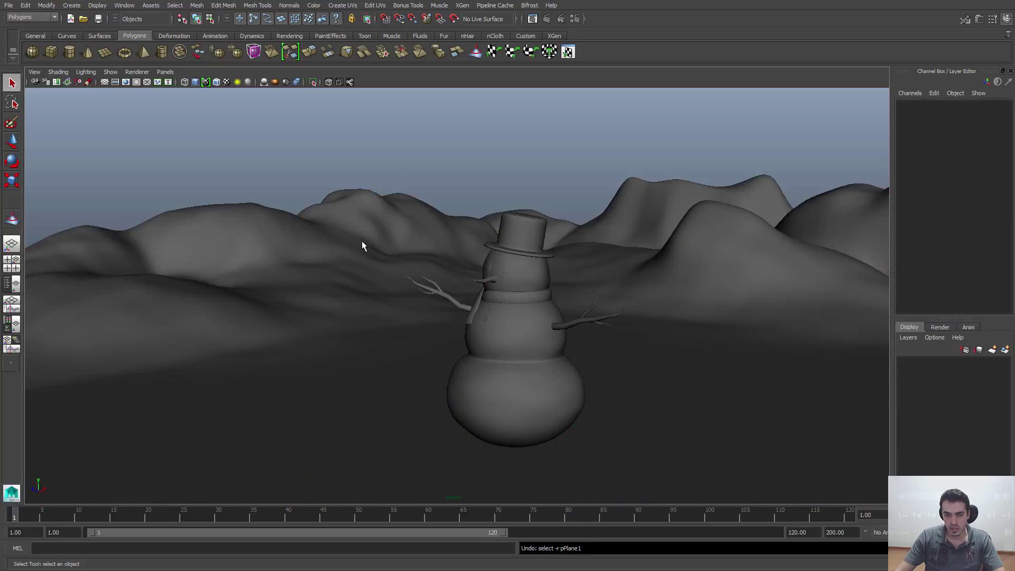
{"action": "key", "text": "ctrl+z"}
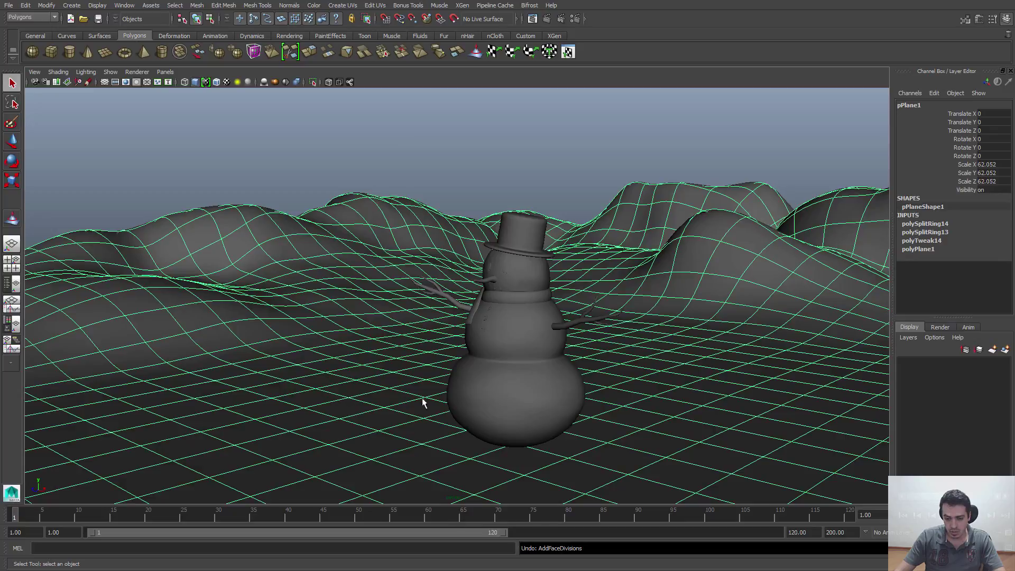
Step: Select a rectangular block of ground faces surrounding the snowman, filling in the missing faces along its edges
{"action": "mouse_move", "coordinate": [502, 417]}
{"action": "left_mouse_down", "text": "alt"}
{"action": "mouse_move", "coordinate": [493, 397]}
{"action": "mouse_move", "coordinate": [532, 415]}
{"action": "mouse_move", "coordinate": [482, 392]}
{"action": "mouse_move", "coordinate": [496, 402]}
{"action": "left_mouse_up", "text": "alt"}
{"action": "right_click_drag", "start_coordinate": [474, 359], "coordinate": [474, 379]}
{"action": "left_click_drag", "start_coordinate": [537, 396], "coordinate": [411, 255], "text": "alt"}
{"action": "left_click", "coordinate": [419, 280]}
{"action": "left_click_drag", "start_coordinate": [465, 285], "coordinate": [641, 432]}
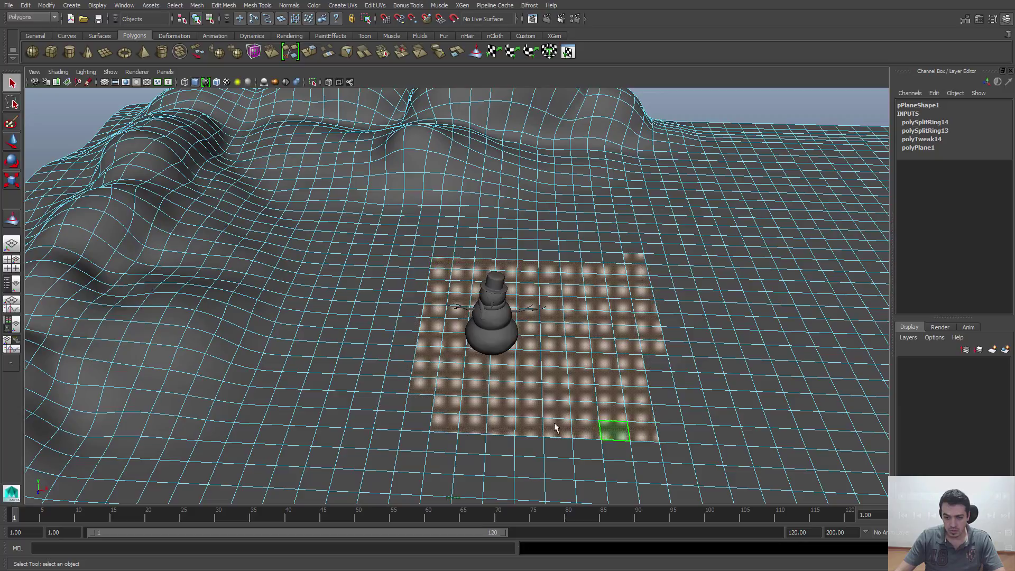
{"action": "left_click", "coordinate": [417, 424], "text": "shift"}
{"action": "left_click", "coordinate": [671, 430], "text": "shift"}
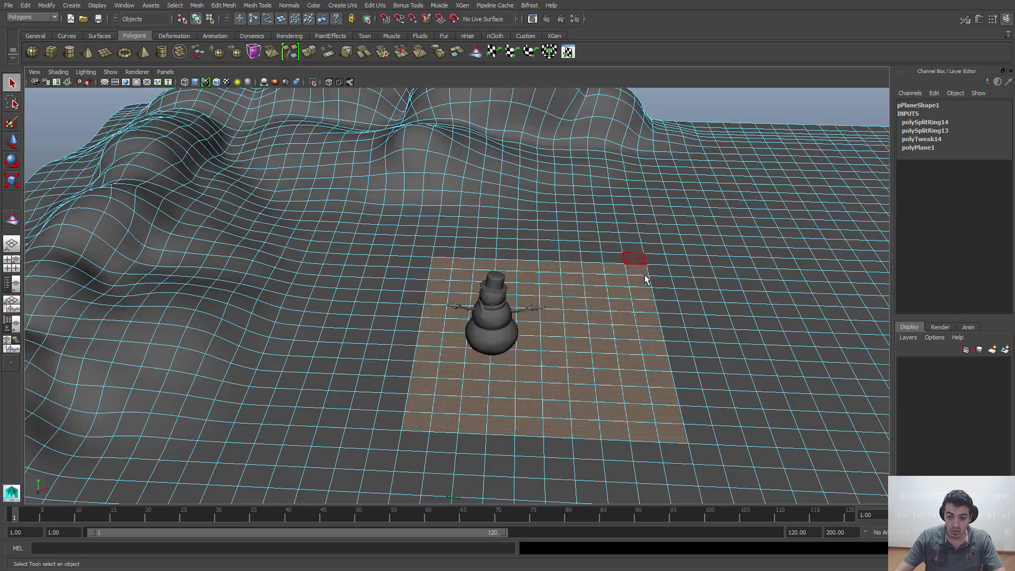
{"action": "left_click", "coordinate": [636, 258], "text": "shift"}
Step: Add face divisions to only the selected block of ground faces around the snowman
{"action": "left_click_drag", "start_coordinate": [630, 377], "coordinate": [600, 380], "text": "alt"}
{"action": "scroll", "coordinate": [601, 378], "scroll_direction": "up", "scroll_amount": 2}
{"action": "left_click_drag", "start_coordinate": [486, 370], "coordinate": [506, 370], "text": "alt"}
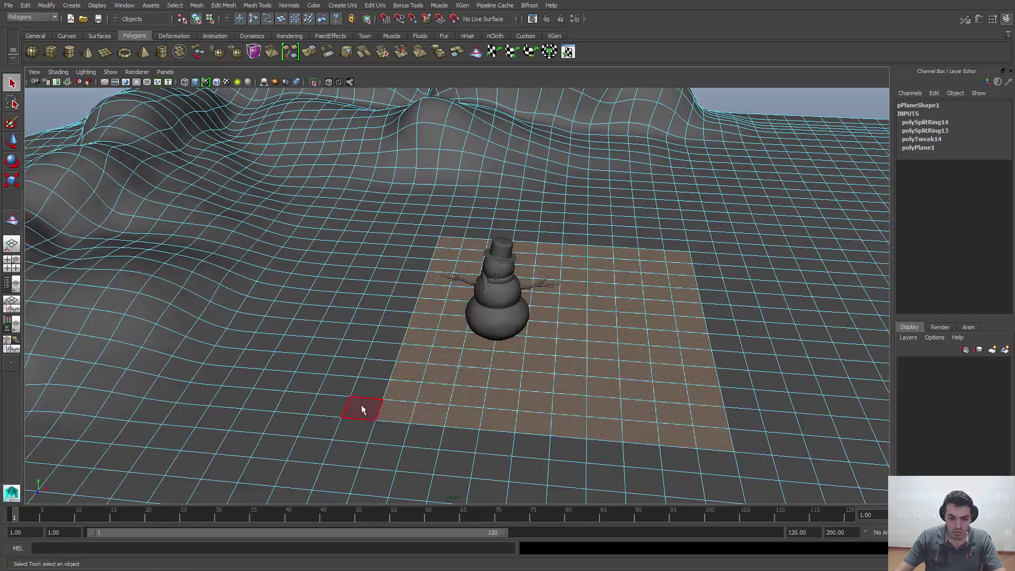
{"action": "left_click_drag", "start_coordinate": [383, 352], "coordinate": [709, 354], "text": "alt"}
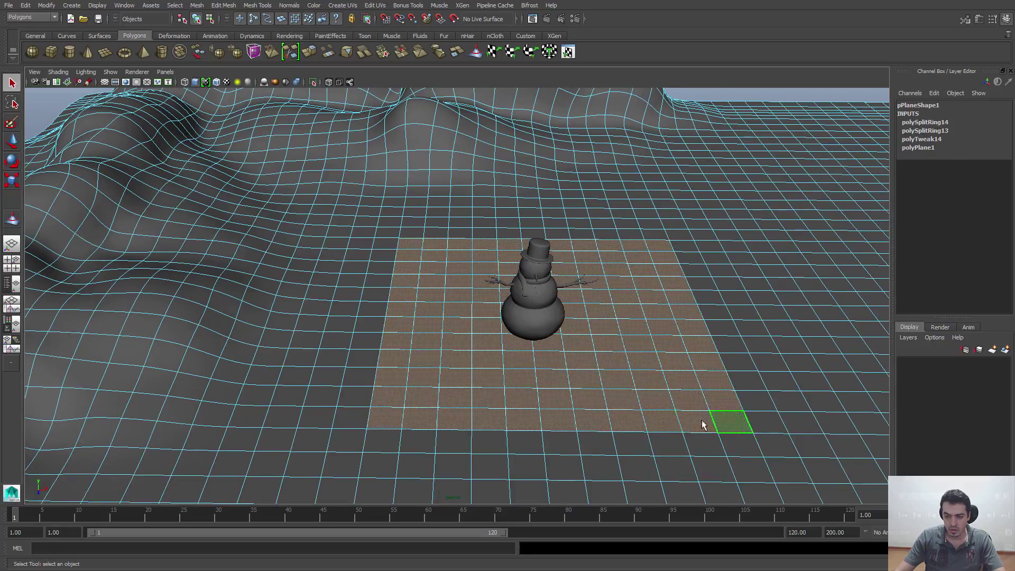
{"action": "left_click_drag", "start_coordinate": [704, 425], "coordinate": [553, 379], "text": "alt"}
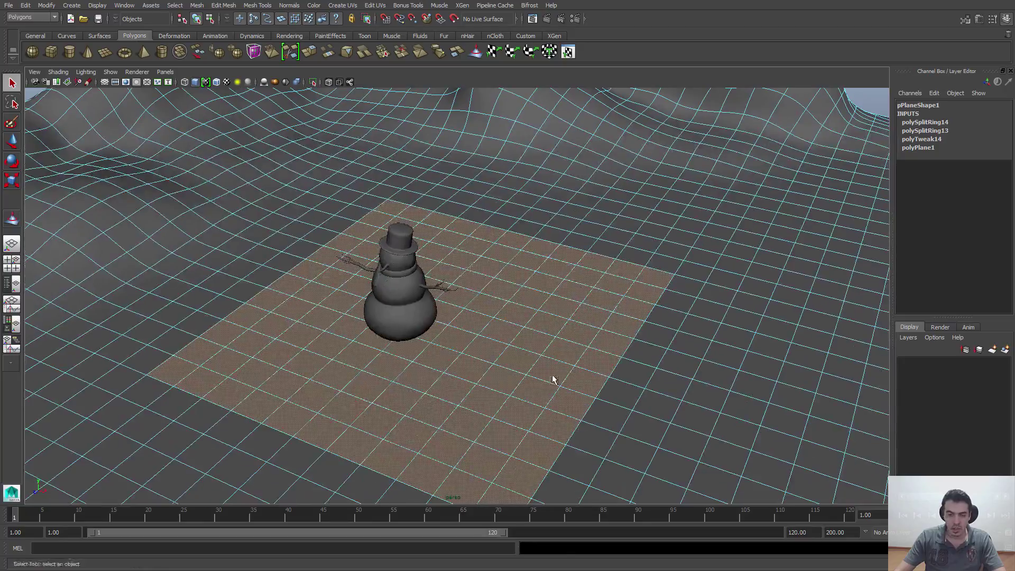
{"action": "left_click", "coordinate": [223, 6]}
{"action": "left_click", "coordinate": [232, 224]}
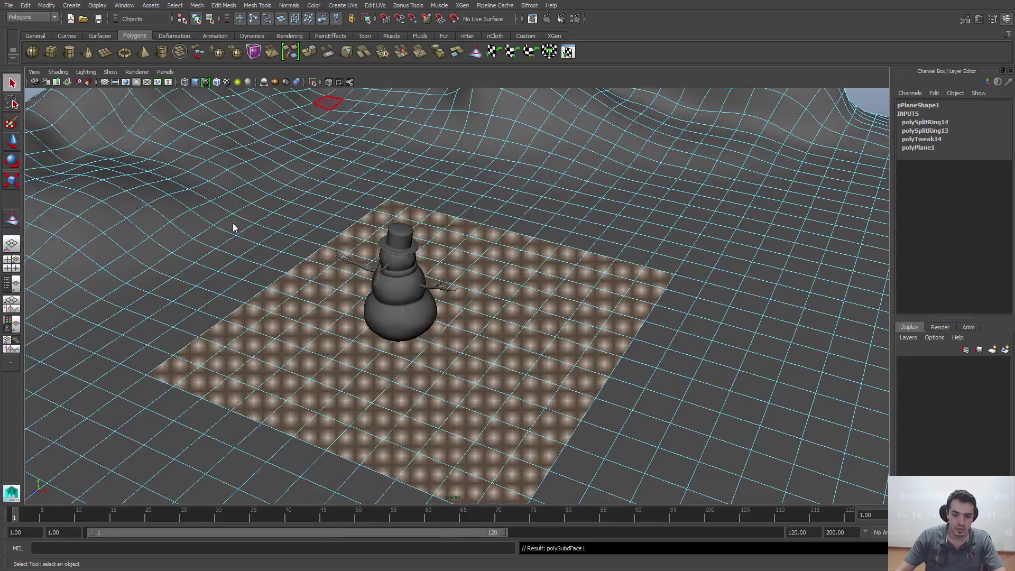
{"action": "left_click_drag", "start_coordinate": [425, 338], "coordinate": [495, 335], "text": "alt"}
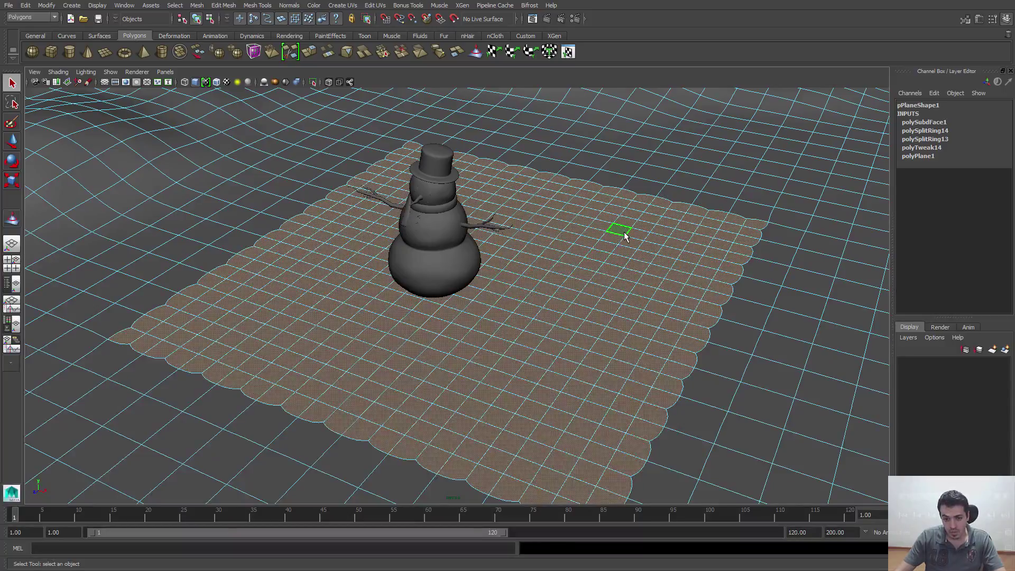
Step: Return the ground plane to object mode and turn off its smooth mesh display
{"action": "right_click_drag", "start_coordinate": [624, 232], "coordinate": [640, 221]}
{"action": "middle_click_drag", "start_coordinate": [398, 284], "coordinate": [429, 299], "text": "alt"}
{"action": "right_click_drag", "start_coordinate": [429, 299], "coordinate": [505, 352], "text": "alt"}
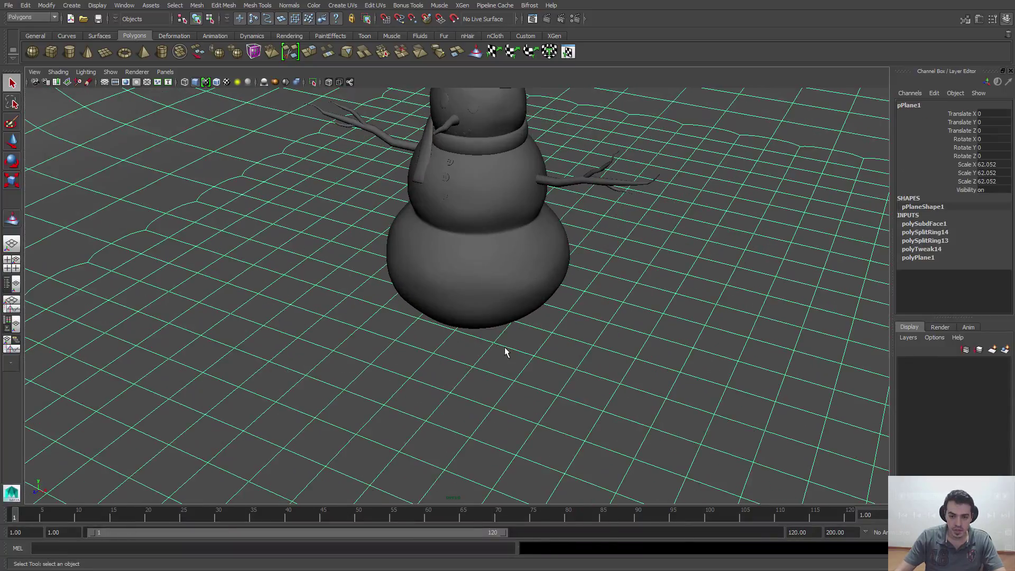
{"action": "key", "text": "1"}
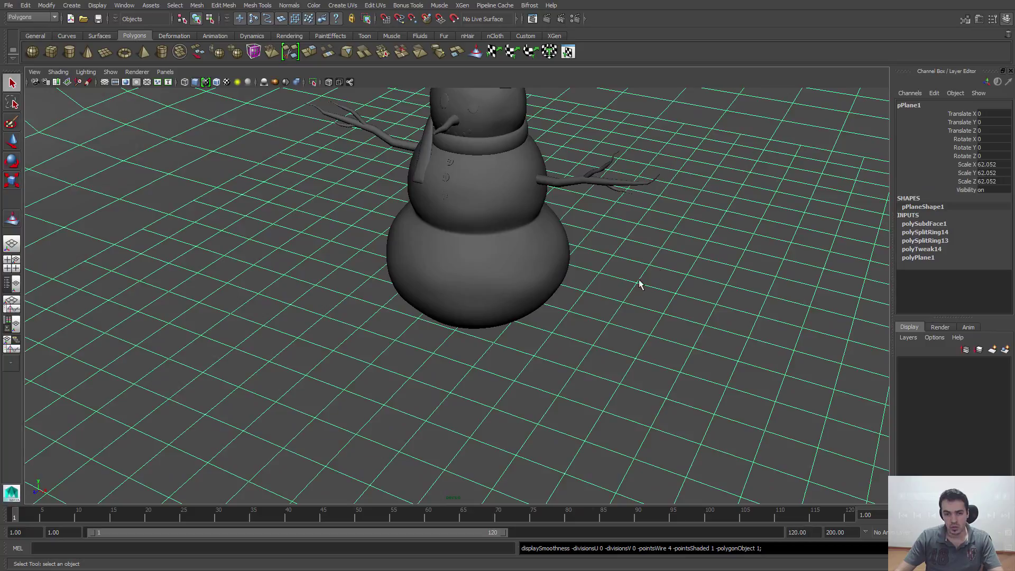
Step: Start the Sculpt Geometry tool on the ground plane with an adjusted brush size, and turn on the plane's smooth mesh display
{"action": "left_click", "coordinate": [12, 220]}
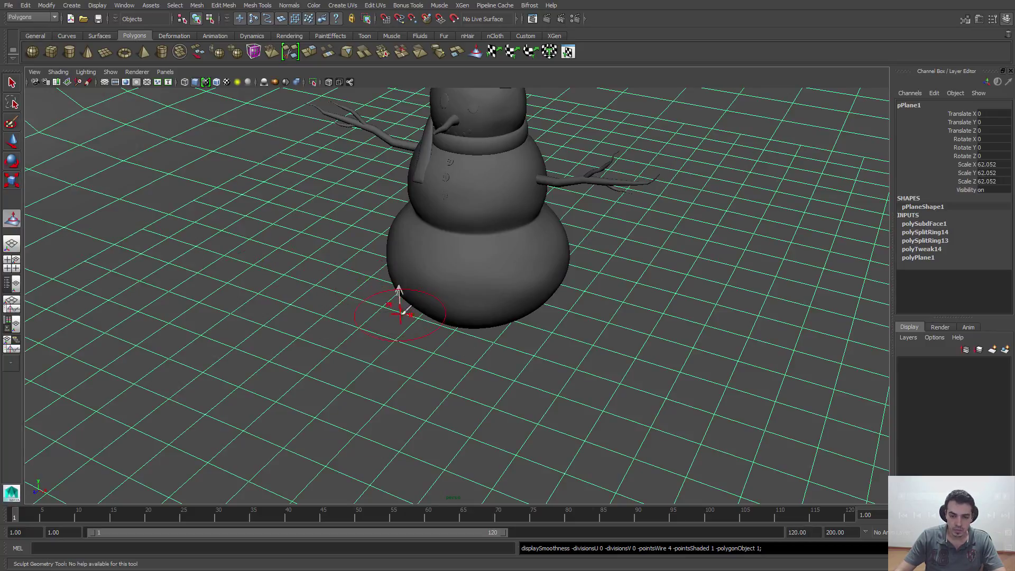
{"action": "key", "text": "b"}
{"action": "left_click_drag", "start_coordinate": [421, 321], "coordinate": [418, 321]}
{"action": "right_click_drag", "start_coordinate": [420, 322], "coordinate": [468, 391], "text": "alt"}
{"action": "middle_click_drag", "start_coordinate": [468, 391], "coordinate": [421, 340], "text": "alt"}
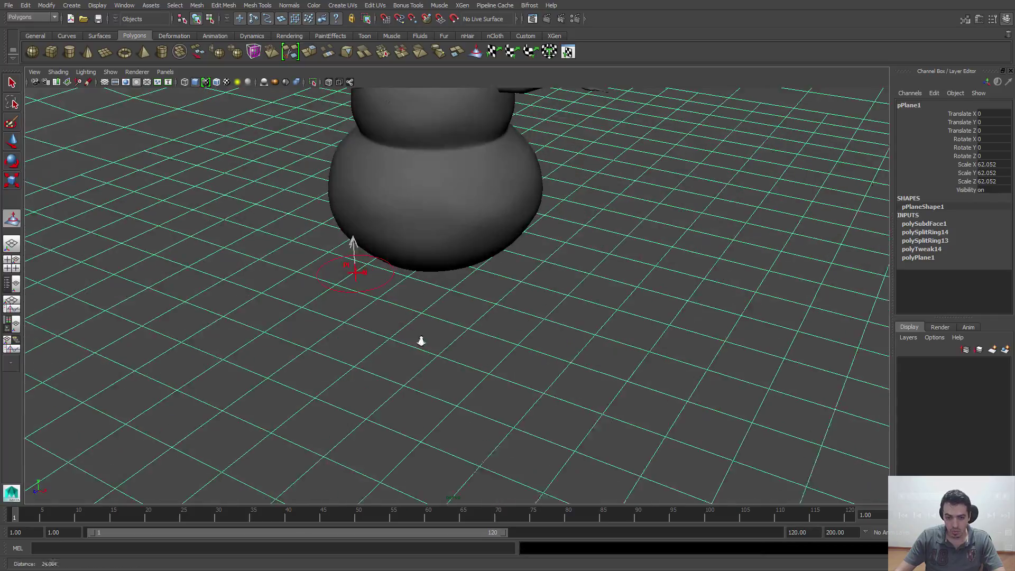
{"action": "left_click", "coordinate": [372, 268]}
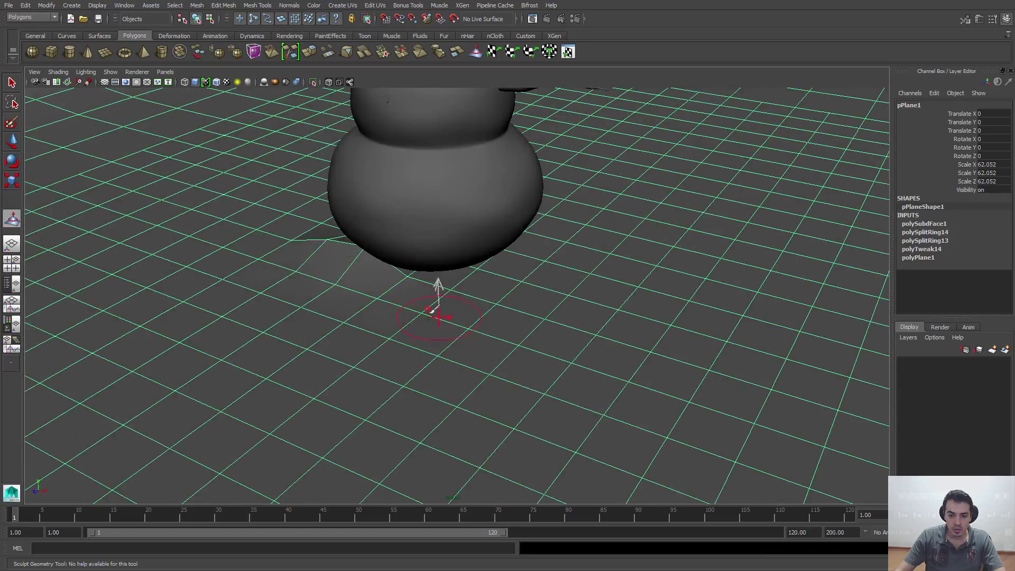
{"action": "left_click", "coordinate": [431, 304]}
{"action": "key", "text": "ctrl+z"}
{"action": "key", "text": "3"}
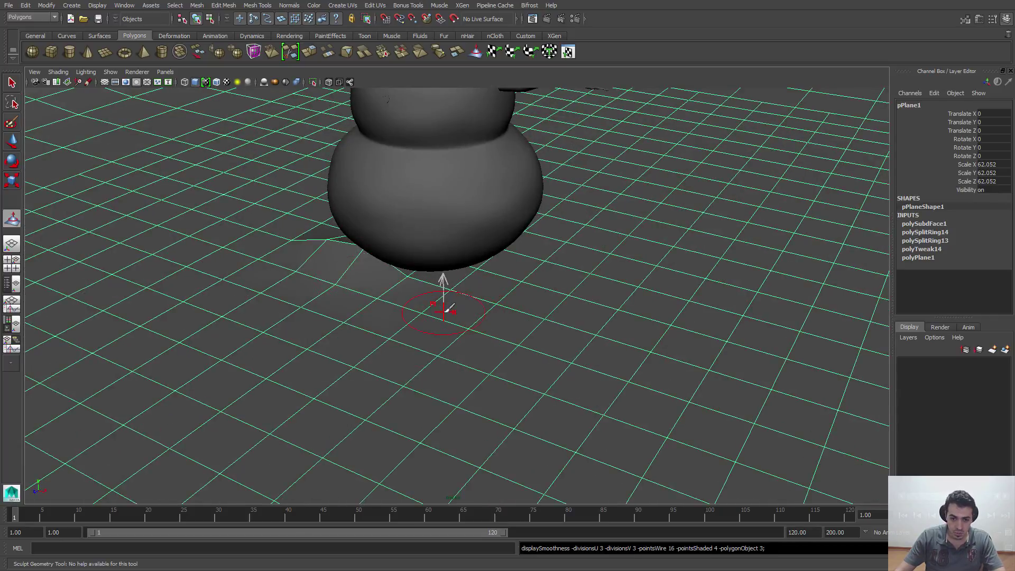
Step: Try sculpting mounds of snow around the snowman's base with the current brush strength, and undo the strokes
{"action": "left_click", "coordinate": [430, 315]}
{"action": "left_click", "coordinate": [498, 276]}
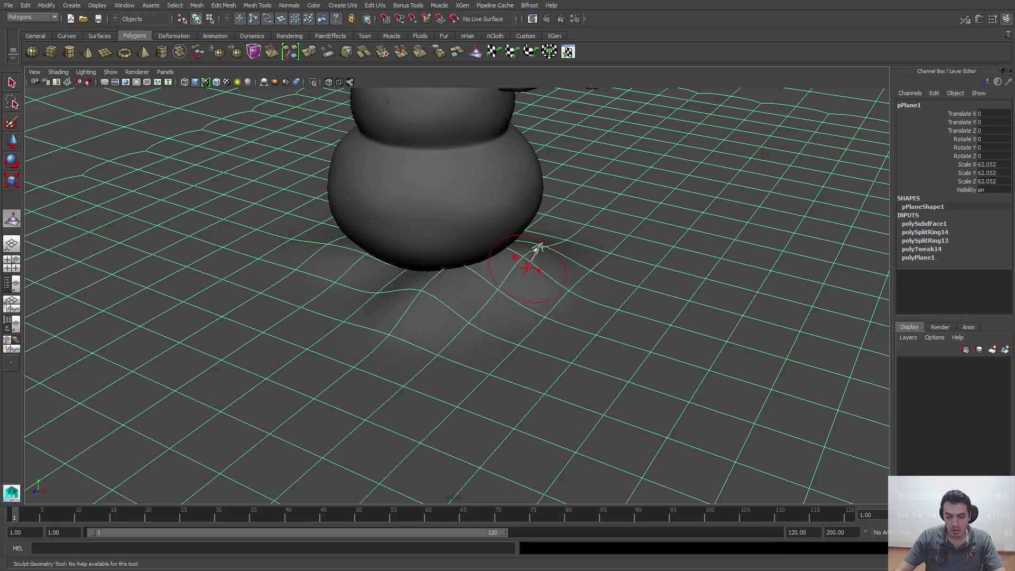
{"action": "key", "text": "ctrl+z"}
{"action": "left_click", "coordinate": [367, 302]}
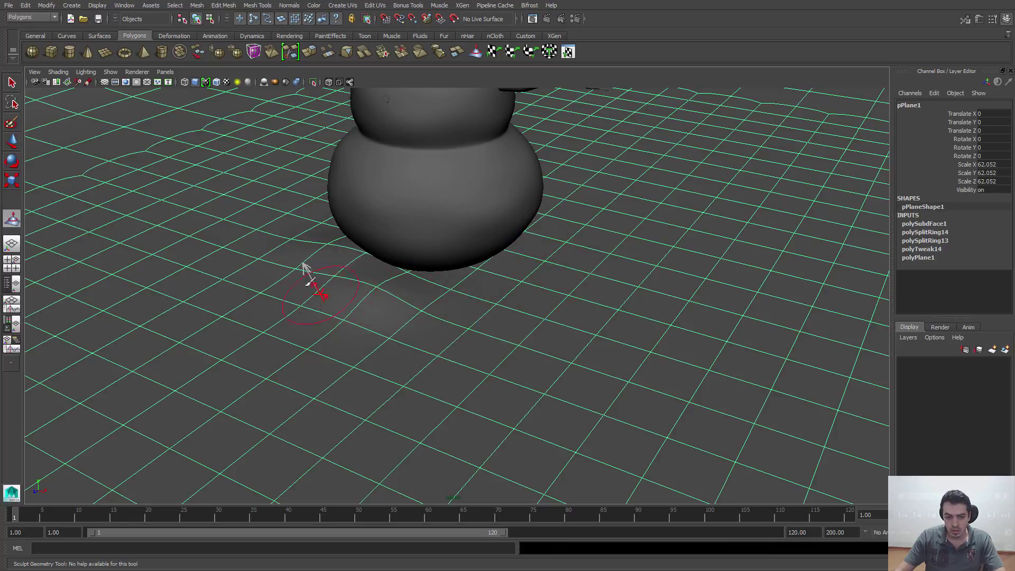
{"action": "left_click", "coordinate": [295, 278]}
{"action": "left_click", "coordinate": [418, 359]}
{"action": "mouse_move", "coordinate": [464, 327]}
{"action": "left_mouse_down"}
{"action": "mouse_move", "coordinate": [570, 249]}
{"action": "mouse_move", "coordinate": [573, 210]}
{"action": "mouse_move", "coordinate": [520, 286]}
{"action": "mouse_move", "coordinate": [403, 272]}
{"action": "mouse_move", "coordinate": [533, 321]}
{"action": "left_mouse_up"}
{"action": "key", "text": "ctrl+z"}
{"action": "key", "text": "ctrl+z"}
{"action": "key", "text": "ctrl+z"}
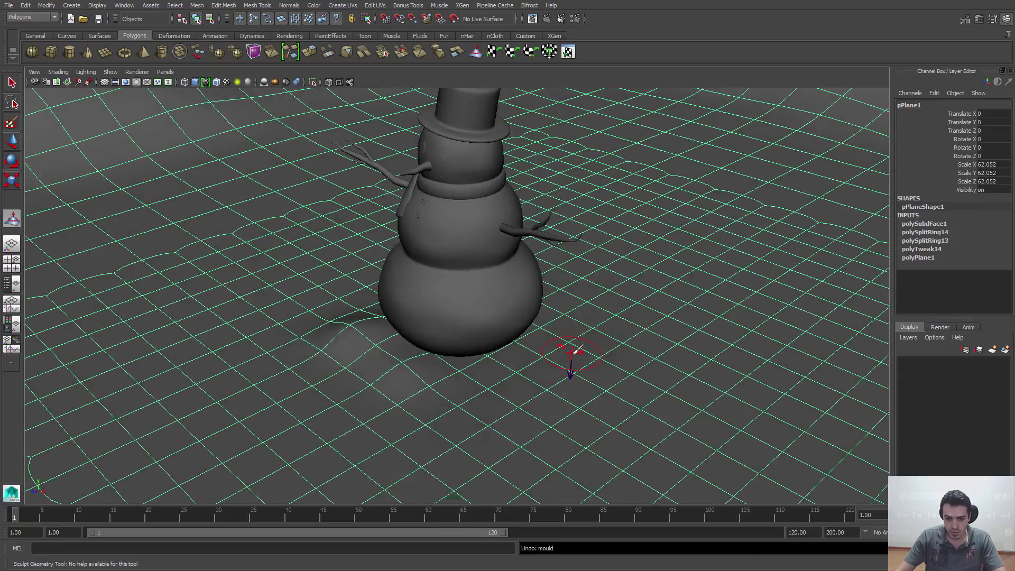
{"action": "key", "text": "ctrl+z"}
Step: Set the Sculpt Geometry tool's maximum displacement to 0.2
{"action": "double_click", "coordinate": [10, 222]}
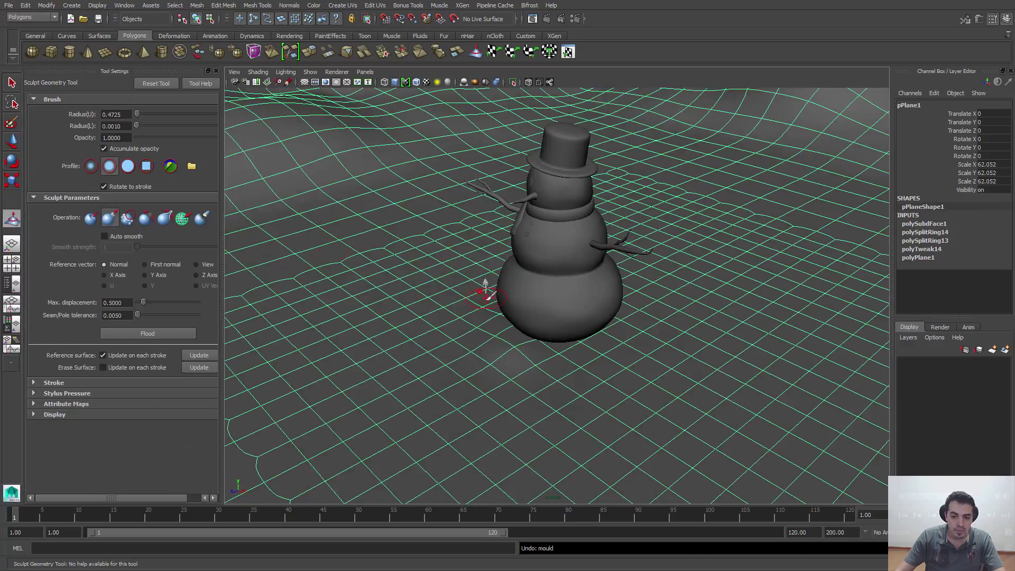
{"action": "right_click_drag", "start_coordinate": [483, 295], "coordinate": [504, 351], "text": "alt"}
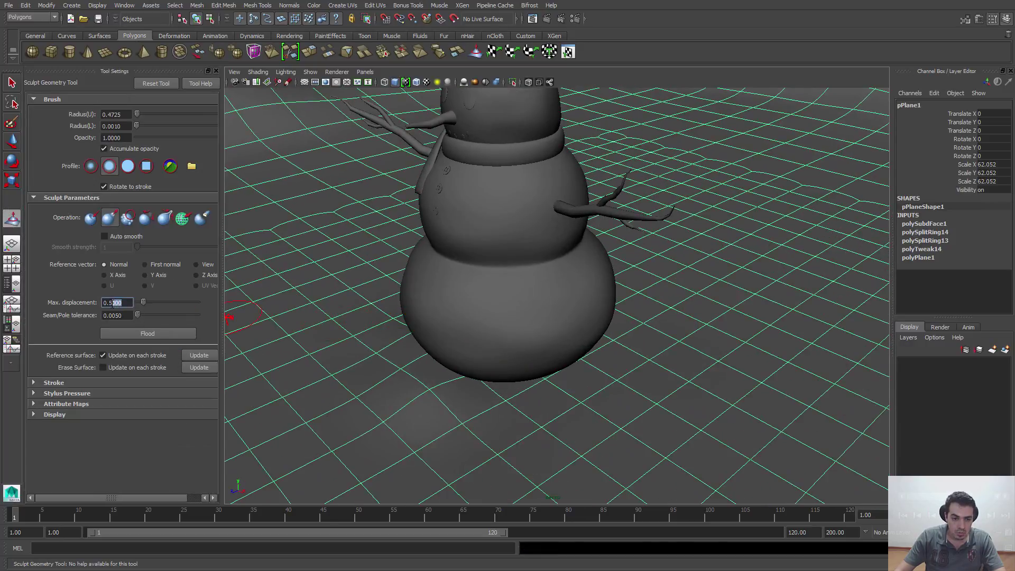
{"action": "type", "text": "2"}
{"action": "key", "text": "Return"}
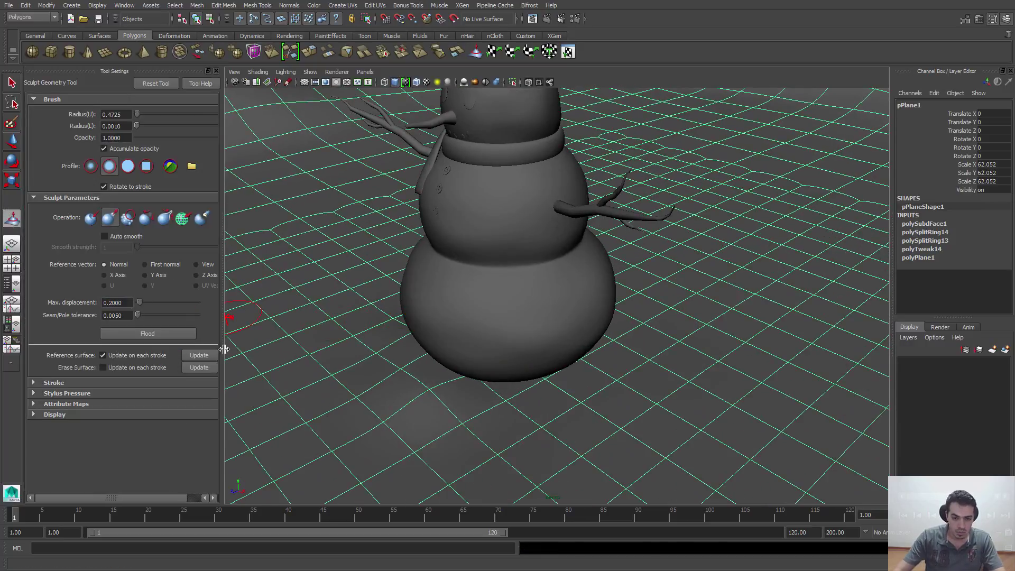
Step: Sculpt a raised bank of snow on the ground plane all the way around the snowman's base
{"action": "mouse_move", "coordinate": [447, 402]}
{"action": "left_mouse_down"}
{"action": "mouse_move", "coordinate": [550, 407]}
{"action": "mouse_move", "coordinate": [645, 365]}
{"action": "mouse_move", "coordinate": [666, 312]}
{"action": "mouse_move", "coordinate": [642, 294]}
{"action": "mouse_move", "coordinate": [444, 385]}
{"action": "mouse_move", "coordinate": [703, 362]}
{"action": "mouse_move", "coordinate": [641, 295]}
{"action": "mouse_move", "coordinate": [696, 236]}
{"action": "mouse_move", "coordinate": [498, 351]}
{"action": "mouse_move", "coordinate": [497, 374]}
{"action": "left_mouse_up"}
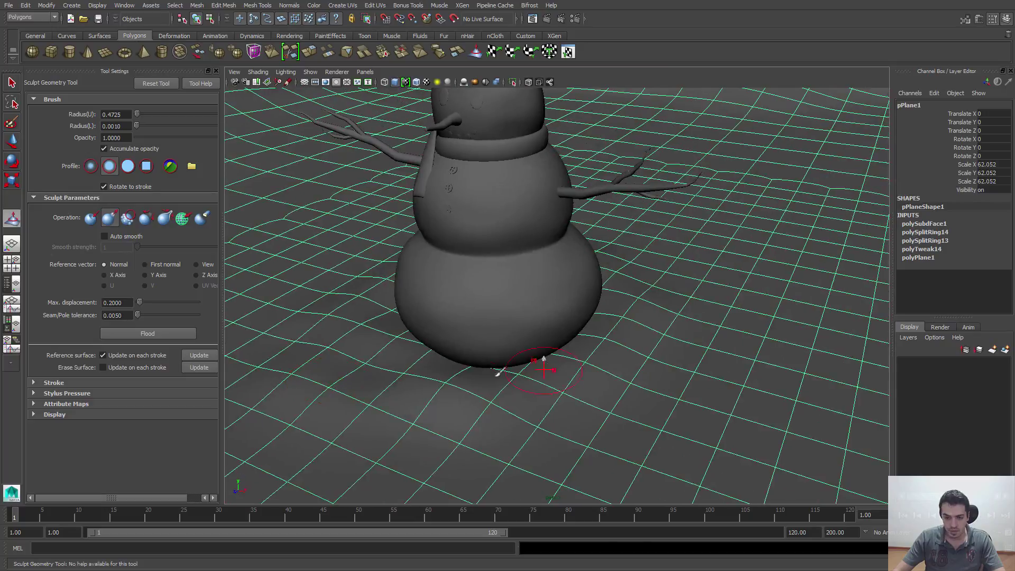
{"action": "left_click_drag", "start_coordinate": [525, 272], "coordinate": [471, 272], "text": "alt"}
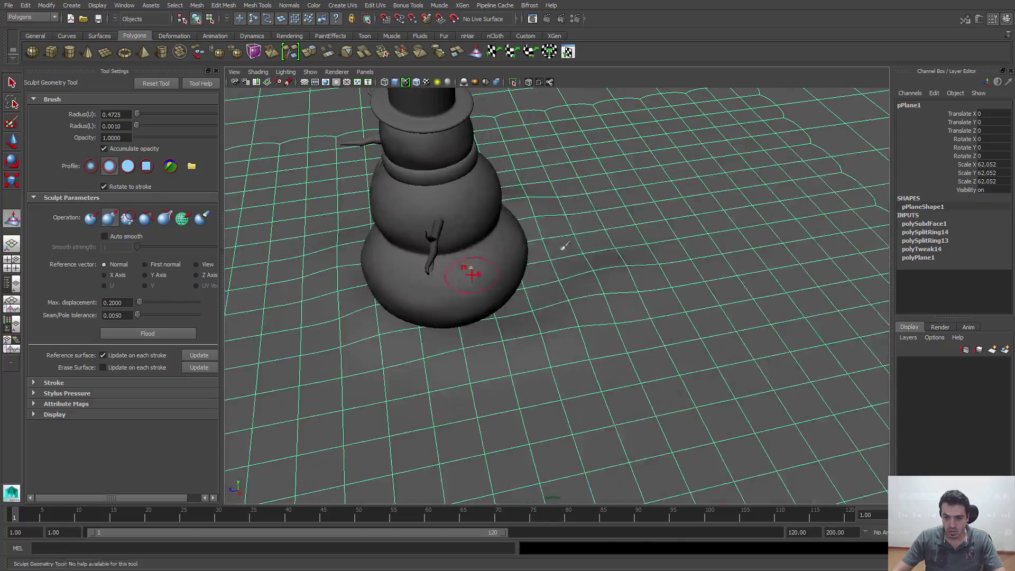
{"action": "mouse_move", "coordinate": [577, 226]}
{"action": "left_mouse_down"}
{"action": "mouse_move", "coordinate": [558, 333]}
{"action": "mouse_move", "coordinate": [483, 355]}
{"action": "mouse_move", "coordinate": [345, 318]}
{"action": "mouse_move", "coordinate": [325, 281]}
{"action": "mouse_move", "coordinate": [377, 325]}
{"action": "left_mouse_up"}
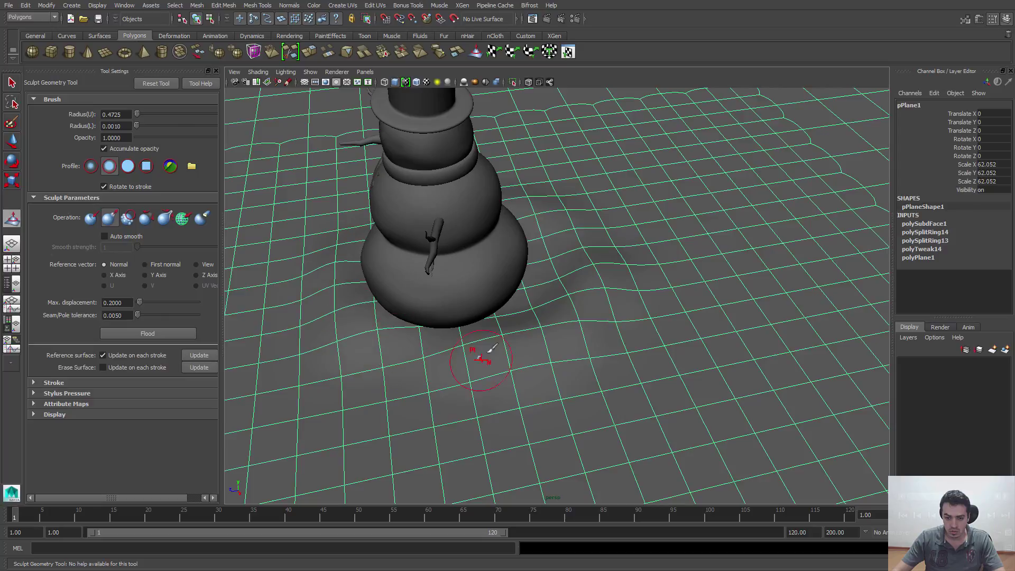
{"action": "mouse_move", "coordinate": [501, 334]}
{"action": "left_mouse_down"}
{"action": "mouse_move", "coordinate": [564, 256]}
{"action": "mouse_move", "coordinate": [557, 221]}
{"action": "mouse_move", "coordinate": [529, 426]}
{"action": "left_mouse_up"}
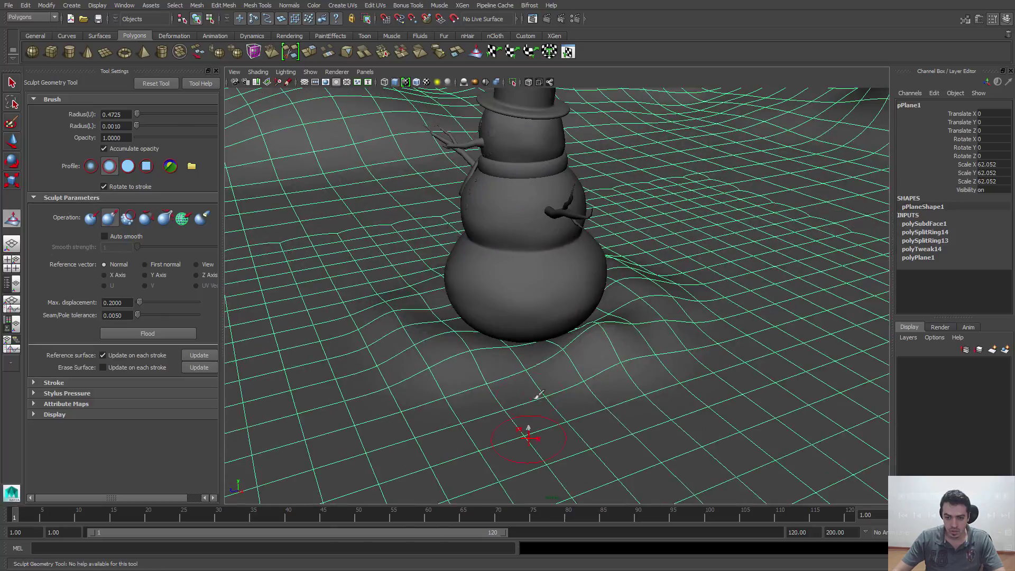
{"action": "mouse_move", "coordinate": [522, 338]}
{"action": "left_mouse_down"}
{"action": "mouse_move", "coordinate": [565, 356]}
{"action": "mouse_move", "coordinate": [462, 346]}
{"action": "mouse_move", "coordinate": [462, 370]}
{"action": "mouse_move", "coordinate": [494, 340]}
{"action": "mouse_move", "coordinate": [516, 335]}
{"action": "mouse_move", "coordinate": [510, 344]}
{"action": "mouse_move", "coordinate": [564, 340]}
{"action": "mouse_move", "coordinate": [573, 363]}
{"action": "mouse_move", "coordinate": [499, 333]}
{"action": "mouse_move", "coordinate": [455, 343]}
{"action": "left_mouse_up"}
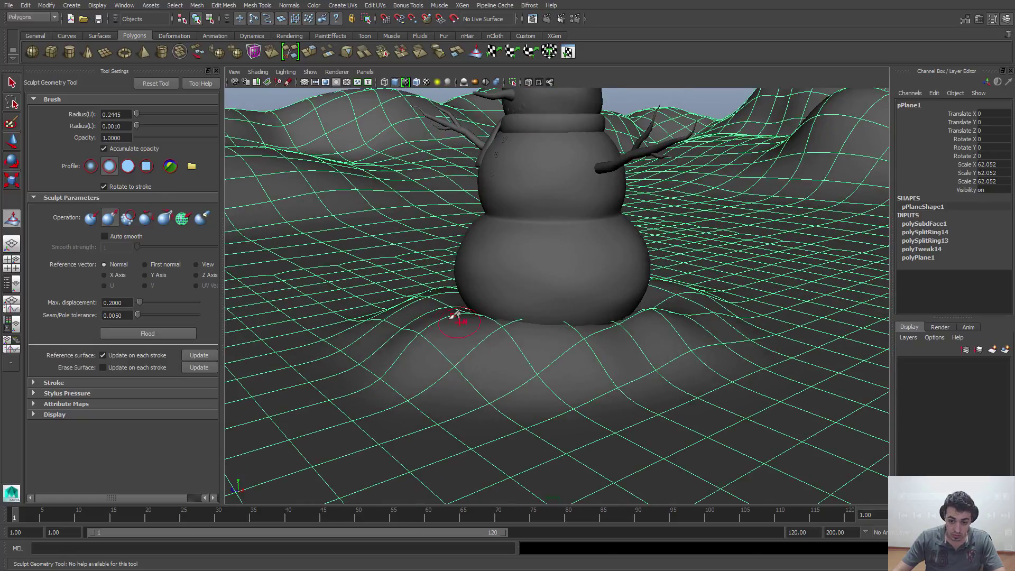
{"action": "left_click_drag", "start_coordinate": [671, 305], "coordinate": [789, 324], "text": "alt"}
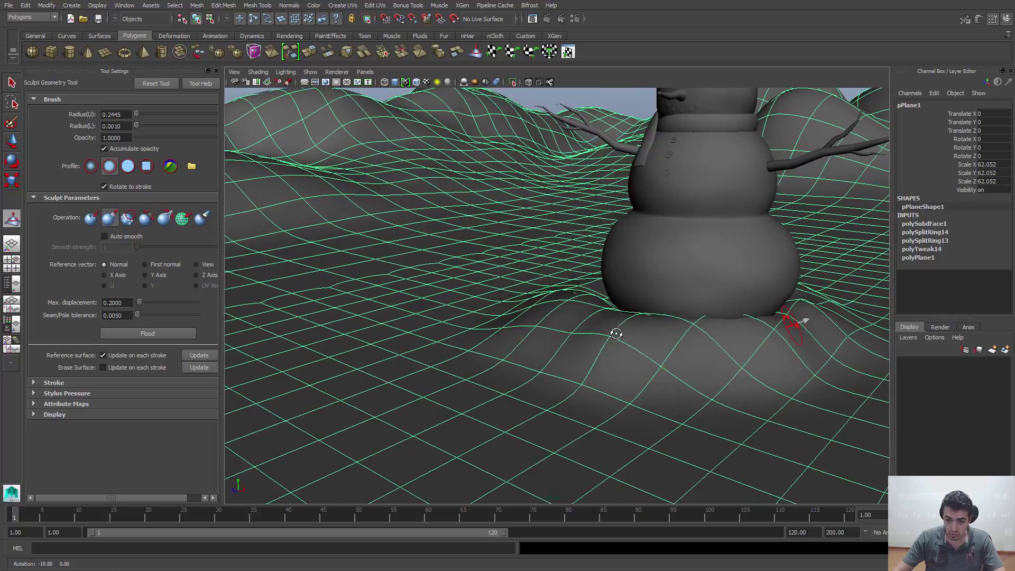
{"action": "left_click_drag", "start_coordinate": [597, 278], "coordinate": [660, 332], "text": "alt"}
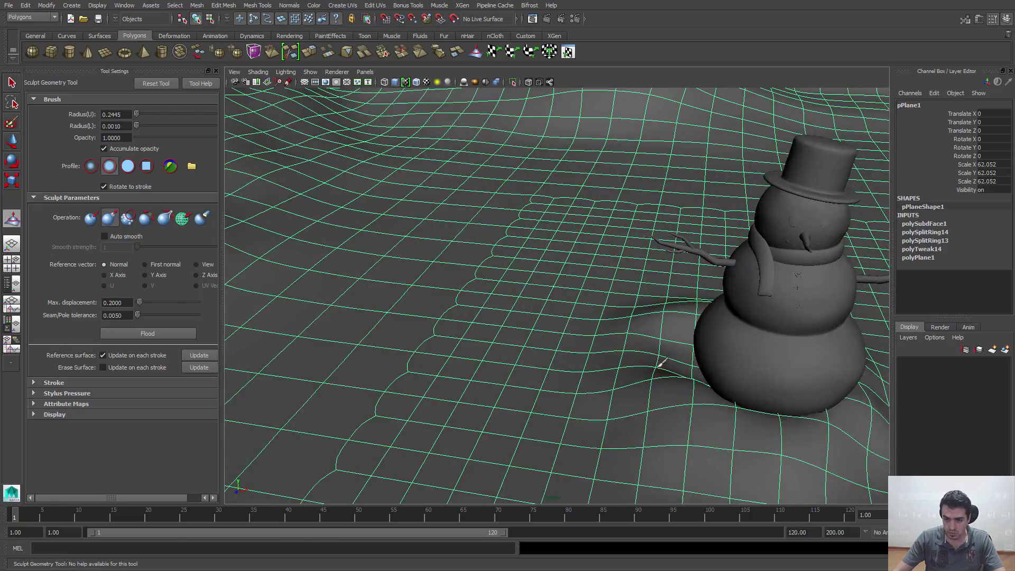
{"action": "mouse_move", "coordinate": [661, 360]}
{"action": "left_mouse_down", "text": "alt"}
{"action": "mouse_move", "coordinate": [560, 412]}
{"action": "mouse_move", "coordinate": [782, 392]}
{"action": "mouse_move", "coordinate": [681, 394]}
{"action": "mouse_move", "coordinate": [646, 351]}
{"action": "mouse_move", "coordinate": [537, 265]}
{"action": "mouse_move", "coordinate": [608, 403]}
{"action": "mouse_move", "coordinate": [633, 404]}
{"action": "mouse_move", "coordinate": [582, 385]}
{"action": "mouse_move", "coordinate": [557, 390]}
{"action": "mouse_move", "coordinate": [573, 373]}
{"action": "mouse_move", "coordinate": [550, 356]}
{"action": "mouse_move", "coordinate": [608, 219]}
{"action": "mouse_move", "coordinate": [624, 250]}
{"action": "mouse_move", "coordinate": [662, 263]}
{"action": "mouse_move", "coordinate": [671, 285]}
{"action": "mouse_move", "coordinate": [642, 460]}
{"action": "left_mouse_up", "text": "alt"}
Step: Leave the Sculpt Geometry tool for the Select tool and close the tool settings
{"action": "key", "text": "q"}
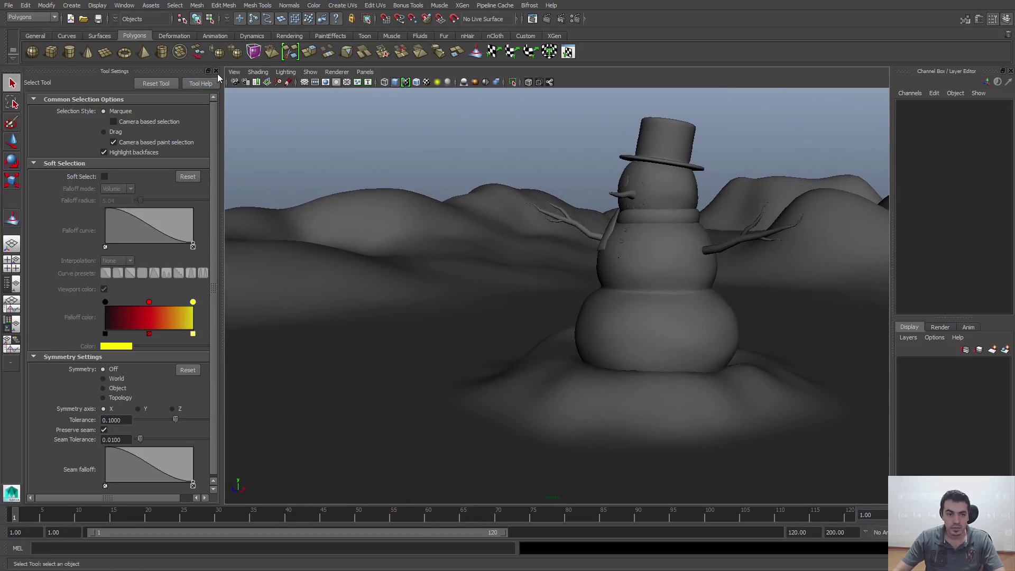
{"action": "left_click", "coordinate": [216, 71]}
{"action": "right_click_drag", "start_coordinate": [595, 333], "coordinate": [514, 322], "text": "alt"}
{"action": "middle_click_drag", "start_coordinate": [514, 322], "coordinate": [554, 333], "text": "alt"}
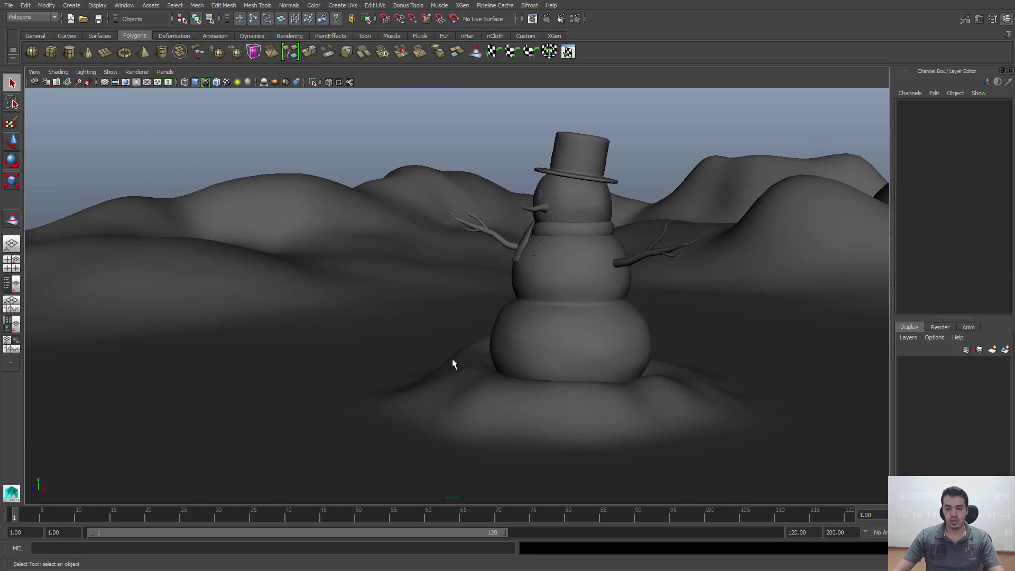
Step: Compare the ground plane's unsmoothed mesh with its smooth mesh display around the hills and the snow mound
{"action": "left_click", "coordinate": [326, 250]}
{"action": "left_click", "coordinate": [359, 168]}
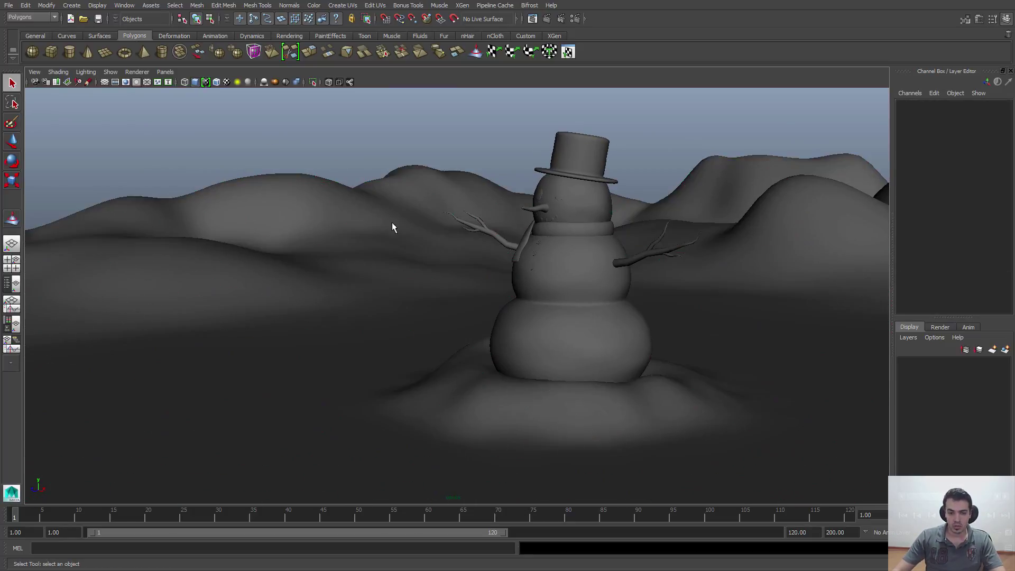
{"action": "left_click", "coordinate": [342, 248]}
{"action": "key", "text": "1"}
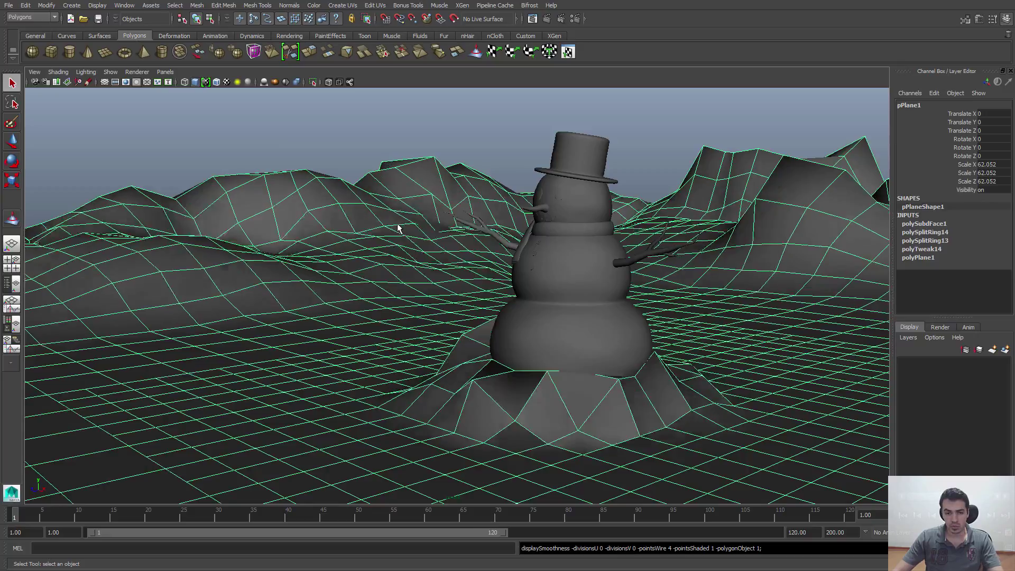
{"action": "left_click", "coordinate": [382, 152]}
{"action": "left_click", "coordinate": [243, 209]}
{"action": "left_click", "coordinate": [250, 150]}
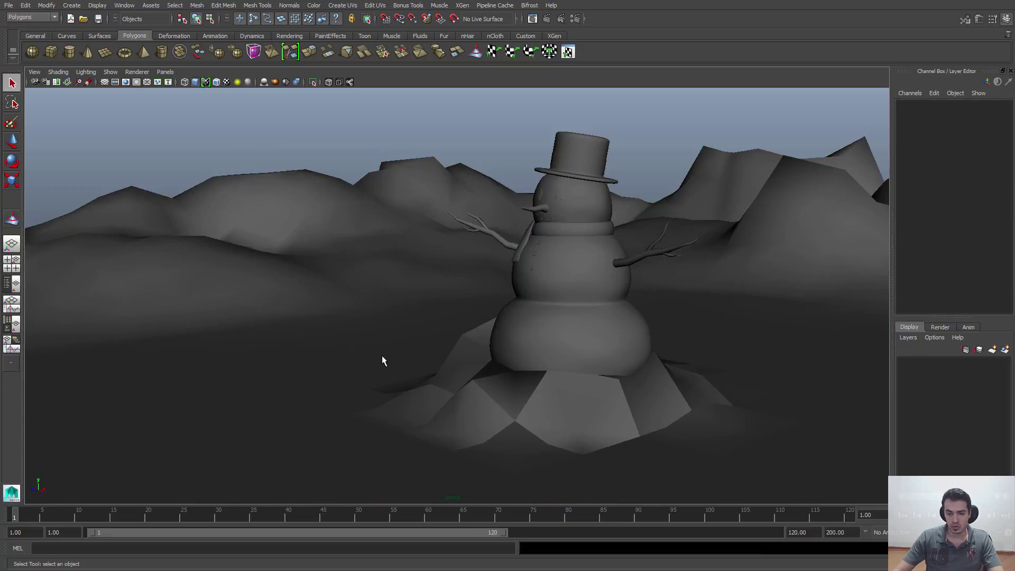
{"action": "left_click", "coordinate": [359, 350]}
{"action": "left_click", "coordinate": [770, 147]}
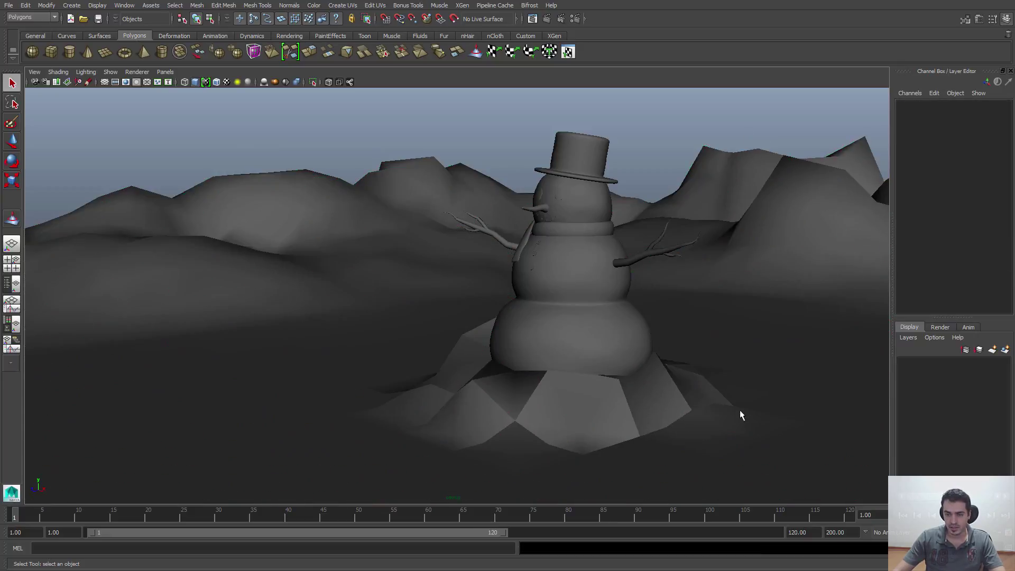
{"action": "left_click", "coordinate": [536, 426]}
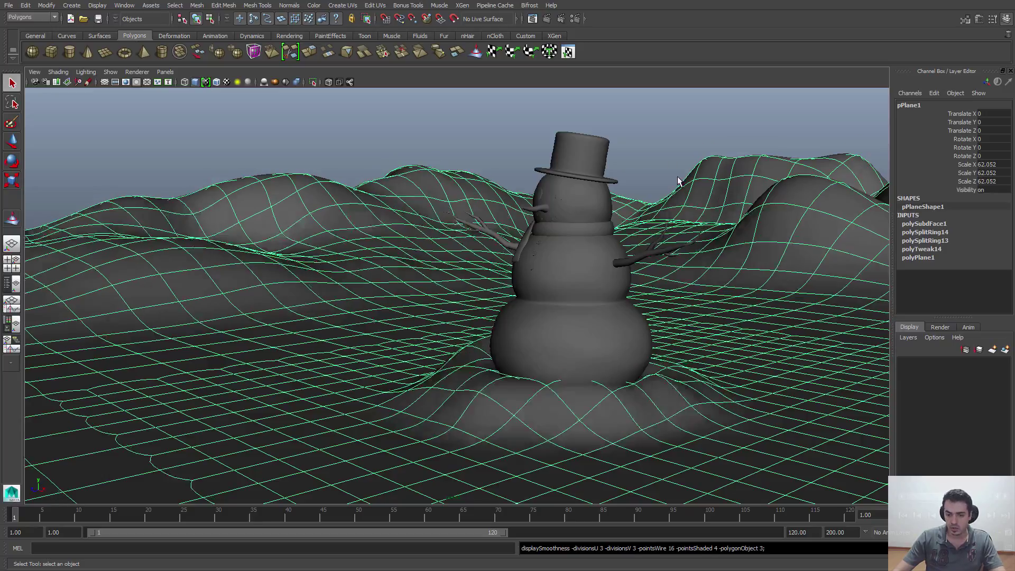
{"action": "left_click", "coordinate": [666, 154]}
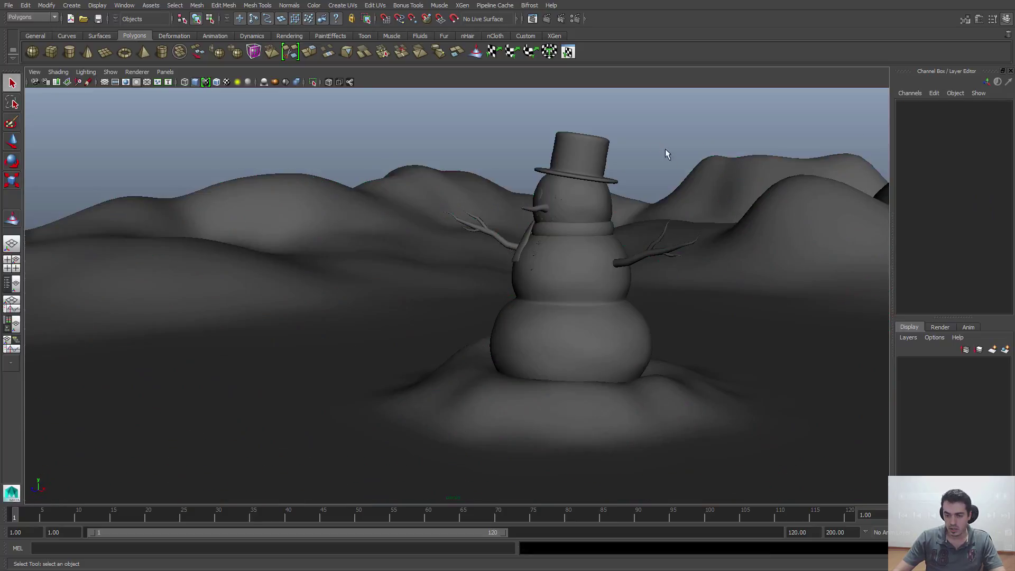
{"action": "left_click", "coordinate": [763, 244]}
{"action": "left_click", "coordinate": [309, 162]}
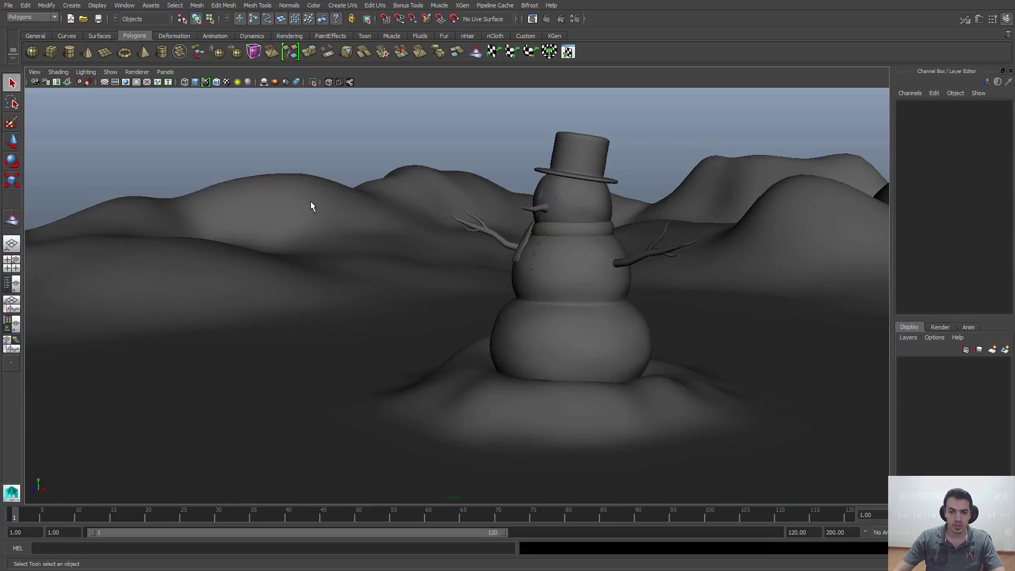
Step: Save the scene as a new version named Boneco_de_Neve_v006.mb
{"action": "left_click", "coordinate": [9, 5]}
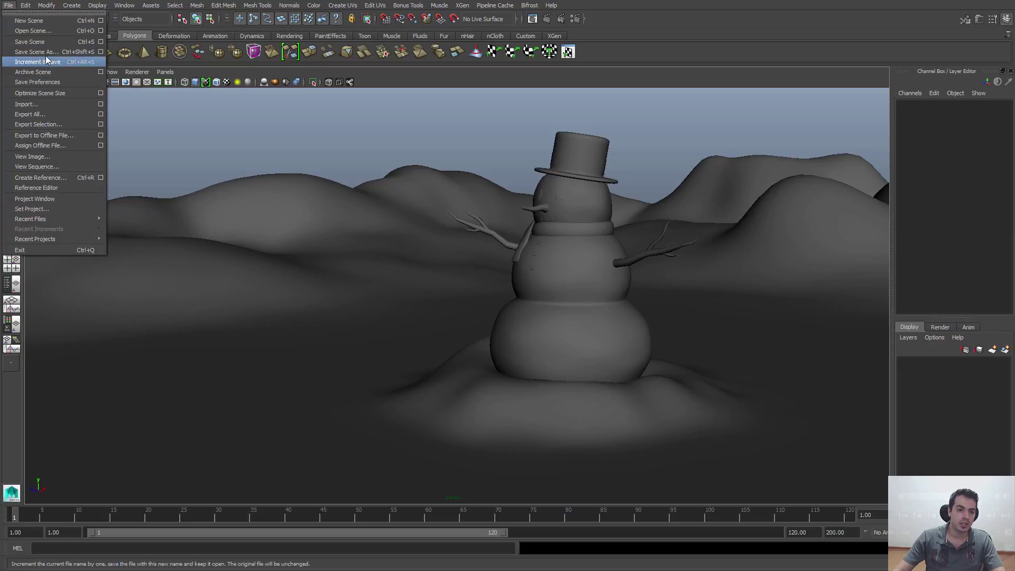
{"action": "left_click", "coordinate": [35, 51]}
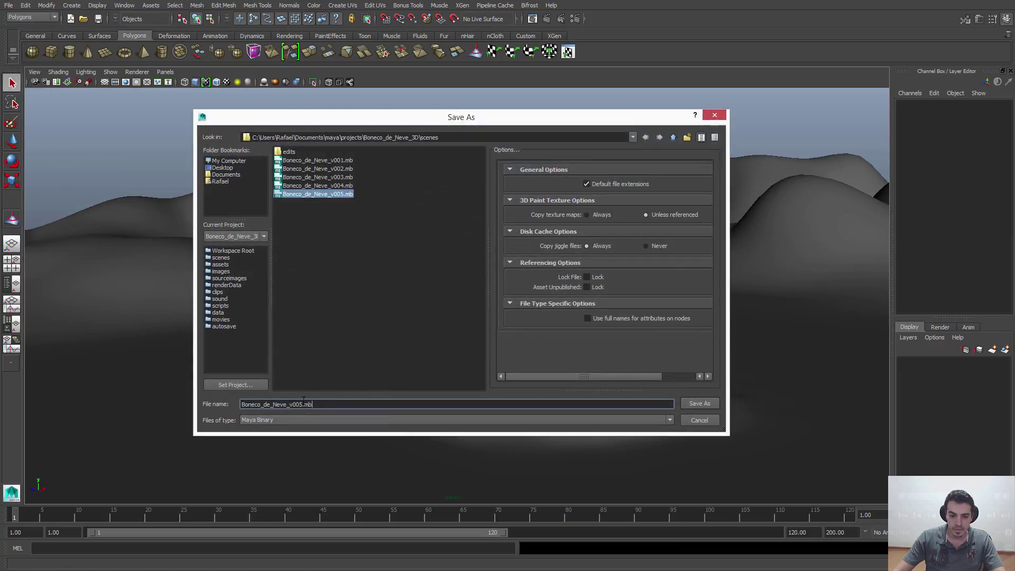
{"action": "key", "text": "Left"}
{"action": "key", "text": "Left"}
{"action": "key", "text": "Left"}
{"action": "key", "text": "BackSpace"}
{"action": "type", "text": "6"}
{"action": "key", "text": "Return"}
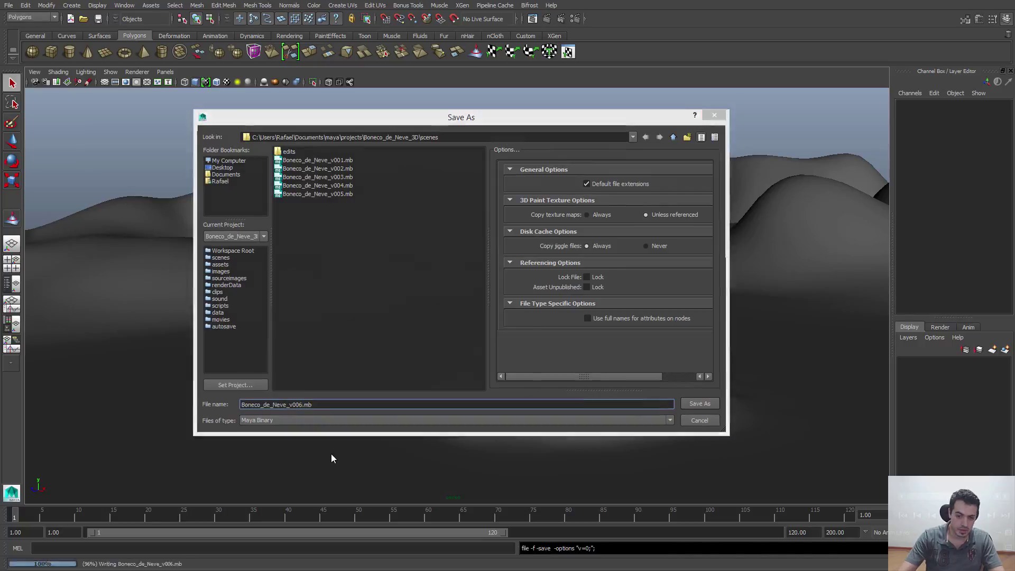
{"action": "left_click", "coordinate": [423, 345]}
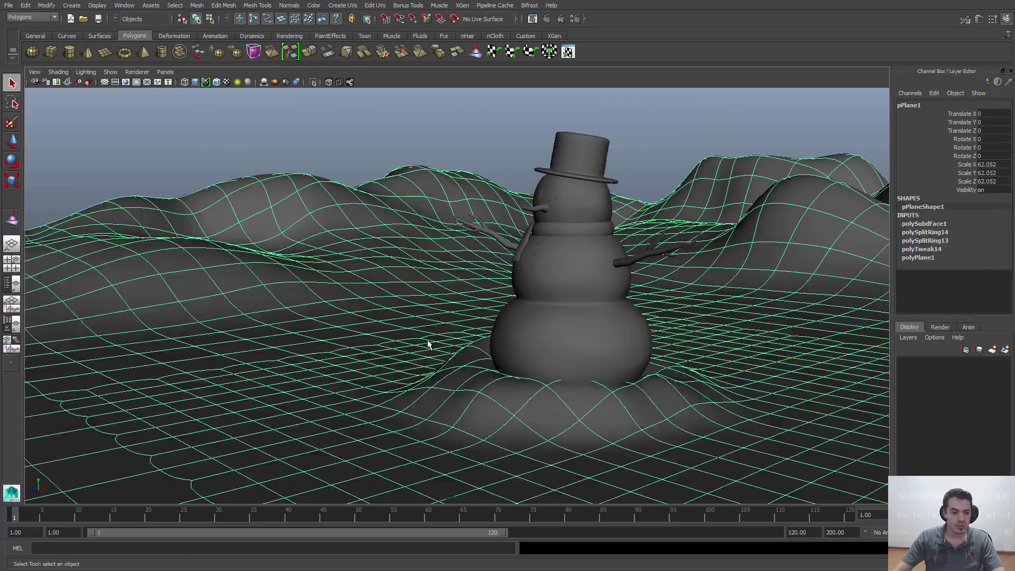
{"action": "left_click", "coordinate": [281, 109]}
{"action": "left_click", "coordinate": [372, 272]}
{"action": "left_click", "coordinate": [355, 128]}
{"action": "left_click", "coordinate": [417, 252]}
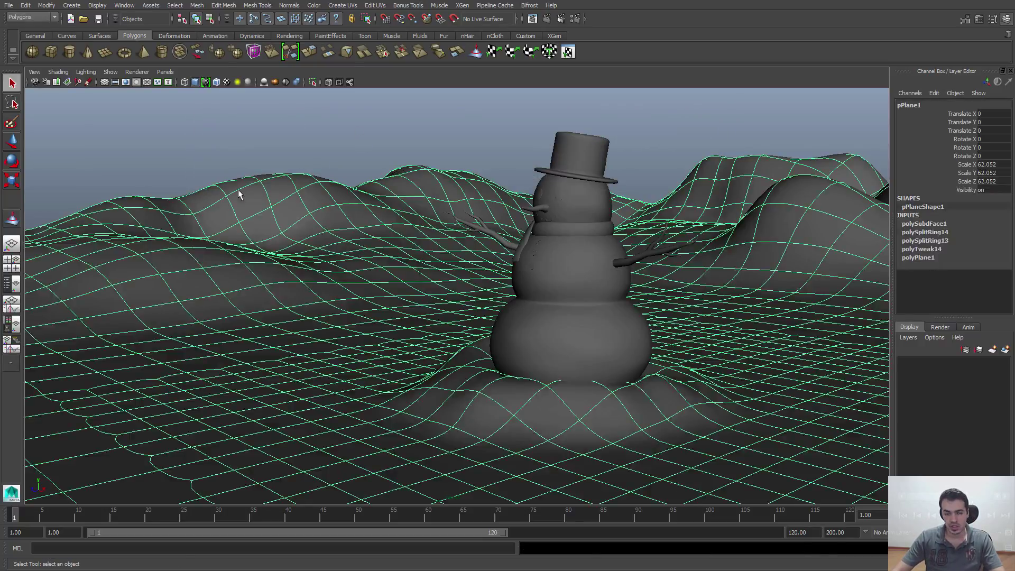
{"action": "left_click", "coordinate": [229, 151]}
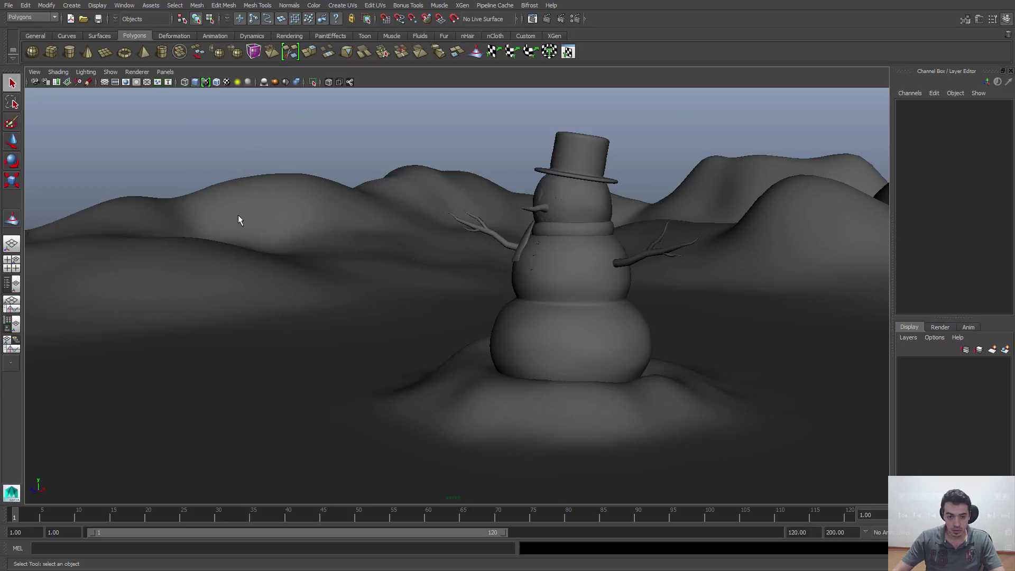
Step: Try subdividing the ground plane with face Add Divisions and view it in smooth mesh display
{"action": "left_click_drag", "start_coordinate": [379, 292], "coordinate": [411, 300], "text": "alt"}
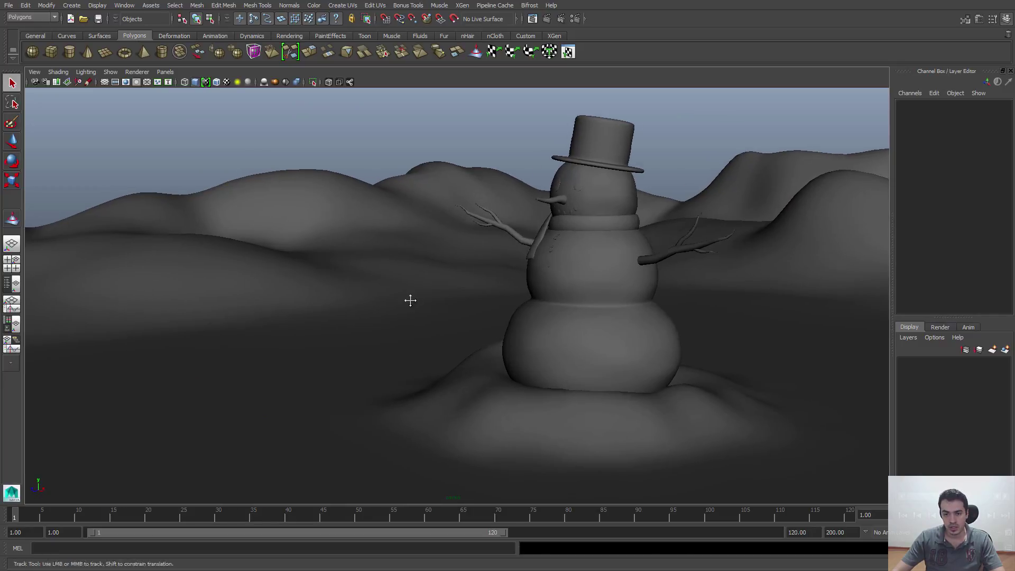
{"action": "left_click", "coordinate": [424, 315]}
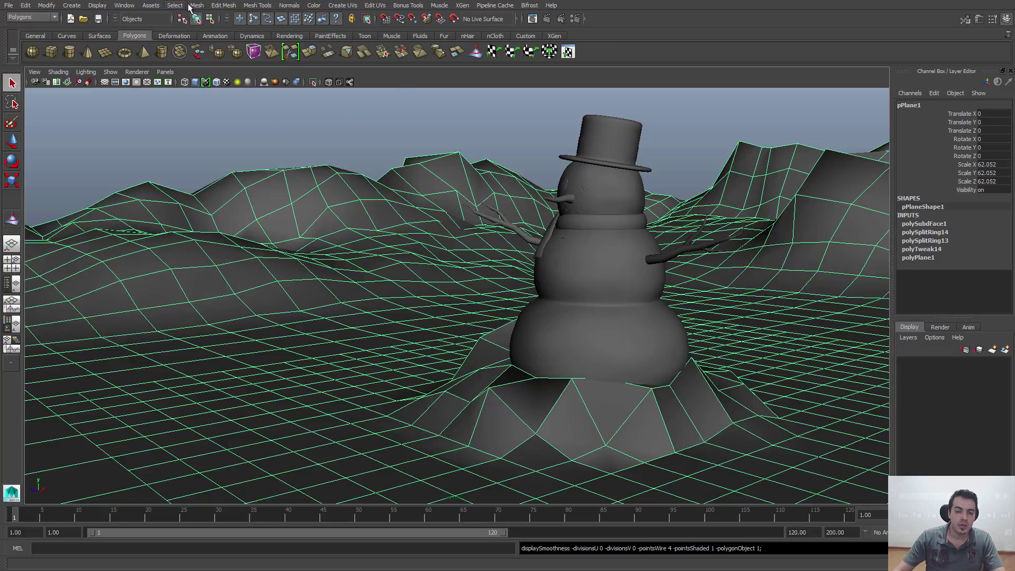
{"action": "left_click", "coordinate": [222, 5]}
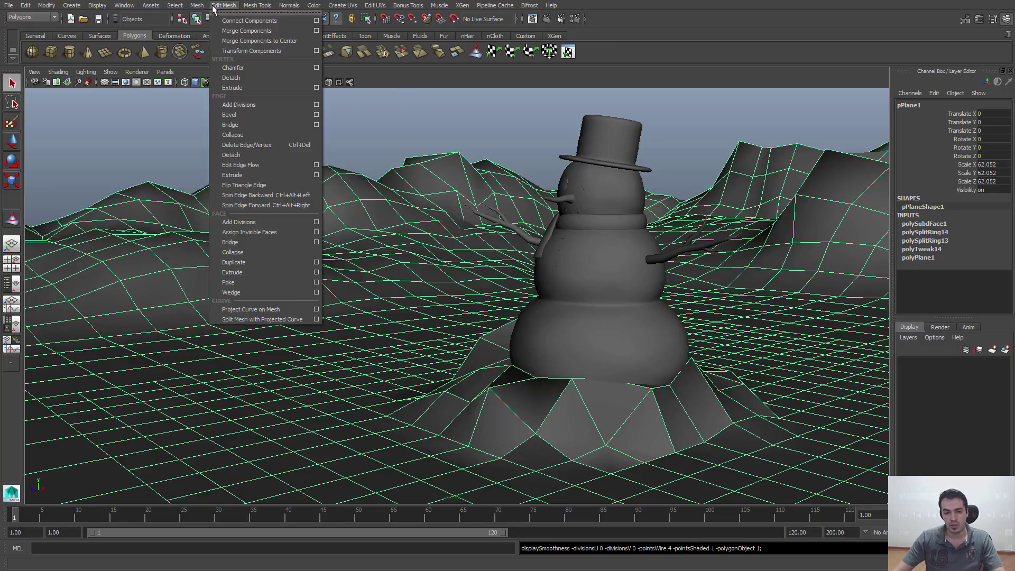
{"action": "left_click", "coordinate": [239, 222]}
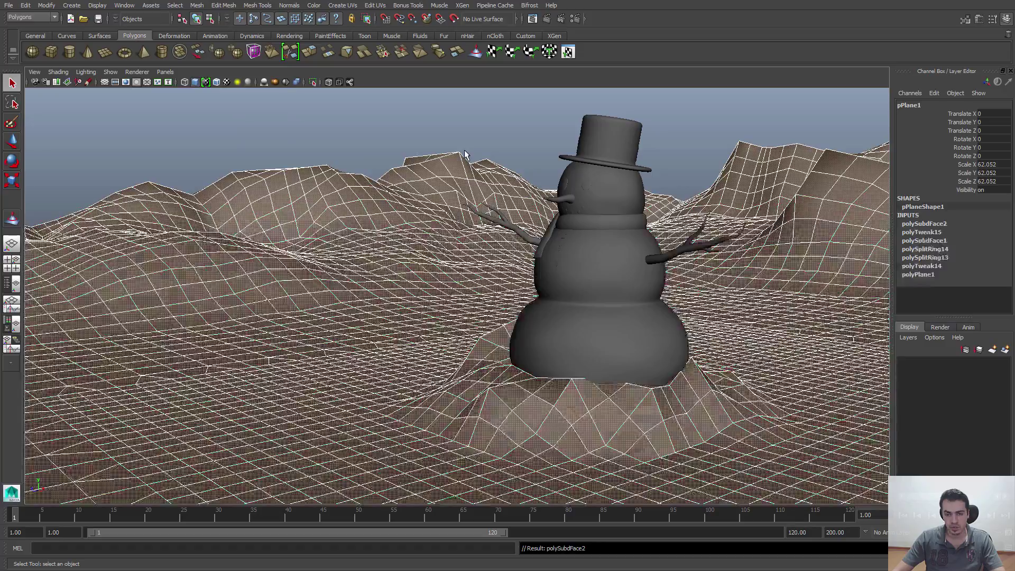
{"action": "key", "text": "3"}
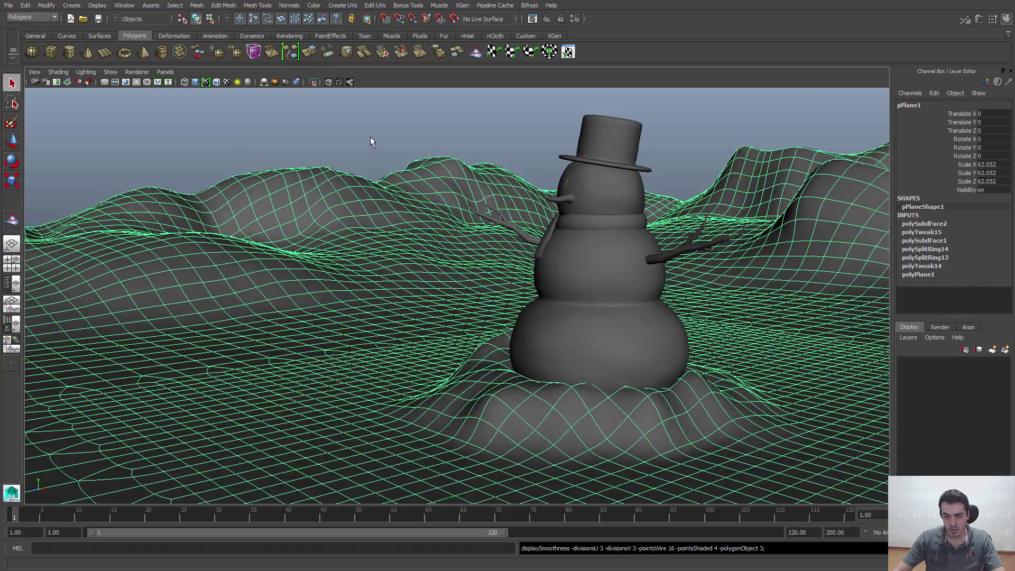
{"action": "left_click", "coordinate": [378, 143]}
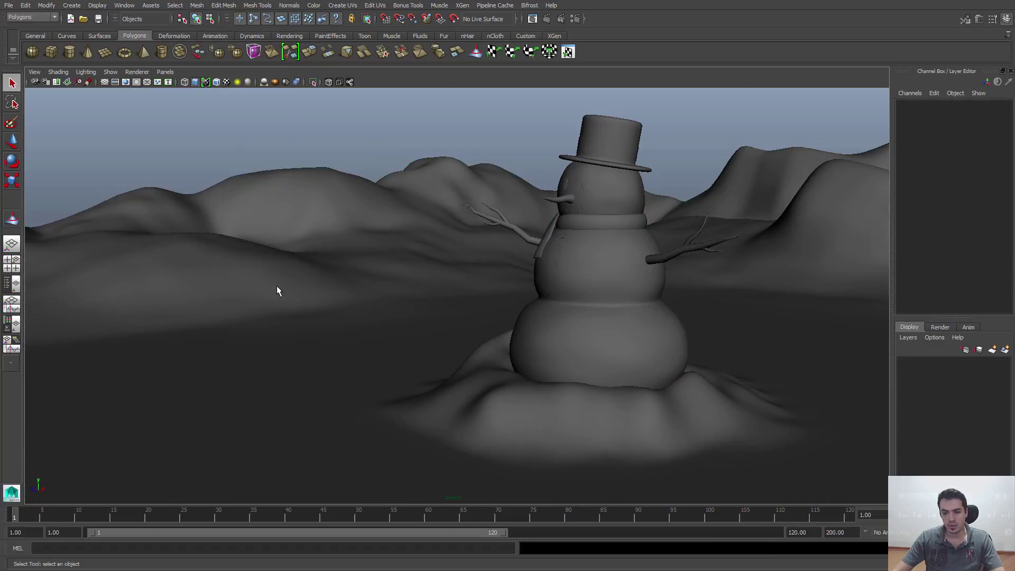
{"action": "middle_click_drag", "start_coordinate": [385, 311], "coordinate": [412, 311], "text": "alt"}
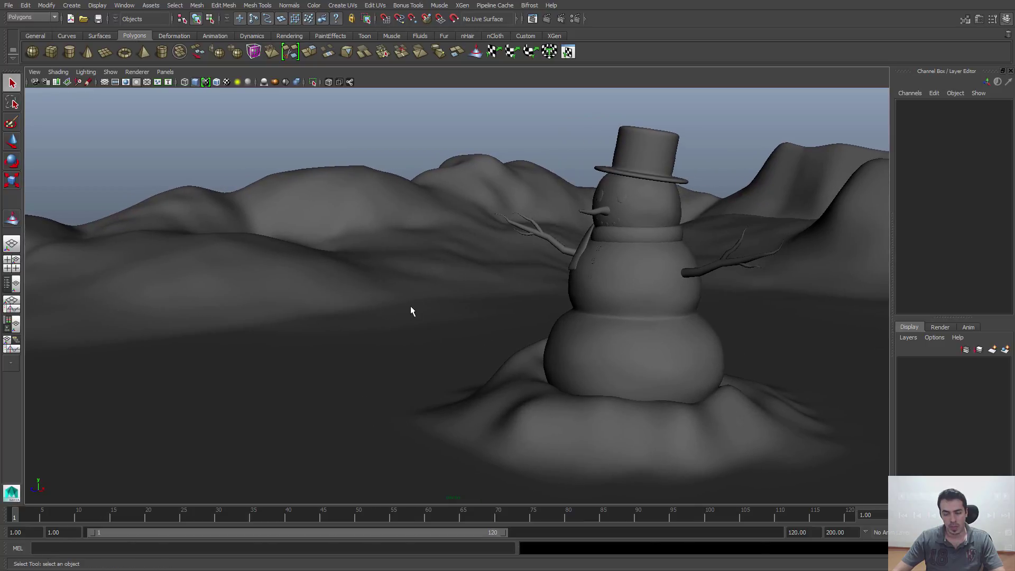
Step: Undo the face divisions added to the ground plane and deselect it
{"action": "left_click", "coordinate": [495, 213]}
{"action": "left_click", "coordinate": [465, 202]}
{"action": "key", "text": "ctrl+z"}
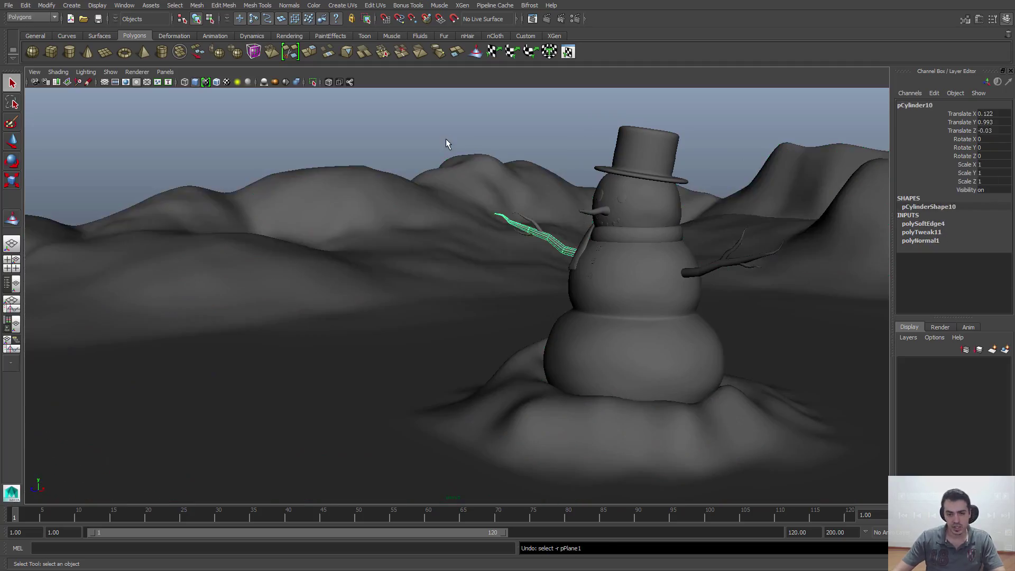
{"action": "left_click", "coordinate": [446, 139]}
{"action": "key", "text": "ctrl+z"}
{"action": "key", "text": "ctrl+z"}
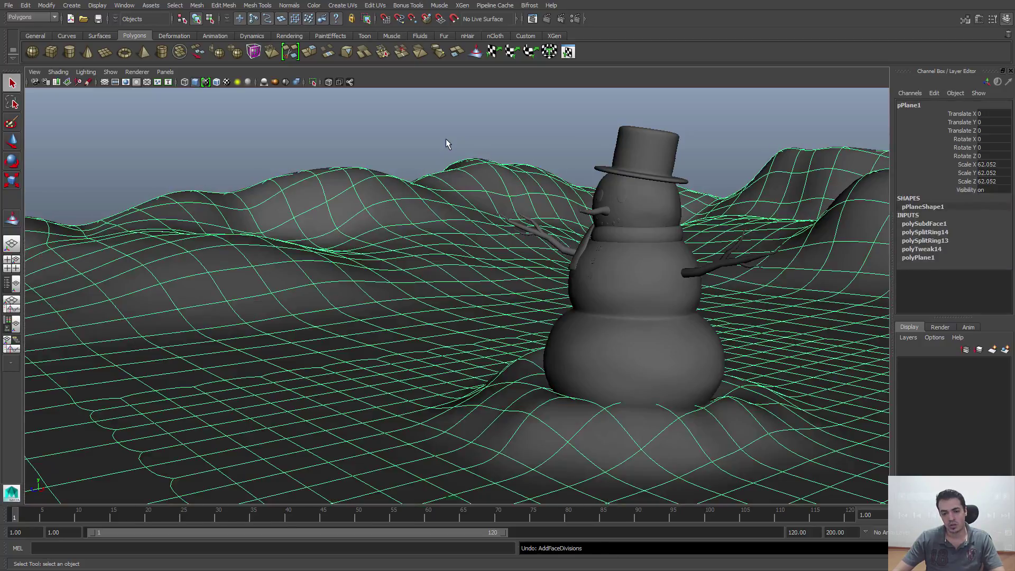
{"action": "left_click", "coordinate": [446, 139]}
{"action": "middle_click_drag", "start_coordinate": [673, 351], "coordinate": [636, 357], "text": "alt"}
{"action": "left_click_drag", "start_coordinate": [636, 357], "coordinate": [646, 362], "text": "alt"}
{"action": "middle_click_drag", "start_coordinate": [645, 362], "coordinate": [637, 362], "text": "alt"}
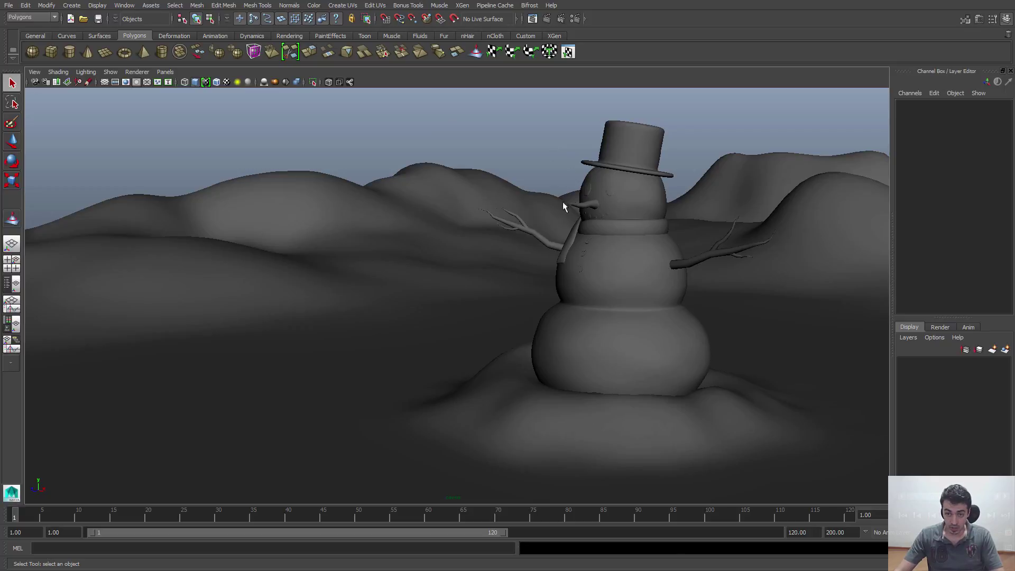
{"action": "left_click_drag", "start_coordinate": [490, 107], "coordinate": [766, 418]}
{"action": "left_click", "coordinate": [605, 206], "text": "ctrl"}
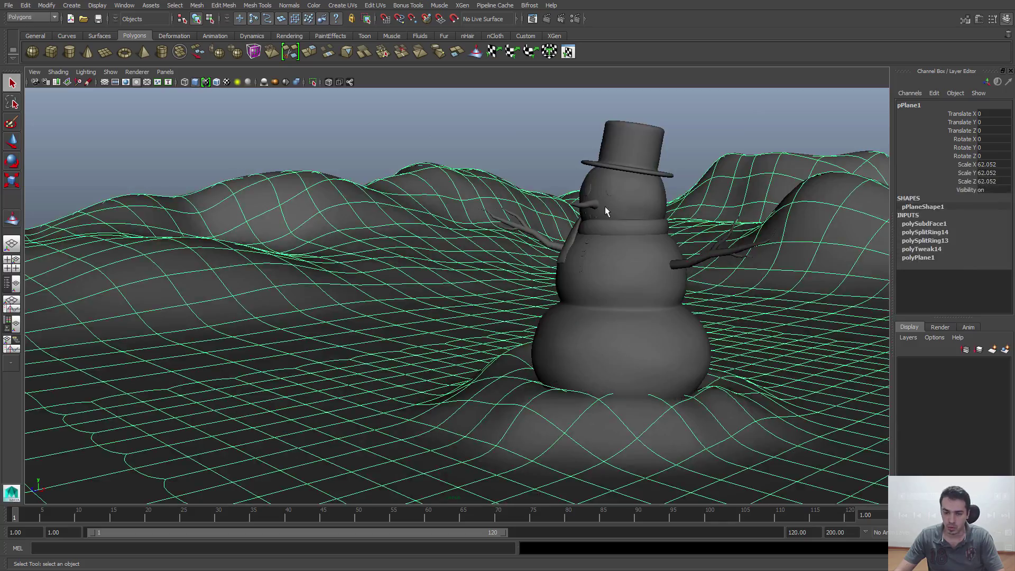
{"action": "left_click", "coordinate": [604, 167]}
{"action": "left_click", "coordinate": [371, 260]}
{"action": "left_click", "coordinate": [196, 149]}
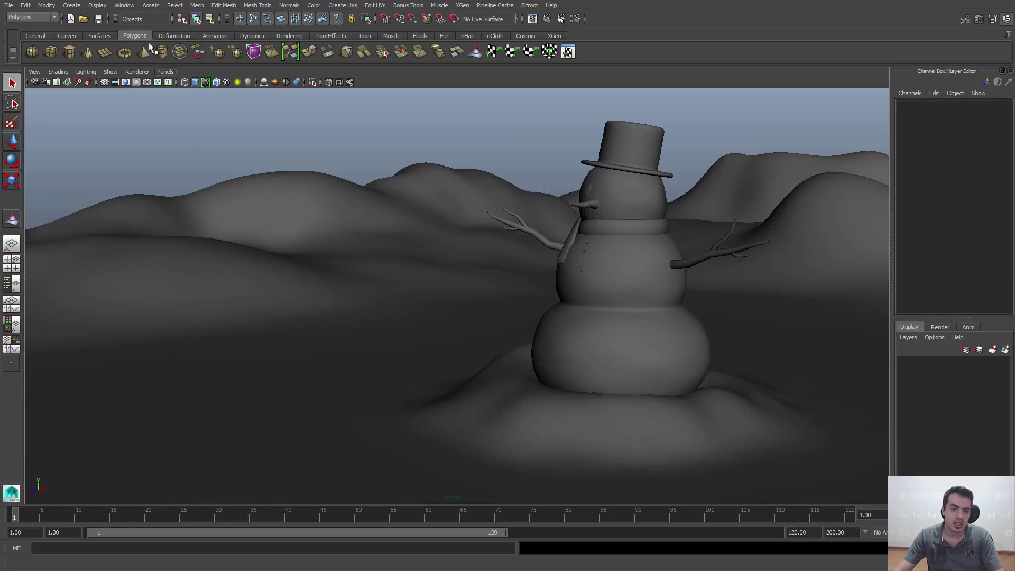
Step: Open the Outliner and look through the list of scene objects
{"action": "left_click", "coordinate": [125, 6]}
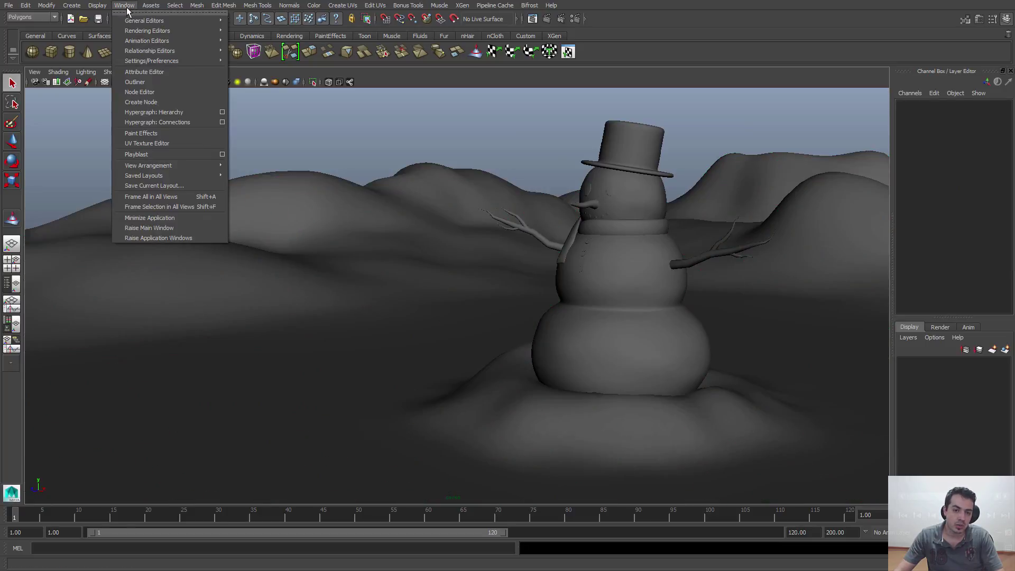
{"action": "left_click", "coordinate": [135, 82]}
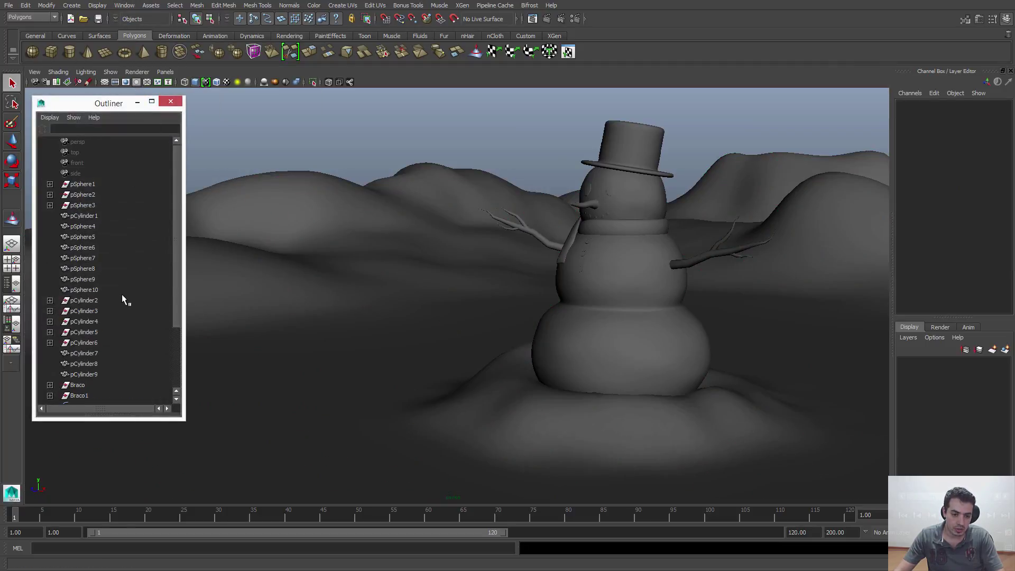
{"action": "scroll", "coordinate": [121, 294], "scroll_direction": "down", "scroll_amount": 3}
{"action": "scroll", "coordinate": [121, 295], "scroll_direction": "up", "scroll_amount": 3}
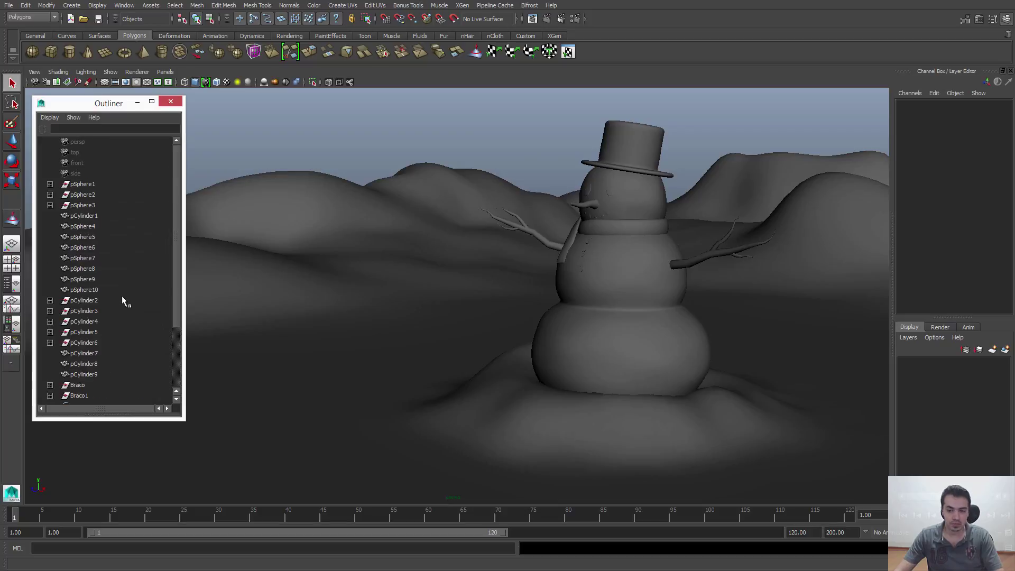
Step: Inspect the construction history of the snowman's arm branches and of its merged body mesh
{"action": "left_click", "coordinate": [674, 266]}
{"action": "left_click", "coordinate": [724, 241]}
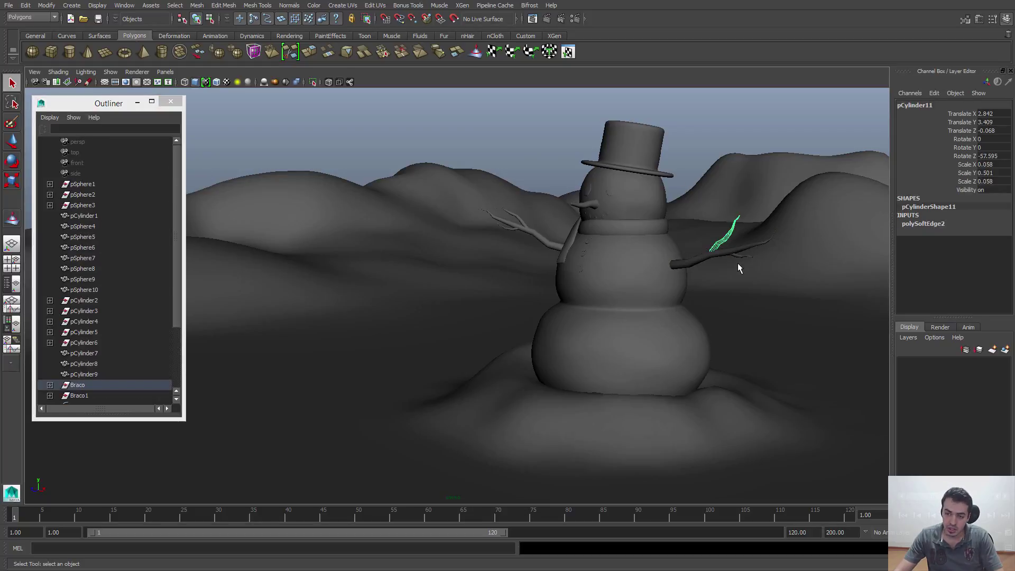
{"action": "left_click", "coordinate": [740, 258]}
{"action": "left_click", "coordinate": [624, 335]}
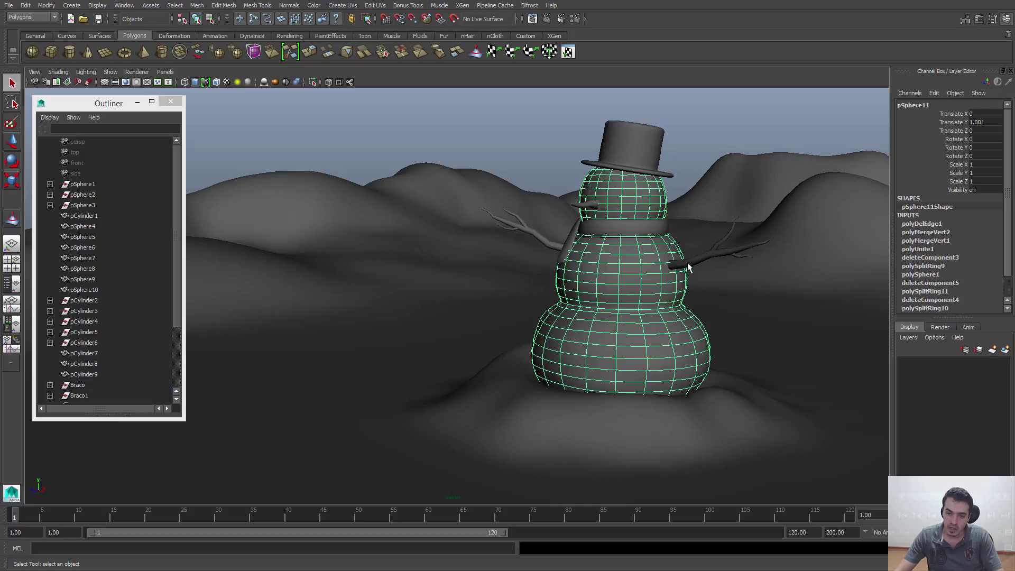
{"action": "left_click", "coordinate": [687, 262]}
{"action": "left_click", "coordinate": [636, 284]}
Step: Look through the body mesh's input nodes, including the settings of polyMergeVert1
{"action": "scroll", "coordinate": [905, 221], "scroll_direction": "down", "scroll_amount": 1}
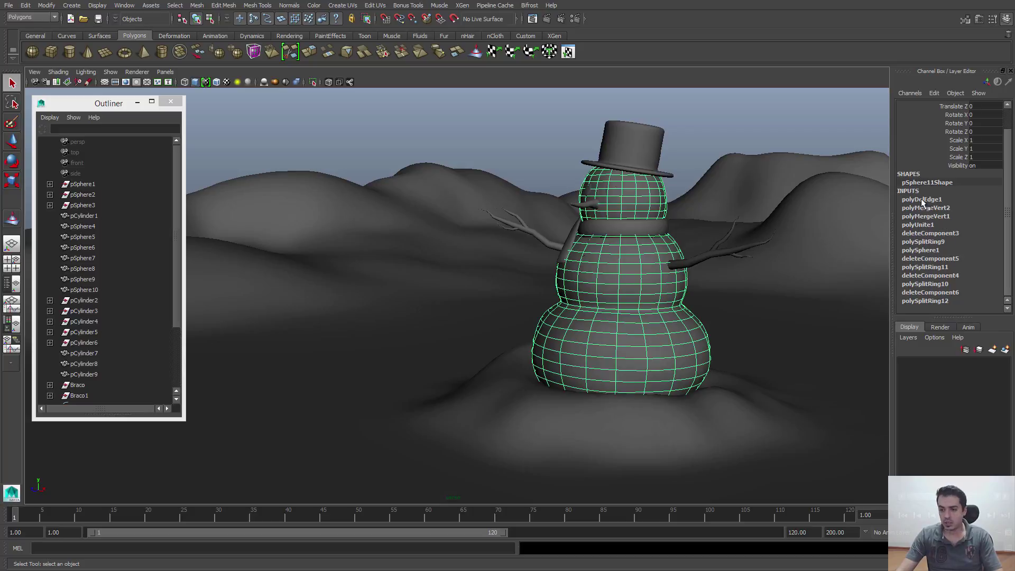
{"action": "left_click", "coordinate": [925, 242]}
{"action": "left_click", "coordinate": [923, 218]}
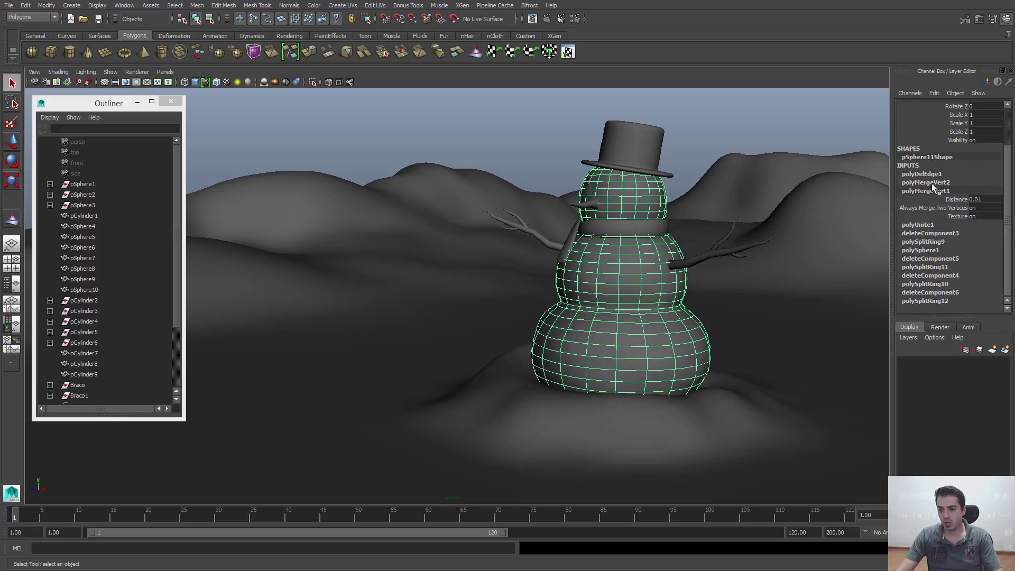
{"action": "left_click", "coordinate": [931, 182]}
{"action": "left_click", "coordinate": [932, 215]}
{"action": "left_click", "coordinate": [934, 233]}
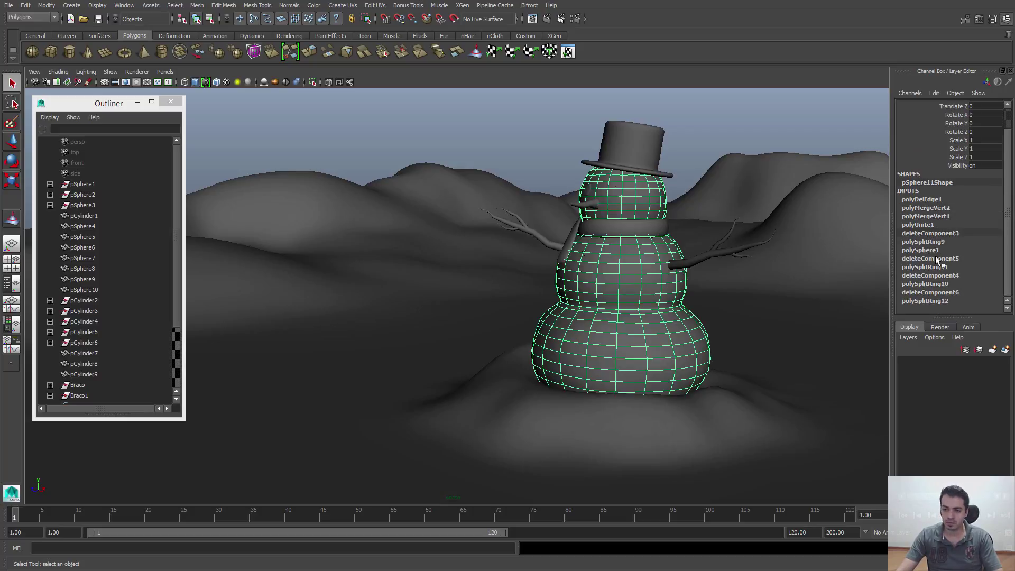
{"action": "left_click", "coordinate": [561, 169]}
{"action": "left_click", "coordinate": [621, 196]}
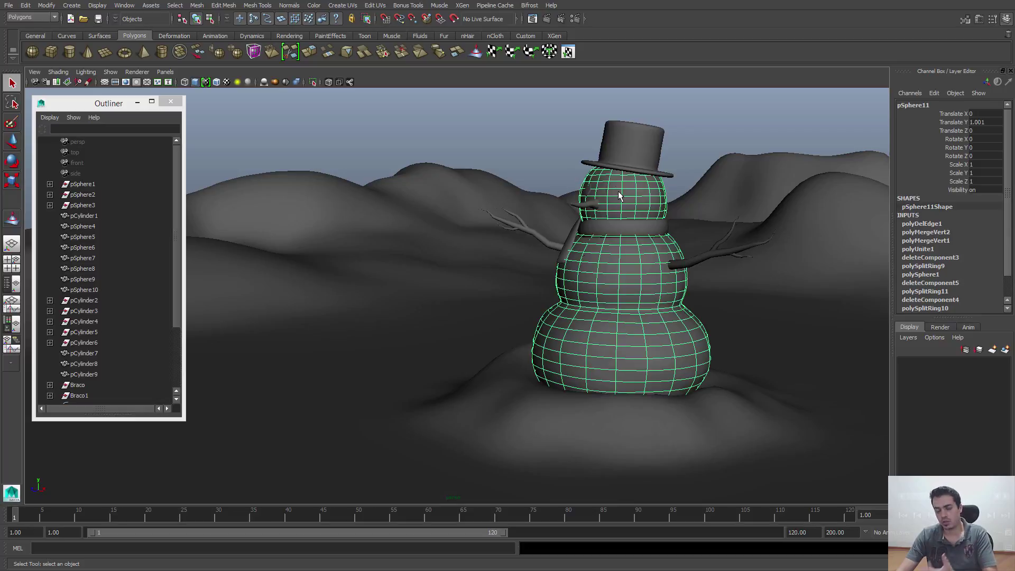
{"action": "left_click", "coordinate": [525, 176]}
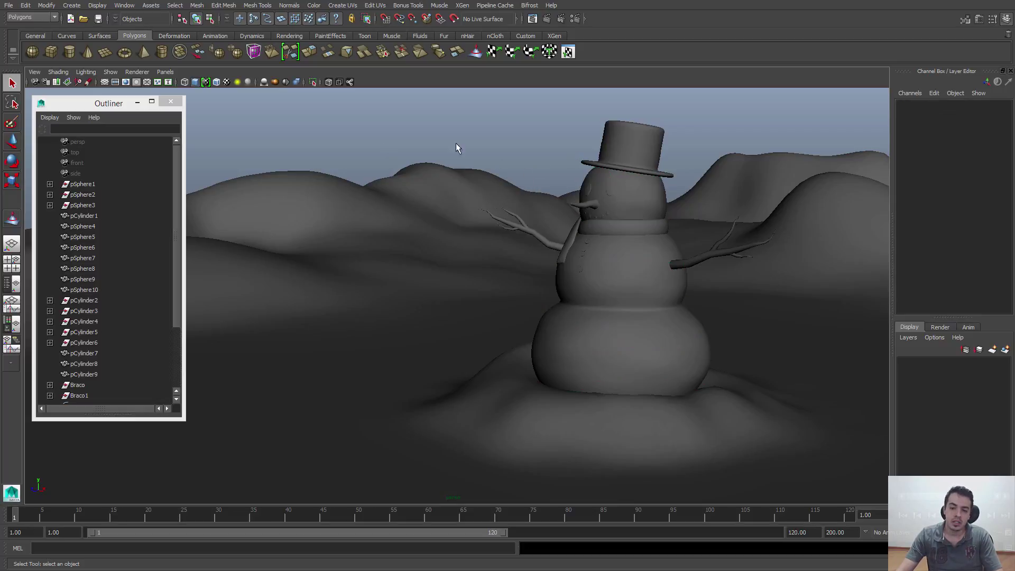
{"action": "left_click", "coordinate": [660, 264]}
{"action": "left_click", "coordinate": [501, 137]}
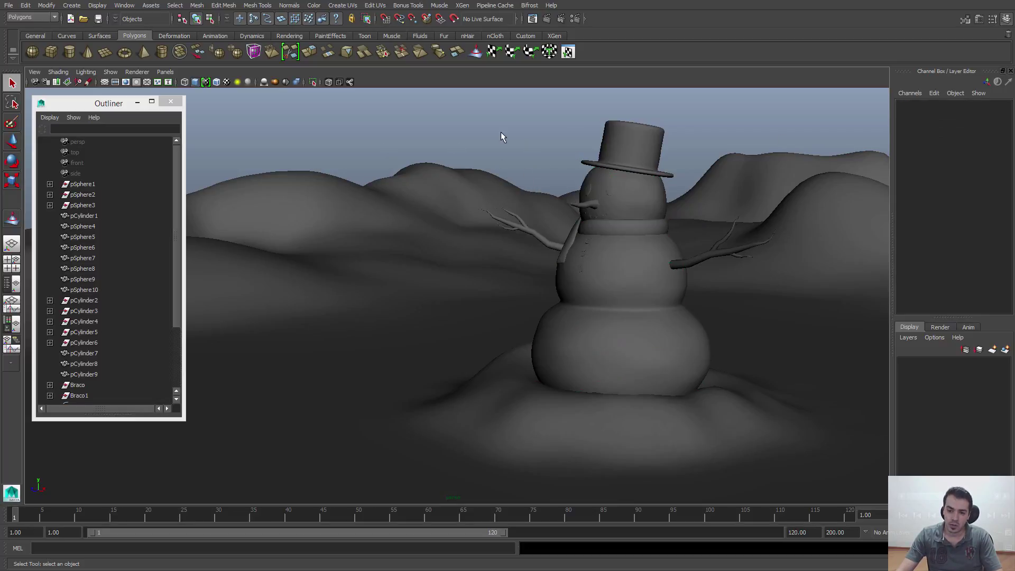
{"action": "left_click", "coordinate": [703, 262]}
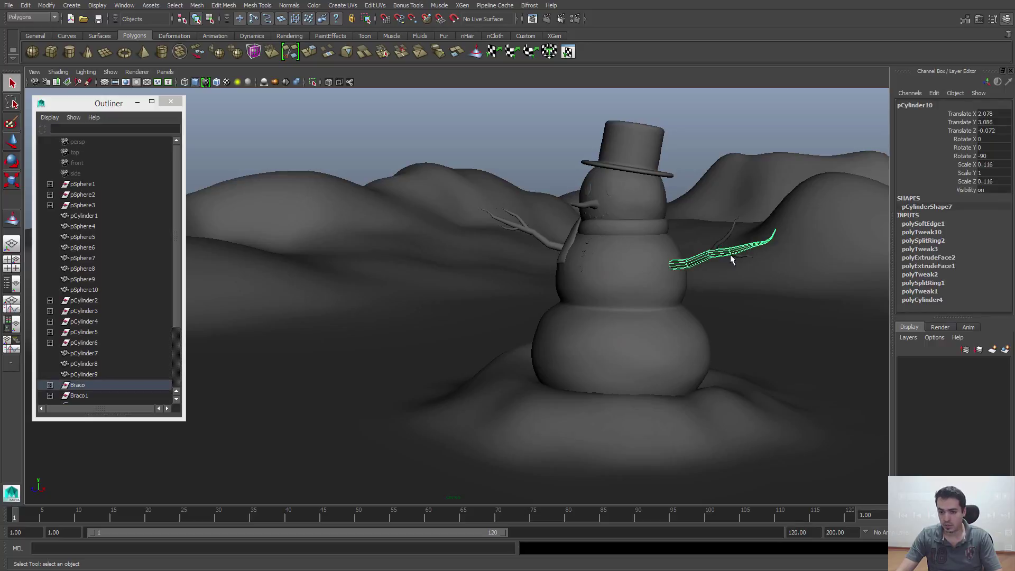
Step: Delete the construction history of the snowman's body mesh
{"action": "left_click", "coordinate": [605, 244]}
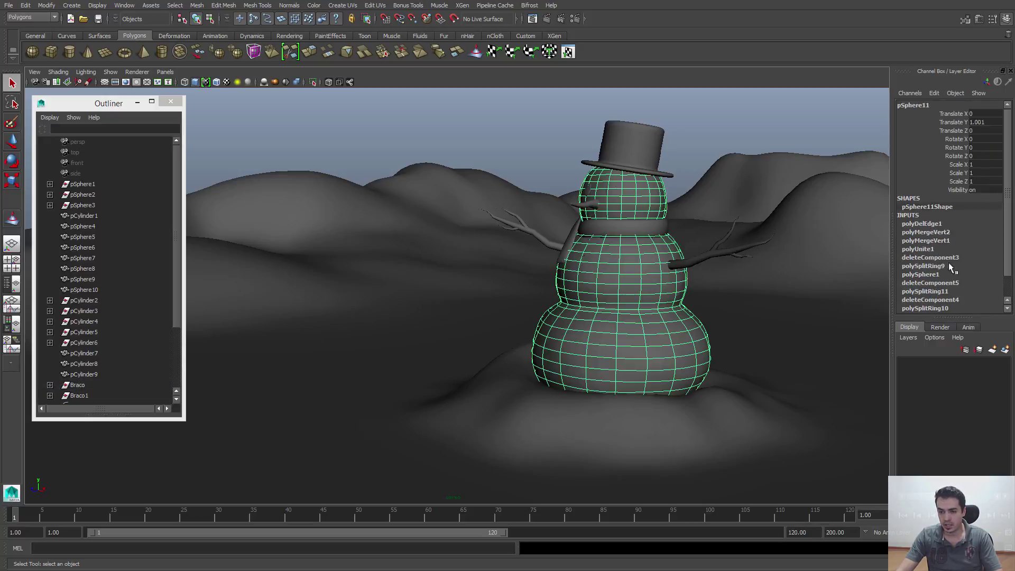
{"action": "scroll", "coordinate": [939, 239], "scroll_direction": "down", "scroll_amount": 1}
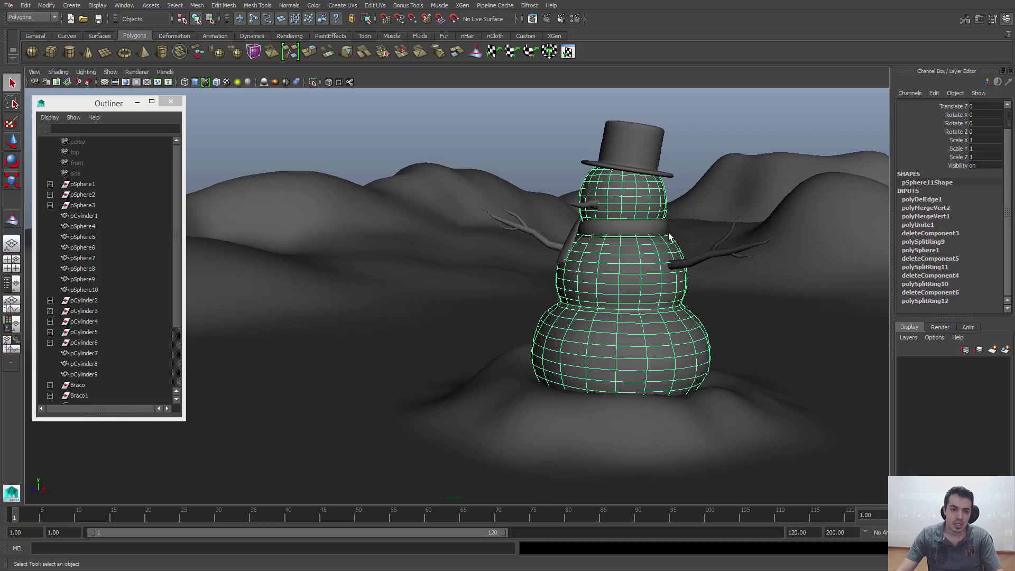
{"action": "left_click", "coordinate": [26, 6]}
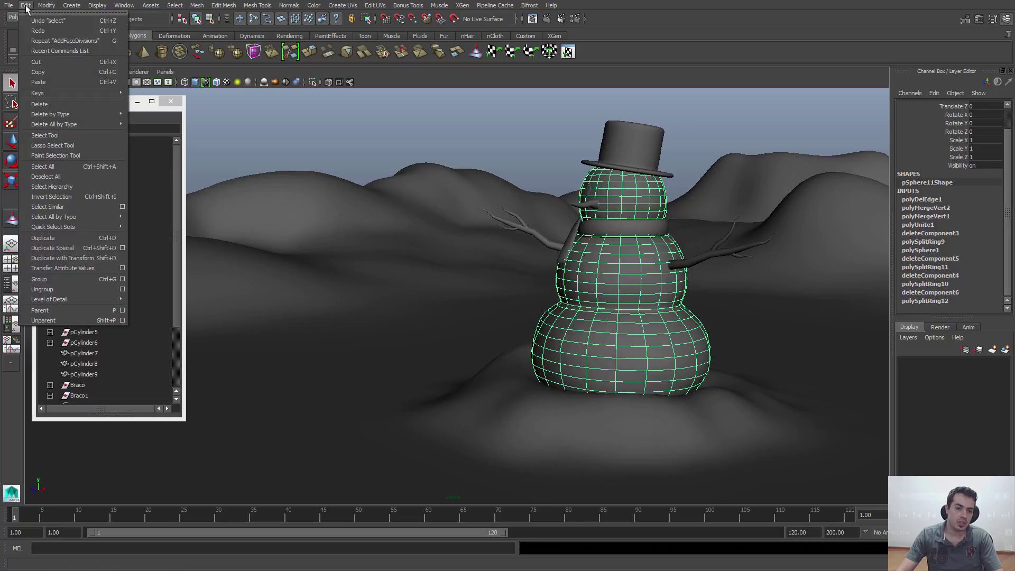
{"action": "mouse_move", "coordinate": [43, 115]}
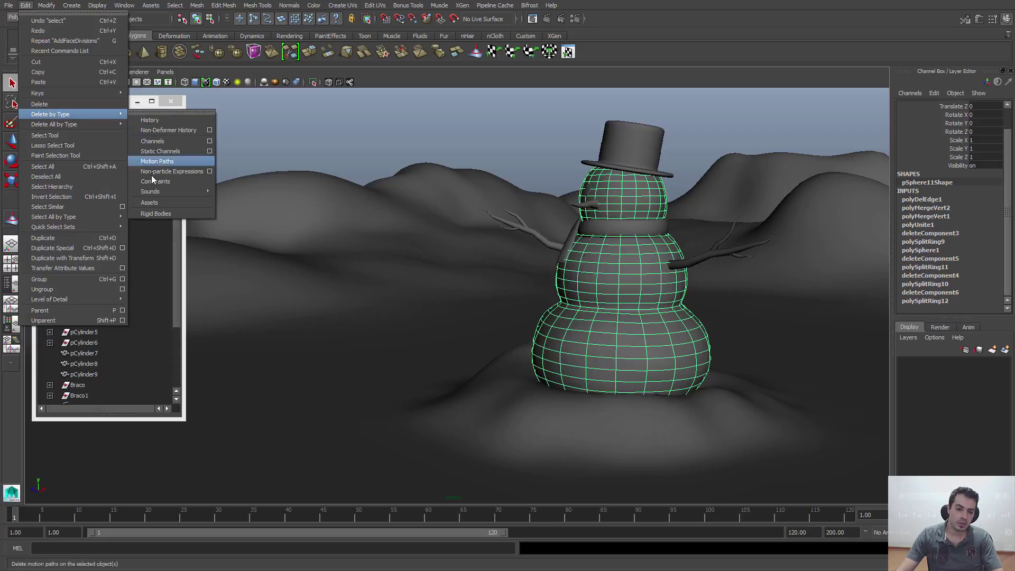
{"action": "left_click", "coordinate": [157, 122]}
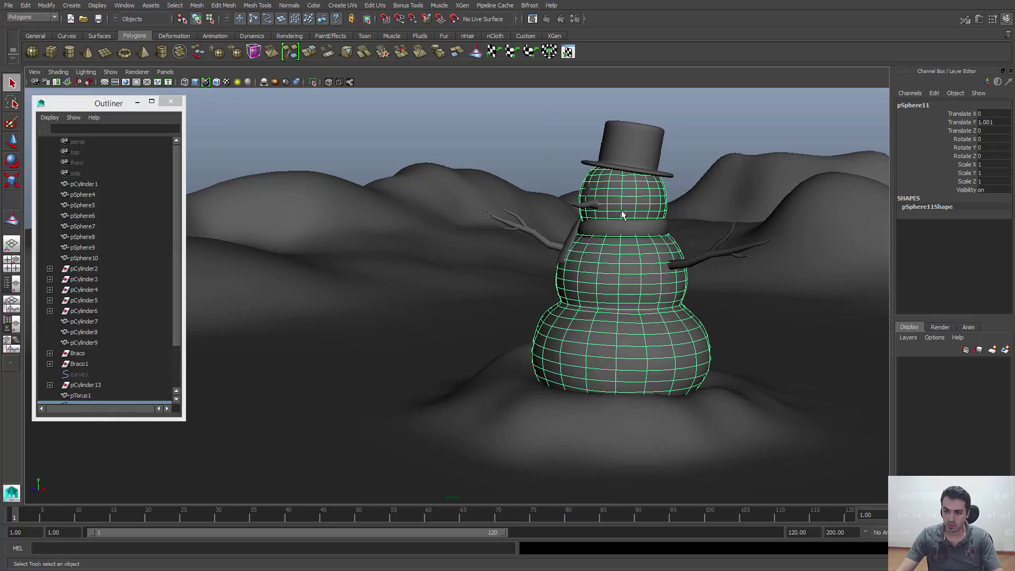
Step: Reselect the snowman's body to check its input history, and clear the selection
{"action": "left_click", "coordinate": [689, 157]}
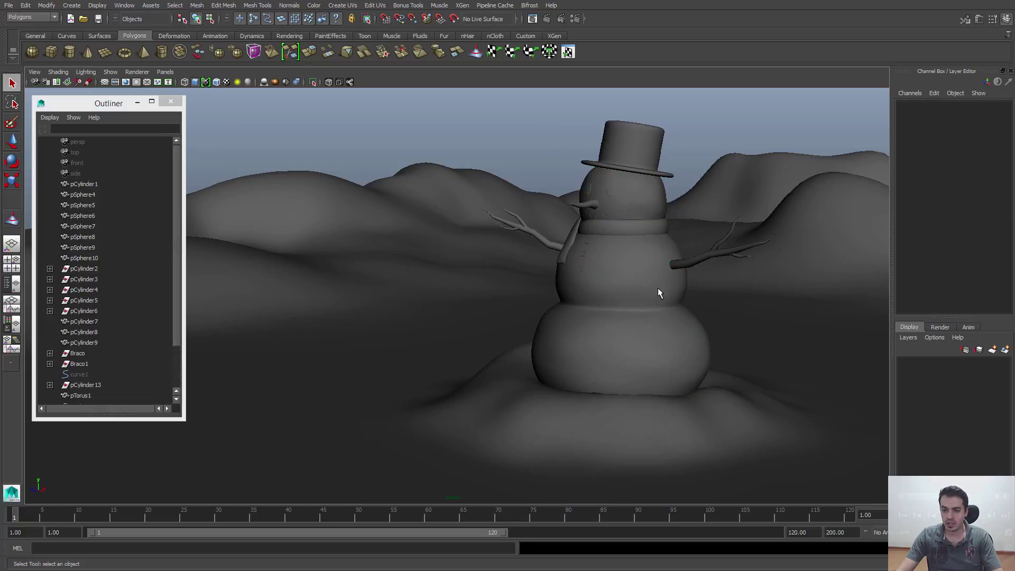
{"action": "left_click", "coordinate": [658, 287]}
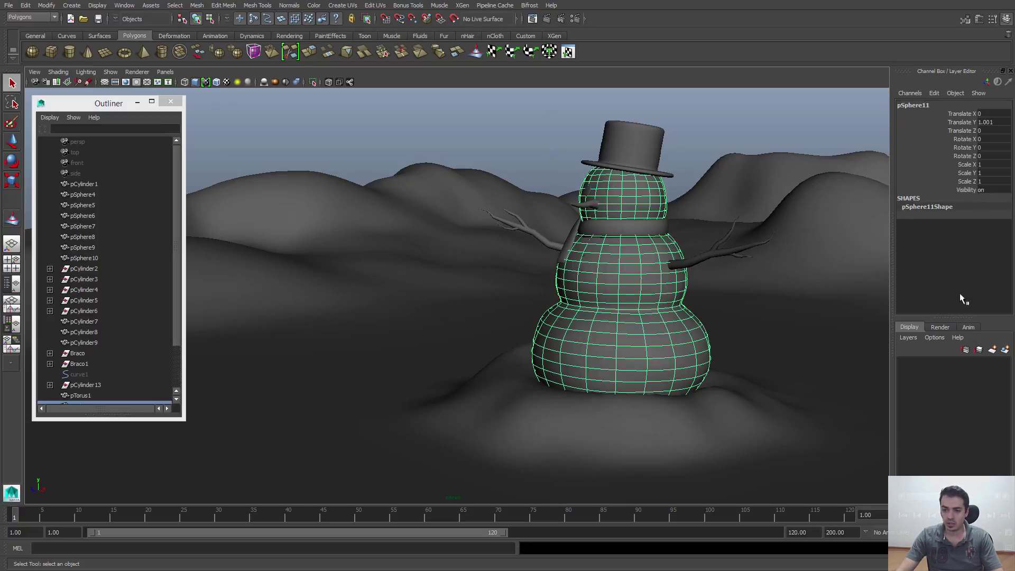
{"action": "left_click", "coordinate": [675, 160]}
{"action": "left_click", "coordinate": [602, 320]}
{"action": "left_click", "coordinate": [463, 145]}
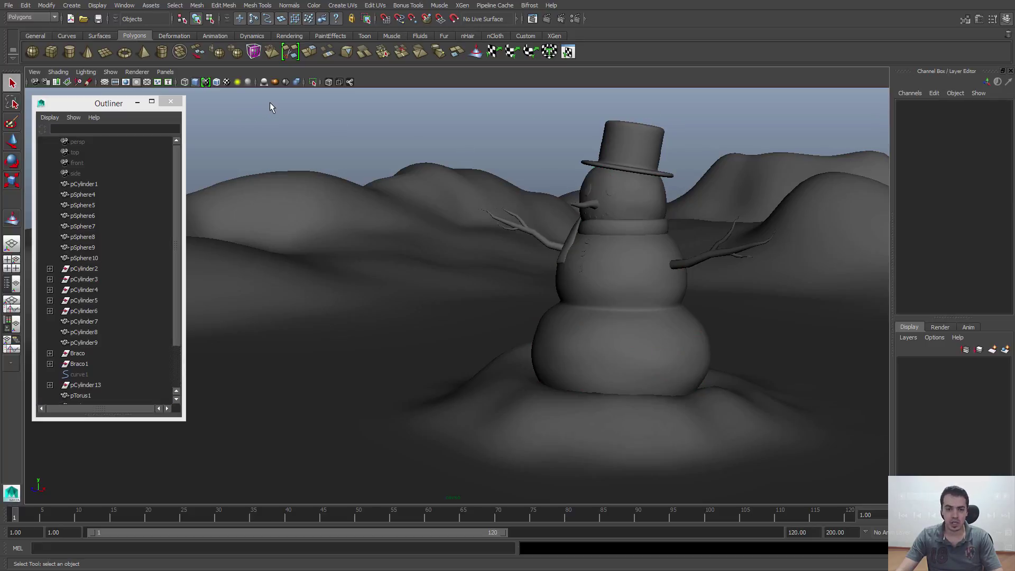
Step: Select the whole snowman together with the ground plane and delete the construction history of all these objects
{"action": "left_click_drag", "start_coordinate": [259, 100], "coordinate": [870, 482]}
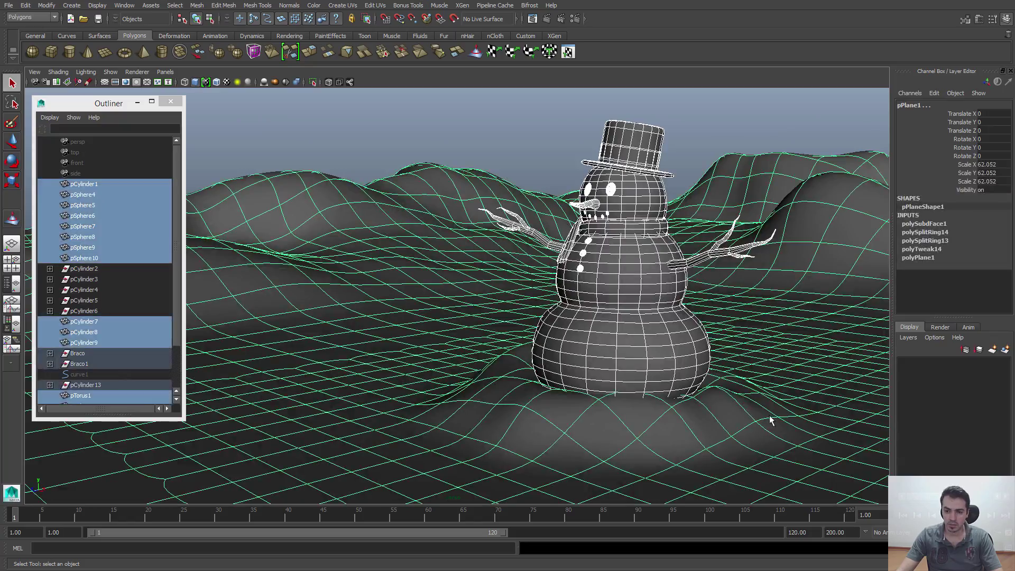
{"action": "left_click", "coordinate": [25, 5]}
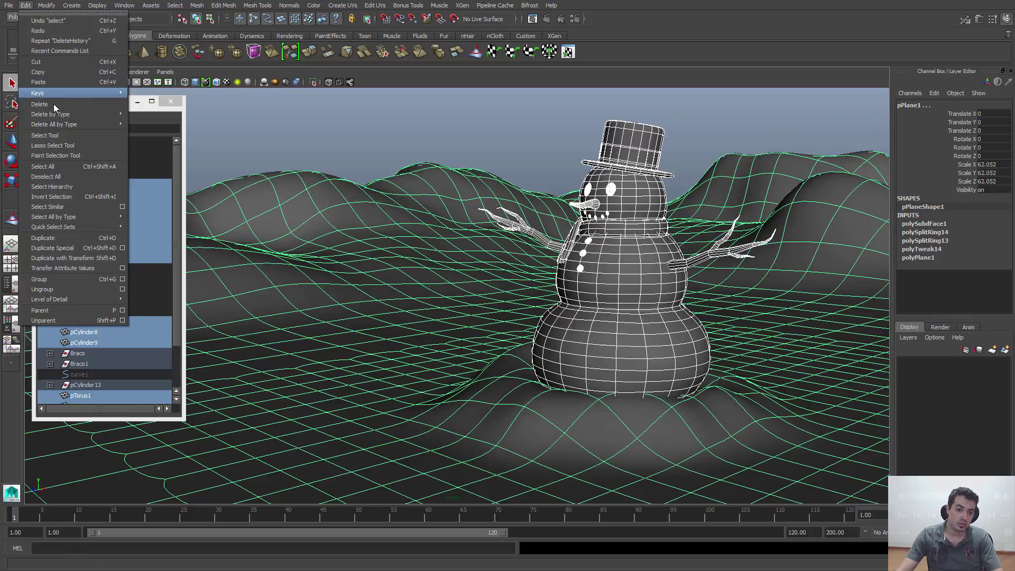
{"action": "left_click", "coordinate": [161, 119]}
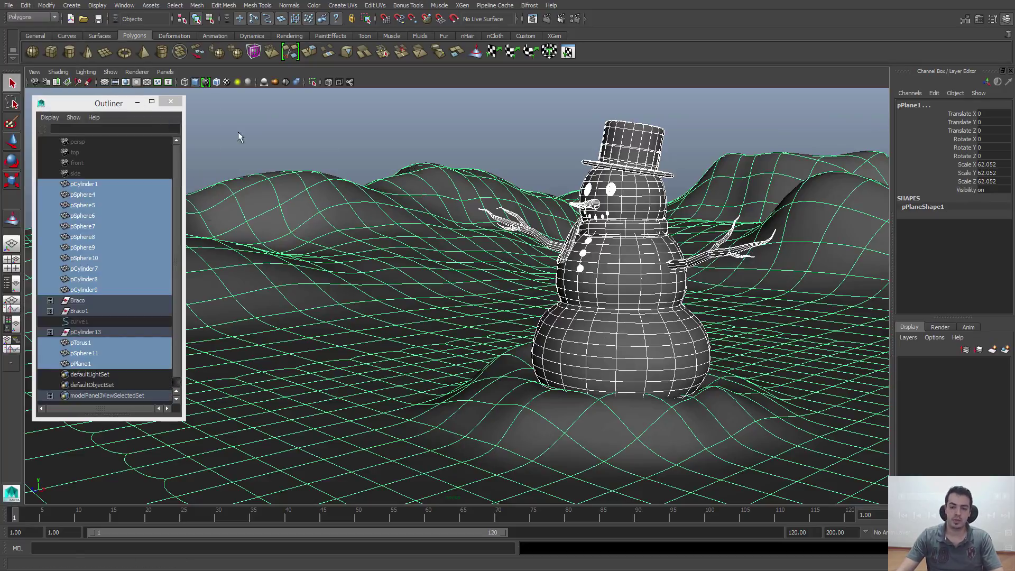
Step: Select twig and branch pieces of the snowman's two arms in turn to check their parent groups, and clear the selection
{"action": "left_click", "coordinate": [497, 144]}
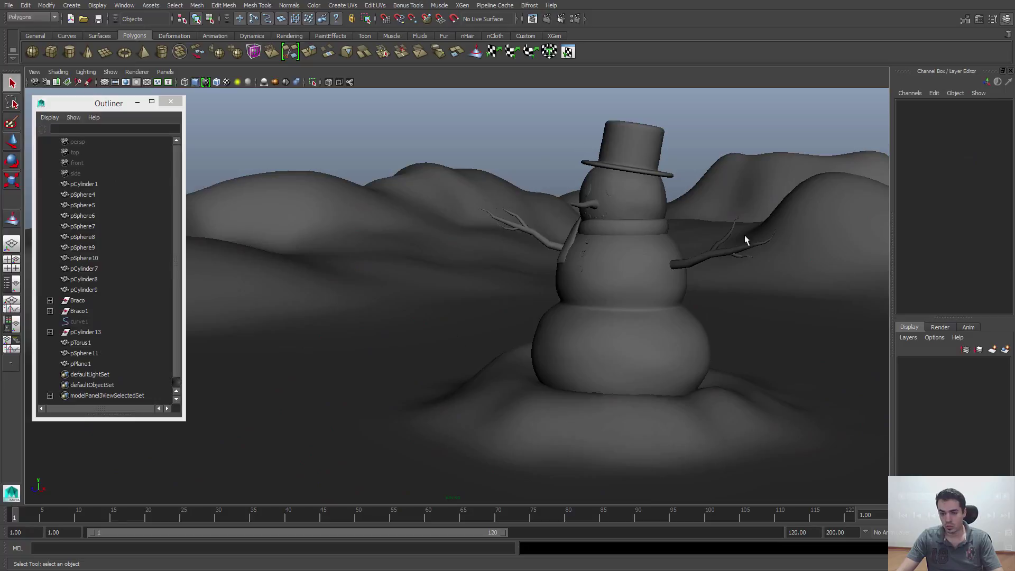
{"action": "left_click", "coordinate": [728, 302]}
{"action": "left_click", "coordinate": [711, 253]}
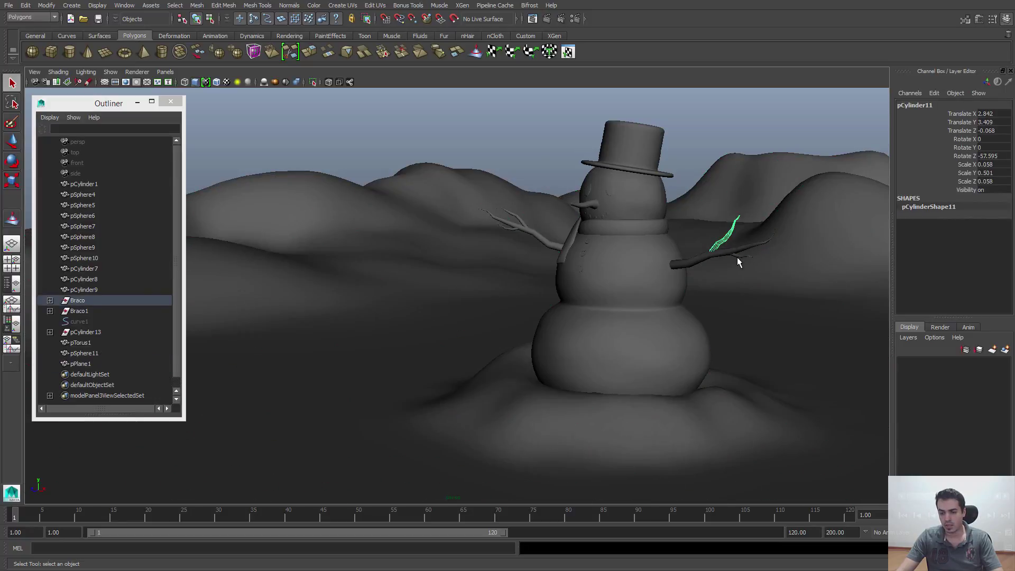
{"action": "left_click", "coordinate": [741, 309]}
{"action": "left_click", "coordinate": [652, 323]}
{"action": "left_click", "coordinate": [521, 227]}
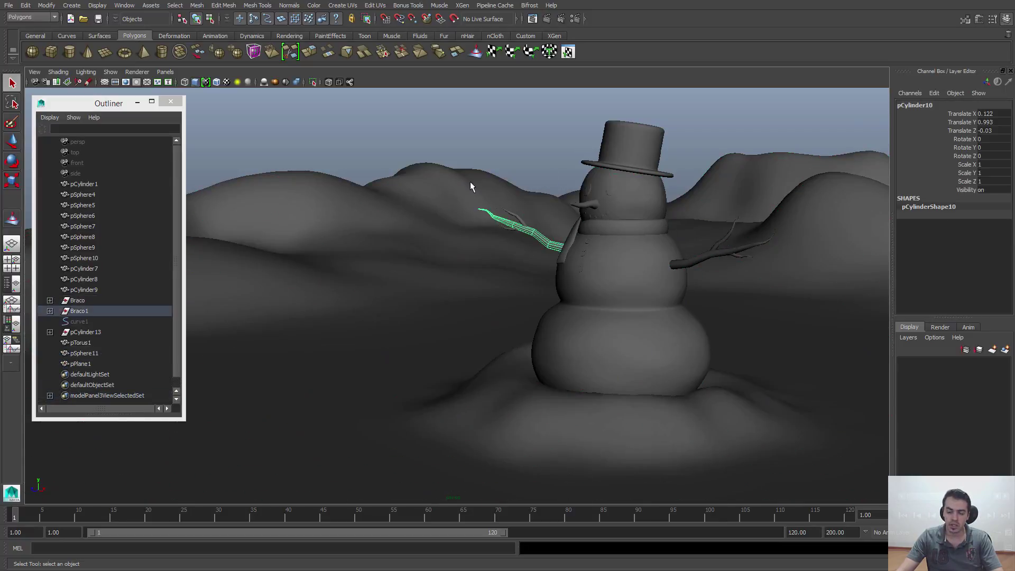
{"action": "left_click", "coordinate": [524, 180]}
{"action": "left_click", "coordinate": [550, 133]}
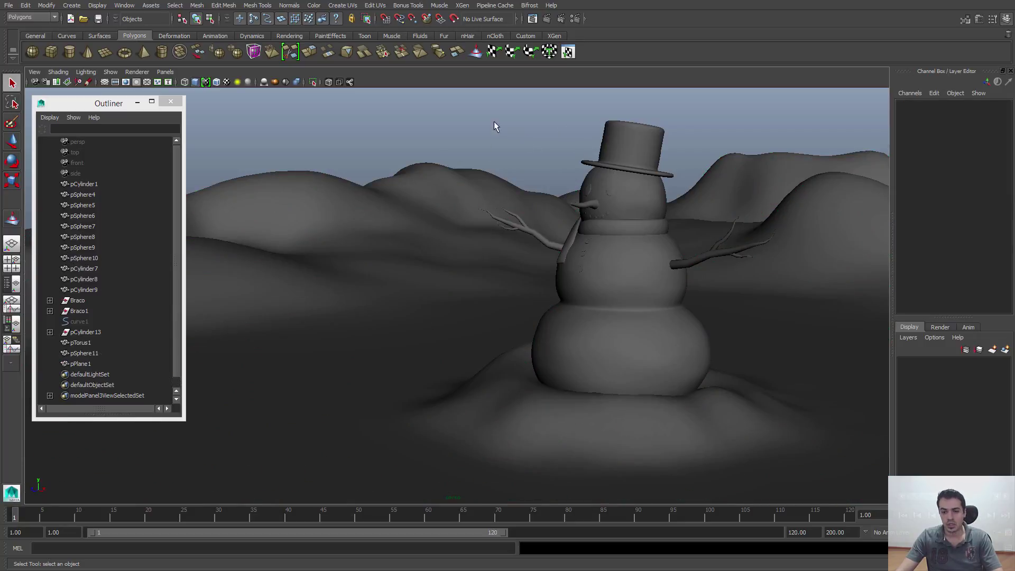
Step: Select all the snowman's parts without the ground plane and group them
{"action": "left_click_drag", "start_coordinate": [466, 101], "coordinate": [805, 460]}
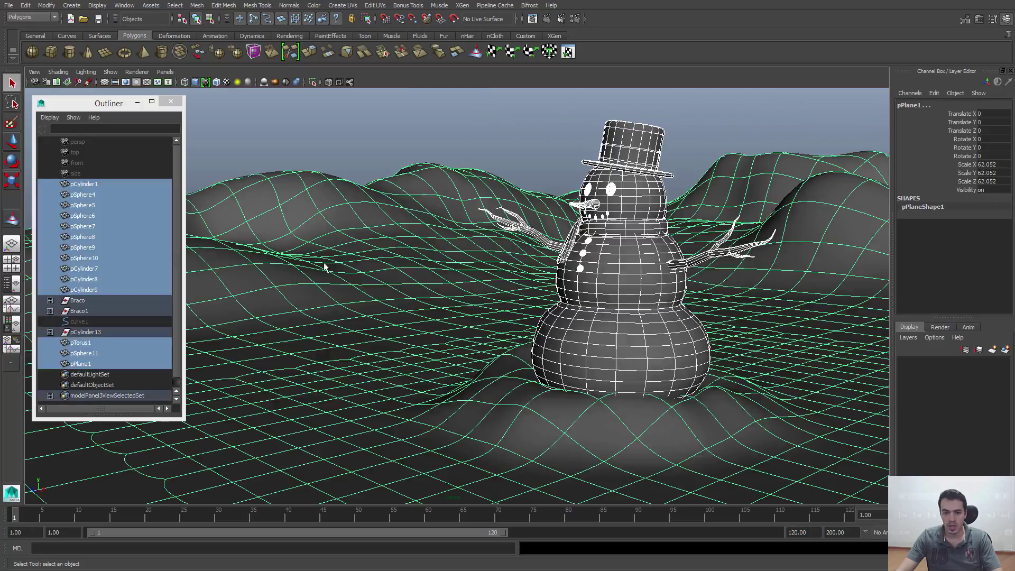
{"action": "left_click", "coordinate": [345, 243], "text": "ctrl"}
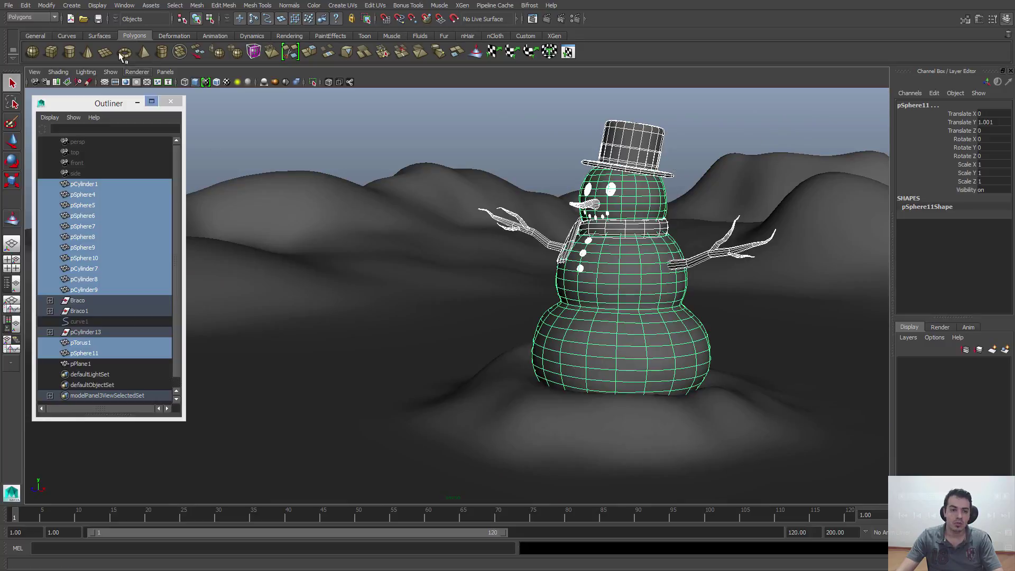
{"action": "left_click", "coordinate": [25, 6]}
{"action": "left_click", "coordinate": [40, 276]}
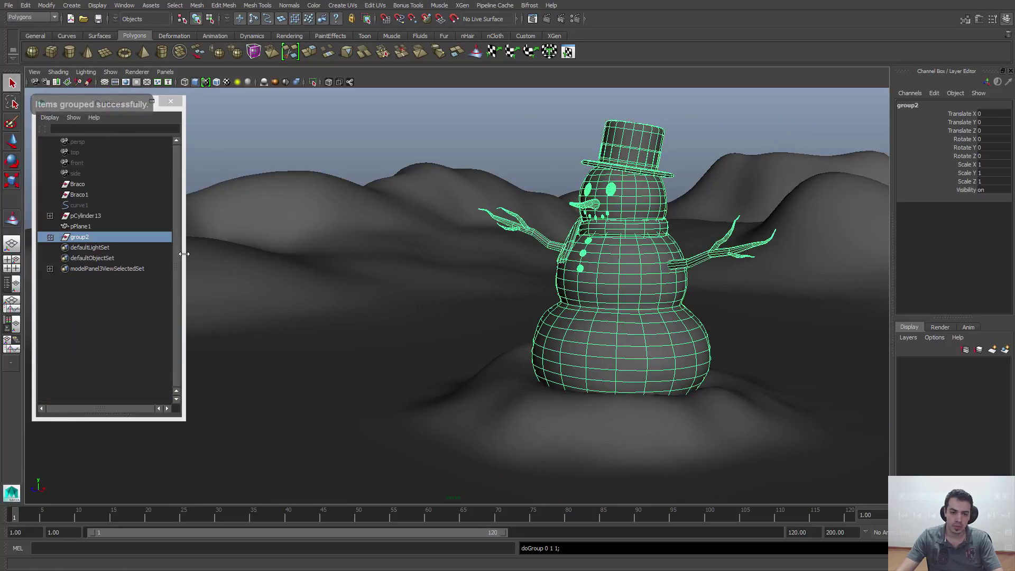
Step: Rename the snowman's new group as Boneco_de_Neve_GRP and activate the Move tool on it
{"action": "double_click", "coordinate": [77, 238]}
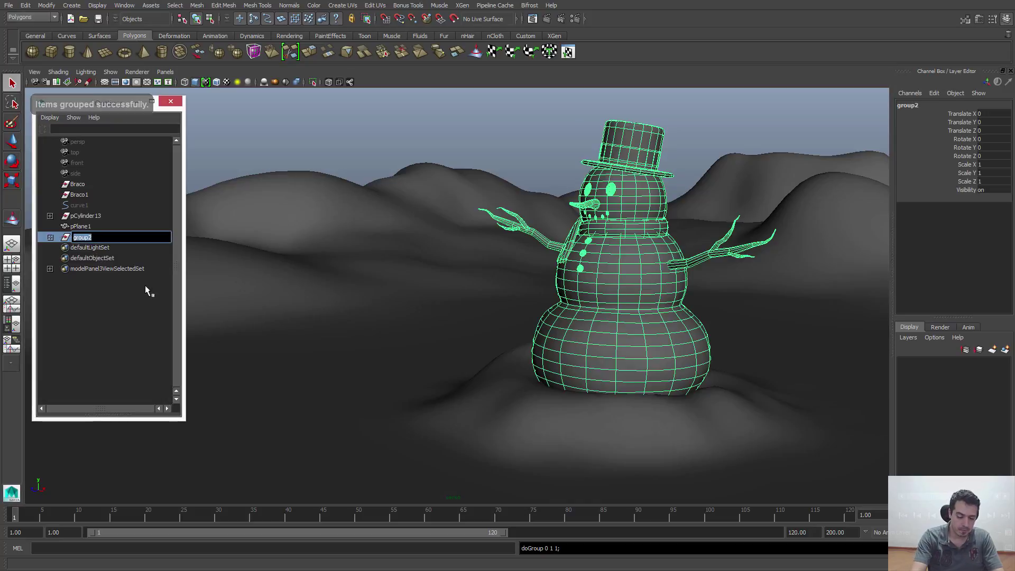
{"action": "type", "text": "Bone"}
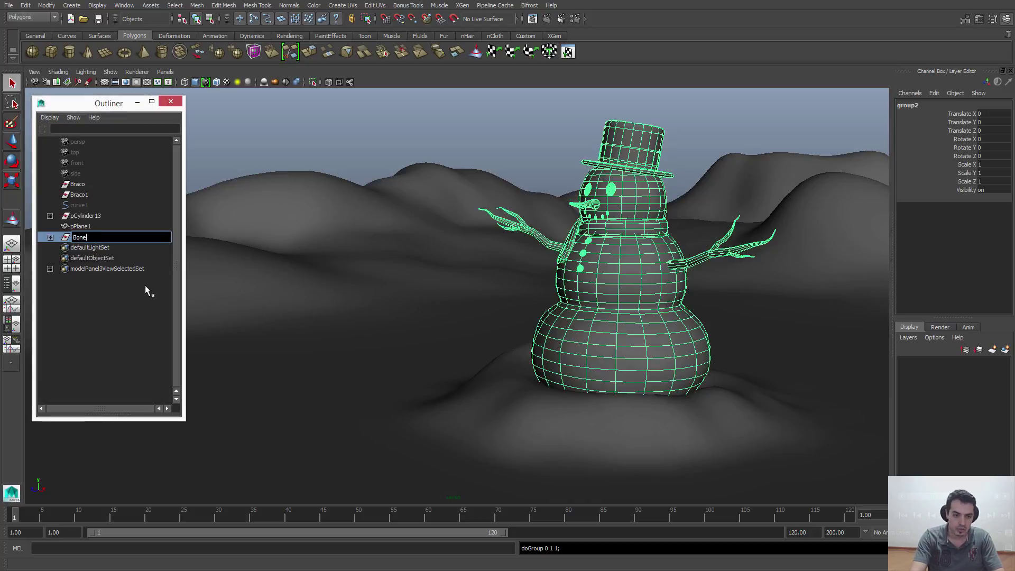
{"action": "type", "text": "co_de_"}
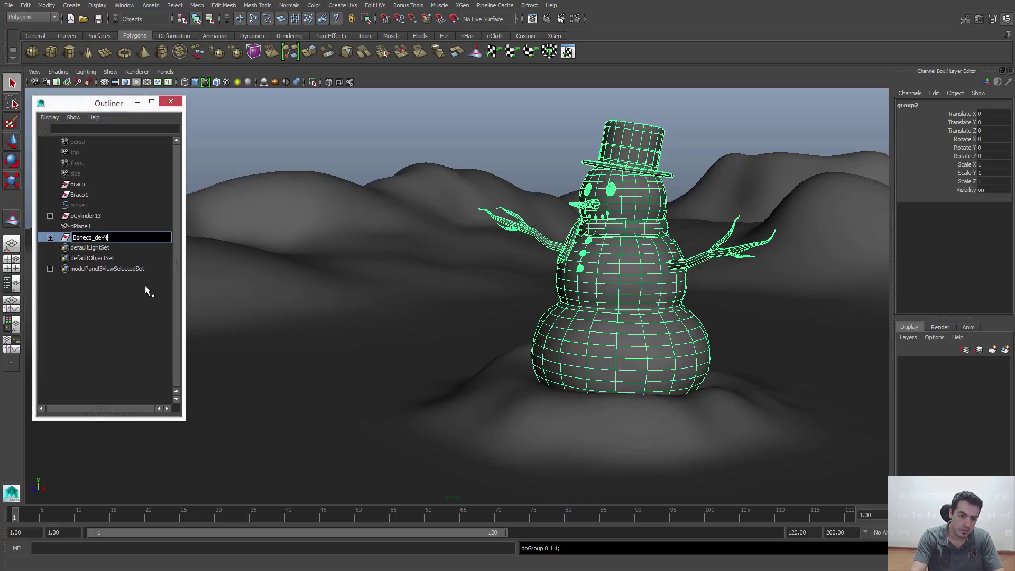
{"action": "type", "text": "Neve"}
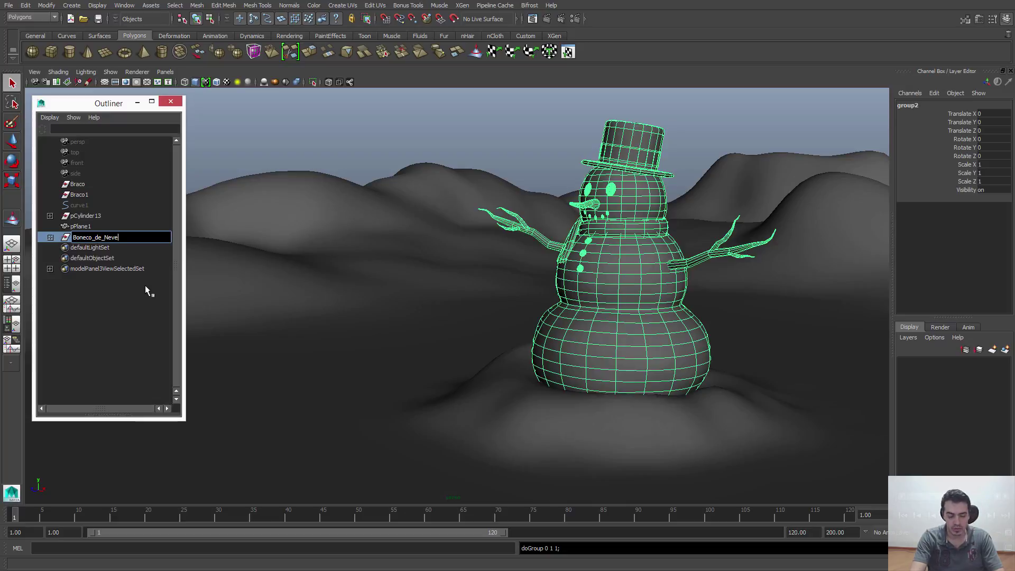
{"action": "type", "text": "_GRP"}
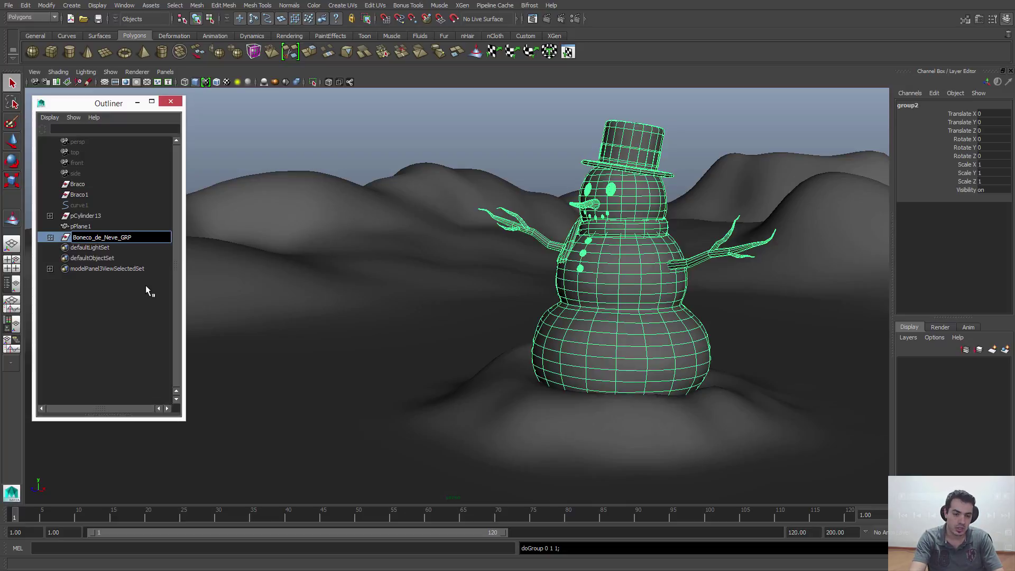
{"action": "key", "text": "Return"}
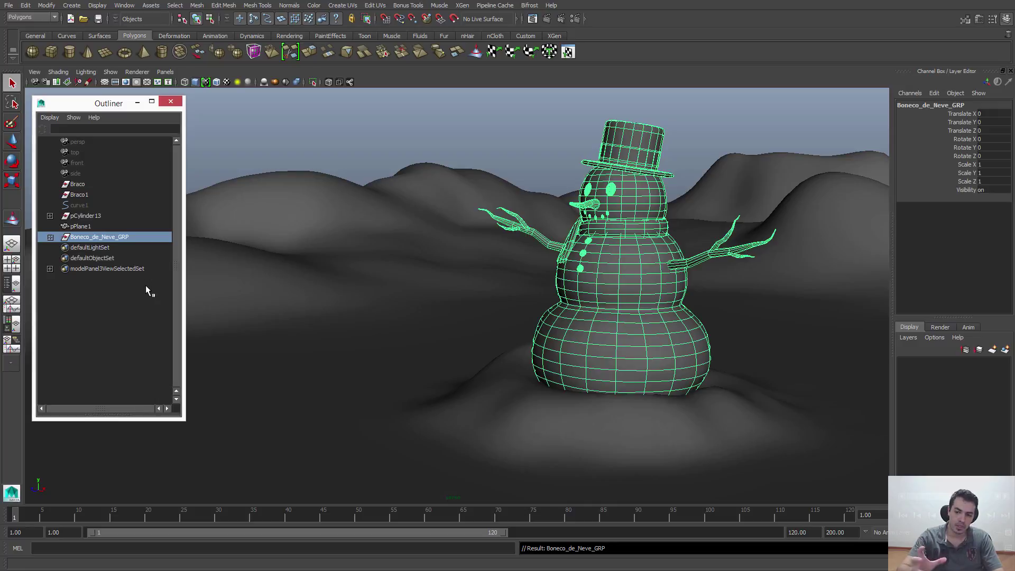
{"action": "left_click", "coordinate": [760, 77]}
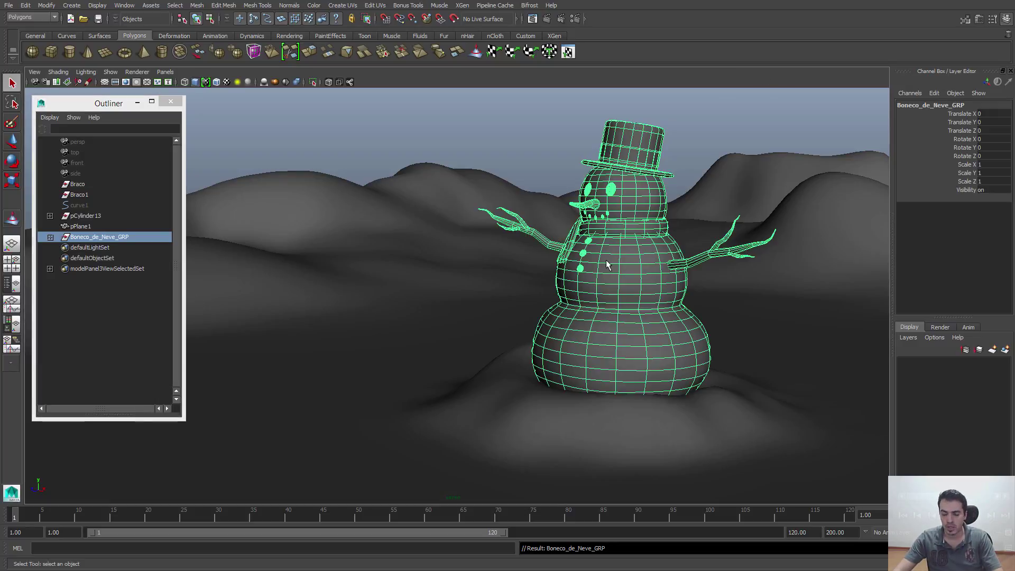
{"action": "key", "text": "w"}
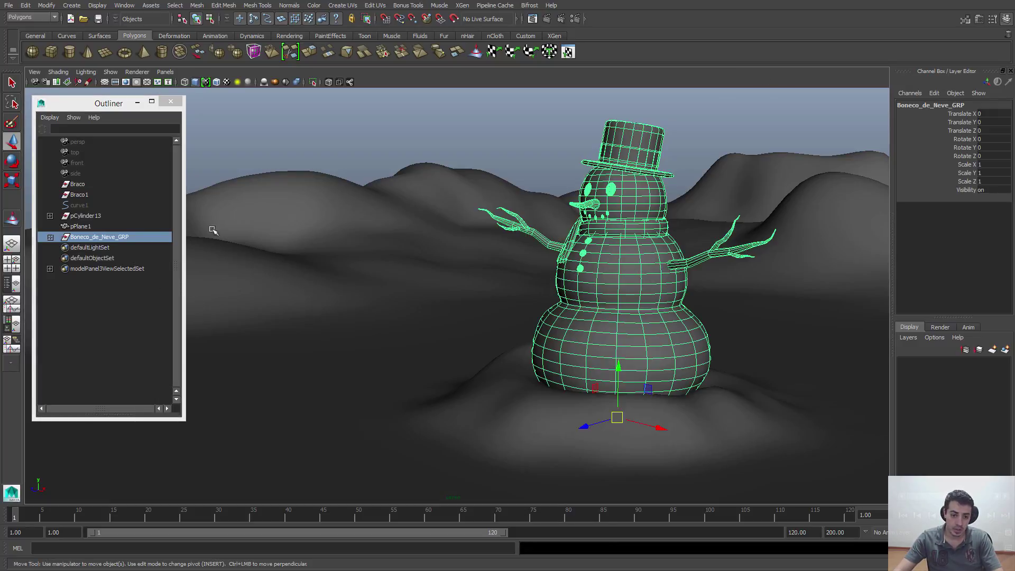
Step: Group the hilly ground plane on its own and name the group Cenario_GRP
{"action": "left_click", "coordinate": [378, 238]}
{"action": "left_click", "coordinate": [389, 137]}
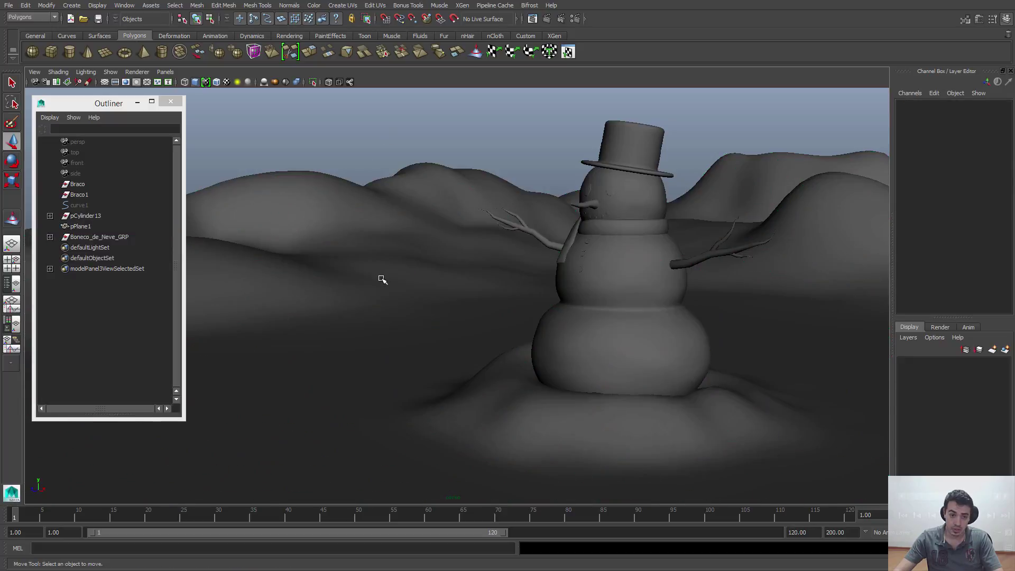
{"action": "left_click", "coordinate": [381, 279]}
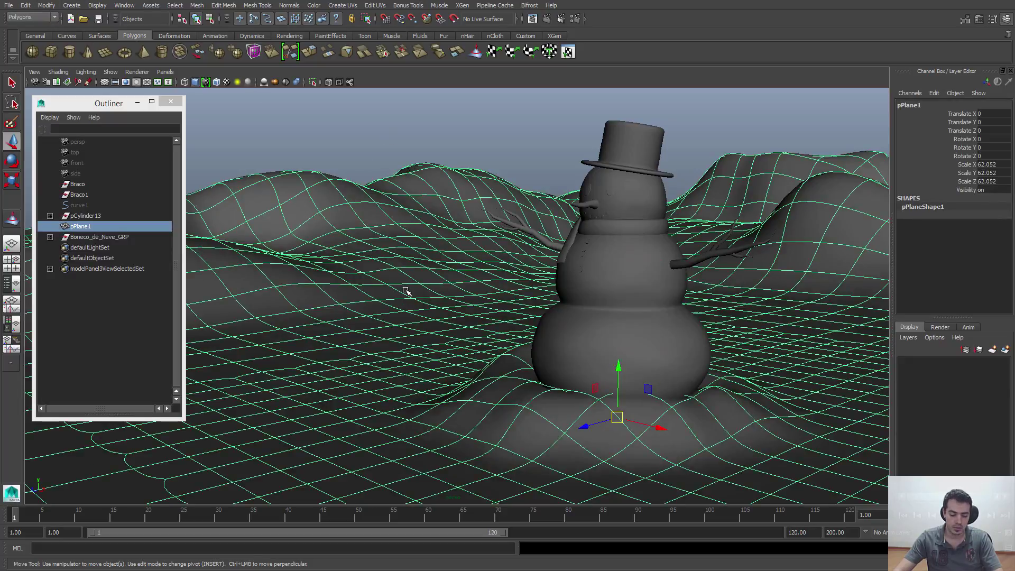
{"action": "key", "text": "ctrl+g"}
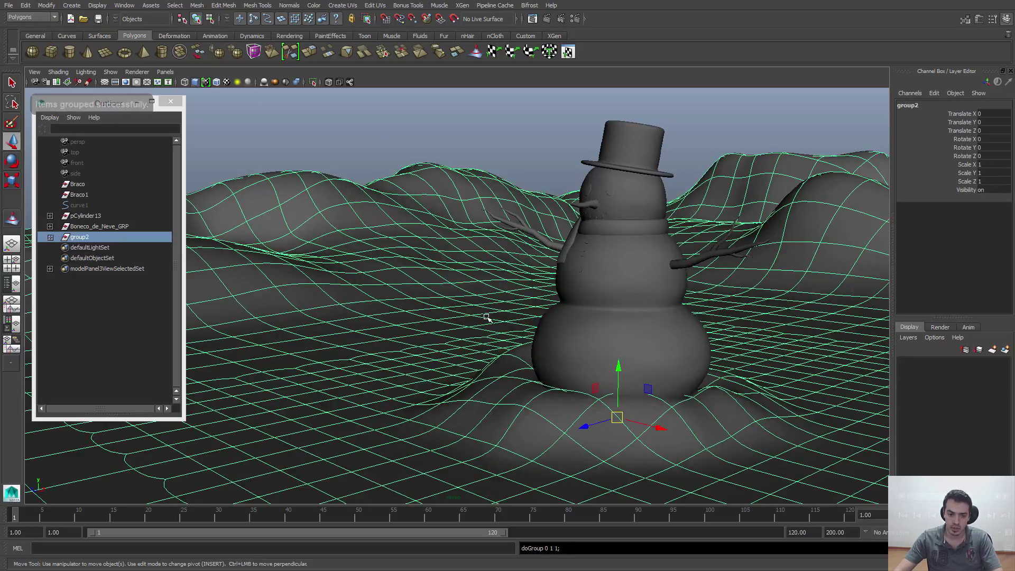
{"action": "double_click", "coordinate": [82, 239]}
{"action": "type", "text": "Cenario_GRP"}
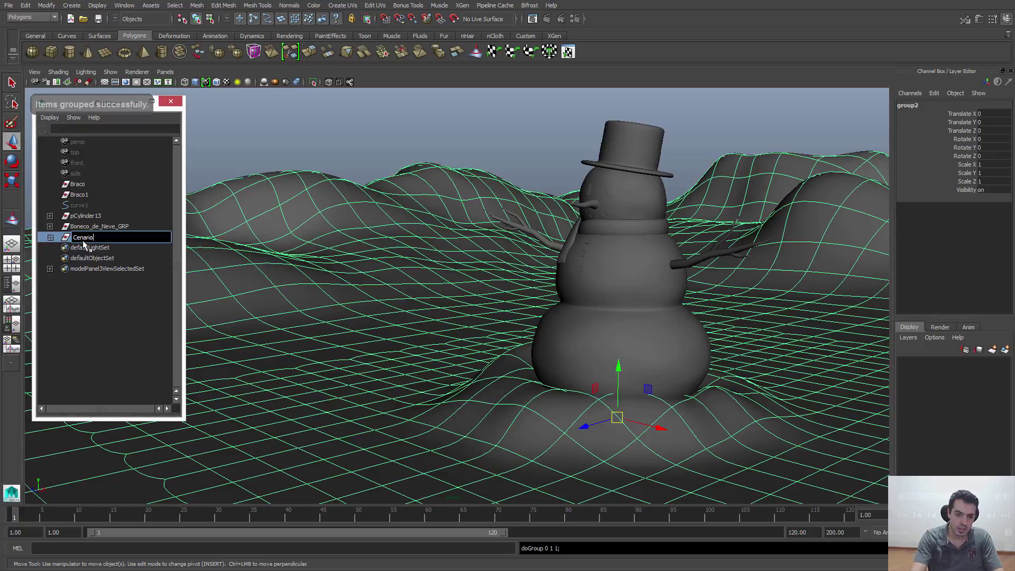
{"action": "key", "text": "Return"}
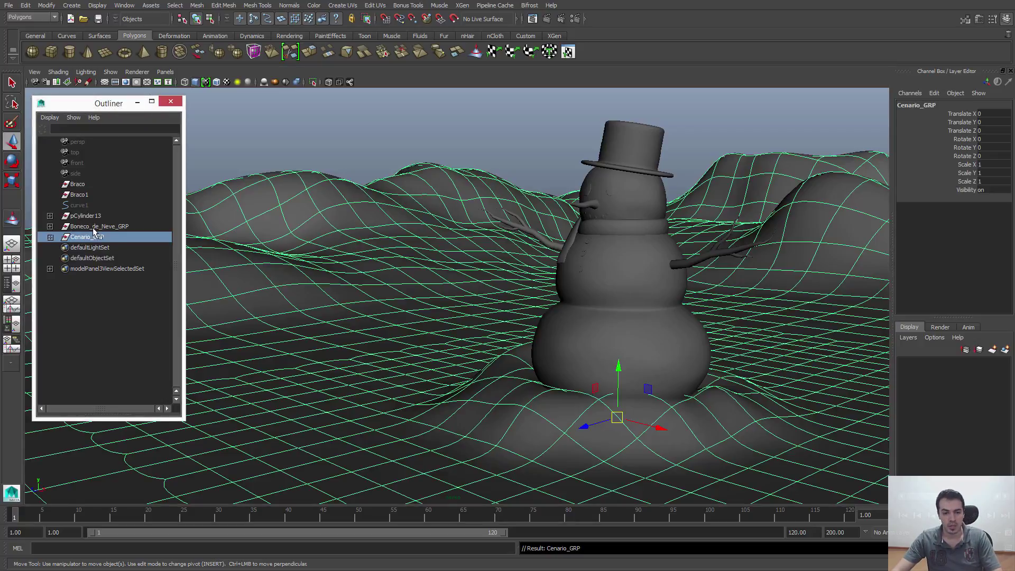
Step: Go through the two new groups and the leftover nodes Braco, Braco1, curve1 and pCylinder13 in the Outliner
{"action": "left_click", "coordinate": [94, 228]}
{"action": "left_click", "coordinate": [95, 238], "text": "ctrl"}
{"action": "left_click", "coordinate": [89, 217]}
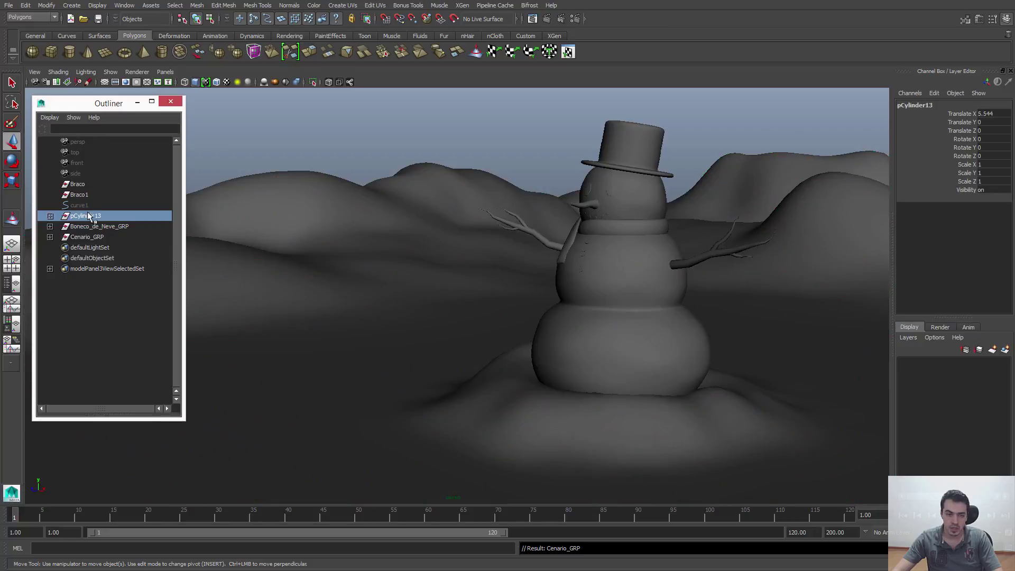
{"action": "left_click", "coordinate": [87, 205]}
{"action": "left_click", "coordinate": [86, 215]}
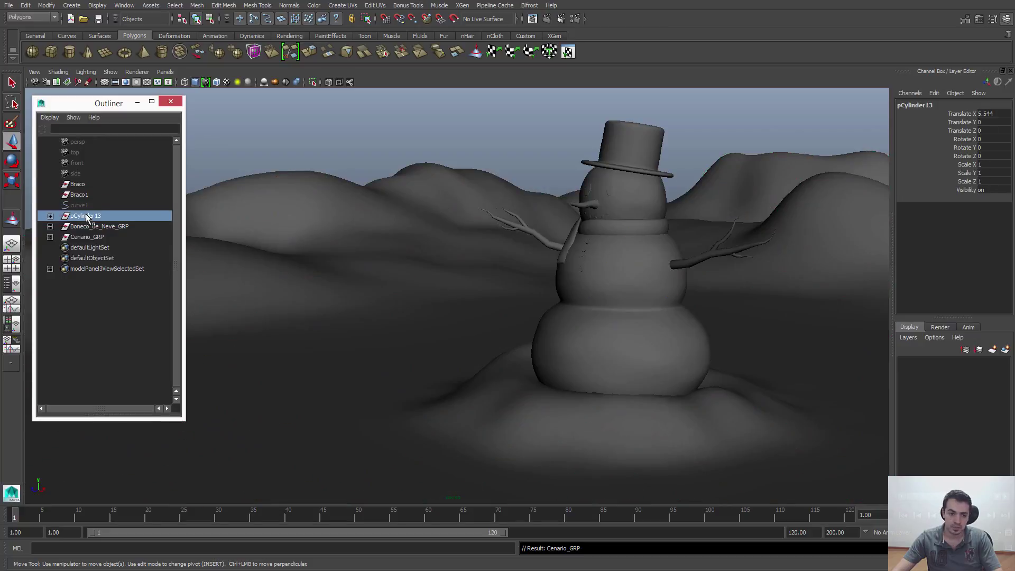
{"action": "left_click", "coordinate": [85, 206]}
{"action": "left_click", "coordinate": [85, 195]}
{"action": "left_click", "coordinate": [84, 185]}
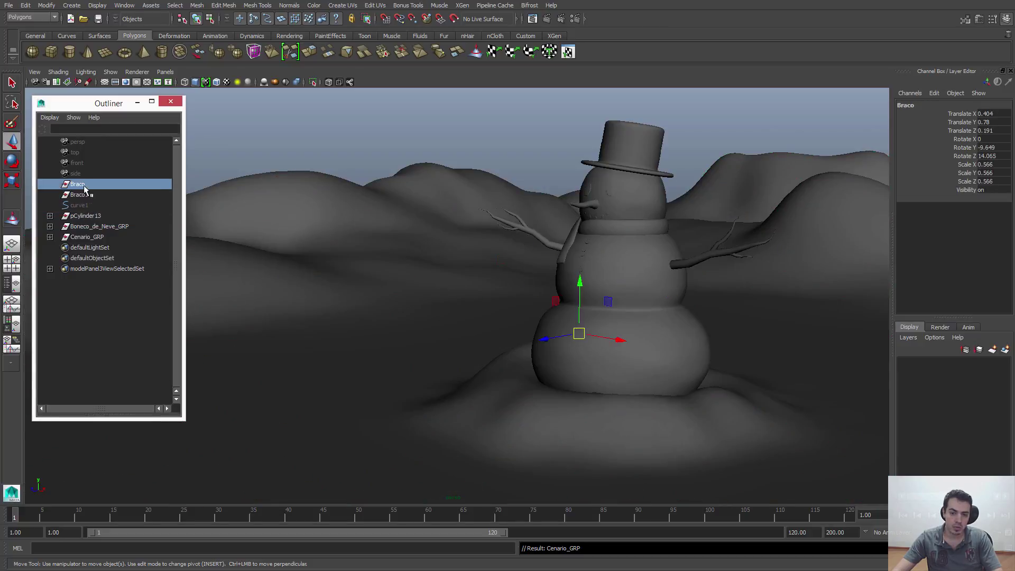
{"action": "left_click", "coordinate": [83, 196]}
{"action": "left_click", "coordinate": [83, 206]}
{"action": "left_click", "coordinate": [83, 215]}
{"action": "left_click", "coordinate": [83, 206]}
Step: Delete the leftover nodes from Braco through pCylinder13, including Braco1 and curve1
{"action": "left_click", "coordinate": [83, 216]}
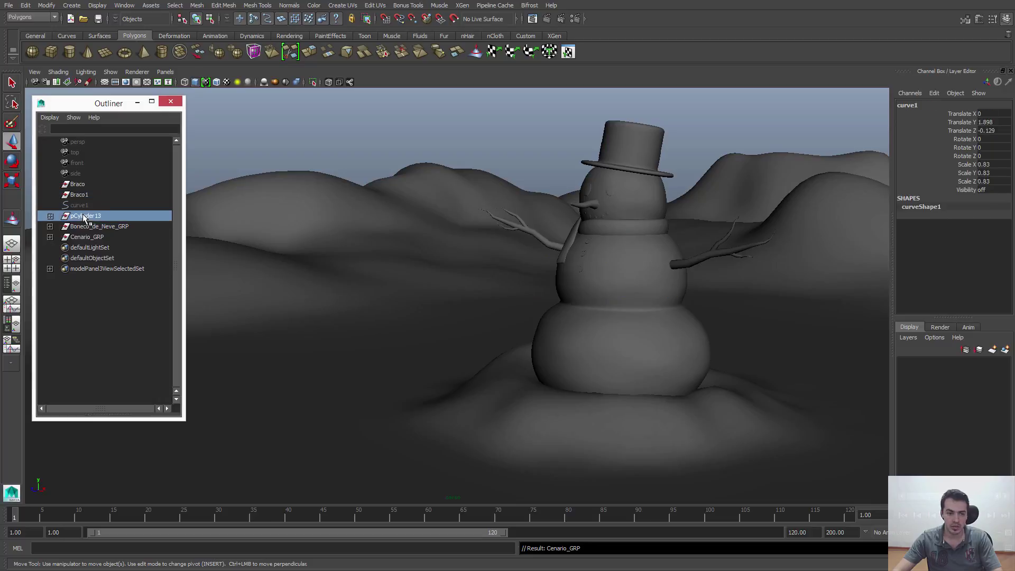
{"action": "left_click_drag", "start_coordinate": [83, 214], "coordinate": [84, 186]}
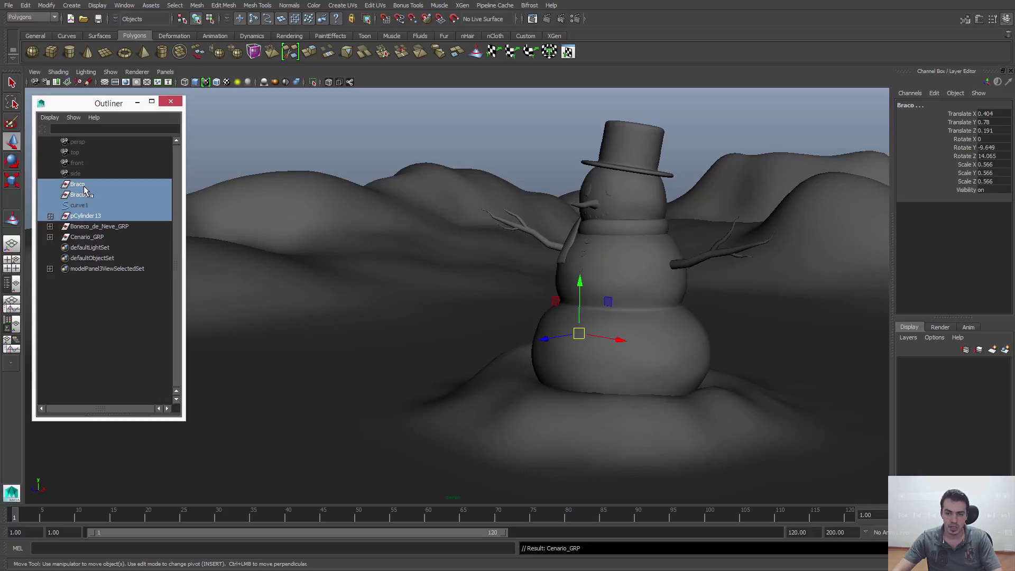
{"action": "key", "text": "Delete"}
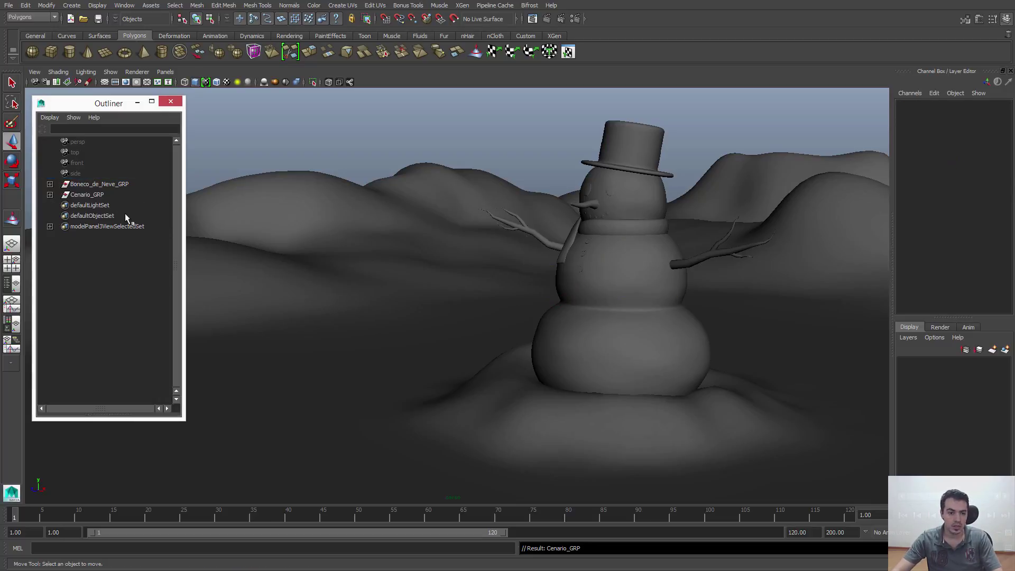
Step: Select Cenario_GRP and Boneco_de_Neve_GRP in turn to check which objects each contains, and view the whole scene unselected
{"action": "left_click", "coordinate": [106, 195]}
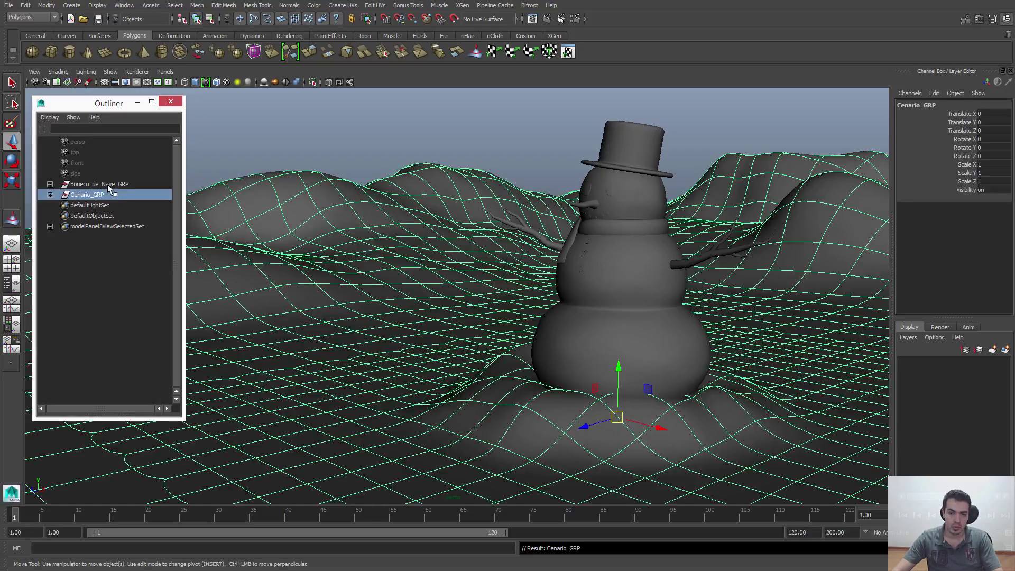
{"action": "left_click", "coordinate": [106, 185]}
{"action": "left_click", "coordinate": [104, 196]}
{"action": "left_click", "coordinate": [584, 147]}
{"action": "right_click_drag", "start_coordinate": [659, 217], "coordinate": [761, 238], "text": "alt"}
{"action": "middle_click_drag", "start_coordinate": [761, 238], "coordinate": [629, 283], "text": "alt"}
{"action": "right_click_drag", "start_coordinate": [629, 283], "coordinate": [573, 238], "text": "alt"}
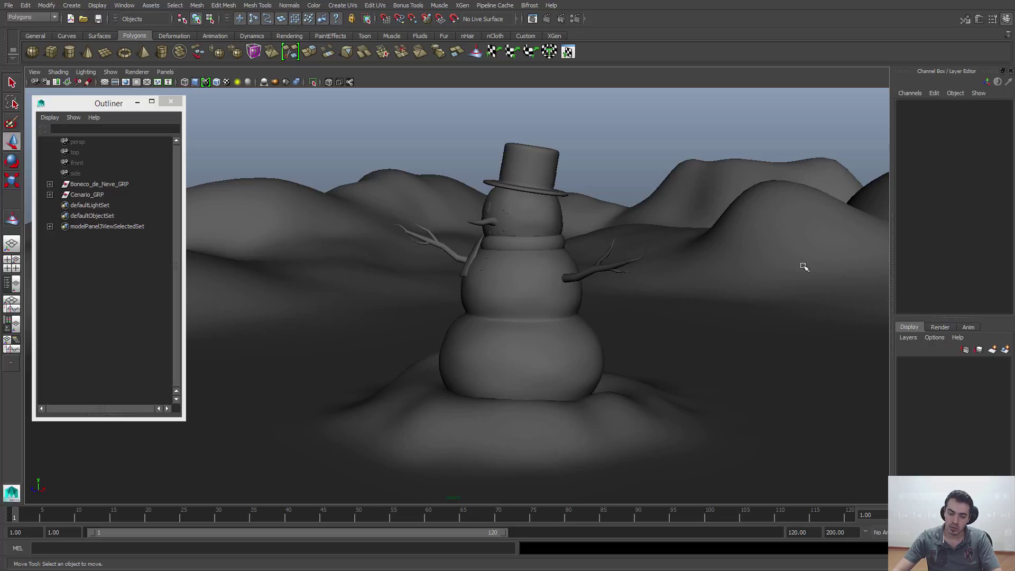
Step: Select the ground plane and the snowman's scarf in turn to check their groups, and clear the selection
{"action": "left_click", "coordinate": [740, 256]}
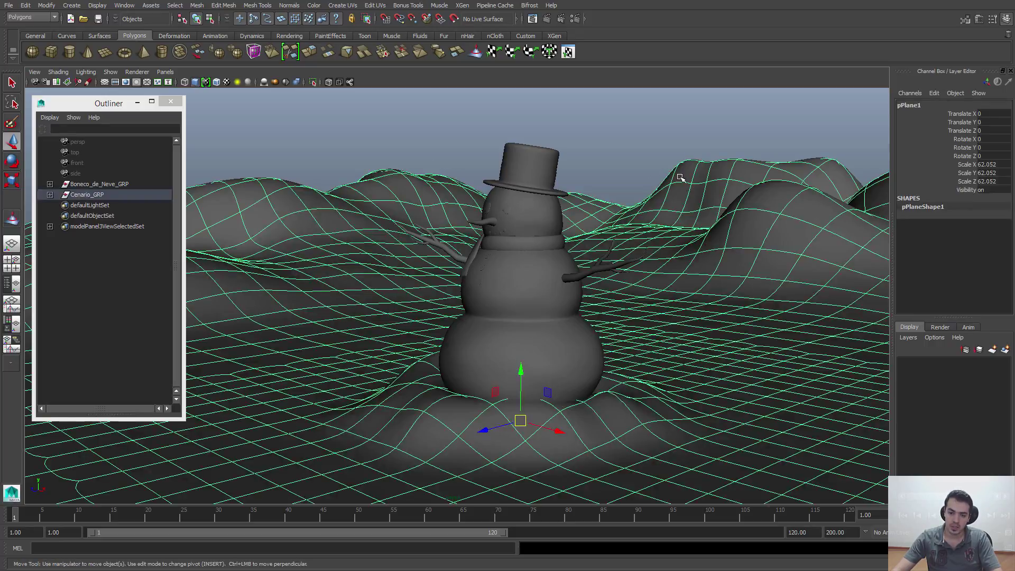
{"action": "left_click", "coordinate": [690, 155]}
{"action": "middle_click_drag", "start_coordinate": [639, 298], "coordinate": [639, 287], "text": "alt"}
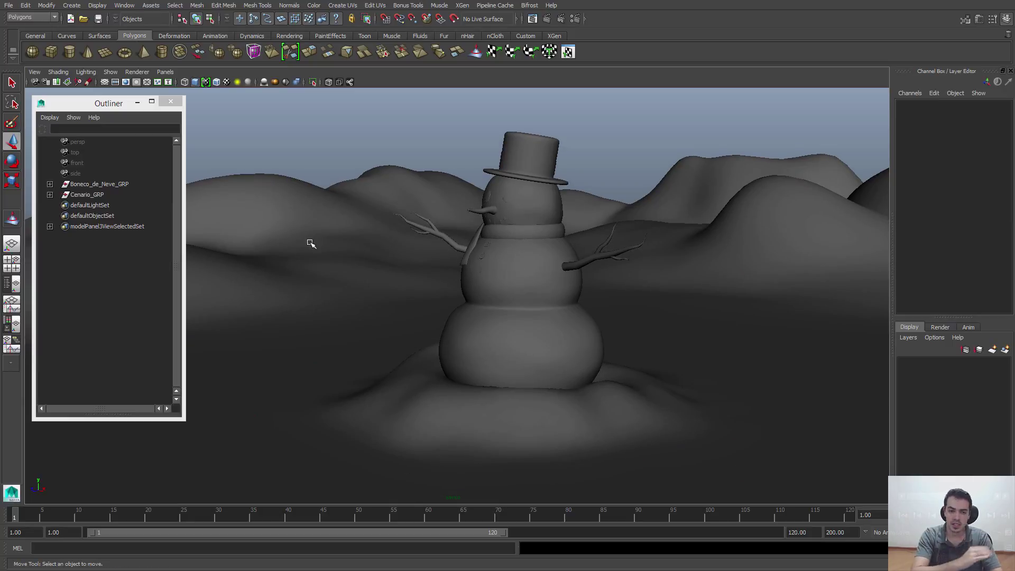
{"action": "left_click", "coordinate": [548, 202]}
{"action": "left_click", "coordinate": [550, 222]}
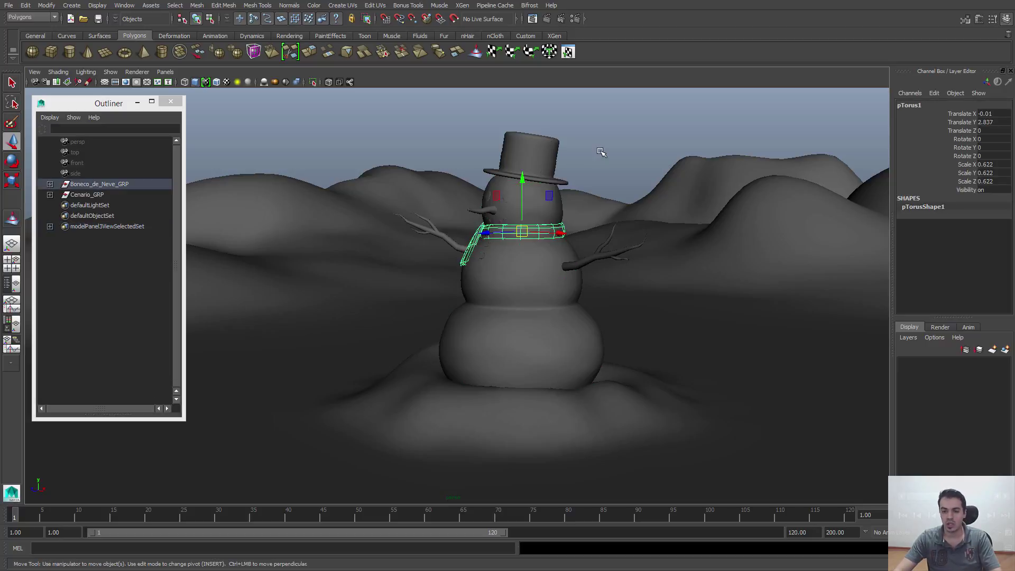
{"action": "left_click", "coordinate": [603, 153]}
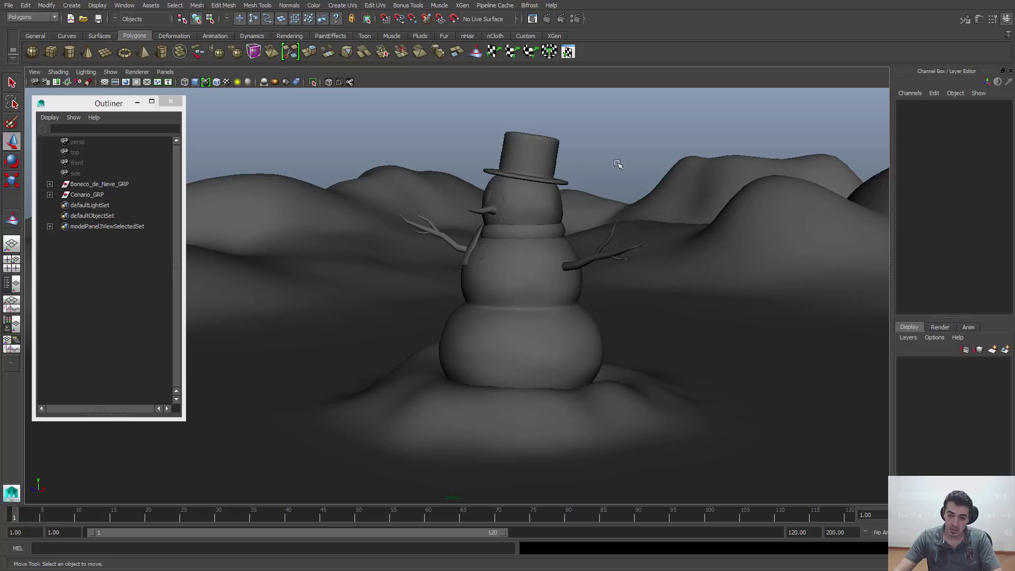
Step: Assign Boneco_de_Neve_GRP to a new display layer and toggle that layer's visibility
{"action": "left_click", "coordinate": [93, 186]}
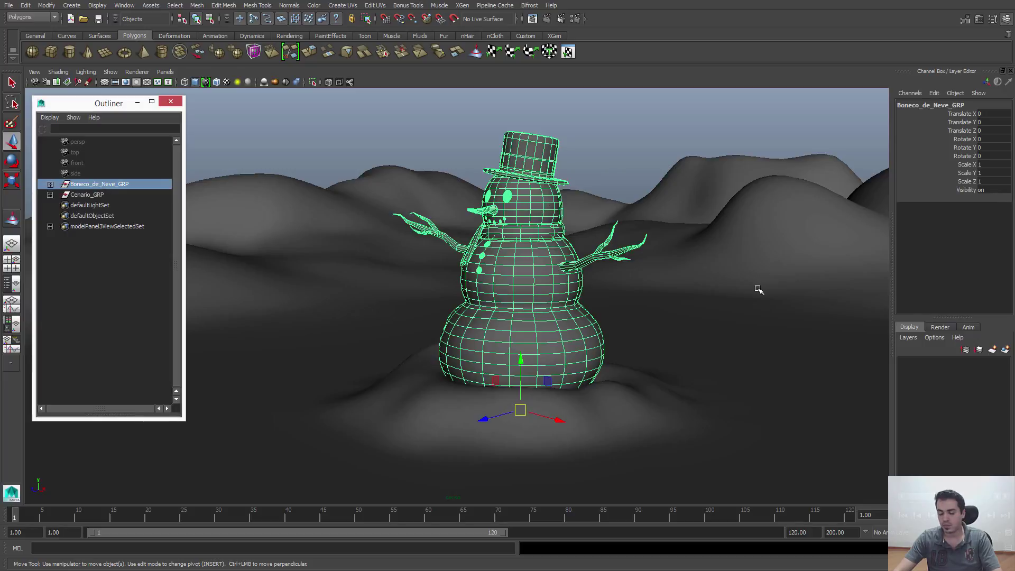
{"action": "left_click", "coordinate": [1004, 350]}
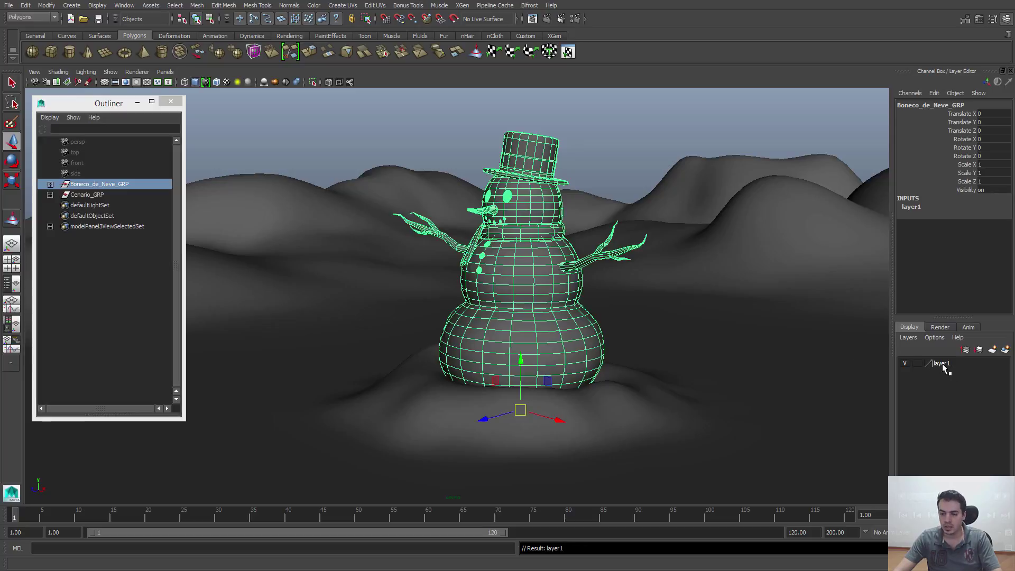
{"action": "left_click", "coordinate": [905, 365]}
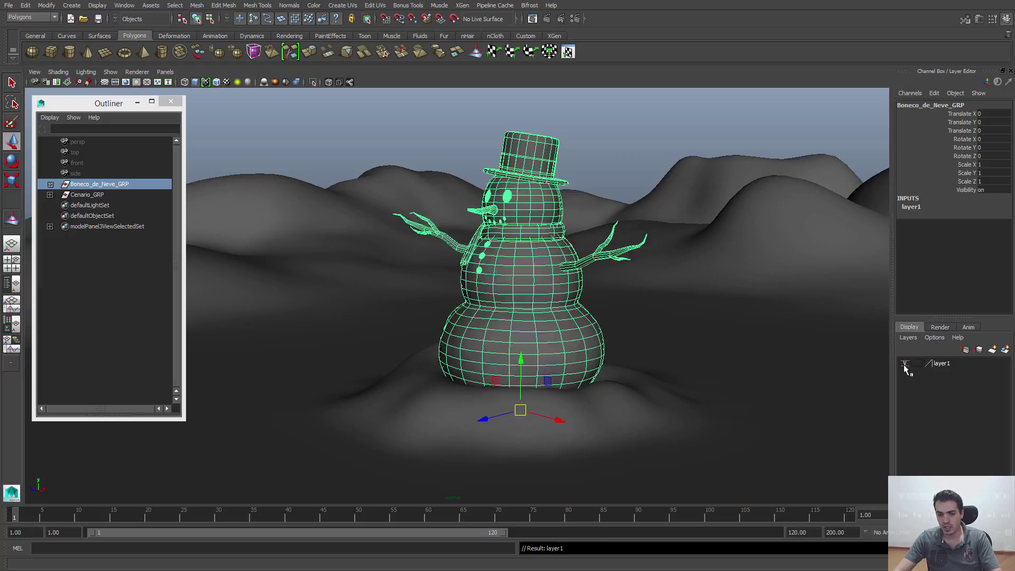
Step: Toggle the visibility of the snowman's new display layer off and on to check that it controls the group
{"action": "left_click", "coordinate": [905, 364]}
{"action": "left_click", "coordinate": [905, 364]}
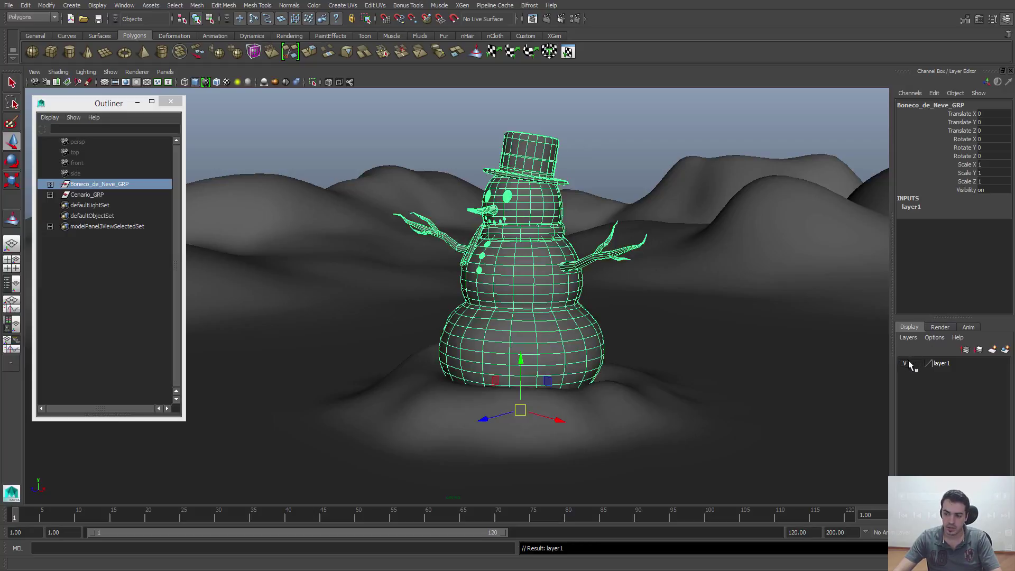
{"action": "left_click", "coordinate": [905, 363]}
{"action": "left_click", "coordinate": [906, 364]}
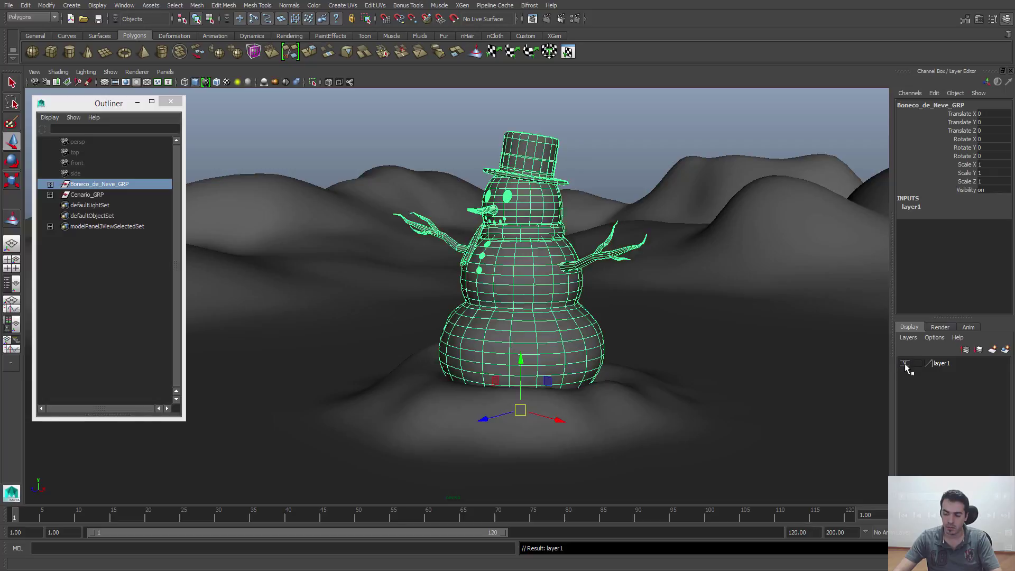
Step: Rename the snowman's display layer as Boneco_de_Neve_lyr and give it a blue colour
{"action": "double_click", "coordinate": [943, 365]}
{"action": "left_click_drag", "start_coordinate": [199, 240], "coordinate": [680, 311]}
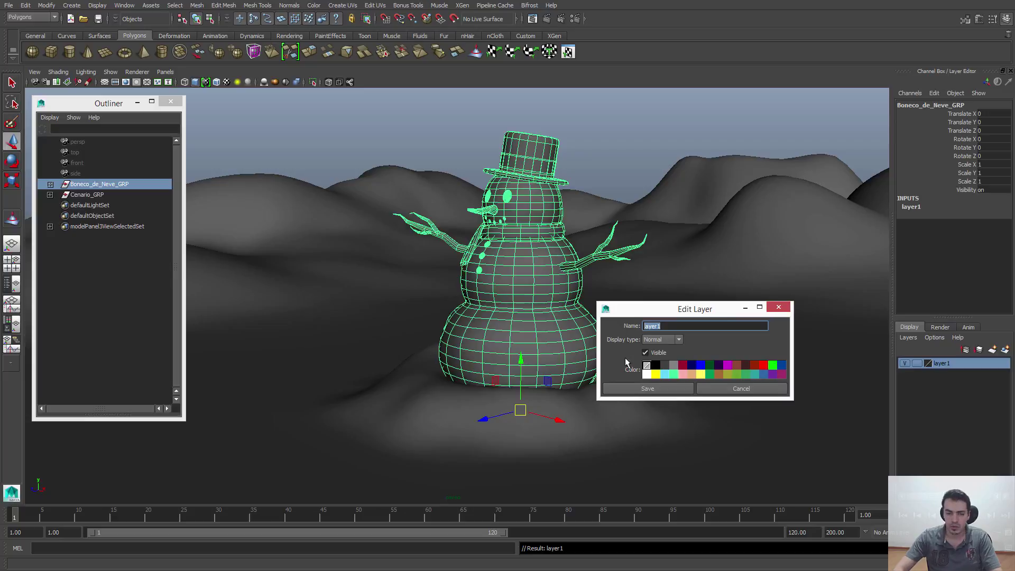
{"action": "type", "text": "Boneco"}
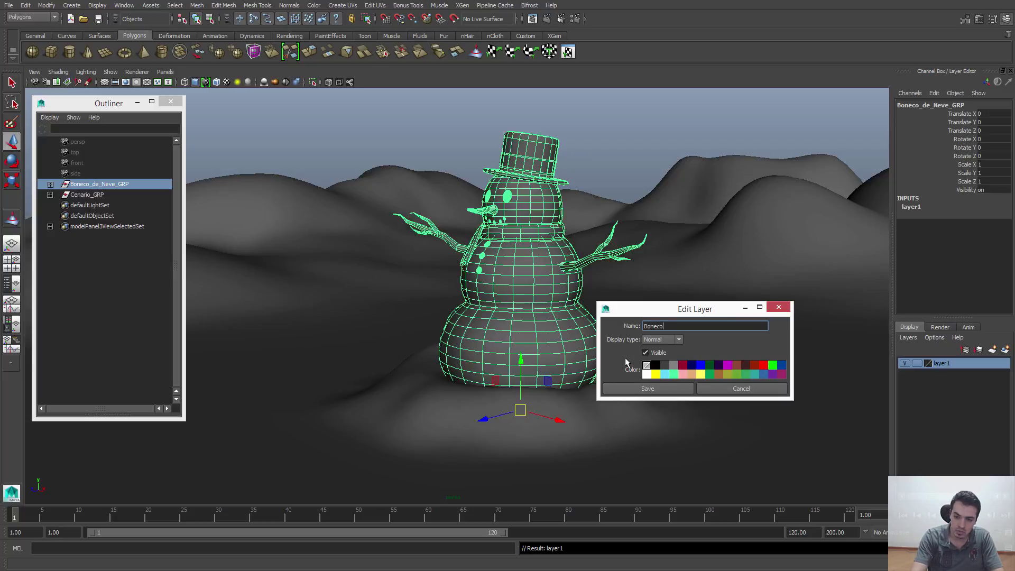
{"action": "type", "text": "_de_Neve"}
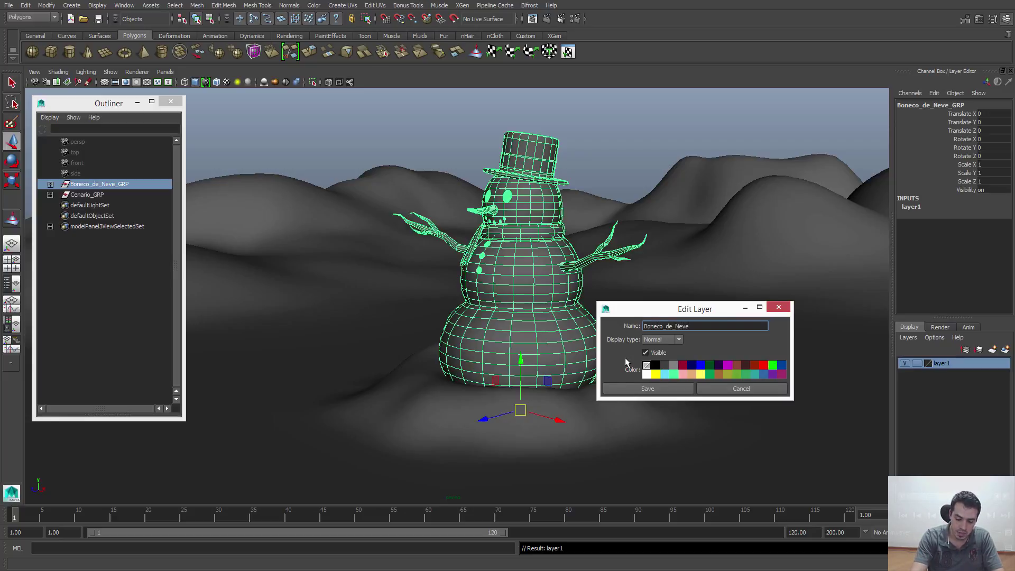
{"action": "type", "text": "_lyr"}
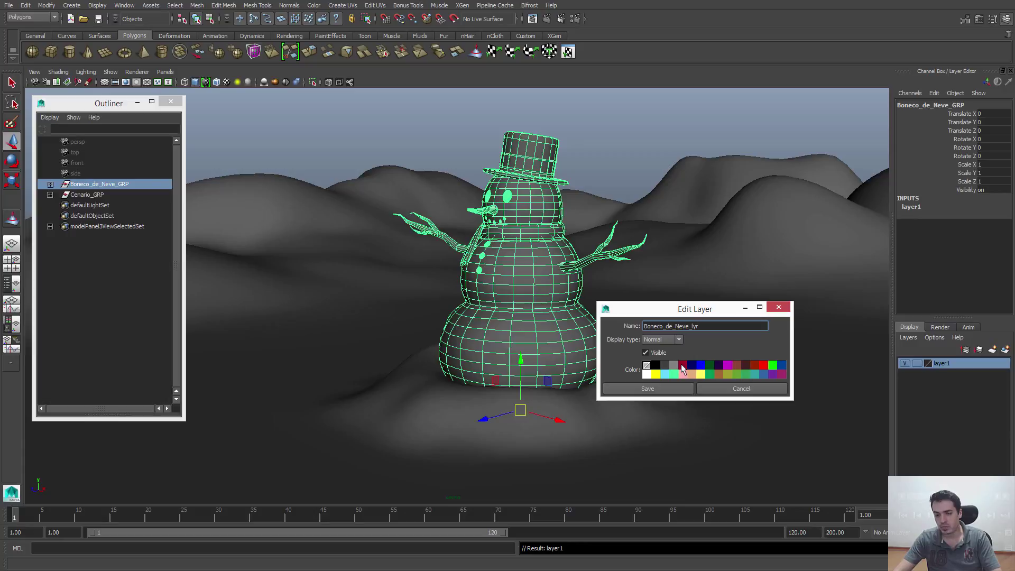
{"action": "left_click", "coordinate": [701, 365]}
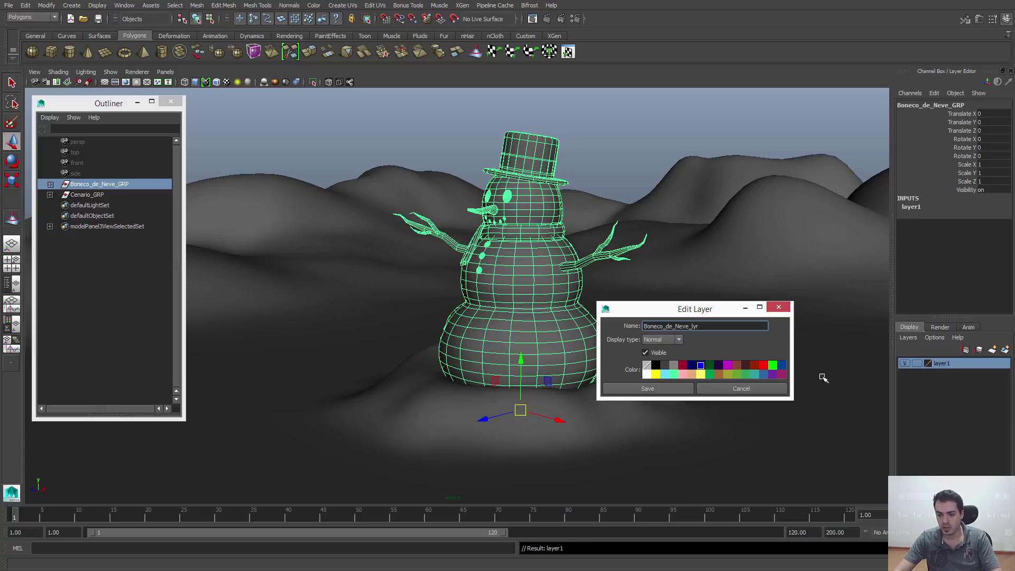
{"action": "left_click", "coordinate": [620, 390]}
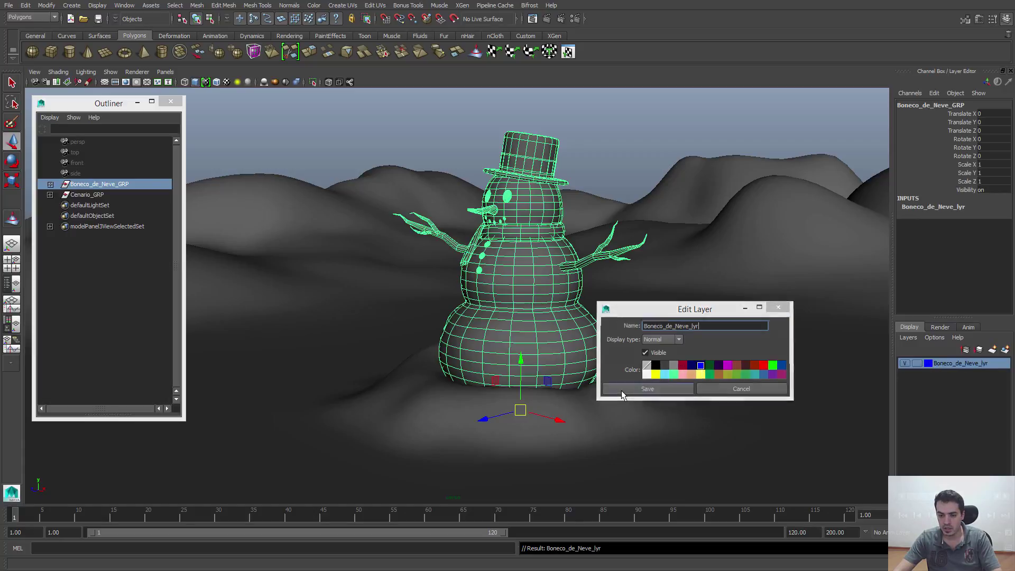
Step: Clear the selection and toggle Boneco_de_Neve_lyr's visibility, checking Boneco_de_Neve_GRP and the empty scene while the snowman is hidden
{"action": "left_click", "coordinate": [718, 138]}
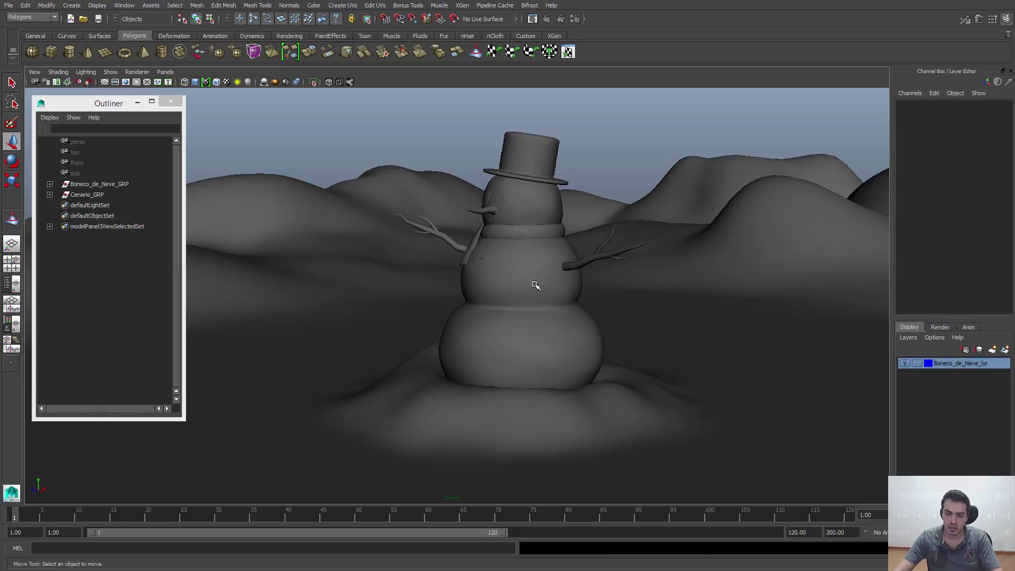
{"action": "left_click", "coordinate": [905, 364]}
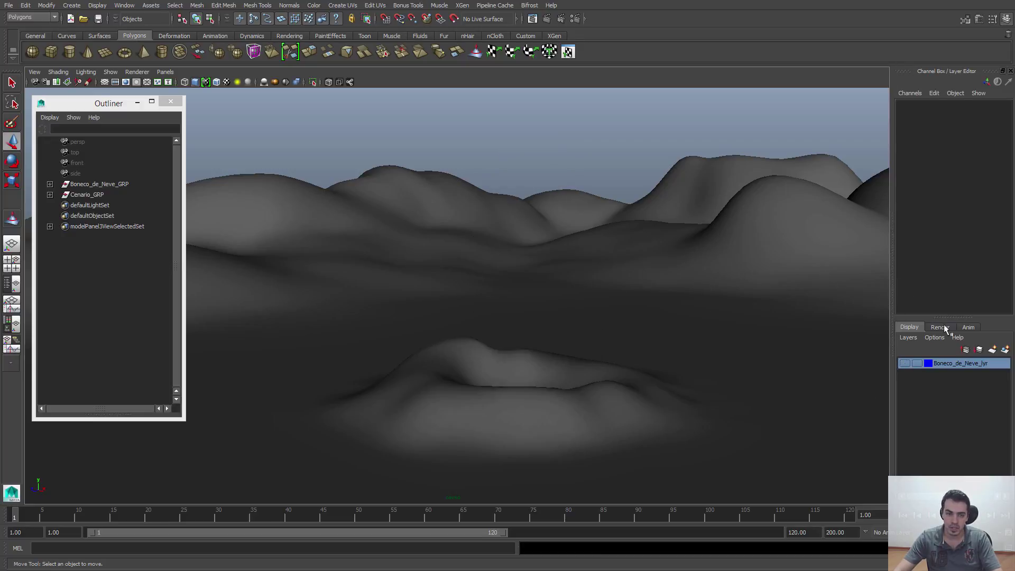
{"action": "left_click", "coordinate": [96, 185]}
{"action": "left_click", "coordinate": [476, 212]}
{"action": "left_click", "coordinate": [793, 139]}
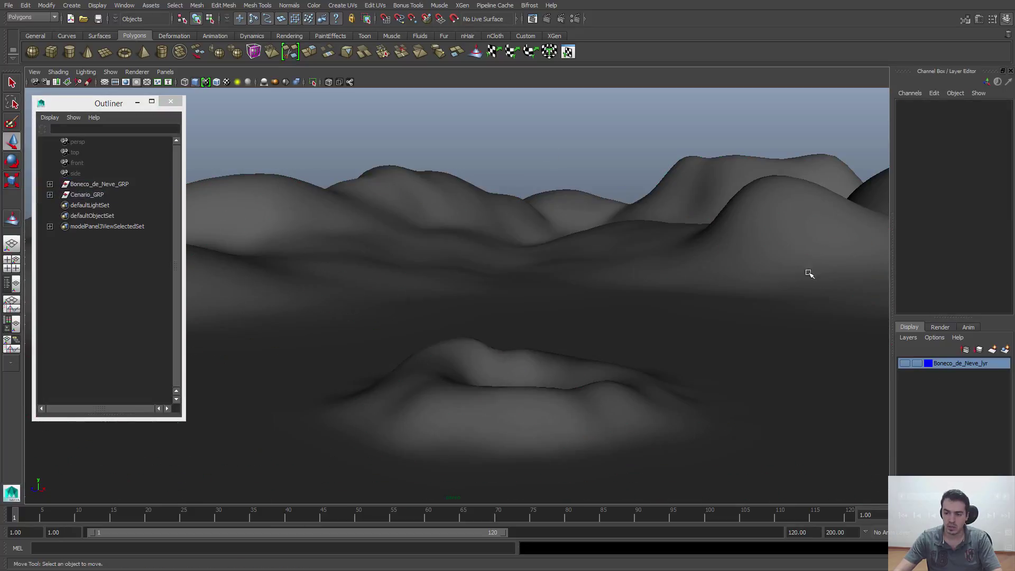
{"action": "left_click", "coordinate": [905, 363]}
{"action": "left_click", "coordinate": [904, 362]}
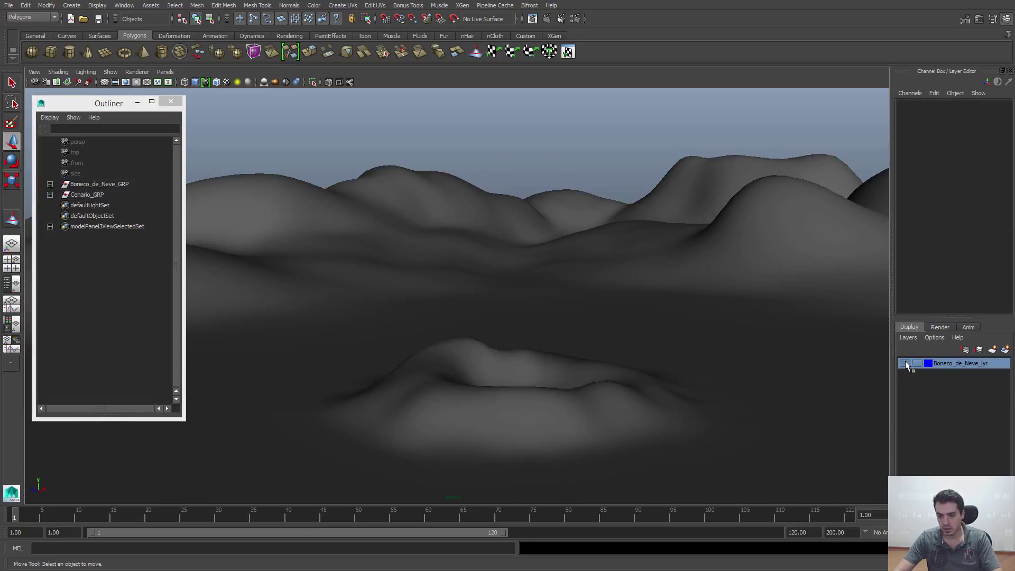
{"action": "left_click", "coordinate": [905, 363]}
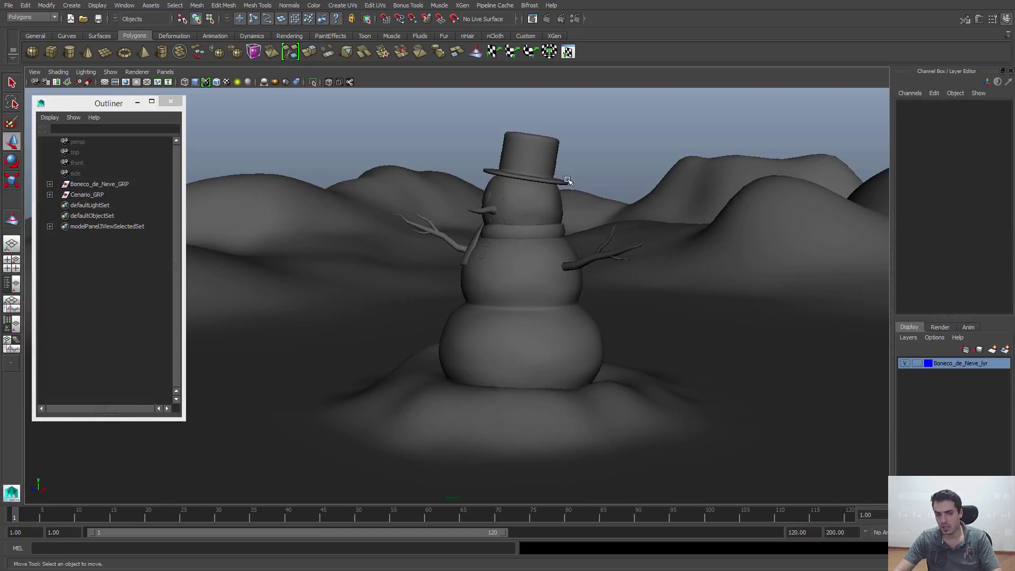
Step: Set Boneco_de_Neve_lyr to Template and try to select the snowman's parts in the view
{"action": "left_click", "coordinate": [917, 364]}
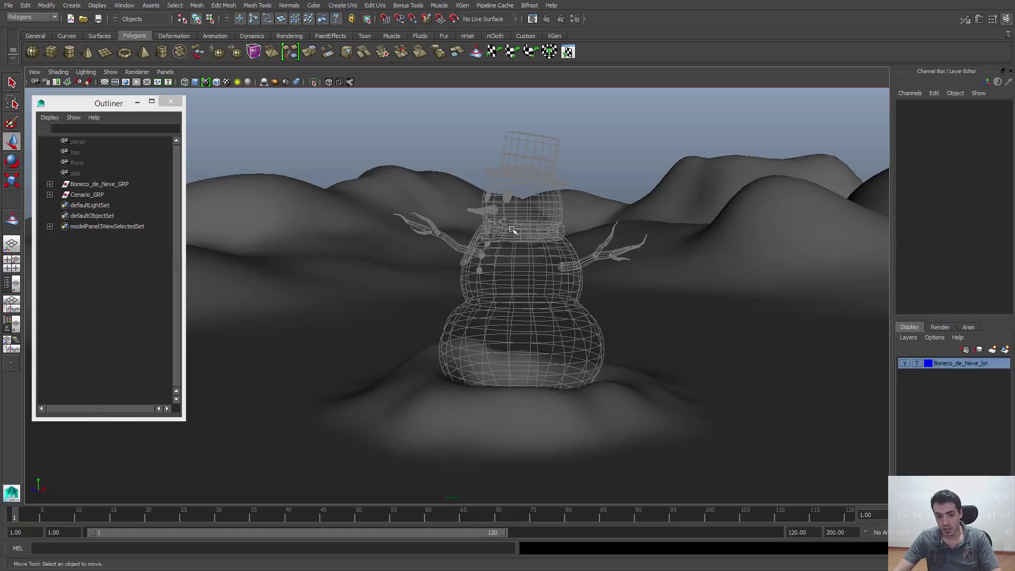
{"action": "left_click_drag", "start_coordinate": [481, 182], "coordinate": [600, 353]}
{"action": "left_click", "coordinate": [527, 155]}
{"action": "left_click_drag", "start_coordinate": [529, 133], "coordinate": [656, 229]}
{"action": "left_click", "coordinate": [497, 117]}
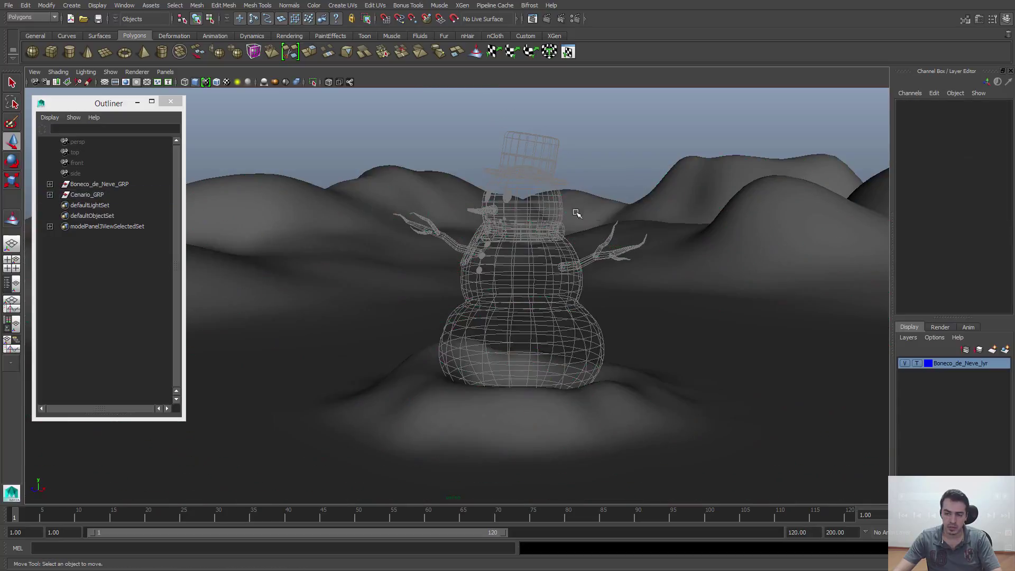
{"action": "mouse_move", "coordinate": [578, 211]}
{"action": "left_mouse_down", "text": "alt"}
{"action": "mouse_move", "coordinate": [621, 218]}
{"action": "mouse_move", "coordinate": [569, 211]}
{"action": "mouse_move", "coordinate": [677, 224]}
{"action": "mouse_move", "coordinate": [561, 211]}
{"action": "left_mouse_up", "text": "alt"}
Step: Set Boneco_de_Neve_lyr to Reference and test selecting the snowman's parts and the ground plane from several angles
{"action": "left_click", "coordinate": [917, 364]}
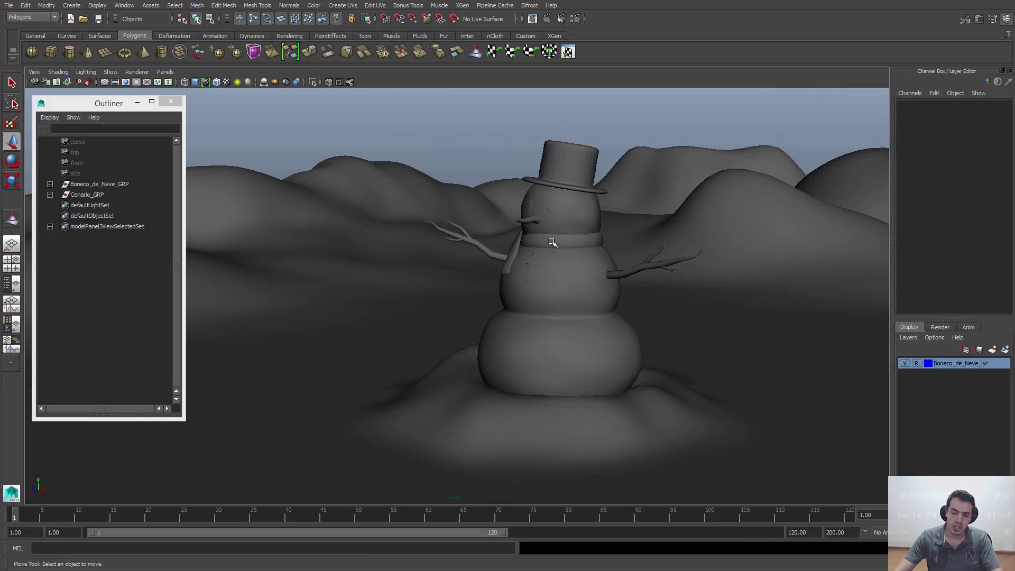
{"action": "left_click_drag", "start_coordinate": [592, 257], "coordinate": [582, 255], "text": "alt"}
{"action": "left_click", "coordinate": [539, 226]}
{"action": "left_click", "coordinate": [549, 164]}
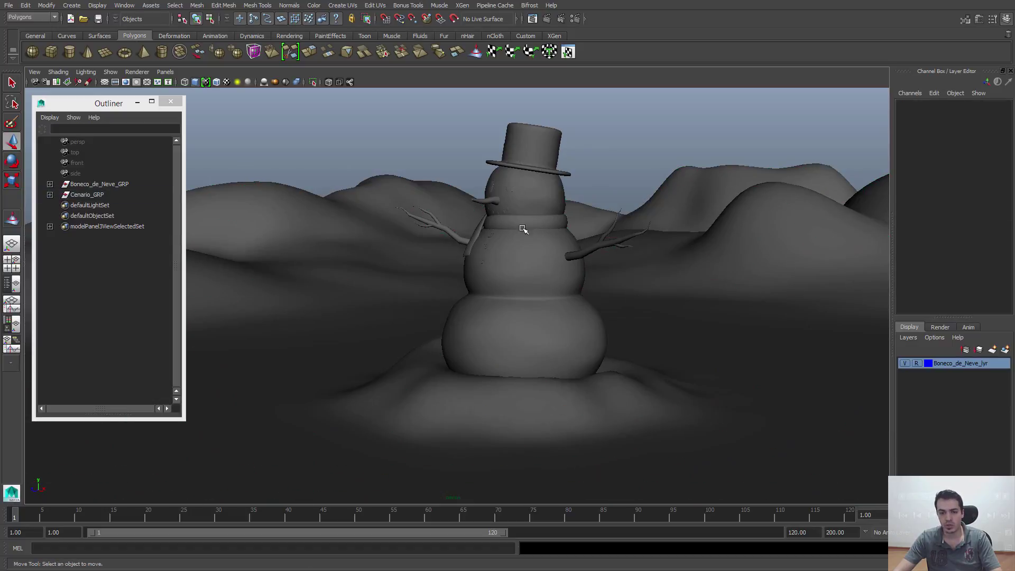
{"action": "left_click_drag", "start_coordinate": [526, 228], "coordinate": [565, 211], "text": "alt"}
{"action": "left_click_drag", "start_coordinate": [641, 307], "coordinate": [607, 286], "text": "alt"}
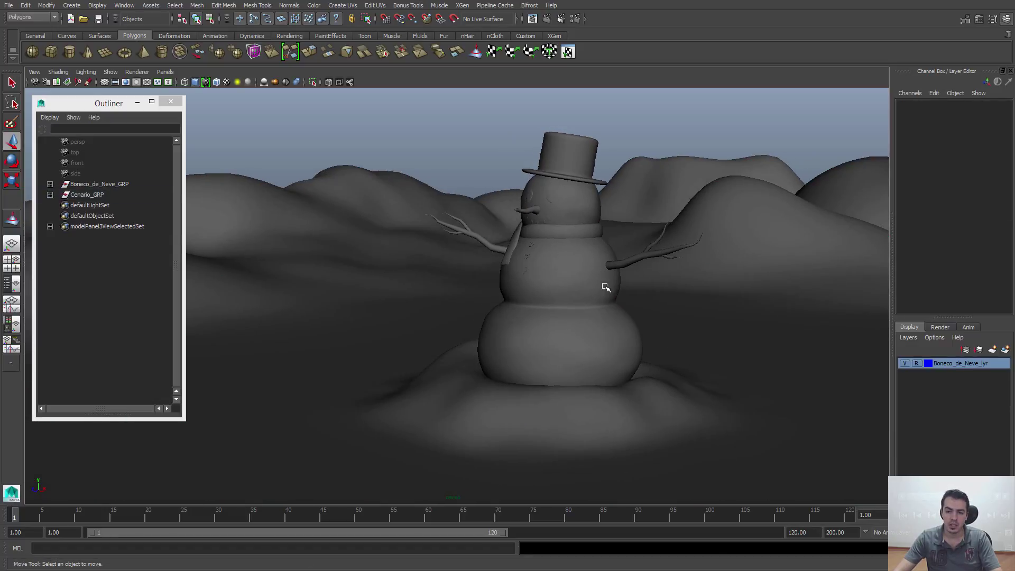
{"action": "left_click", "coordinate": [571, 317]}
{"action": "left_click", "coordinate": [520, 134]}
{"action": "left_click", "coordinate": [617, 310]}
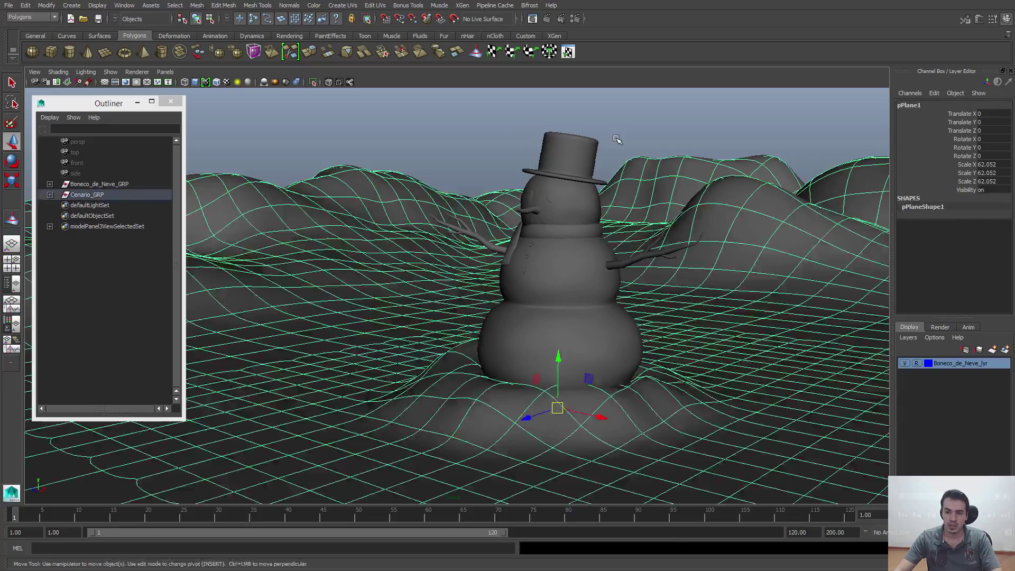
{"action": "left_click", "coordinate": [621, 138]}
{"action": "mouse_move", "coordinate": [646, 259]}
{"action": "left_mouse_down", "text": "alt"}
{"action": "mouse_move", "coordinate": [628, 254]}
{"action": "mouse_move", "coordinate": [638, 265]}
{"action": "left_mouse_up", "text": "alt"}
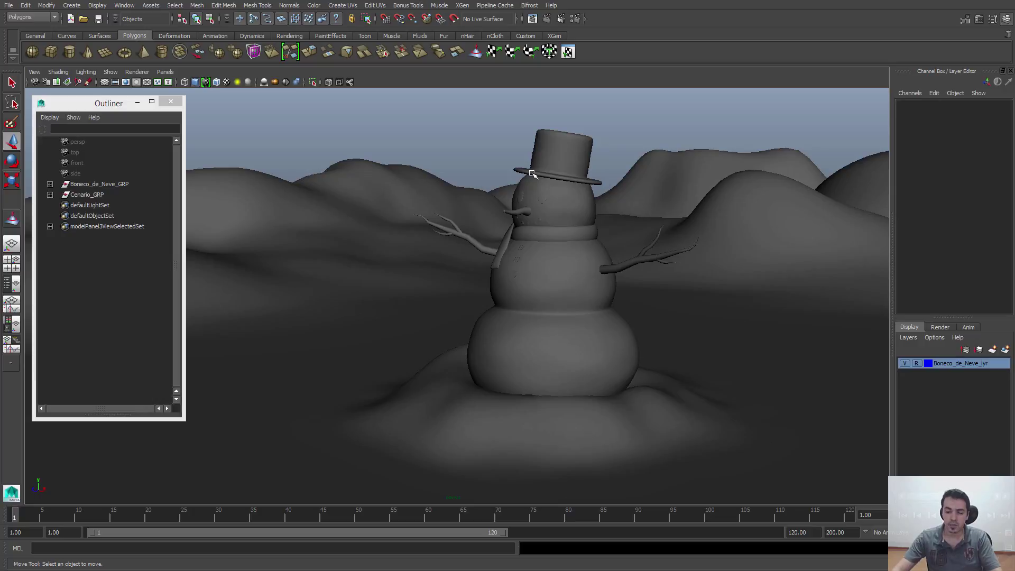
Step: Return Boneco_de_Neve_lyr to the Normal display type and clear the ground plane's selection
{"action": "left_click", "coordinate": [722, 401]}
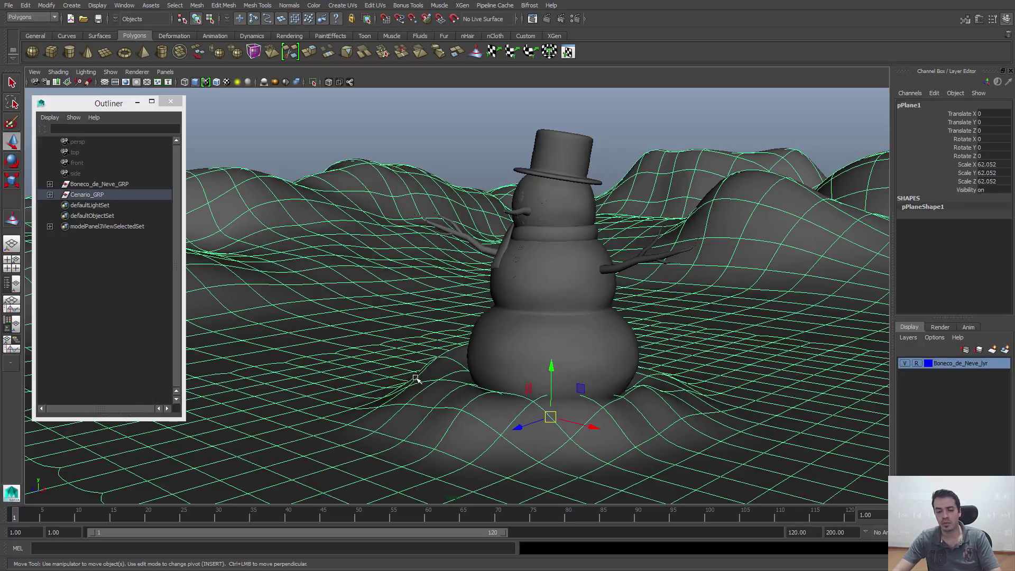
{"action": "left_click", "coordinate": [915, 364]}
{"action": "left_click", "coordinate": [622, 129]}
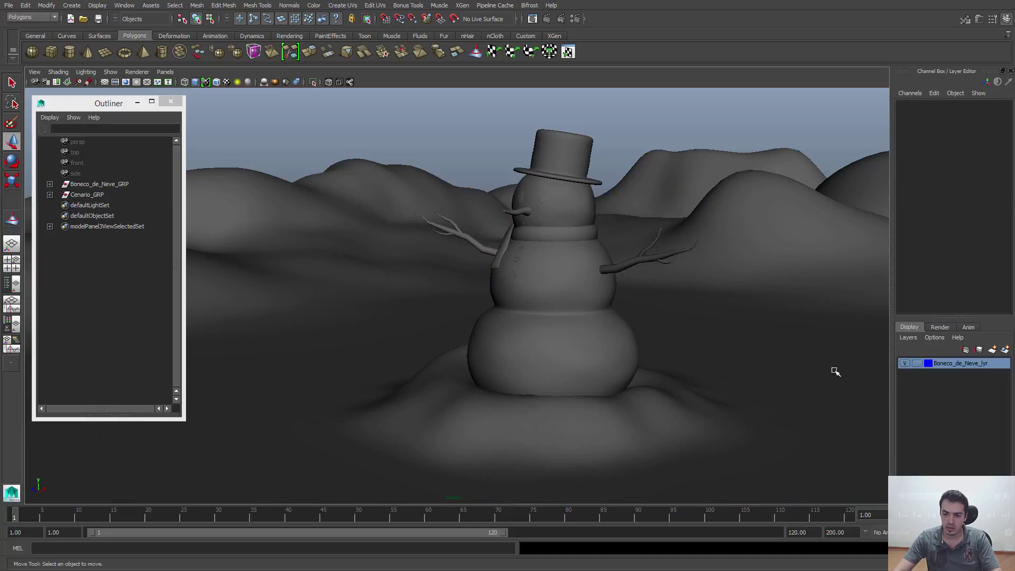
Step: Assign the ground plane to a new display layer named Cenario_Lyr with a brown colour
{"action": "left_click", "coordinate": [730, 291]}
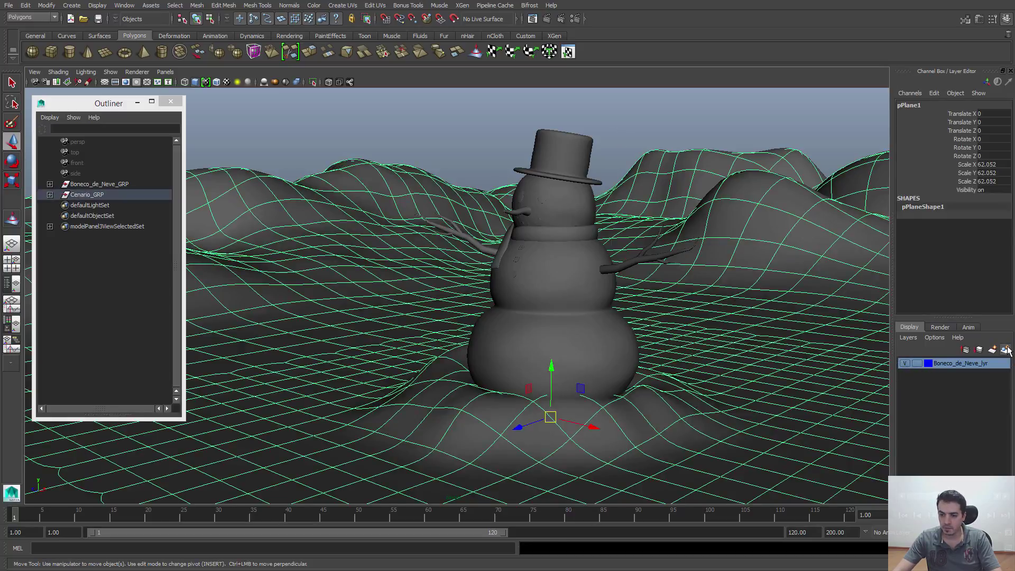
{"action": "left_click", "coordinate": [1005, 349]}
{"action": "double_click", "coordinate": [947, 364]}
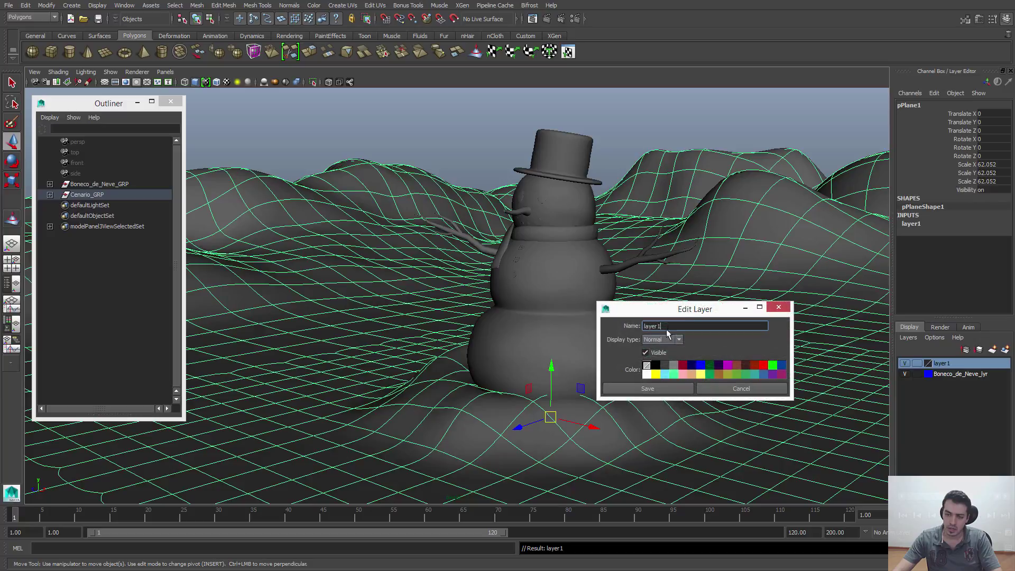
{"action": "type", "text": "Cenario_"}
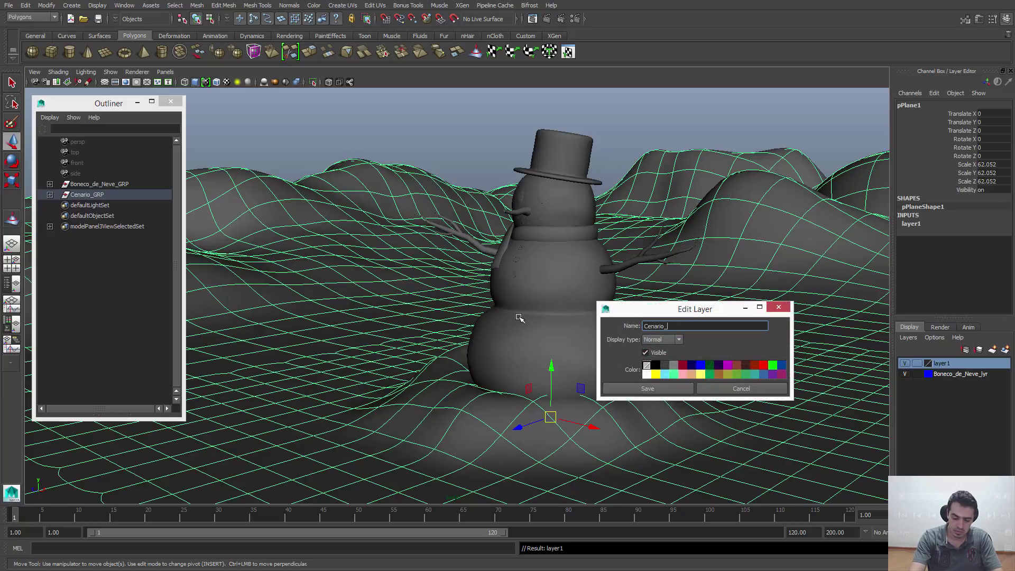
{"action": "type", "text": "Lyr"}
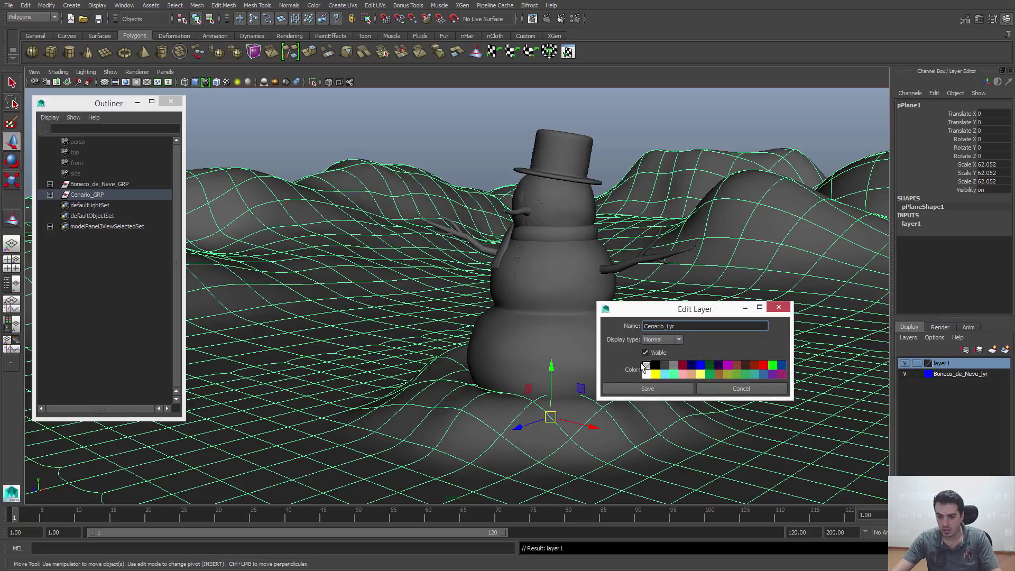
{"action": "left_click", "coordinate": [737, 365]}
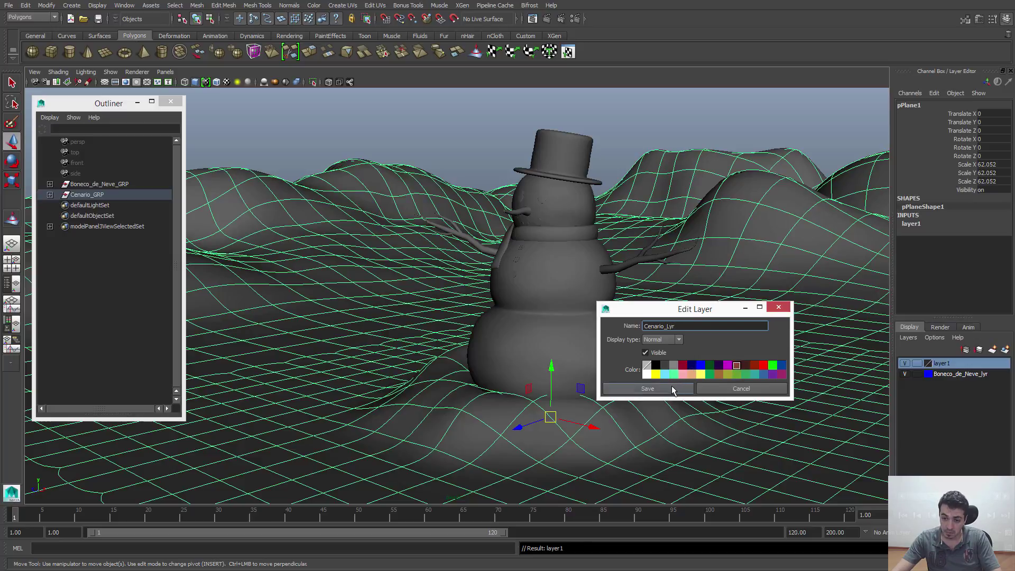
{"action": "left_click", "coordinate": [648, 388]}
Step: Toggle Cenario_Lyr's visibility off and on, and view the scene with nothing selected
{"action": "left_click", "coordinate": [904, 364]}
{"action": "left_click", "coordinate": [904, 363]}
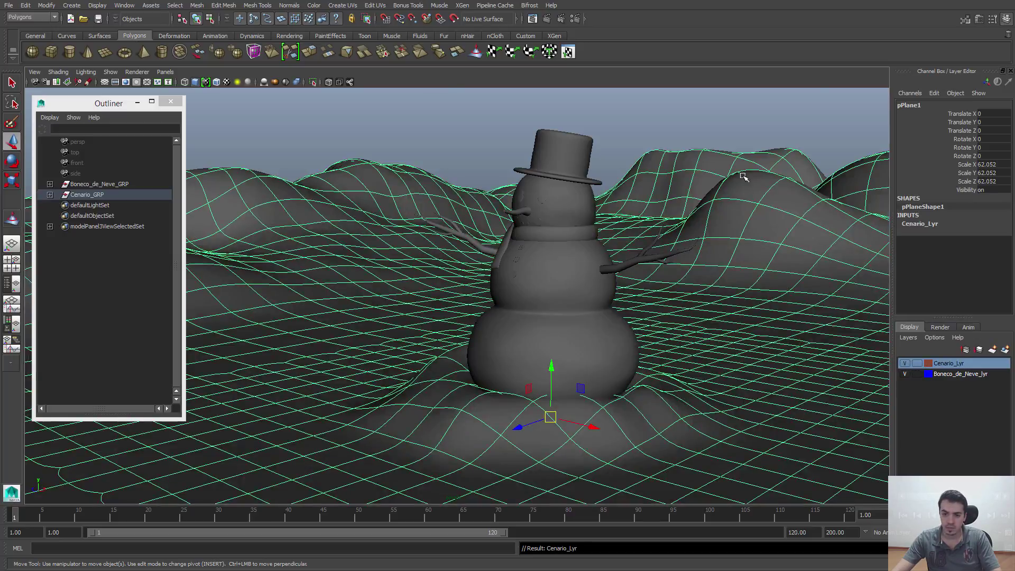
{"action": "left_click", "coordinate": [683, 137]}
{"action": "middle_click_drag", "start_coordinate": [659, 245], "coordinate": [632, 235], "text": "alt"}
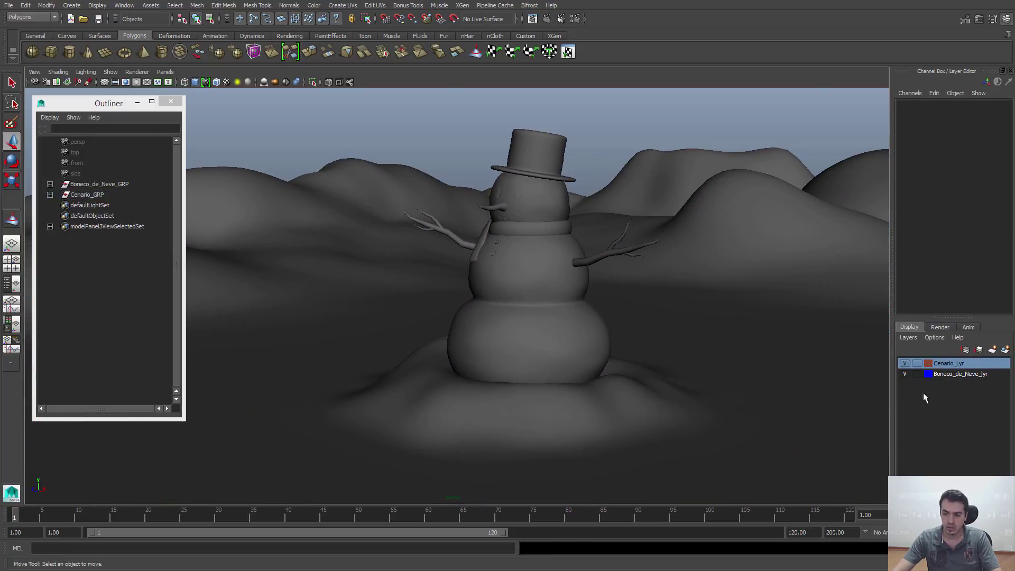
Step: Save the scene and close the Outliner to view the snowman and landscape unobstructed
{"action": "left_click", "coordinate": [97, 20]}
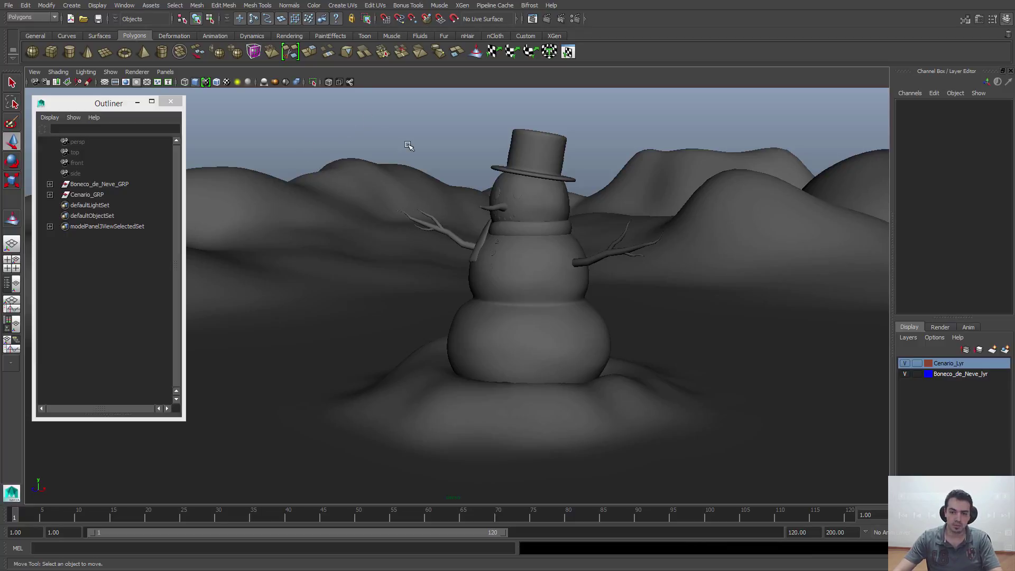
{"action": "left_click", "coordinate": [173, 102]}
{"action": "middle_click_drag", "start_coordinate": [451, 287], "coordinate": [502, 288], "text": "alt"}
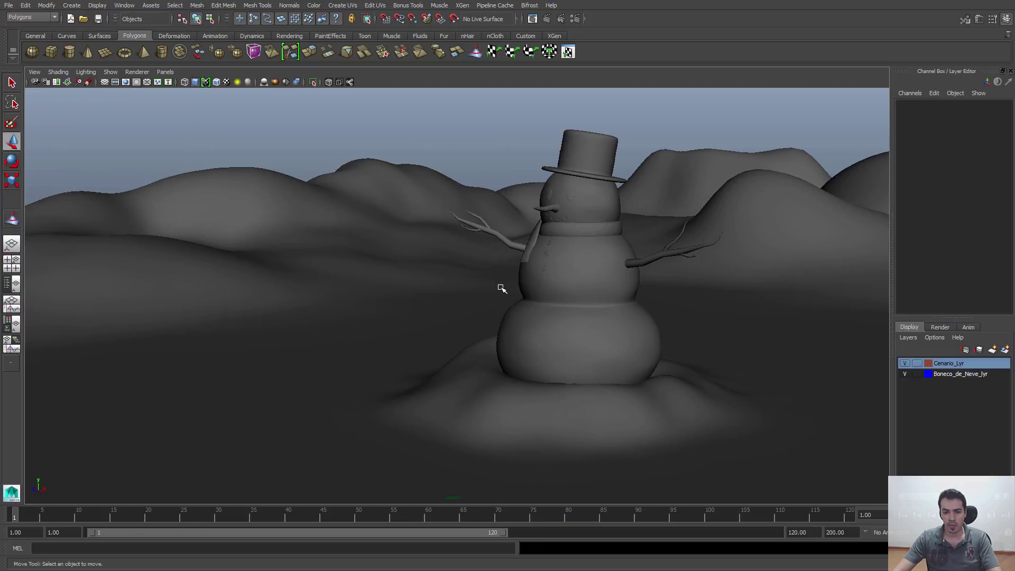
{"action": "right_click_drag", "start_coordinate": [502, 288], "coordinate": [542, 308], "text": "alt"}
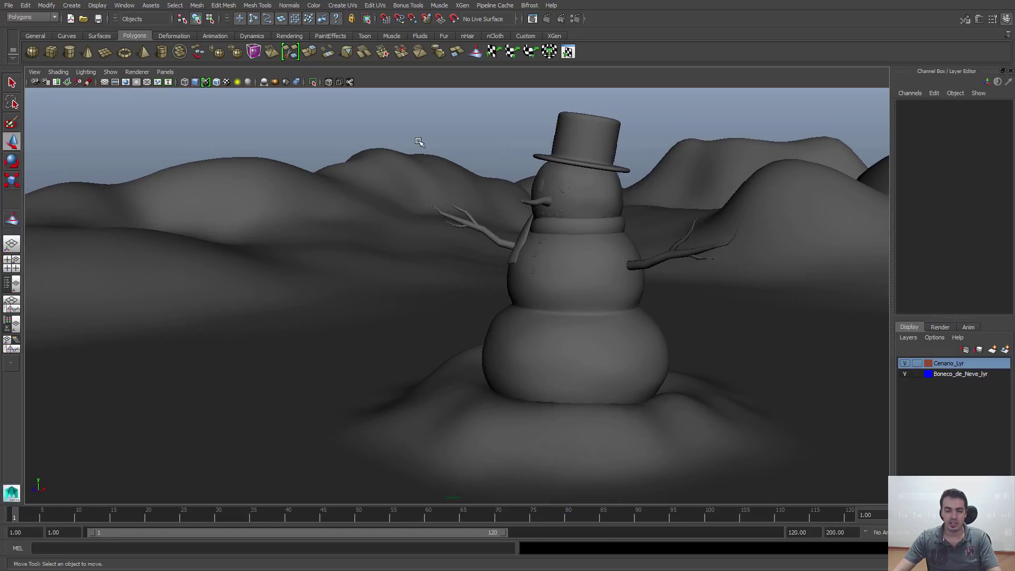